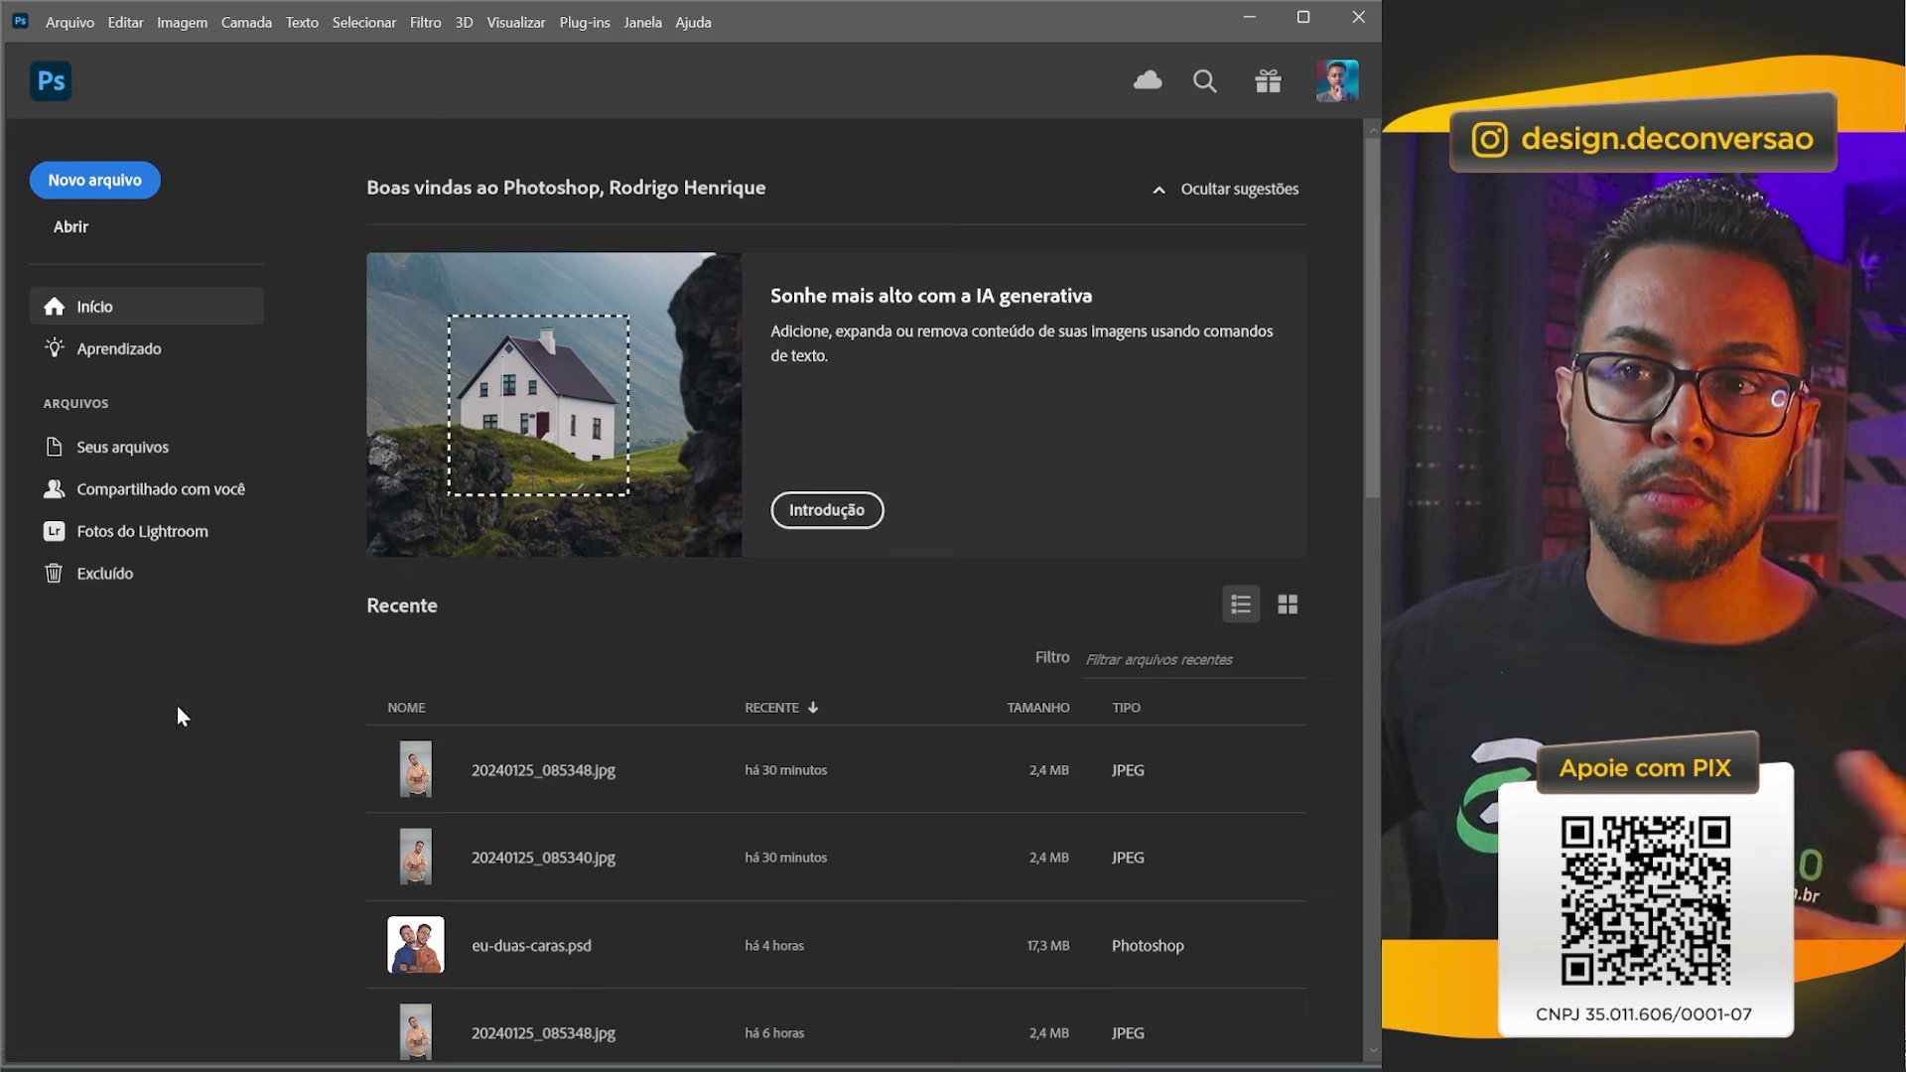
Create a new blank 1080x1080 px document from the preset.
left_click(105, 187)
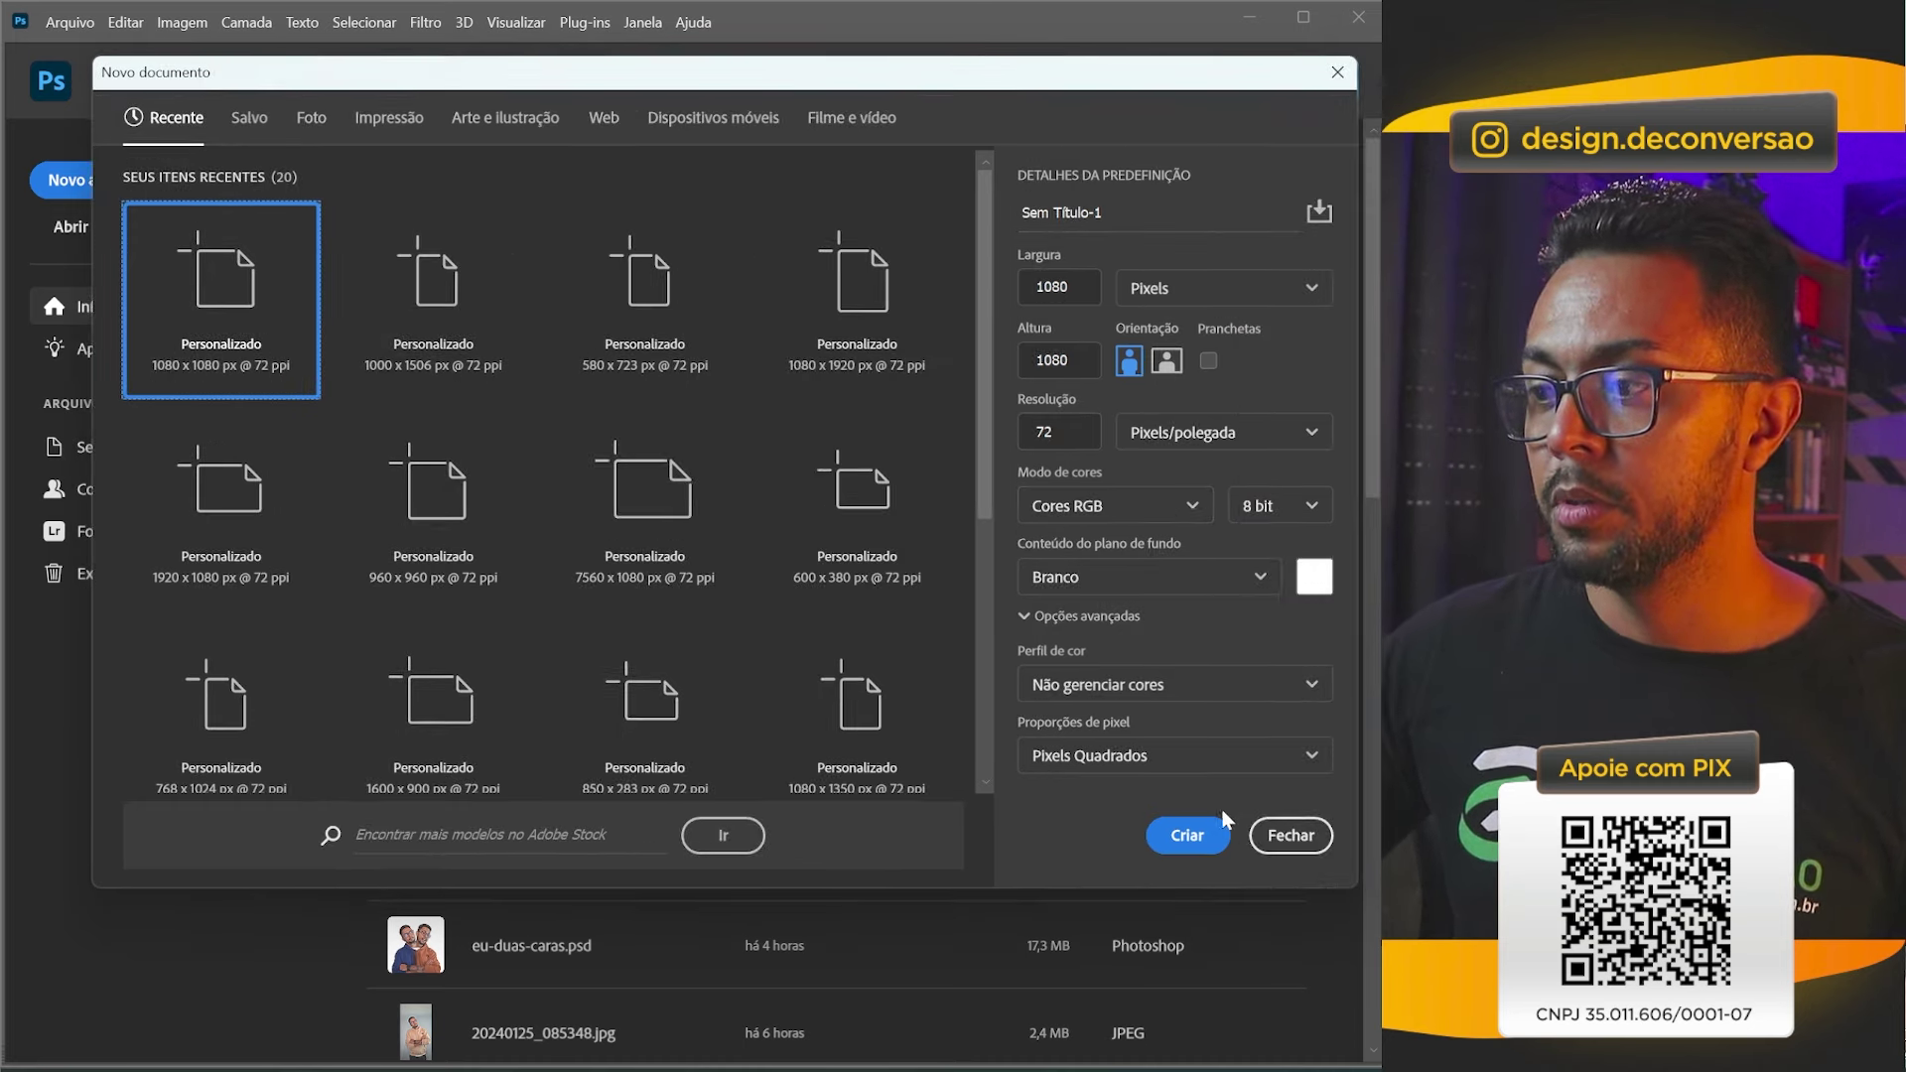
left_click(1172, 858)
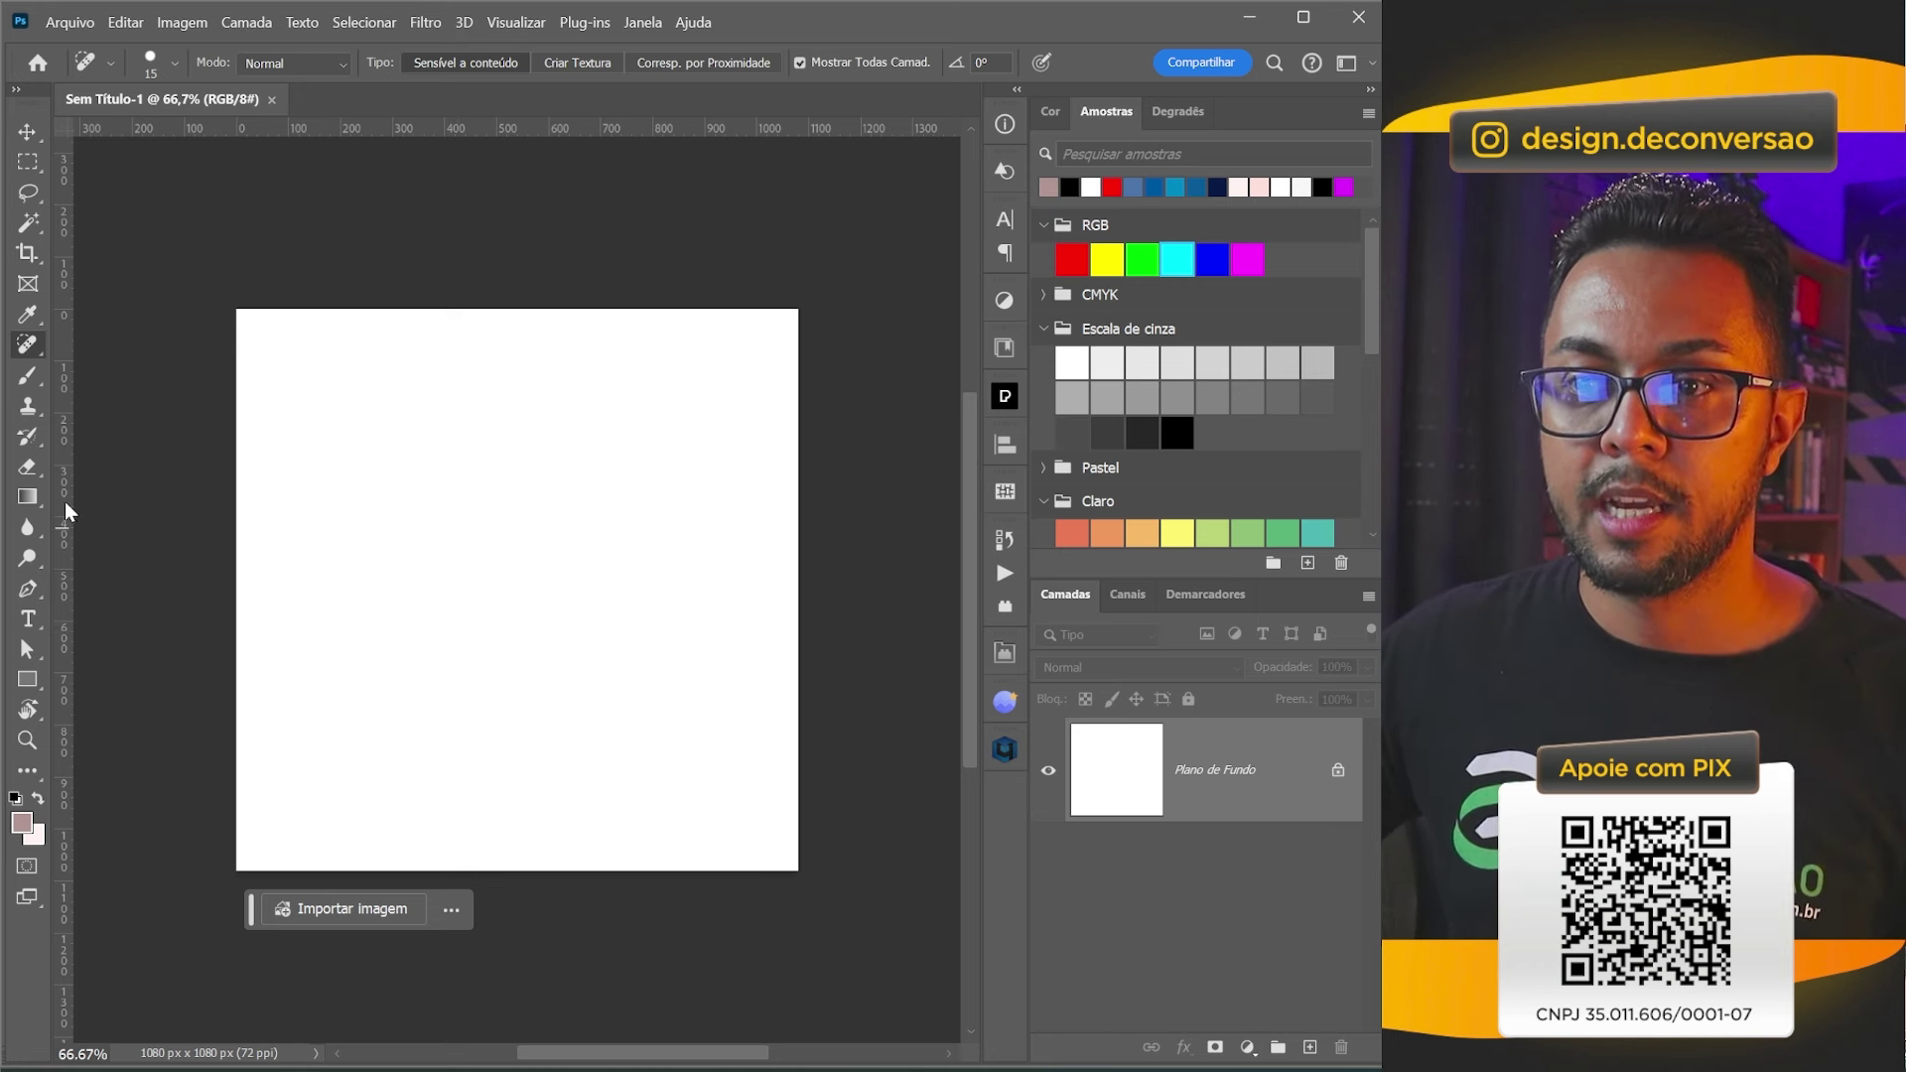
Place a vertical guide at X 540 px, the horizontal centre of the canvas.
left_click_drag(63, 512, 368, 523)
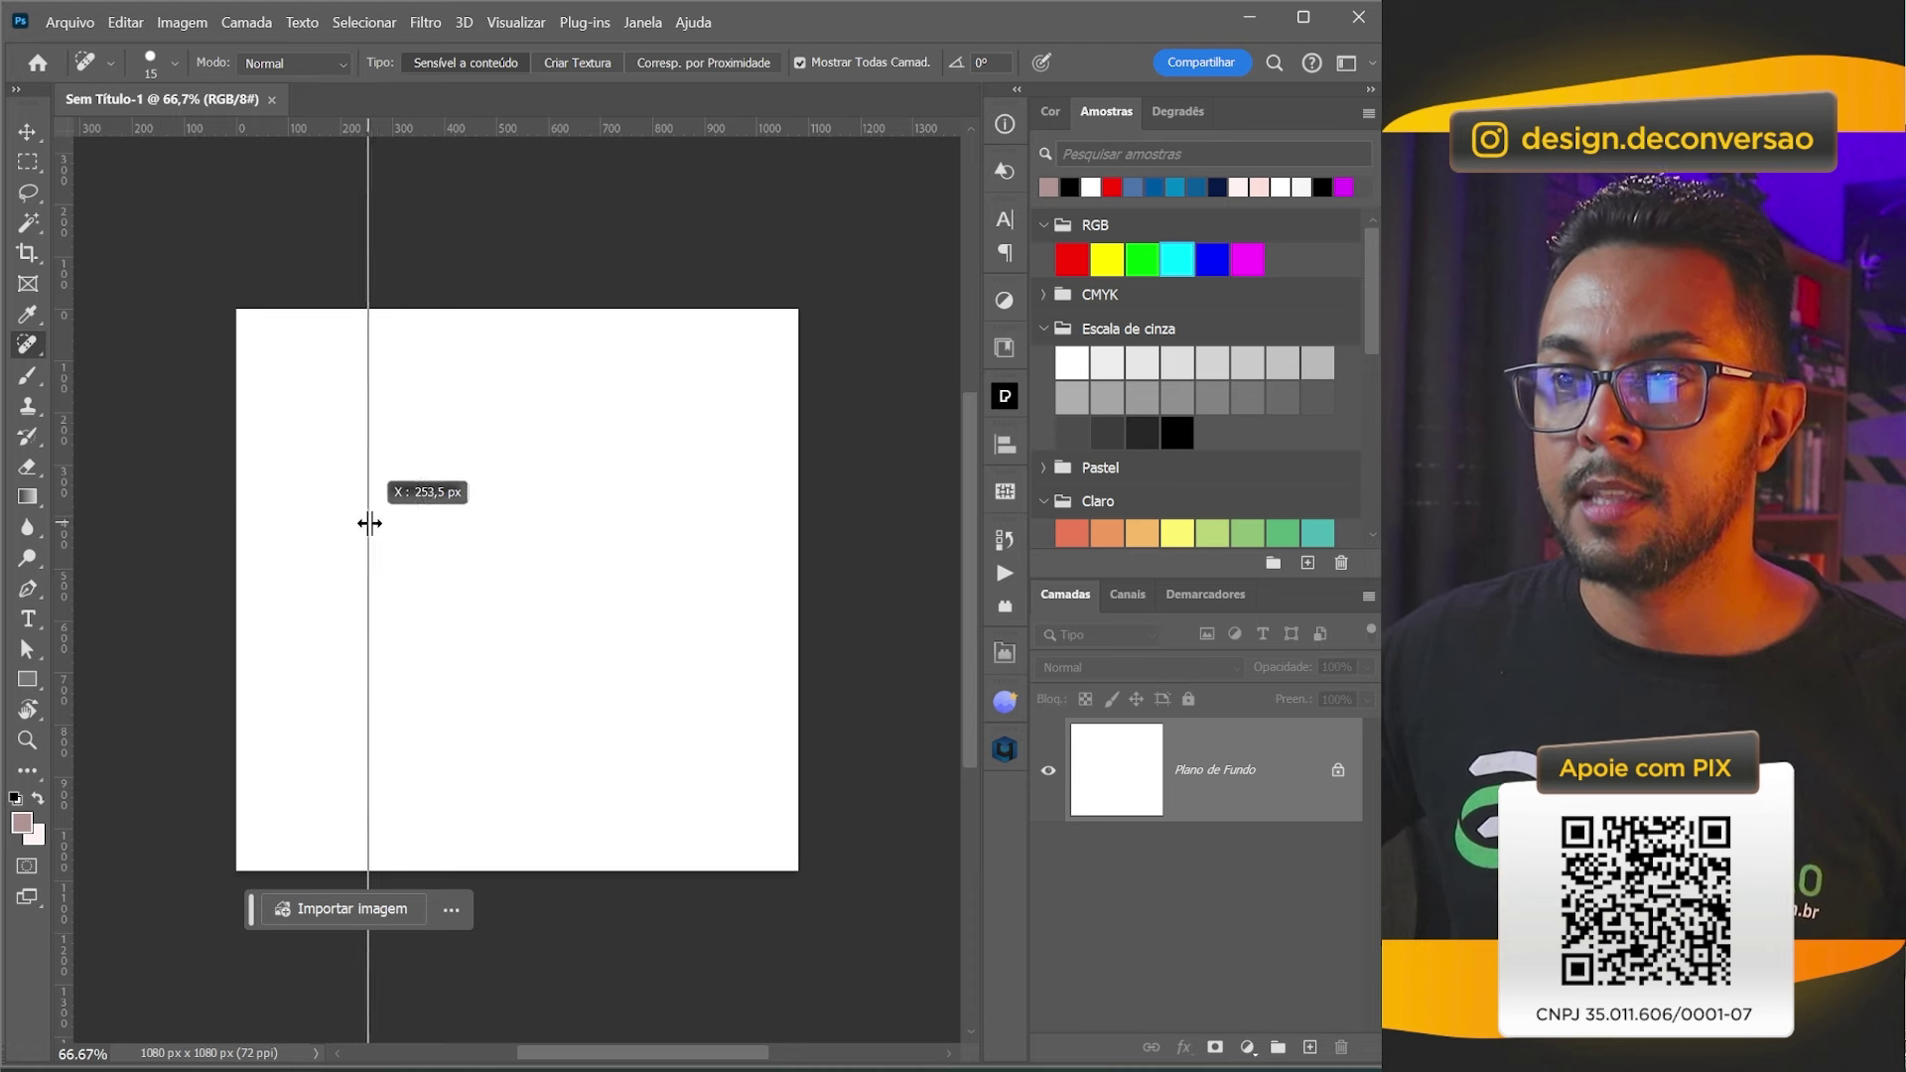
left_click_drag(514, 537, 470, 537)
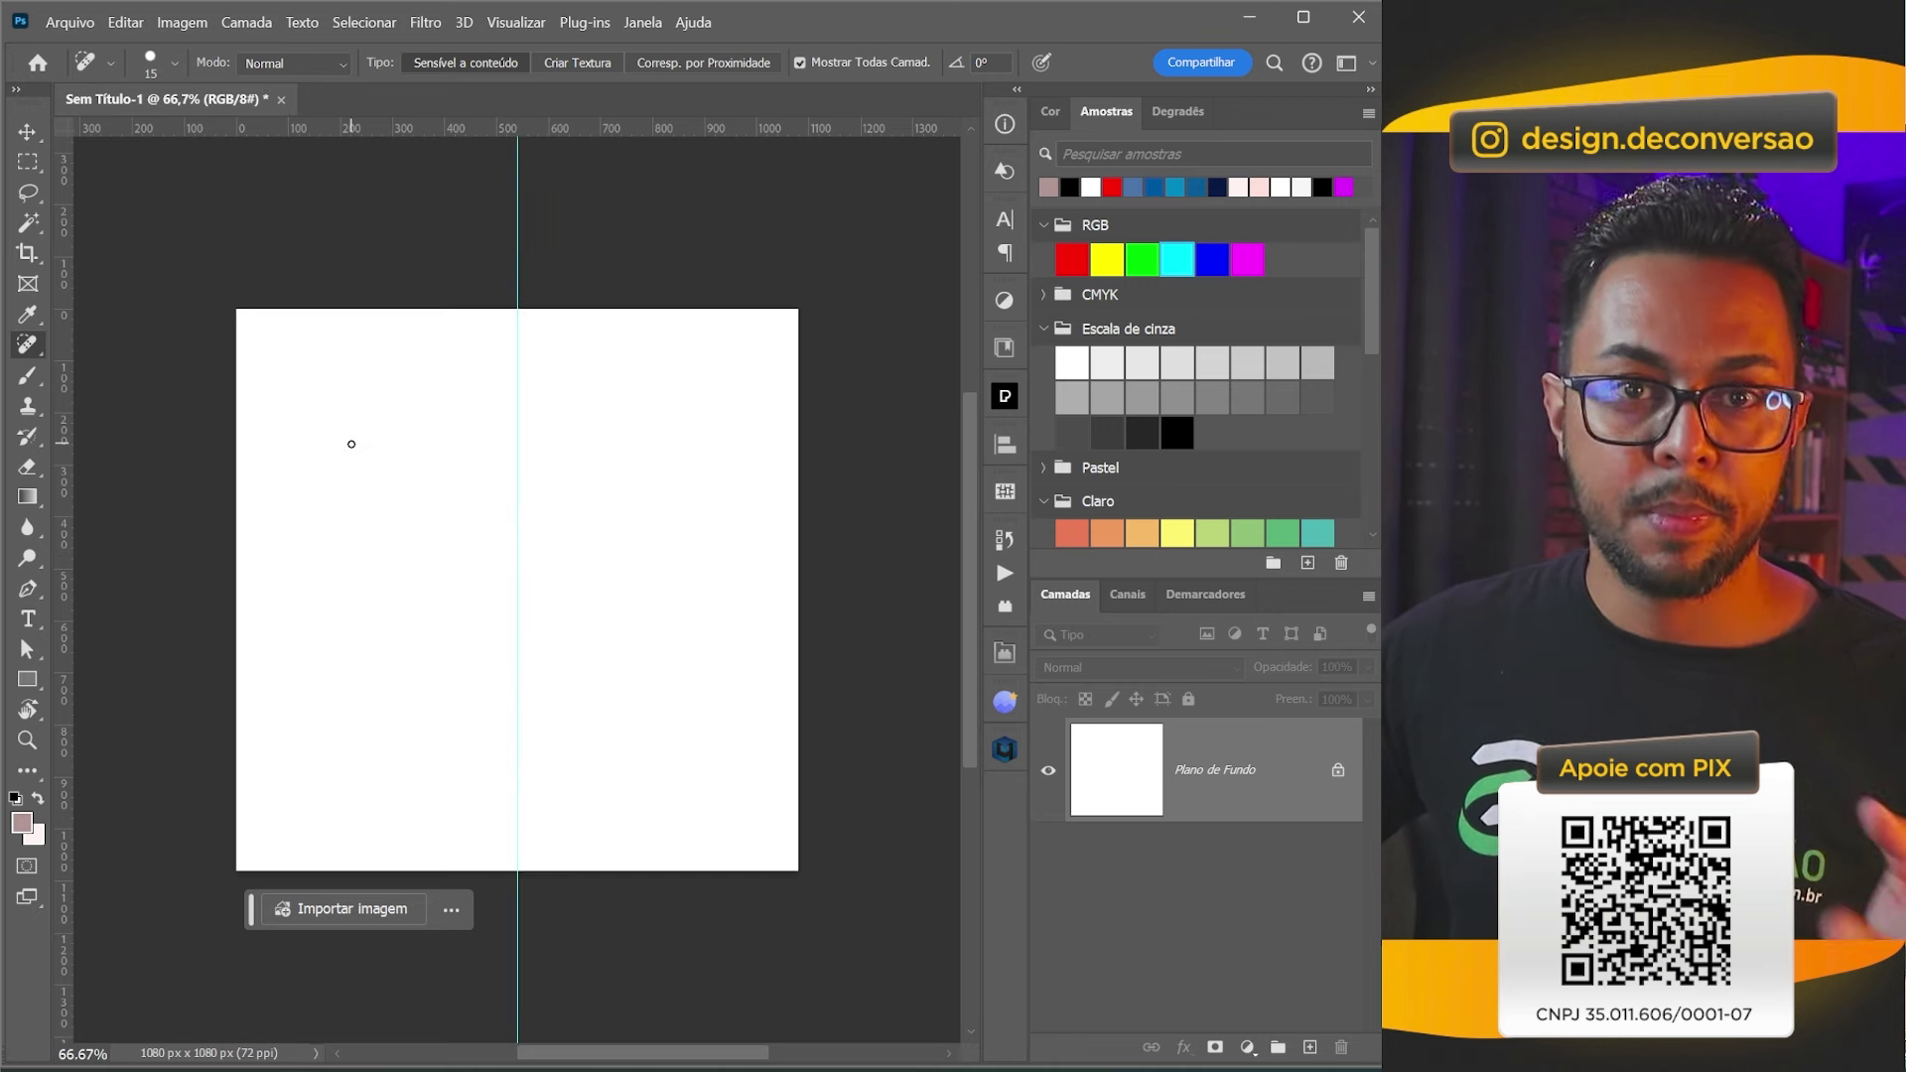
key("ctrl+r")
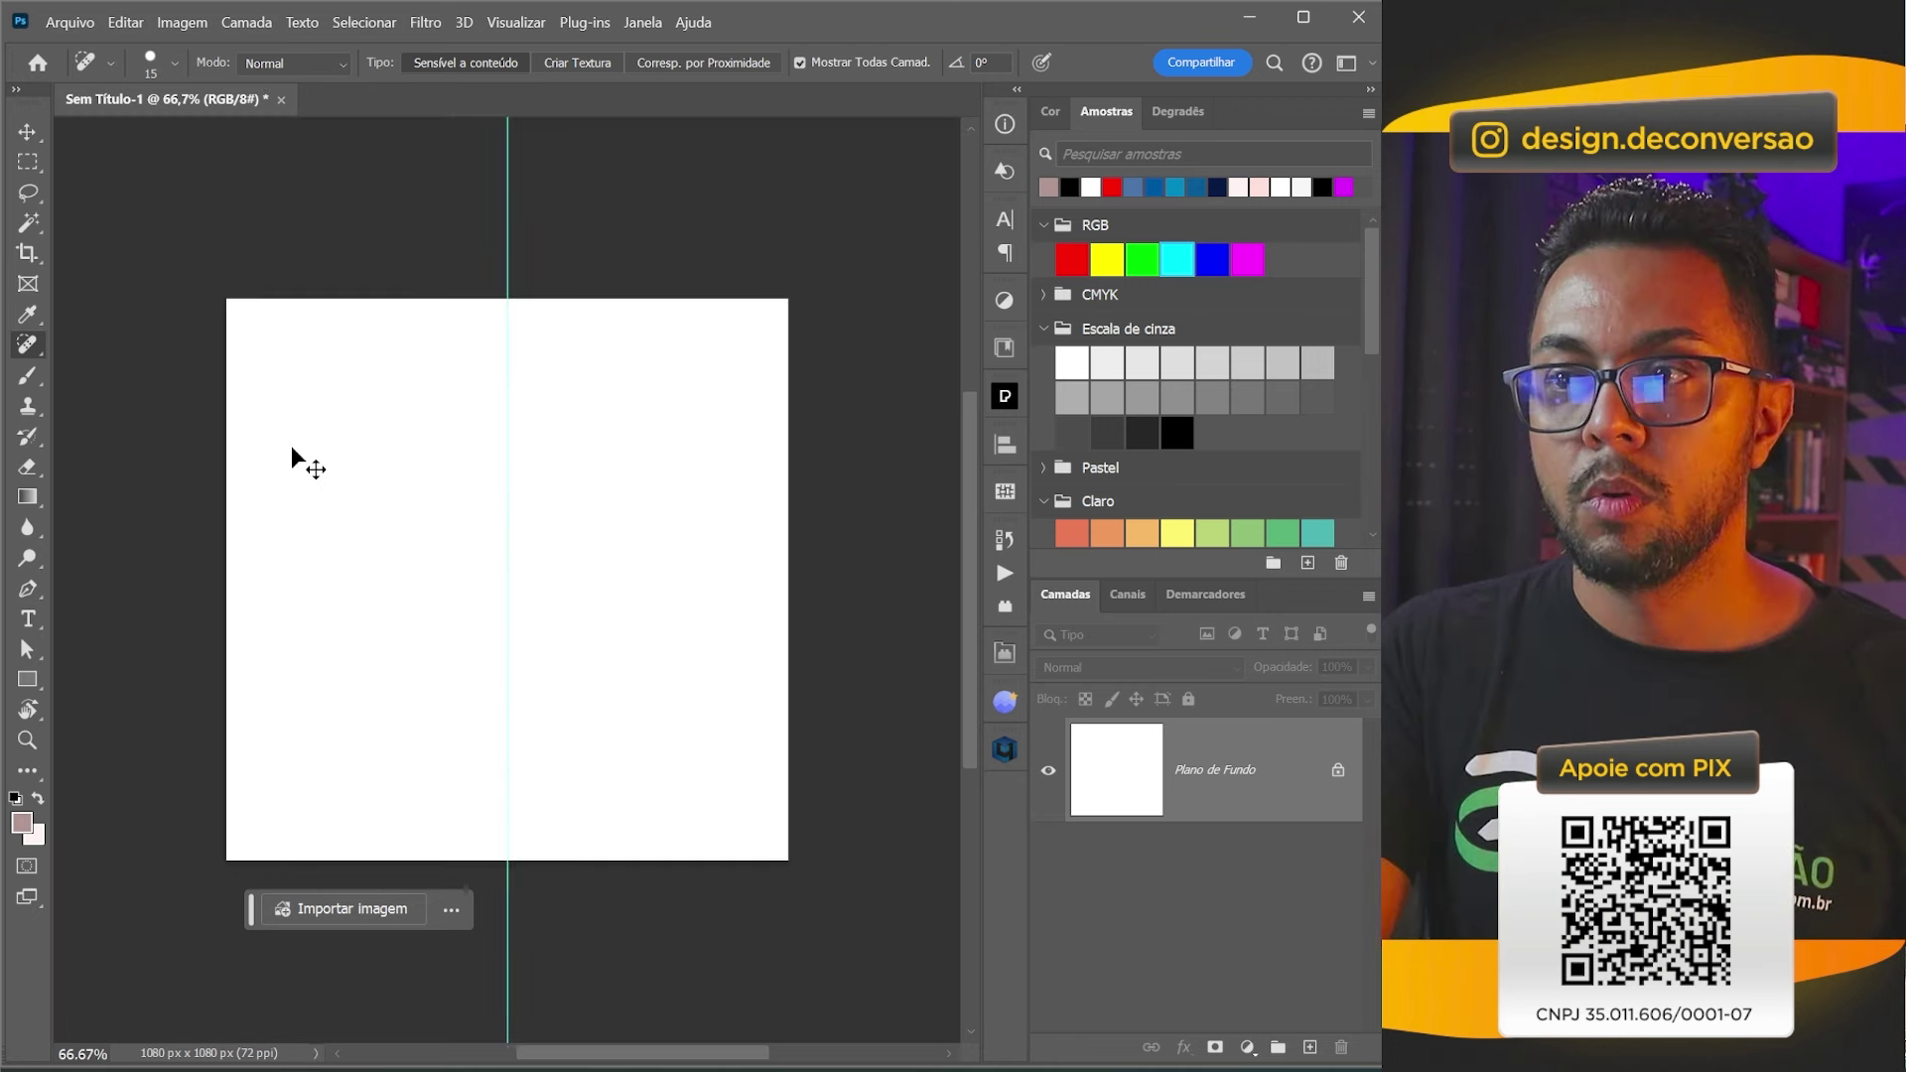
key("ctrl+r")
key("ctrl+r")
key("ctrl+r")
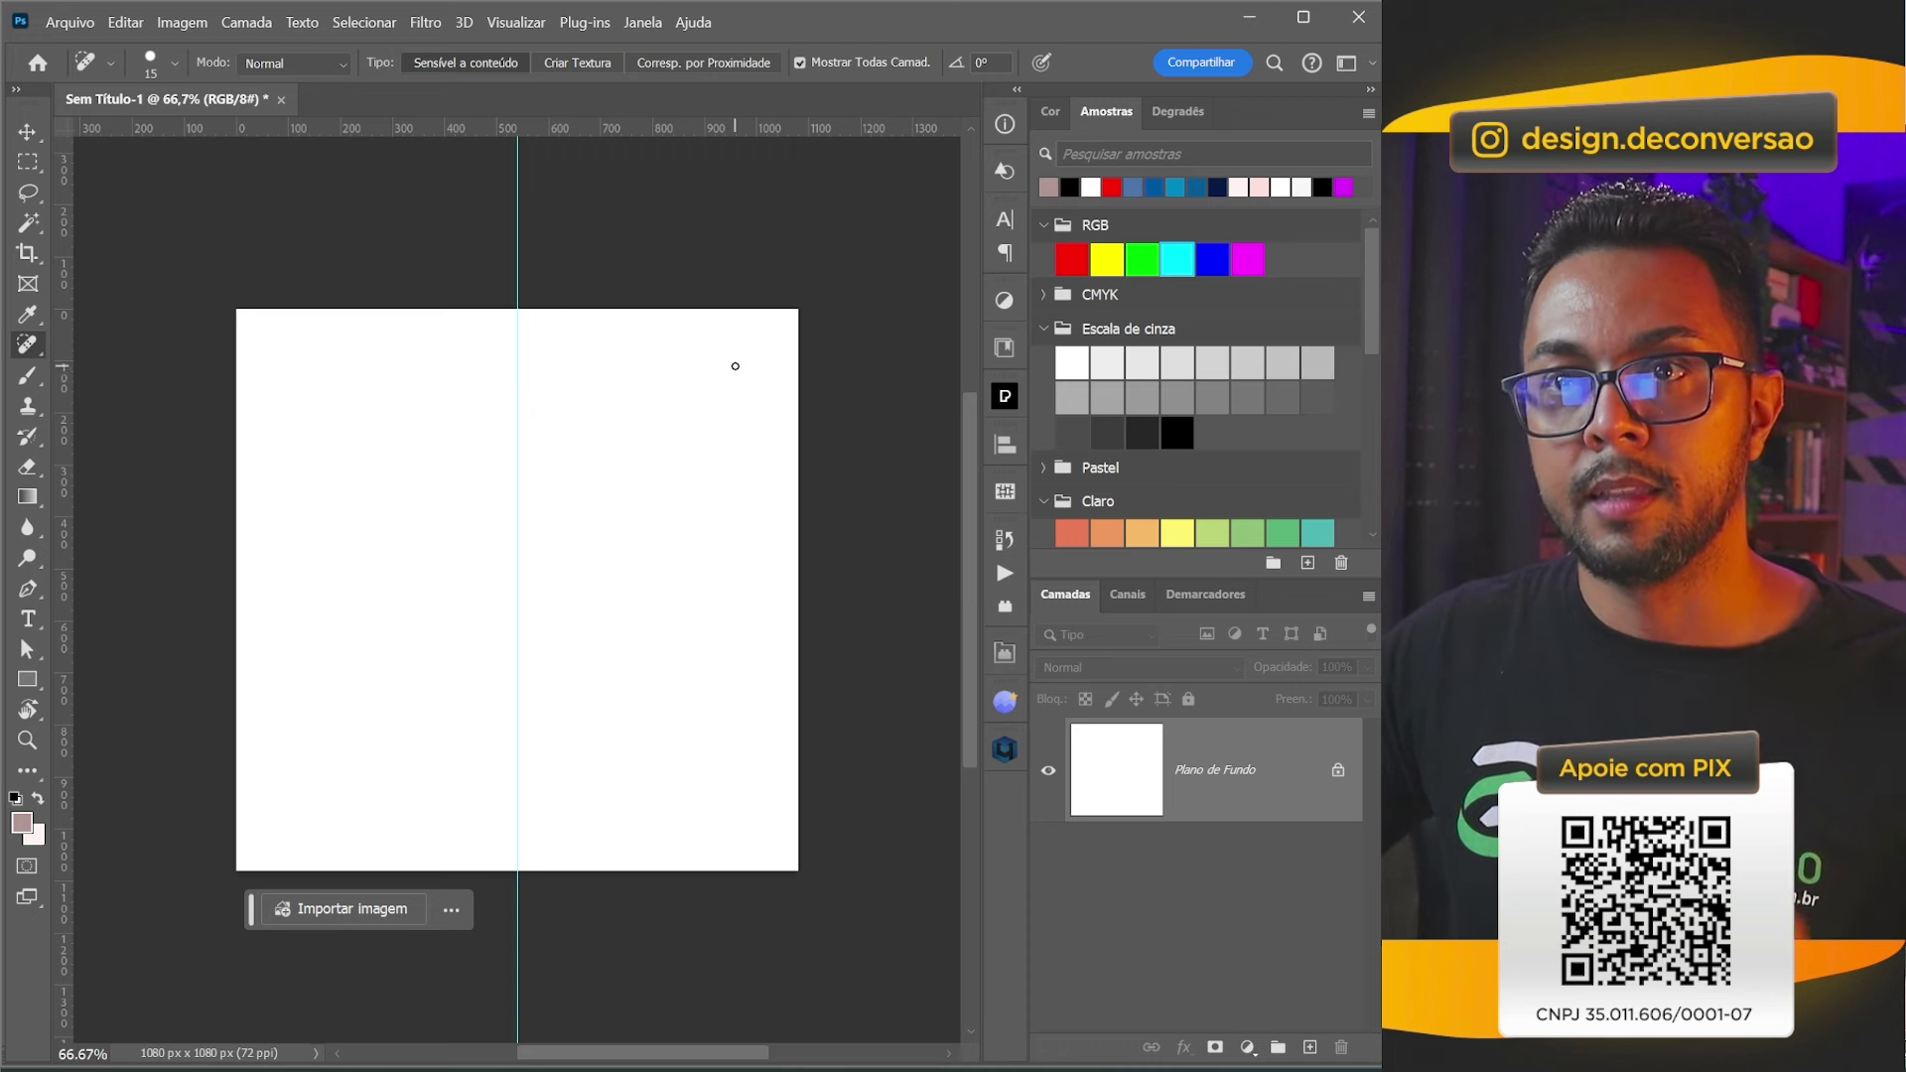
left_click(70, 22)
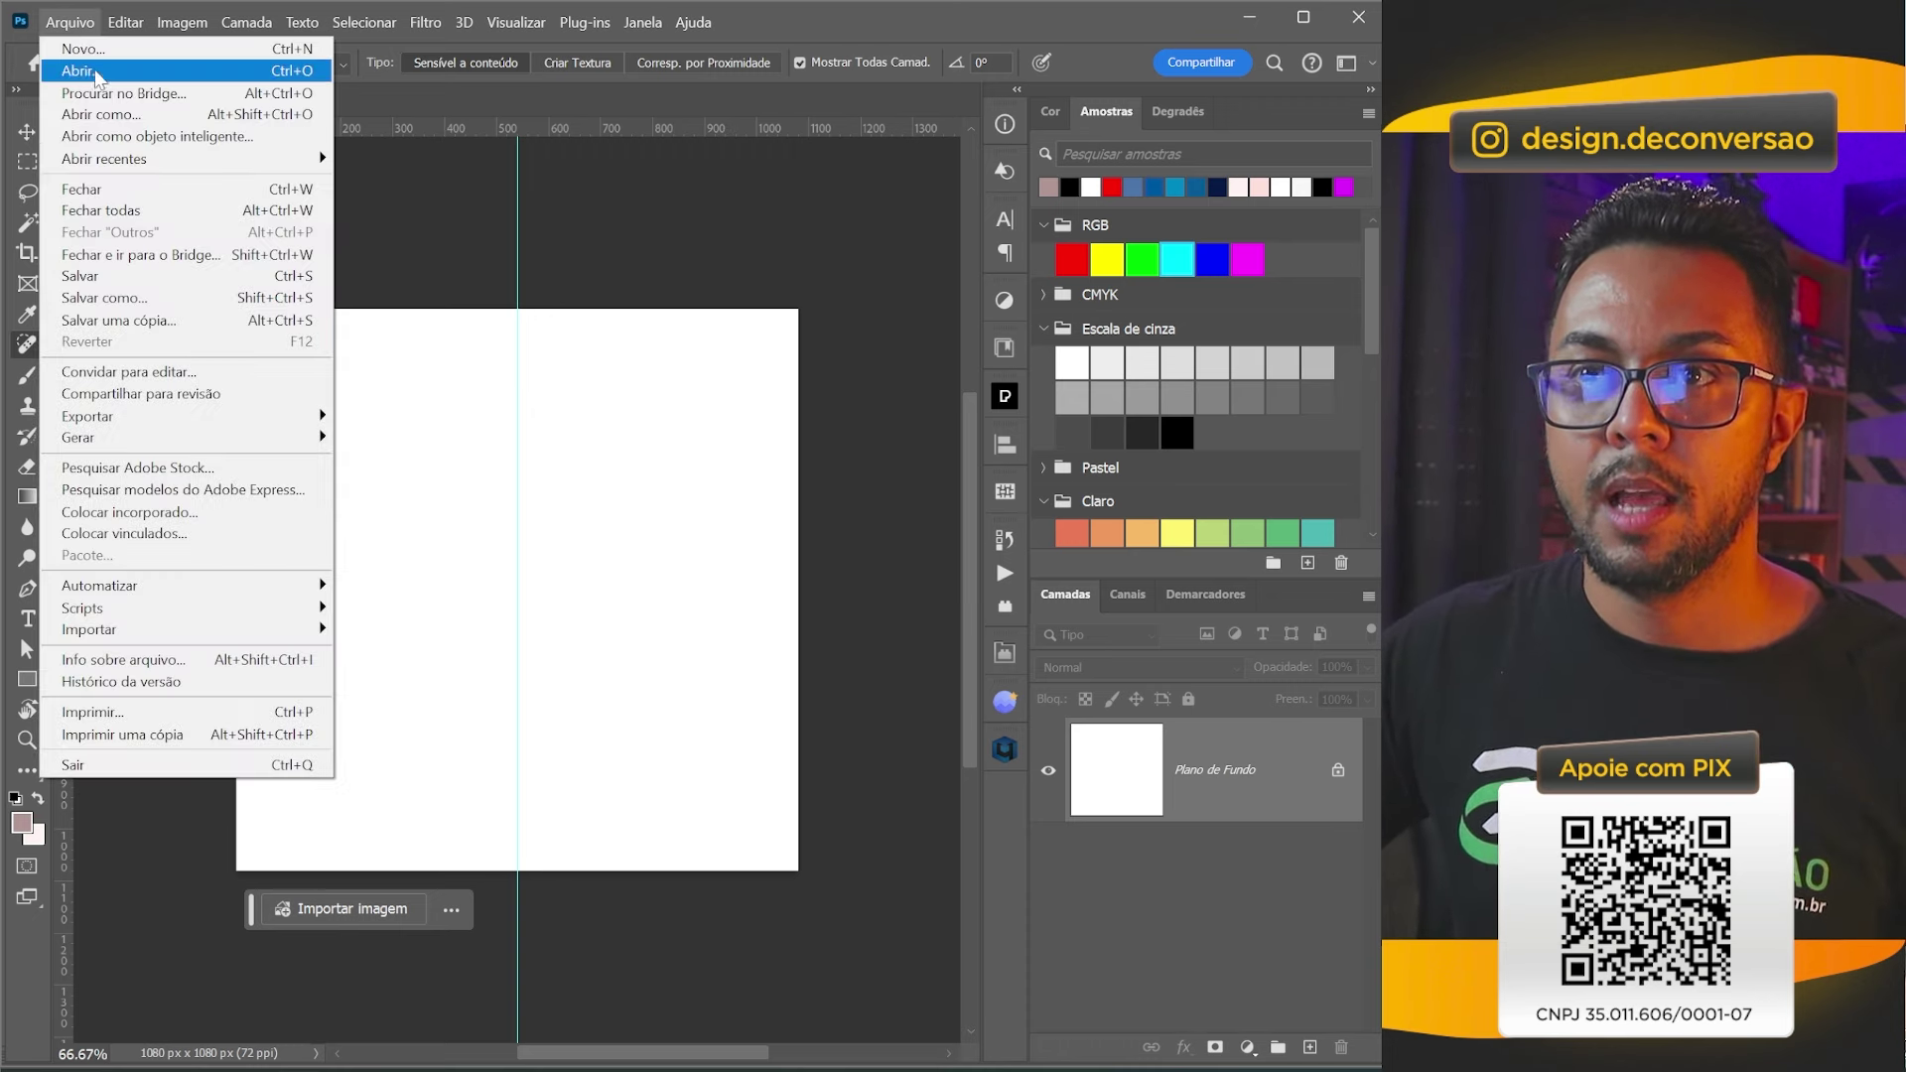
Open both JPG photos of the man, keeping their embedded colour profile.
left_click(79, 70)
left_click_drag(385, 361, 556, 194)
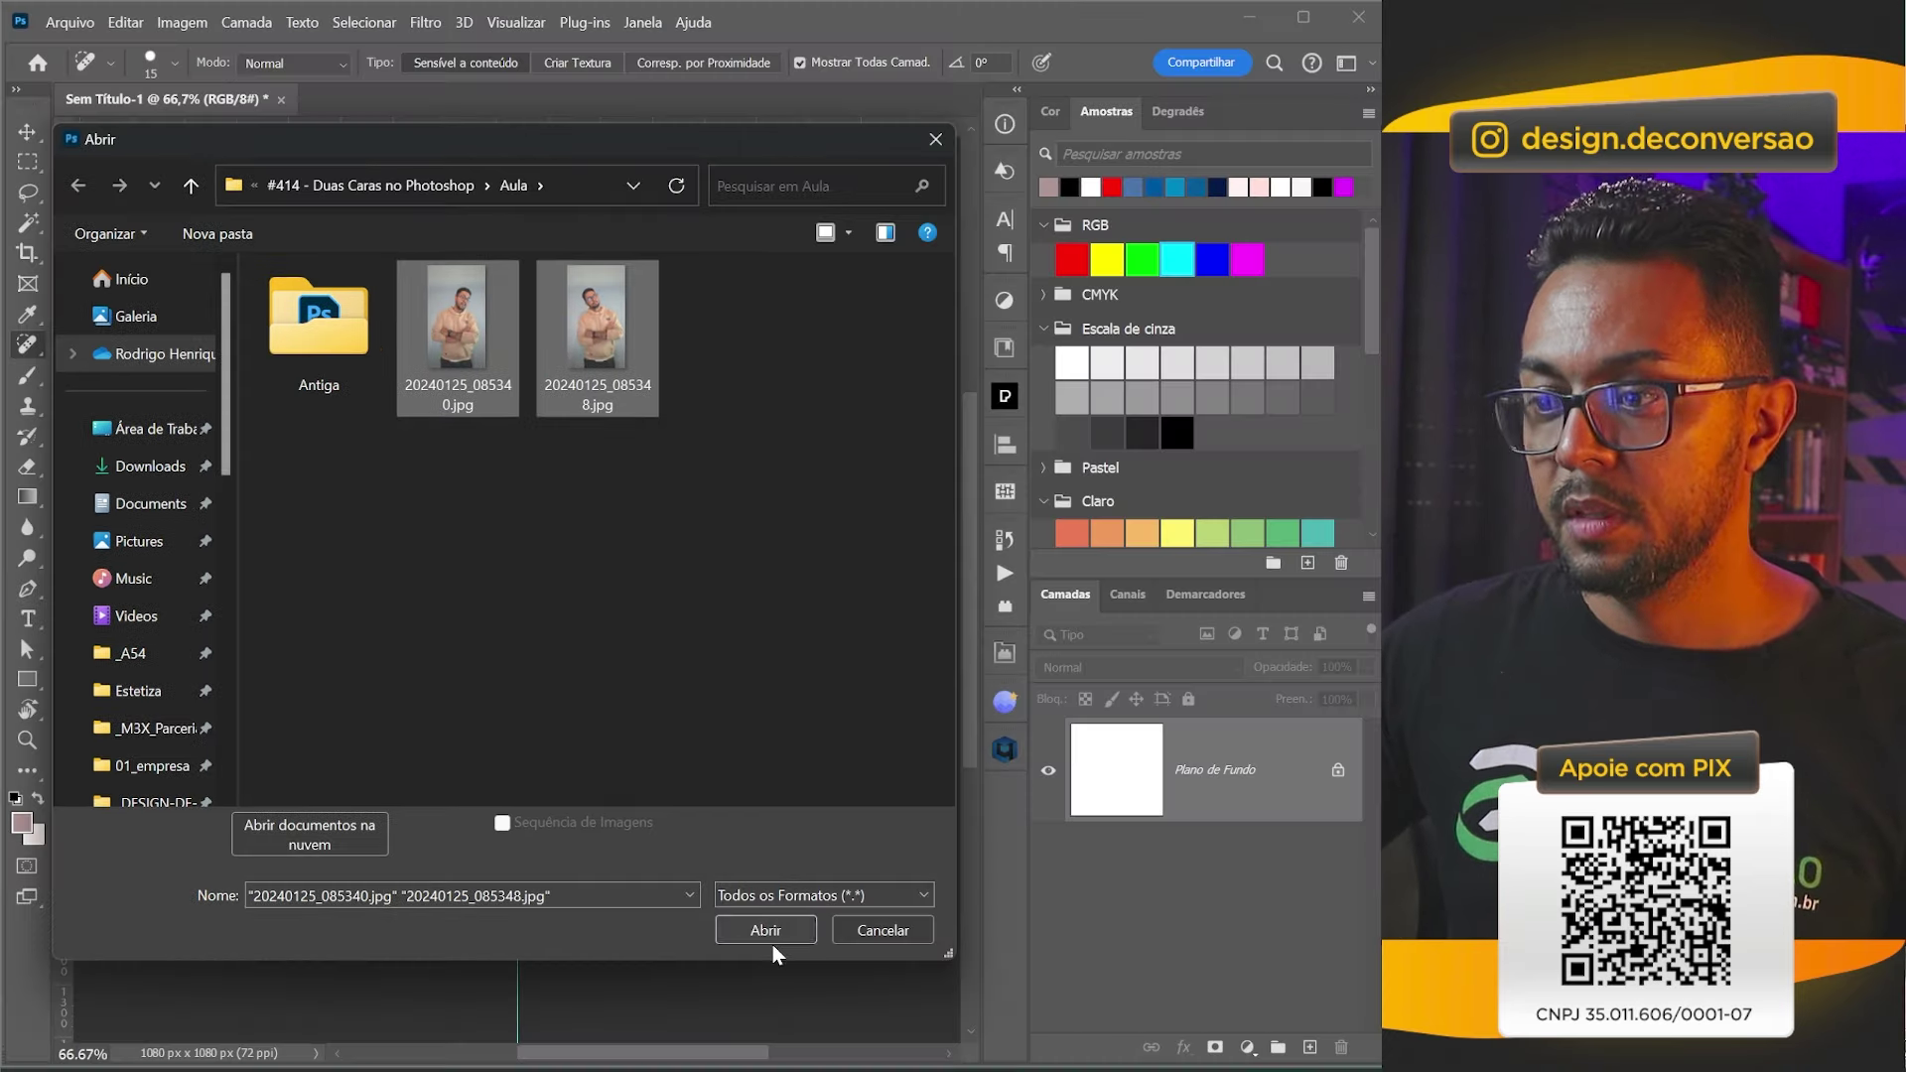
left_click(773, 942)
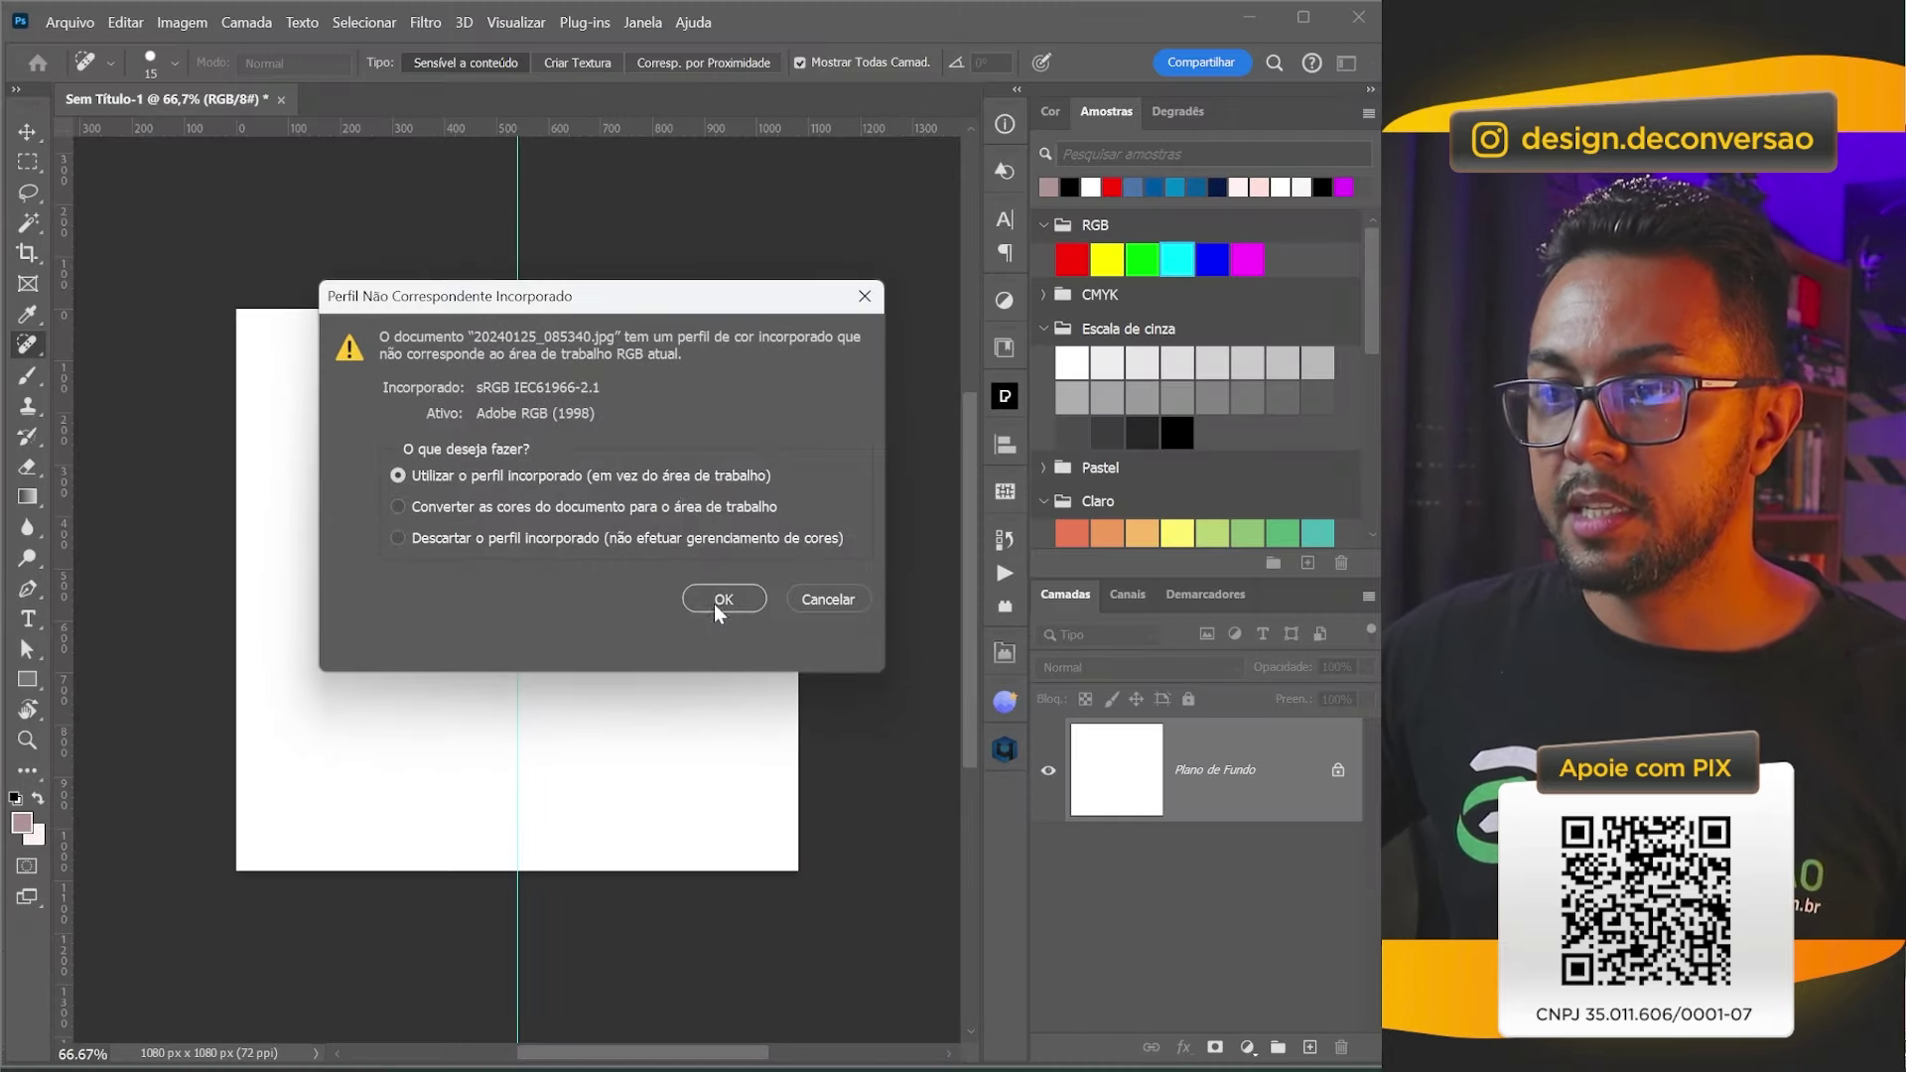
left_click(720, 600)
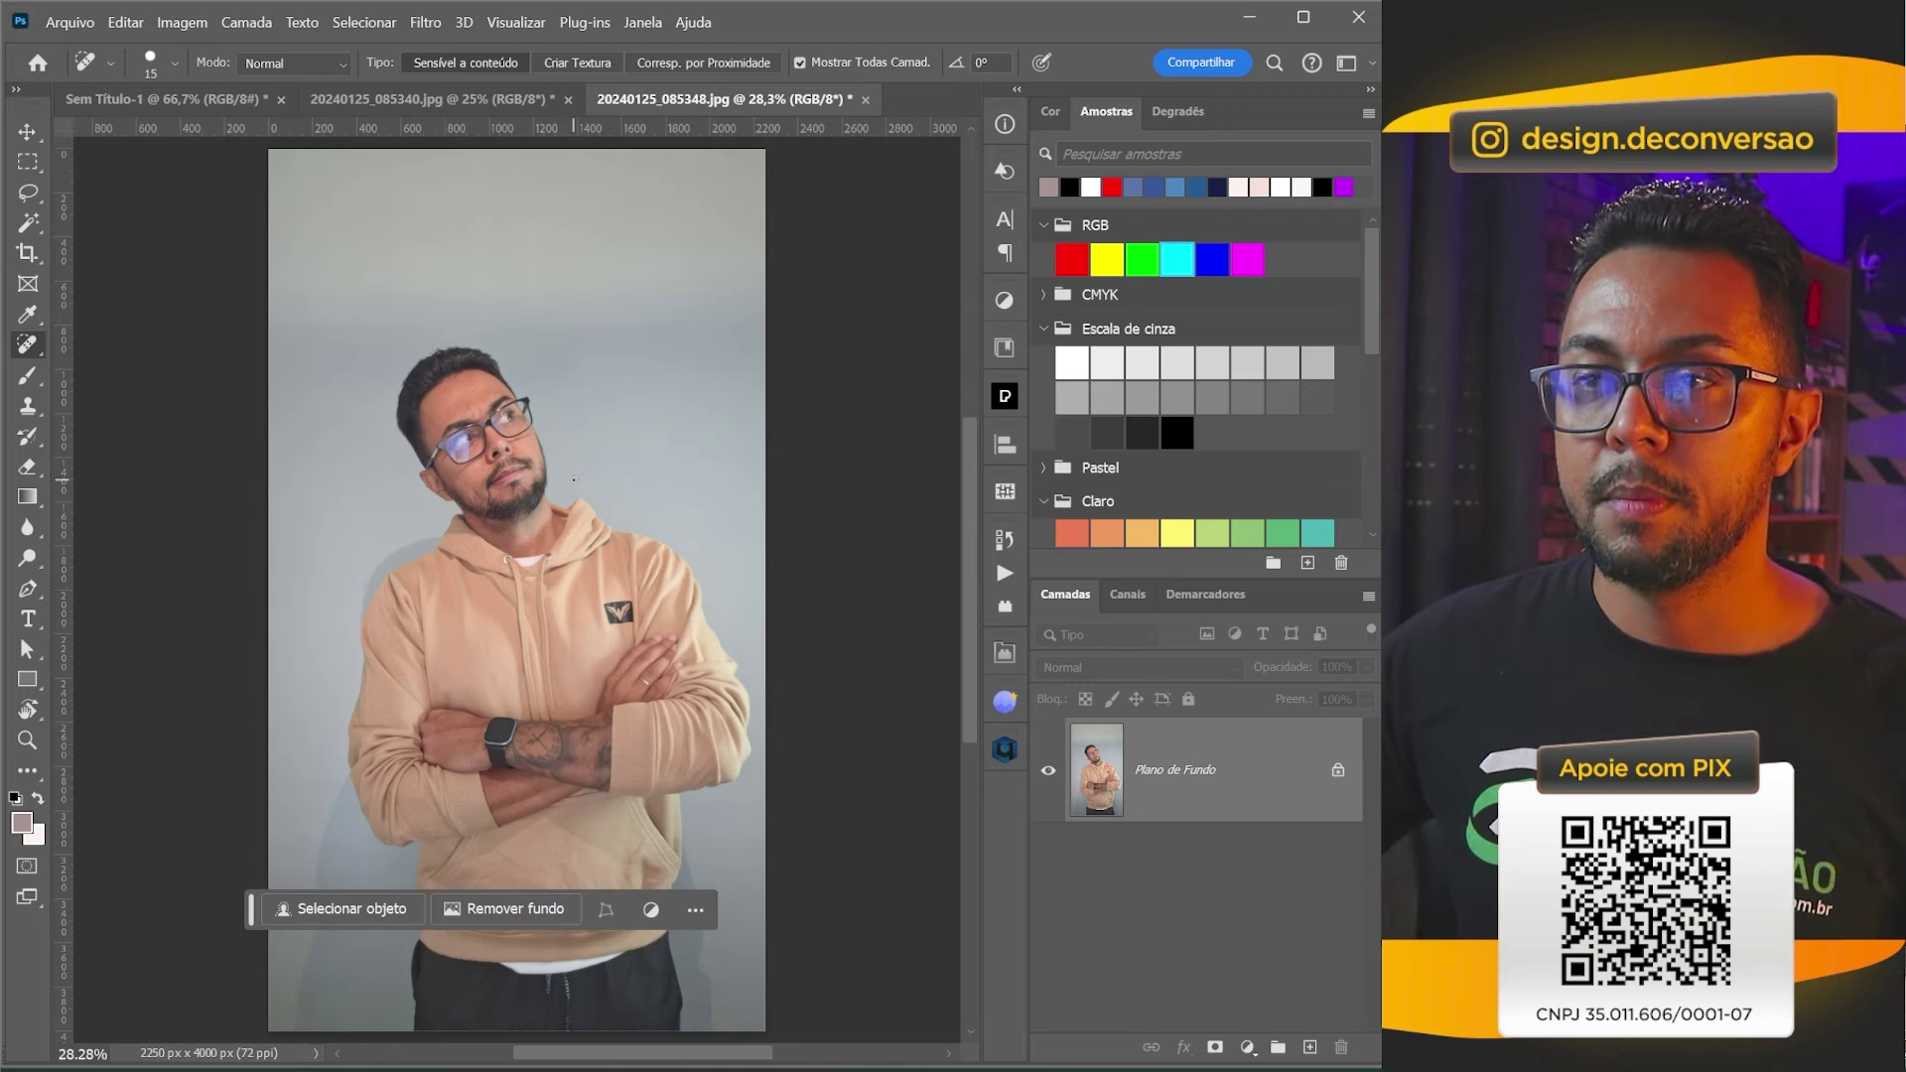
left_click(366, 22)
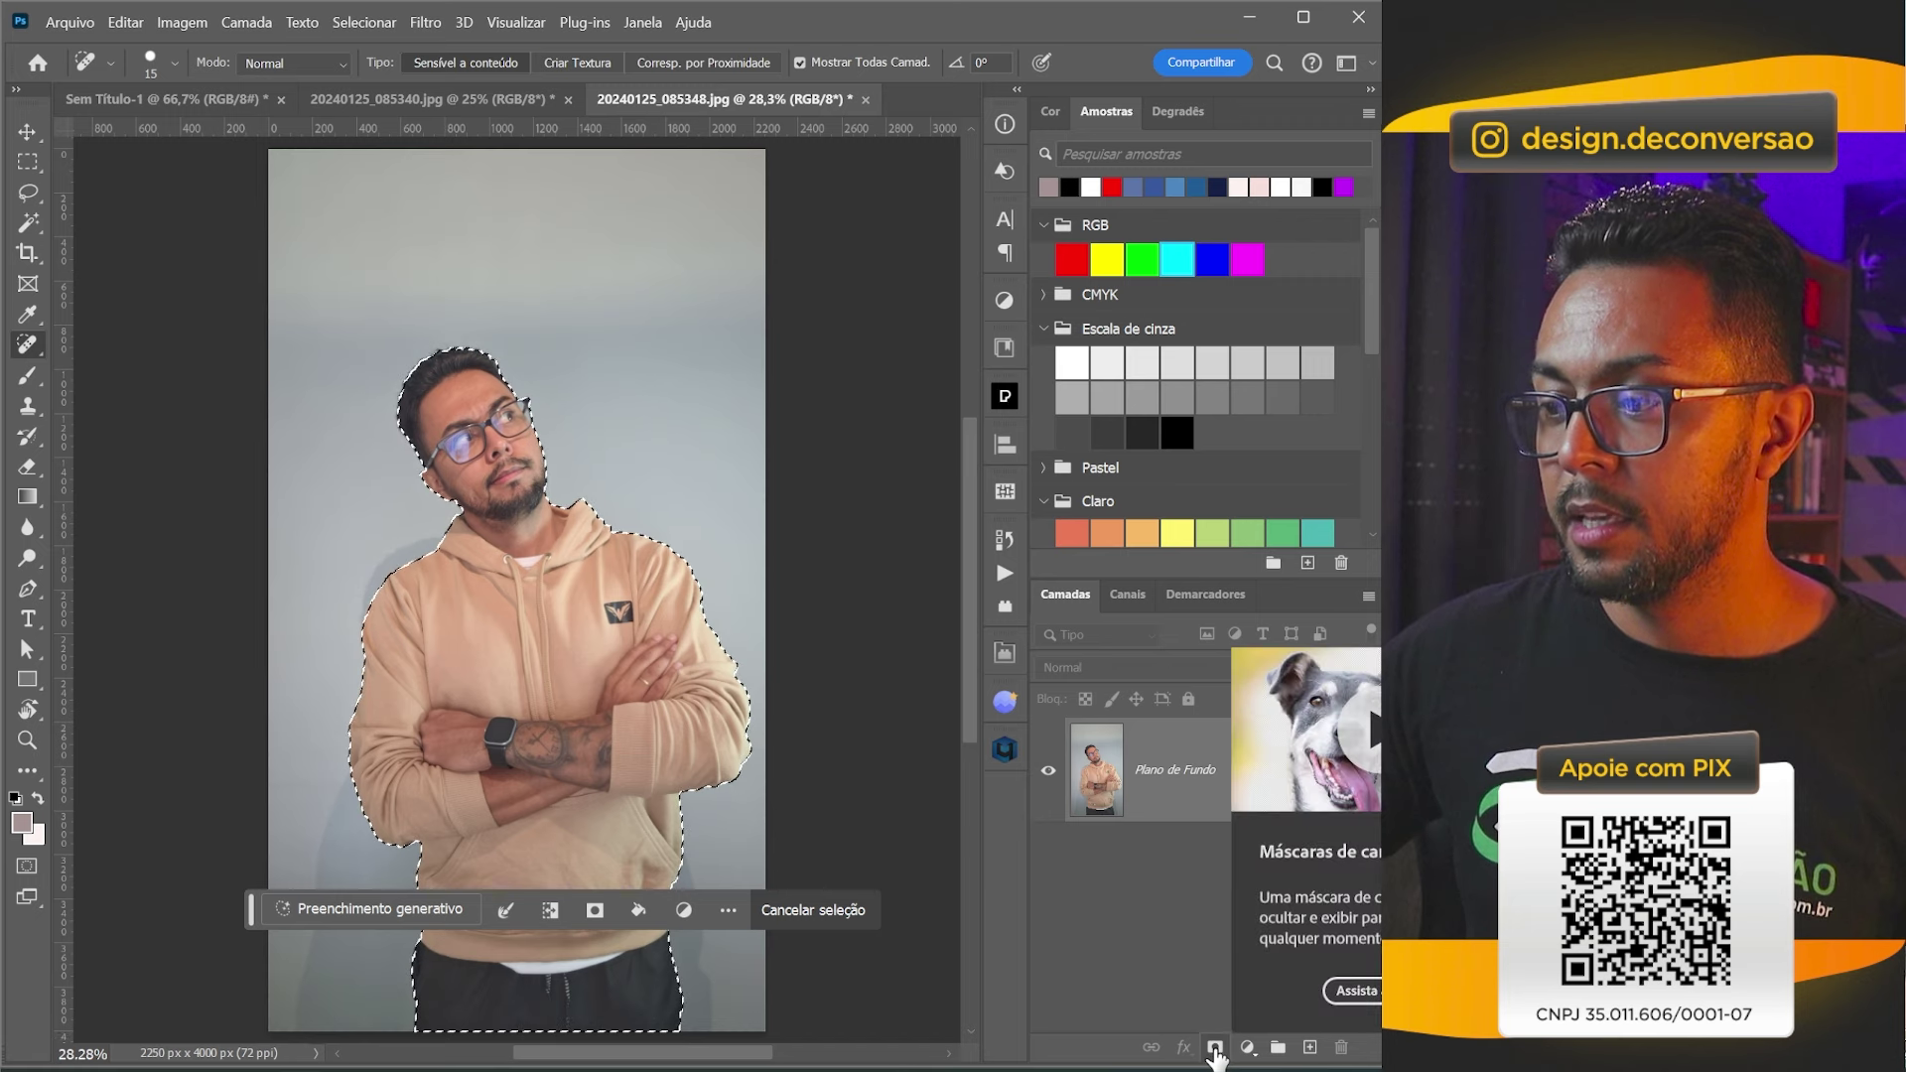
Mask out the grey background of 20240125_085348.jpg and convert the layer to a smart object.
left_click(1214, 1049)
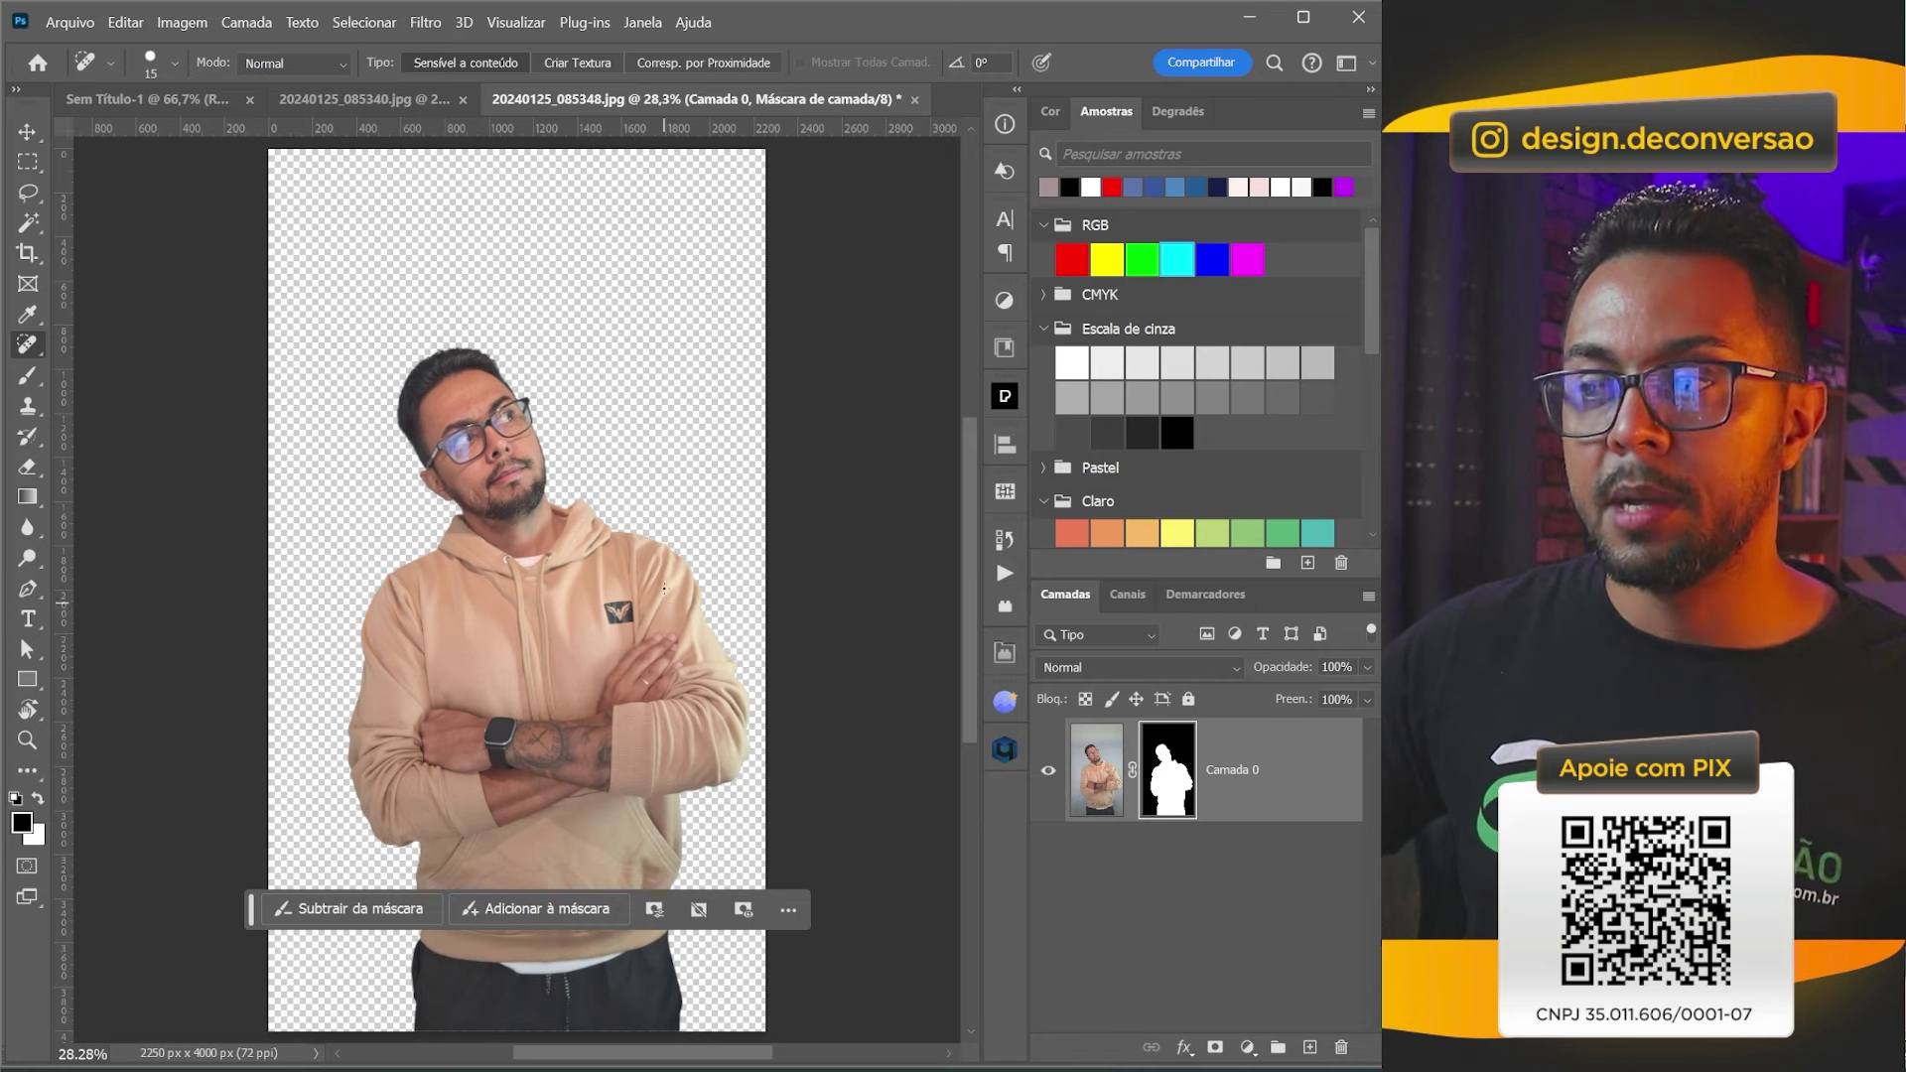
right_click(1204, 804)
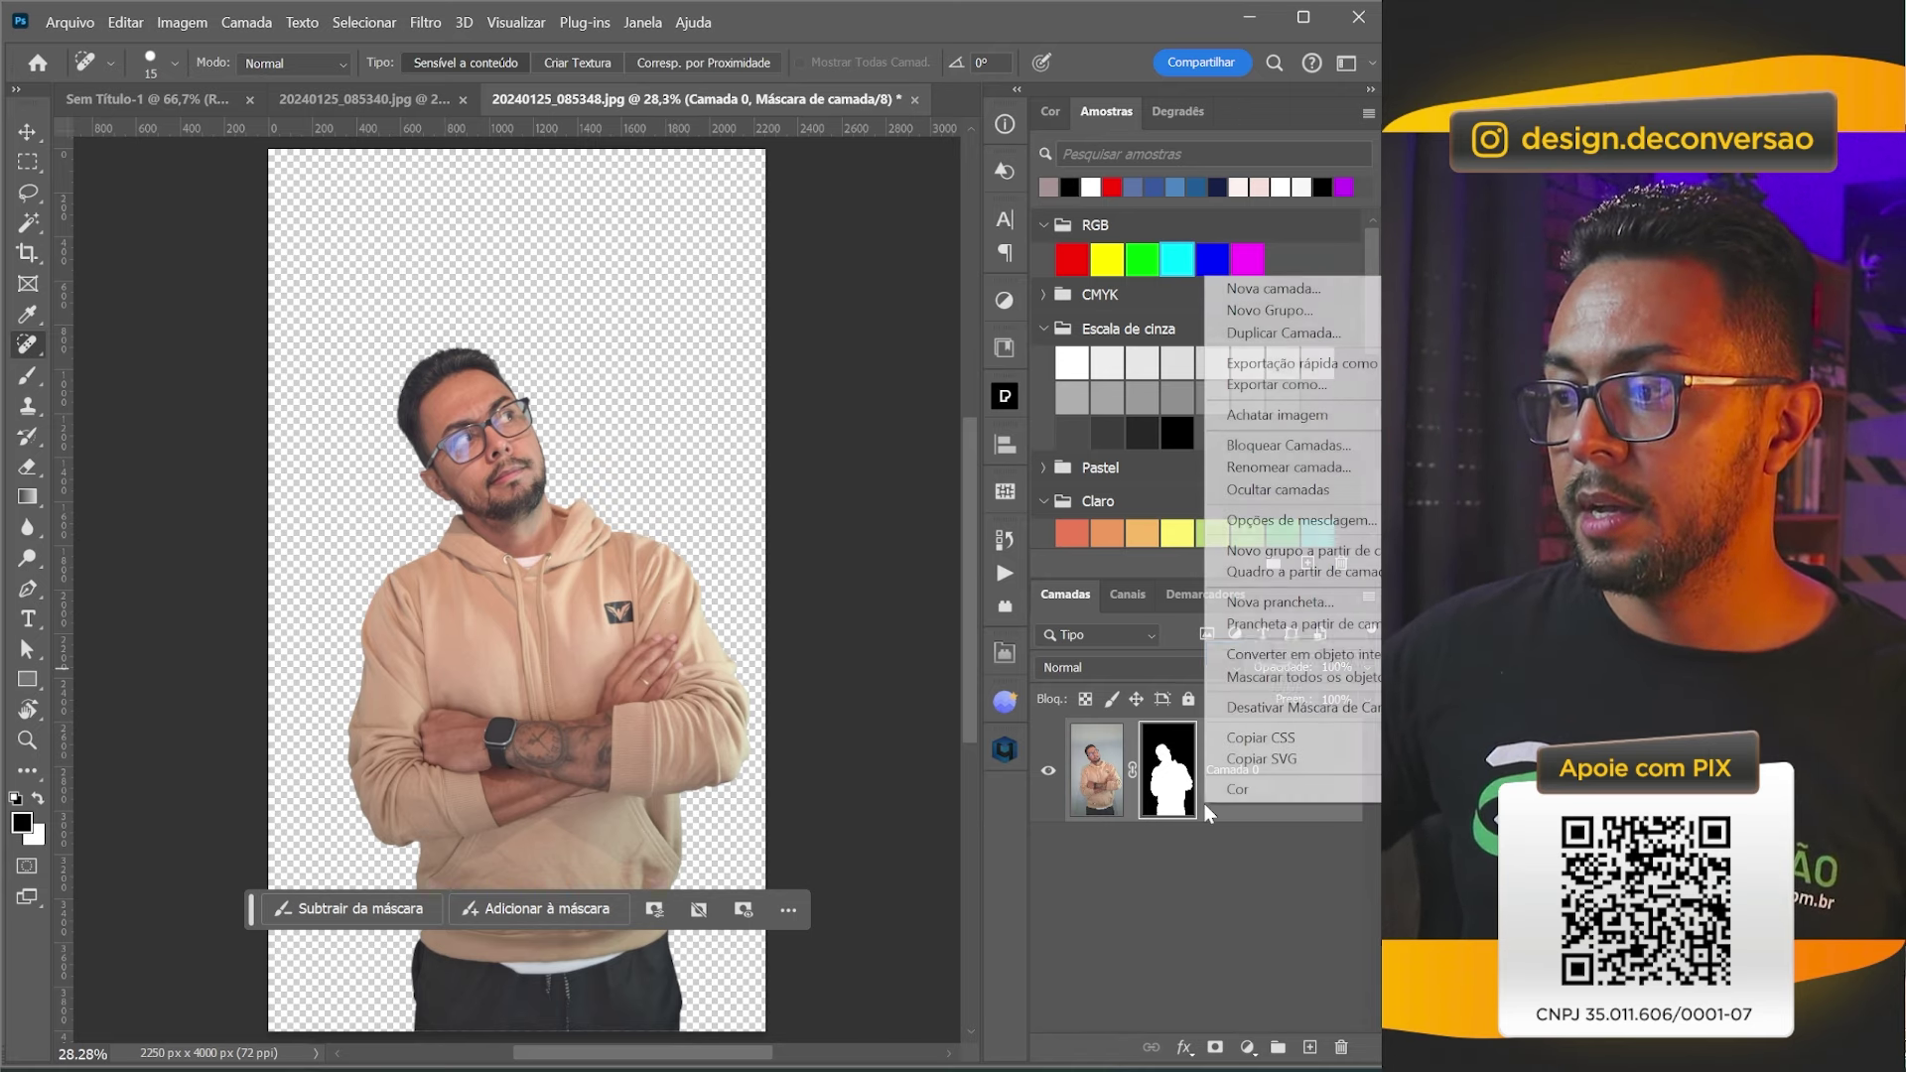
left_click(1256, 655)
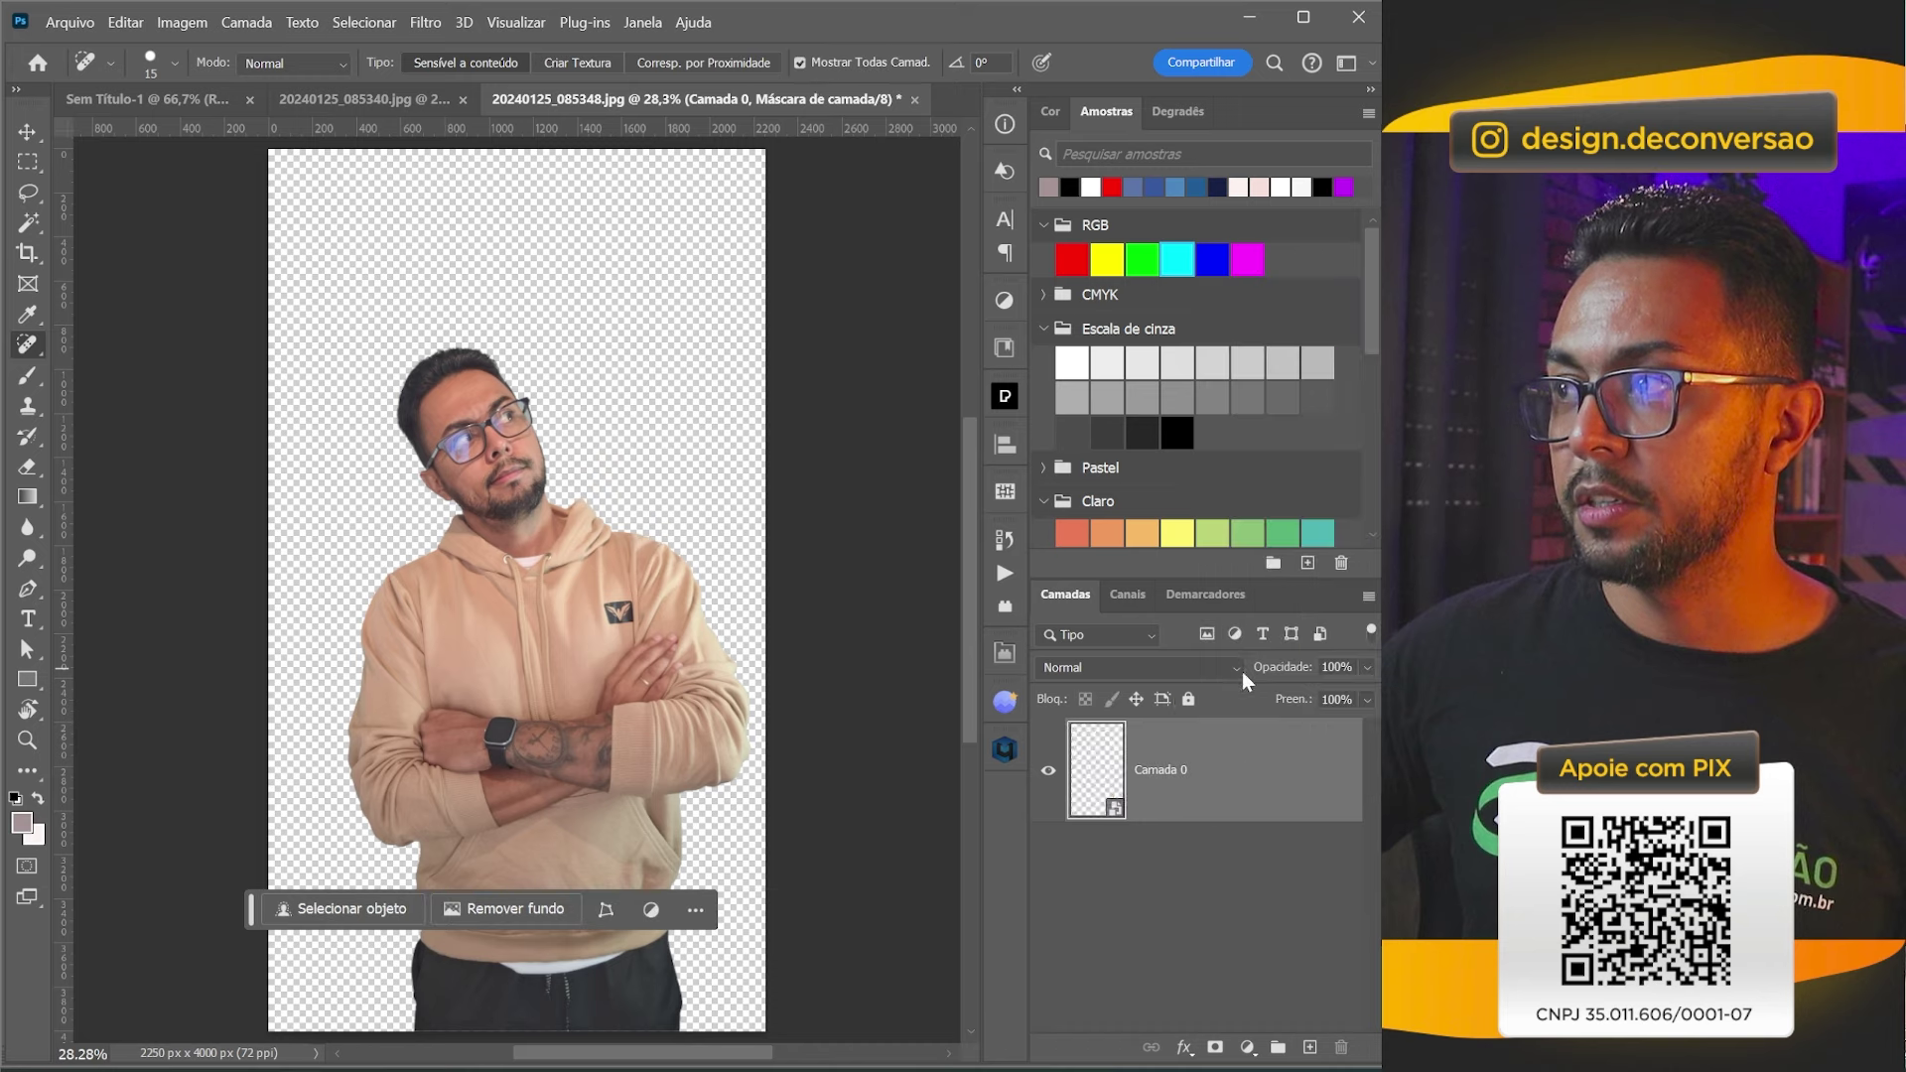
left_click(449, 98)
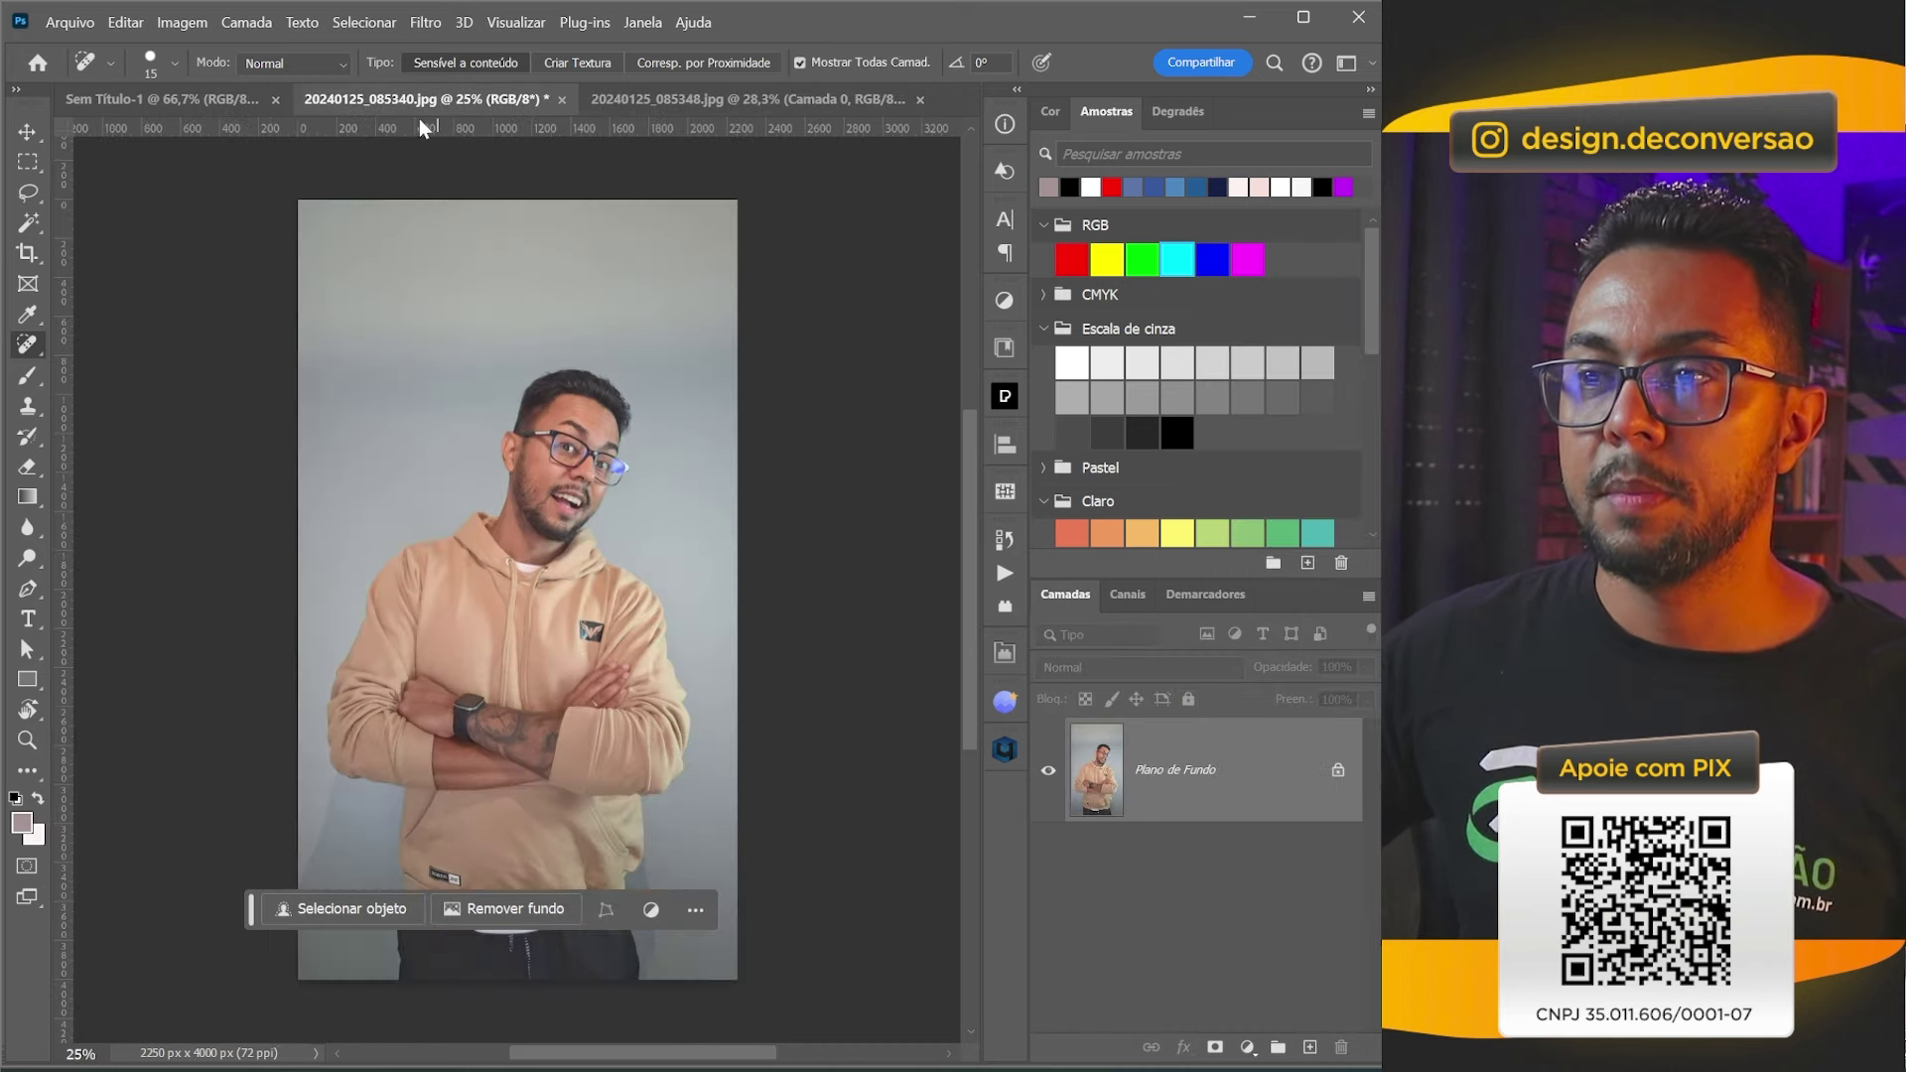
Select the man in 20240125_085340.jpg as the subject and zoom in on his glasses.
left_click(367, 22)
left_click(395, 303)
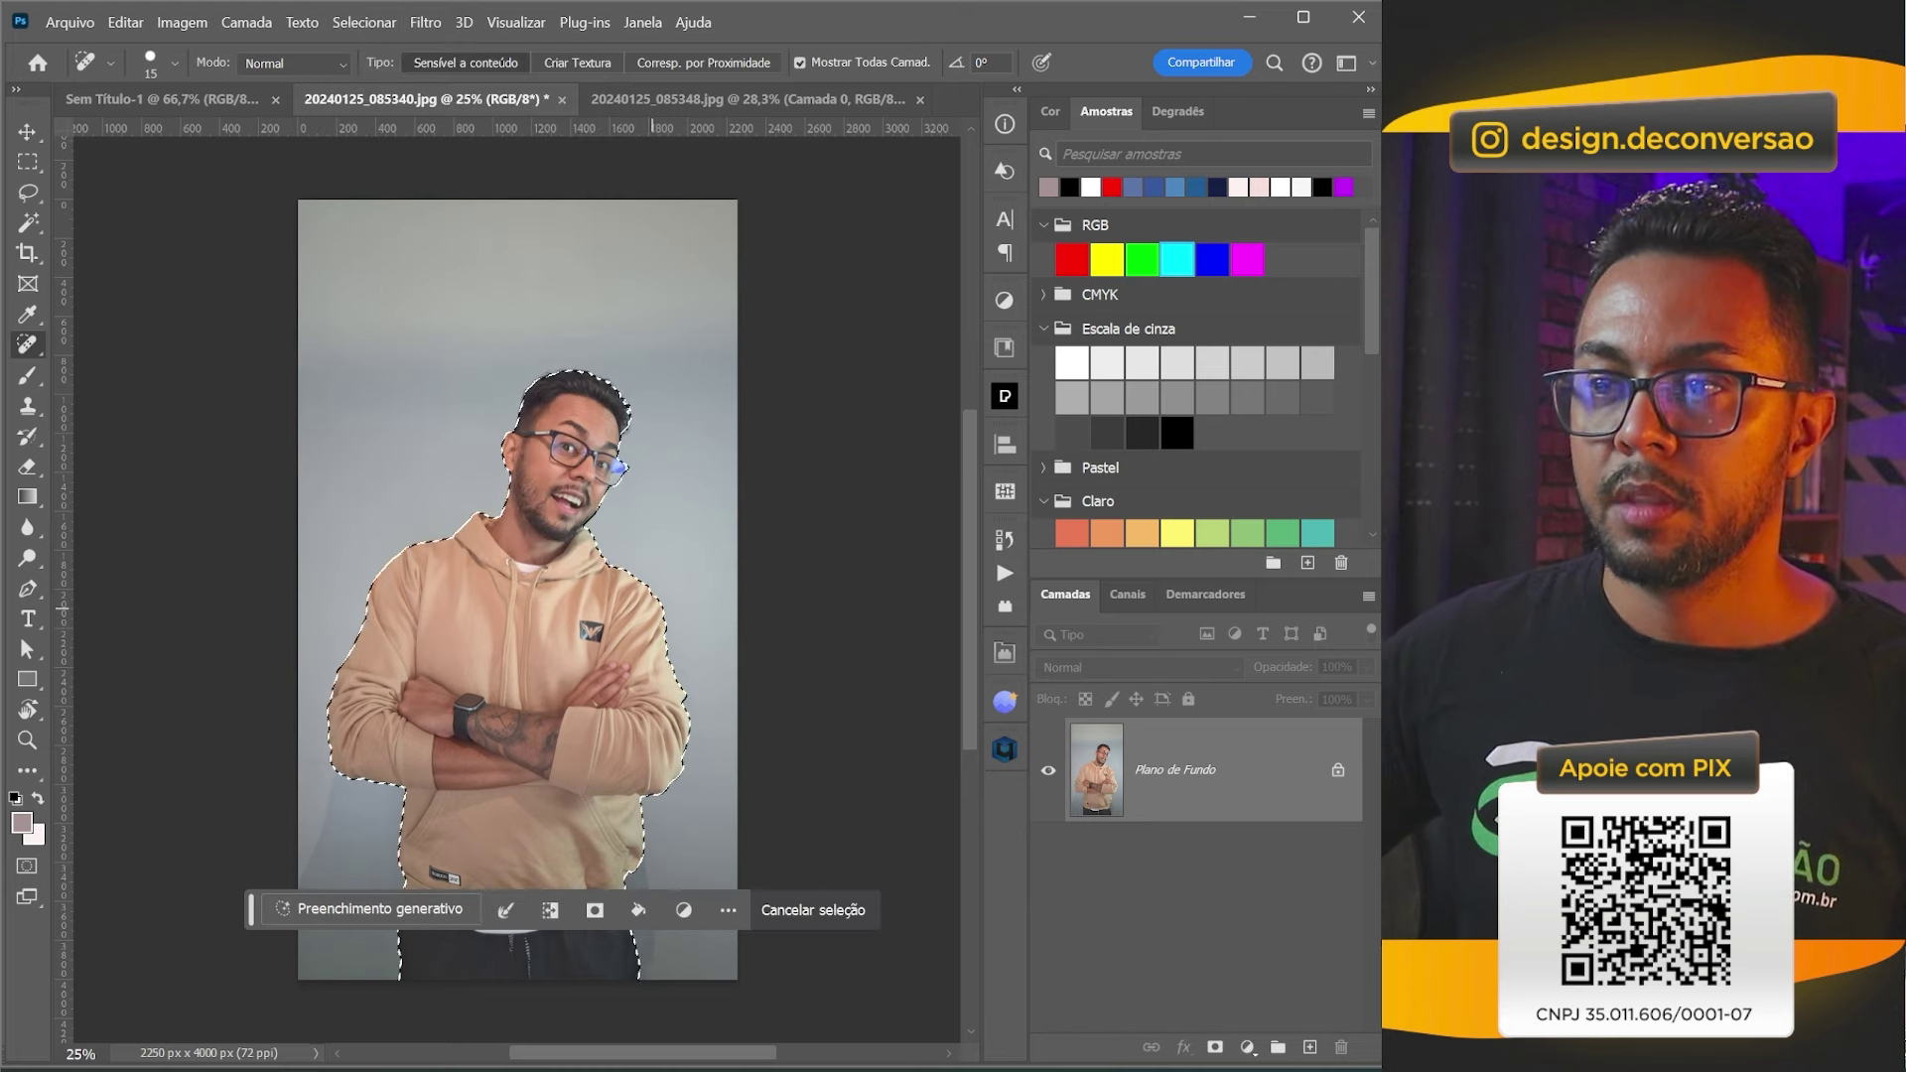
key("z")
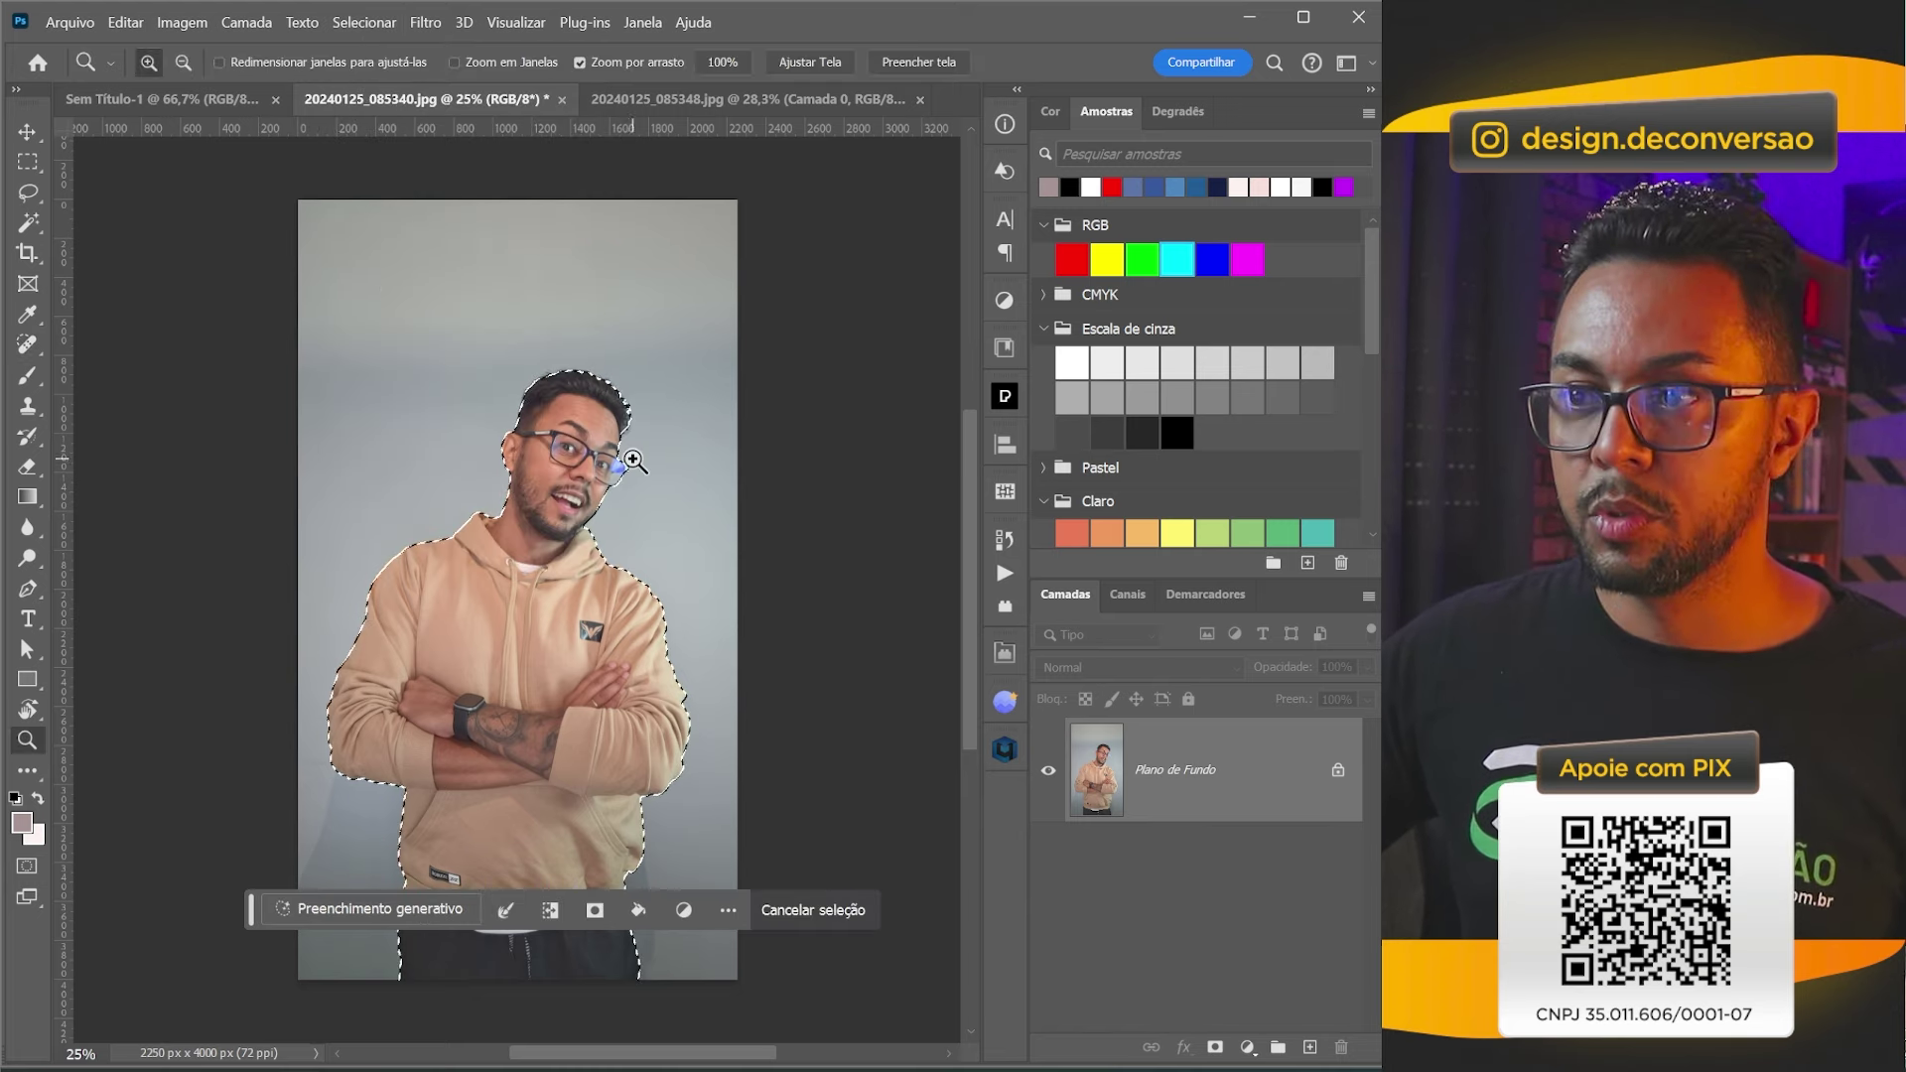
left_click_drag(635, 463, 729, 470)
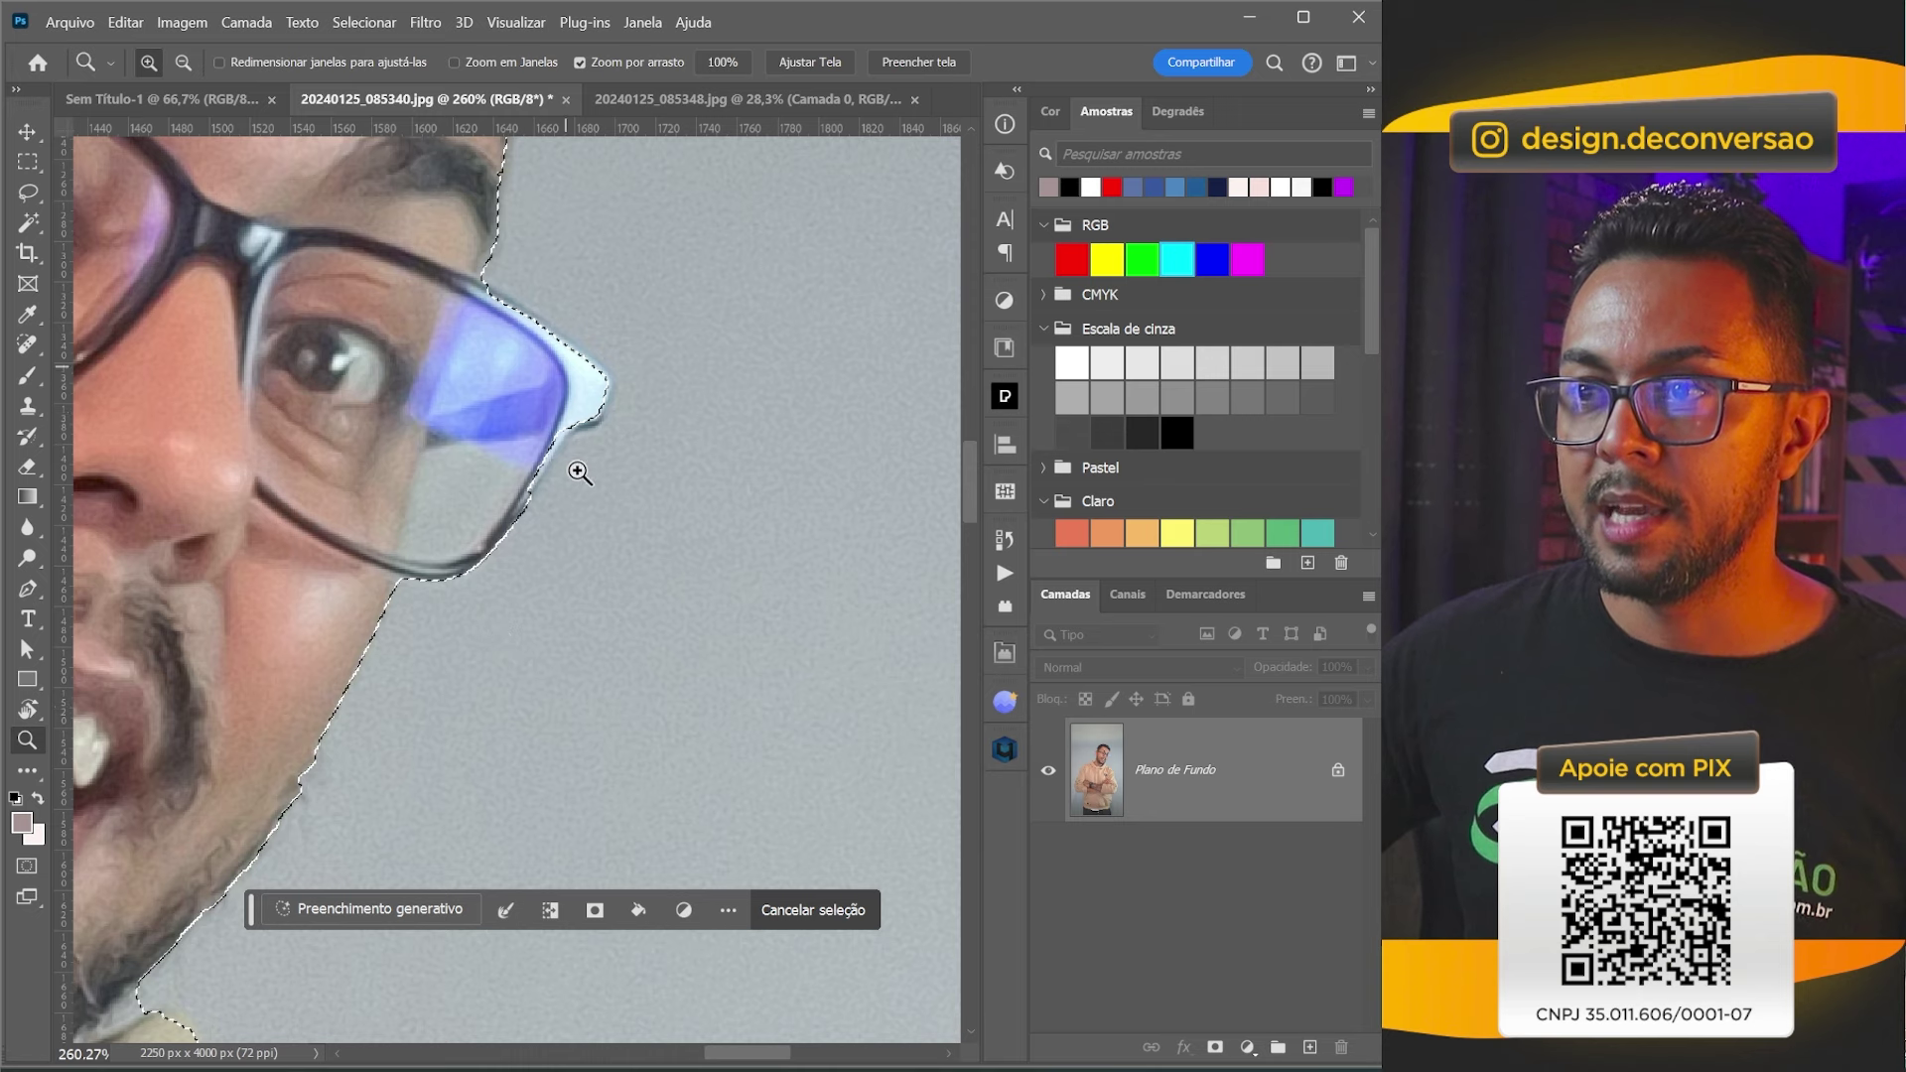
Add a layer mask hiding the grey background and target the mask for brush editing.
left_click(1214, 1048)
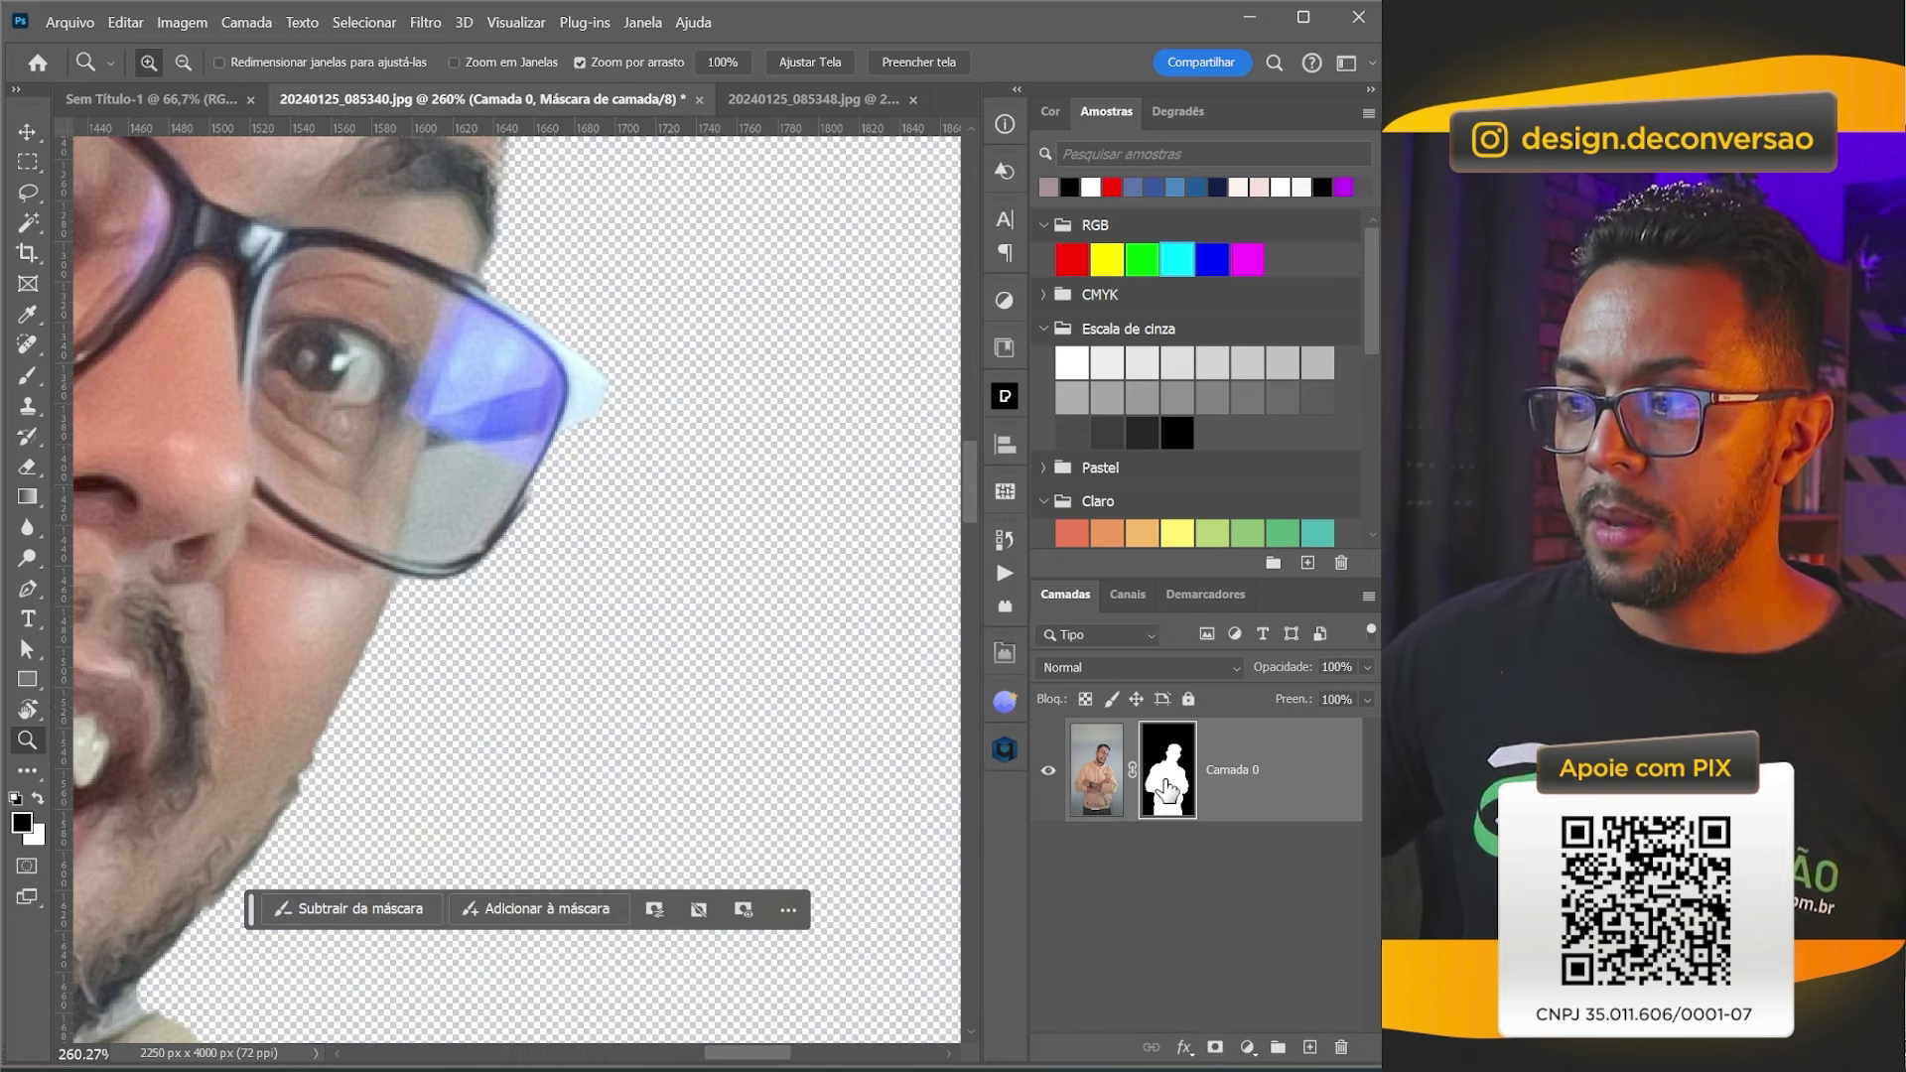
left_click(1102, 774)
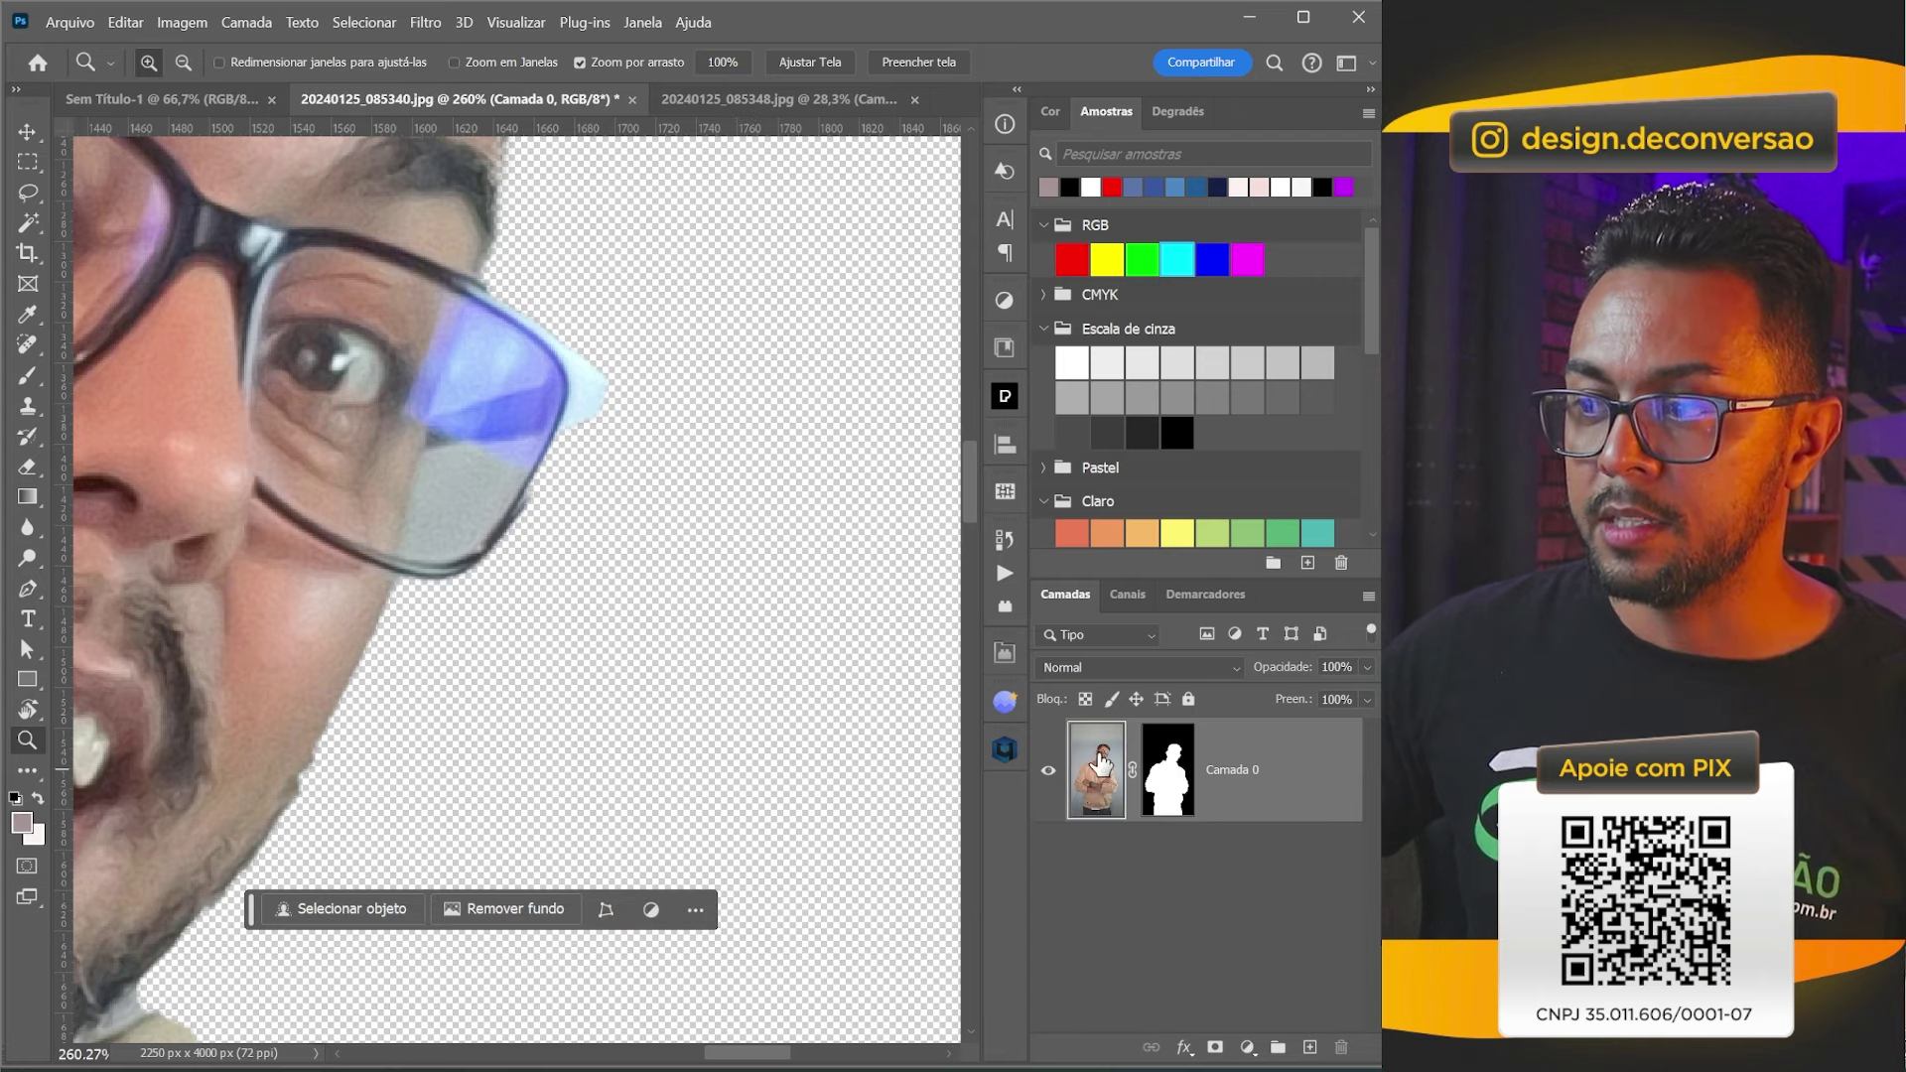
left_click(1177, 804)
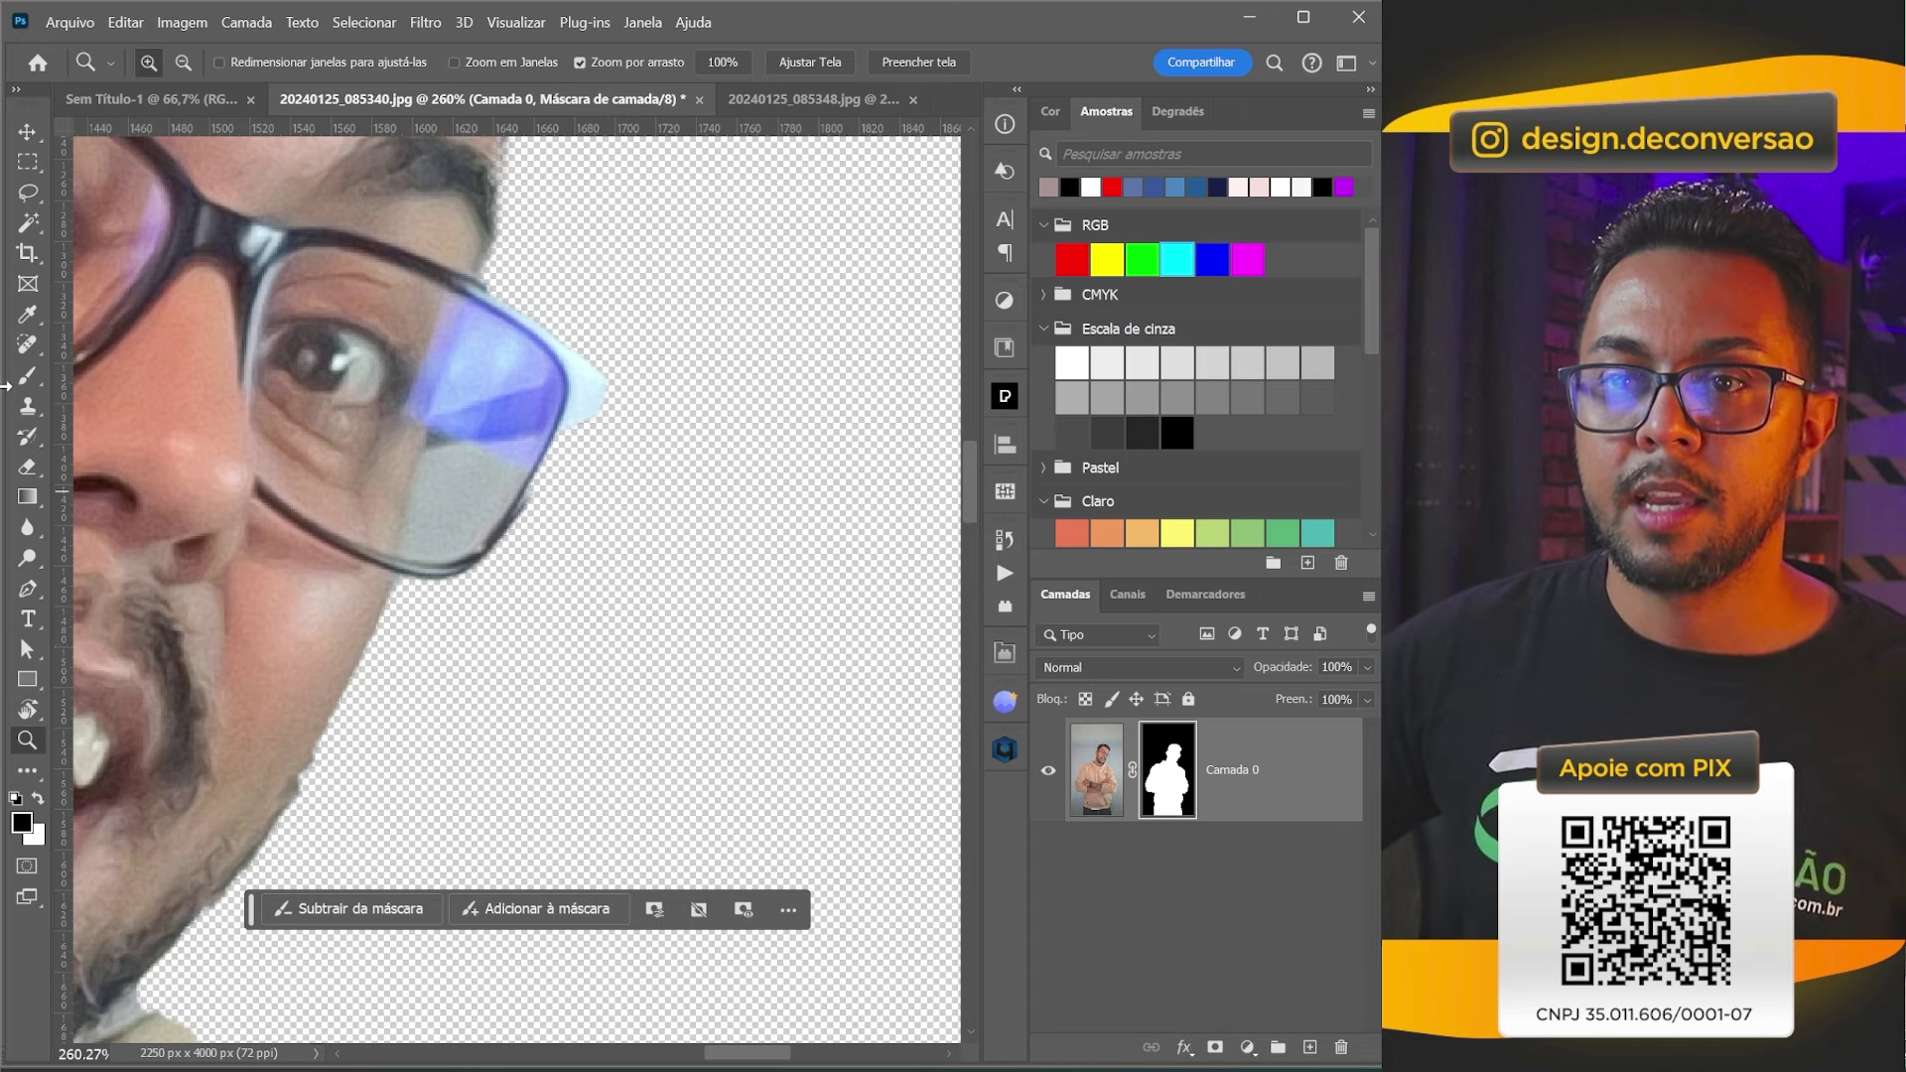
left_click(28, 377)
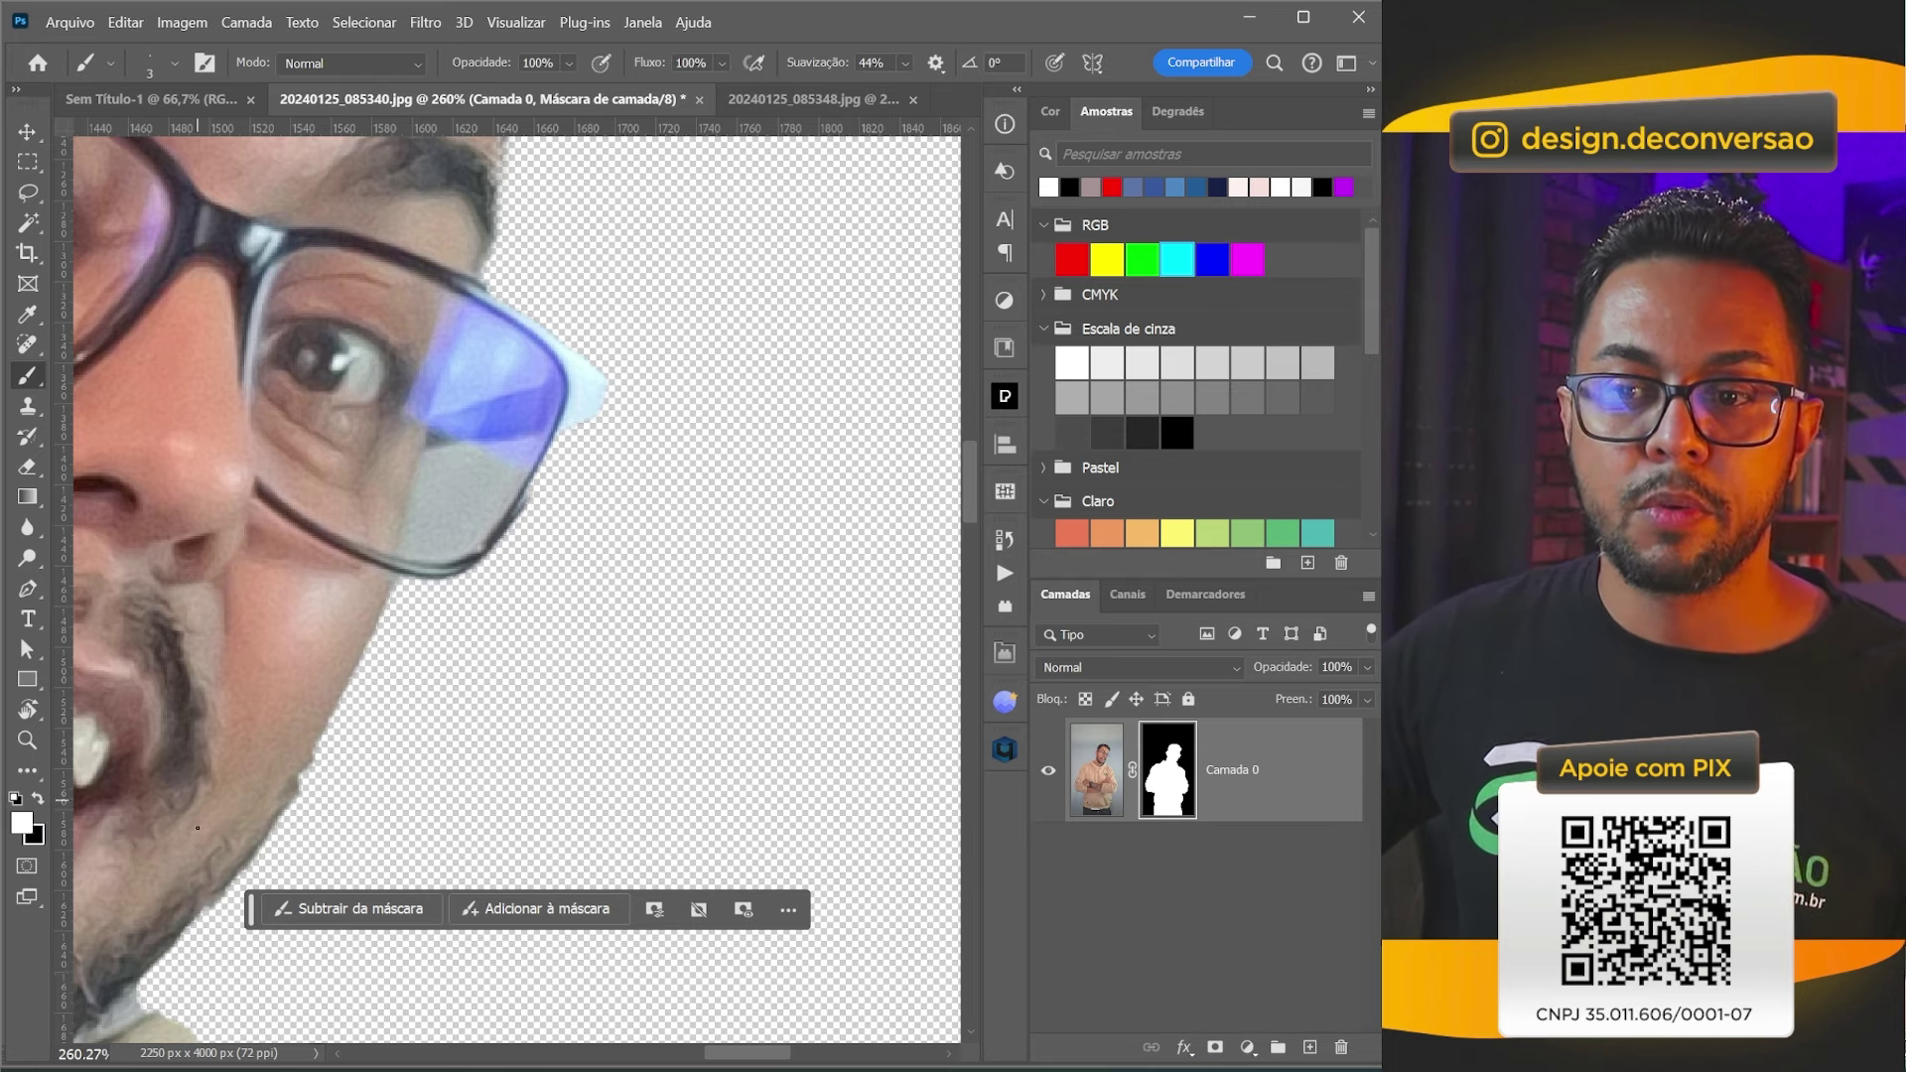
Set the brush to 10 px and paint the glasses edge back into the mask.
right_click(395, 428)
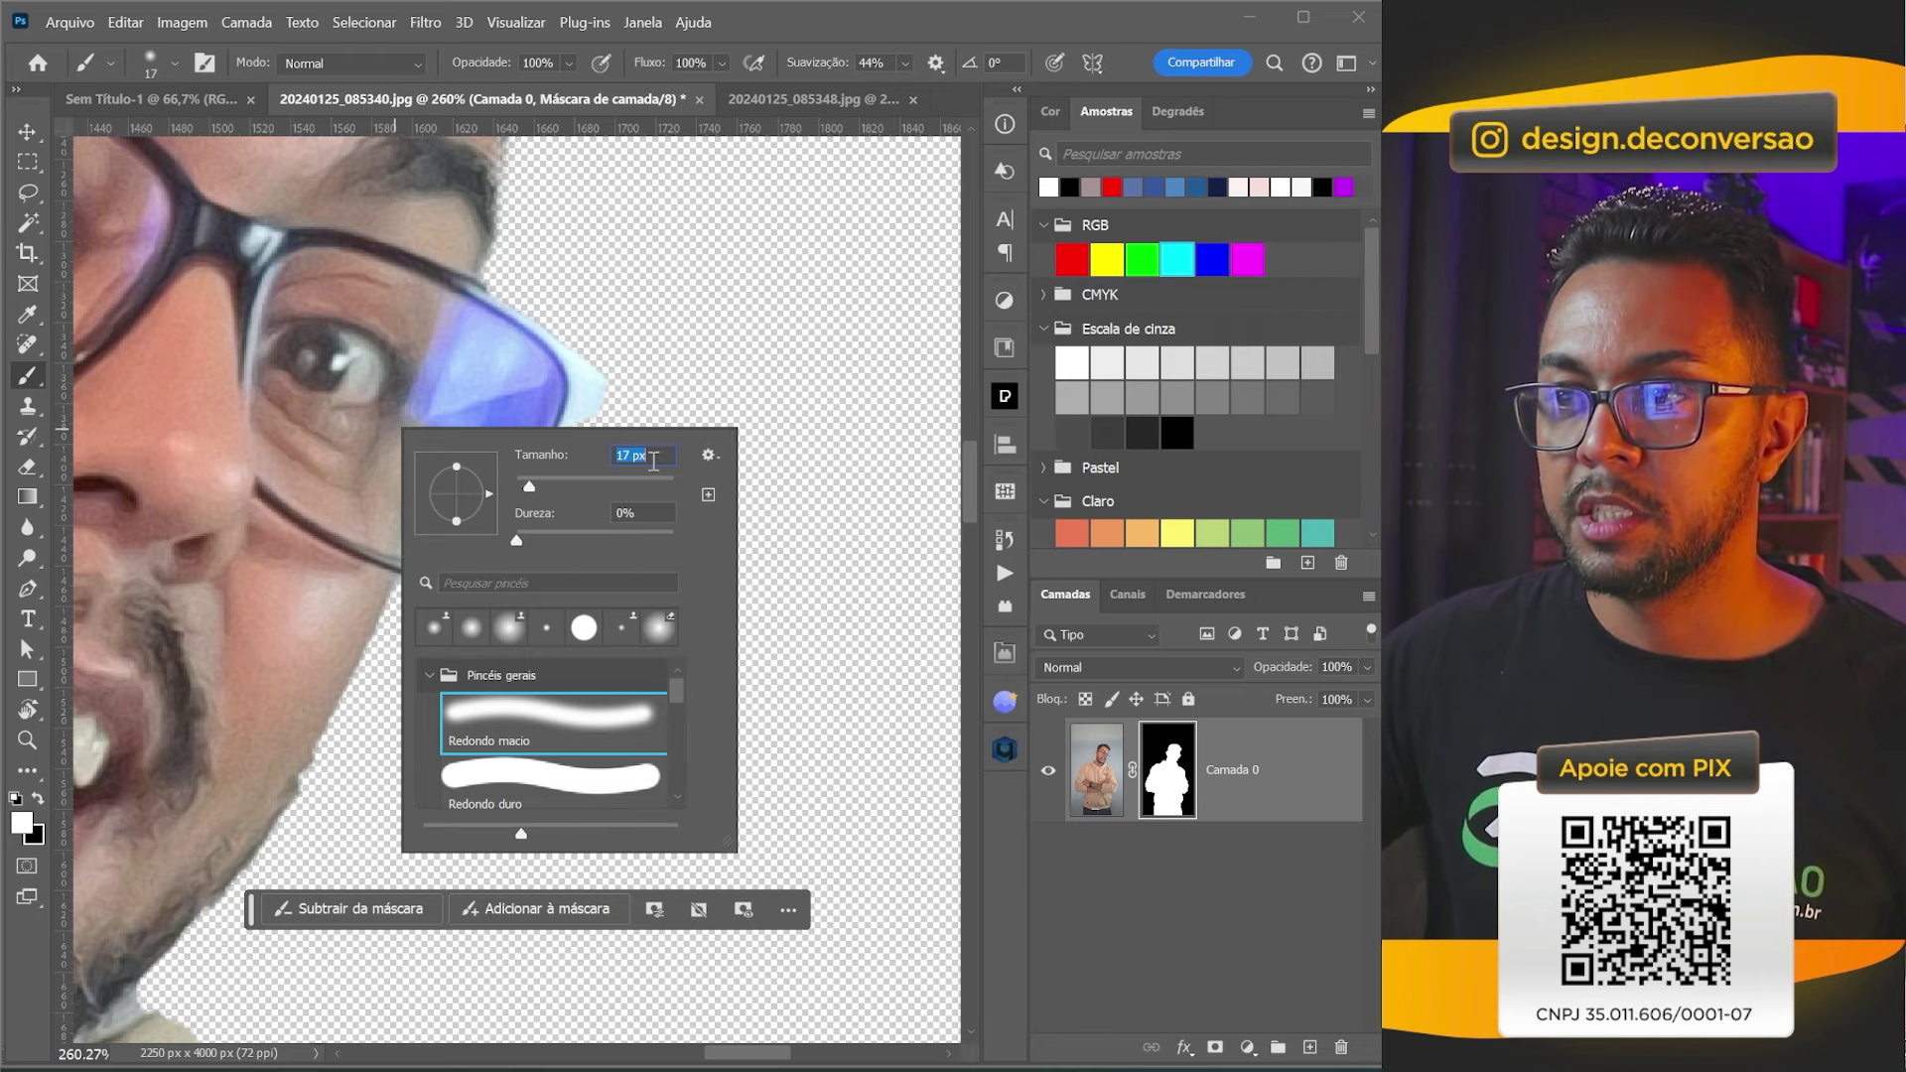
left_click_drag(539, 487, 532, 486)
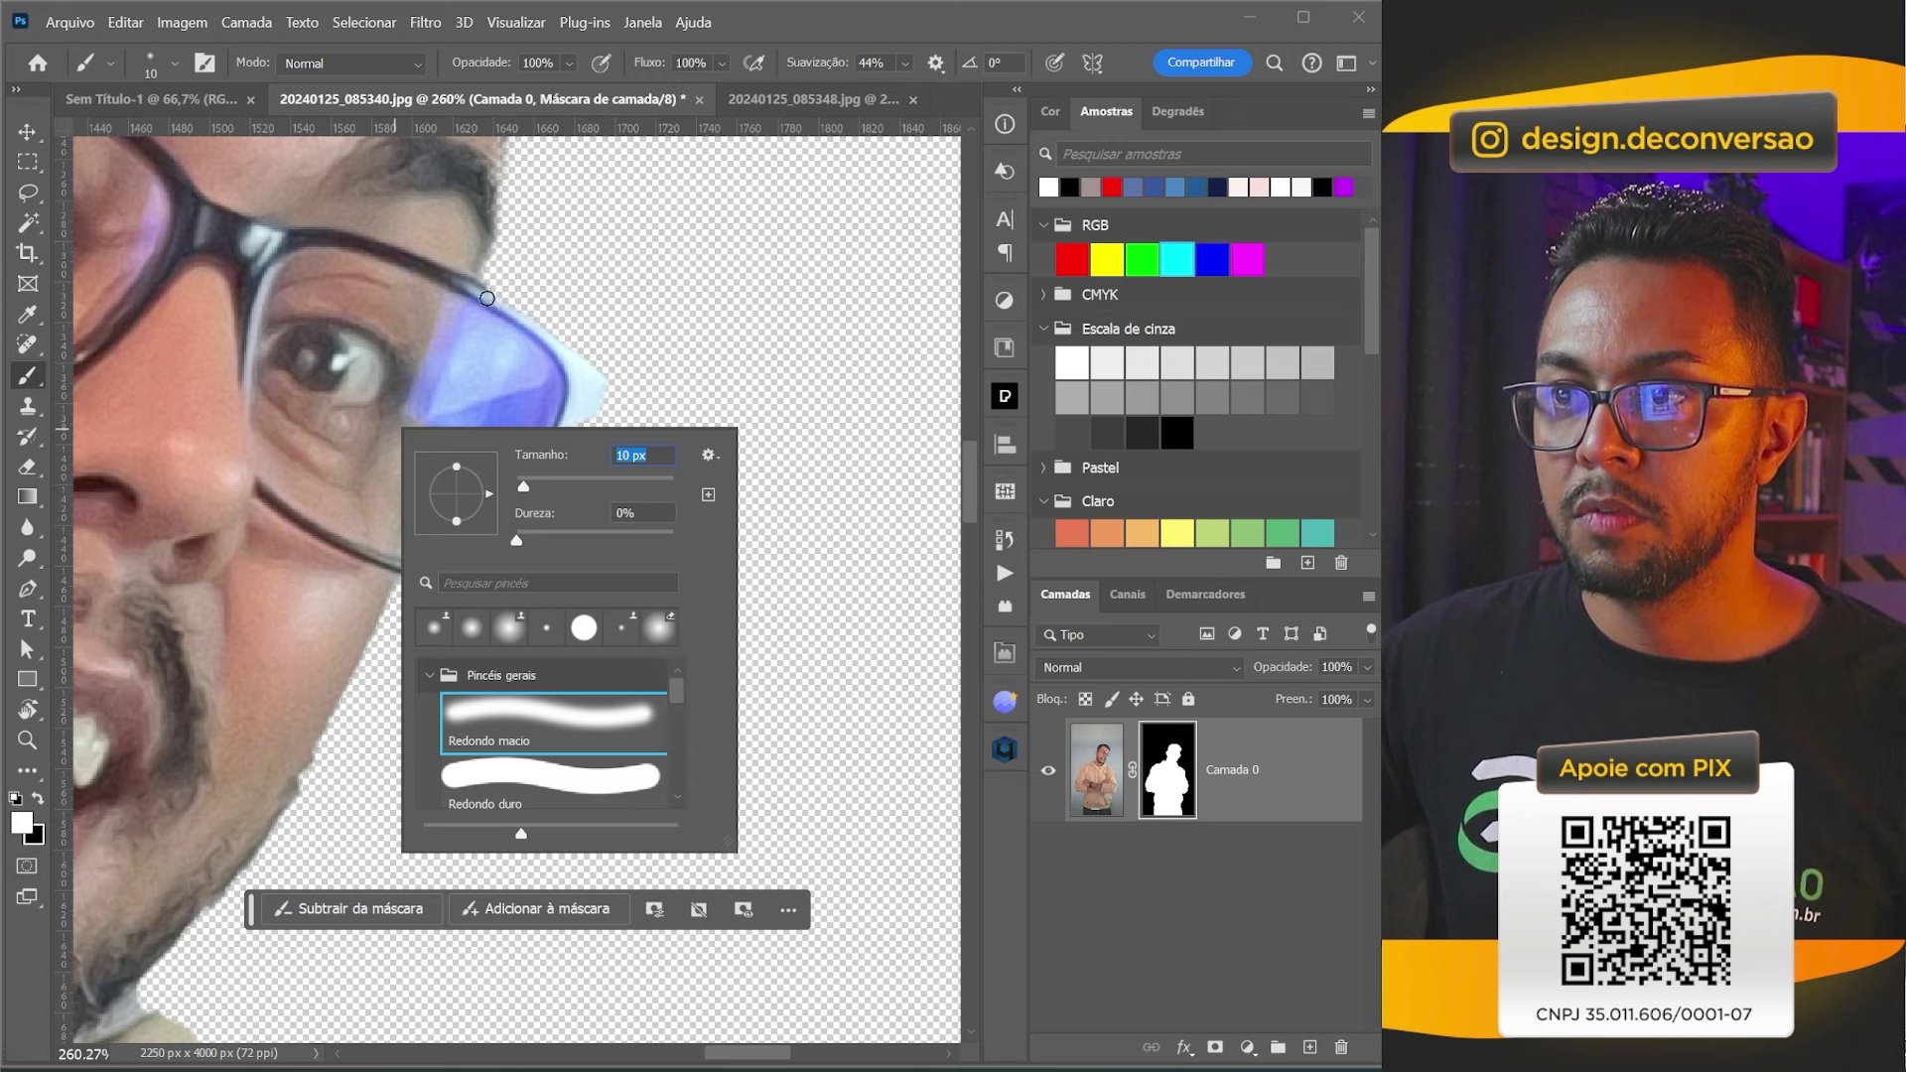
left_click(482, 298)
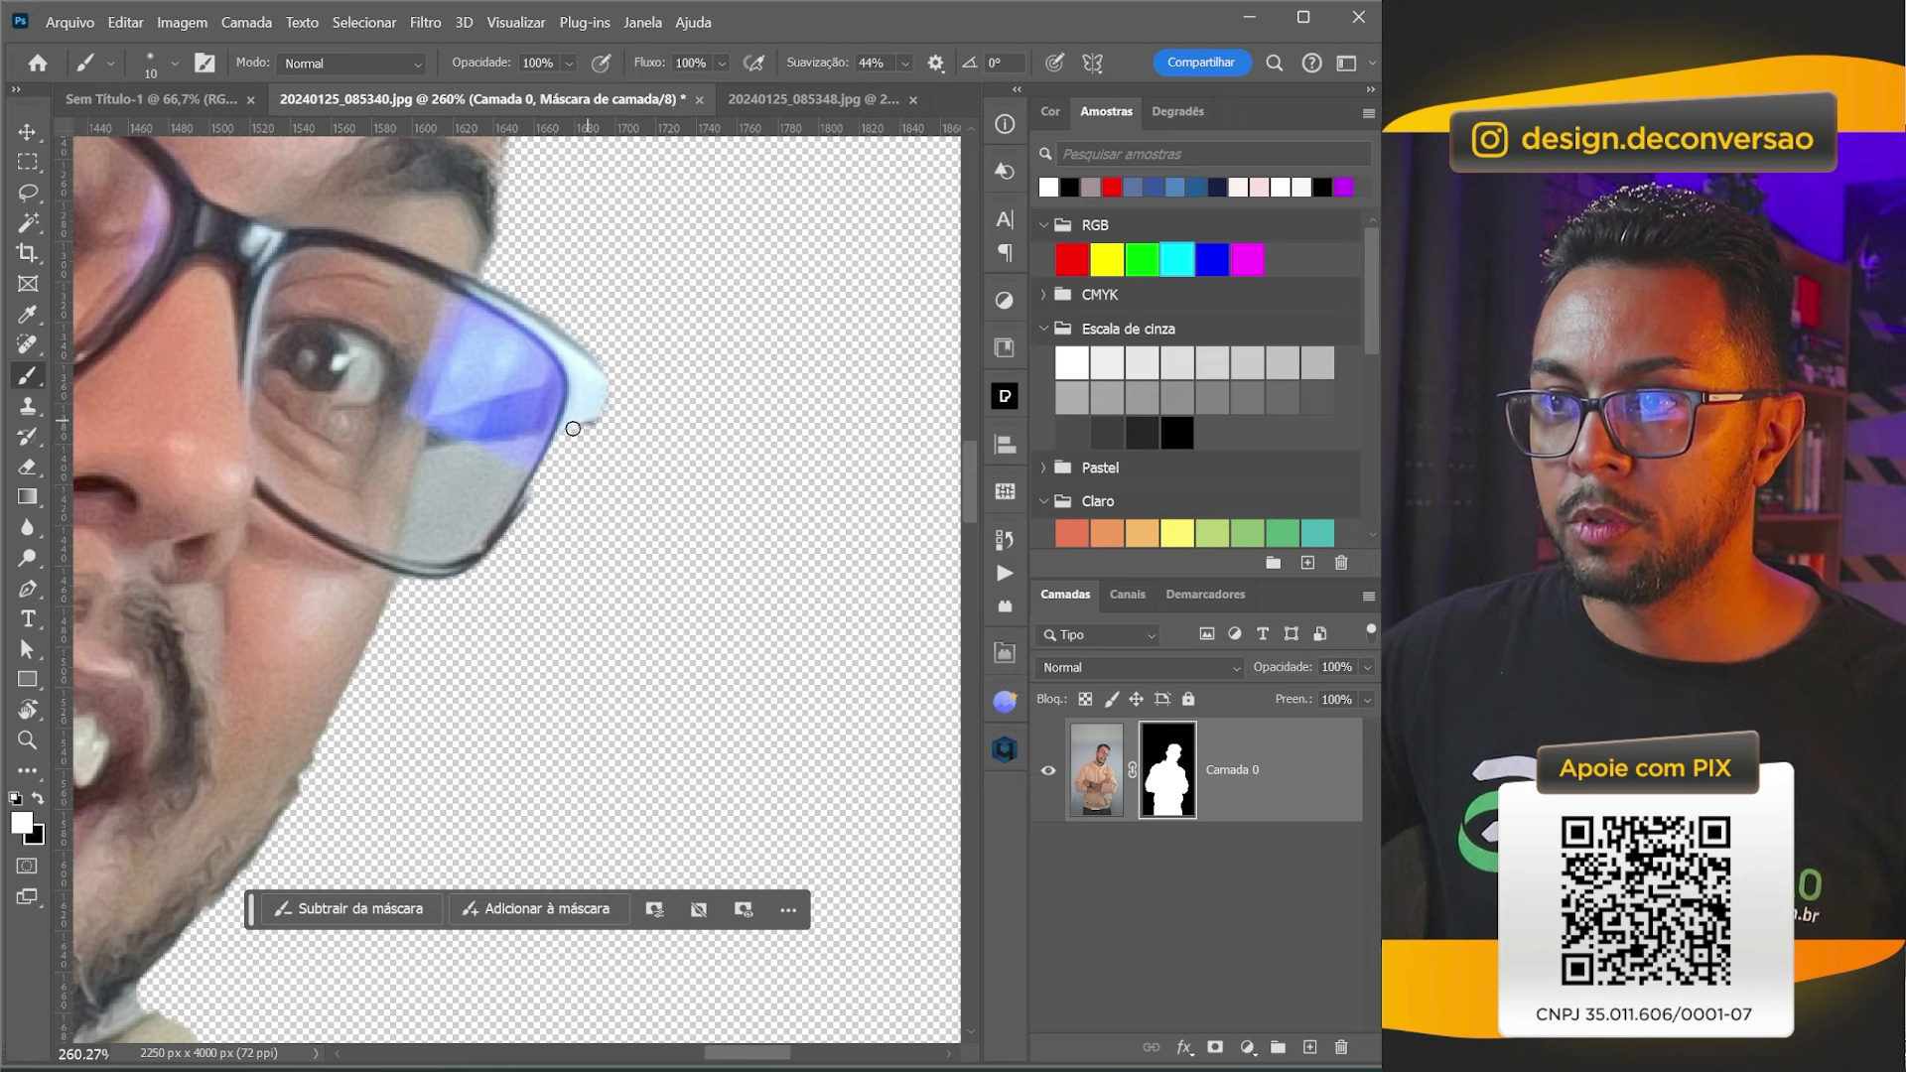
left_click_drag(532, 503, 569, 420)
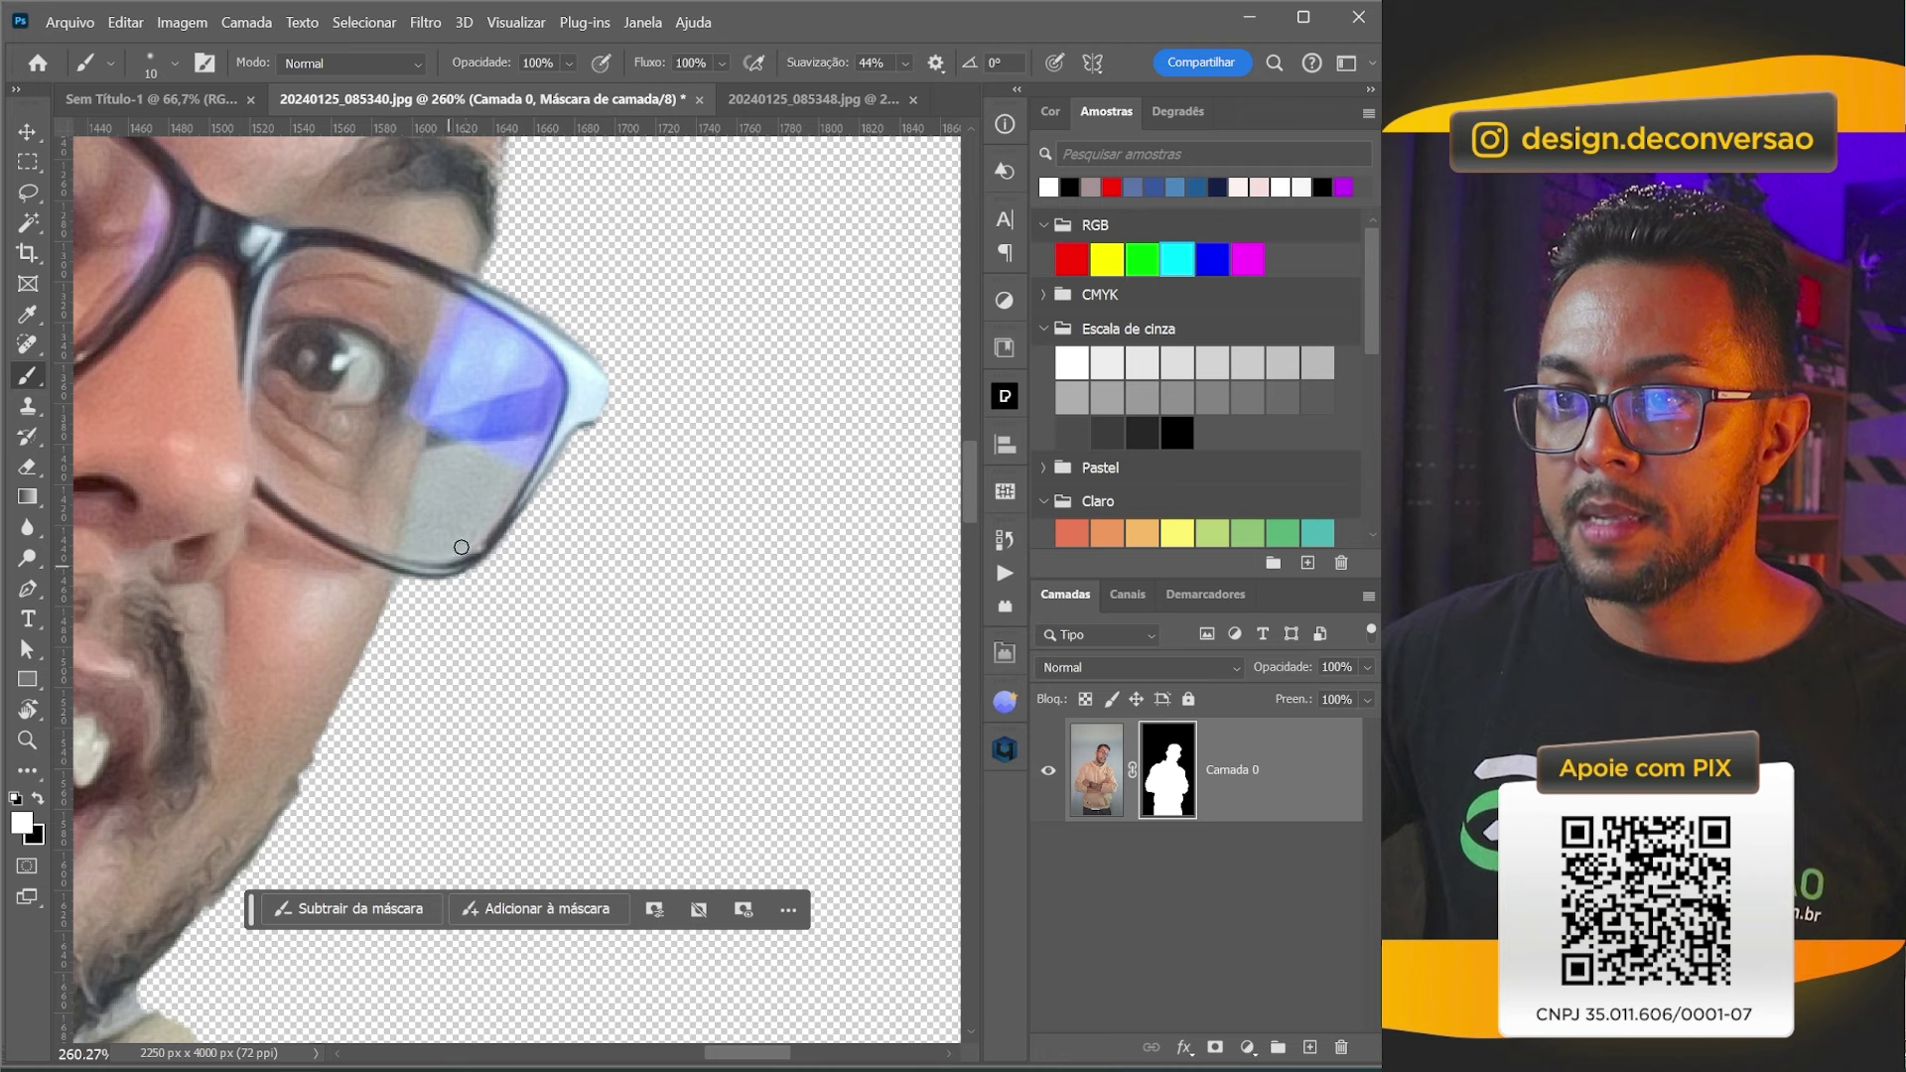
key("x")
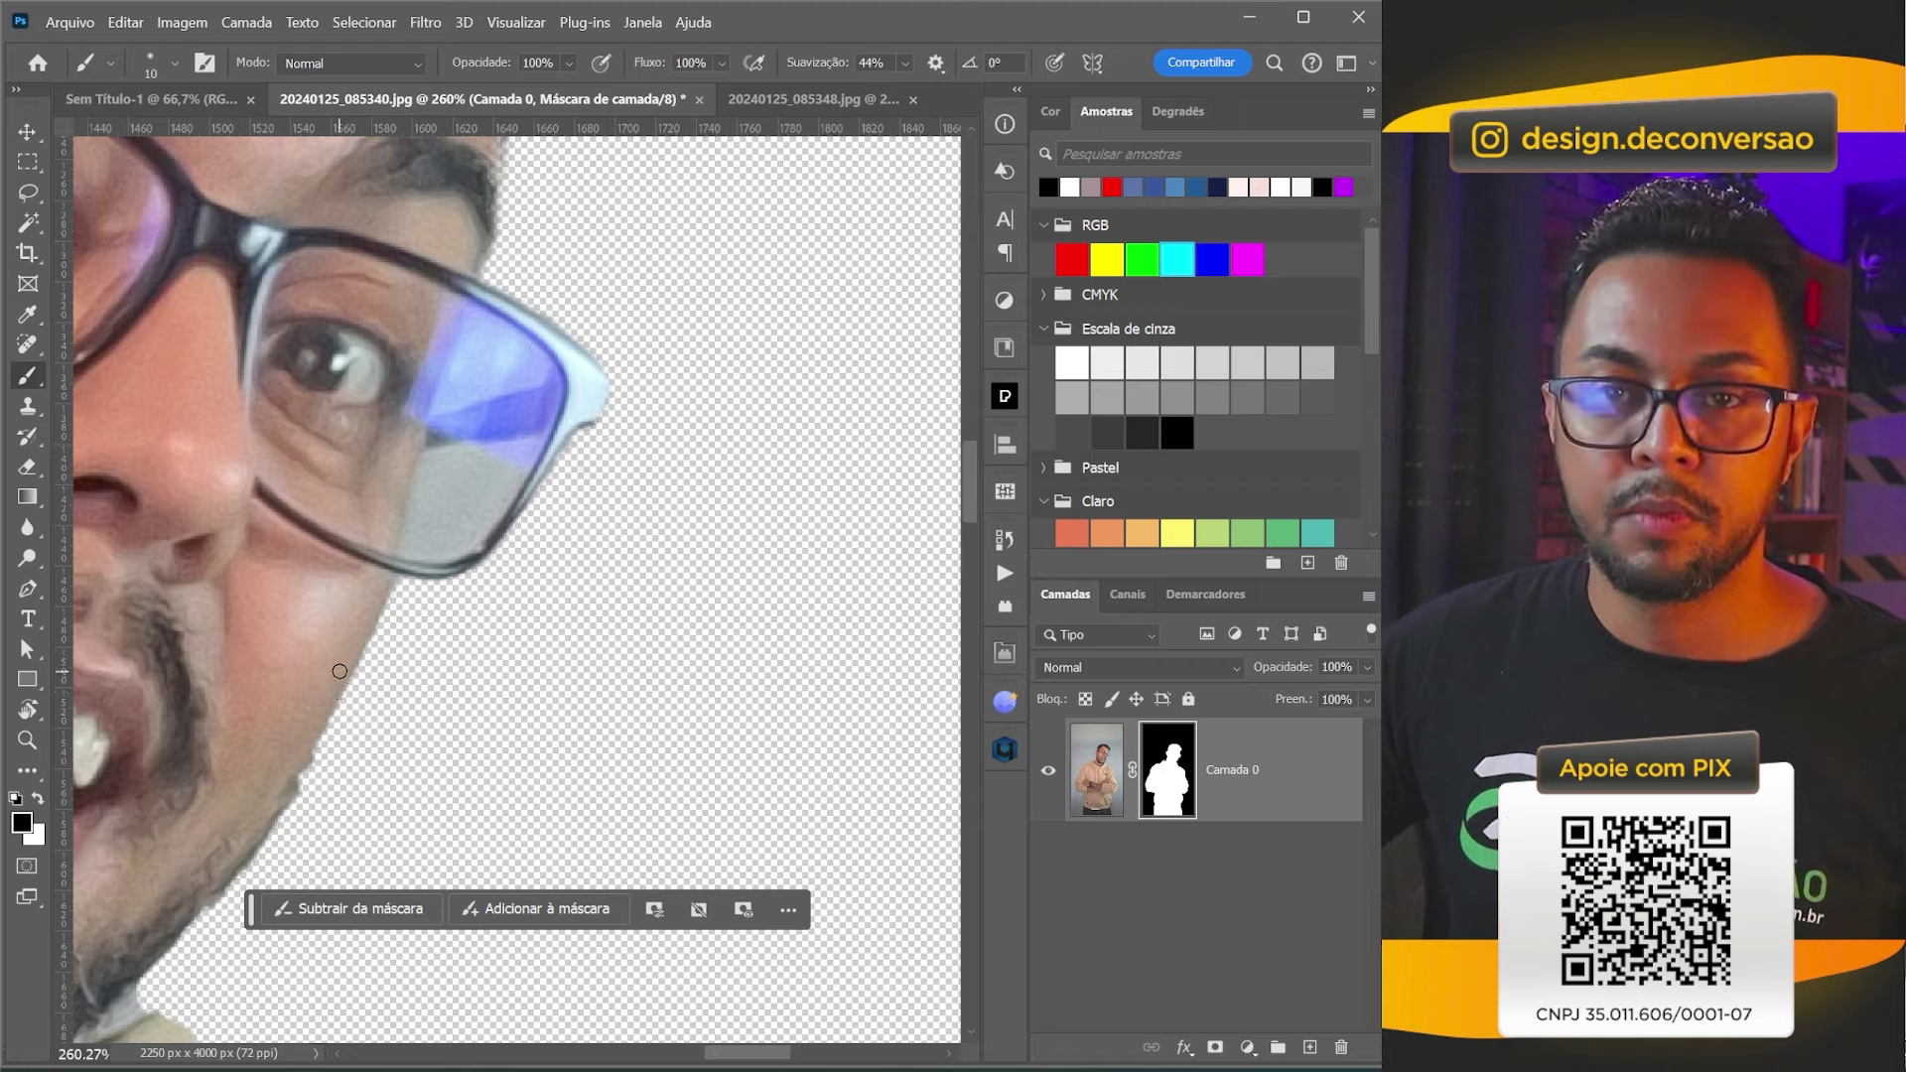
Move to the mouth and chin and refine the beard edge with a 5 px brush.
left_click_drag(413, 650, 691, 215)
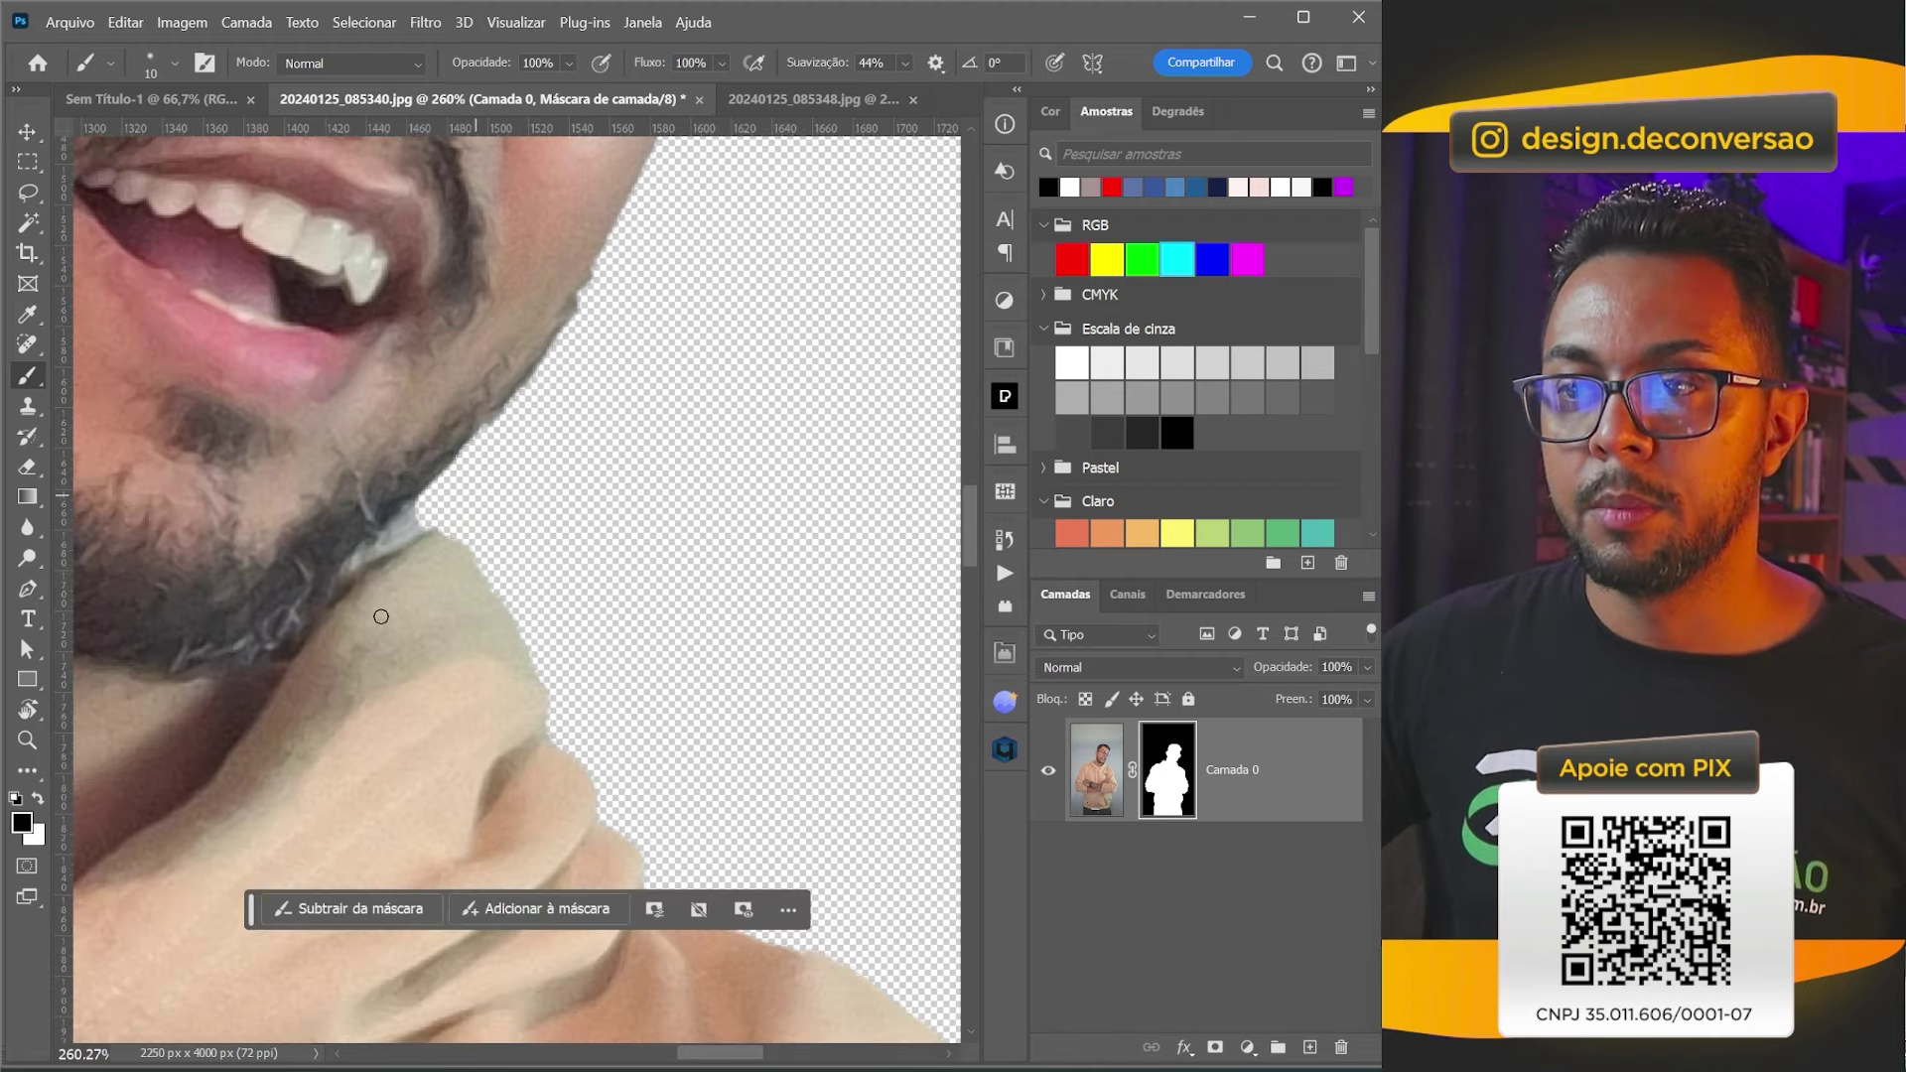
scroll(394, 566, "up", 2)
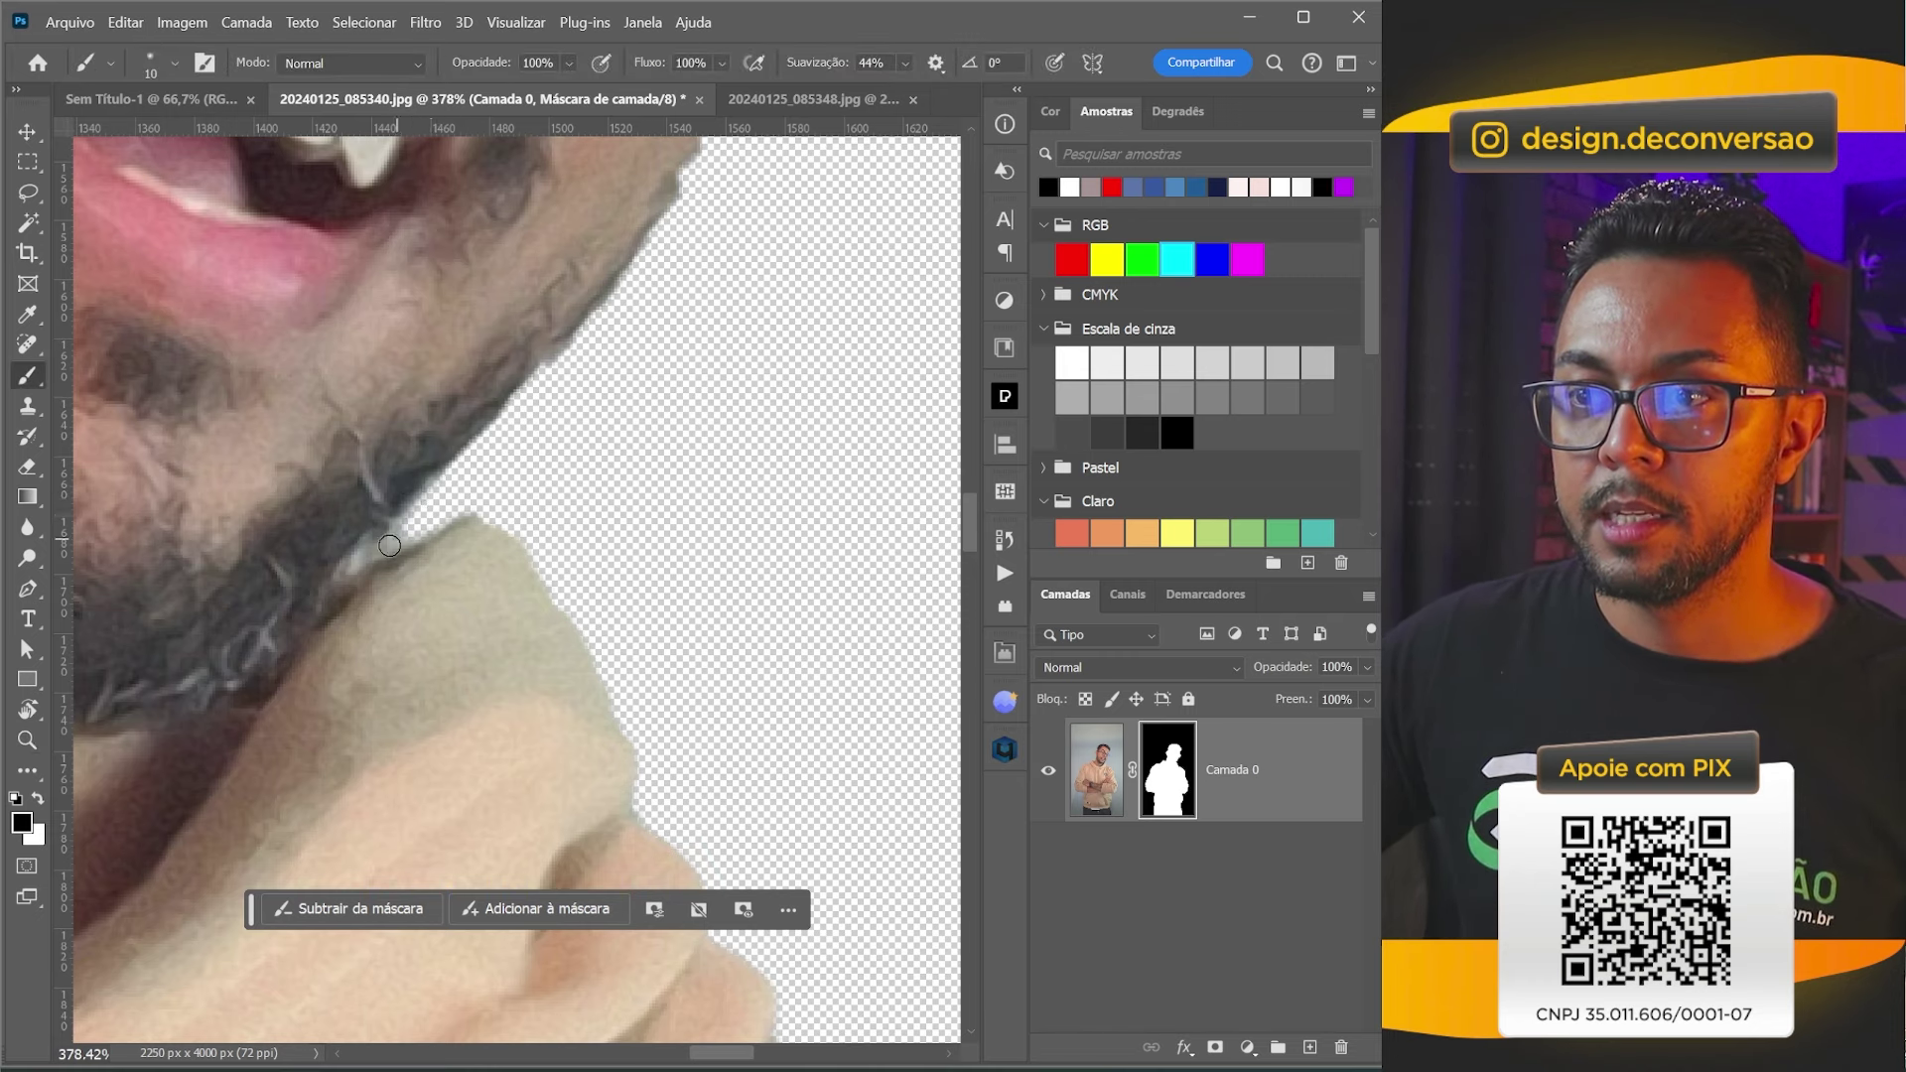
right_click(432, 496)
left_click_drag(574, 568, 568, 574)
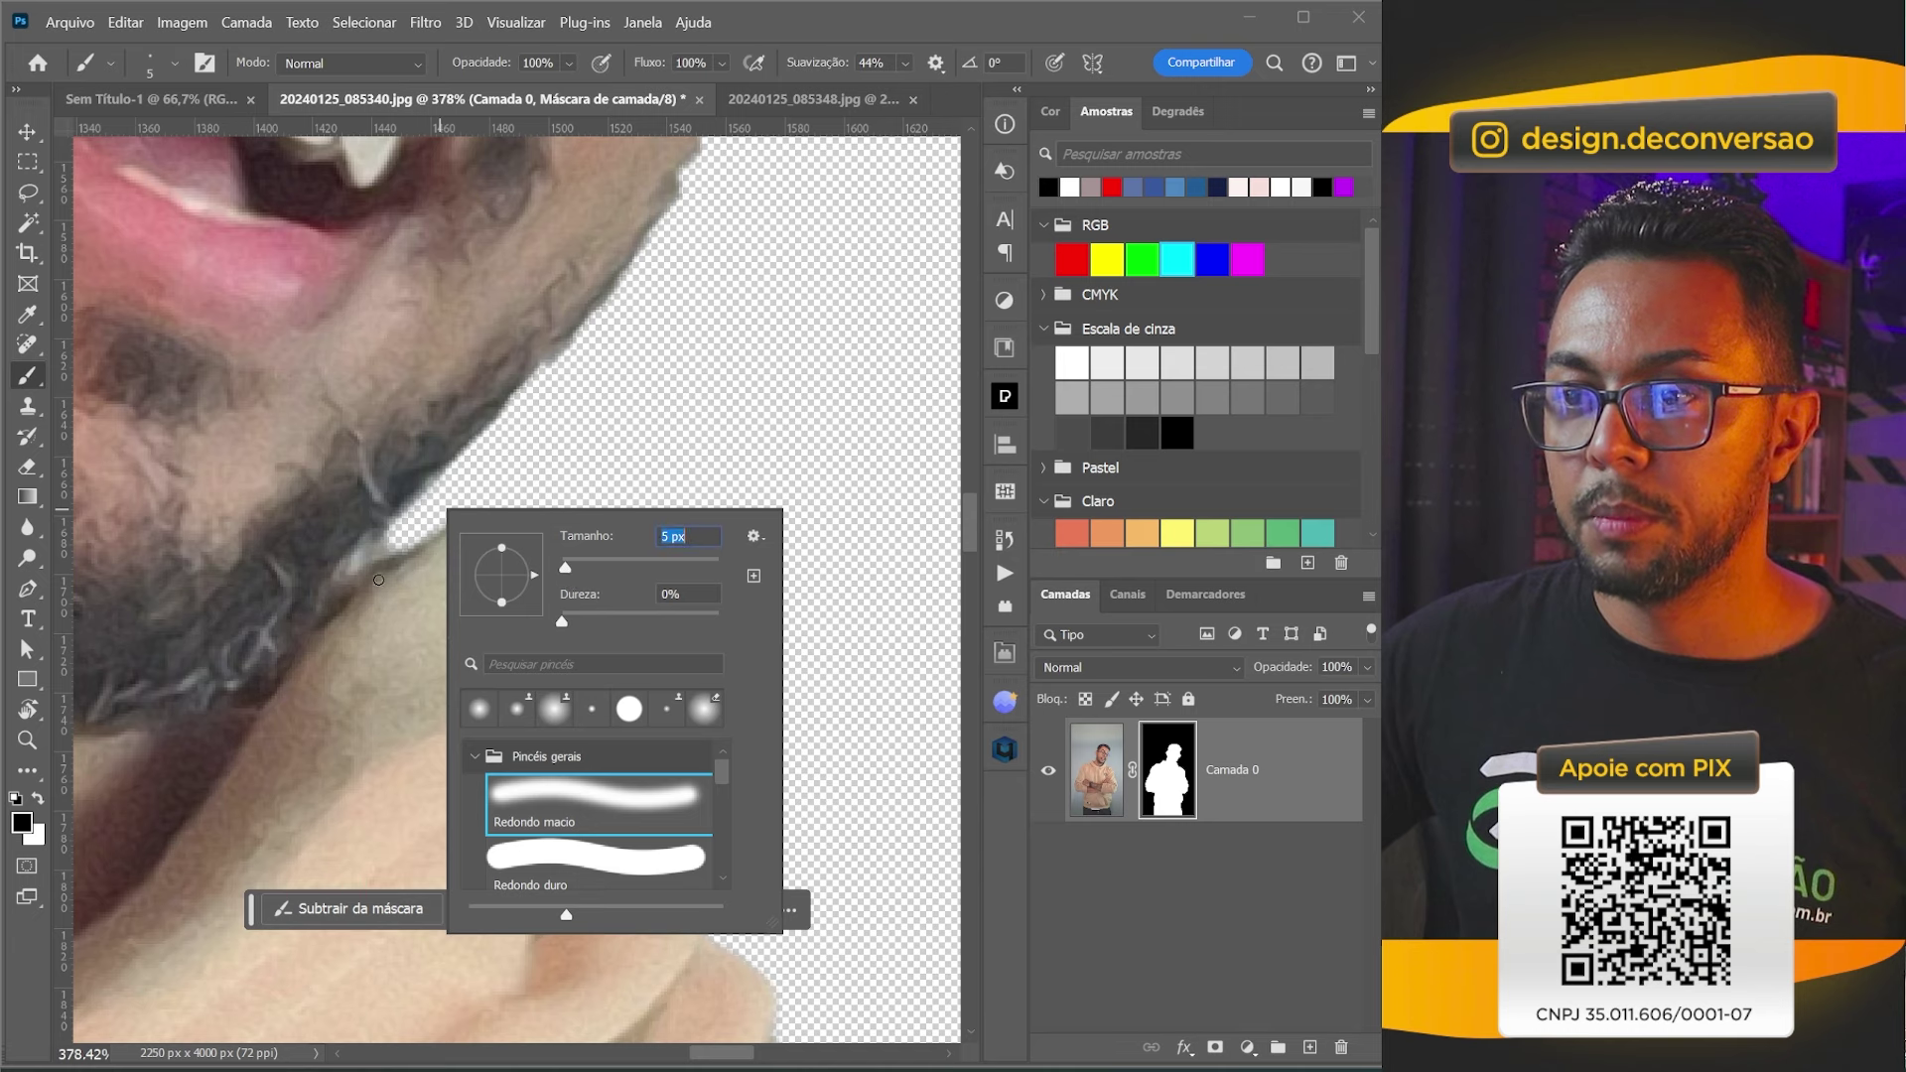
left_click(396, 537)
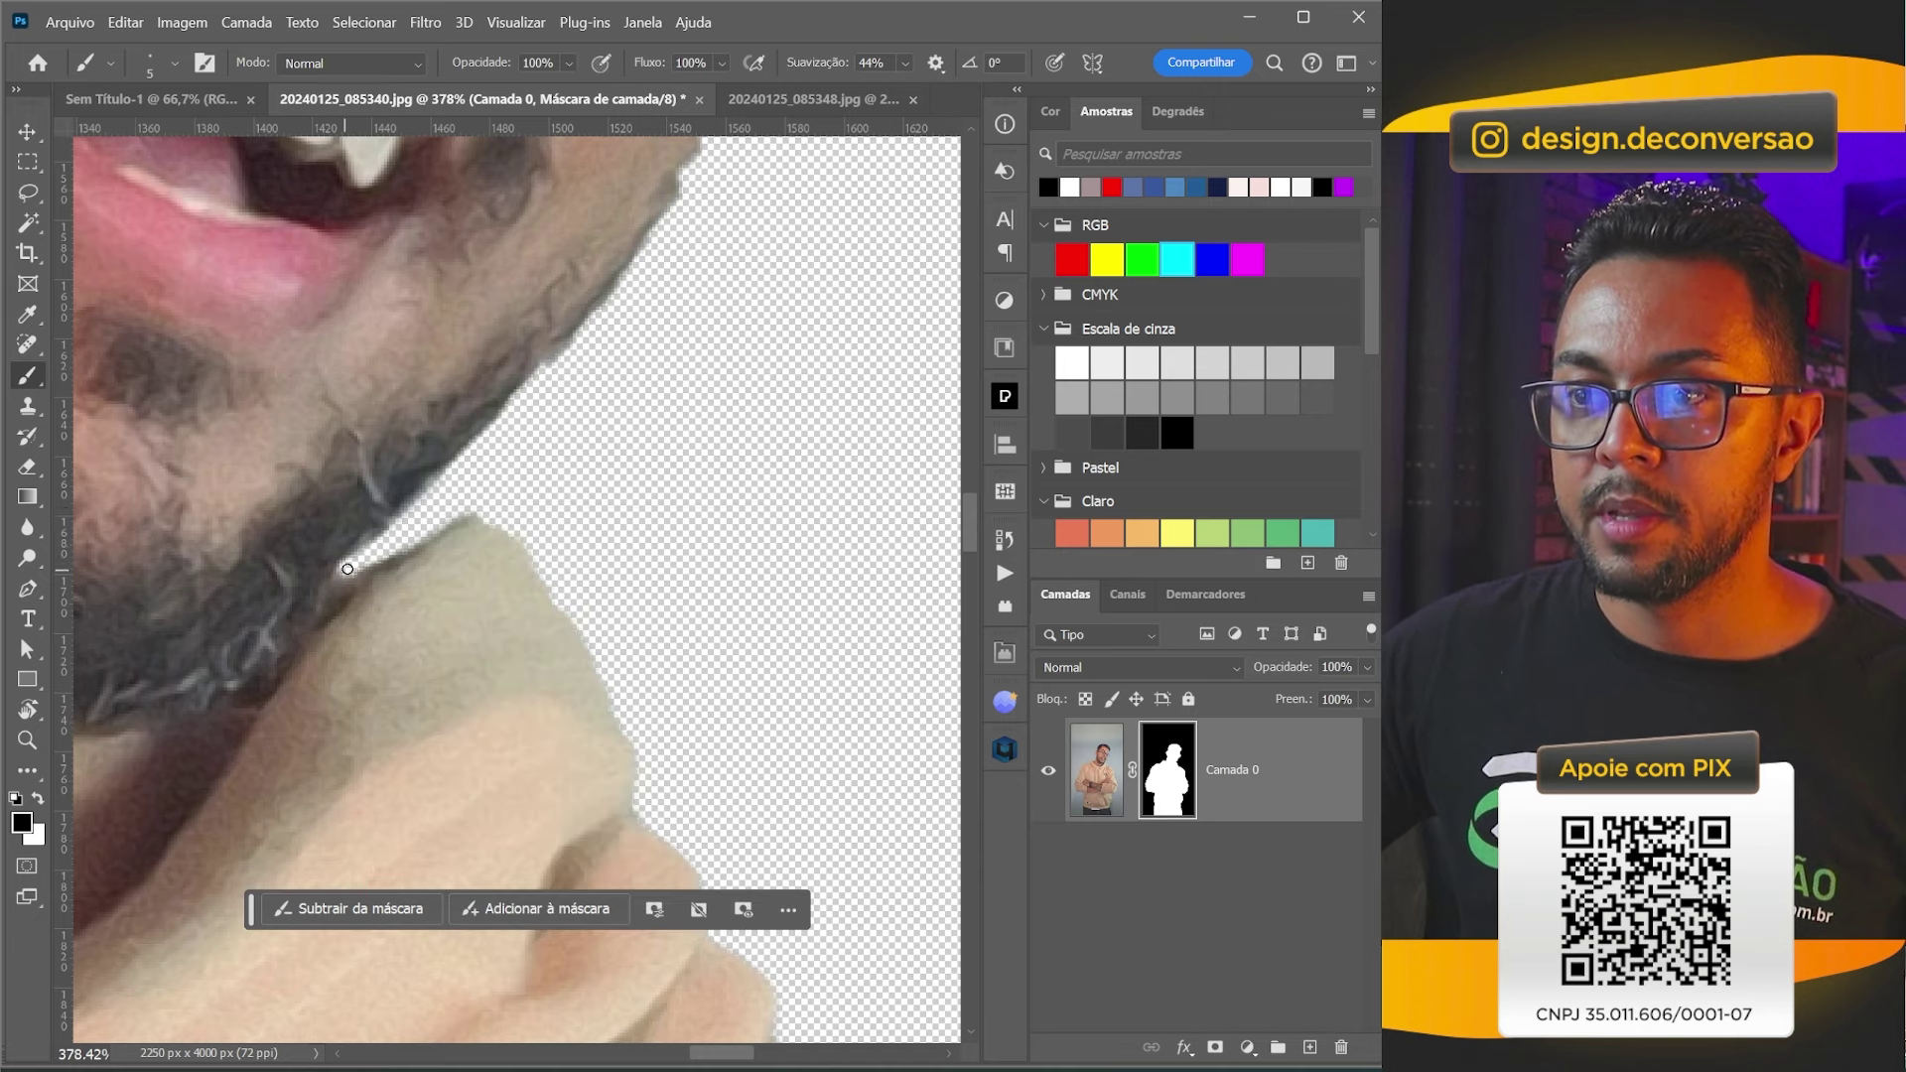
key("ctrl+0")
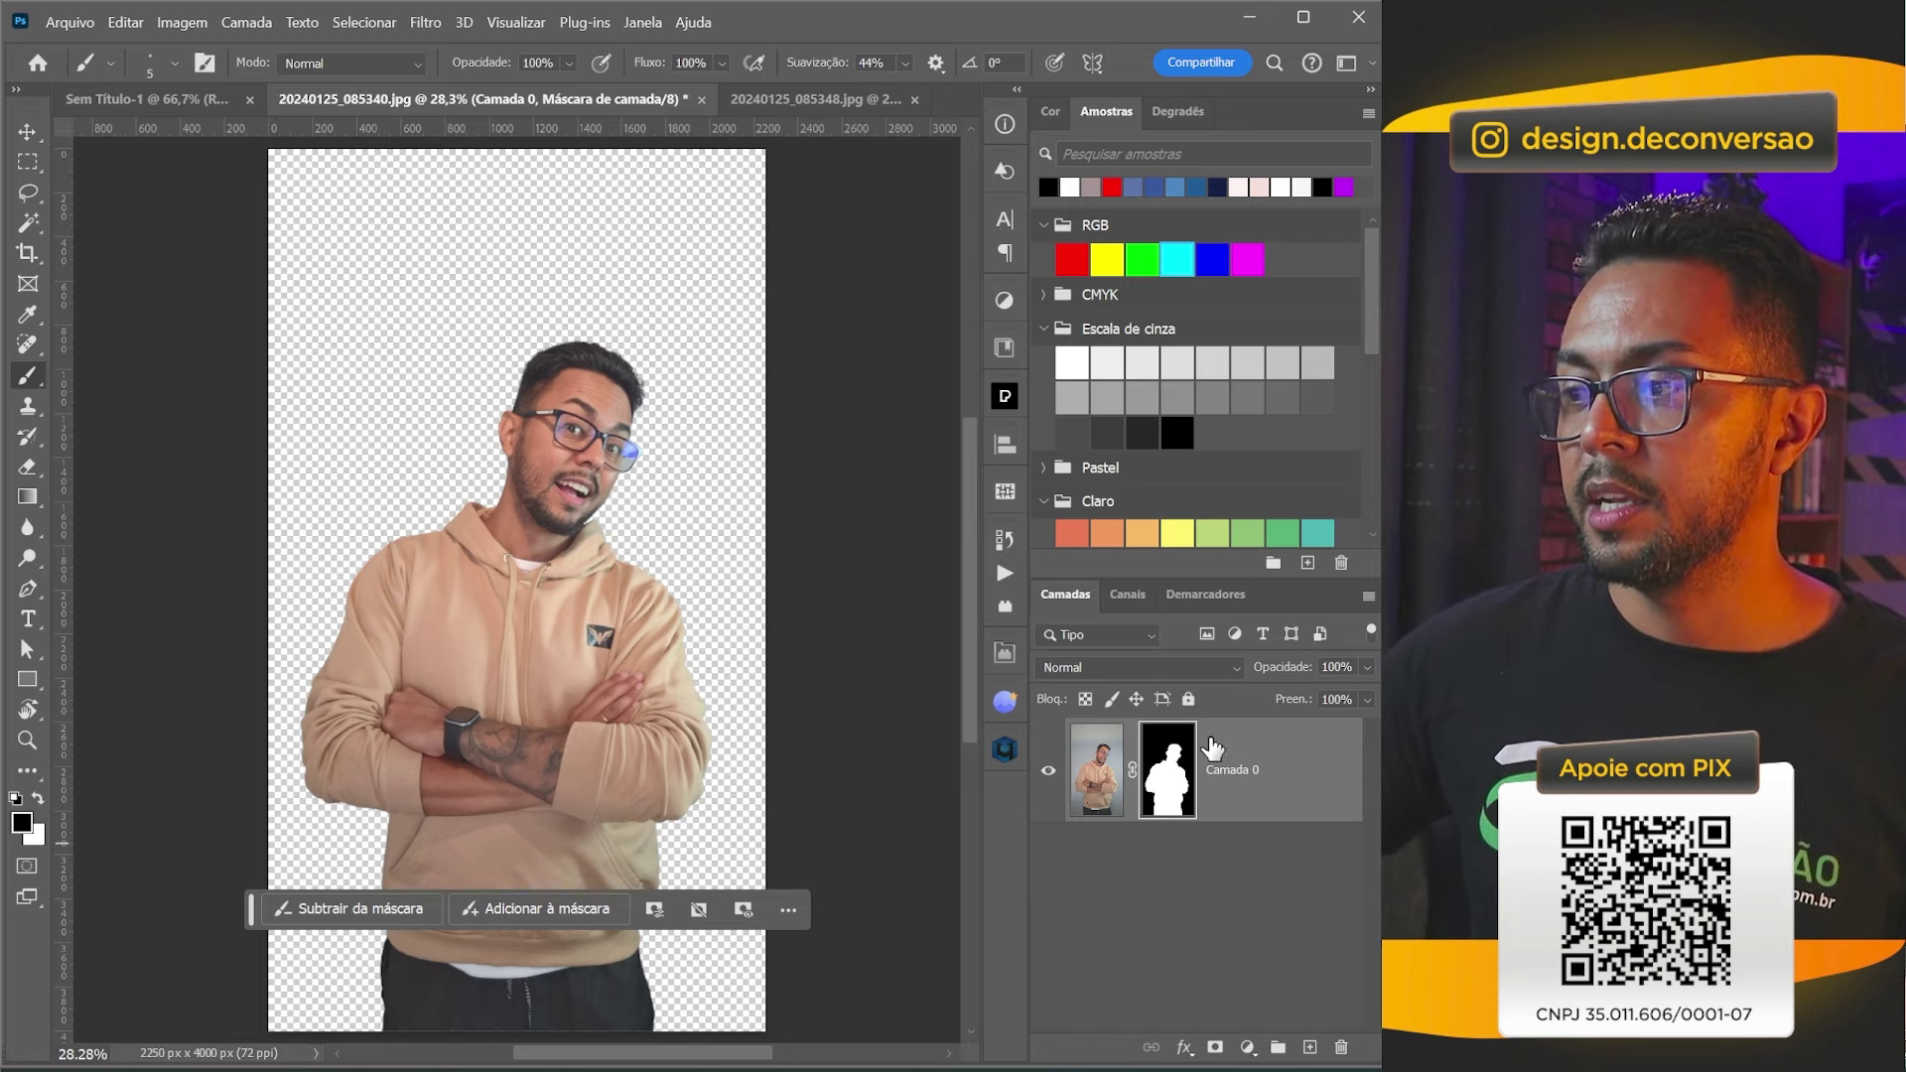
Convert Camada 0 to a smart object and drag it into Sem Título-1 as Camada 1.
right_click(1203, 746)
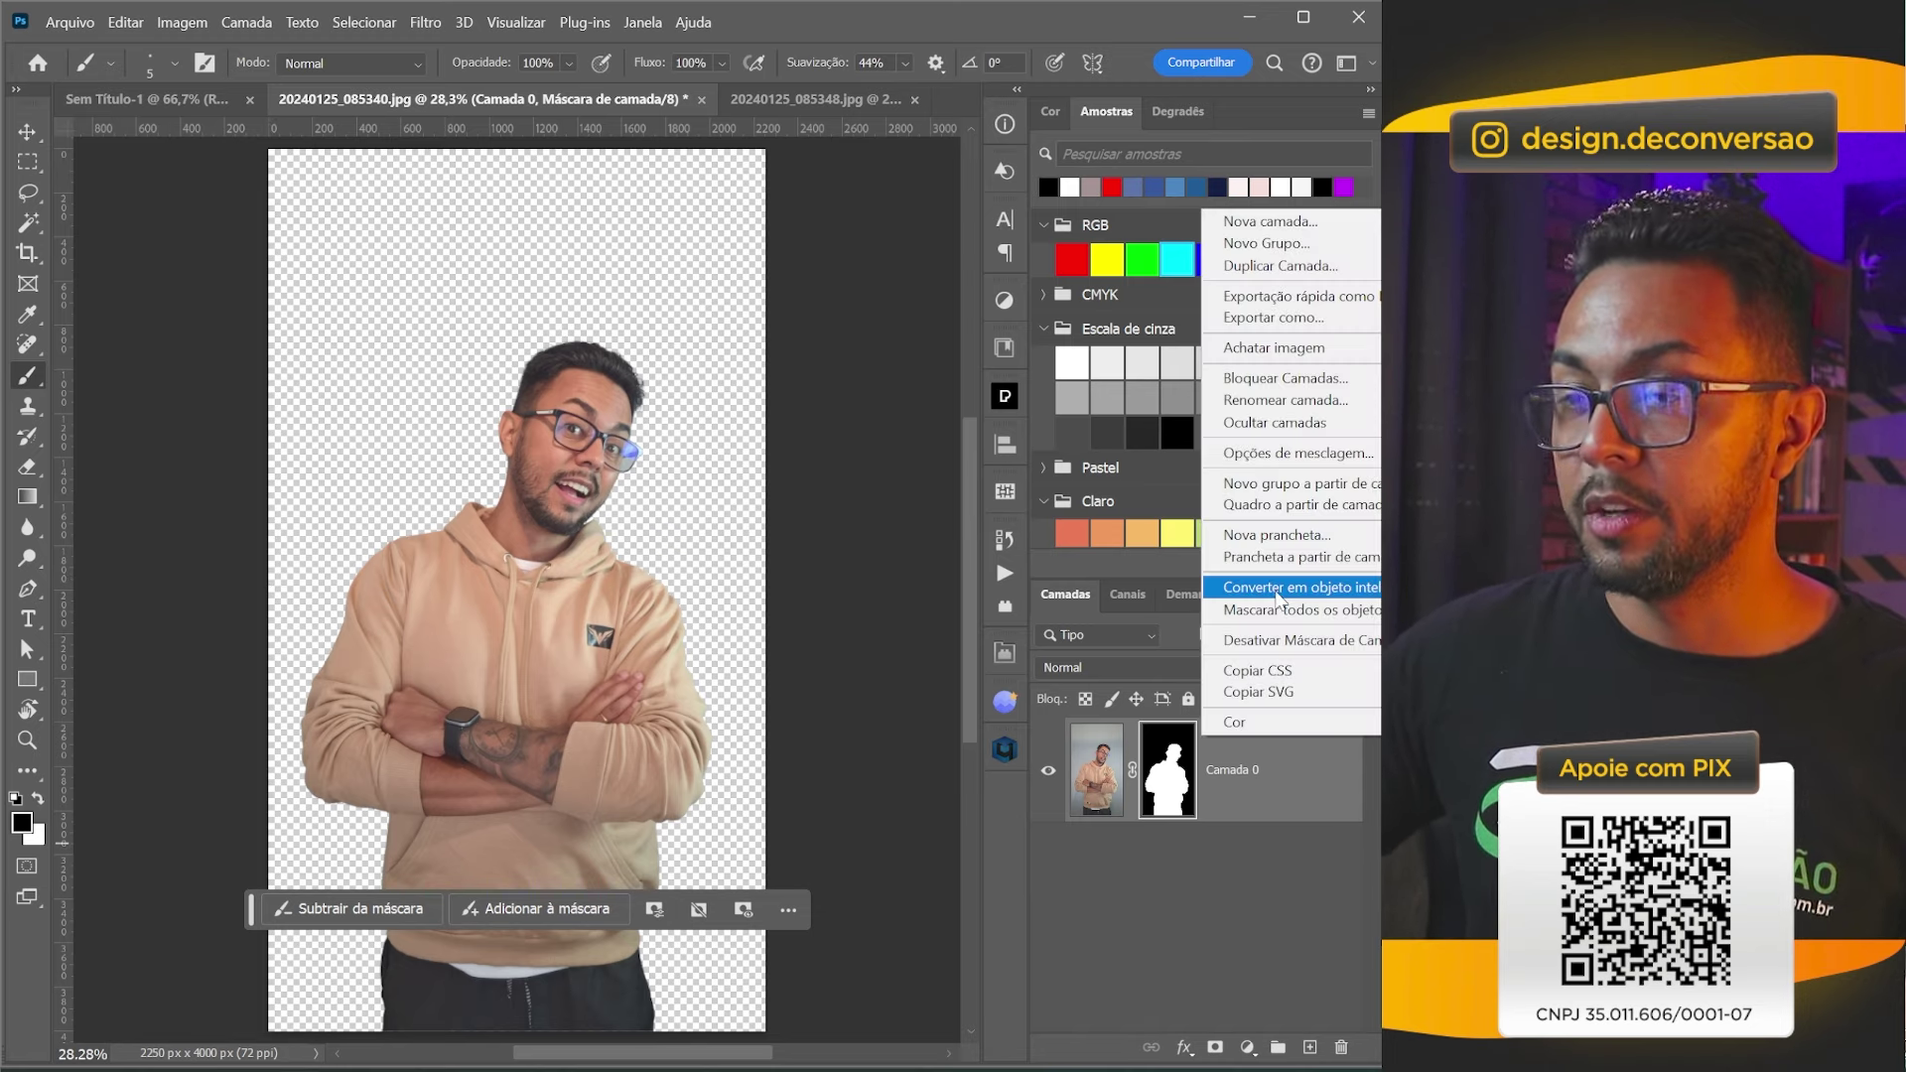
left_click(1279, 595)
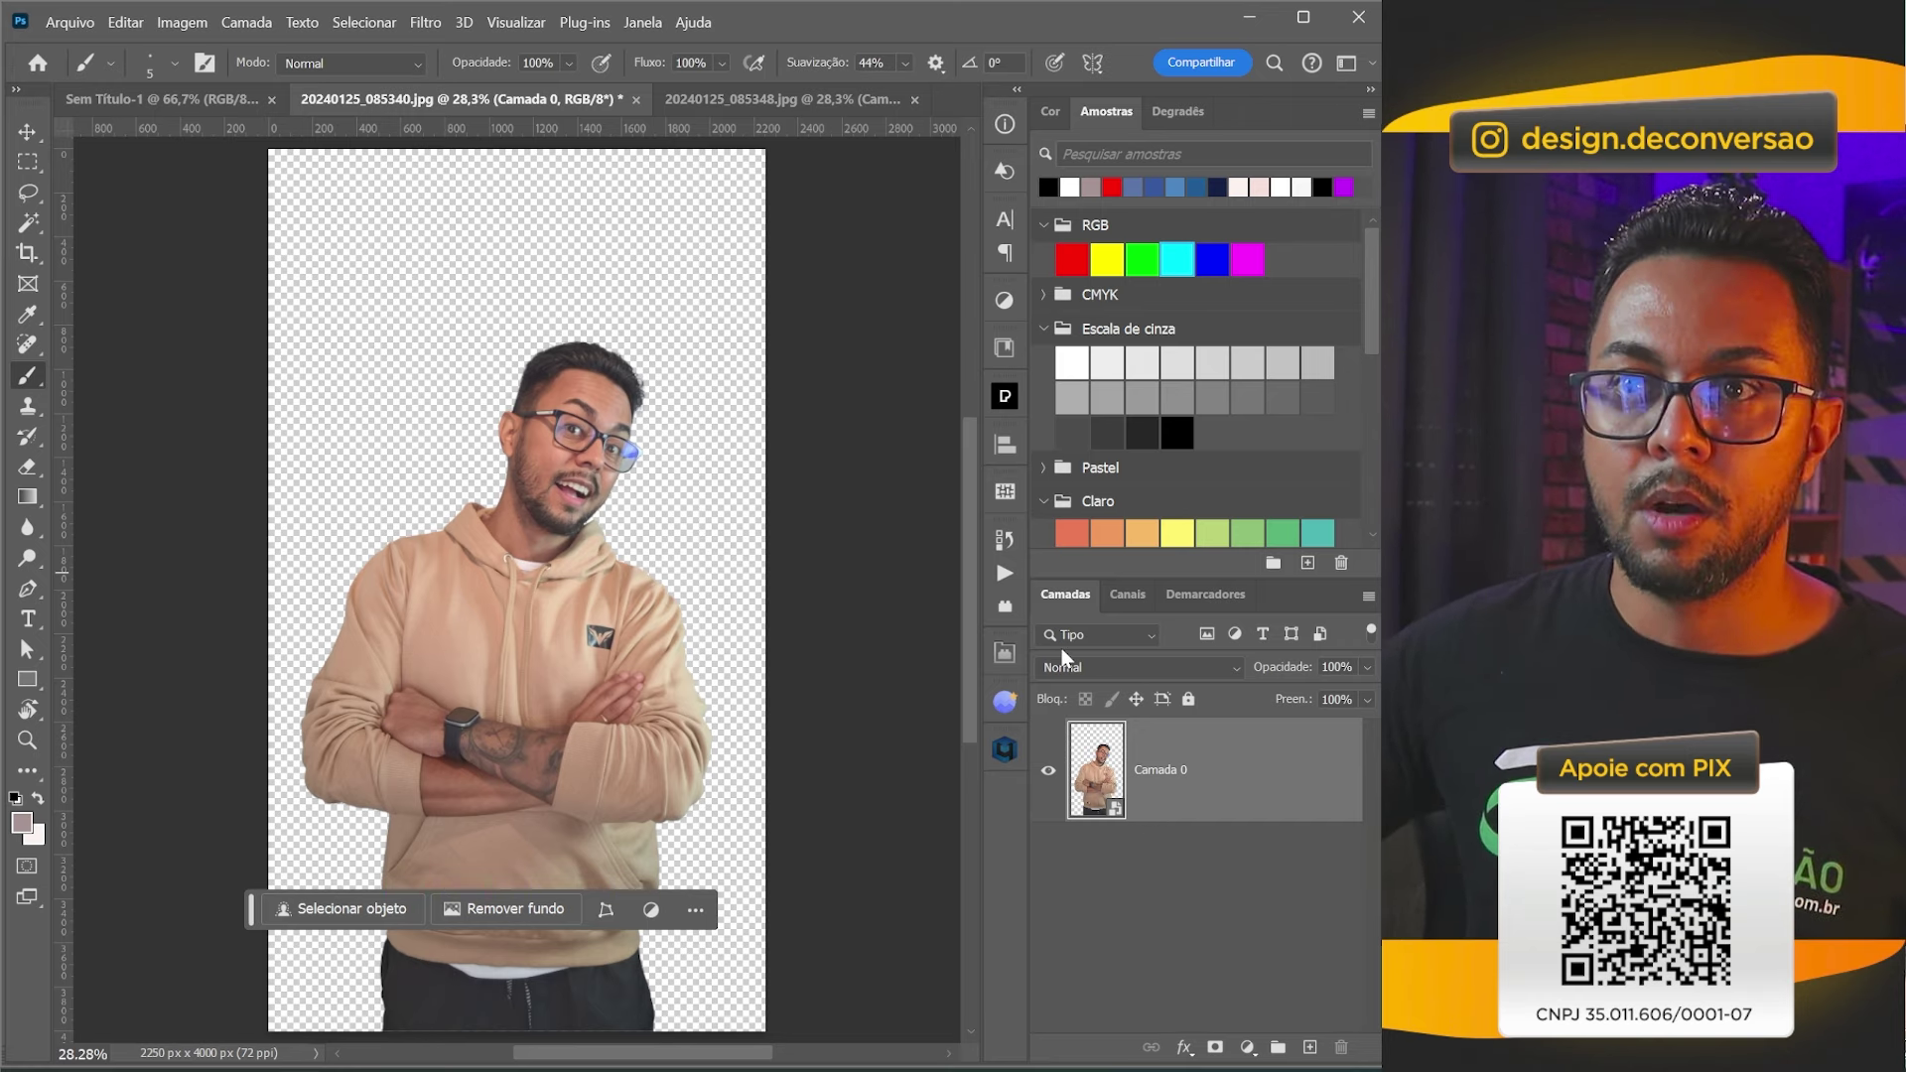
left_click(26, 137)
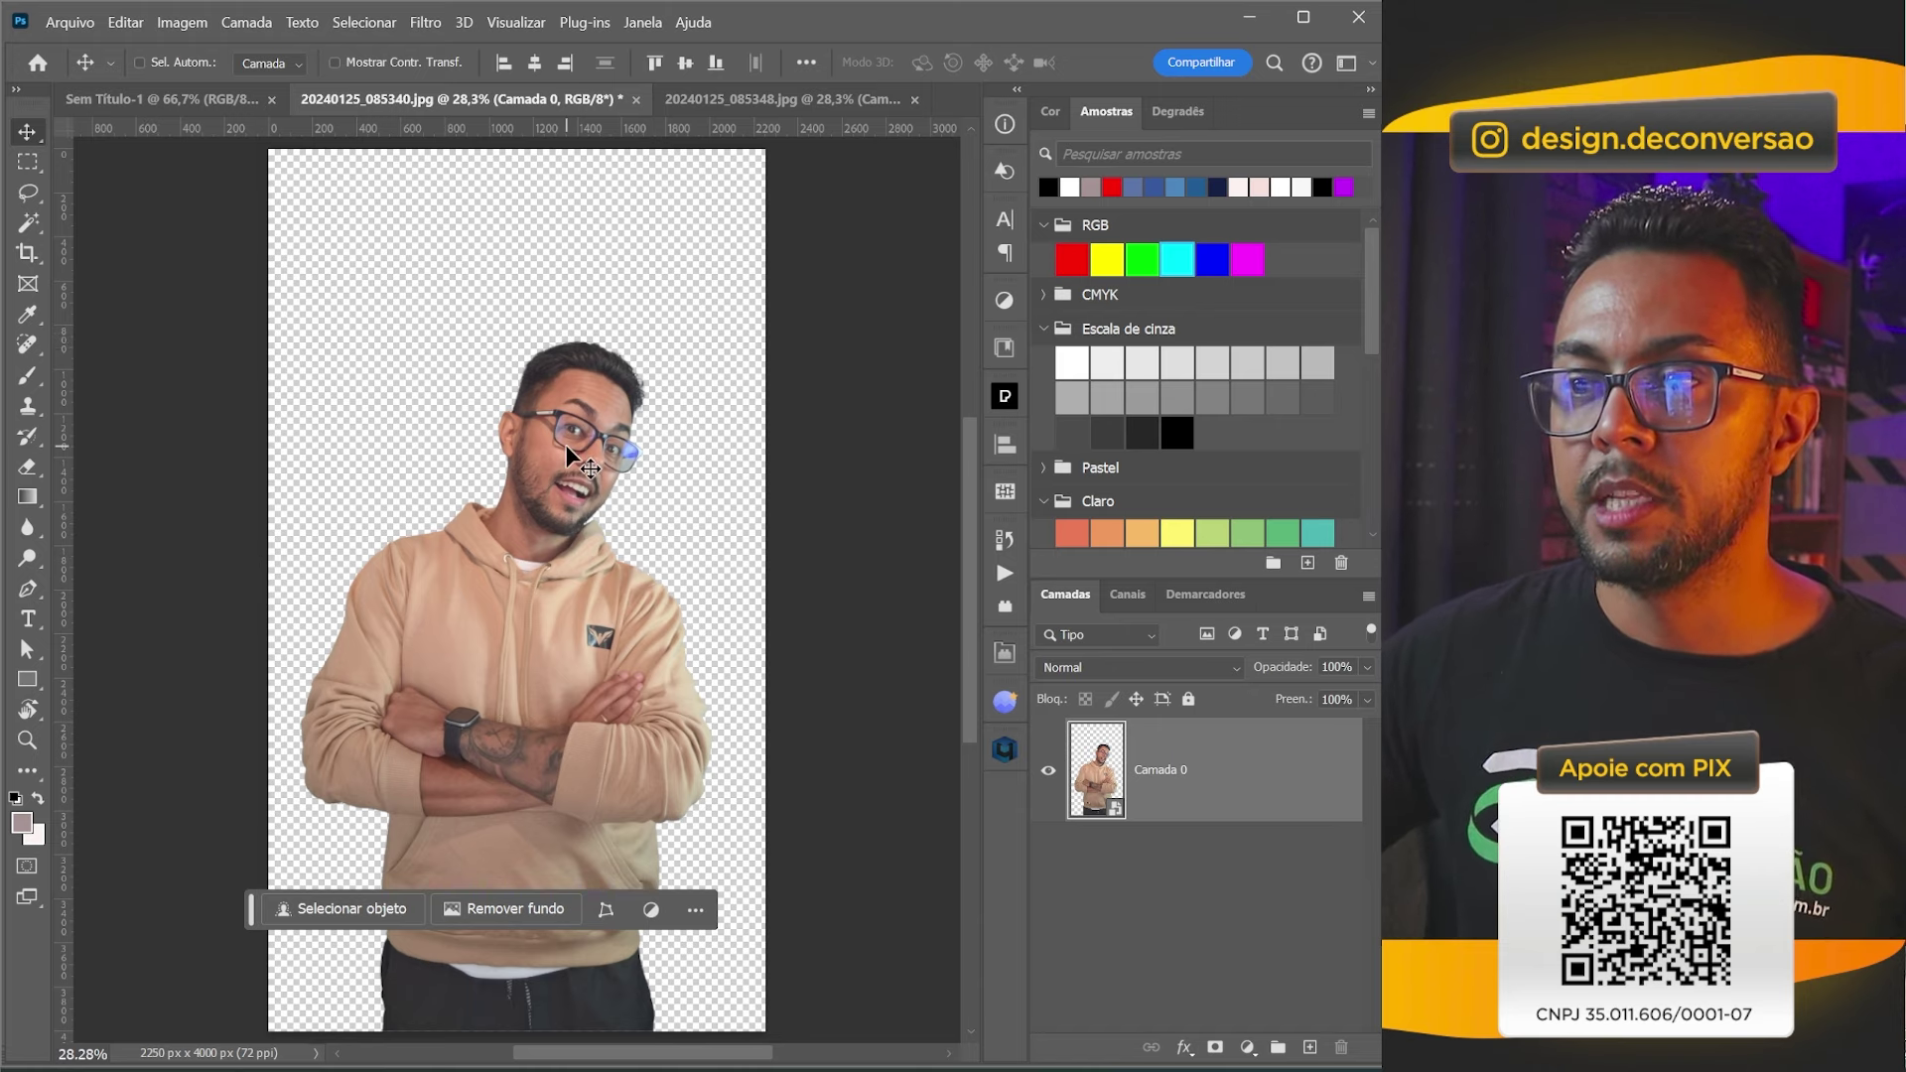
left_click_drag(567, 430, 182, 100)
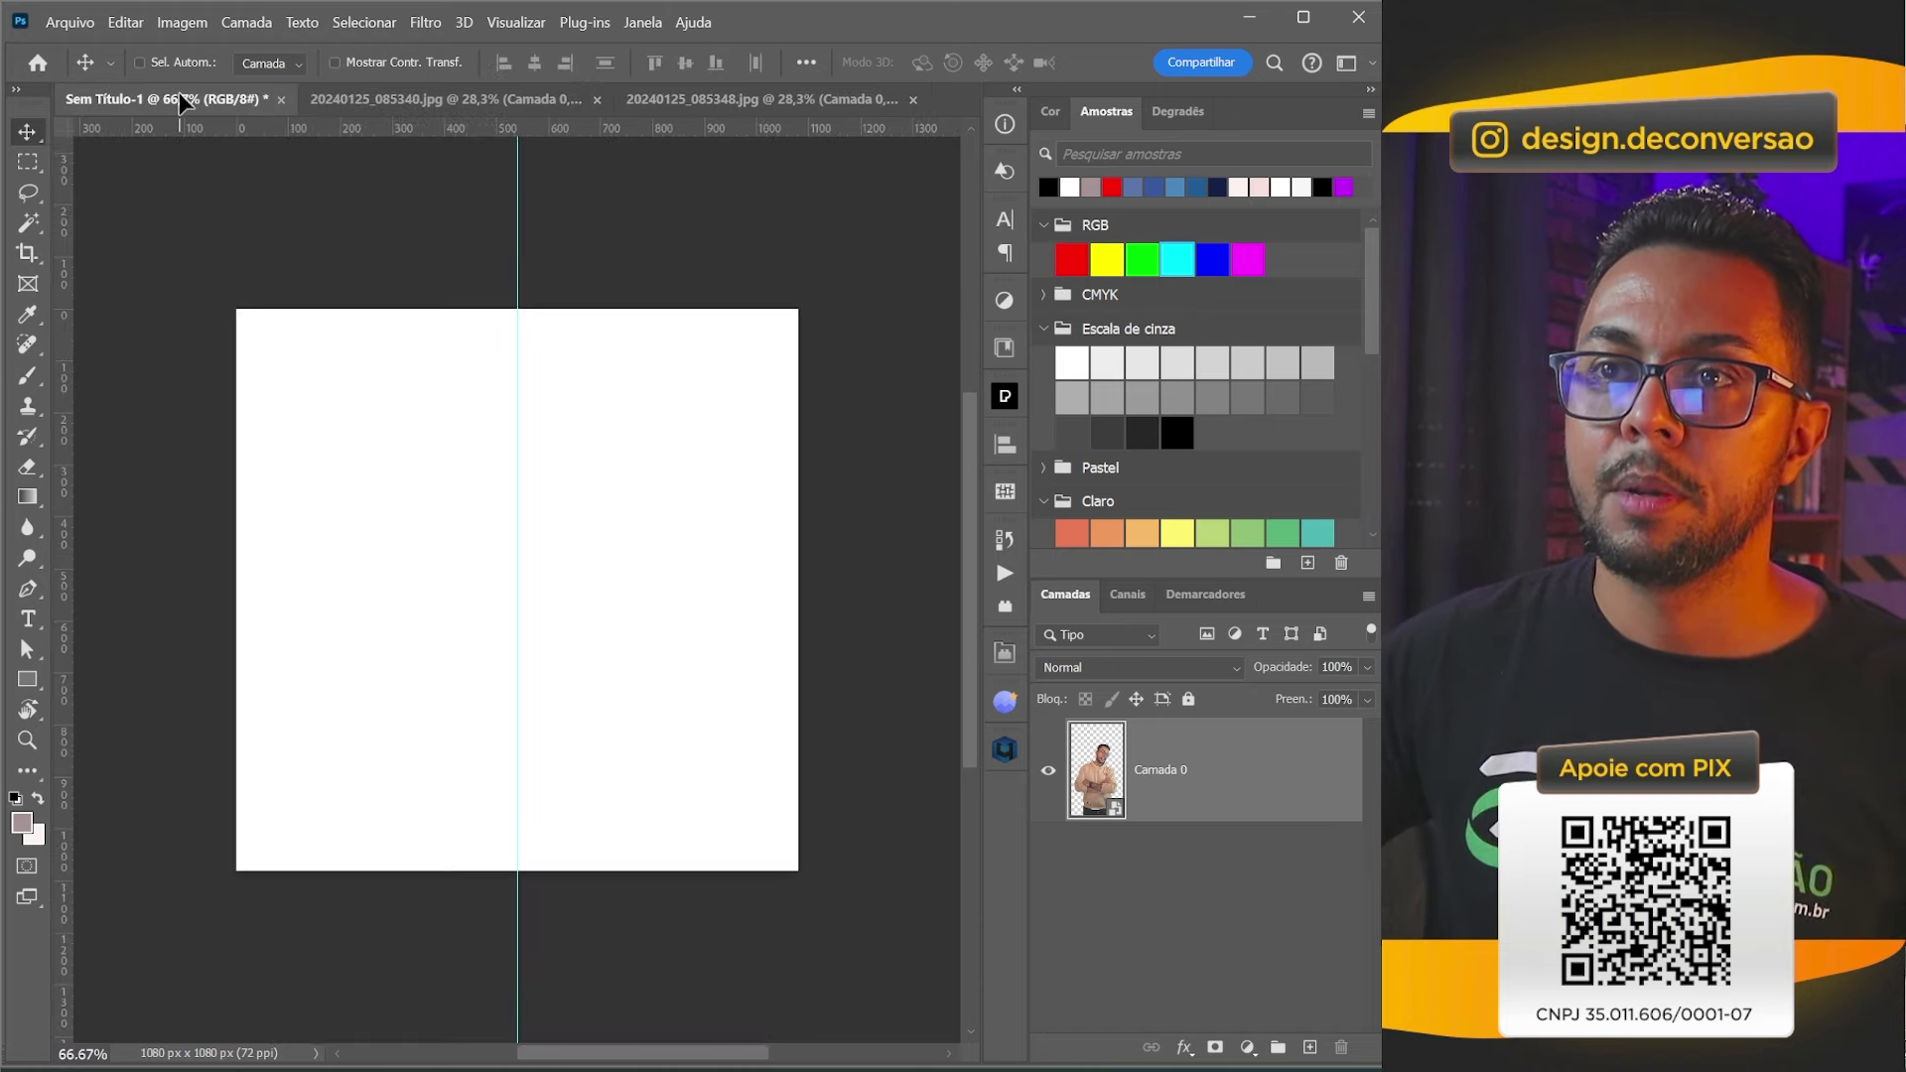
left_click_drag(446, 559, 439, 586)
Drag the 20240125_085348.jpg cut-out into Sem Título-1 as Camada 2 and select both layers.
left_click(789, 99)
left_click_drag(499, 487, 163, 102)
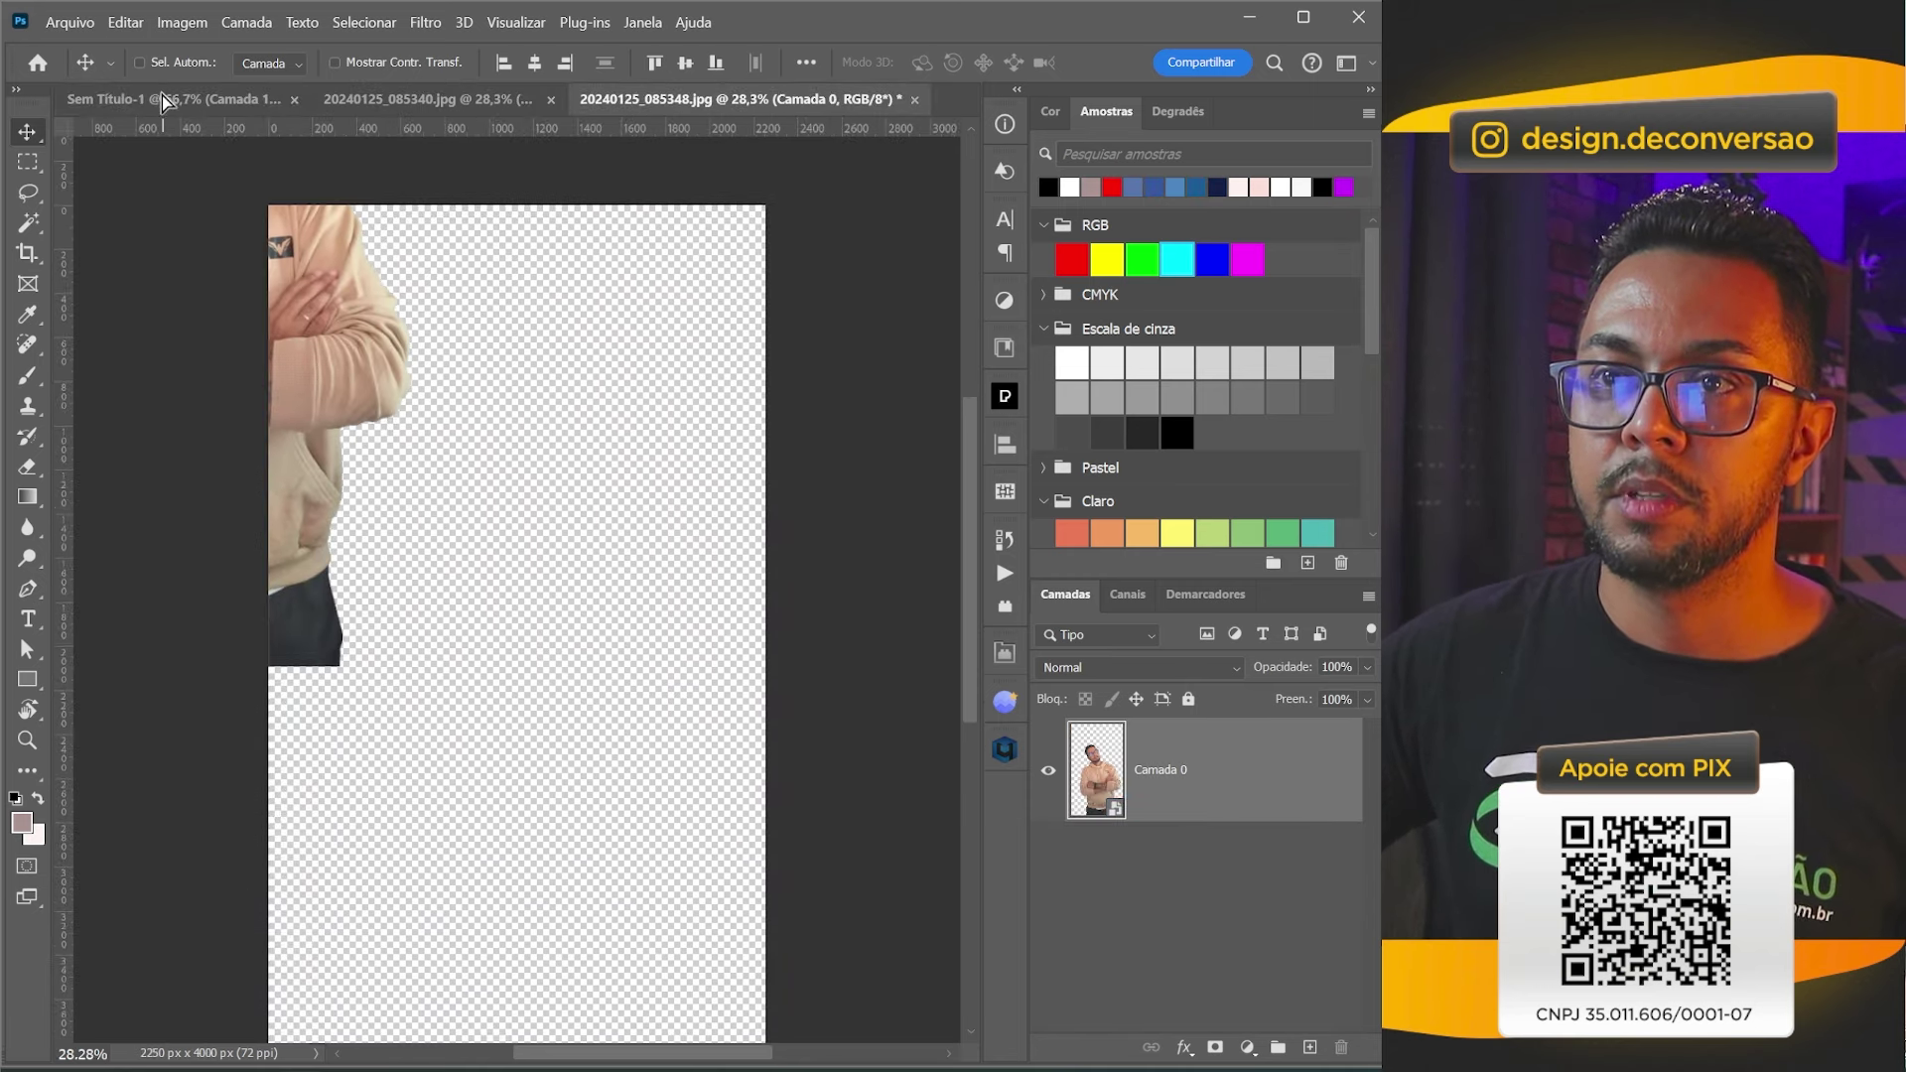
left_click_drag(469, 632, 470, 658)
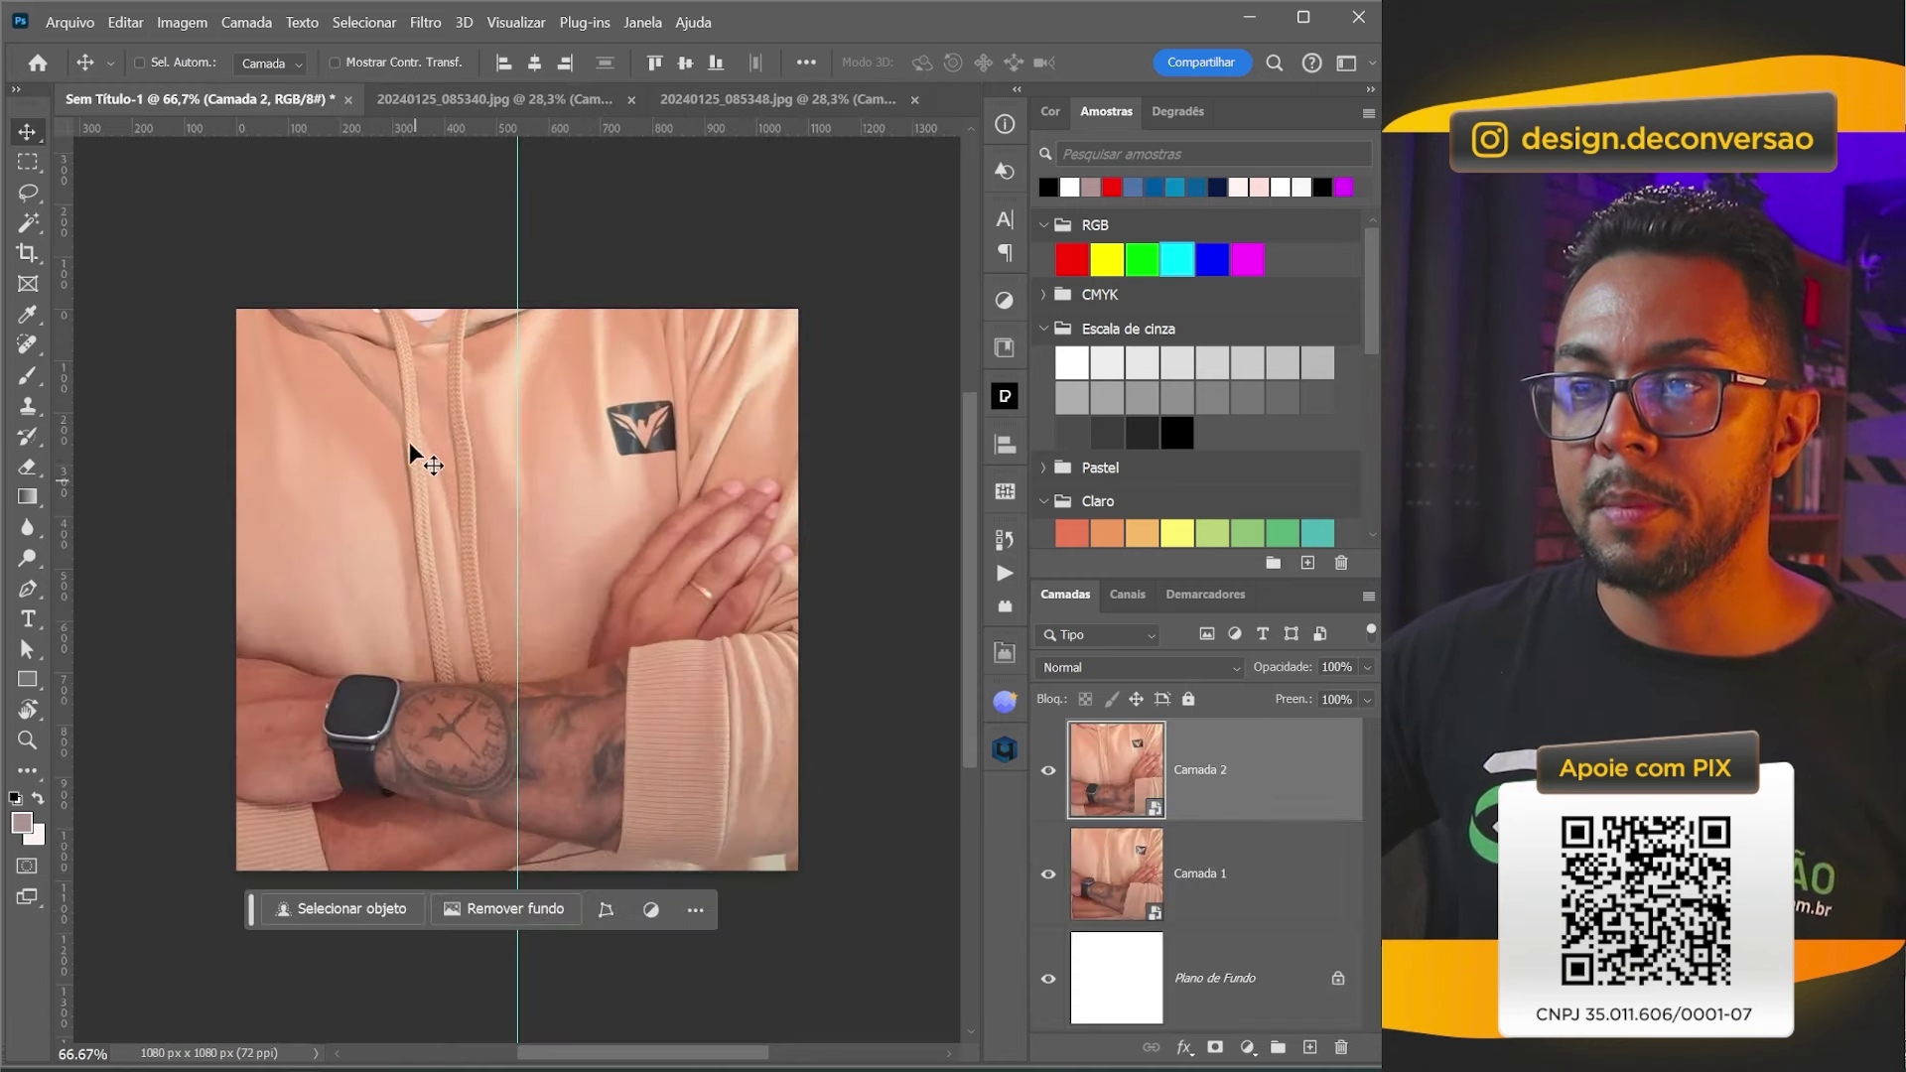
key("ctrl+minus")
key("ctrl+minus")
key("ctrl+minus")
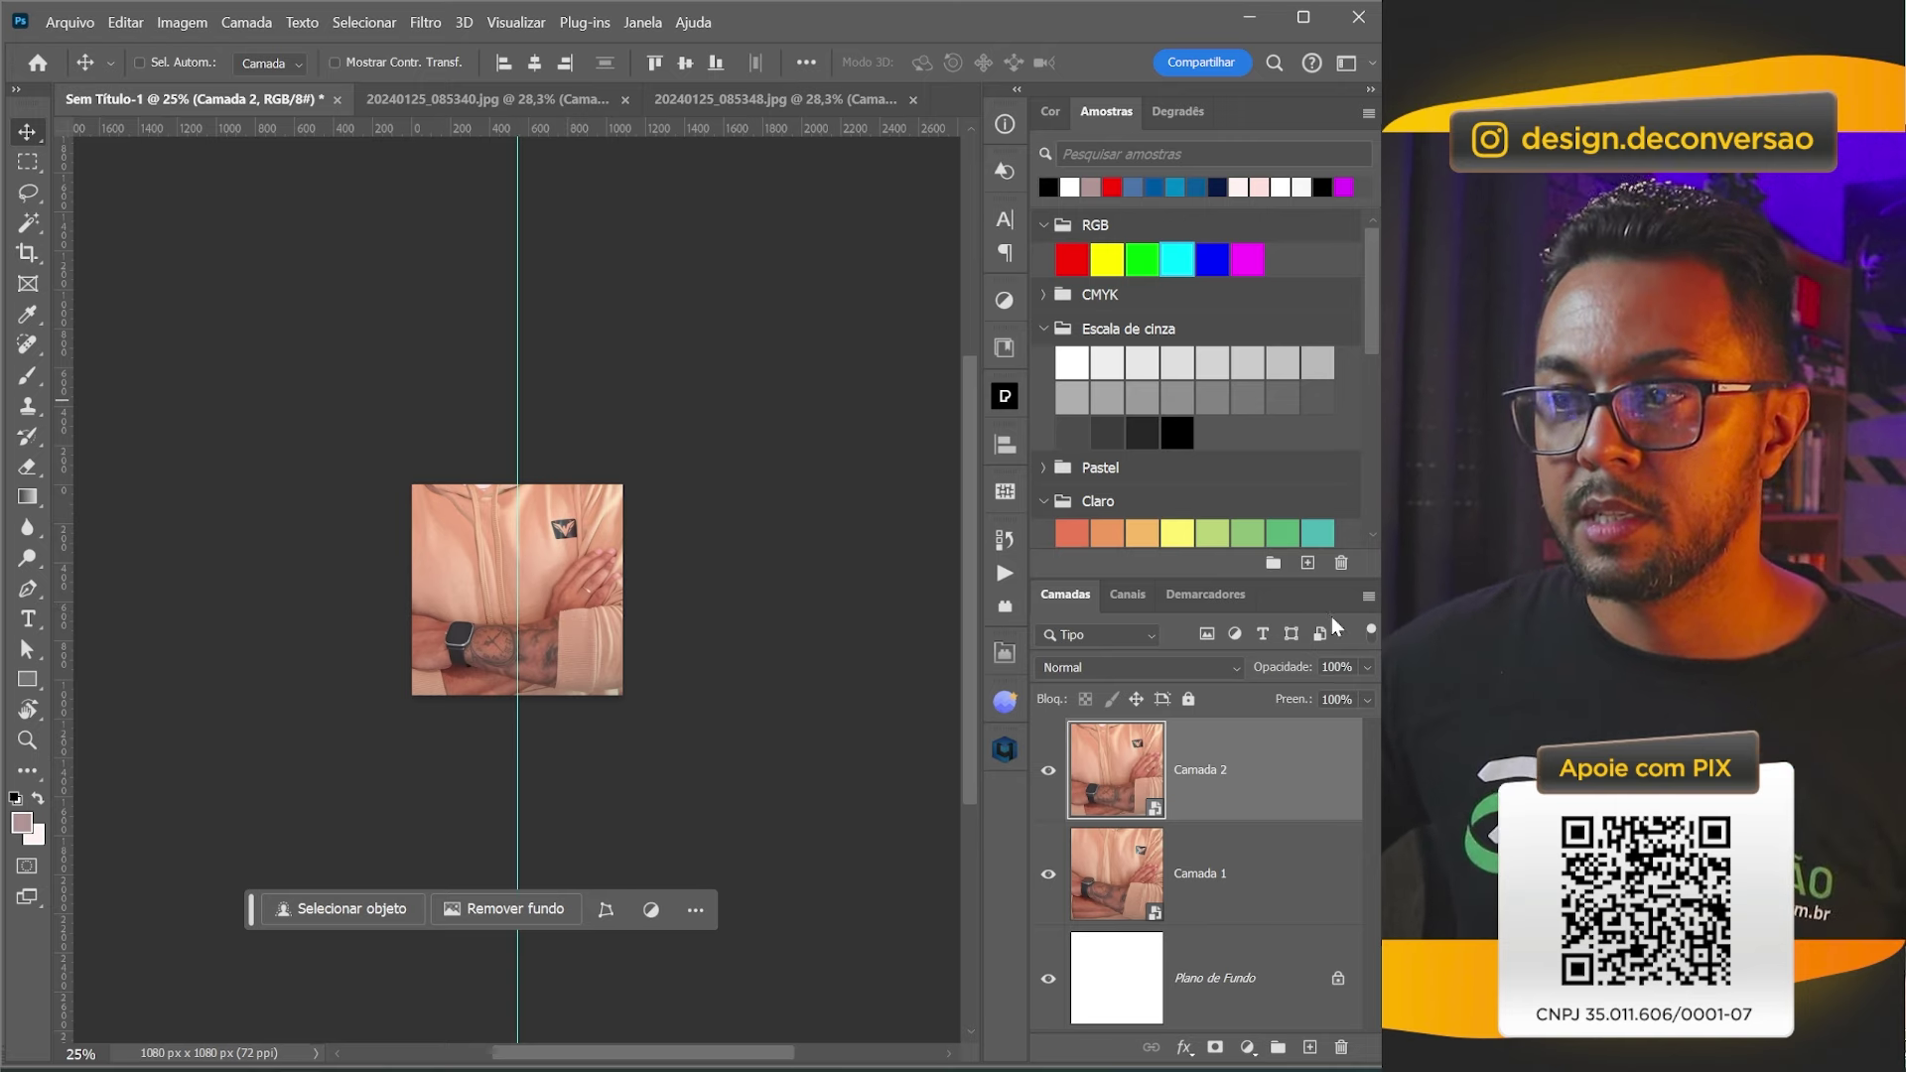
left_click(1259, 884, "shift")
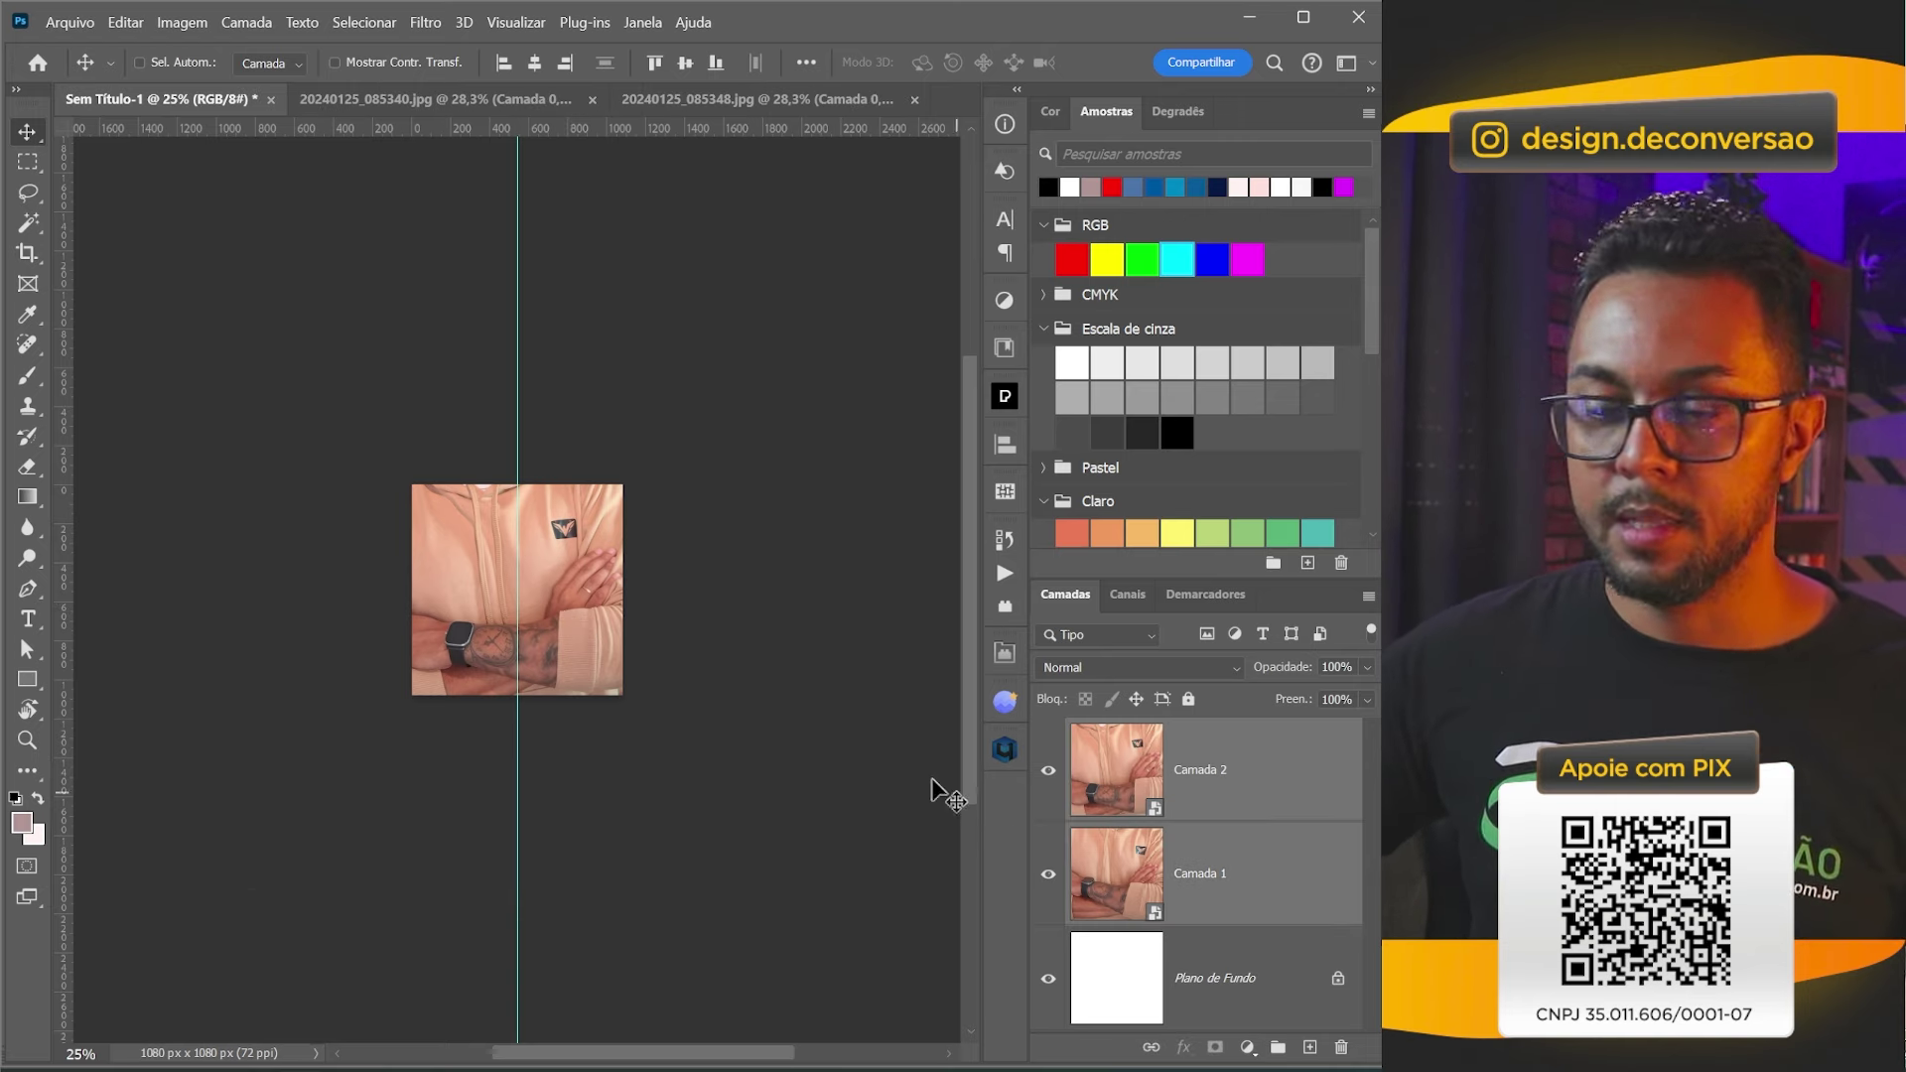
key("ctrl+t")
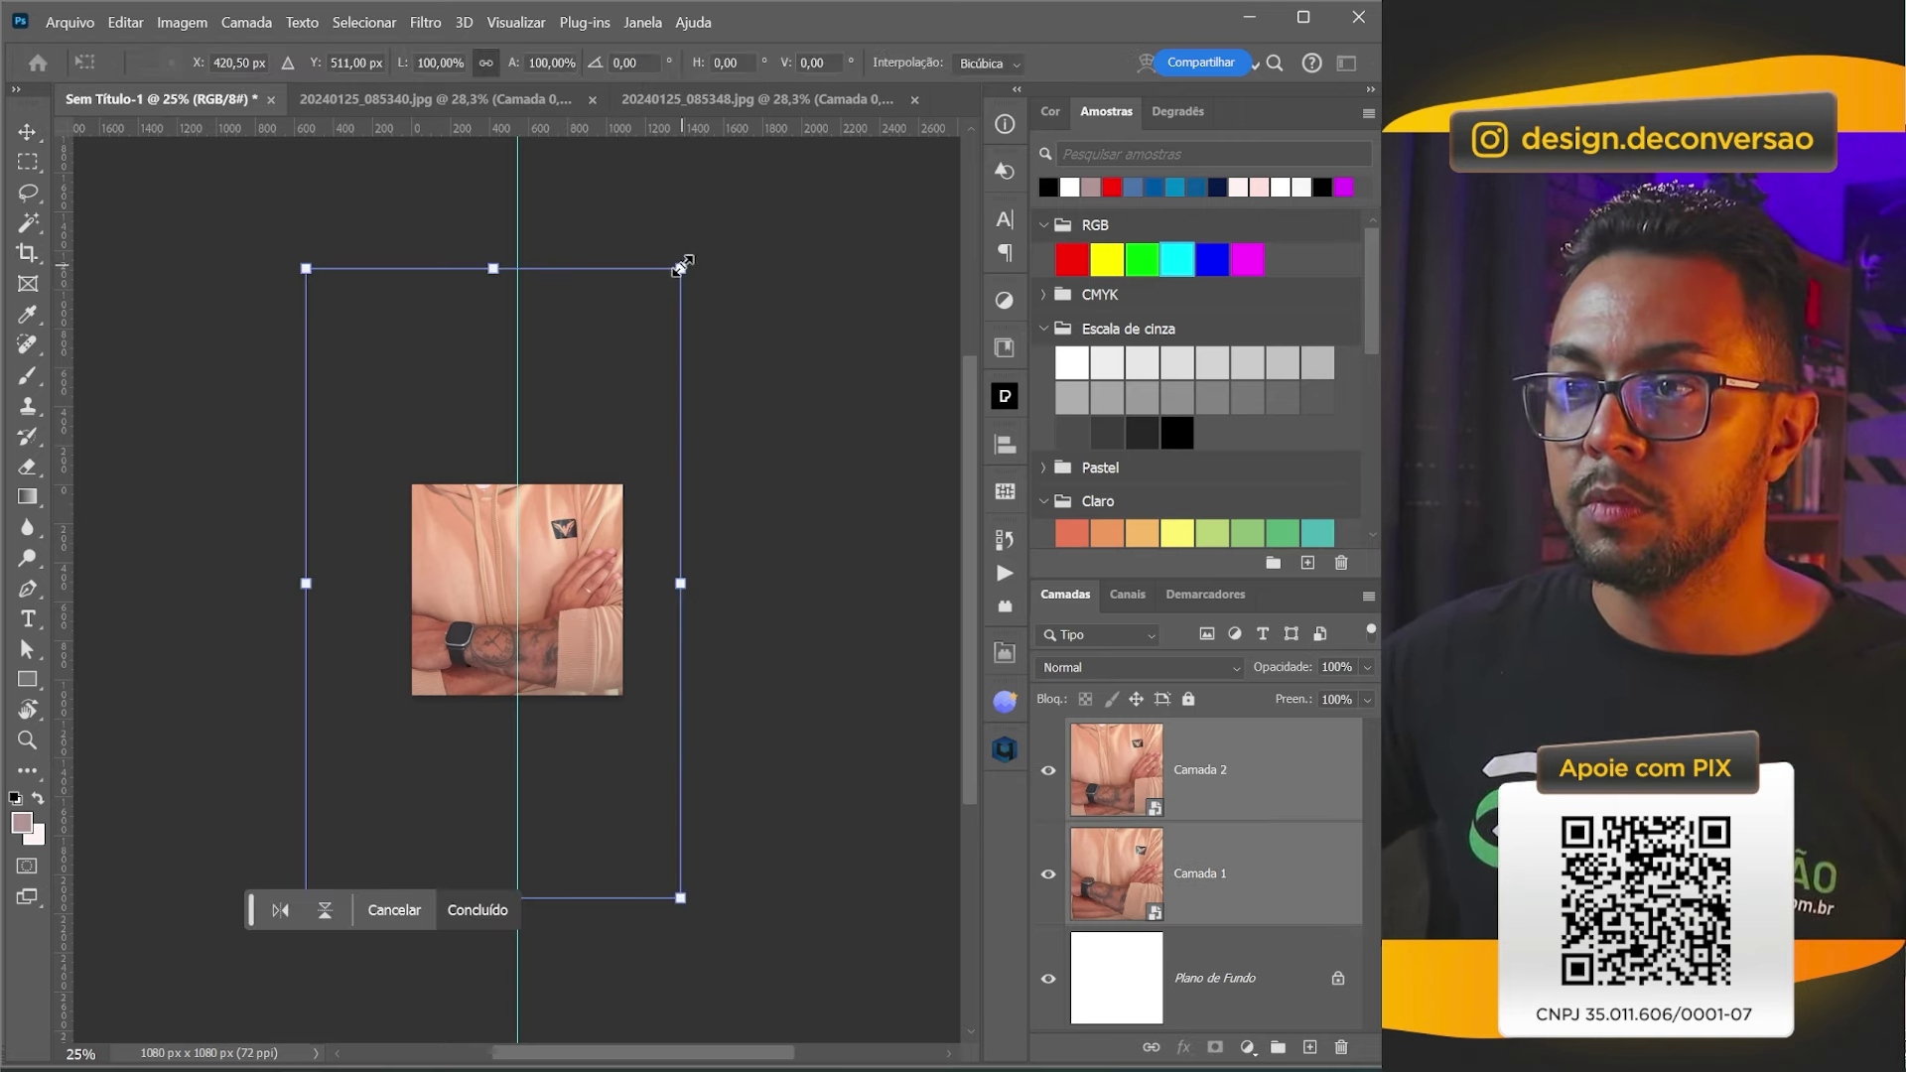
Scale both men together to about 41.58% and move them down in the square.
left_click_drag(681, 266, 572, 450)
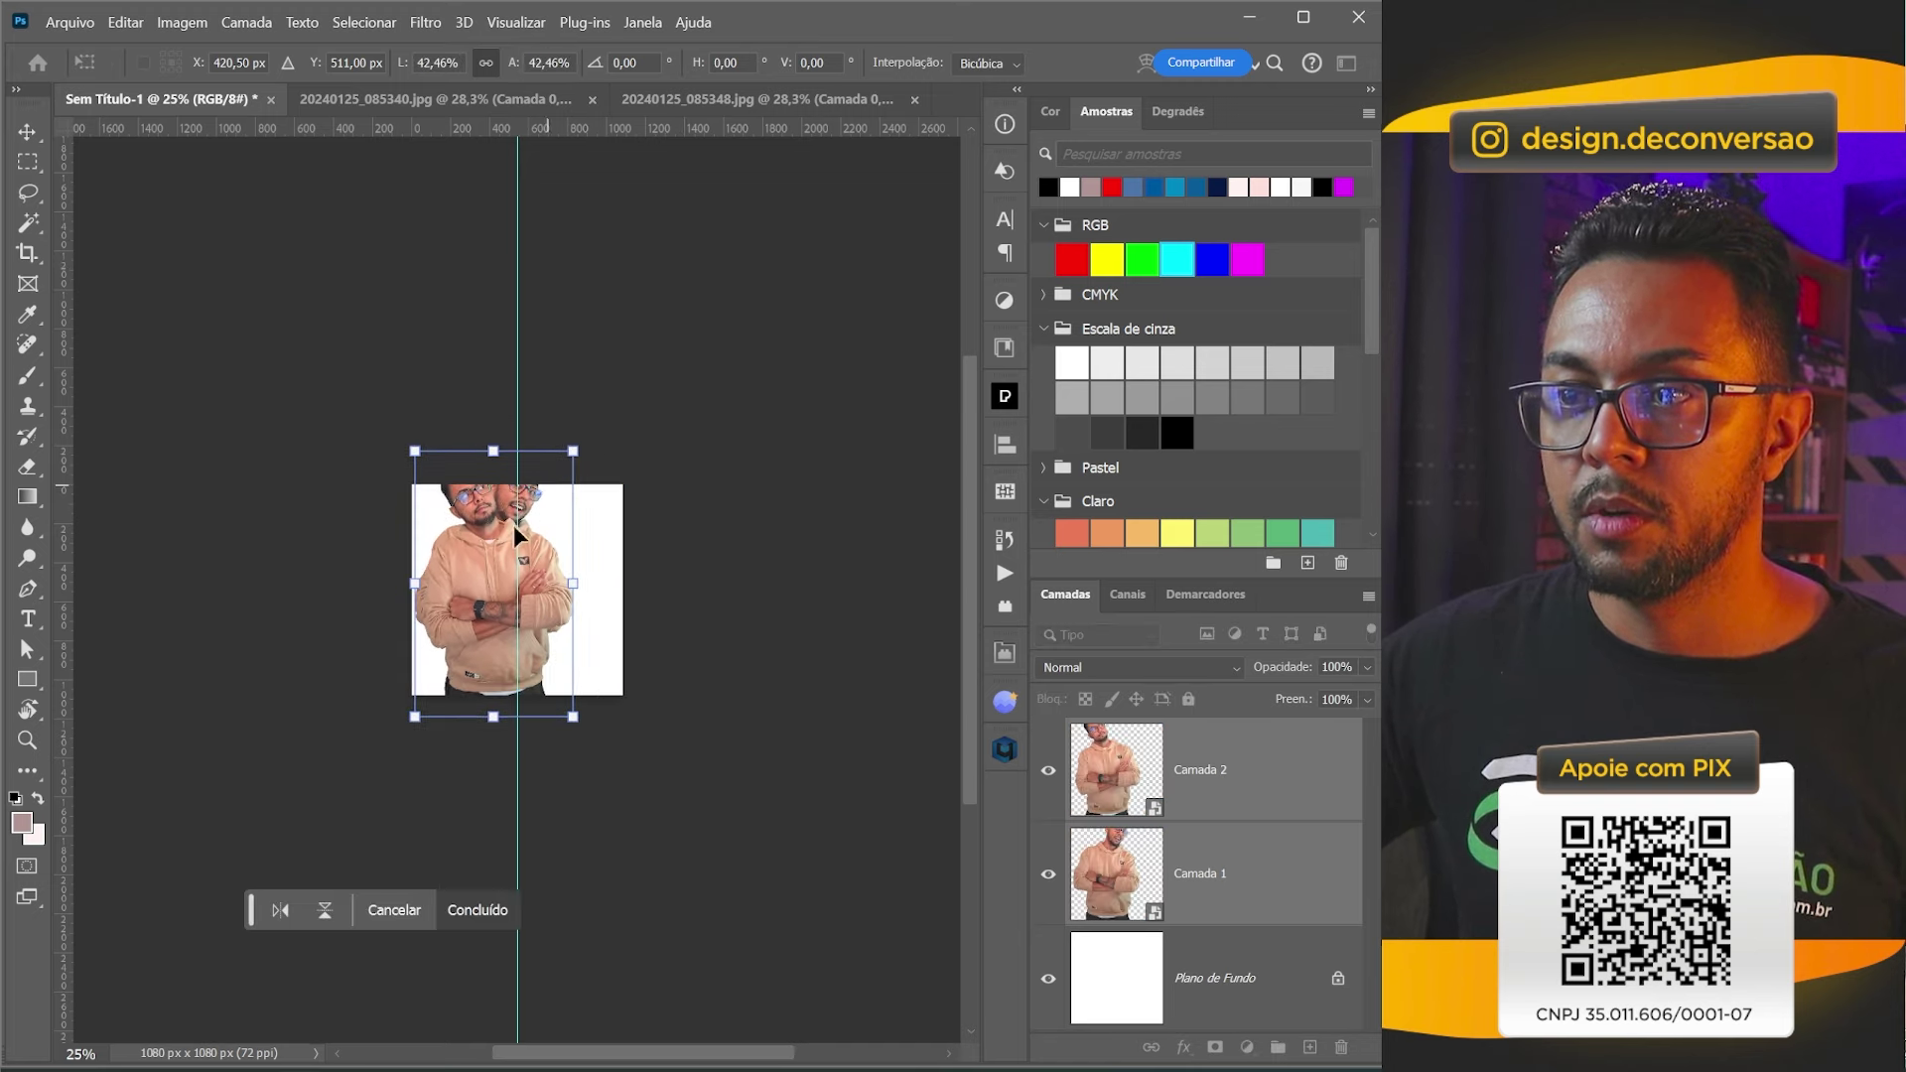
left_click_drag(516, 536, 529, 582)
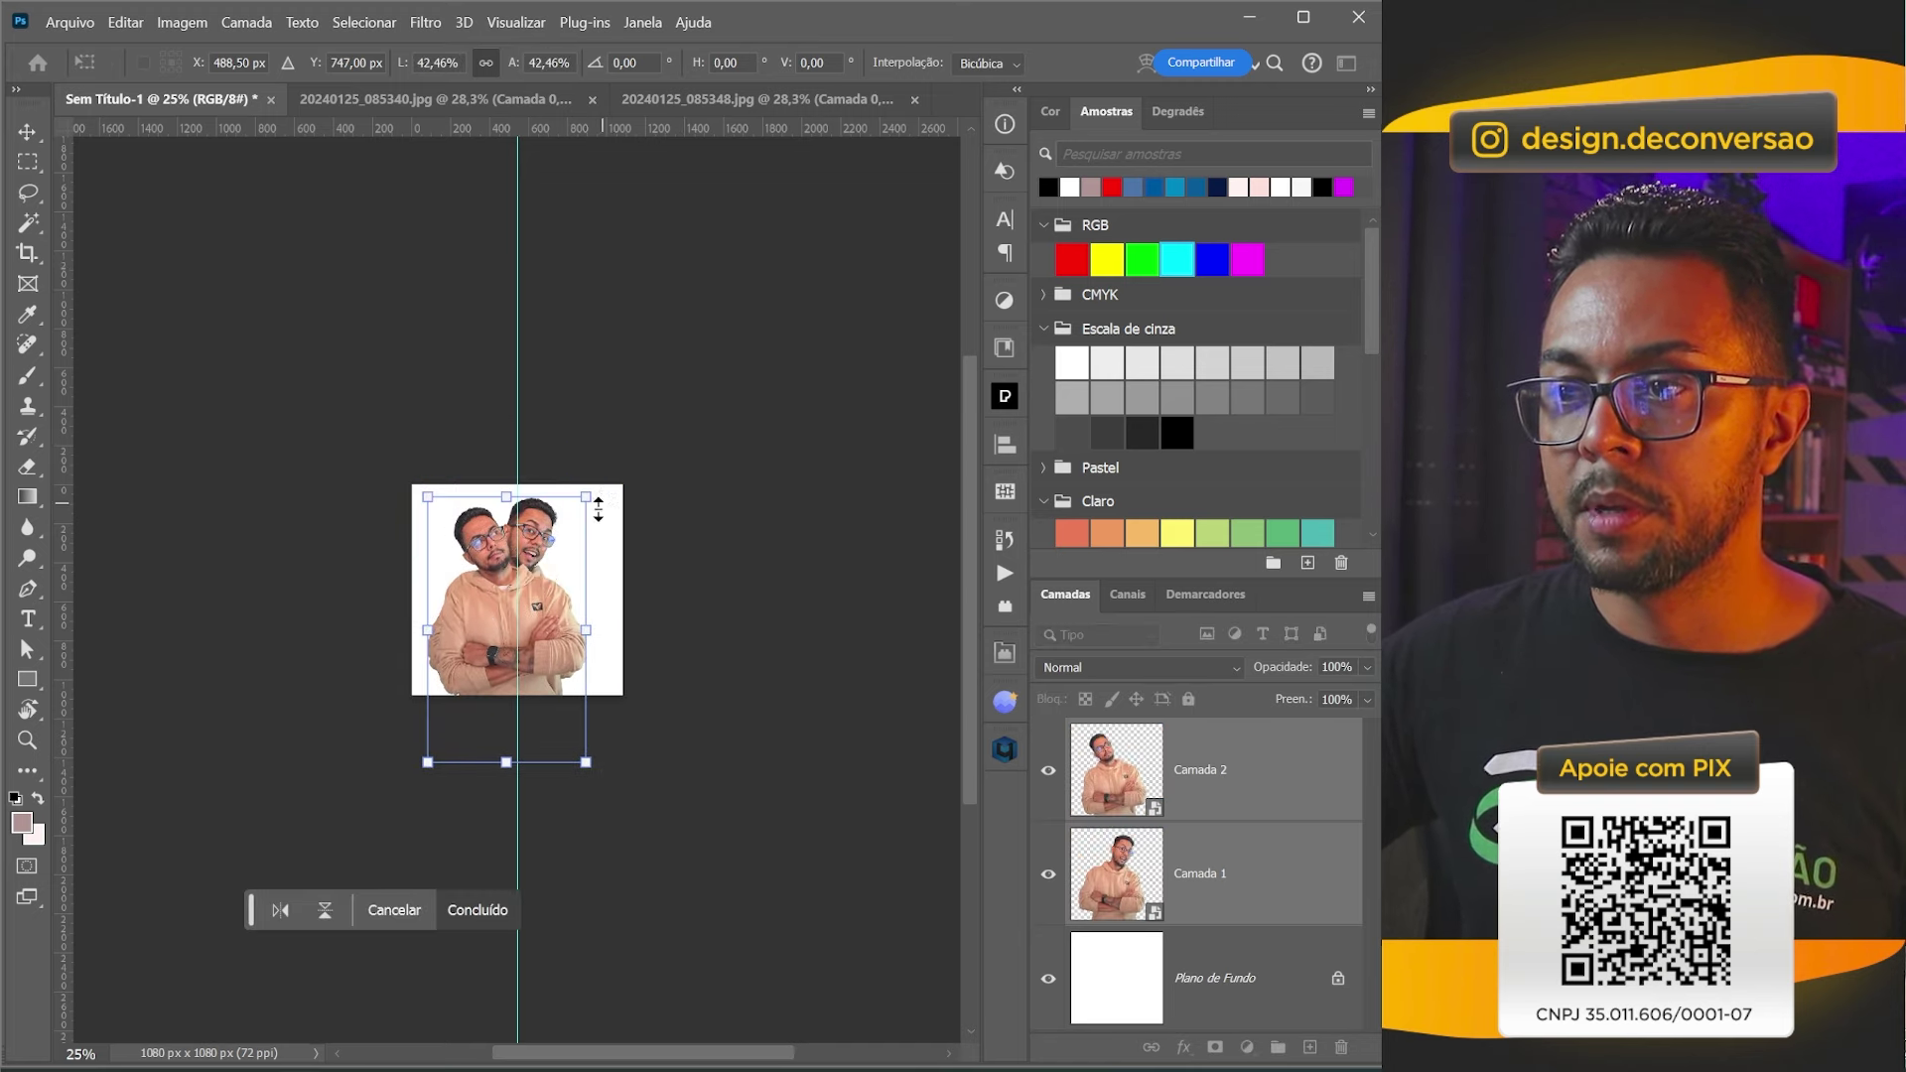
left_click_drag(586, 496, 584, 499)
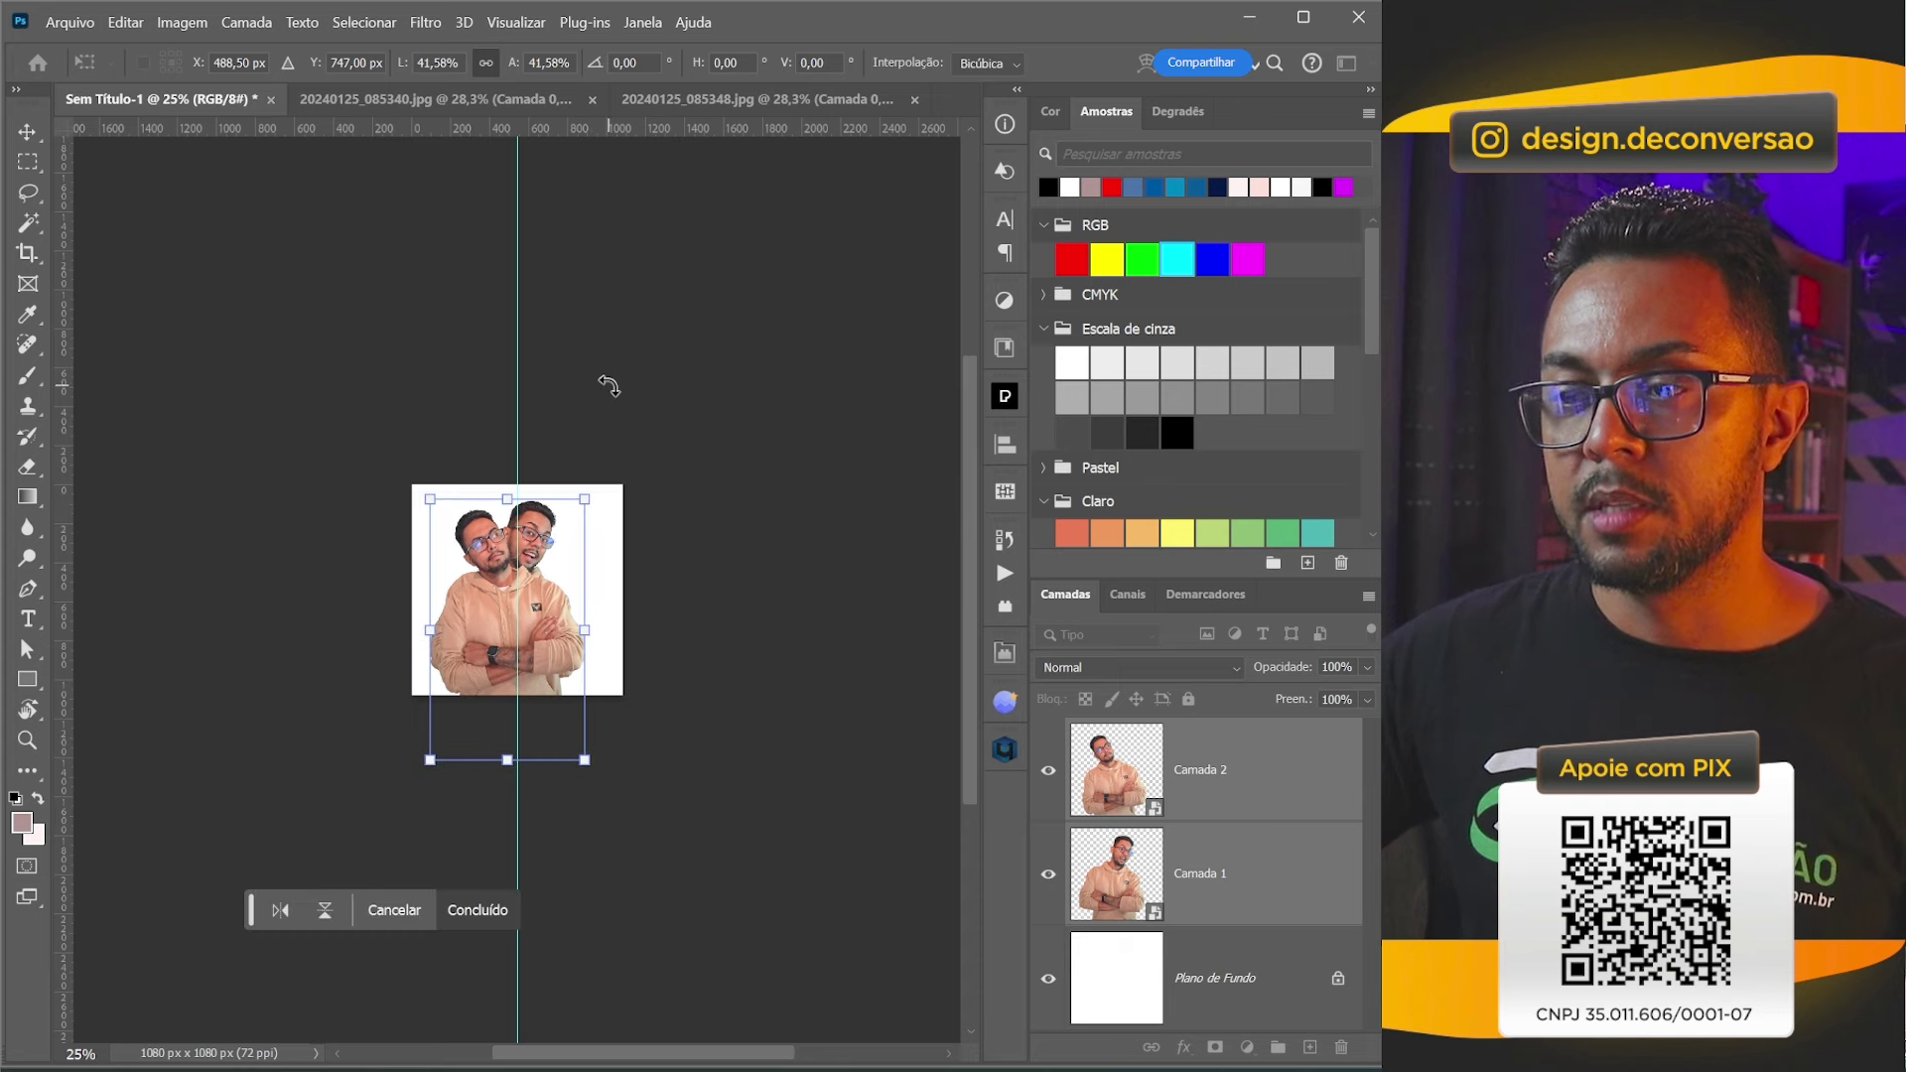
key("Return")
key("ctrl+0")
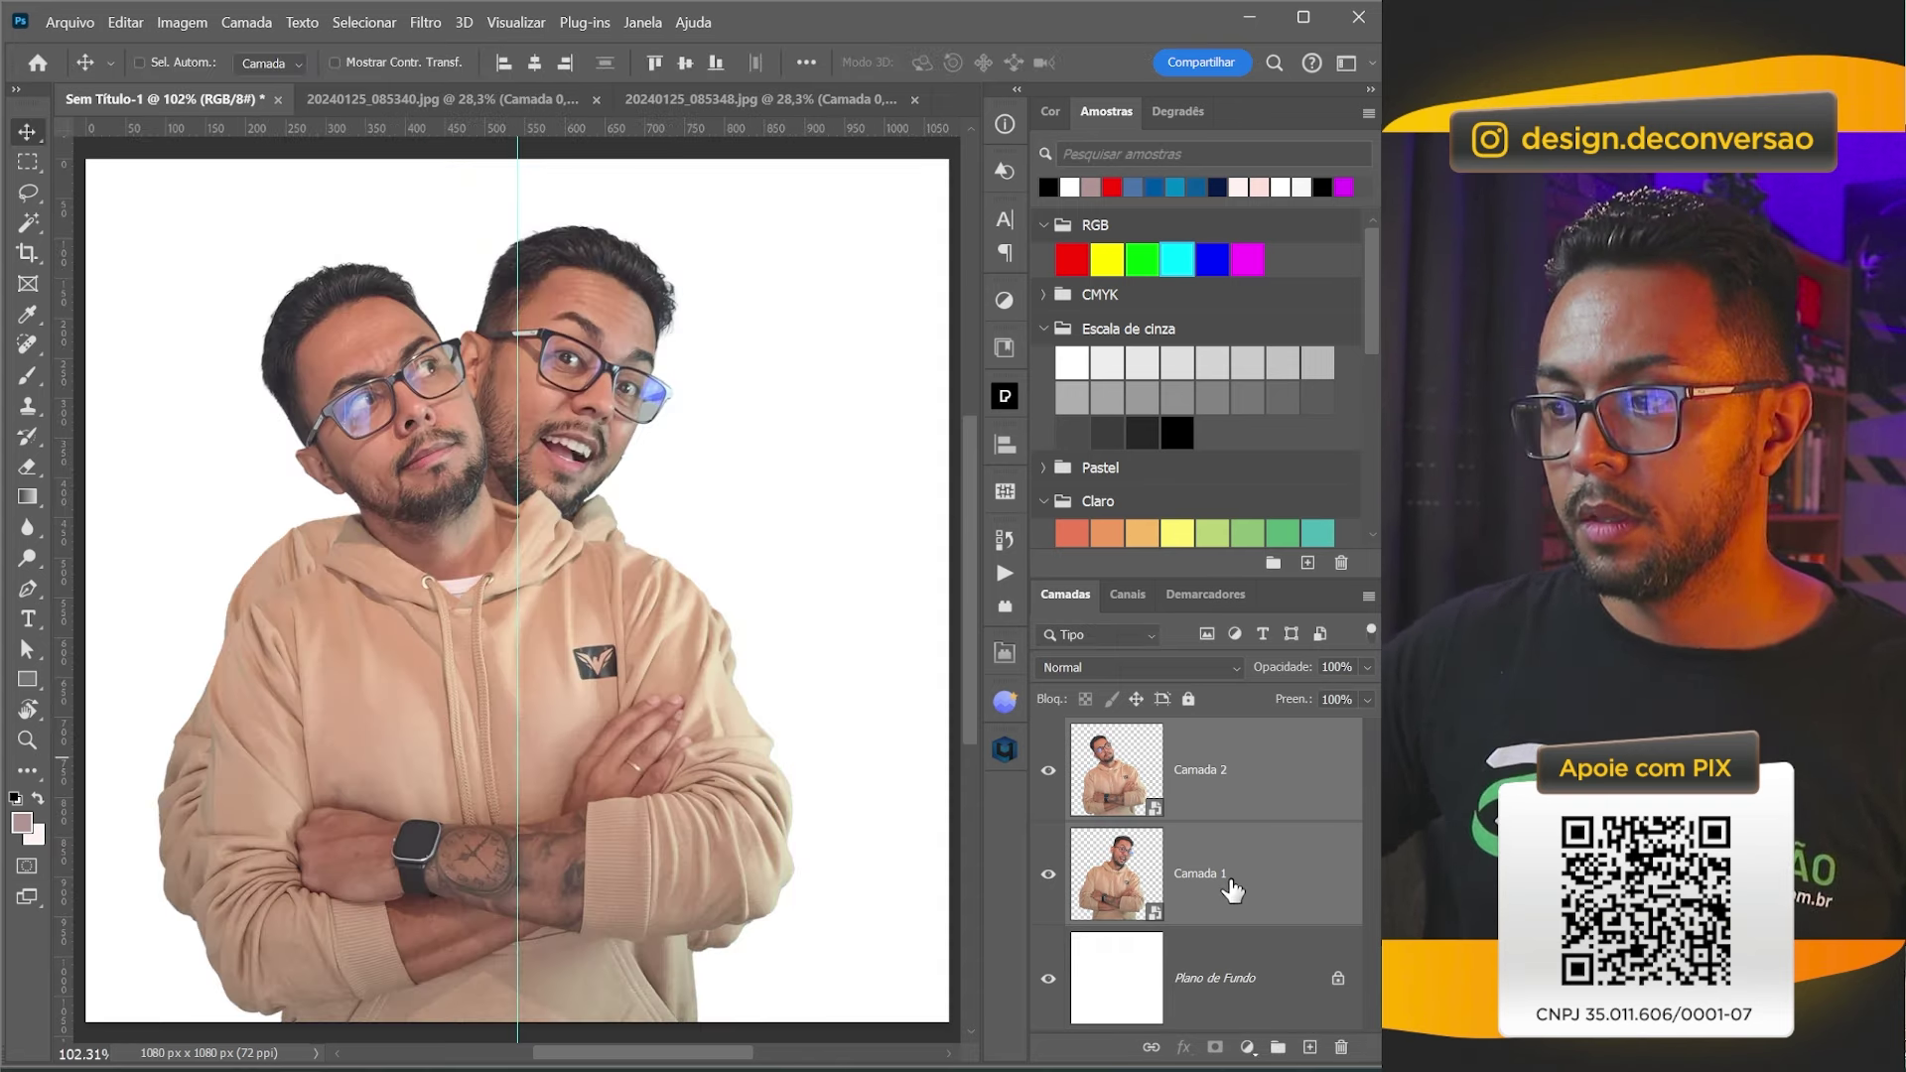
Move Camada 1 right, shrink it to 39.8% and raise it 37 px.
left_click(467, 506, "ctrl")
mouse_move(611, 308)
left_mouse_down()
mouse_move(712, 349)
mouse_move(671, 437)
left_mouse_up()
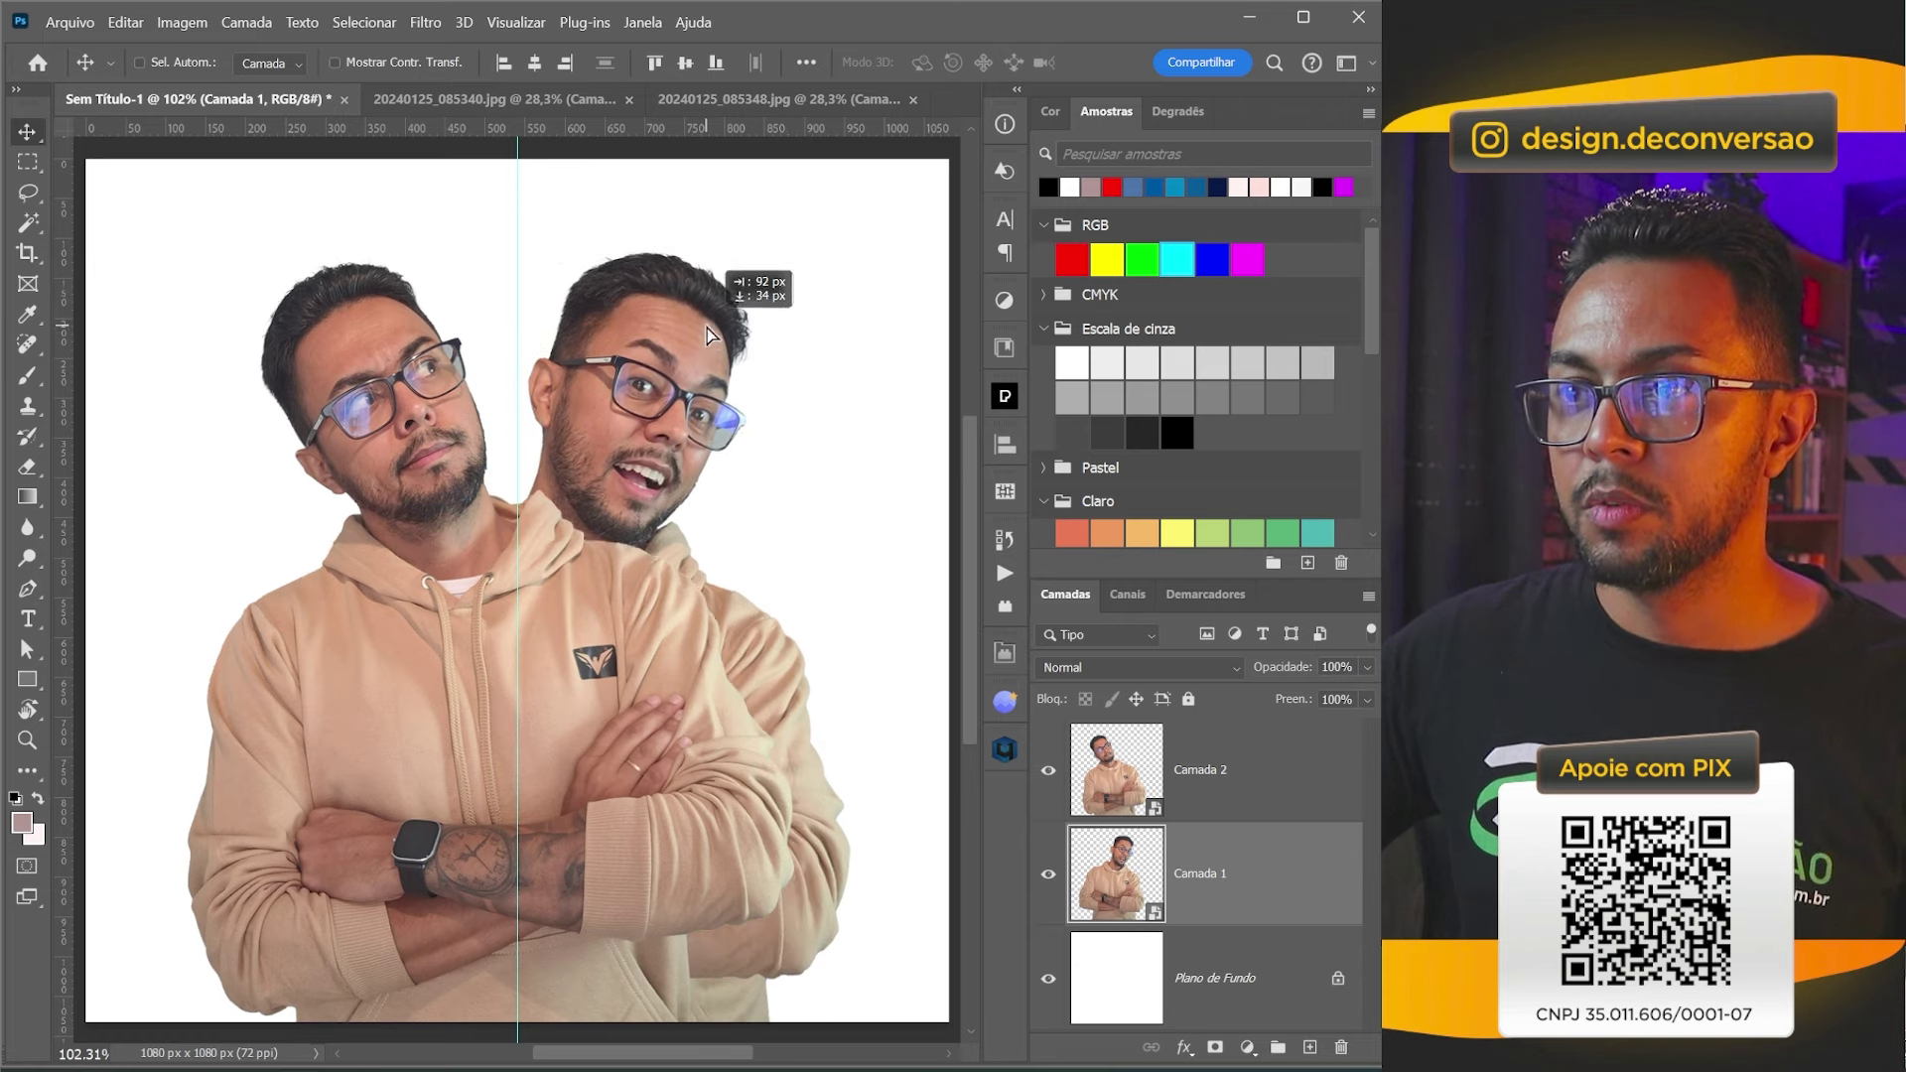
key("ctrl+t")
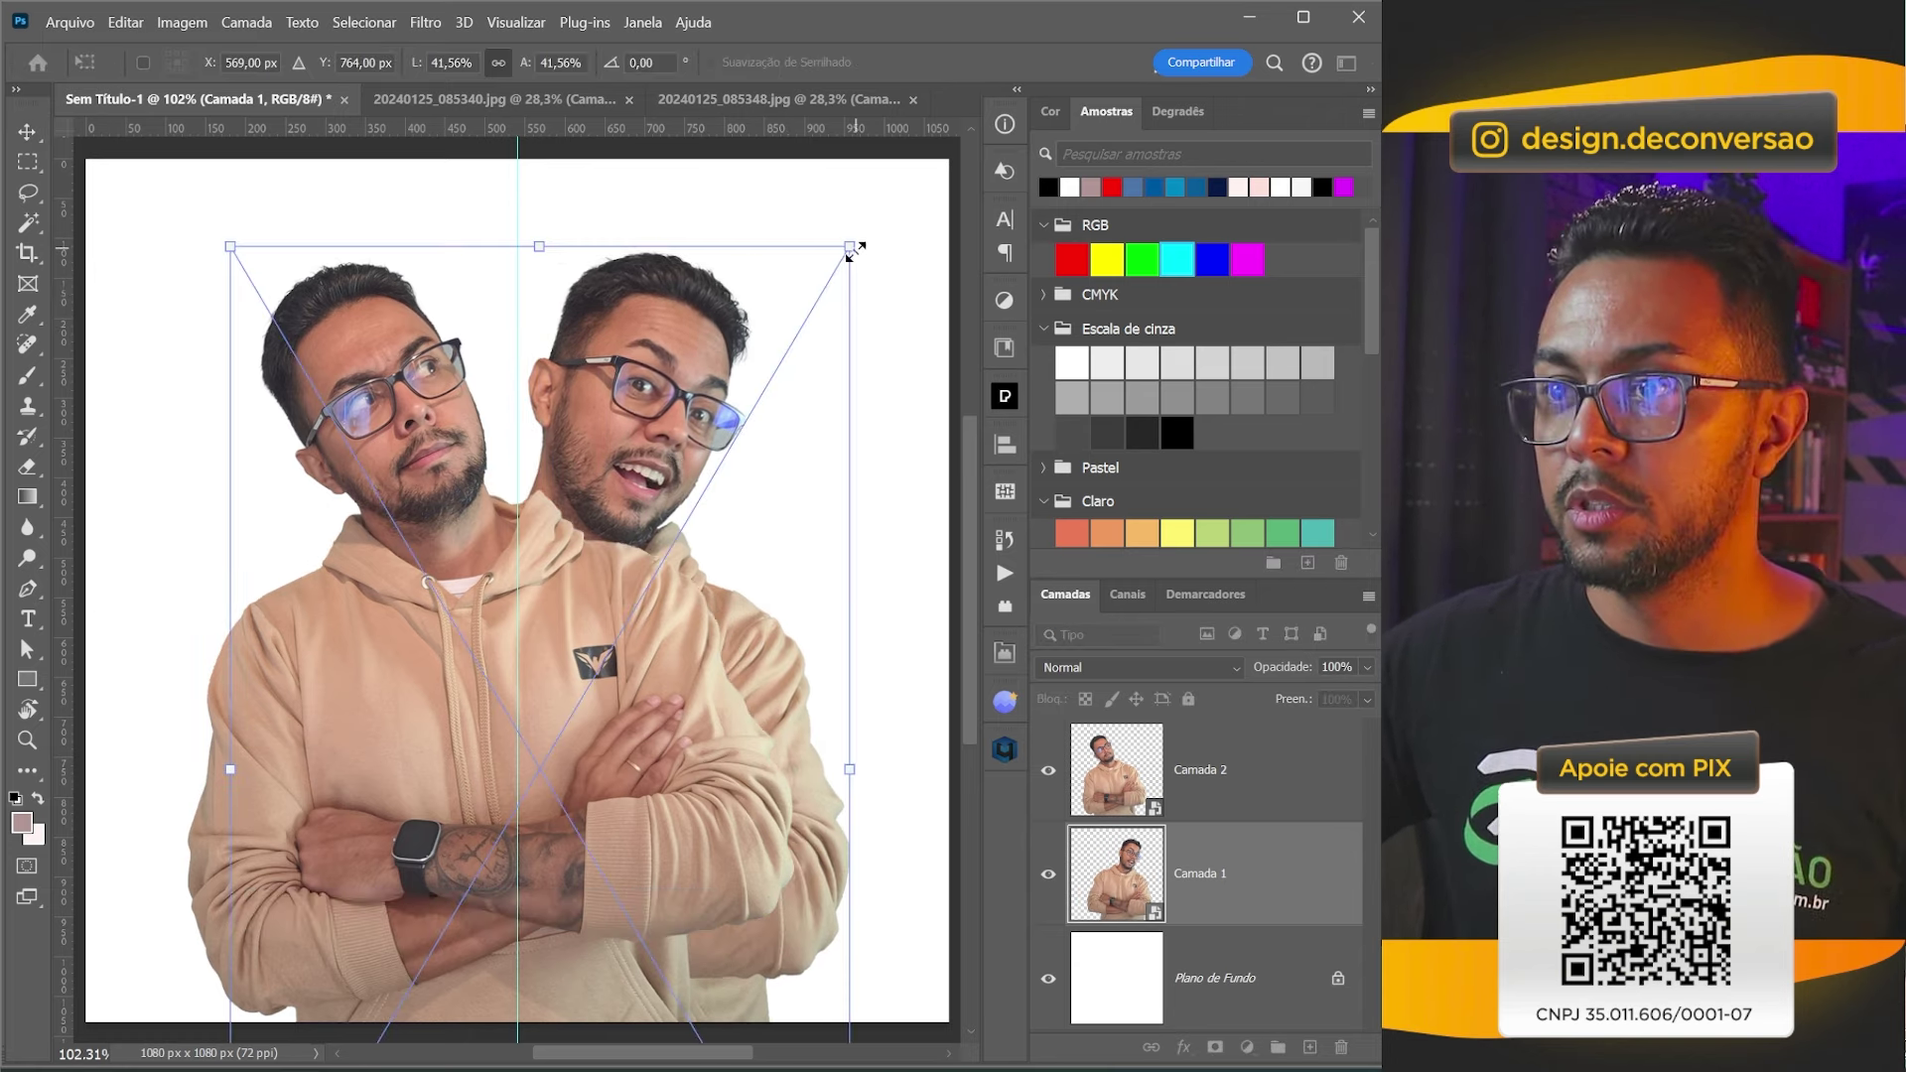
left_click_drag(849, 248, 847, 279)
left_click_drag(663, 388, 663, 359)
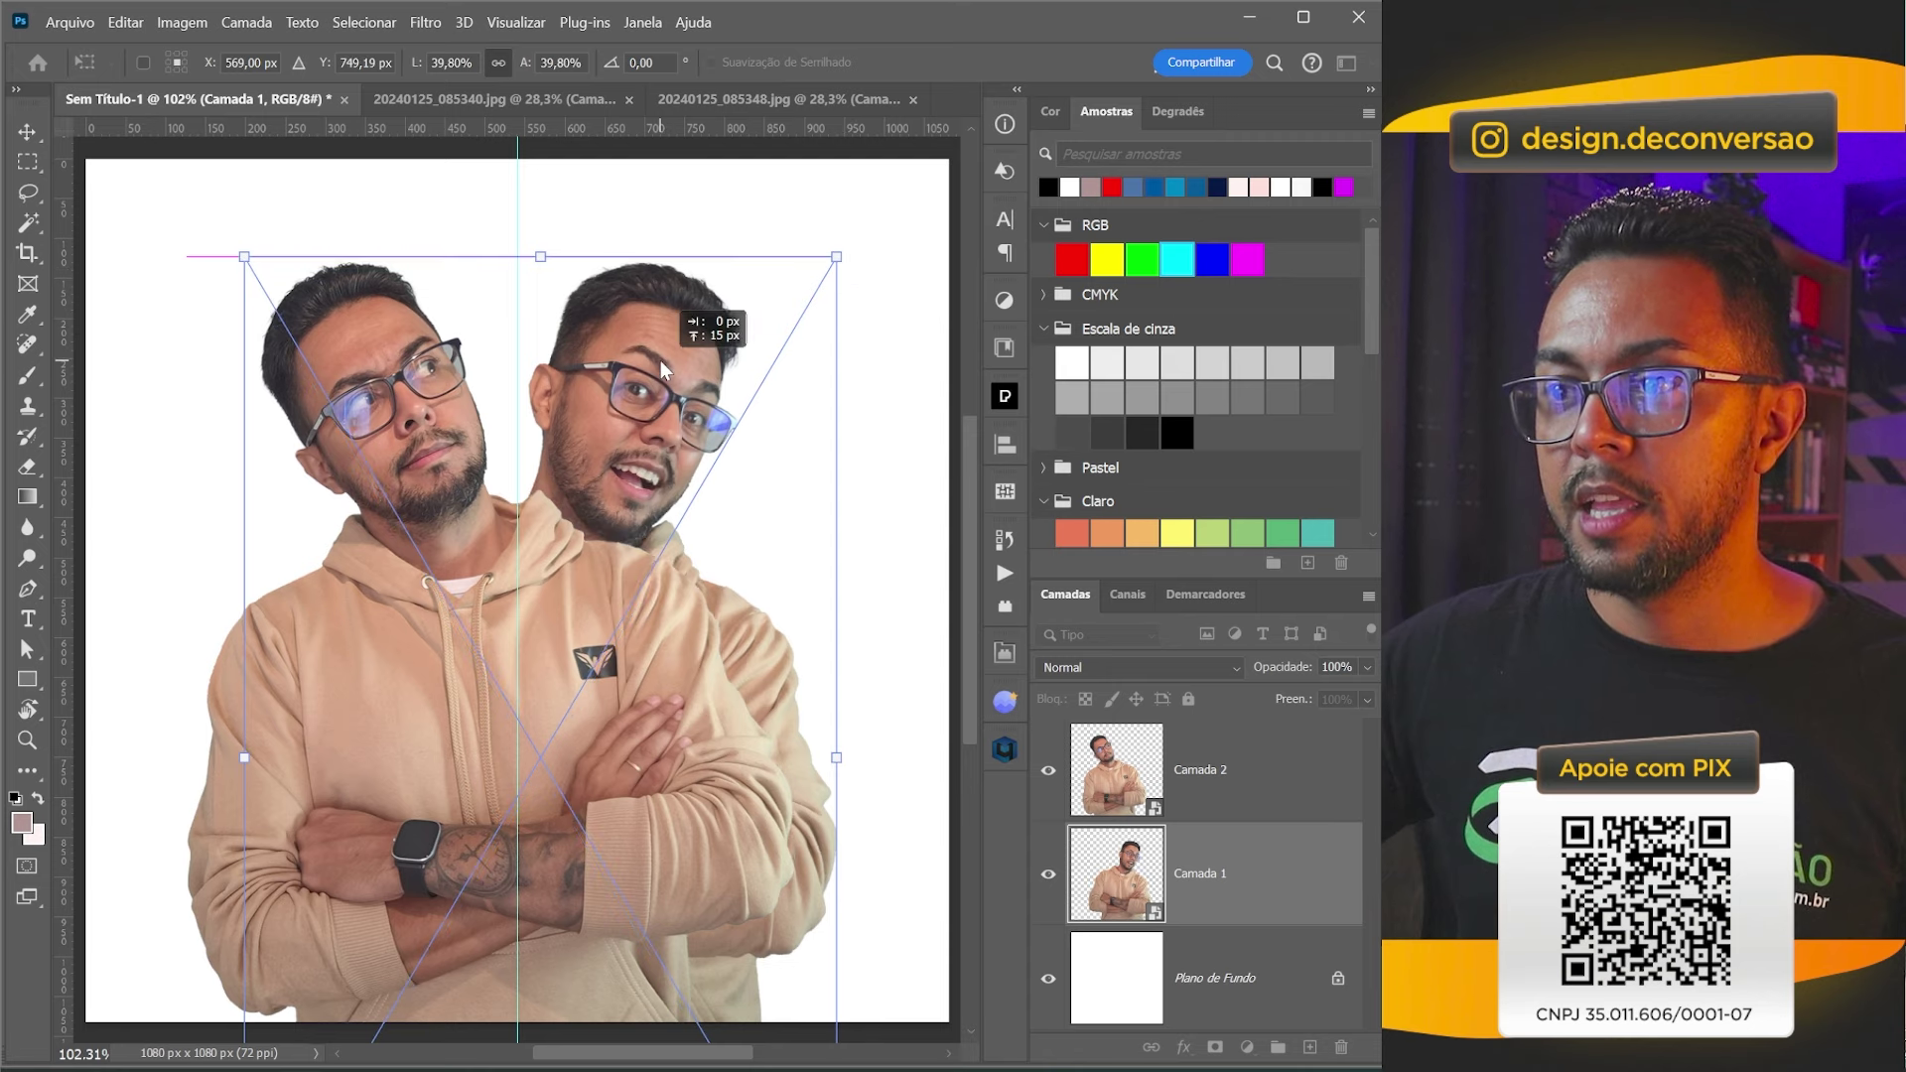
key("Return")
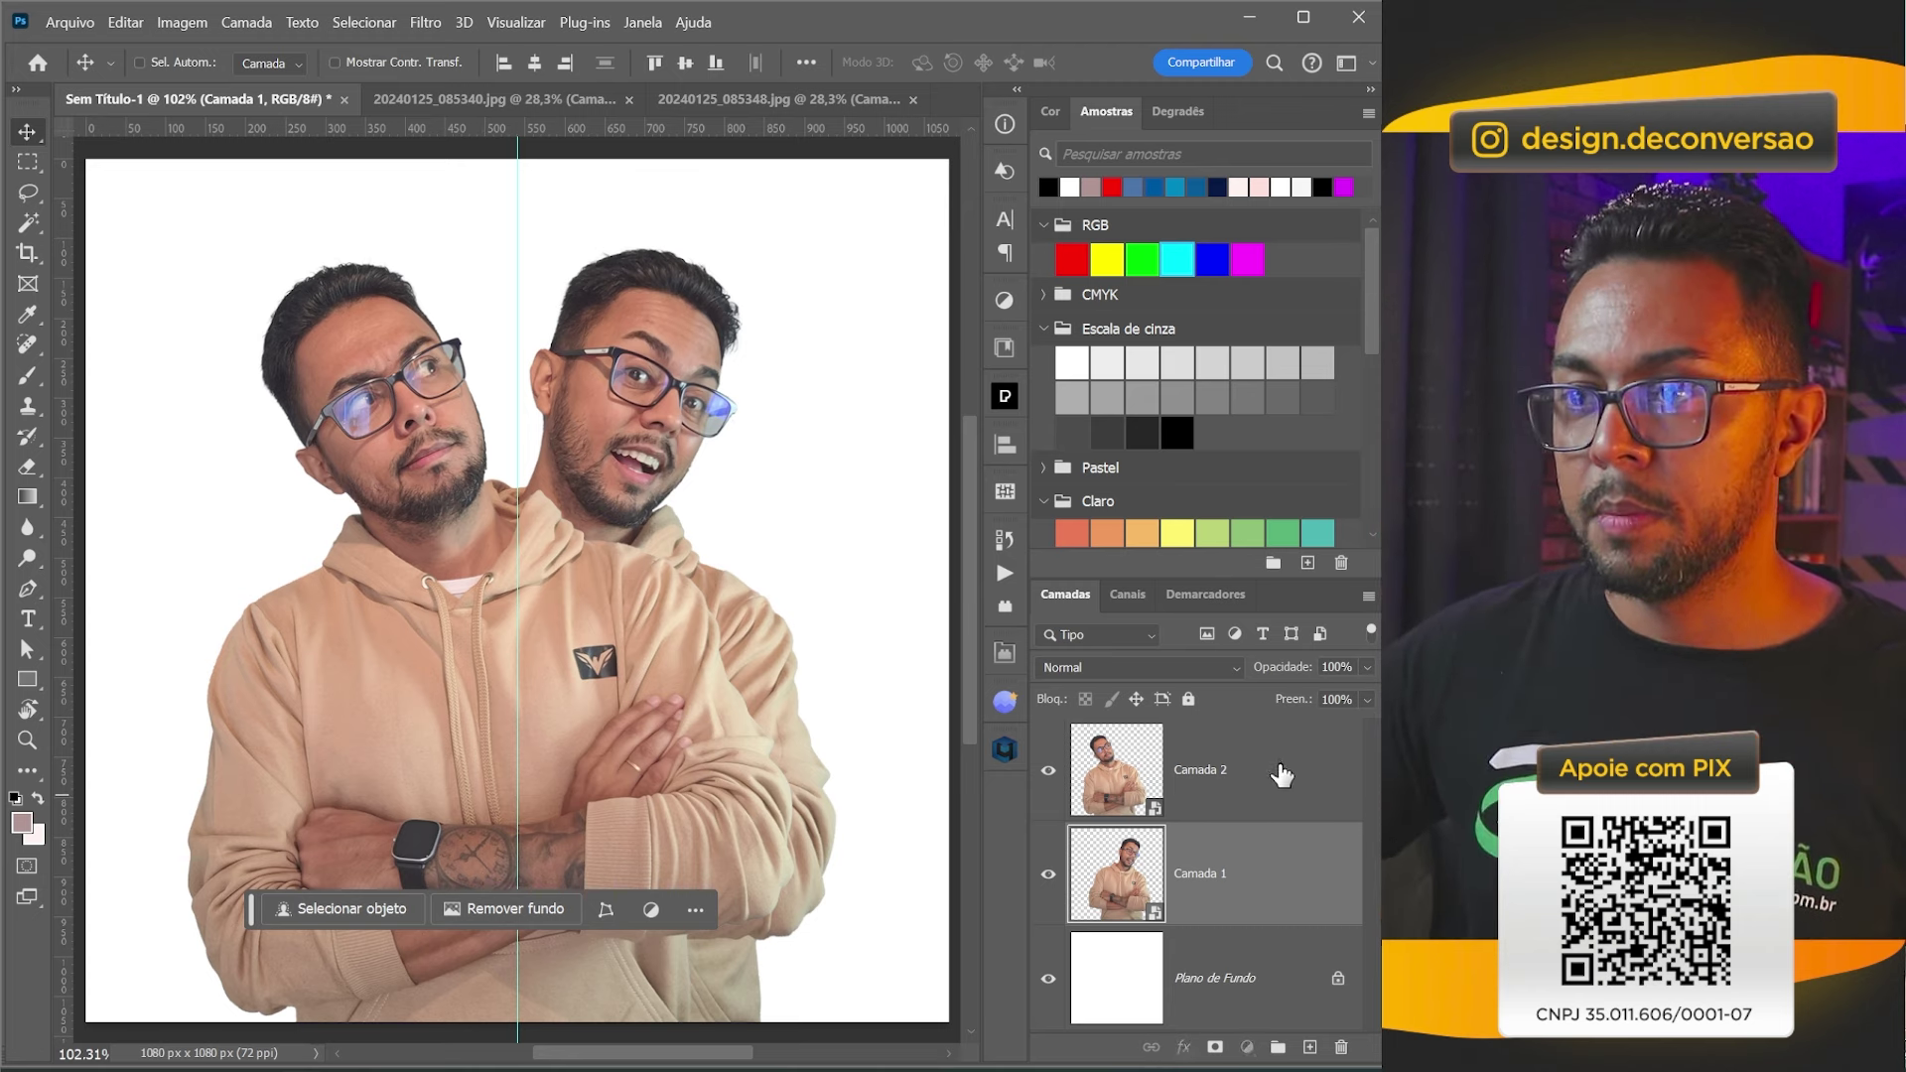
Nudge Camada 2 slightly right and add a horizontal guide at neck height.
left_click(377, 625, "ctrl")
left_click_drag(617, 699, 608, 663)
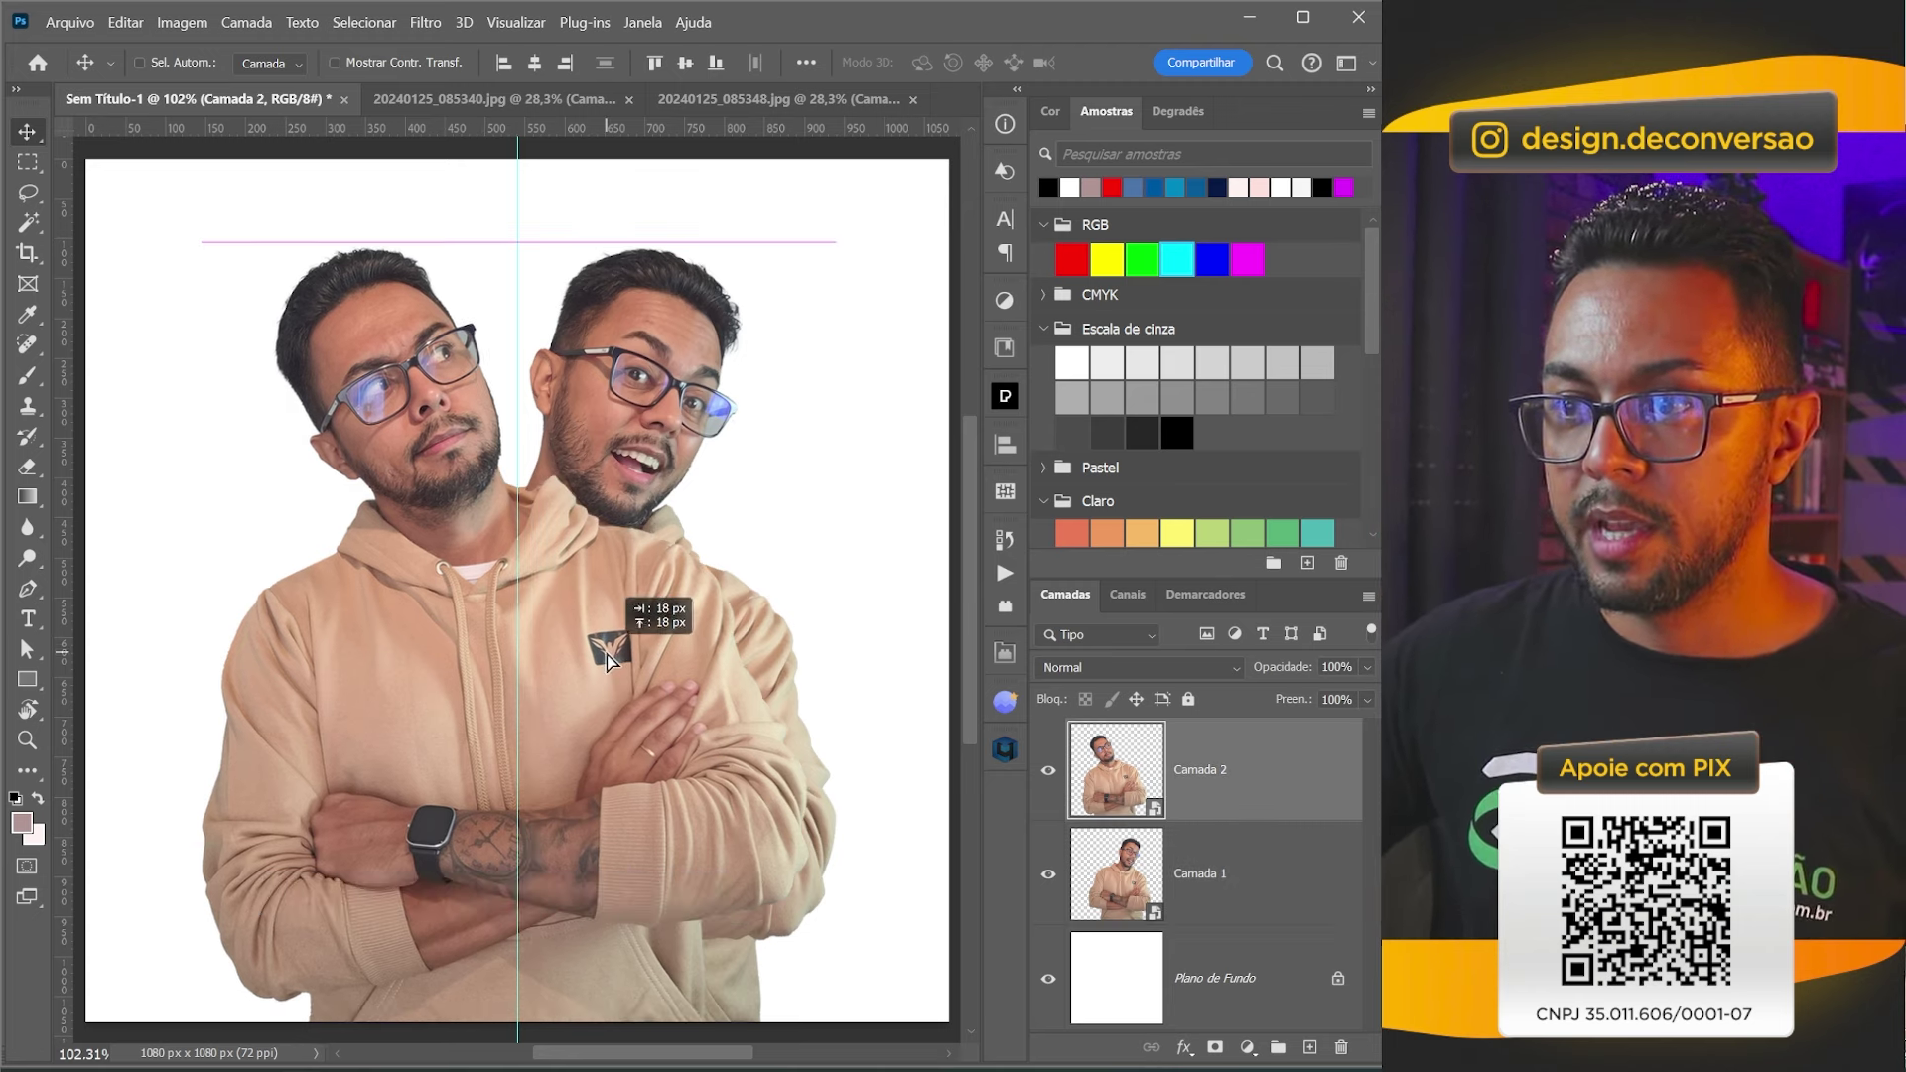
left_click_drag(607, 663, 608, 663)
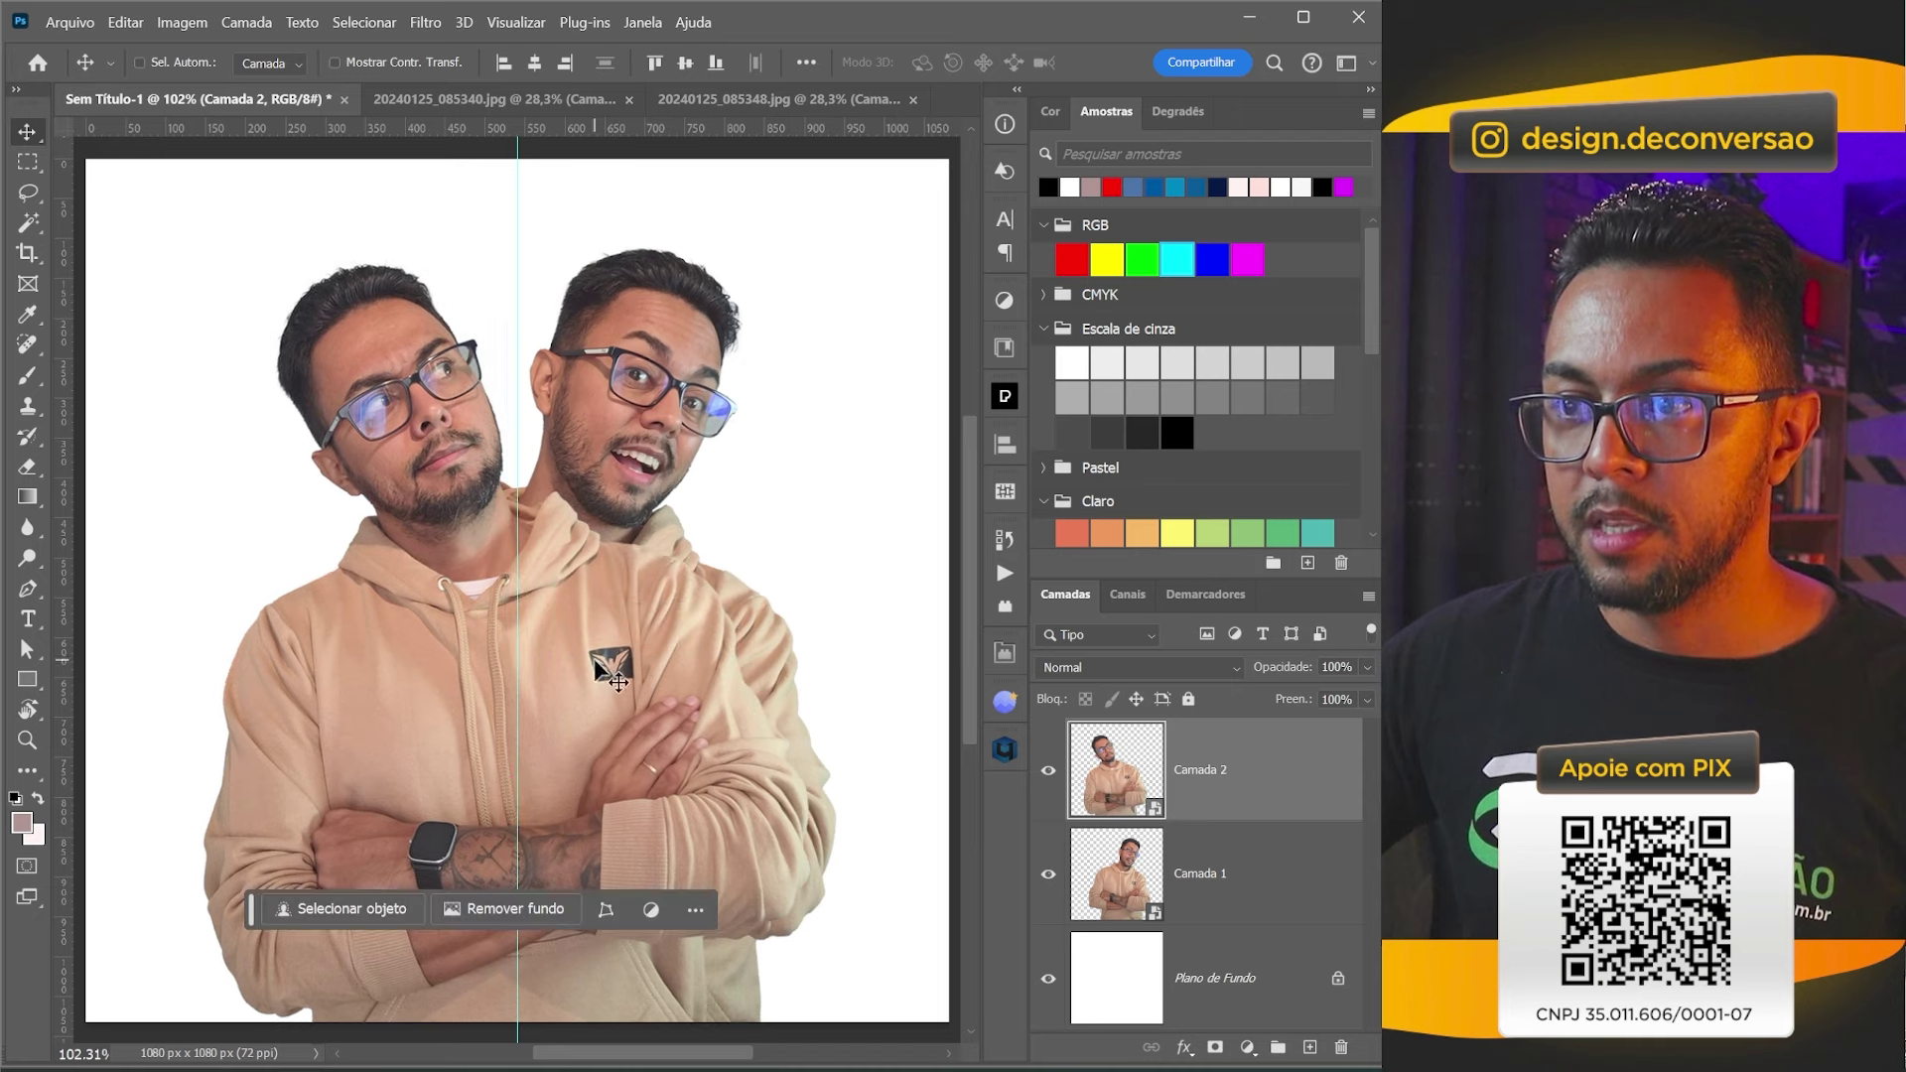
key("z")
mouse_move(532, 536)
left_mouse_down()
mouse_move(615, 617)
mouse_move(598, 657)
left_mouse_up()
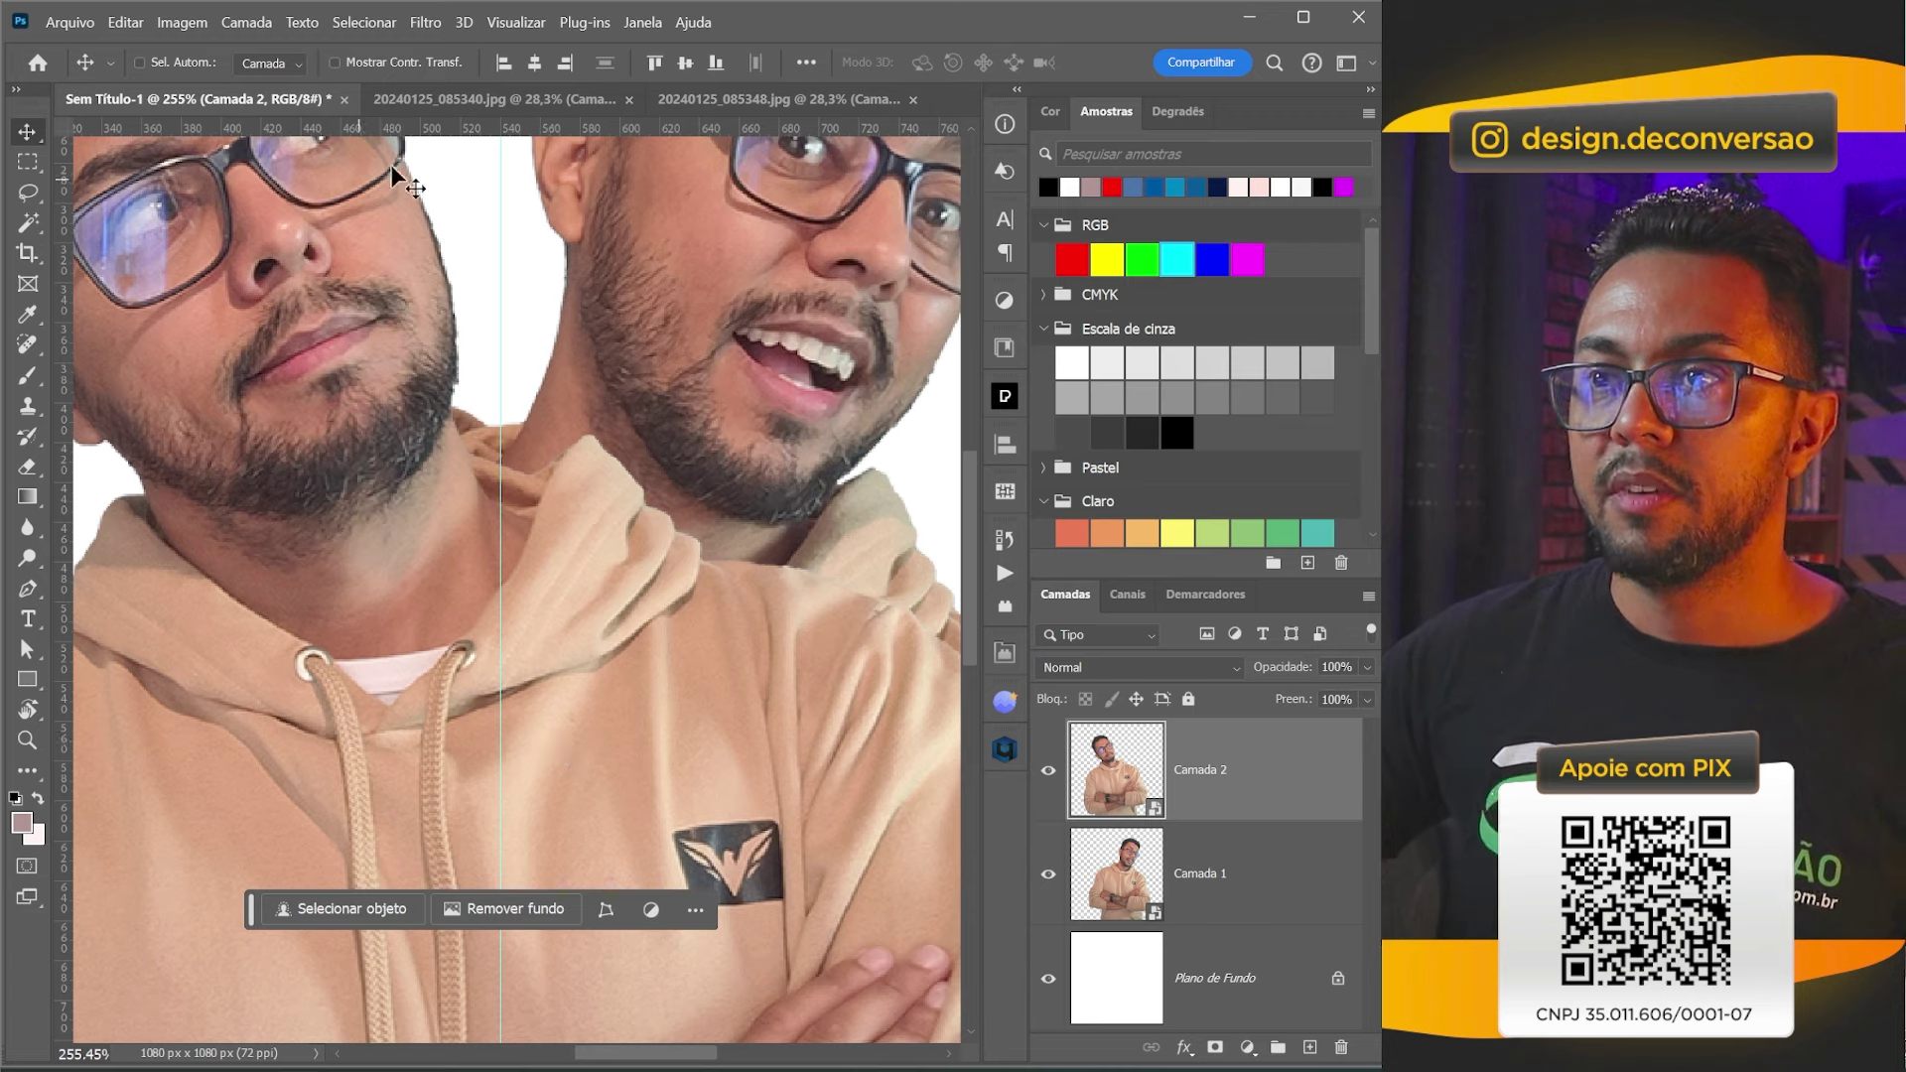
left_click_drag(367, 127, 365, 513)
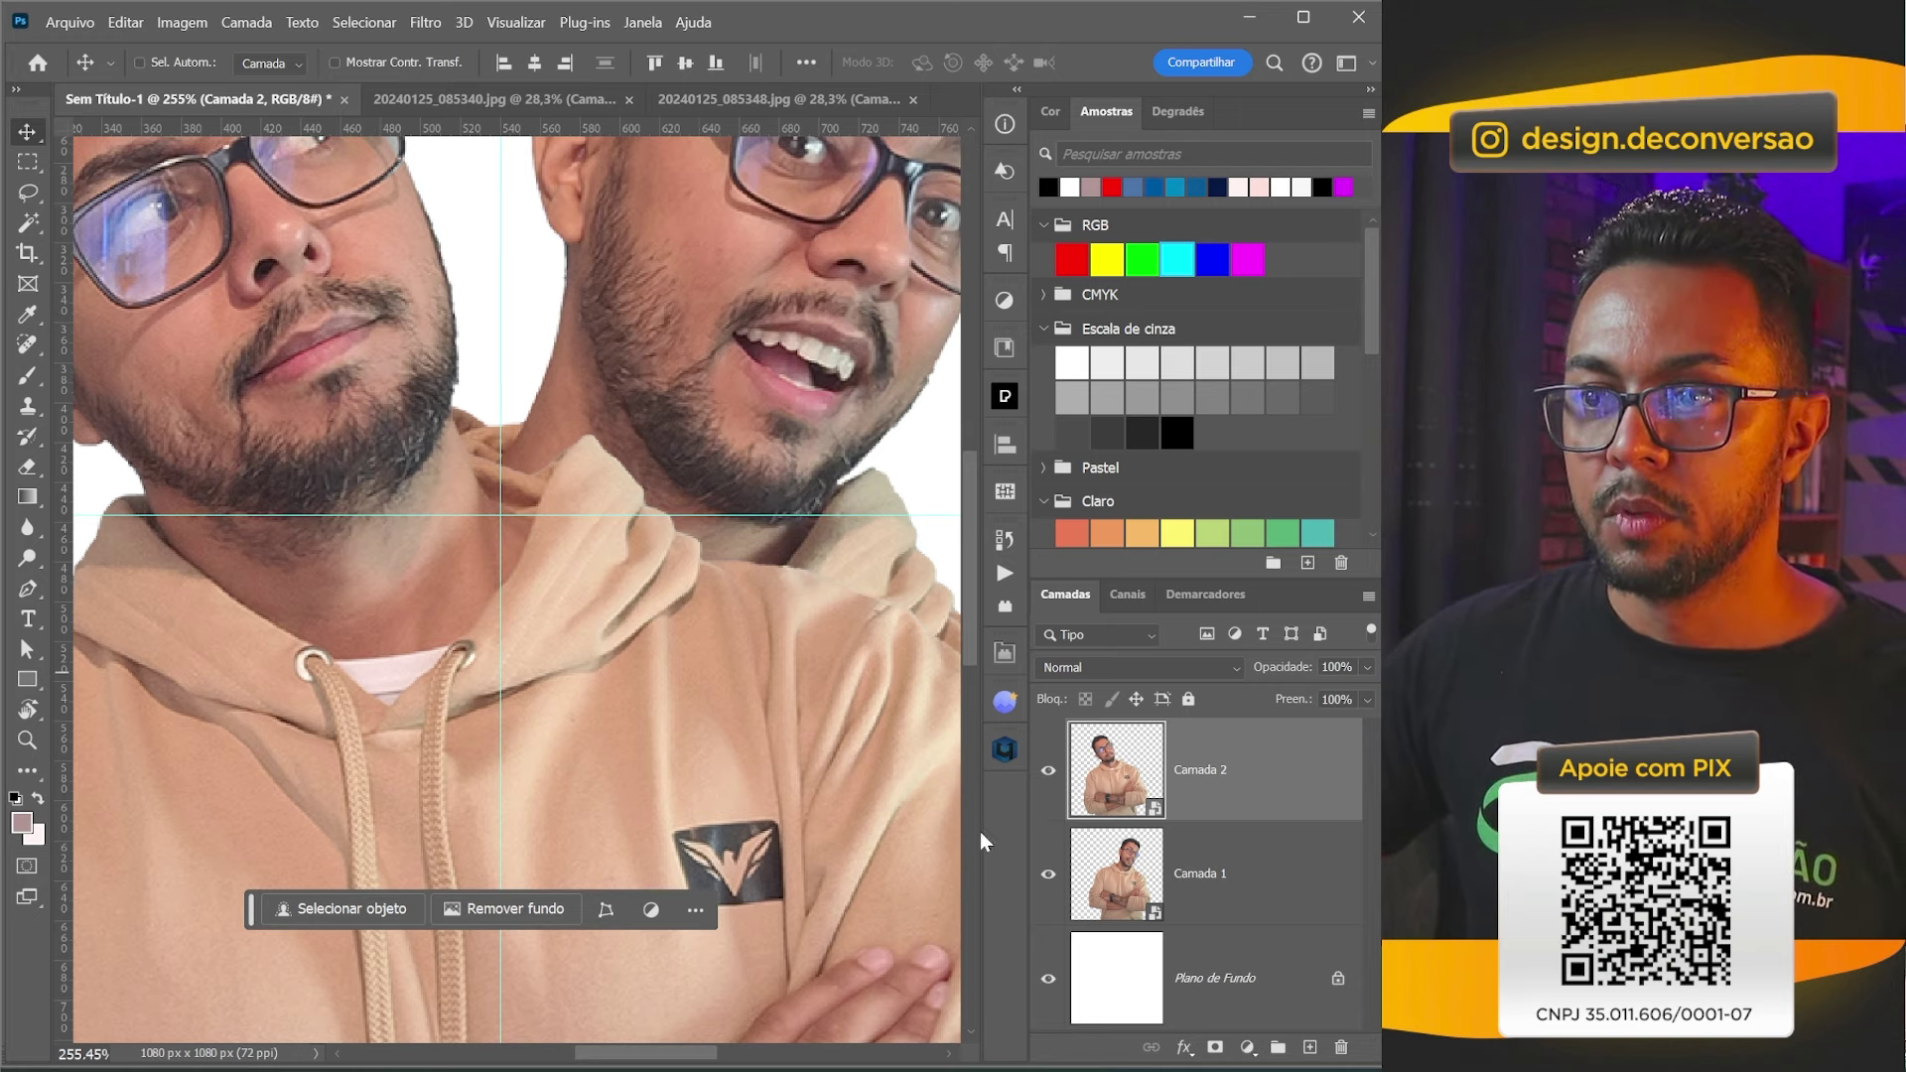
With Camada 2 hidden, nudge Camada 1 up and left to align the torsos.
left_click(1049, 779)
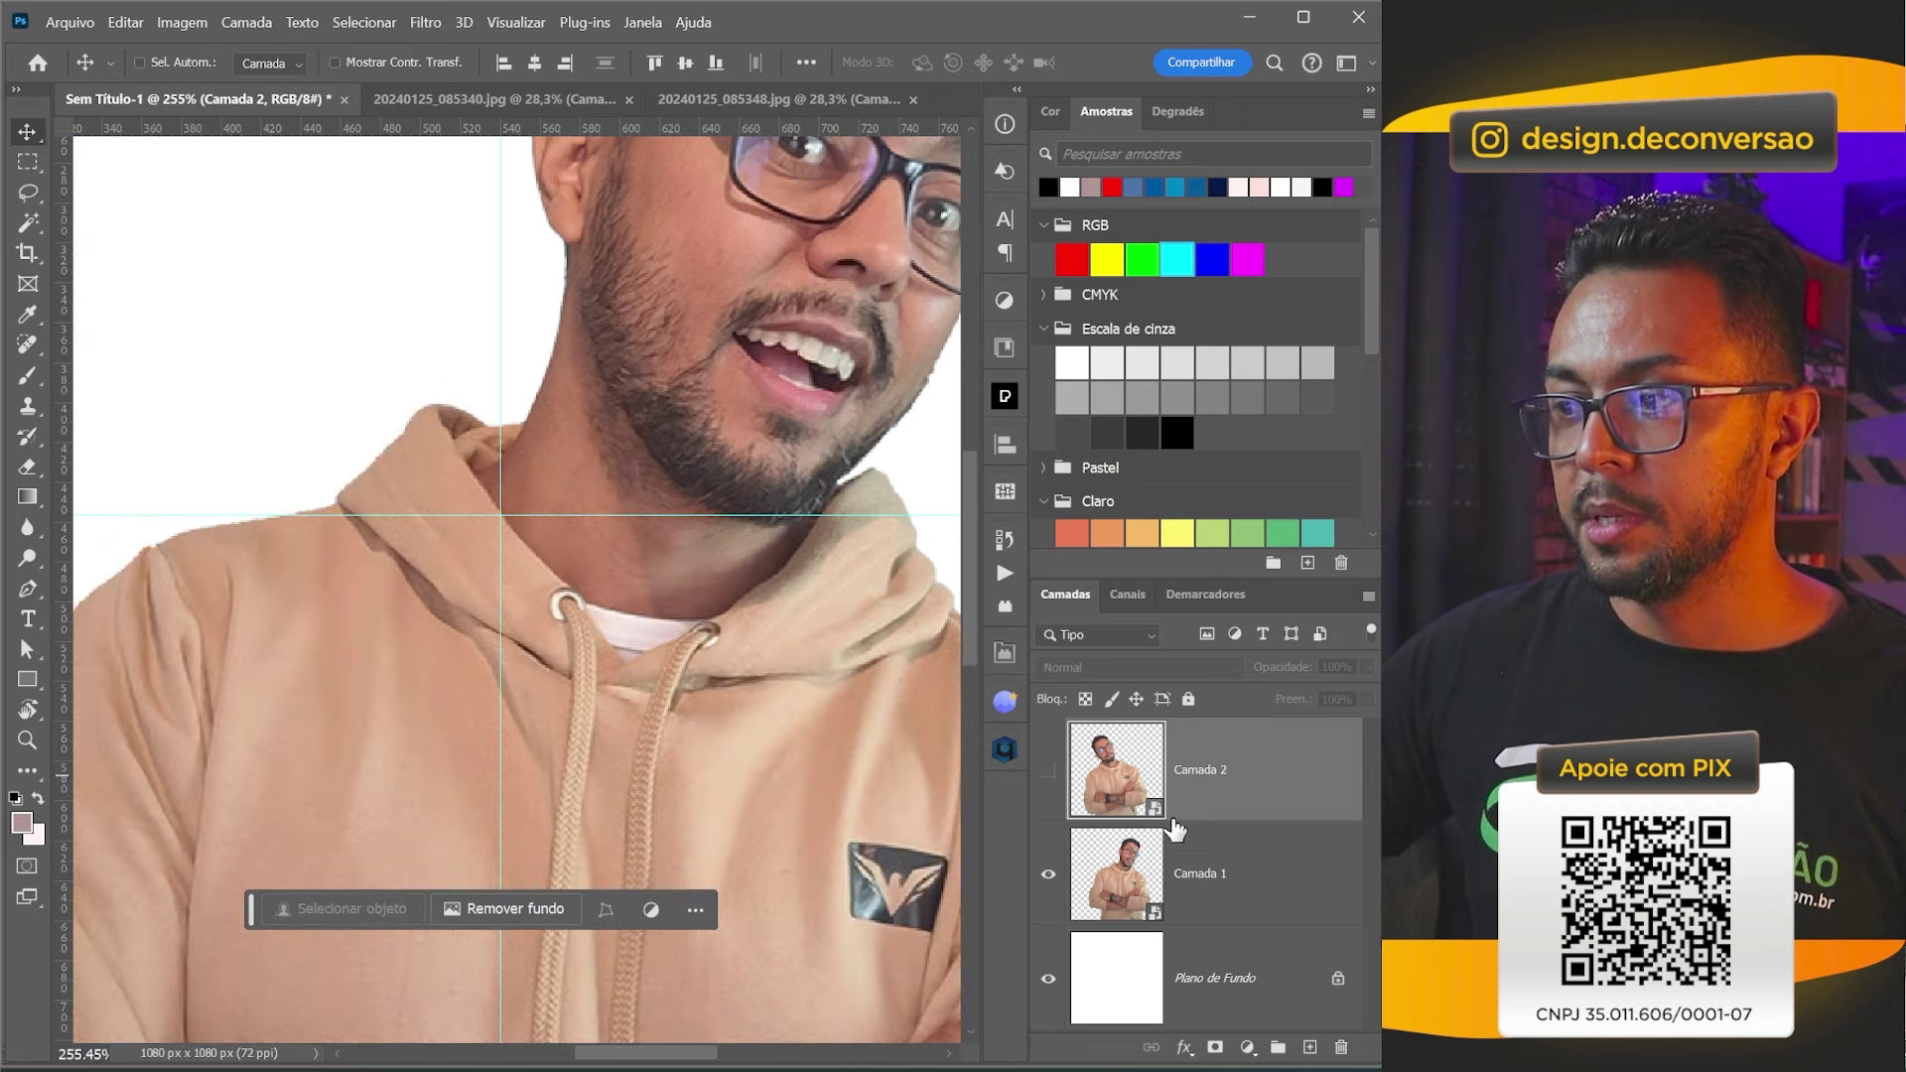
left_click(1221, 899)
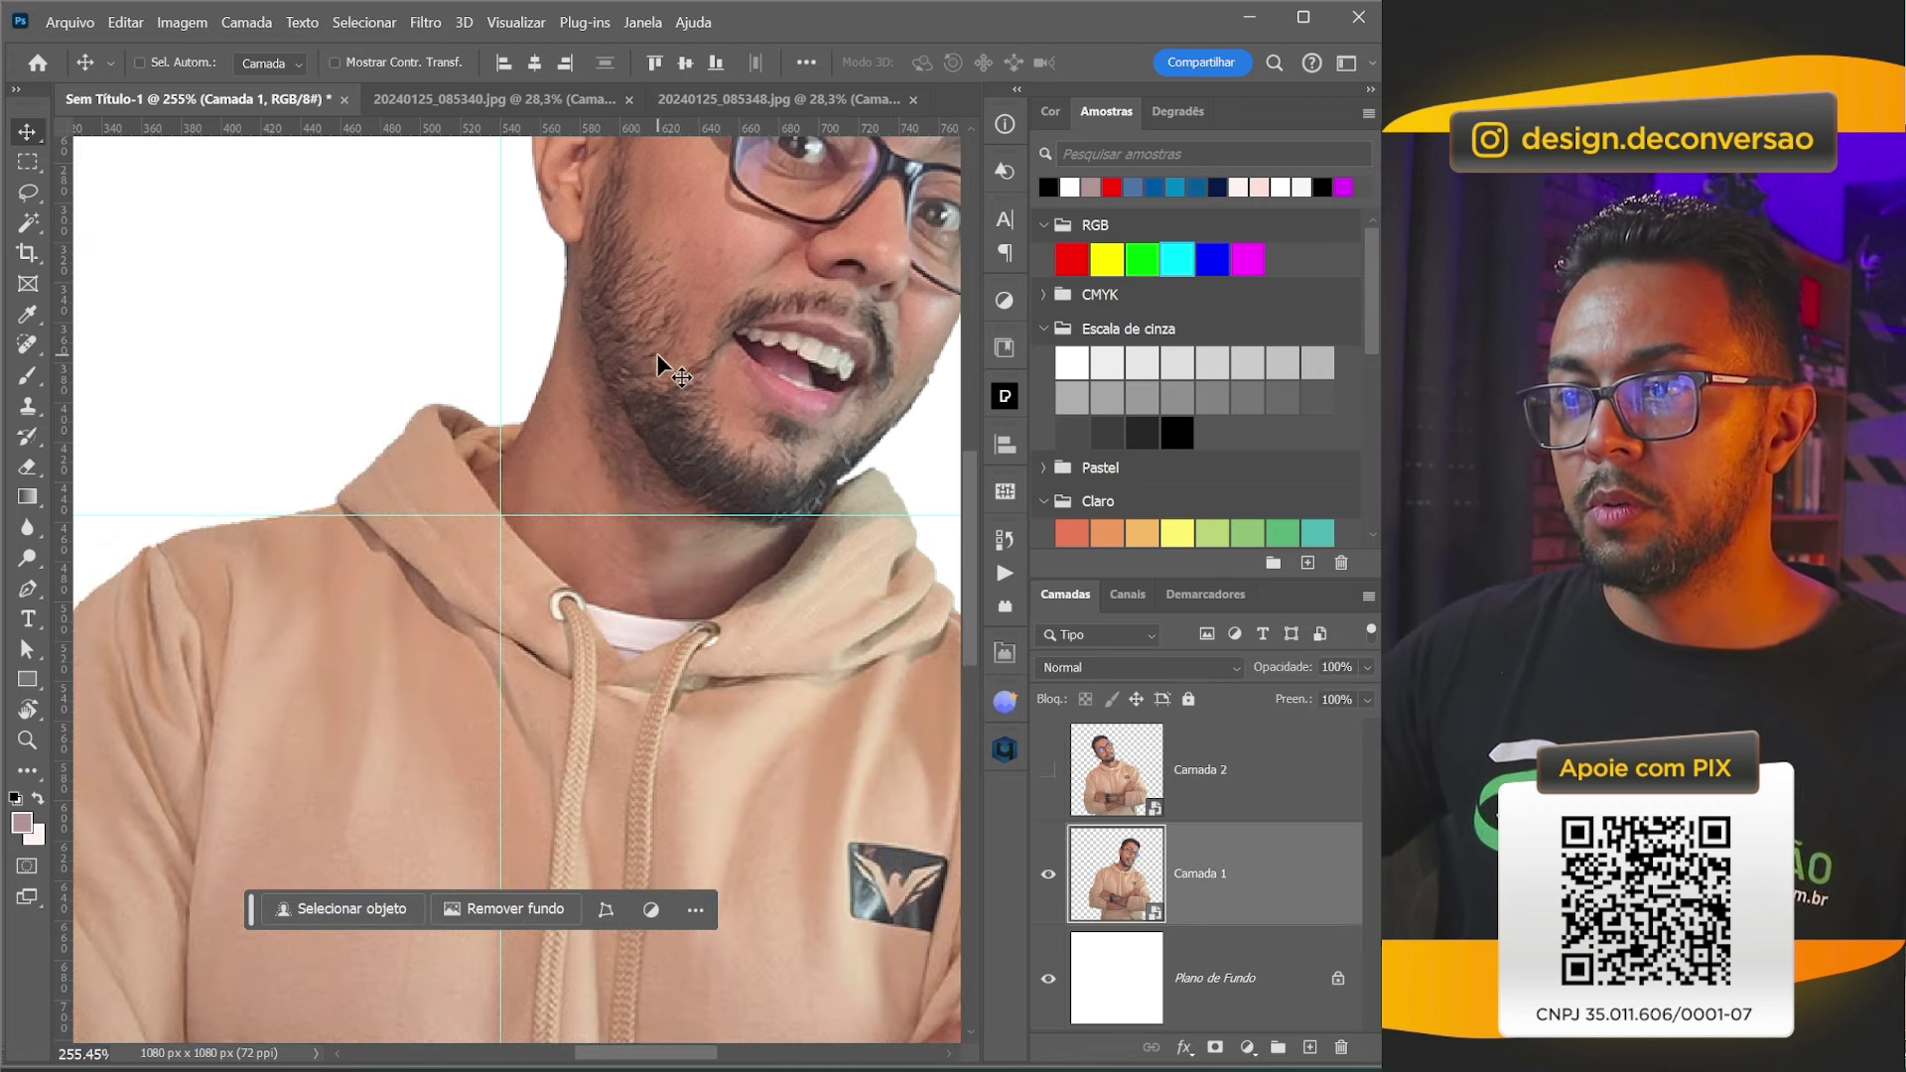
key("Up")
key("Up")
key("Up")
key("Left")
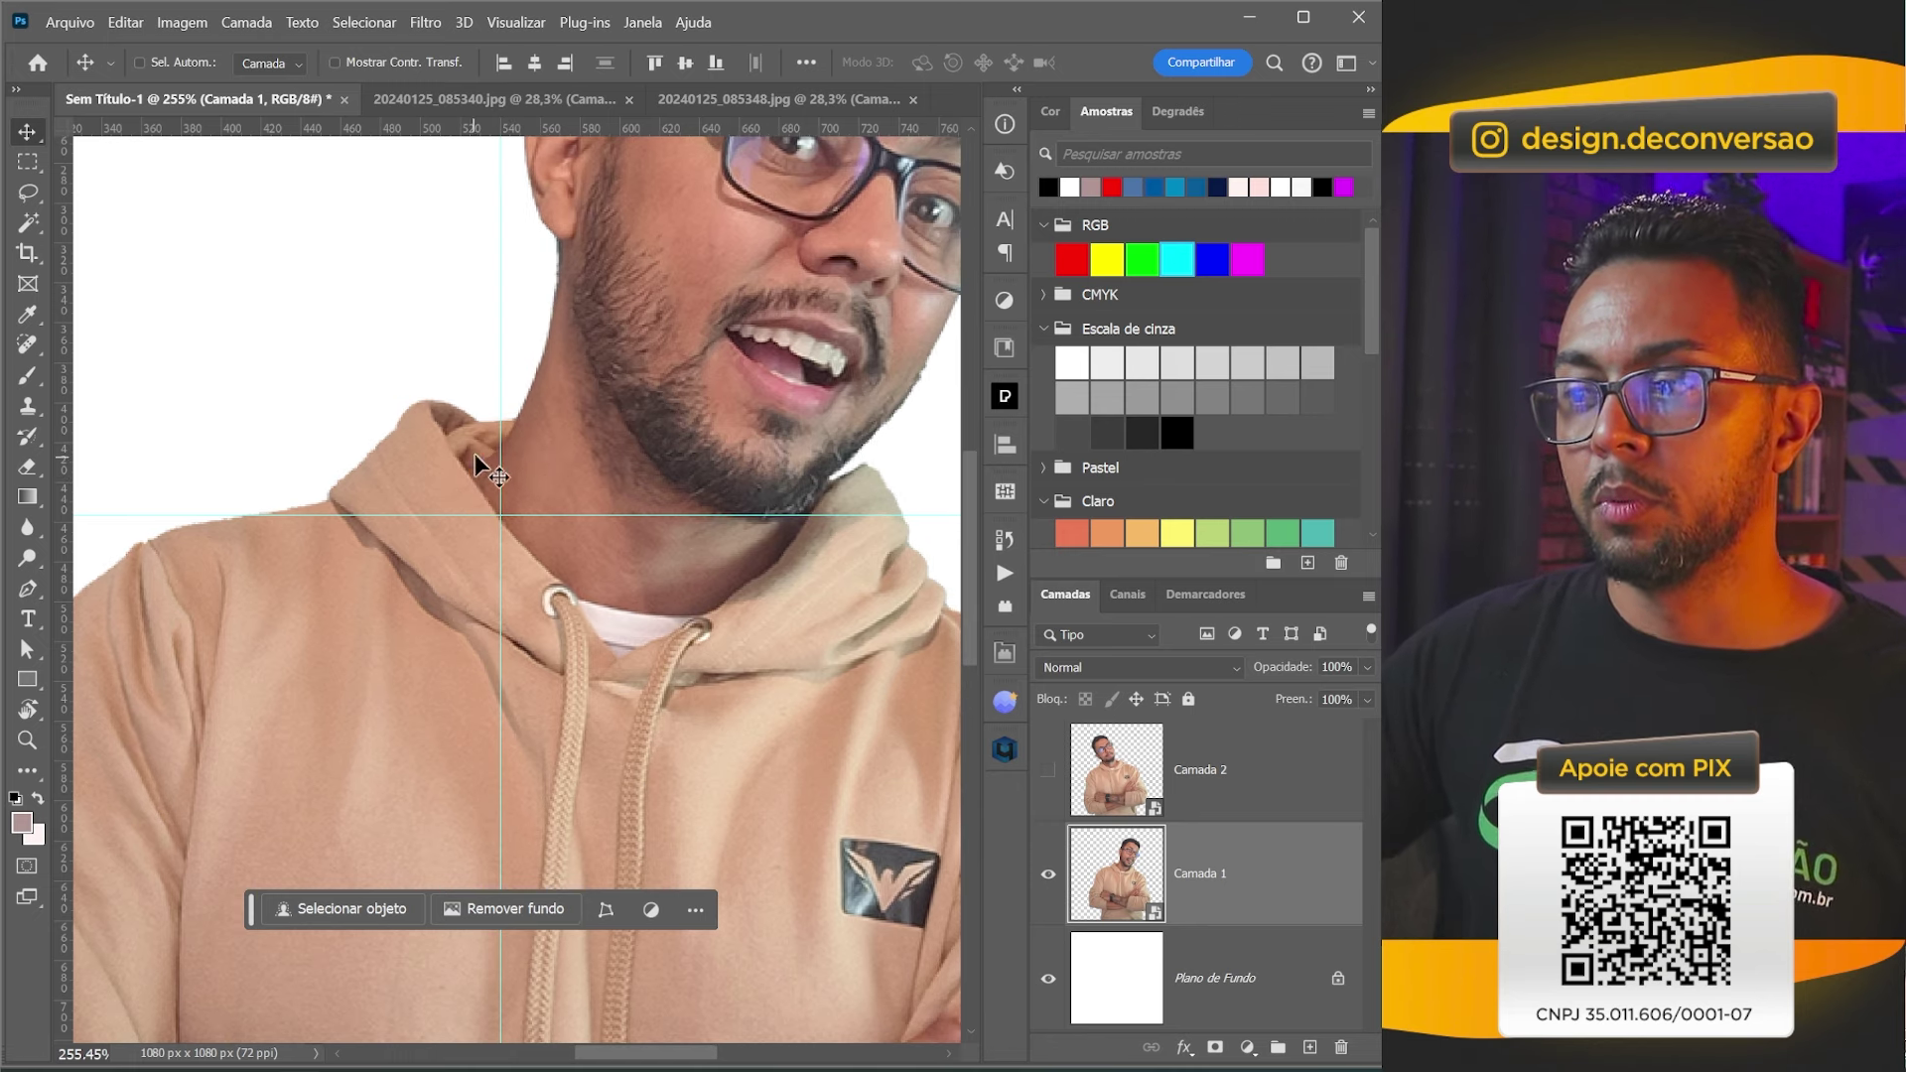
left_click(1048, 772)
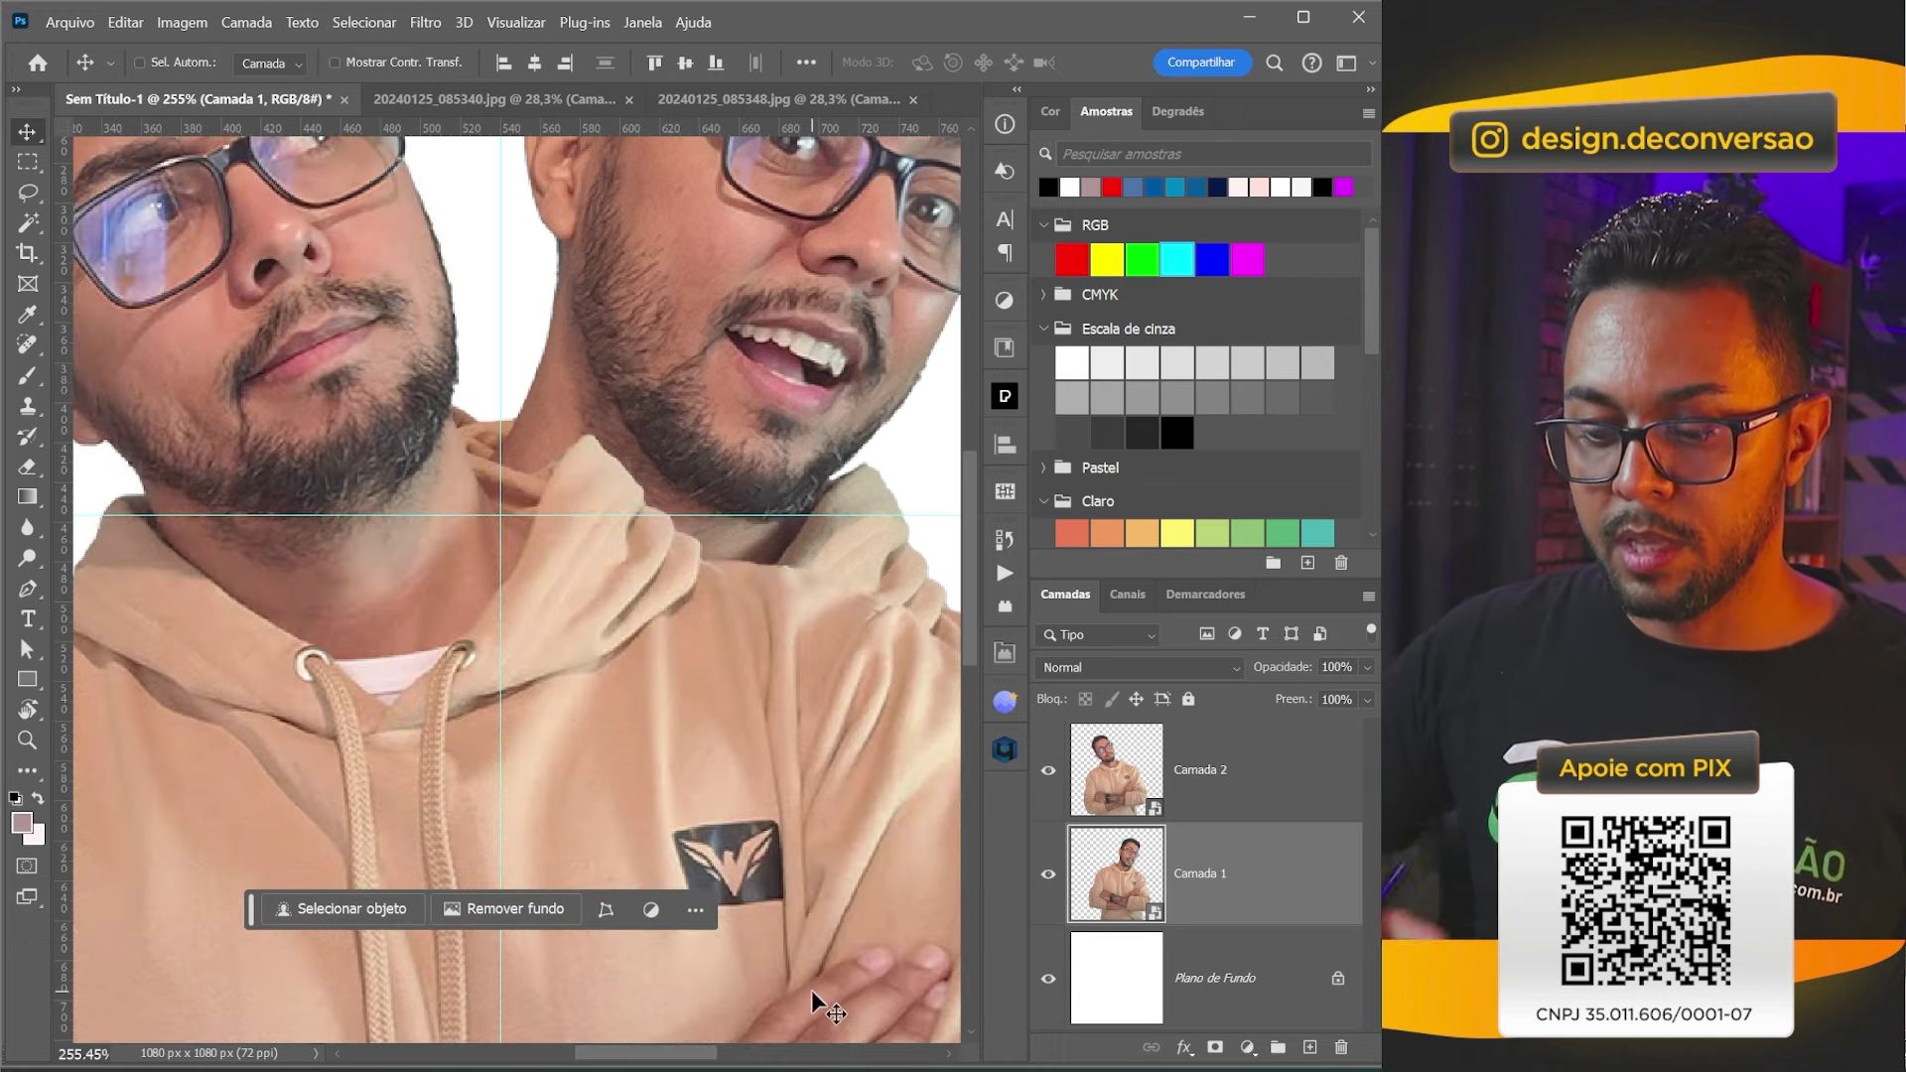
key("ctrl+0")
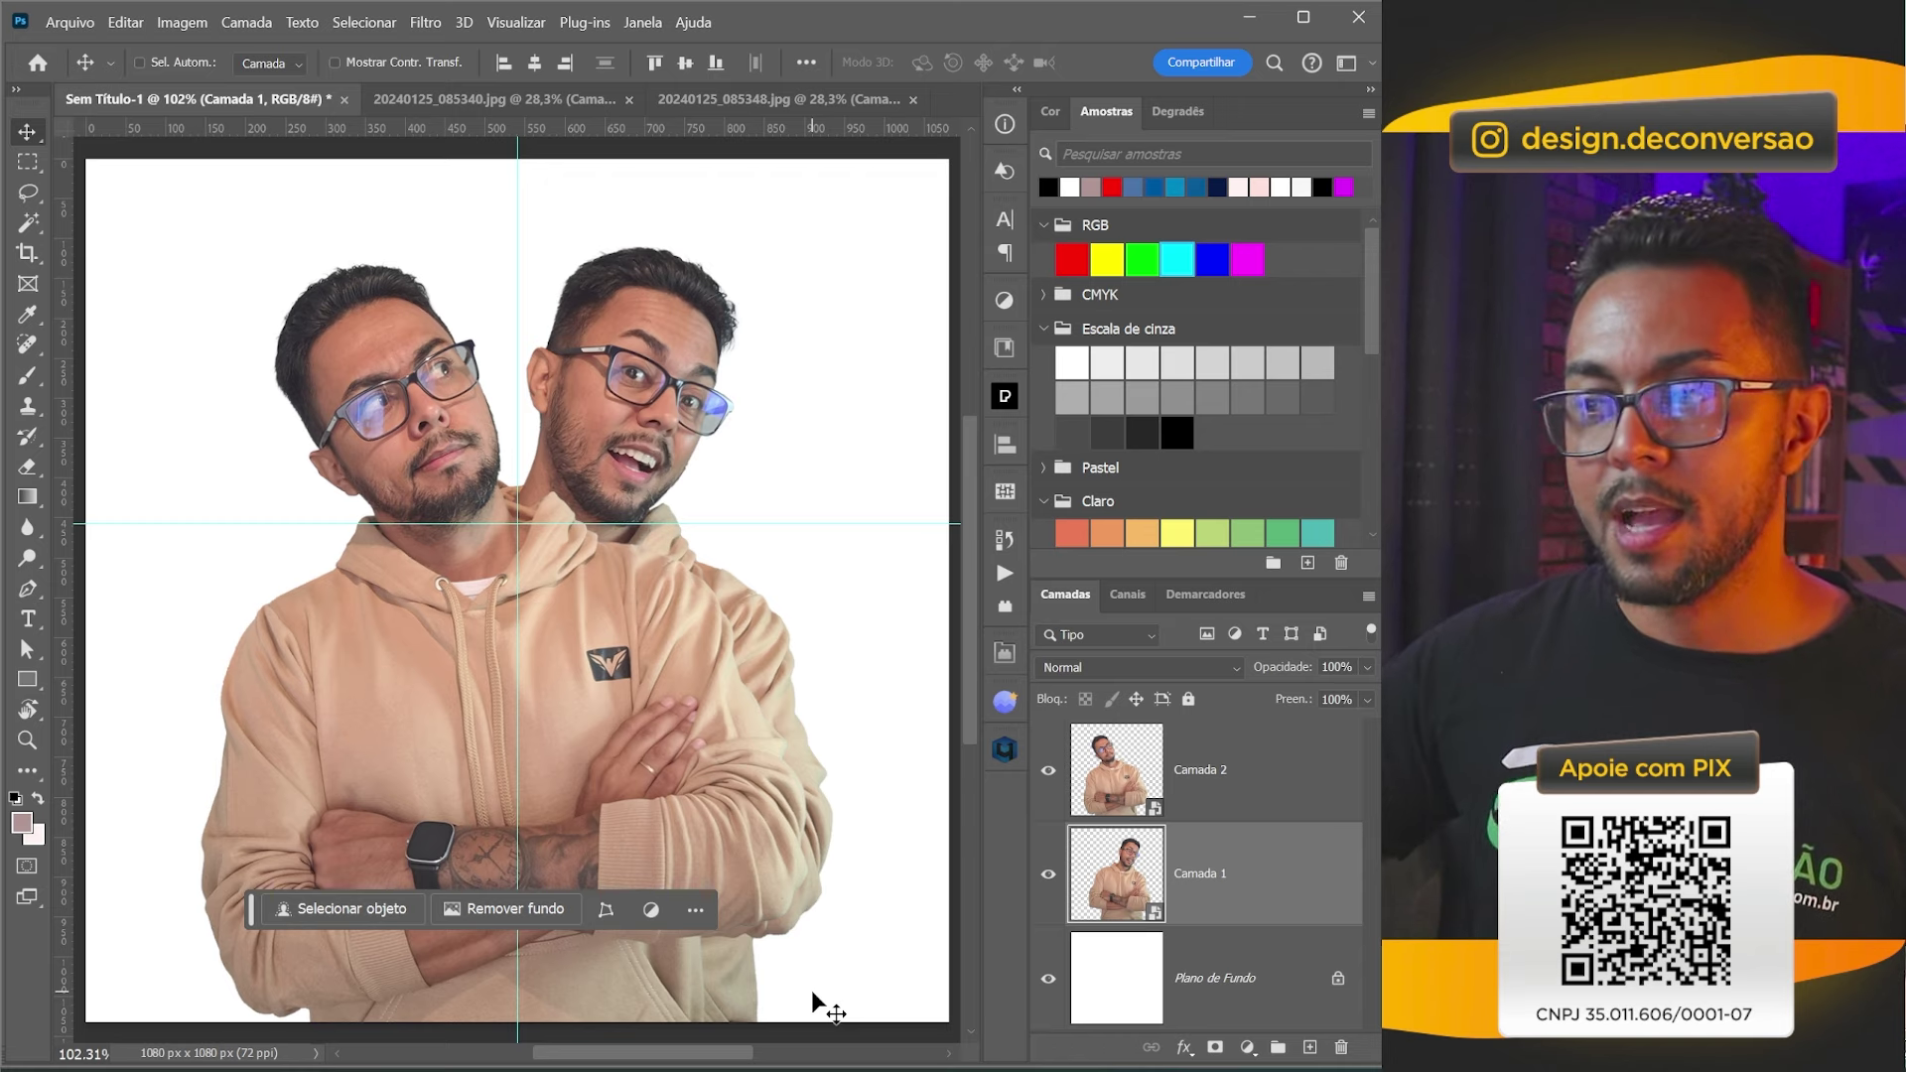
left_click(1248, 800)
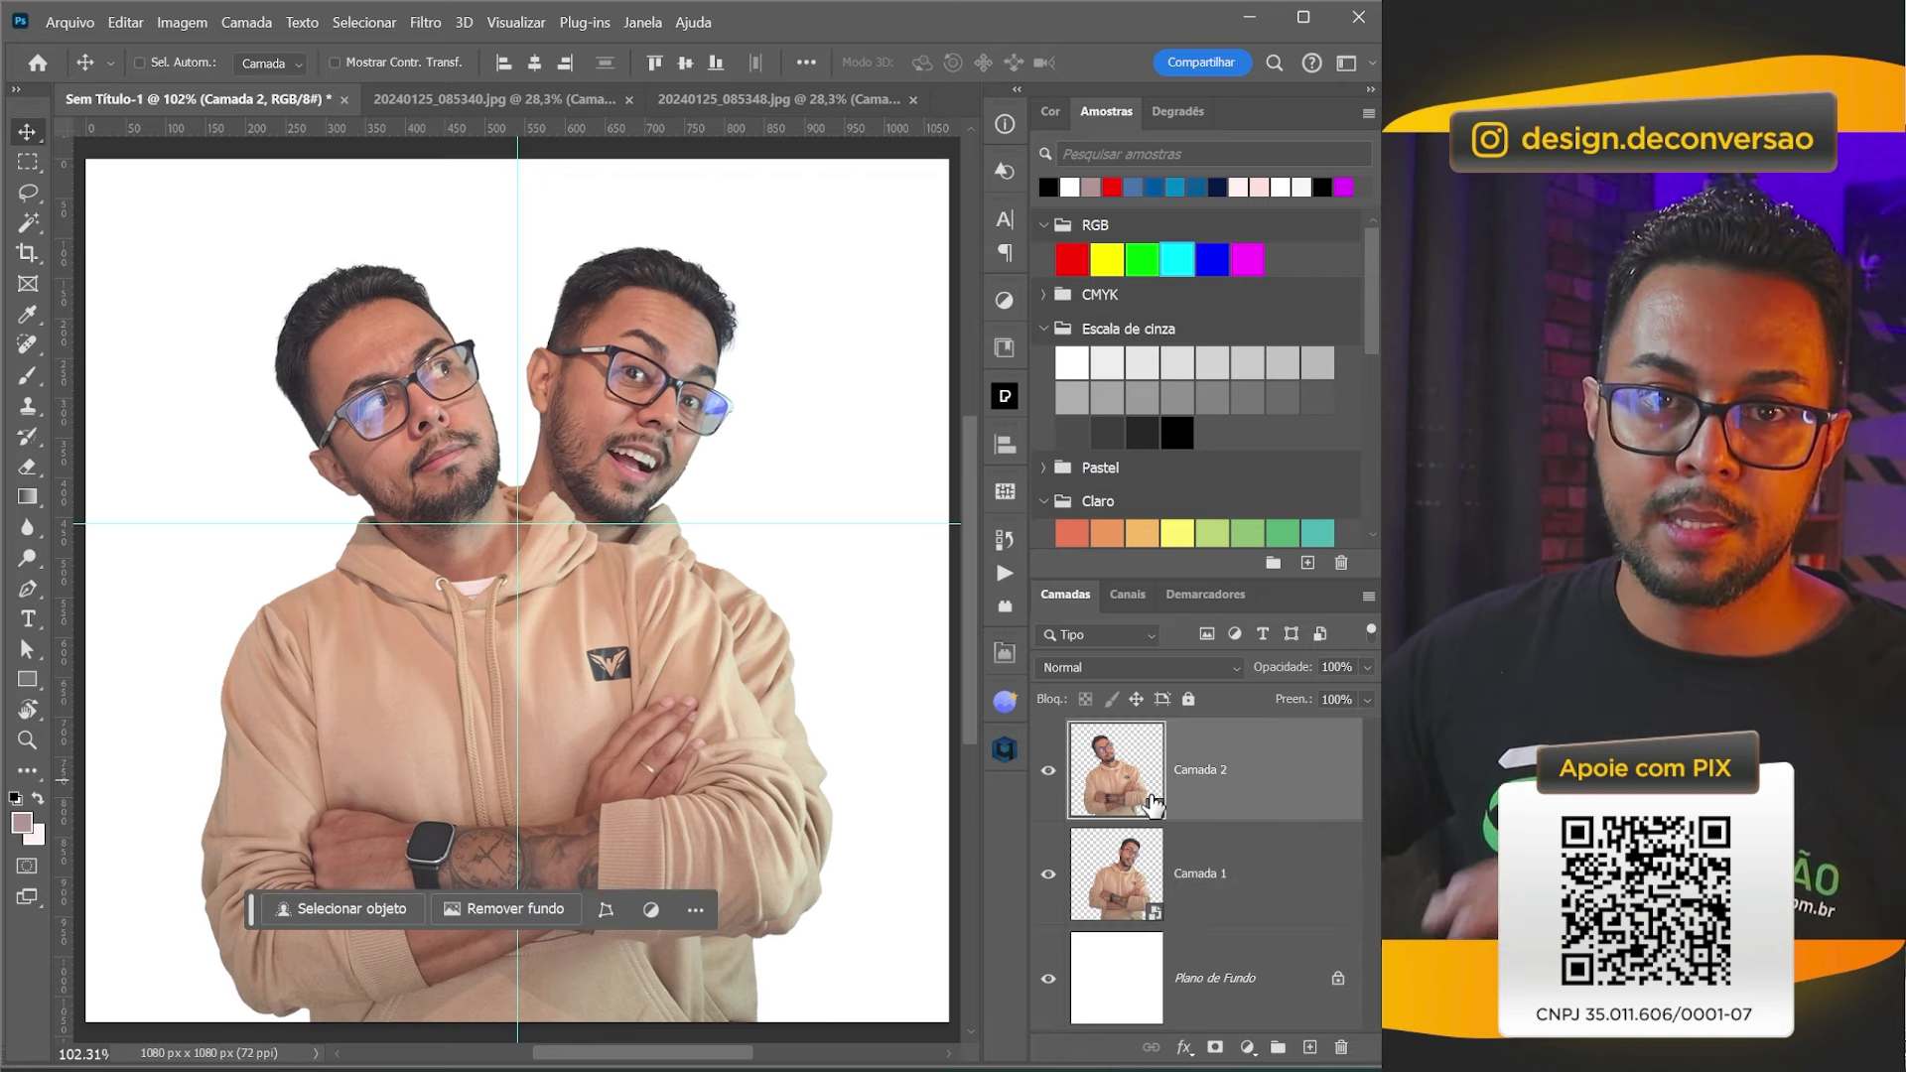
Add a layer mask to Camada 2 and fill its right half with black.
left_click(1213, 1054)
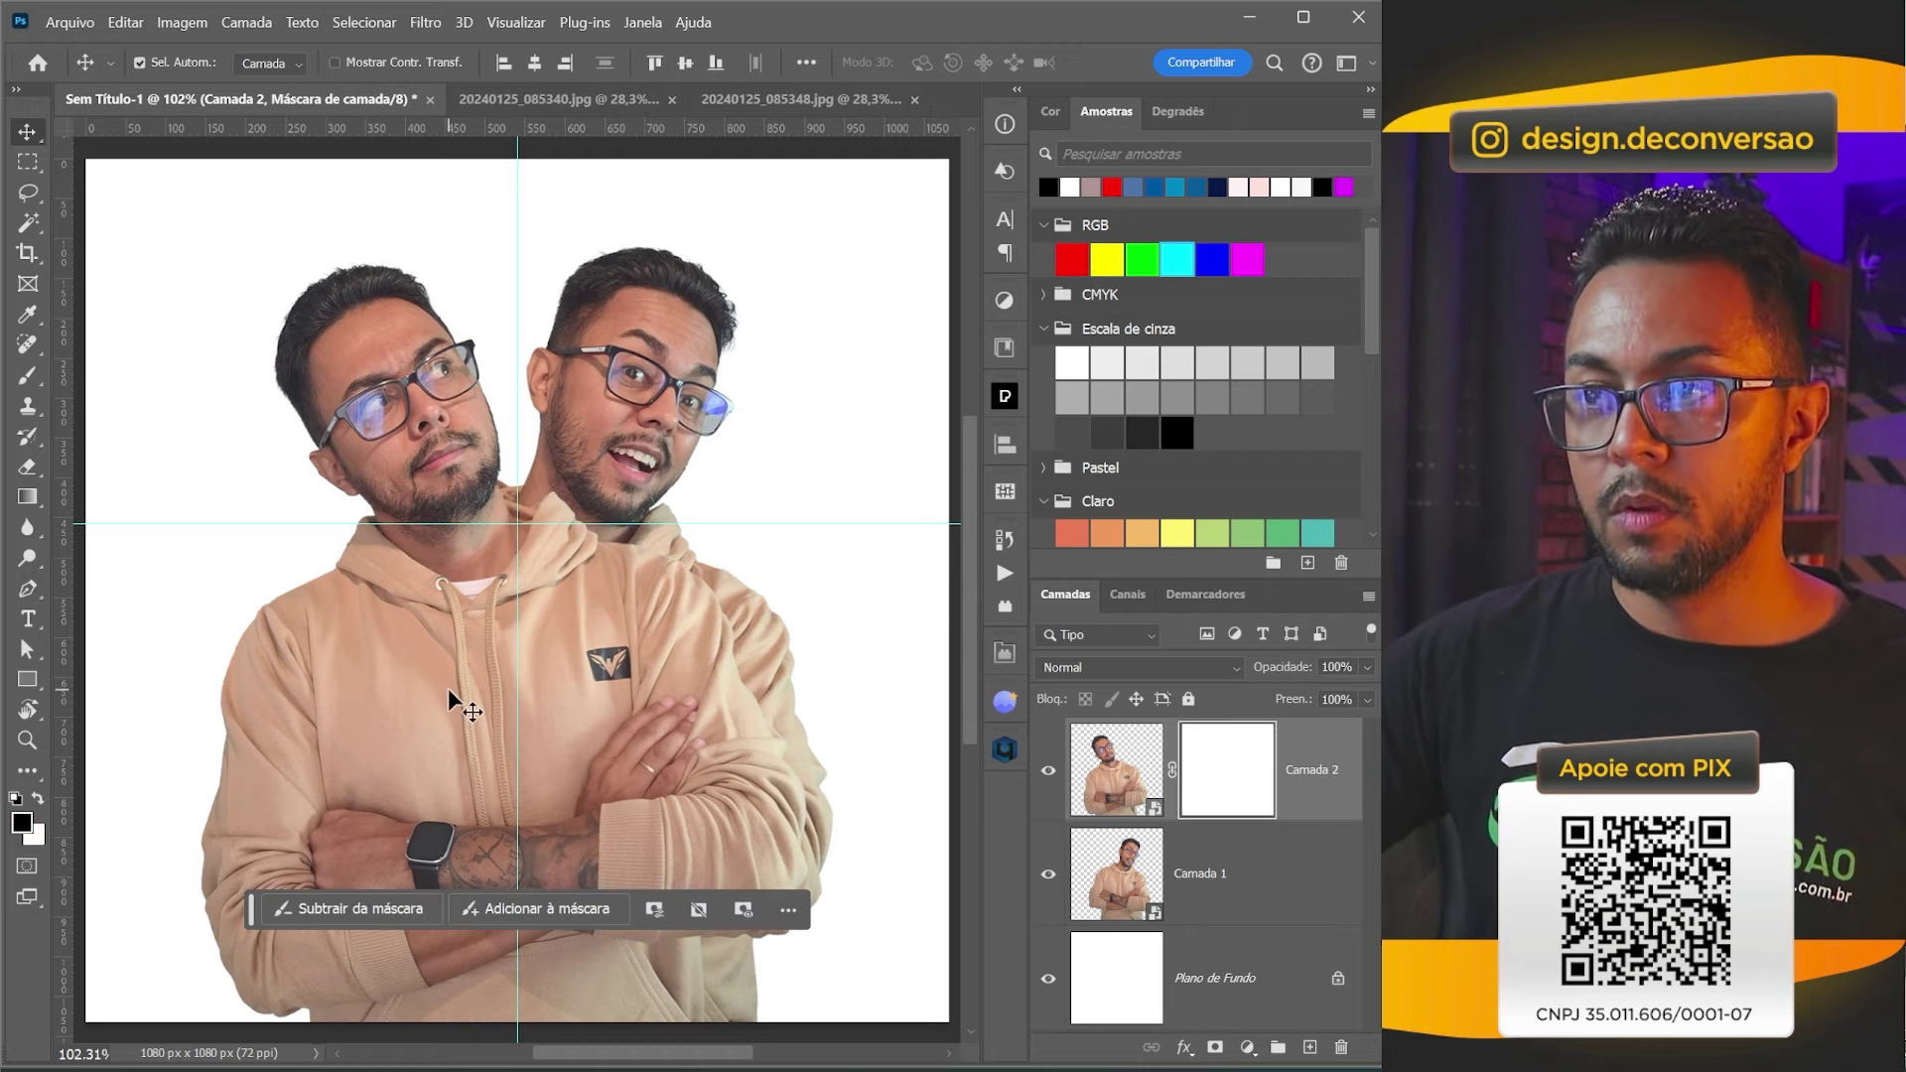
key("ctrl+1")
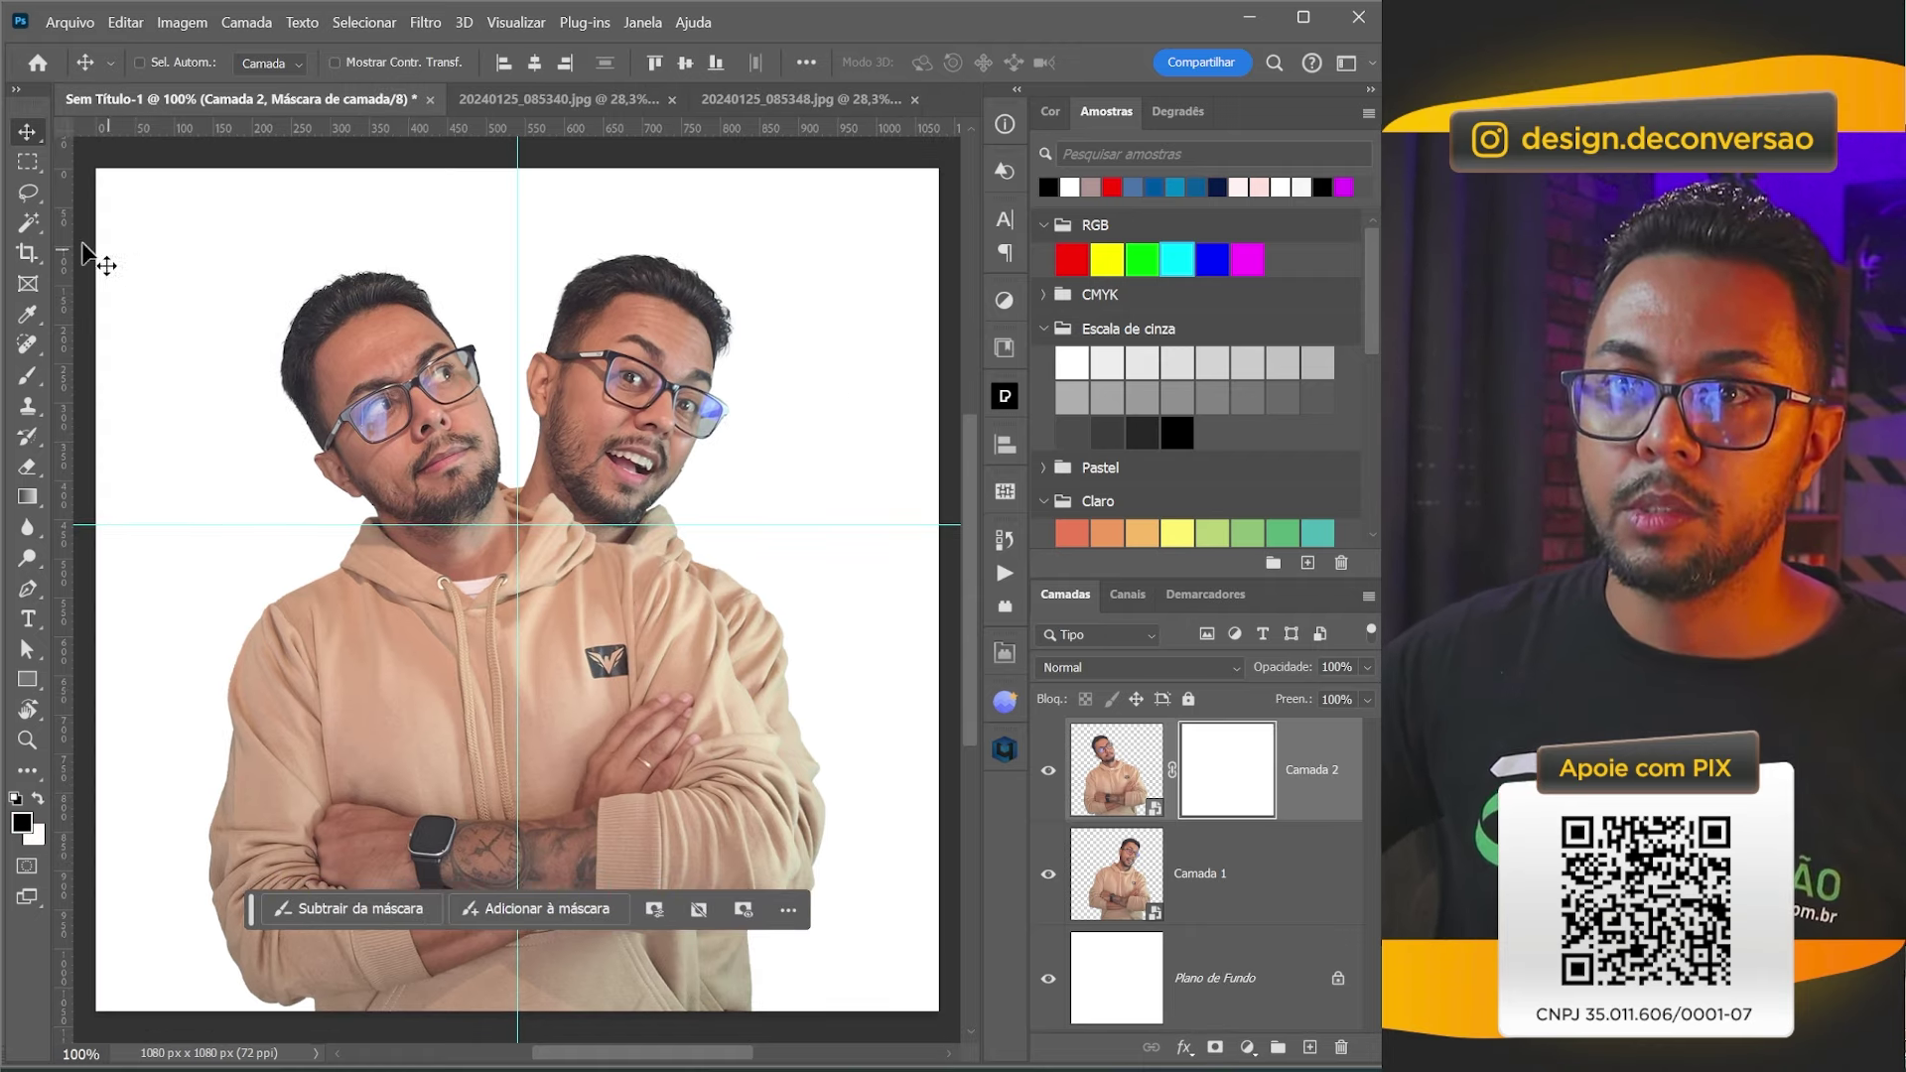
left_click(27, 165)
left_click_drag(517, 155, 939, 1020)
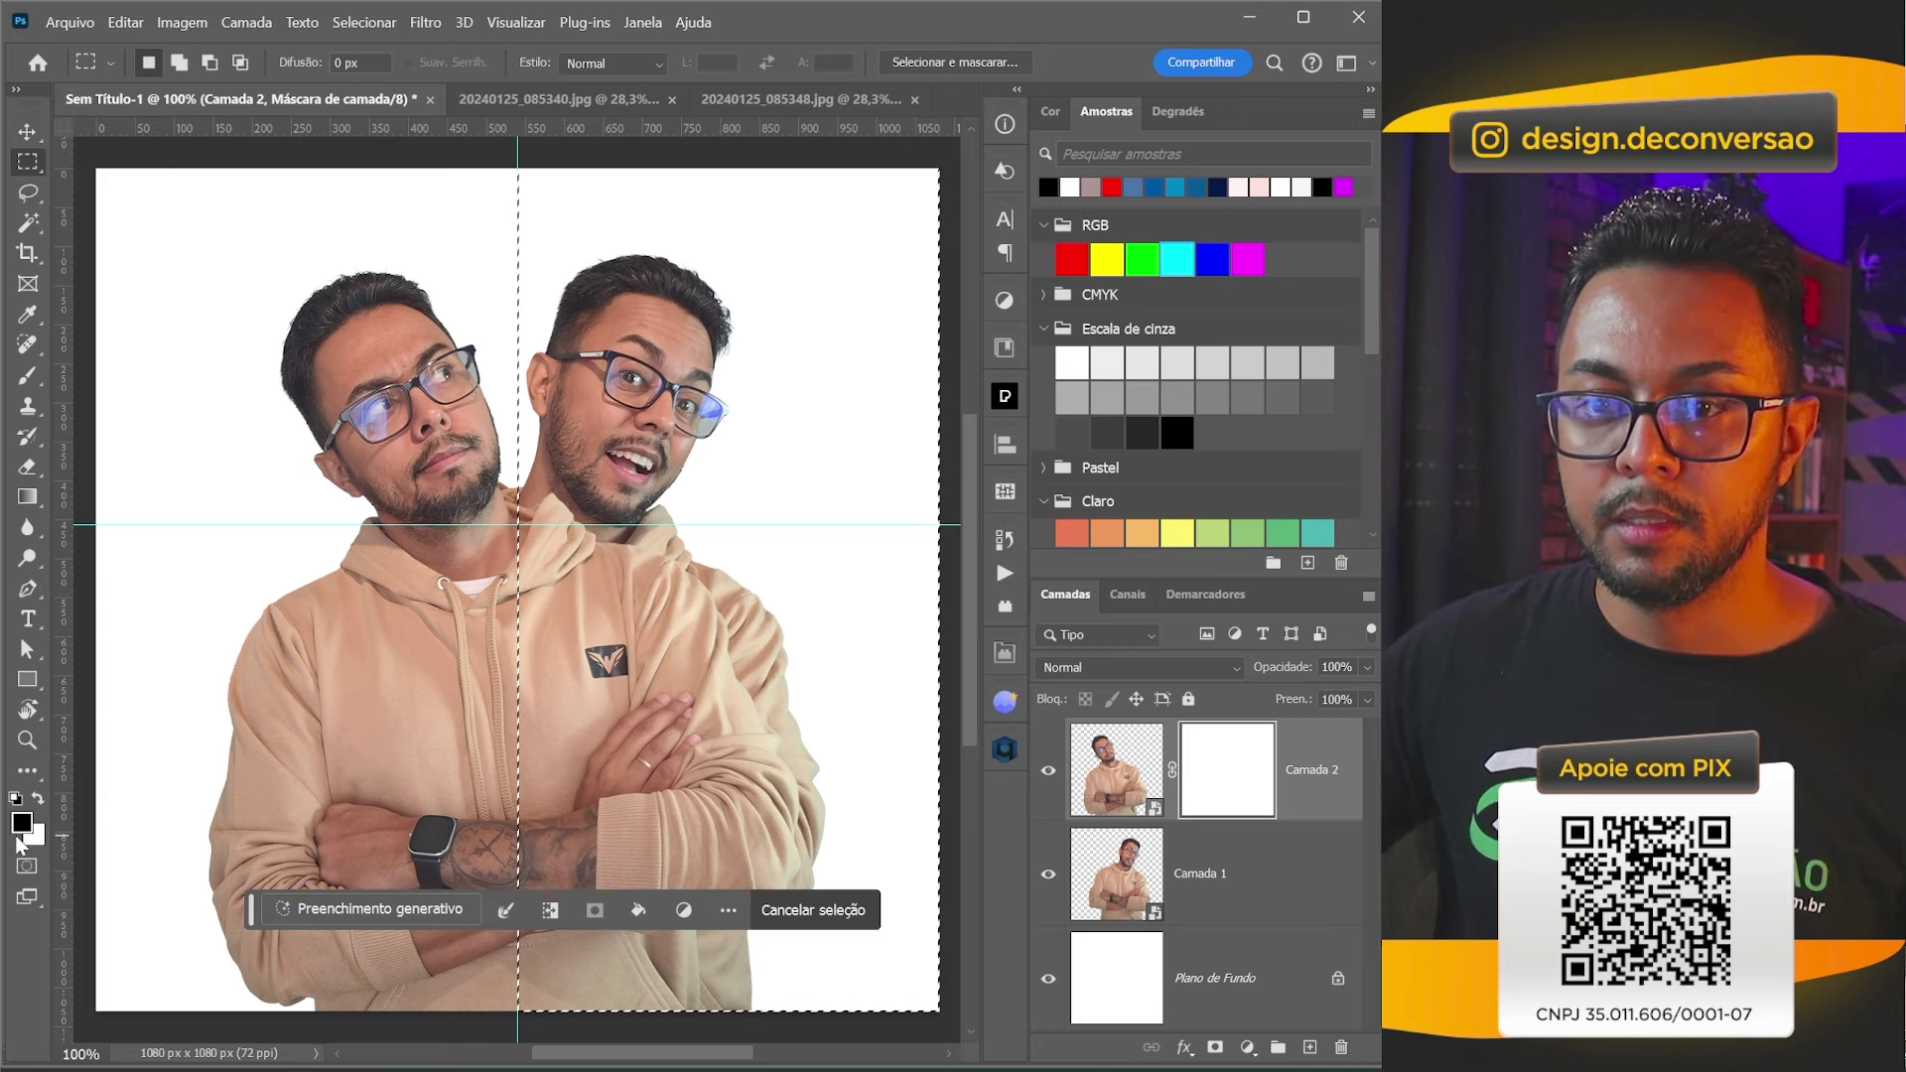
key("alt+BackSpace")
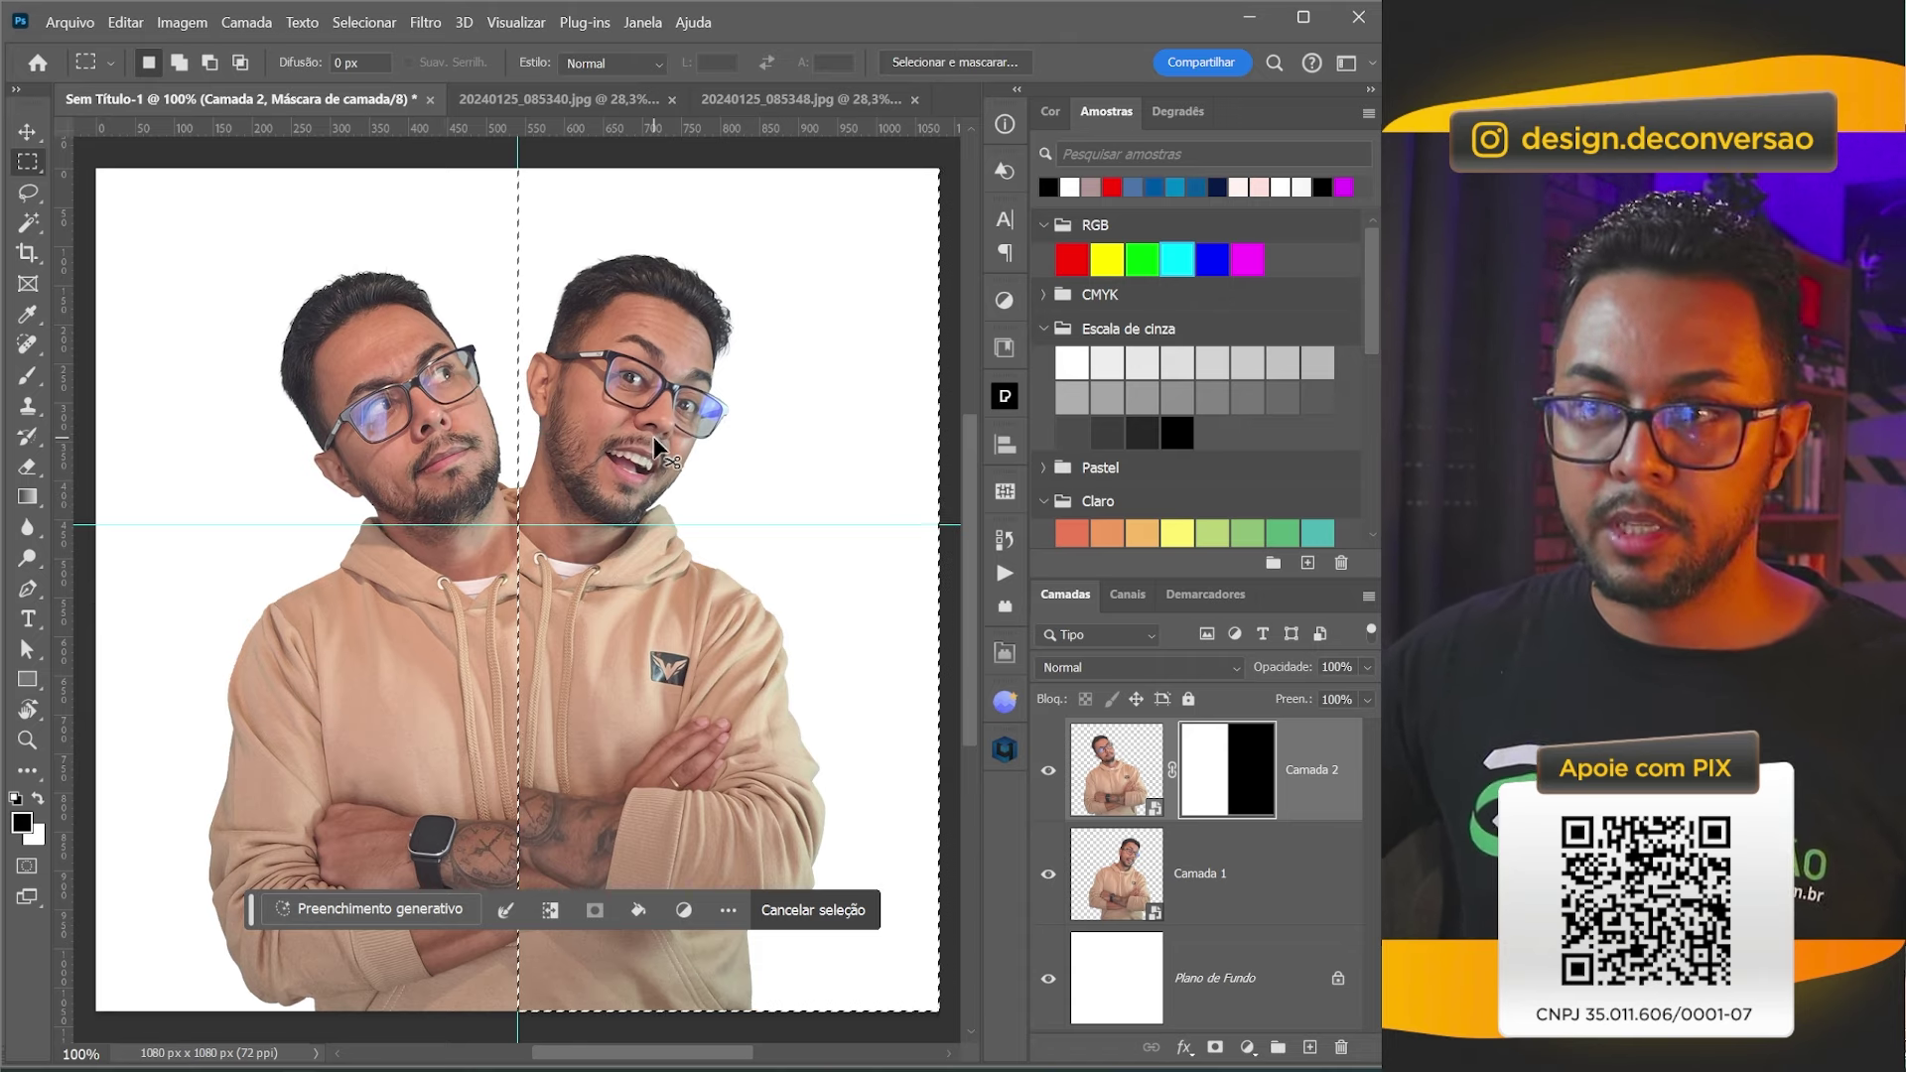
key("ctrl+d")
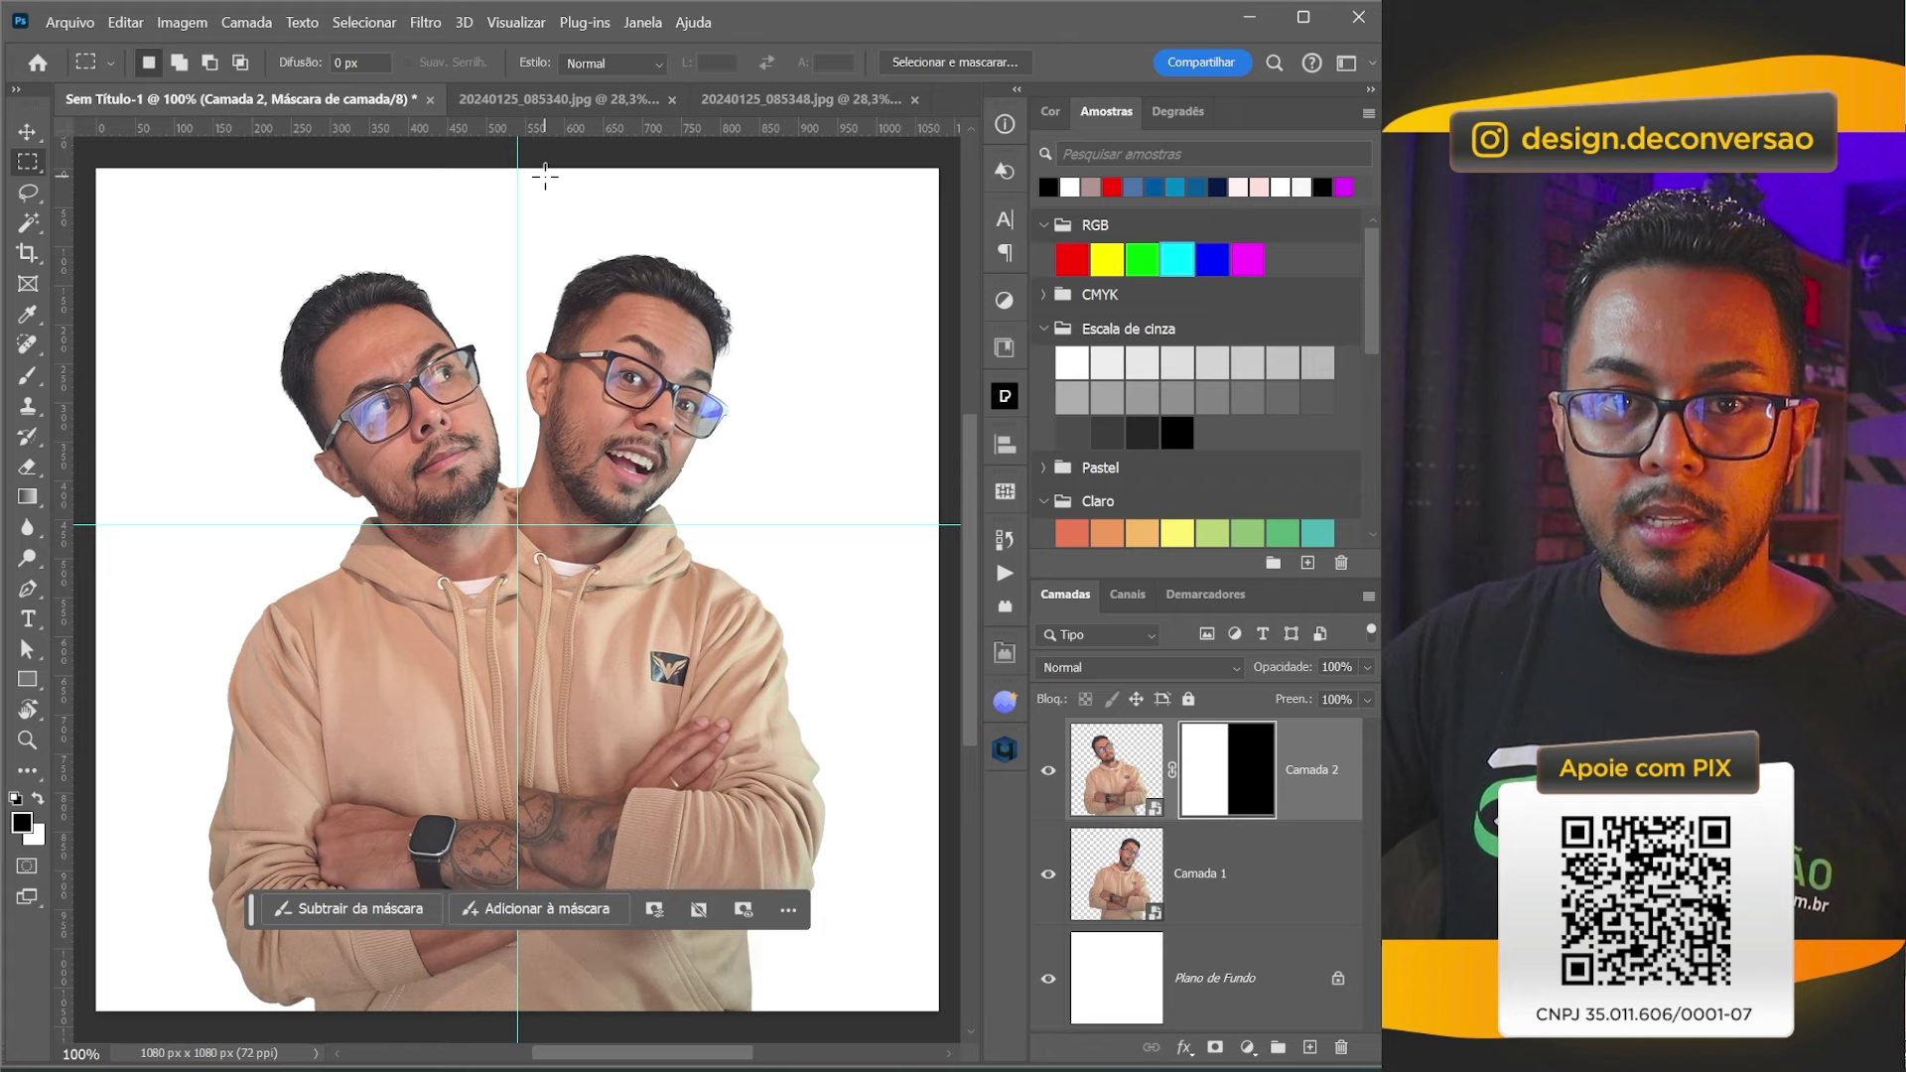
Hide the guides and zoom in closely on the neck seam.
key("ctrl+semicolon")
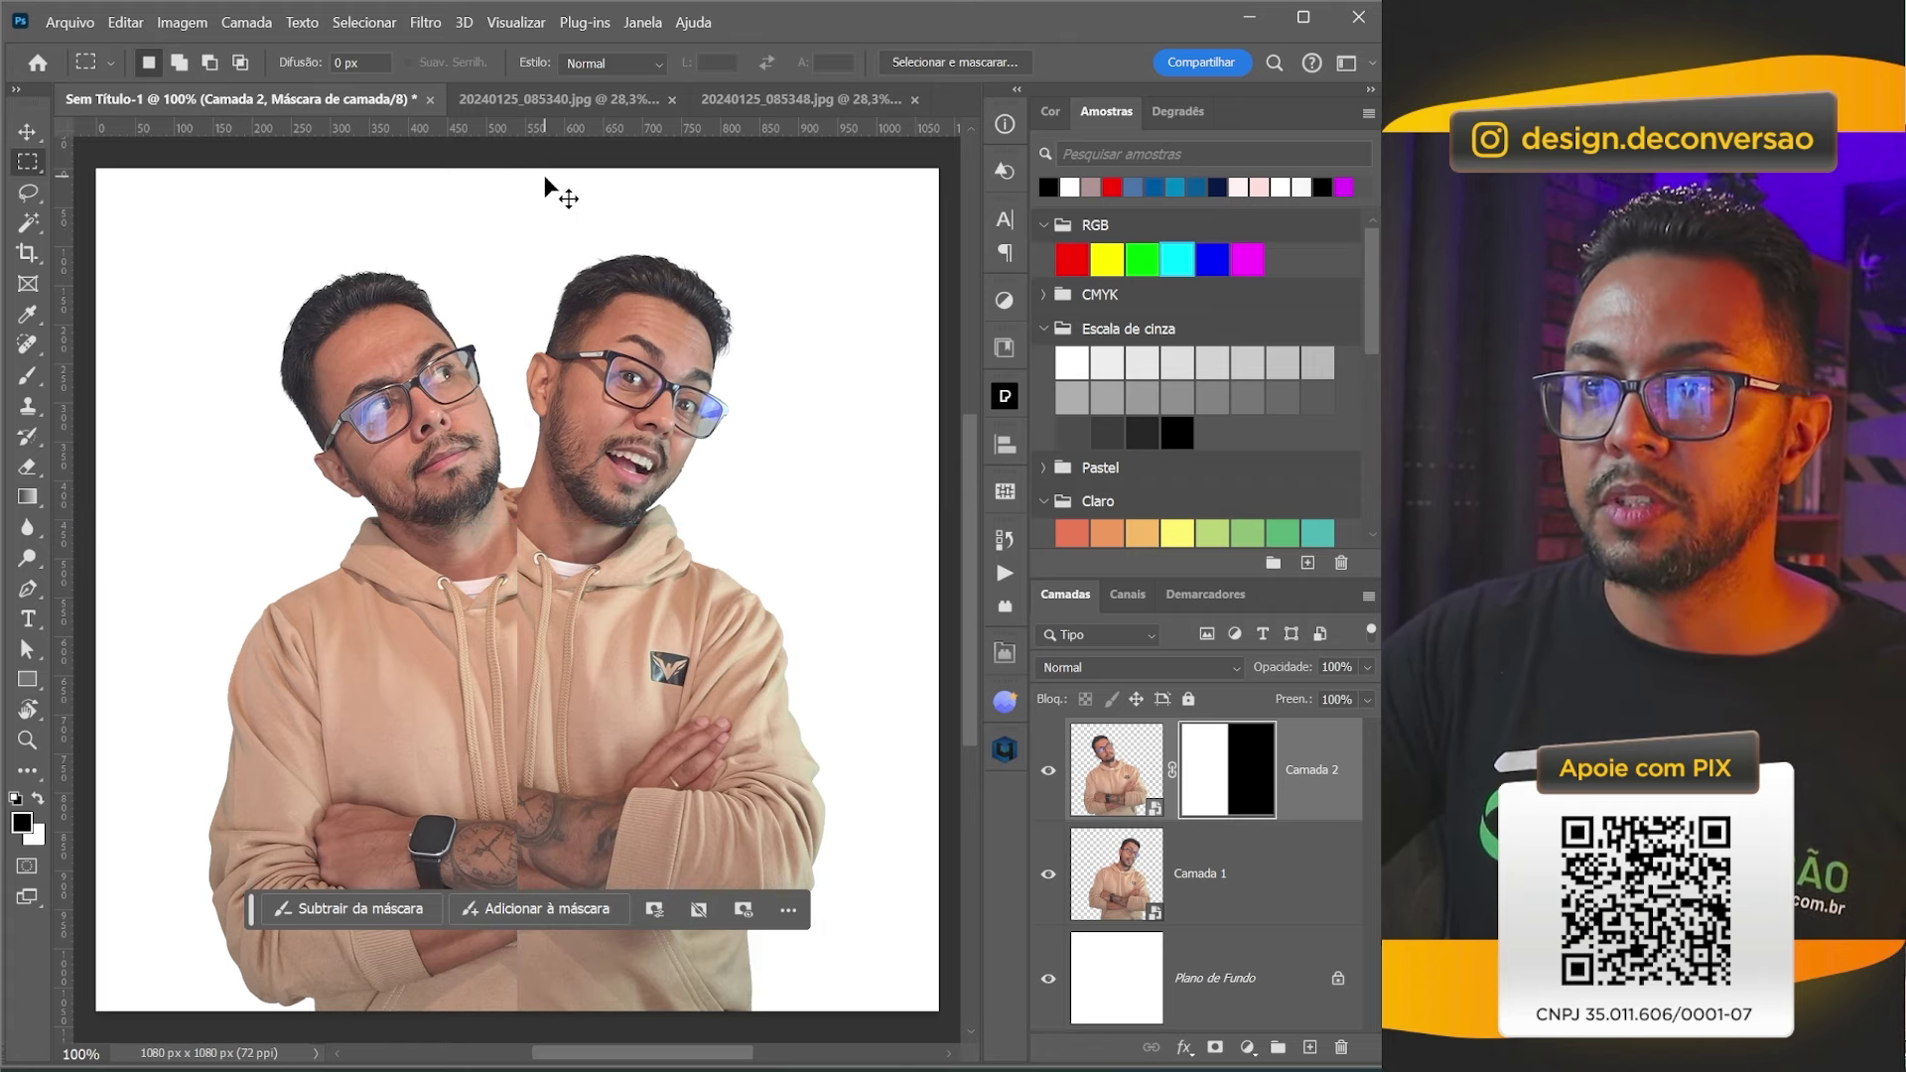
key("ctrl+semicolon")
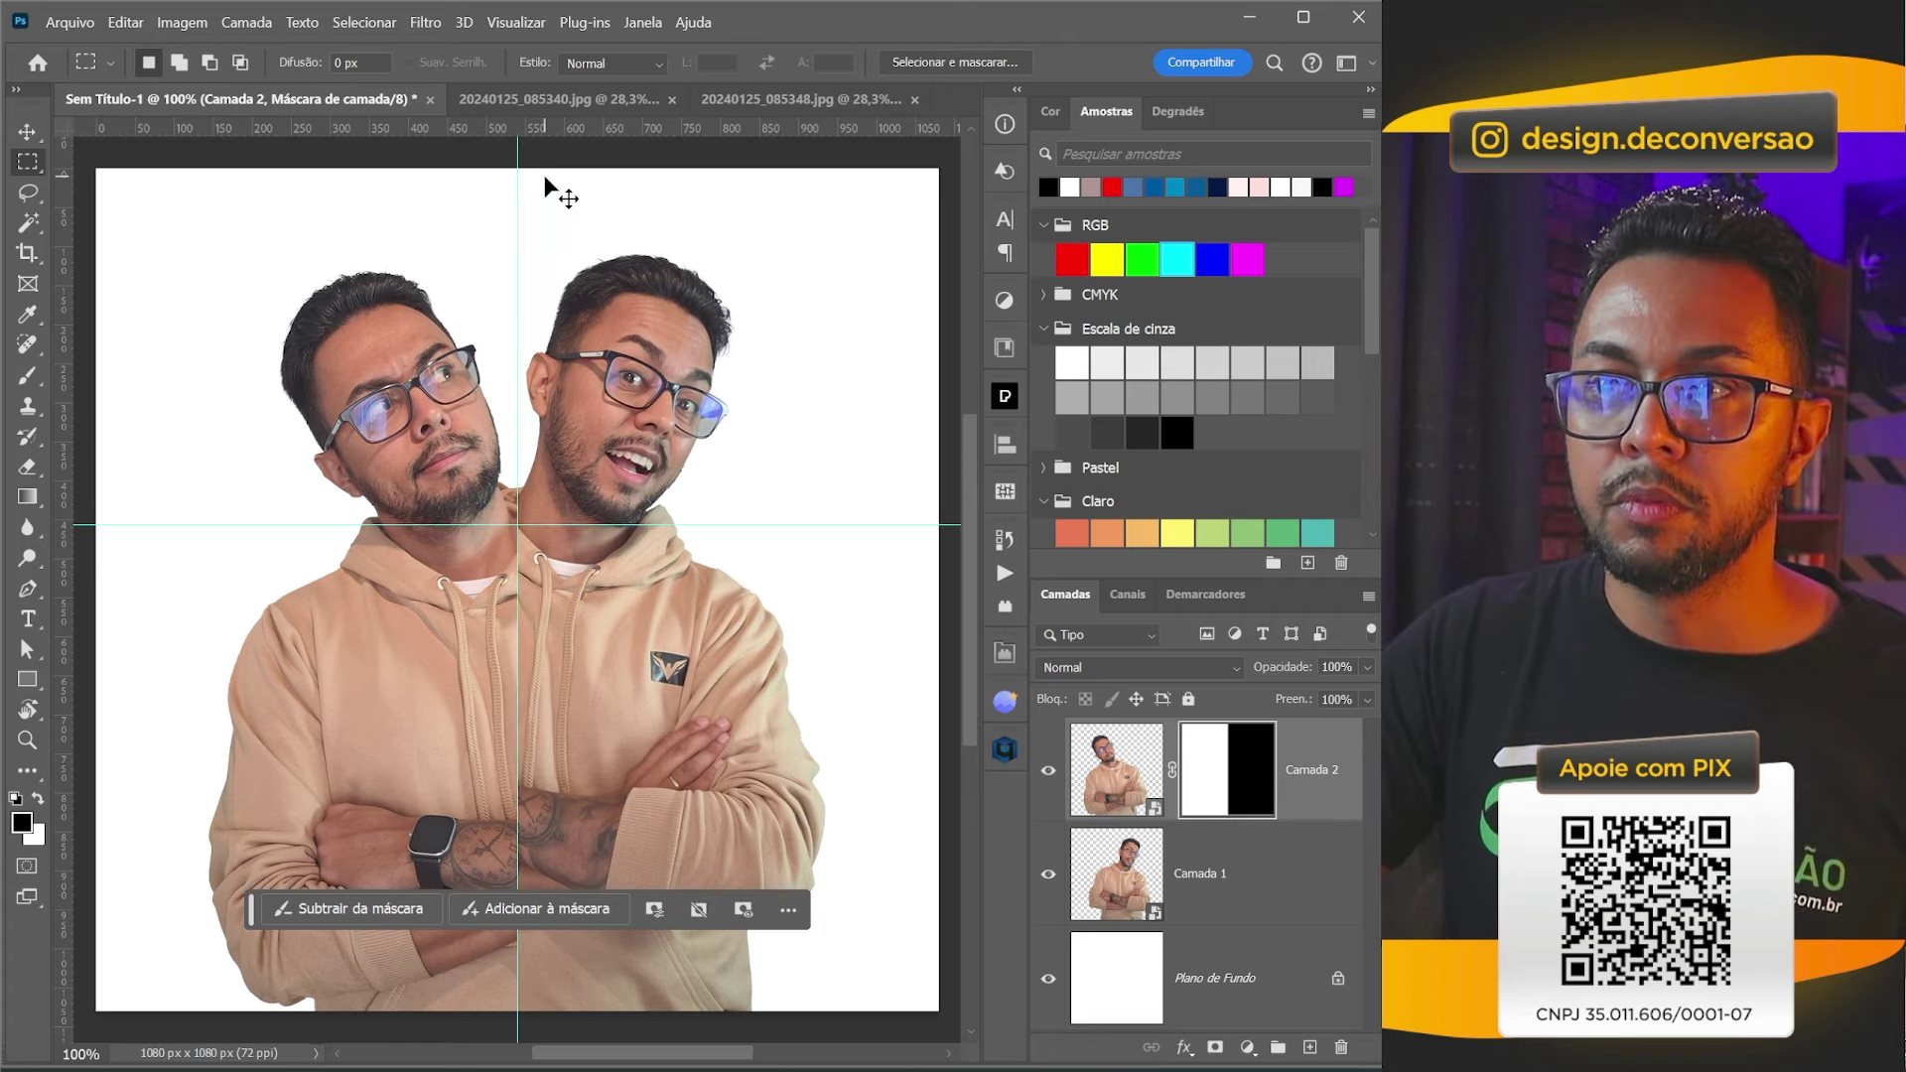
key("ctrl+semicolon")
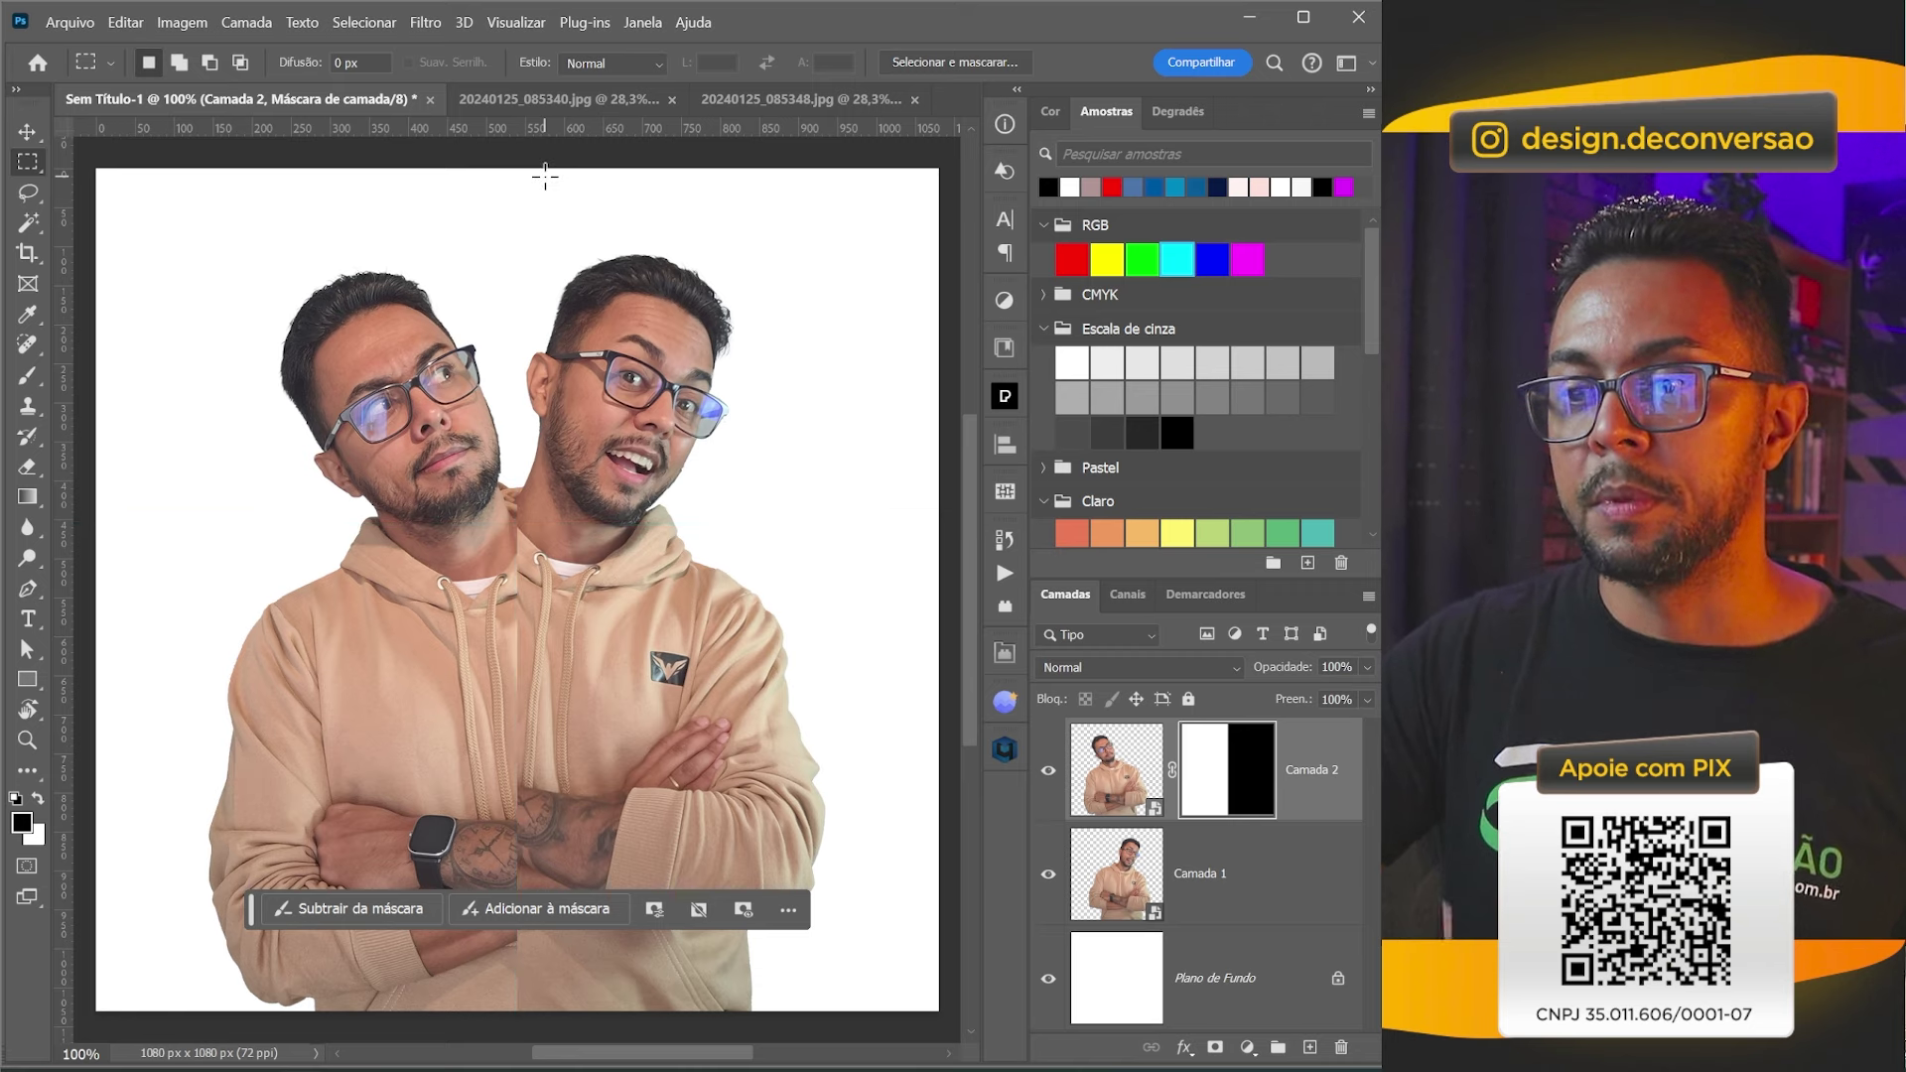
key("z")
mouse_move(554, 501)
left_mouse_down()
mouse_move(602, 528)
mouse_move(554, 484)
left_mouse_up()
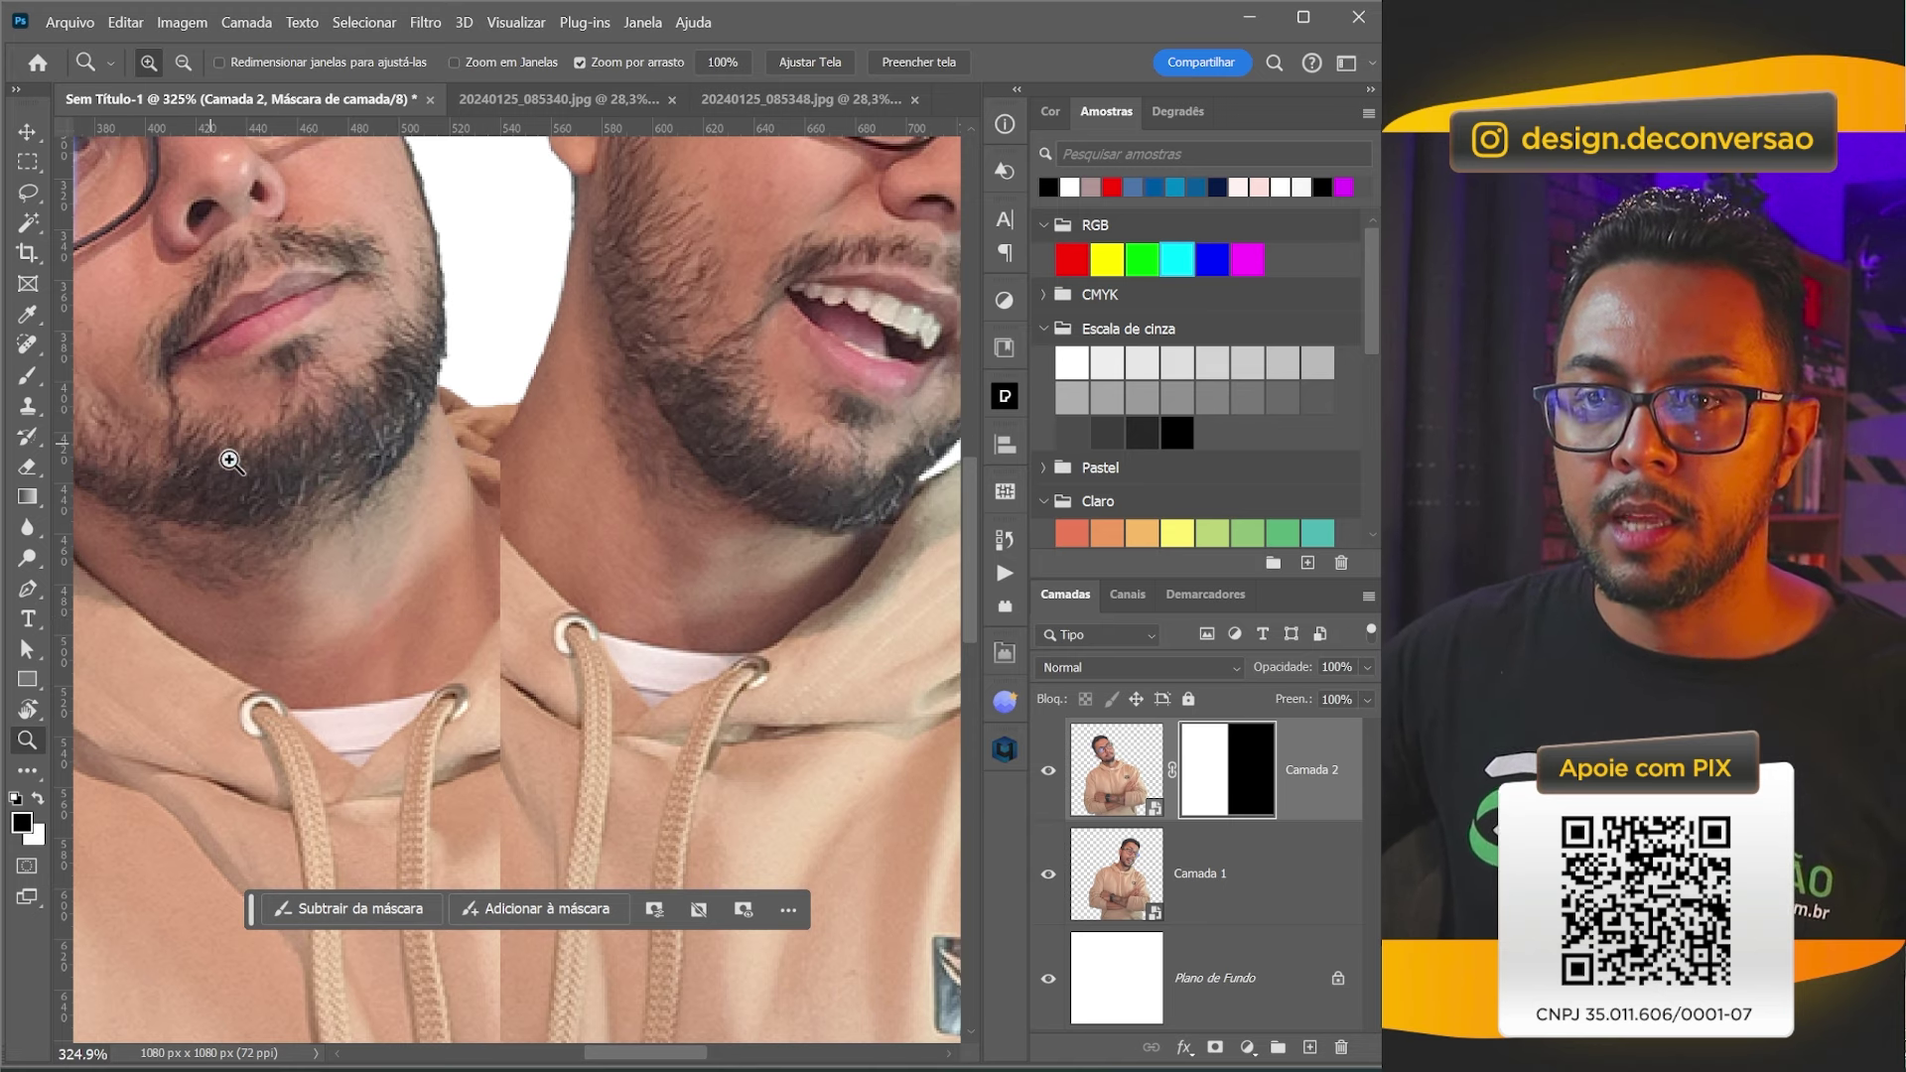
Paint white on Camada 2's mask with a soft round 23 px brush to blend the neck seam.
key("b")
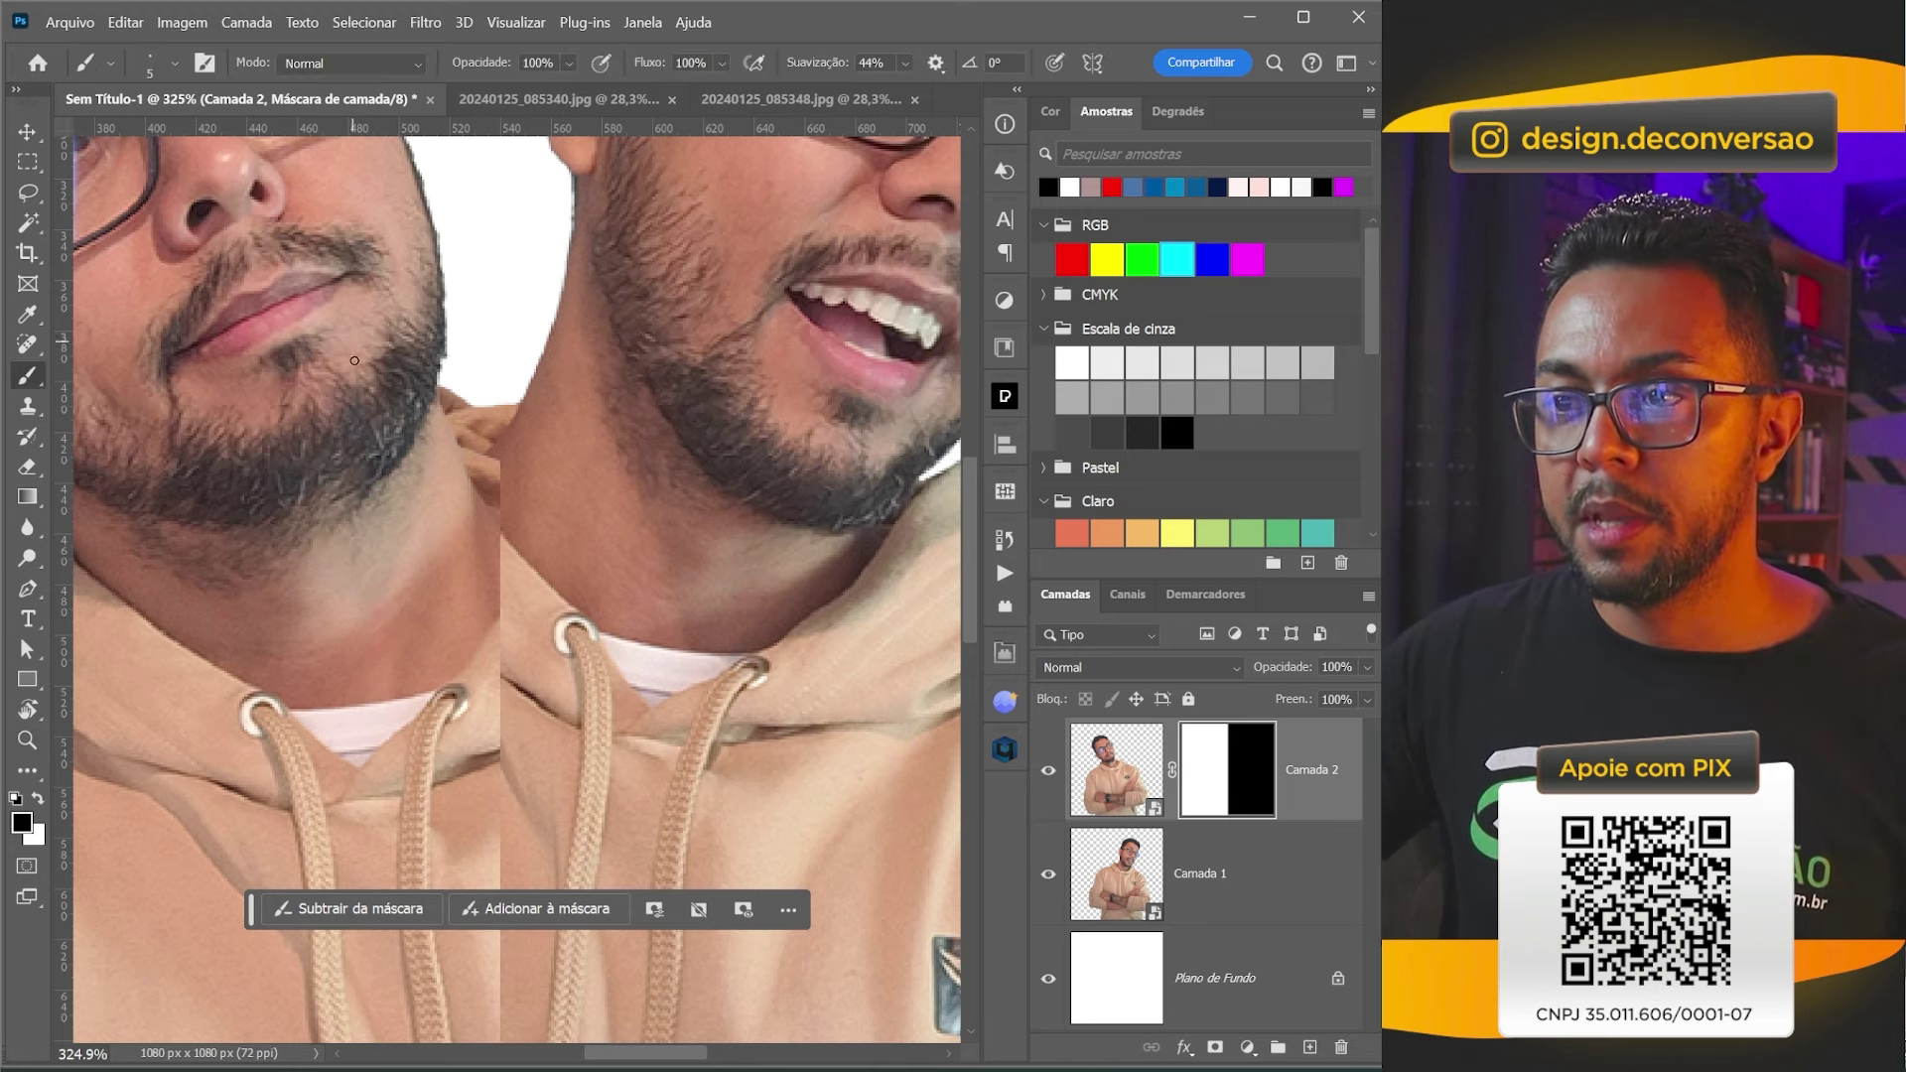
right_click(538, 505)
left_click_drag(661, 568, 679, 568)
key("Return")
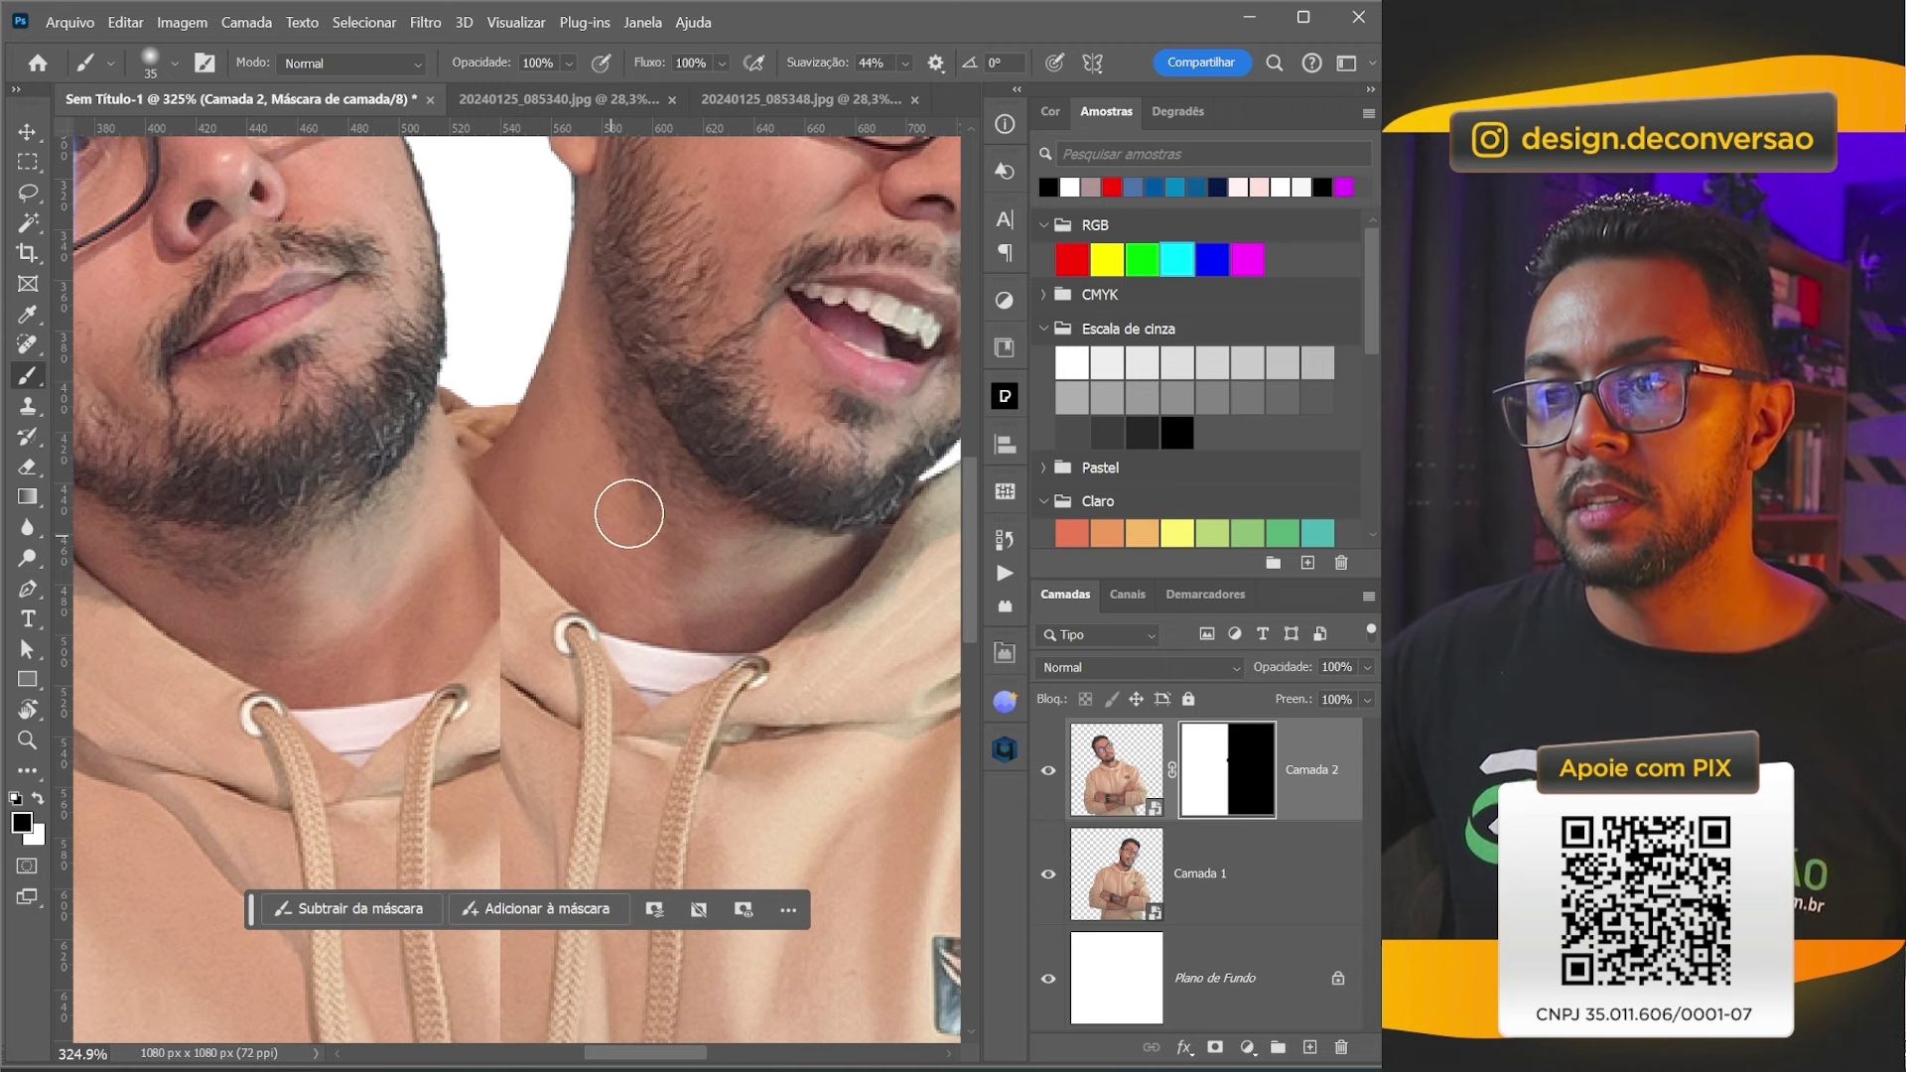
right_click(576, 478)
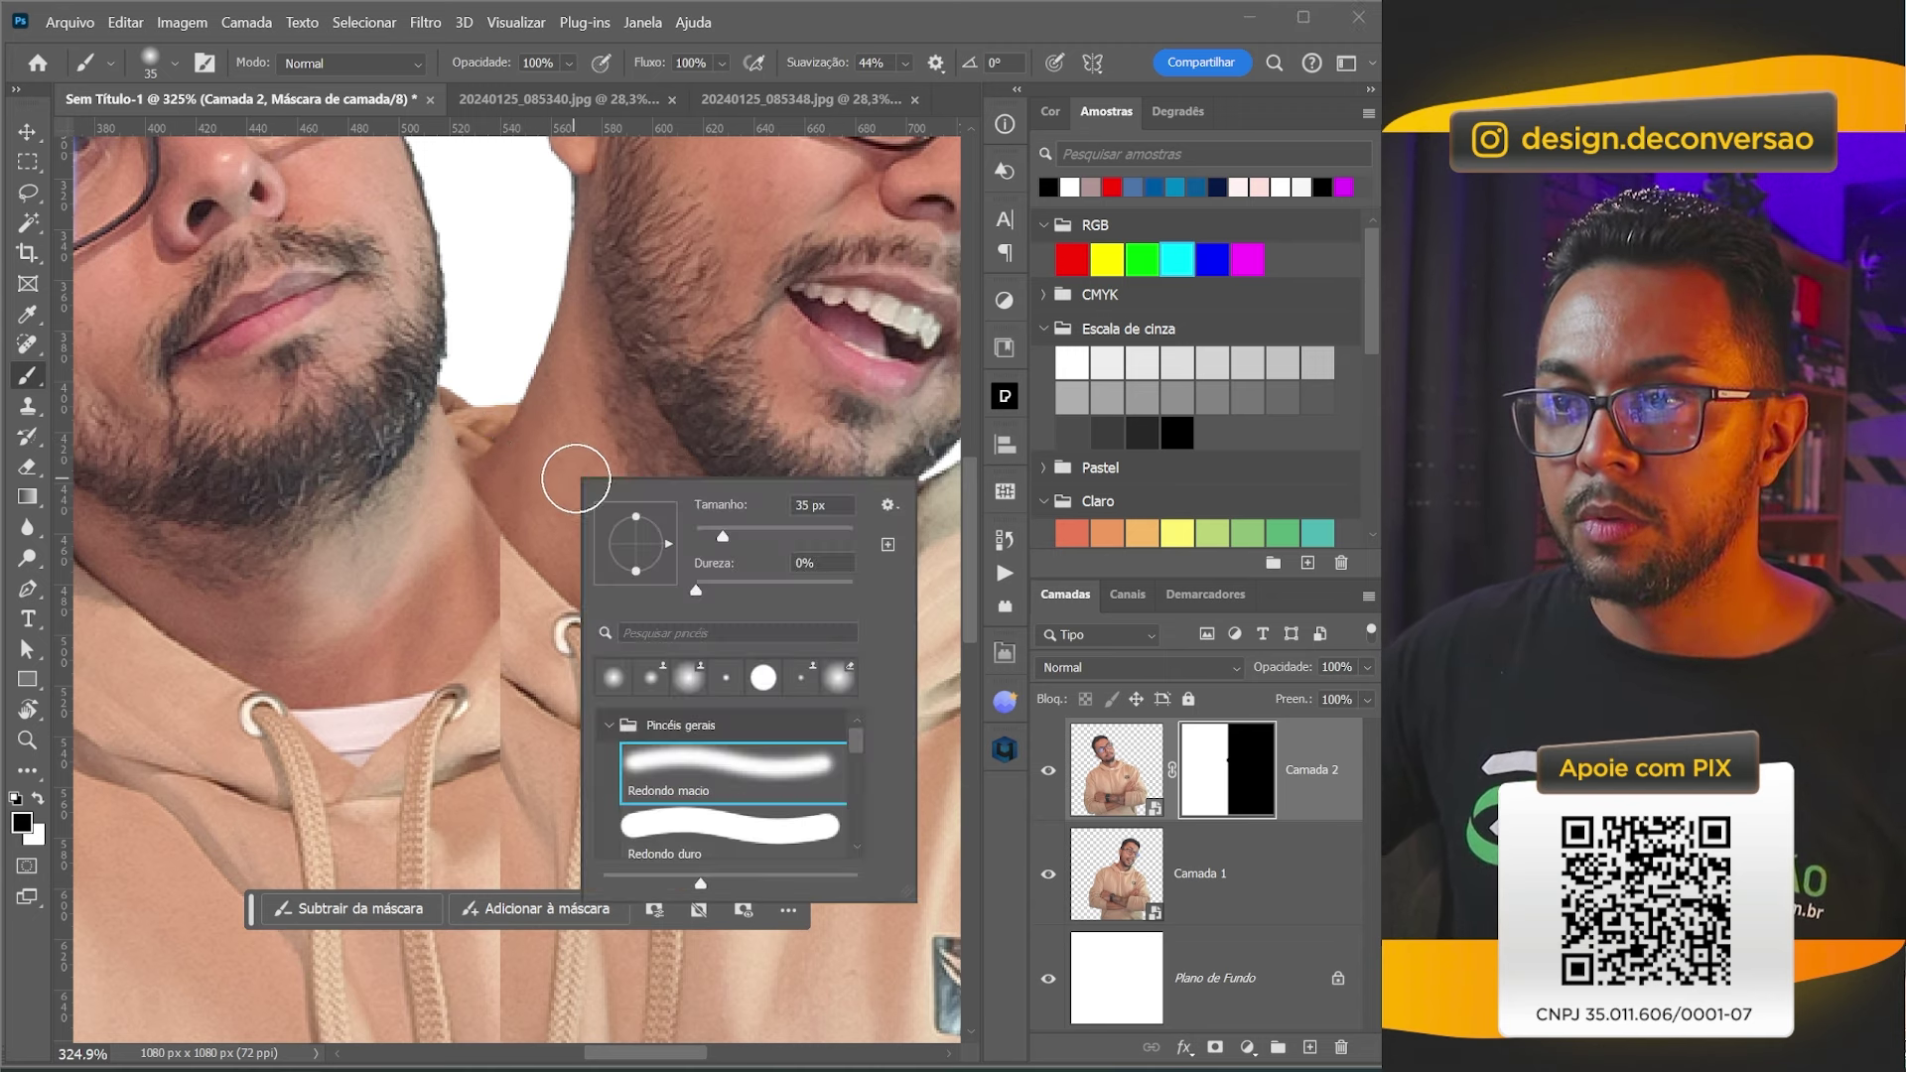
key("Return")
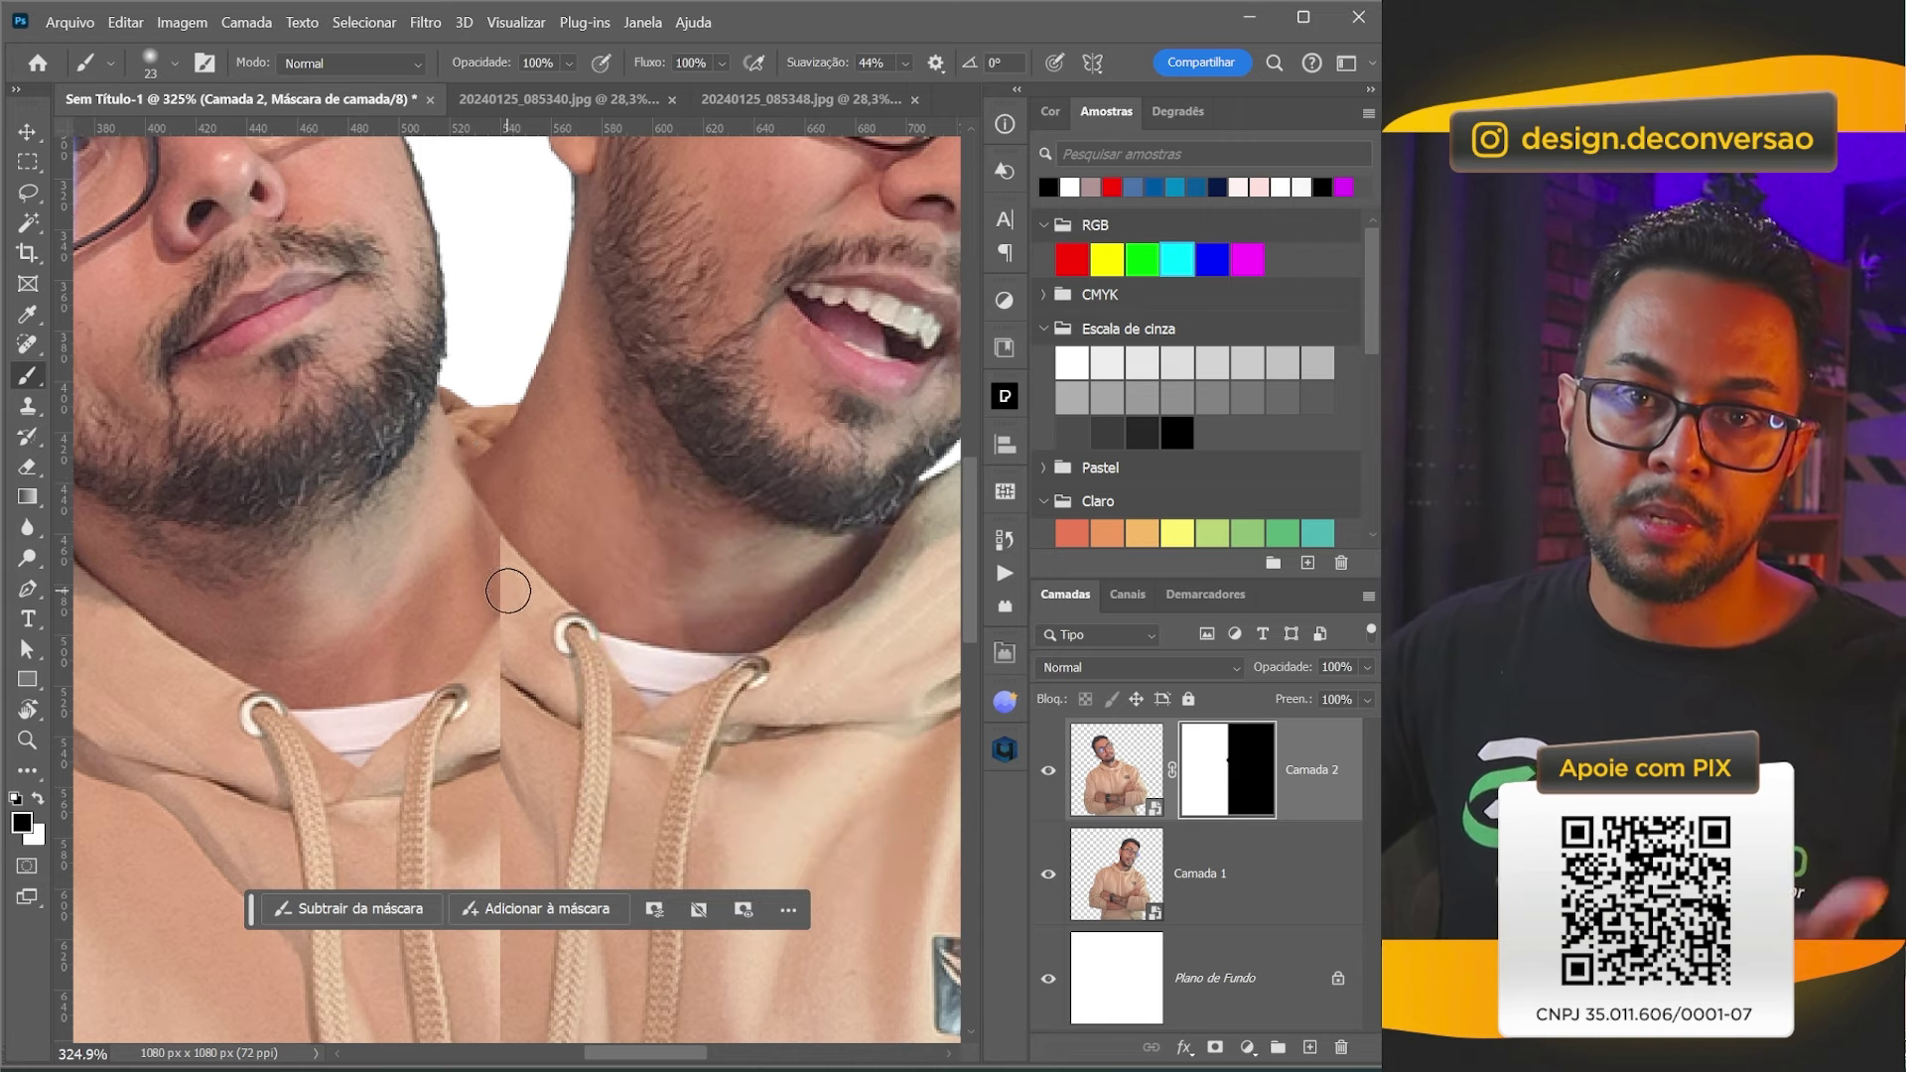
key("x")
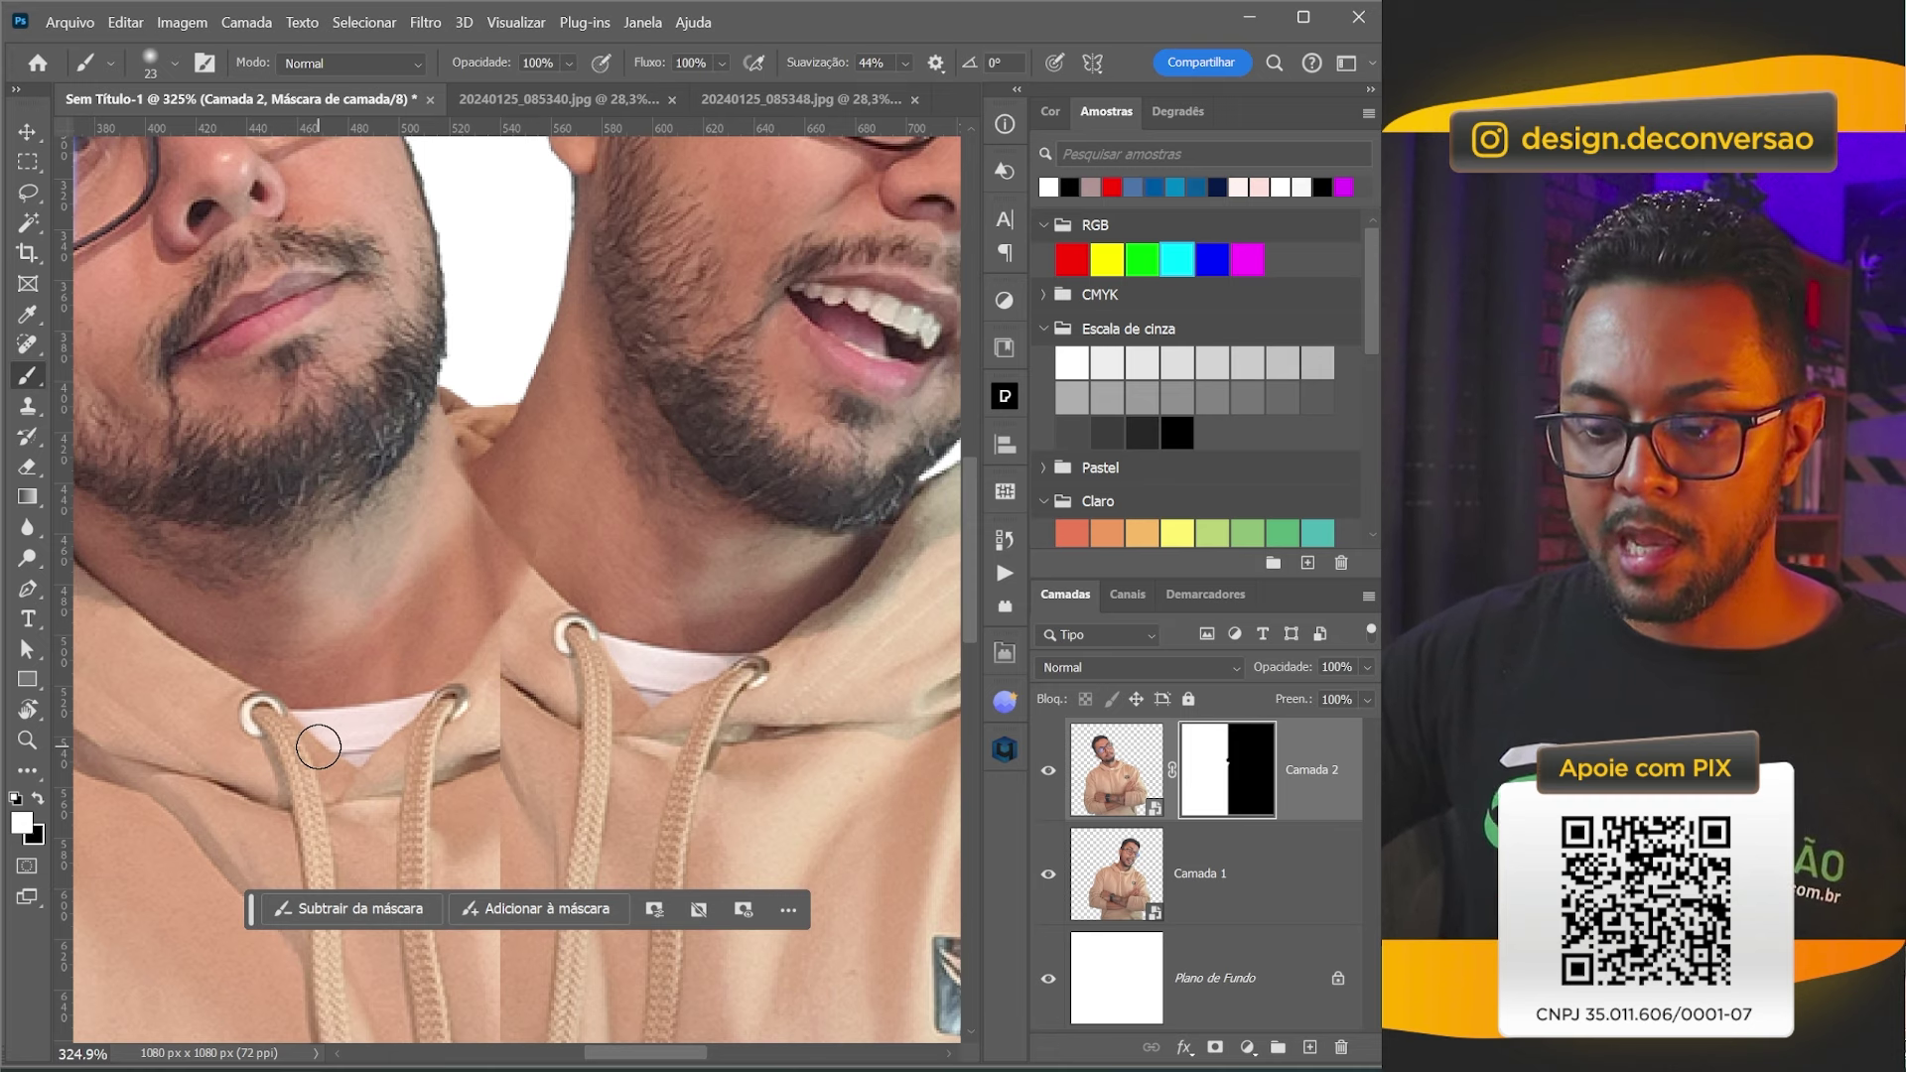
key("ctrl+0")
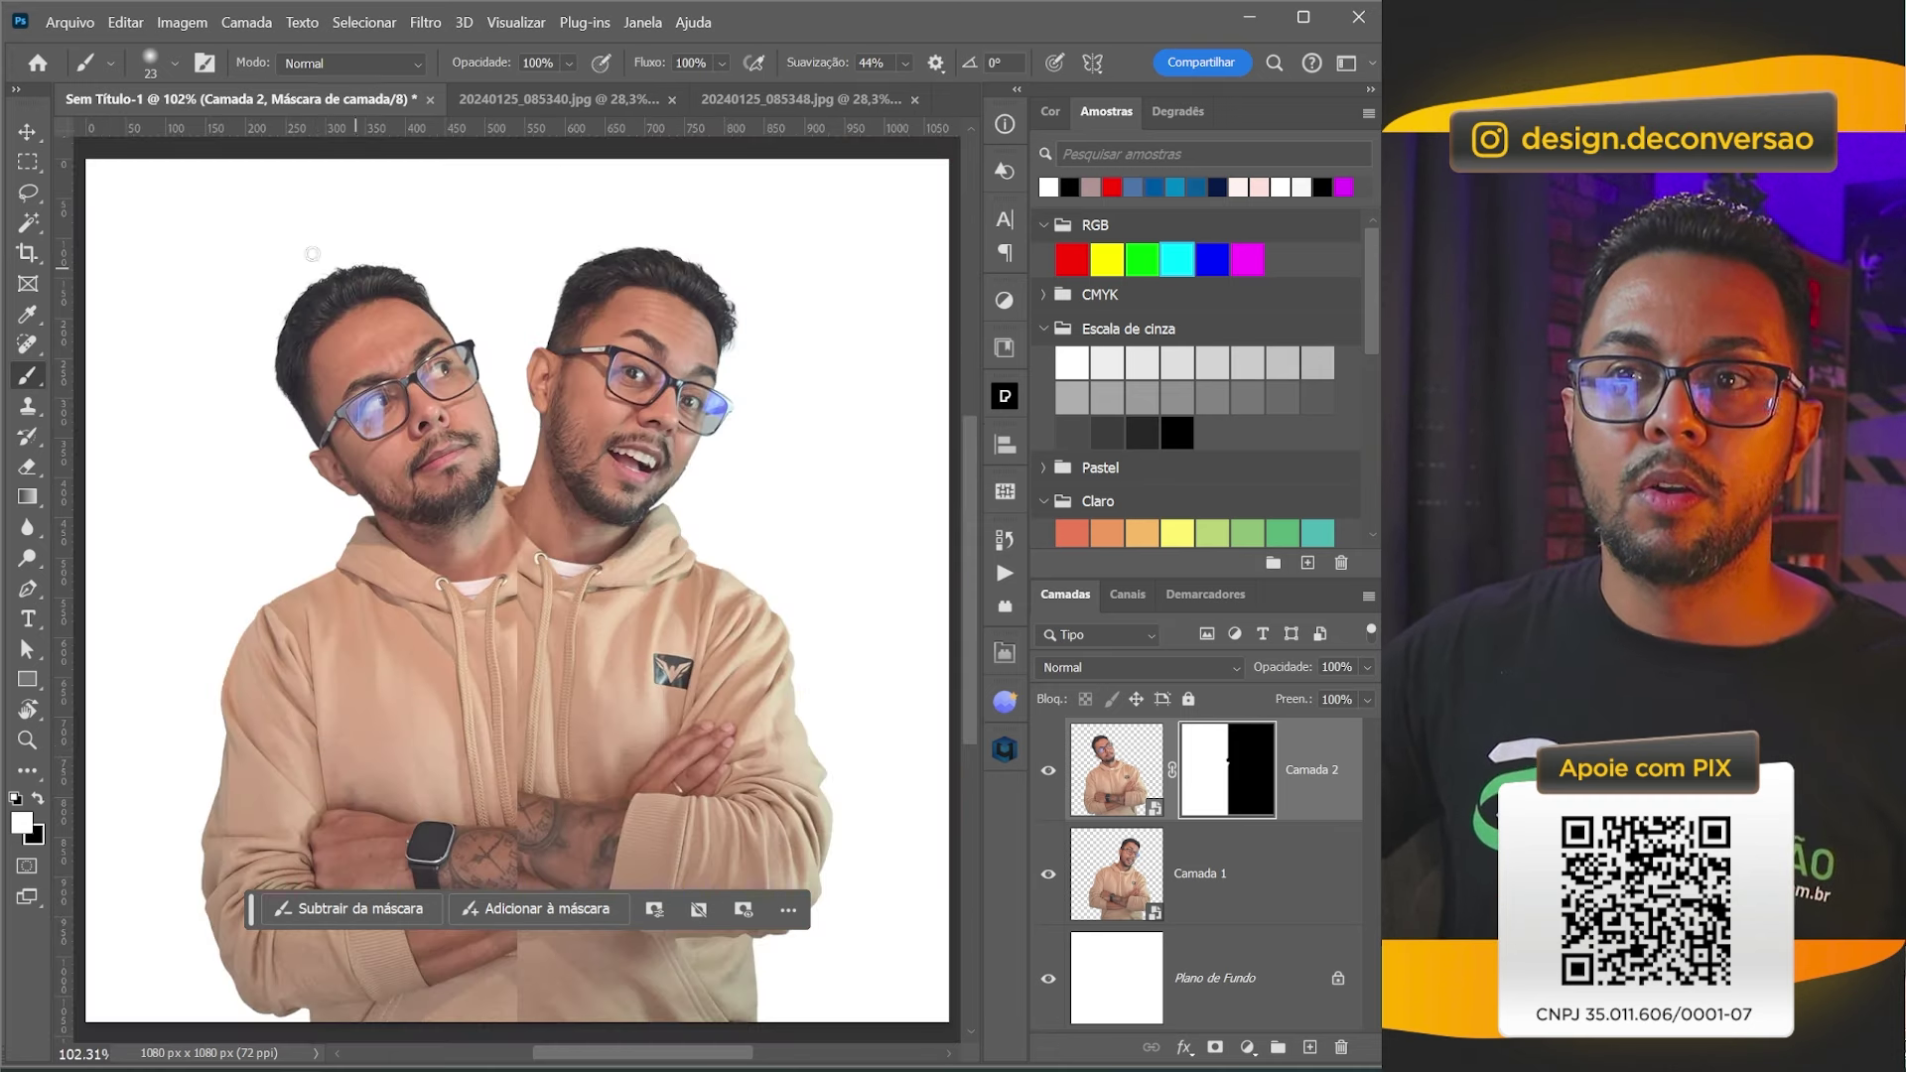
Lasso a strip from the neck down the centre seam to the canvas bottom and back.
left_click(27, 195)
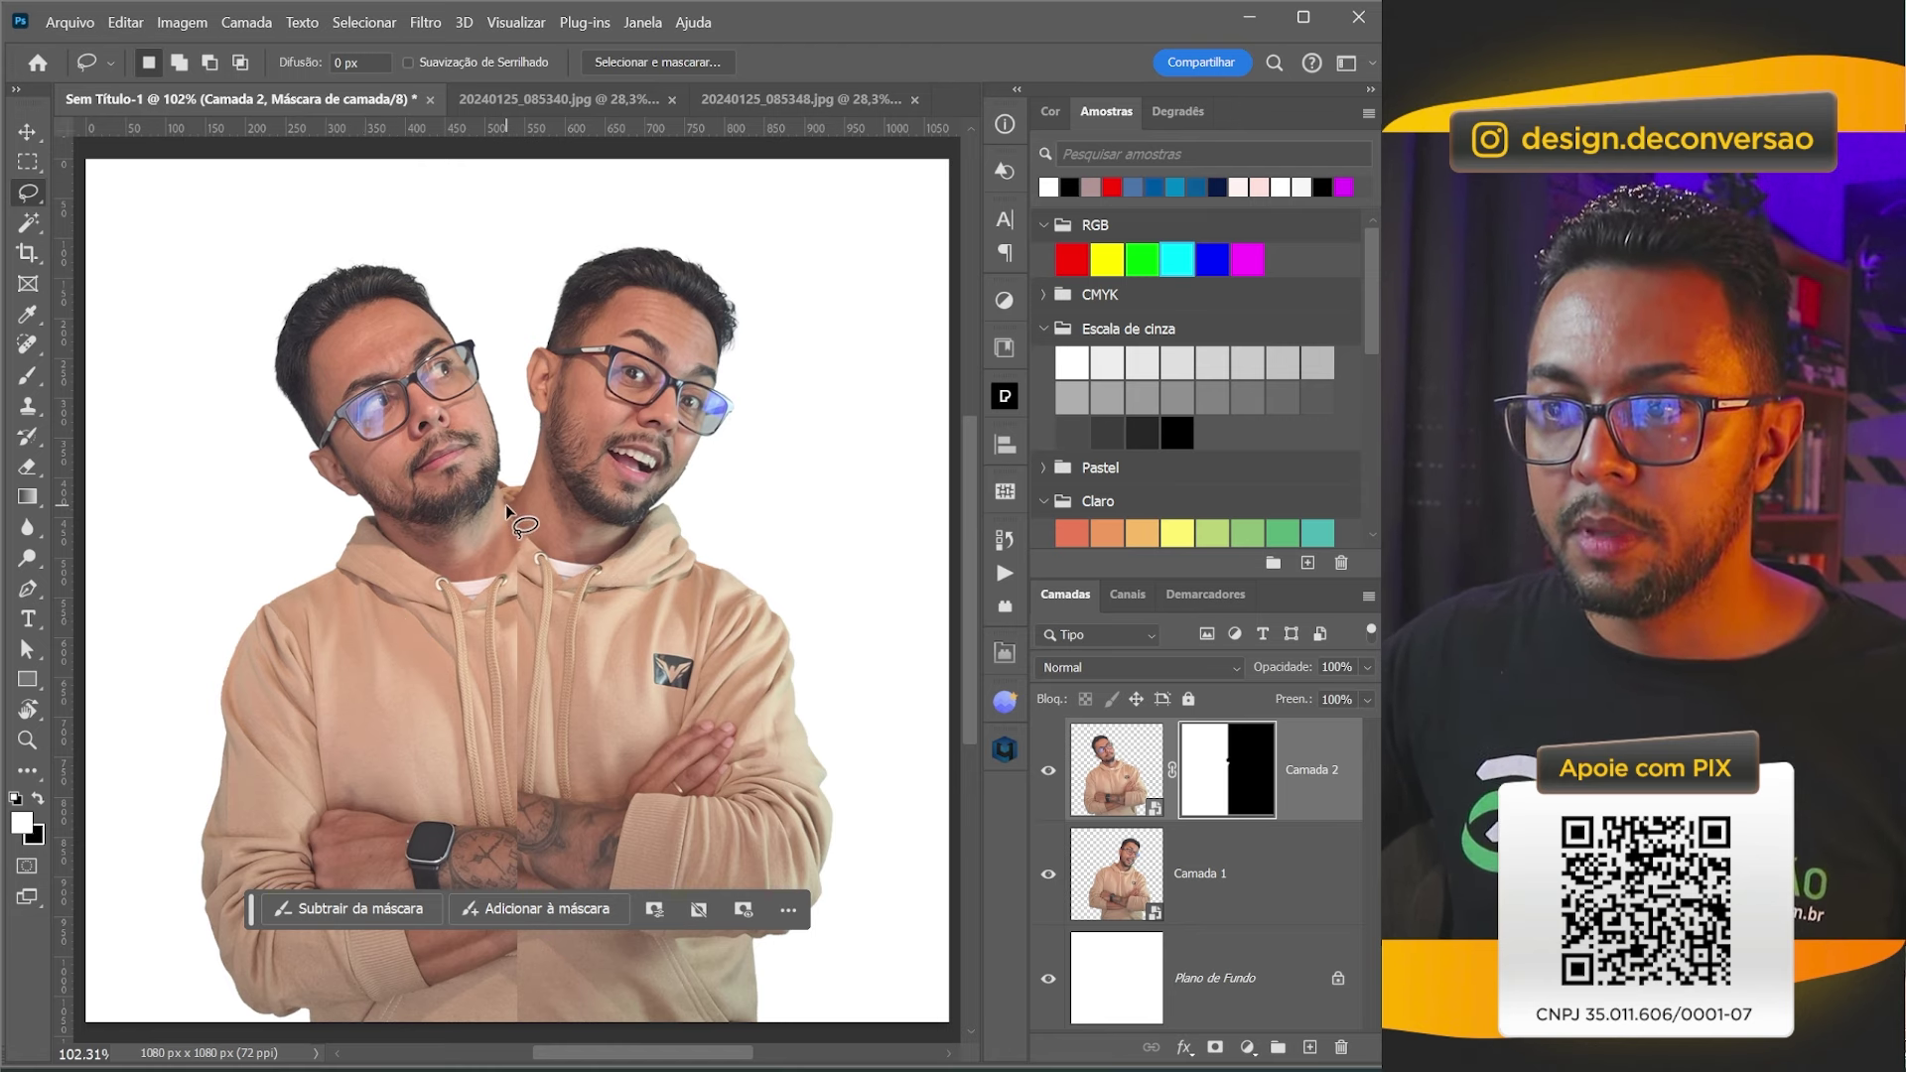
mouse_move(504, 502)
left_mouse_down()
mouse_move(367, 580)
mouse_move(496, 528)
left_mouse_up()
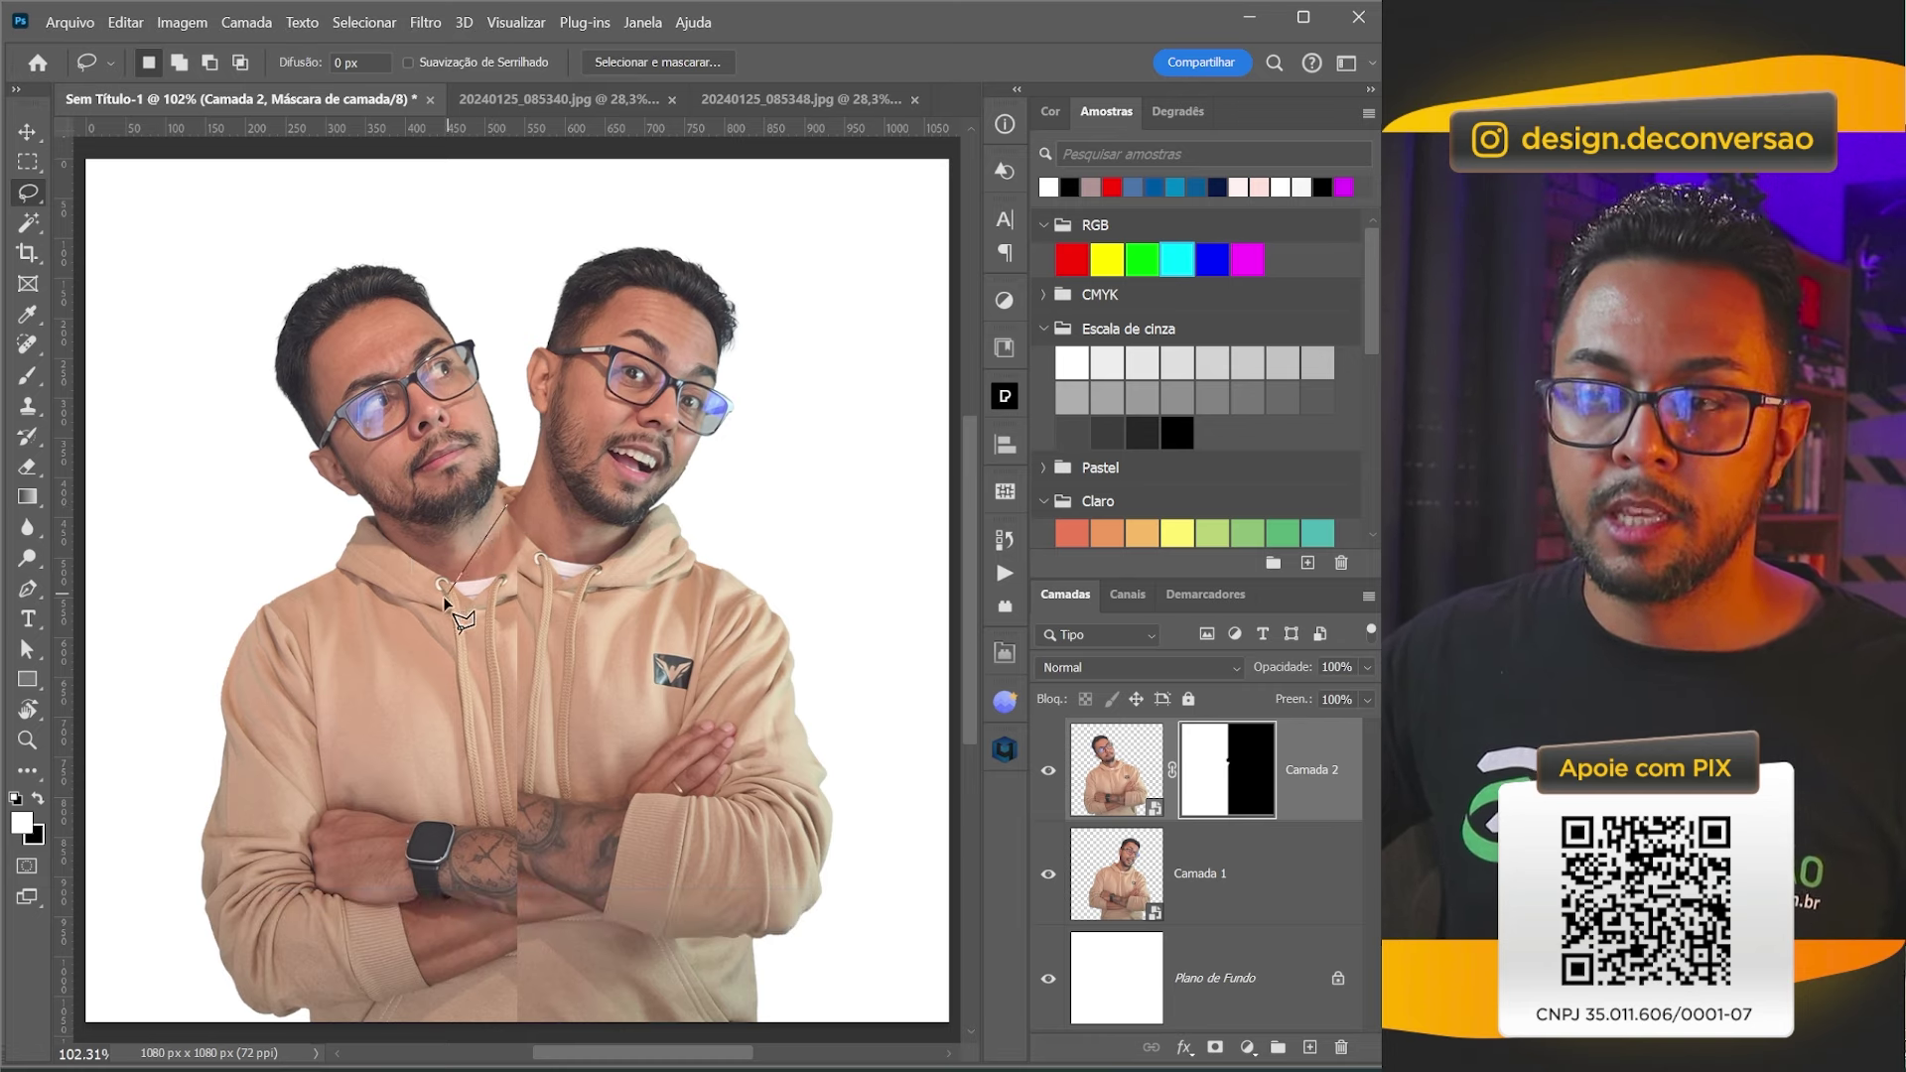
mouse_move(492, 538)
left_mouse_down()
mouse_move(473, 574)
mouse_move(501, 842)
mouse_move(478, 1038)
mouse_move(496, 580)
left_mouse_up()
mouse_move(446, 801)
left_mouse_down()
mouse_move(523, 992)
mouse_move(596, 944)
mouse_move(577, 934)
left_mouse_up()
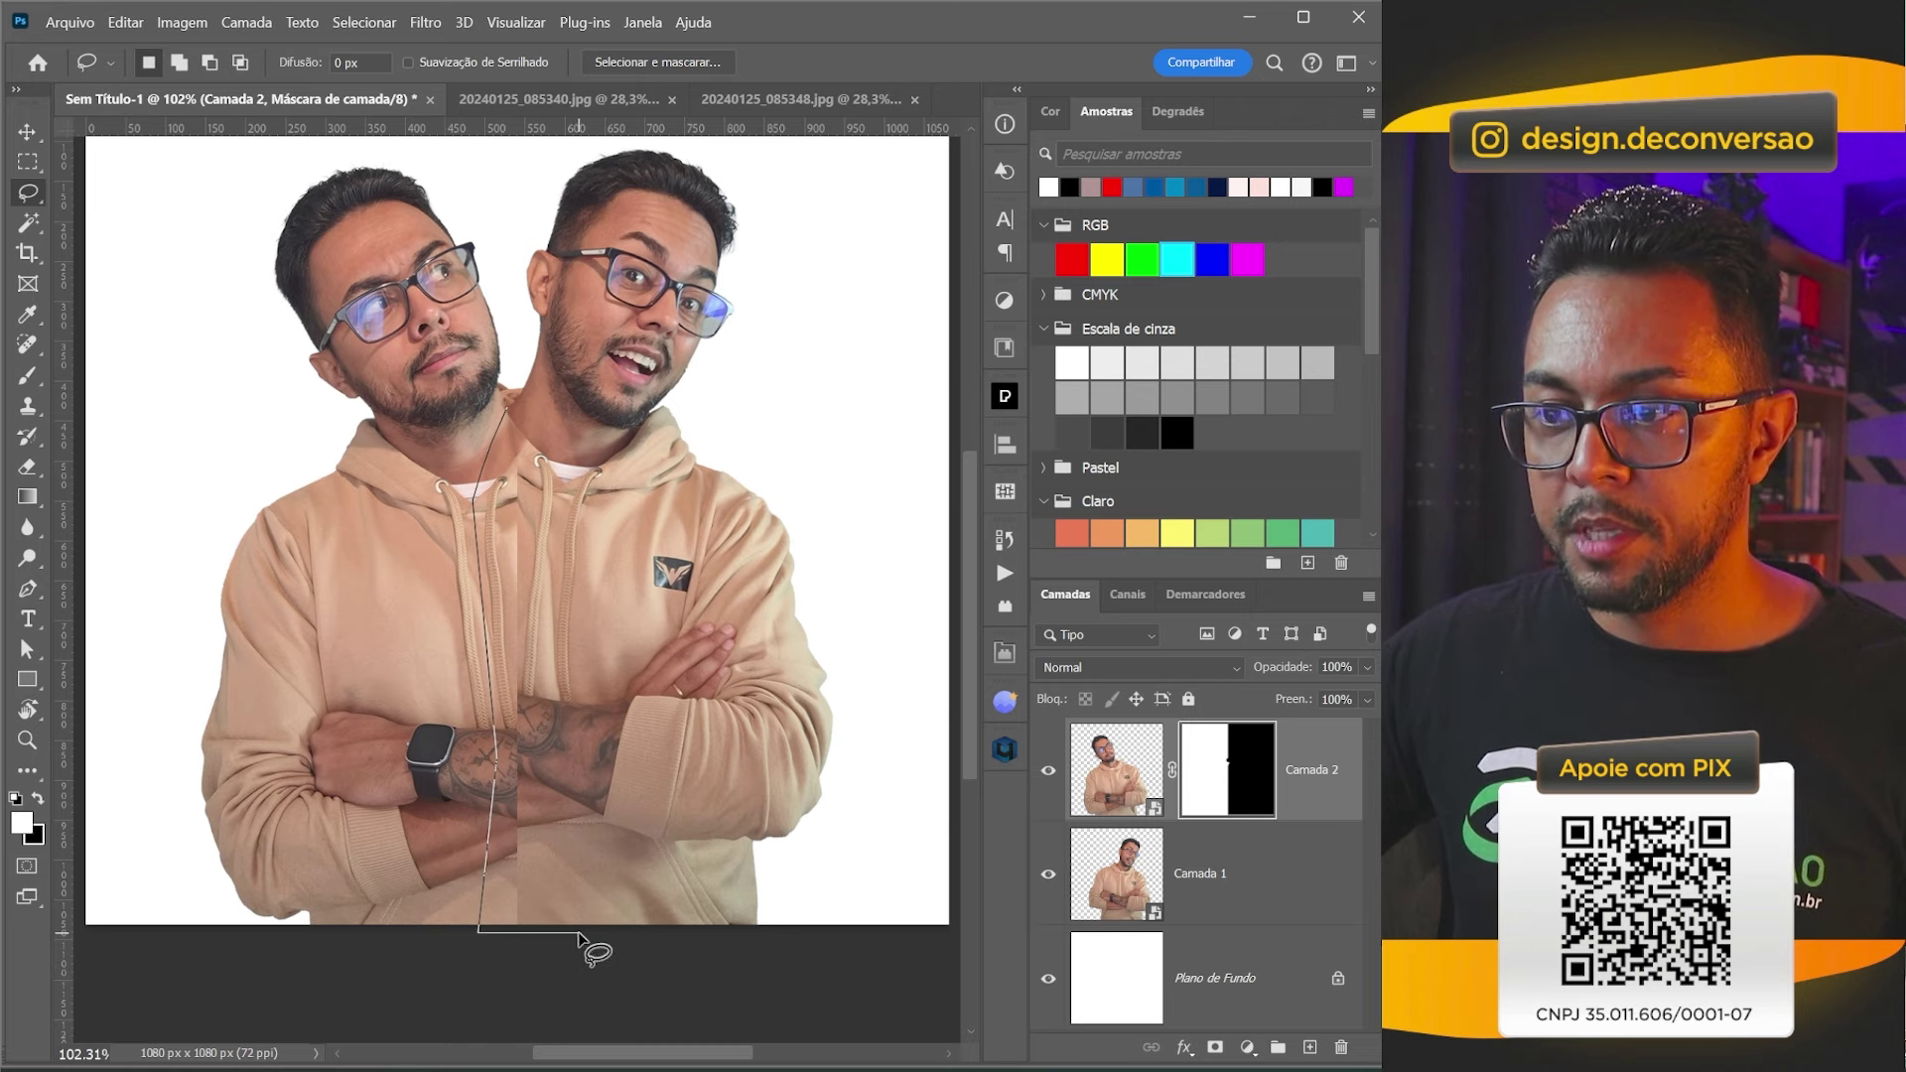
left_click_drag(566, 732, 542, 692)
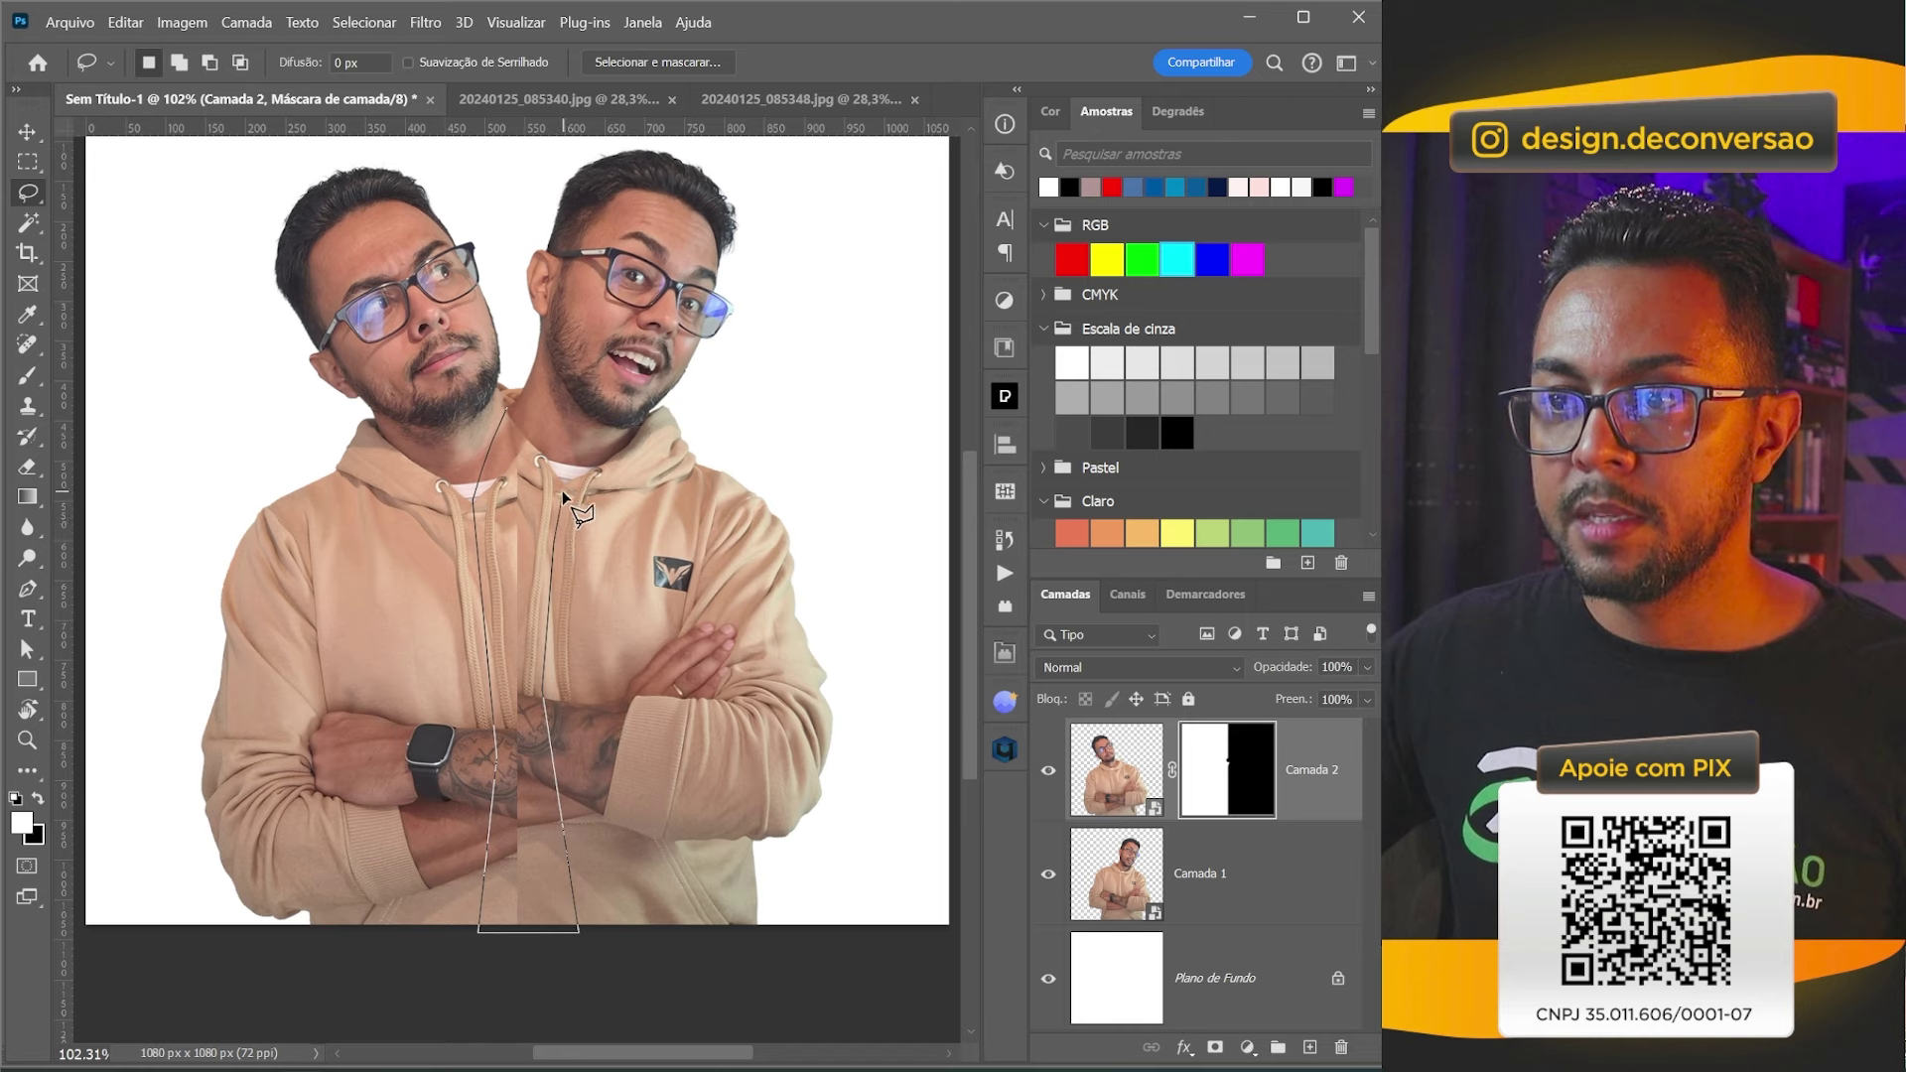
left_click_drag(569, 509, 564, 484)
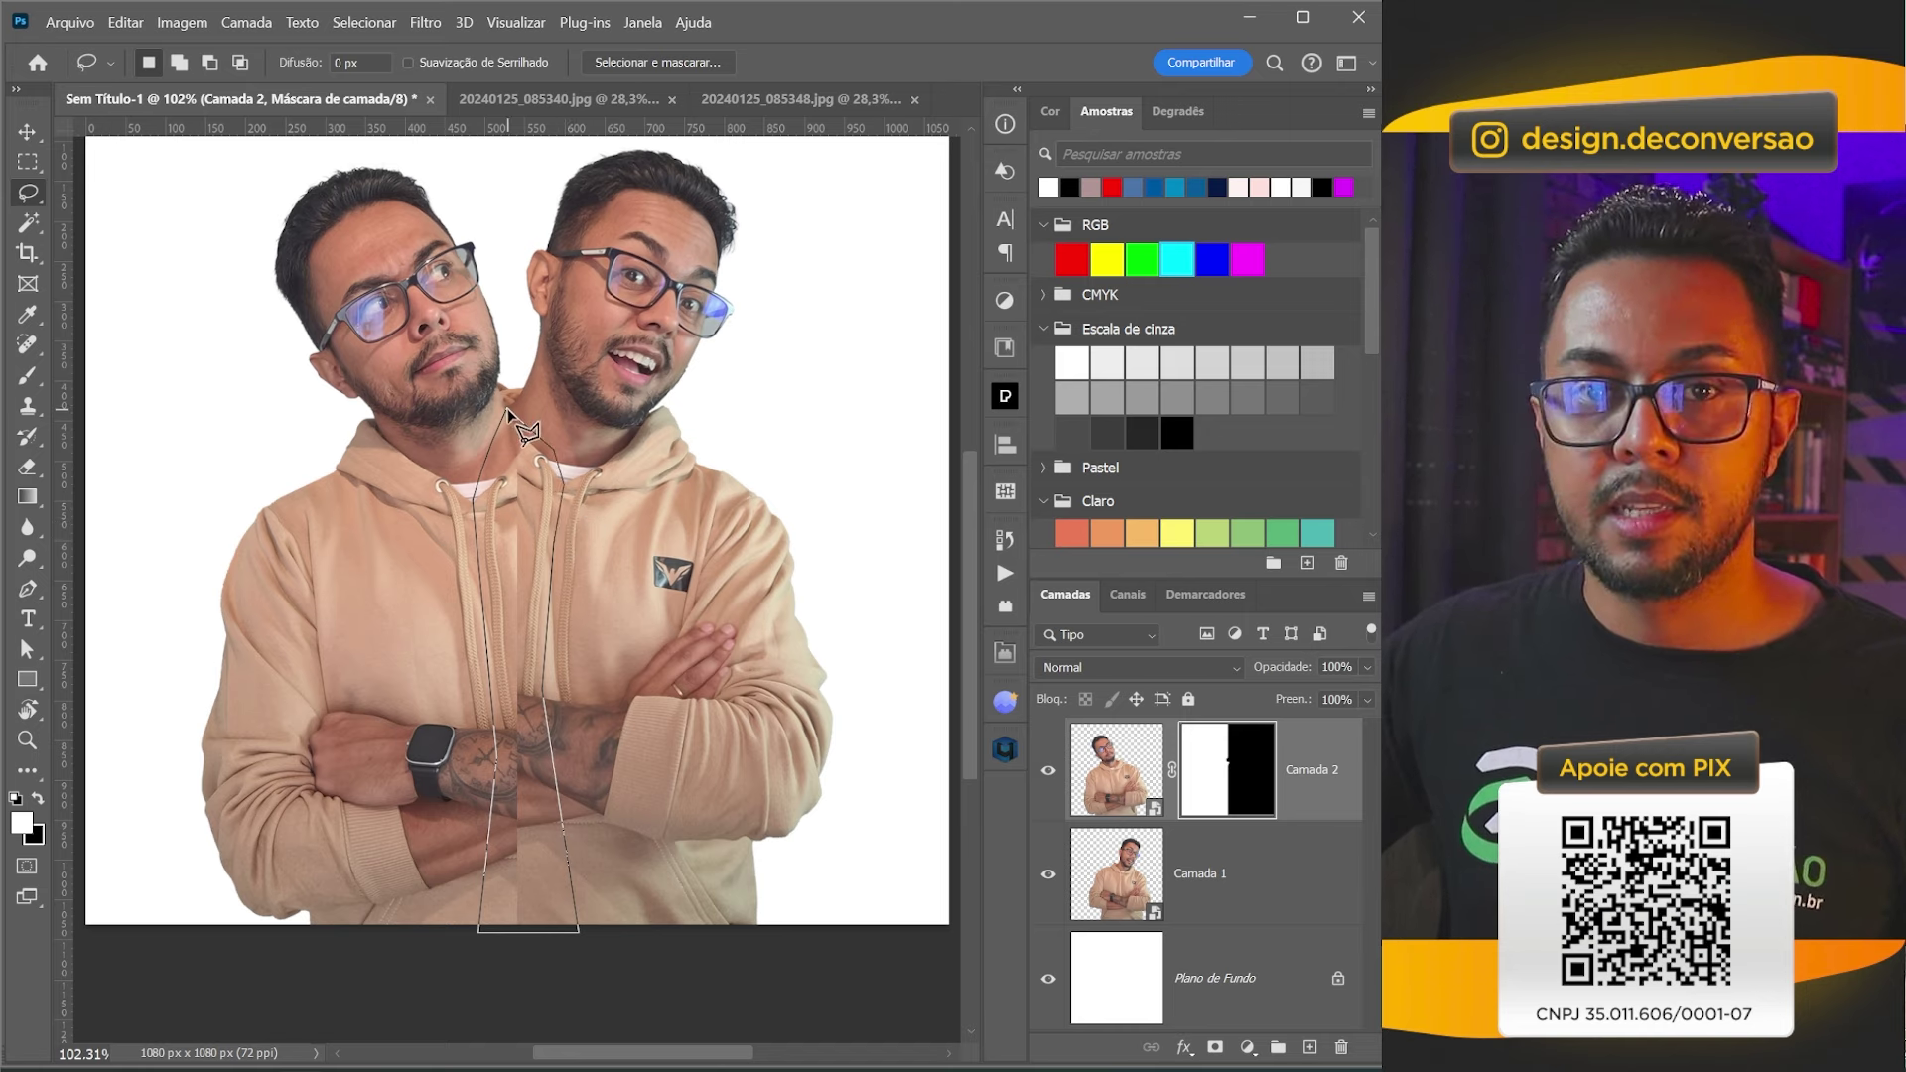
left_click_drag(508, 408, 508, 409)
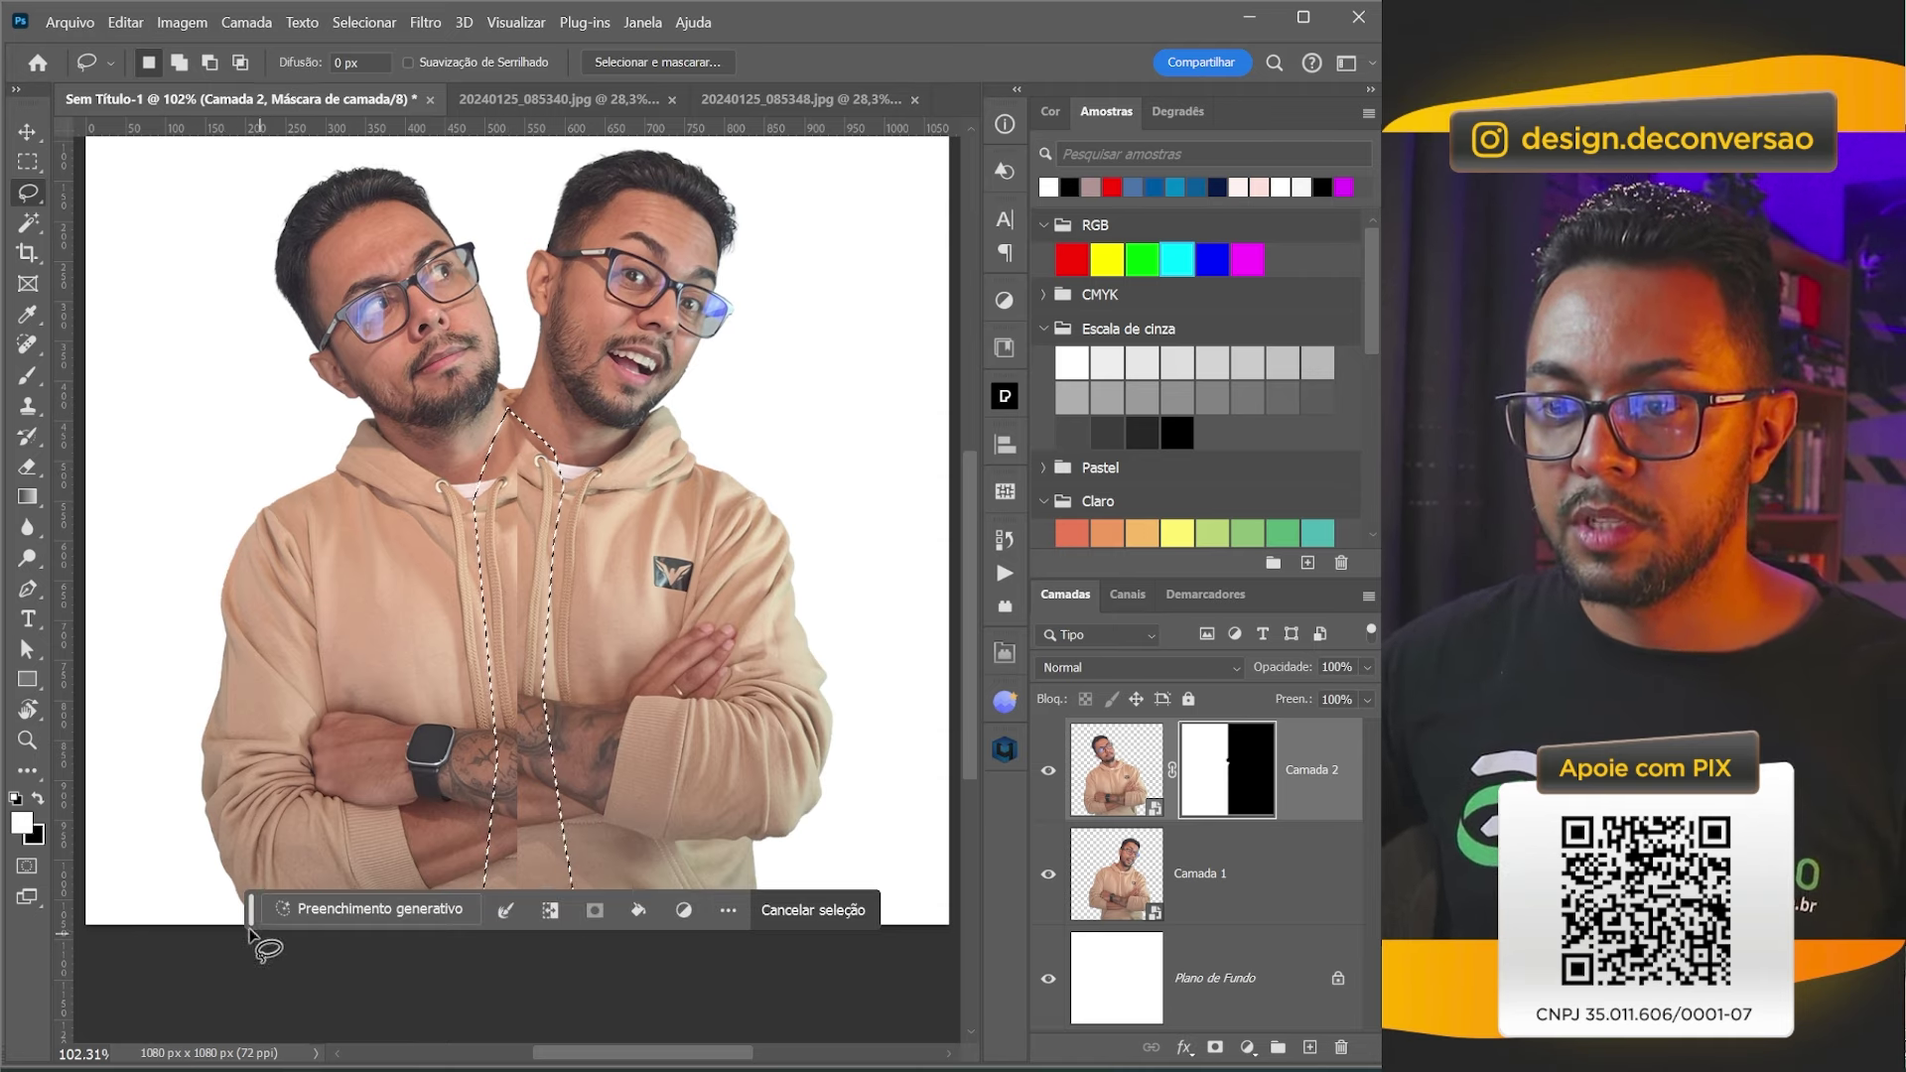
left_click_drag(250, 907, 179, 590)
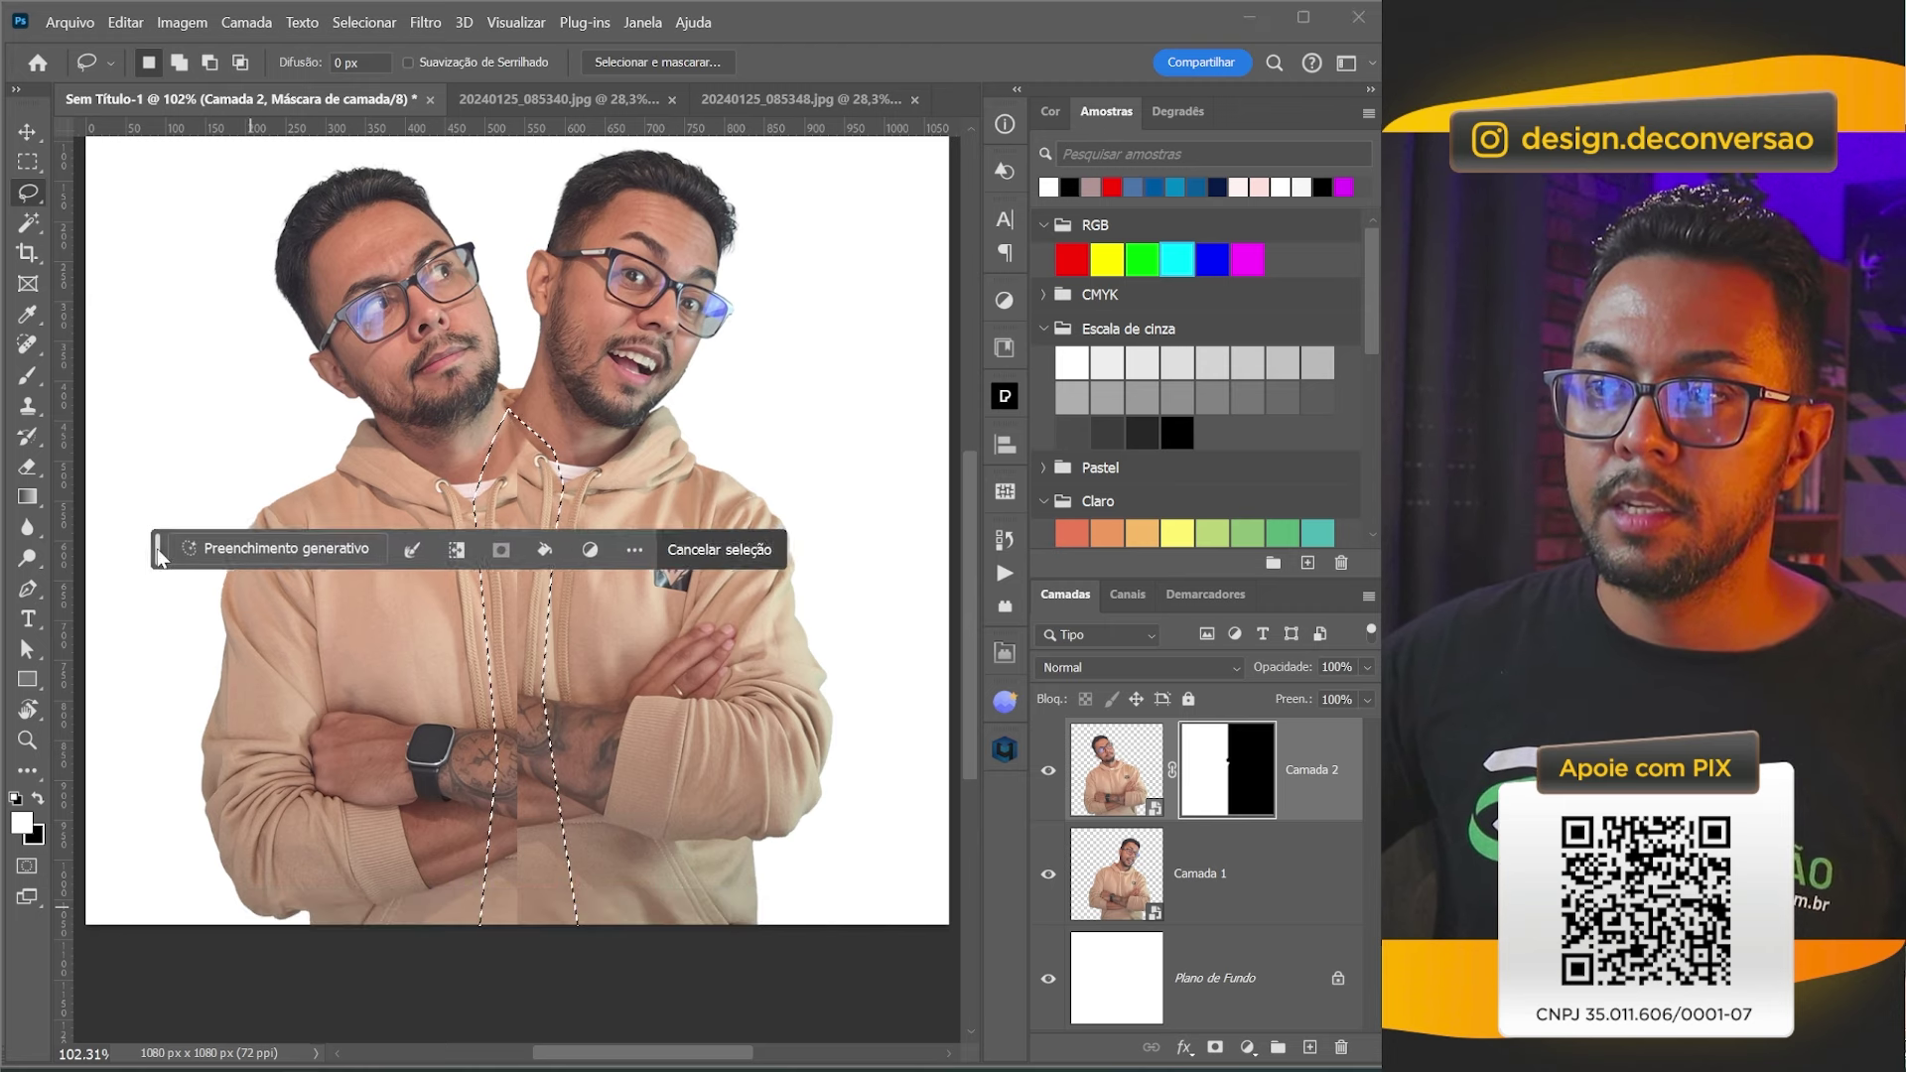
left_click_drag(179, 591, 187, 683)
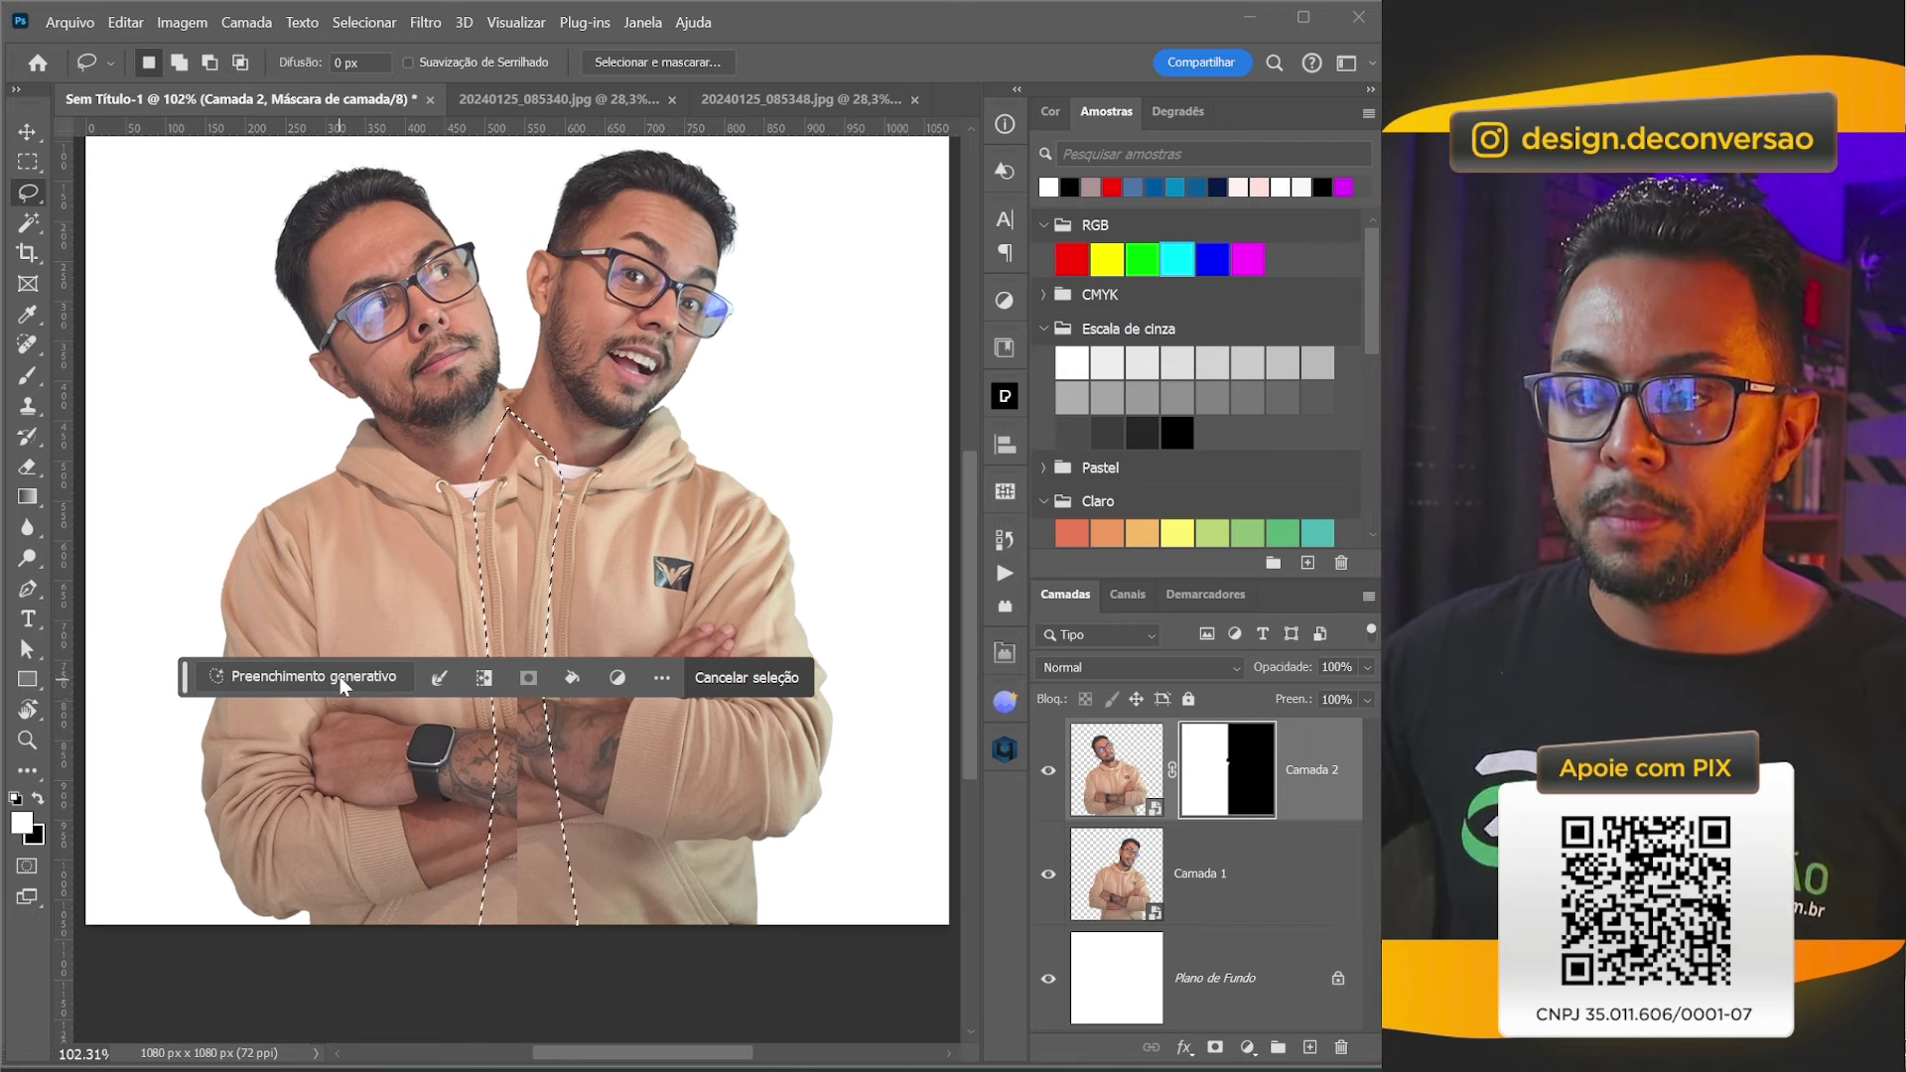
Run Preenchimento generativo on the selection with an empty prompt.
left_click(339, 676)
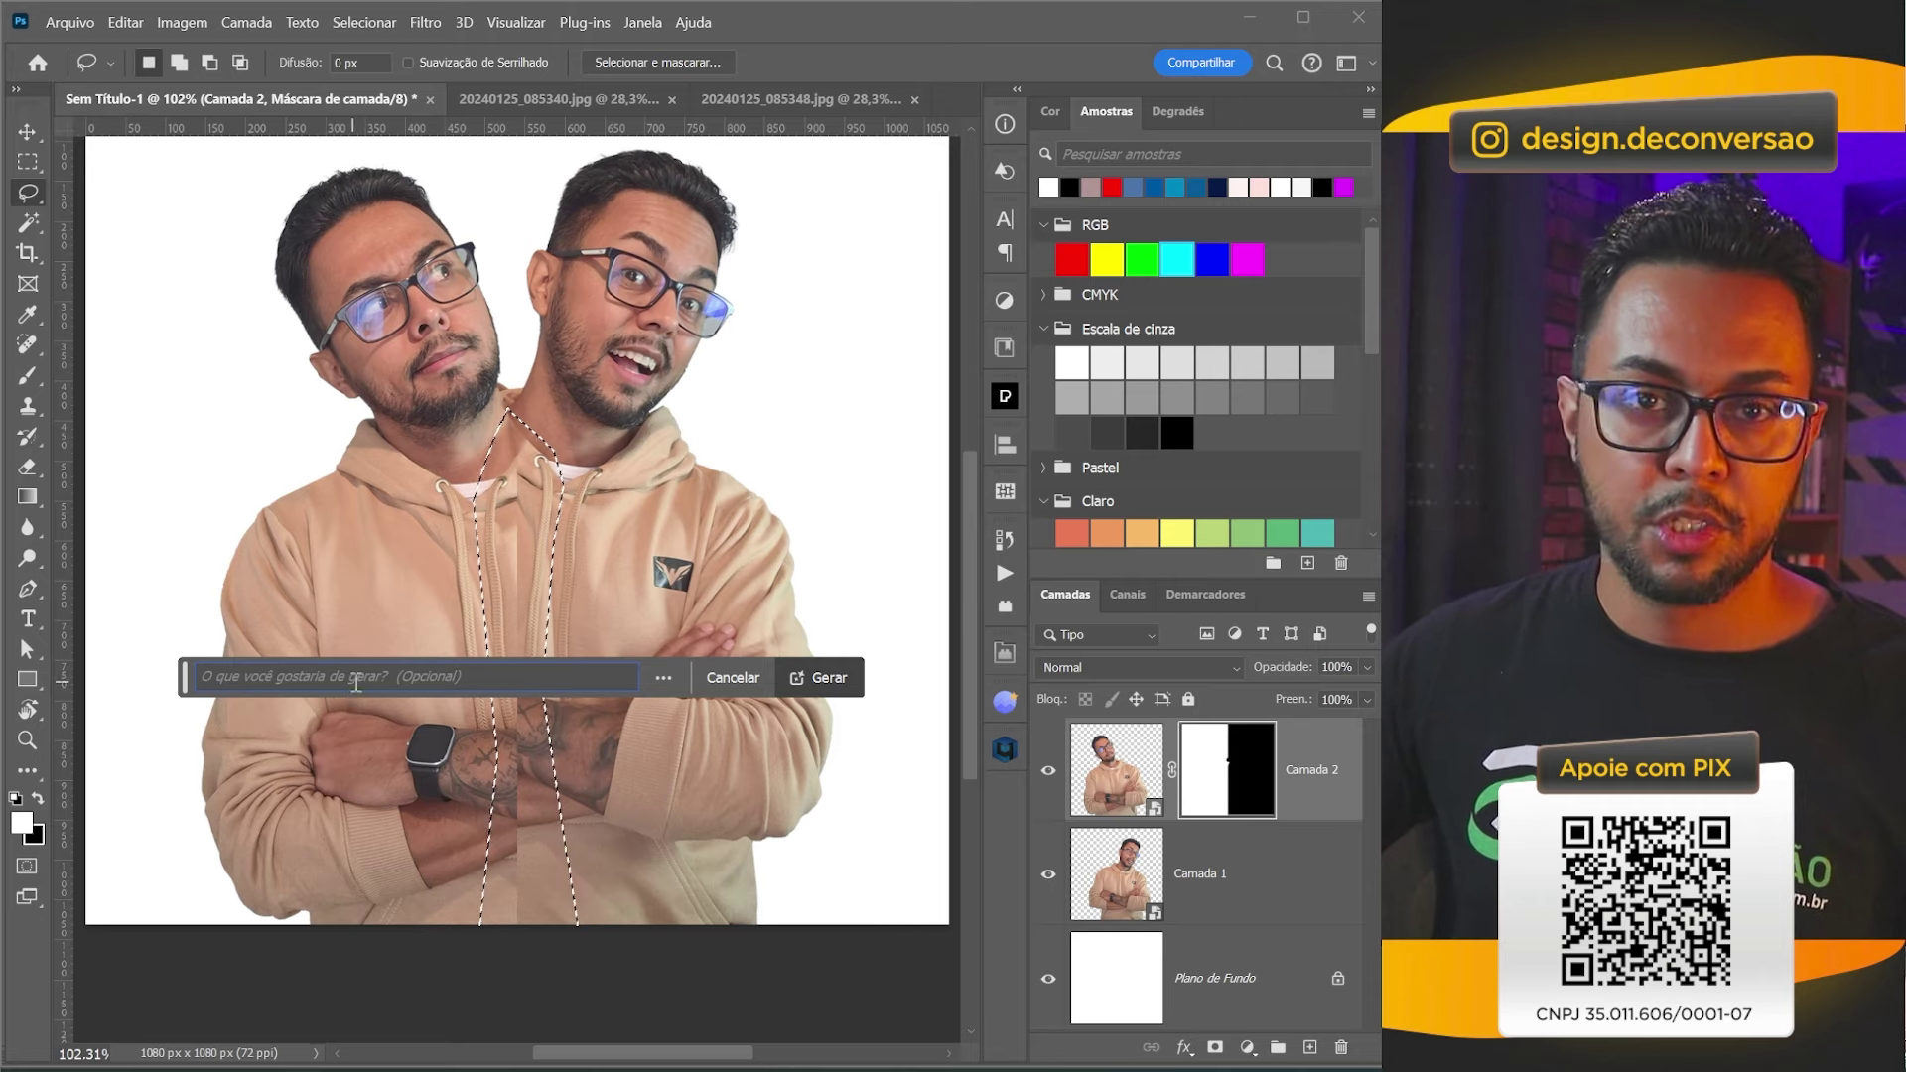
left_click(826, 678)
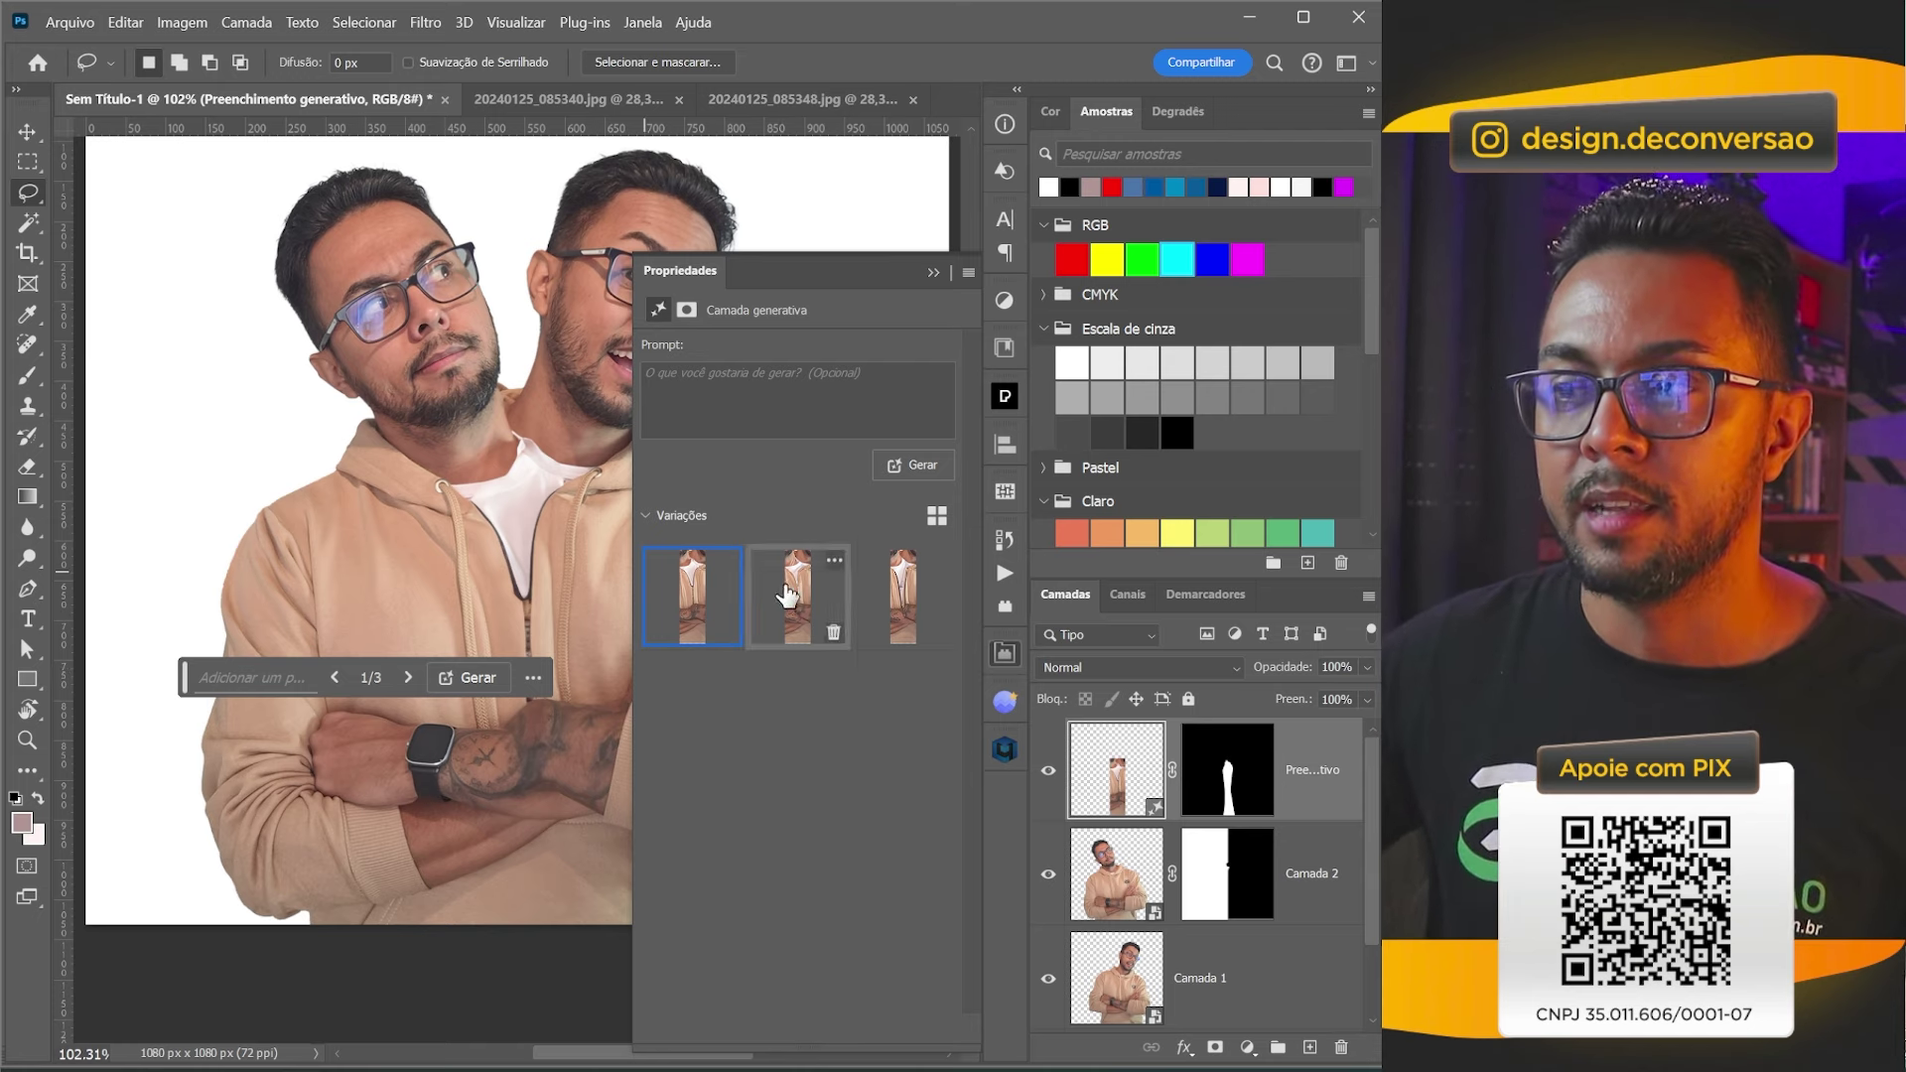
Preview the three generative fill variations, returning to the first.
left_click_drag(461, 483, 346, 475)
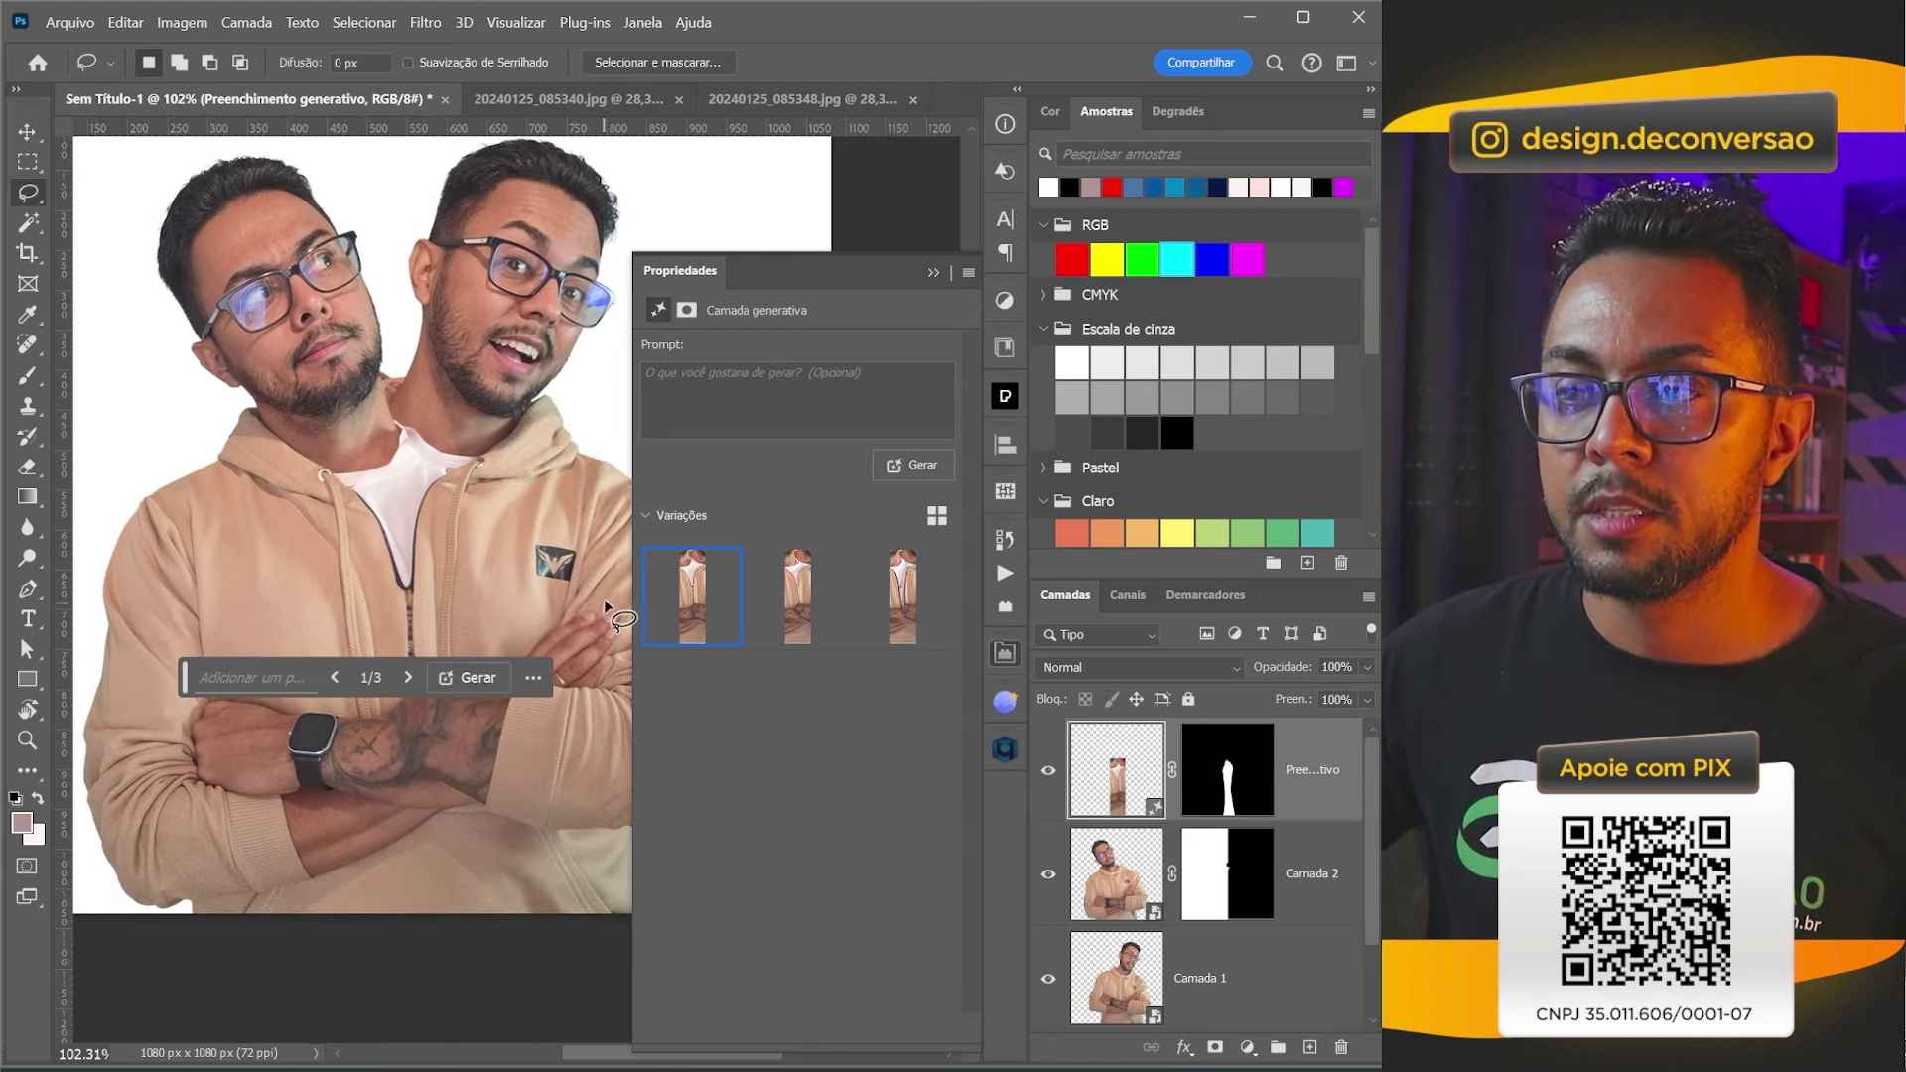
left_click(794, 607)
left_click(903, 595)
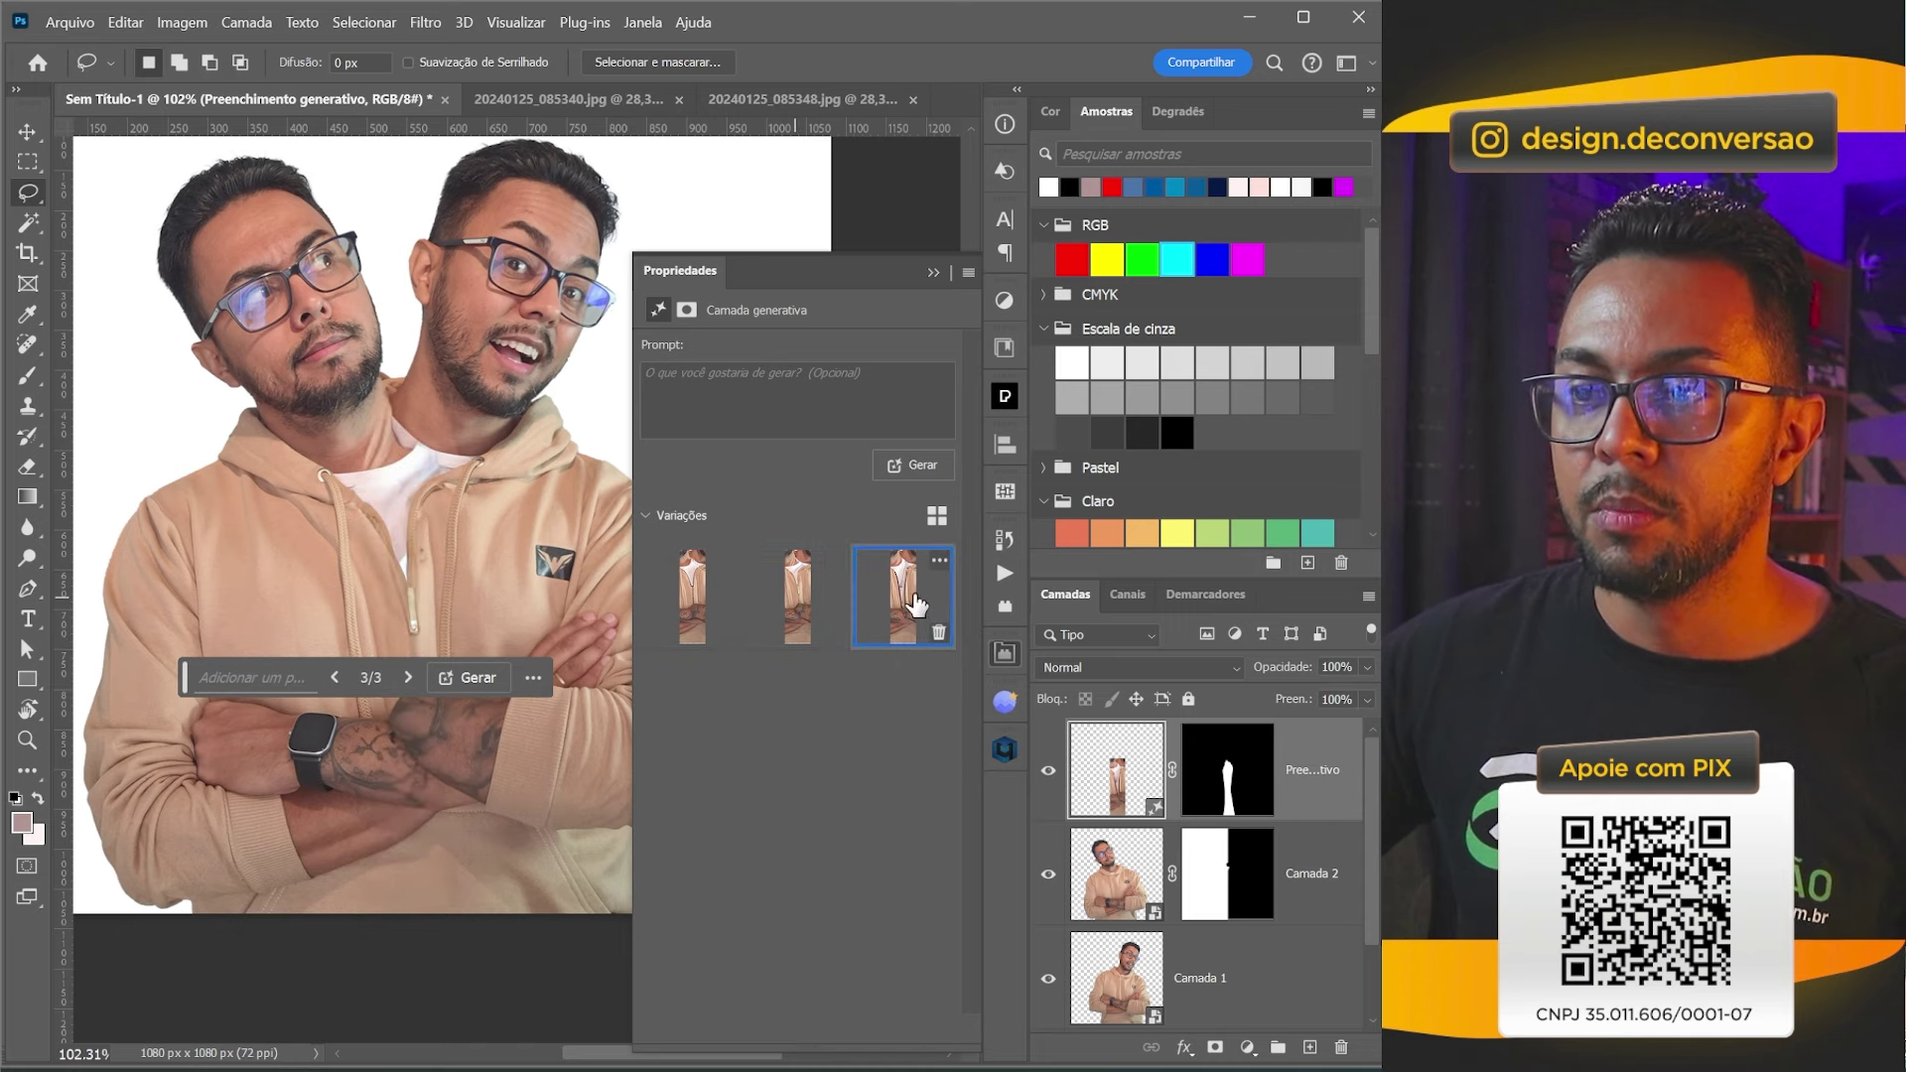
left_click_drag(184, 677, 182, 962)
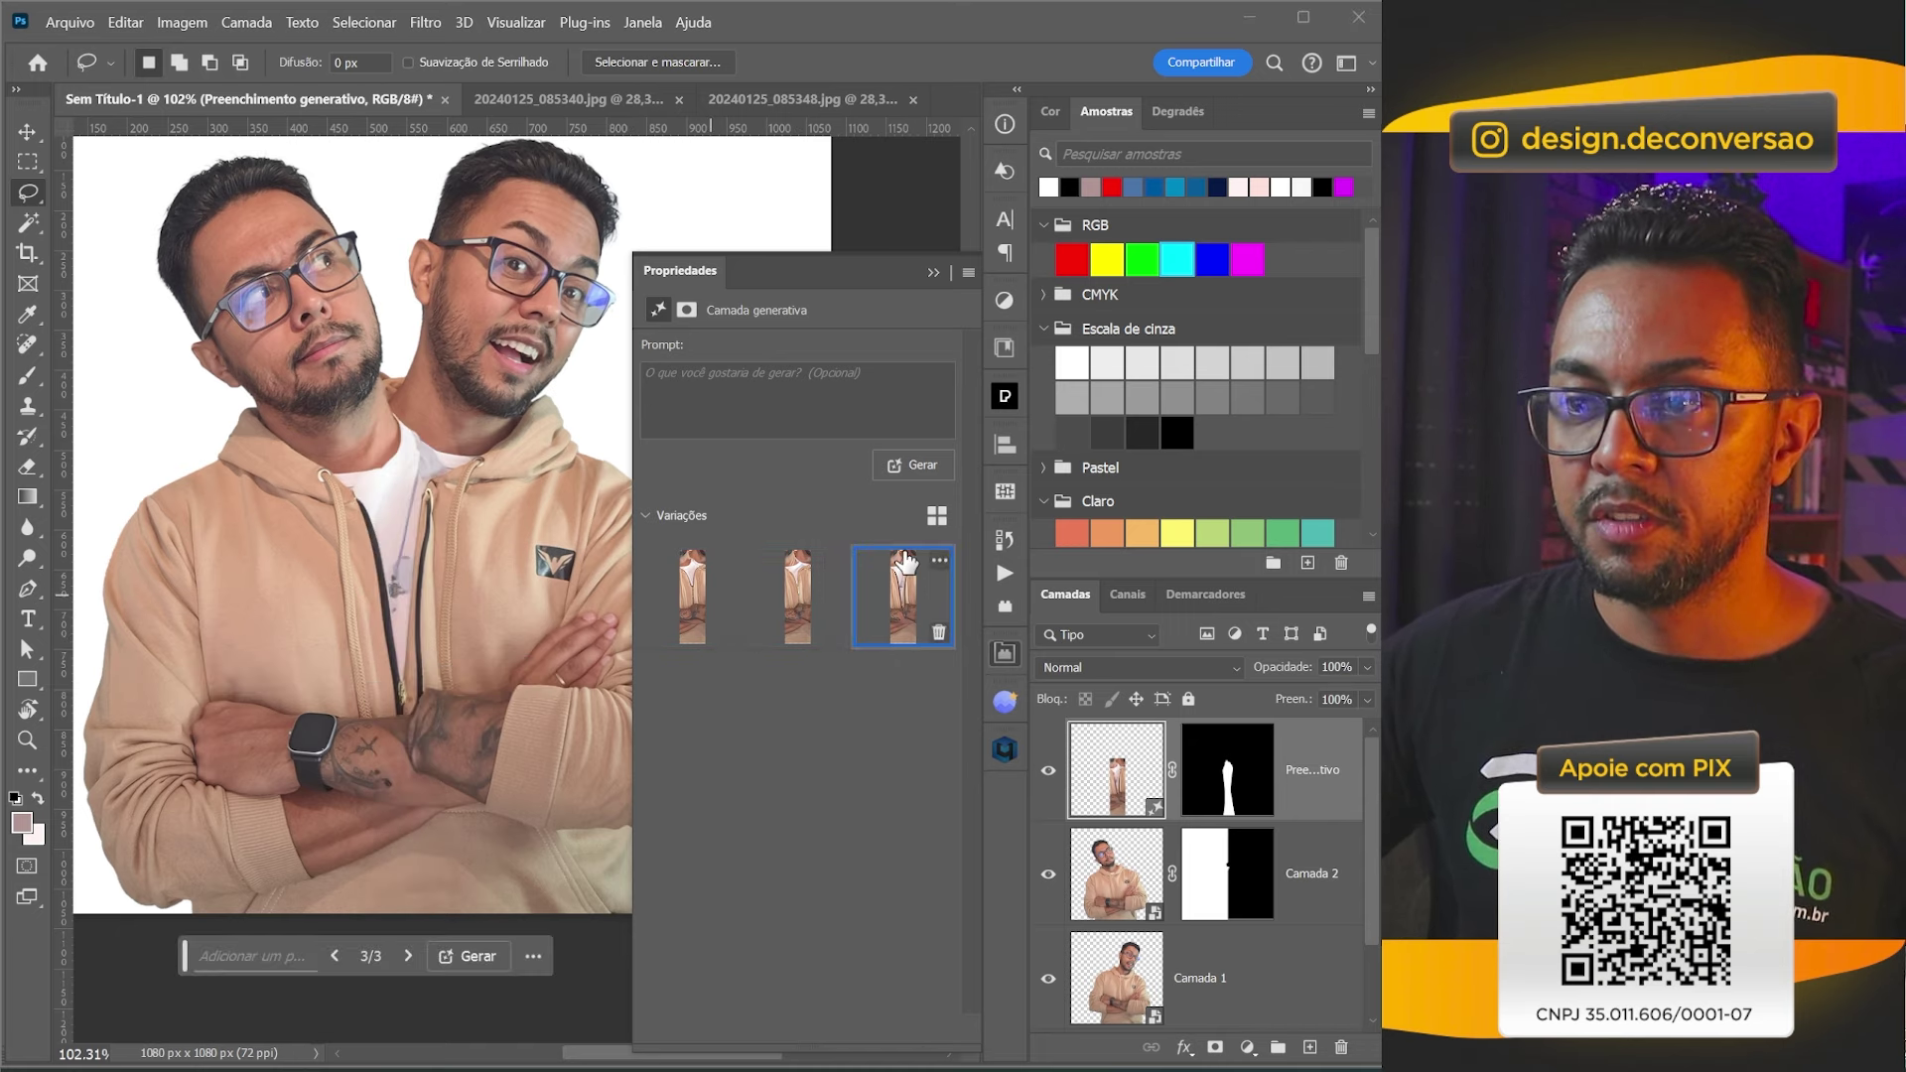
left_click(799, 611)
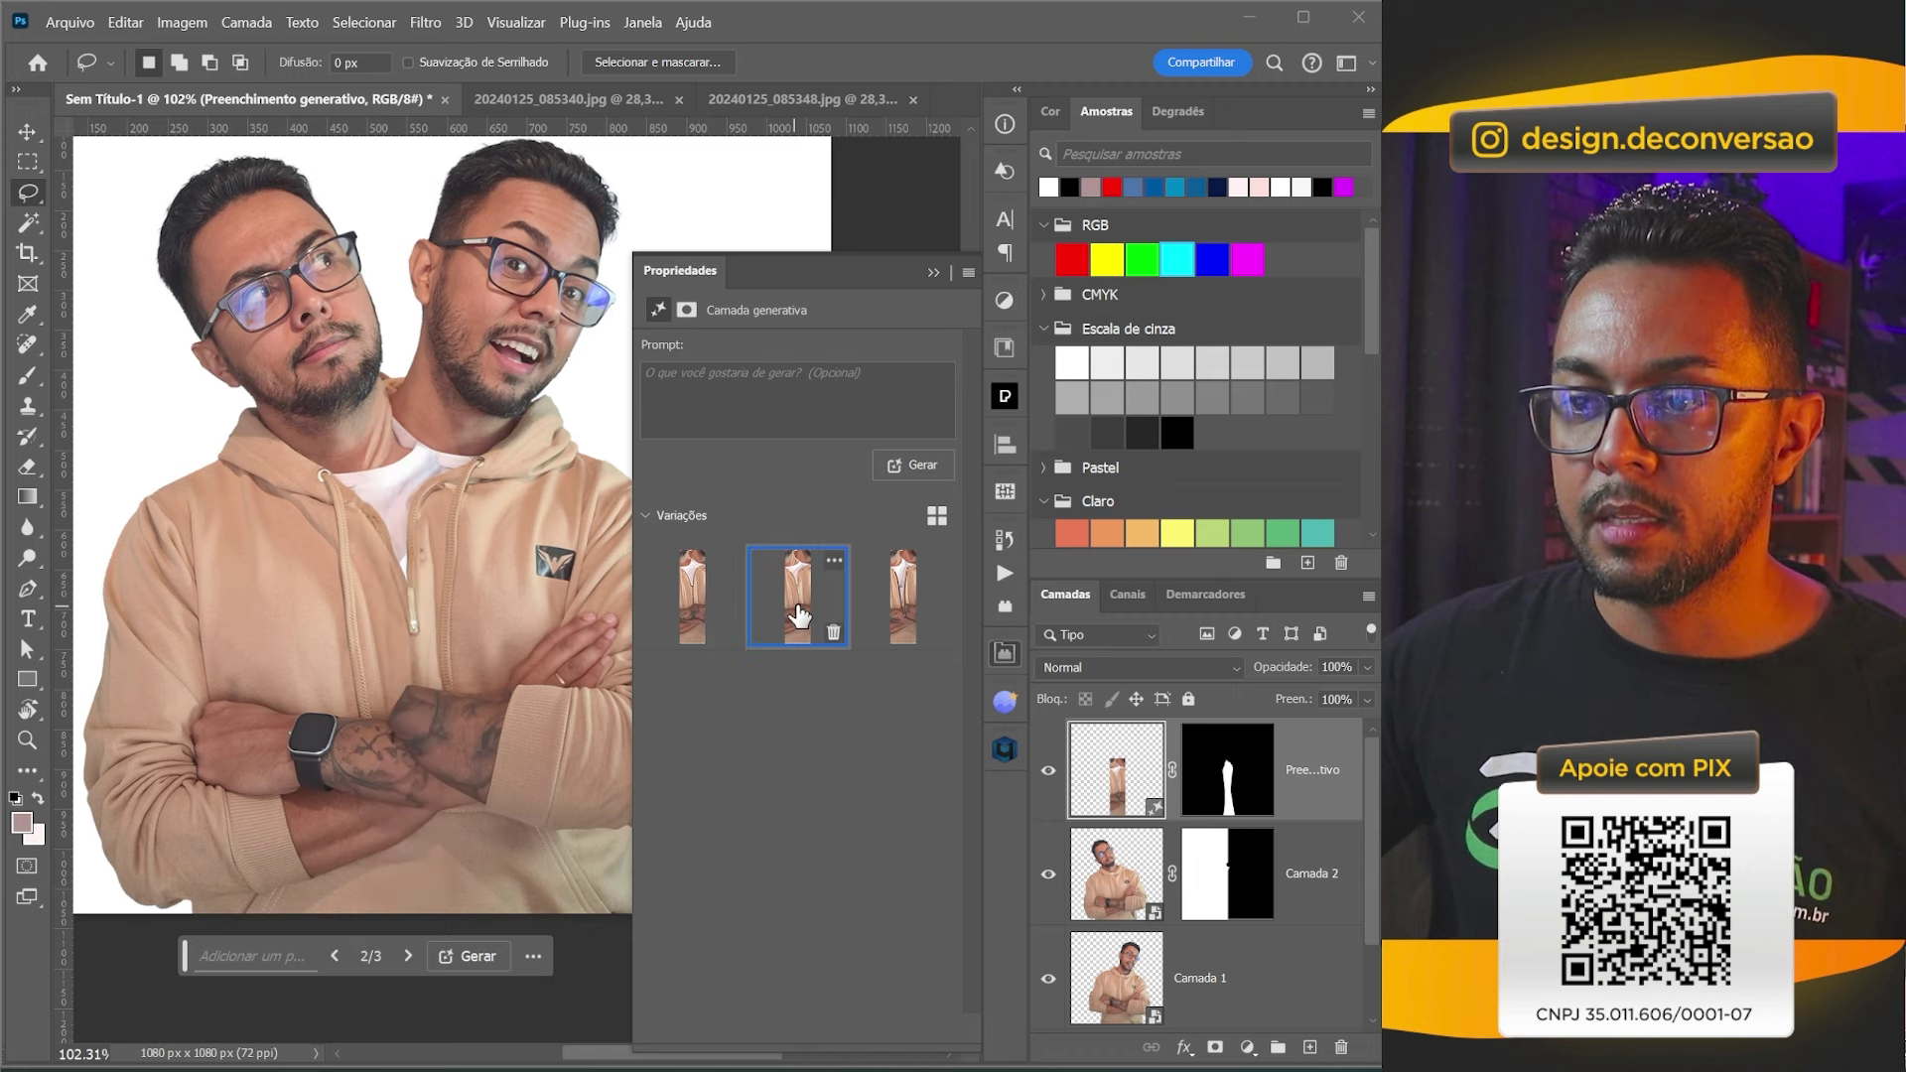
left_click(903, 616)
left_click(692, 595)
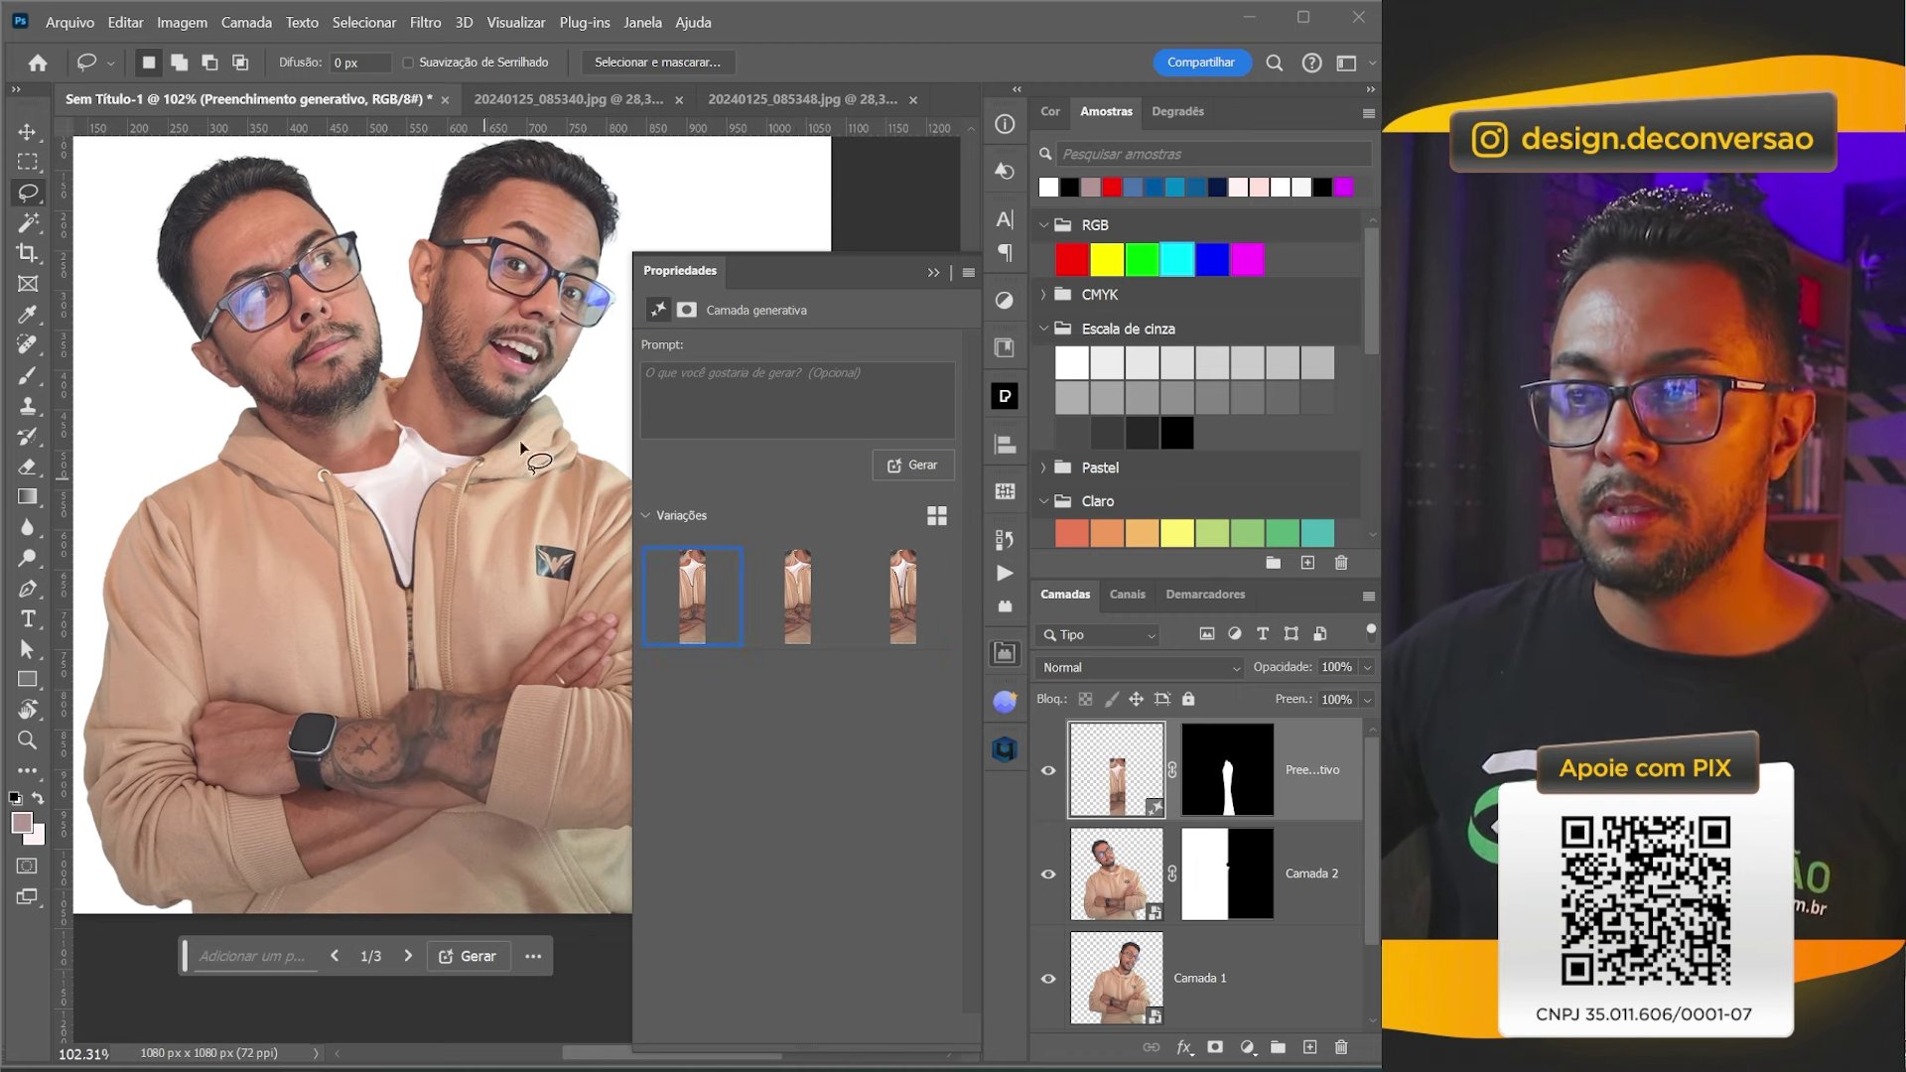
Generate three more variations for six total, keep variation 1, and zoom into the neck.
left_click(913, 467)
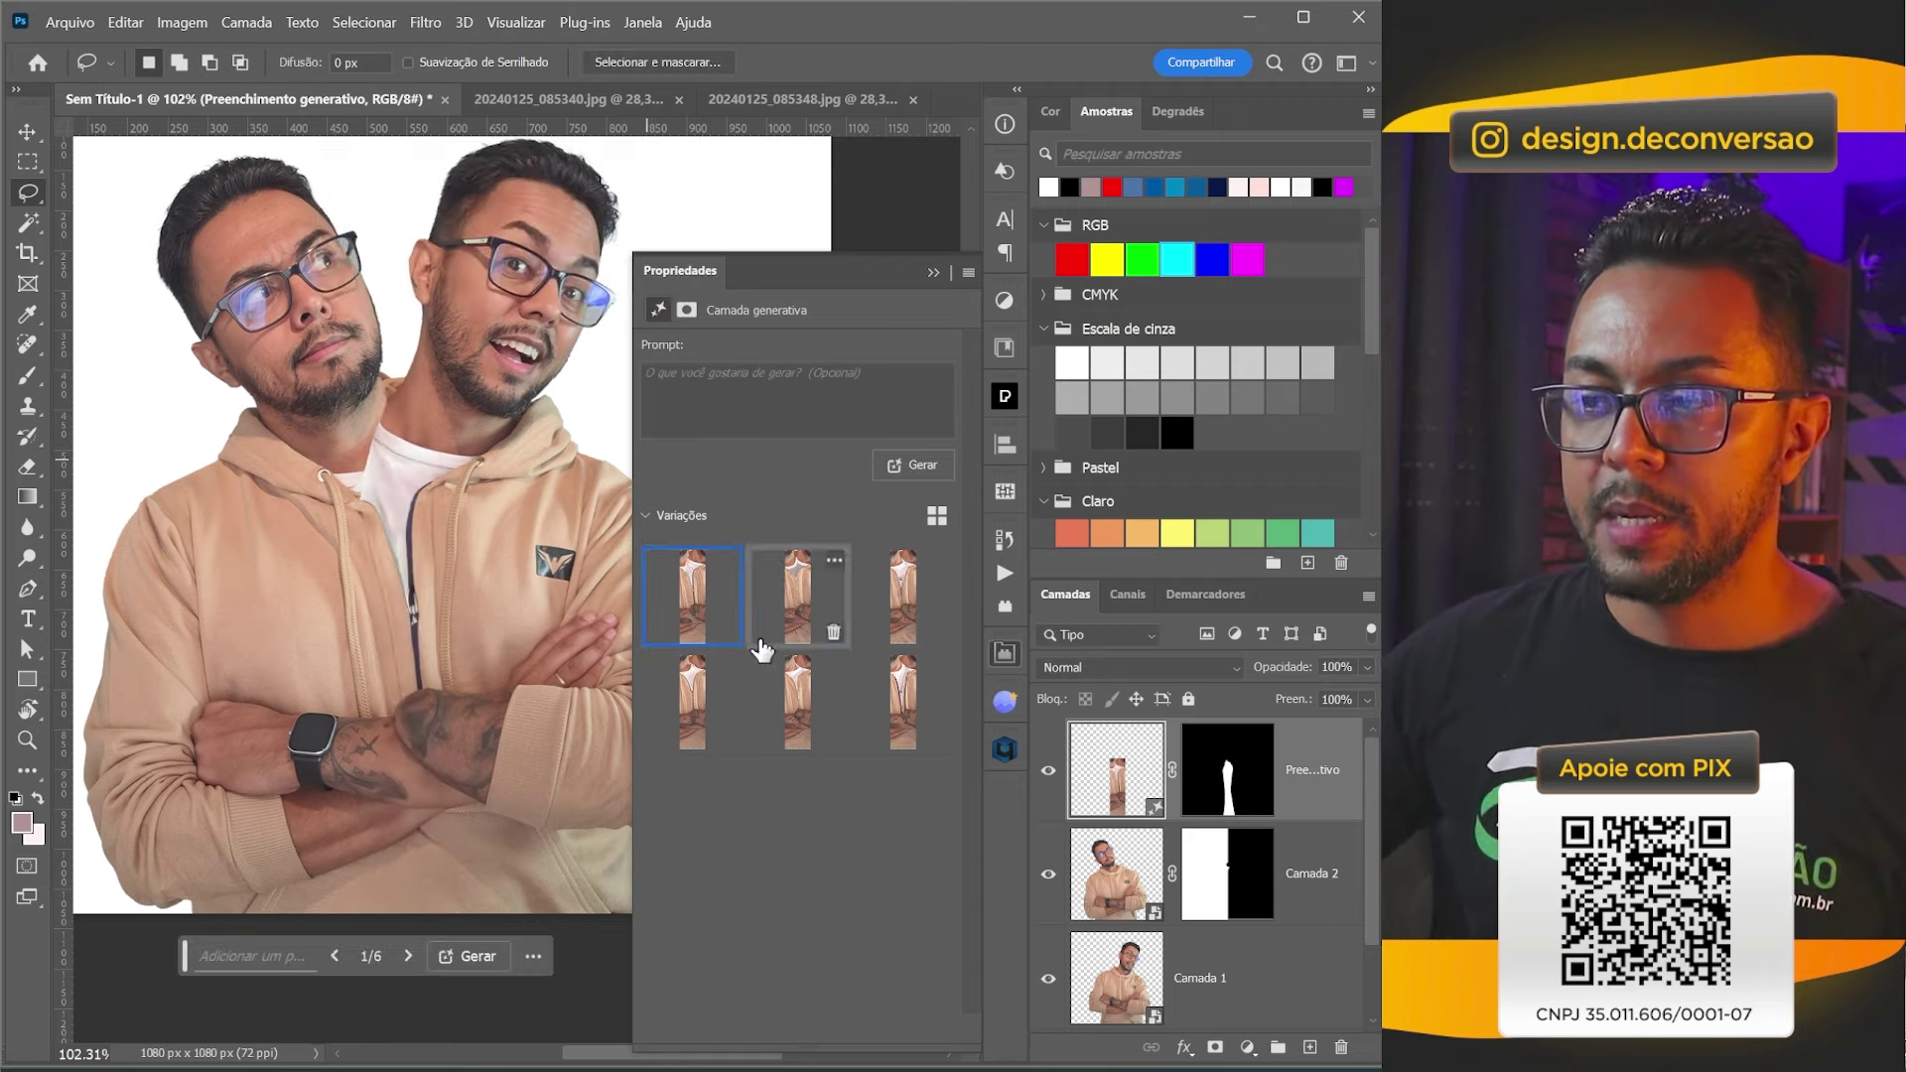
left_click(804, 607)
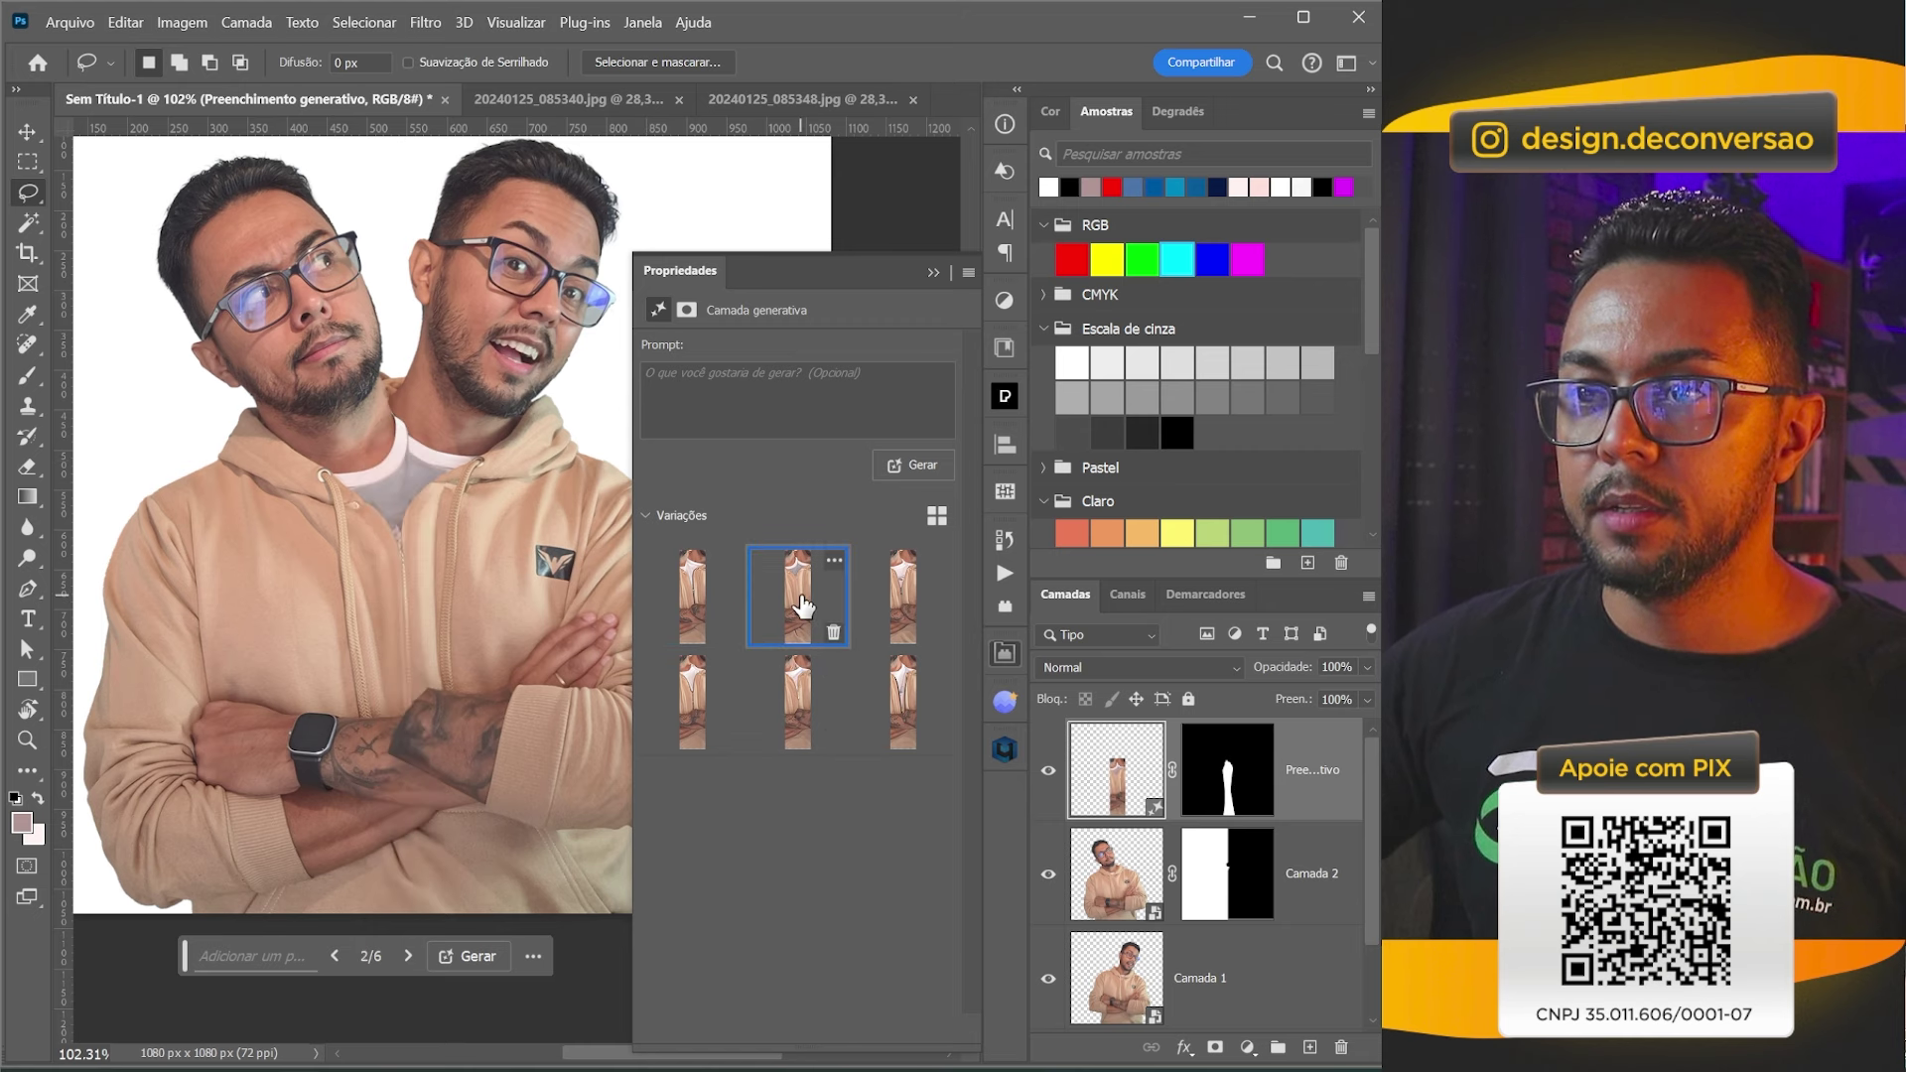
left_click(903, 595)
left_click(799, 699)
left_click(695, 595)
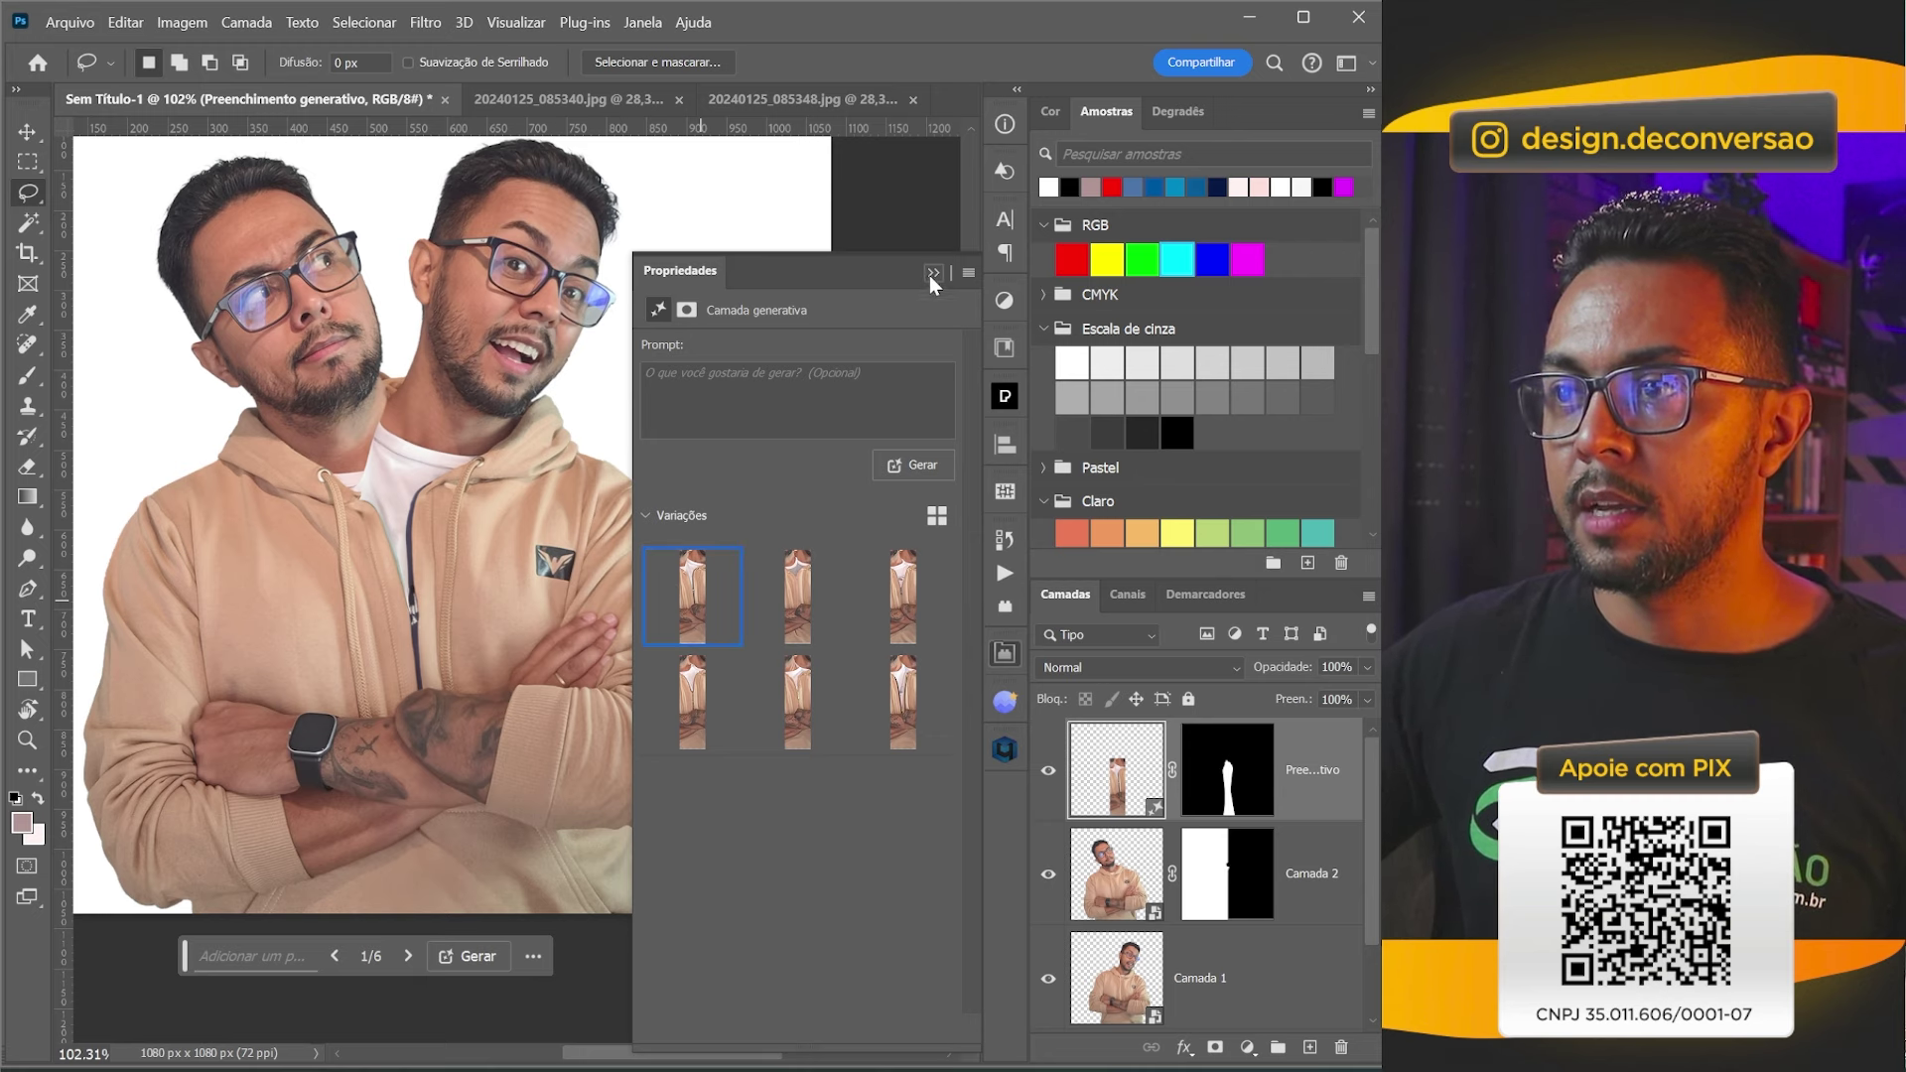
left_click(932, 270)
key("z")
left_click_drag(373, 436, 397, 432)
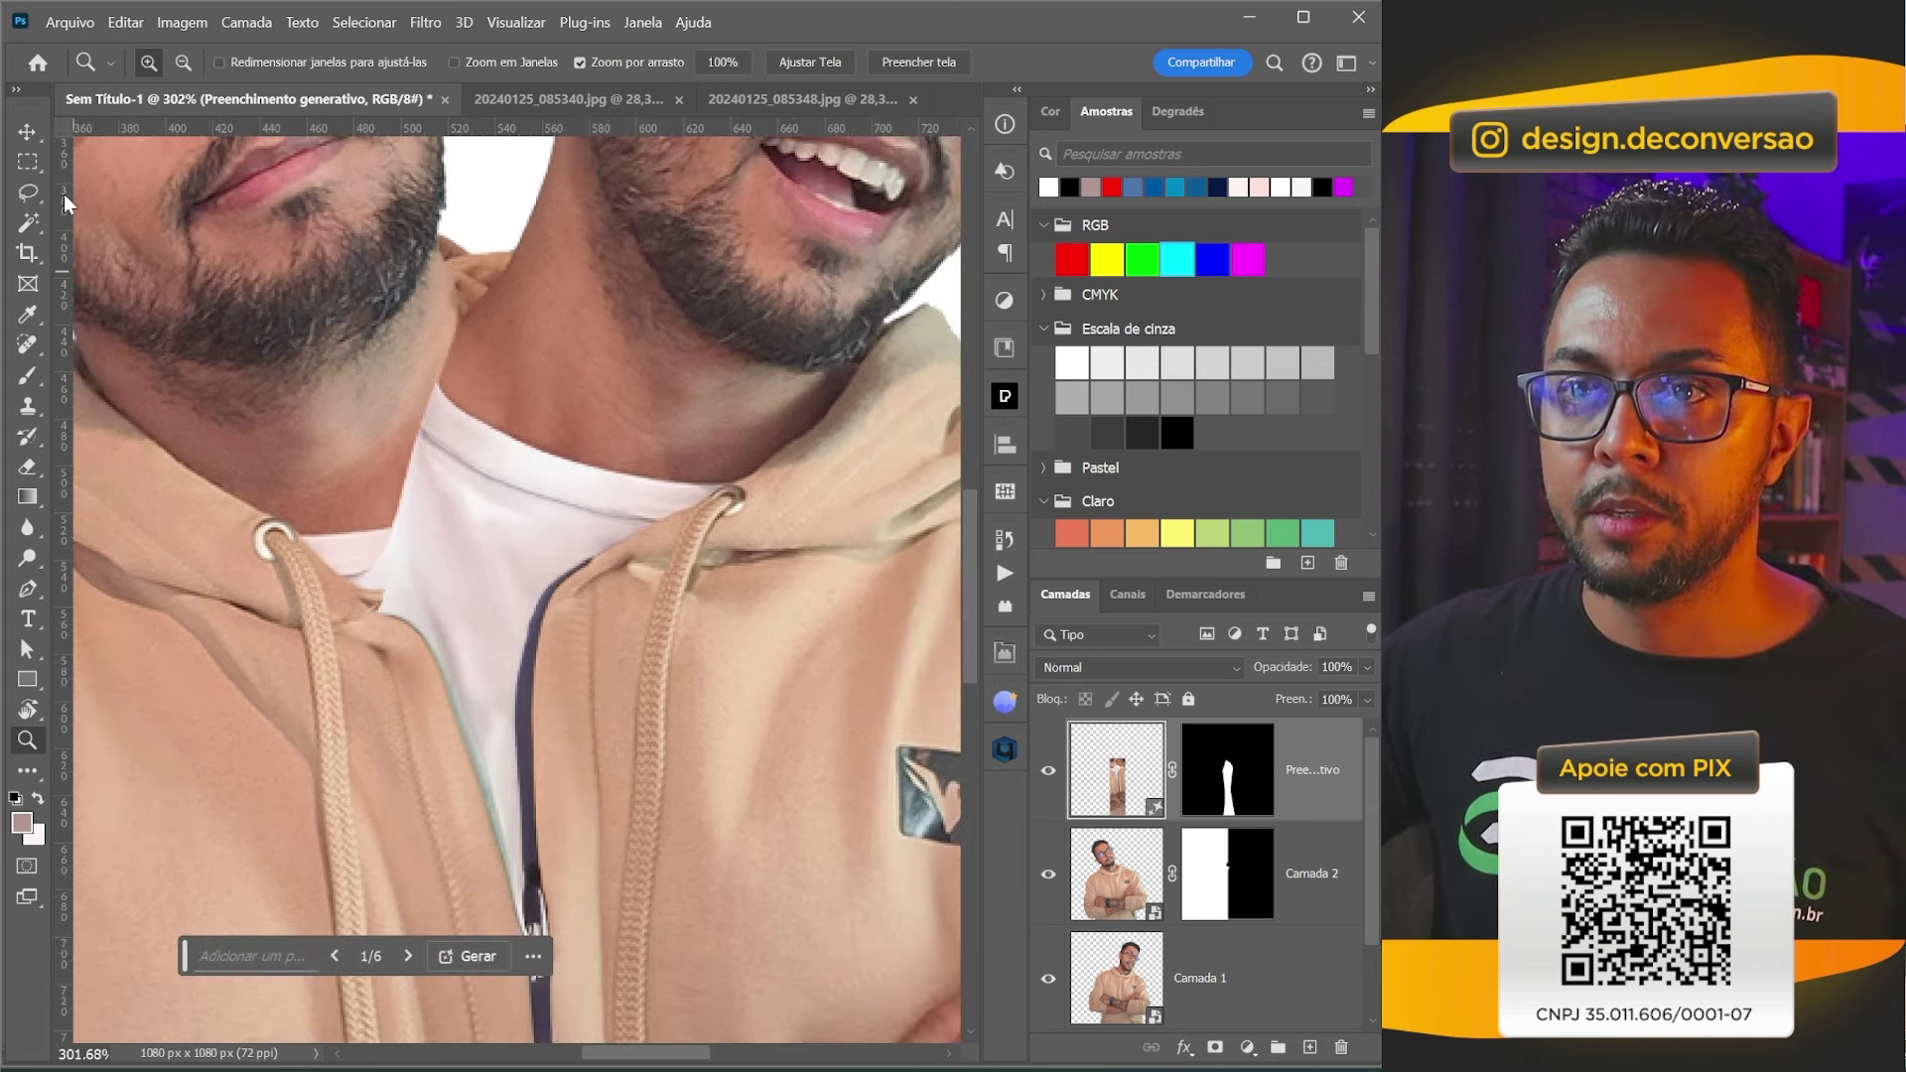
Copy the lassoed neck-and-collar area onto a new layer, Camada 3.
left_click(28, 192)
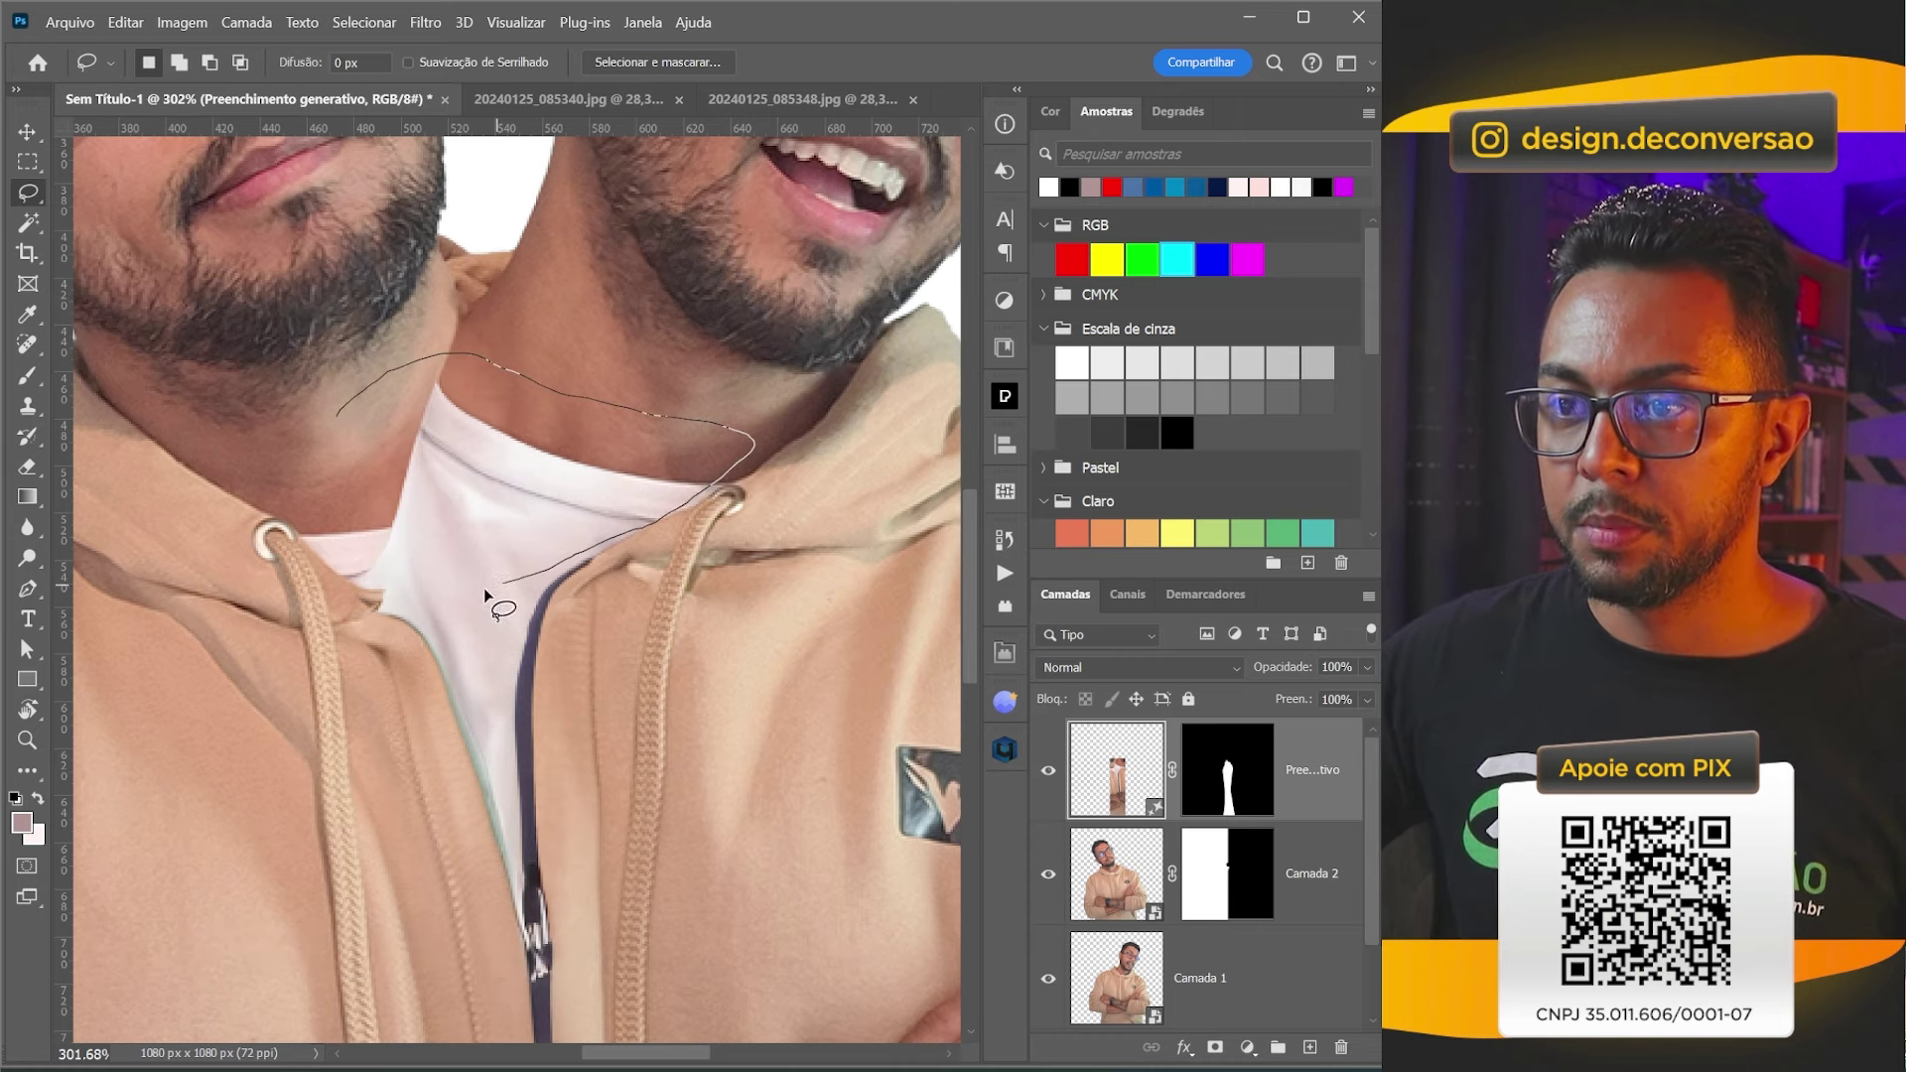
left_click_drag(284, 503, 283, 458)
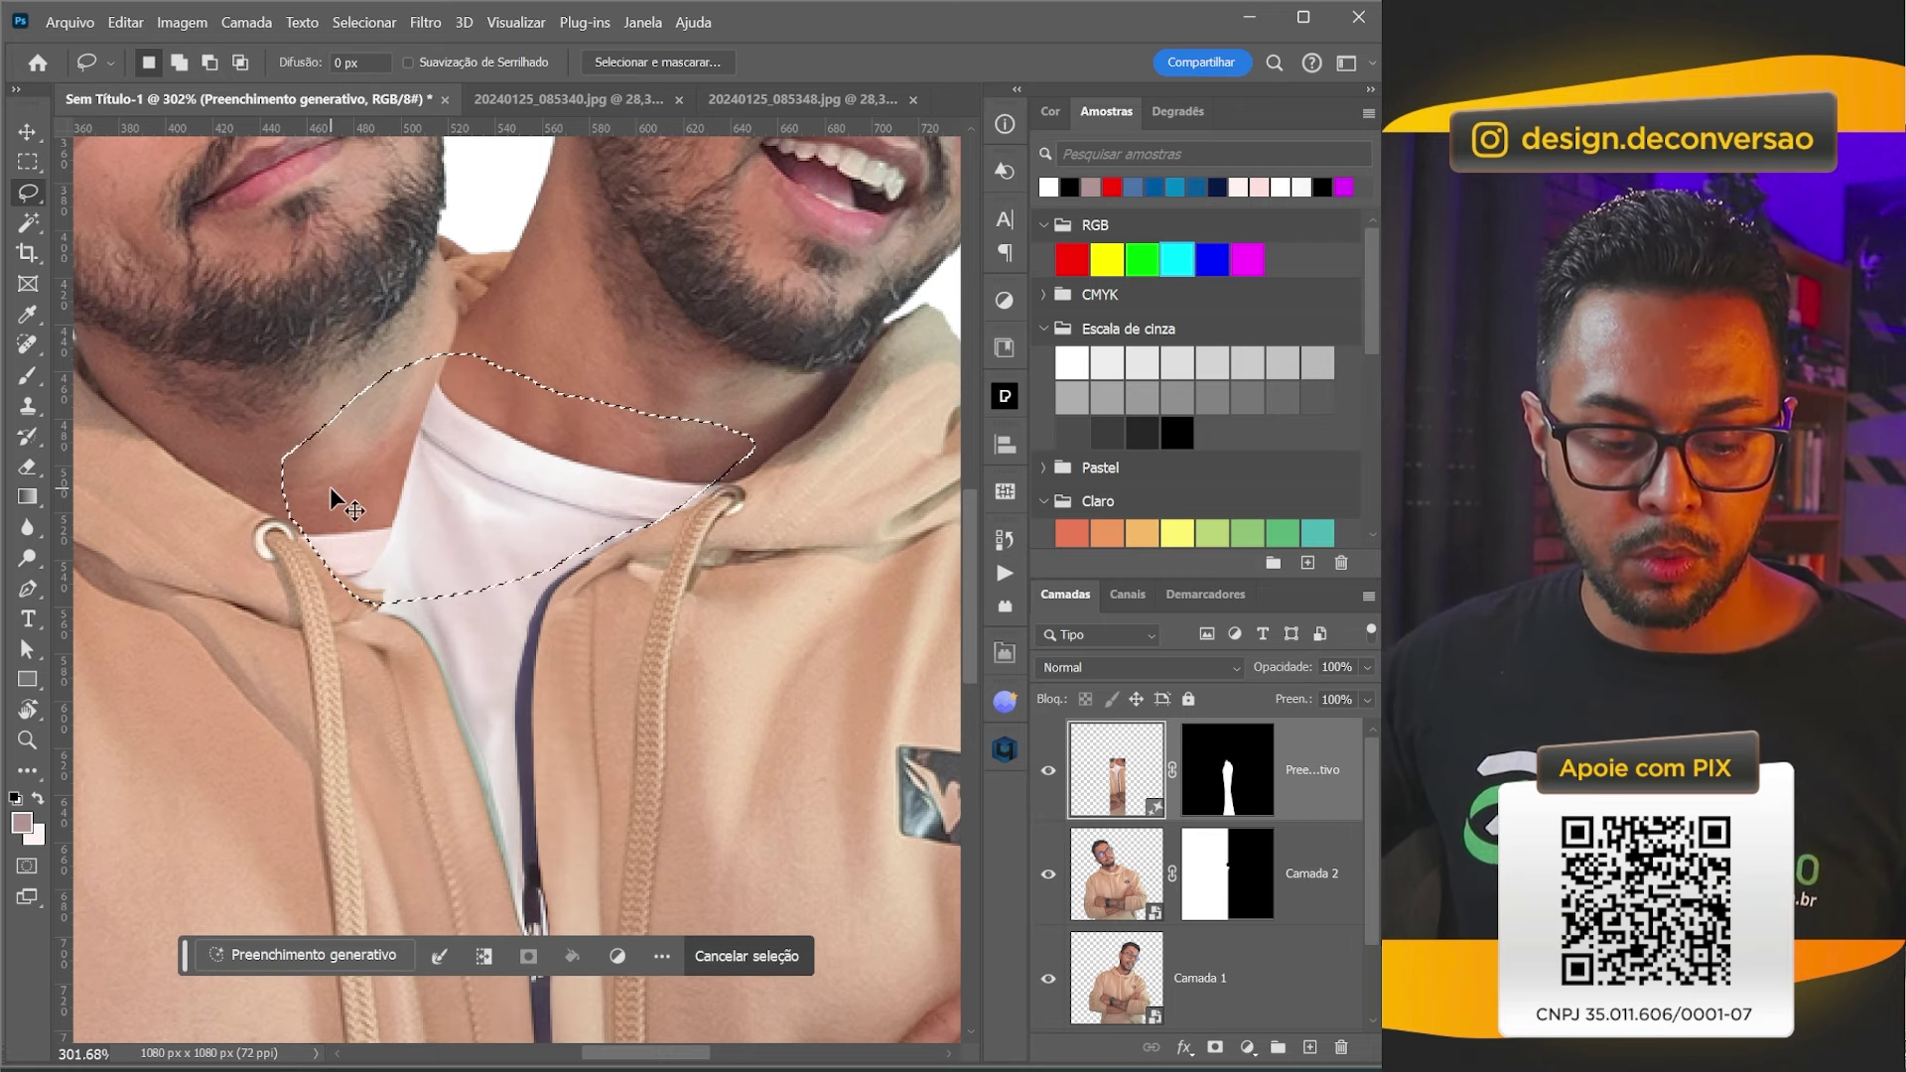
key("ctrl+j")
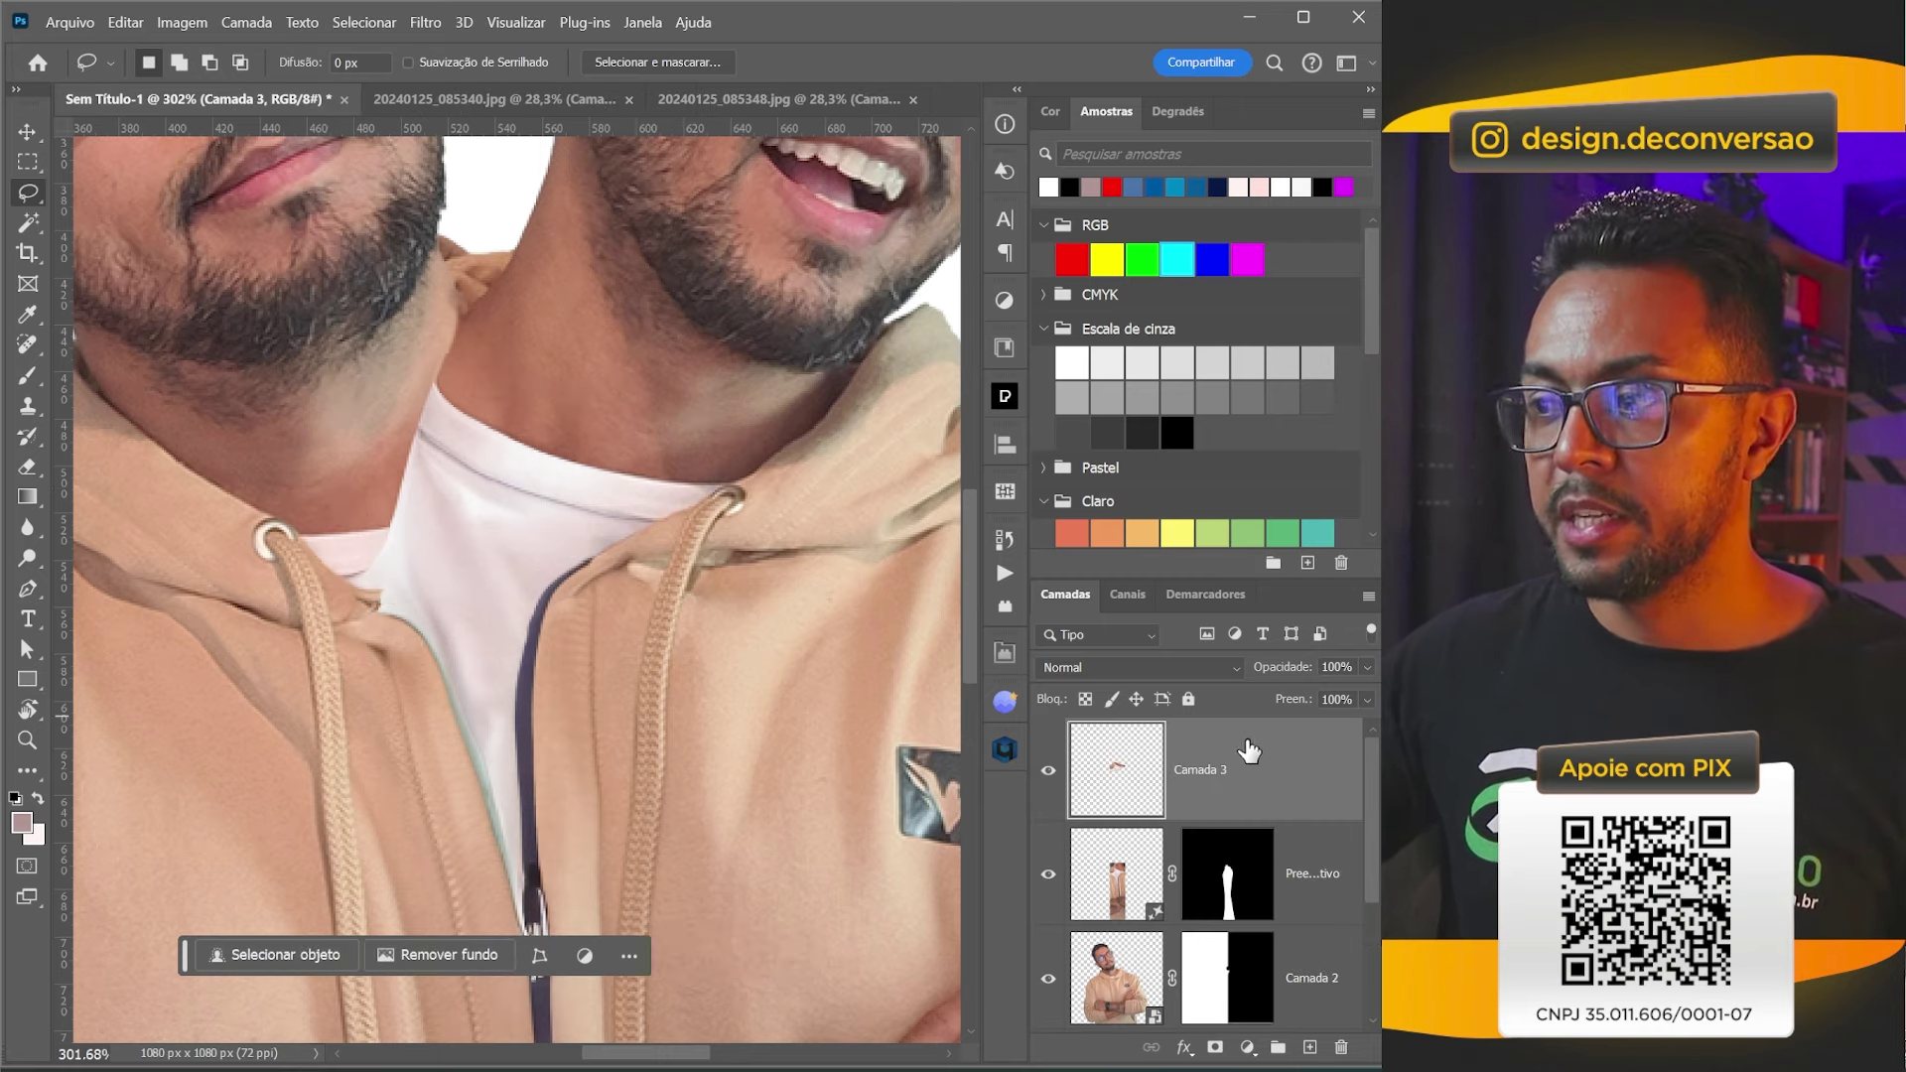
Hide Camada 3 and add an empty Camada 4 layer above it.
left_click(1047, 772)
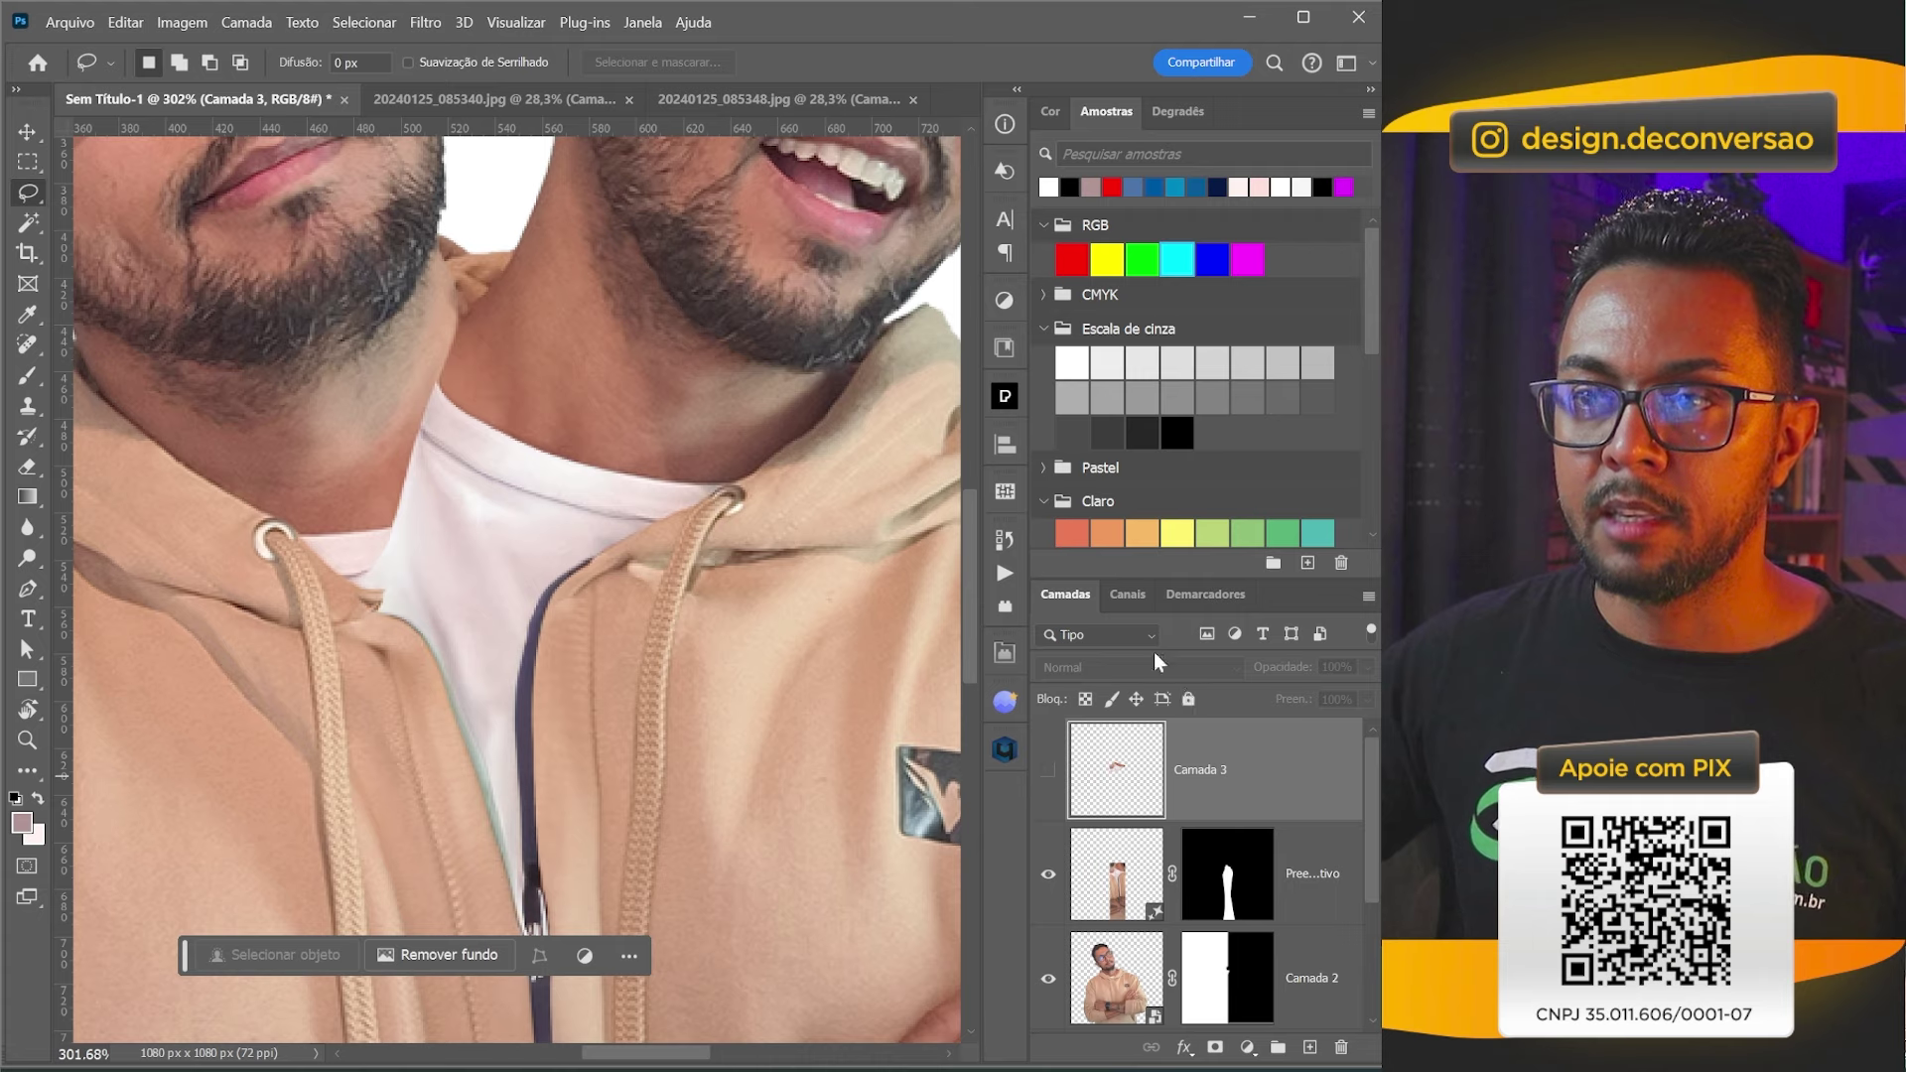
key("ctrl+shift+n")
key("Return")
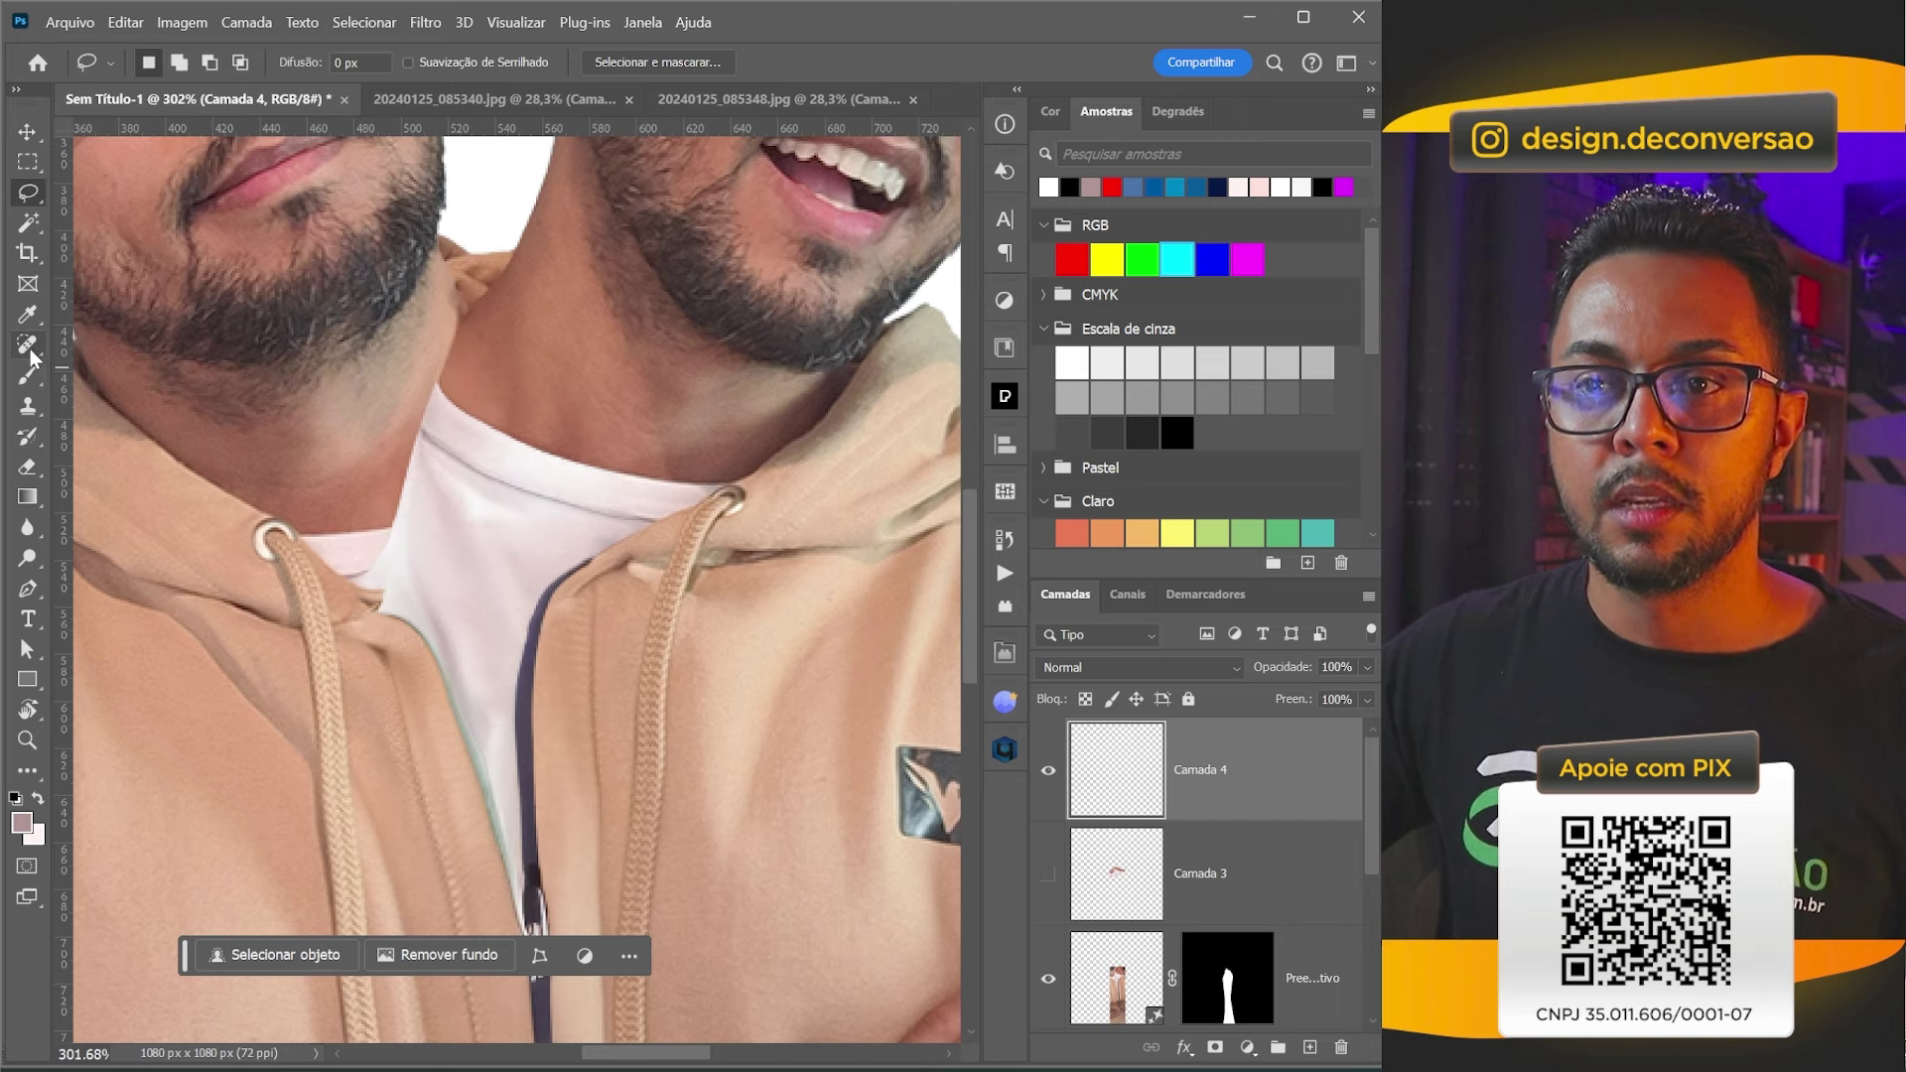
Spot-heal strokes across the neck seam on Camada 4, finishing with a 26 px brush.
left_click(30, 347)
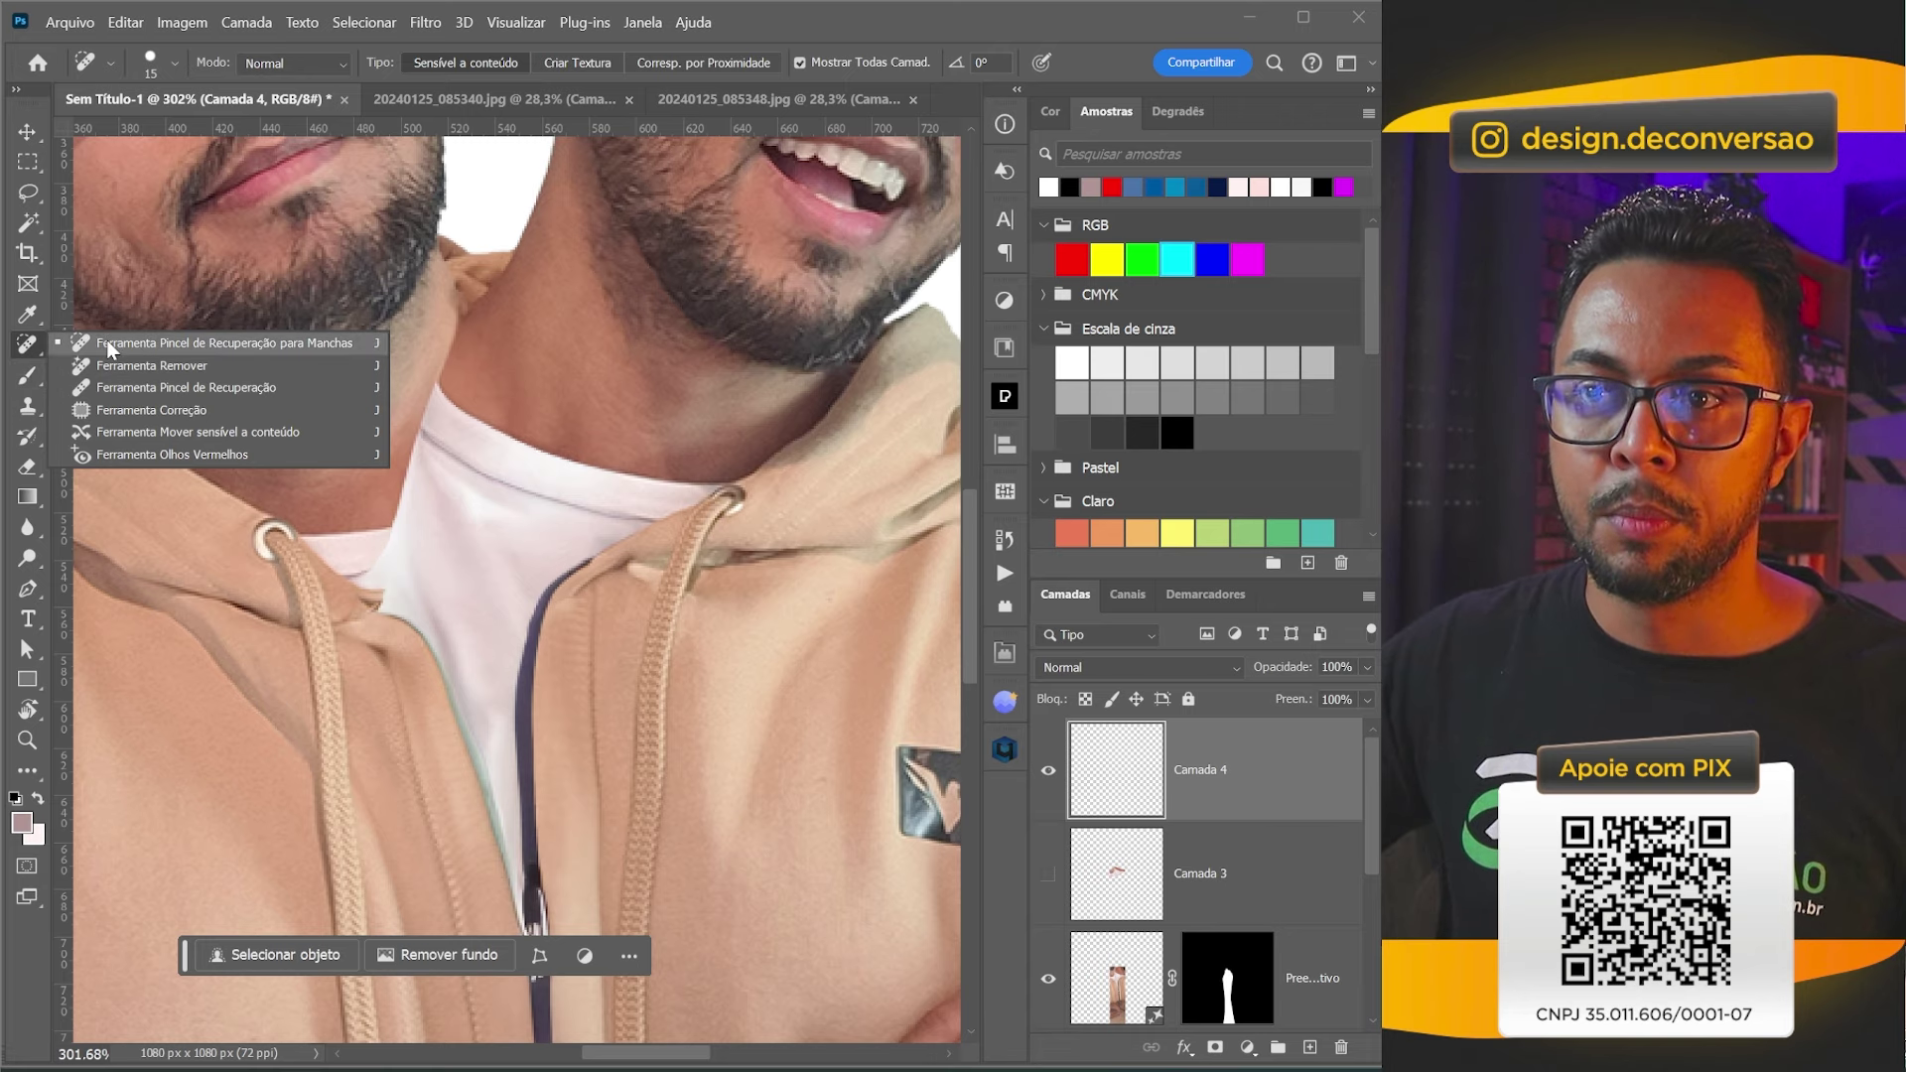
left_click(286, 342)
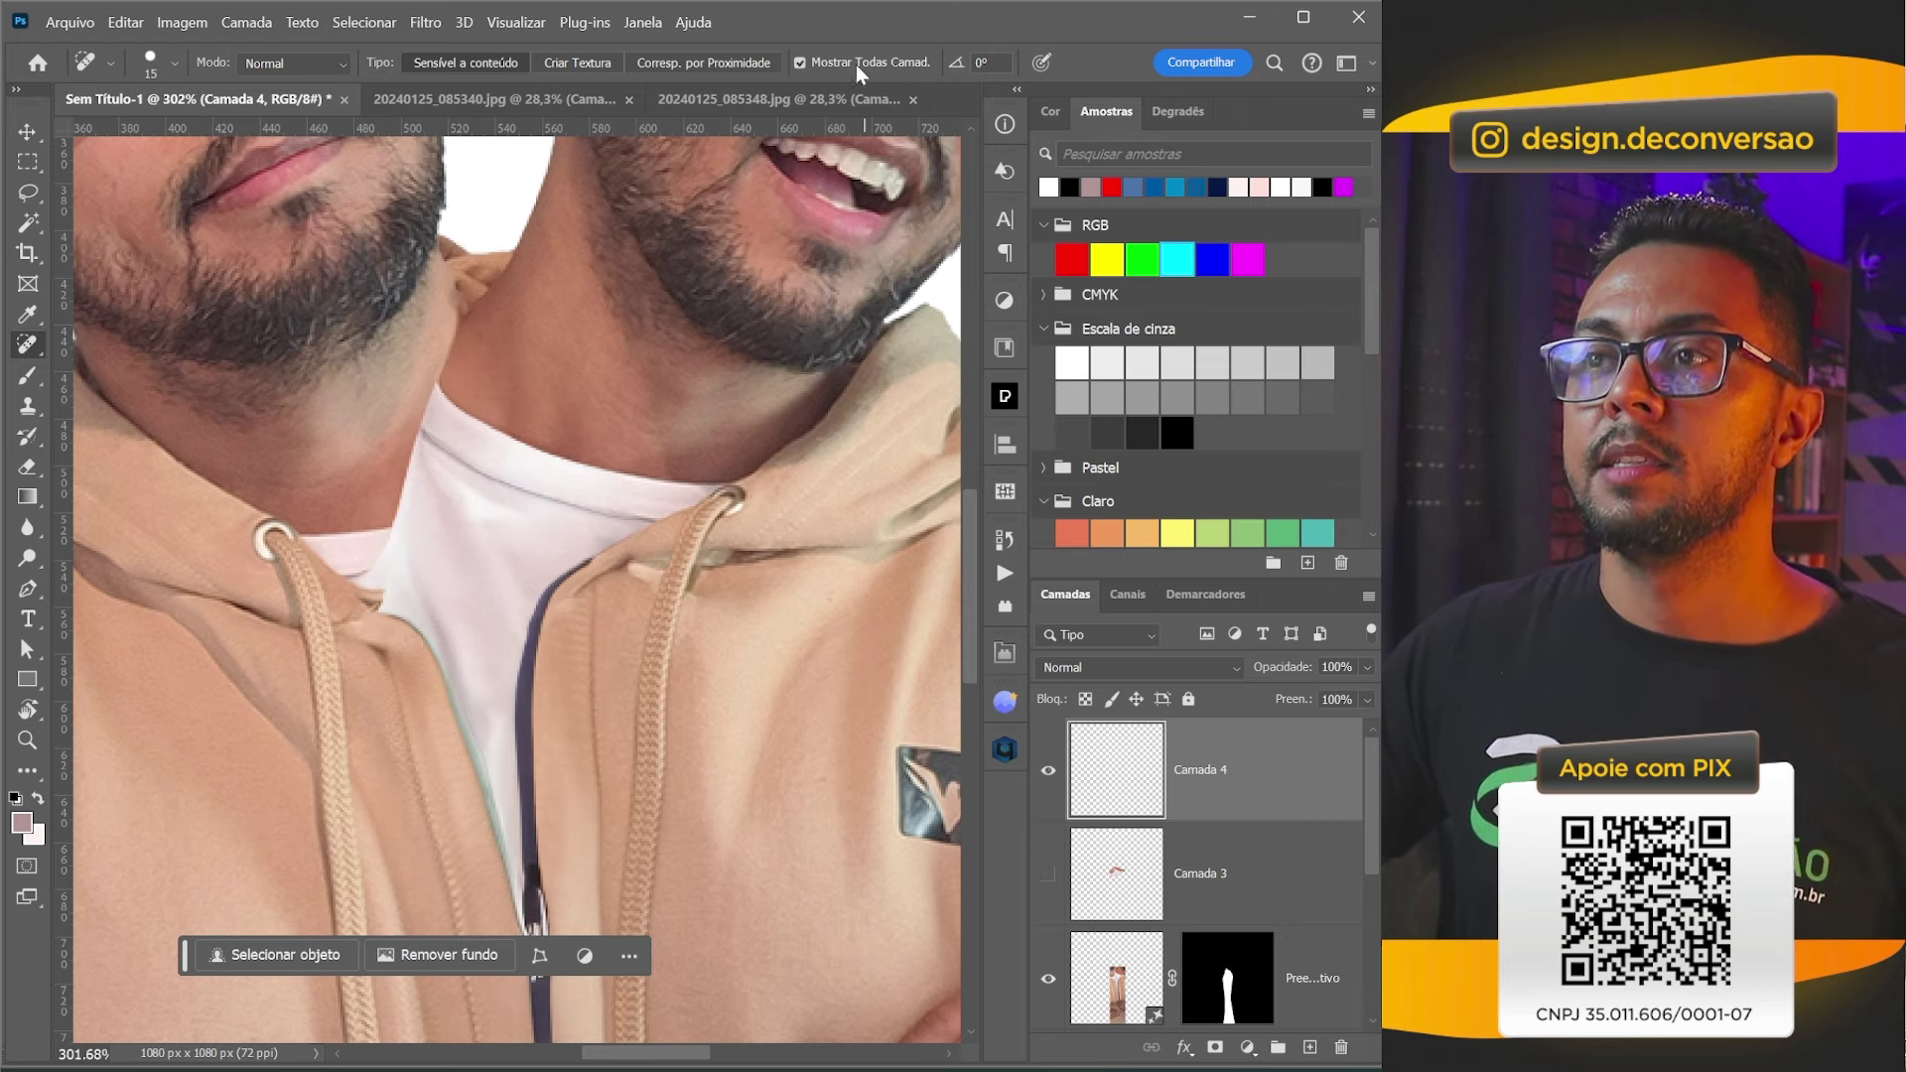
mouse_move(449, 336)
left_mouse_down()
mouse_move(492, 348)
mouse_move(442, 353)
left_mouse_up()
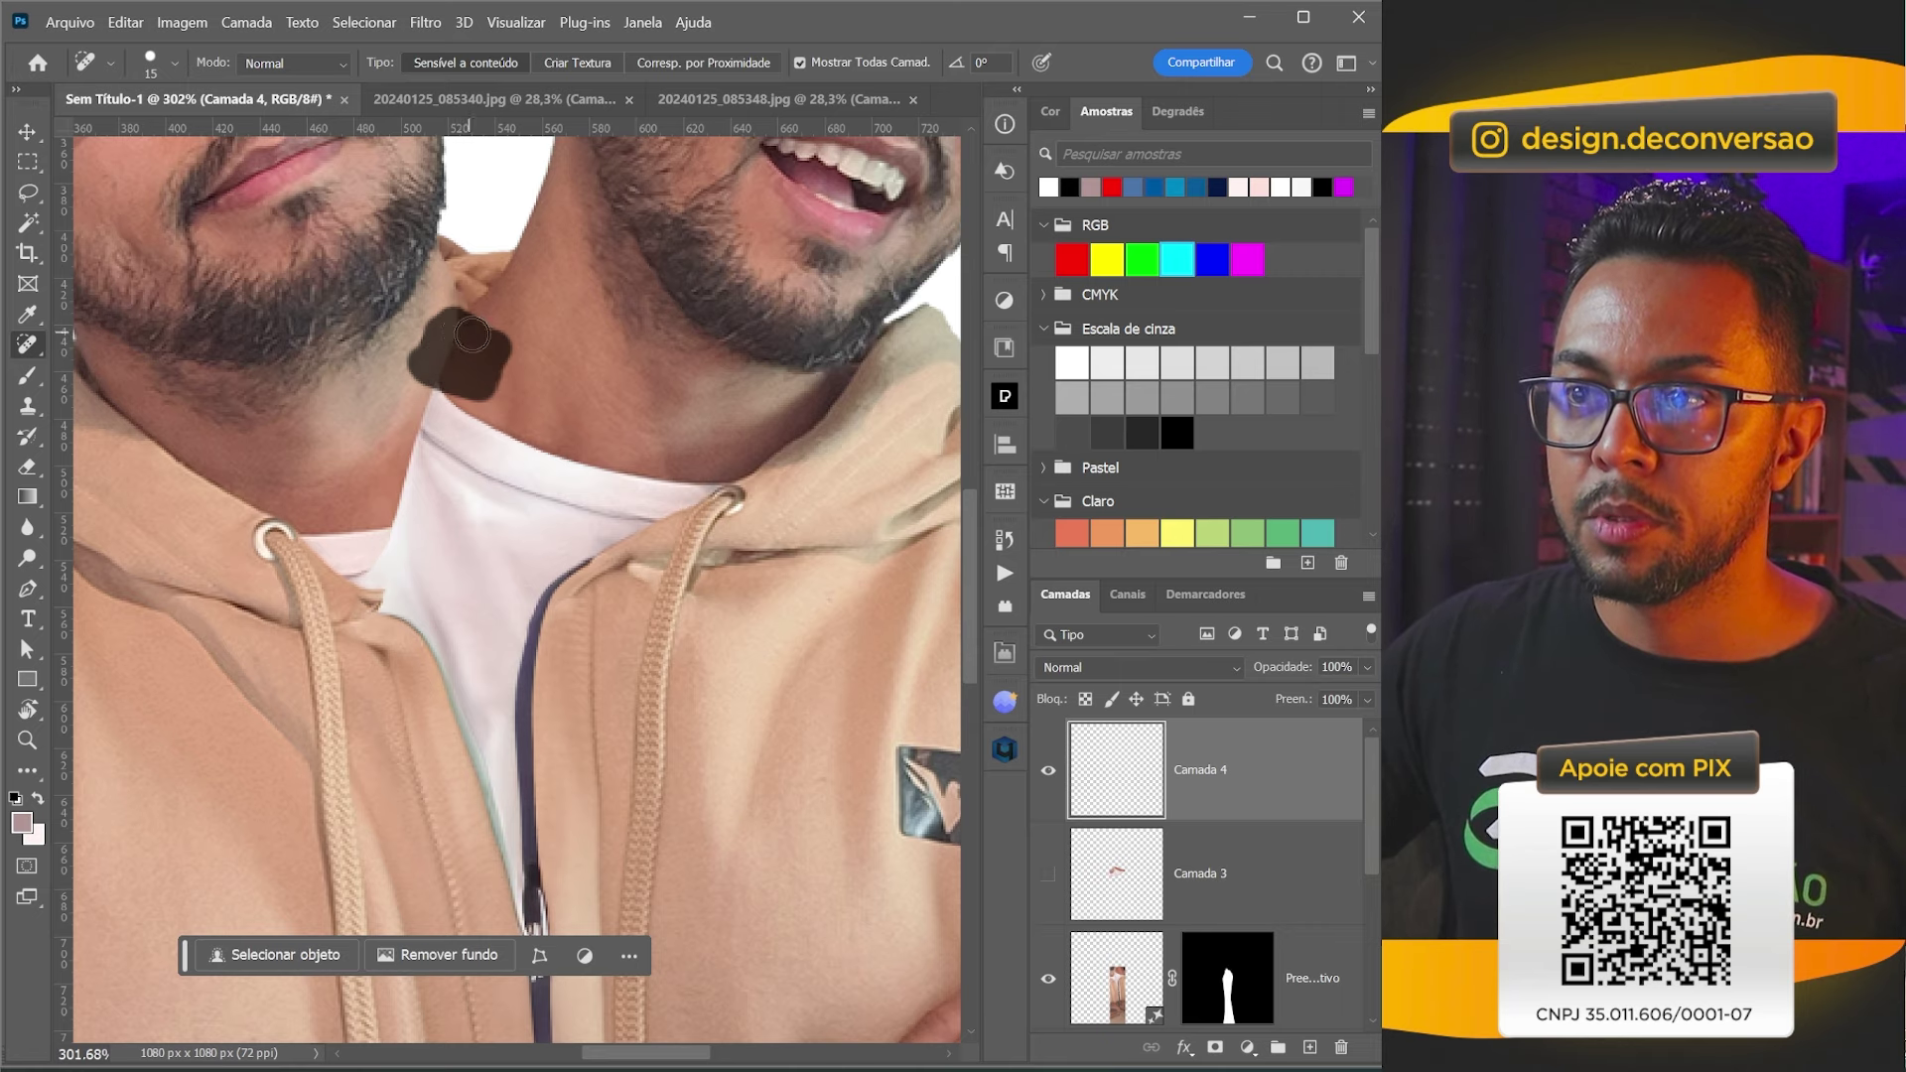
mouse_move(434, 365)
left_mouse_down()
mouse_move(477, 399)
mouse_move(365, 422)
mouse_move(516, 412)
left_mouse_up()
mouse_move(372, 442)
left_mouse_down()
mouse_move(501, 407)
mouse_move(435, 512)
mouse_move(392, 501)
mouse_move(593, 473)
left_mouse_up()
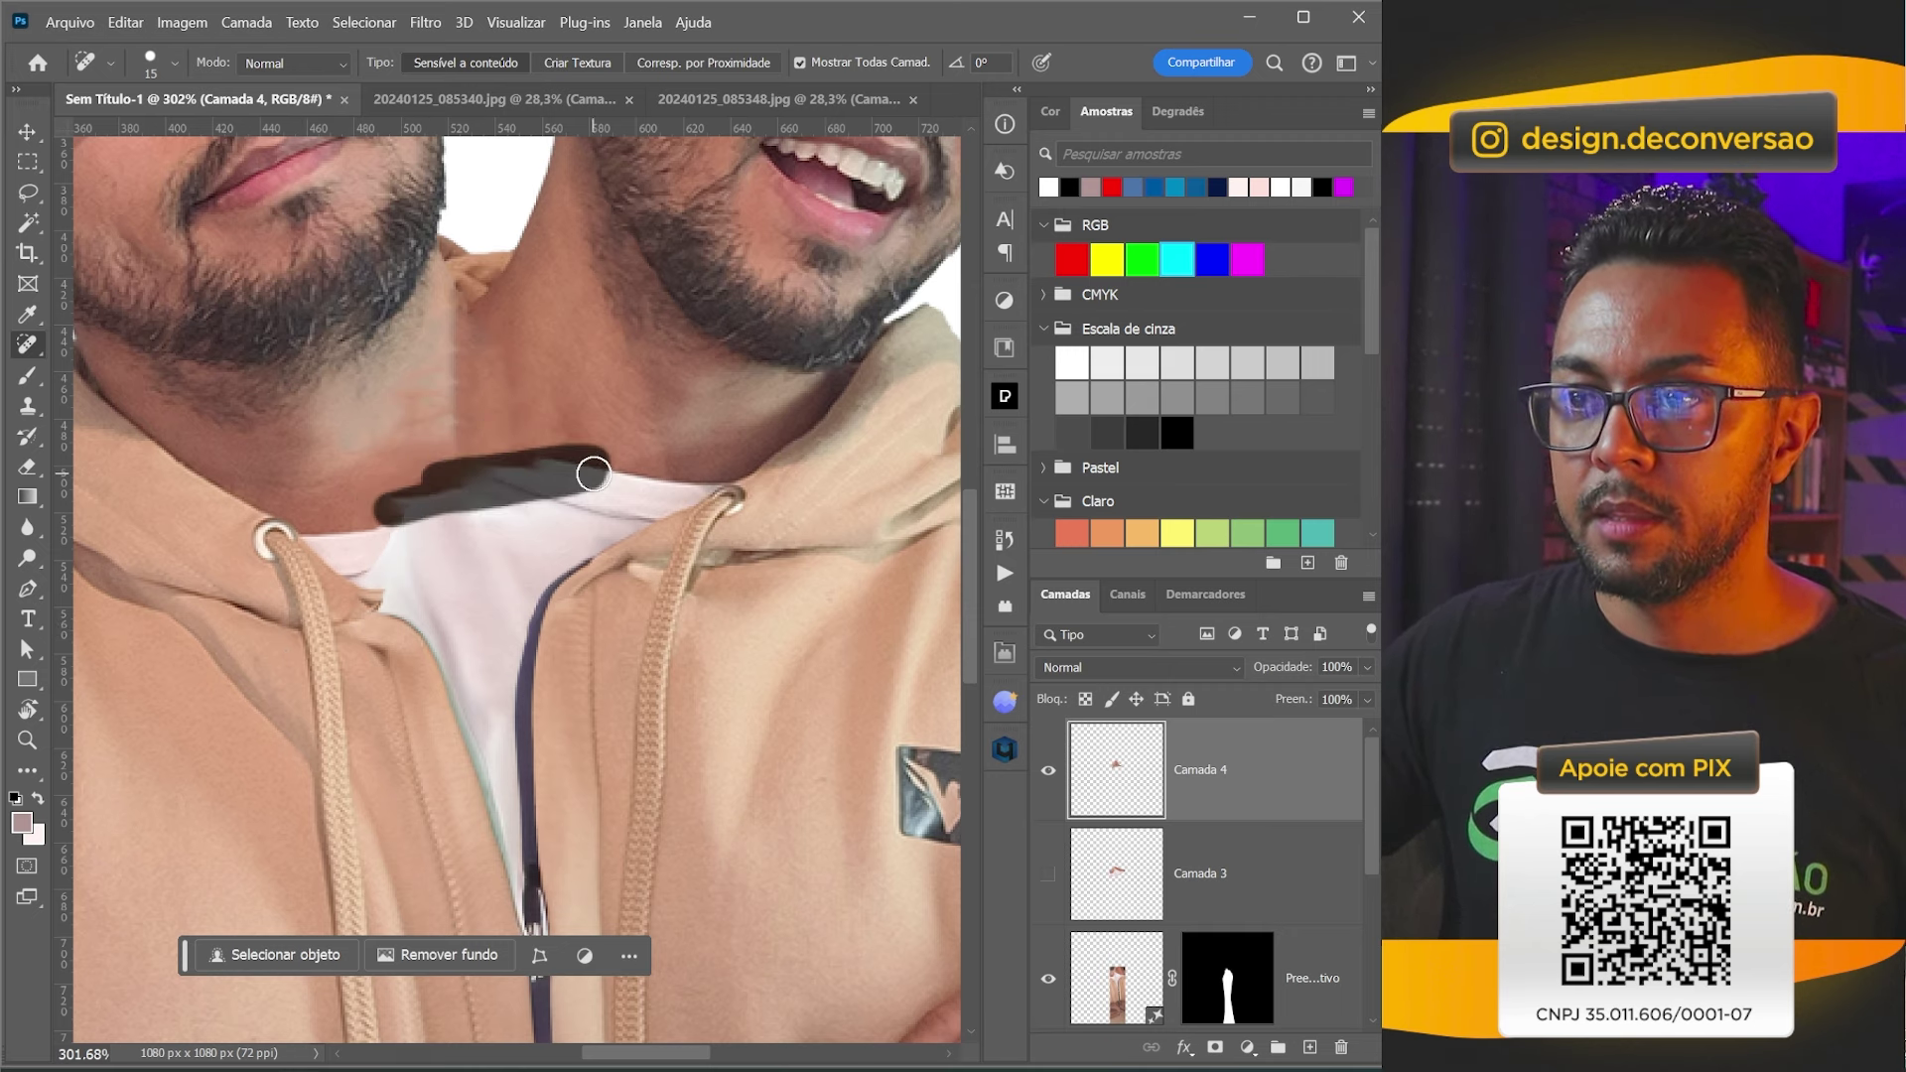
mouse_move(399, 513)
left_mouse_down()
mouse_move(600, 492)
mouse_move(460, 493)
mouse_move(593, 475)
mouse_move(357, 519)
left_mouse_up()
right_click(527, 556)
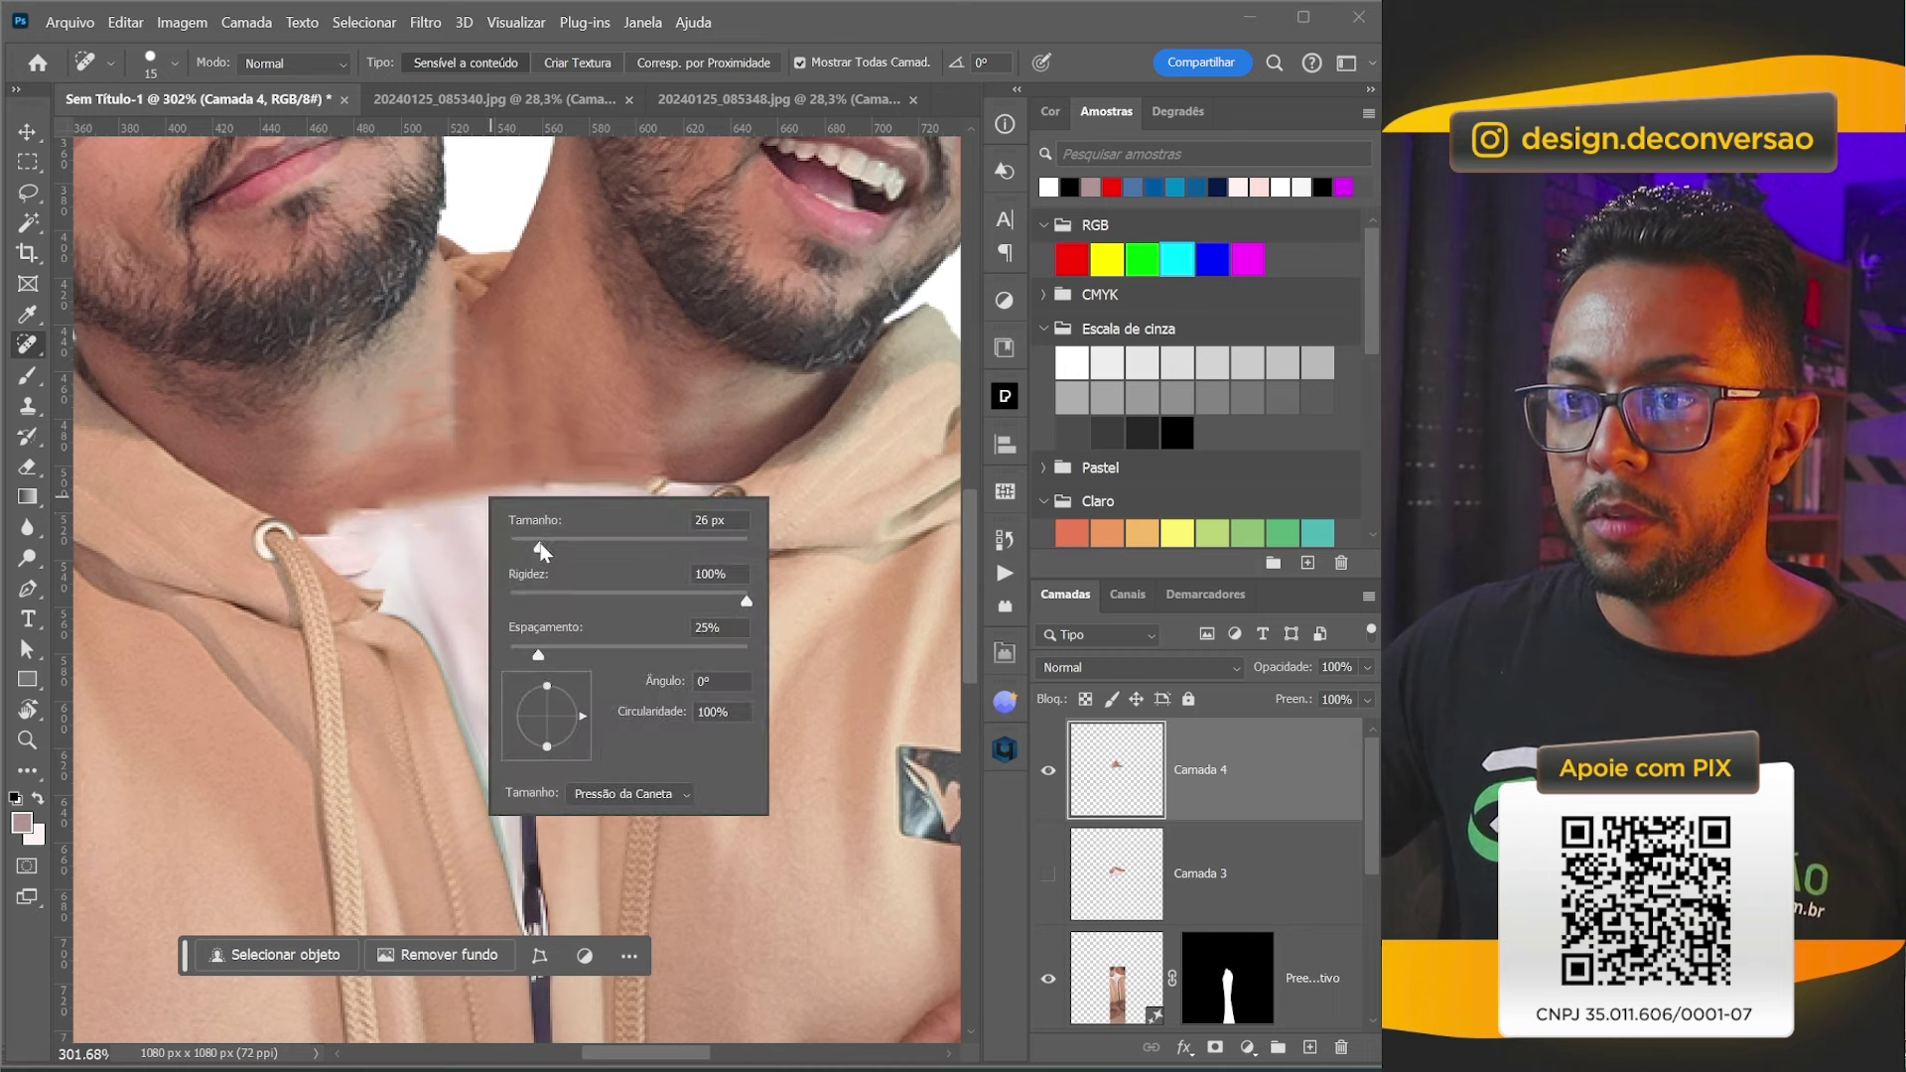
left_click_drag(552, 475, 328, 521)
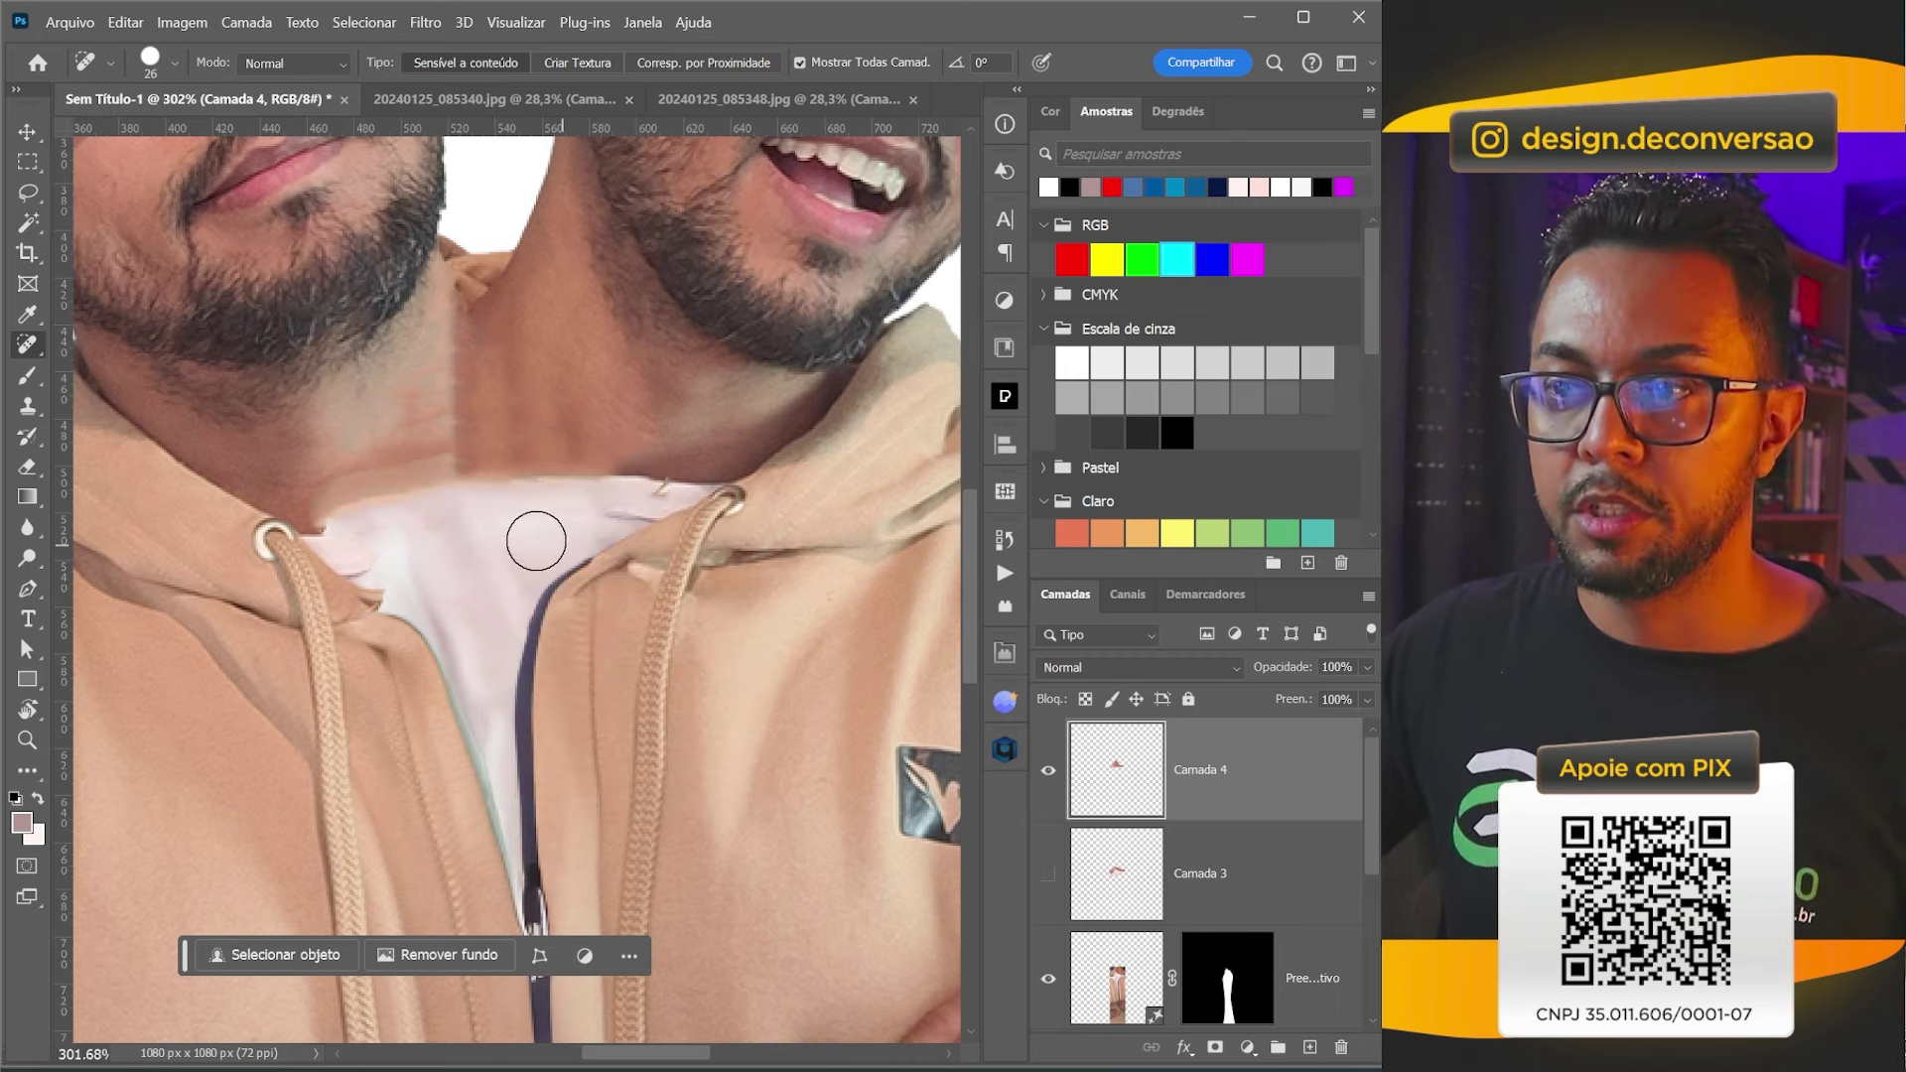
left_click_drag(553, 541, 516, 553)
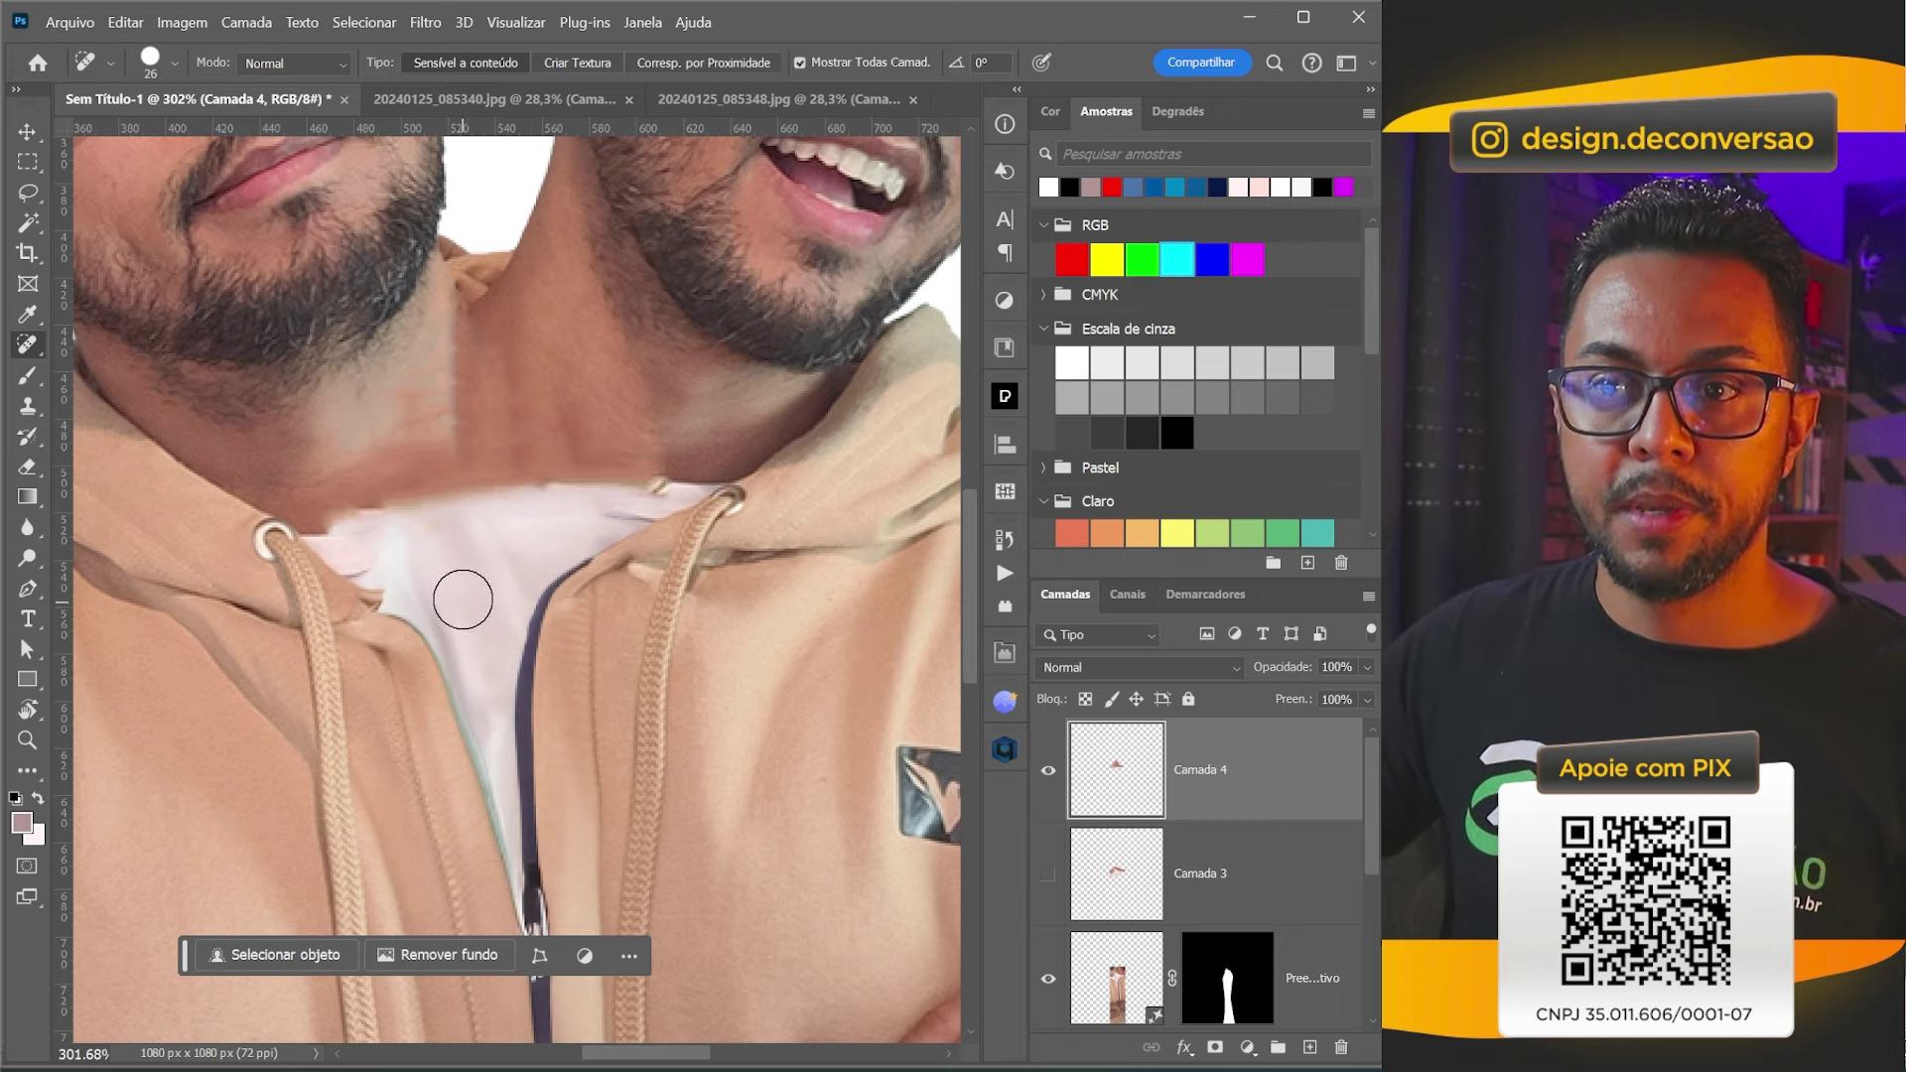
Clone-stamp skin tone over the light collar edge under the neck.
left_click(30, 407)
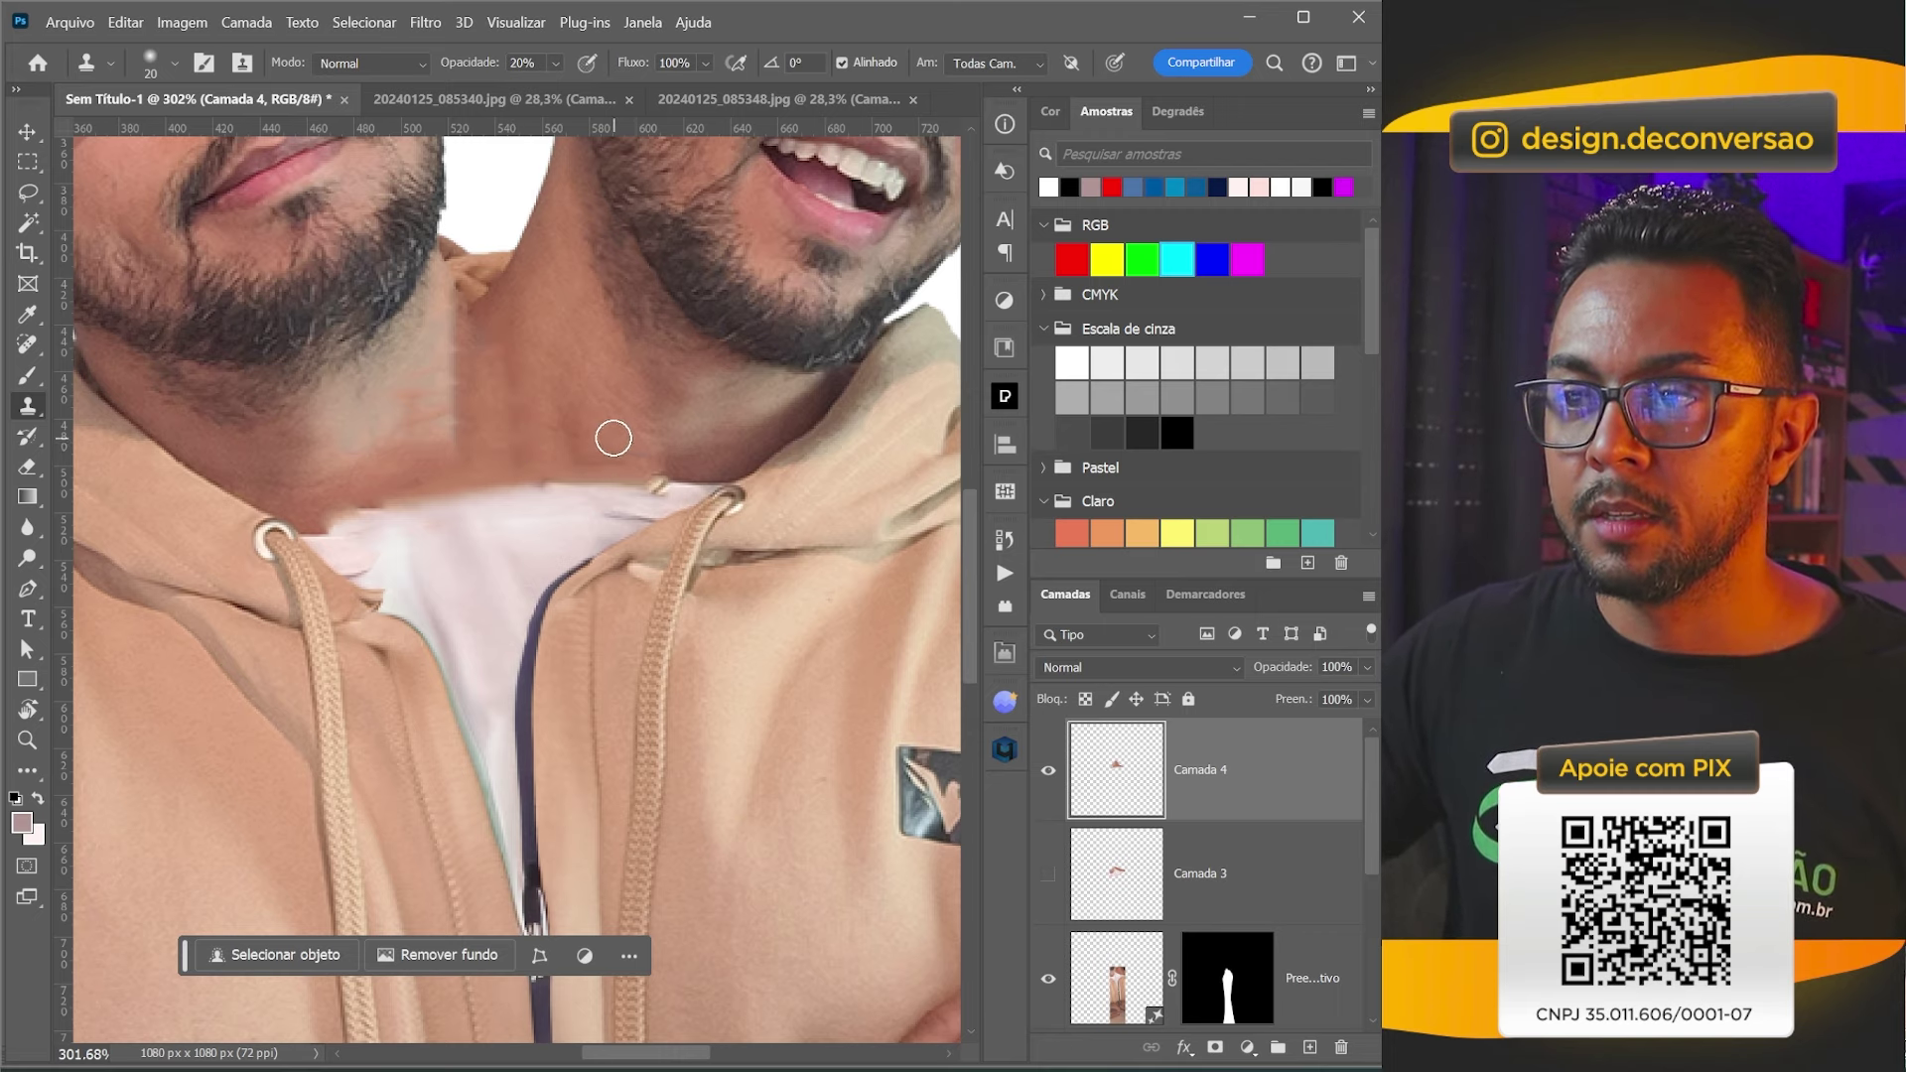
left_click_drag(646, 483, 359, 509)
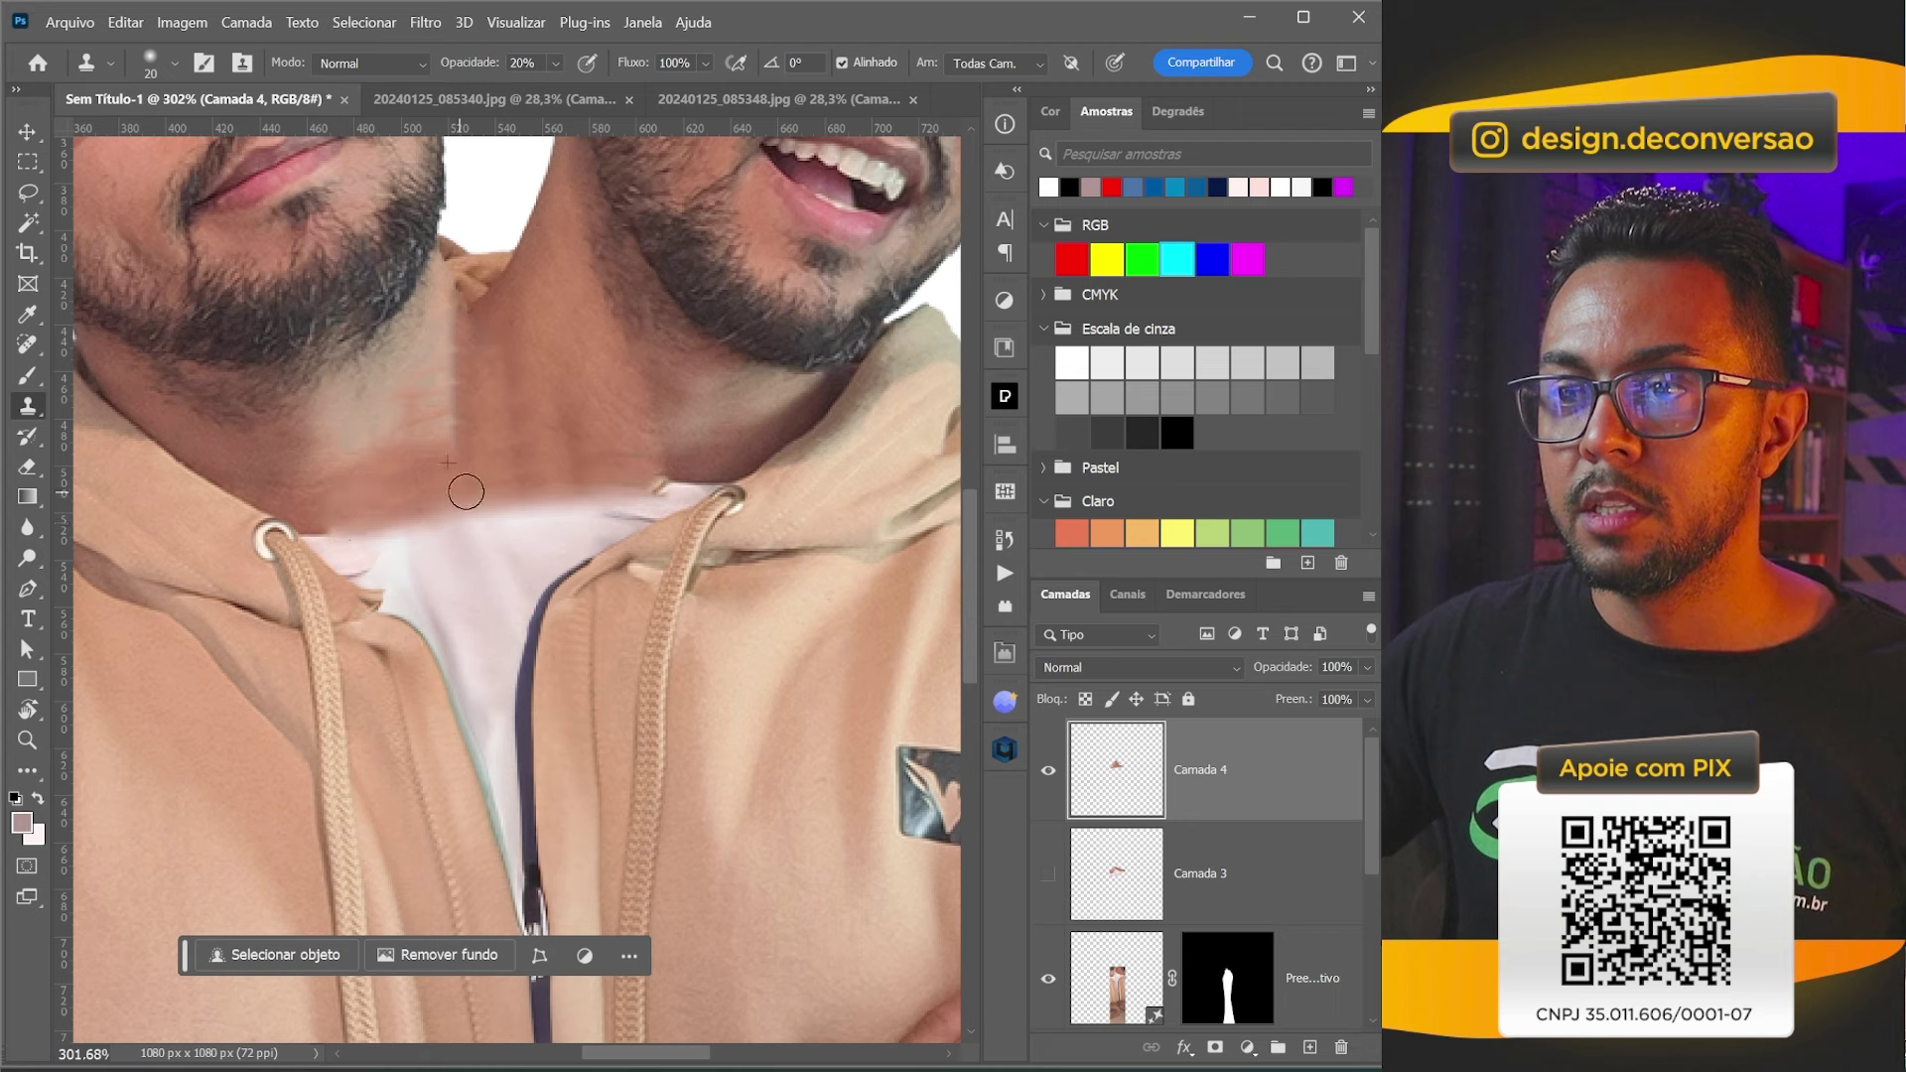
mouse_move(583, 490)
left_mouse_down()
mouse_move(623, 457)
mouse_move(333, 521)
left_mouse_up()
mouse_move(470, 518)
left_mouse_down()
mouse_move(643, 495)
mouse_move(353, 527)
left_mouse_up()
mouse_move(560, 508)
left_mouse_down()
mouse_move(614, 496)
mouse_move(382, 539)
left_mouse_up()
left_click_drag(673, 492, 327, 551)
left_click_drag(516, 501, 496, 507)
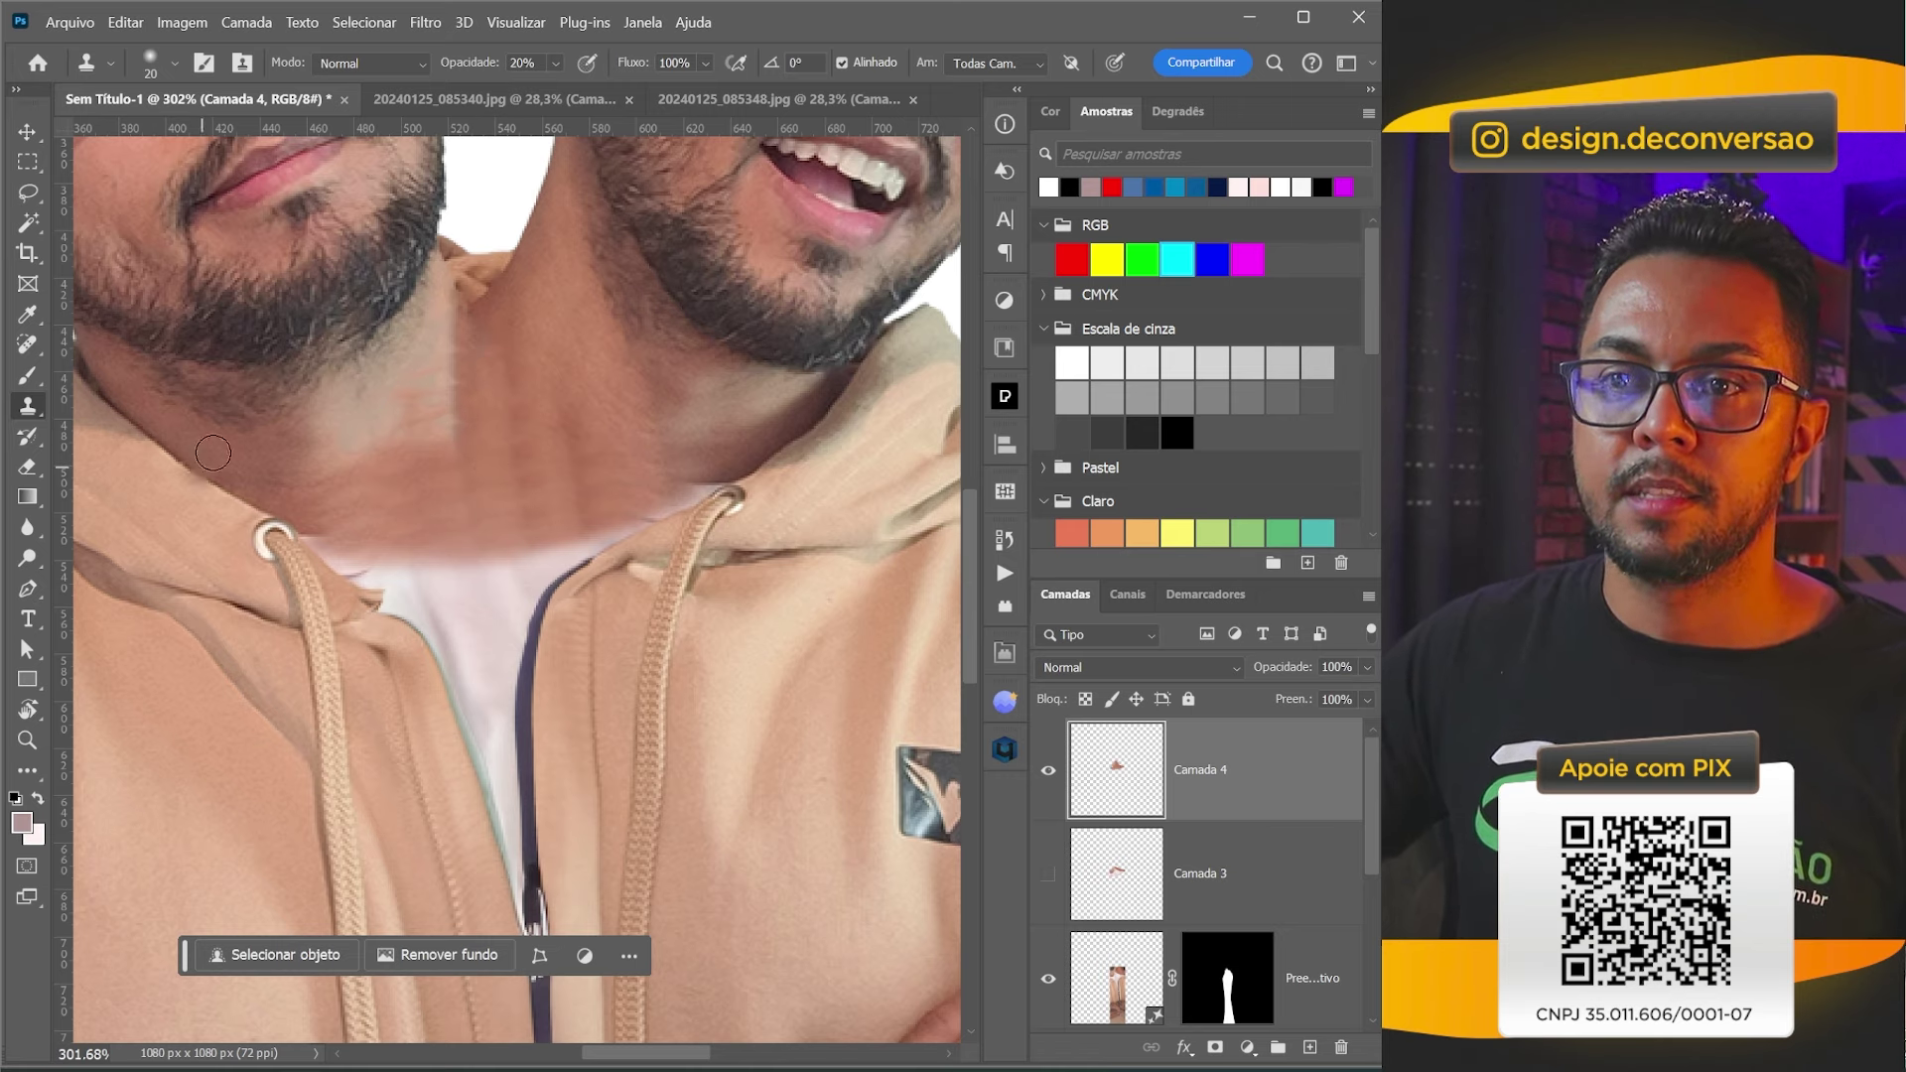
Spot-heal the remaining neck shadow lines and zoom out slightly.
left_click(29, 346)
left_click_drag(392, 405, 457, 369)
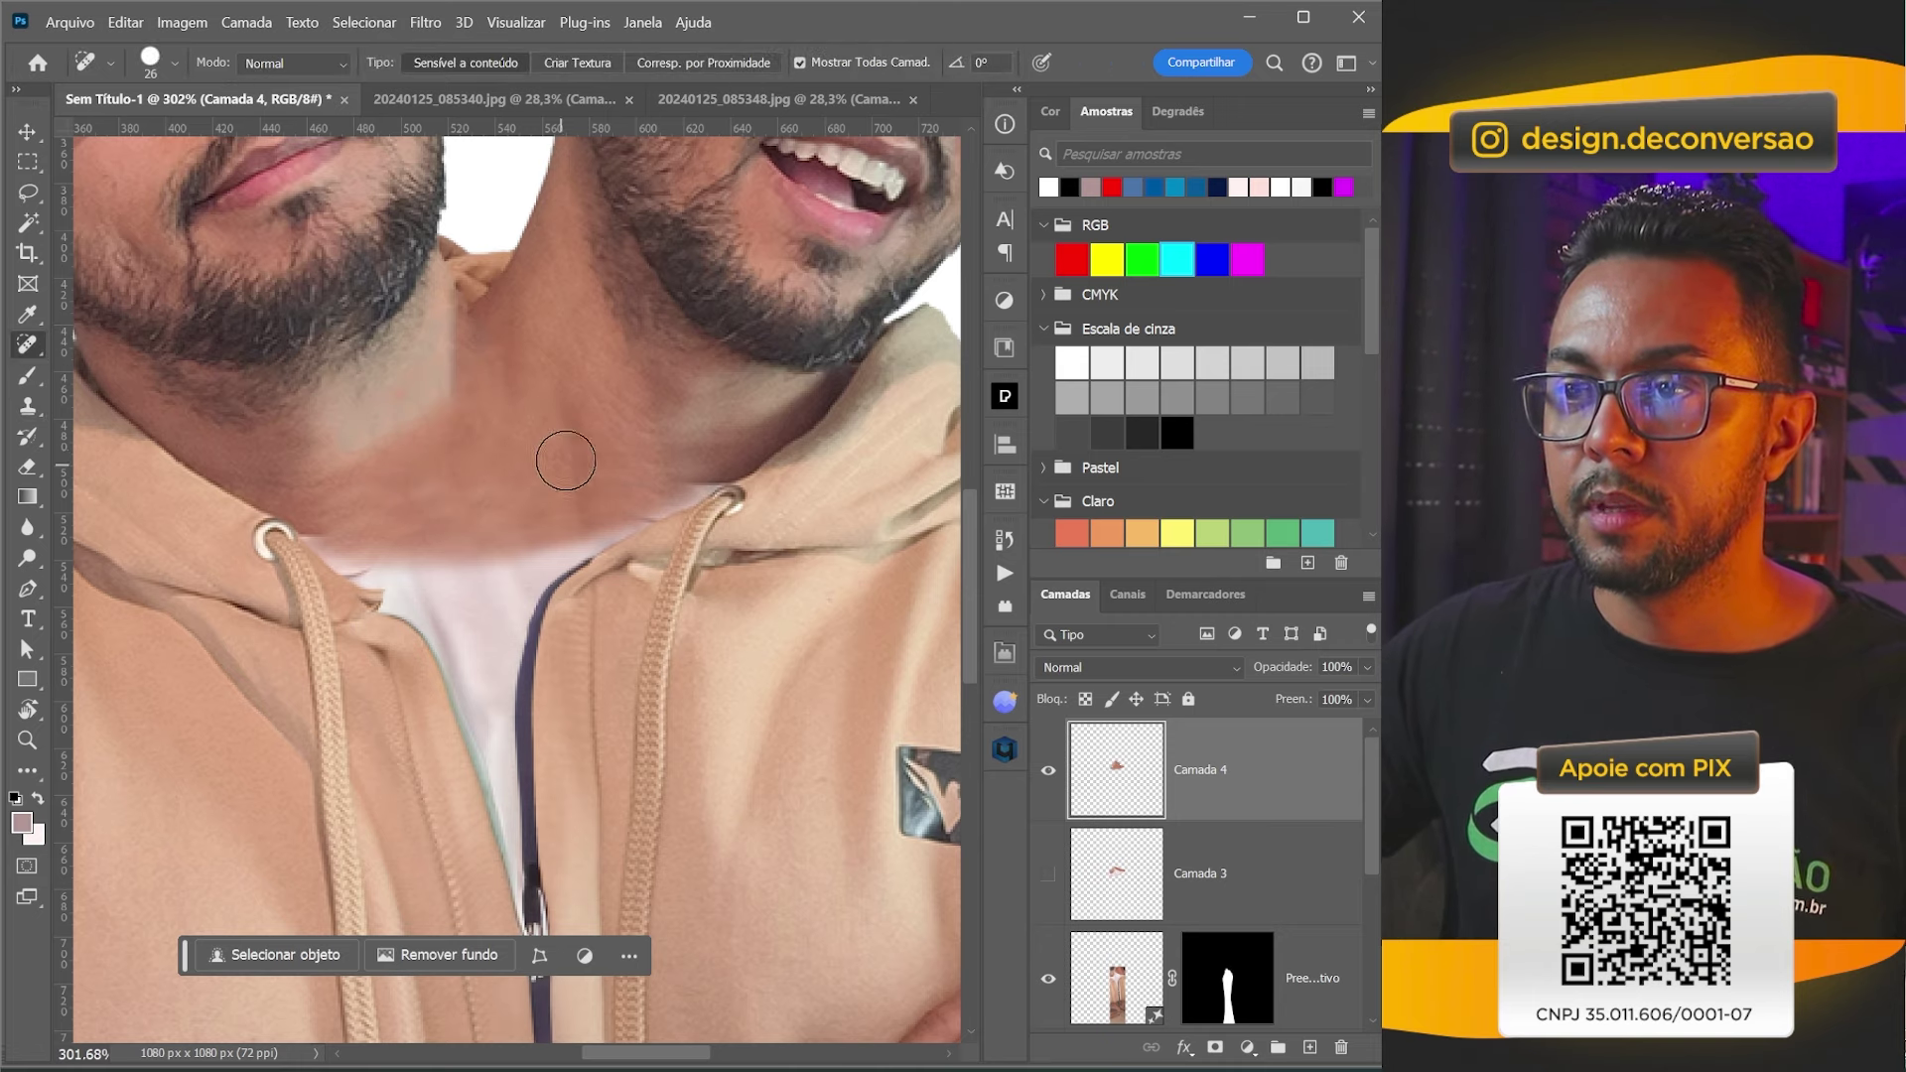
left_click_drag(523, 425, 520, 348)
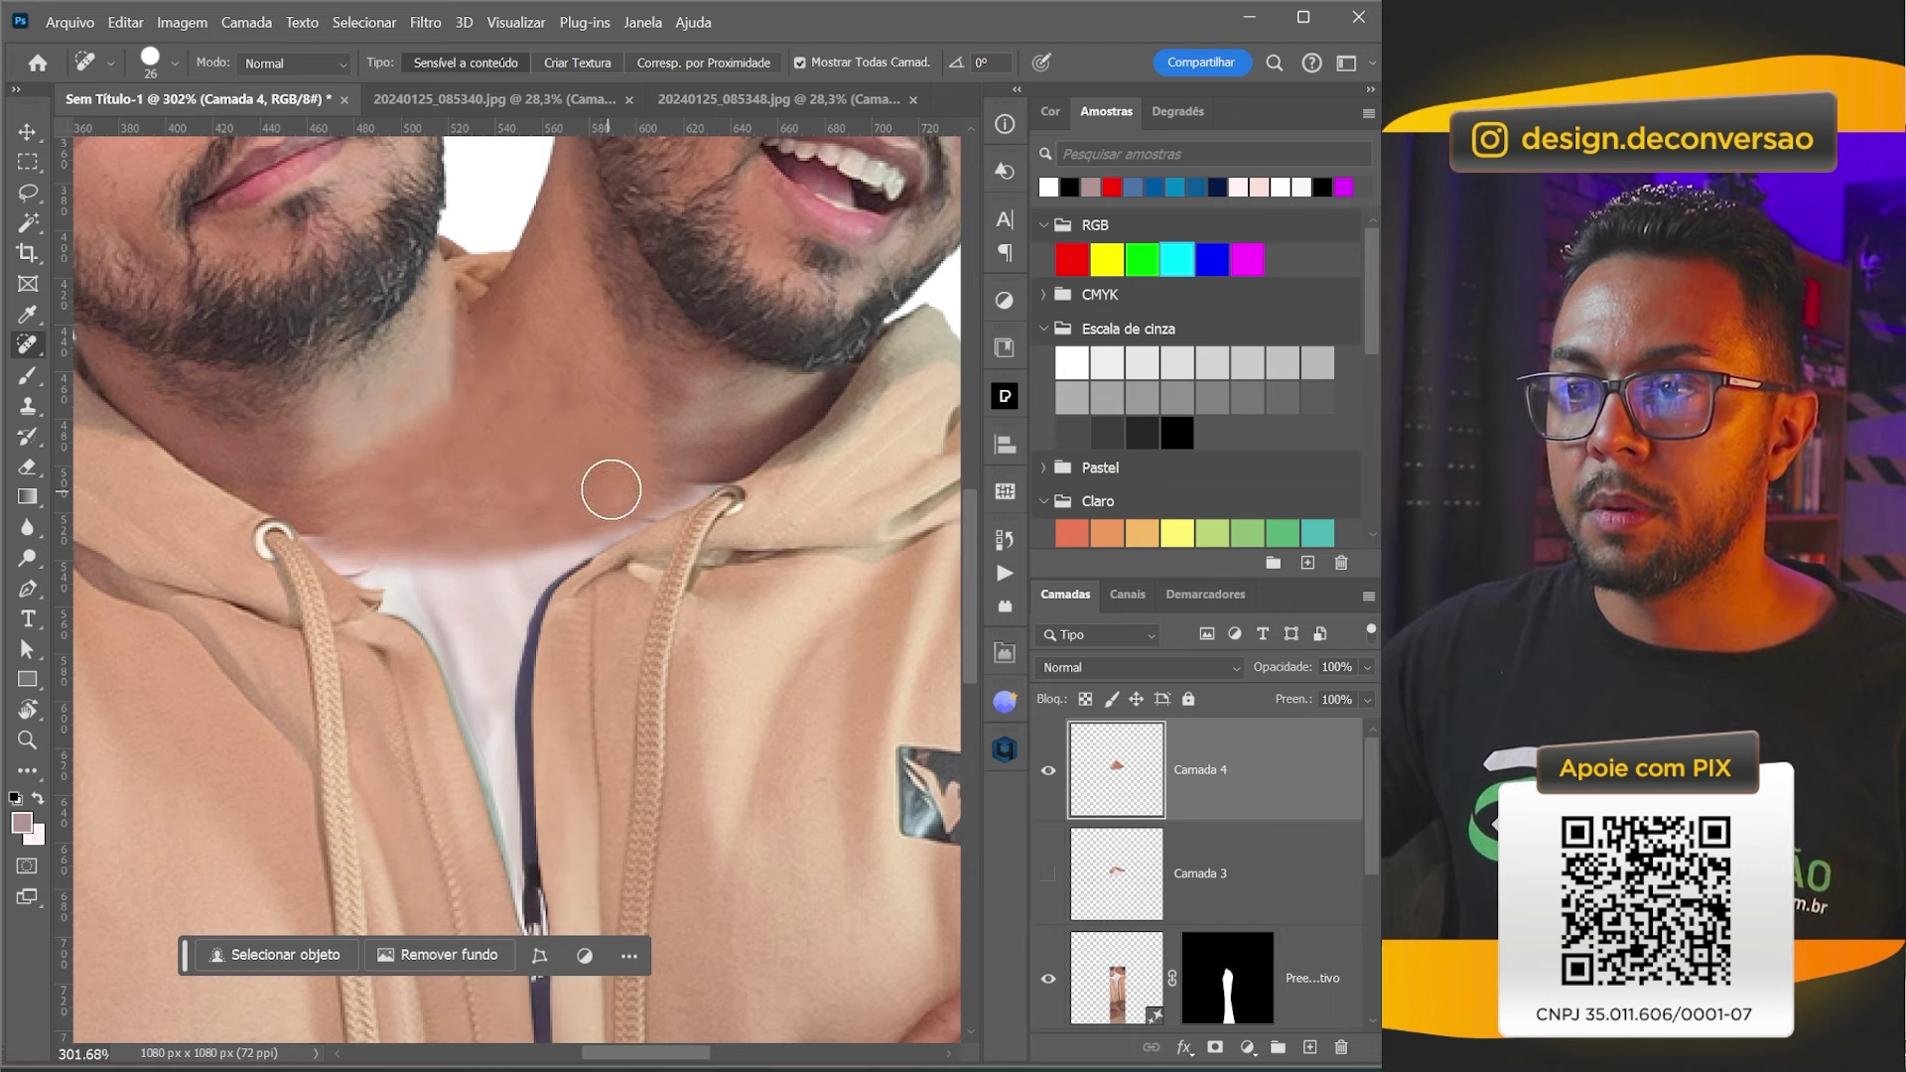
key("z")
left_click_drag(479, 566, 471, 552)
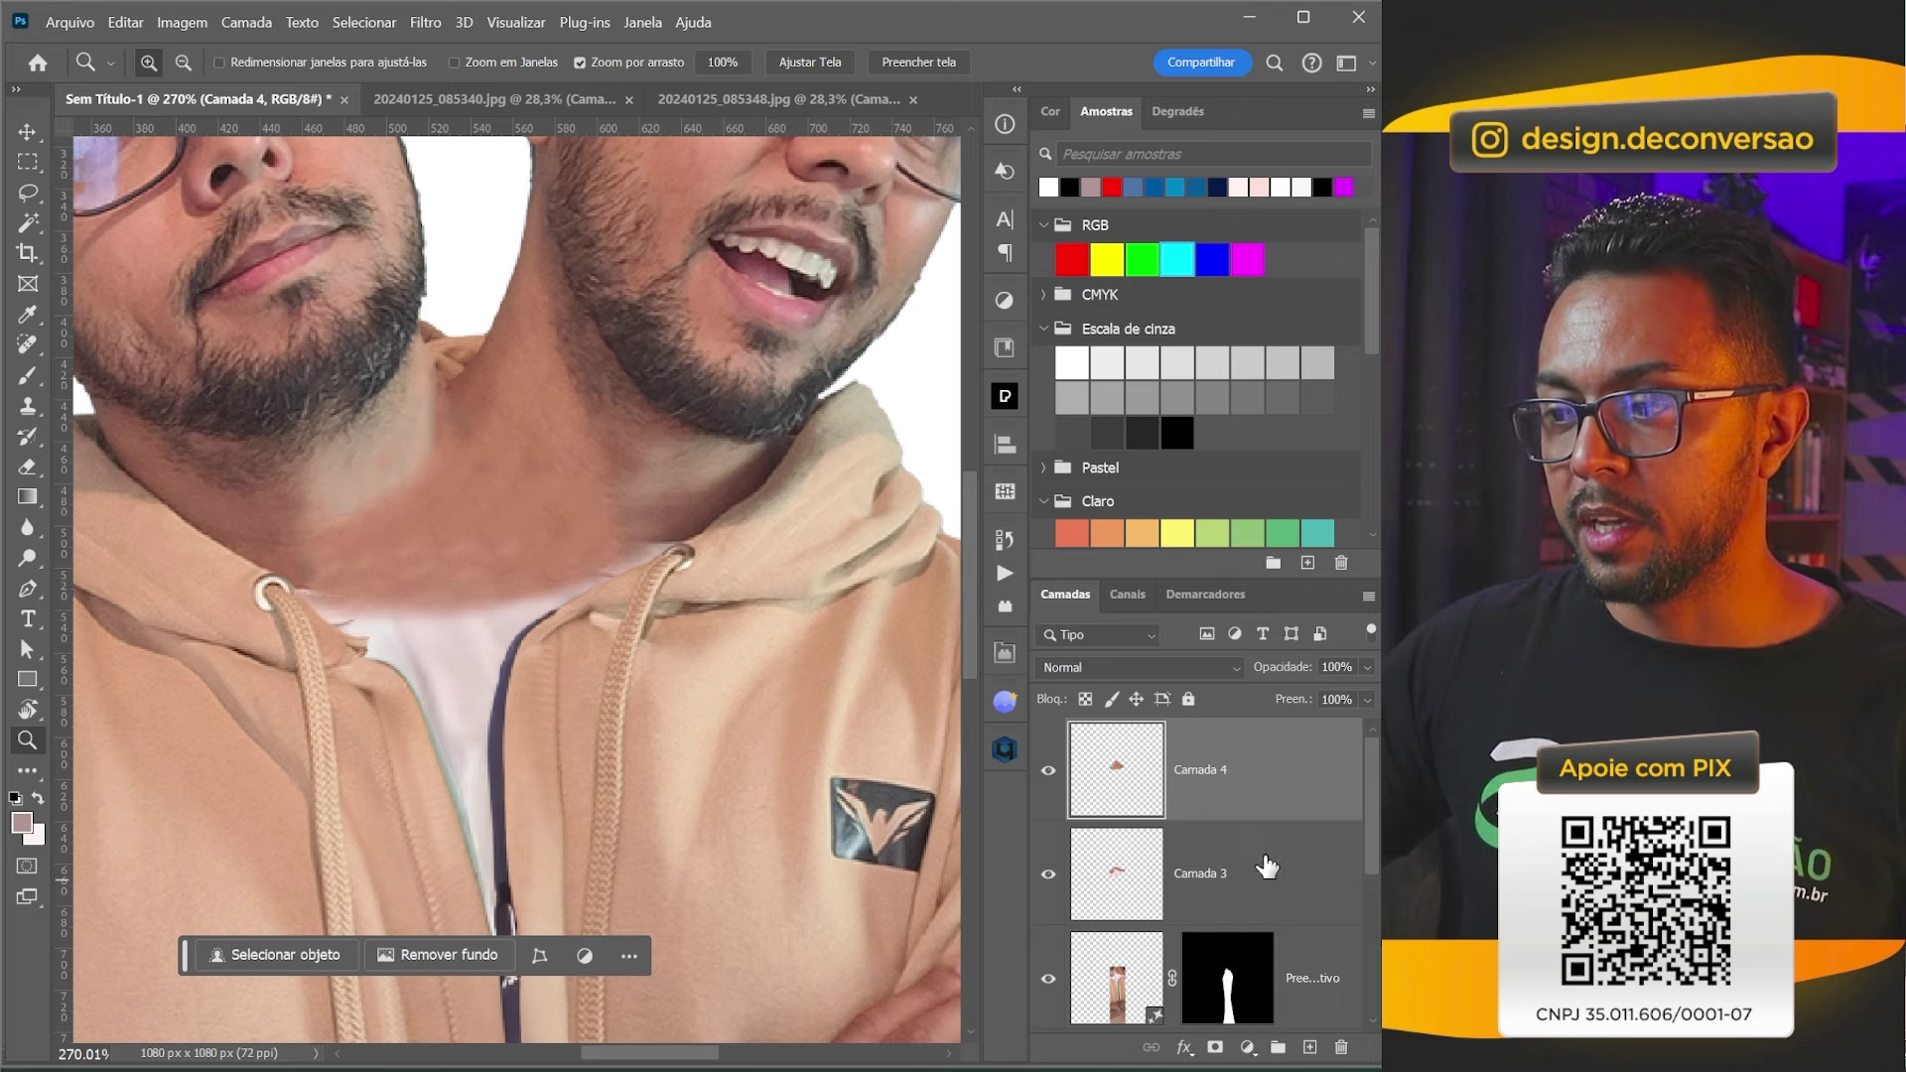
Move Camada 3 above Camada 4 and shift the collar patch left and down.
left_click_drag(1264, 887, 1254, 773)
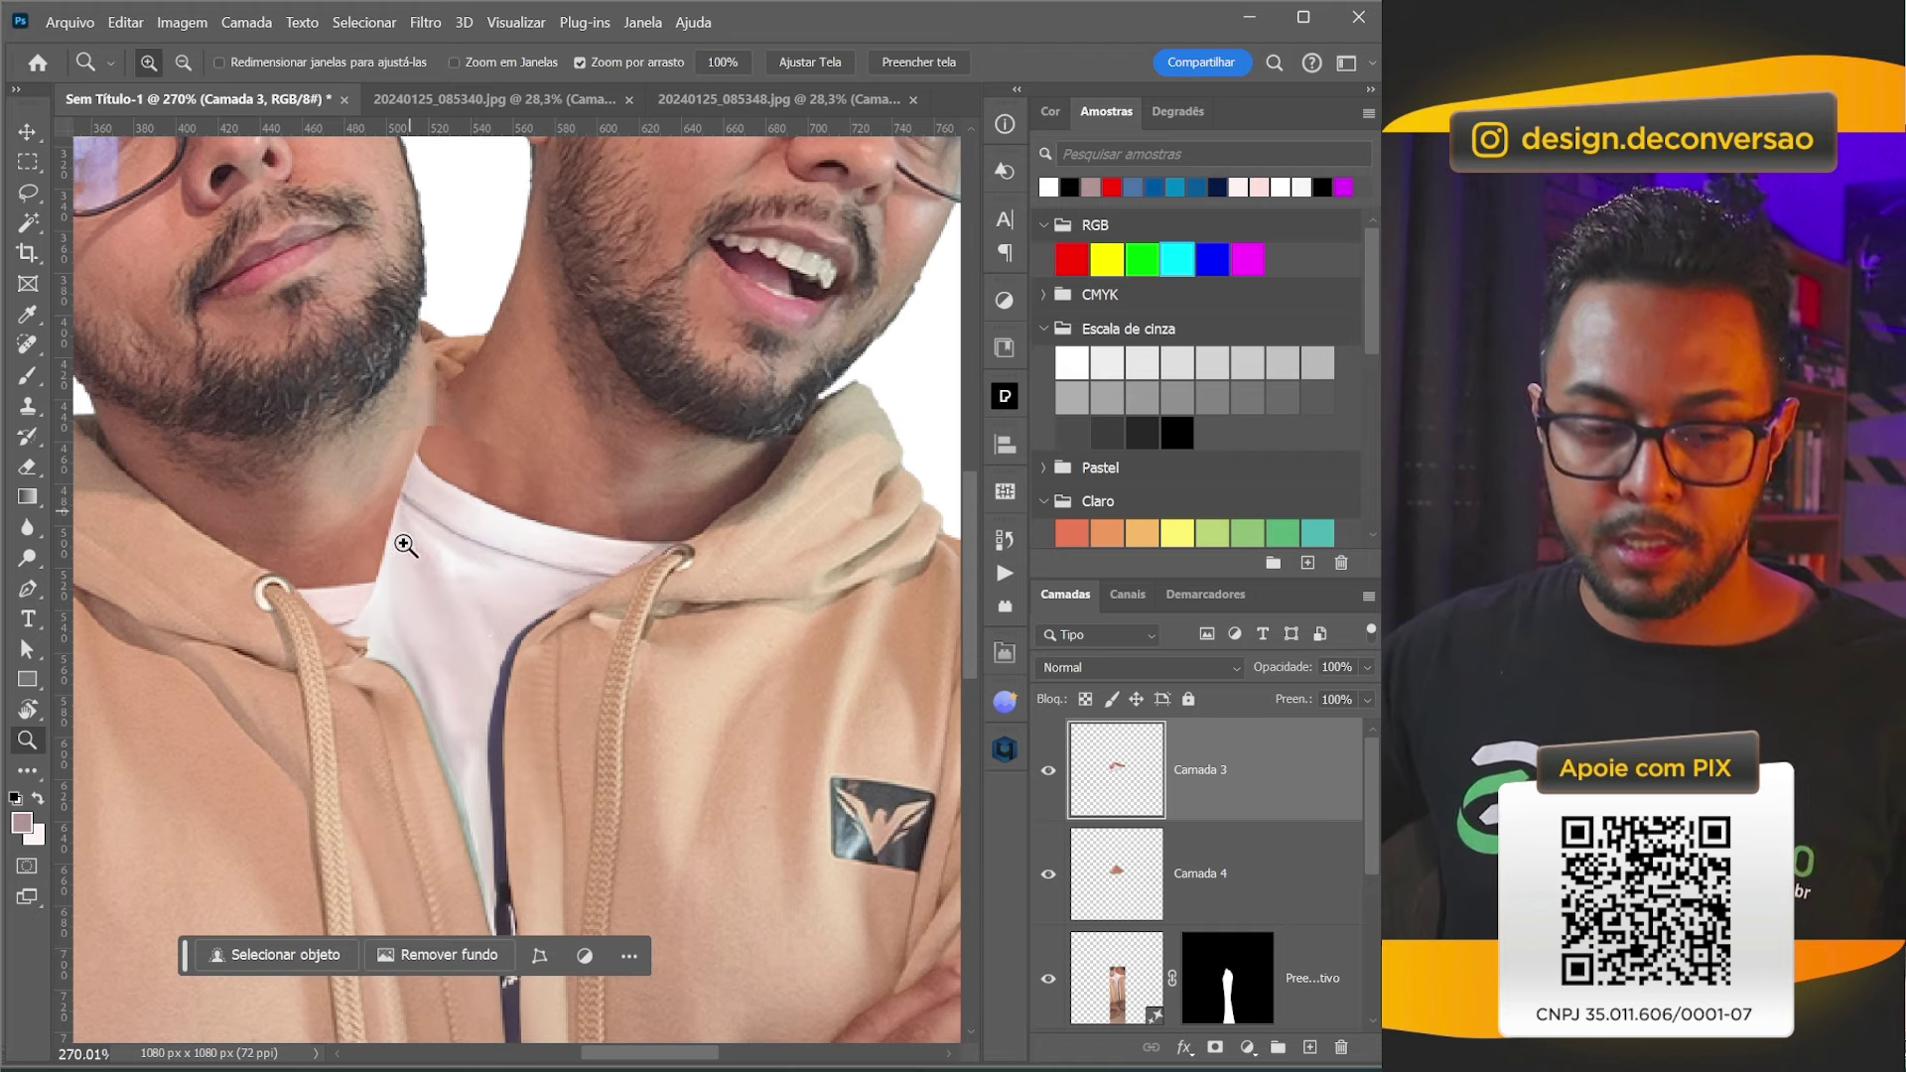
key("ctrl+t")
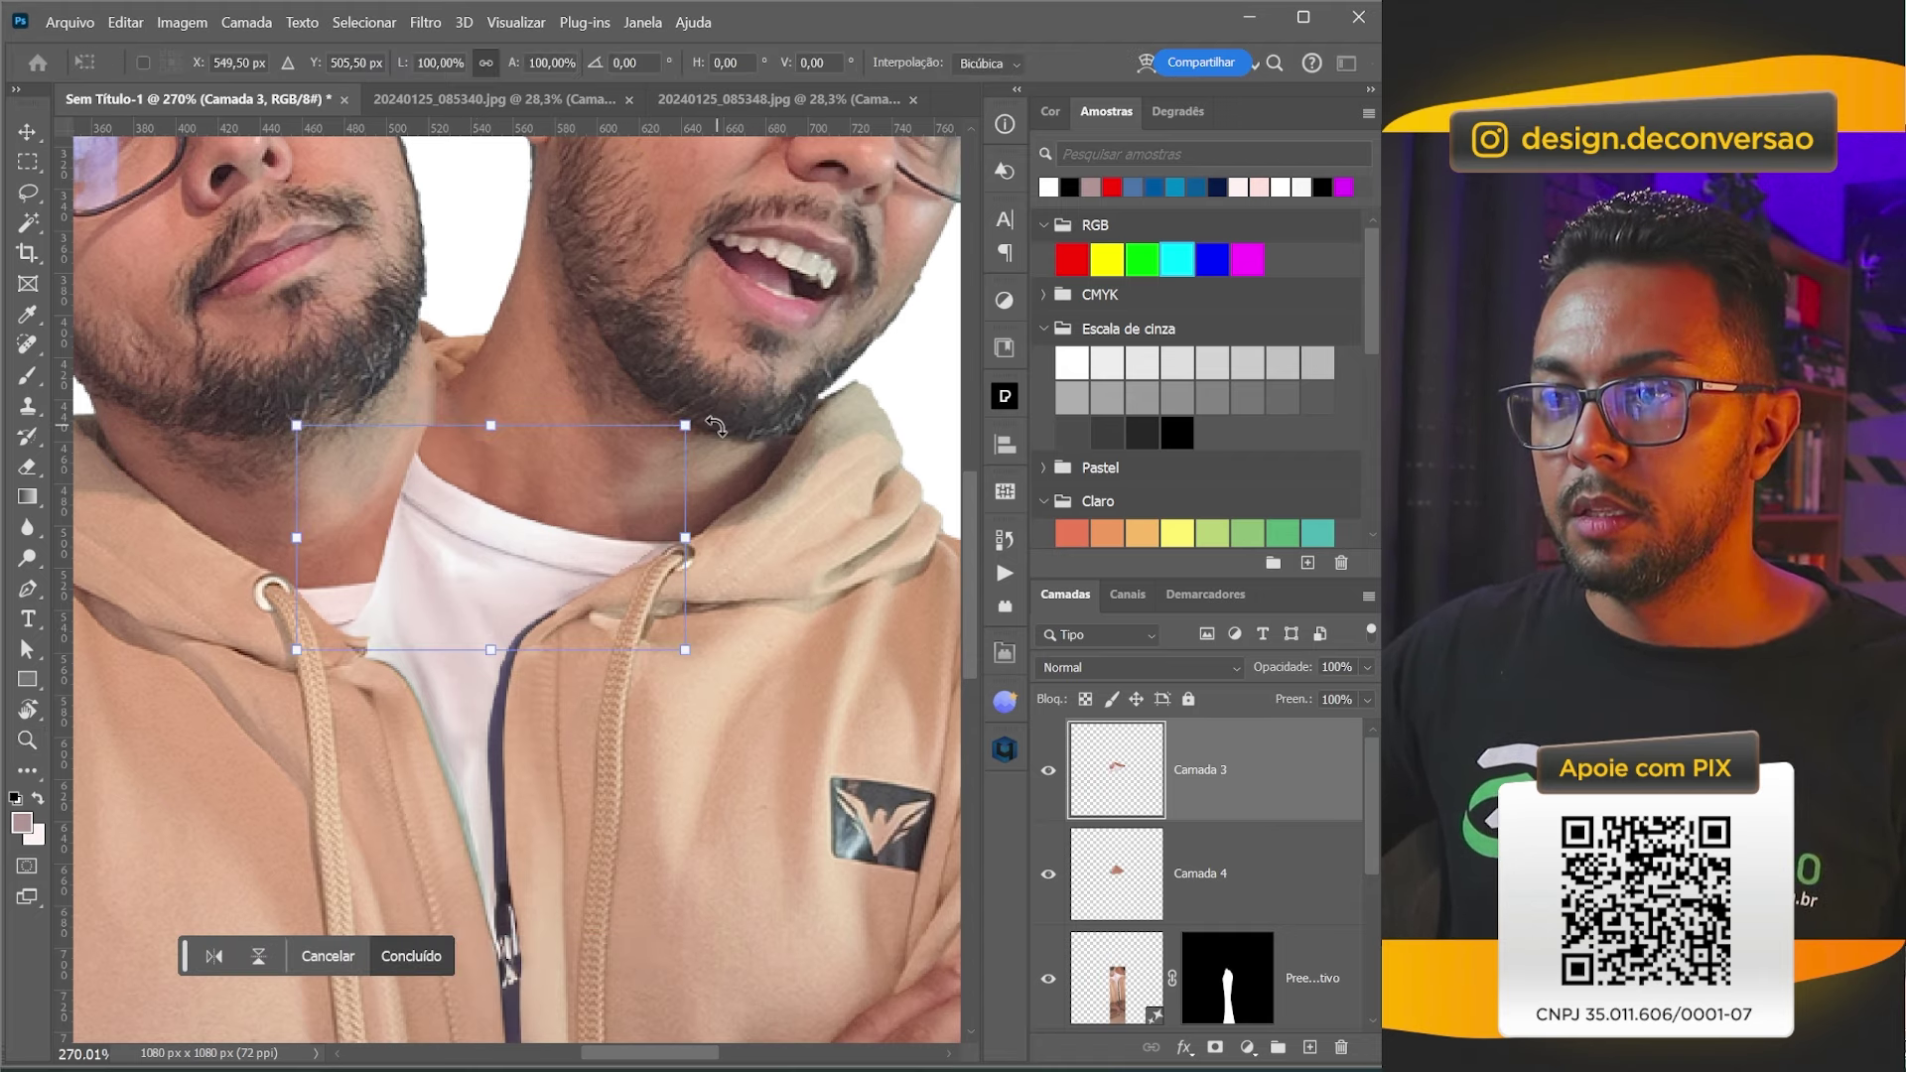
left_click_drag(464, 541, 432, 610)
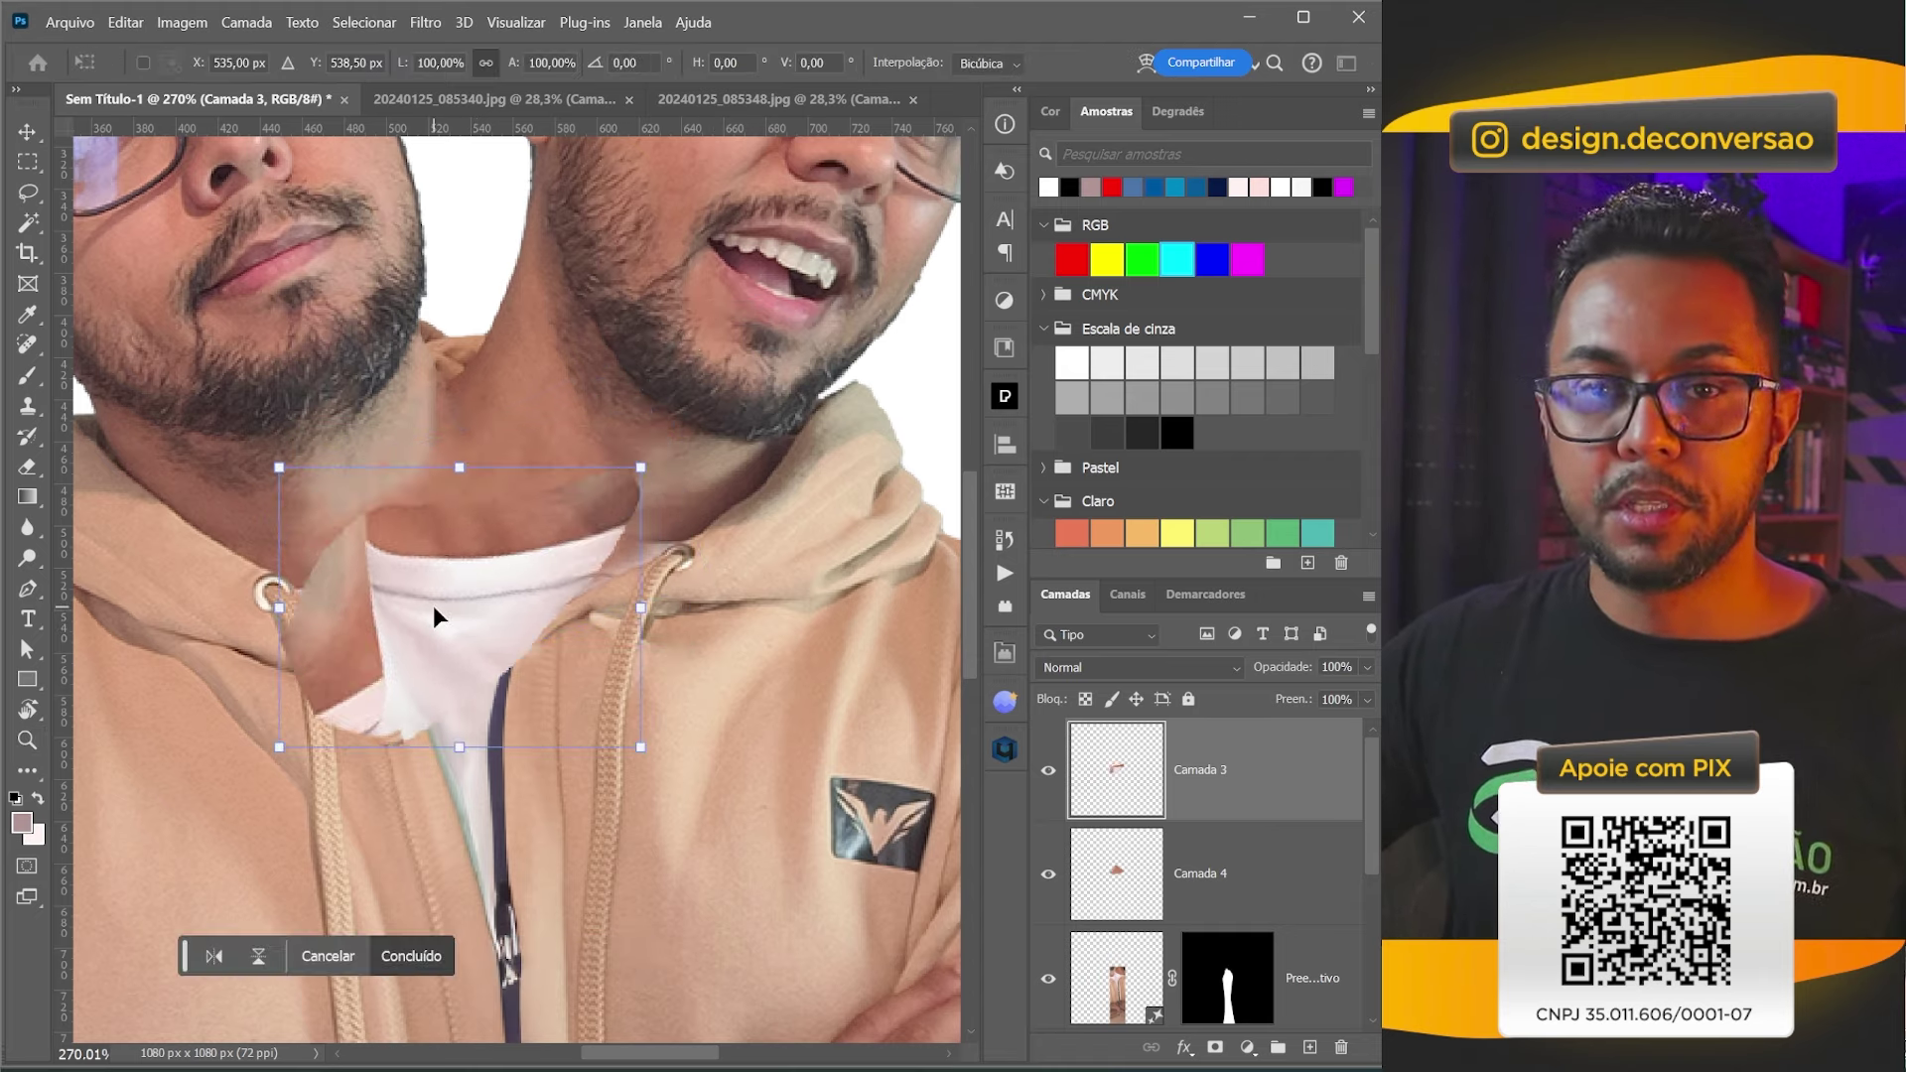
key("Return")
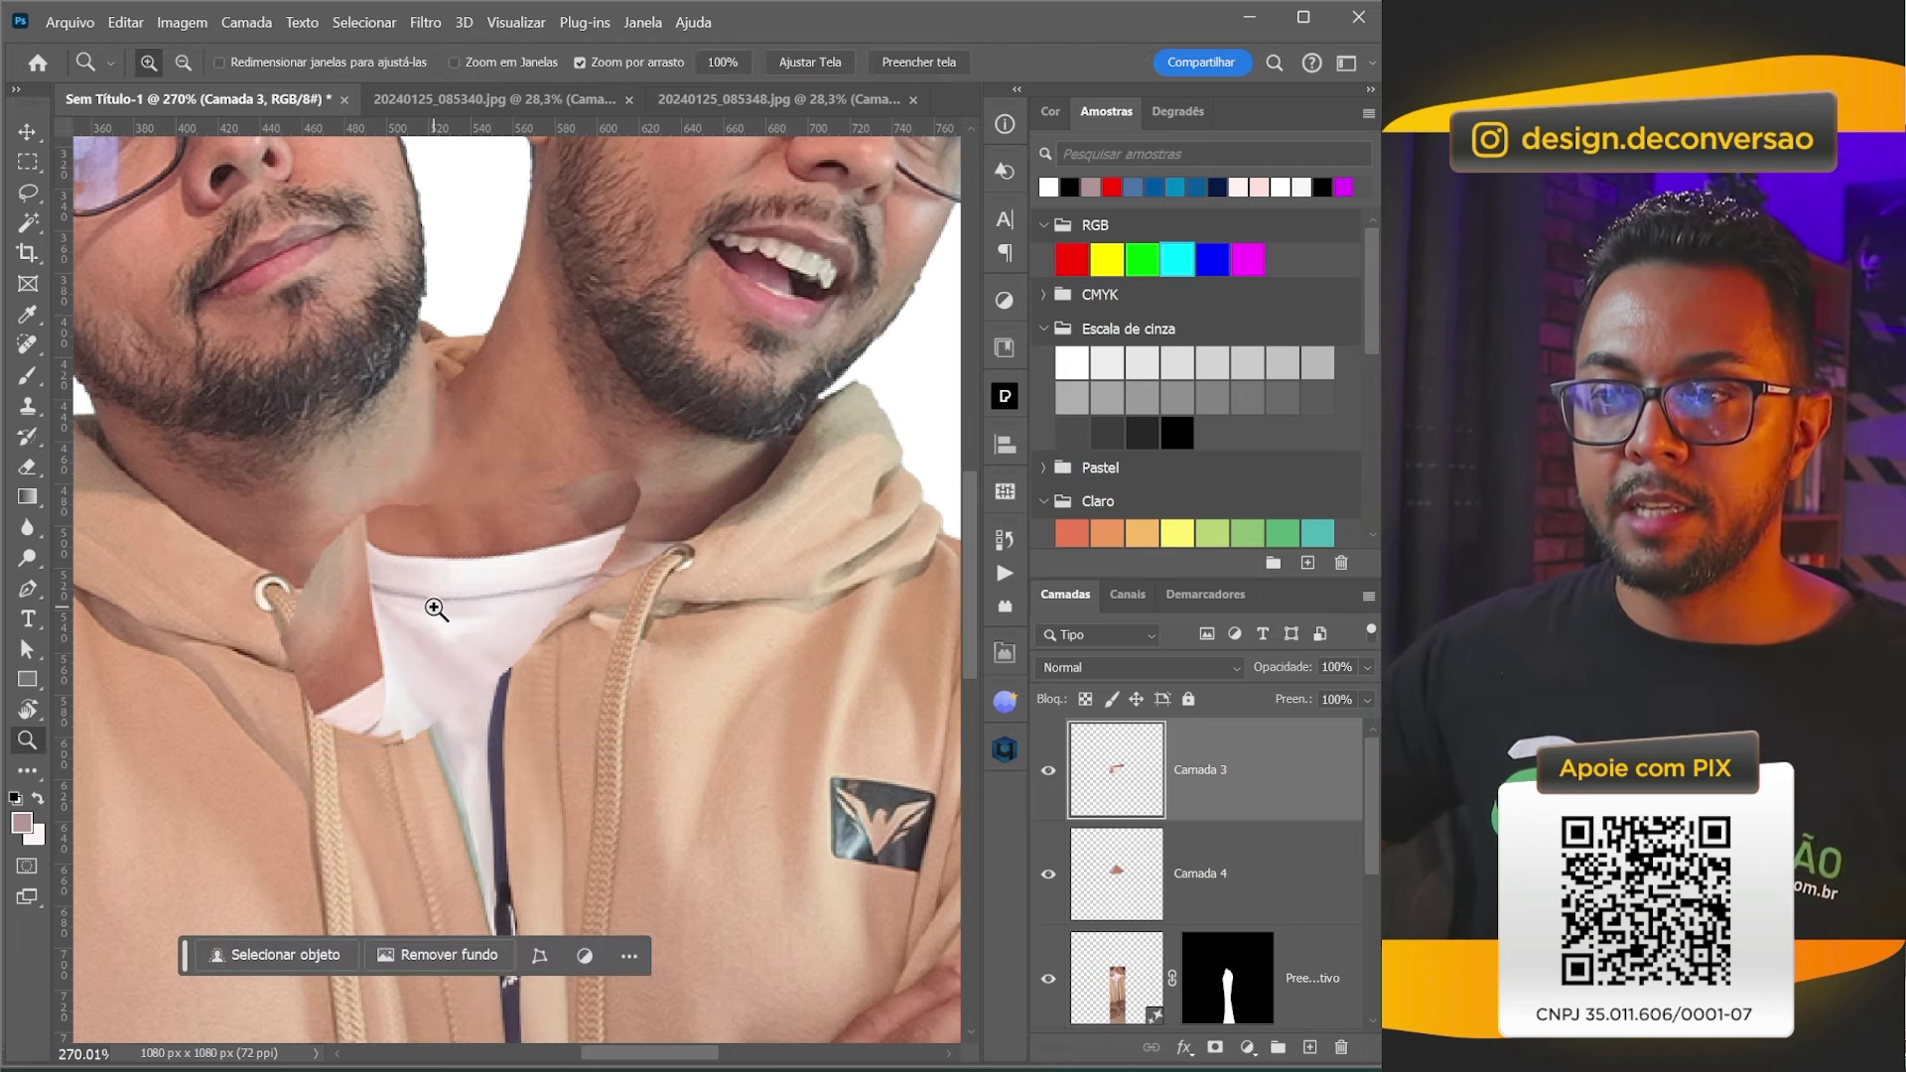
Stretch the collar patch wider, position it over the collar, and add a layer mask.
key("ctrl+t")
left_click_drag(613, 606, 804, 630)
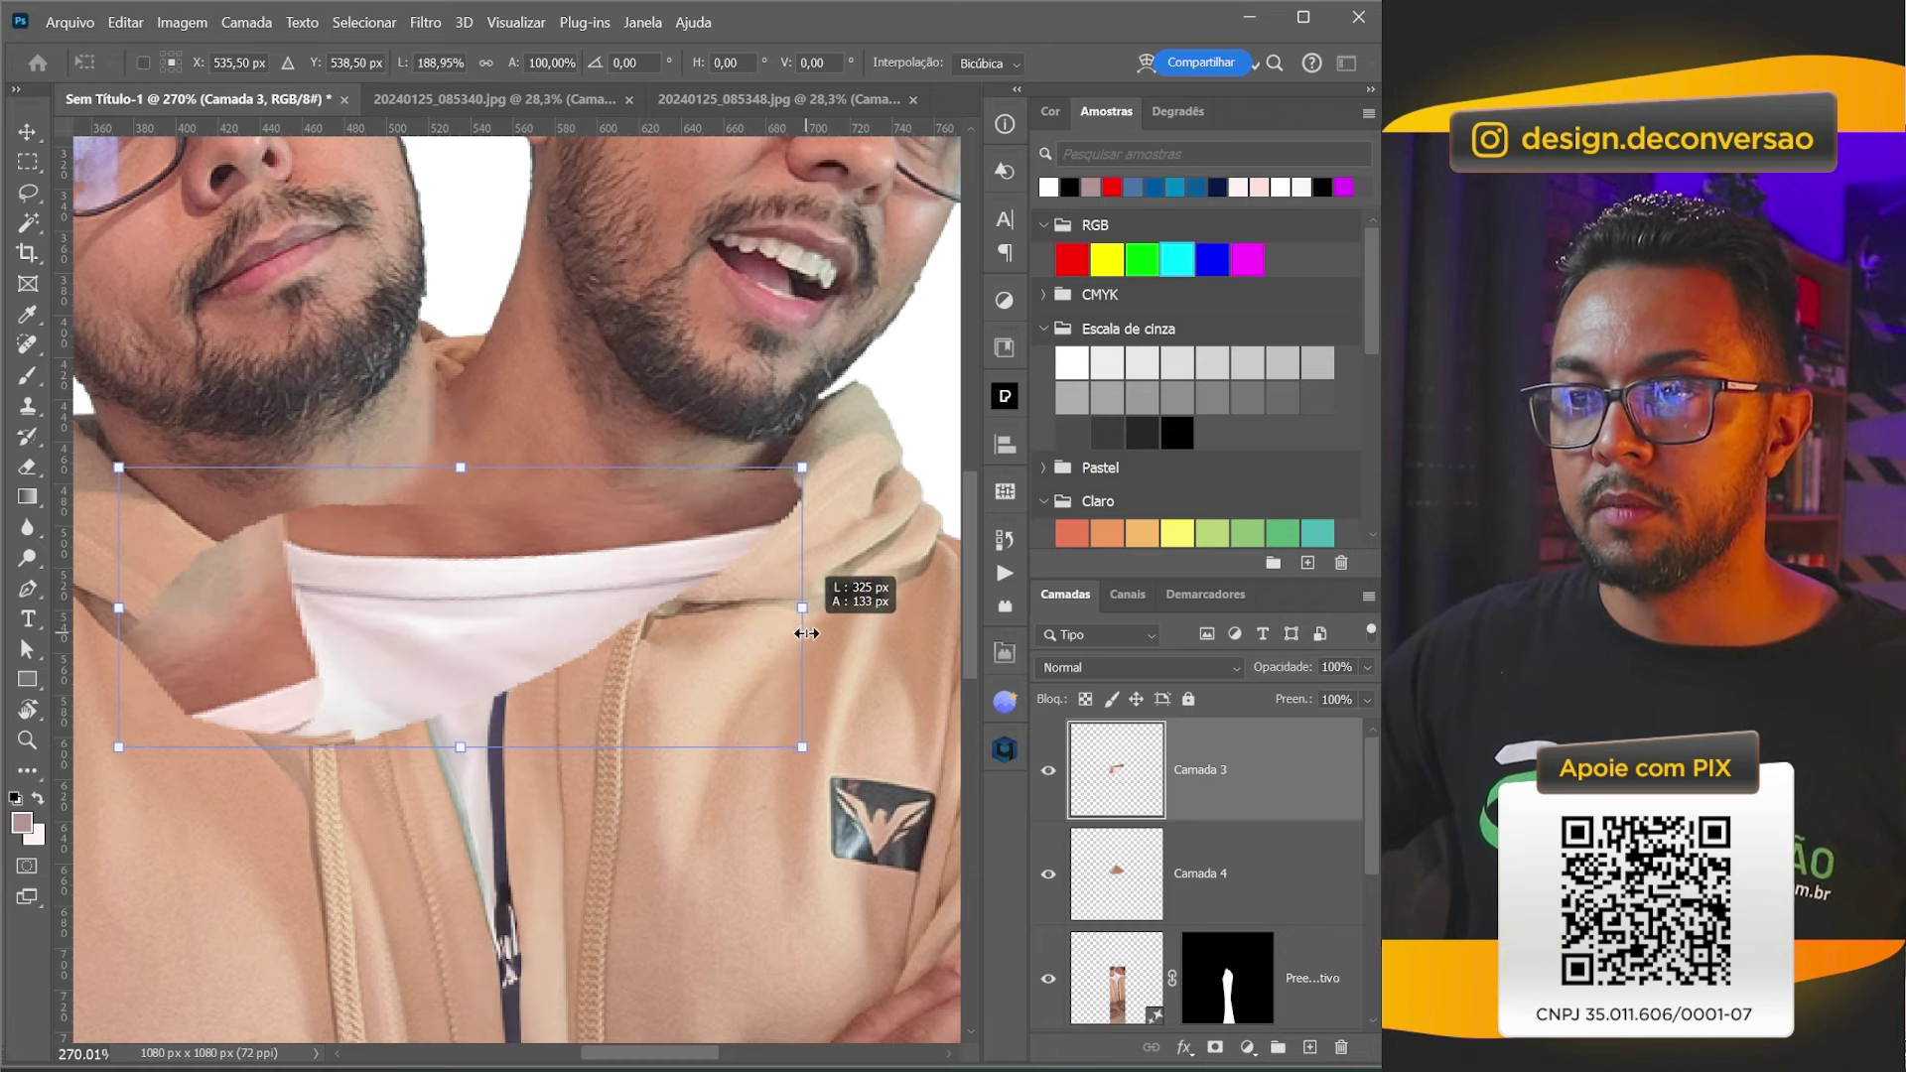
left_click_drag(804, 630, 805, 630)
key("Return")
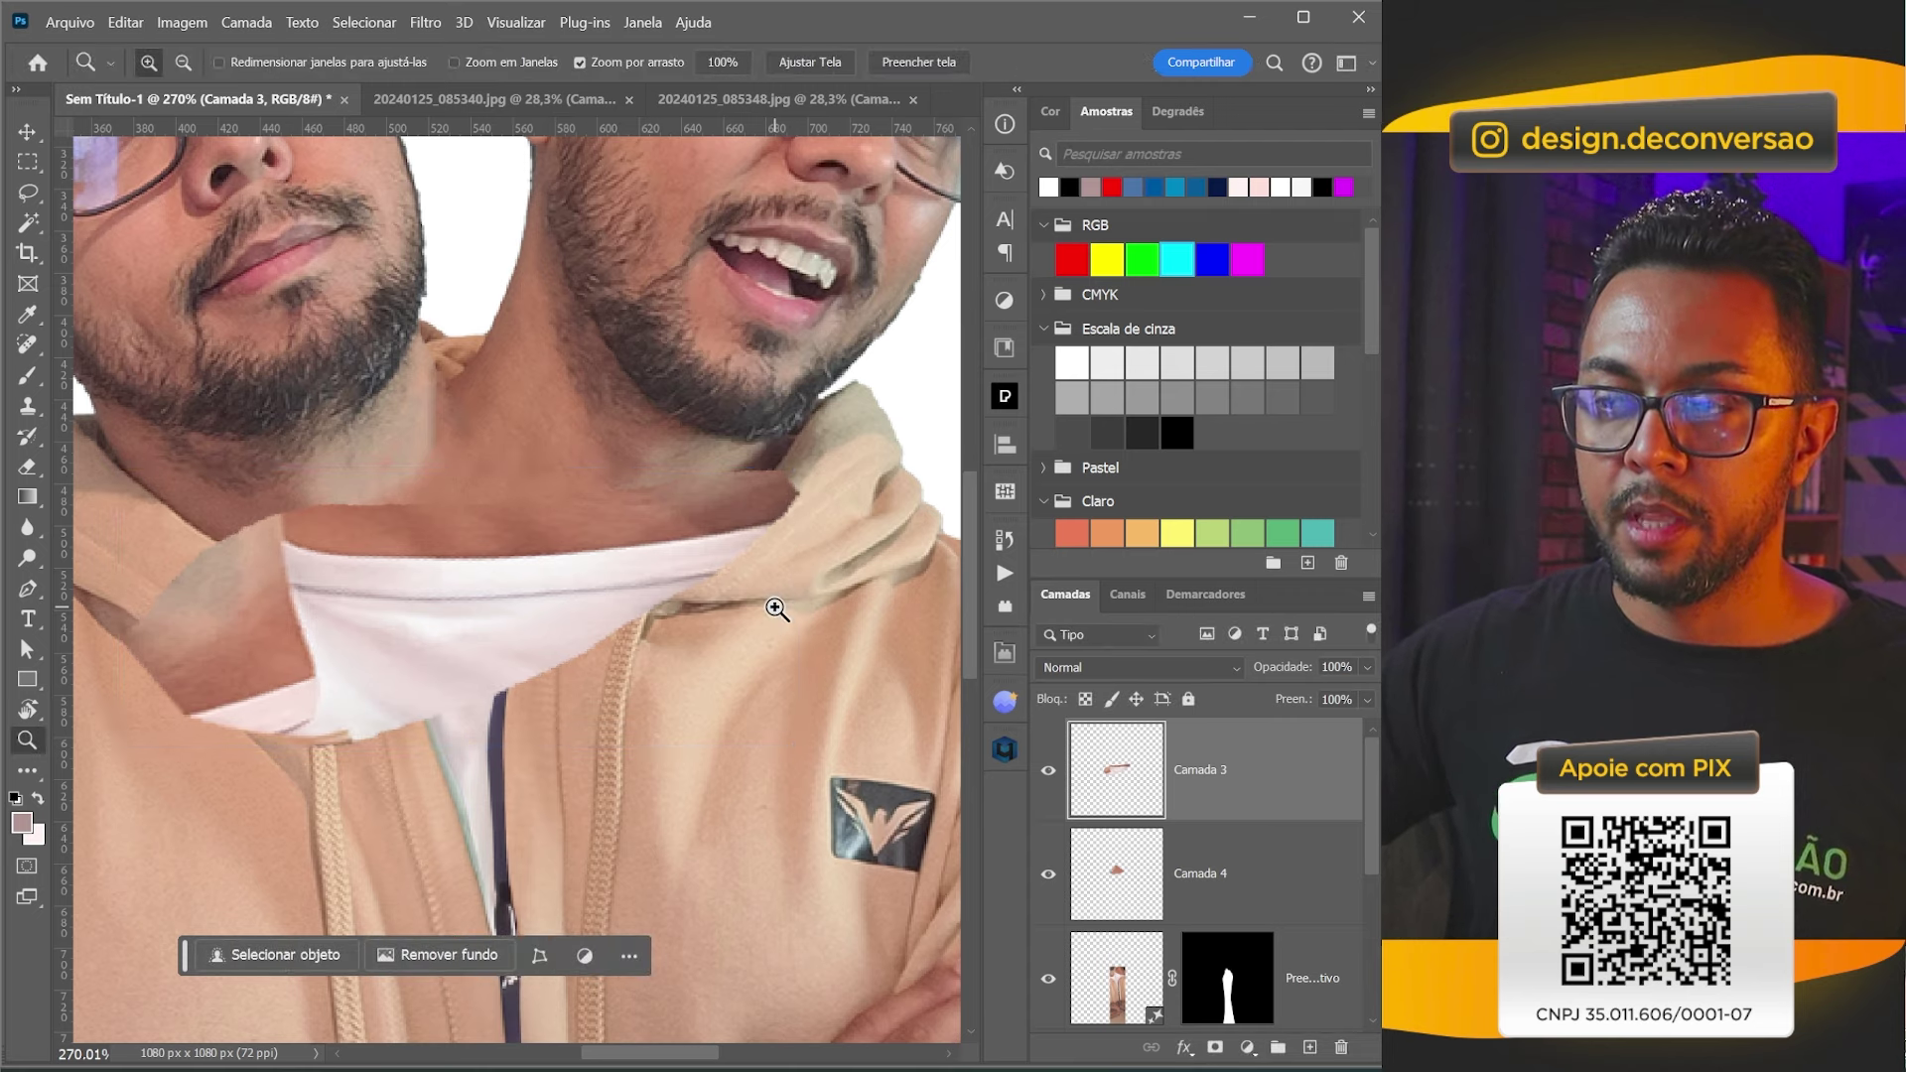
mouse_move(461, 603)
left_mouse_down()
mouse_move(437, 652)
mouse_move(405, 568)
left_mouse_up()
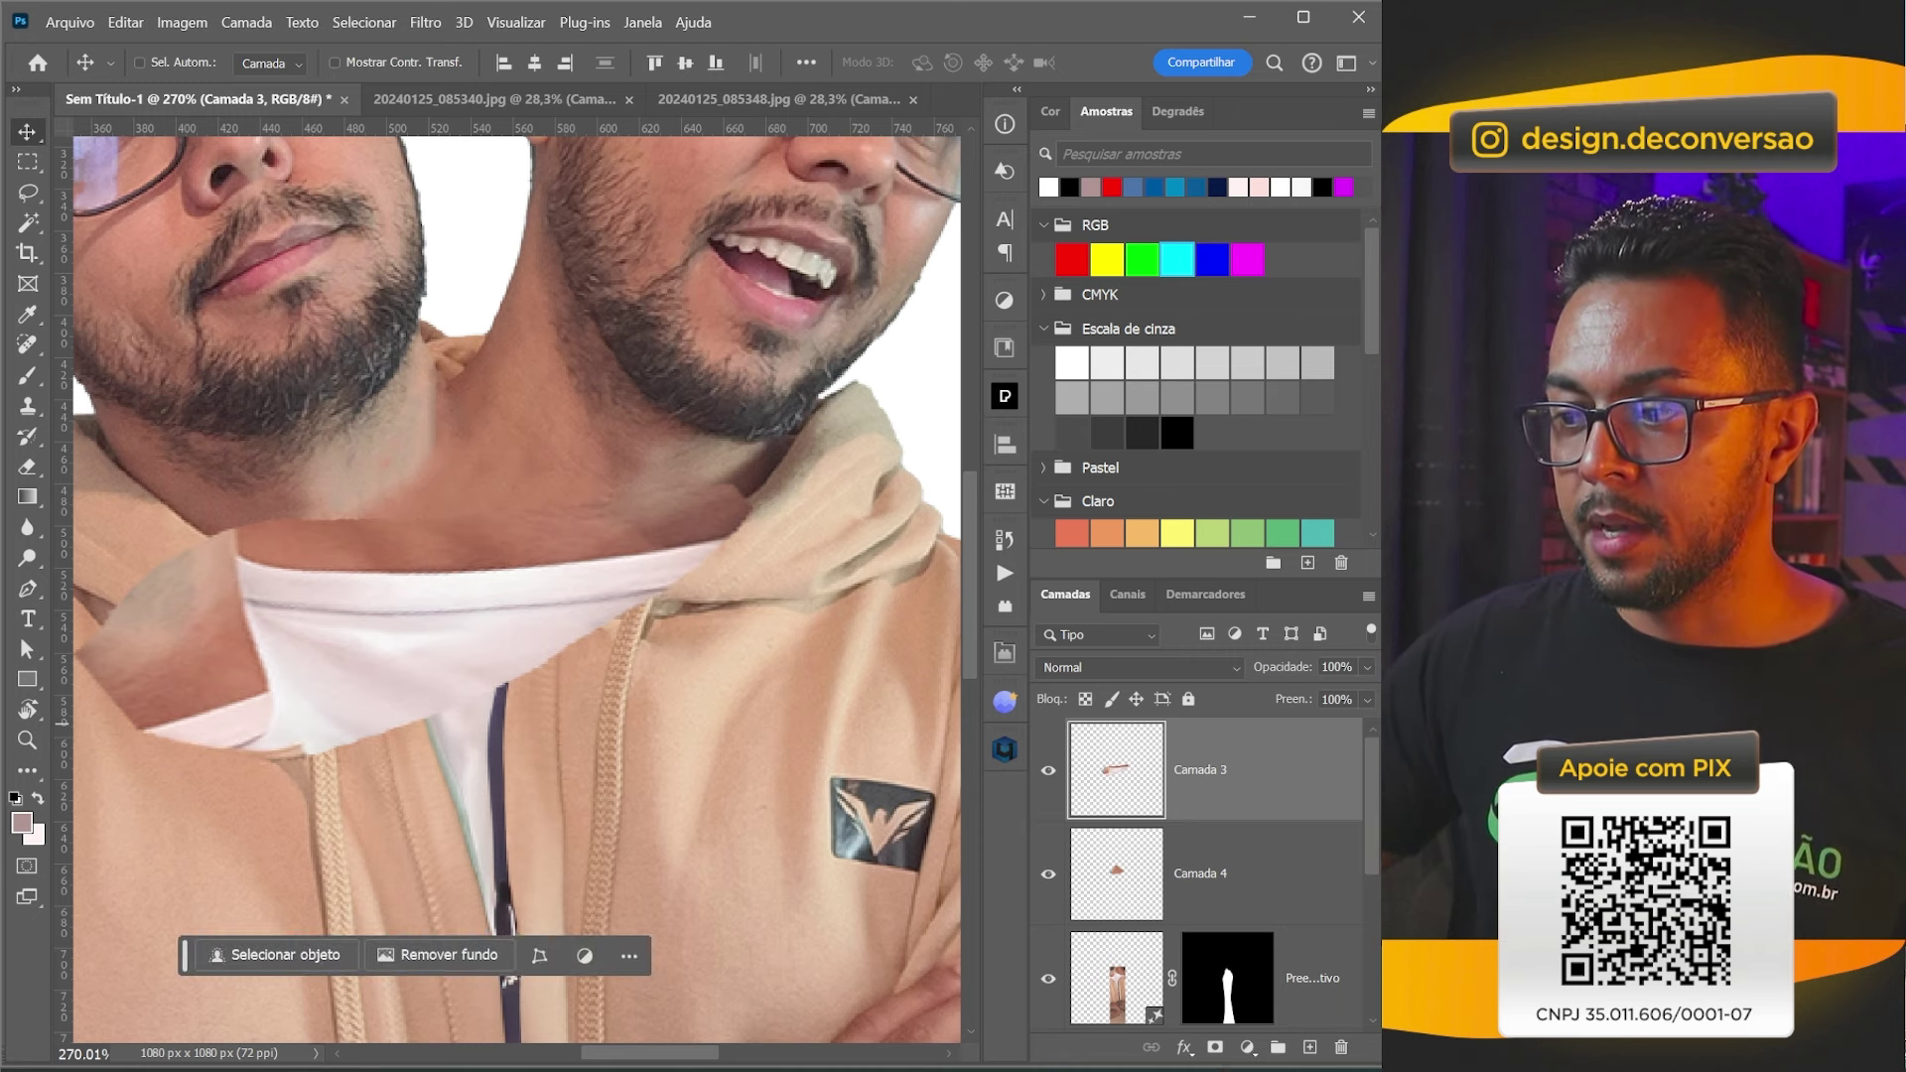
left_click(1215, 1047)
Paint black with a soft round brush on Camada 3's mask to fade the left collar edge.
key("b")
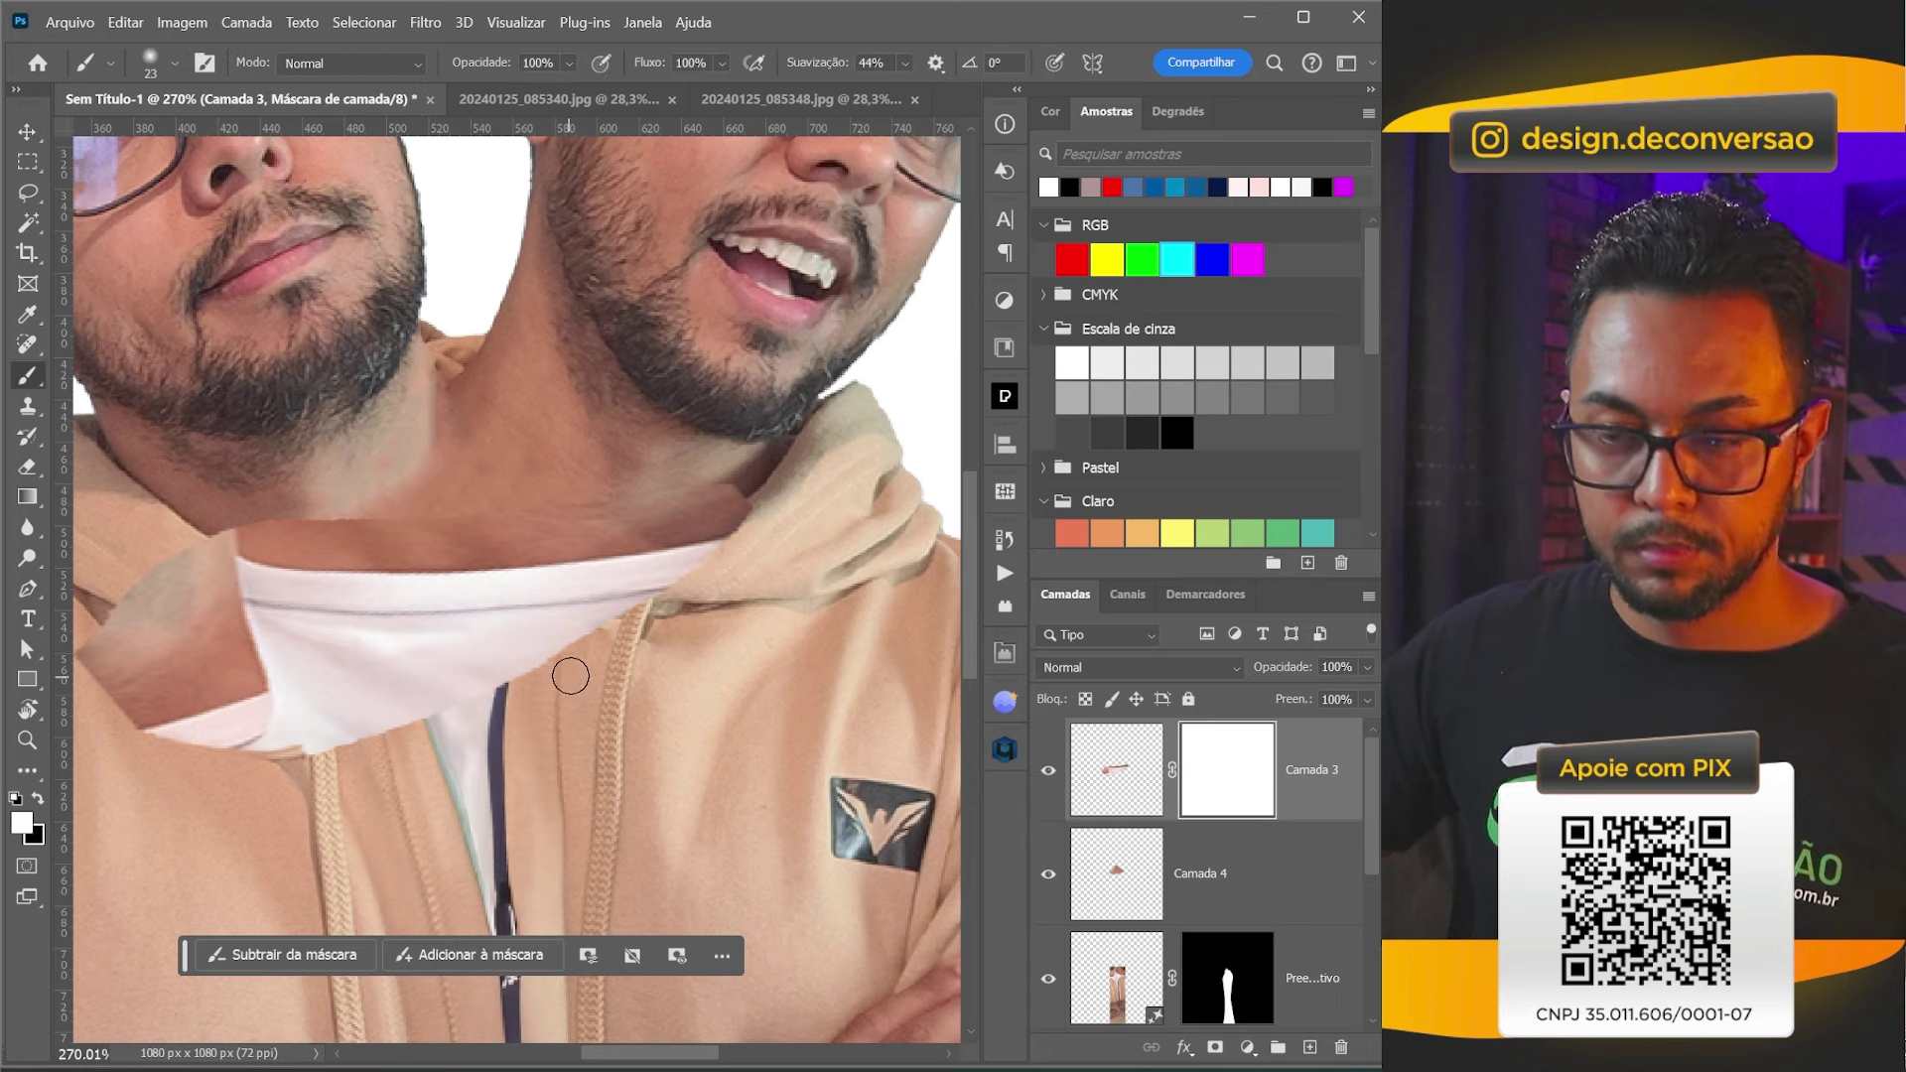
key("x")
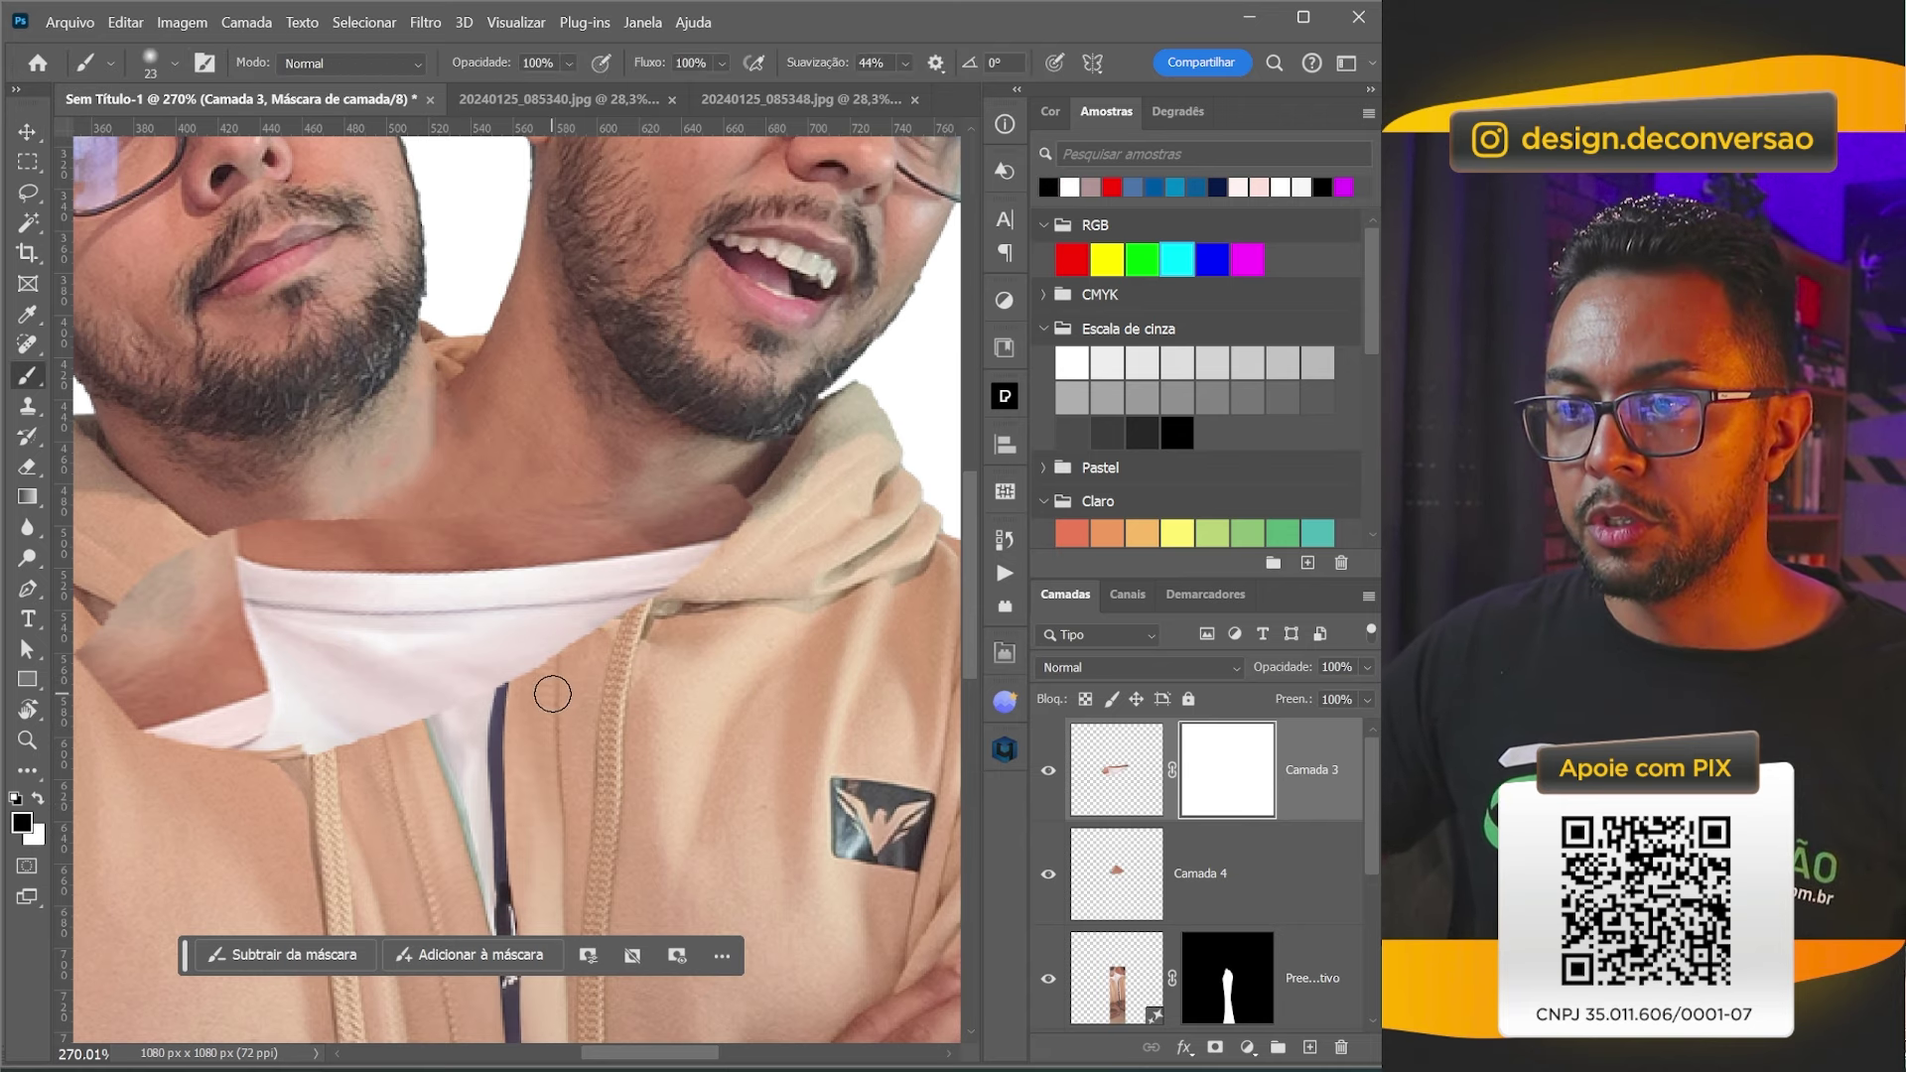
right_click(553, 694)
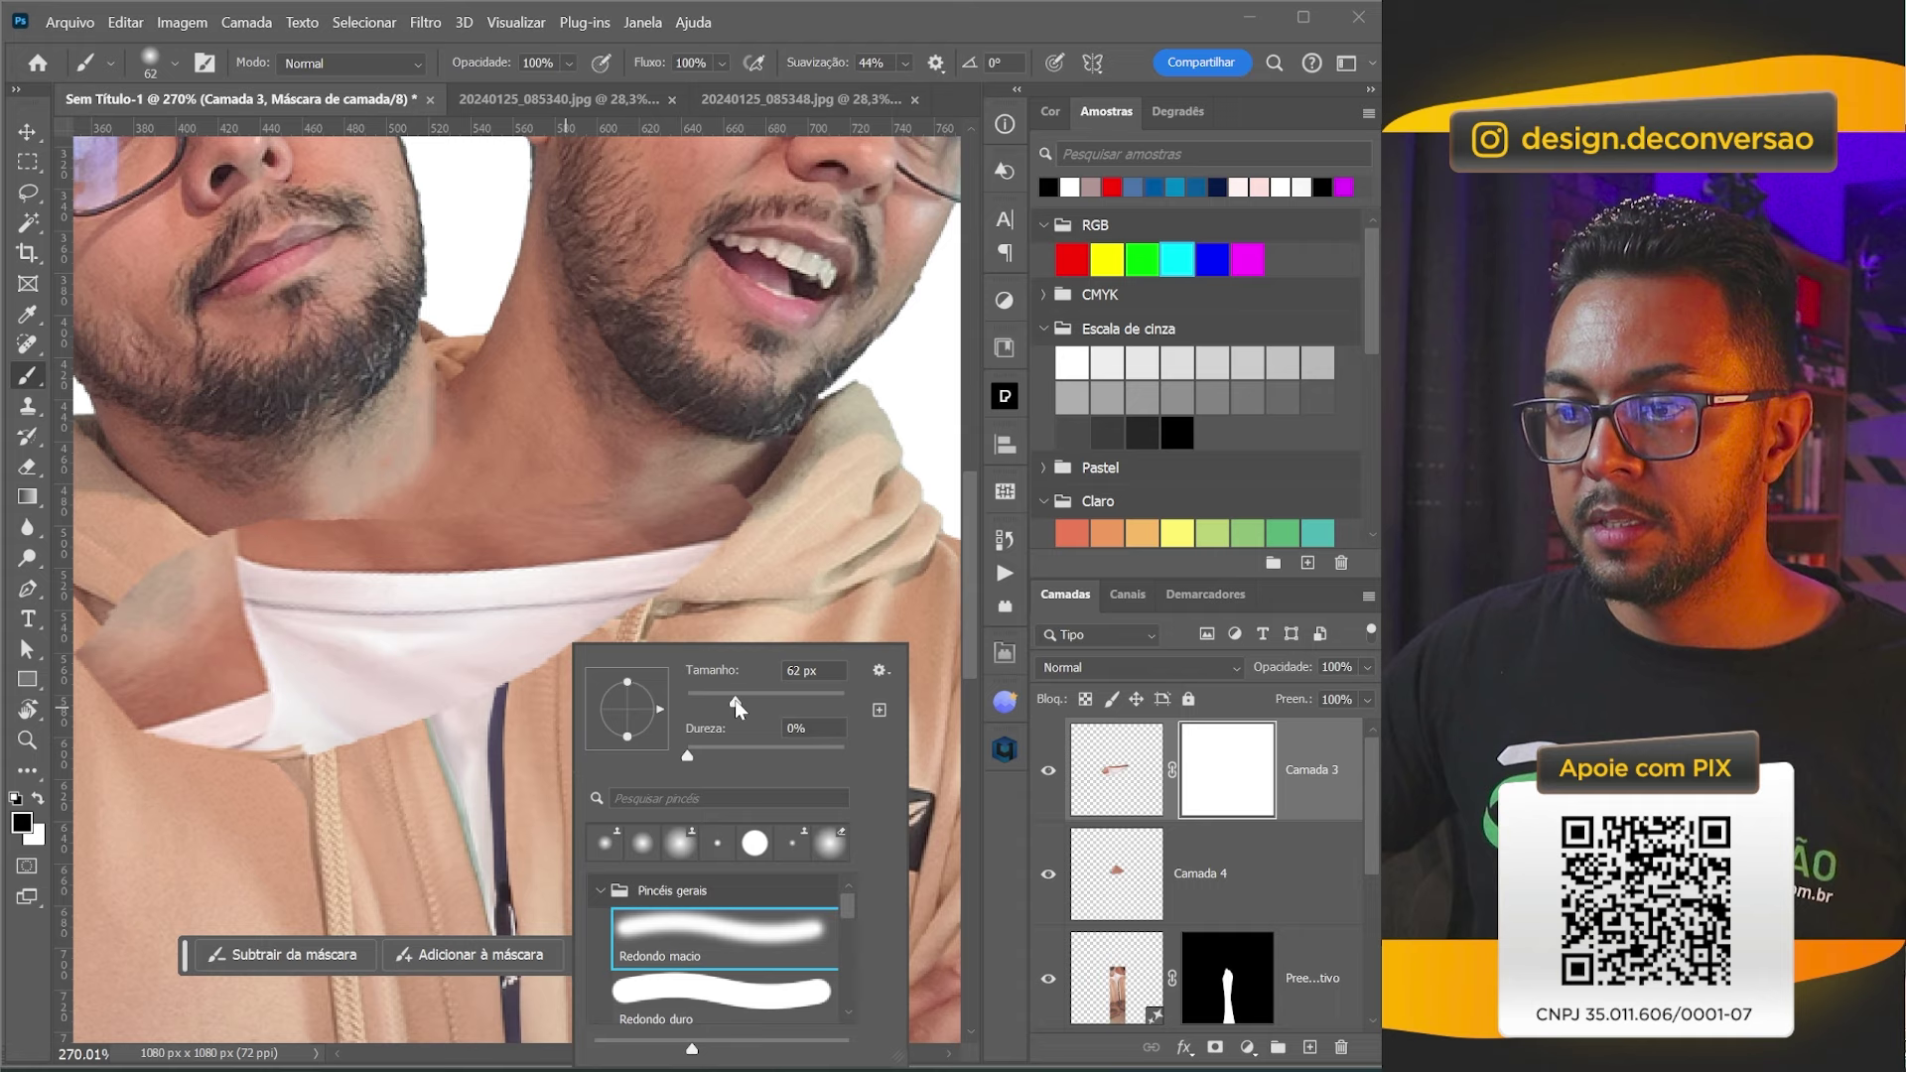
key("Return")
left_click(757, 437)
left_click(327, 774)
mouse_move(328, 775)
left_mouse_down()
mouse_move(158, 753)
mouse_move(96, 655)
mouse_move(144, 691)
mouse_move(131, 605)
mouse_move(178, 552)
mouse_move(169, 659)
mouse_move(298, 724)
mouse_move(318, 724)
mouse_move(281, 689)
mouse_move(332, 681)
mouse_move(413, 731)
mouse_move(332, 671)
mouse_move(442, 701)
mouse_move(668, 638)
mouse_move(609, 657)
mouse_move(694, 609)
mouse_move(621, 694)
left_mouse_up()
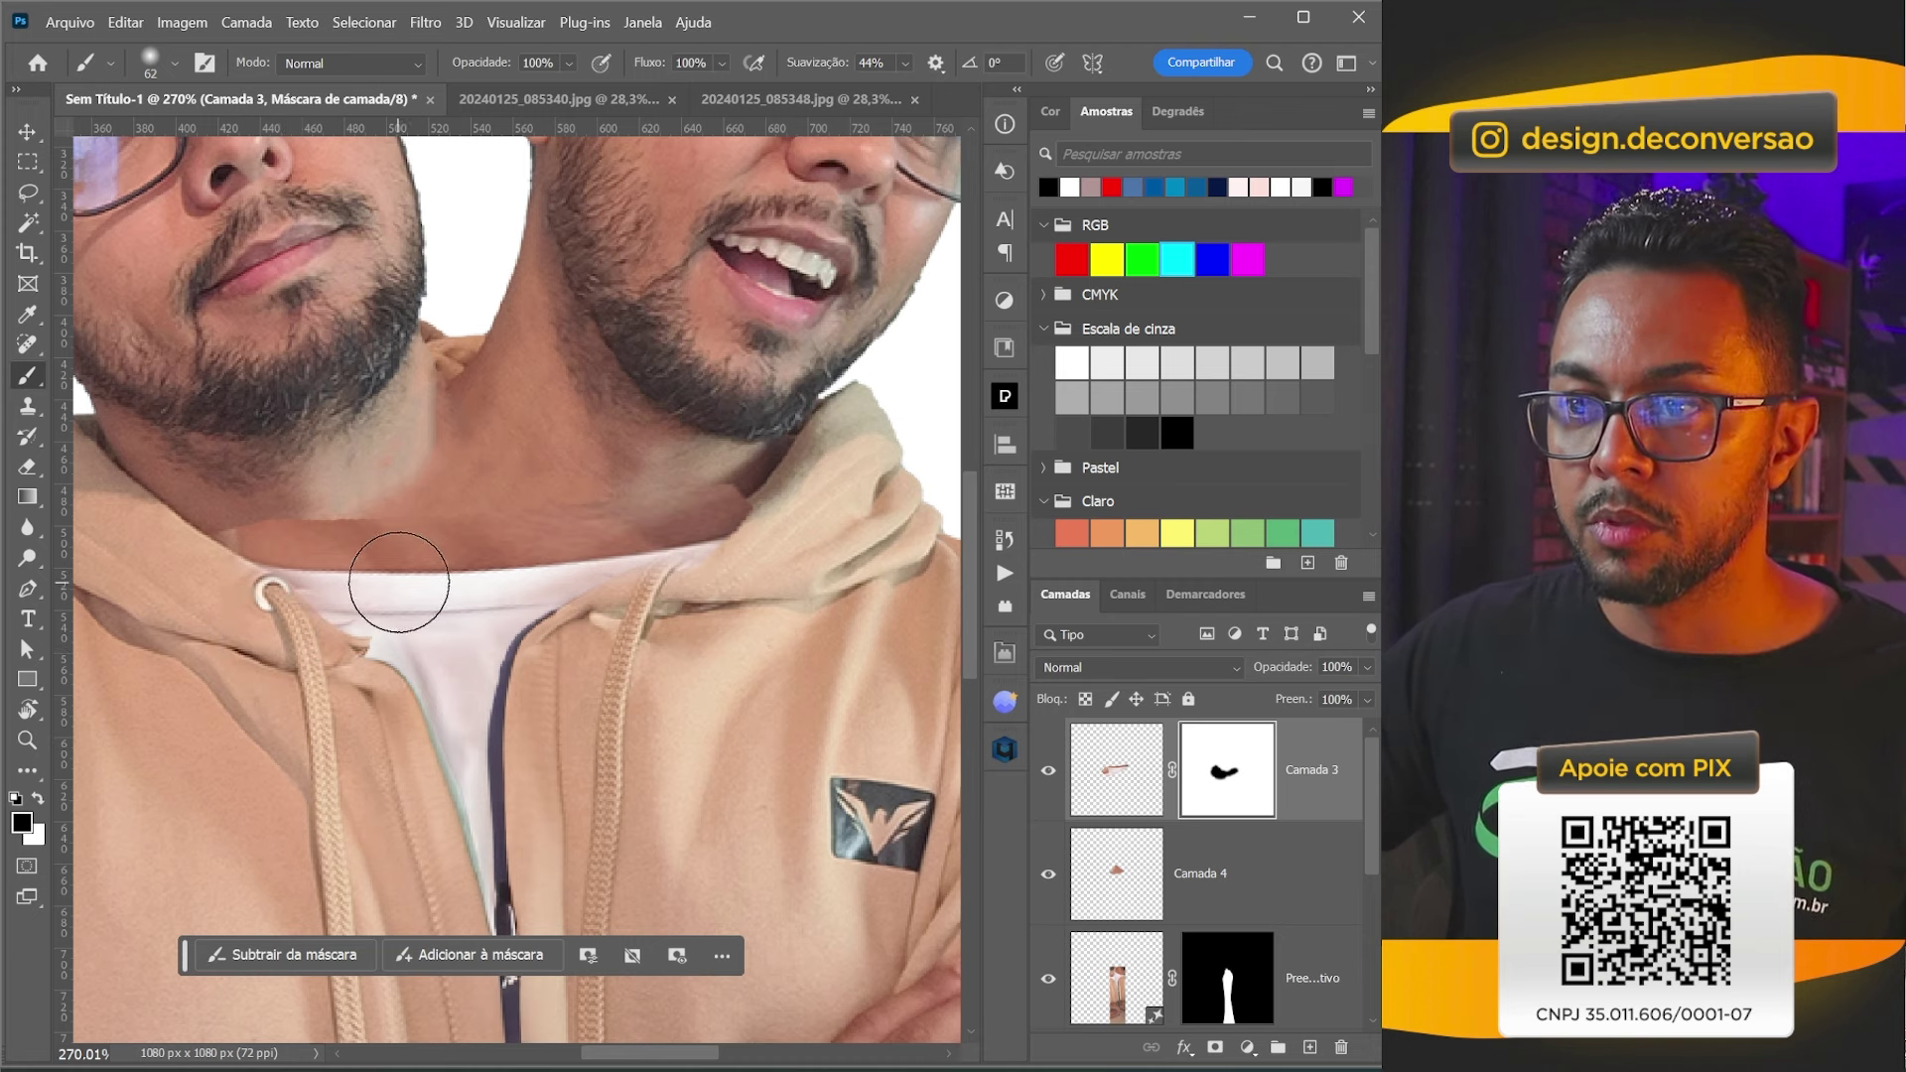
Nudge the Camada 3 skin patch slightly up and right.
key("v")
left_click_drag(425, 595, 443, 579)
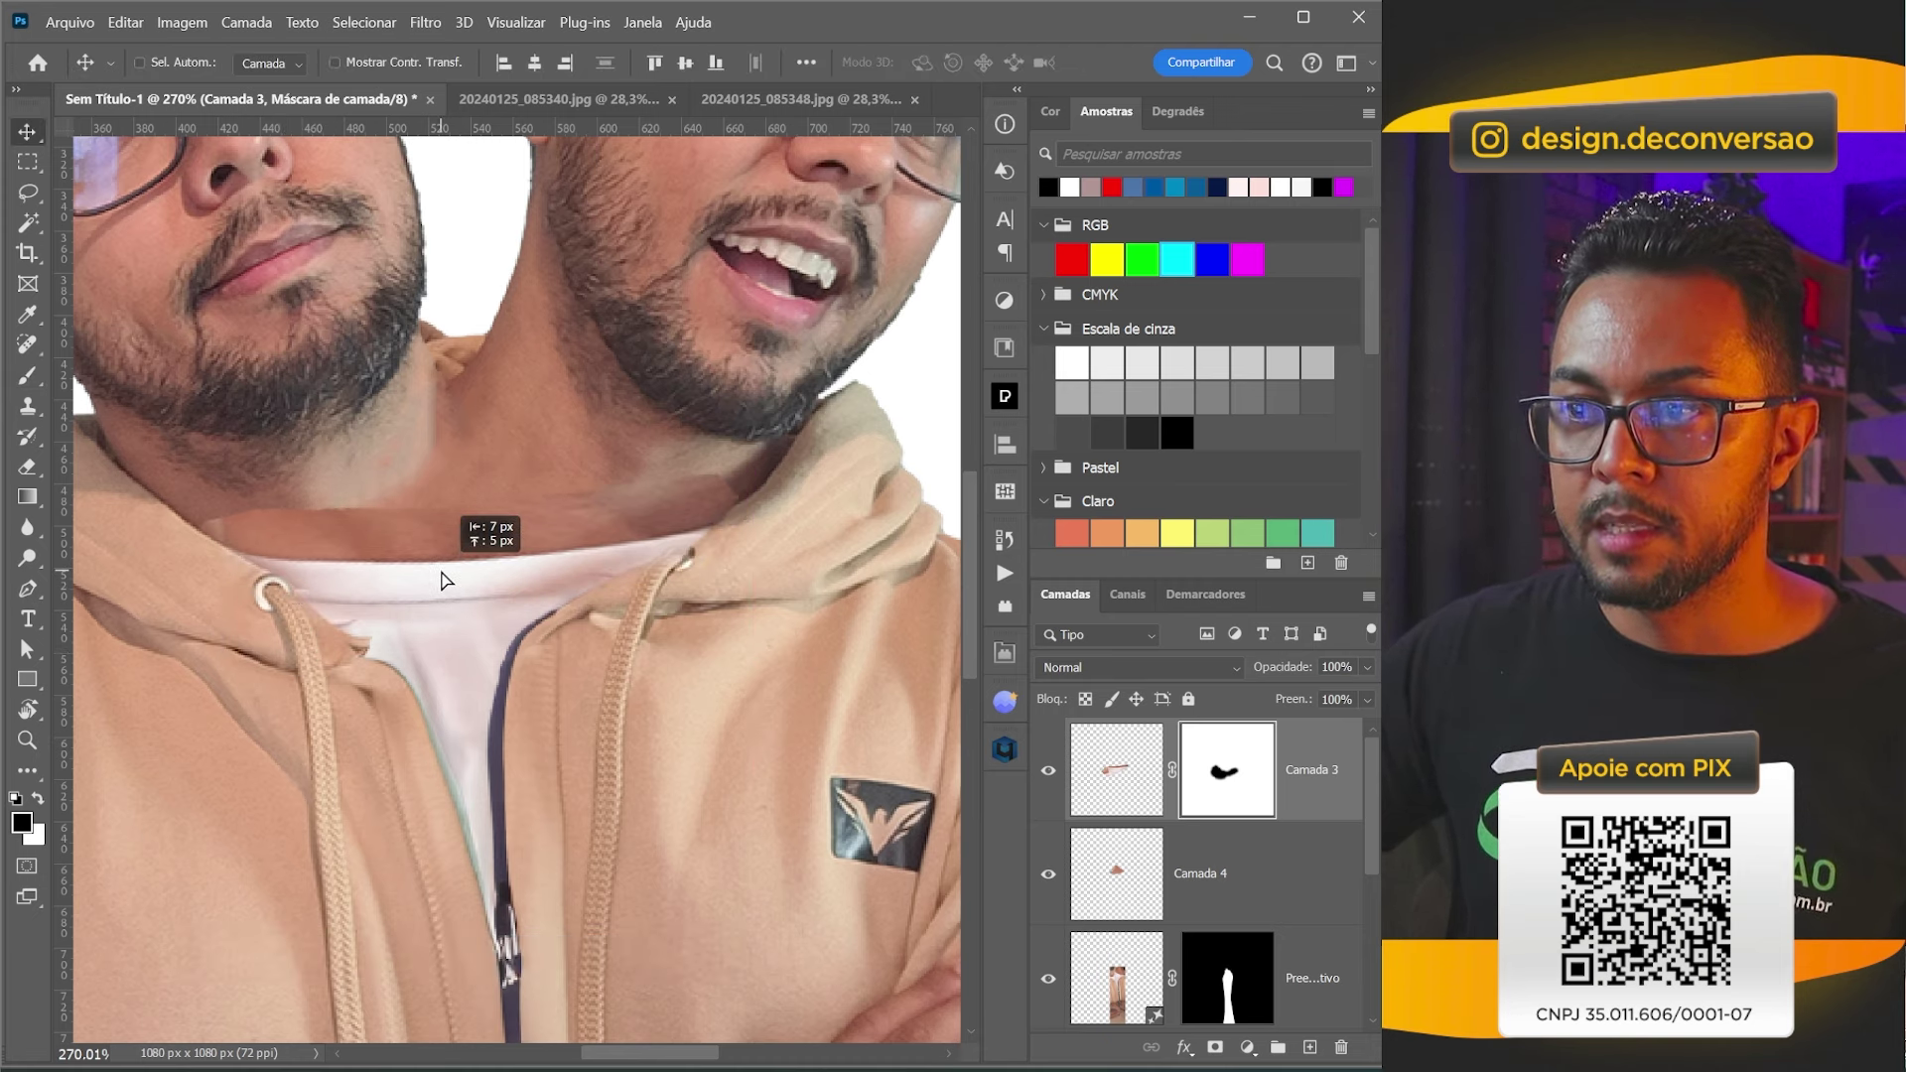
left_click_drag(443, 579, 445, 589)
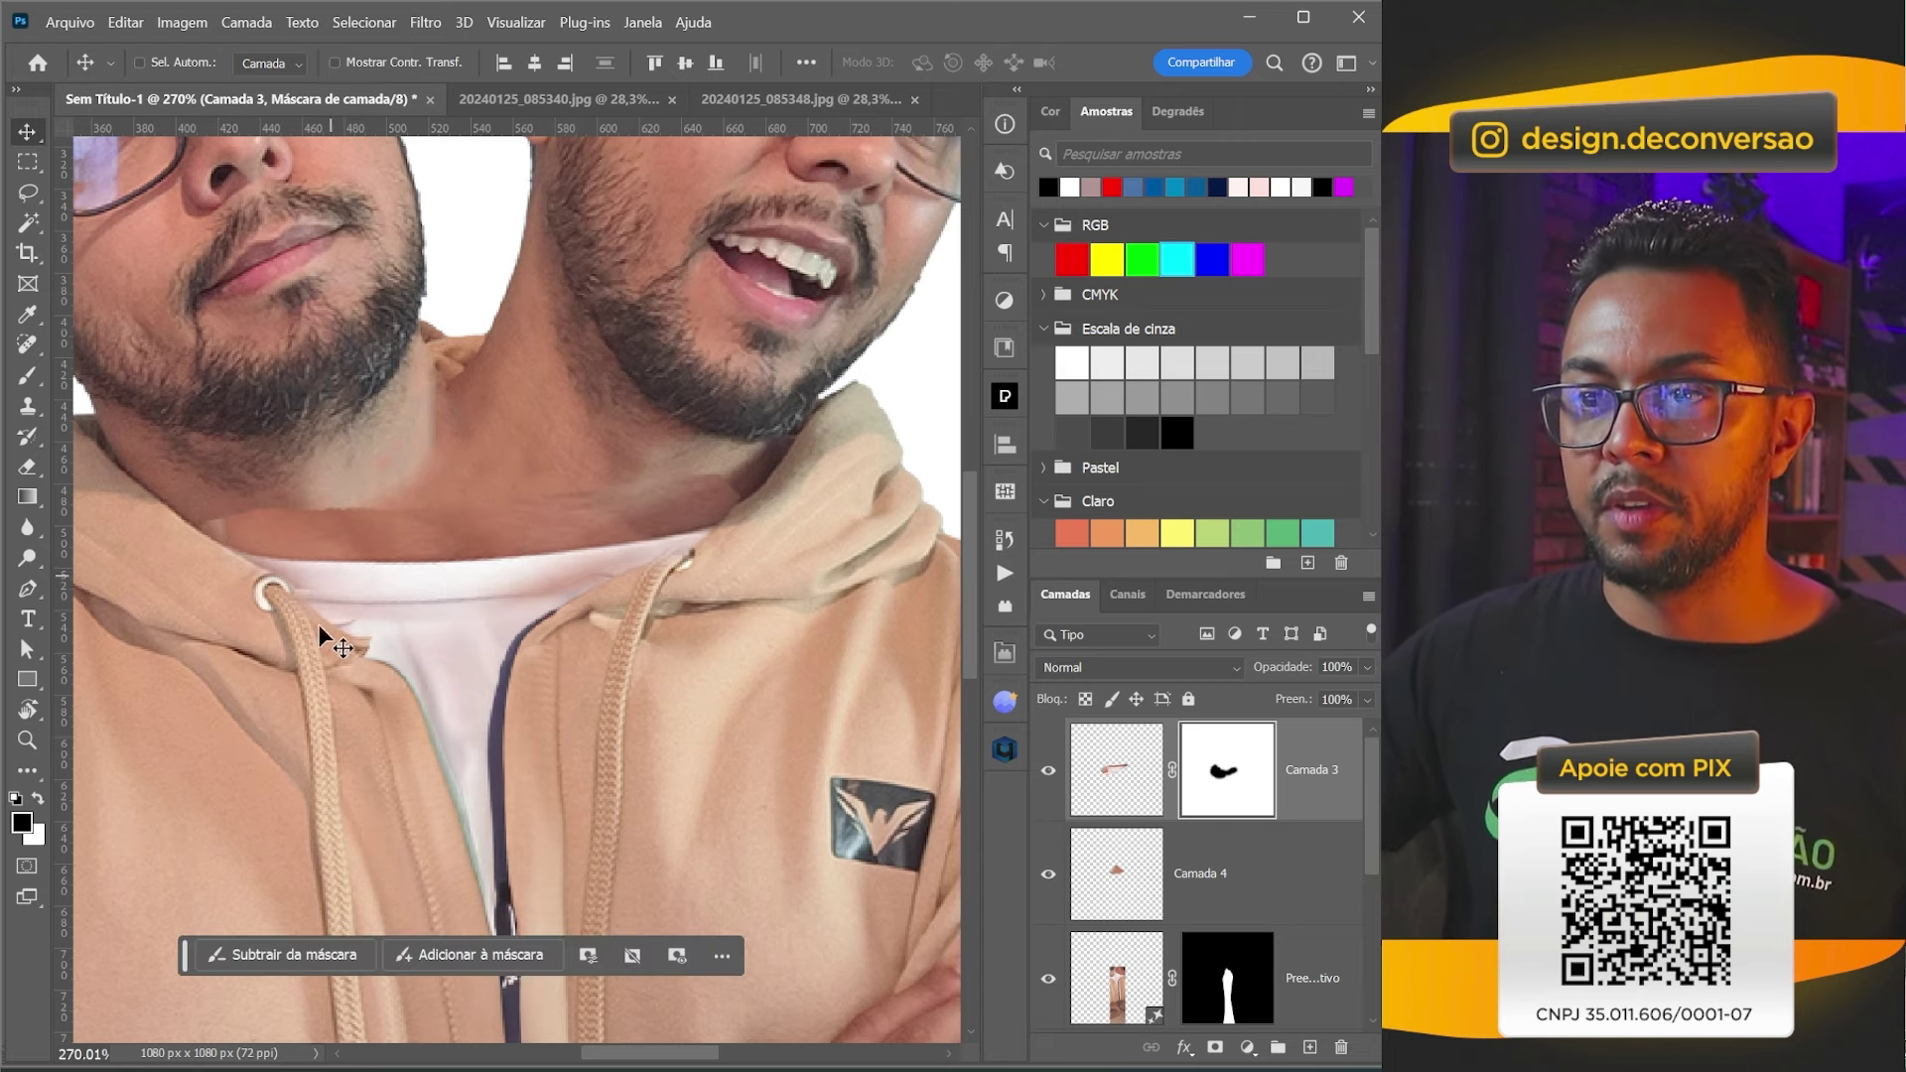
Paint white with a 16 px brush on the mask to restore the shirt, then return to black.
key("b")
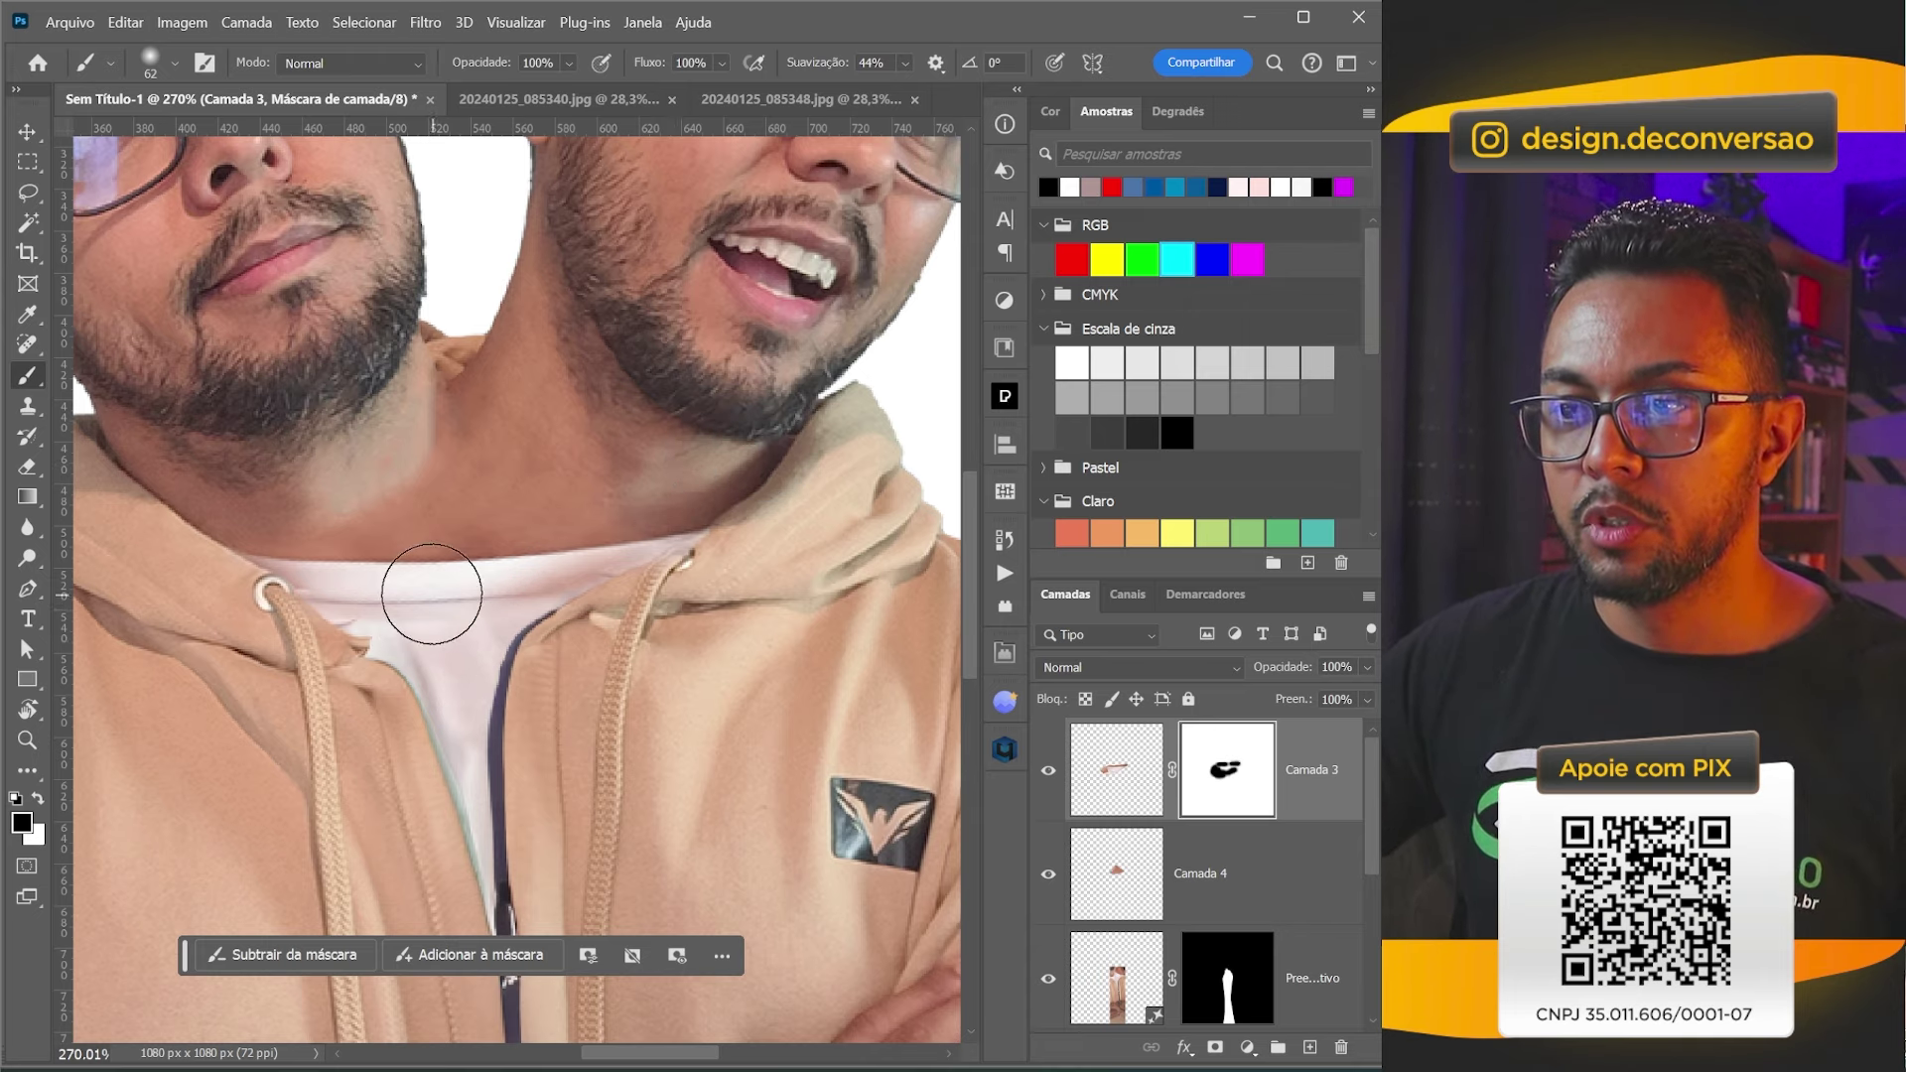
right_click(436, 593)
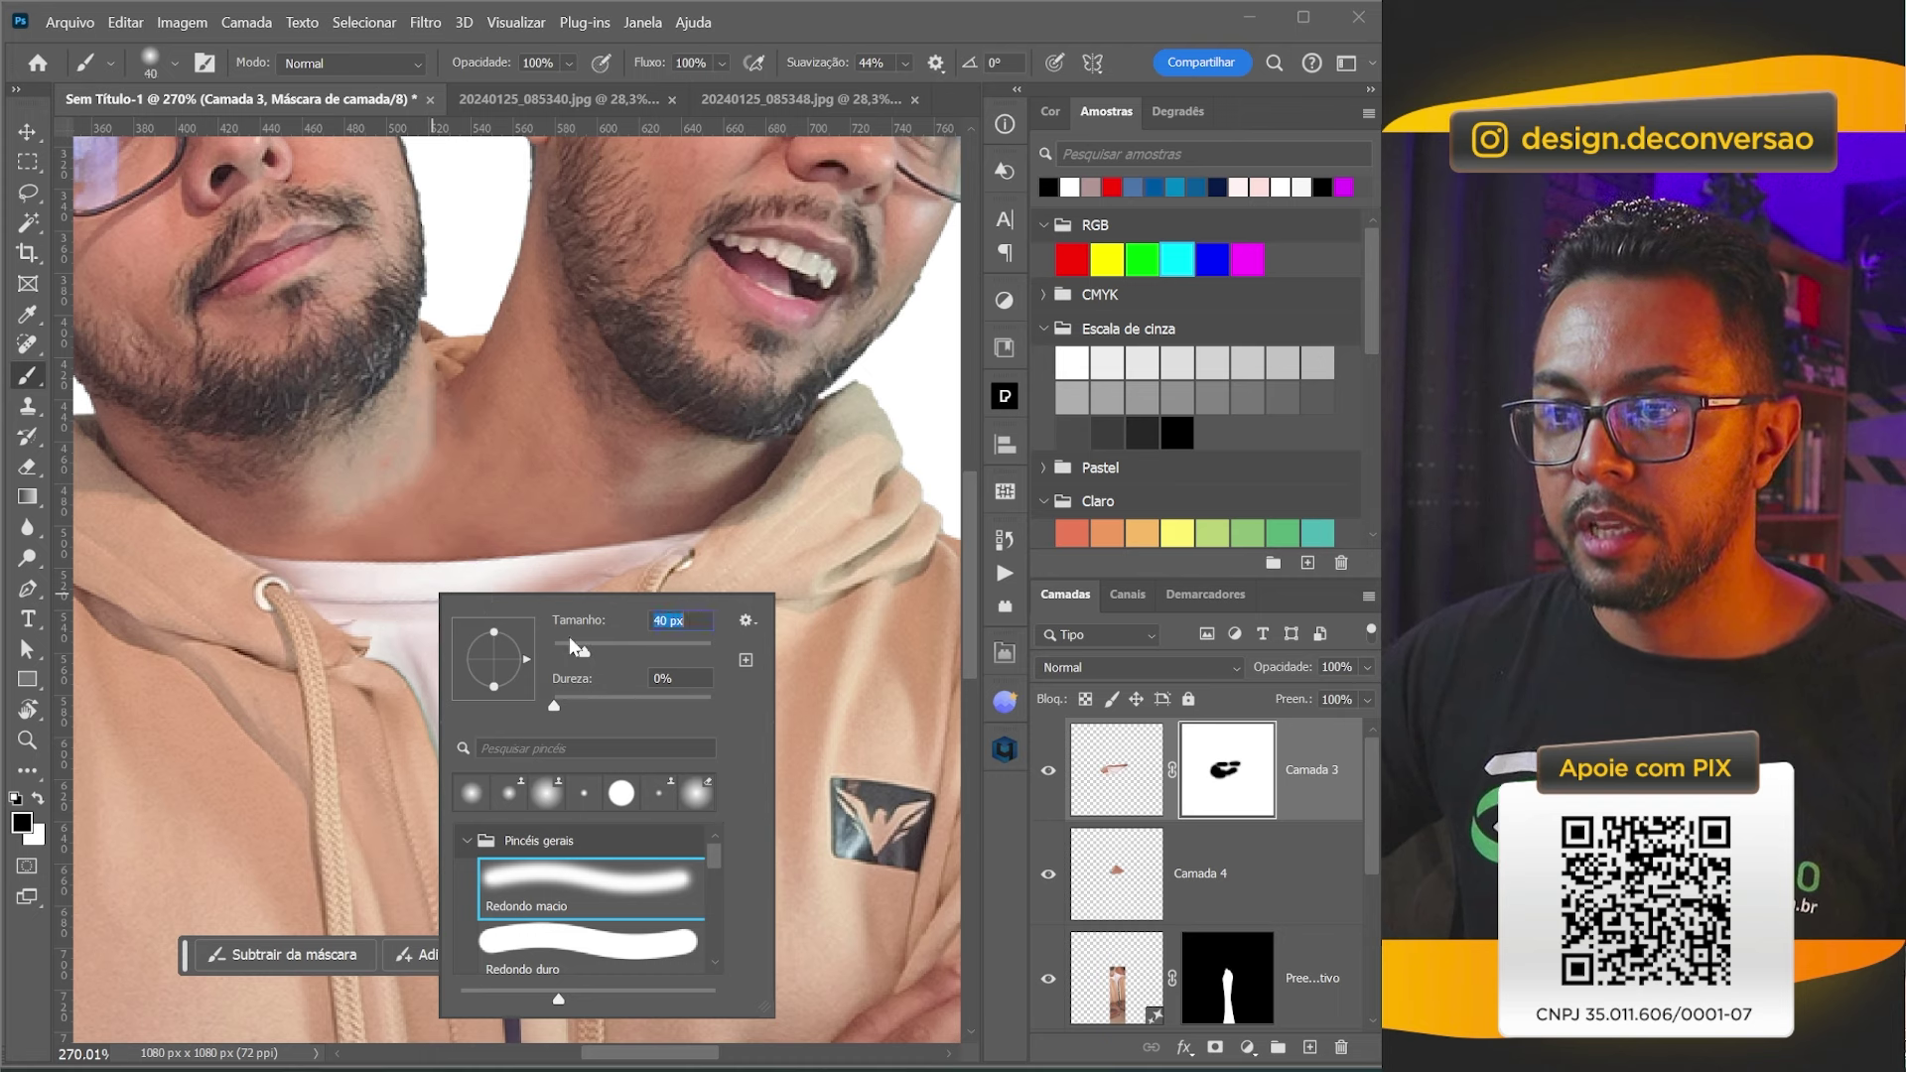
left_click_drag(574, 645, 568, 645)
left_click(672, 585)
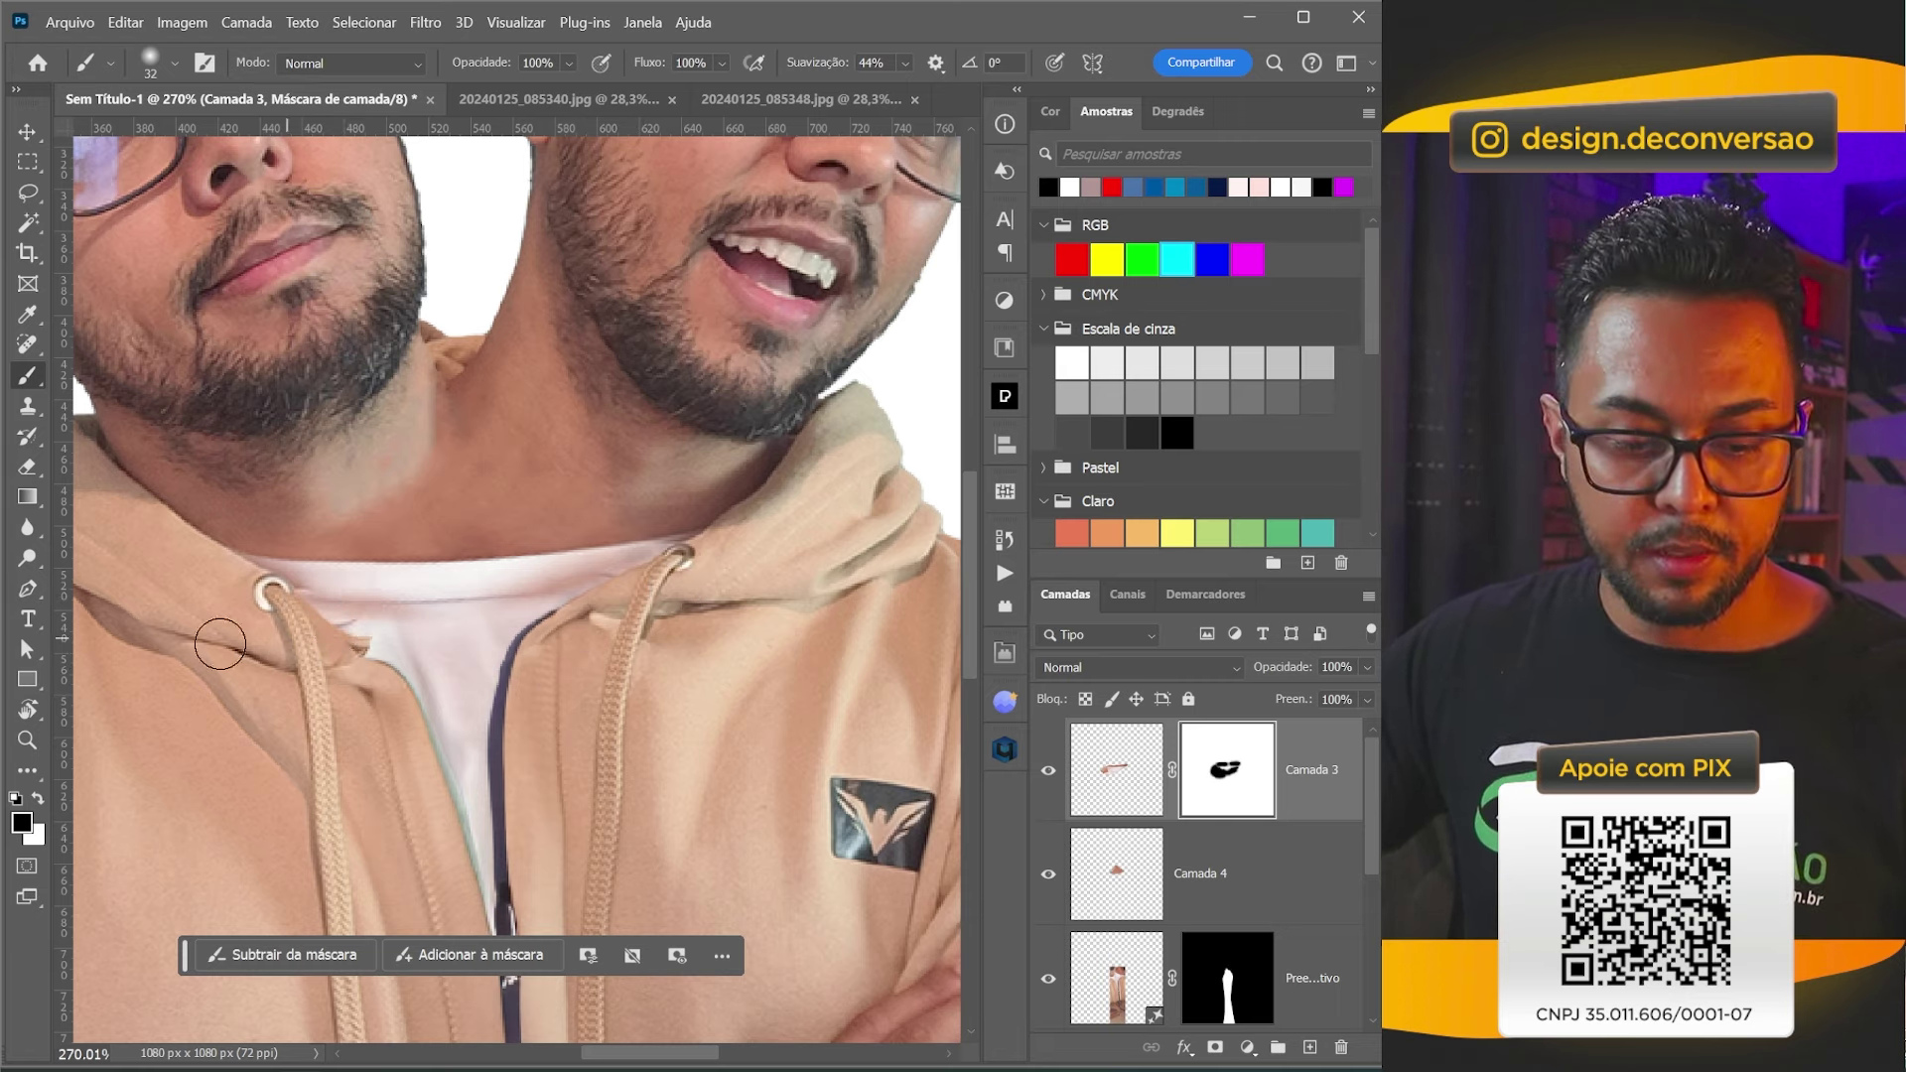
left_click(39, 797)
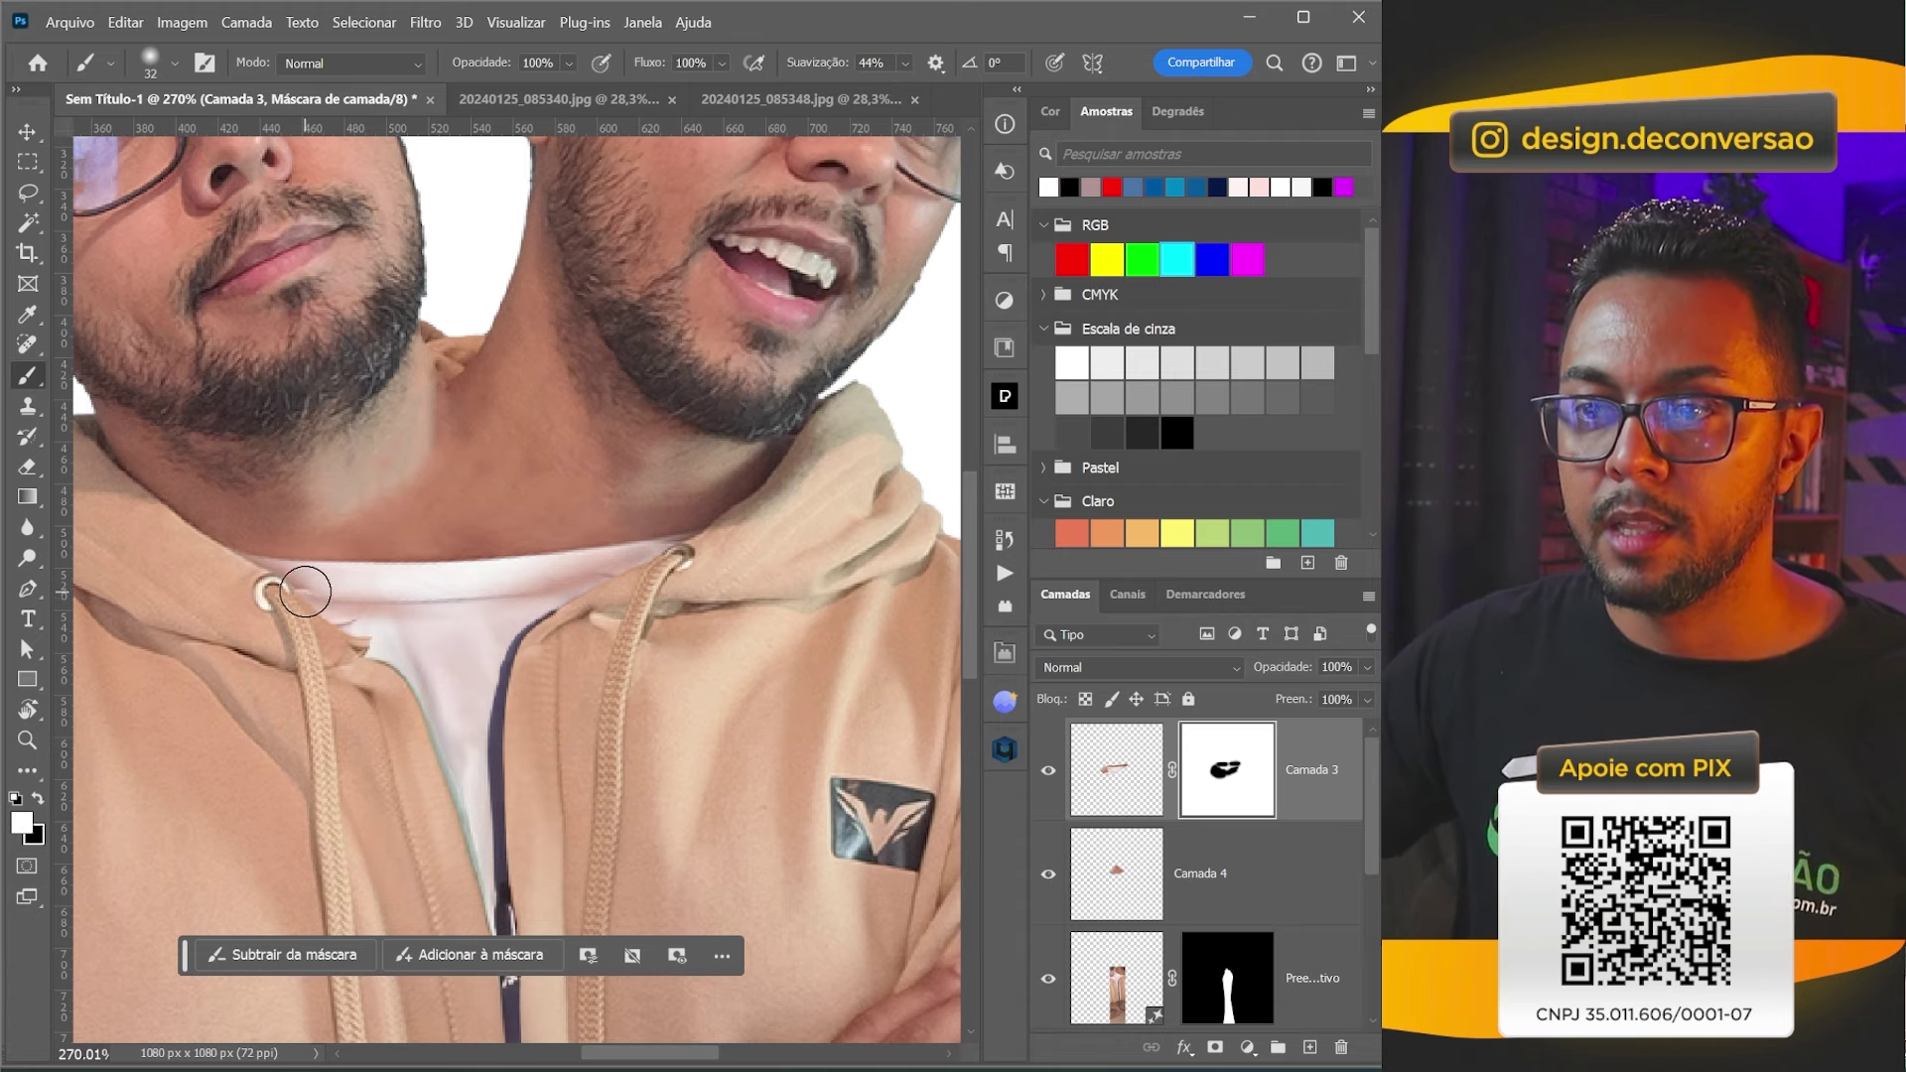
right_click(324, 585)
left_click_drag(456, 645, 436, 645)
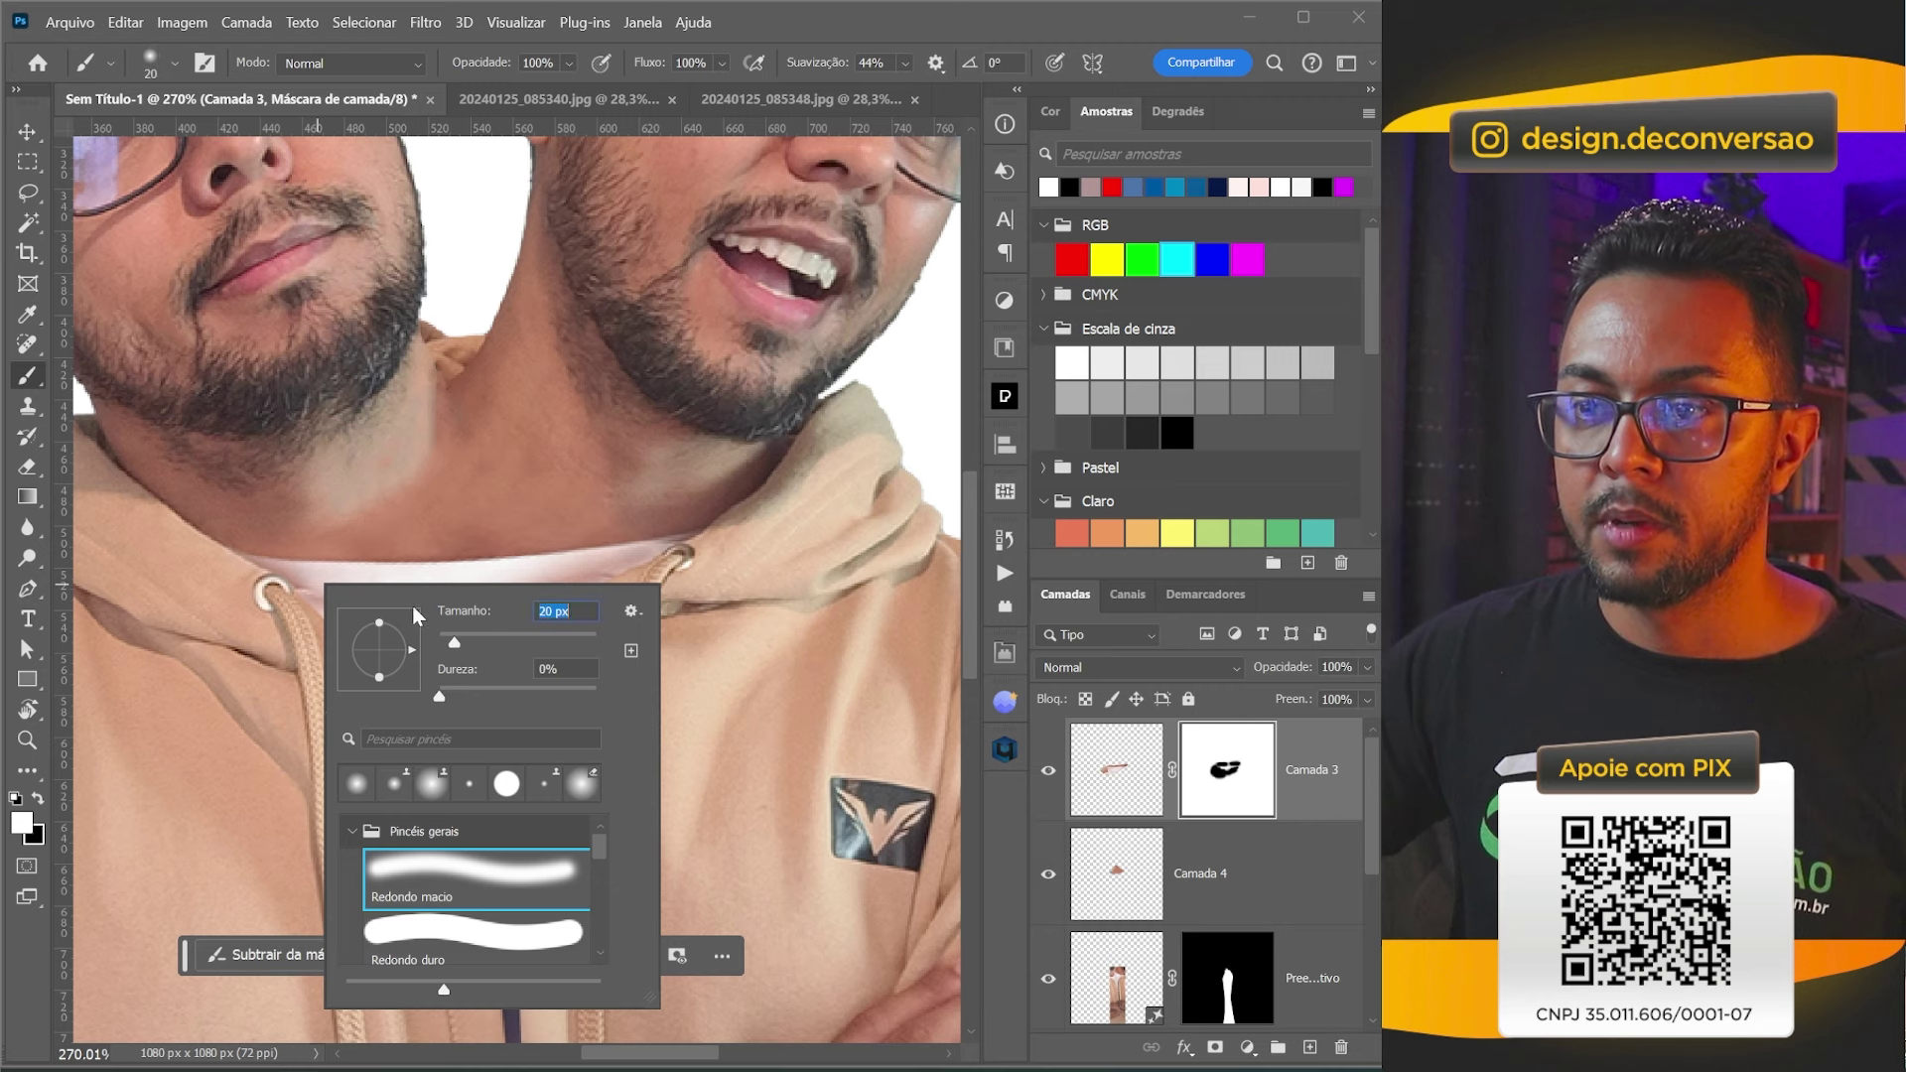
key("Return")
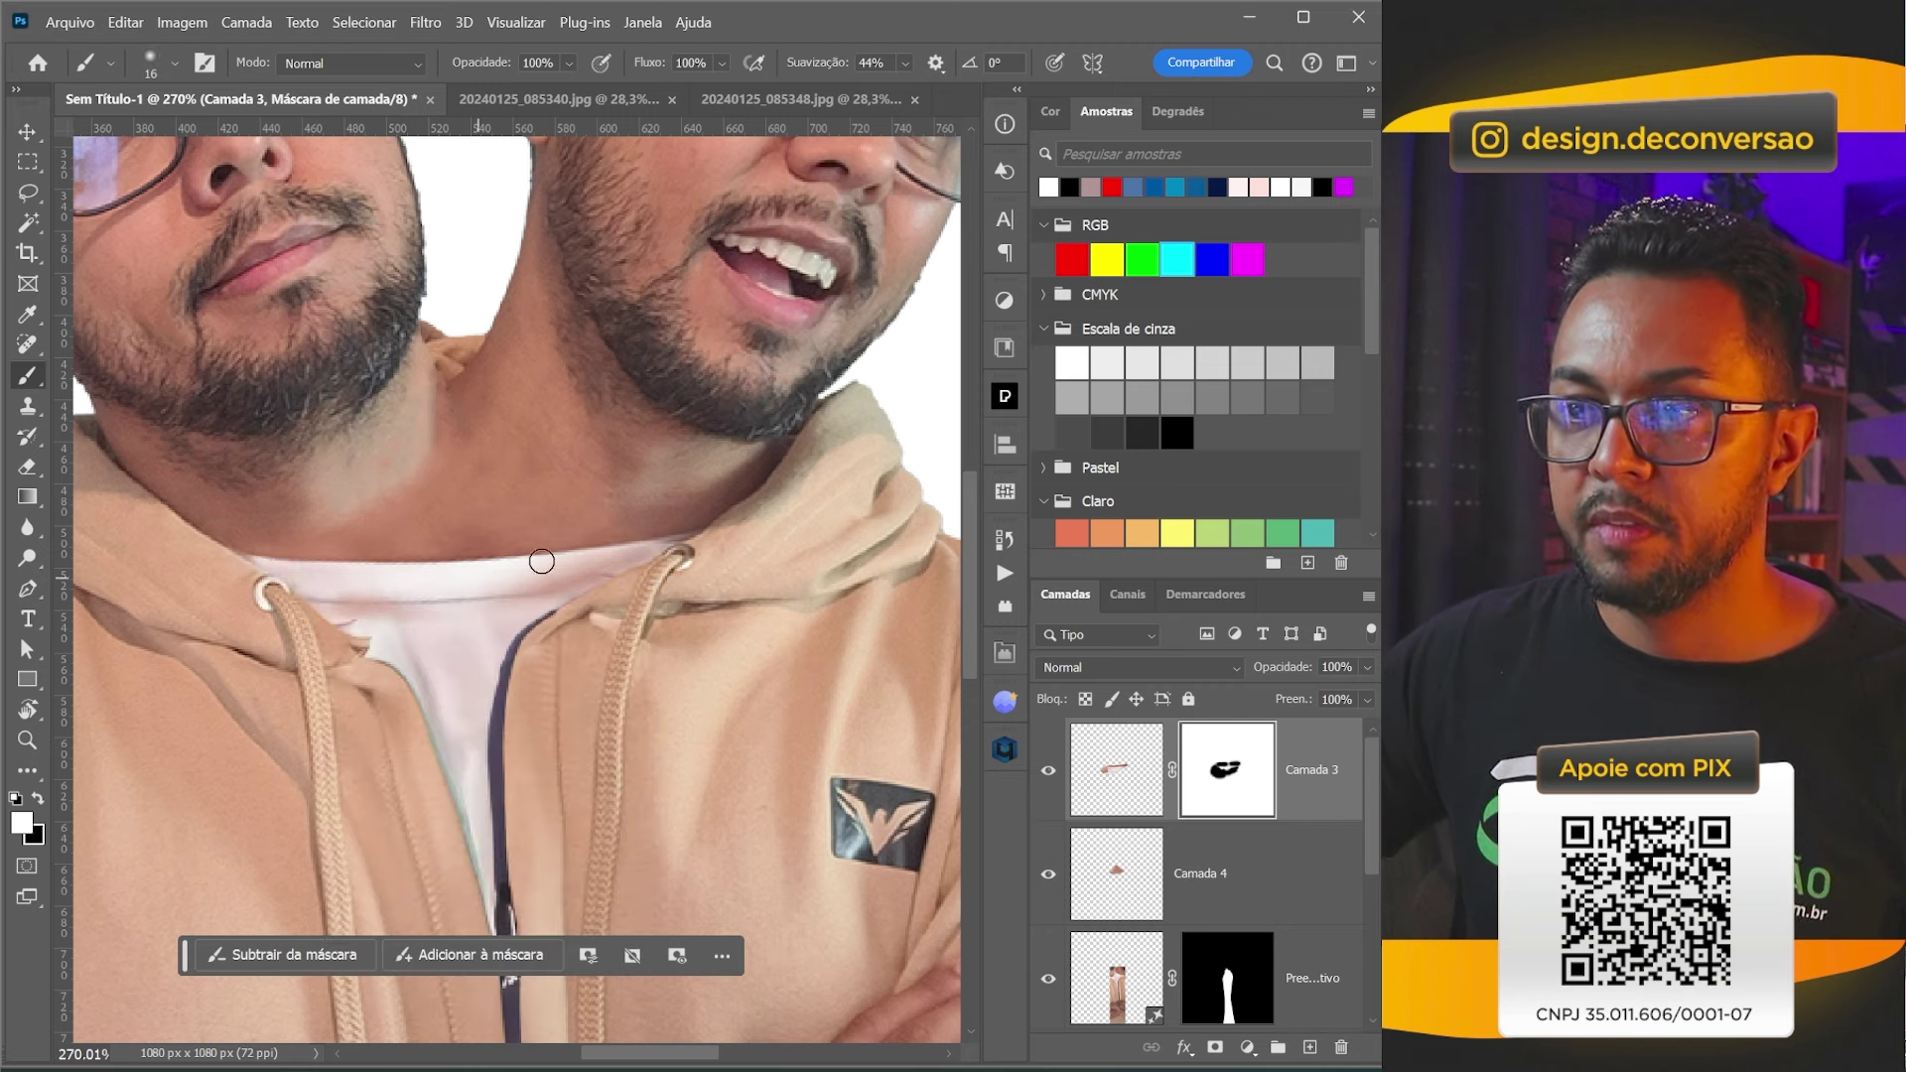
mouse_move(344, 587)
left_mouse_down()
mouse_move(424, 611)
mouse_move(674, 540)
left_mouse_up()
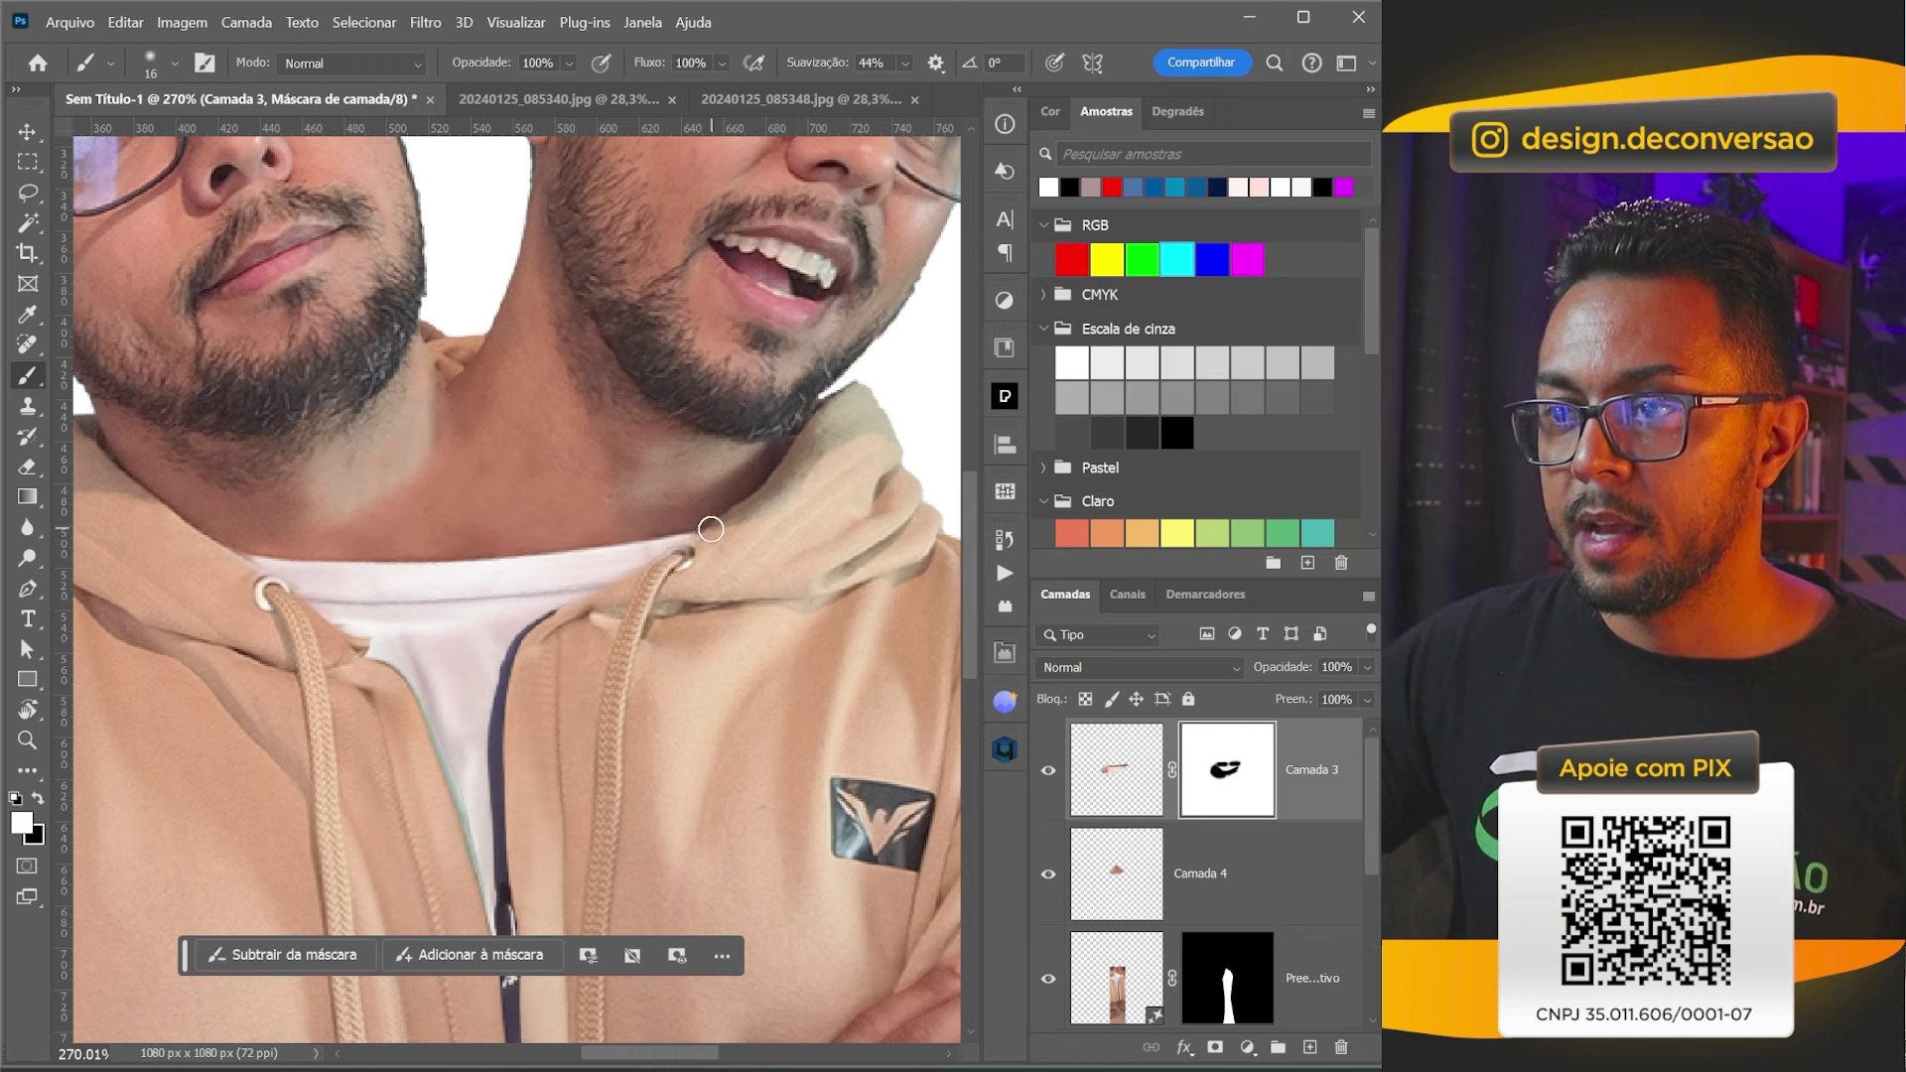
key("x")
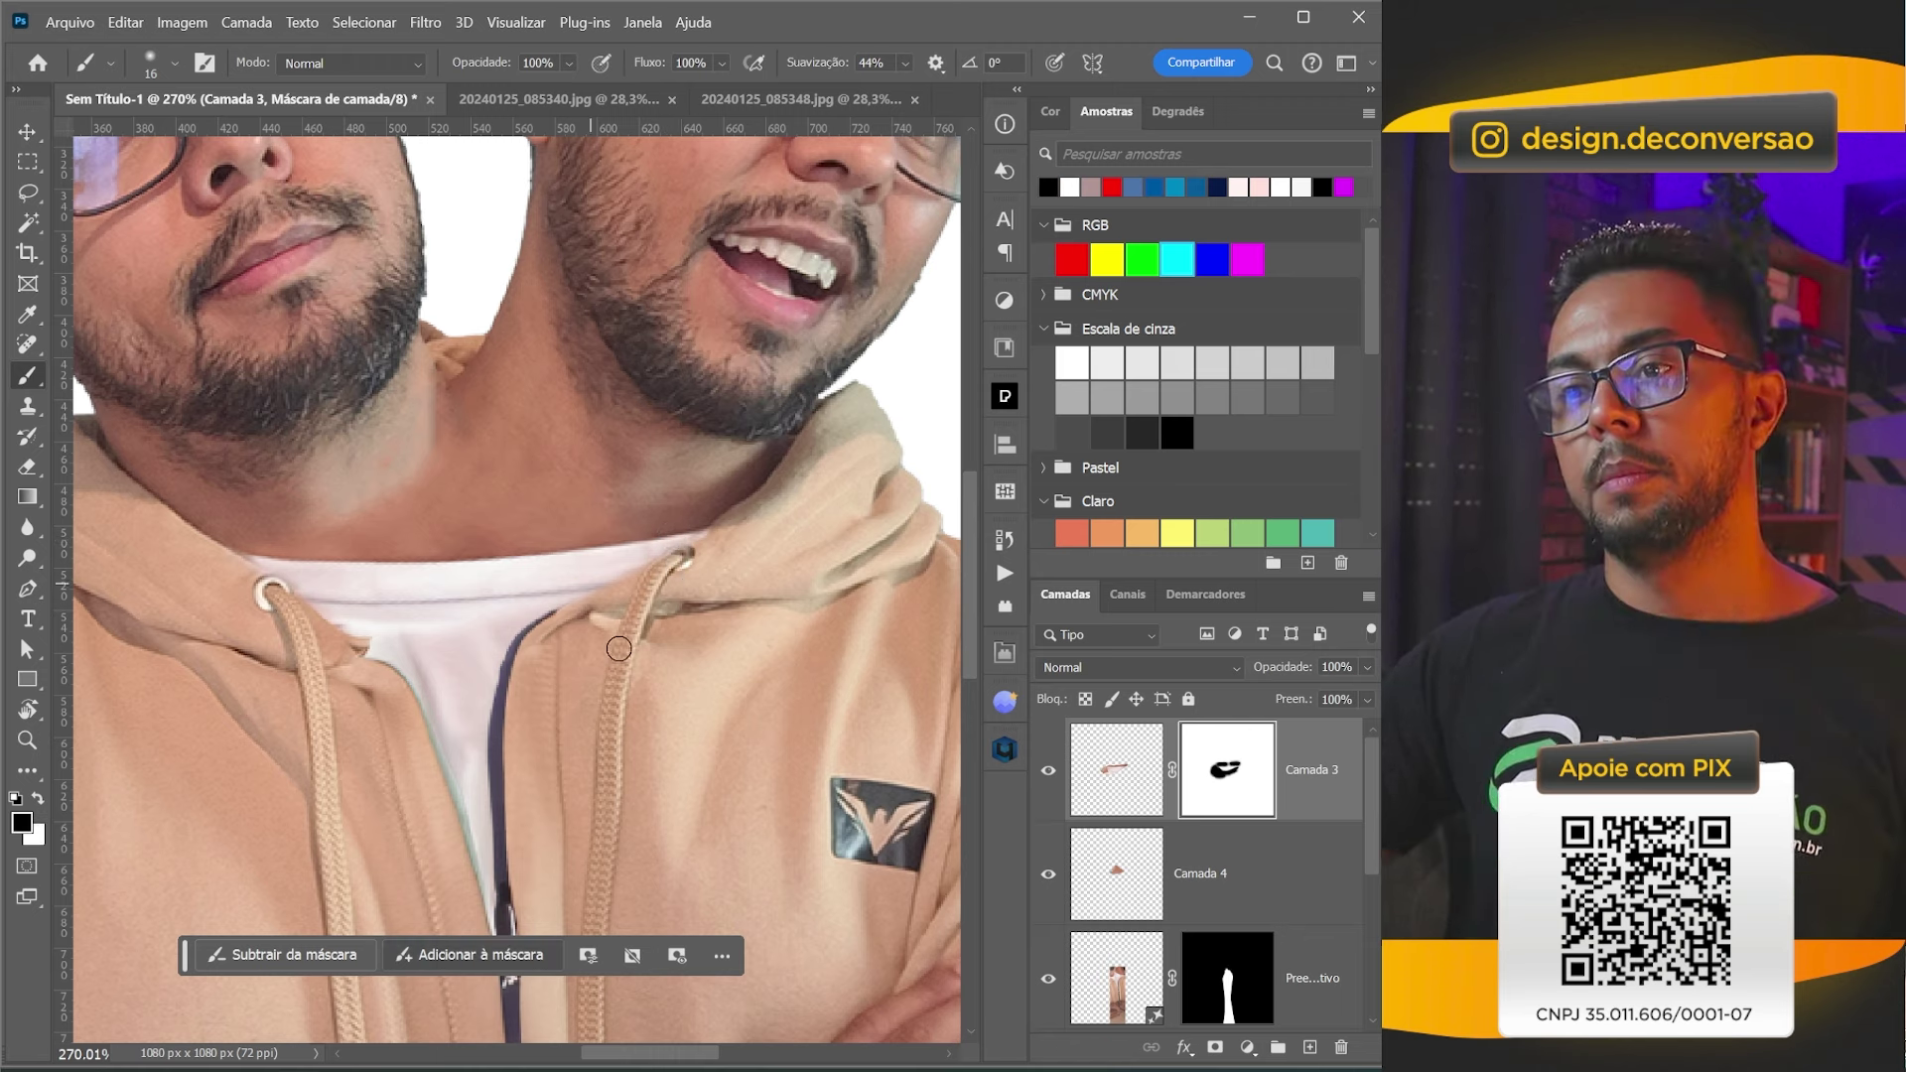
scroll(577, 653, "down", 1)
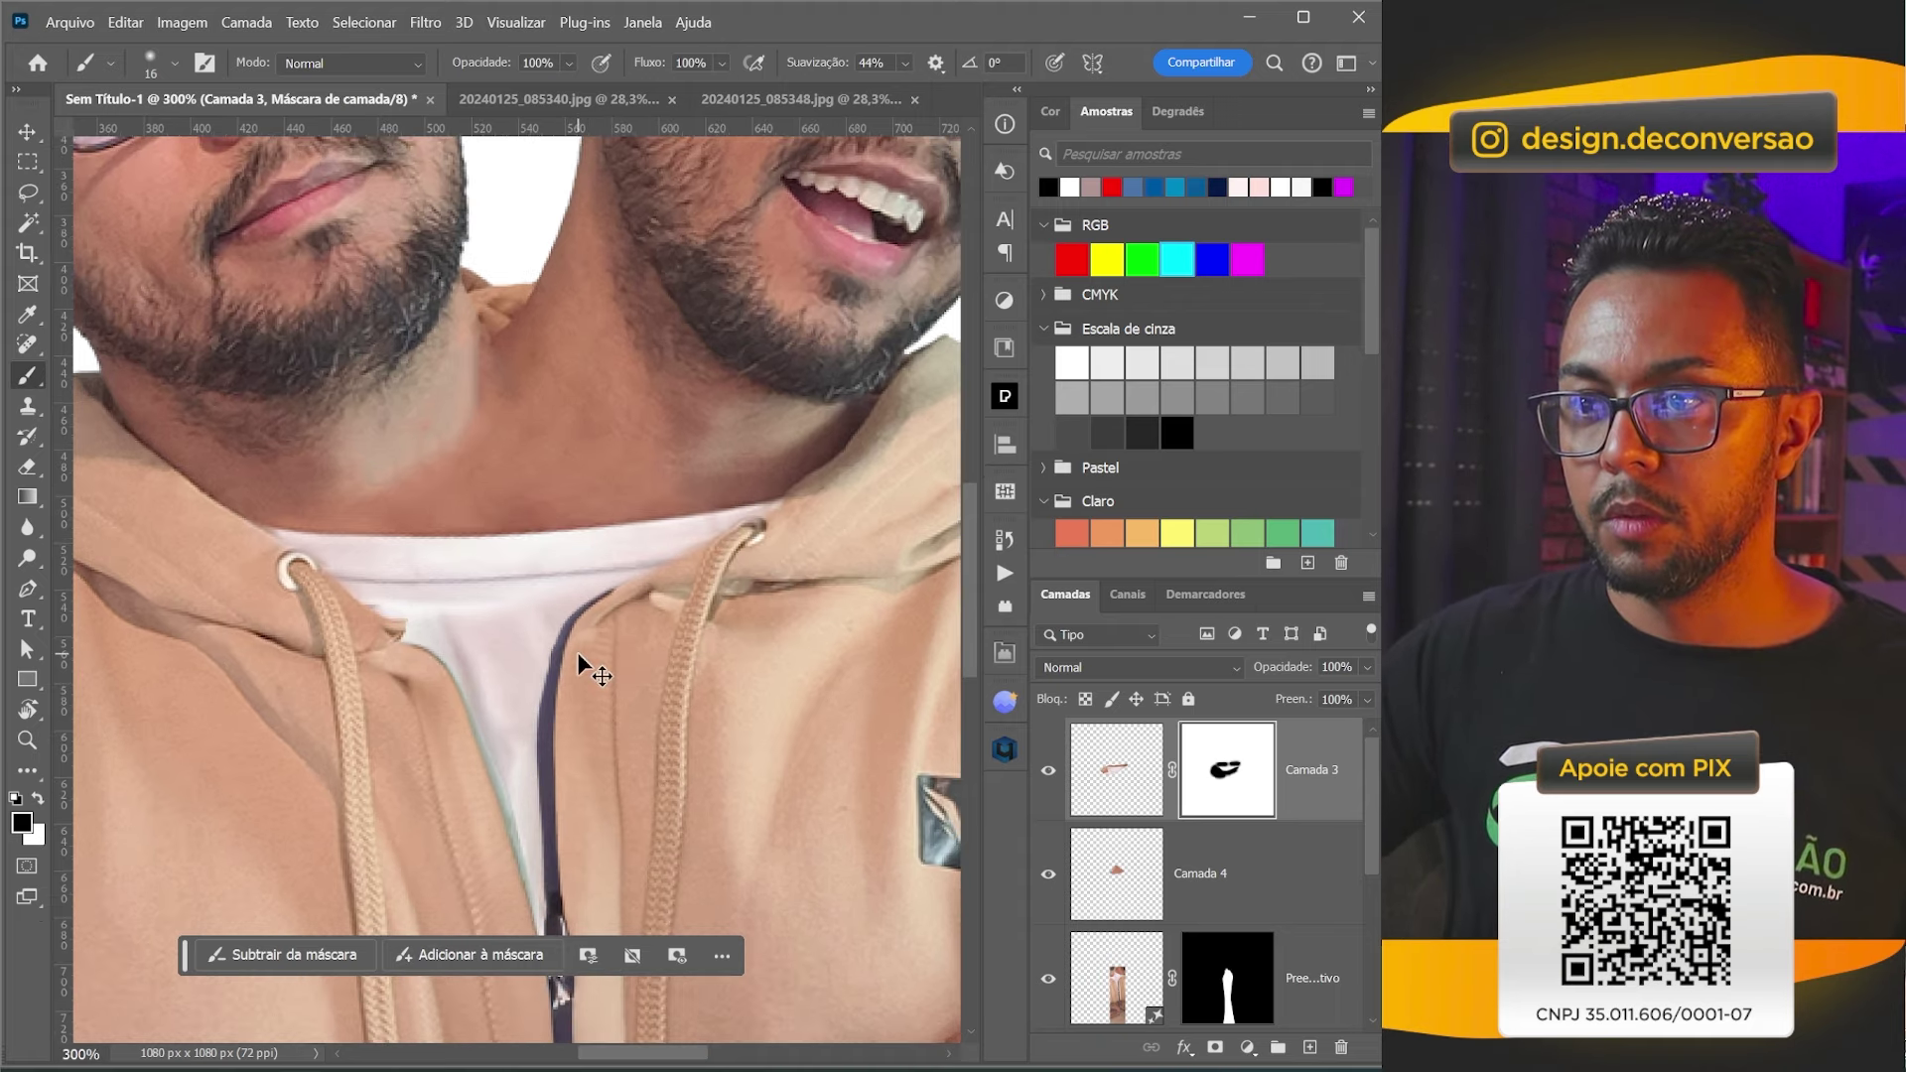
Scroll the view and open the Arquivo menu, closing it without choosing anything.
scroll(577, 653, "down", 2)
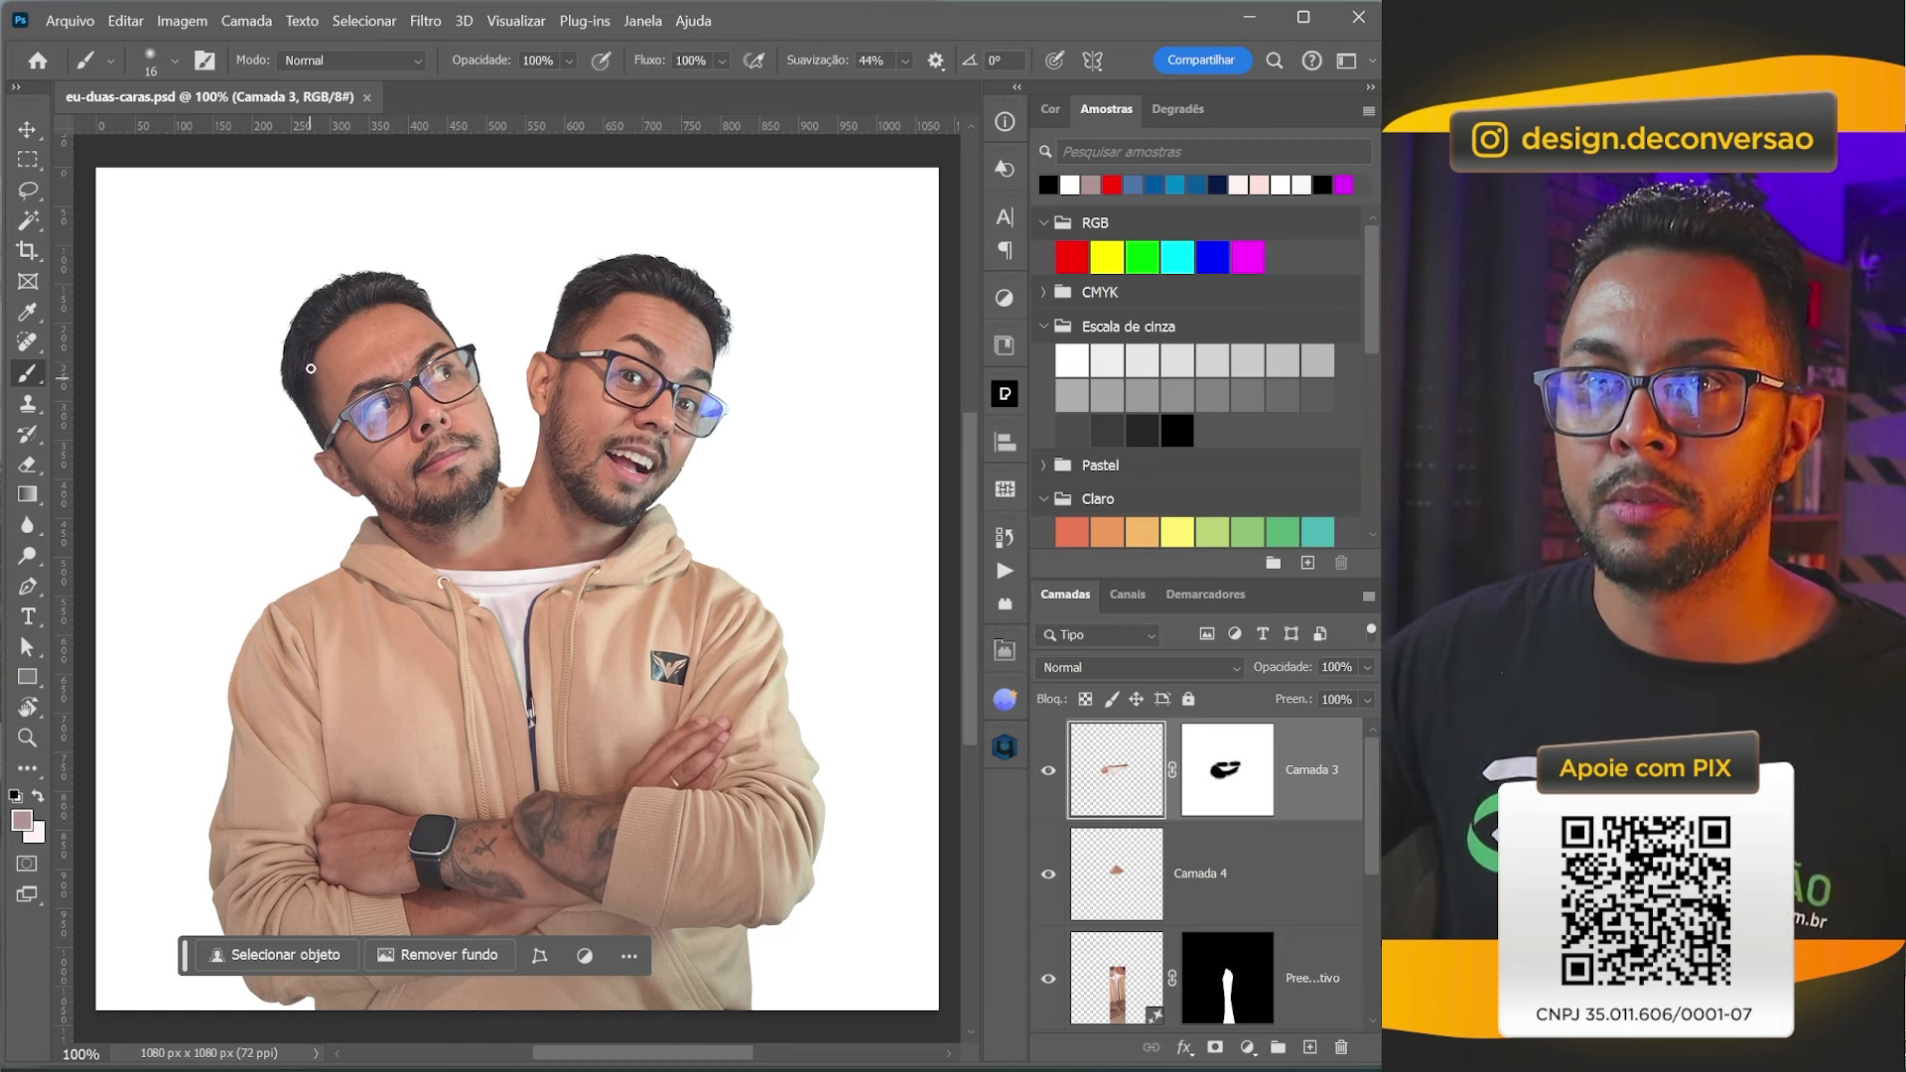
left_click(80, 22)
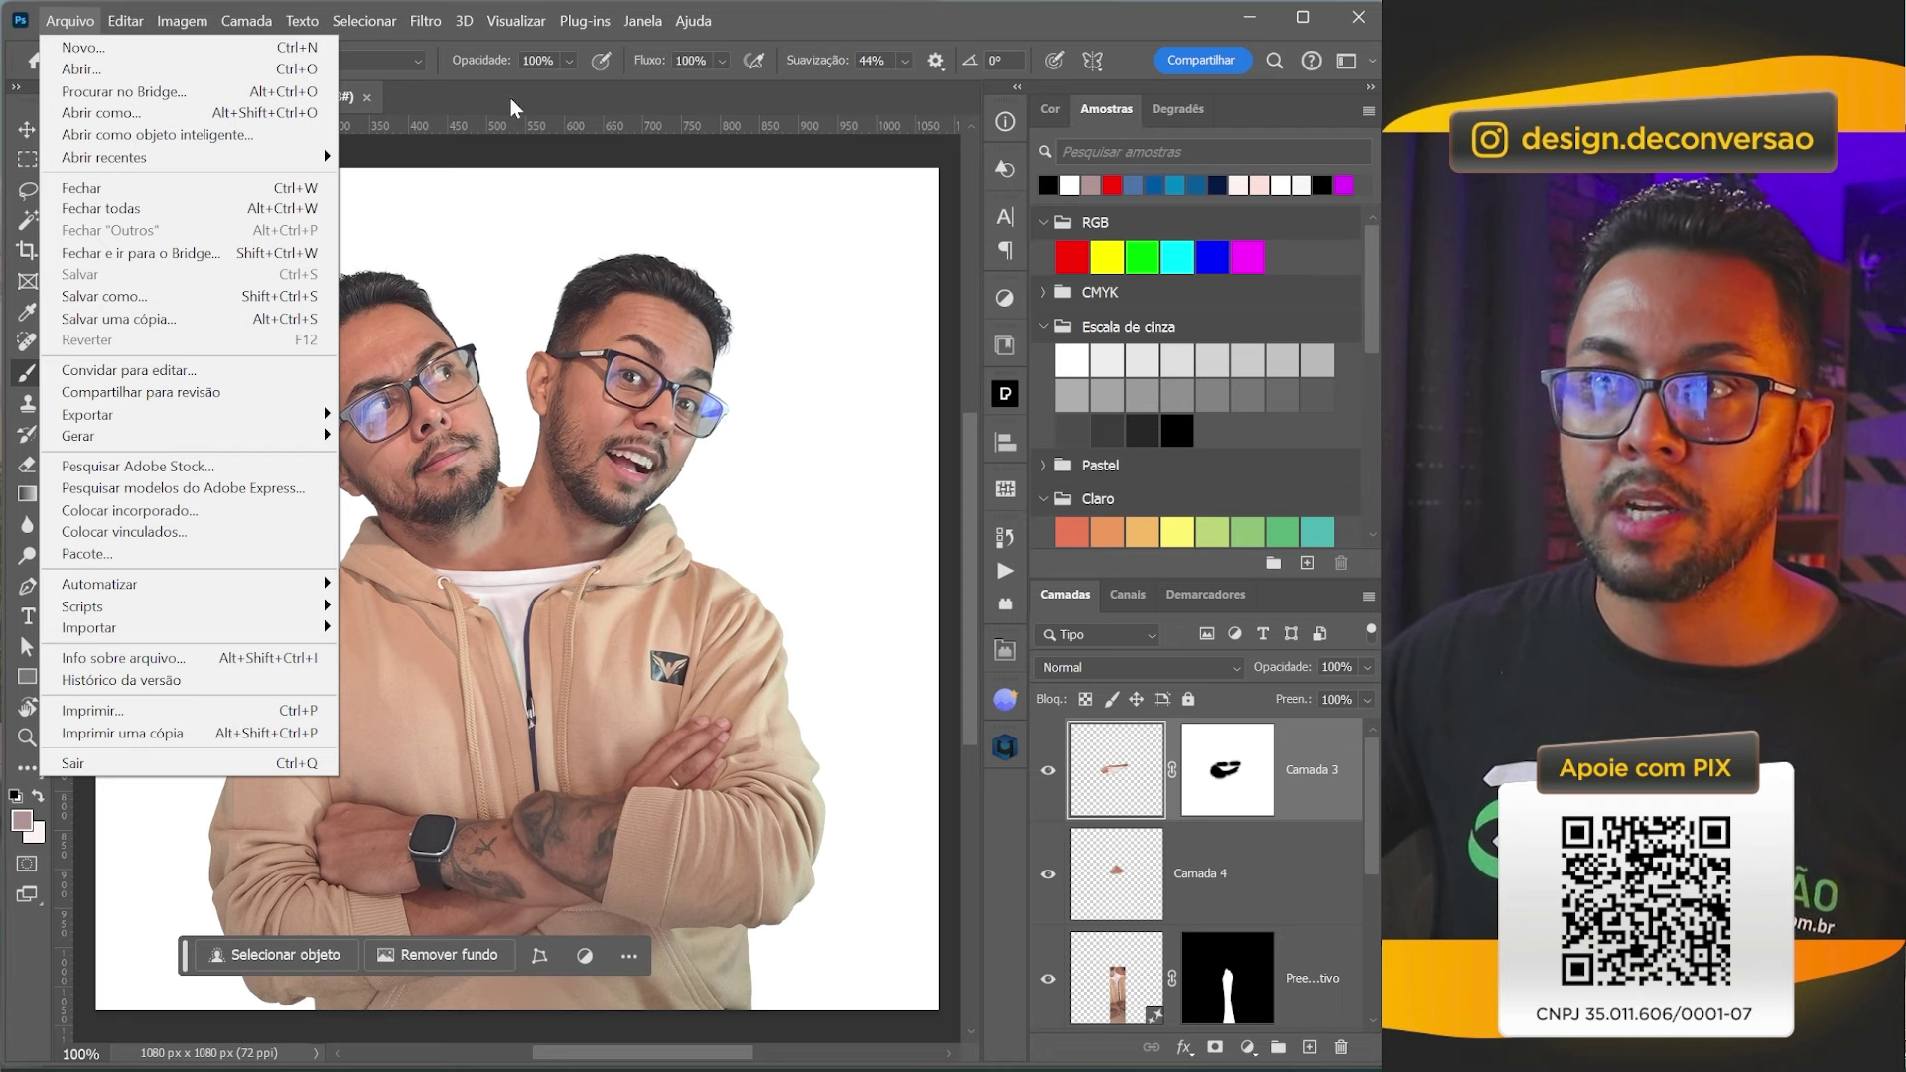
left_click(484, 102)
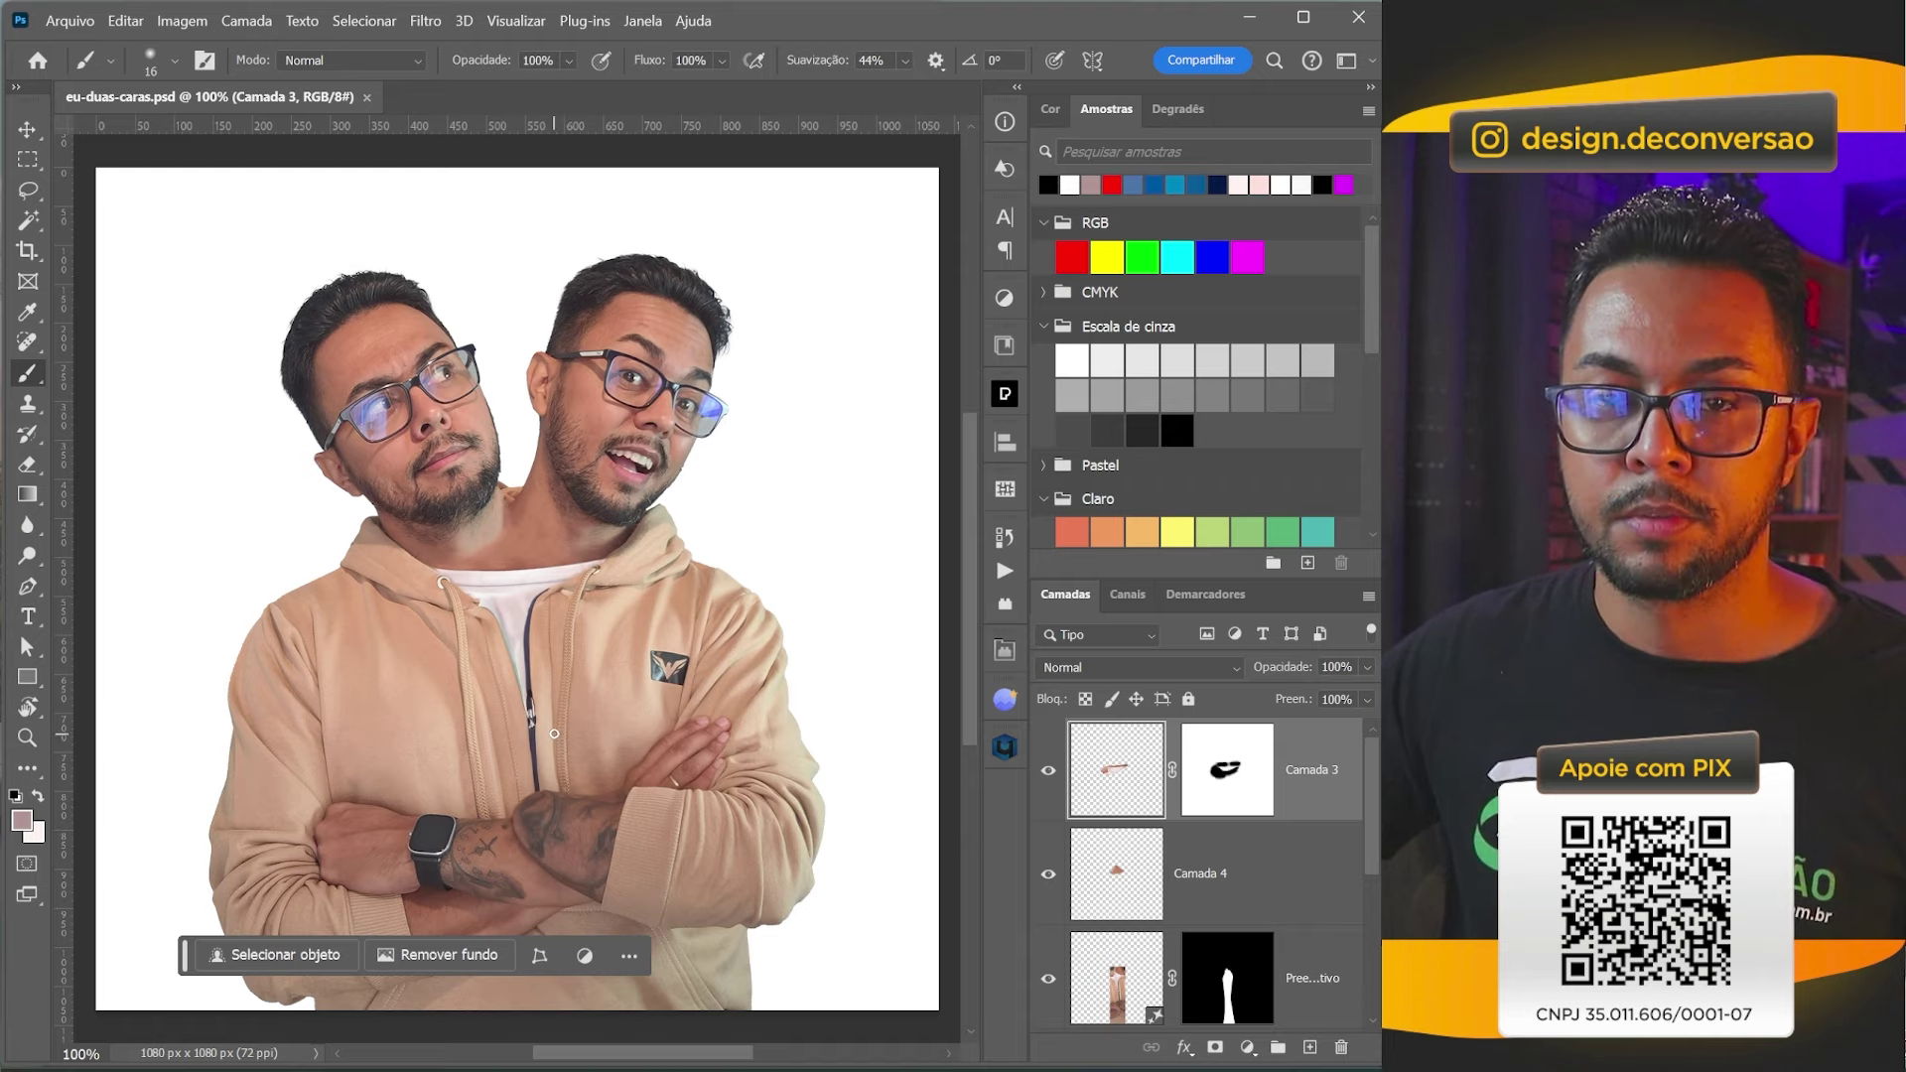
Stamp all visible layers into a new top layer, Camada 5, then zoom in on the neck.
key("z")
mouse_move(481, 541)
left_mouse_down()
mouse_move(547, 542)
mouse_move(571, 601)
left_mouse_up()
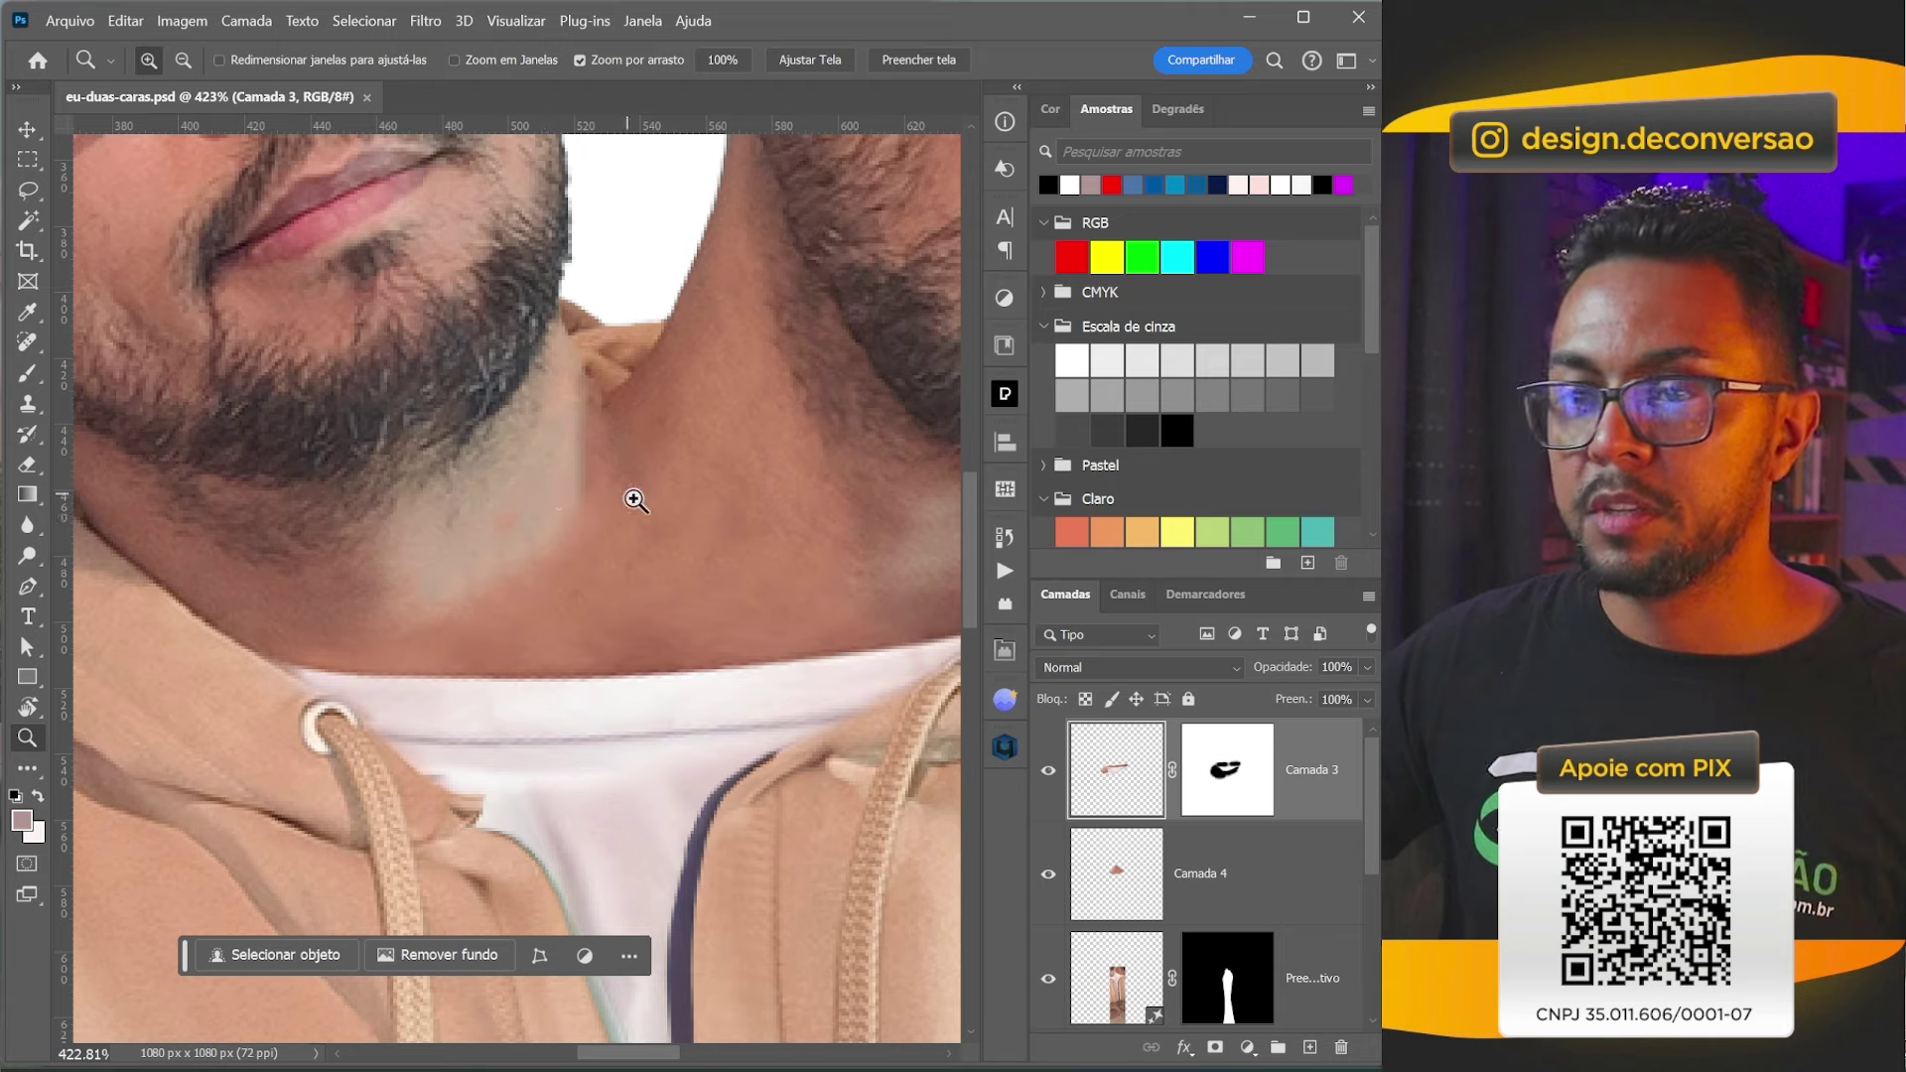
key("ctrl+0")
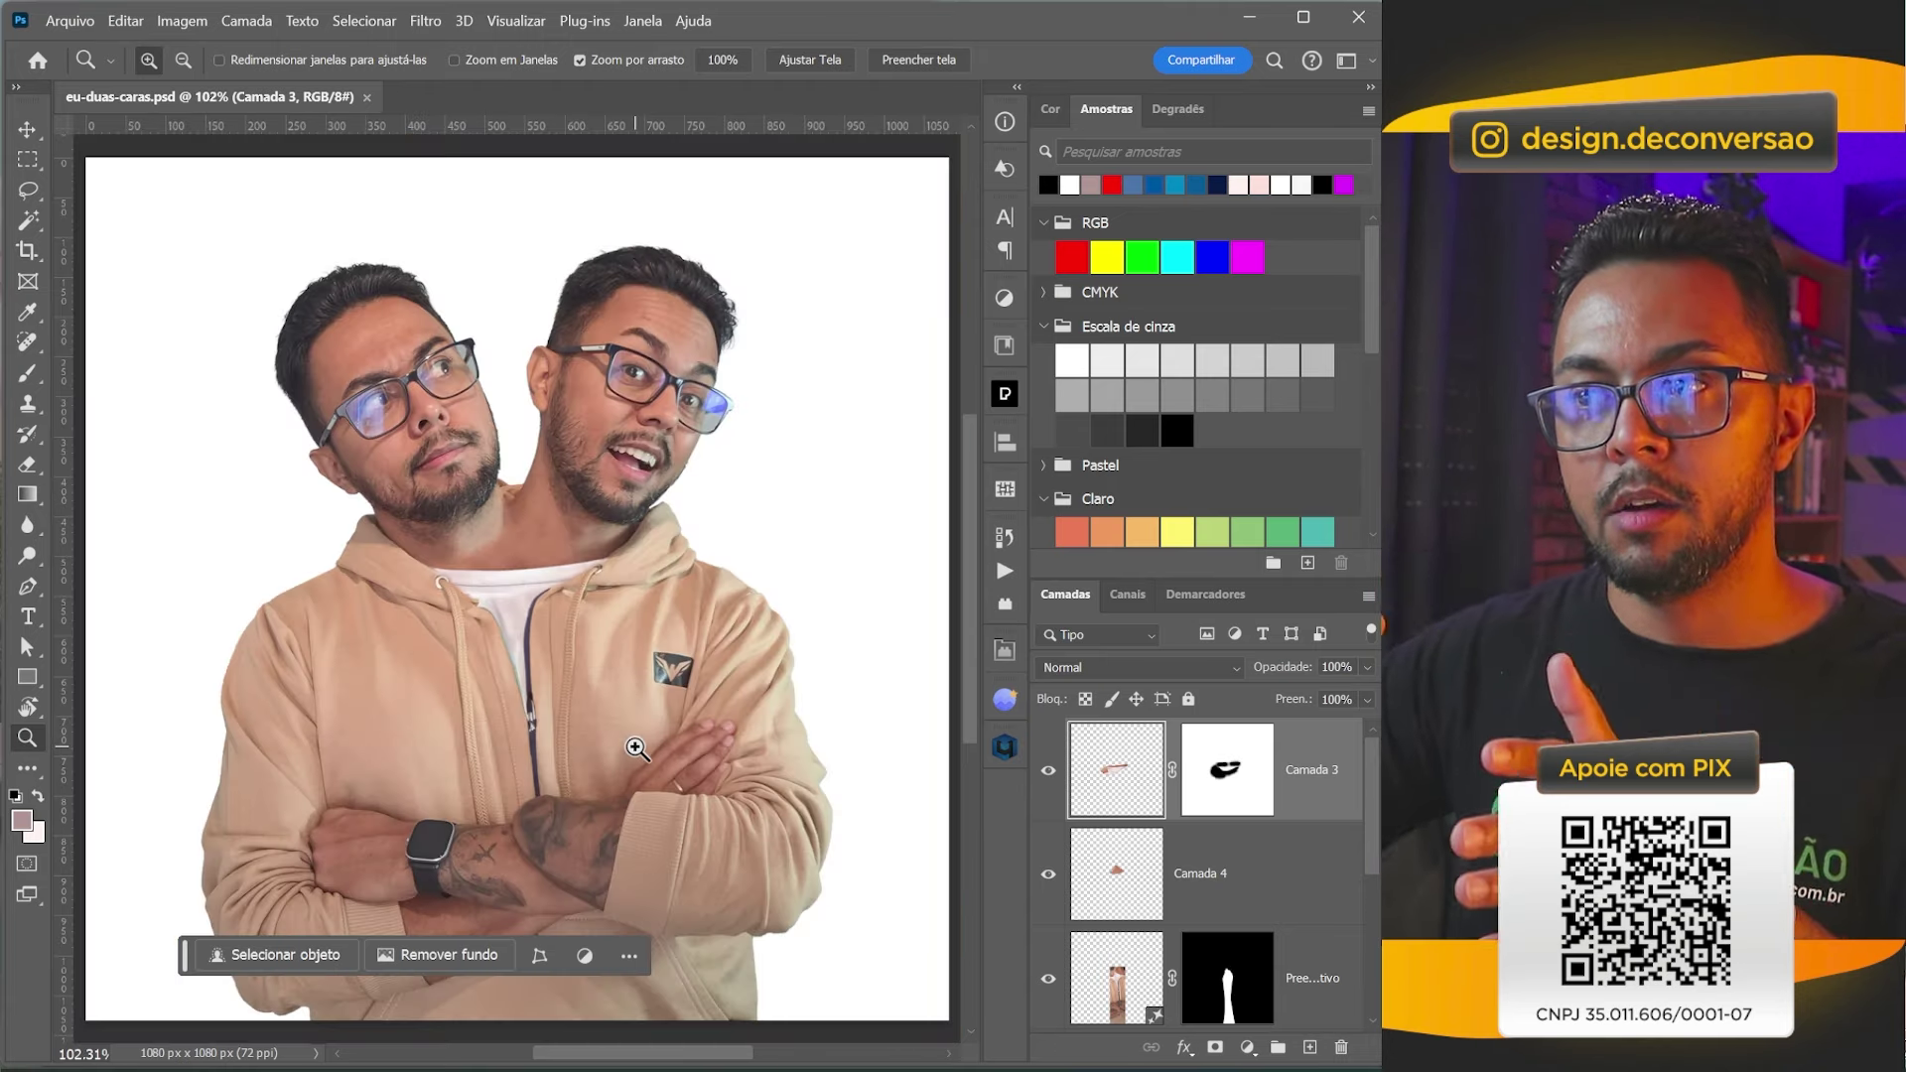
key("ctrl+shift+alt+e")
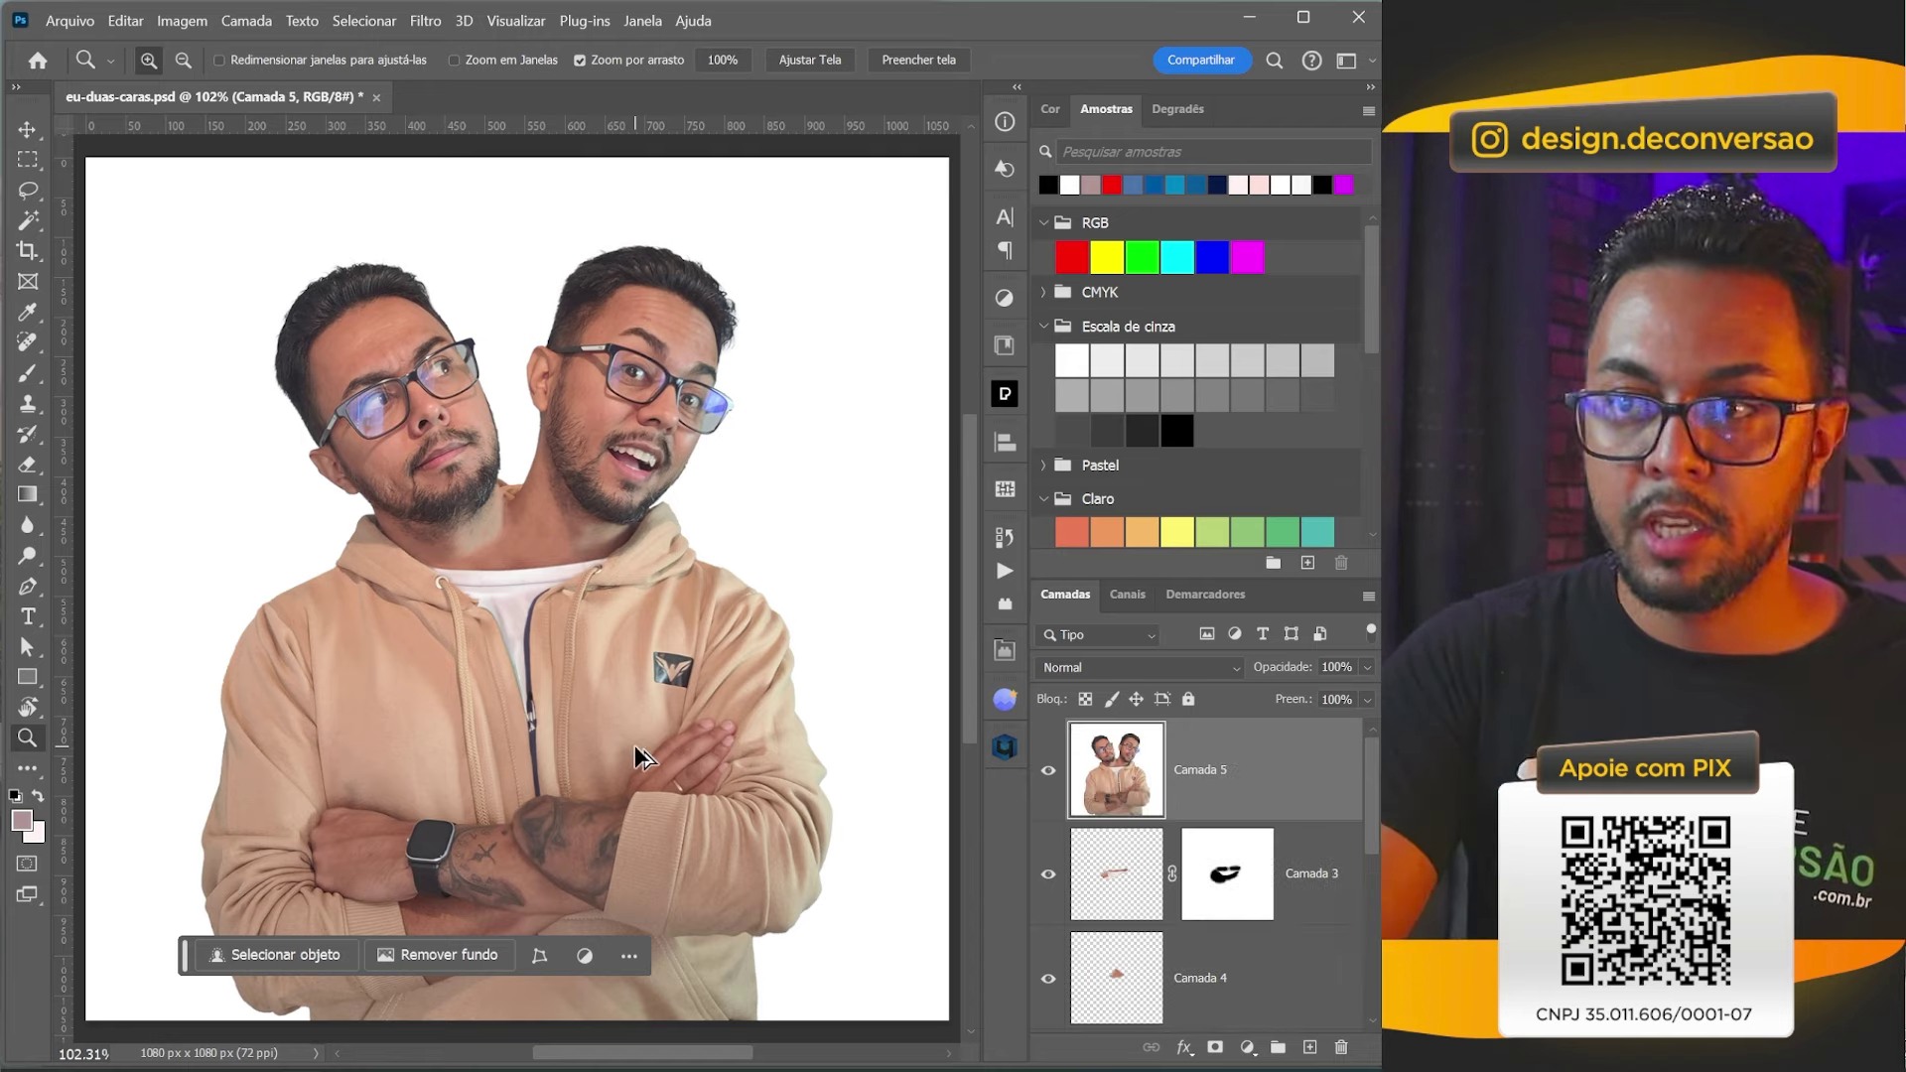
left_click_drag(498, 527, 556, 545)
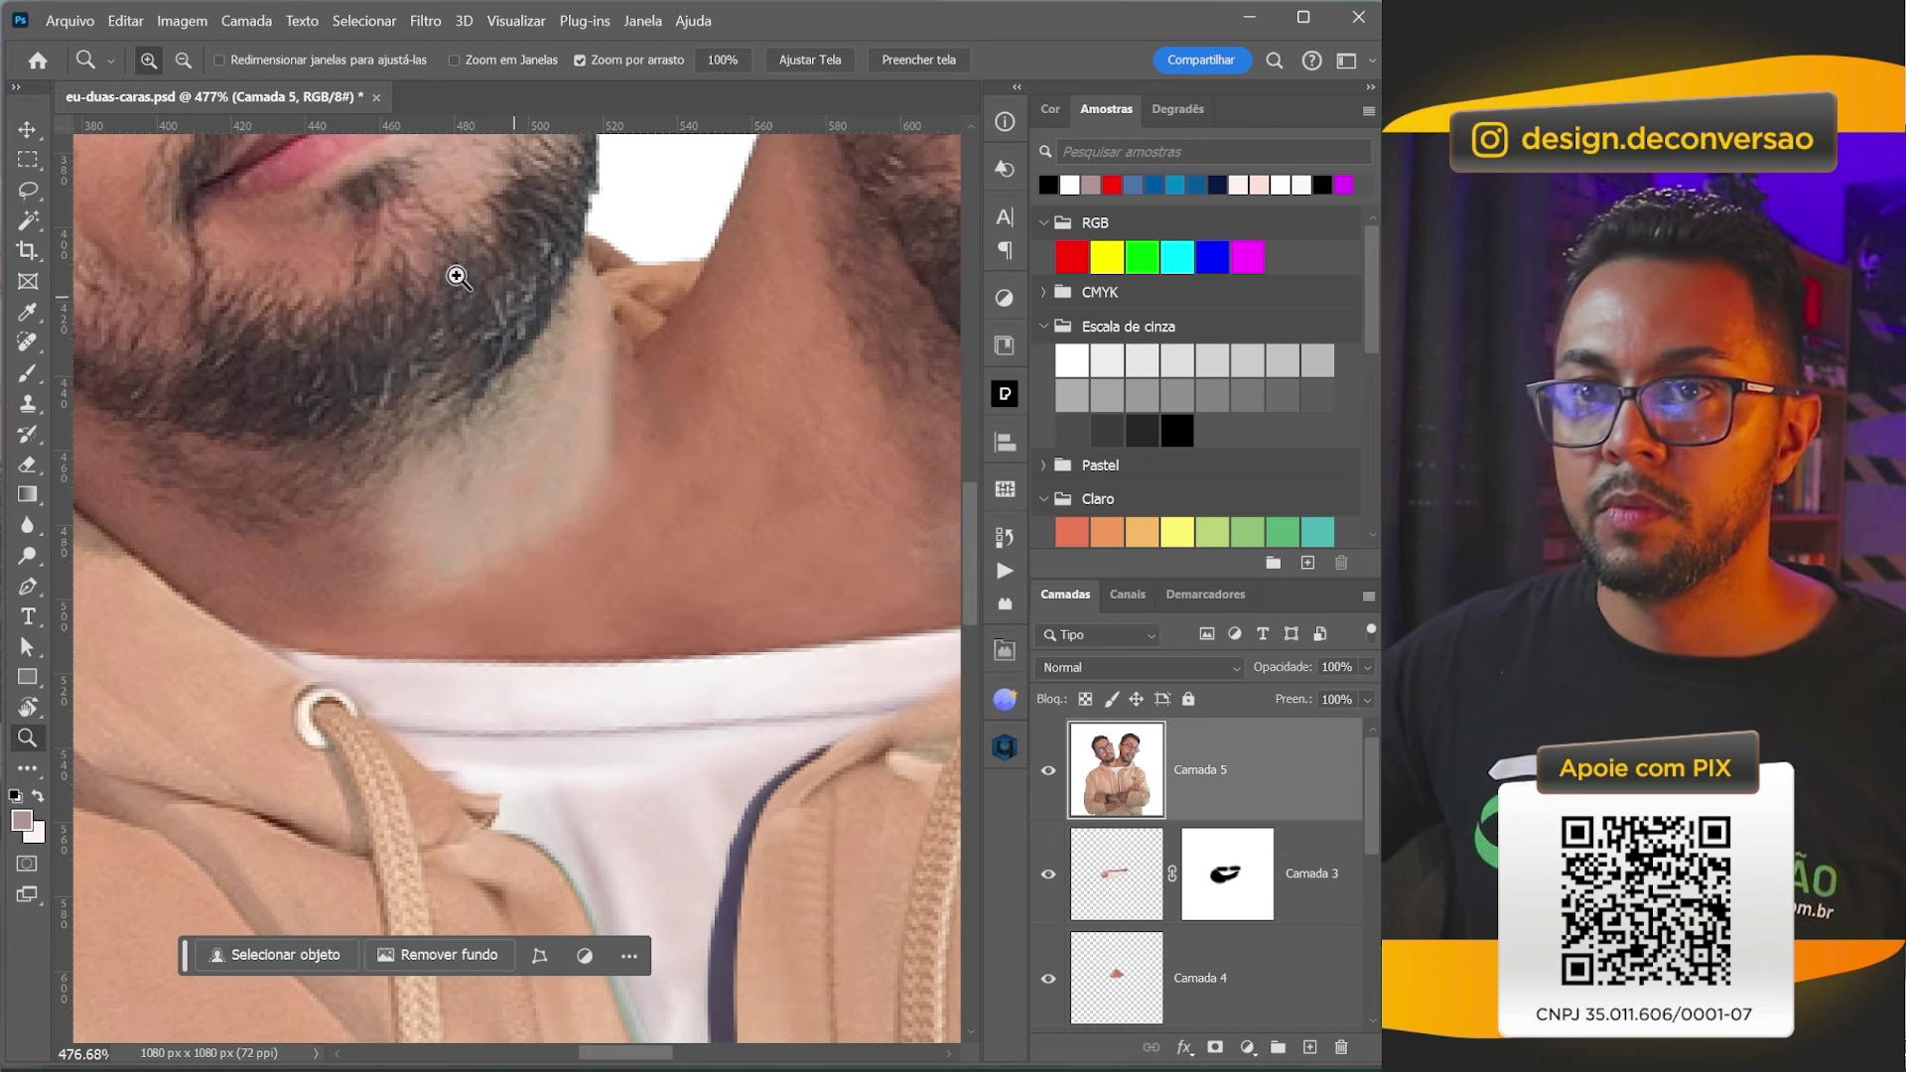
left_click(28, 189)
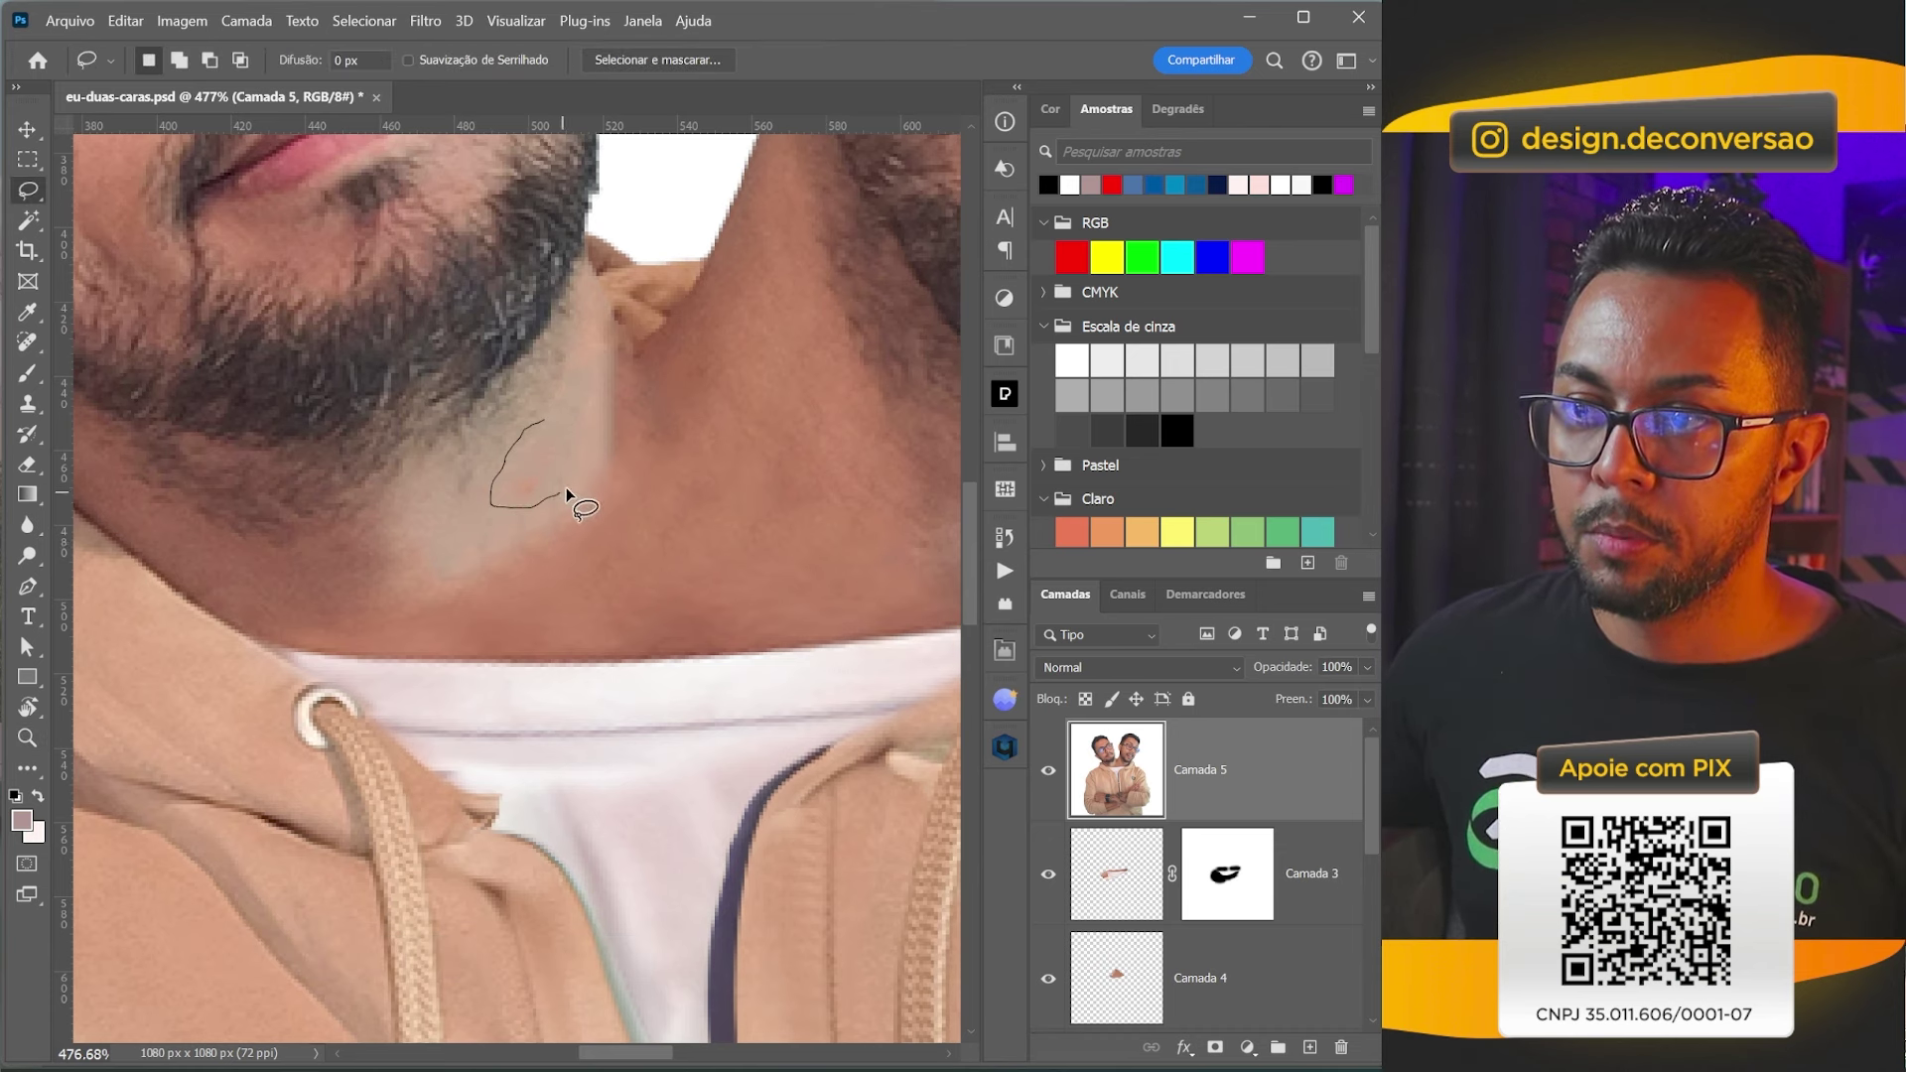
Content-aware fill the blotchy skin patch below the left head's beard, then deselect.
left_click_drag(572, 423, 568, 423)
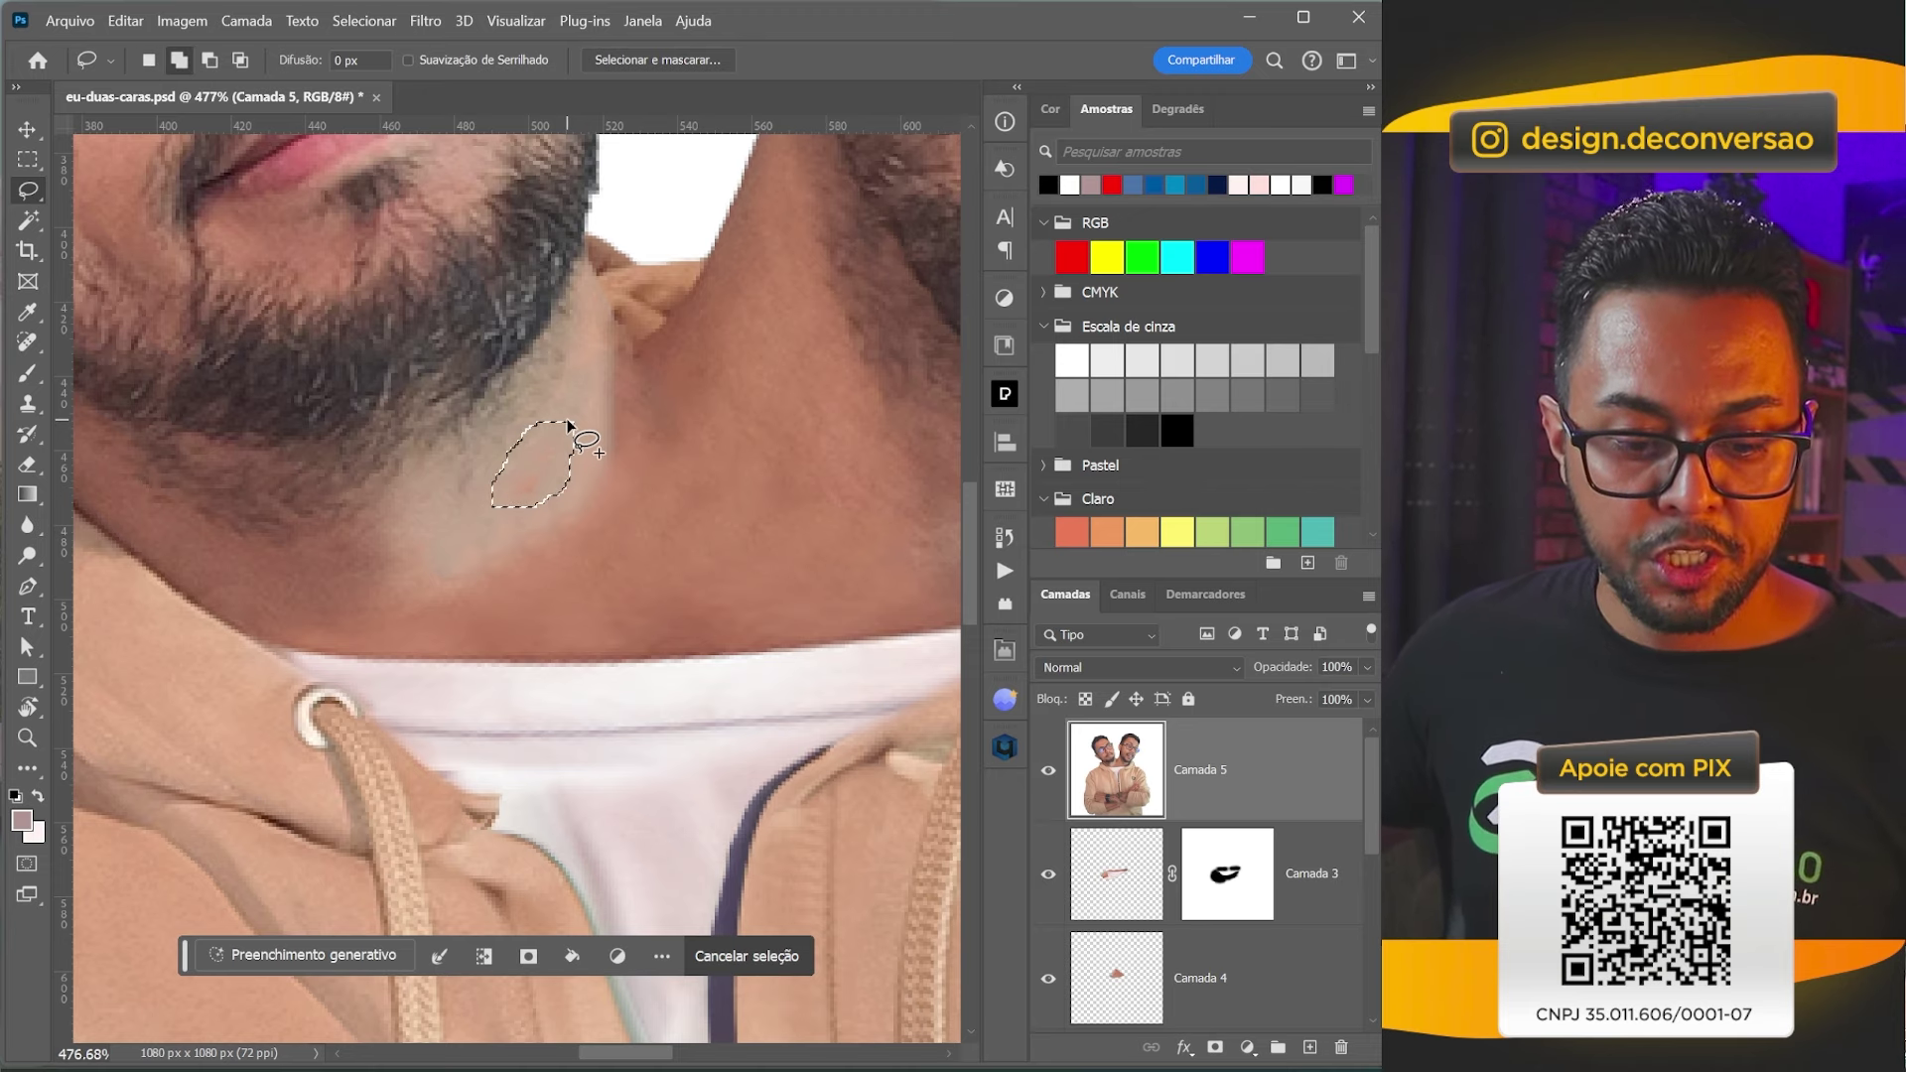
key("shift+BackSpace")
left_click_drag(872, 270, 709, 109)
left_click(853, 151)
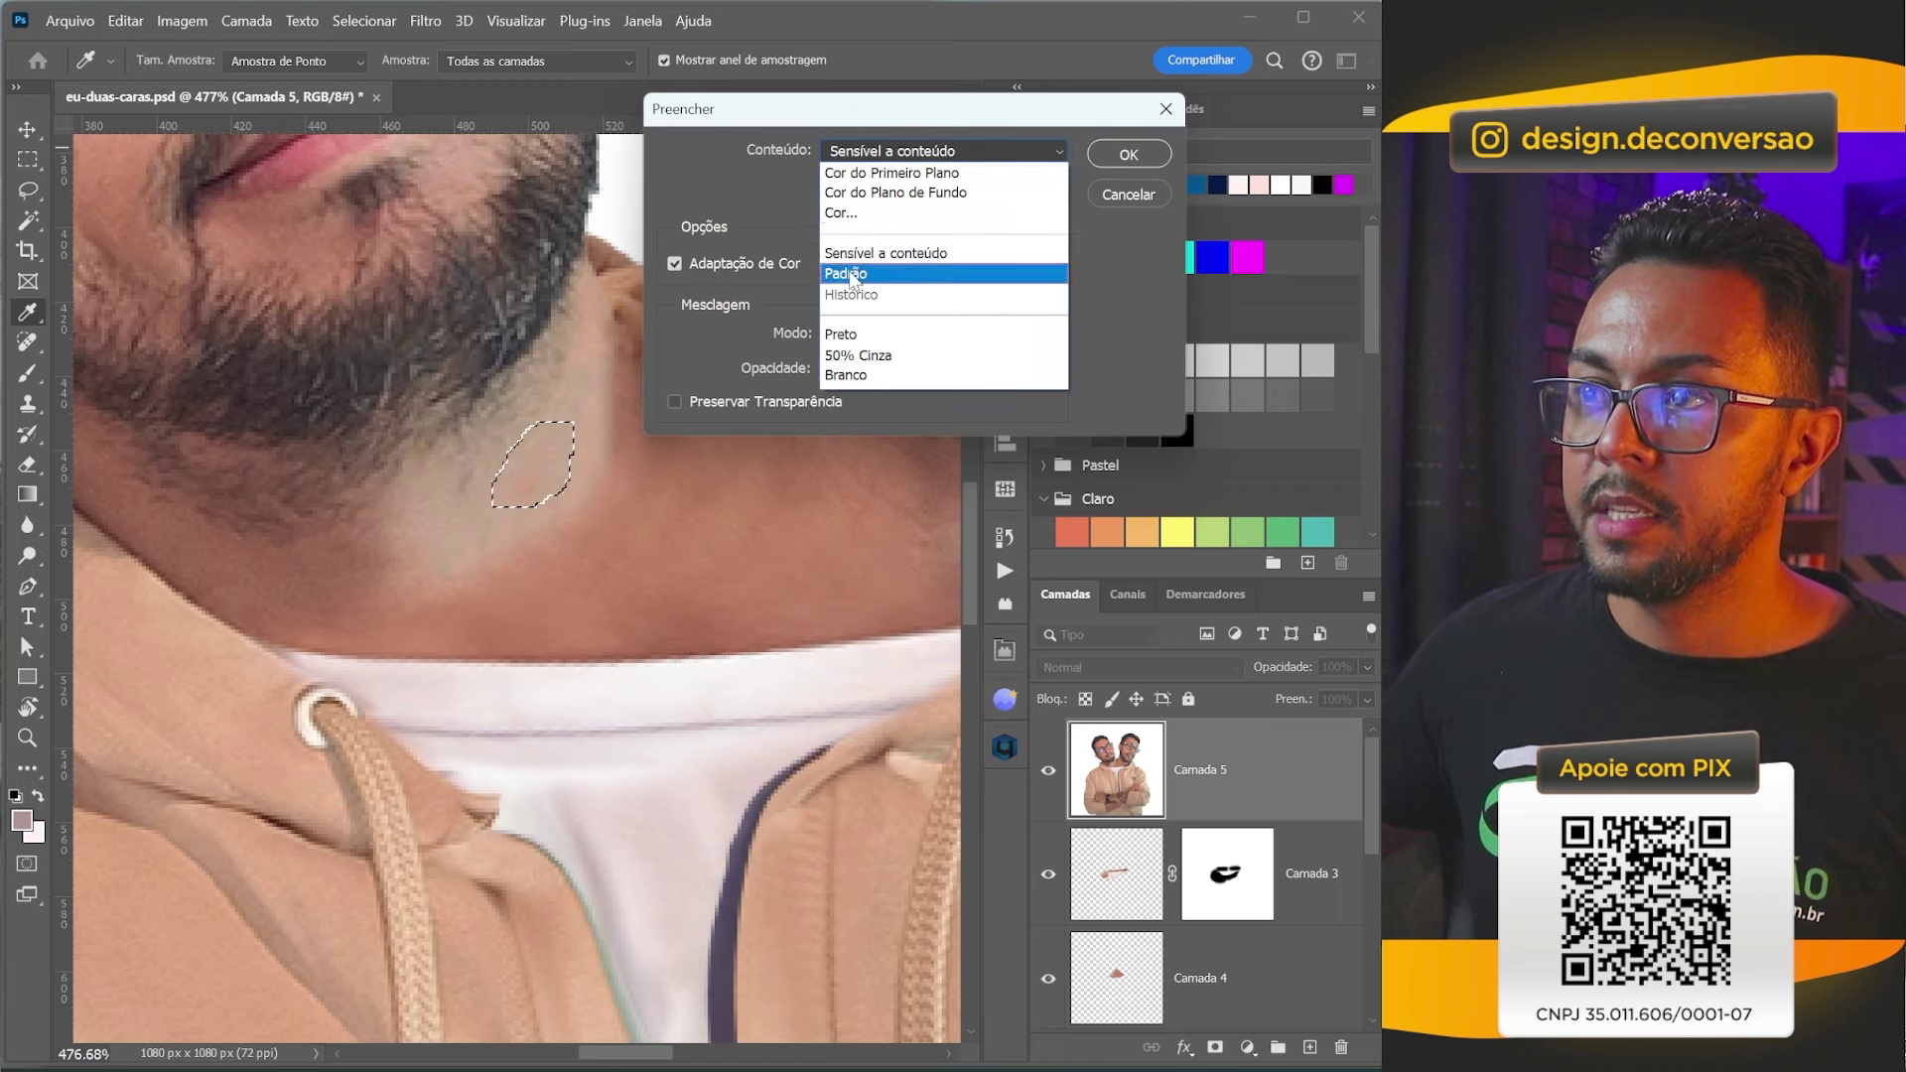
left_click(848, 254)
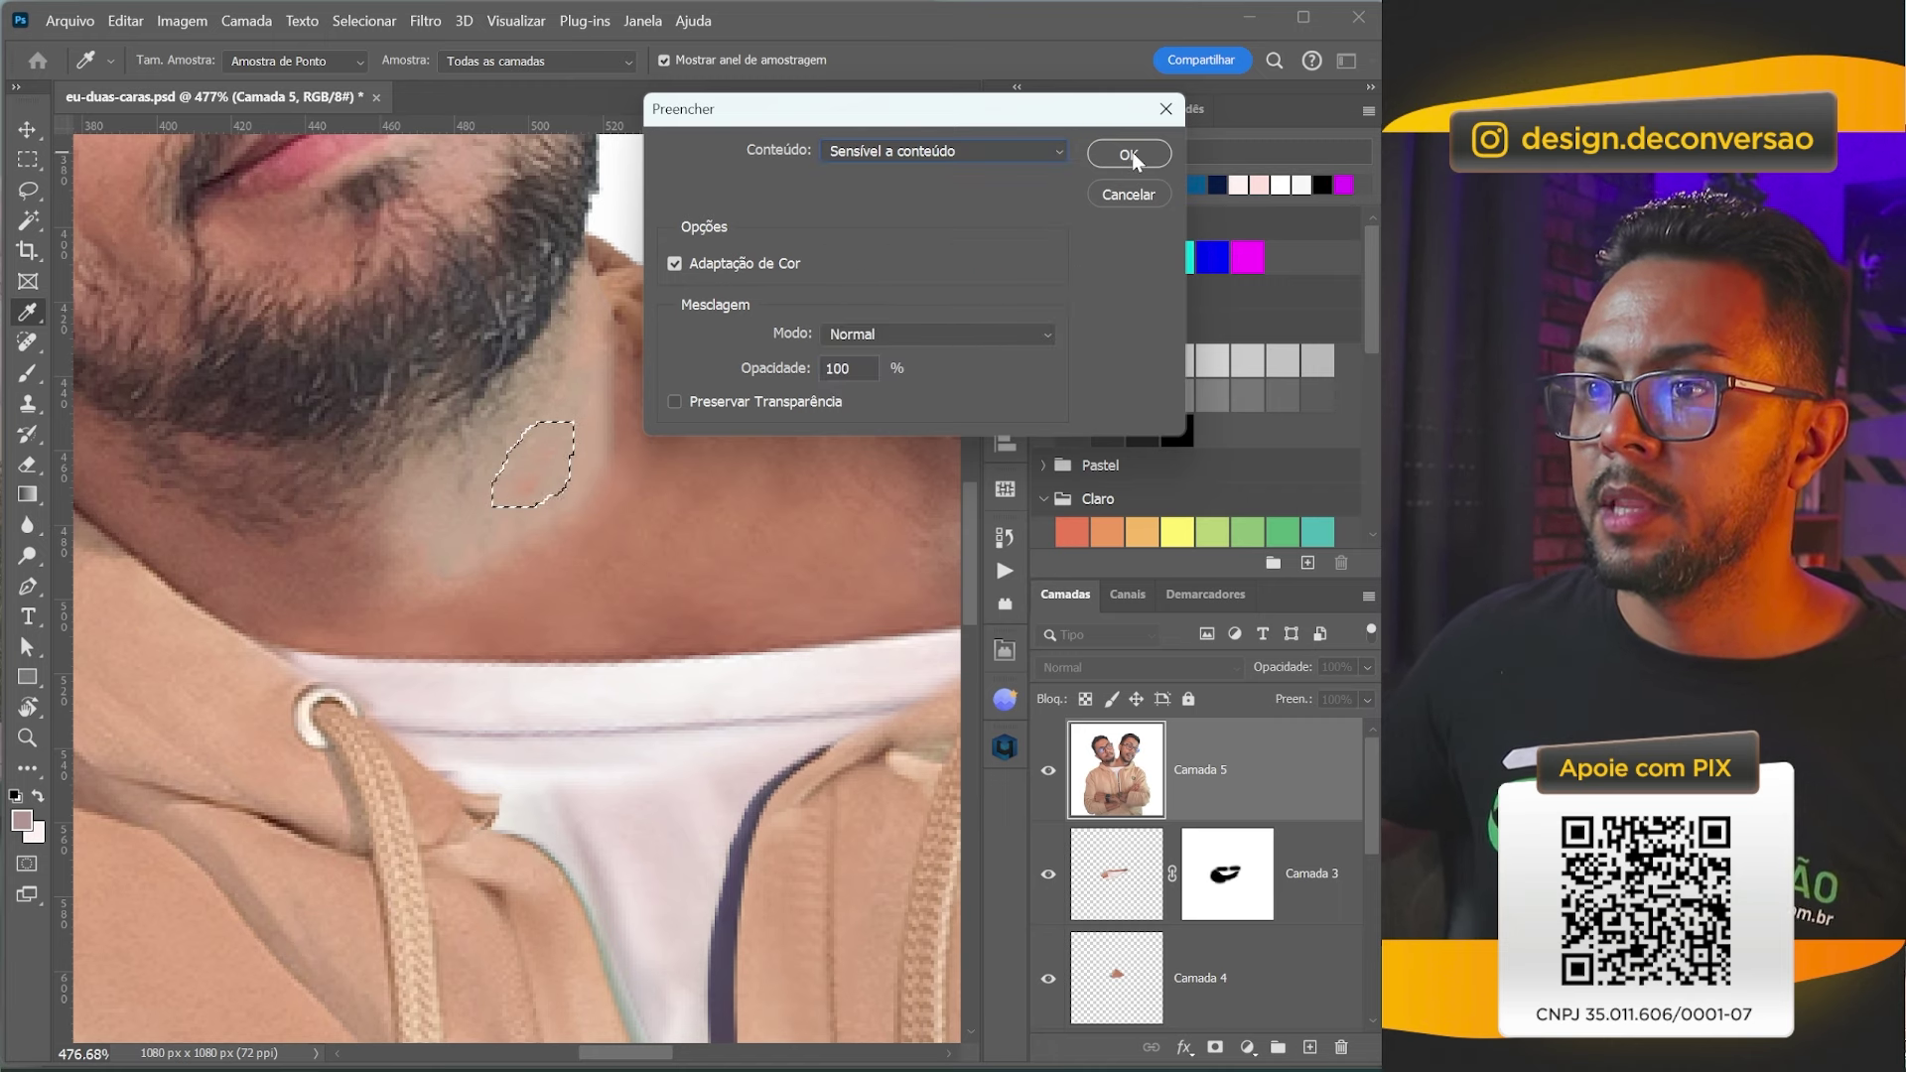
left_click(1128, 154)
key("ctrl+d")
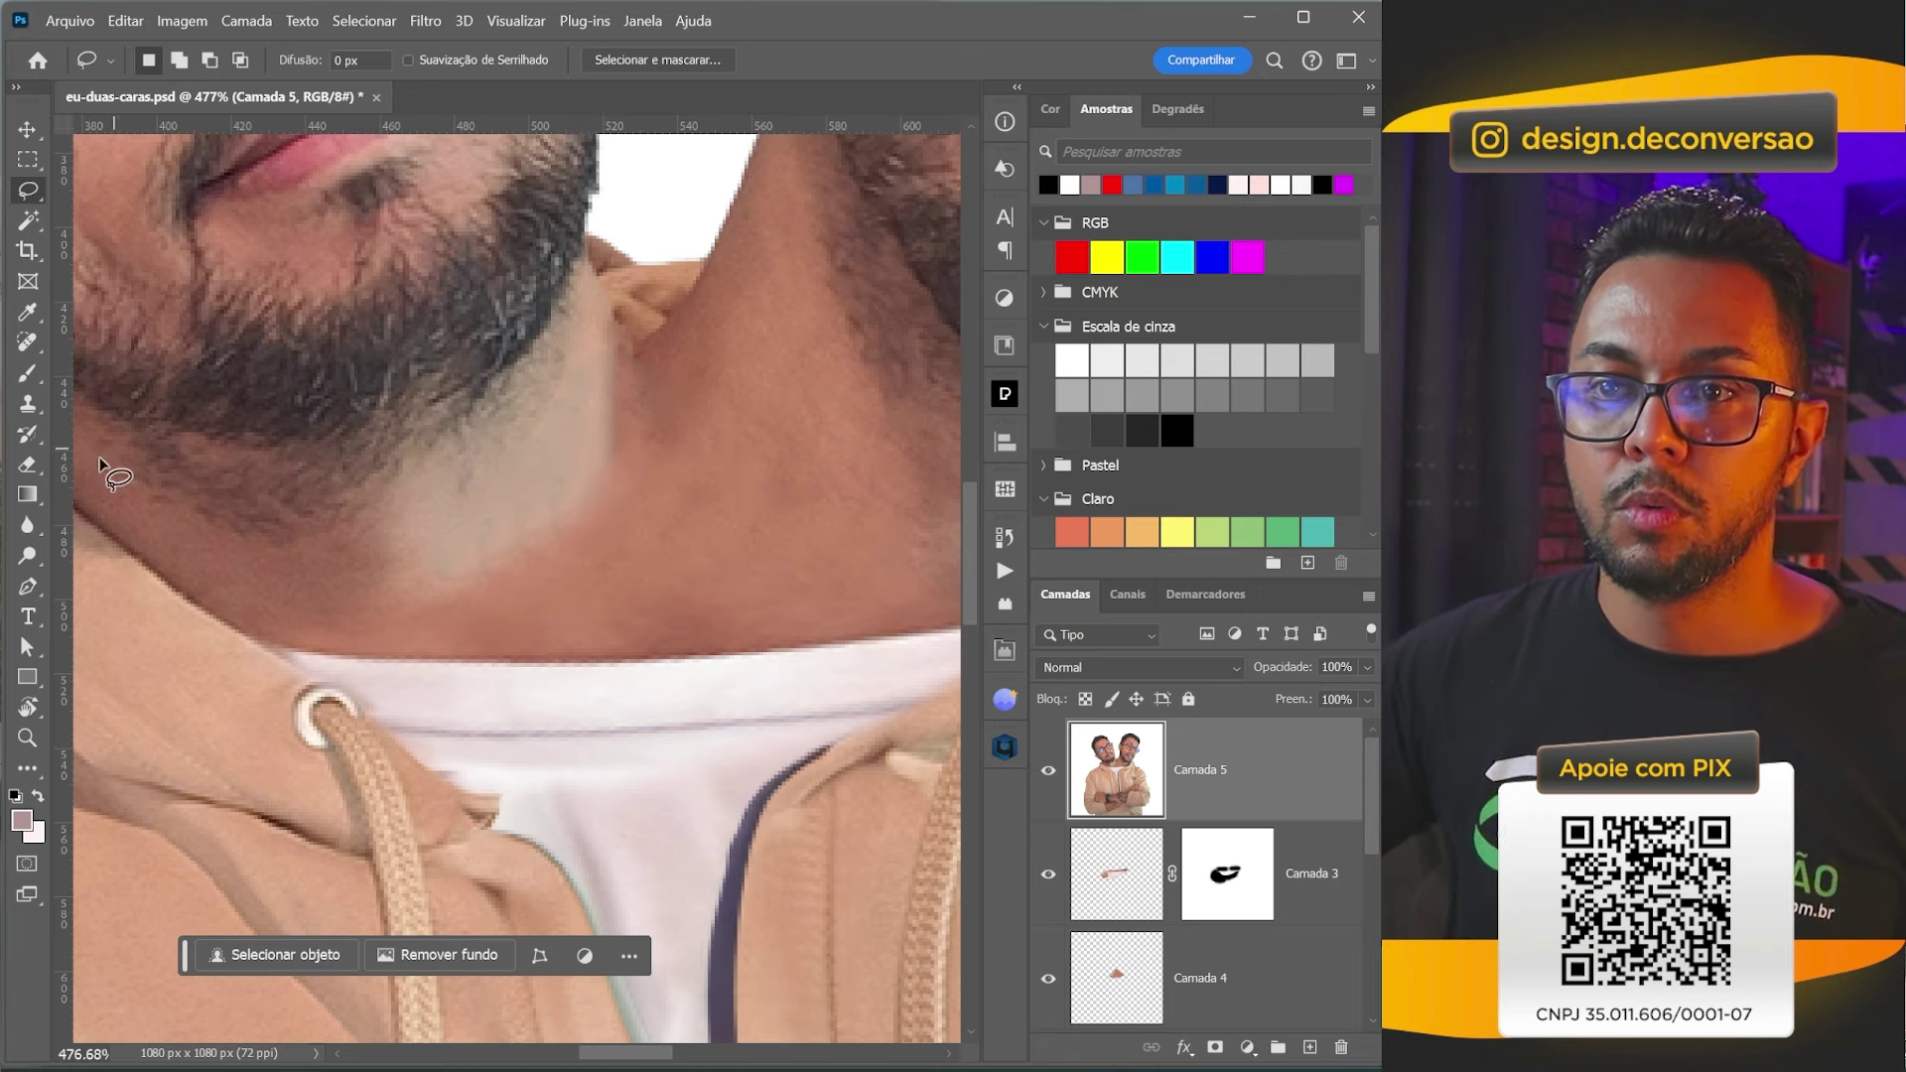
Even out the neck skin tone on Camada 5 with the Clone Stamp at 20% opacity.
left_click(25, 407)
right_click(26, 409)
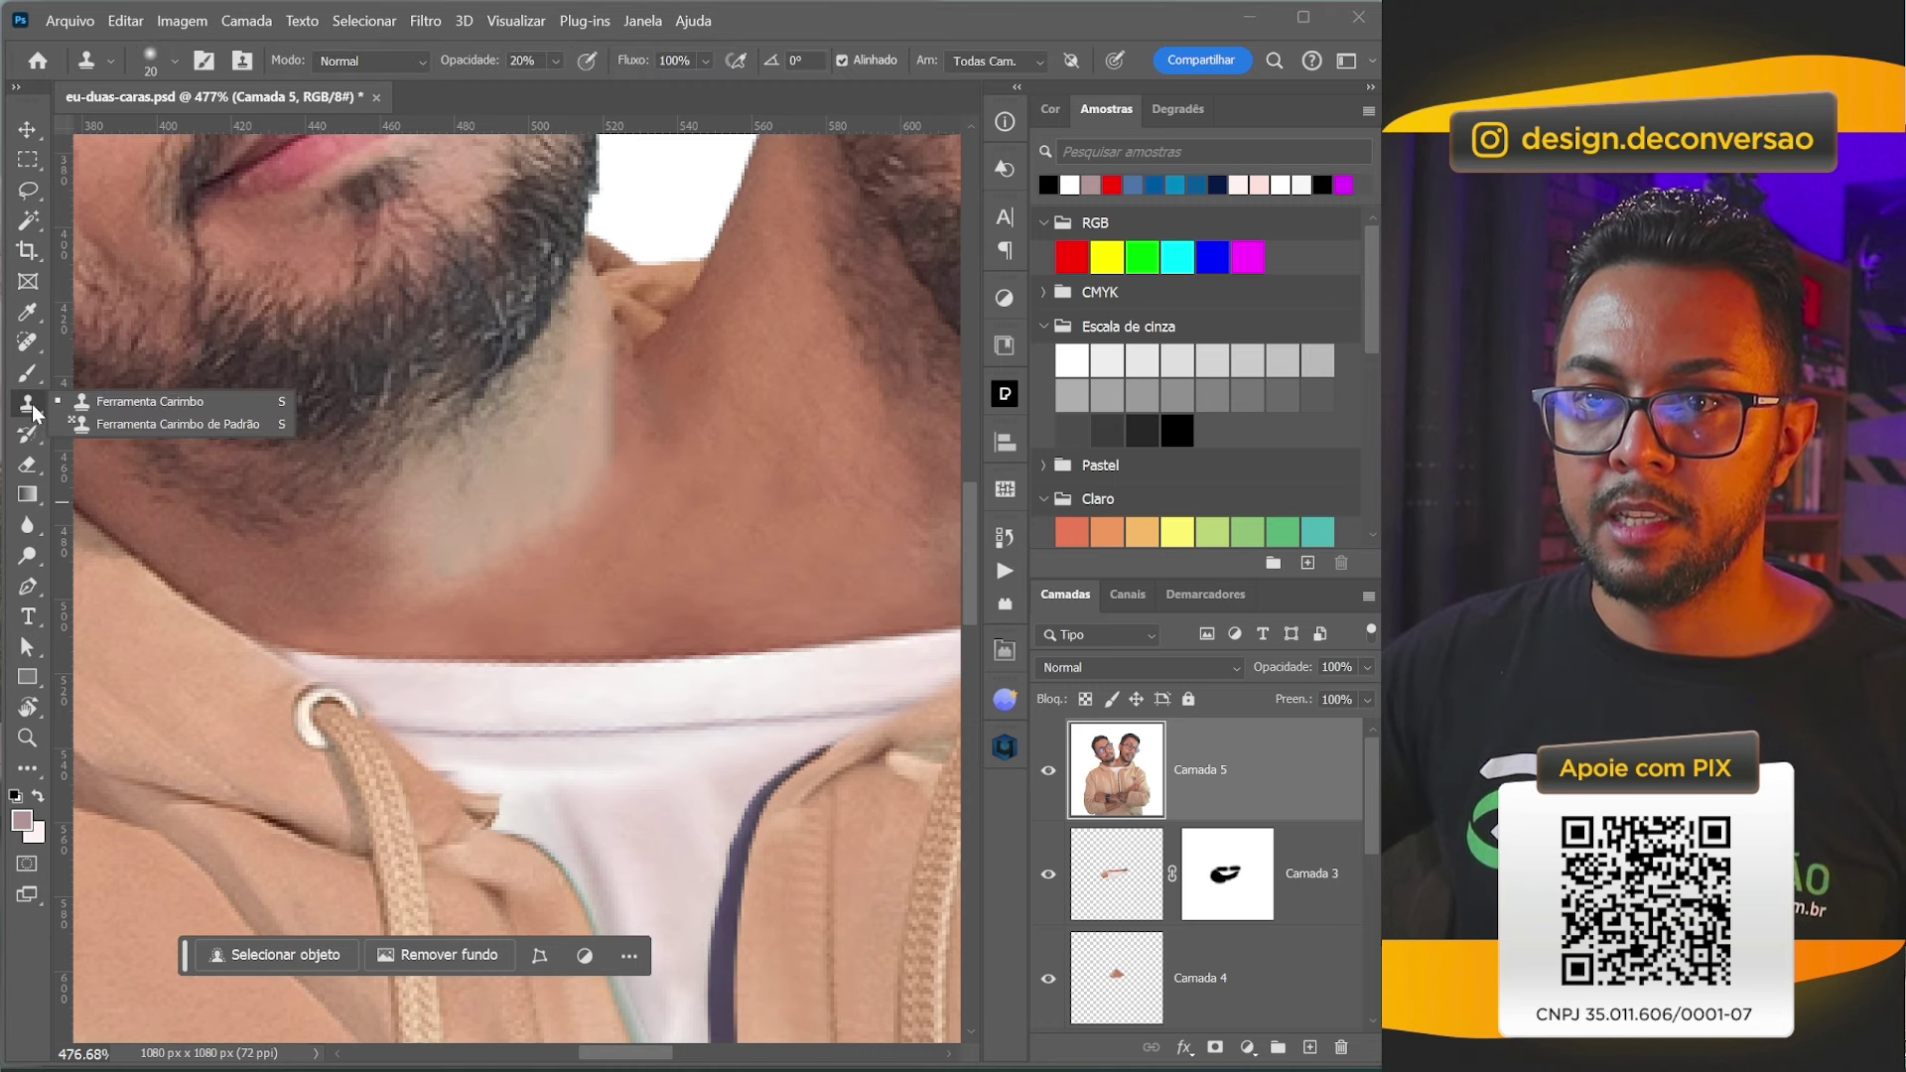
left_click(149, 401)
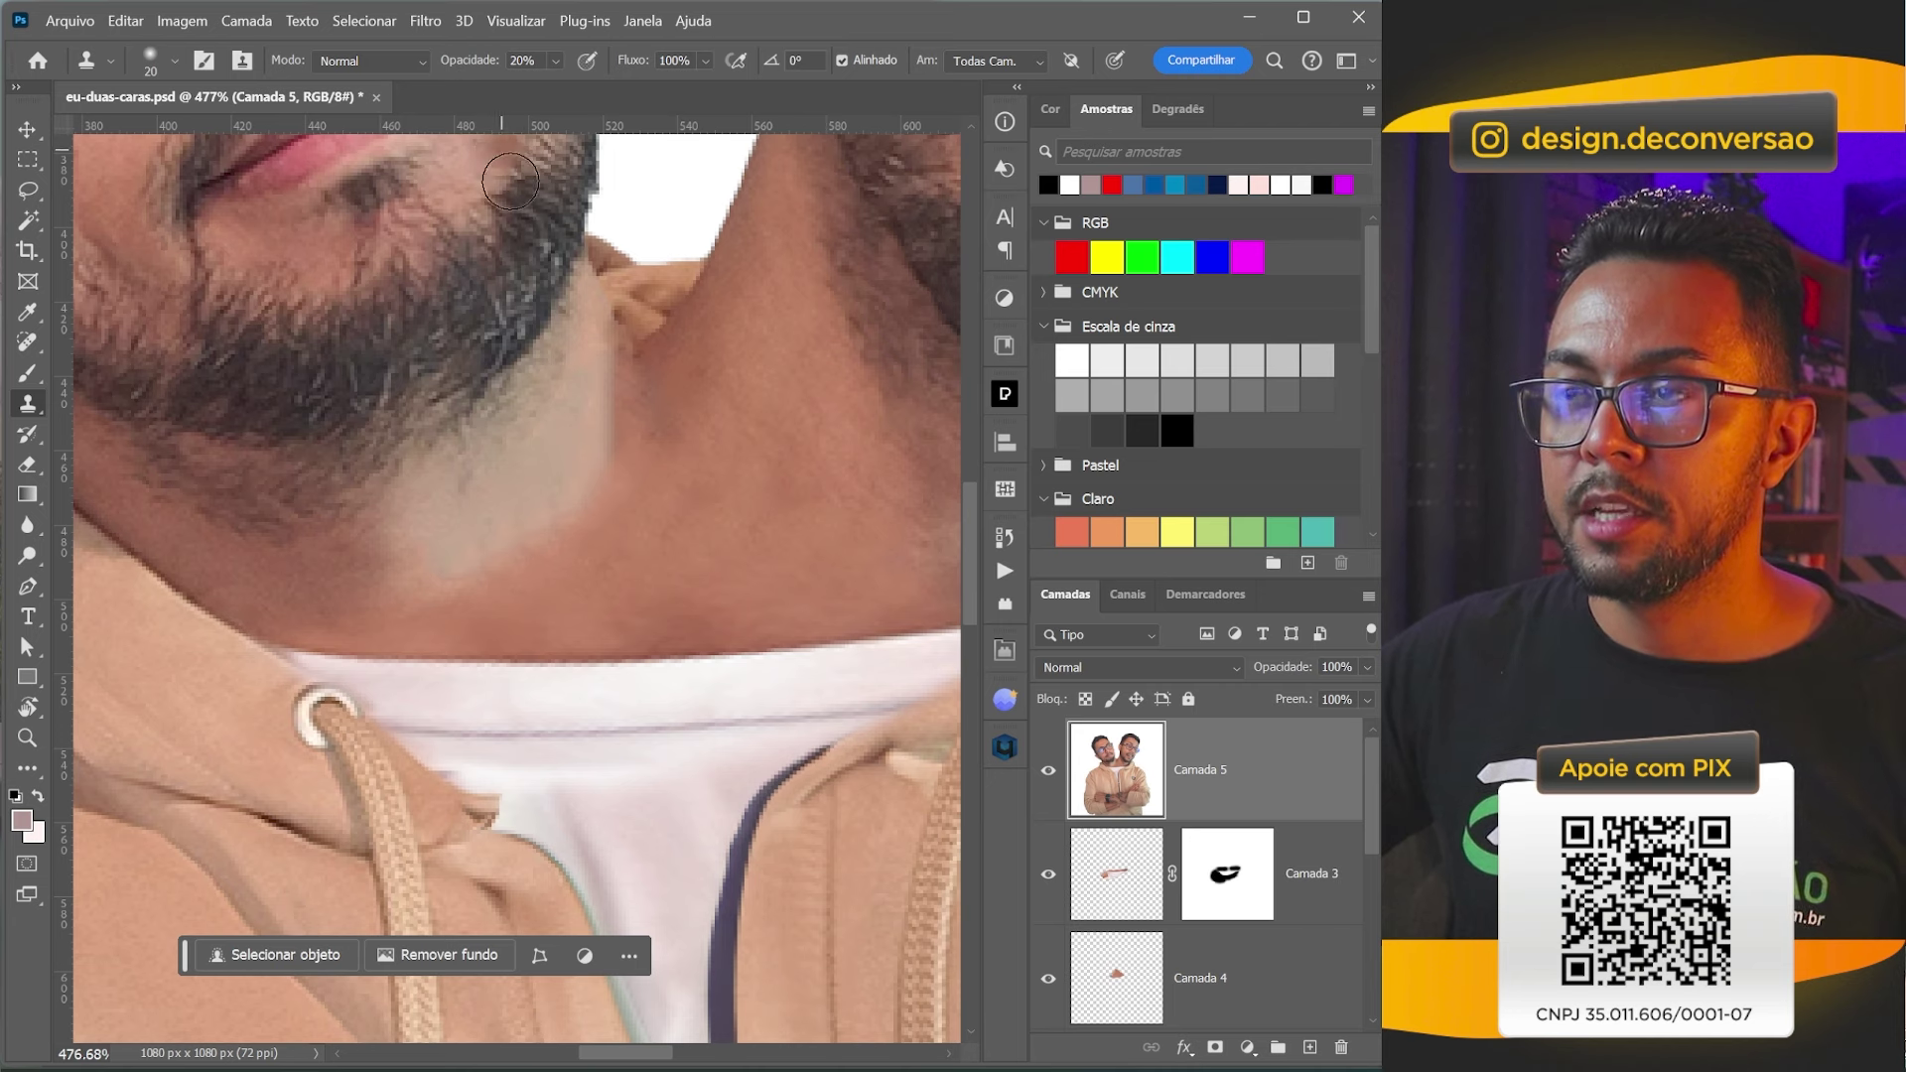
mouse_move(617, 391)
left_mouse_down()
mouse_move(617, 460)
mouse_move(625, 391)
mouse_move(573, 496)
mouse_move(604, 493)
mouse_move(431, 590)
mouse_move(396, 566)
mouse_move(497, 553)
mouse_move(585, 504)
mouse_move(591, 430)
mouse_move(660, 413)
mouse_move(638, 401)
mouse_move(672, 387)
mouse_move(605, 371)
mouse_move(556, 443)
mouse_move(624, 451)
mouse_move(577, 479)
left_mouse_up()
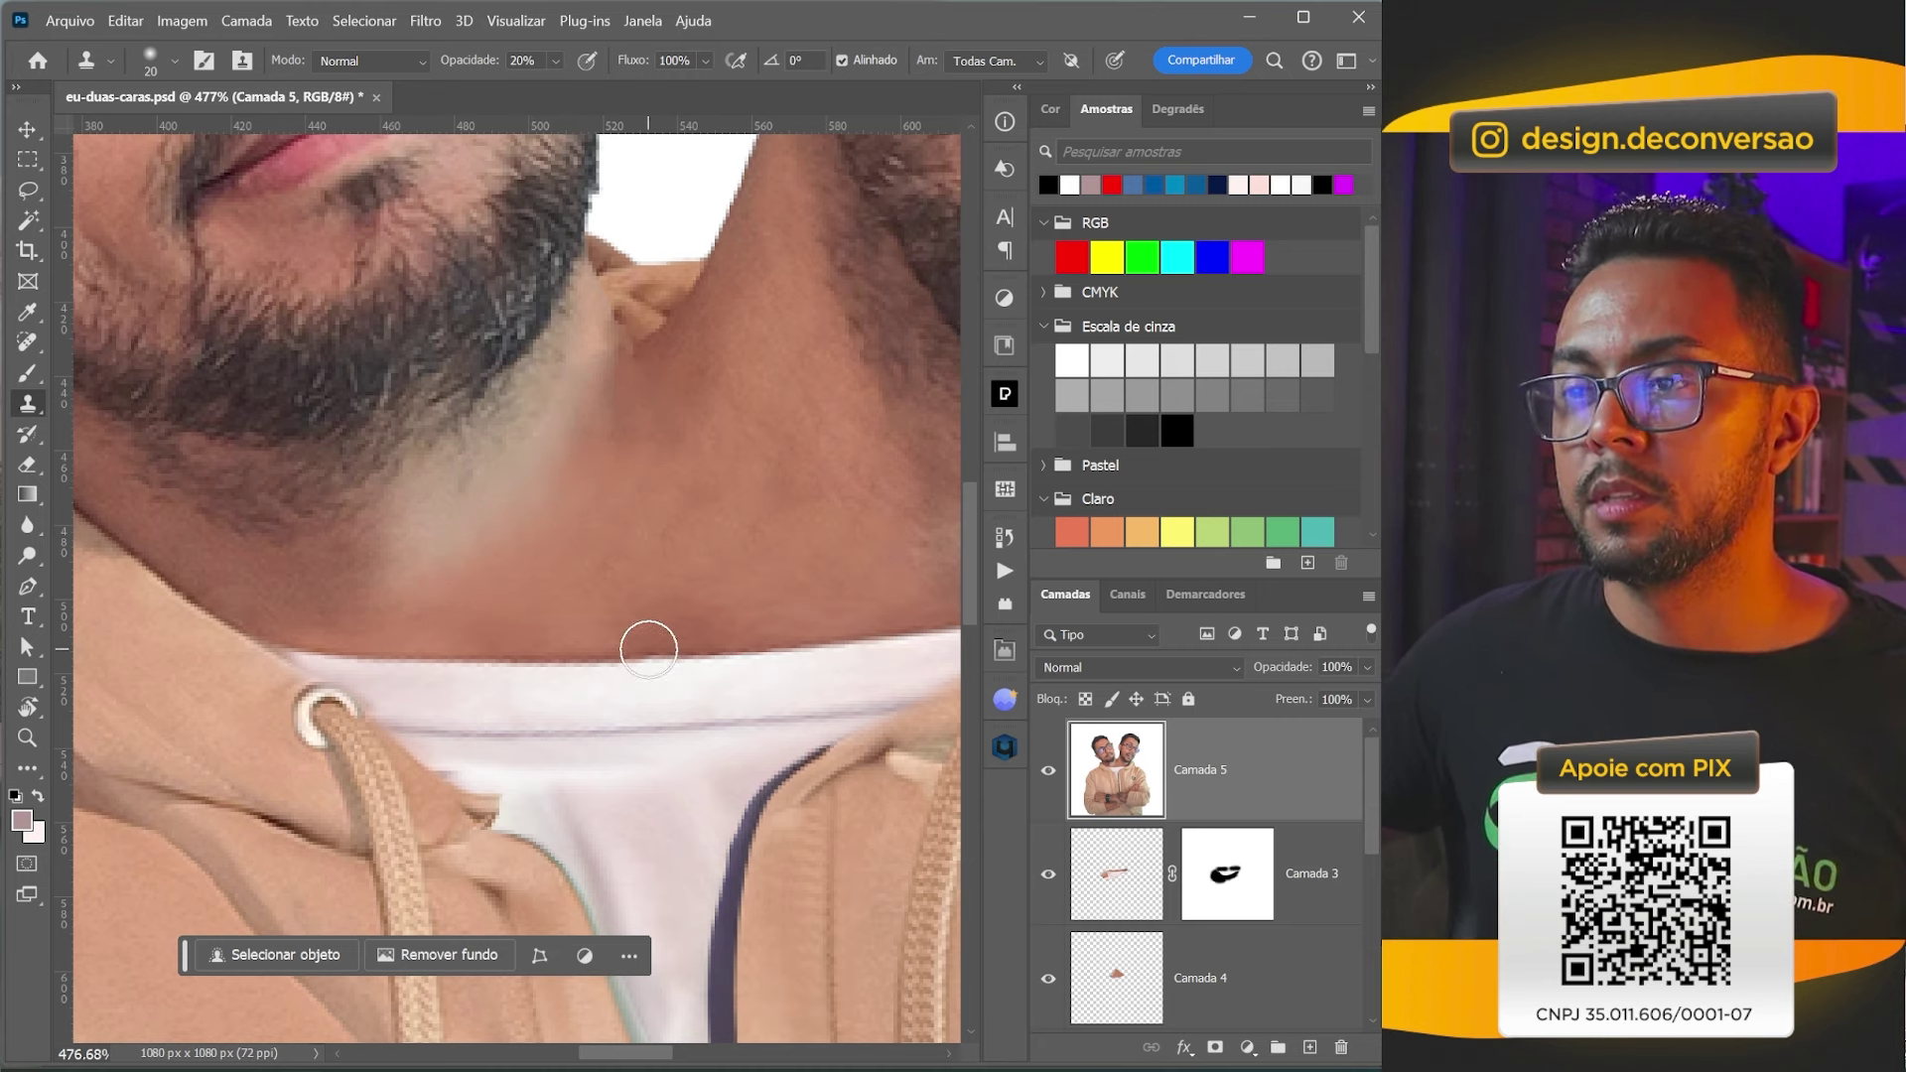
key("ctrl+0")
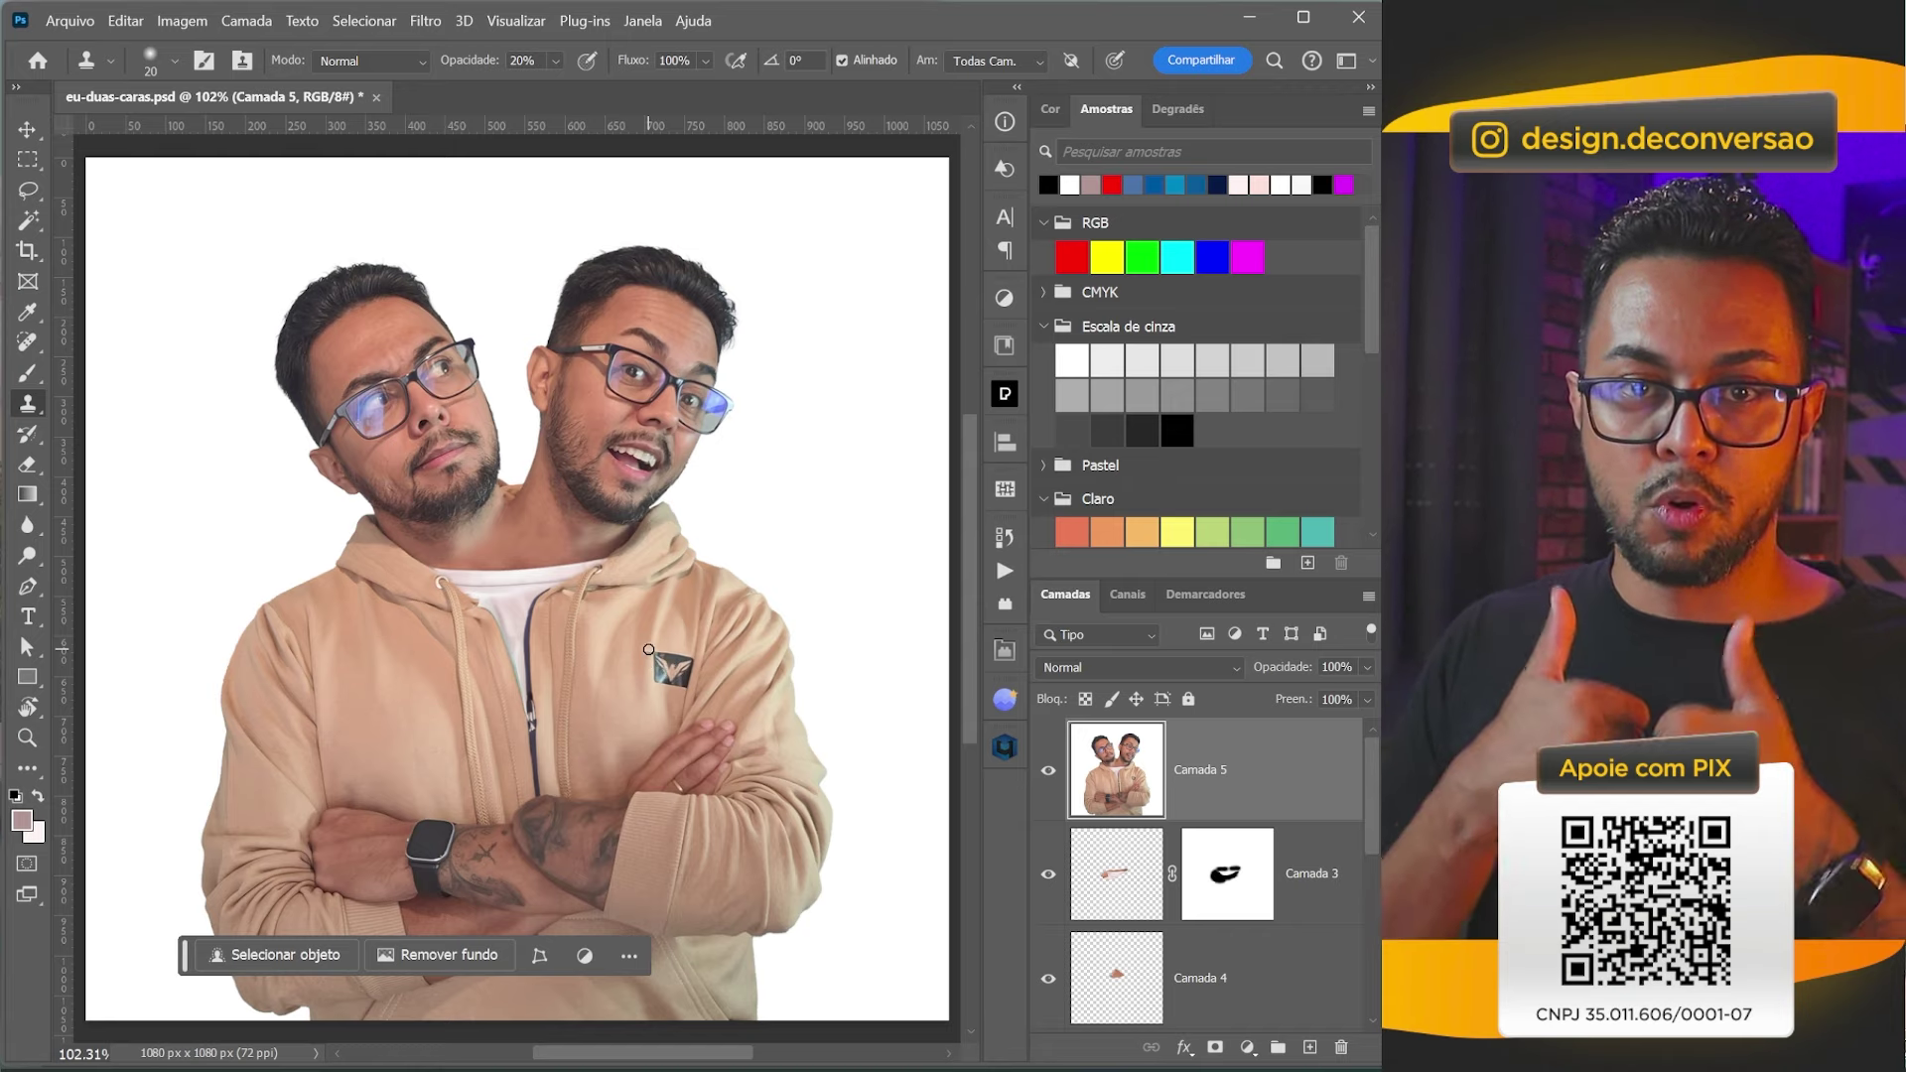
Zoom in on the hoodie and forearm and add a new empty layer, Camada 6.
key("z")
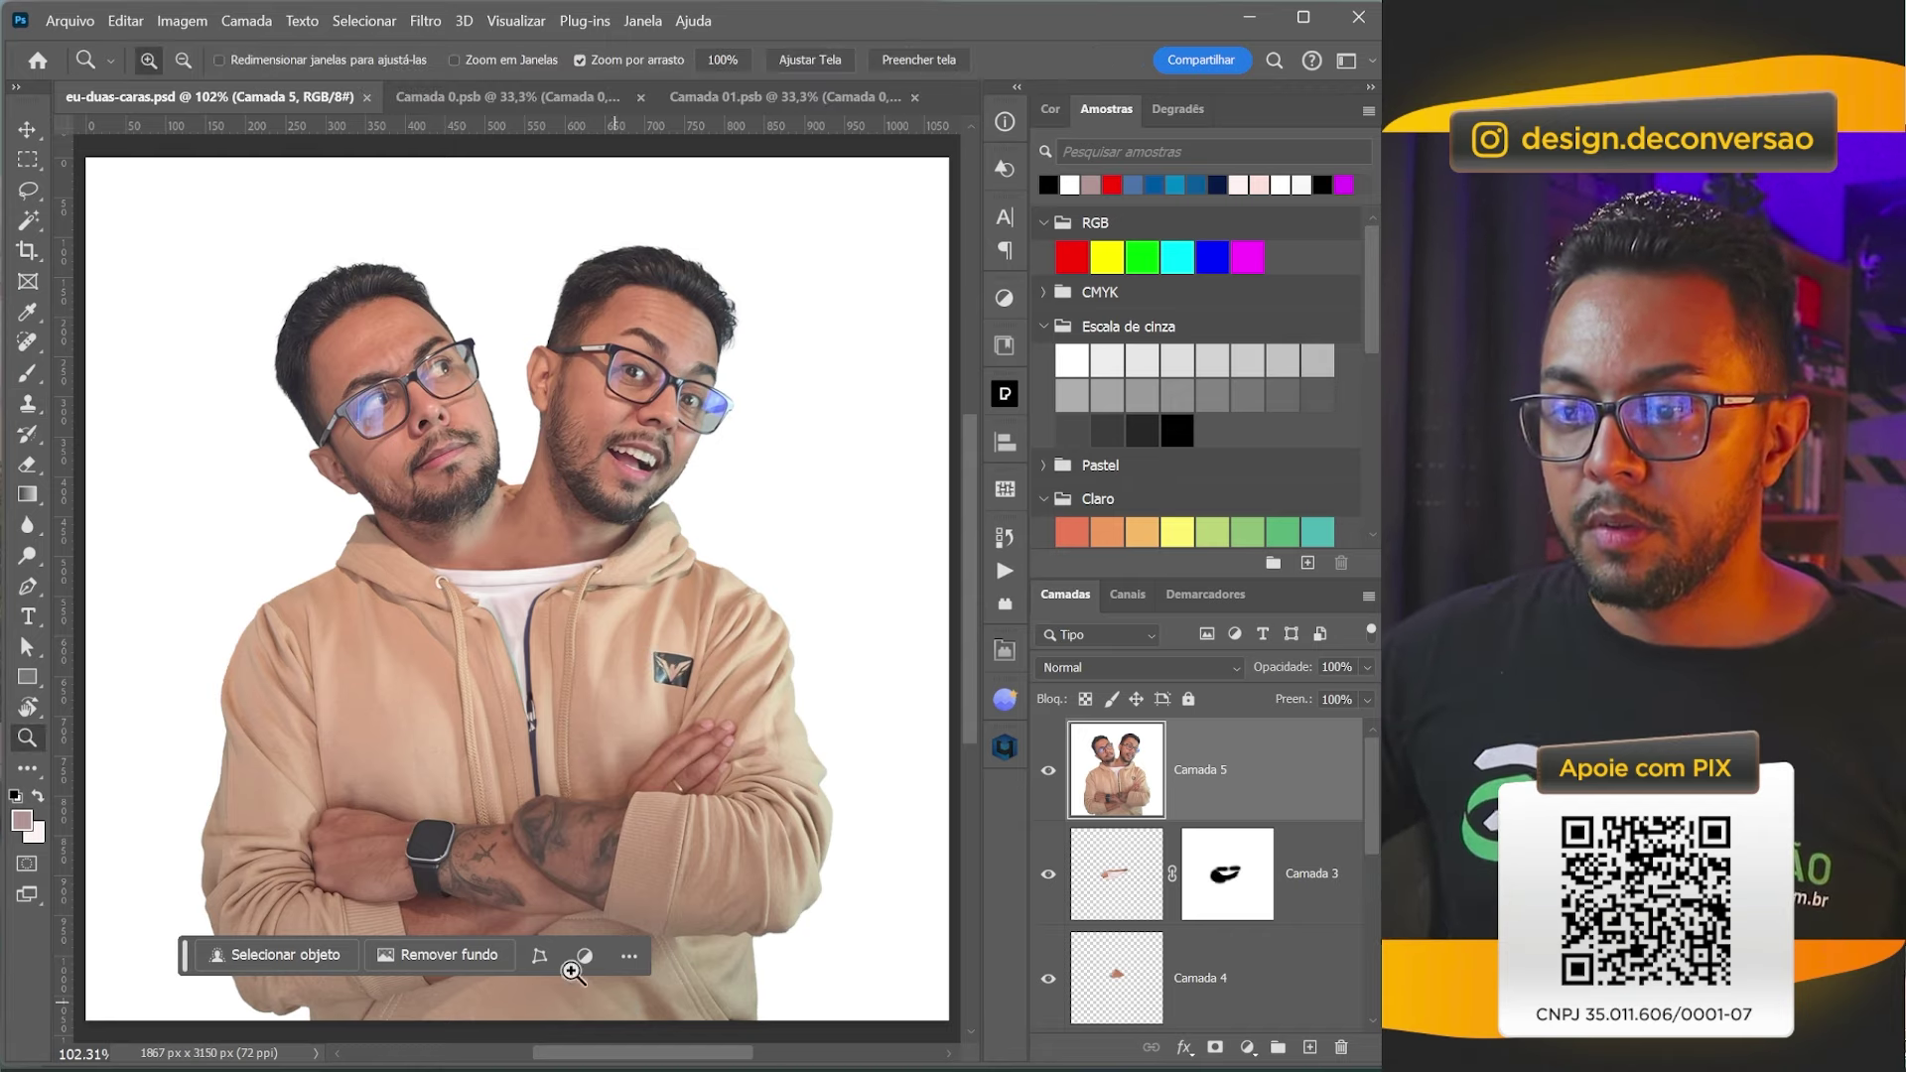
left_click_drag(510, 865, 586, 735)
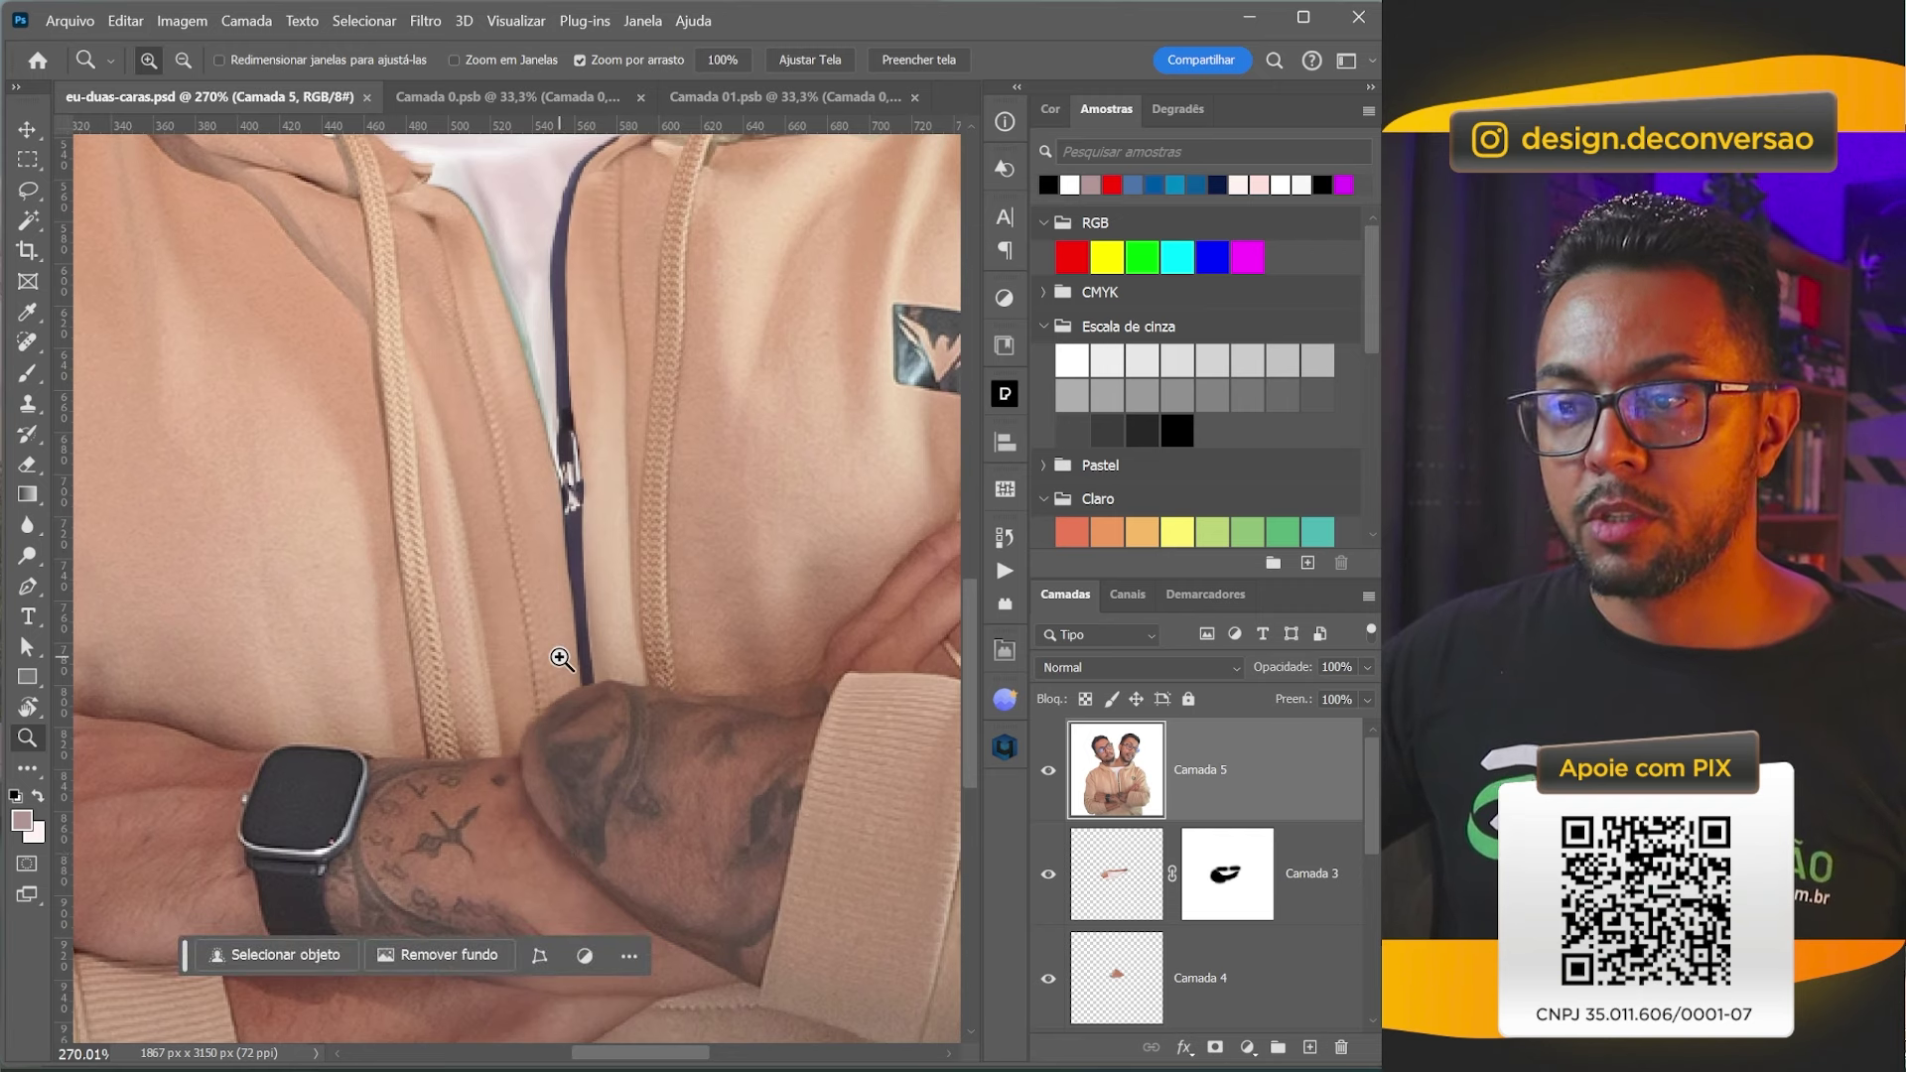
key("v")
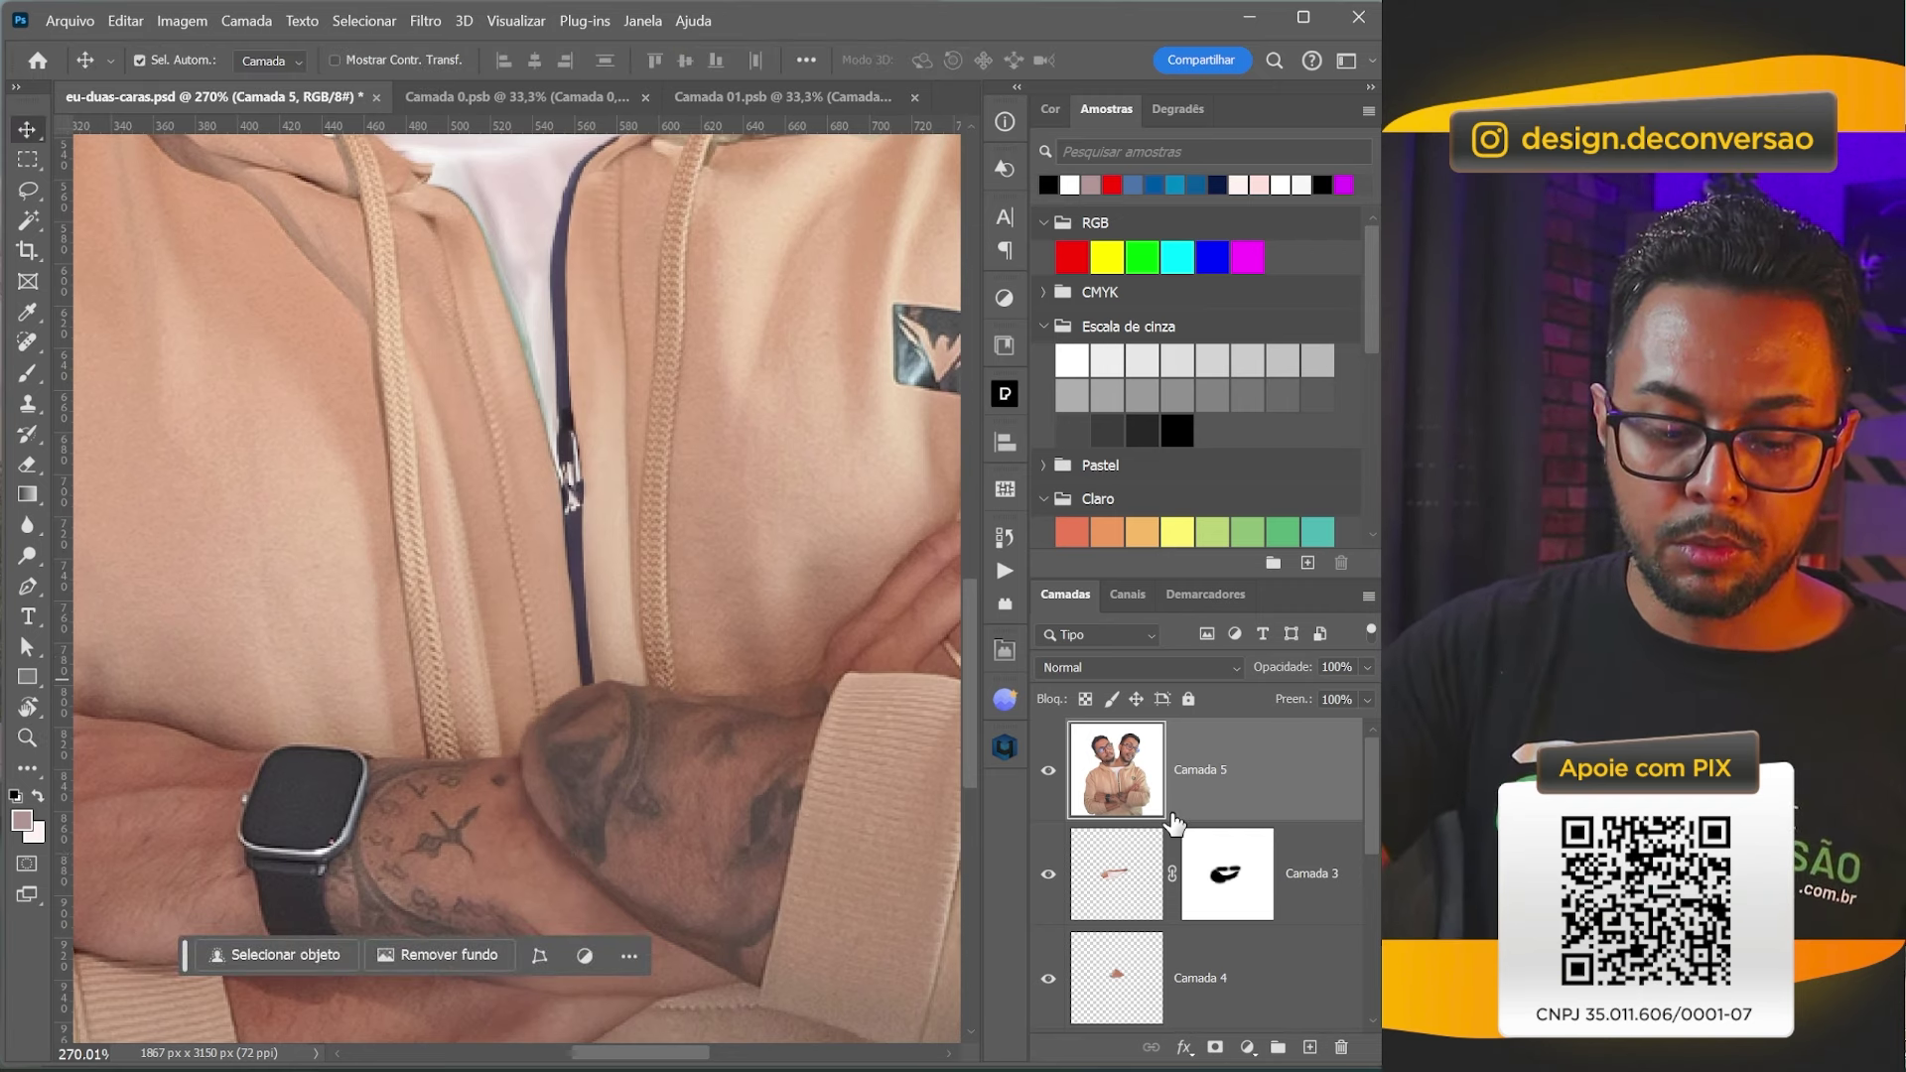
key("ctrl+shift+n")
key("Return")
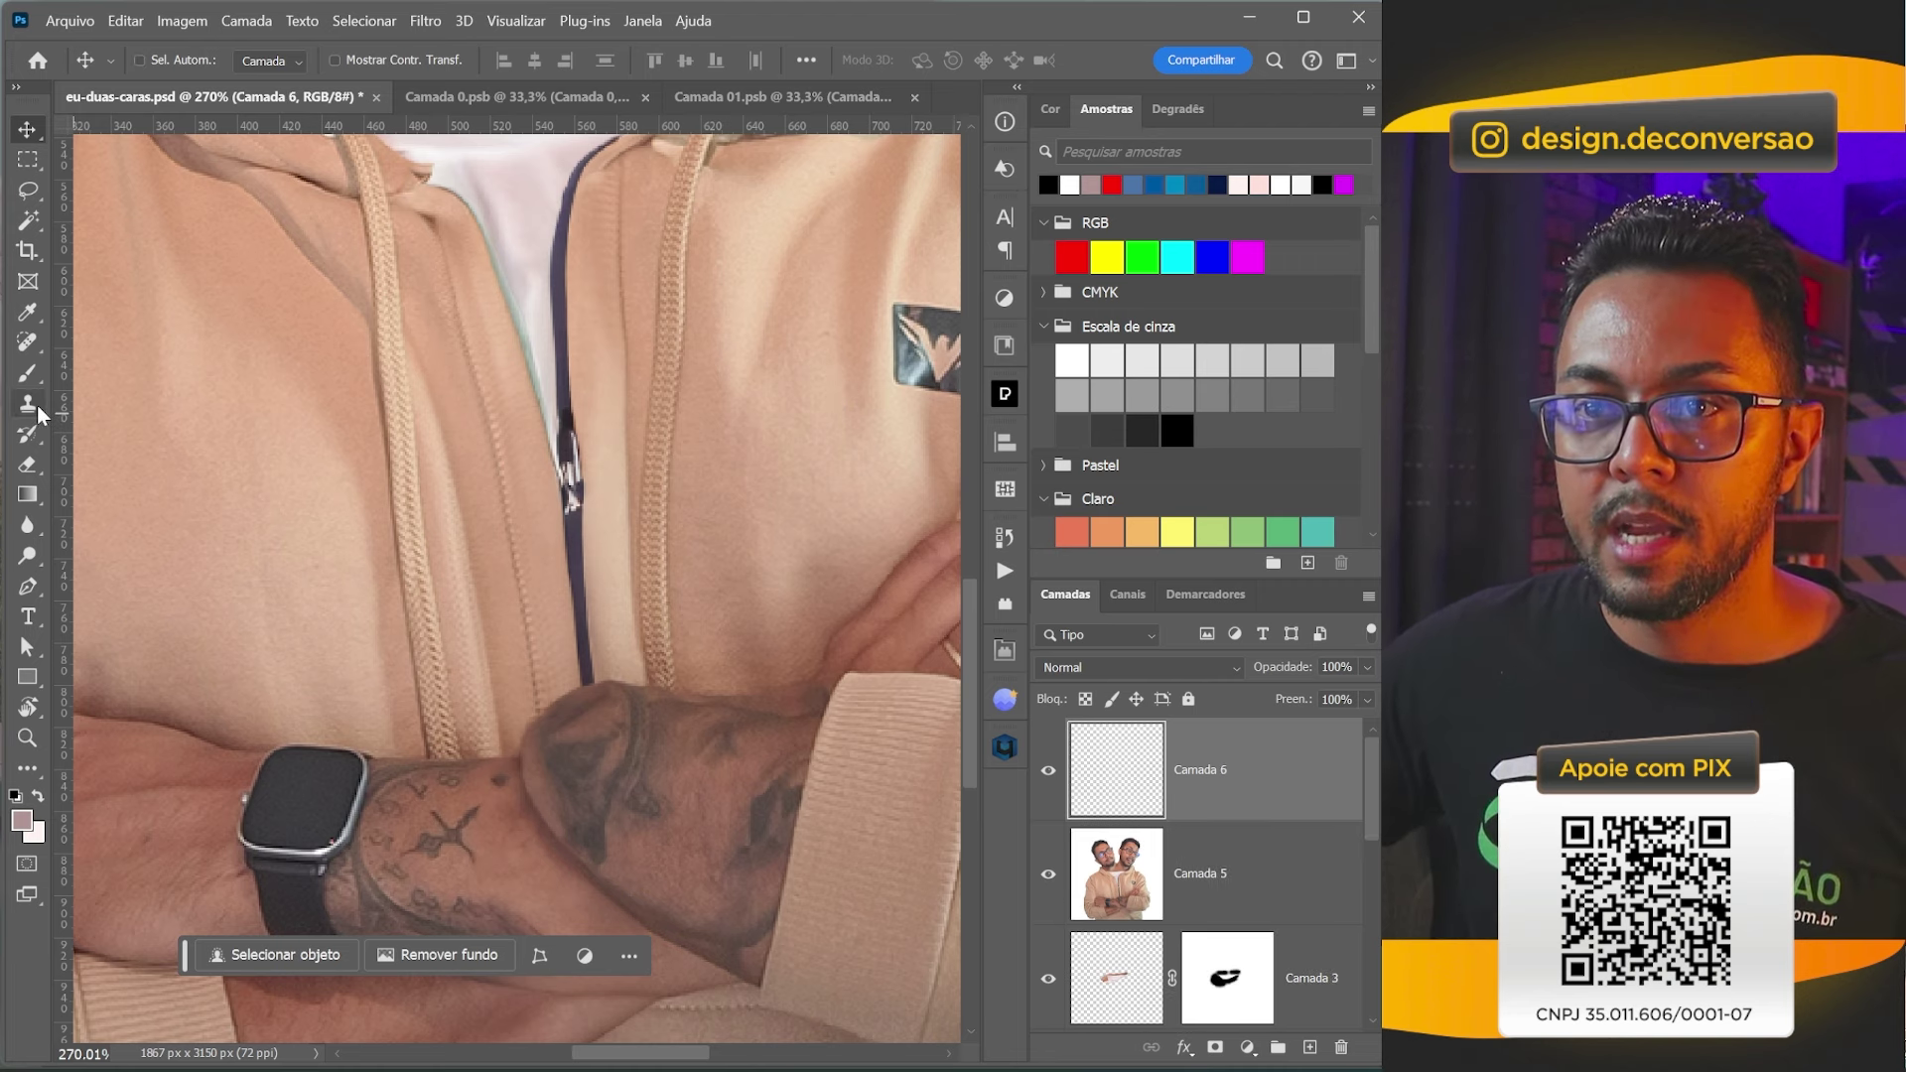
Clone the drawstring and fabric over the arm edge with a 35 px, 43% Clone Stamp.
left_click(38, 405)
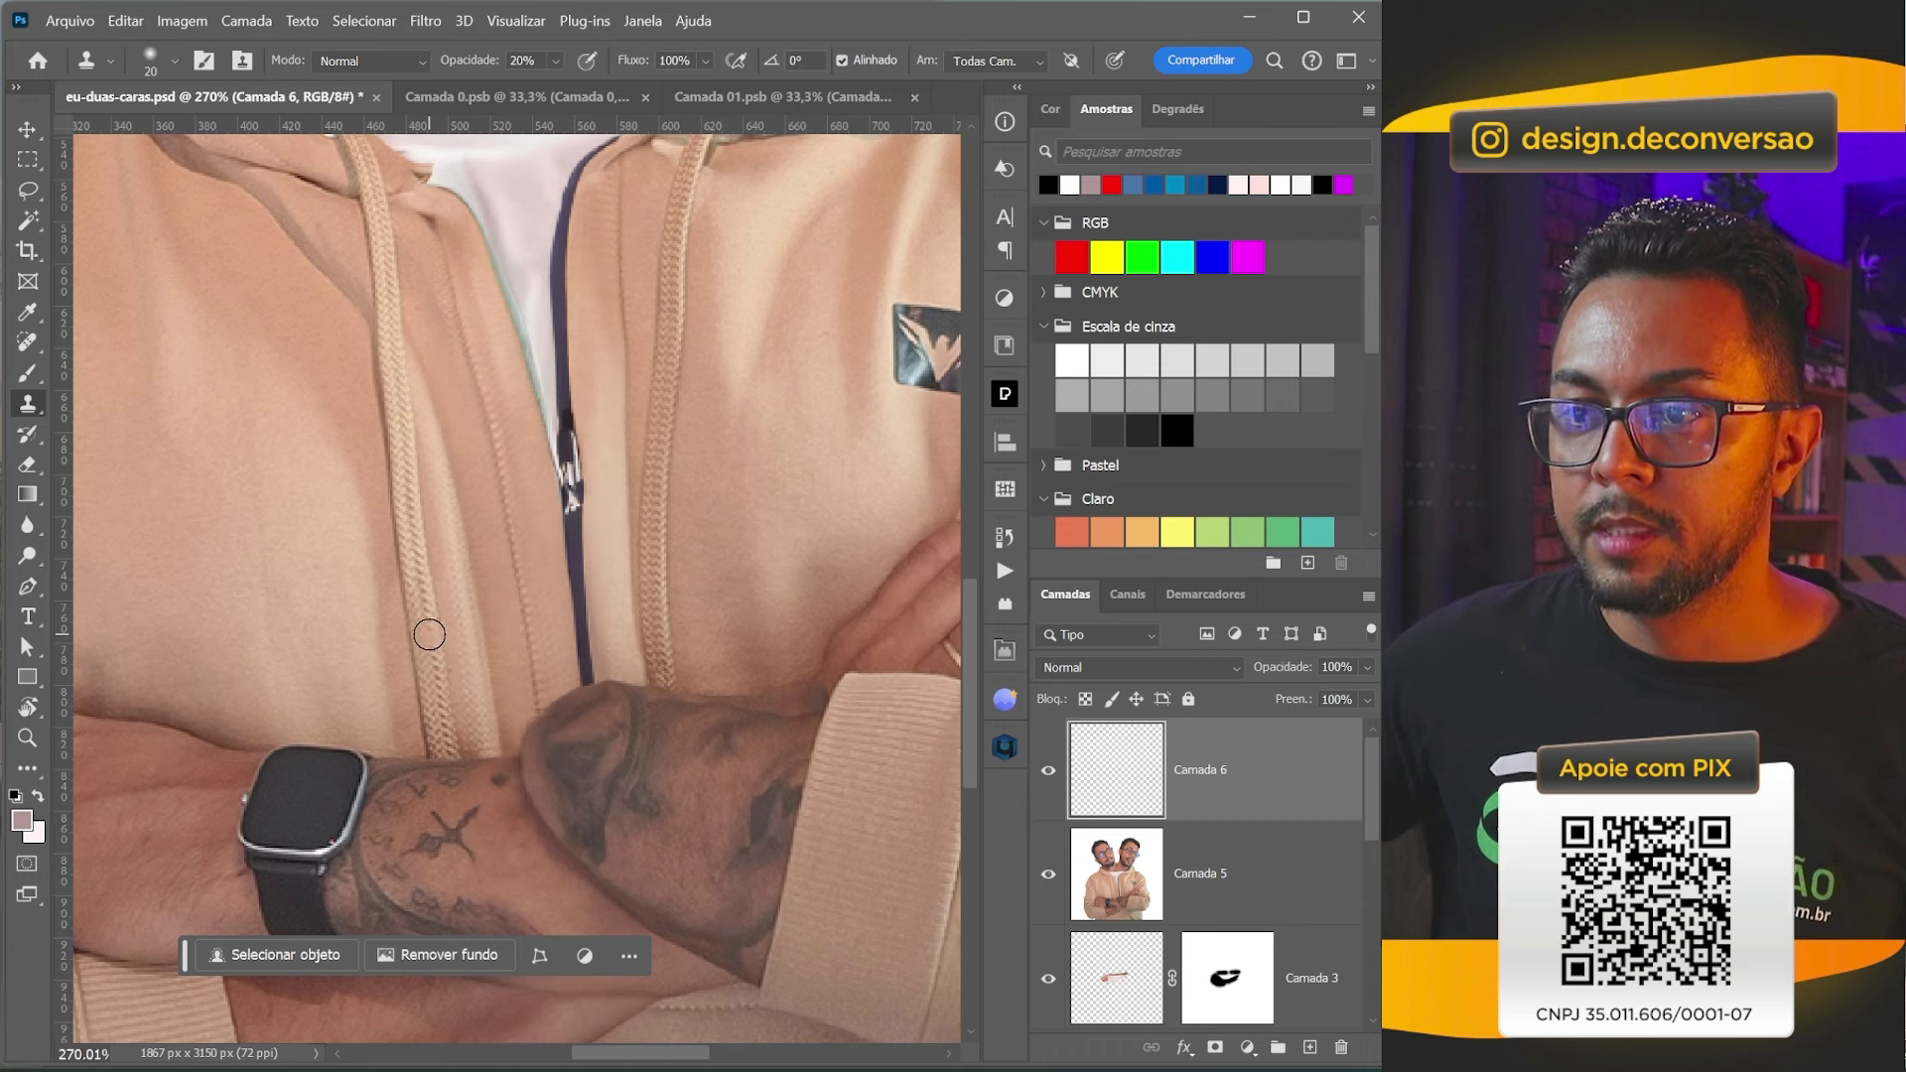
right_click(429, 634)
left_click_drag(566, 693, 572, 693)
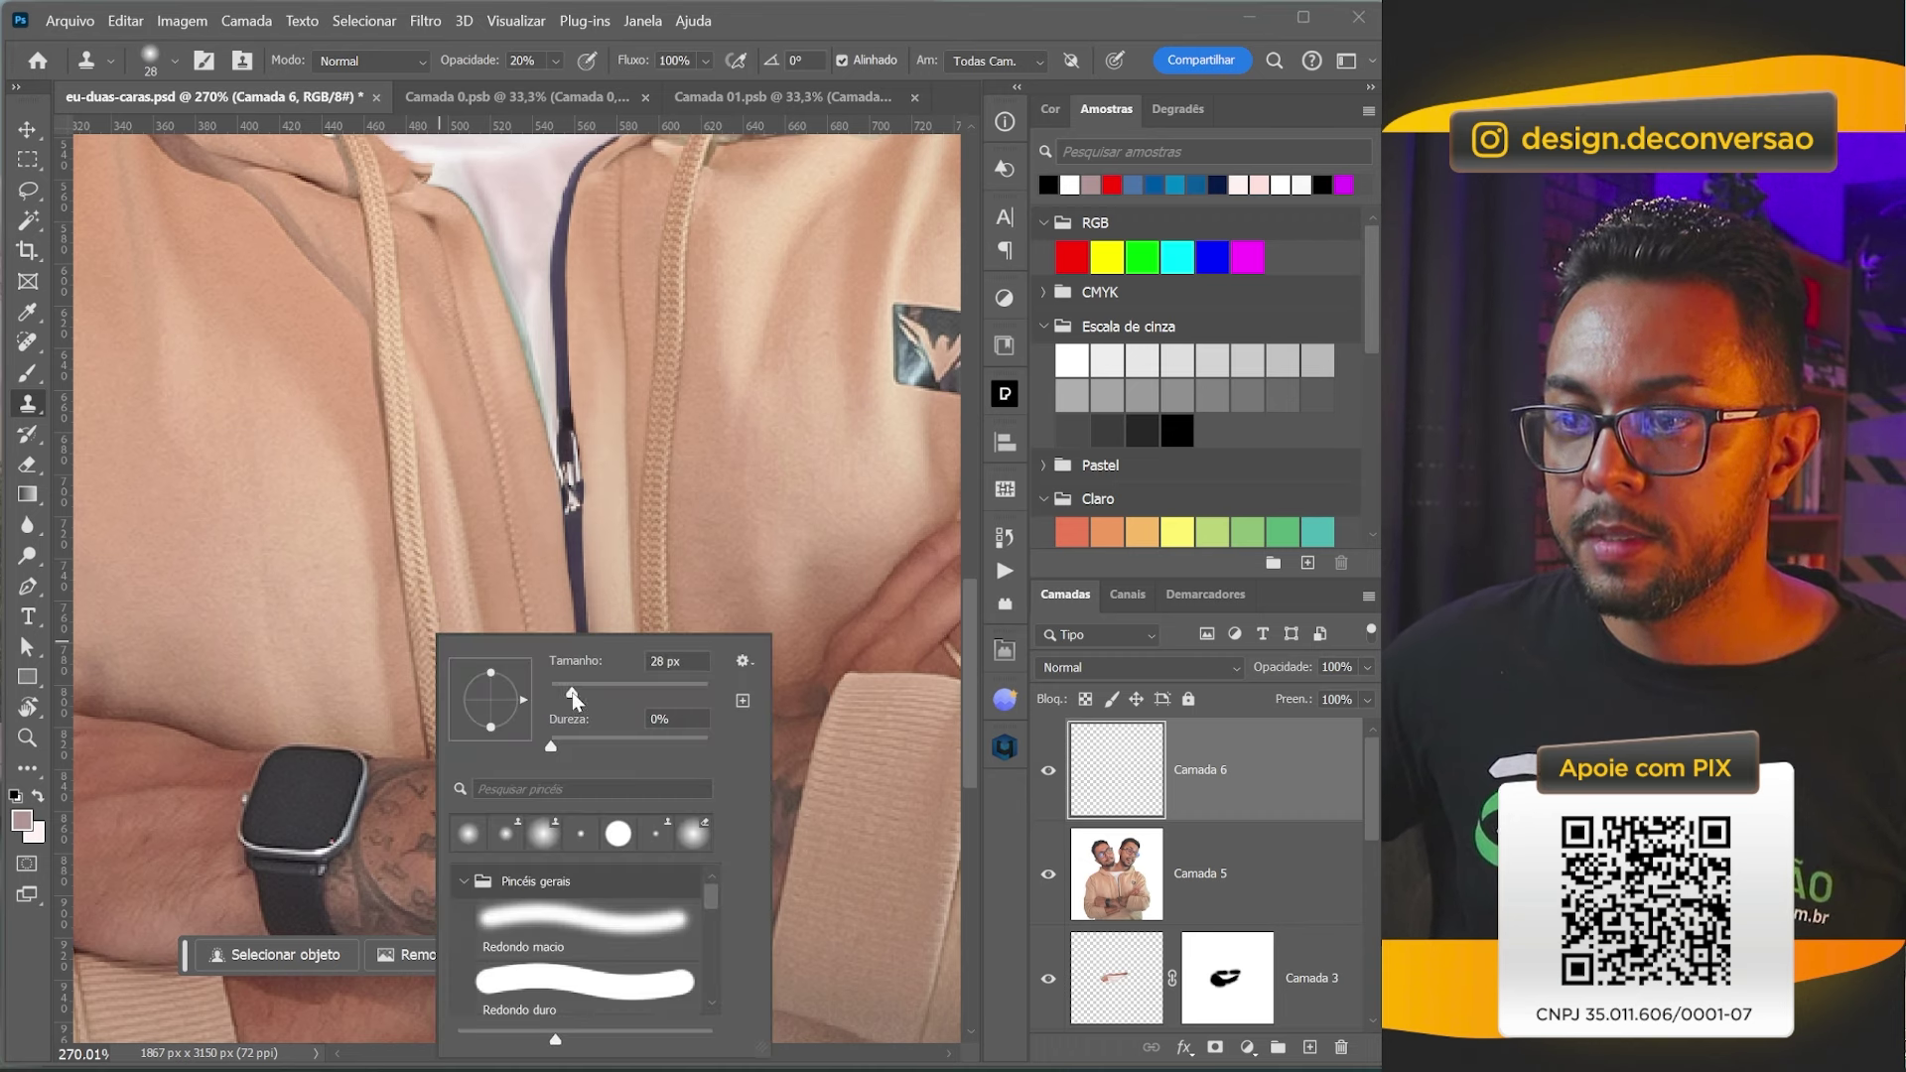
key("Return")
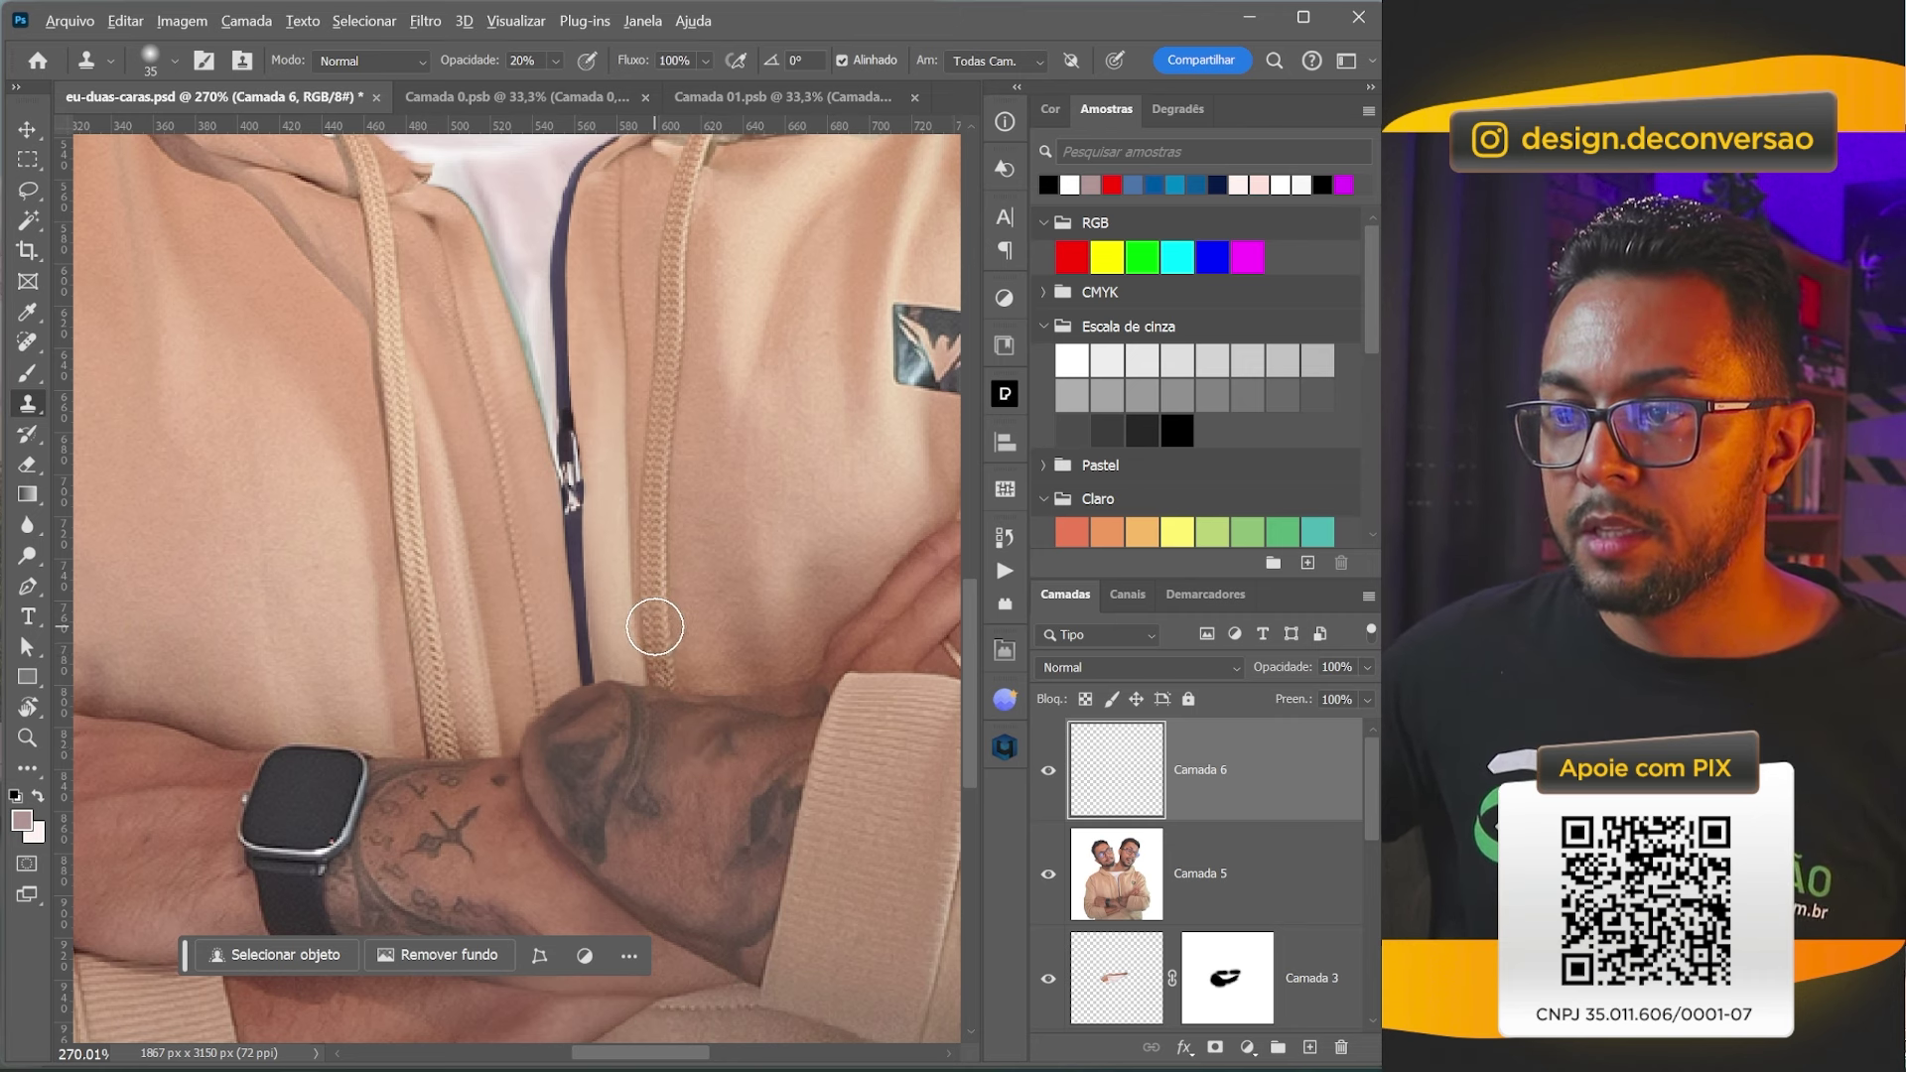
left_click(655, 626, "alt")
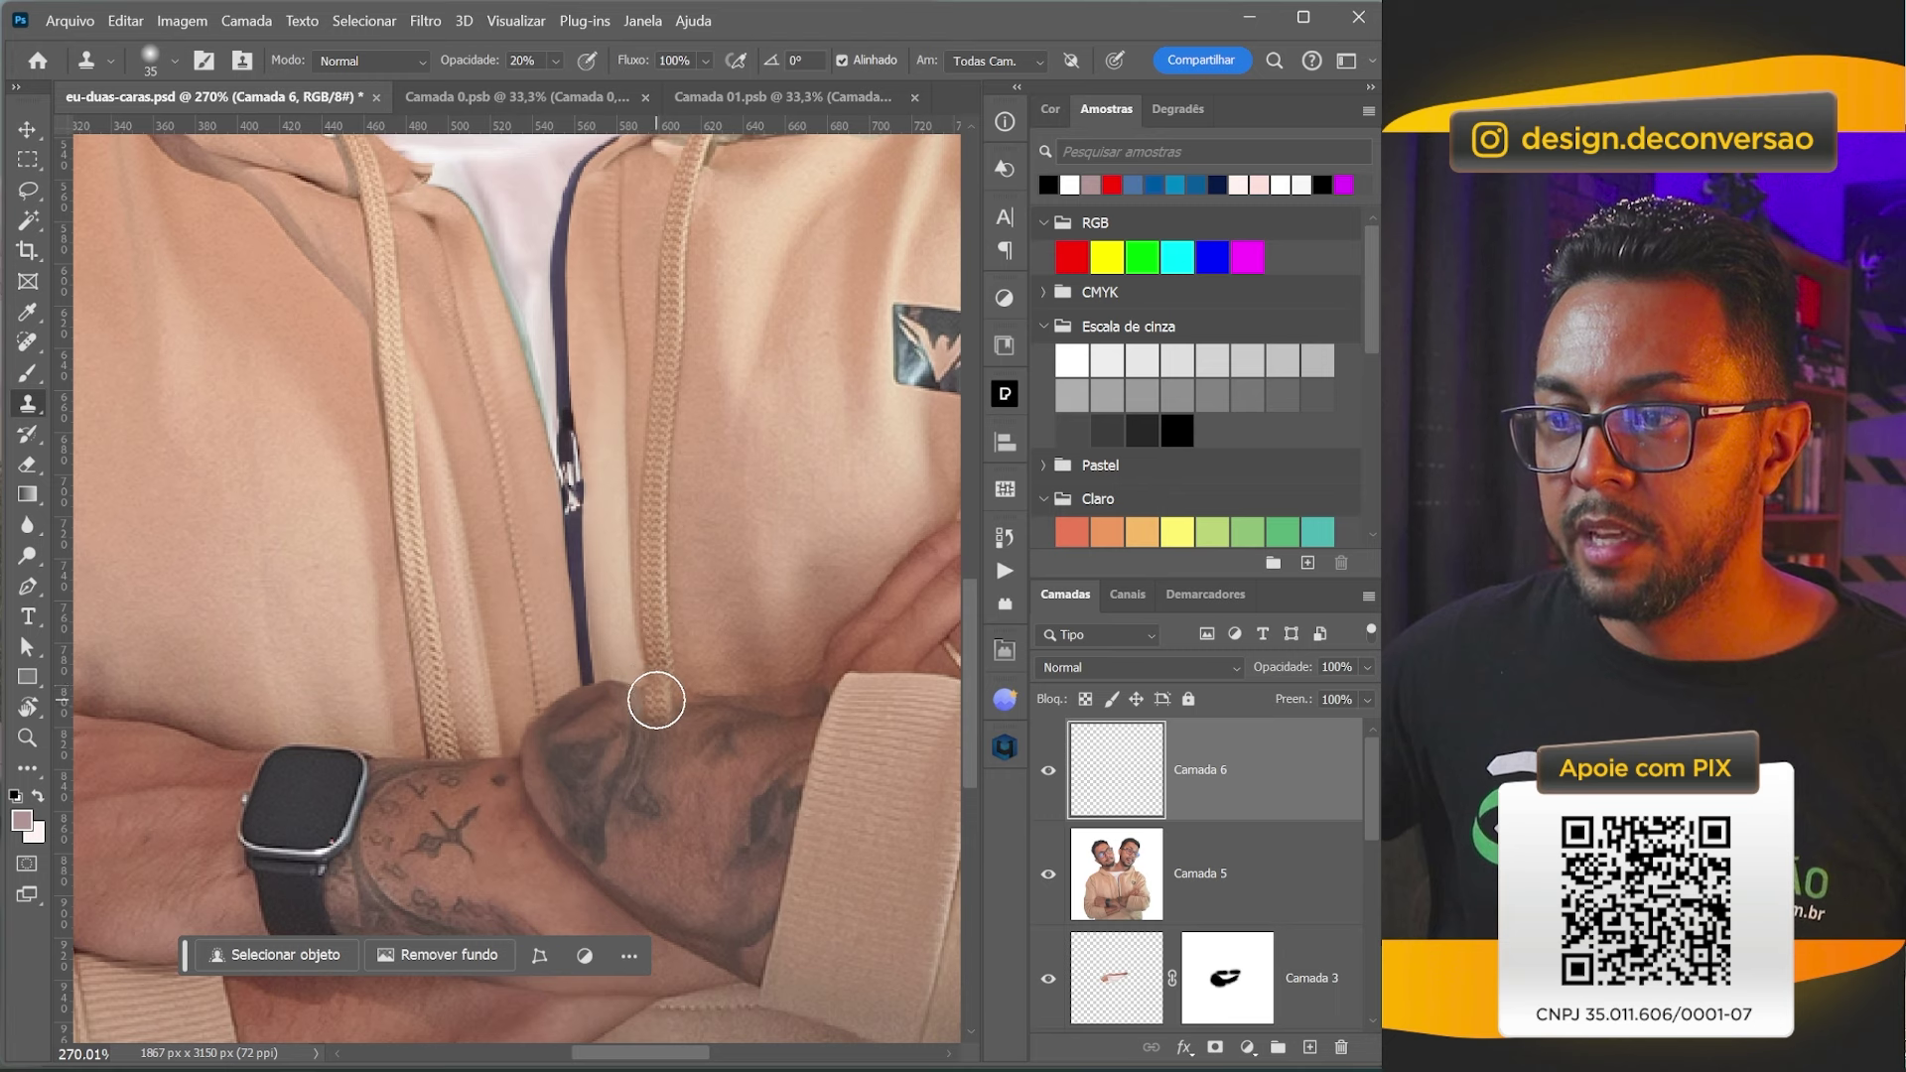
left_click_drag(470, 60, 480, 67)
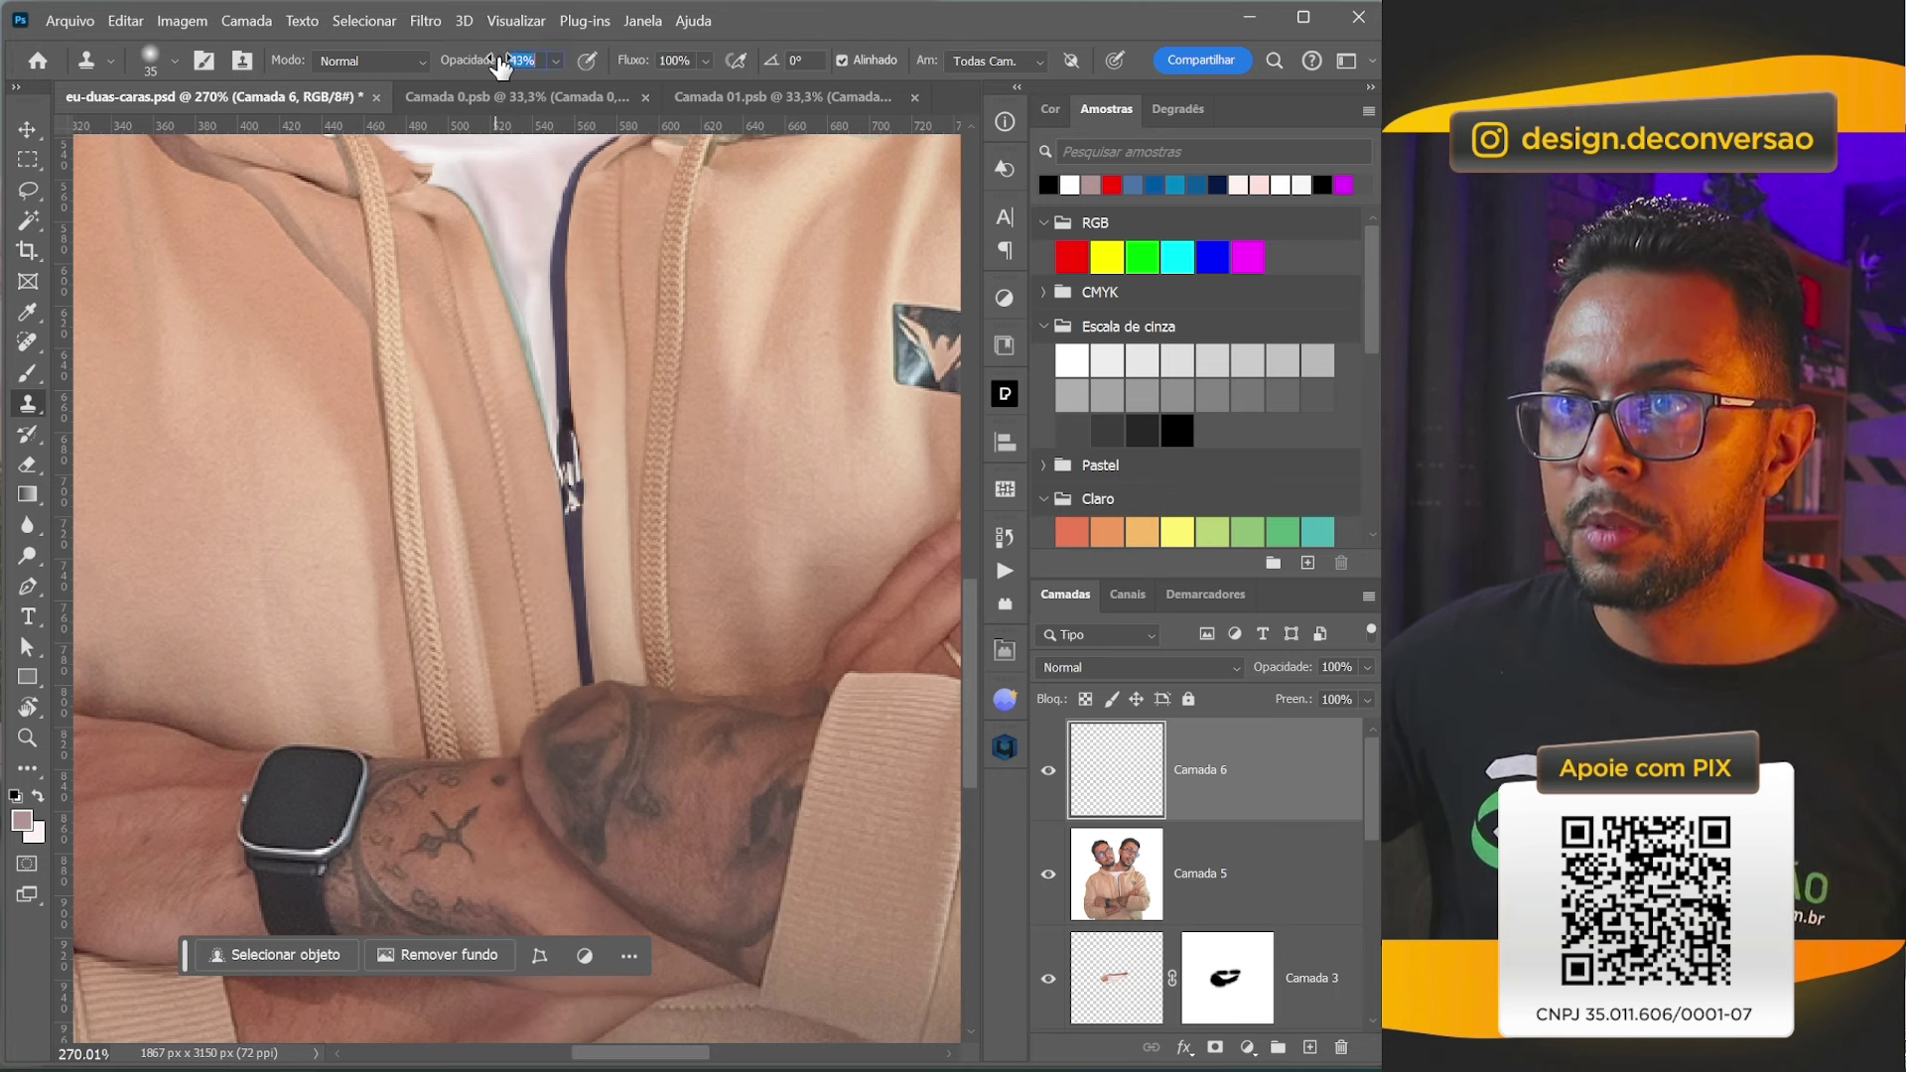
mouse_move(651, 684)
left_mouse_down()
mouse_move(585, 720)
mouse_move(596, 689)
mouse_move(570, 724)
mouse_move(582, 689)
mouse_move(696, 705)
mouse_move(669, 697)
mouse_move(772, 672)
left_mouse_up()
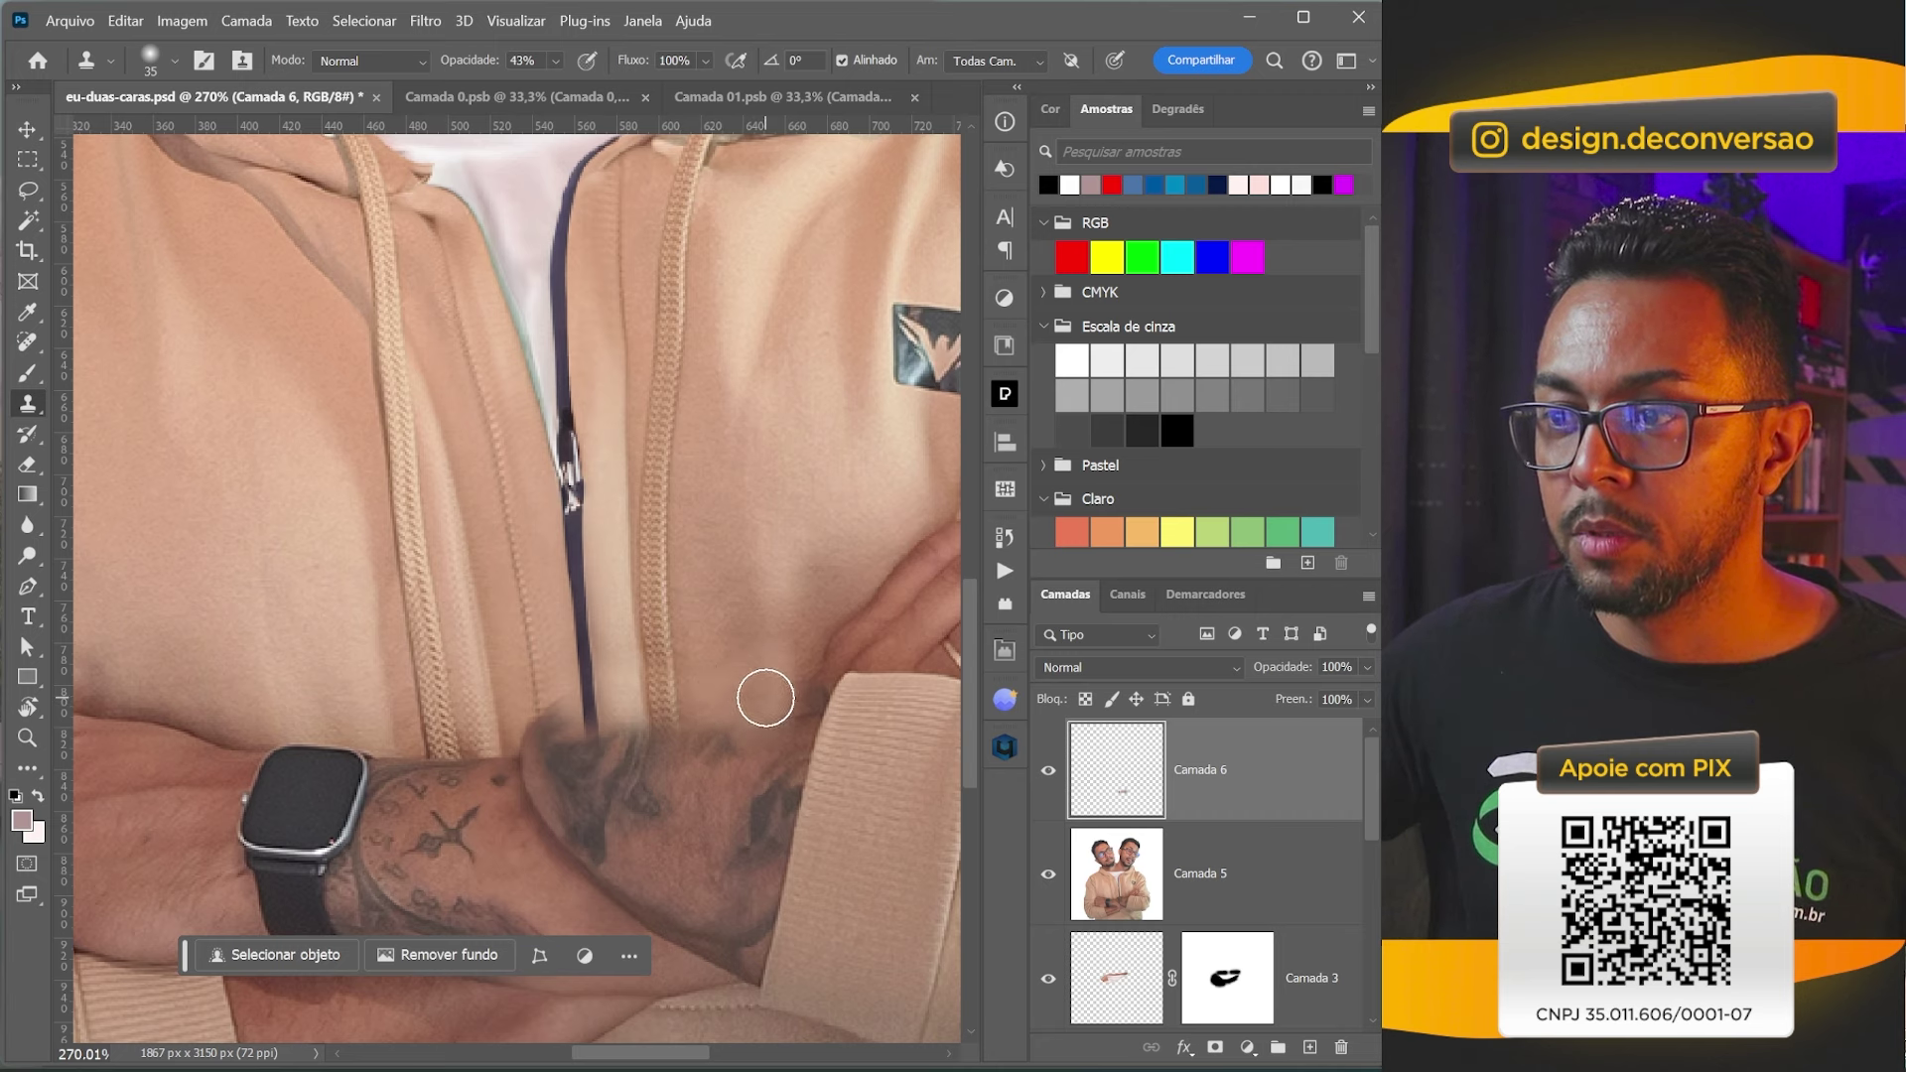
mouse_move(593, 710)
left_mouse_down()
mouse_move(581, 740)
mouse_move(502, 749)
mouse_move(683, 728)
left_mouse_up()
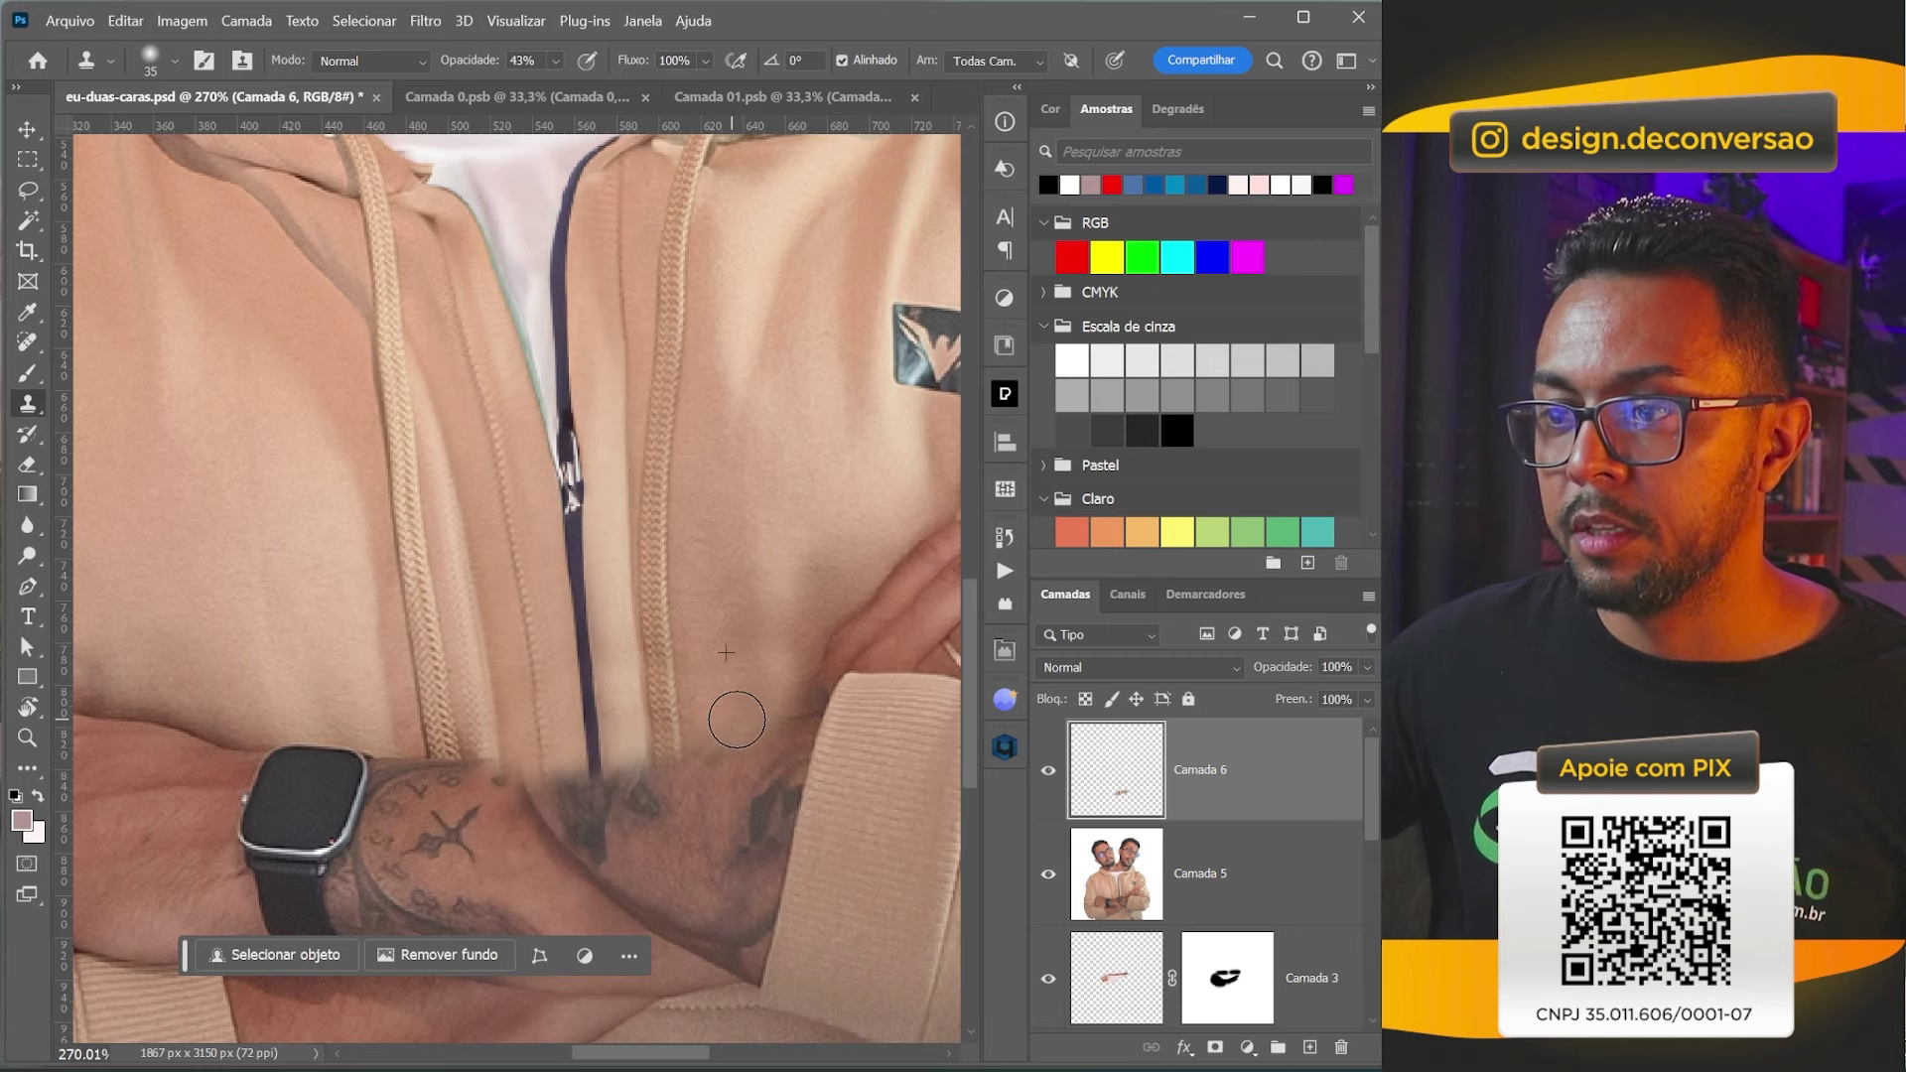
scroll(544, 784, "down", 5)
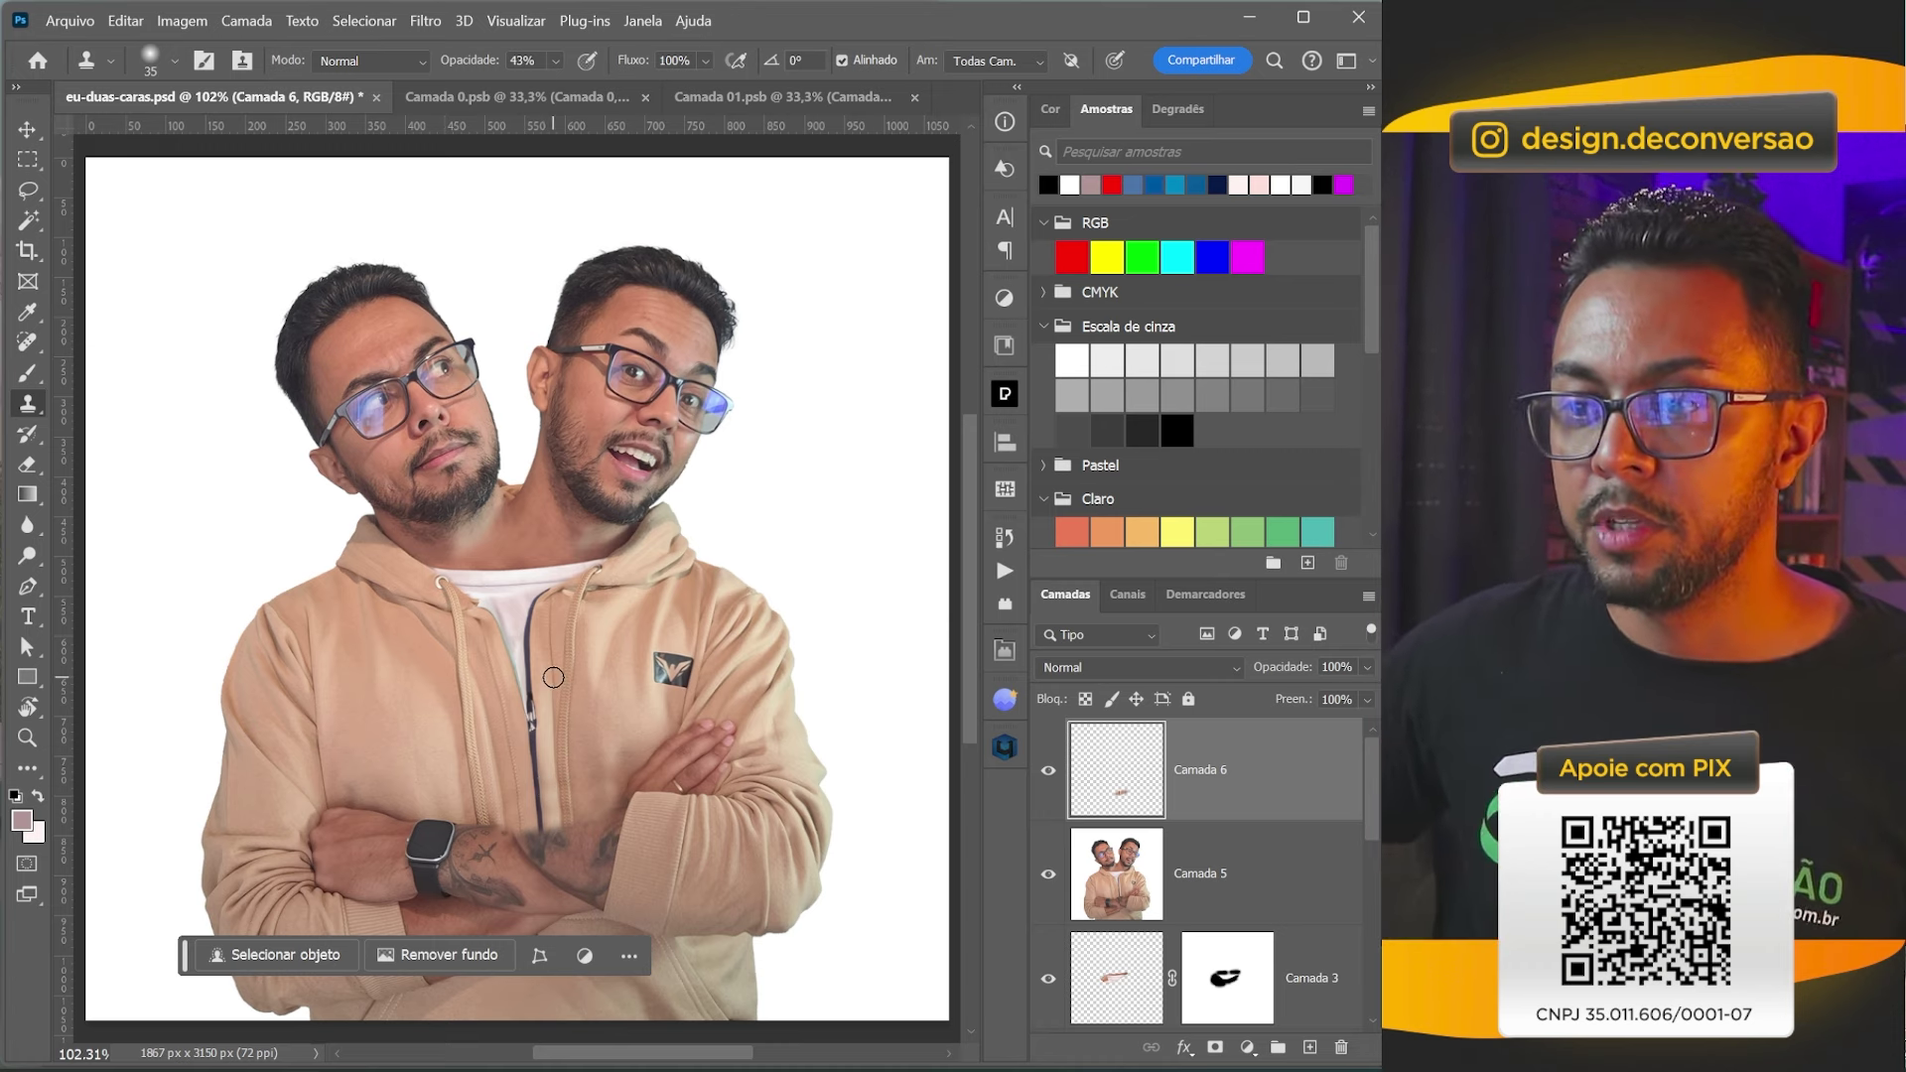
left_click(516, 97)
Zoom in on the smartwatch in the Camada 0 document.
left_click(780, 92)
left_click(477, 96)
key("z")
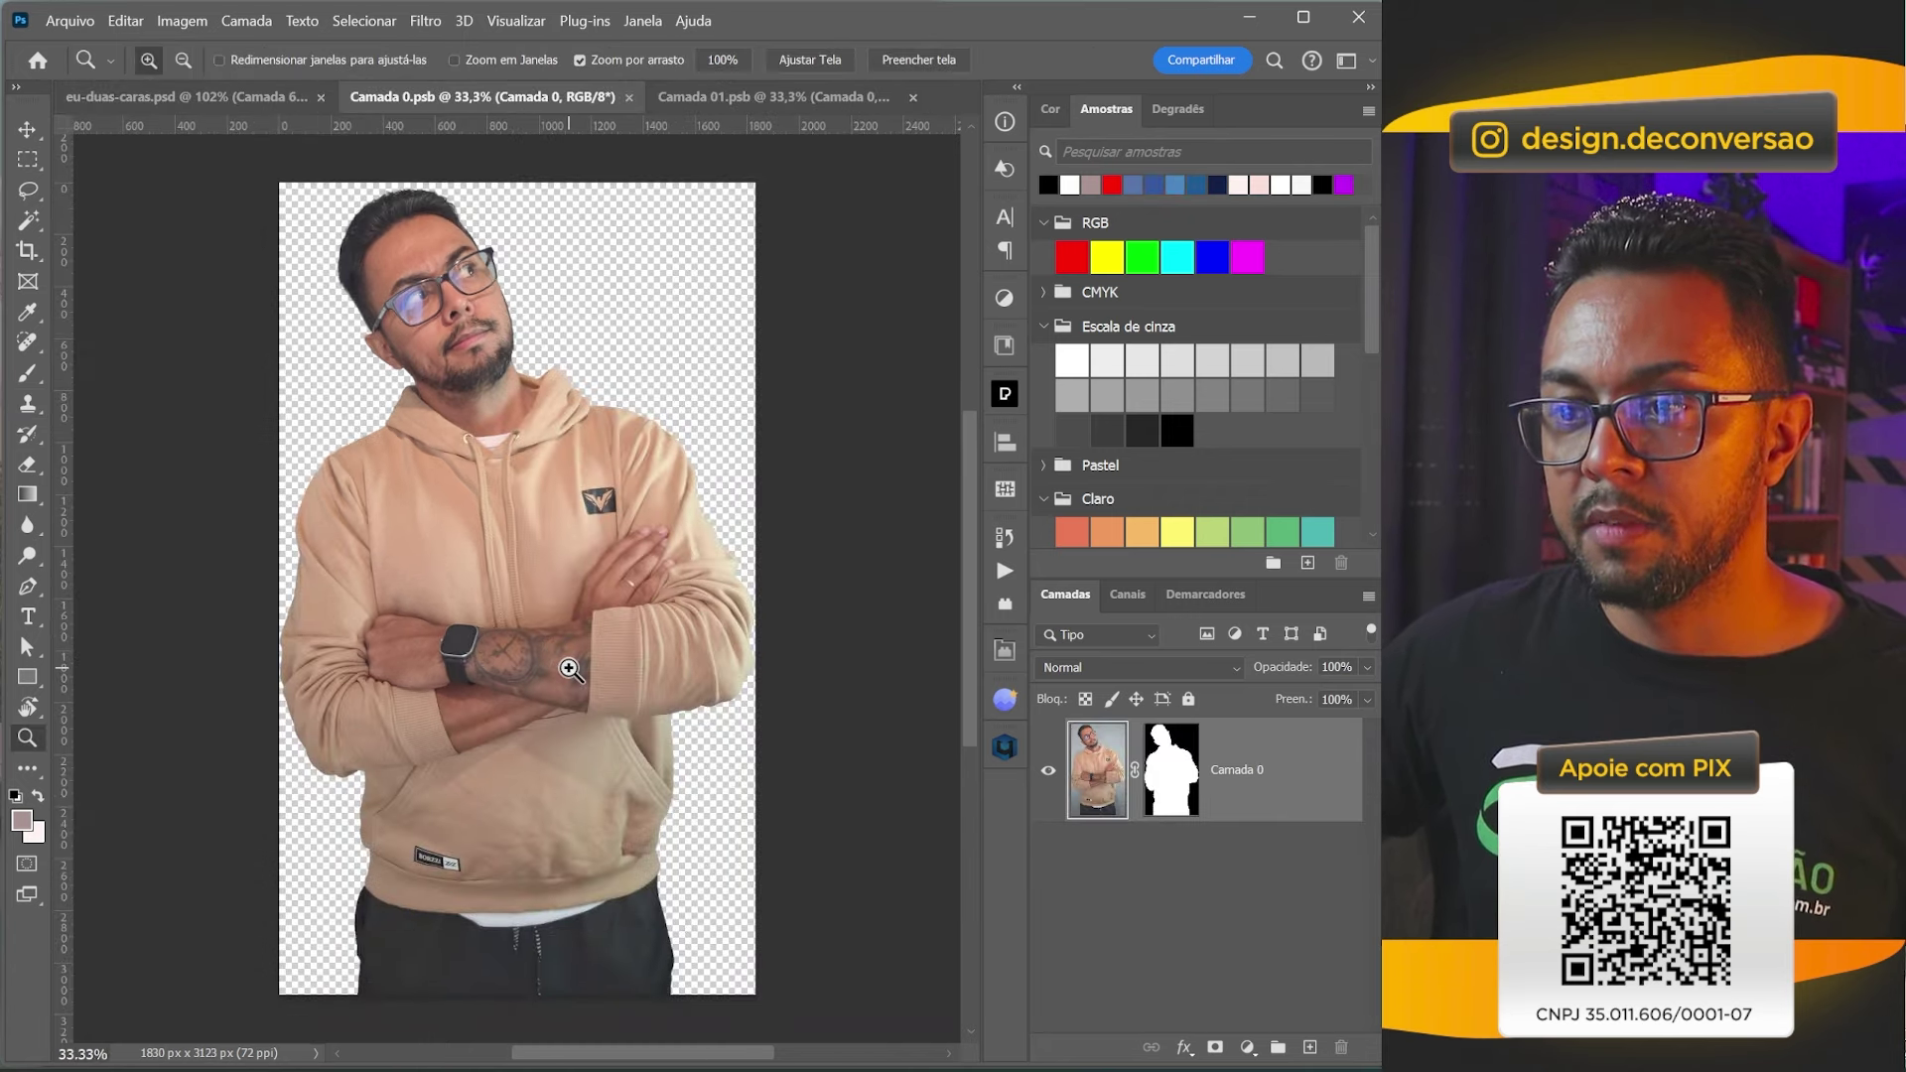
left_click(472, 640)
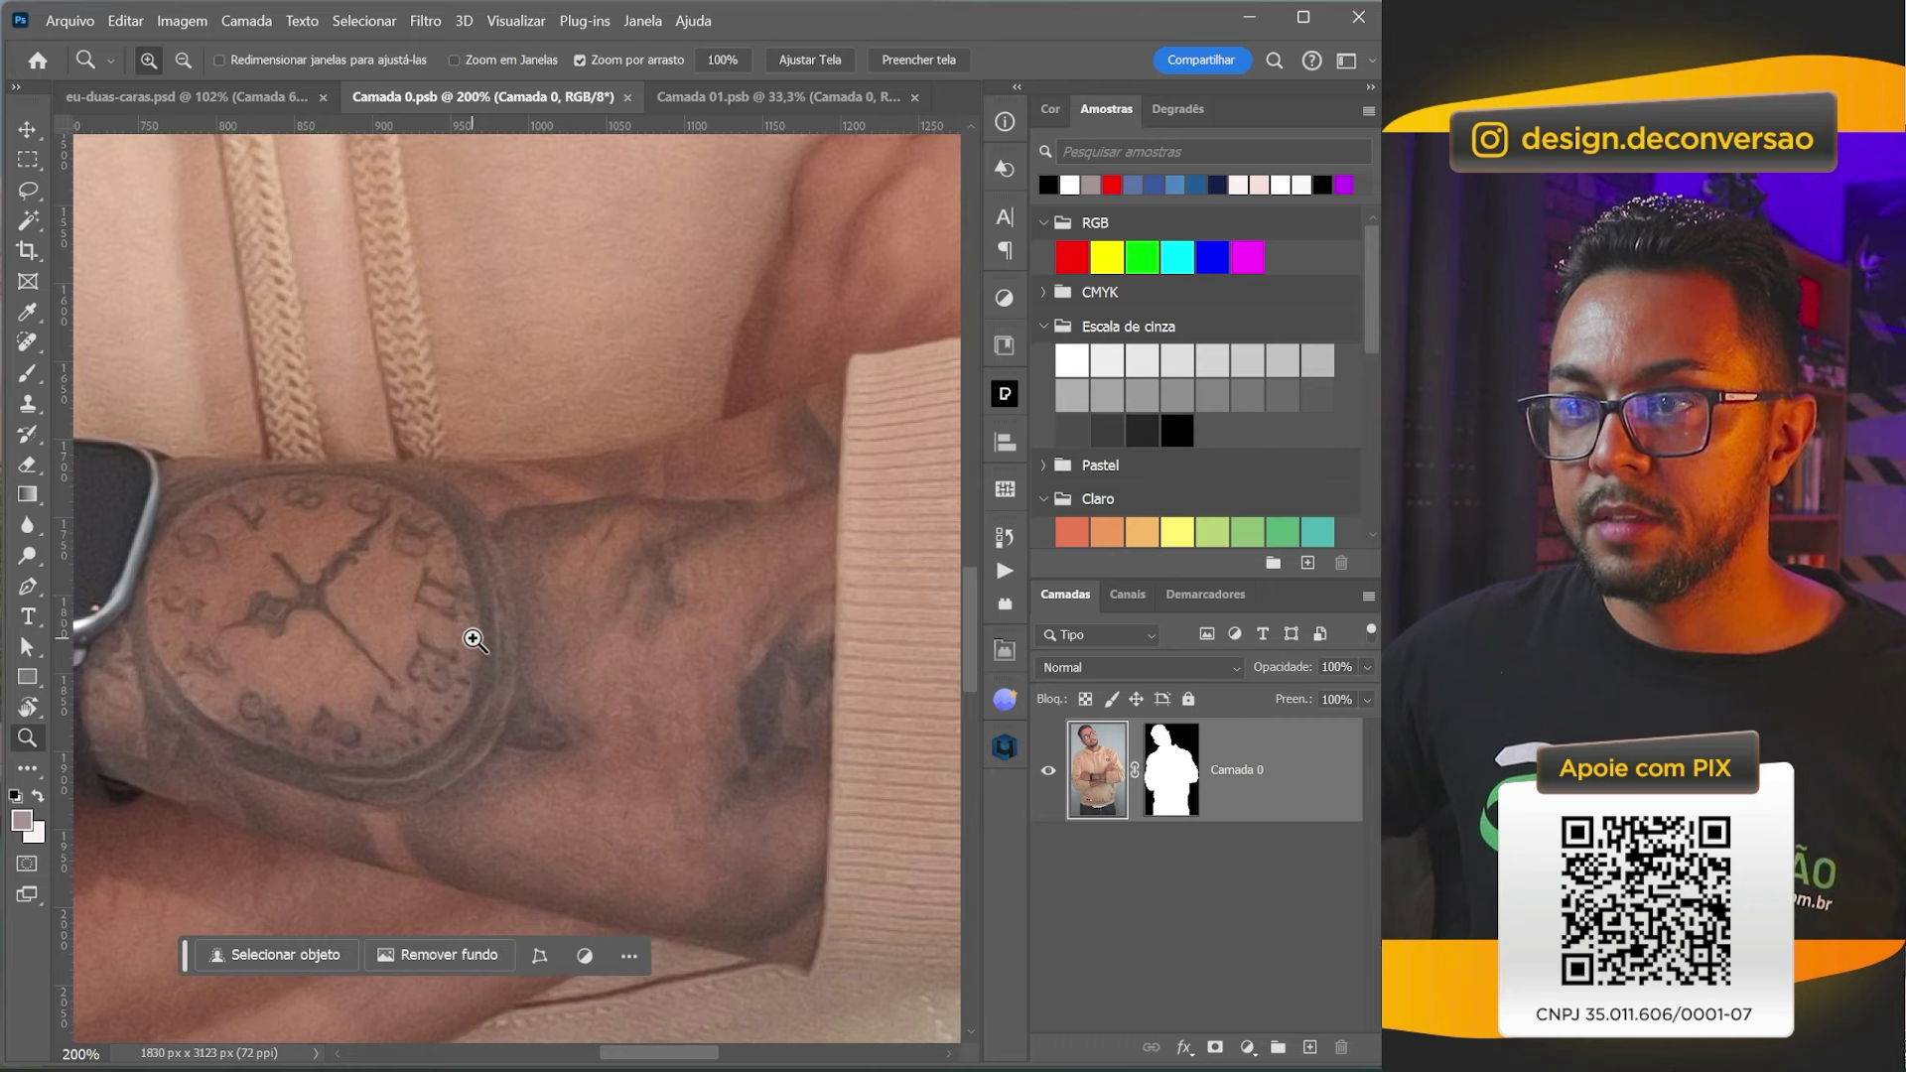
left_click_drag(471, 641, 230, 573)
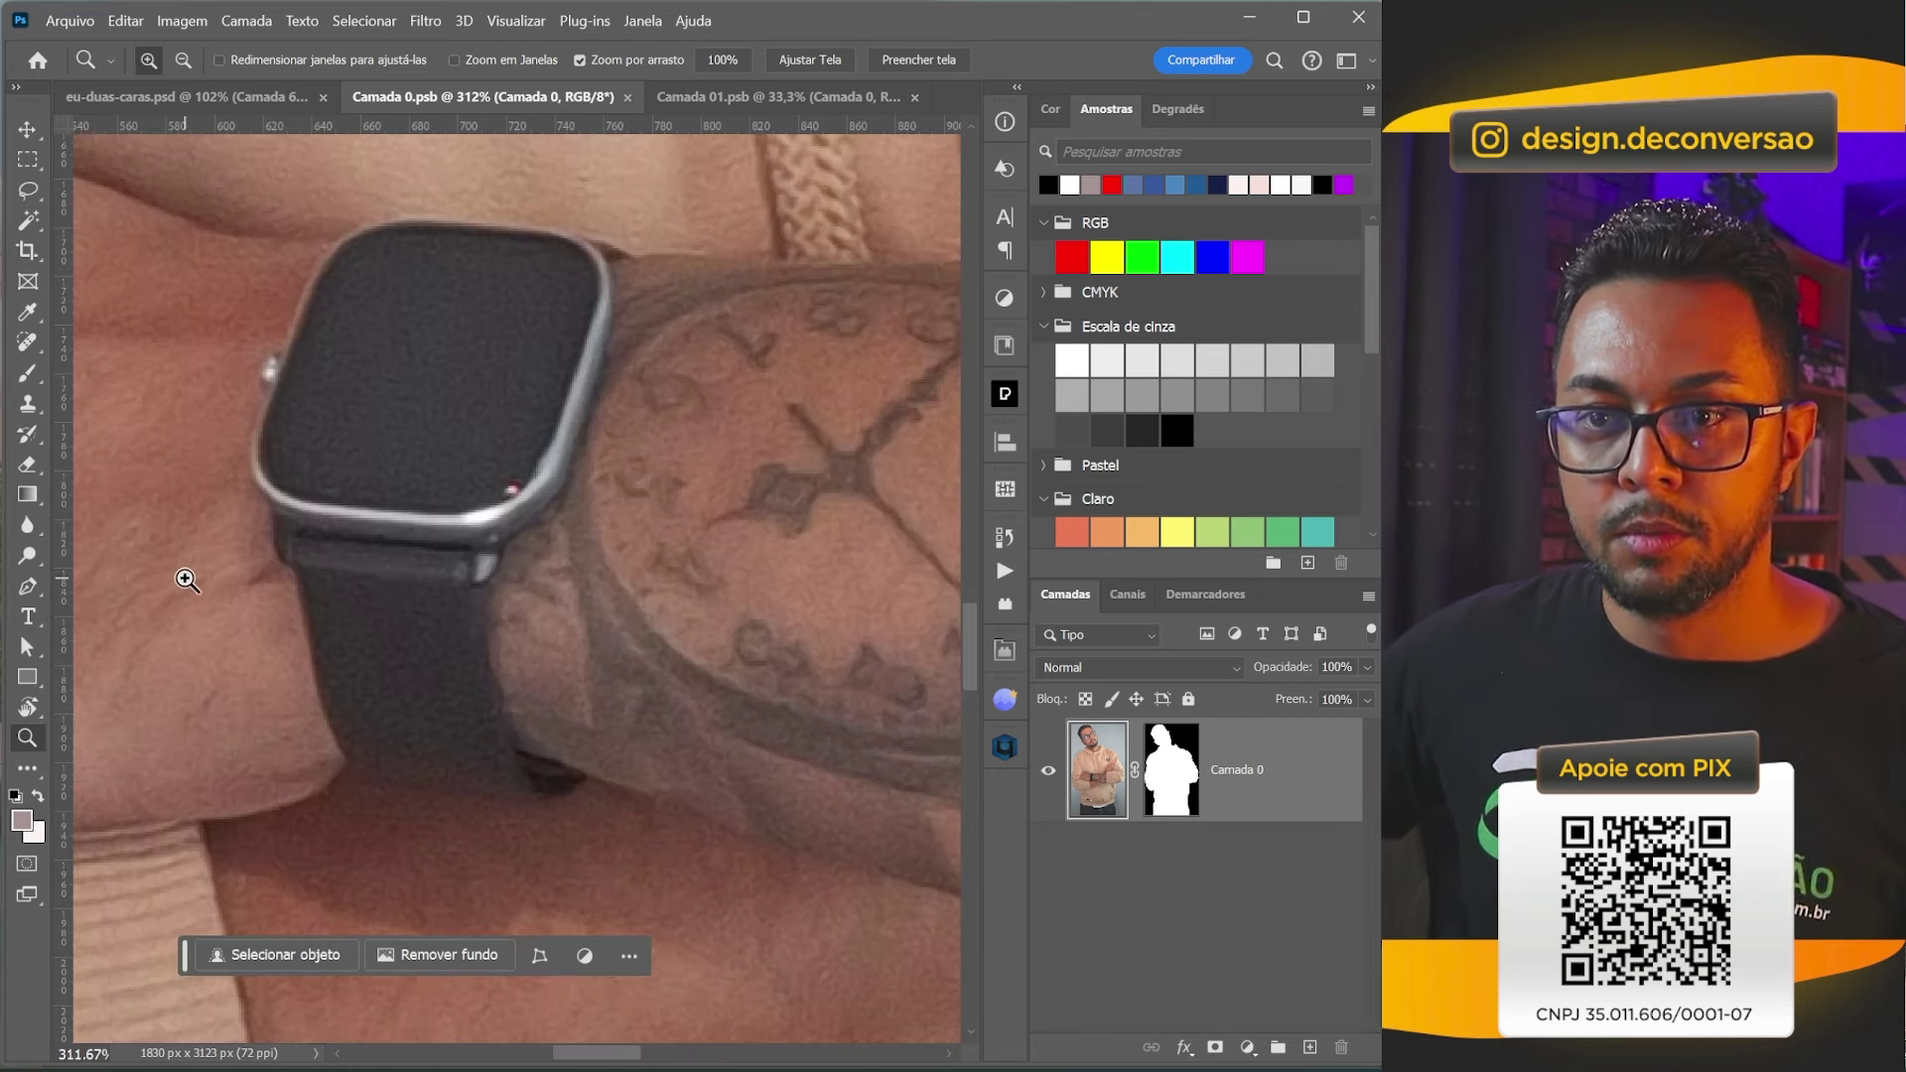
Start a Pen path along the watch strap's edge and the wrist's underside.
left_click(31, 584)
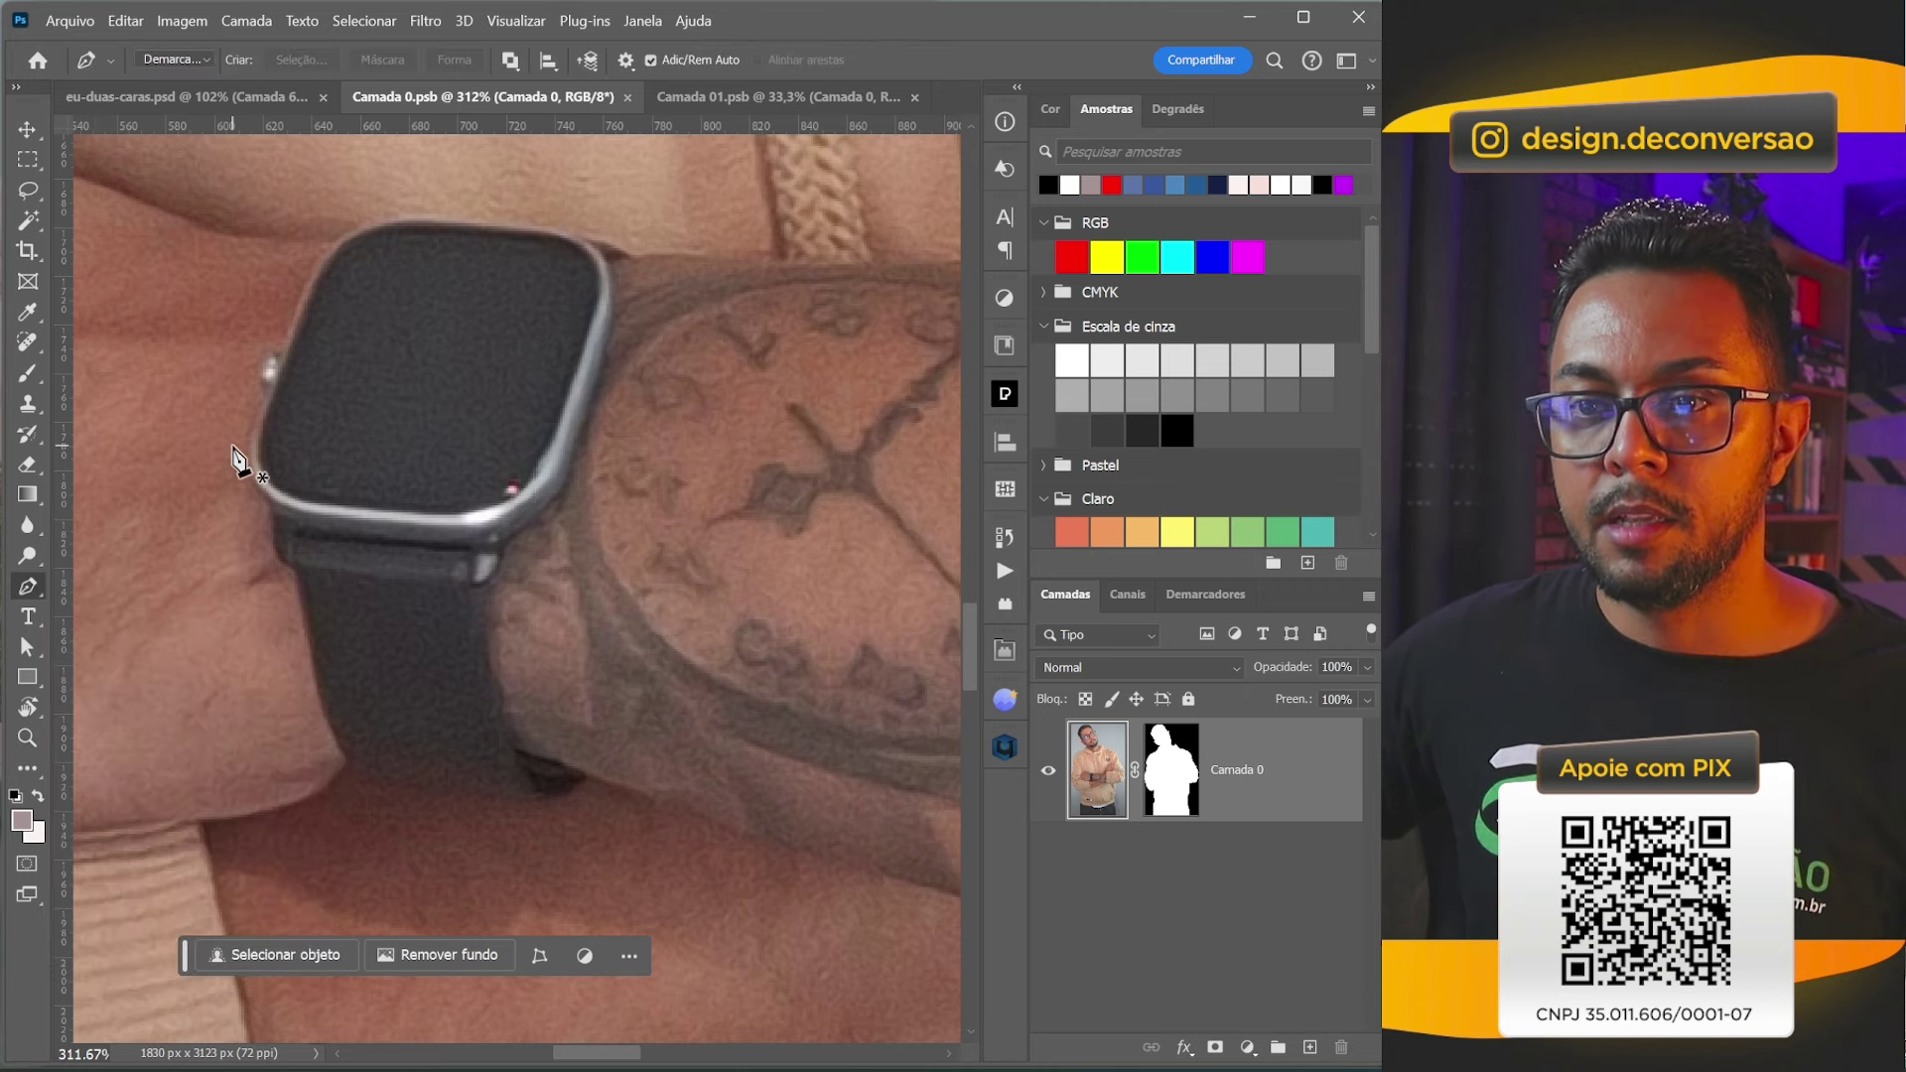
left_click(296, 574)
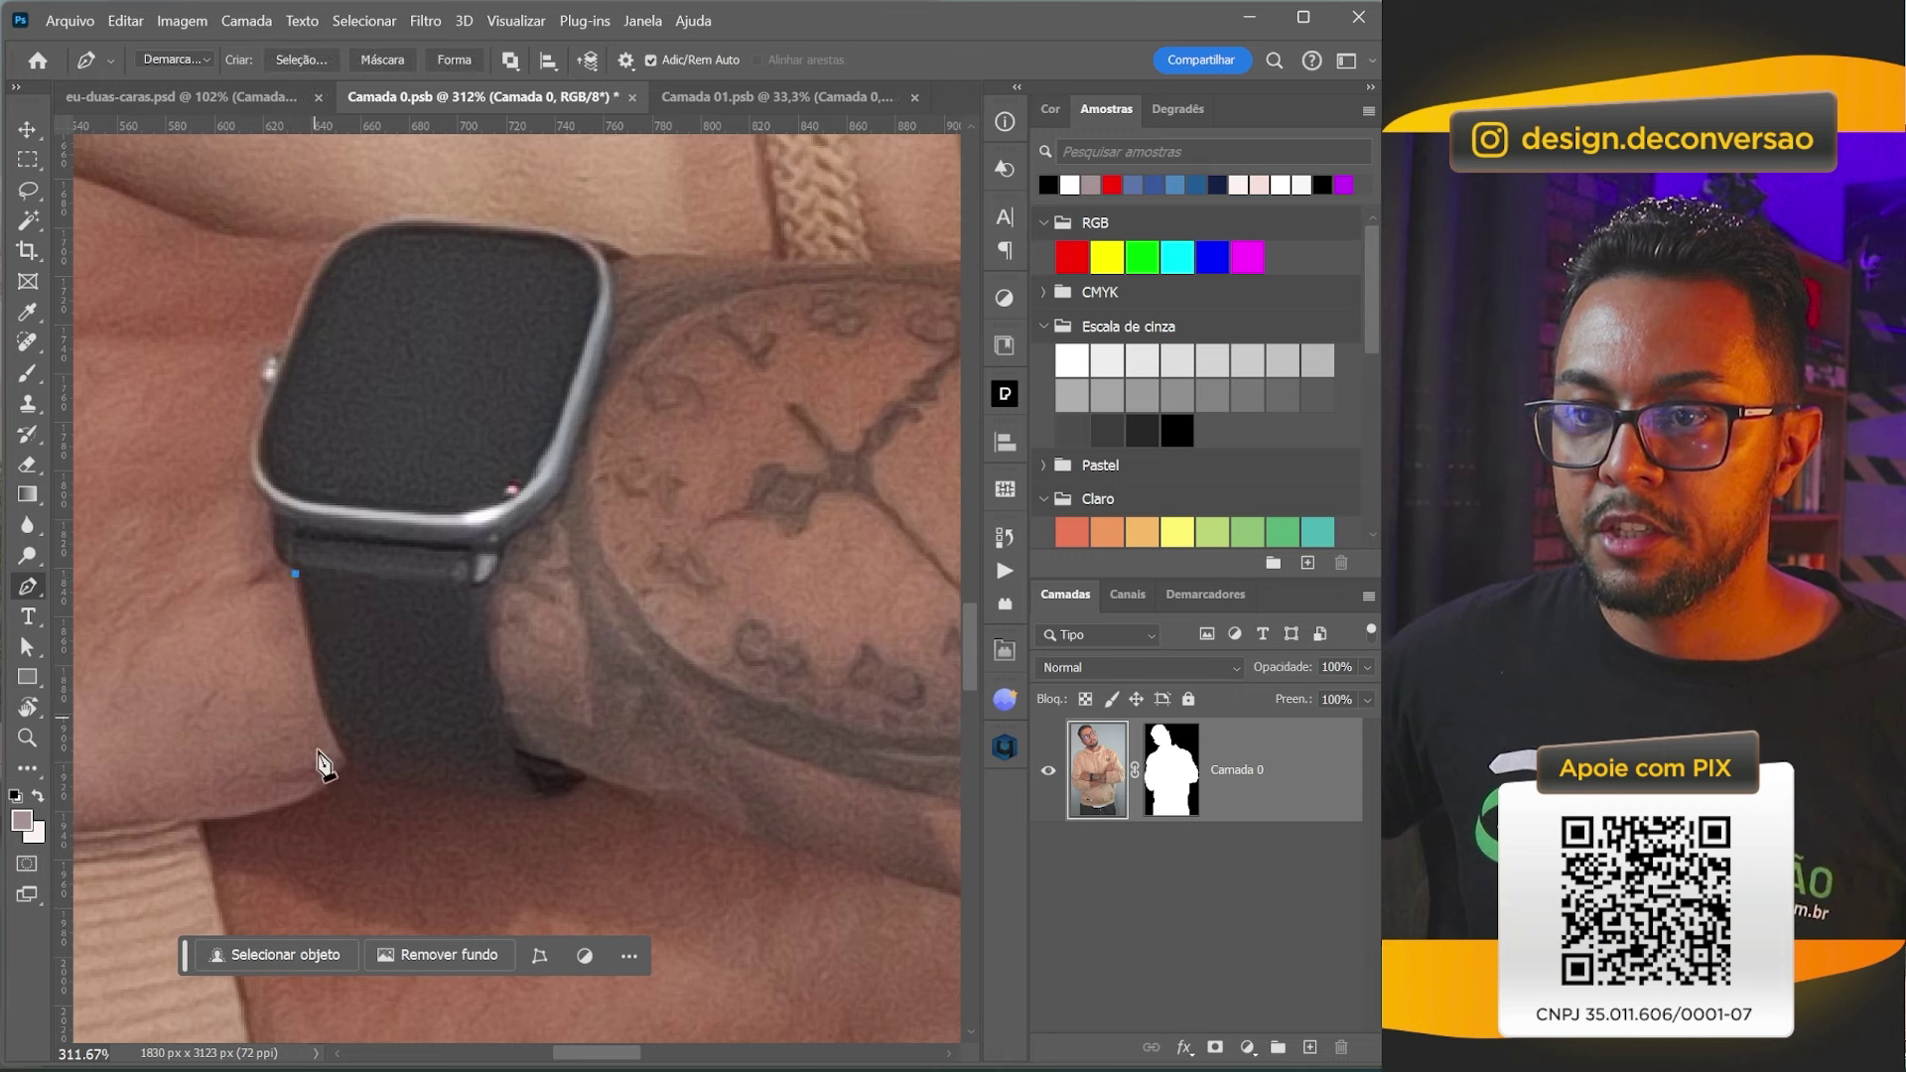
left_click(344, 769)
left_click(536, 802)
left_click(587, 778)
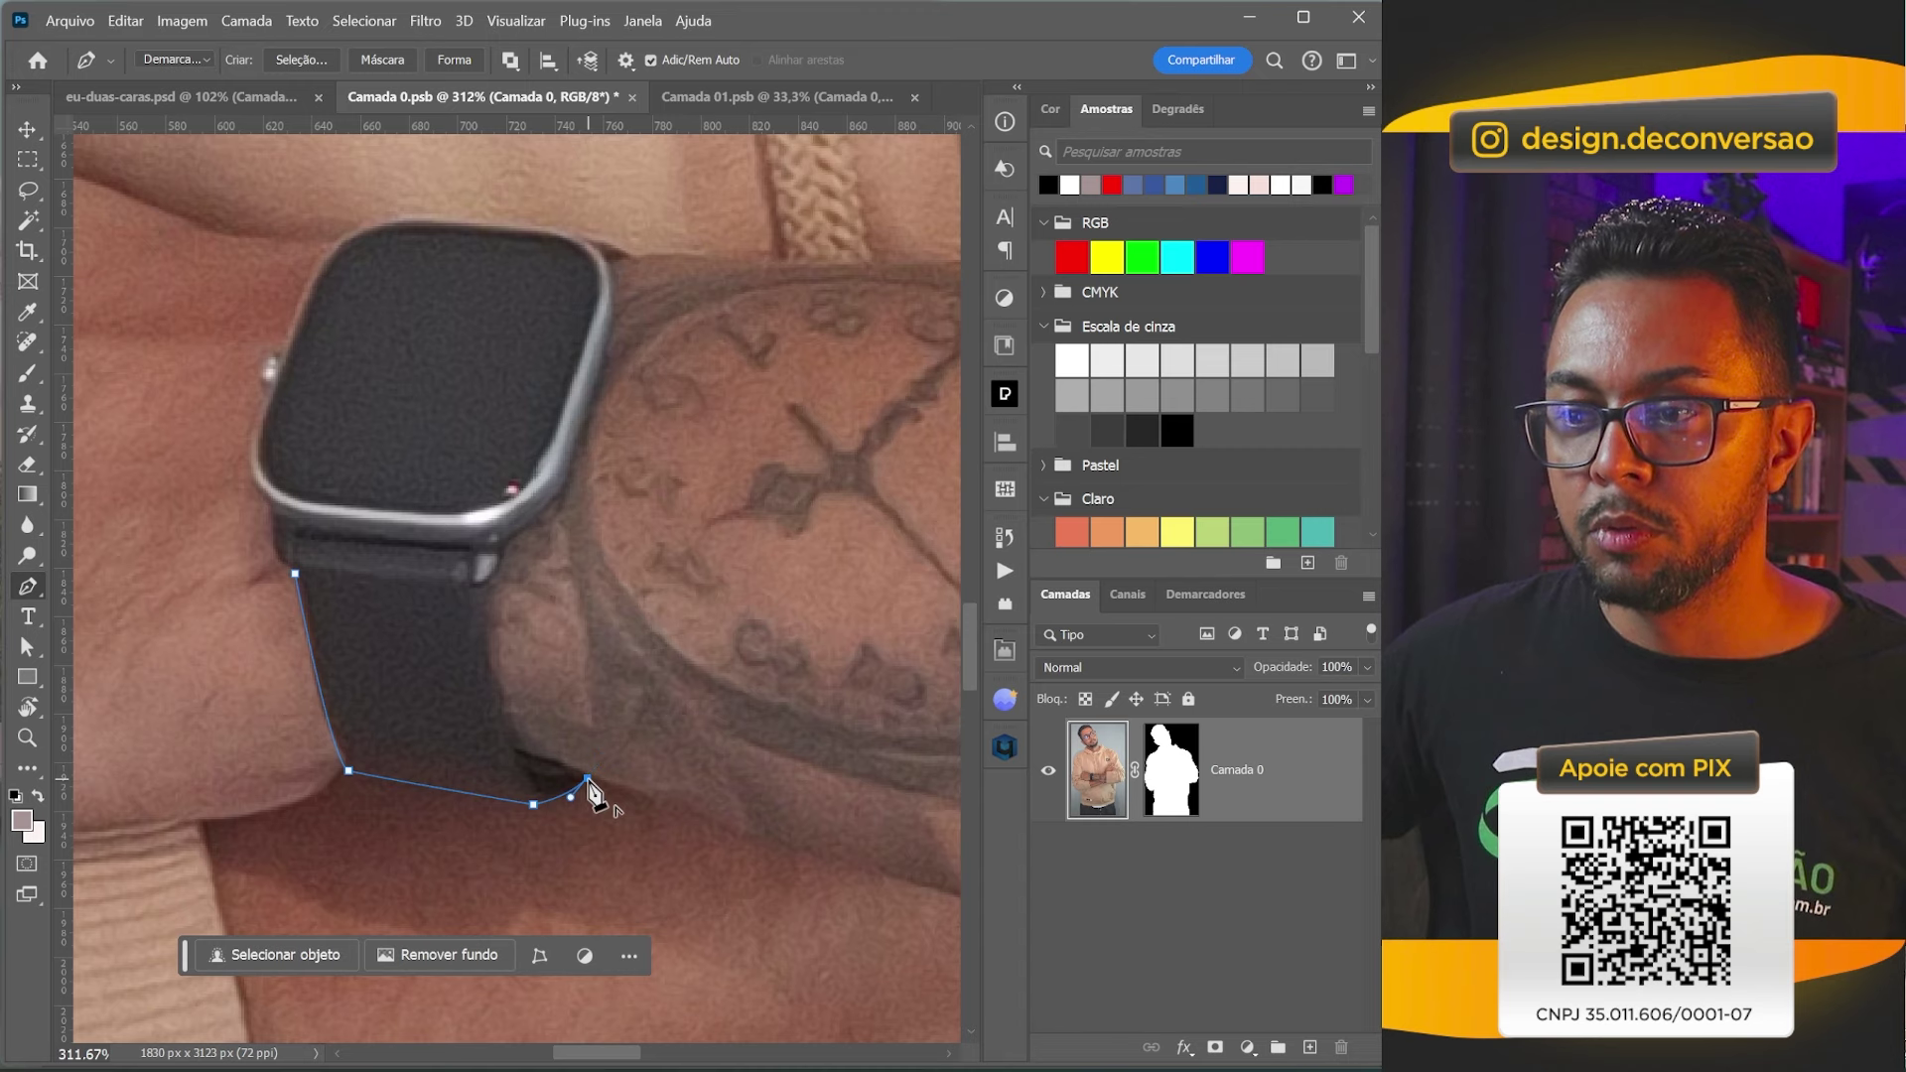
Continue the Pen path along the forearm's underside, sweater cuff corner and top.
left_click_drag(608, 724, 258, 595)
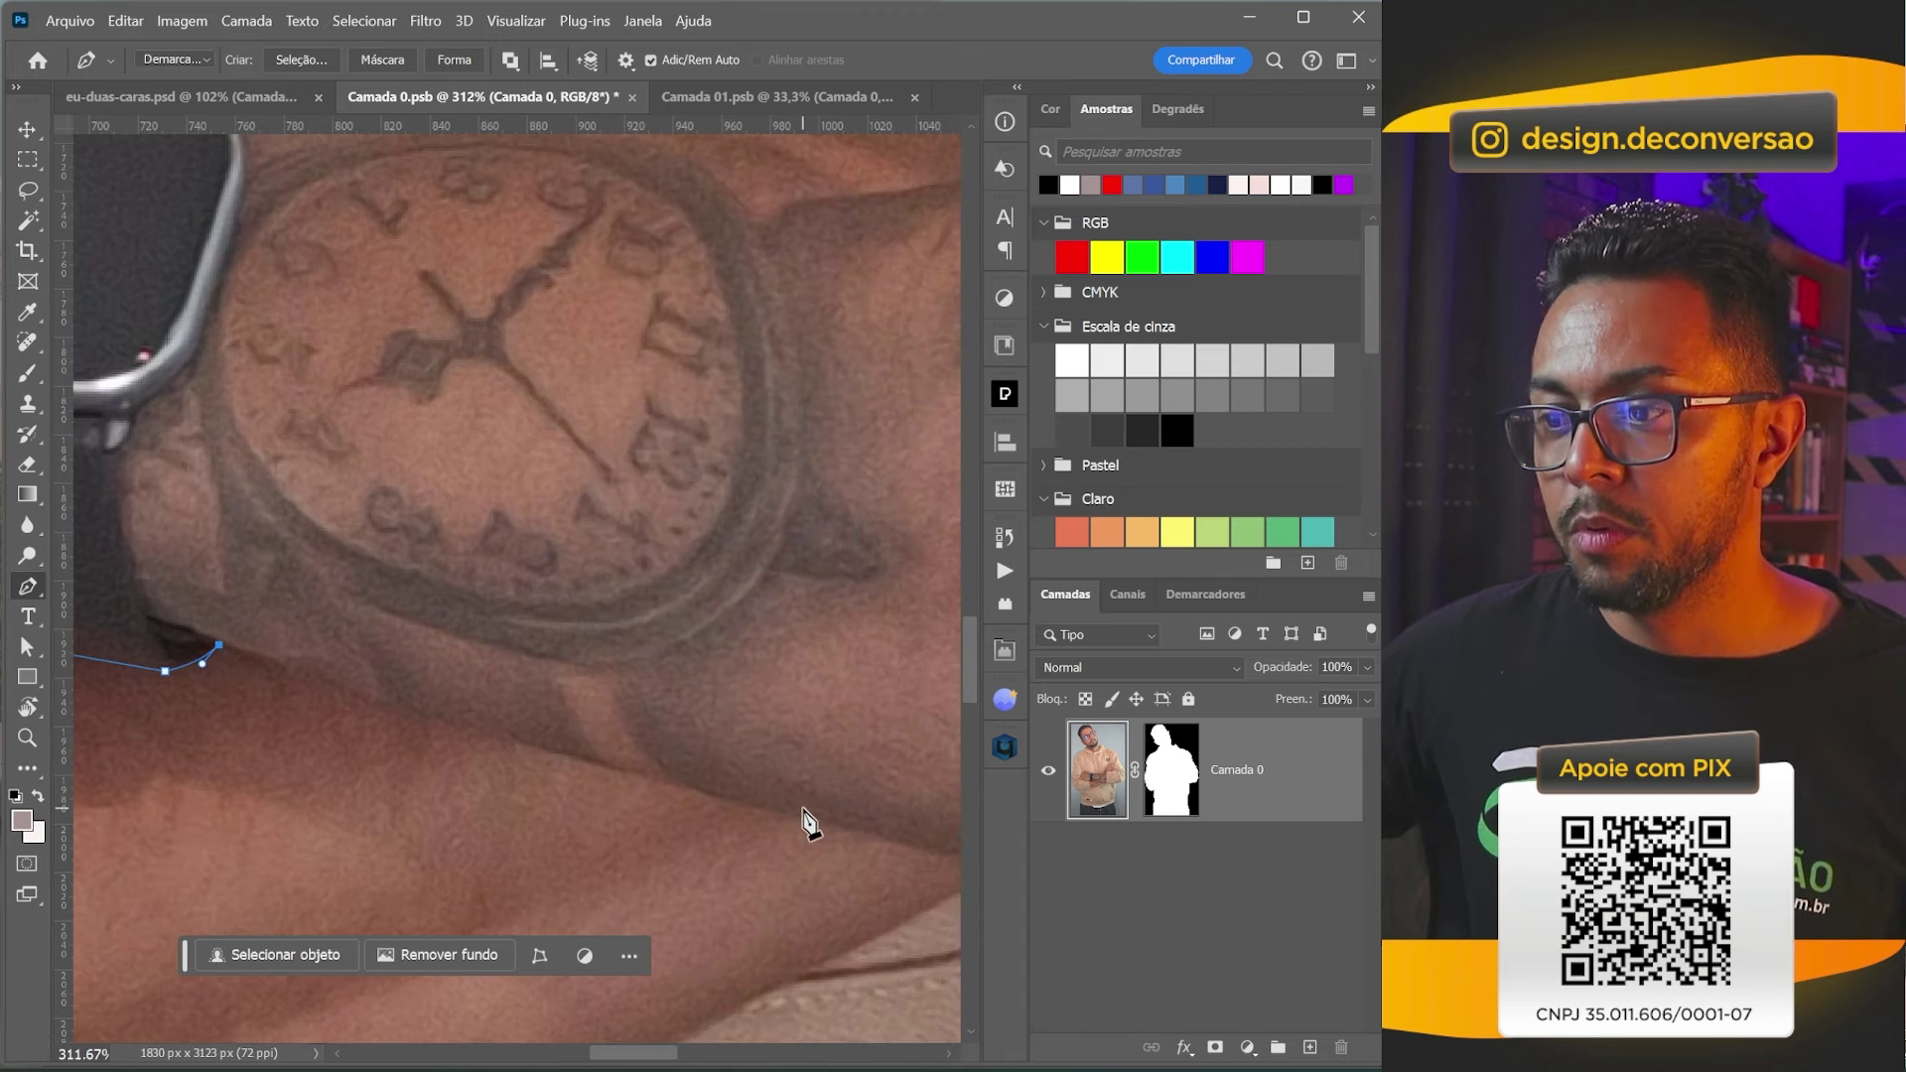
left_click_drag(797, 814, 856, 826)
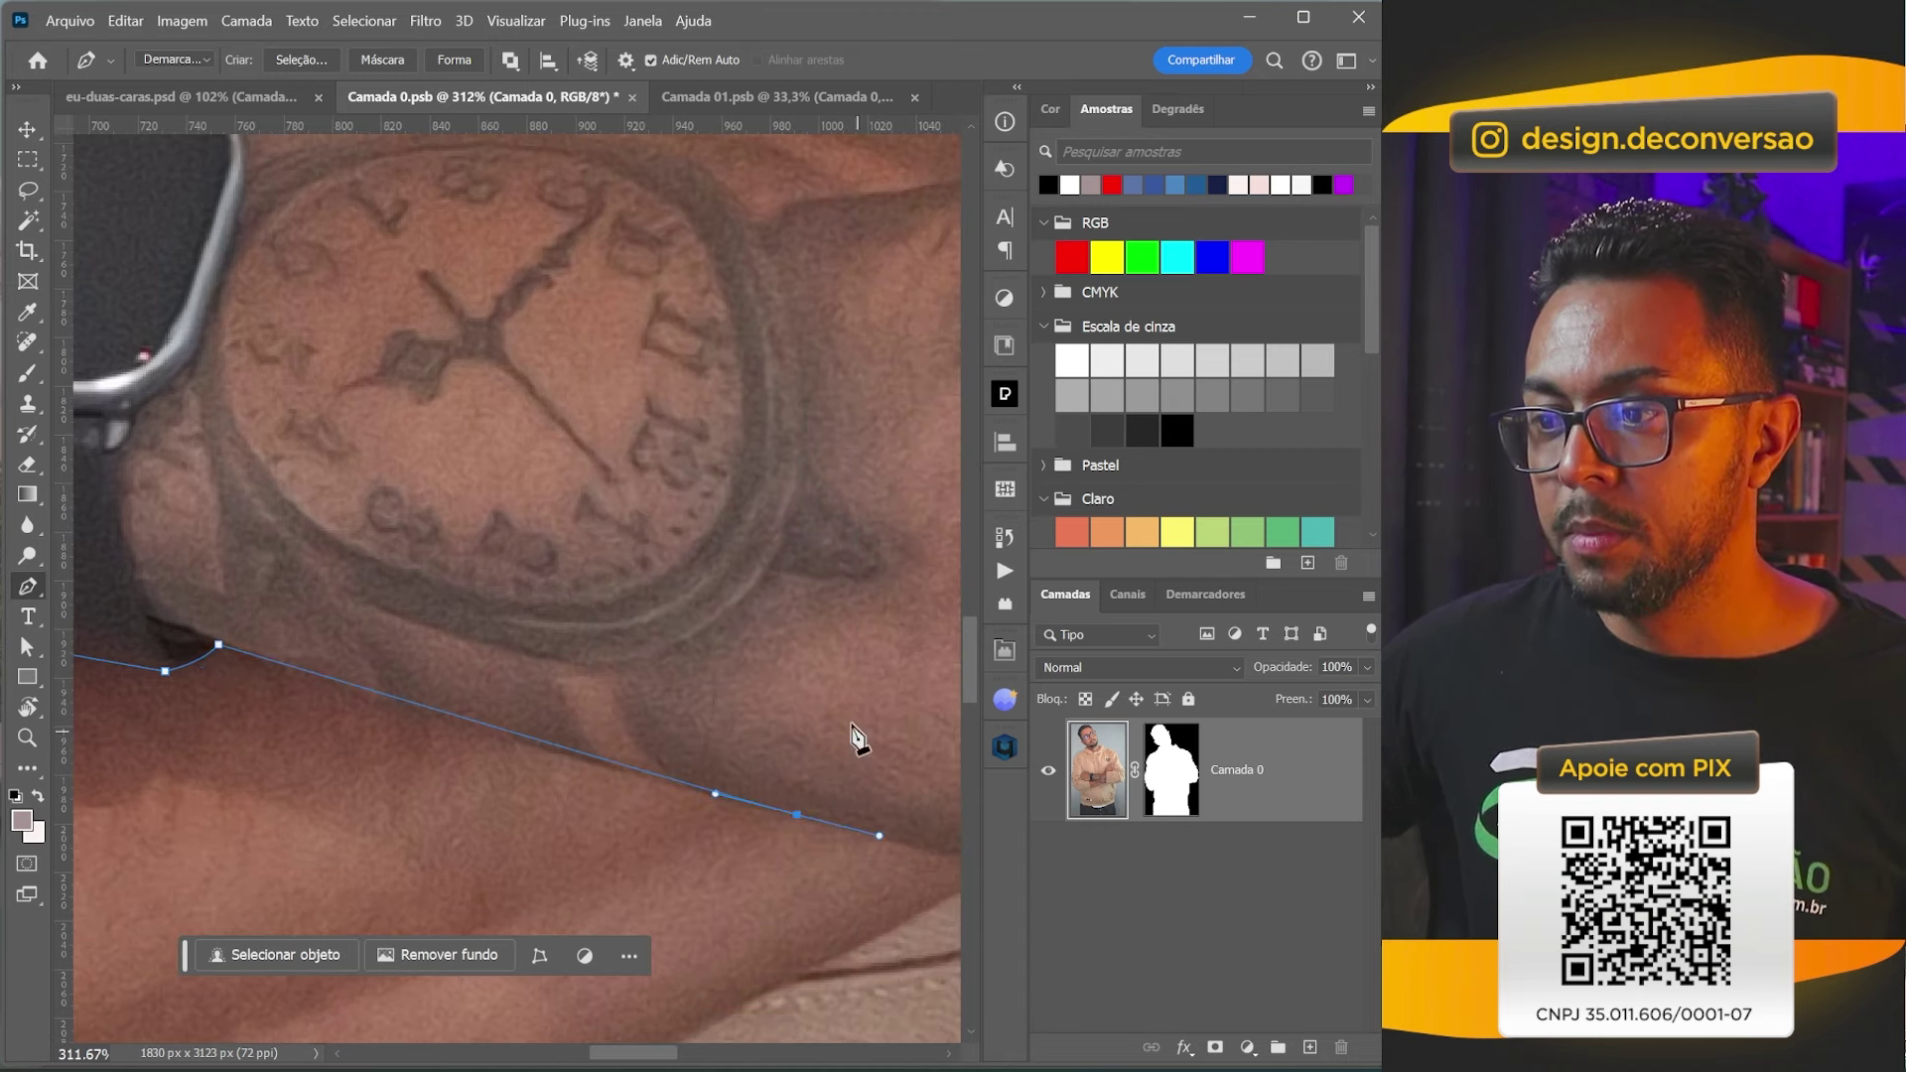
left_click_drag(856, 737, 383, 660)
mouse_move(676, 822)
left_mouse_down()
mouse_move(728, 834)
mouse_move(599, 886)
left_mouse_up()
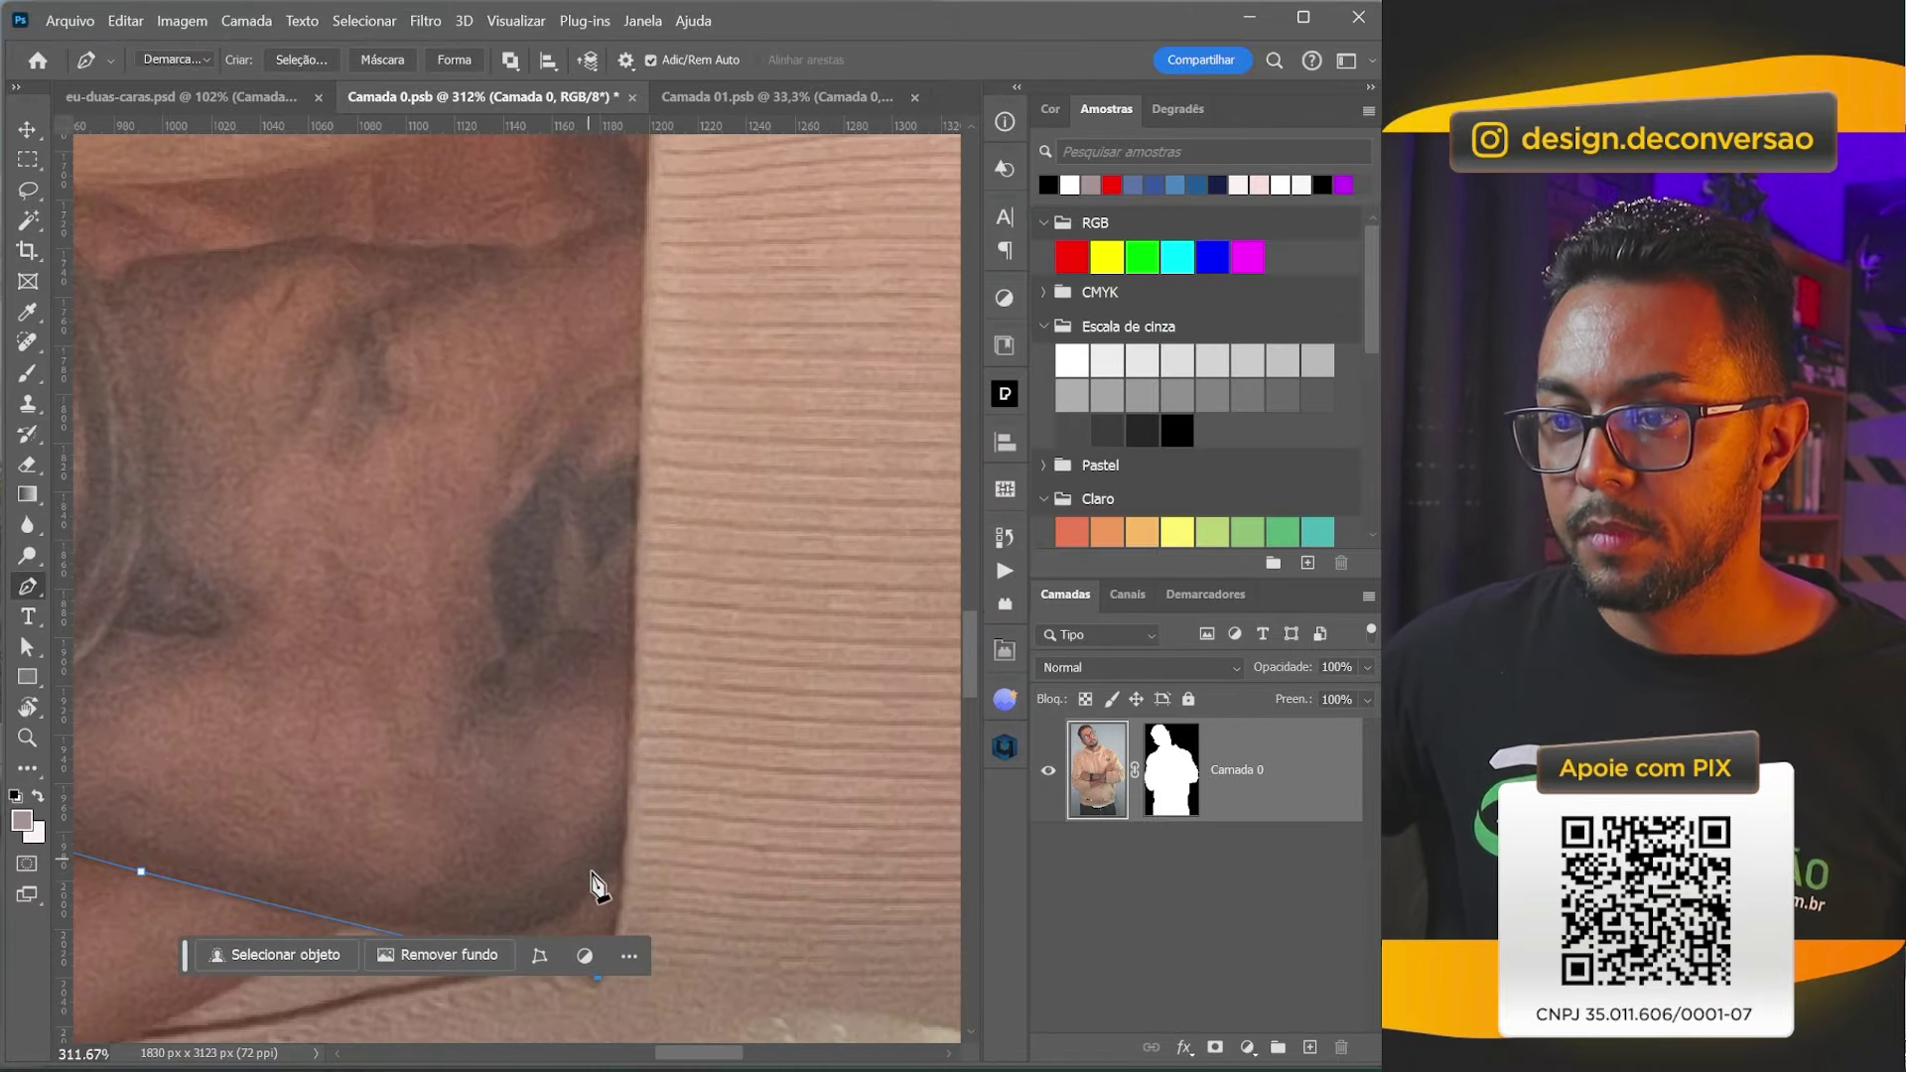
scroll(635, 794, "up", 4)
scroll(643, 660, "up", 2)
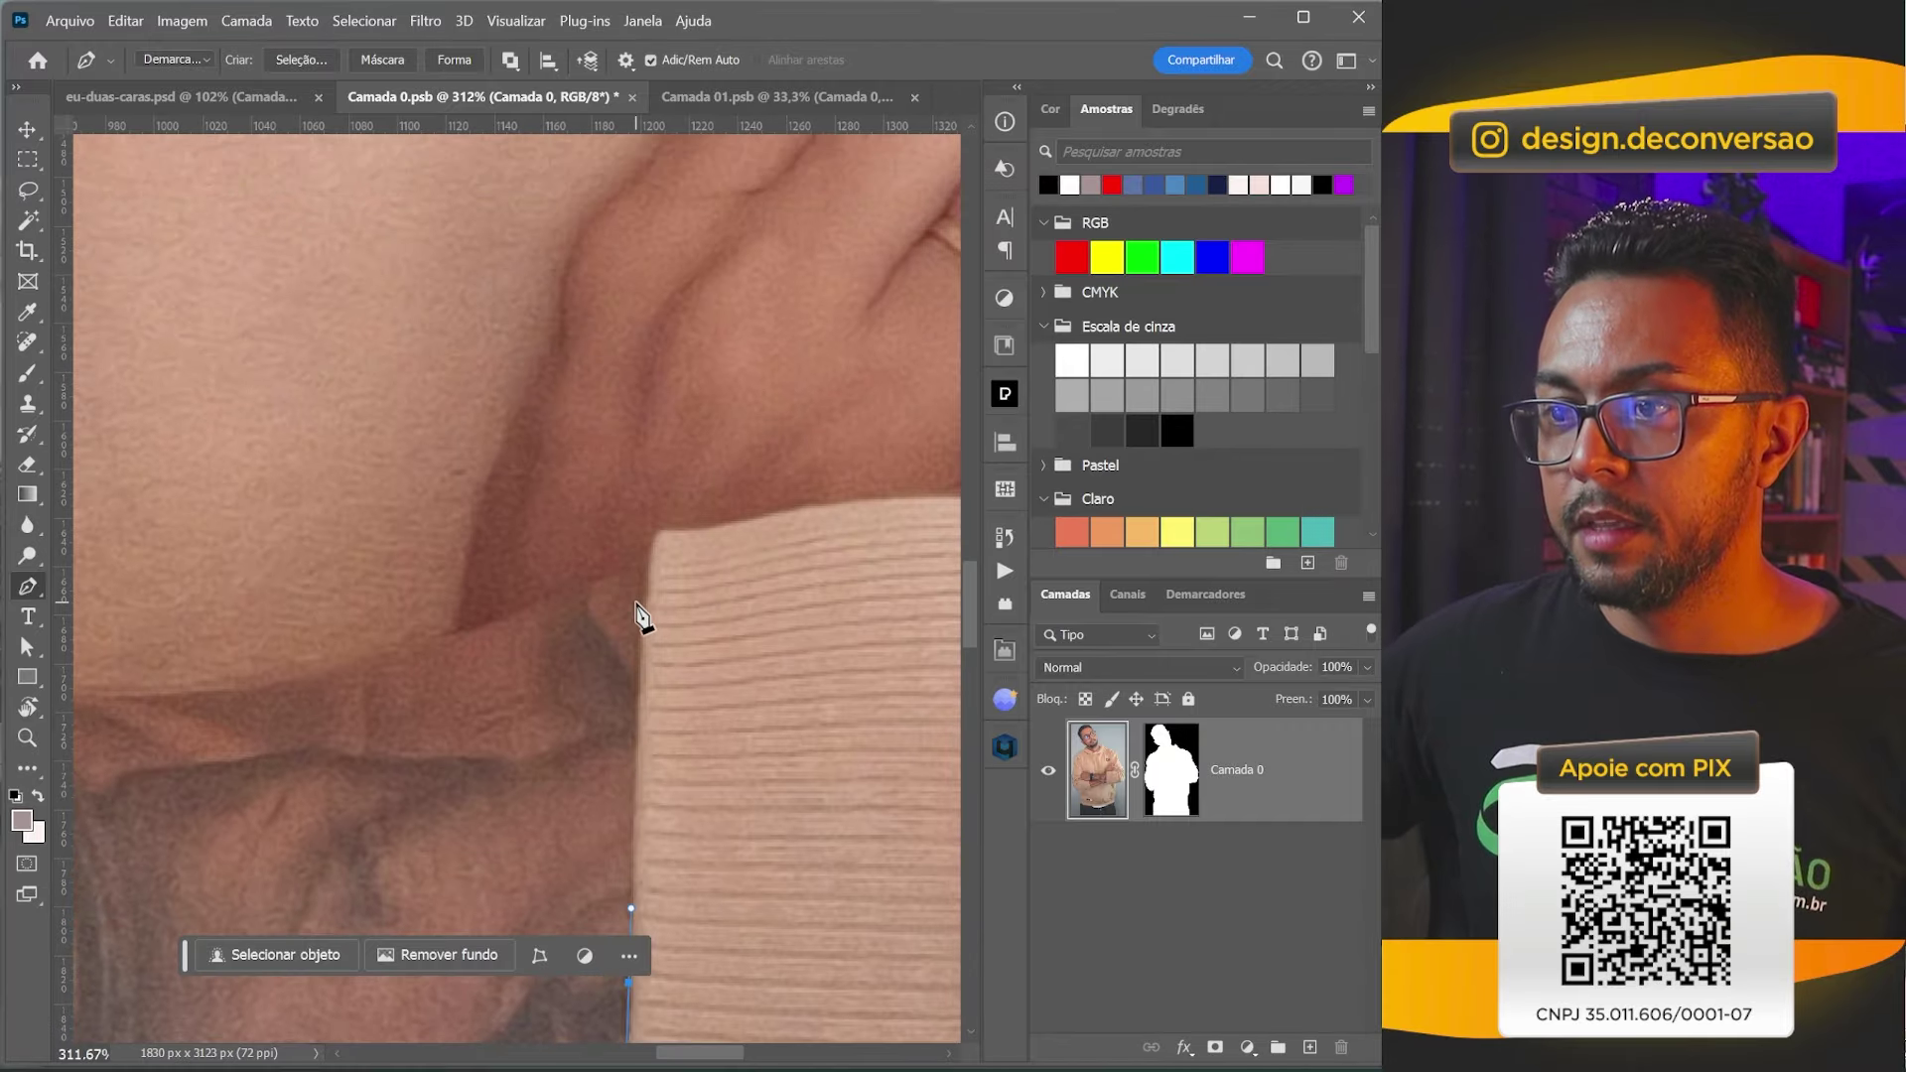
scroll(635, 444, "down", 2)
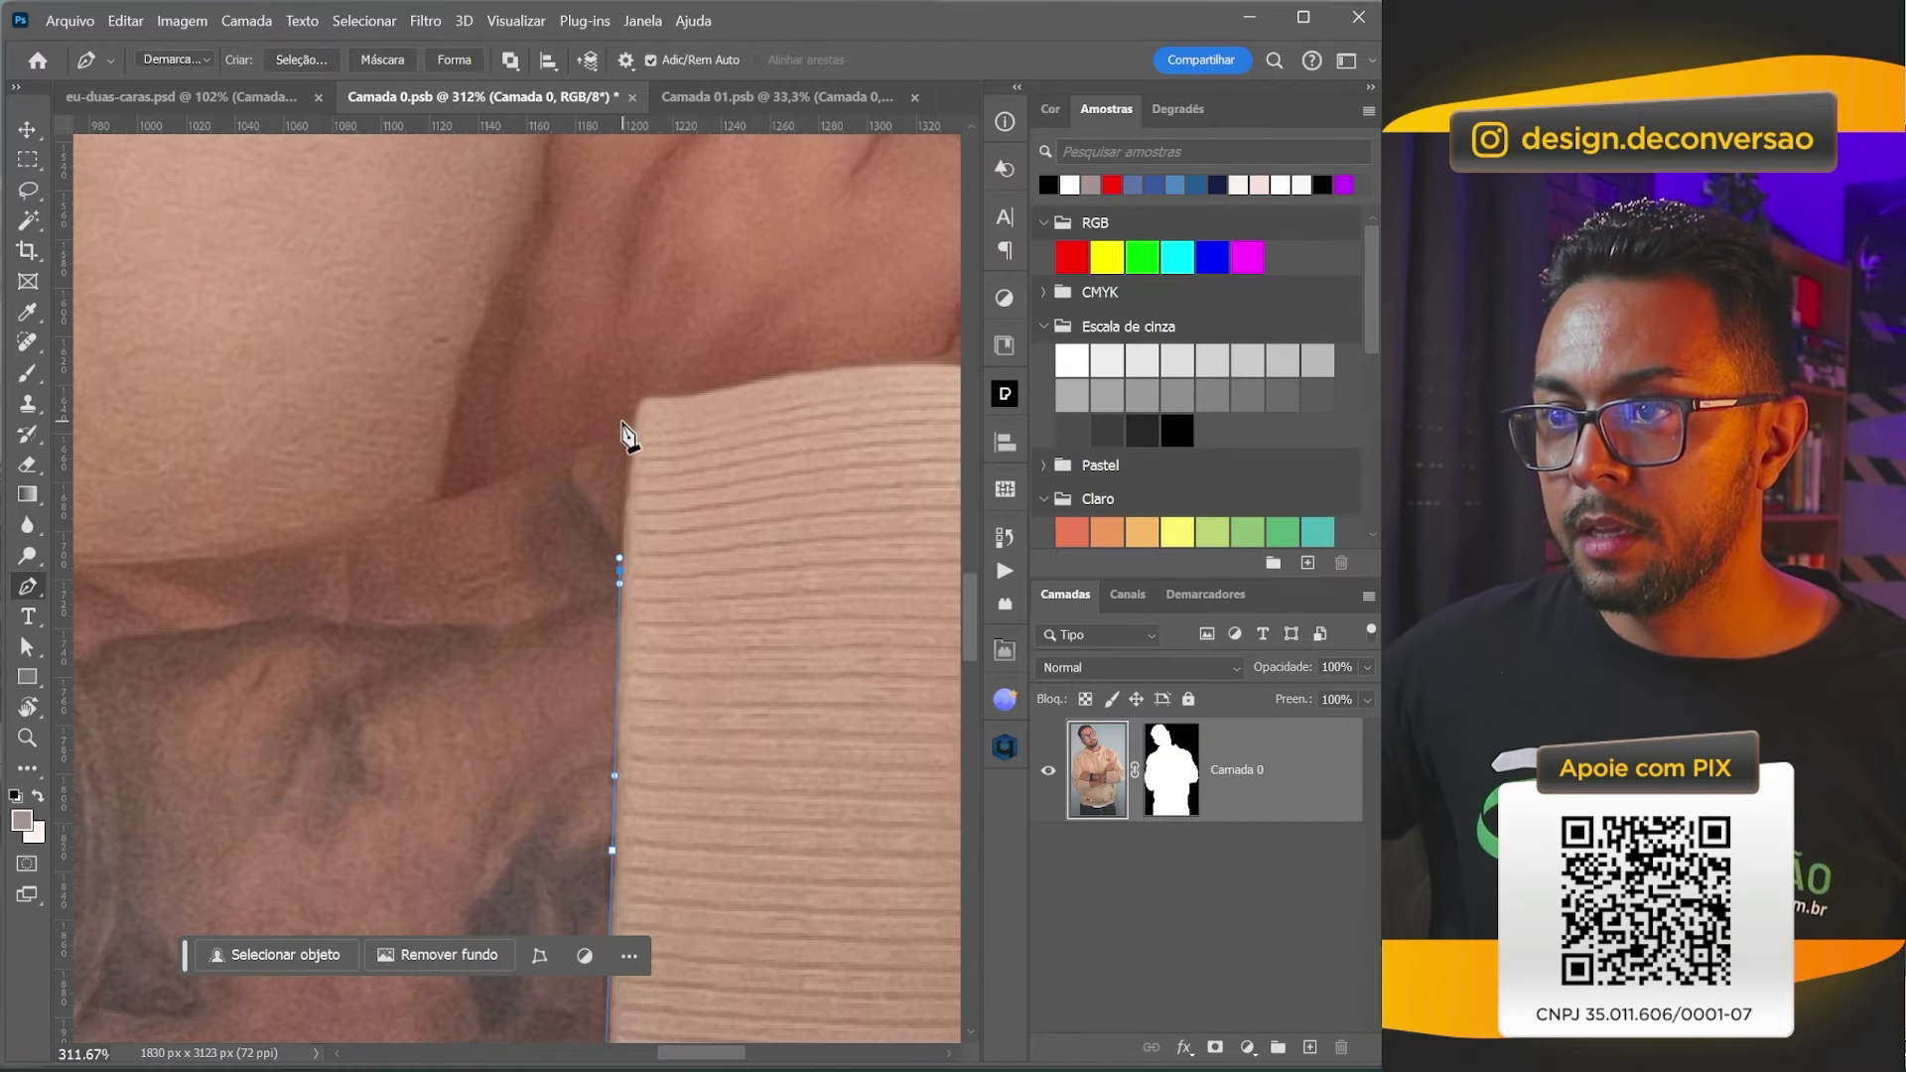
left_click(636, 422)
scroll(651, 545, "left", 5)
mouse_move(602, 550)
left_mouse_down()
mouse_move(535, 550)
mouse_move(499, 585)
left_mouse_up()
scroll(448, 575, "left", 5)
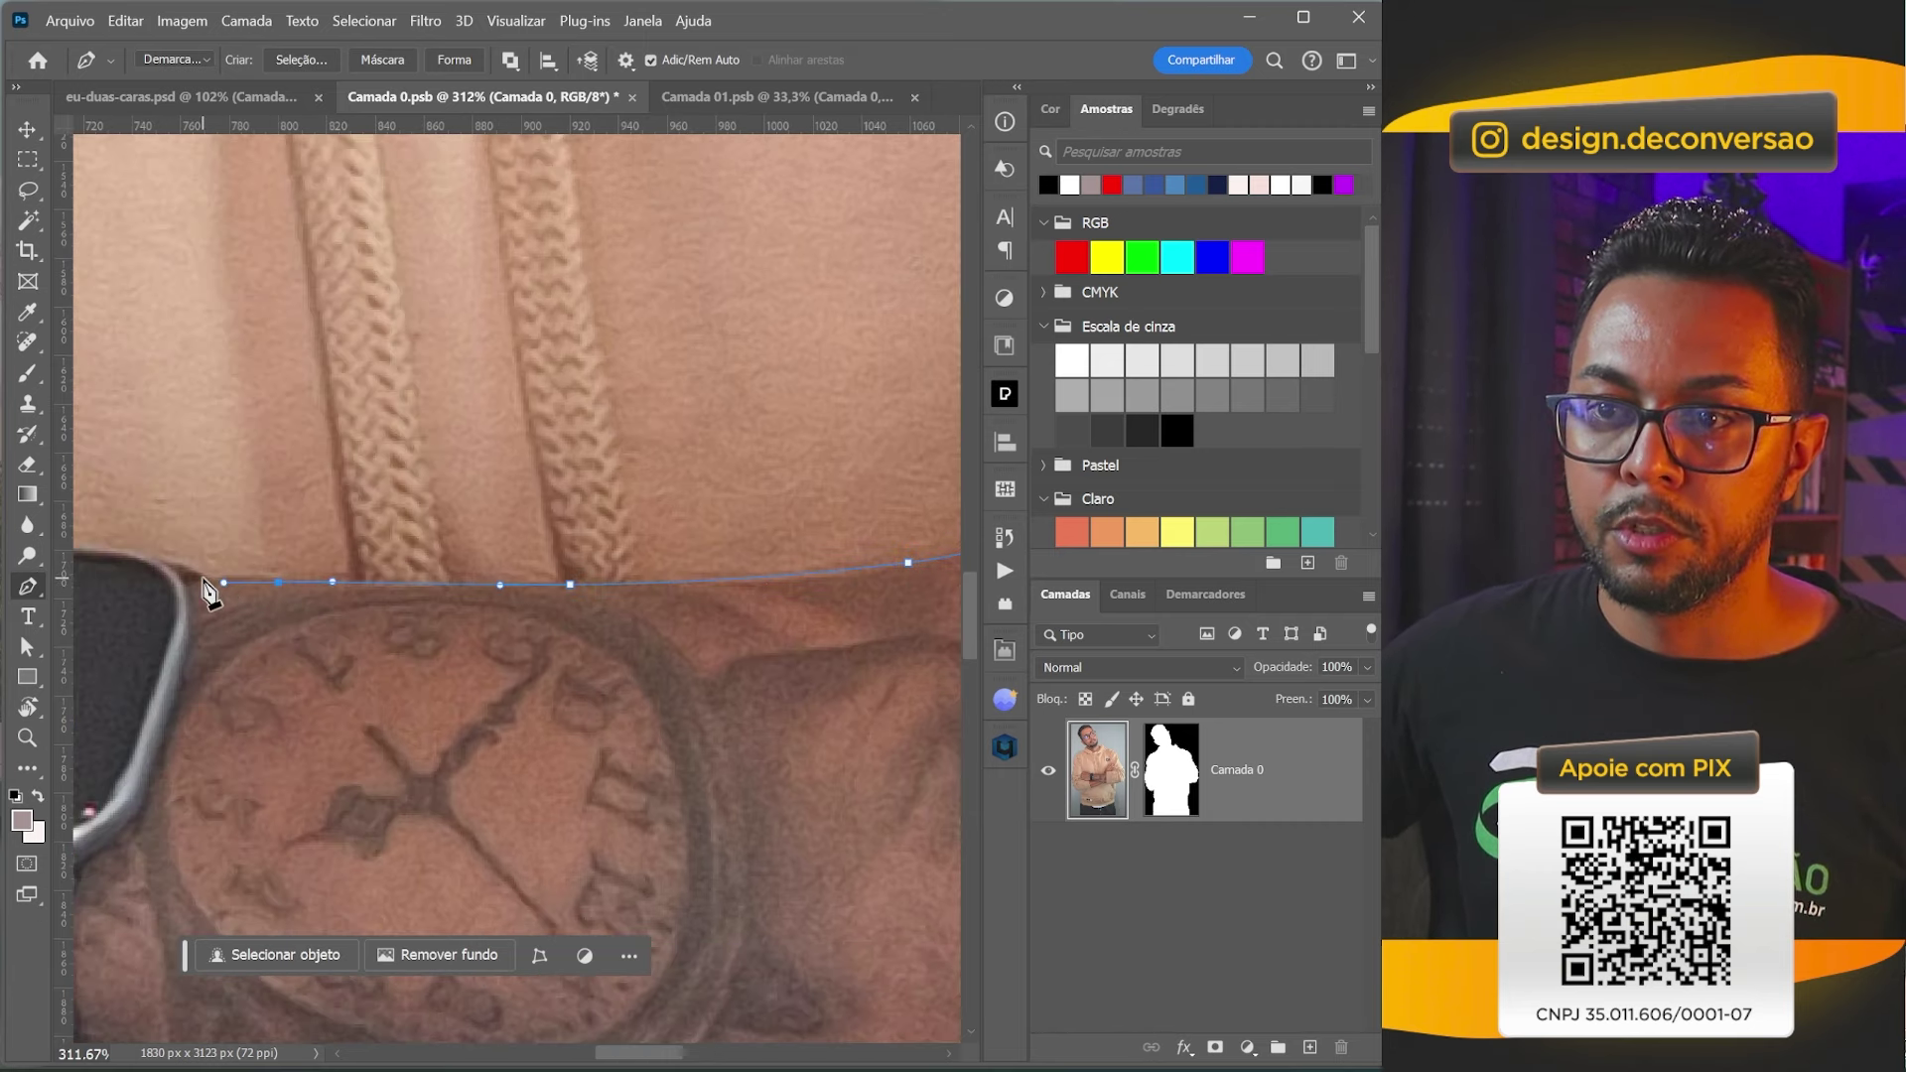
Load the forearm work path as a selection and return to eu-duas-caras.psd.
key("ctrl+0")
key("z")
left_click_drag(304, 658, 593, 693)
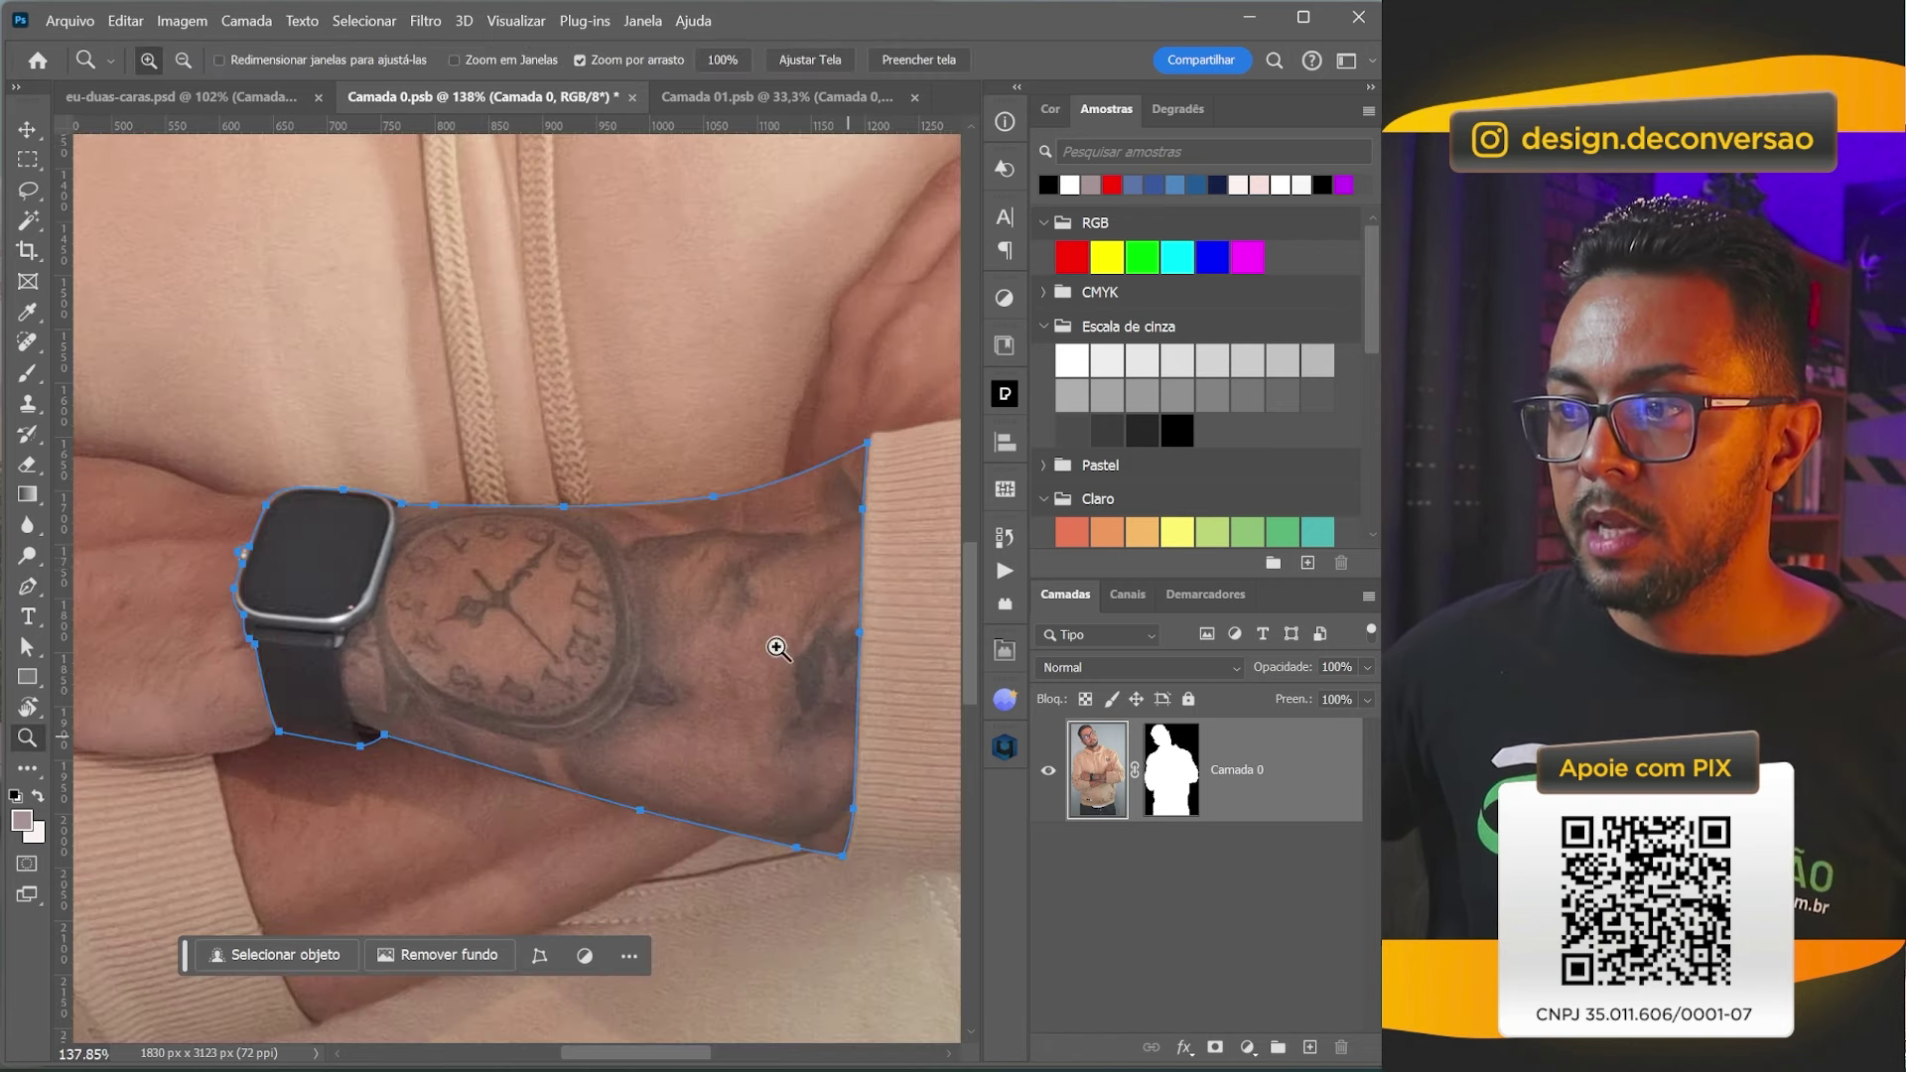
left_click(1185, 601)
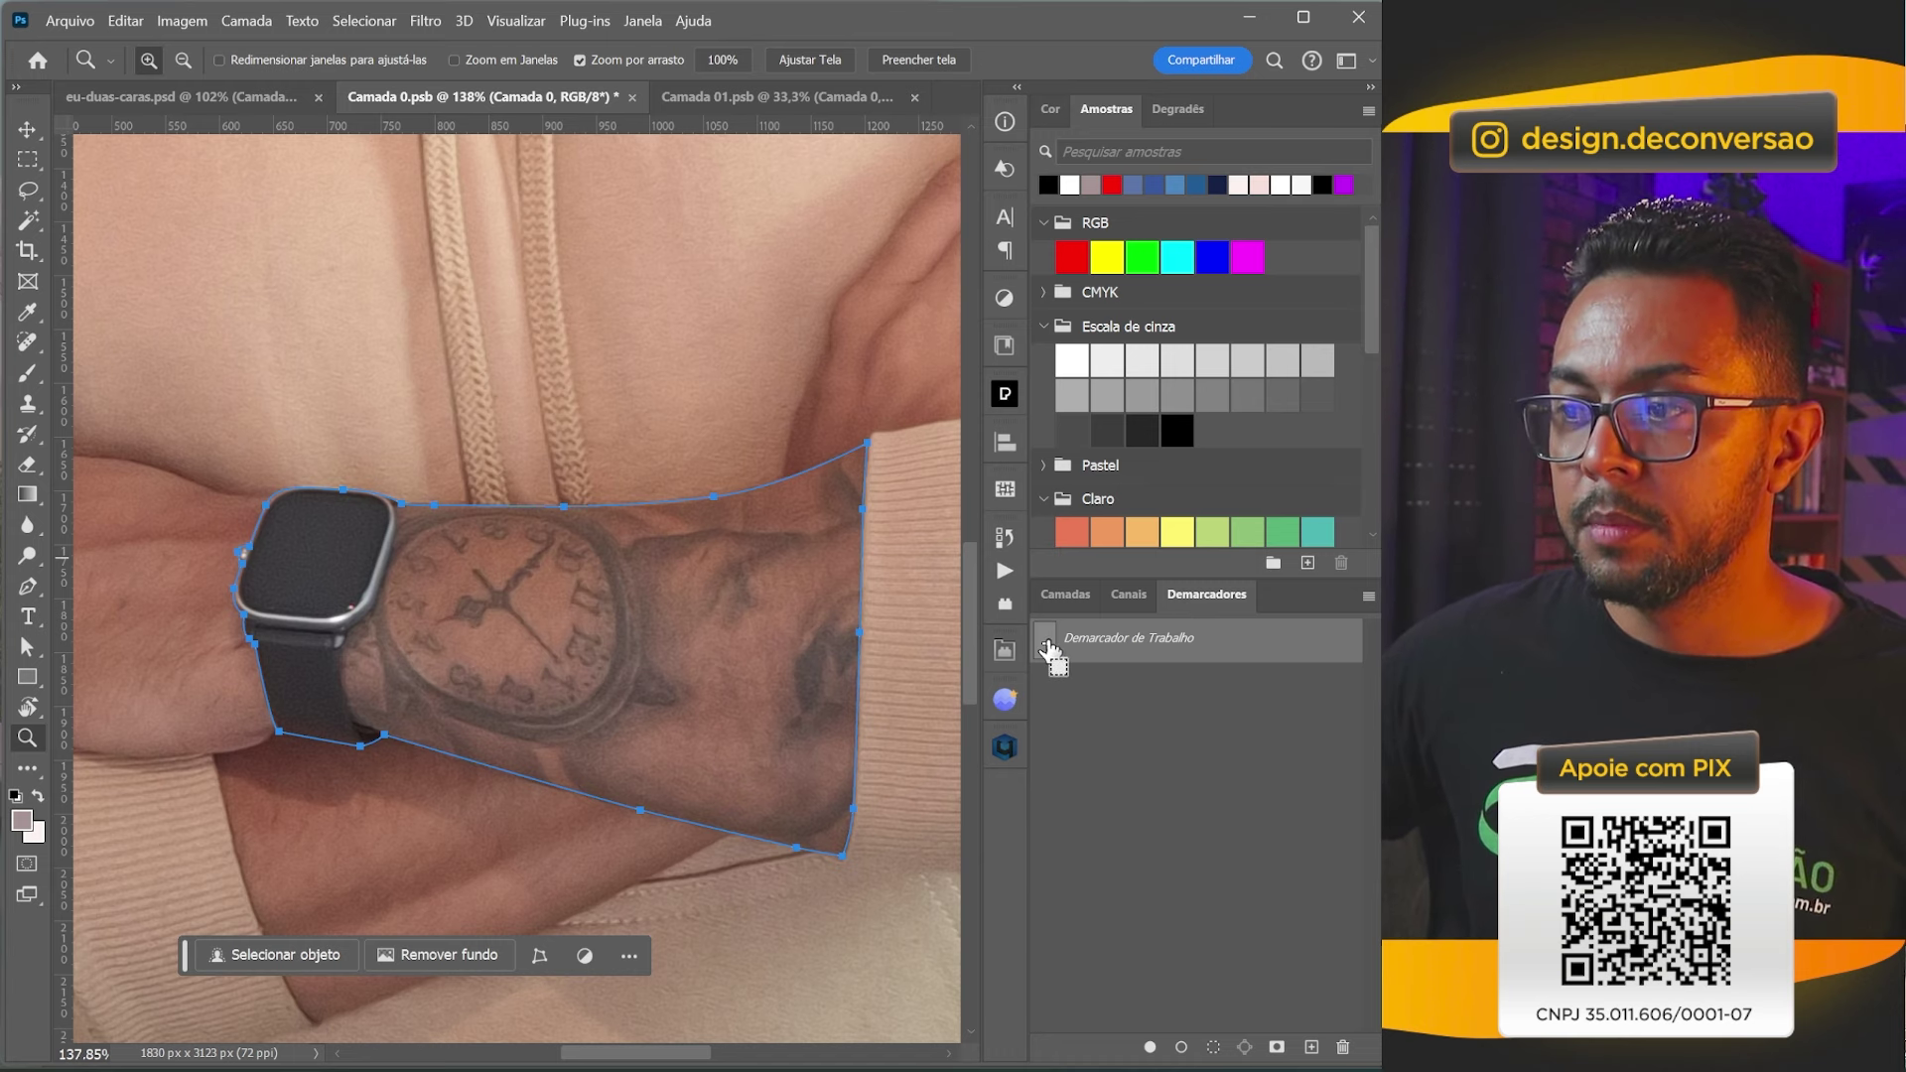
left_click(1047, 643, "ctrl")
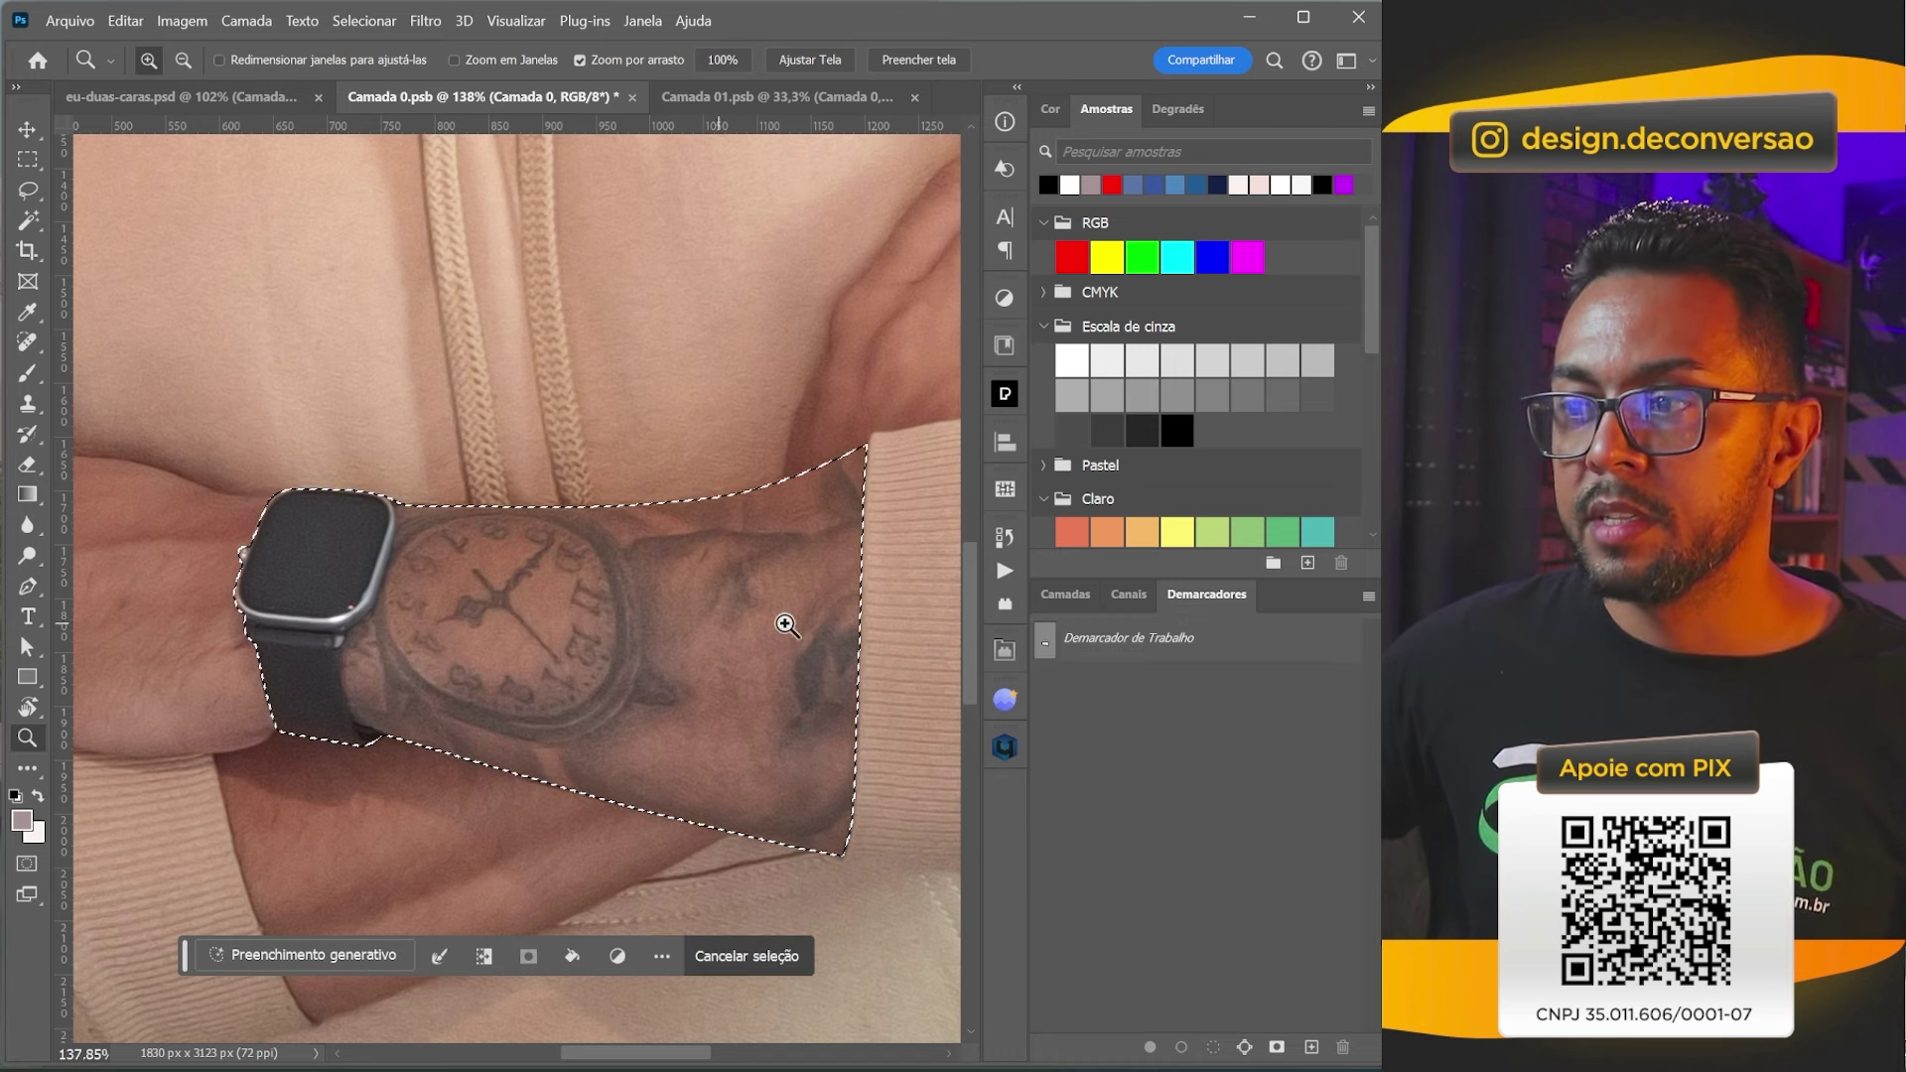
left_click(1065, 593)
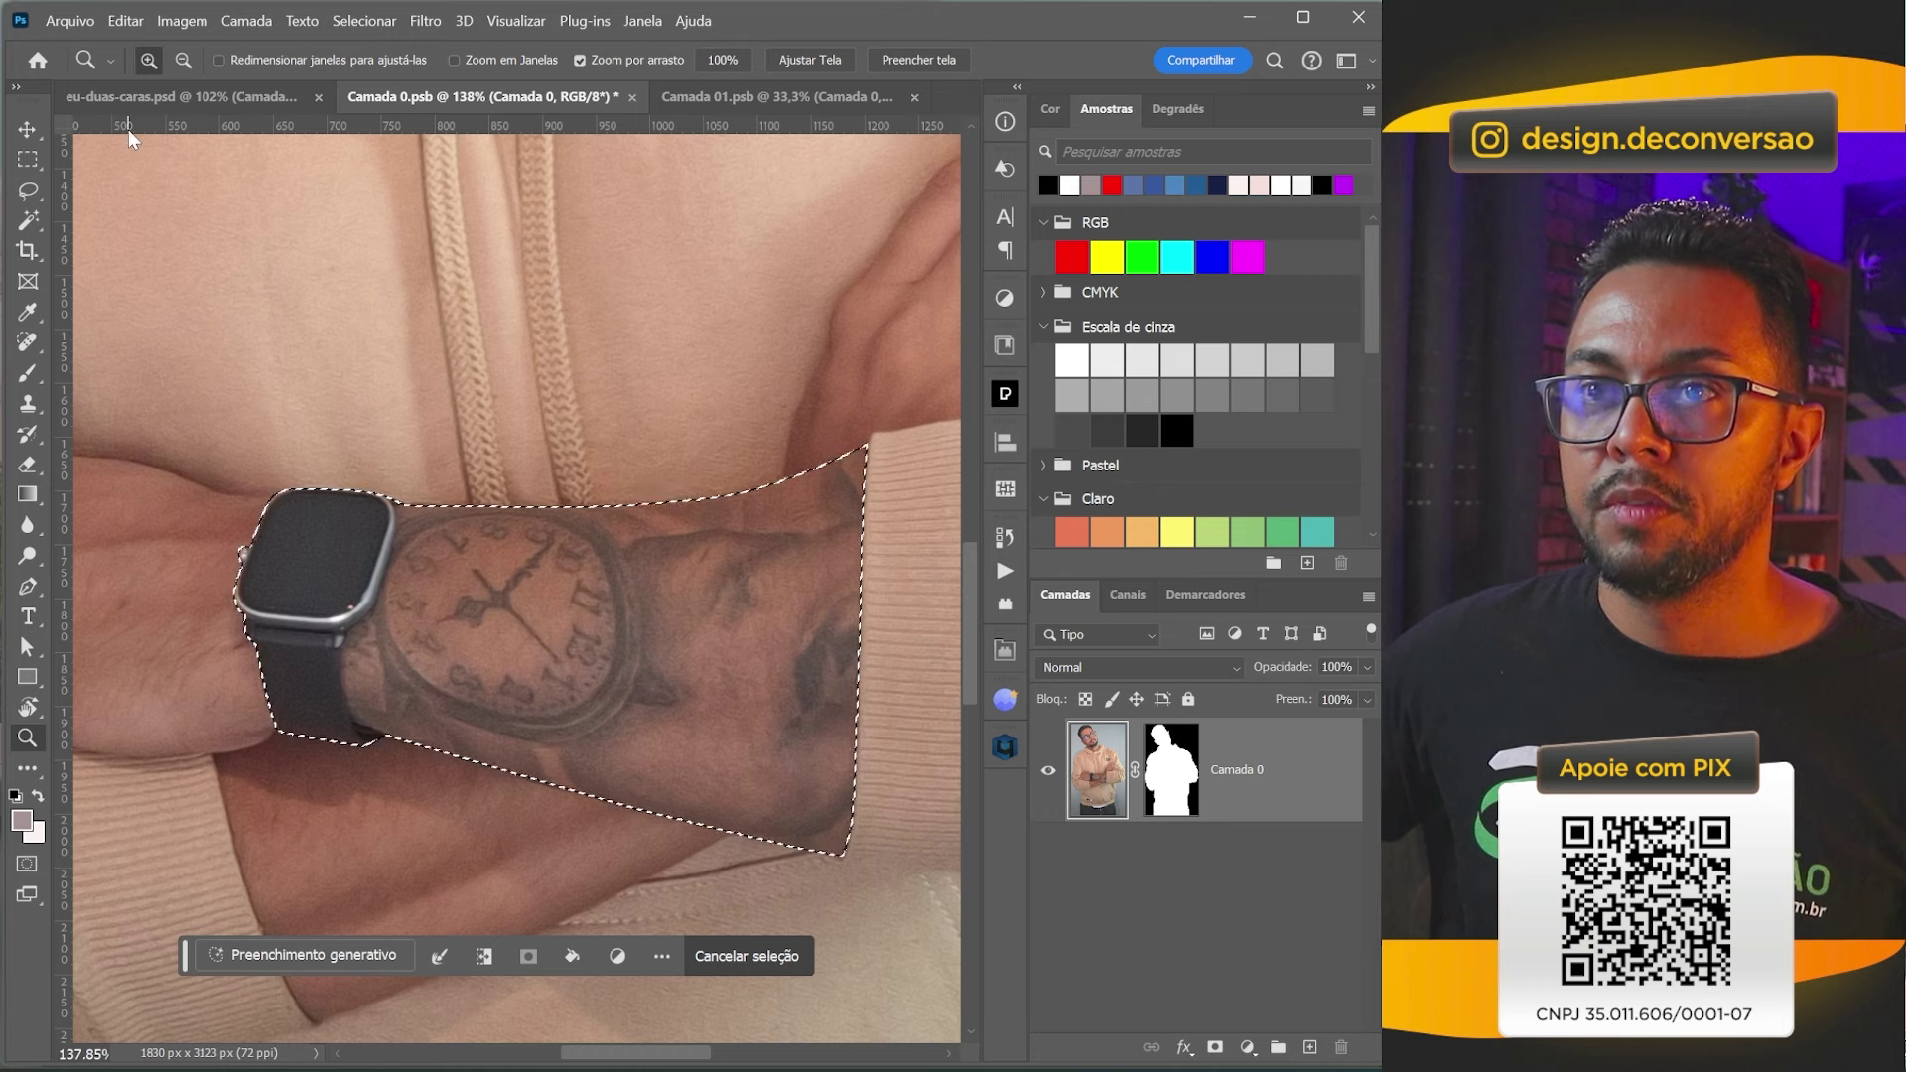
left_click(119, 99)
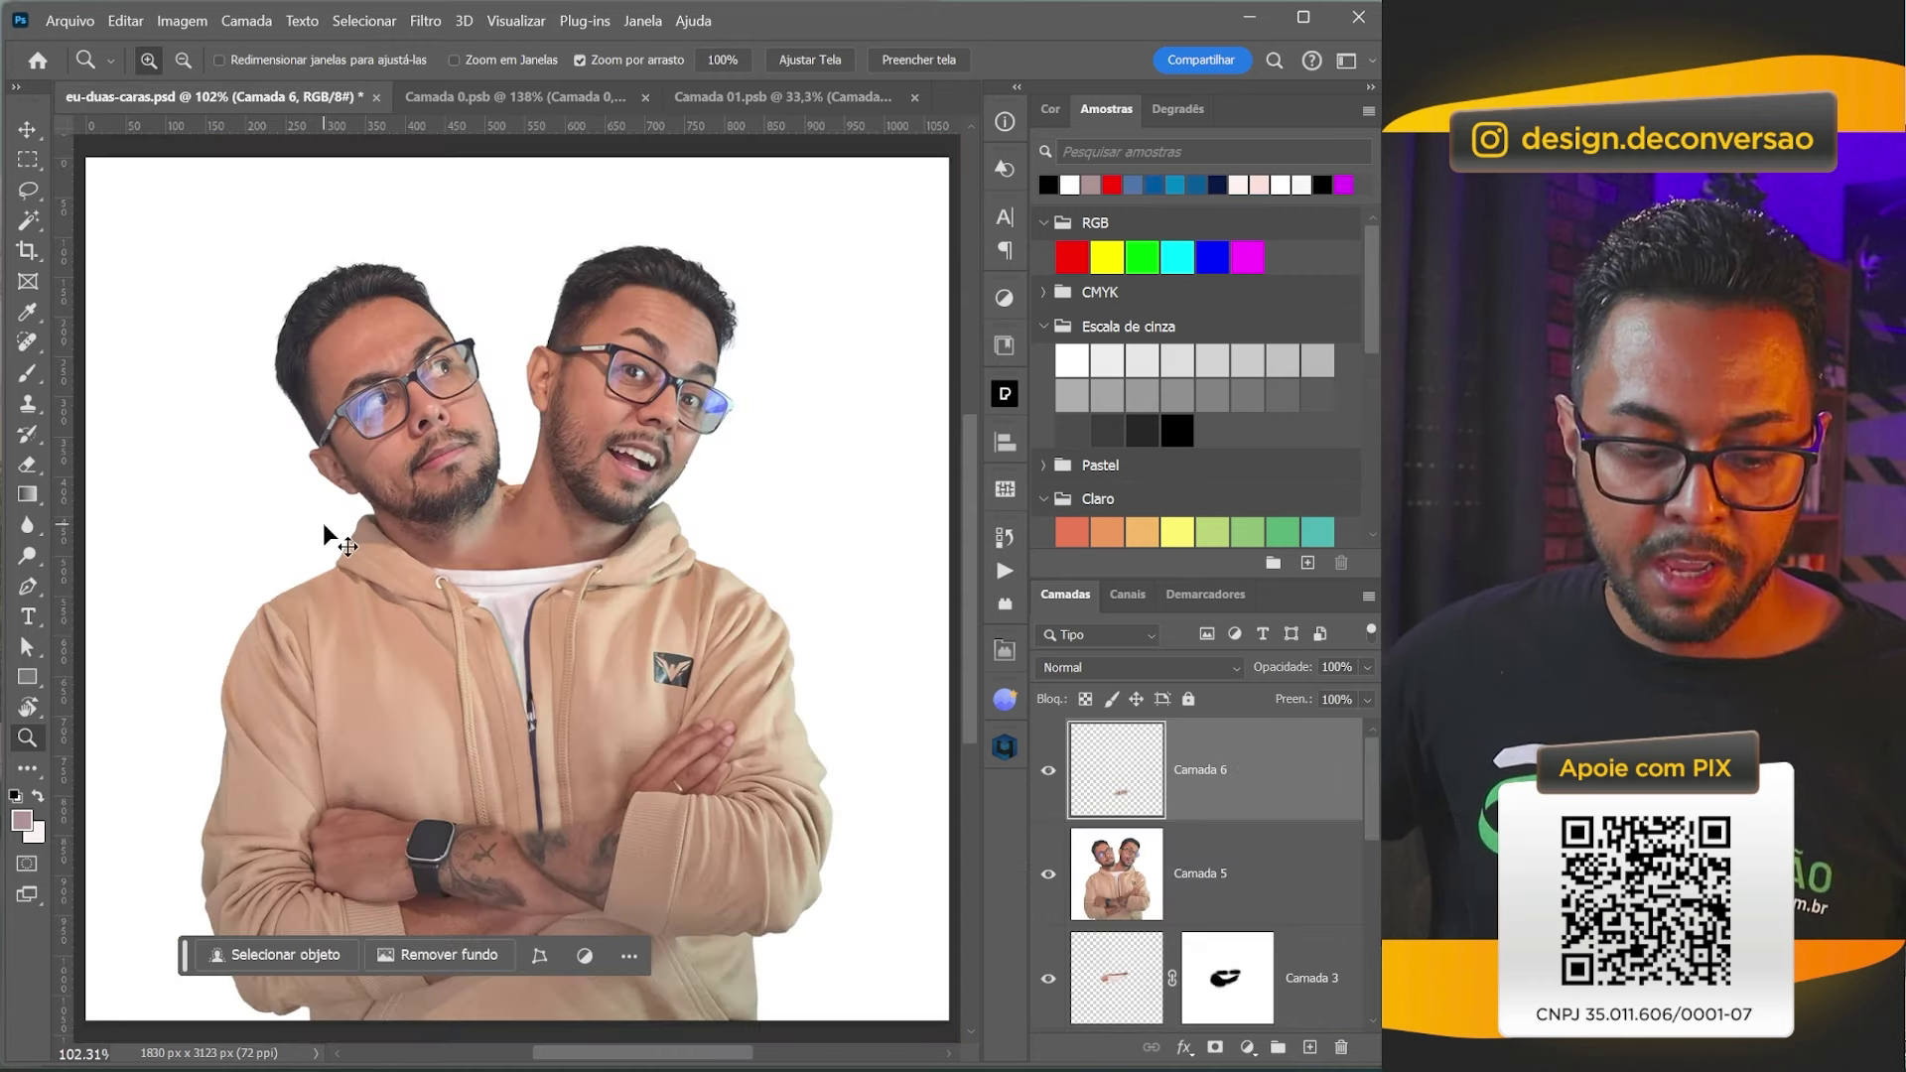
Paste the forearm as Camada 7, convert it to a smart object and move it down.
key("ctrl+v")
key("v")
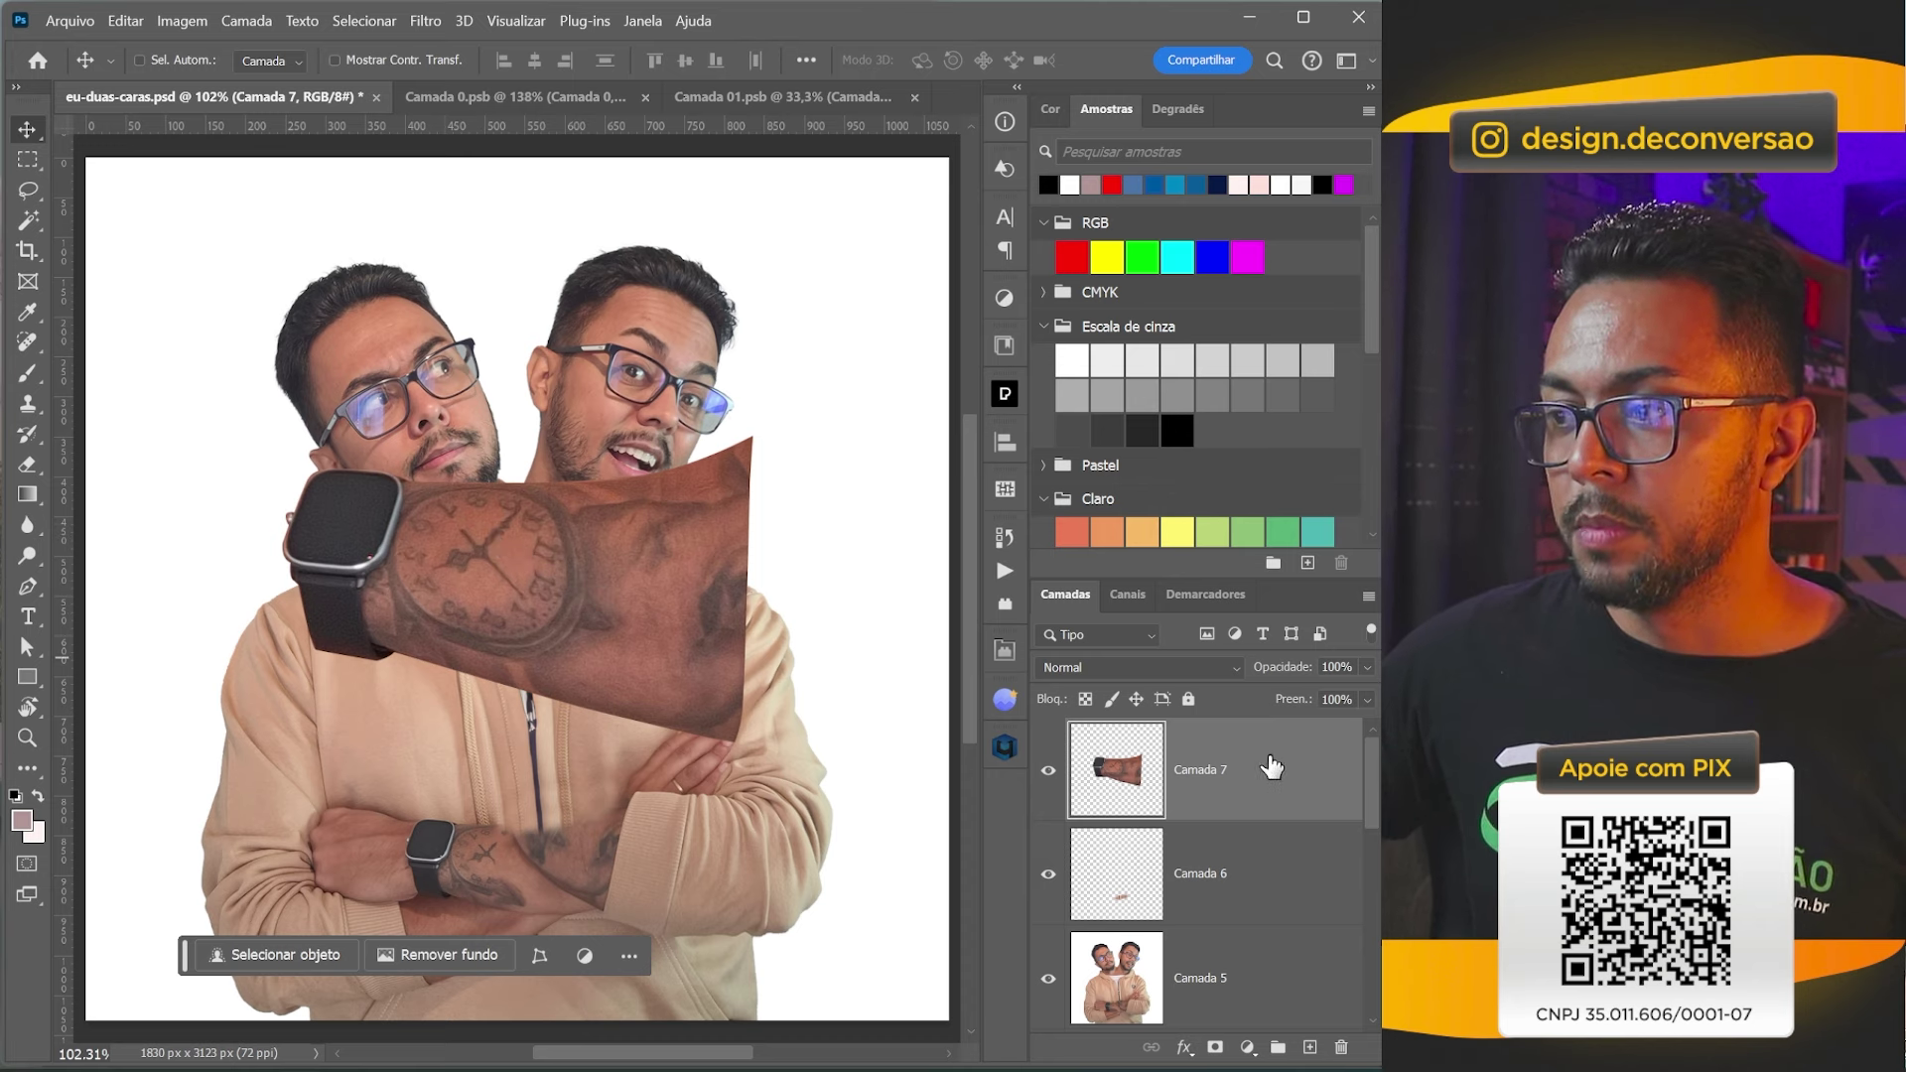
right_click(1271, 767)
left_click(1306, 613)
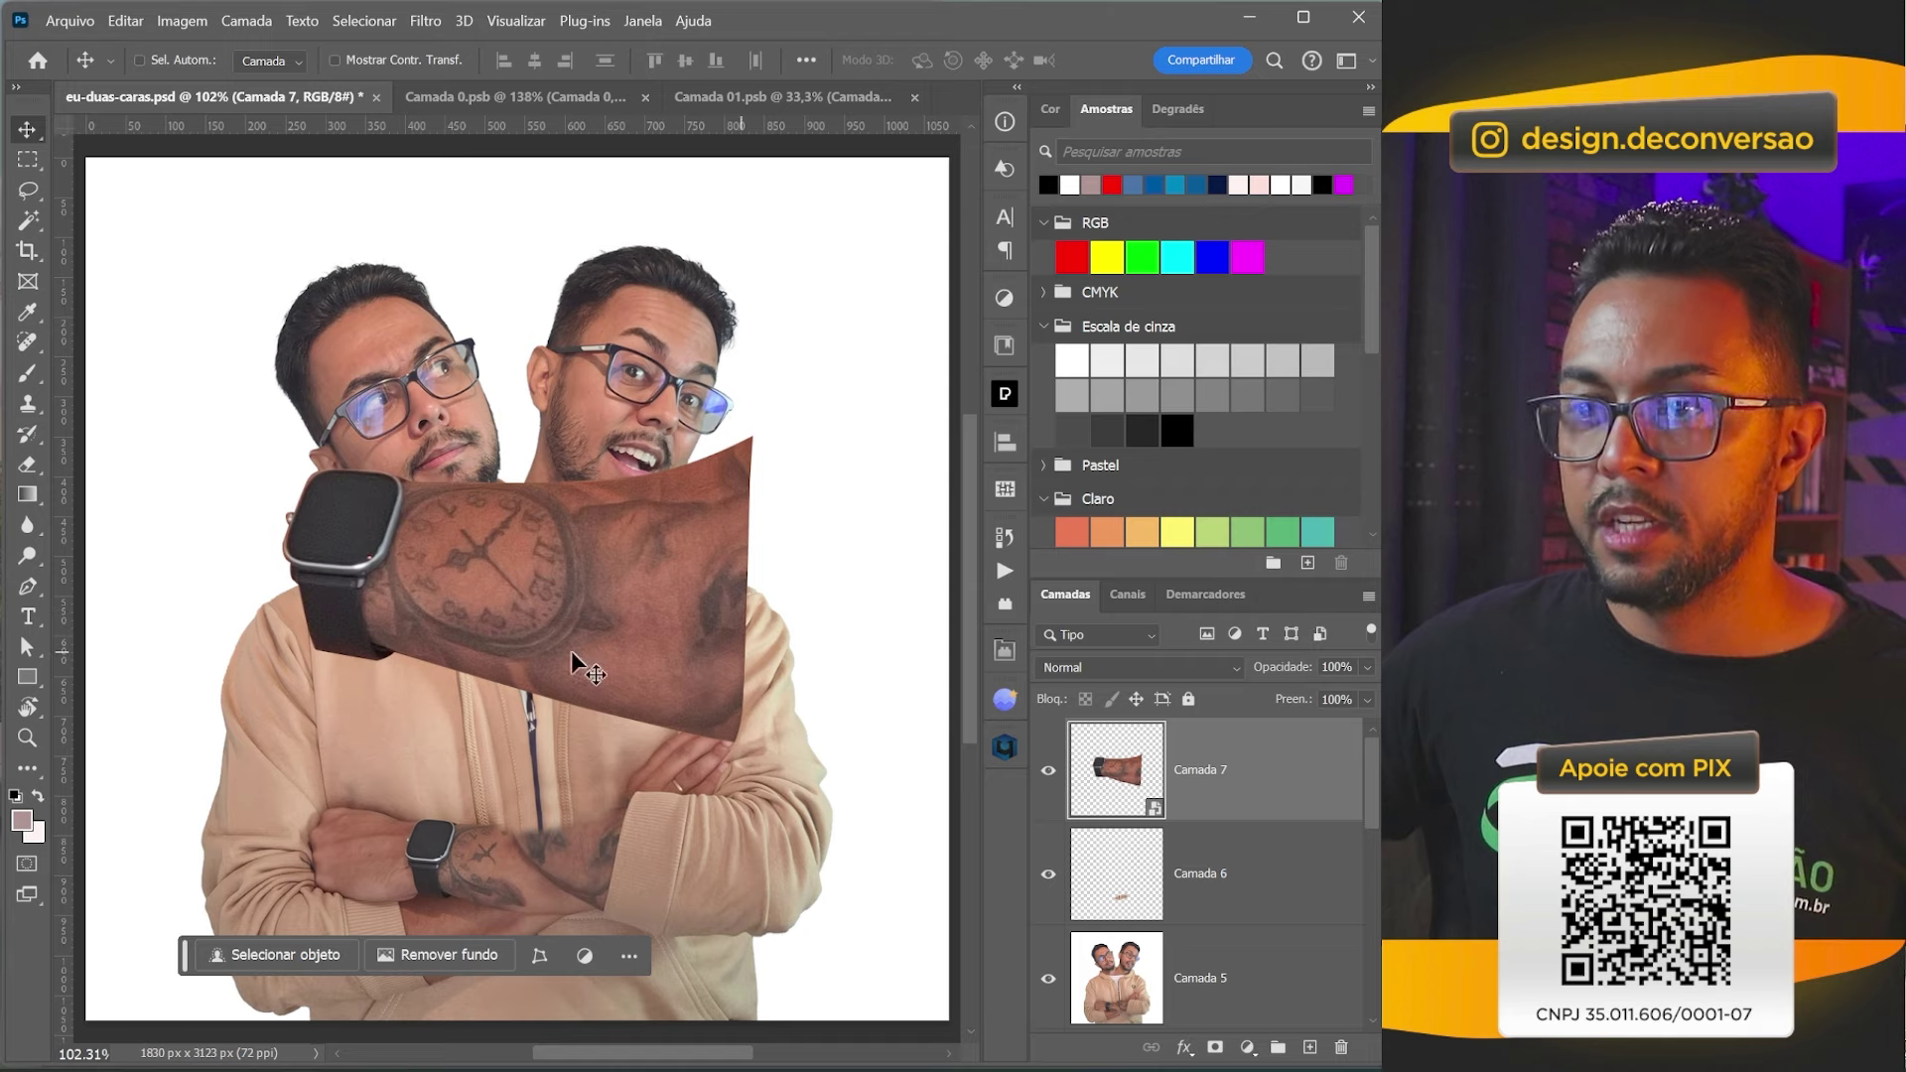
scroll(571, 655, "up", 3)
scroll(572, 656, "down", 4)
left_click_drag(571, 433, 586, 770)
Scale the forearm to about 42.69% and position it over the wrist.
key("ctrl+t")
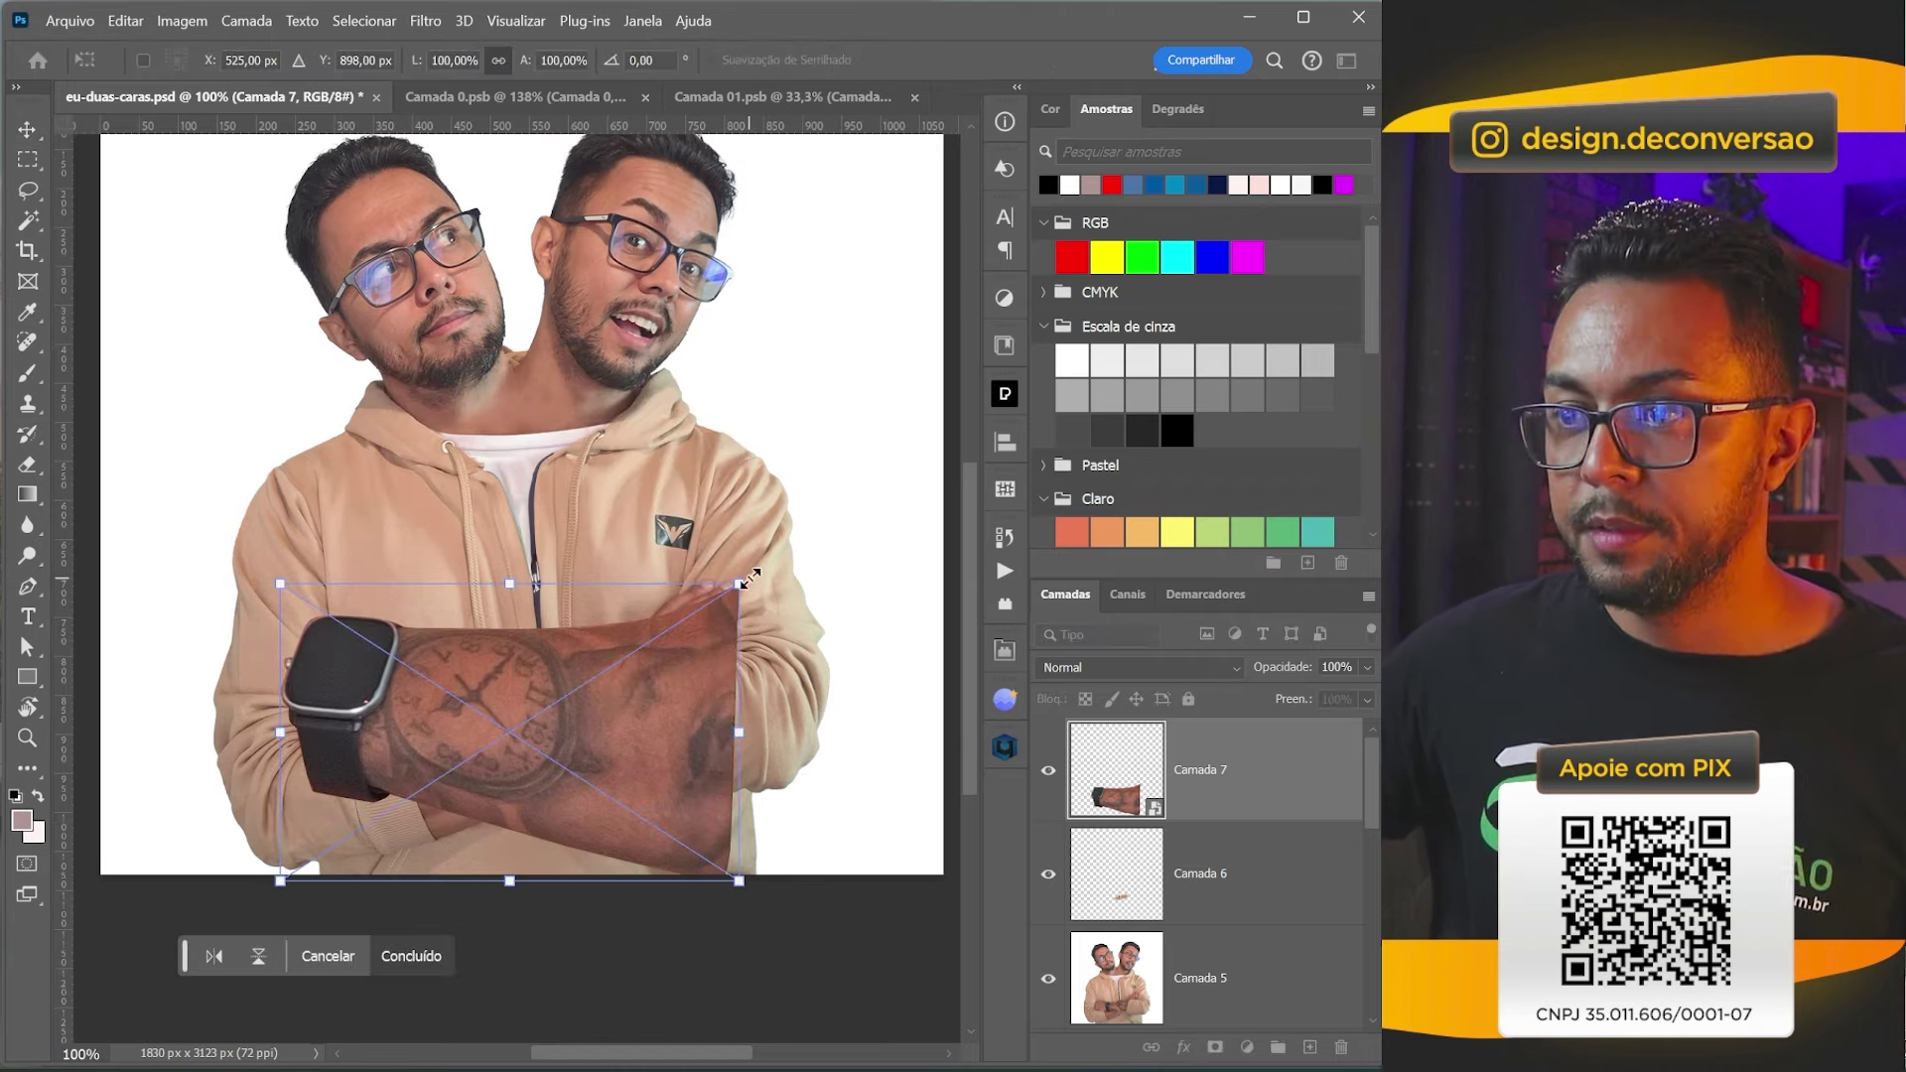
left_click_drag(751, 578, 595, 675)
key("Return")
key("z")
left_click(506, 609)
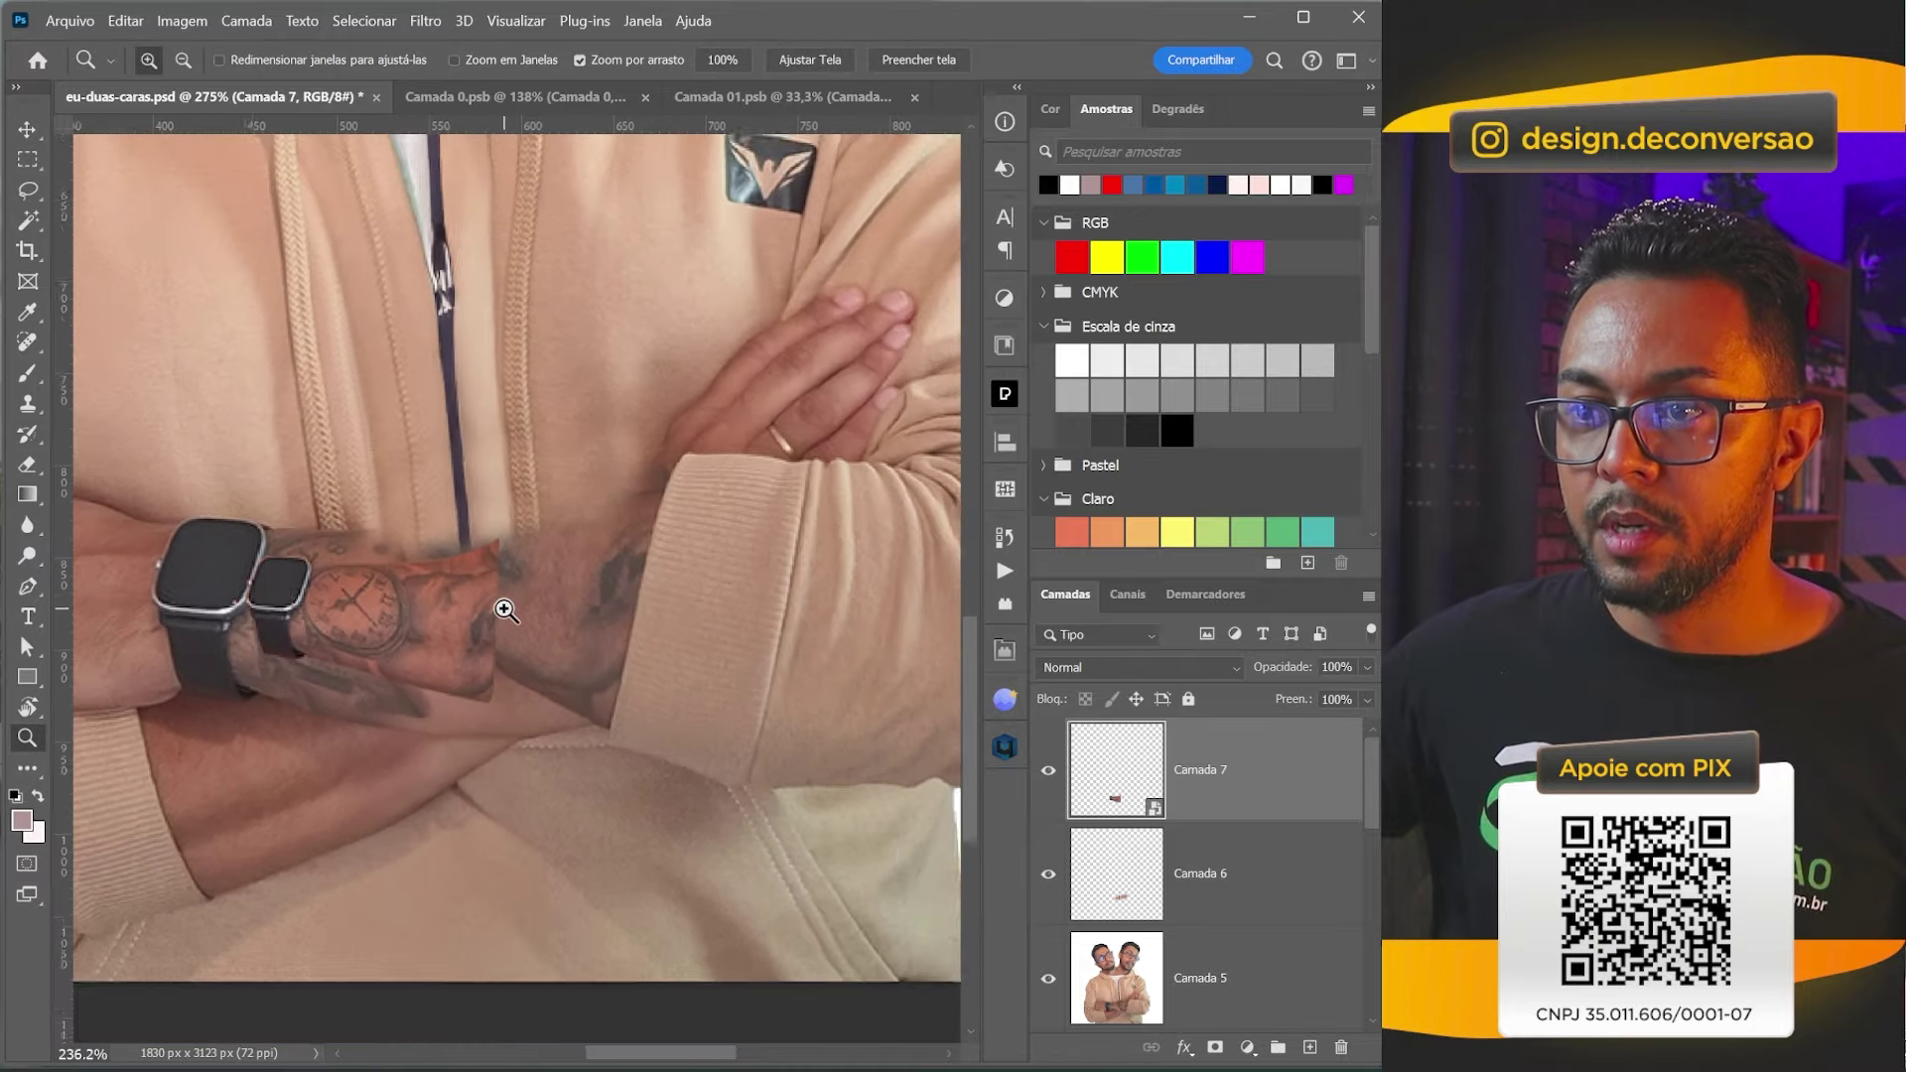
key("ctrl+t")
left_click_drag(417, 527, 331, 558)
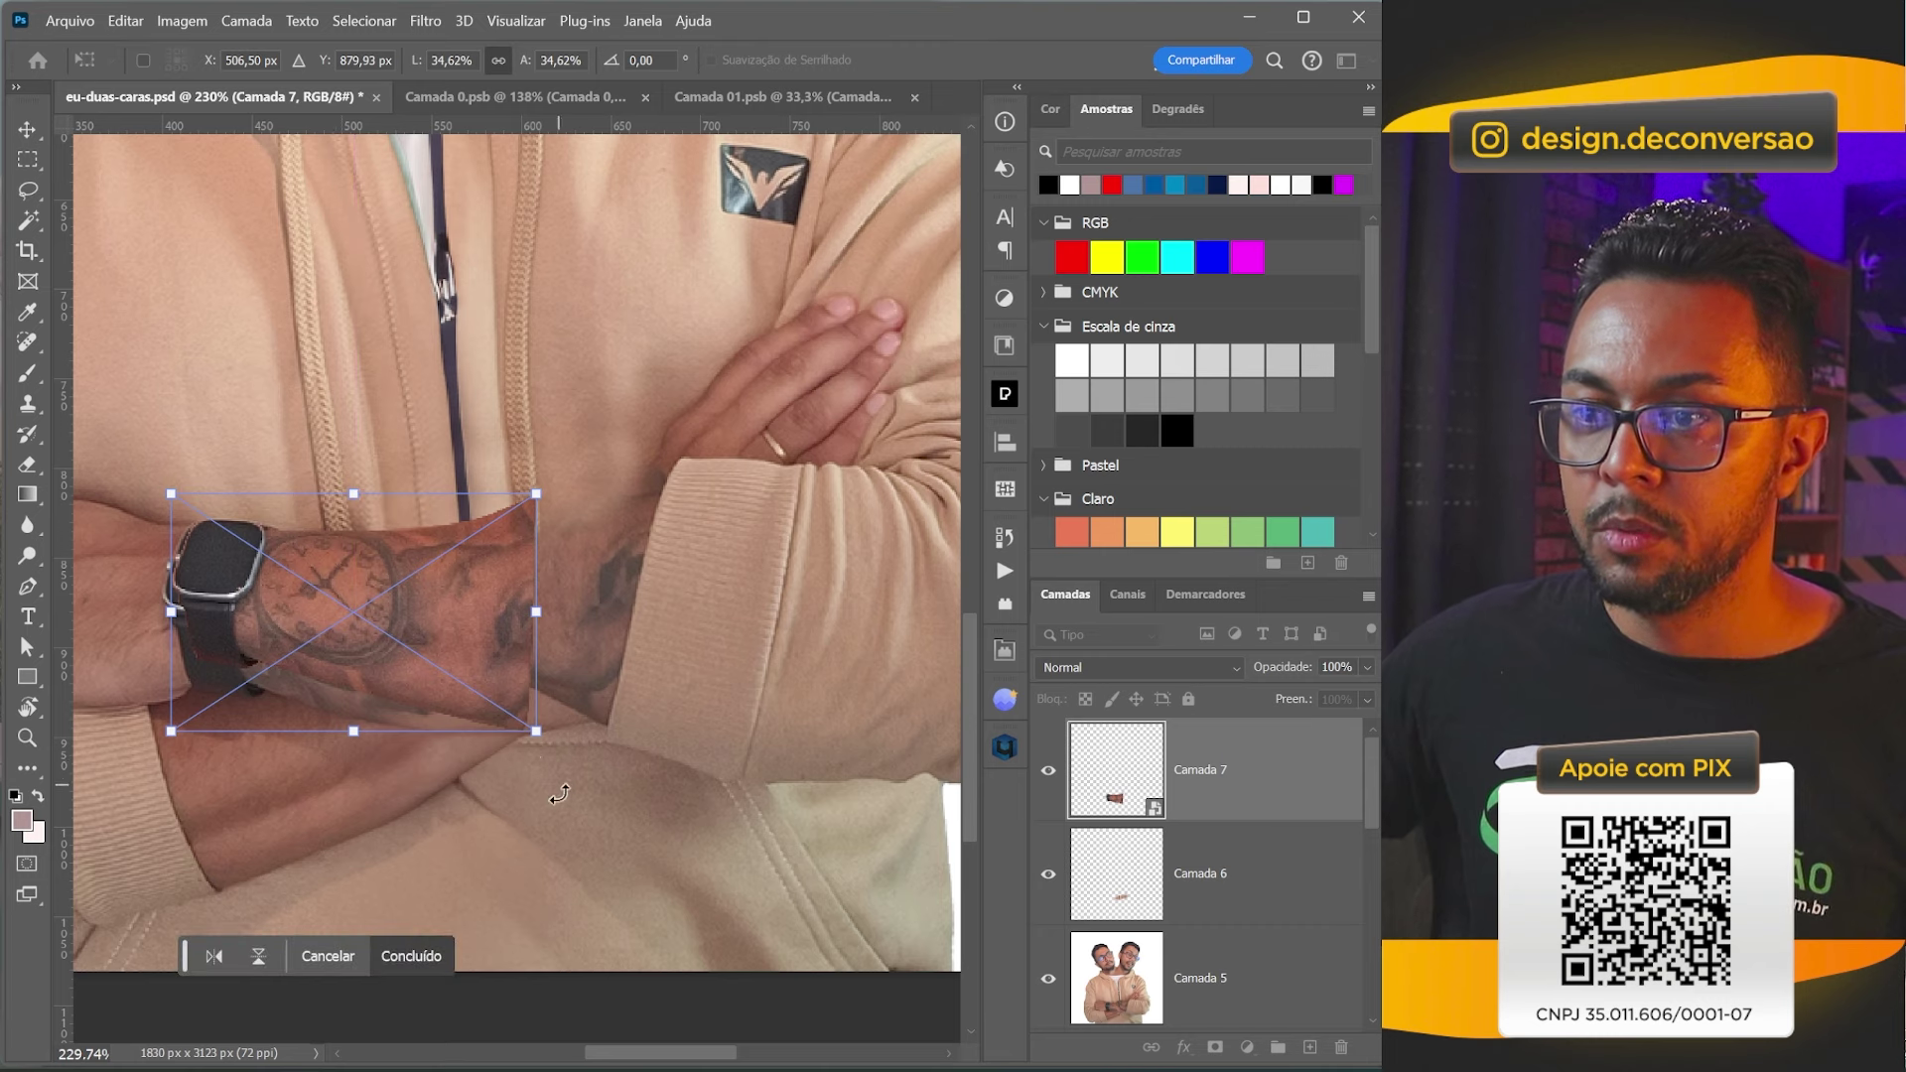
left_click_drag(521, 731, 628, 786)
left_click_drag(507, 606, 490, 594)
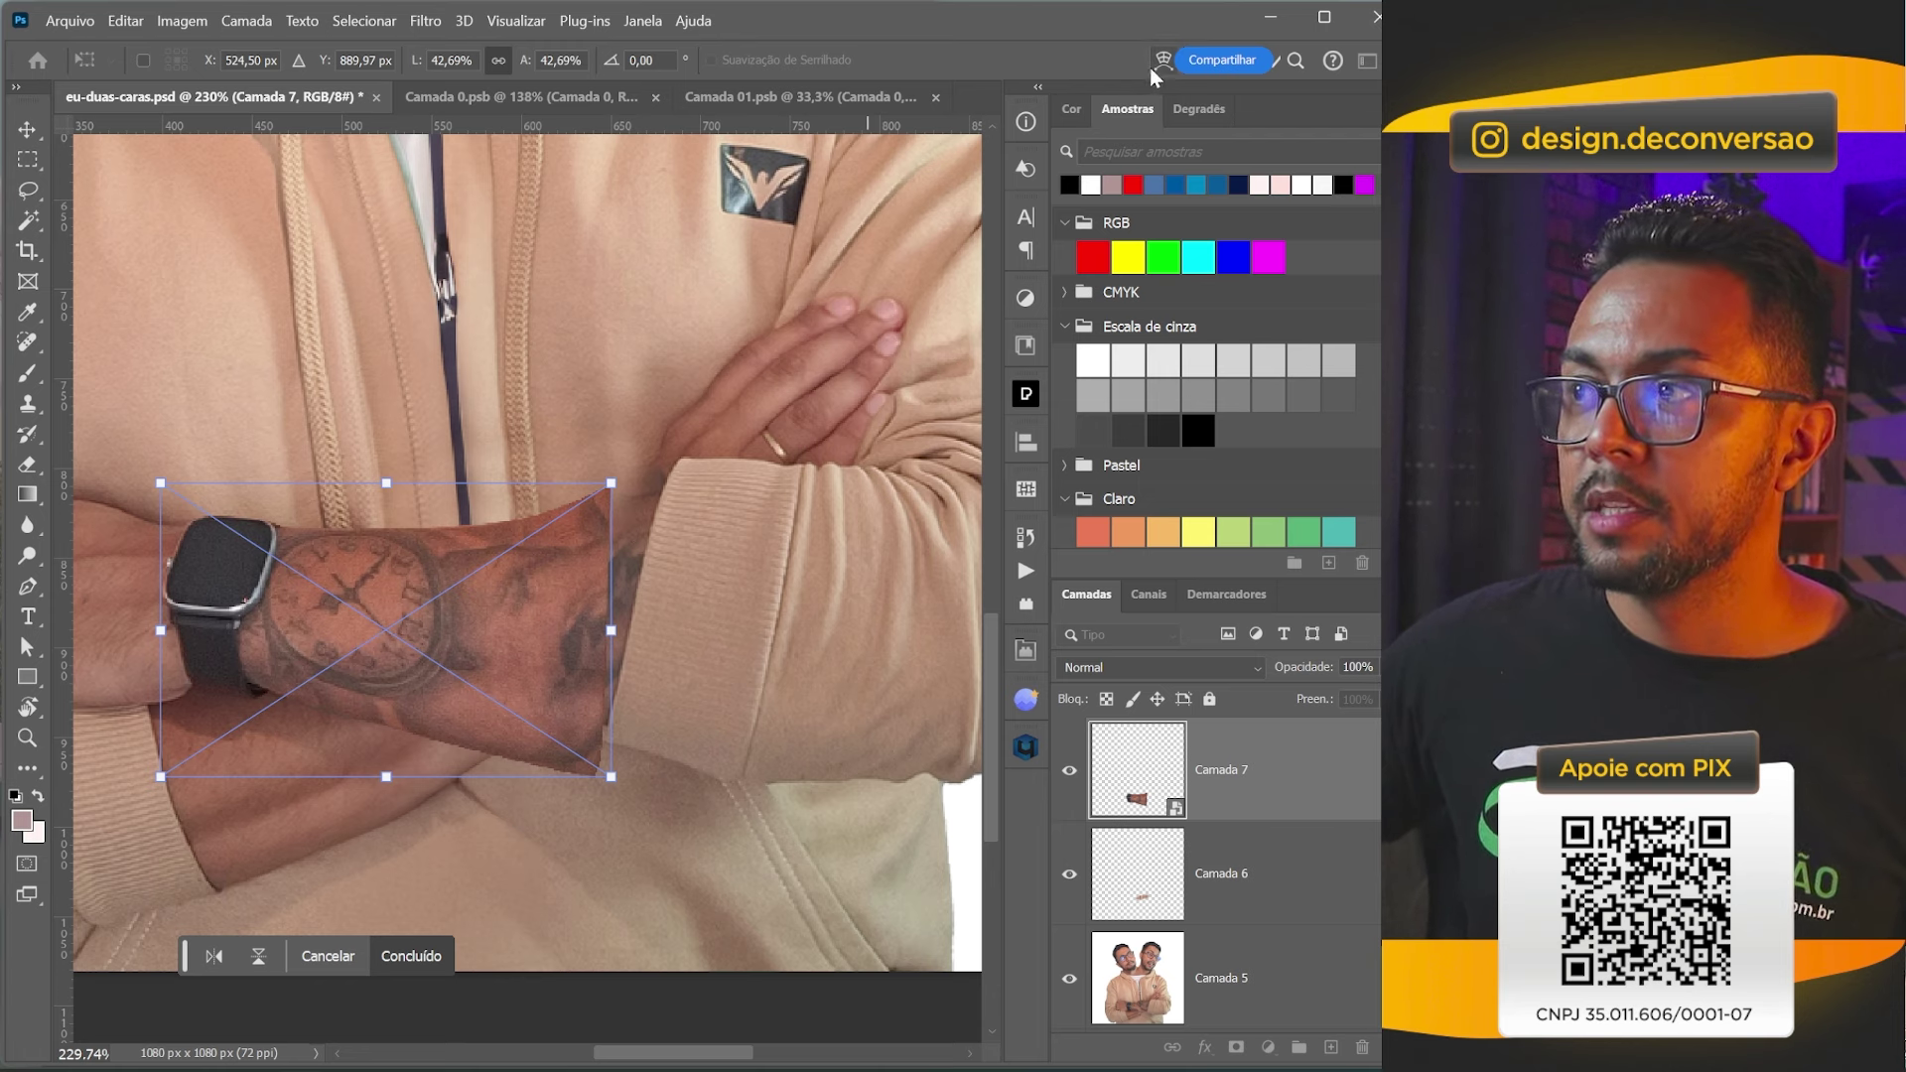
Warp the forearm patch's corners and edges to meet the wrist and sleeve cuff, then commit.
left_click(1163, 62)
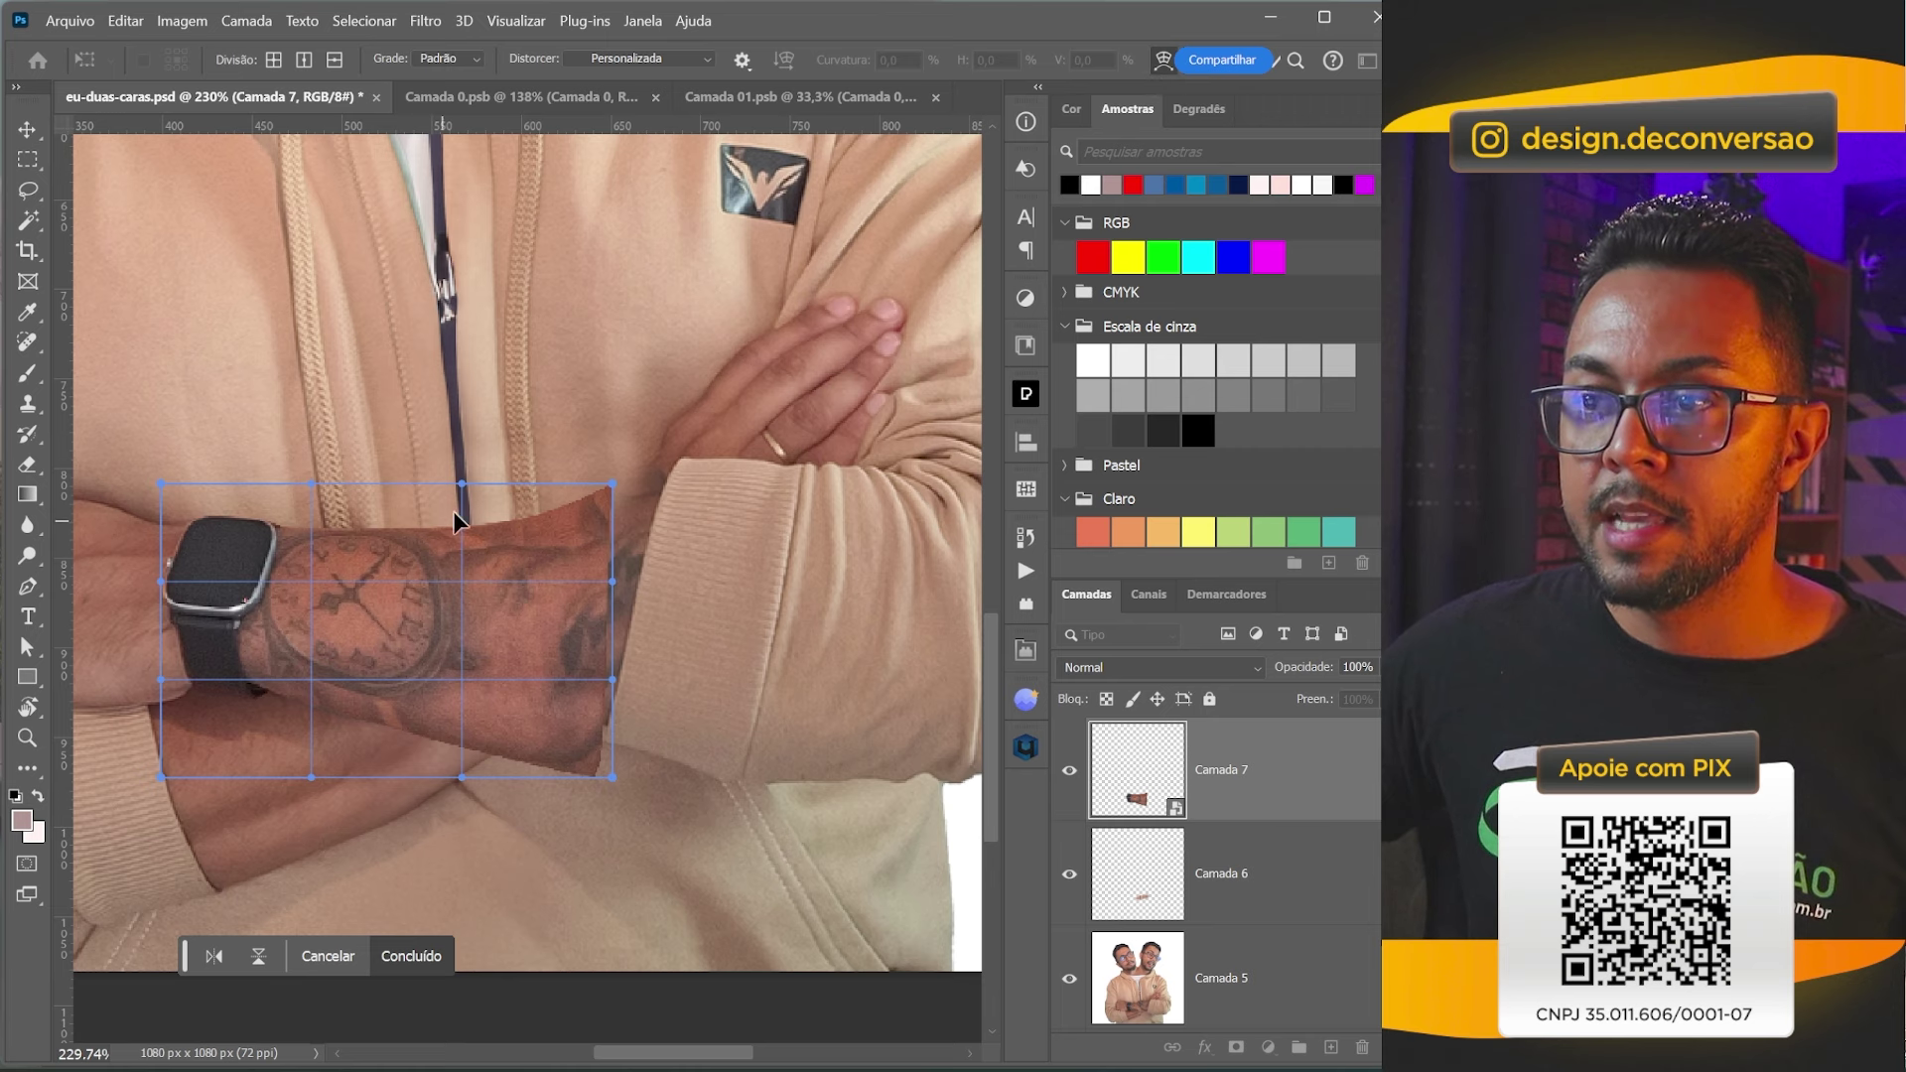
left_click_drag(612, 484, 671, 461)
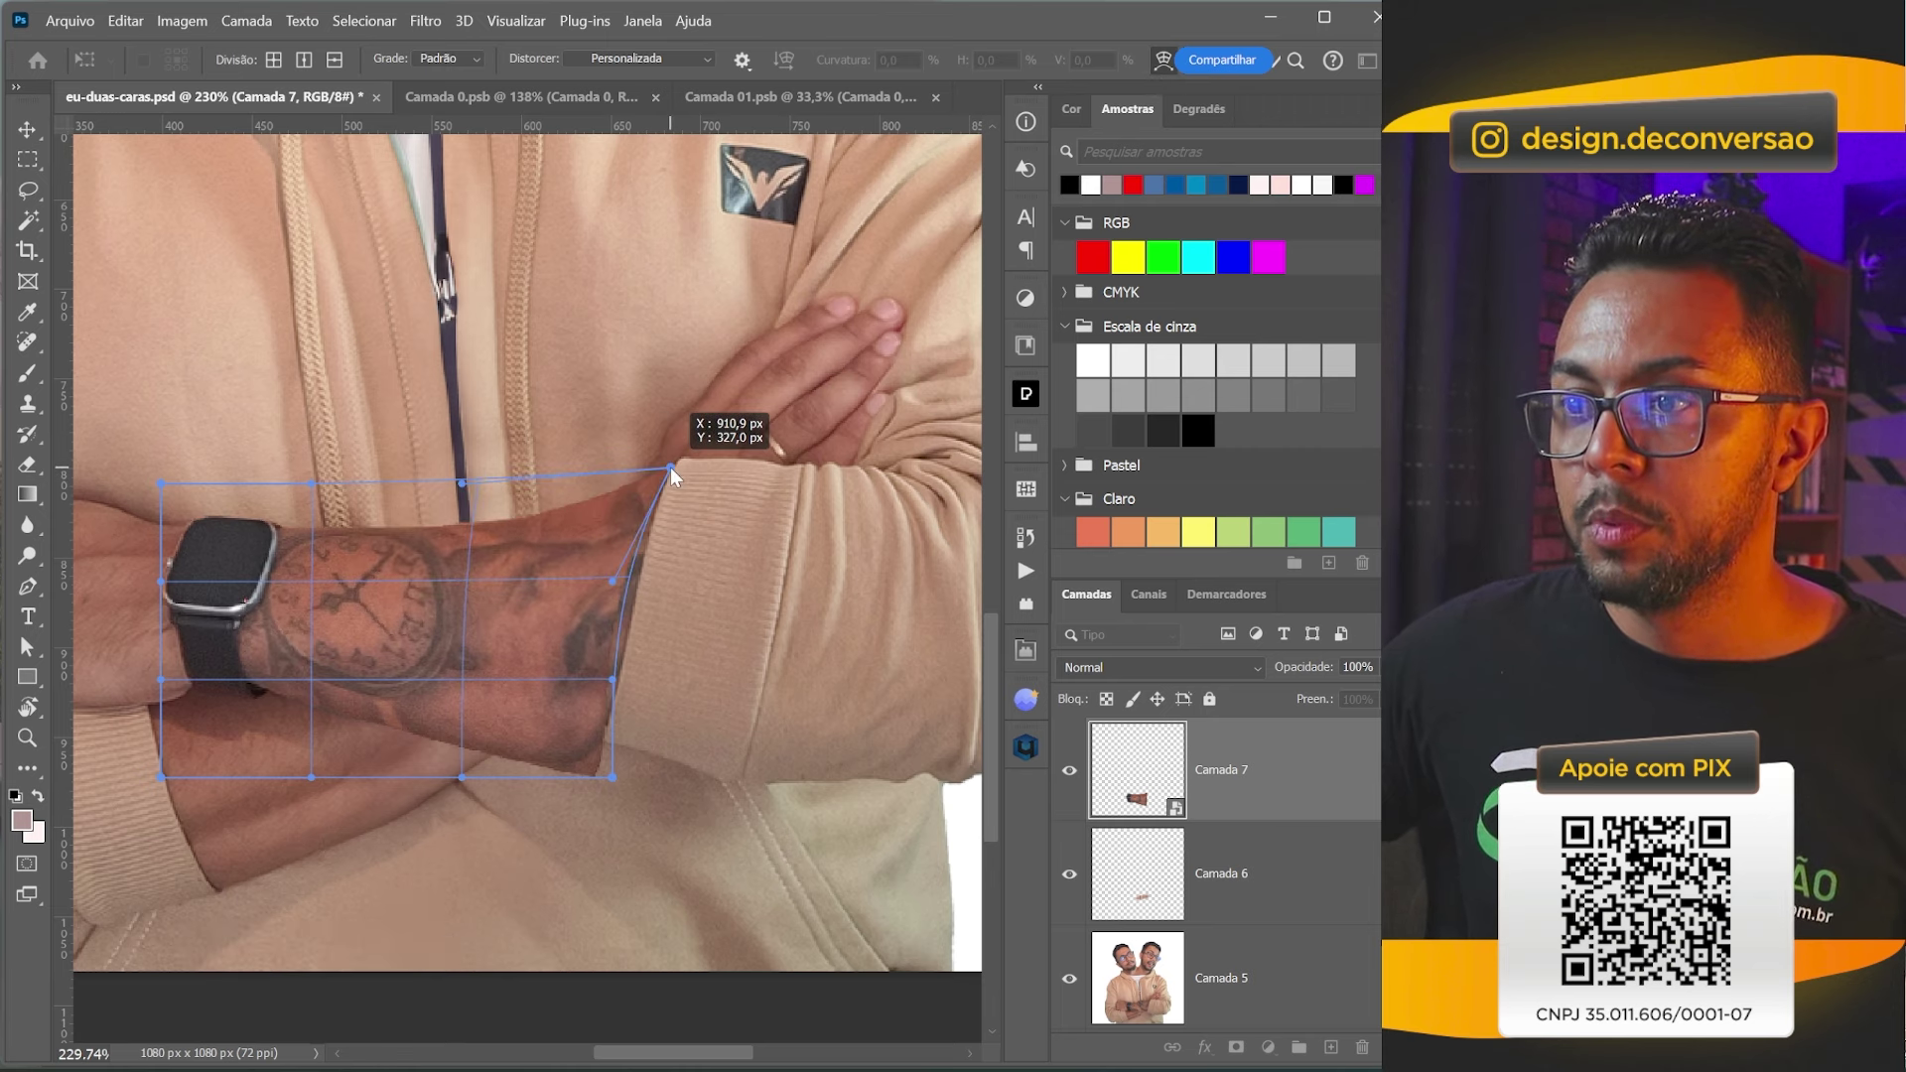
left_click_drag(671, 467, 674, 461)
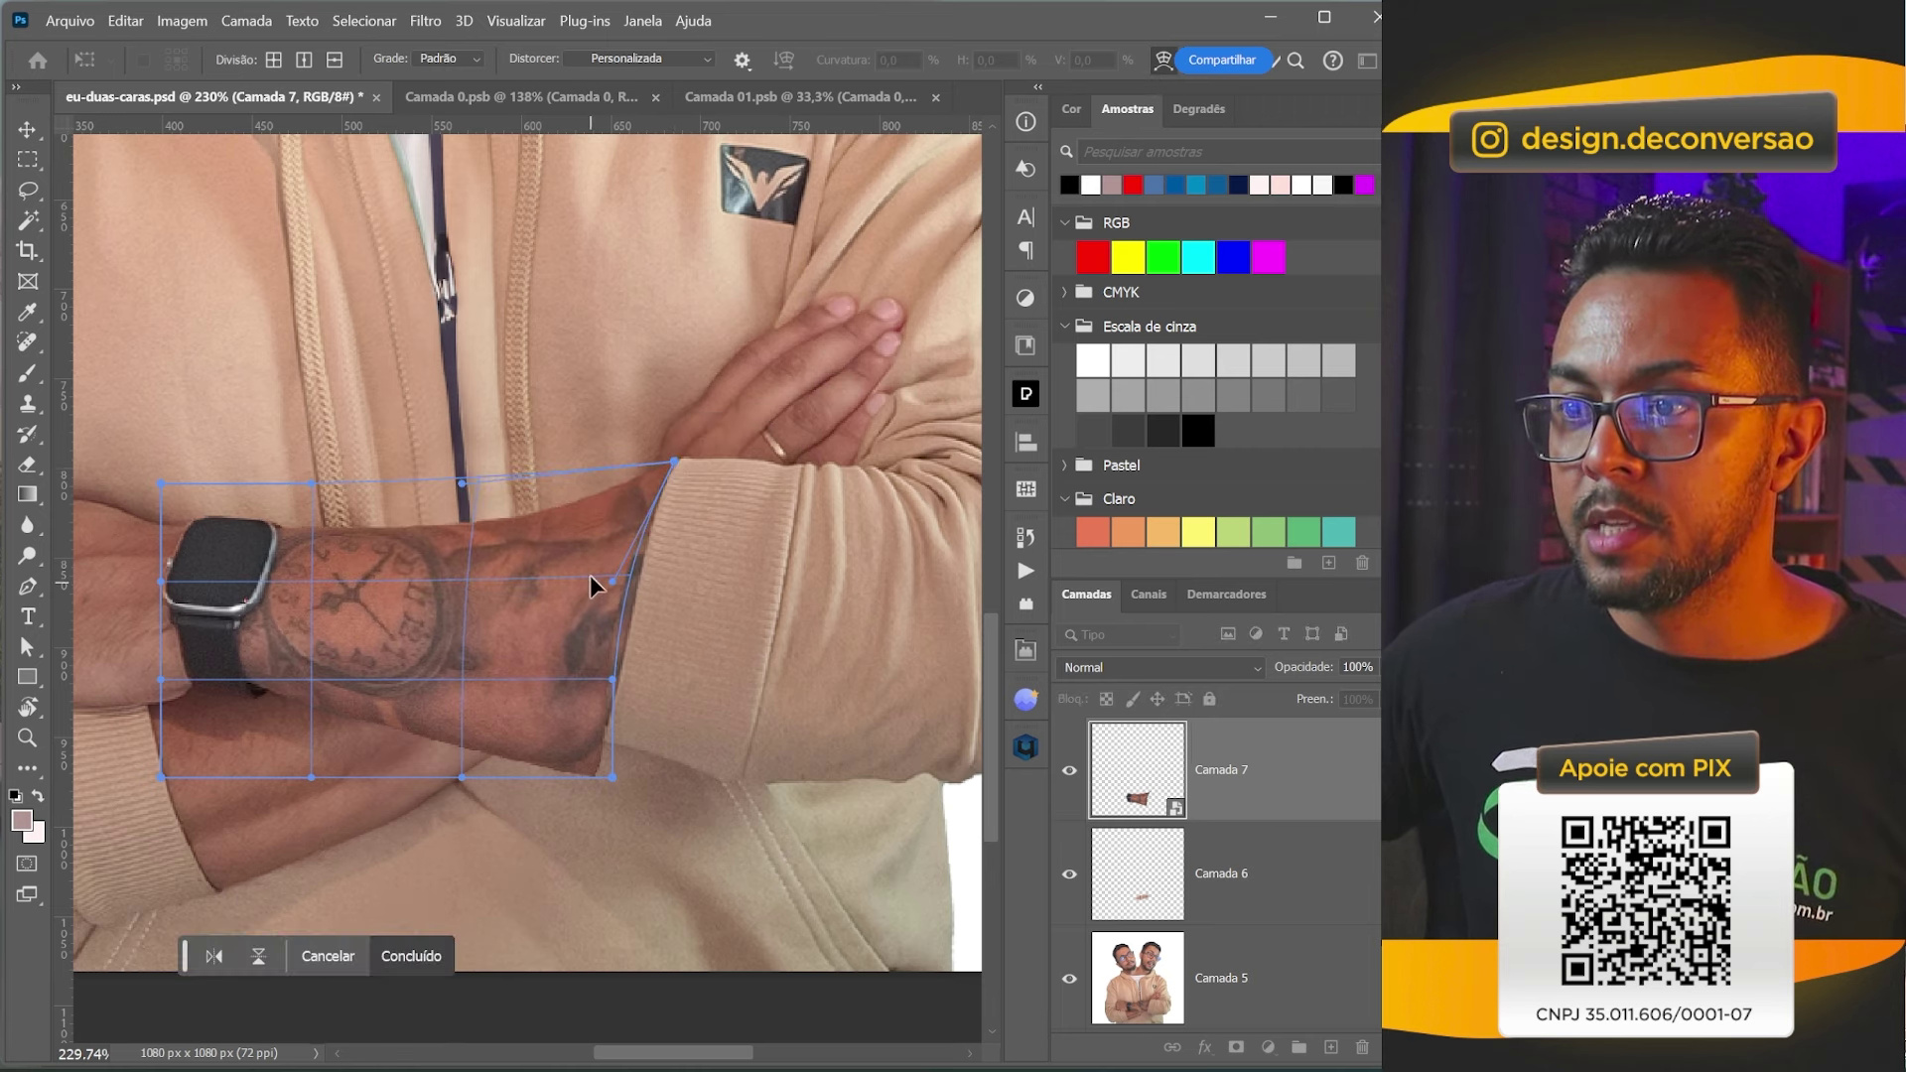
left_click_drag(614, 586, 619, 557)
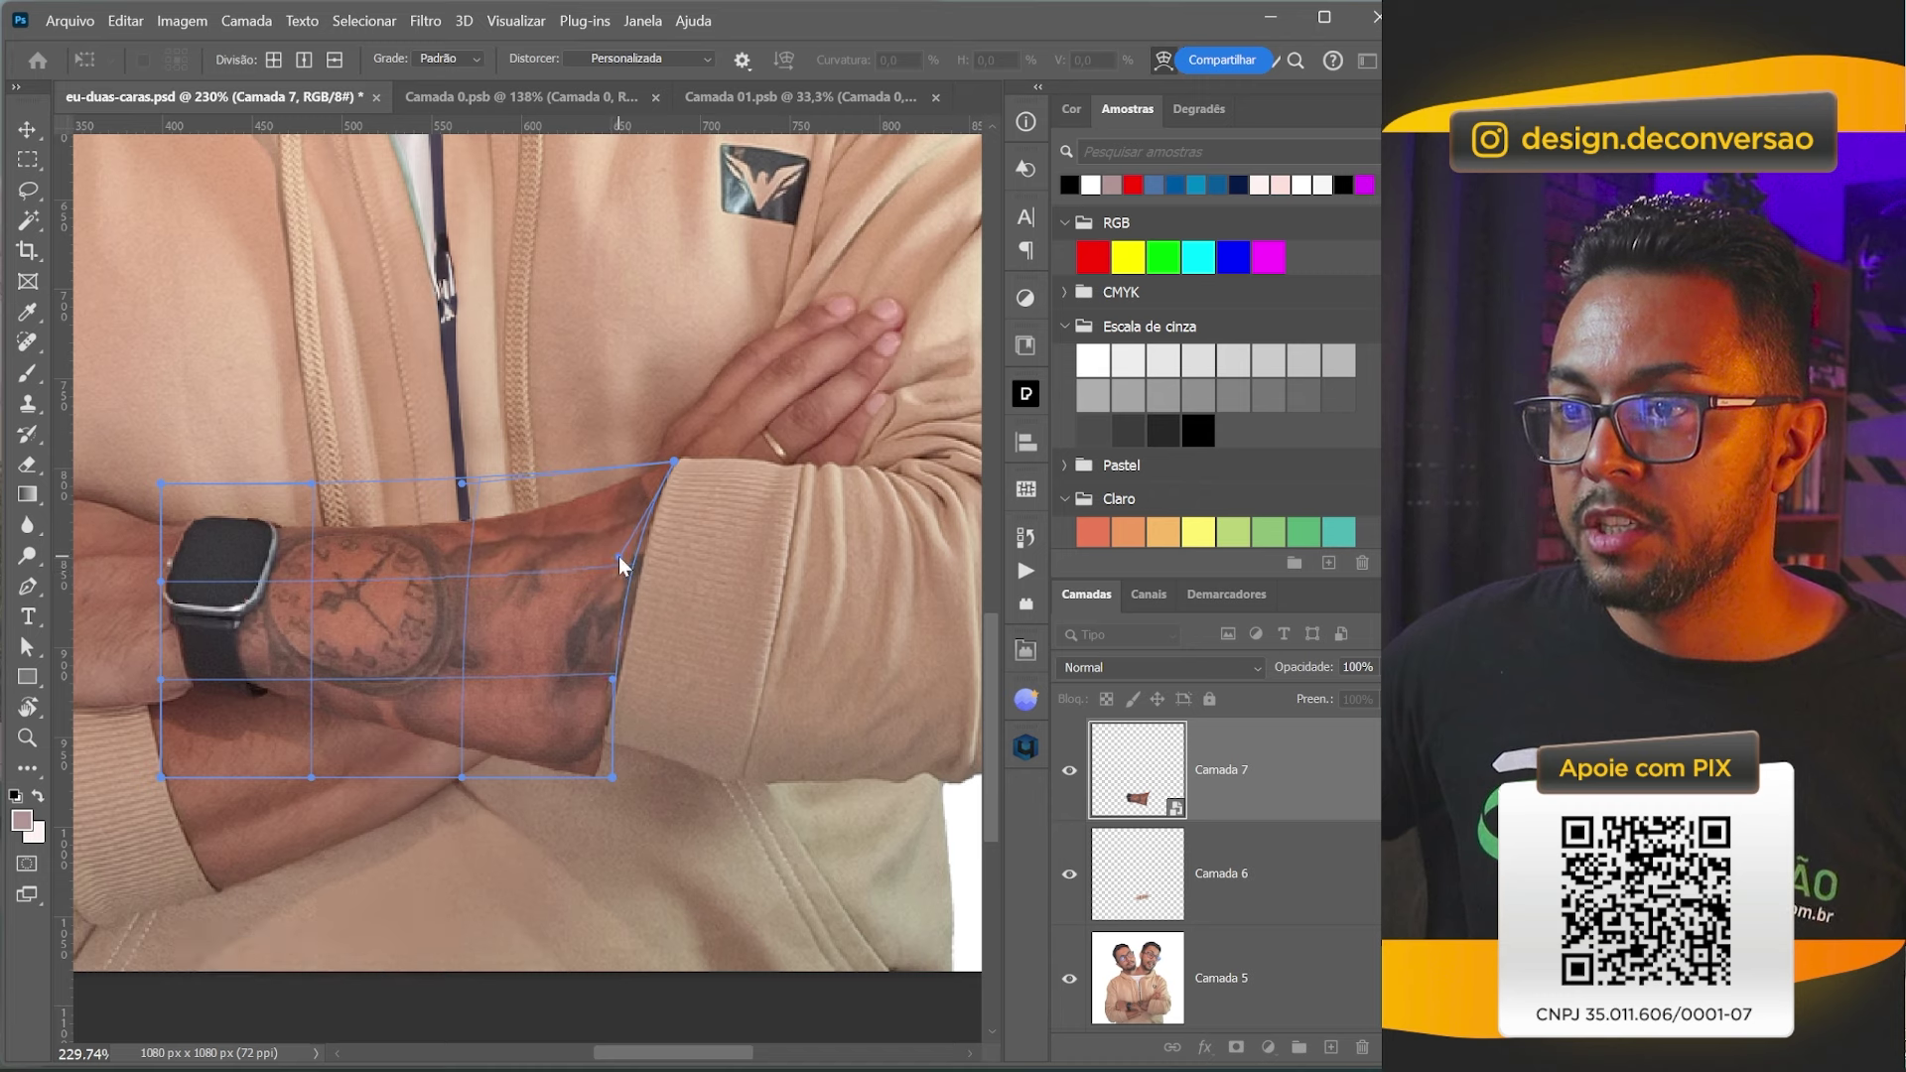
left_click_drag(611, 777, 616, 746)
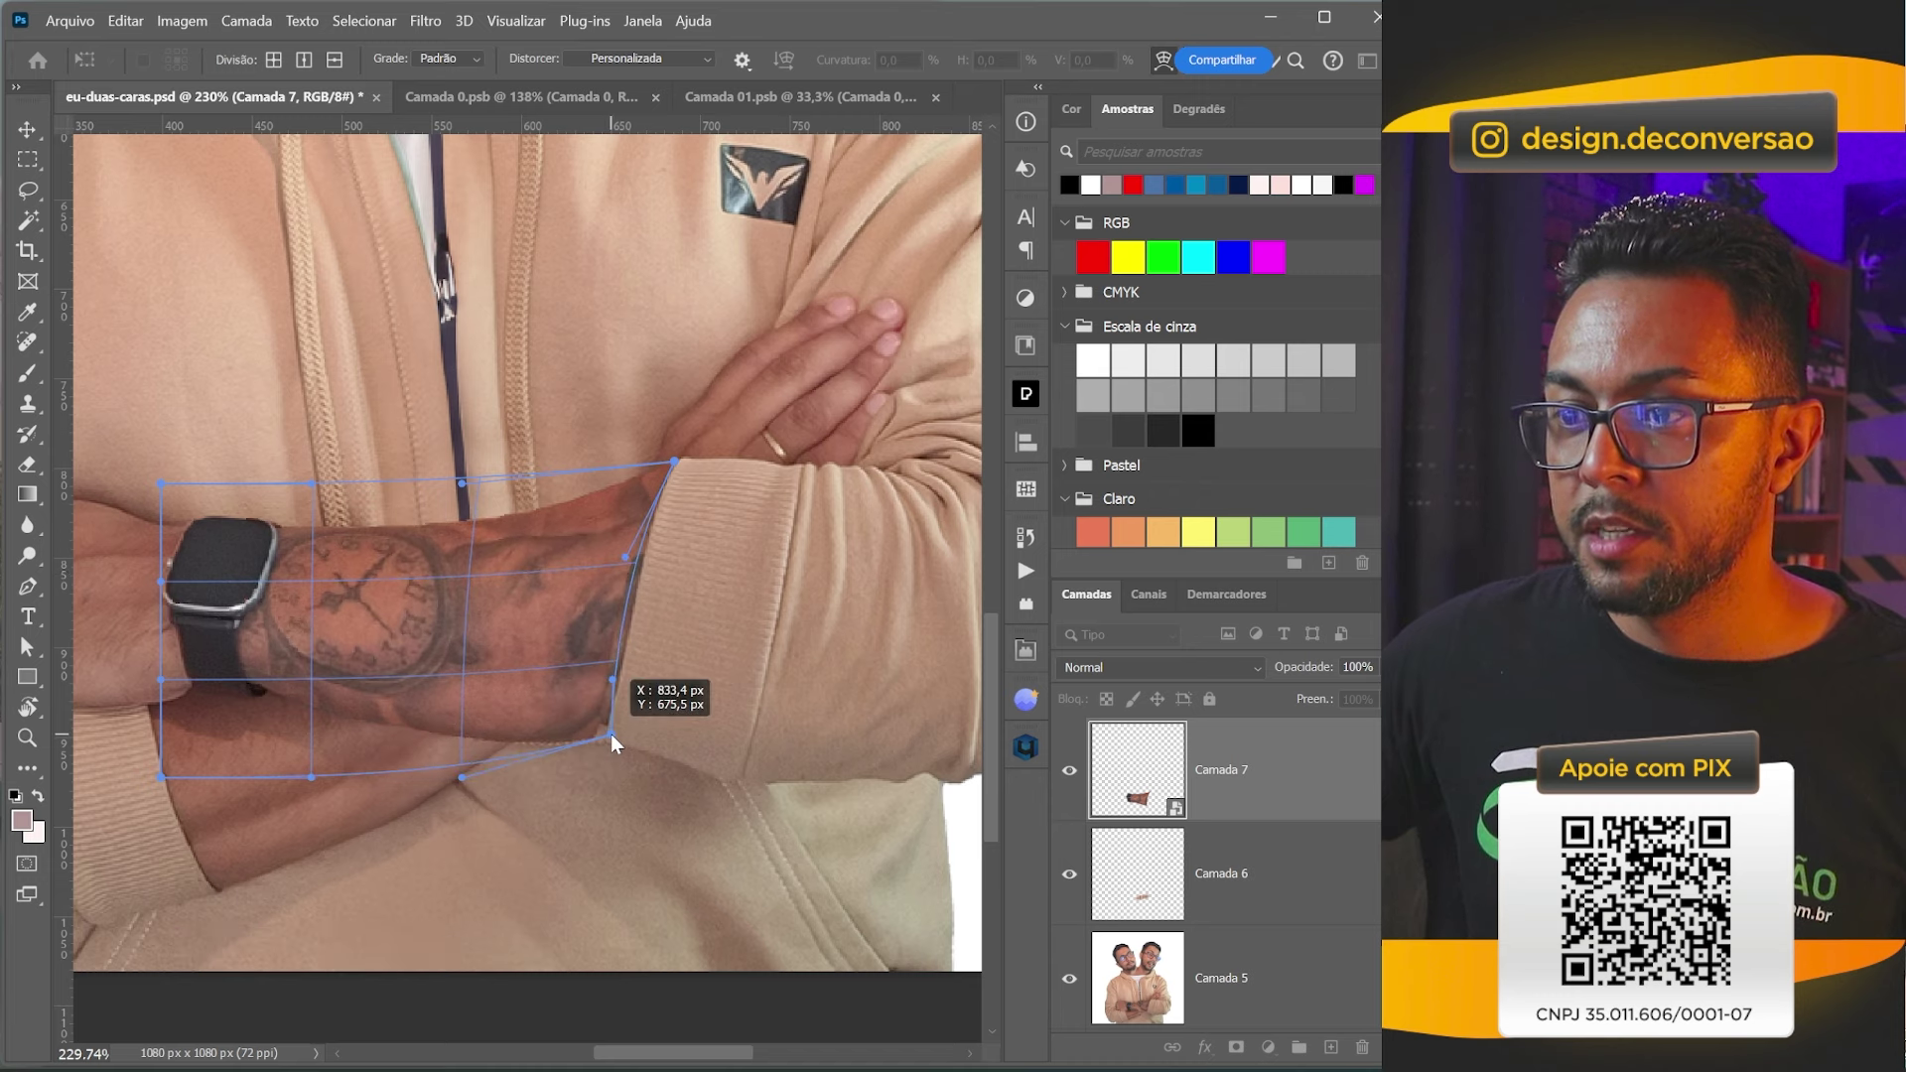
left_click_drag(462, 777, 471, 764)
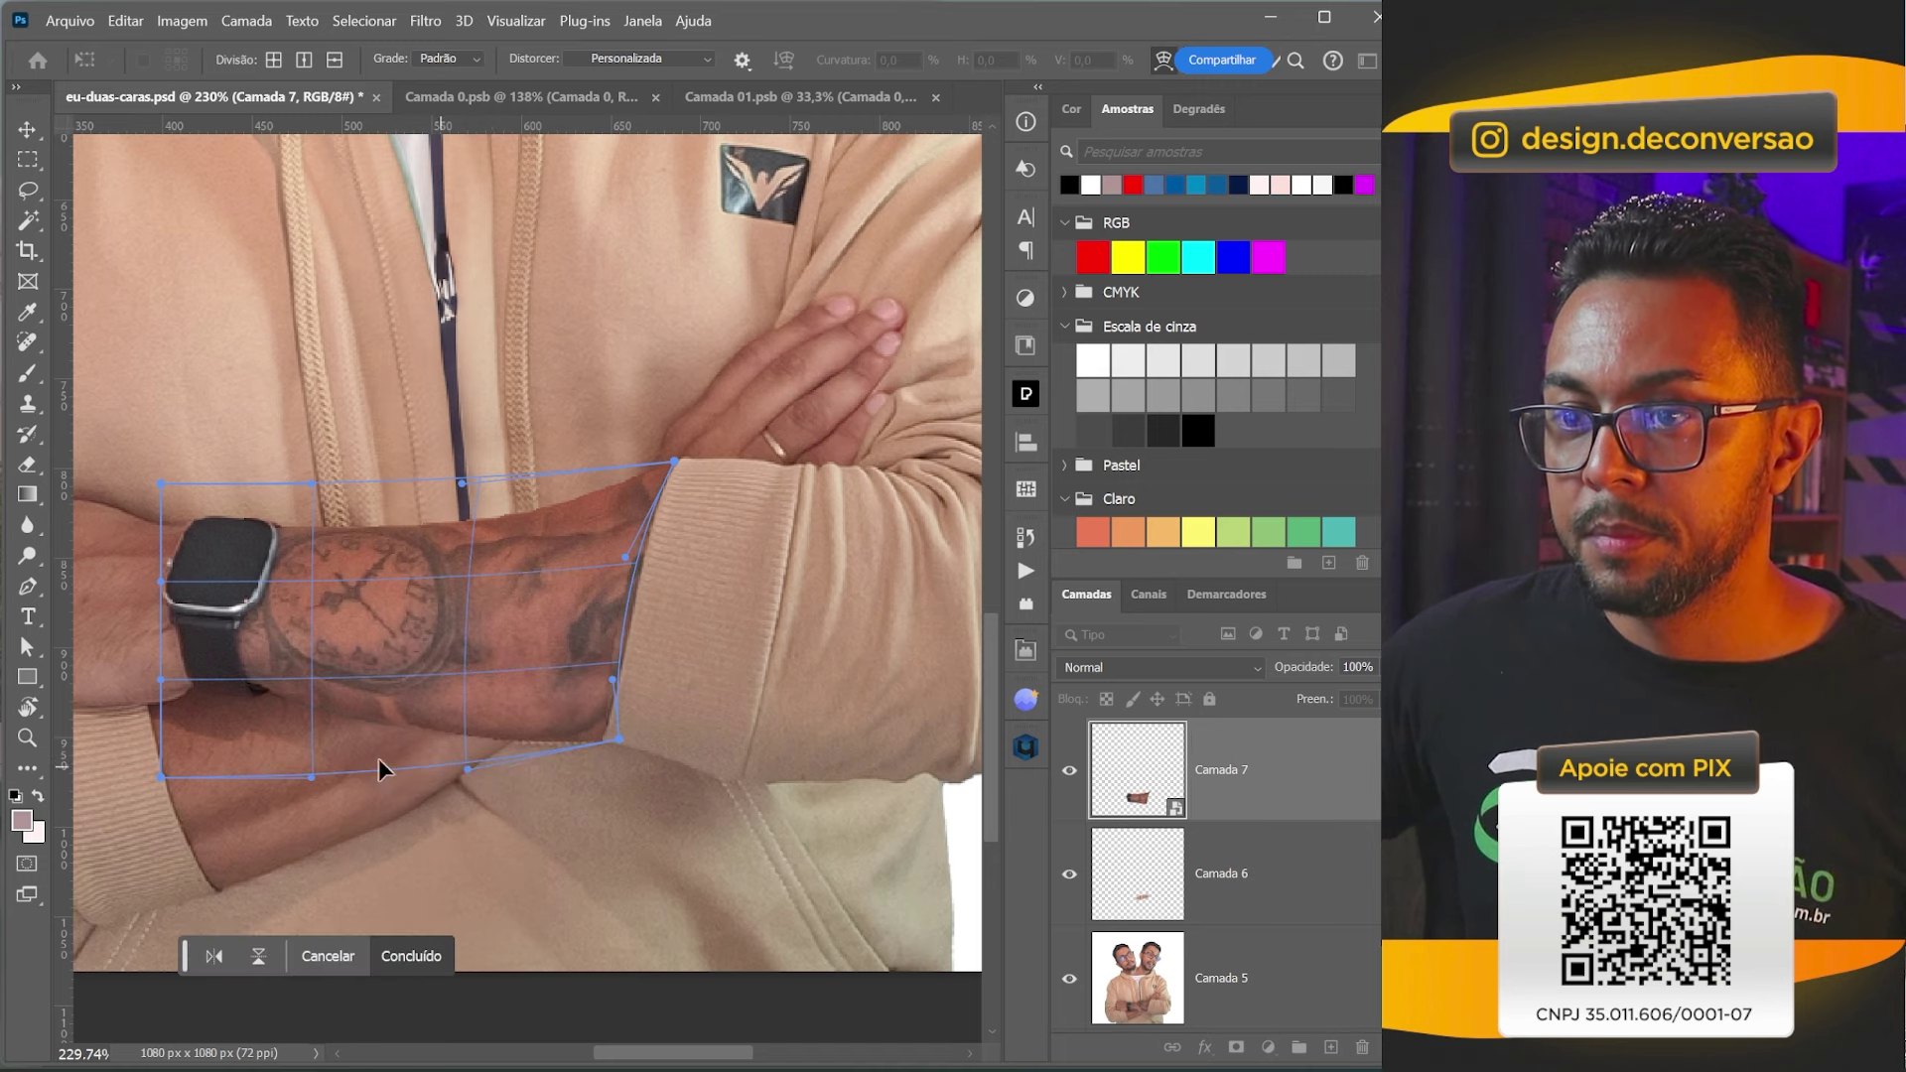
left_click_drag(619, 742, 618, 745)
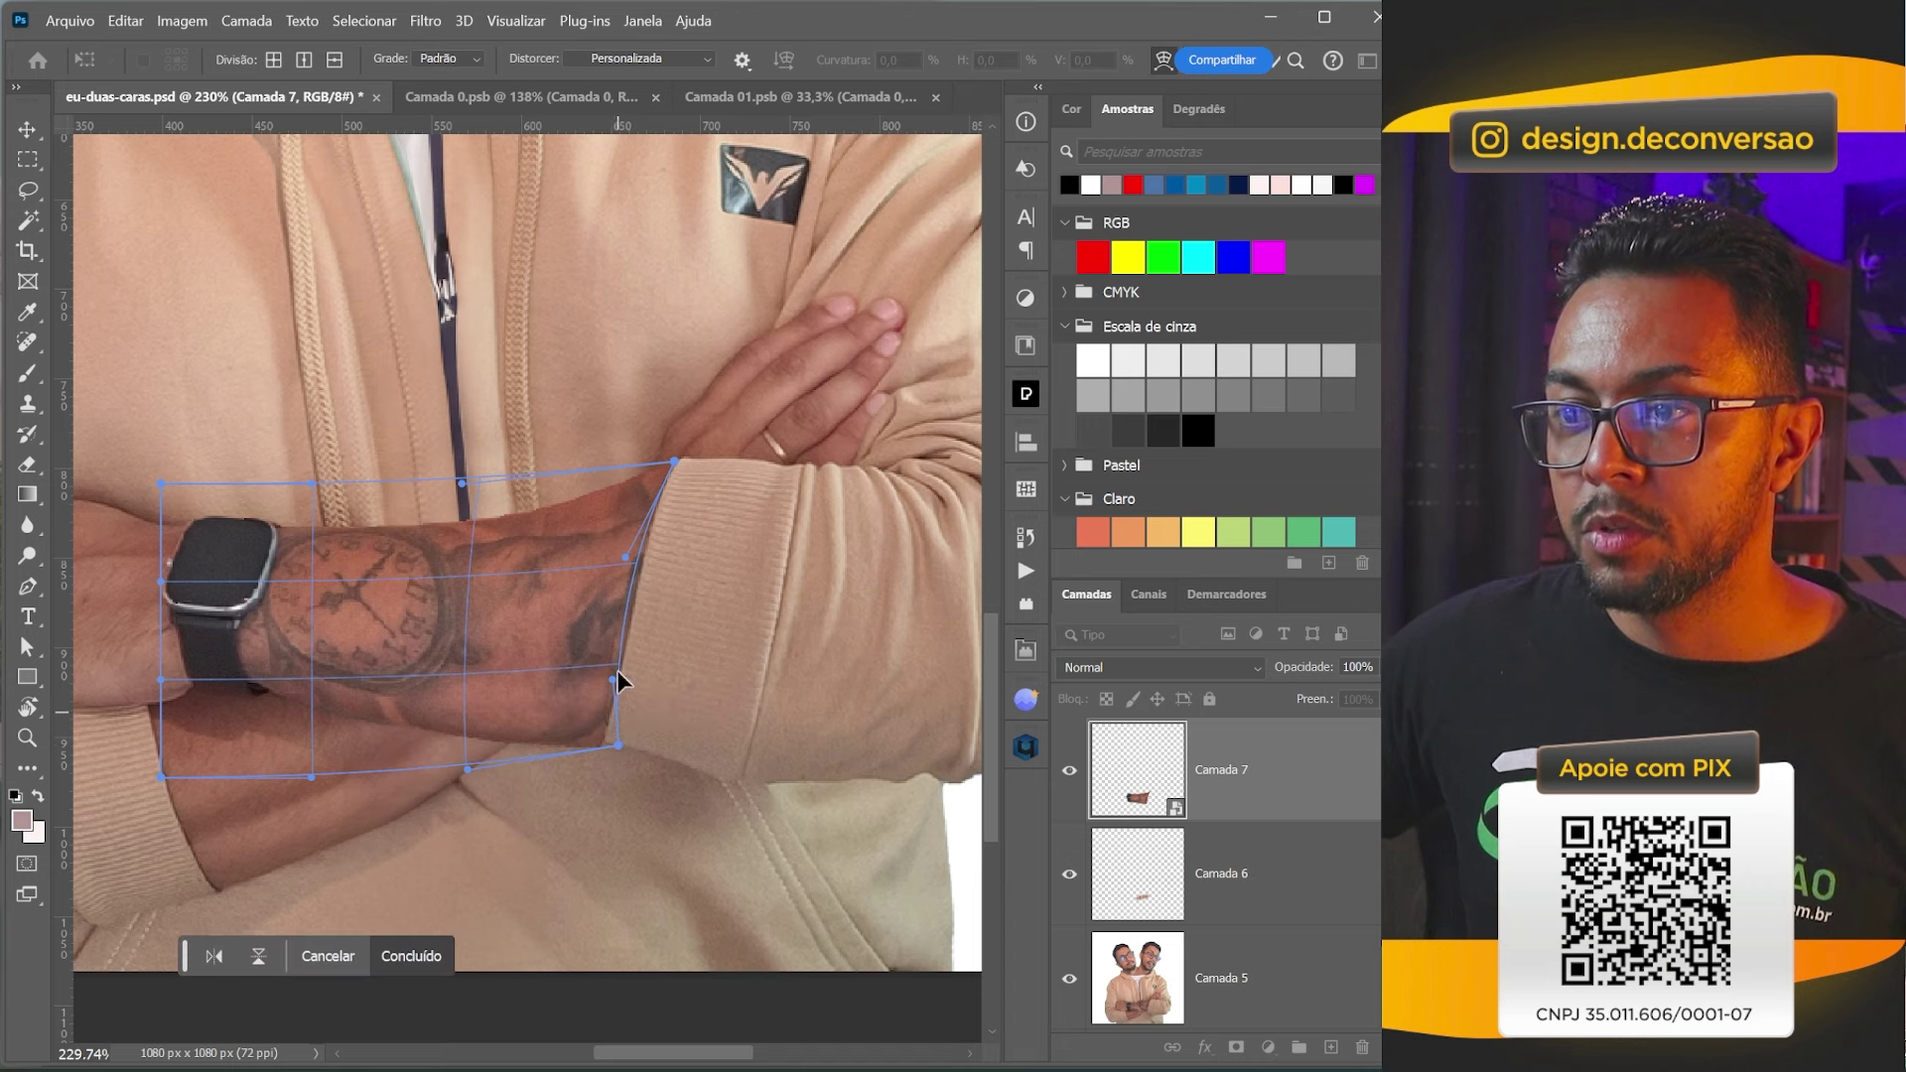
key("Return")
key("z")
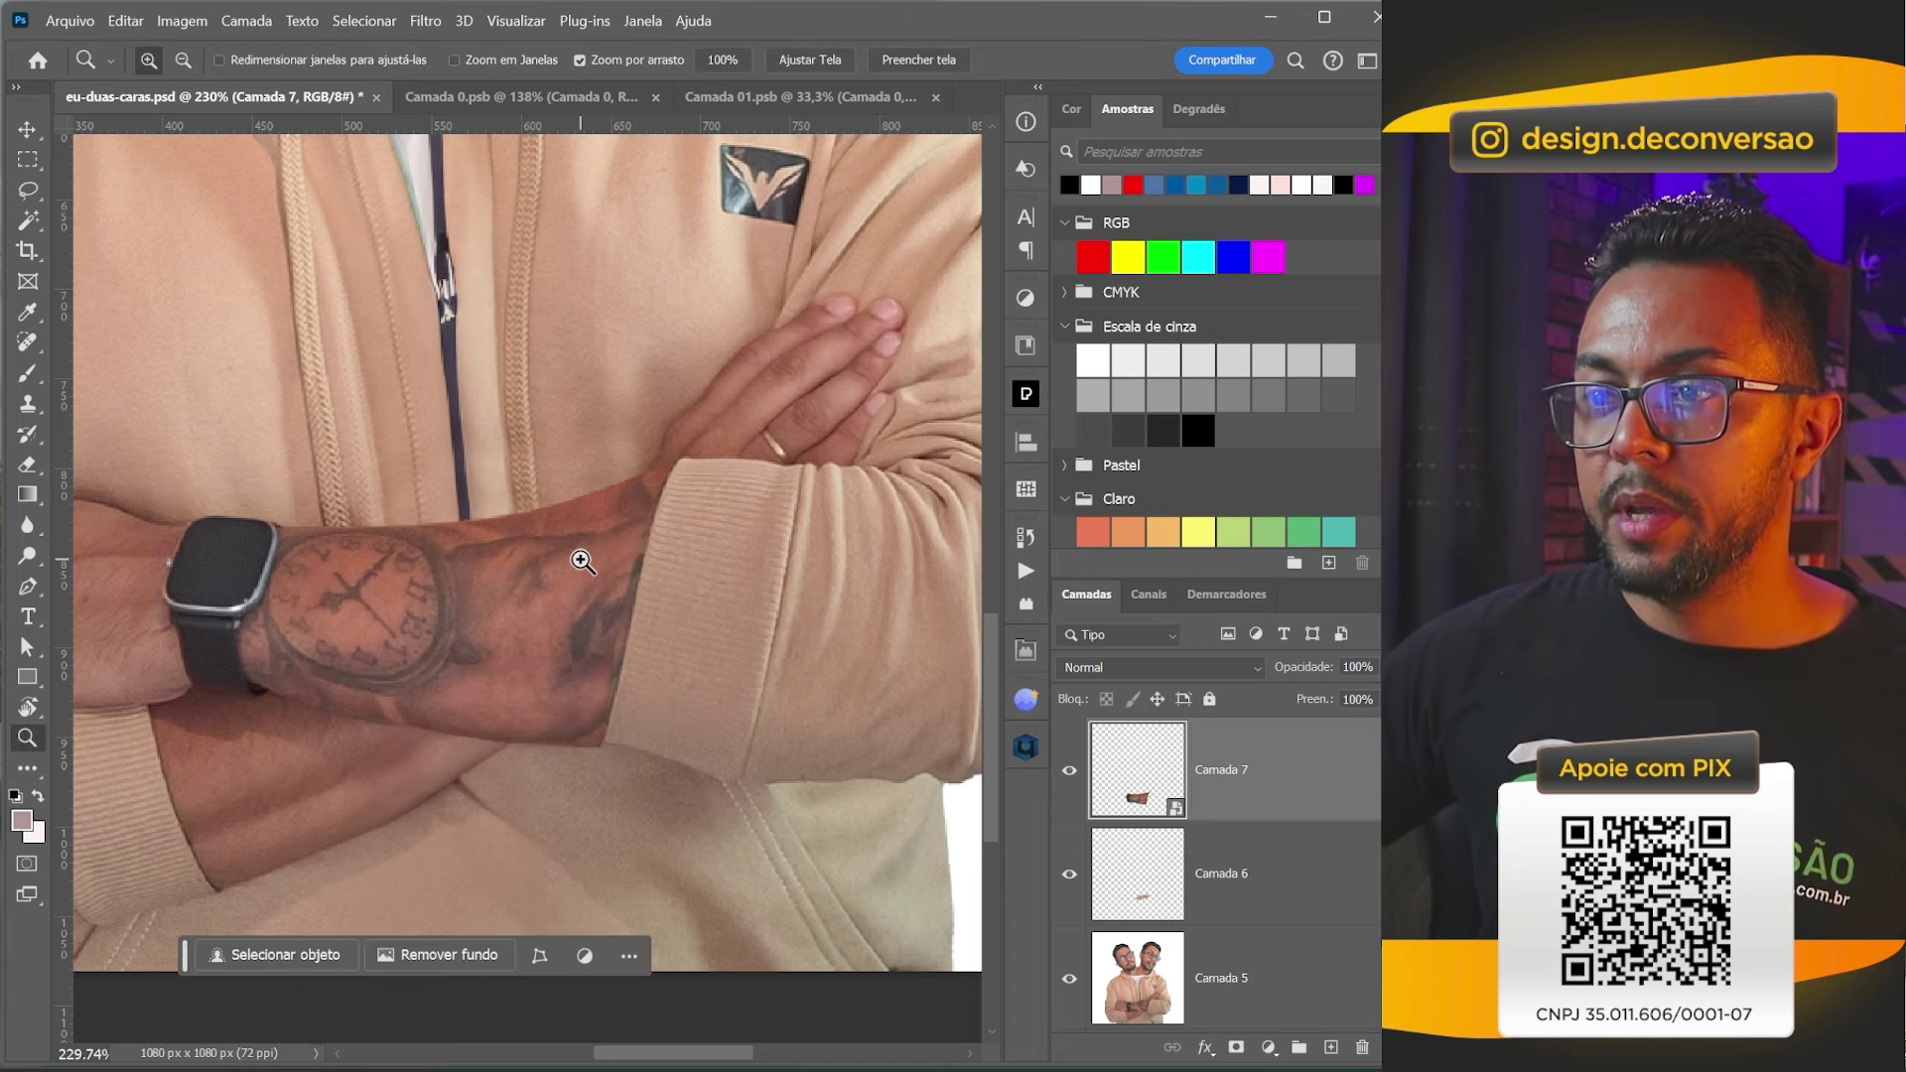
Mask Camada 7 and softly fade its cuff edge with a 20% opacity brush.
left_click(1235, 1048)
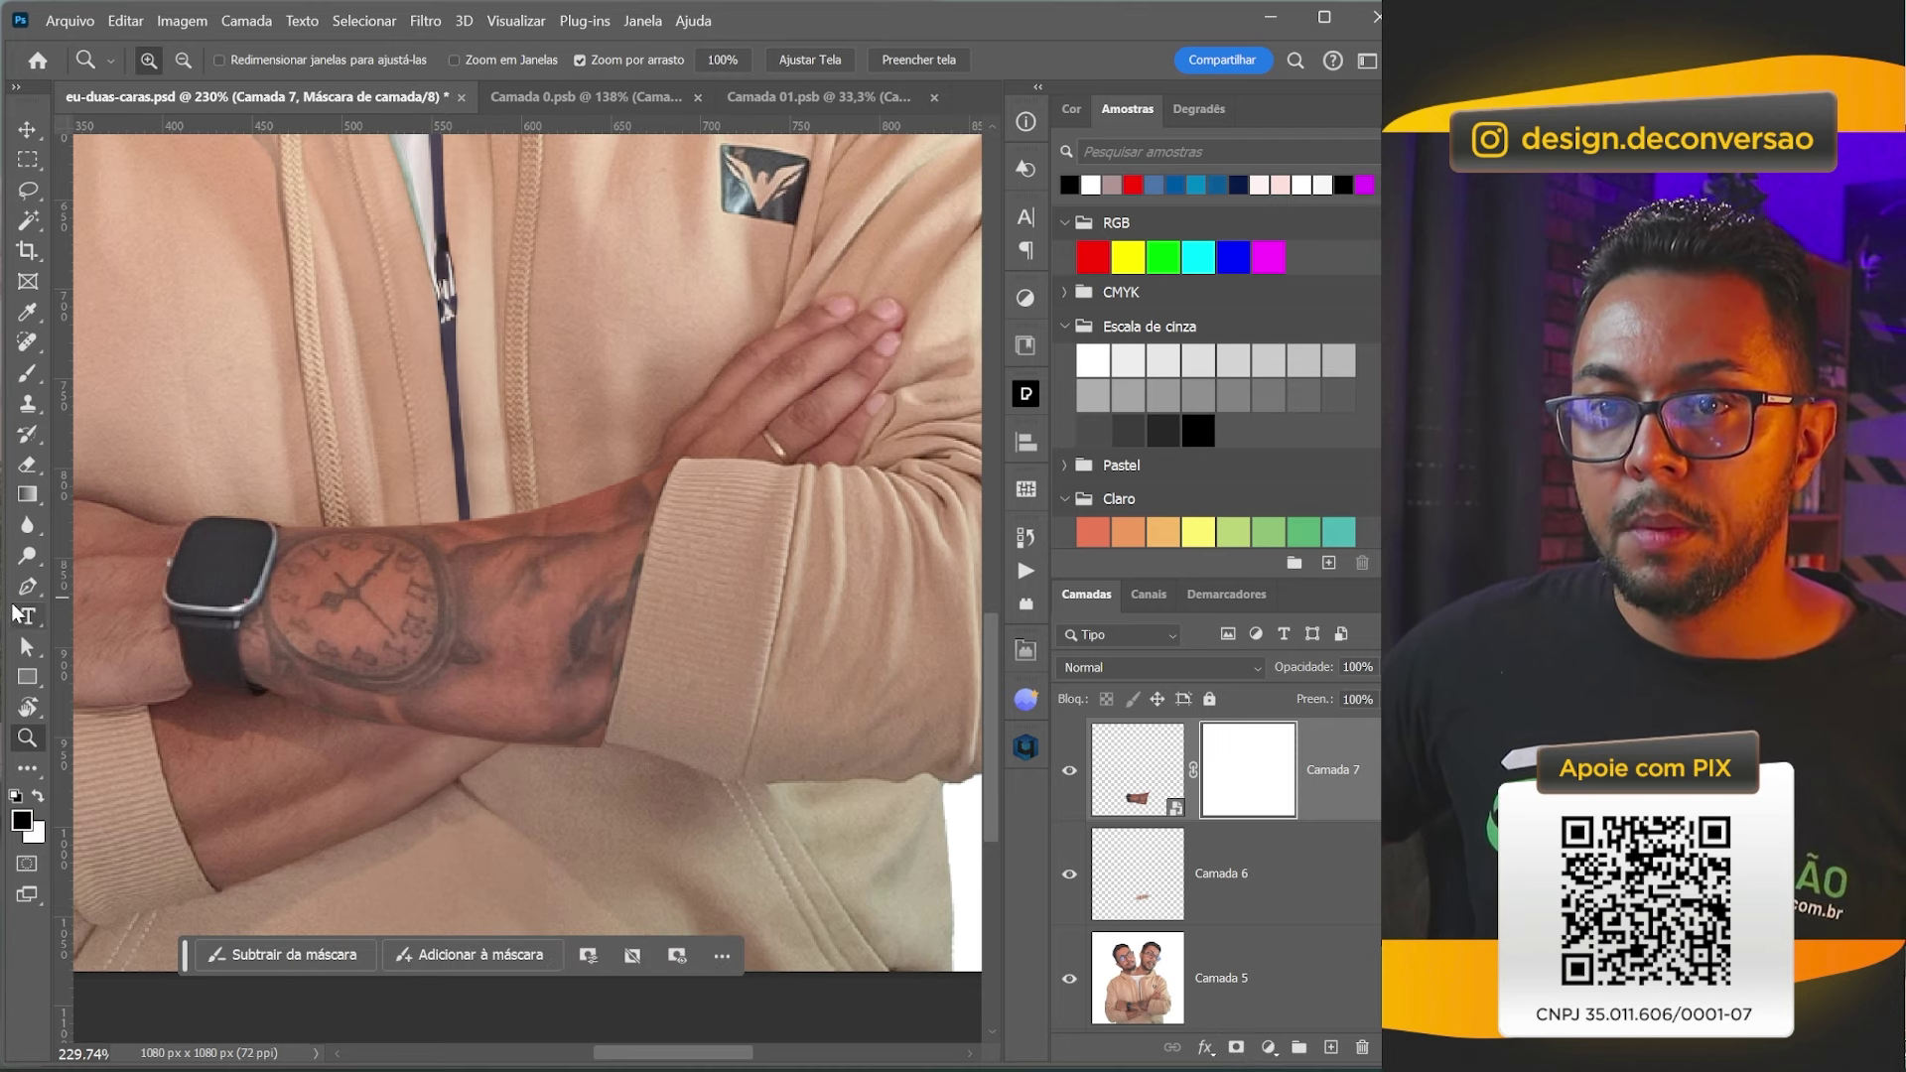
key("b")
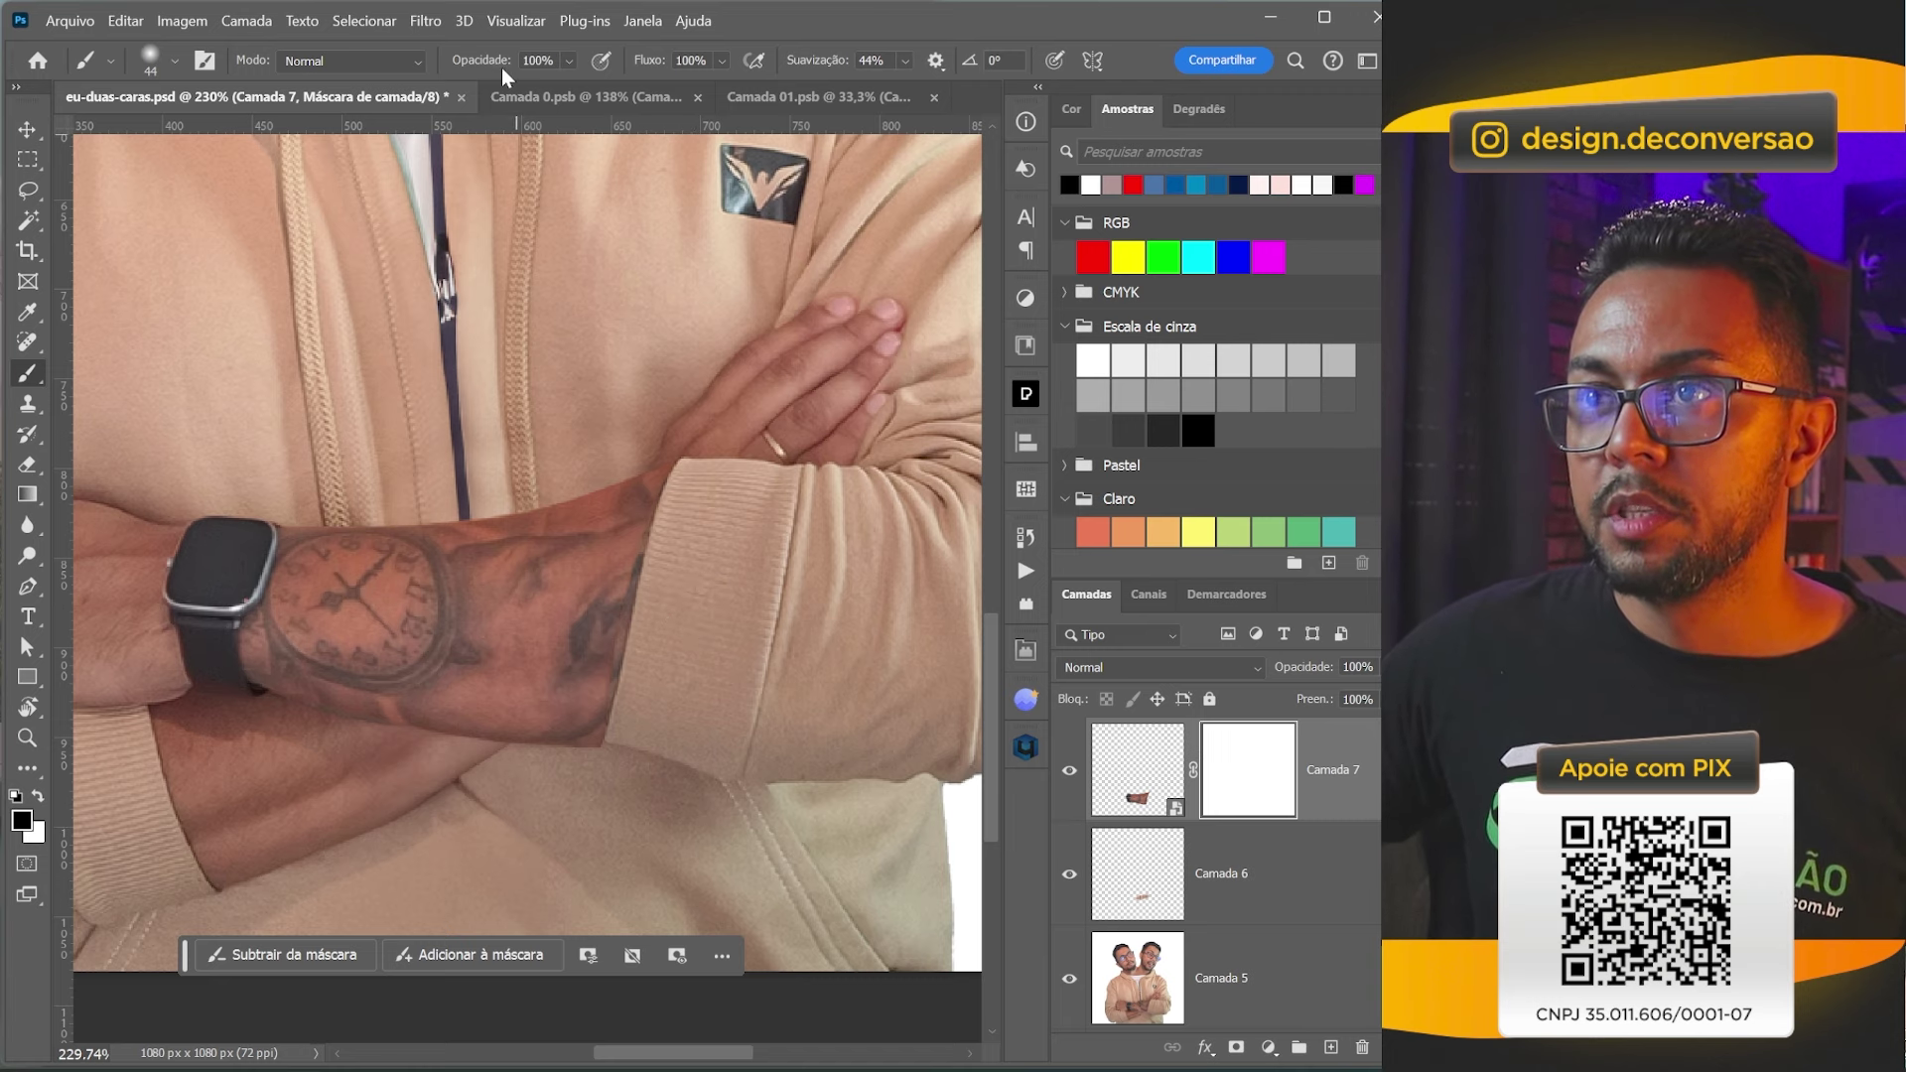
key("2")
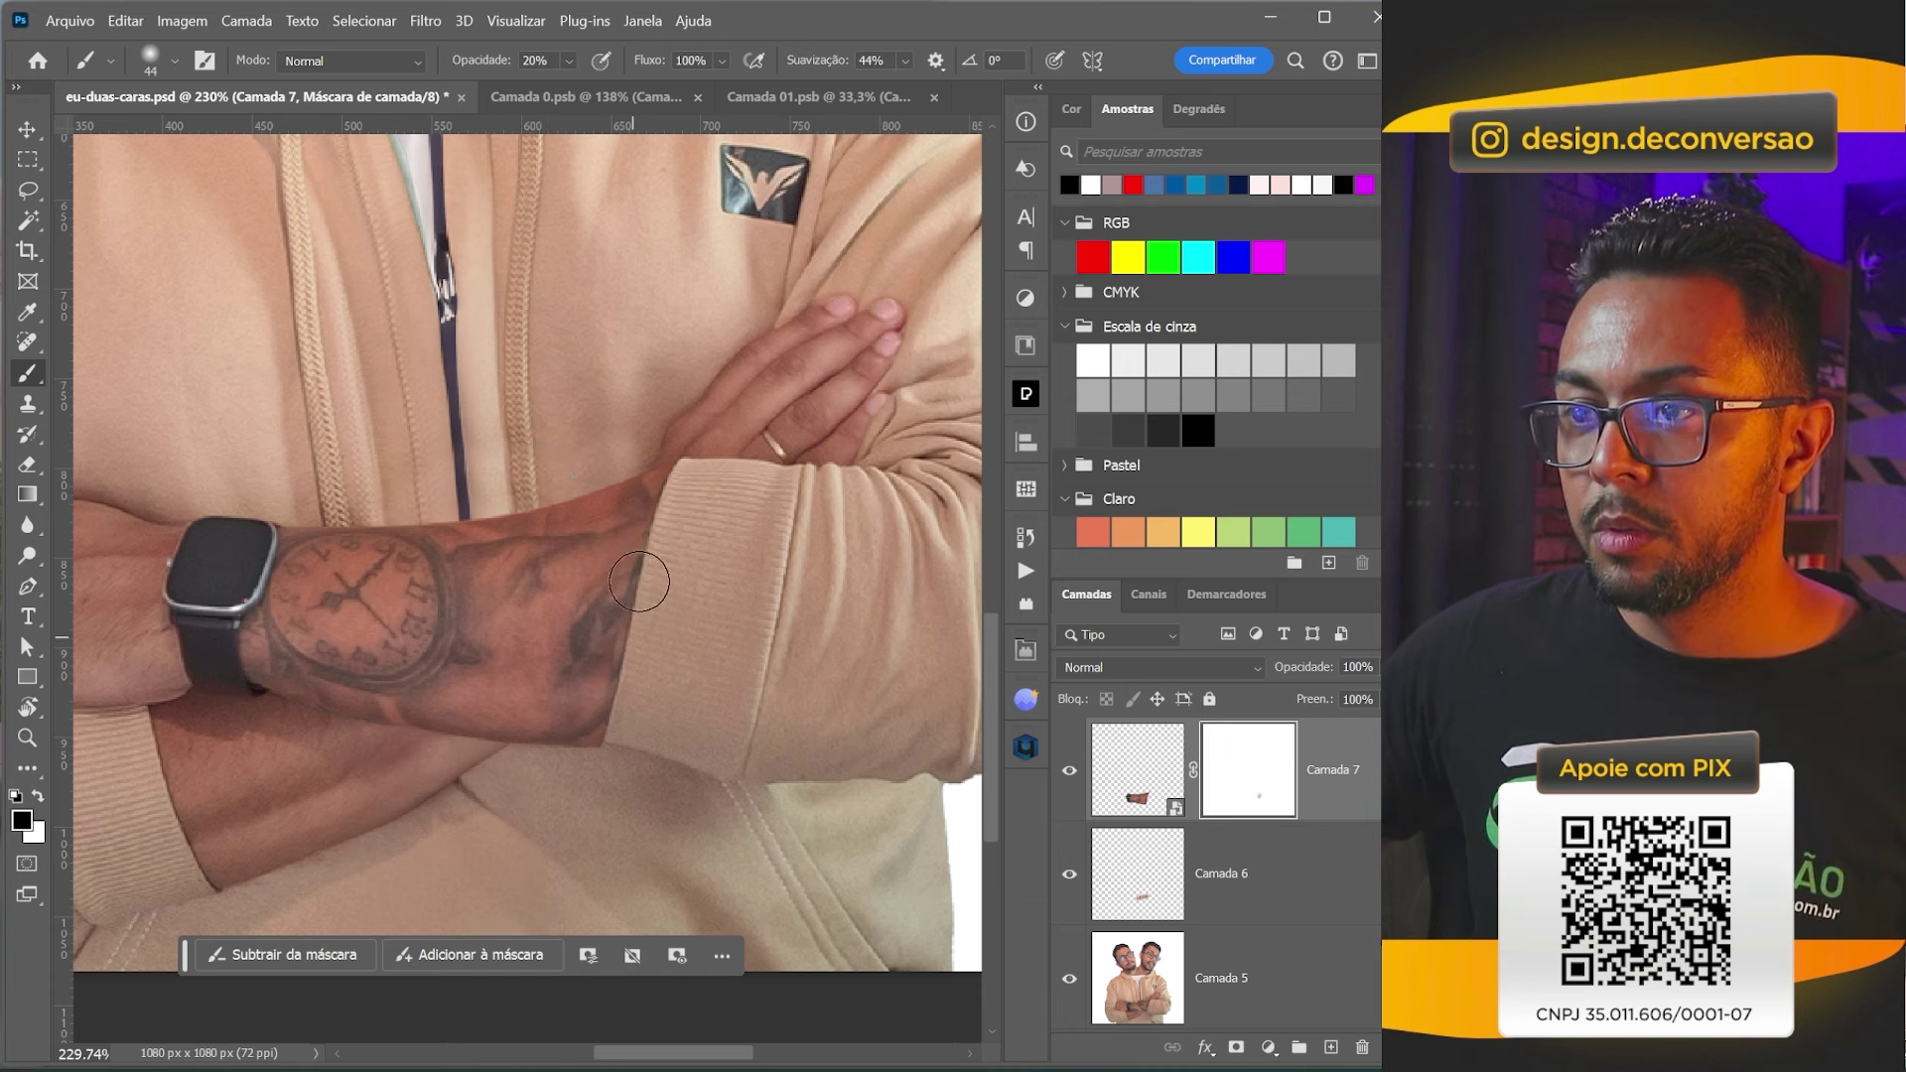
left_click_drag(618, 576, 600, 659)
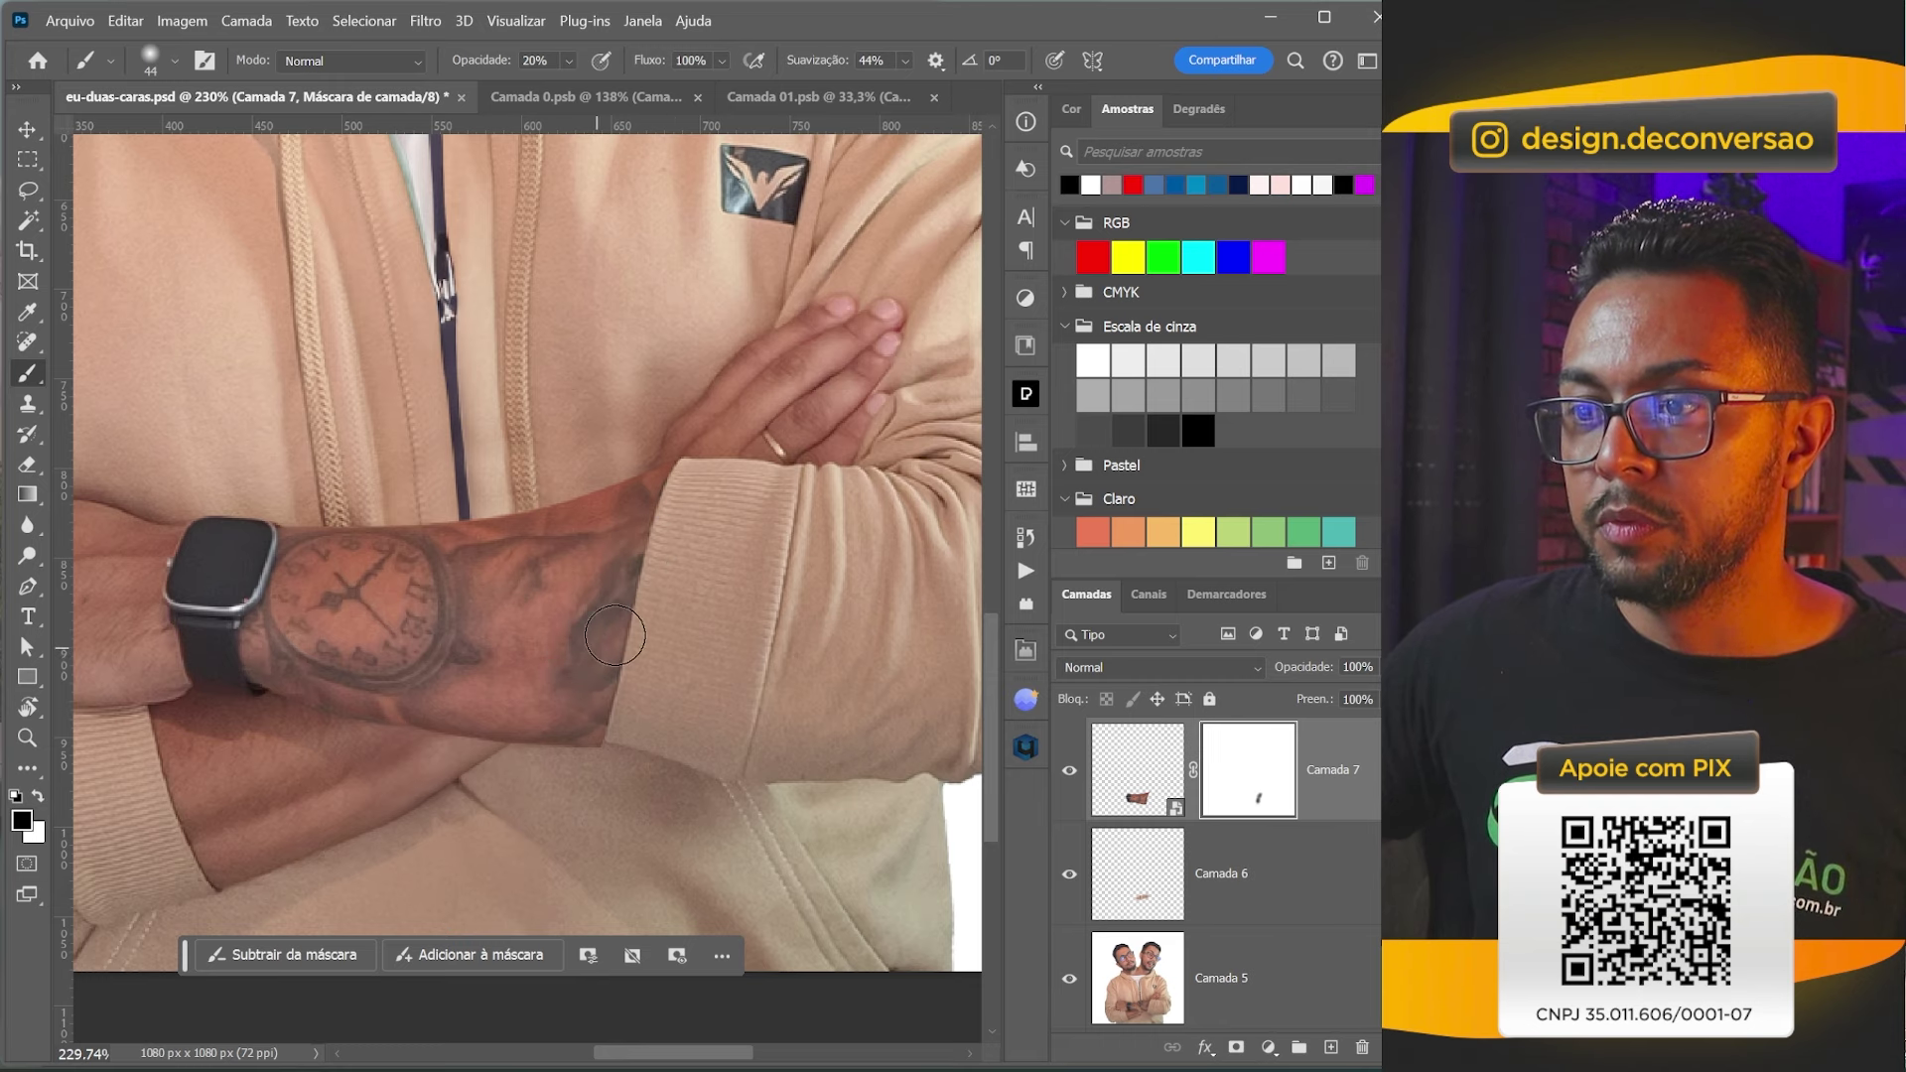
key("ctrl+0")
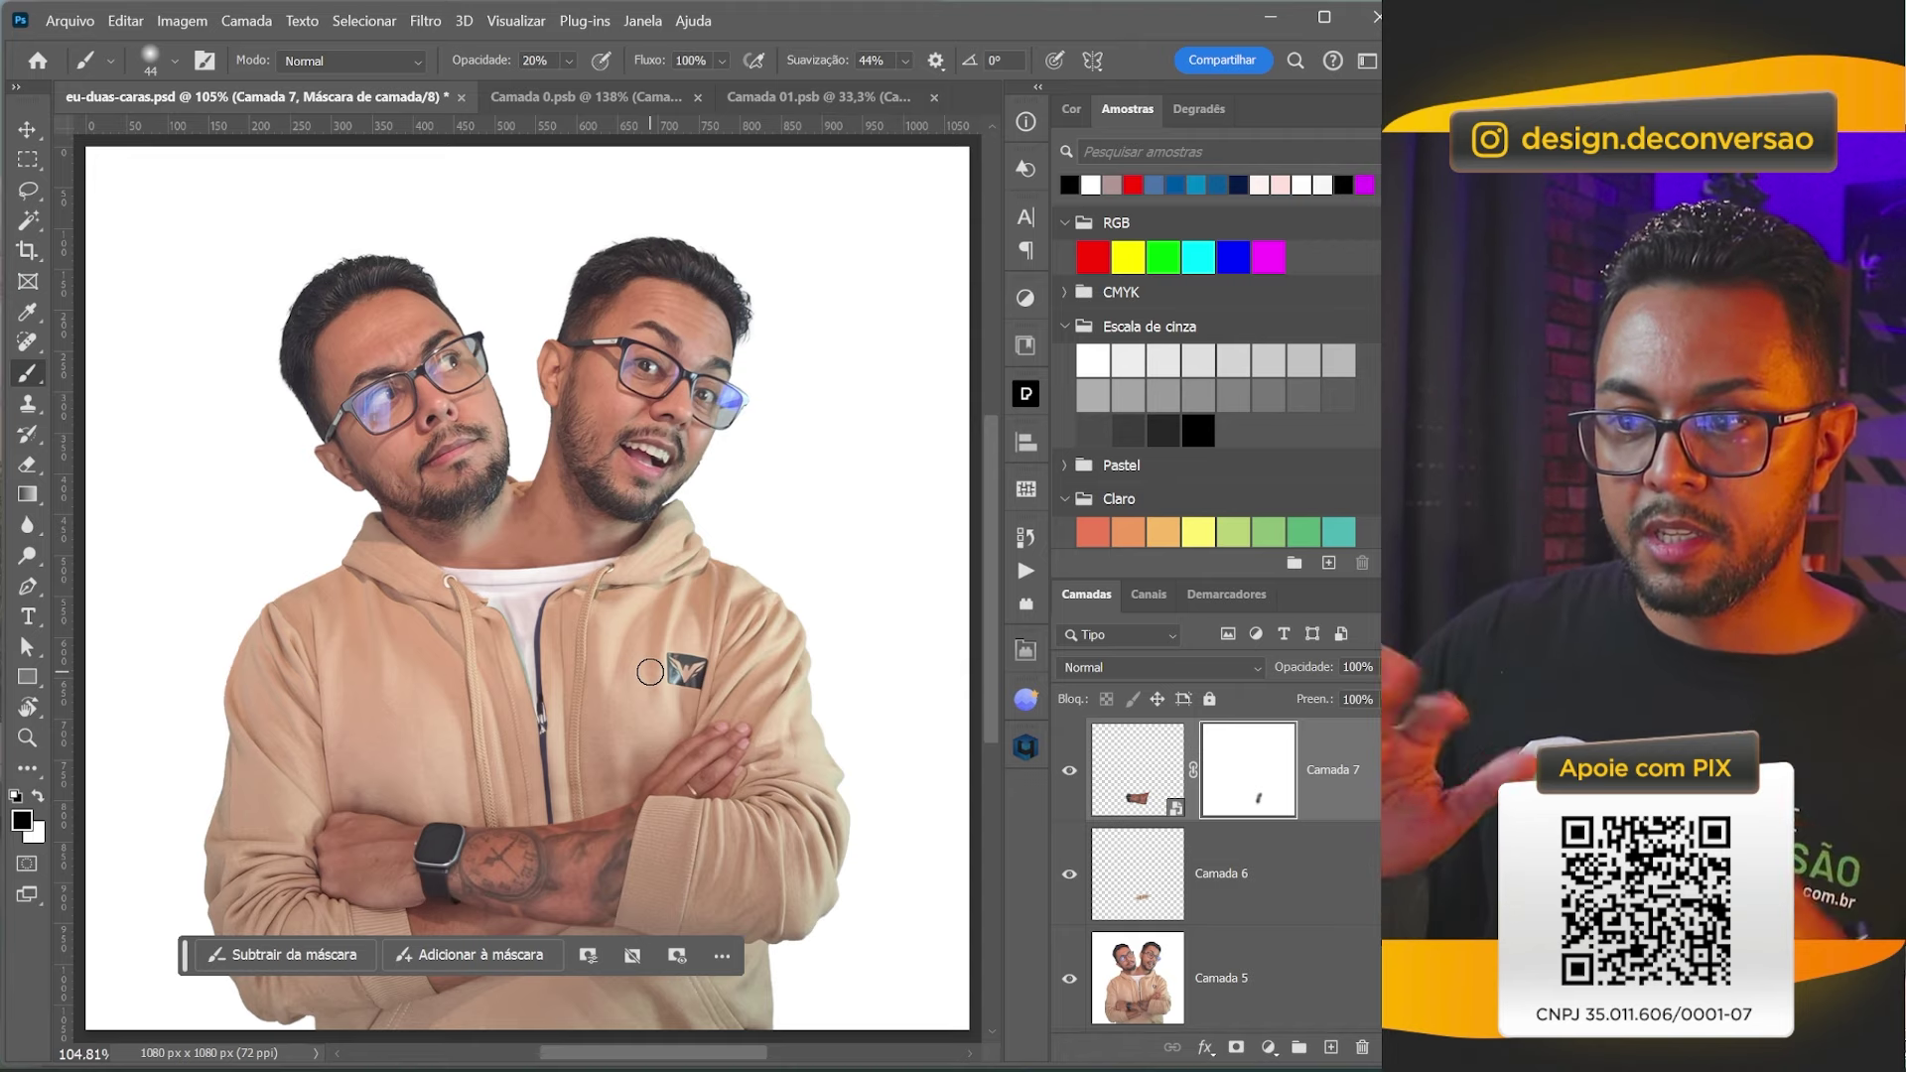
Stamp the finished composite, including the masked watch forearm, into a new layer Camada 8.
key("ctrl+2")
key("v")
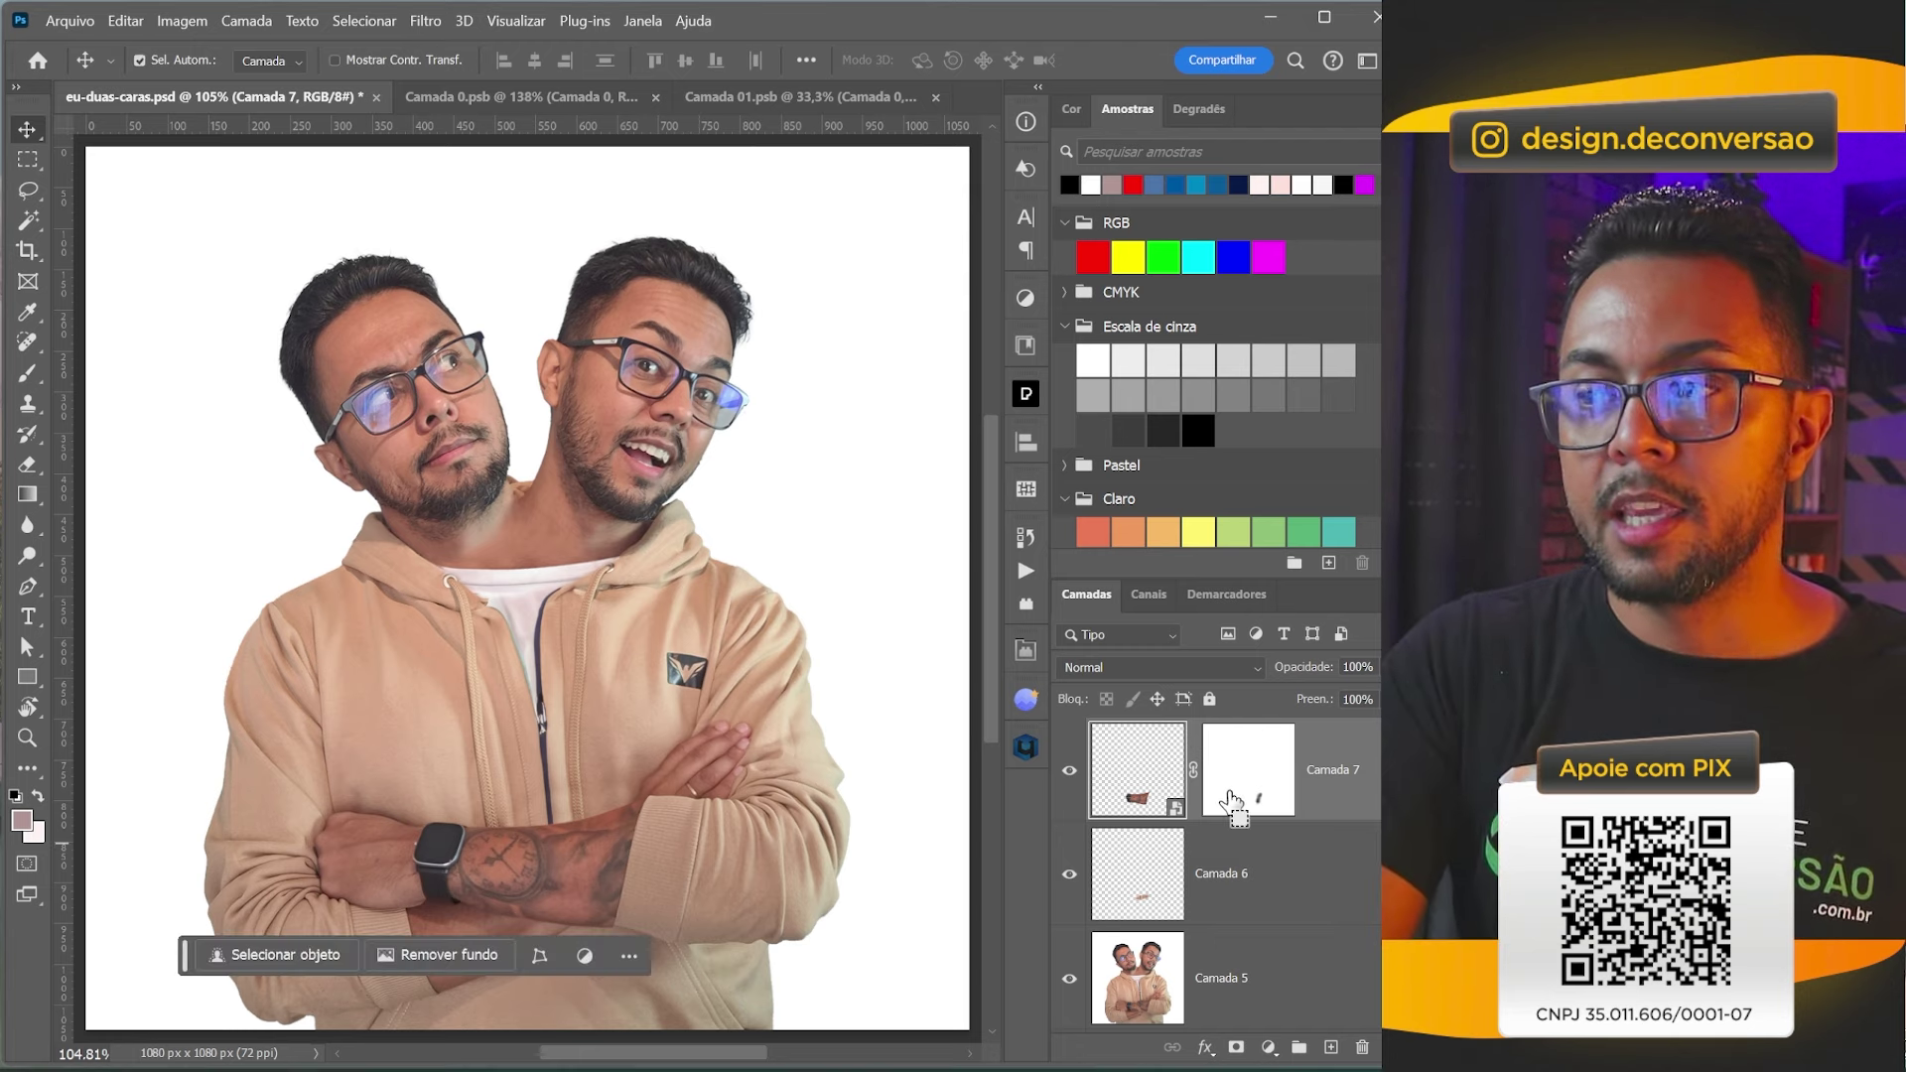
key("ctrl+shift+alt+e")
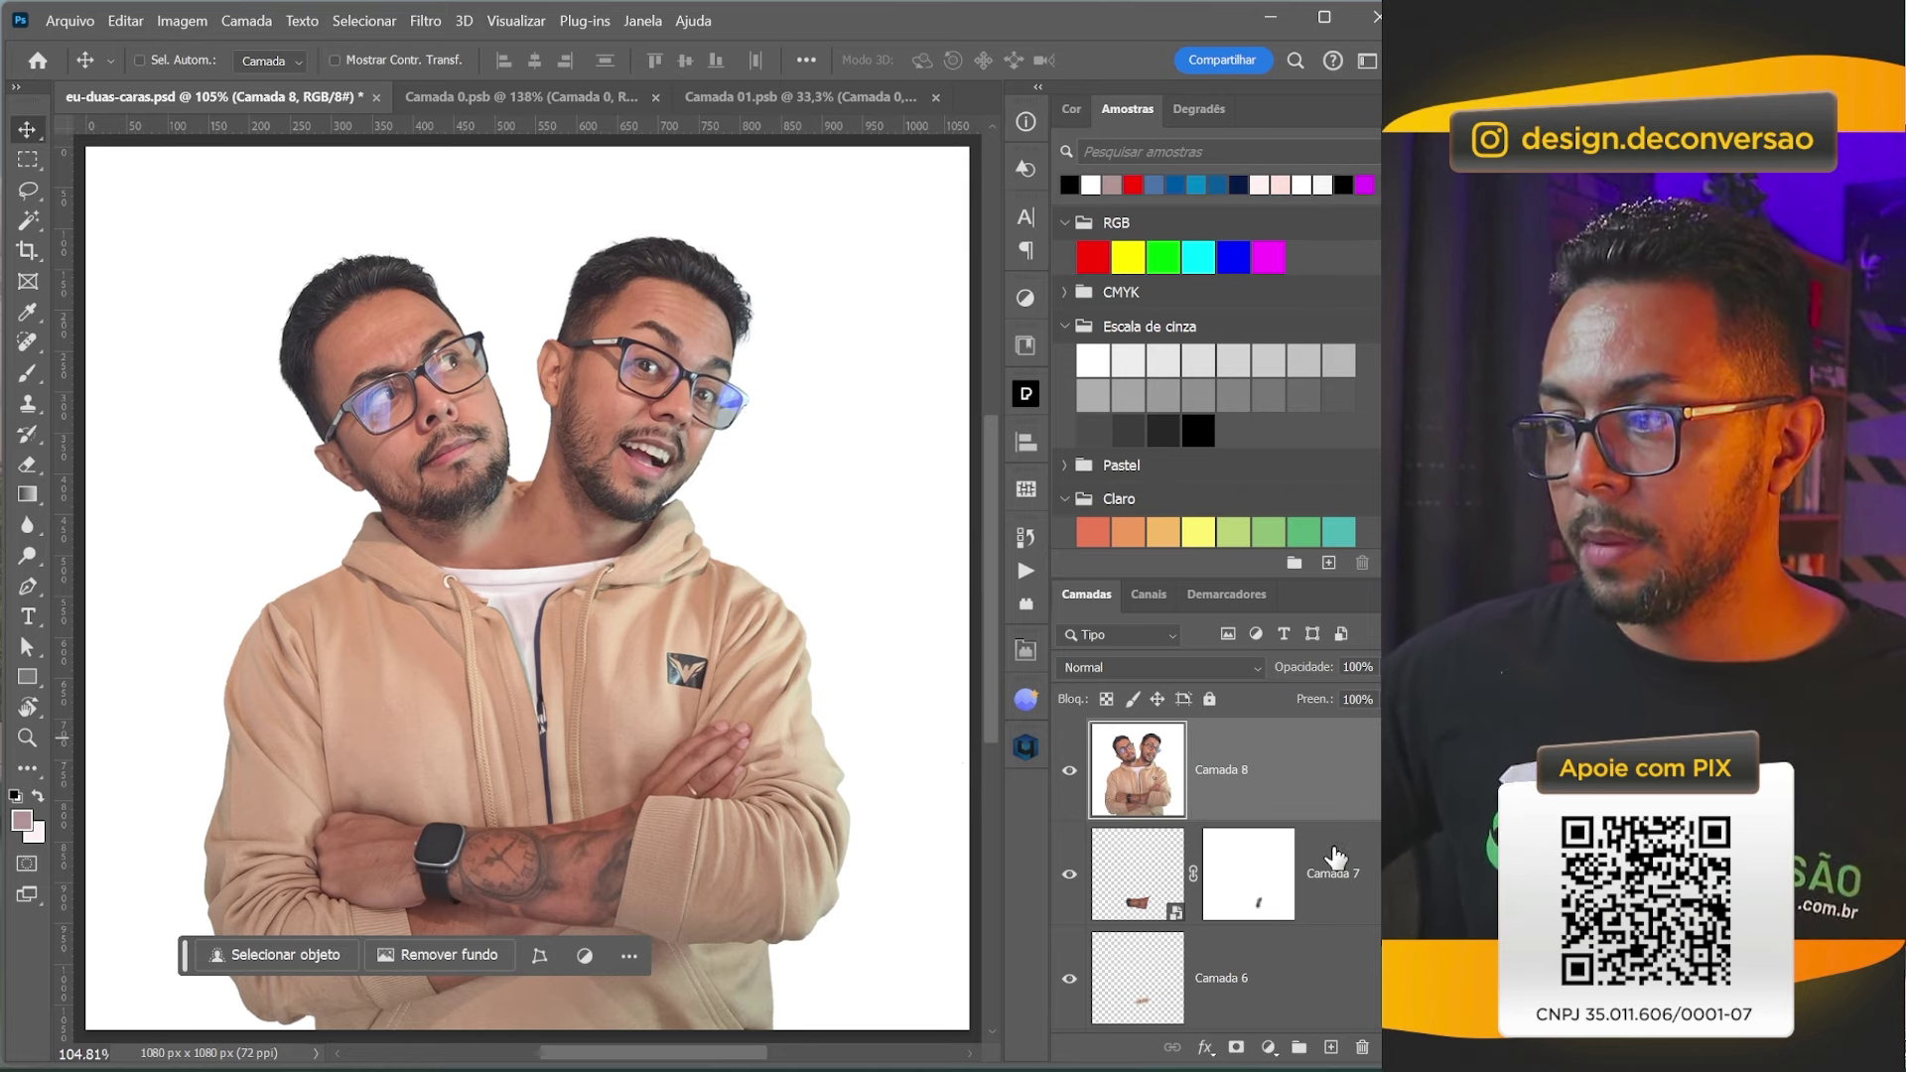
Group Camada 7 through Camada 1 into Agrupar 1 and hide the group.
left_click(1331, 858)
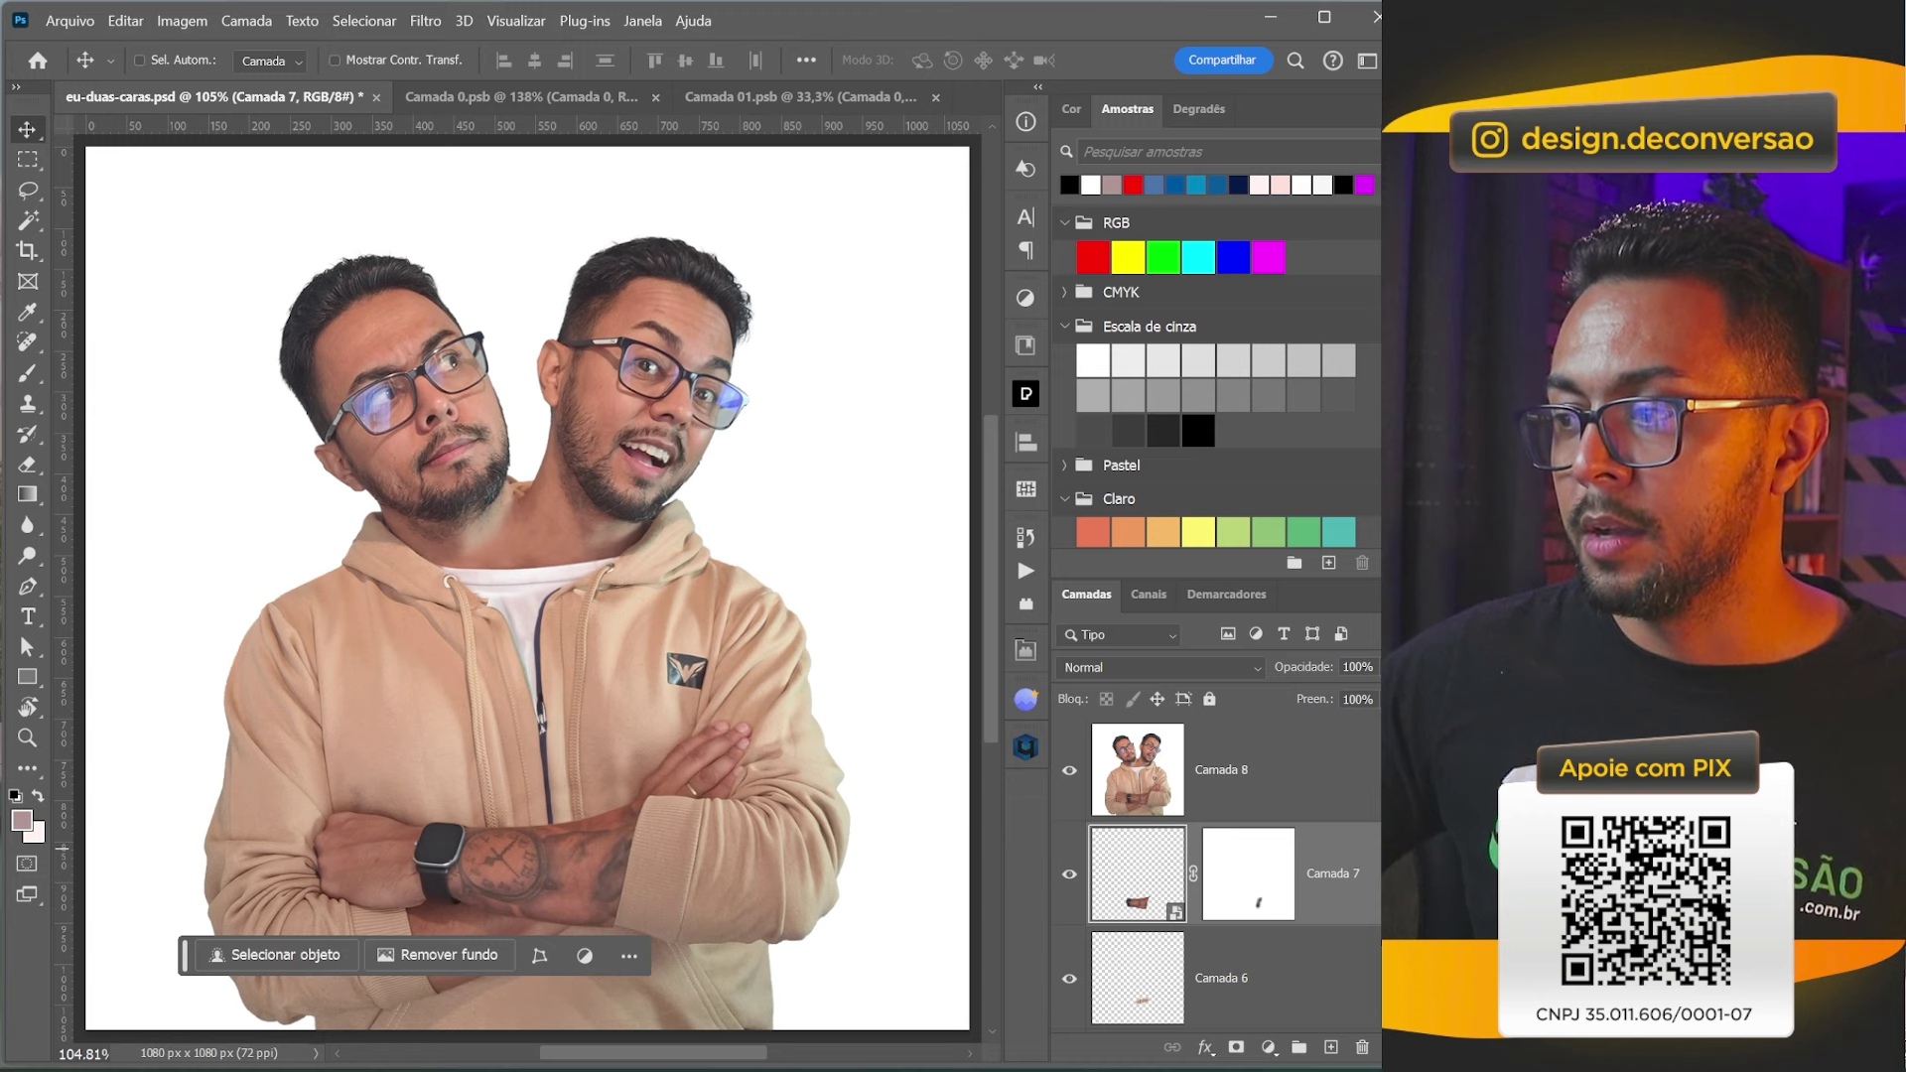
scroll(1220, 874, "down", 5)
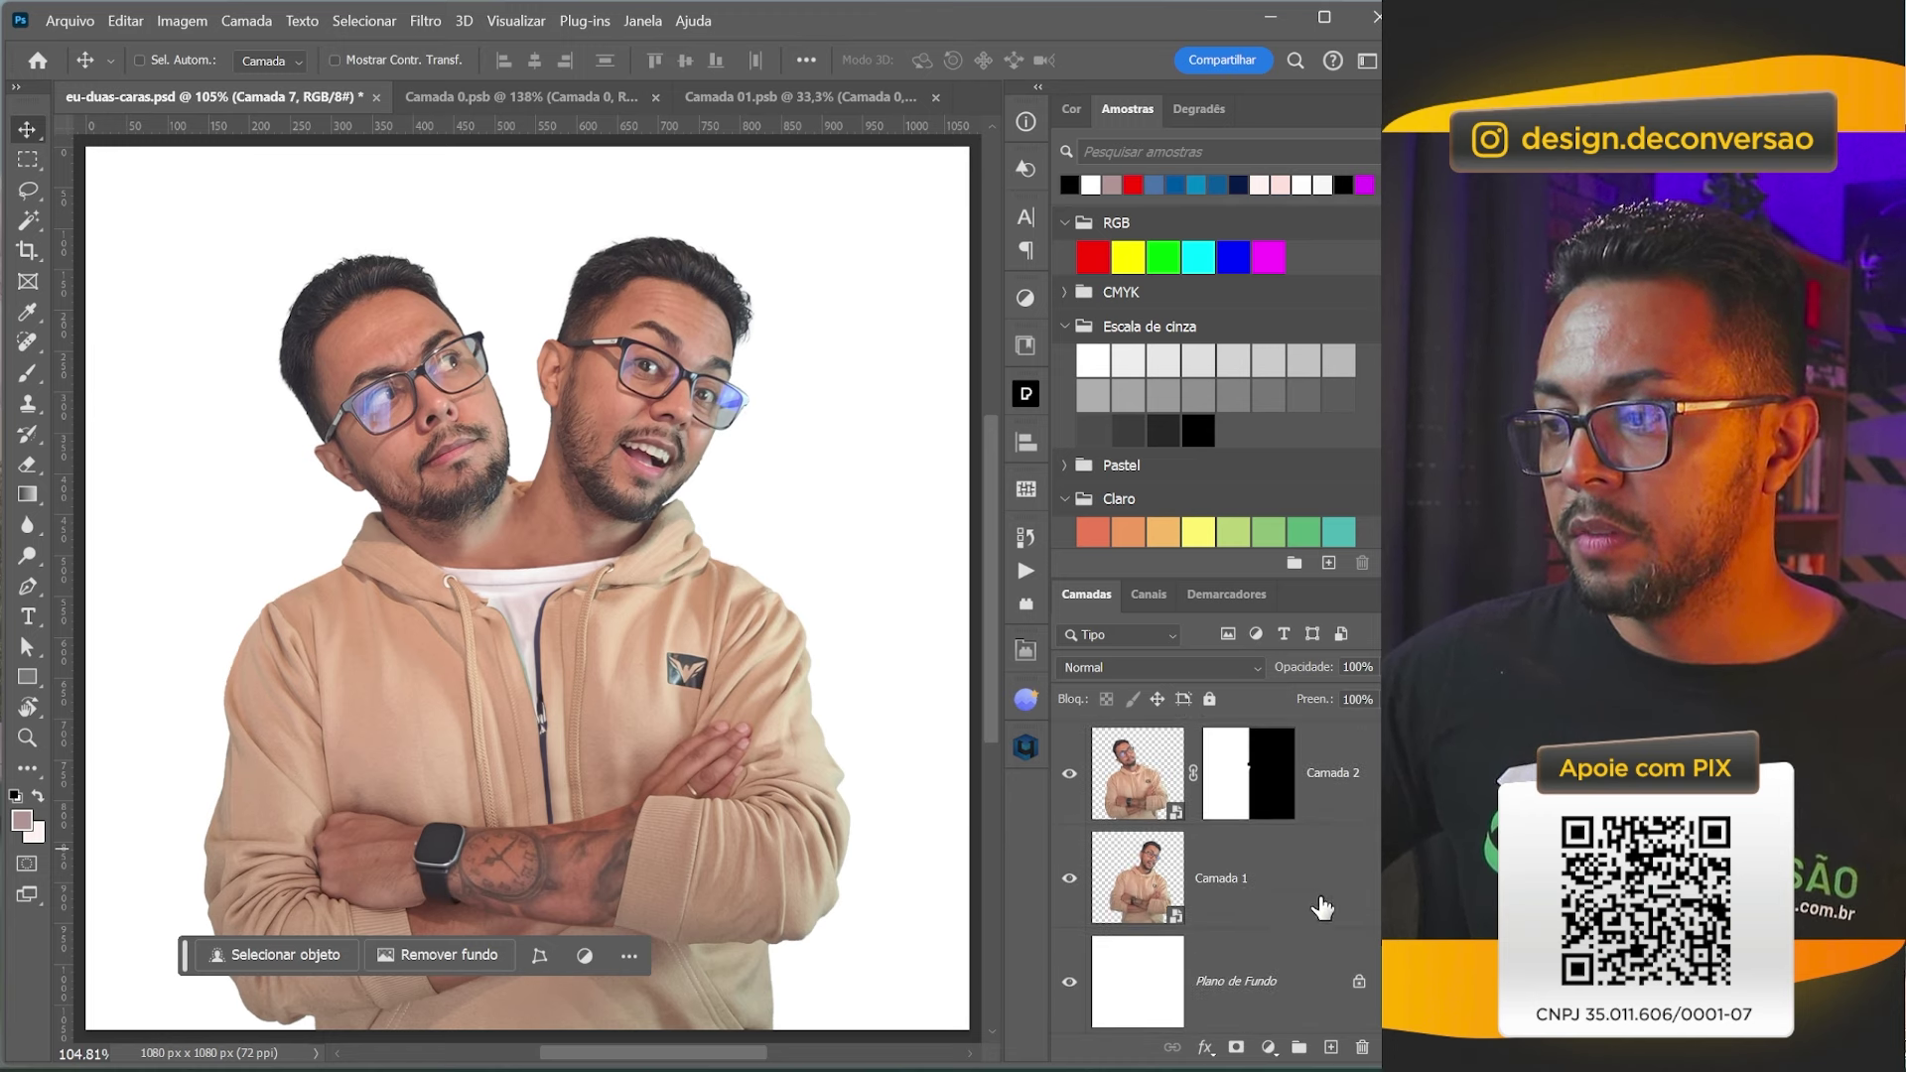
left_click(1317, 914, "shift")
key("ctrl+g")
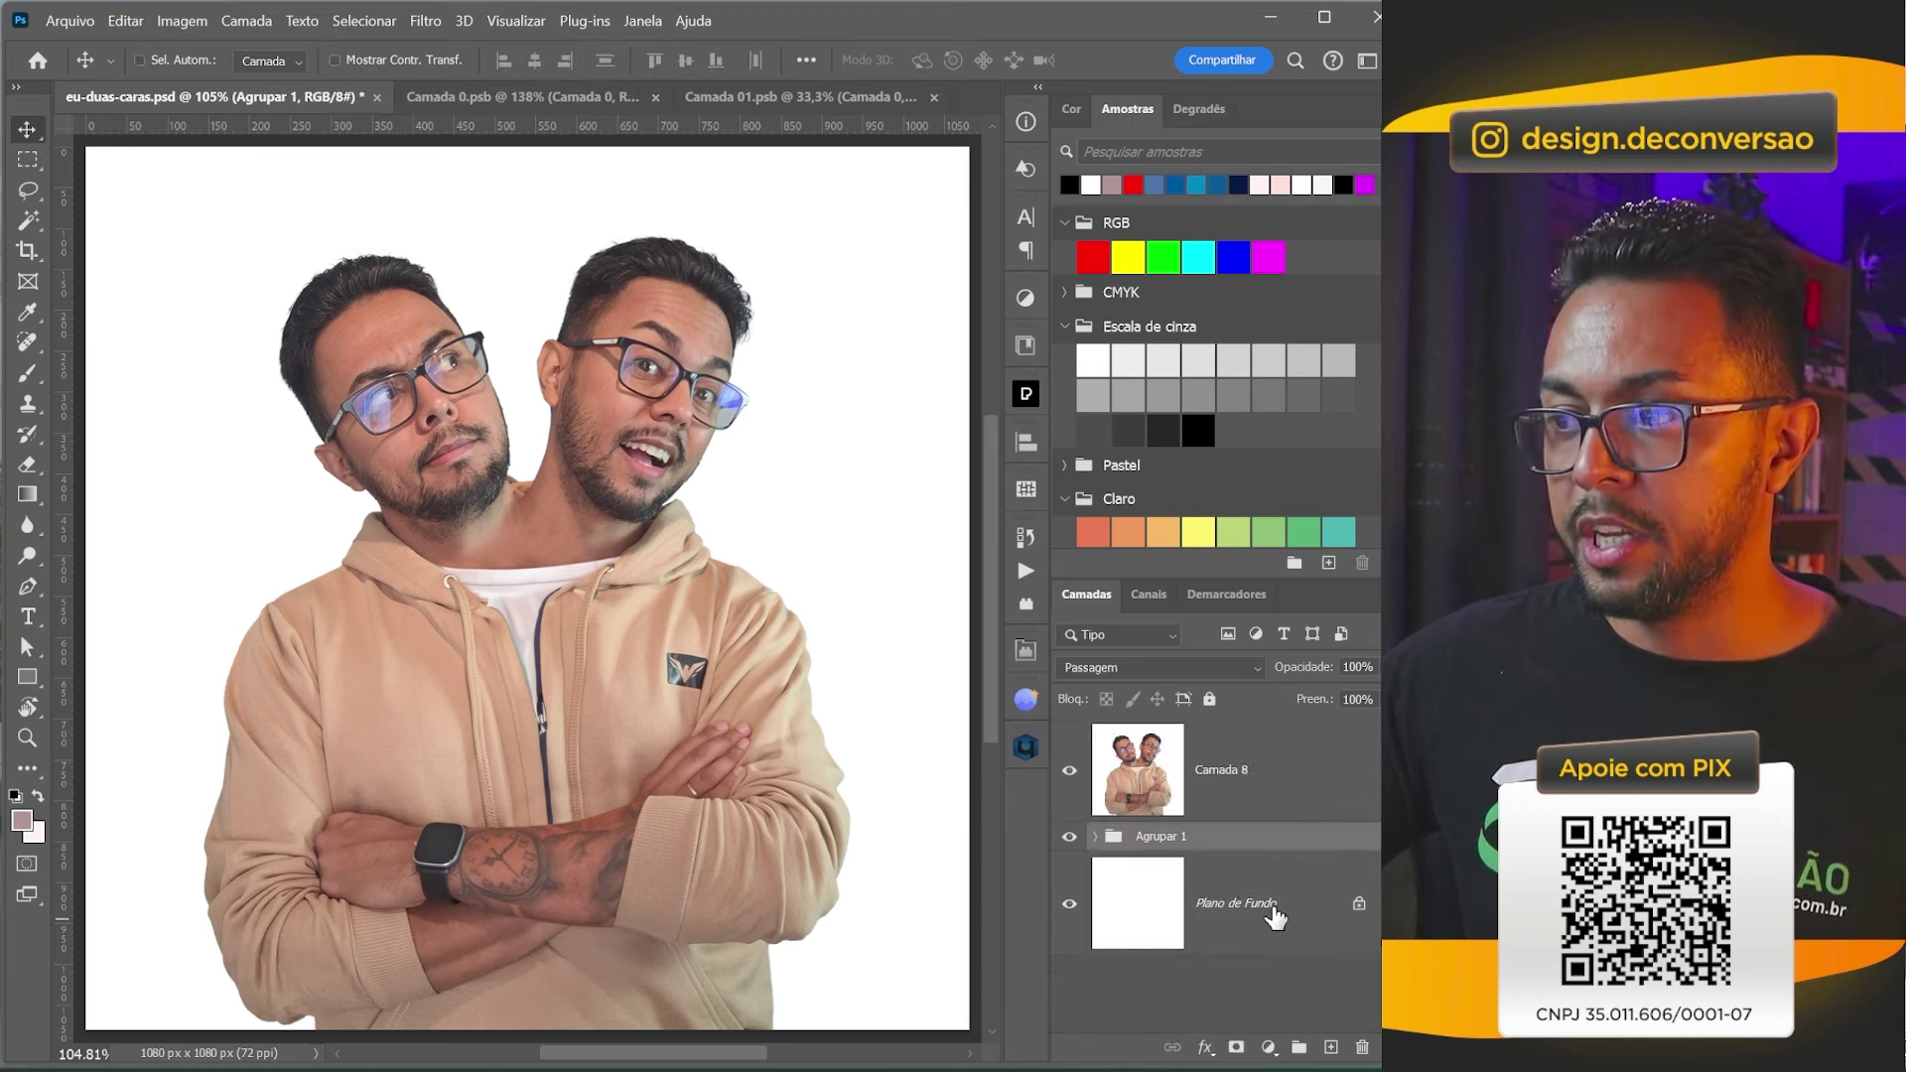
left_click(1070, 839)
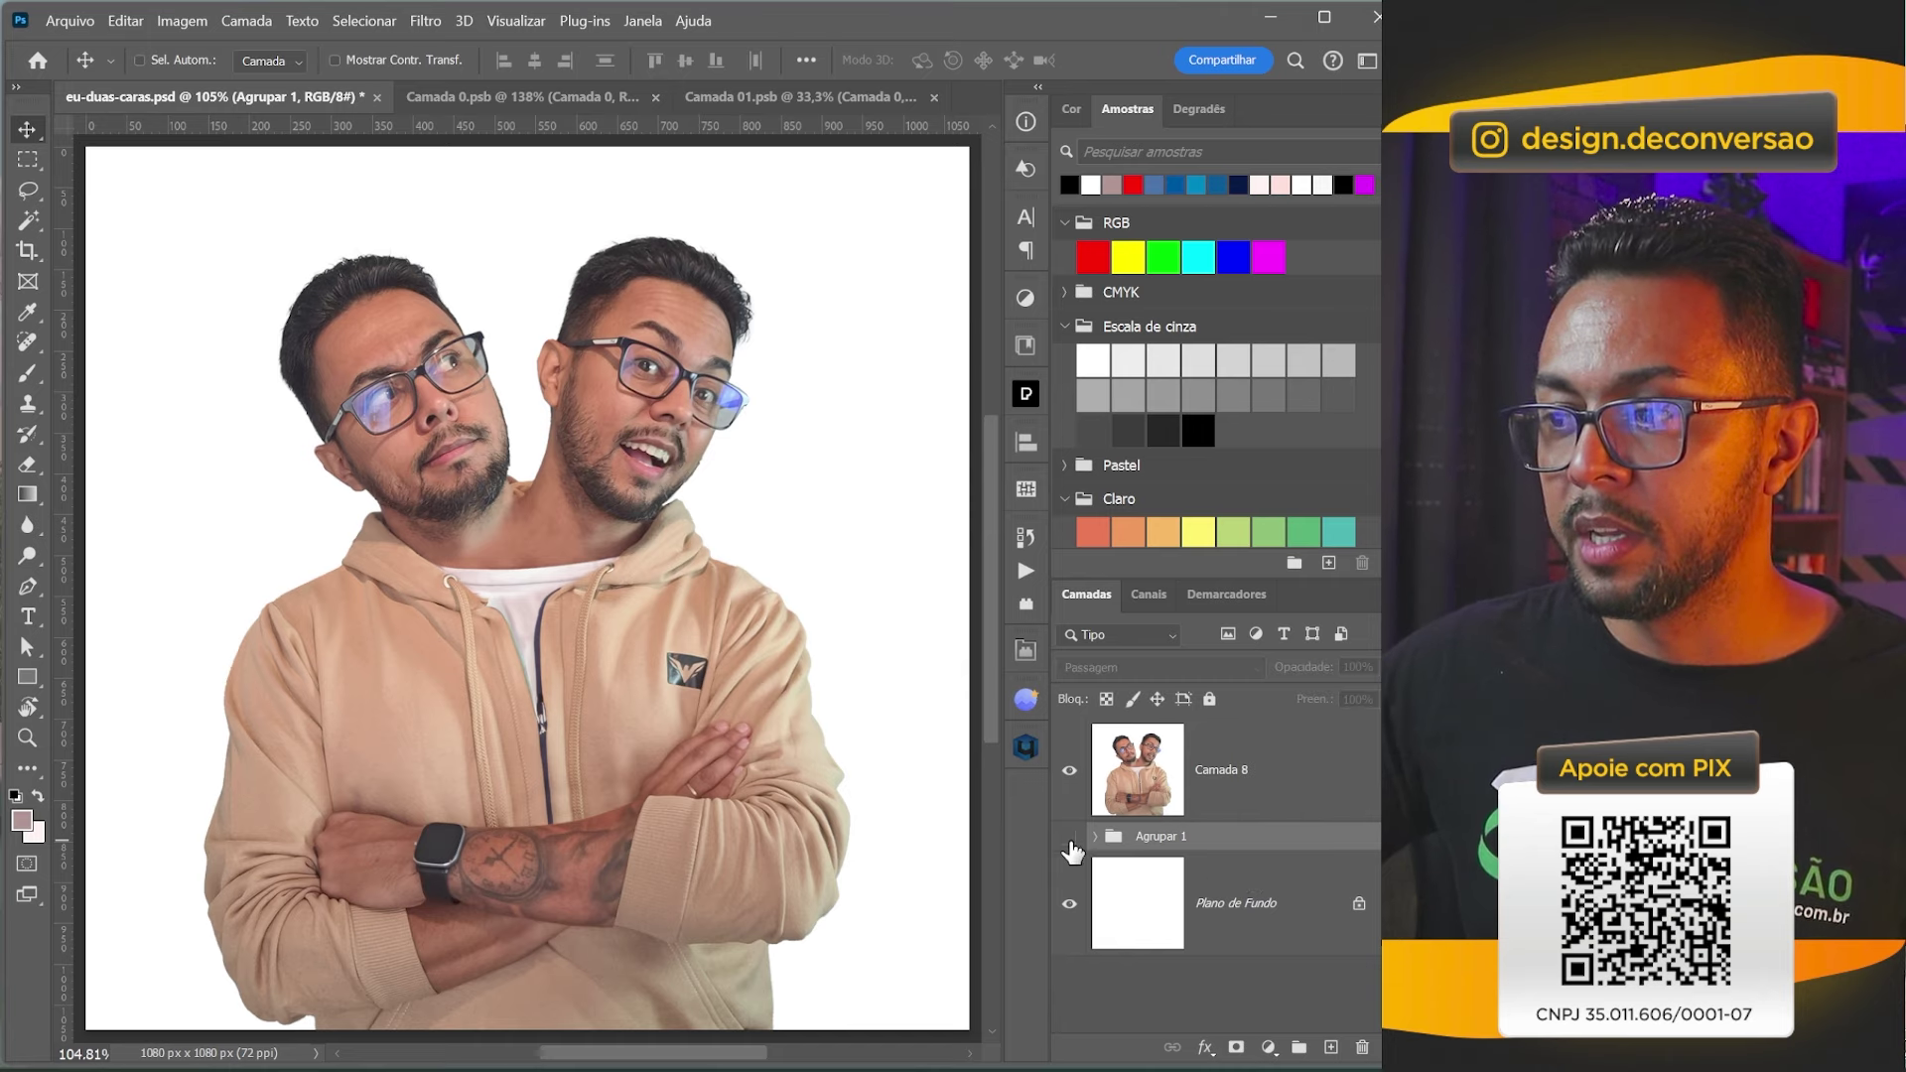
Select Camada 8 and expand Agrupar 1 to review its layers.
left_click(1228, 812)
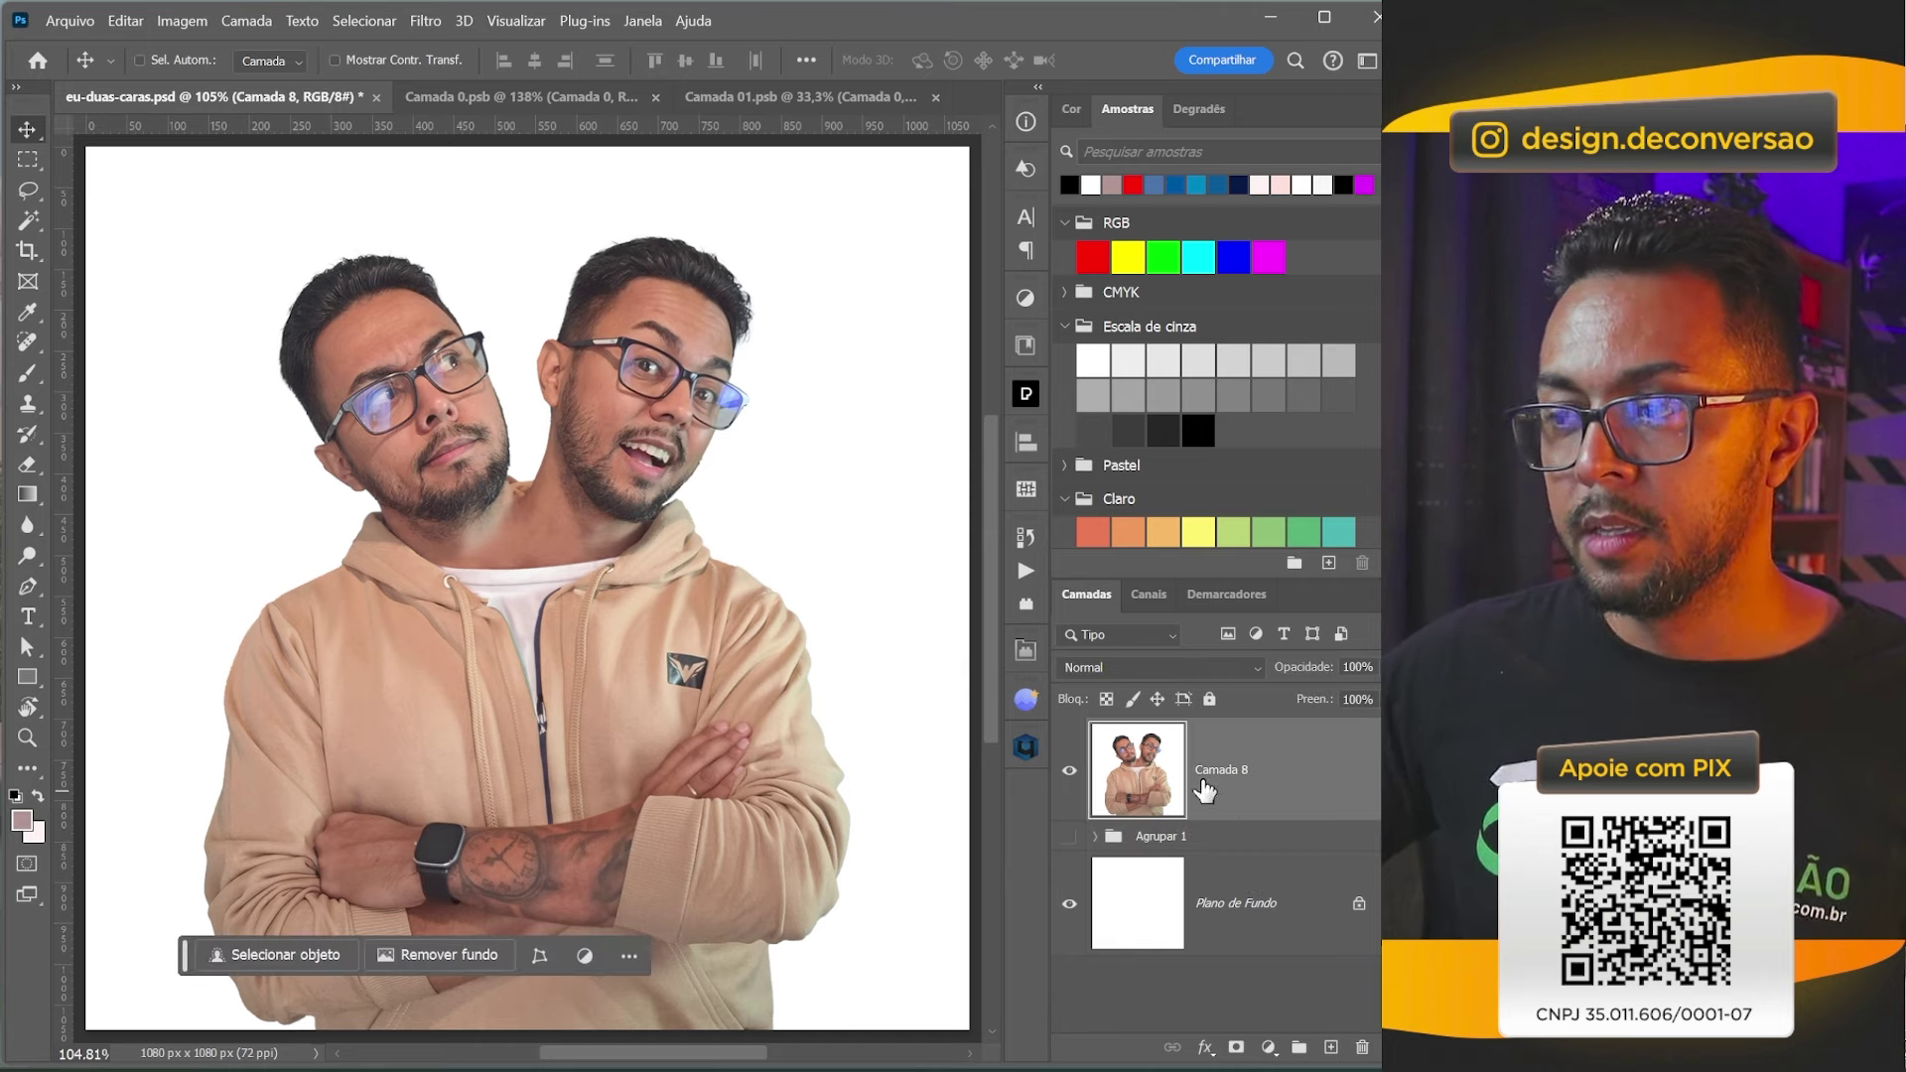
left_click(1094, 837)
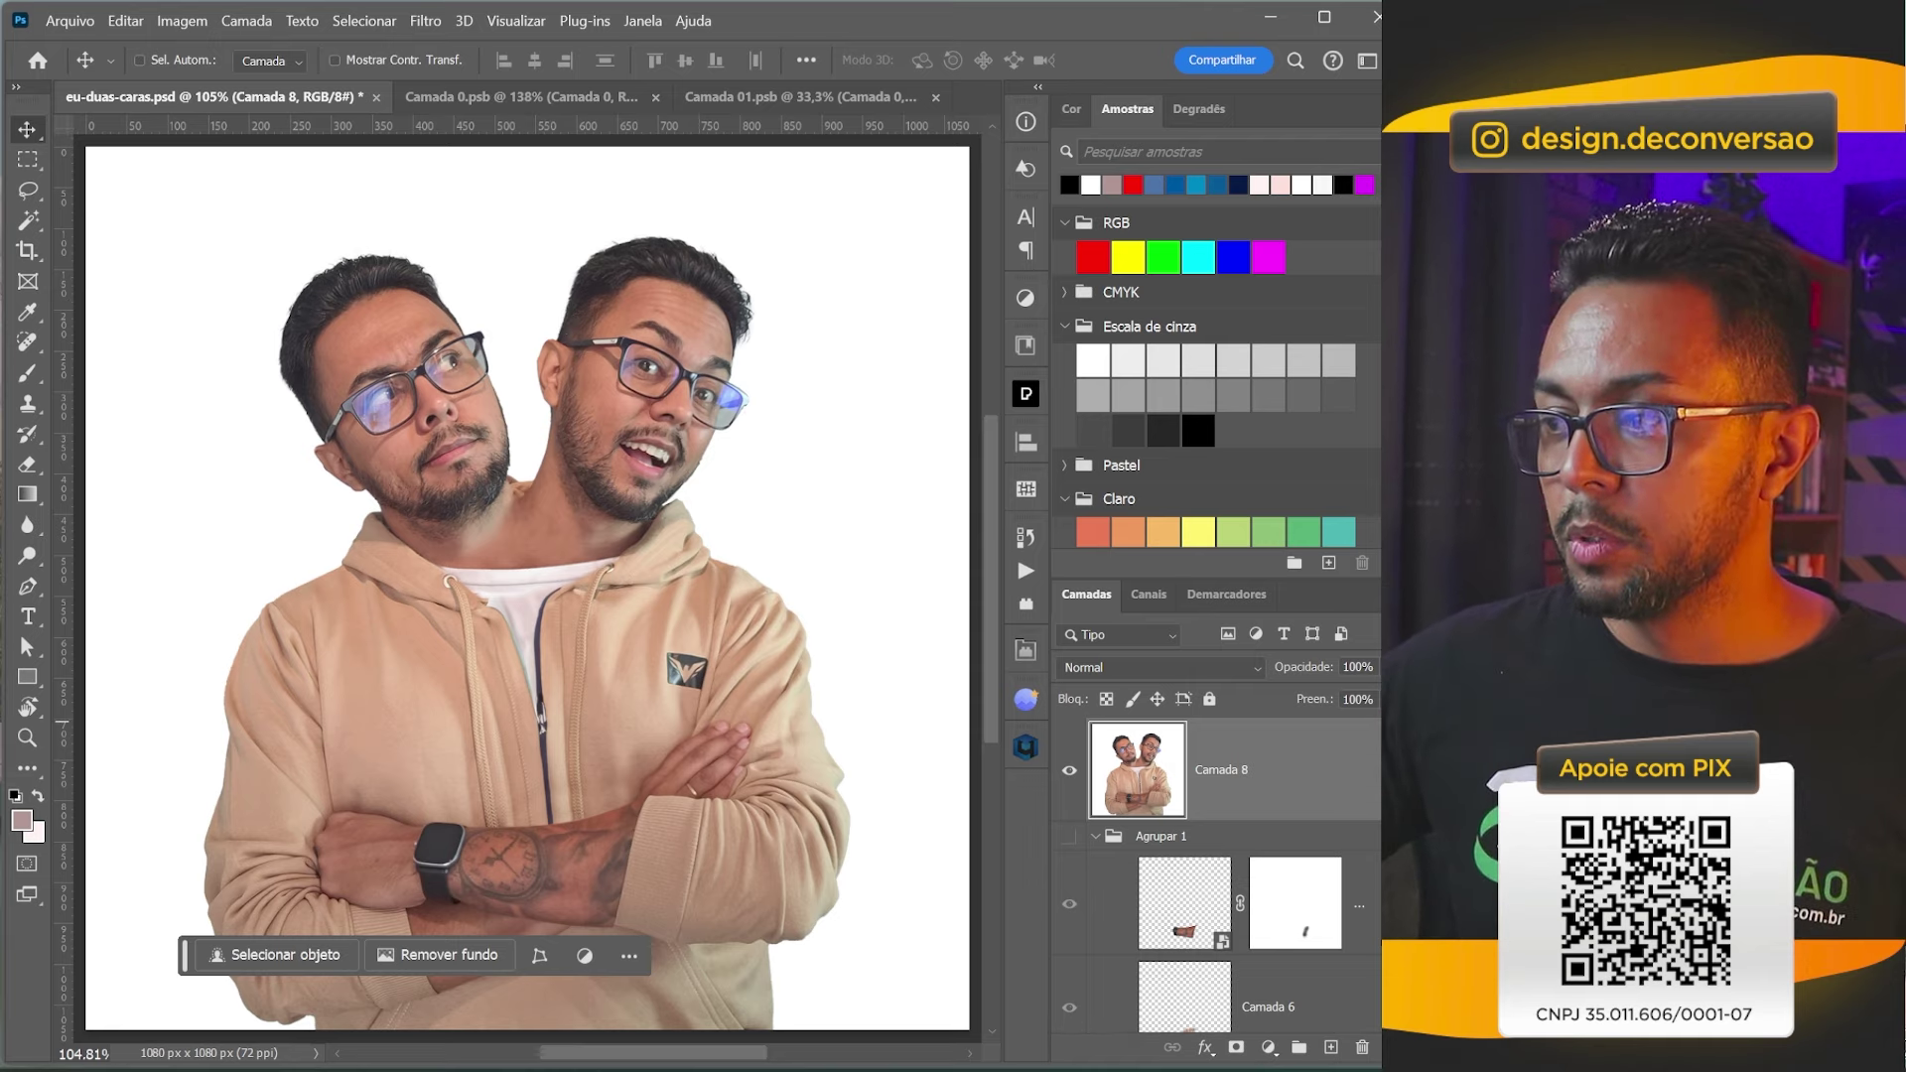
scroll(1201, 918, "down", 2)
scroll(1201, 918, "down", 2)
scroll(1201, 918, "down", 1)
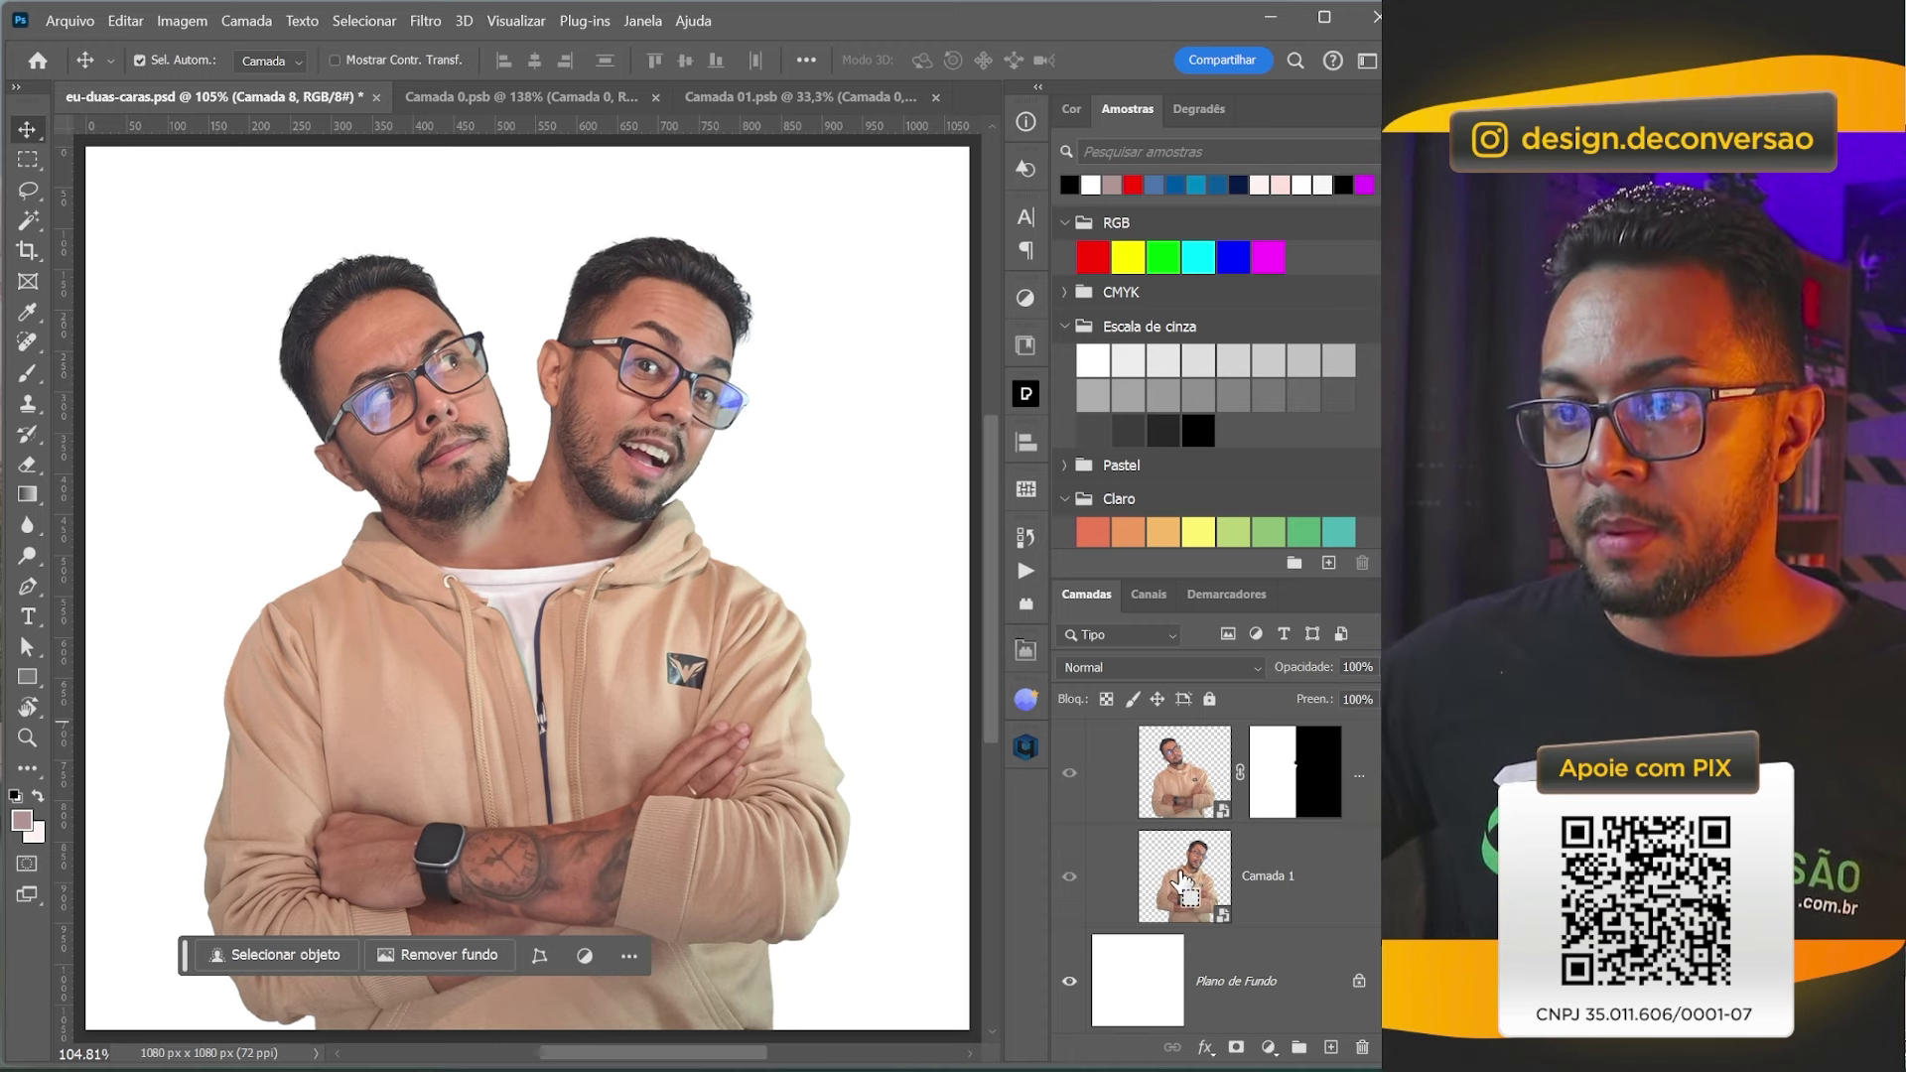
Select the Camada 1 and Camada 2 figures together and use the selection to mask Camada 8.
left_click(1184, 883, "ctrl")
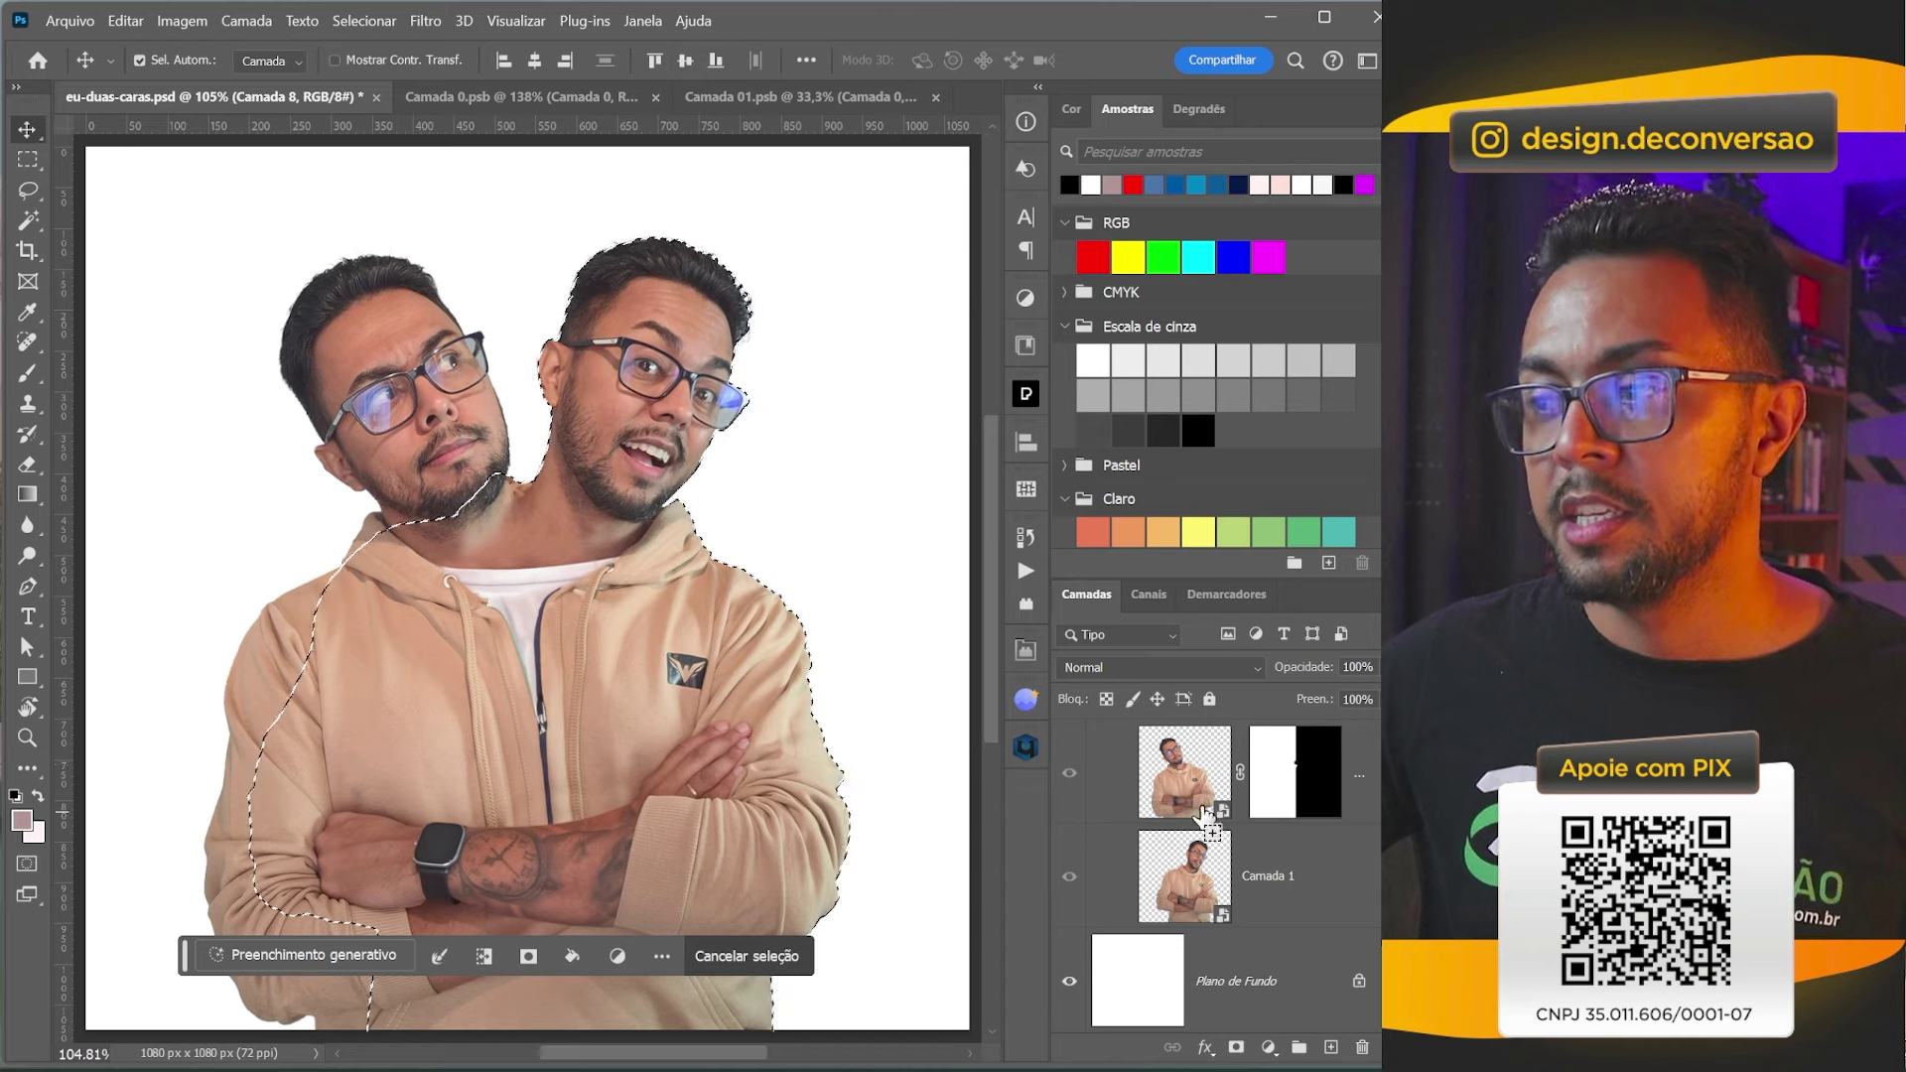
left_click(1166, 774, "ctrl+shift")
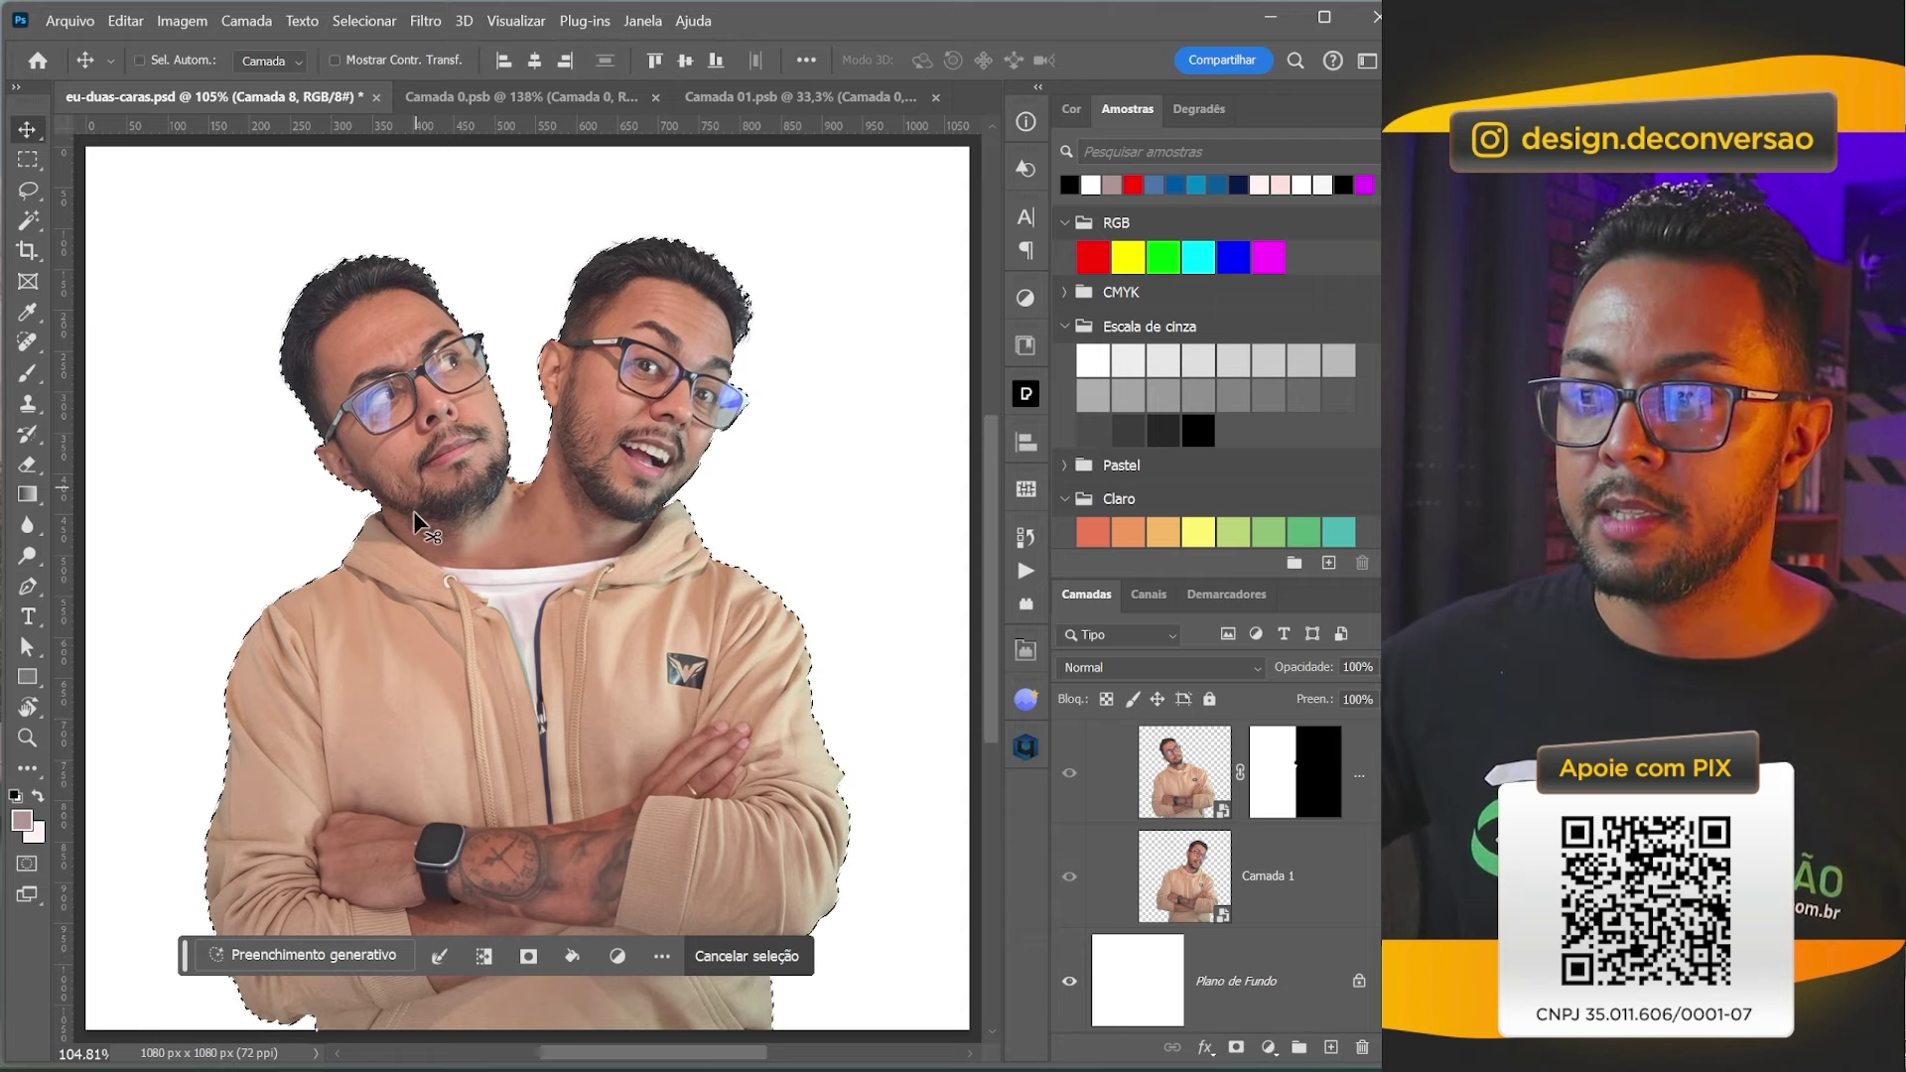
scroll(1236, 779, "up", 3)
scroll(1236, 779, "up", 3)
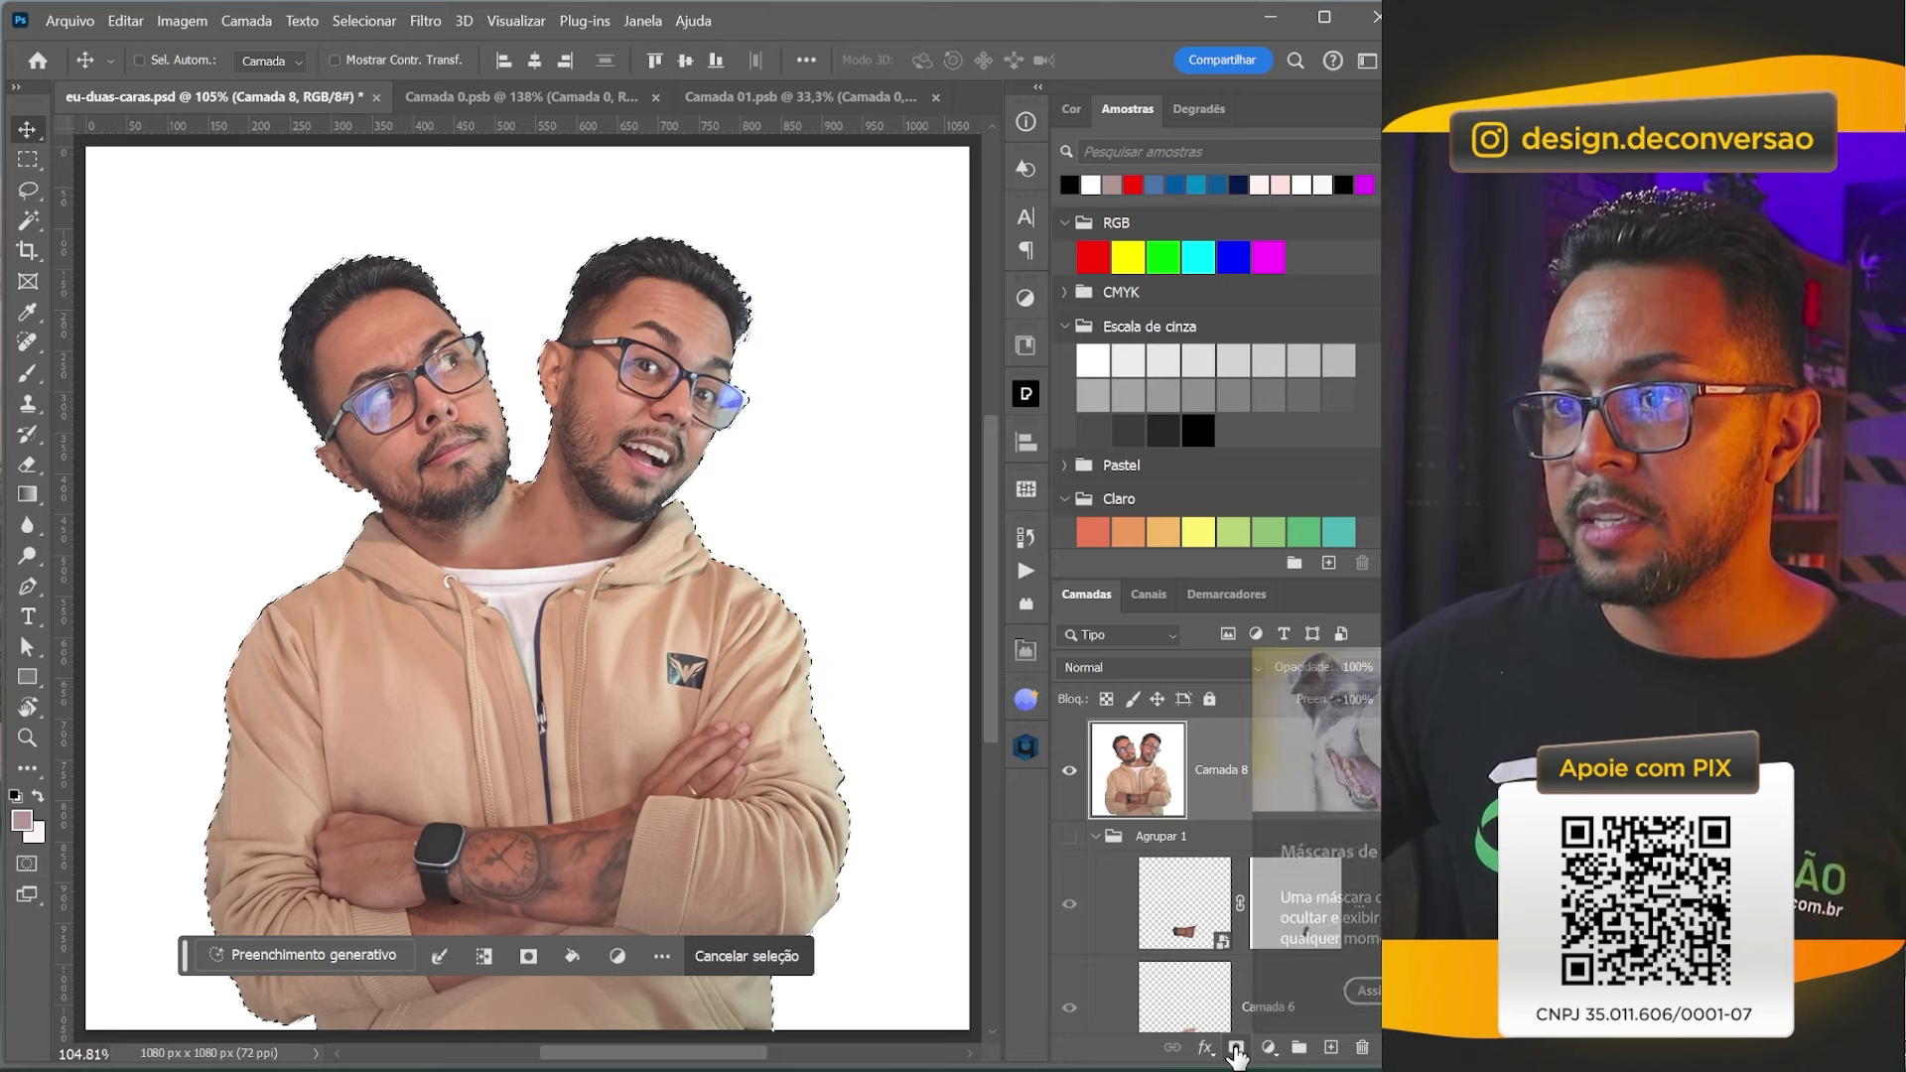
left_click(1236, 1049)
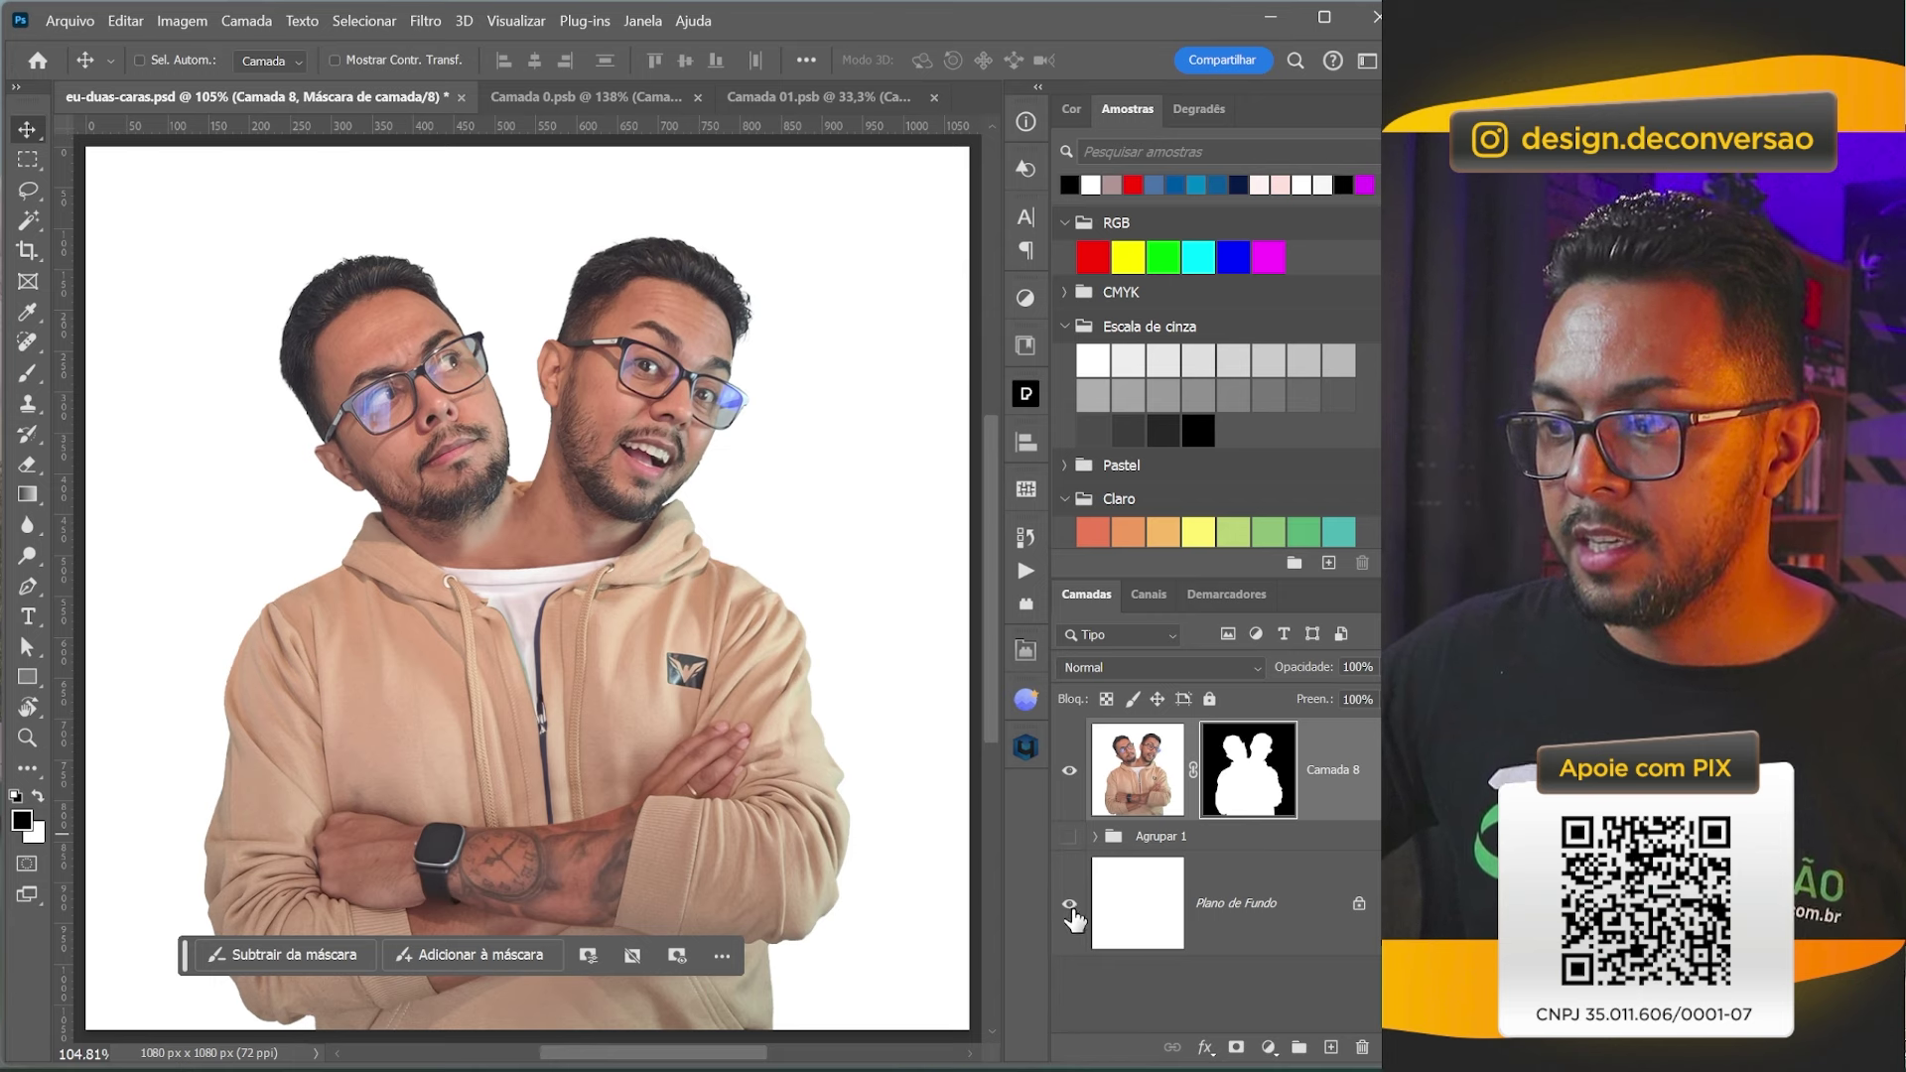
Hide the white Plano de Fundo layer so Camada 8's masked figure sits on transparency.
left_click(1069, 905)
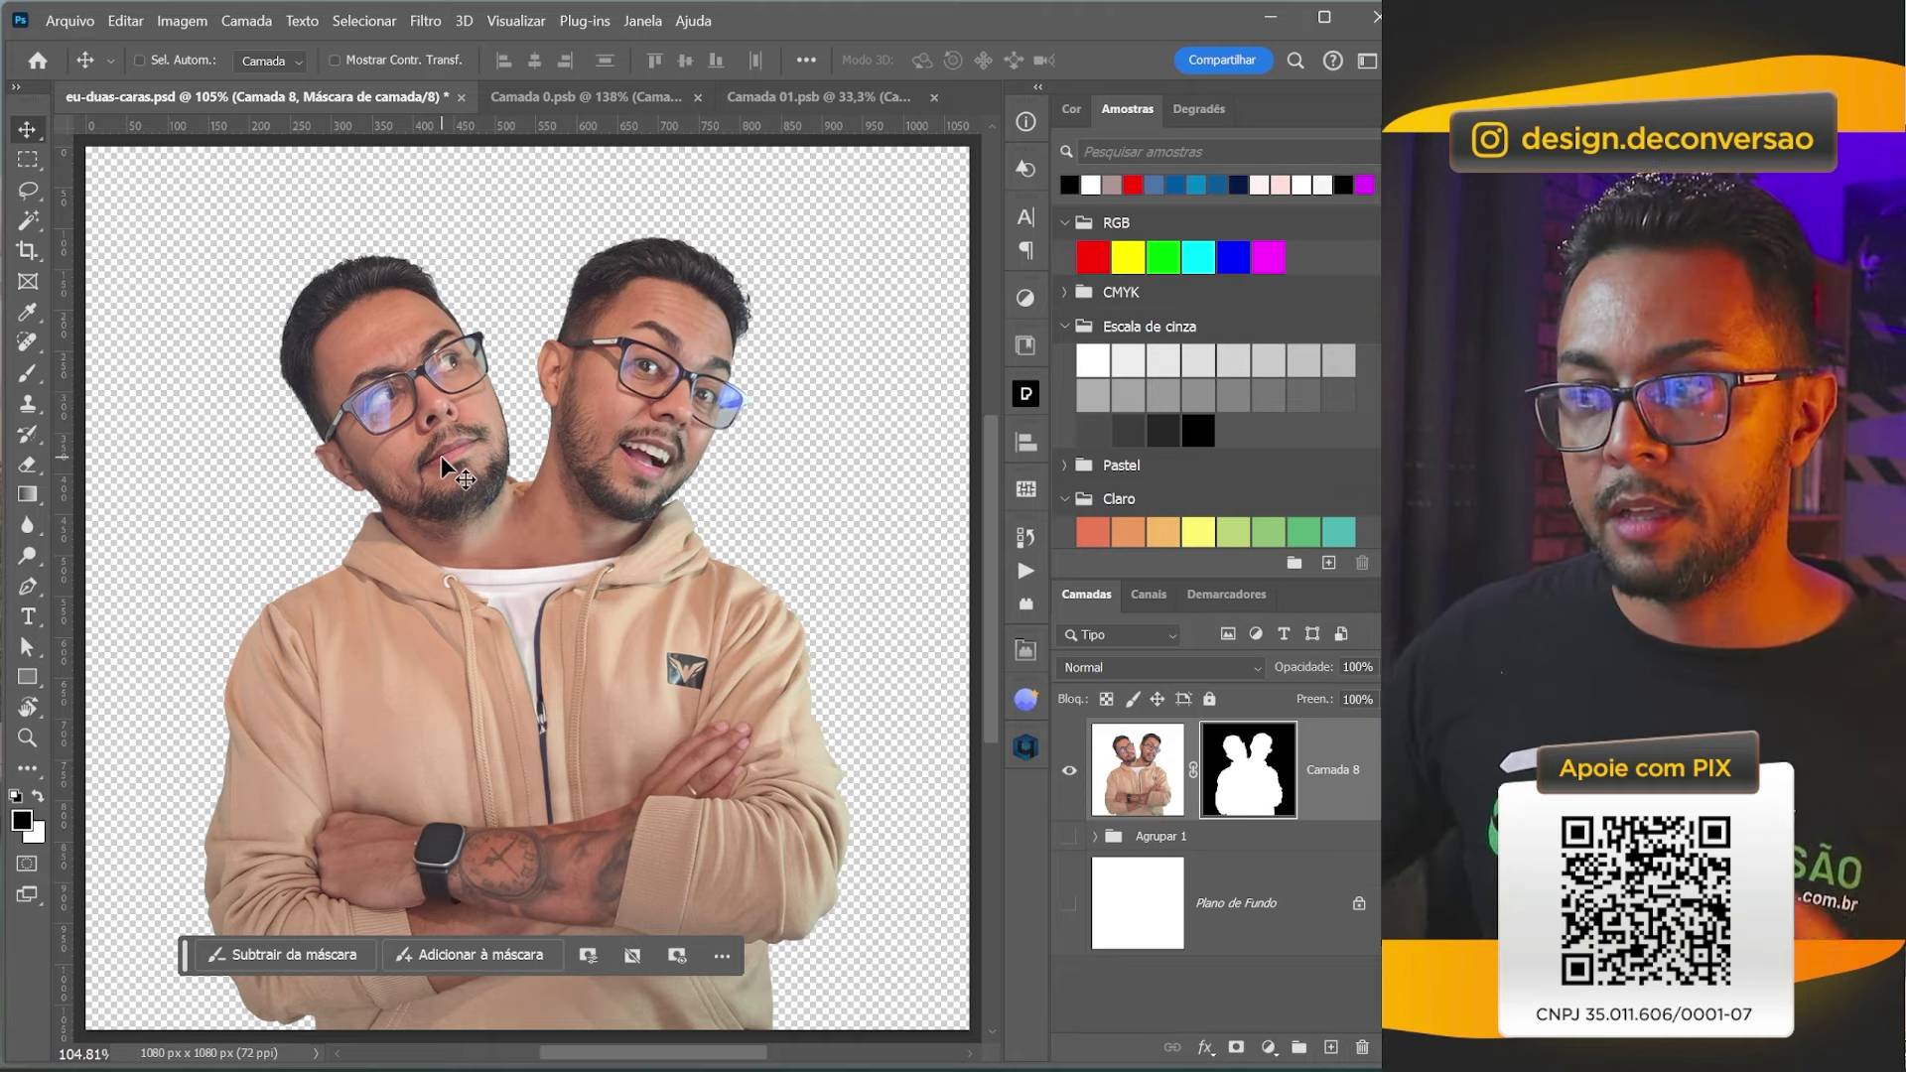
Zoom into the neck and begin a pen path along the collar edge.
key("z")
left_click_drag(437, 551, 475, 563)
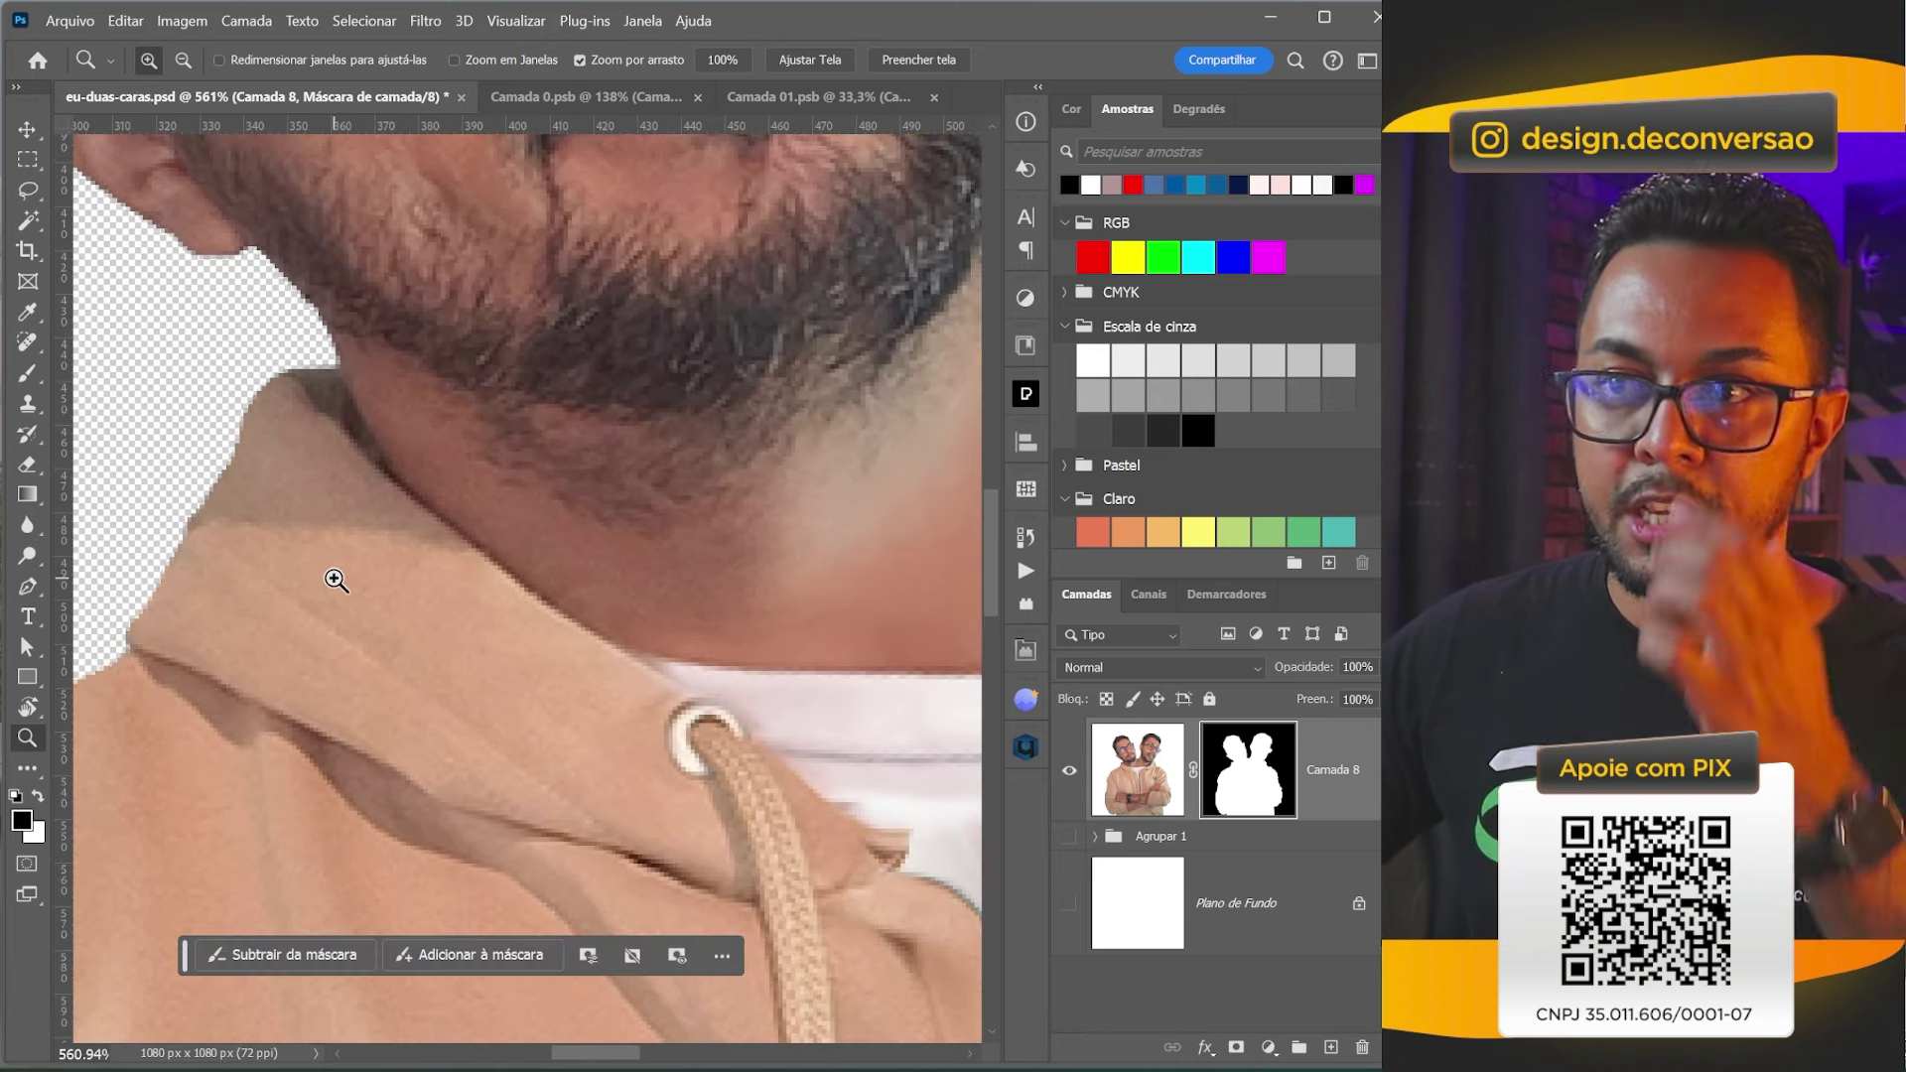
left_click(34, 593)
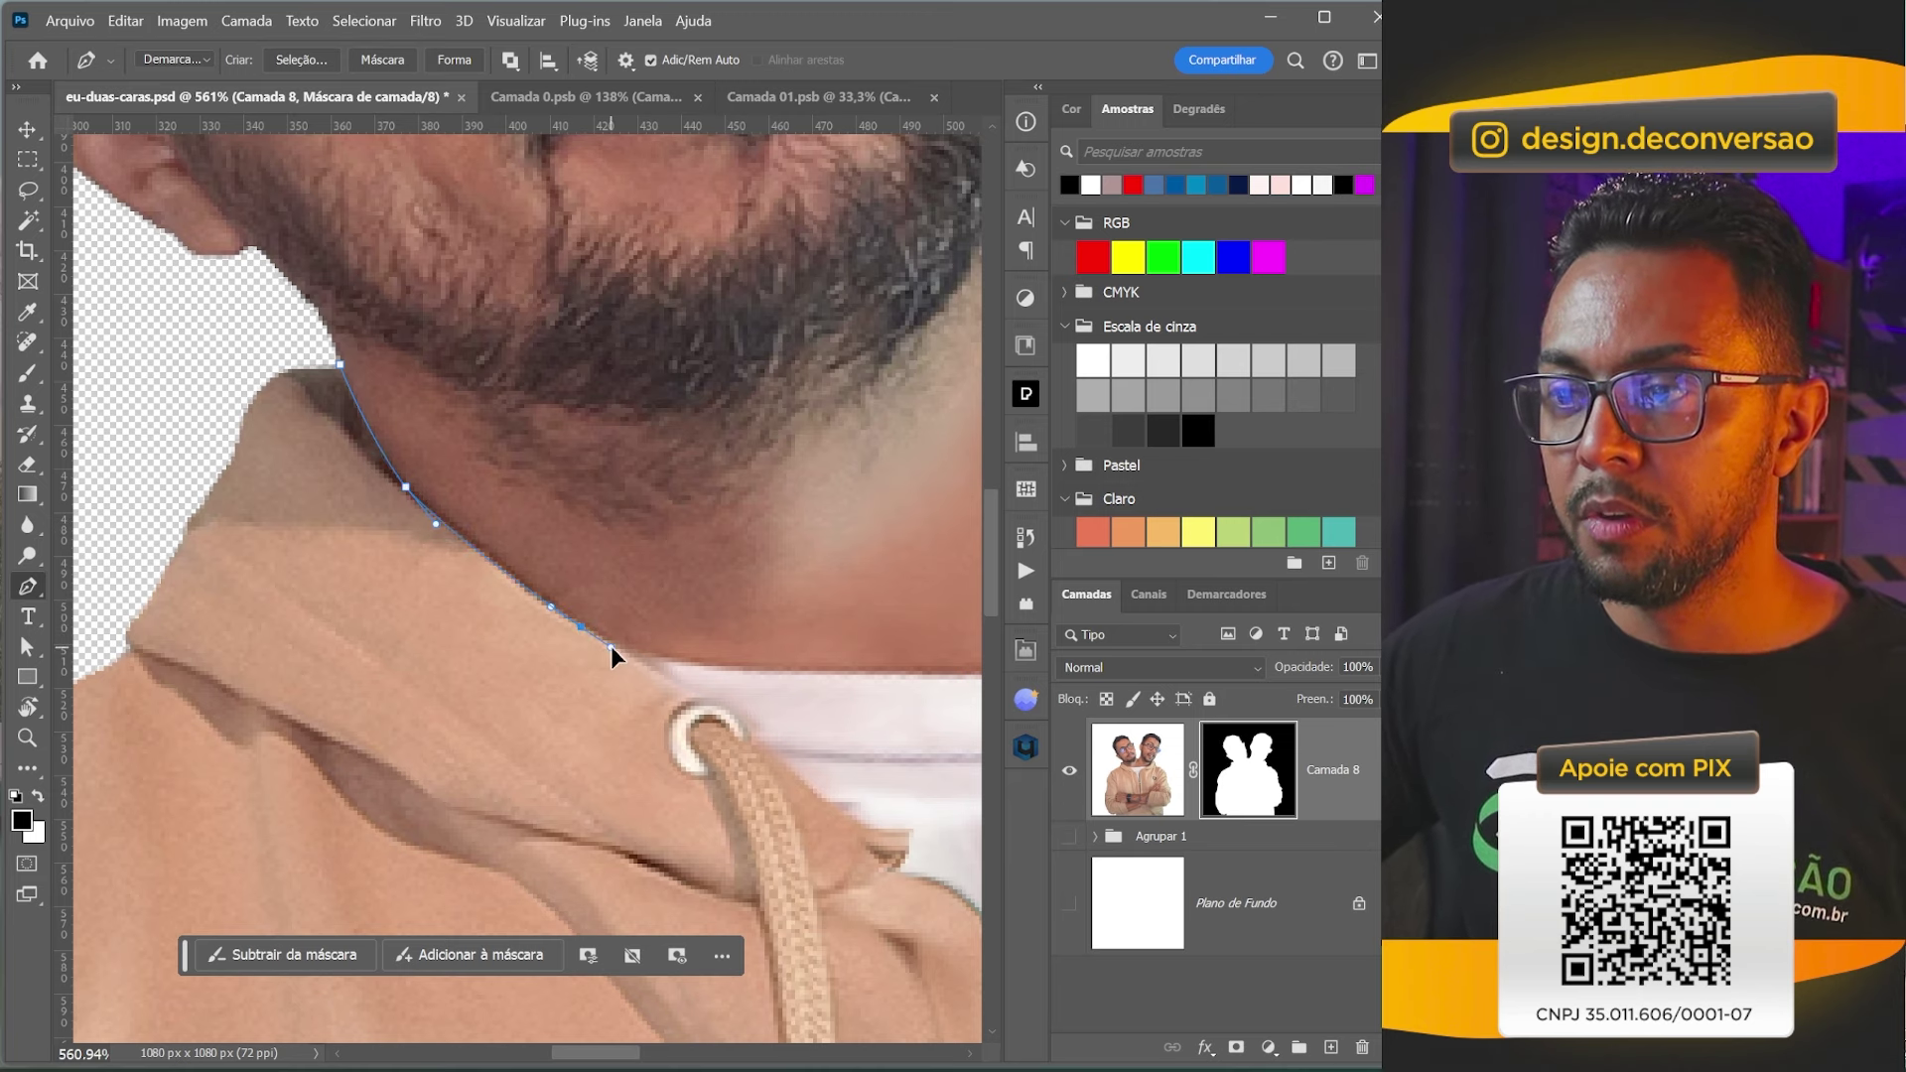
left_click(697, 697)
left_click(744, 728)
left_click_drag(823, 802, 836, 814)
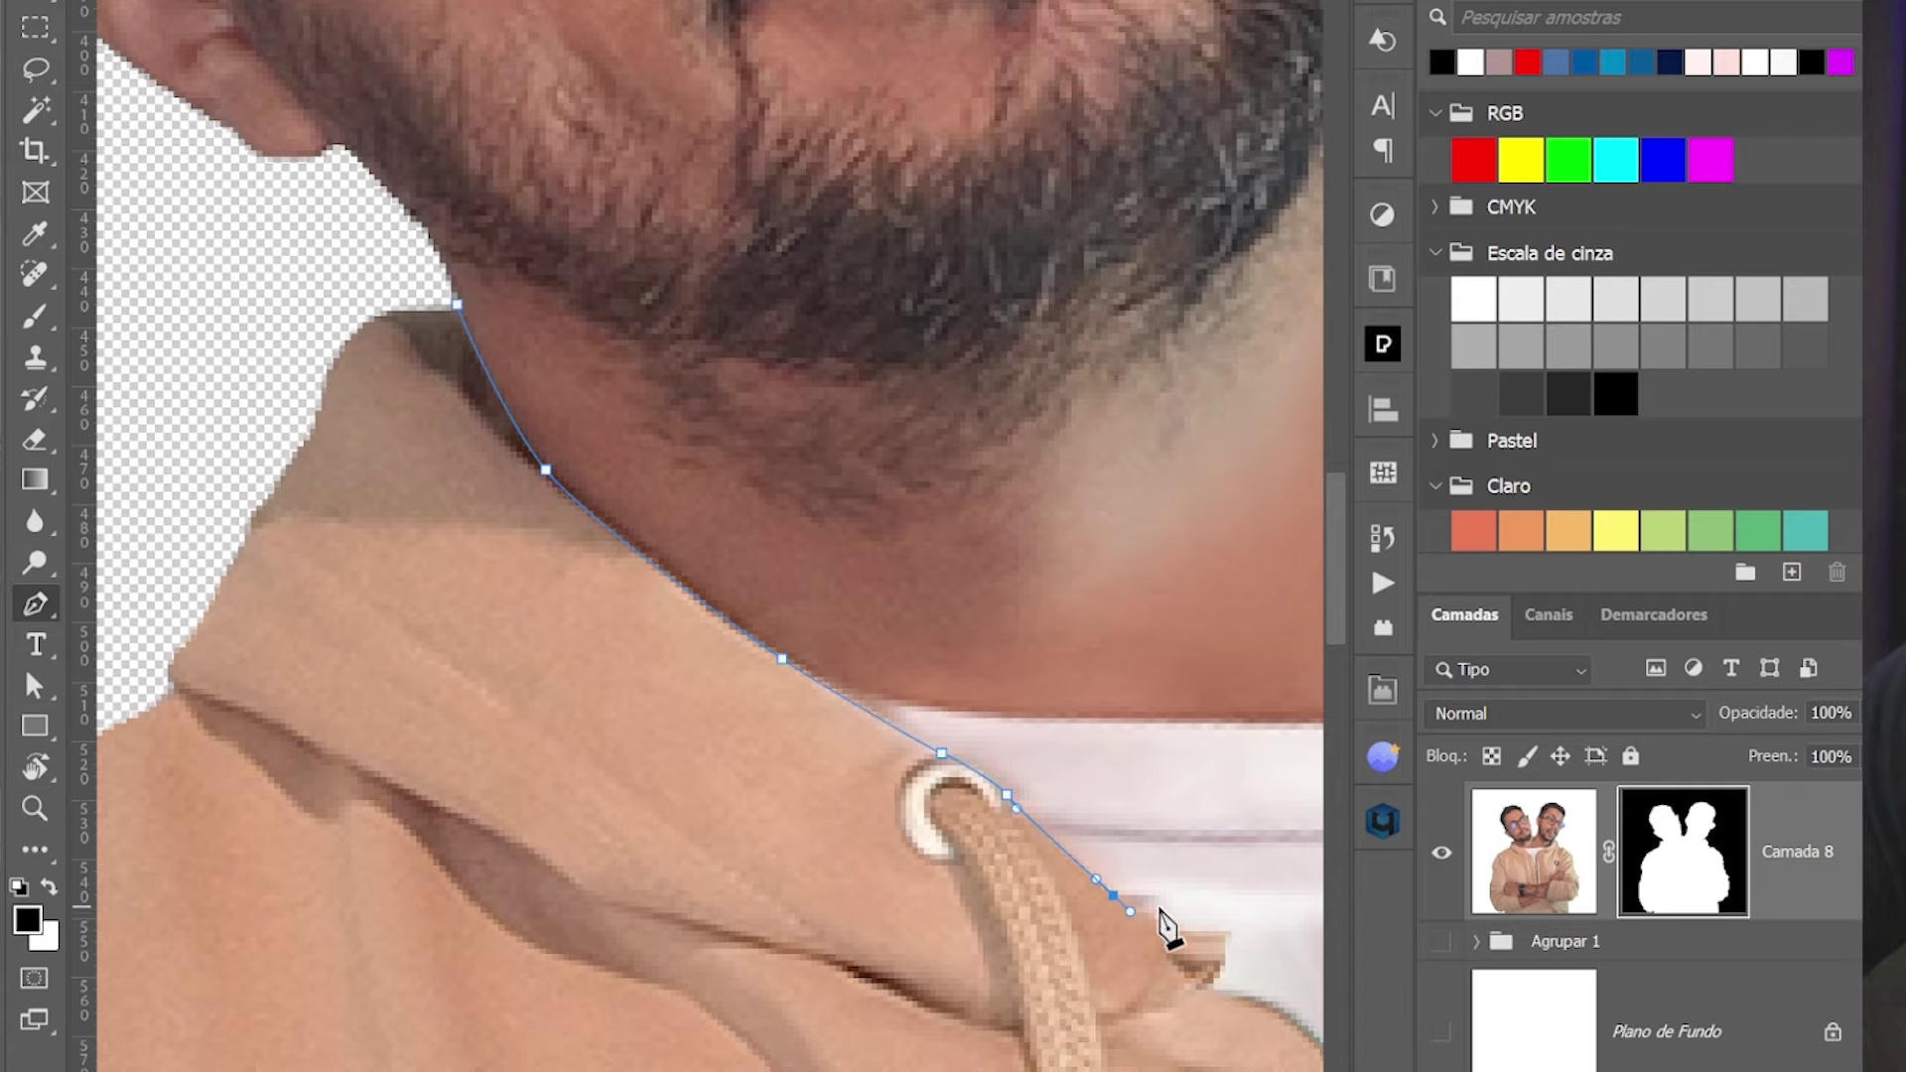
left_click_drag(1168, 928, 630, 482)
left_click(610, 475)
left_click(681, 488)
left_click(662, 542)
left_click_drag(805, 630, 837, 707)
Extend the path down the zipper's left edge, across its bottom and up its right edge.
left_click_drag(873, 552, 772, 265)
left_click(746, 283)
left_click(800, 483)
left_click(842, 625)
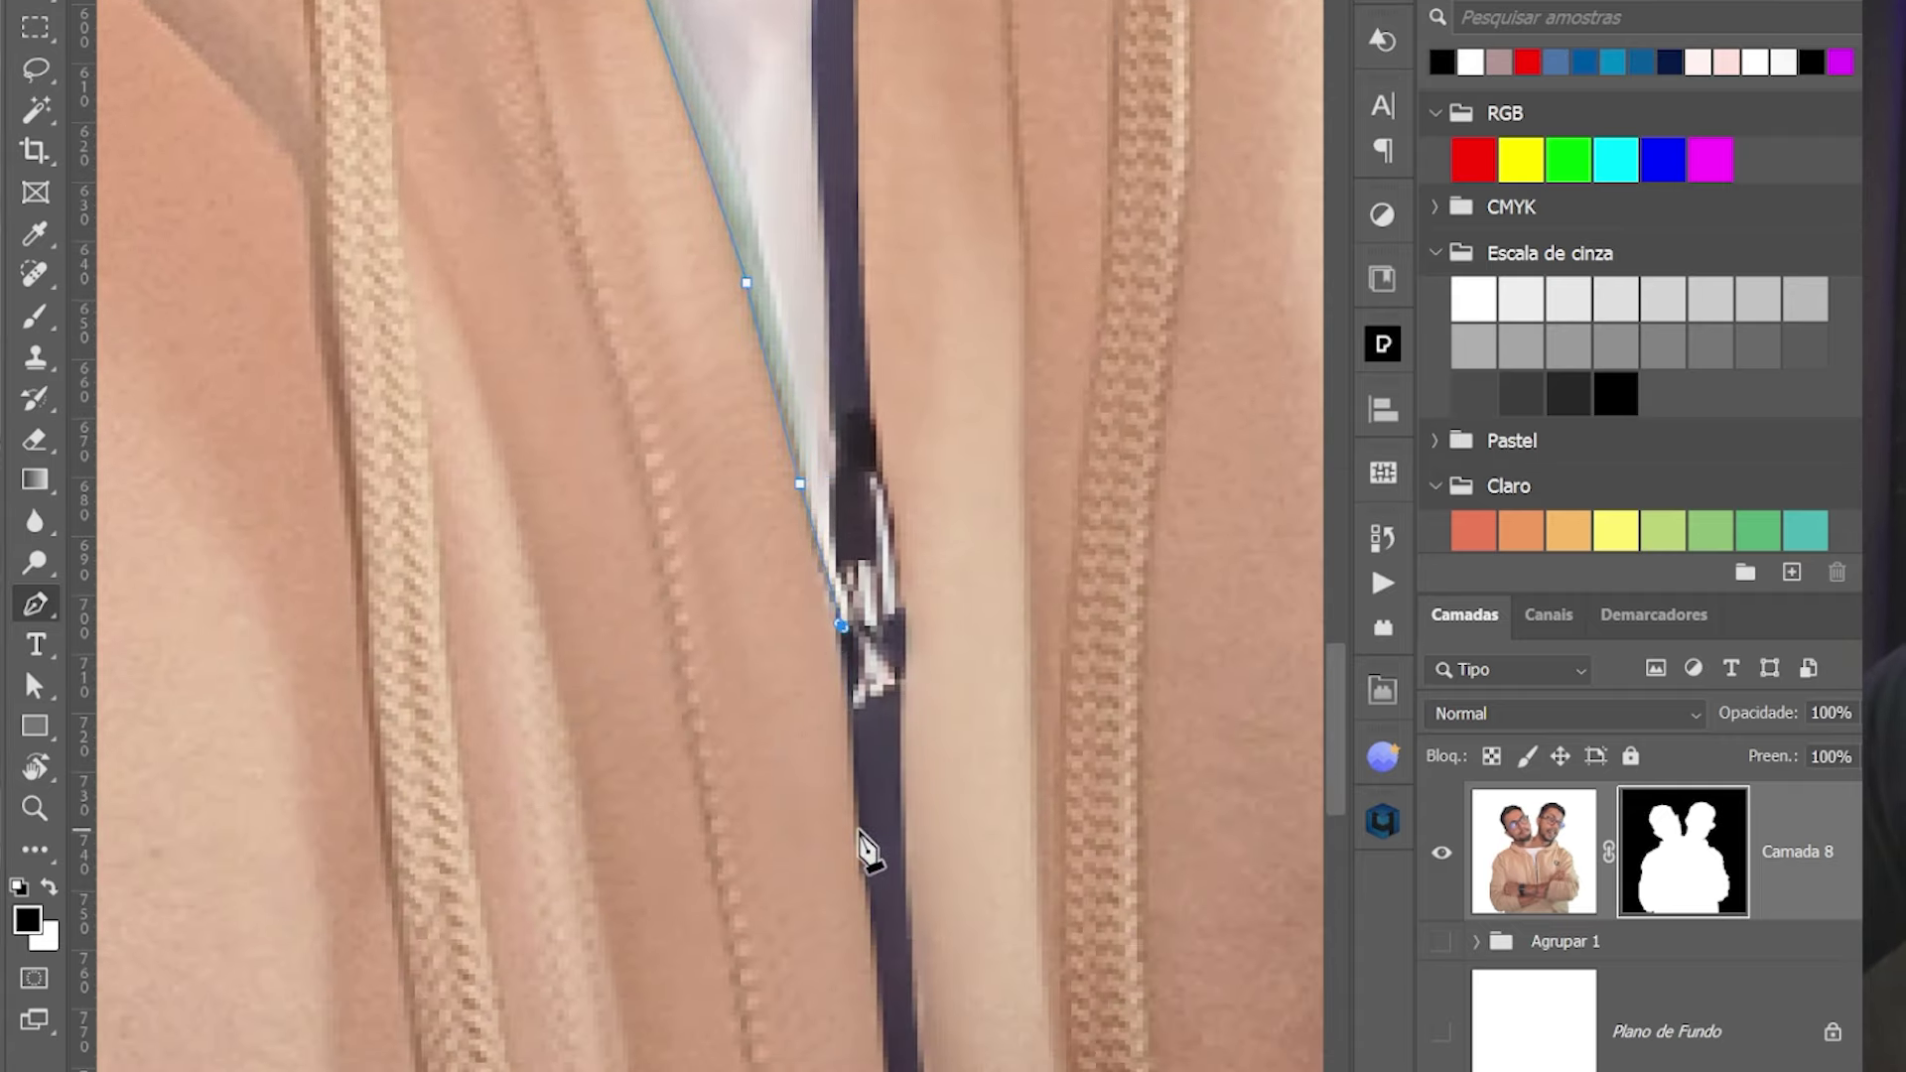
left_click(883, 410)
left_click(920, 760)
mouse_move(863, 848)
left_mouse_down()
mouse_move(903, 432)
mouse_move(858, 536)
left_mouse_up()
left_click(937, 943)
left_click(979, 933)
left_click(947, 555)
Continue the path up past the zipper and along the collar edge.
left_click_drag(825, 255, 799, 466)
left_click(788, 458)
left_click(820, 204)
left_click_drag(1052, 70, 766, 383)
mouse_move(821, 316)
left_mouse_down()
mouse_move(1028, 224)
mouse_move(770, 452)
left_mouse_up()
left_click(875, 374)
left_click_drag(1131, 132, 897, 321)
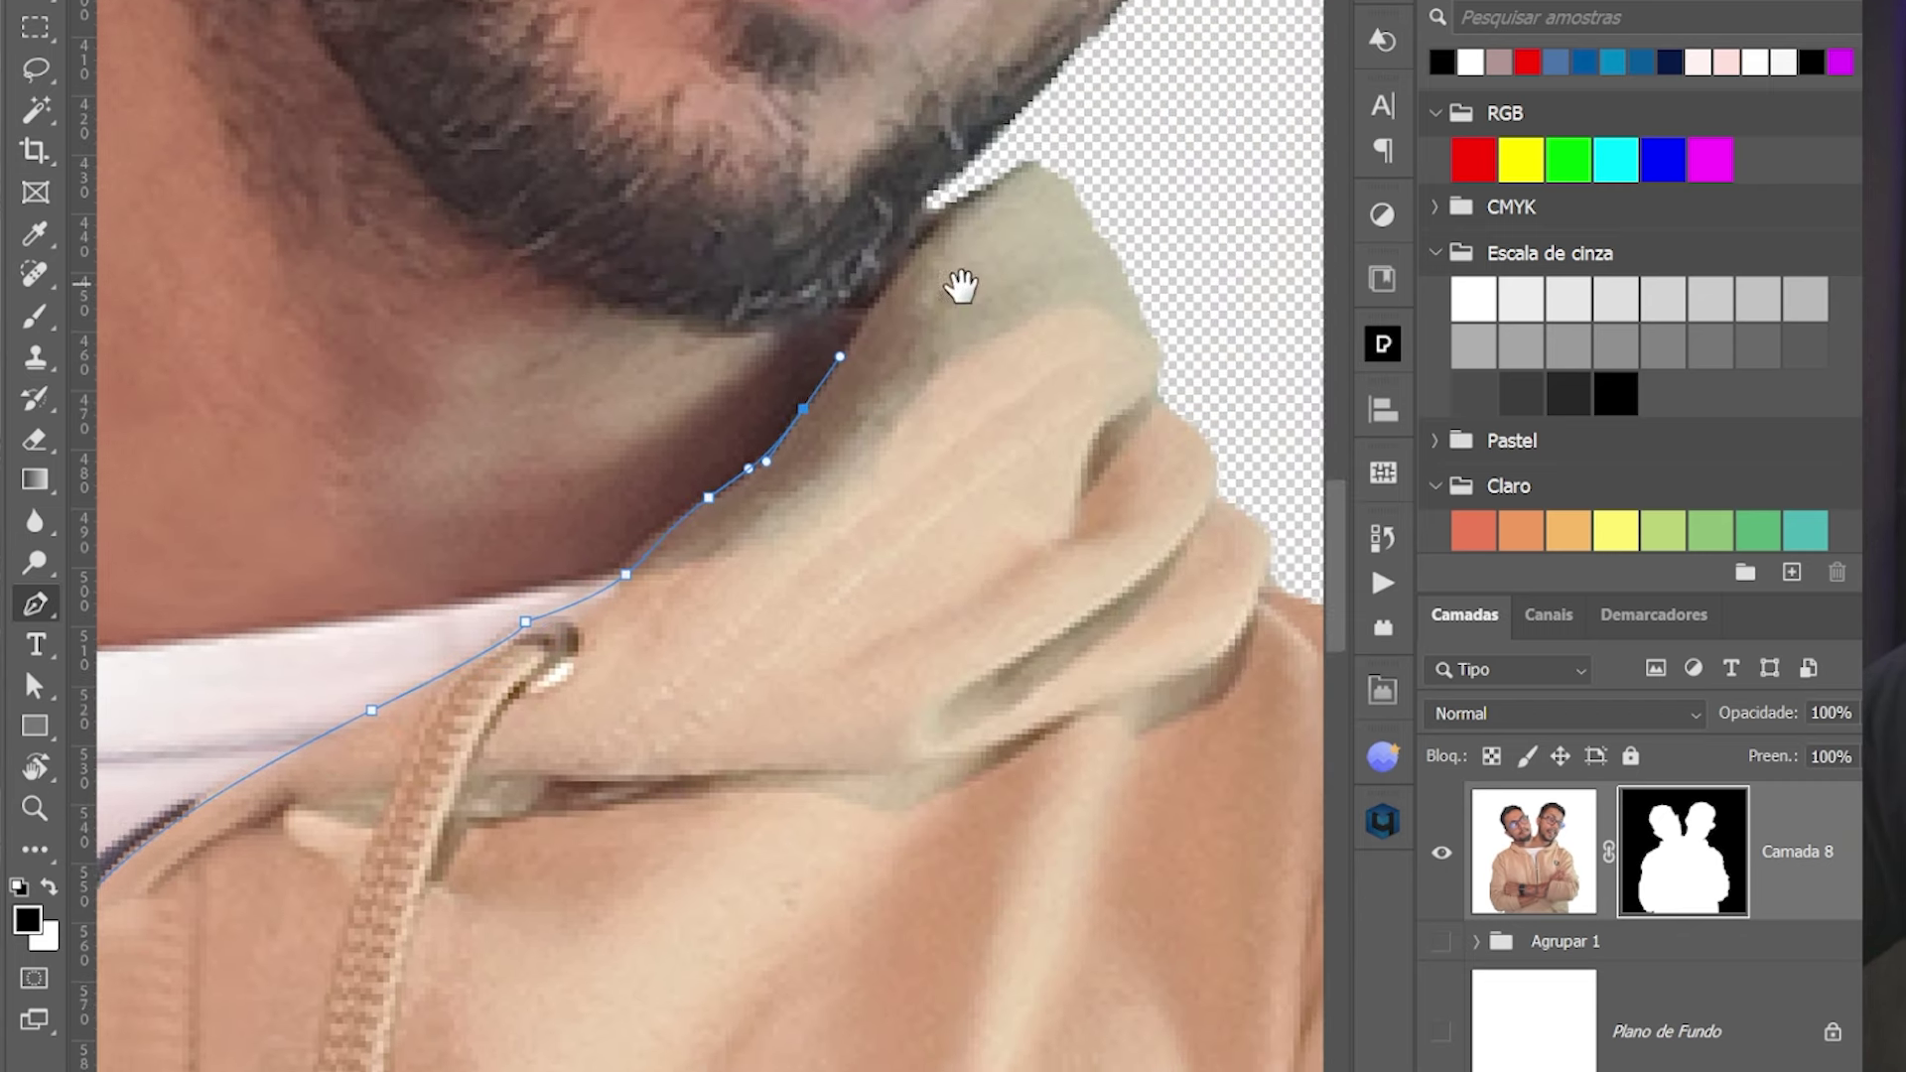
left_click(776, 452)
left_click(784, 427)
Carry the path down the hood edge and up the shoulder toward the neck.
left_click_drag(1047, 154, 608, 115)
left_click(927, 349)
mouse_move(1149, 583)
left_mouse_down()
mouse_move(1119, 638)
mouse_move(1157, 498)
mouse_move(938, 354)
mouse_move(460, 595)
mouse_move(592, 906)
mouse_move(493, 689)
left_mouse_up()
left_click_drag(518, 348, 517, 238)
left_click_drag(553, 96, 748, 255)
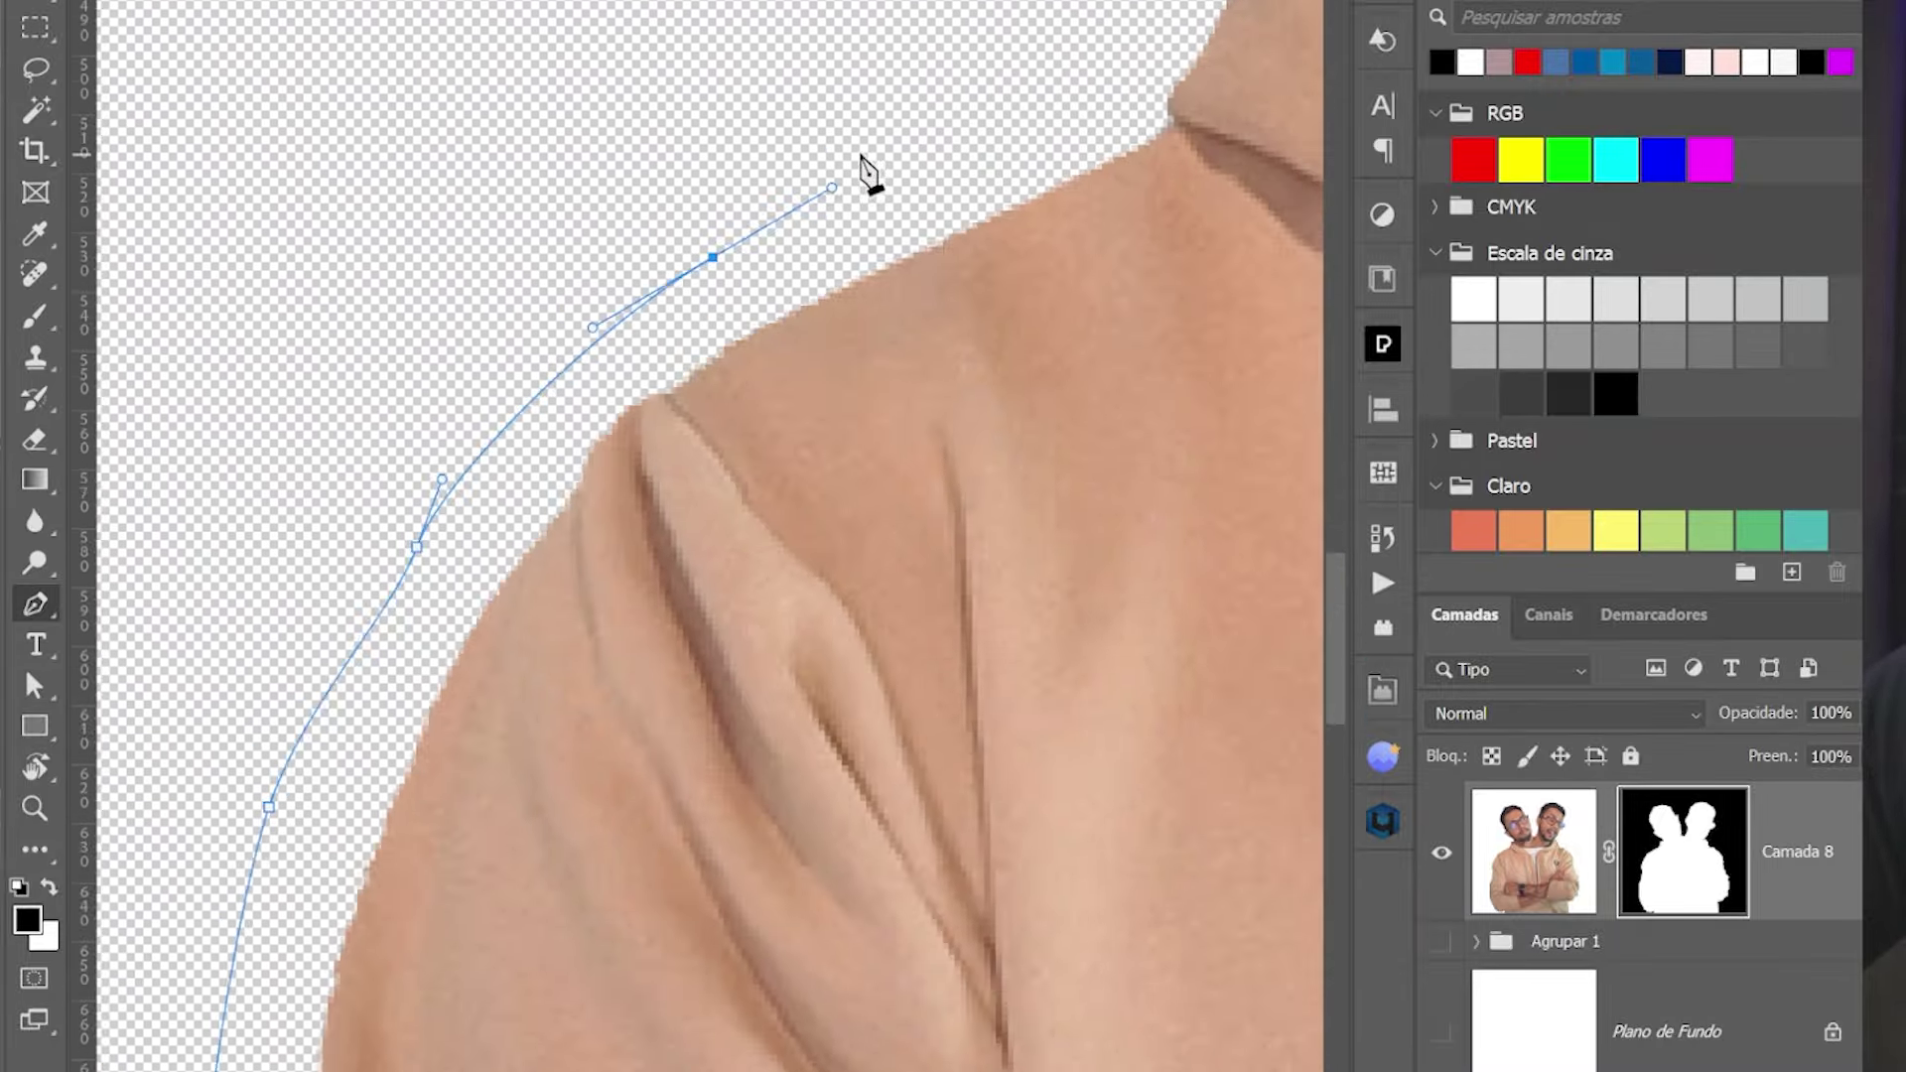
left_click(1063, 199)
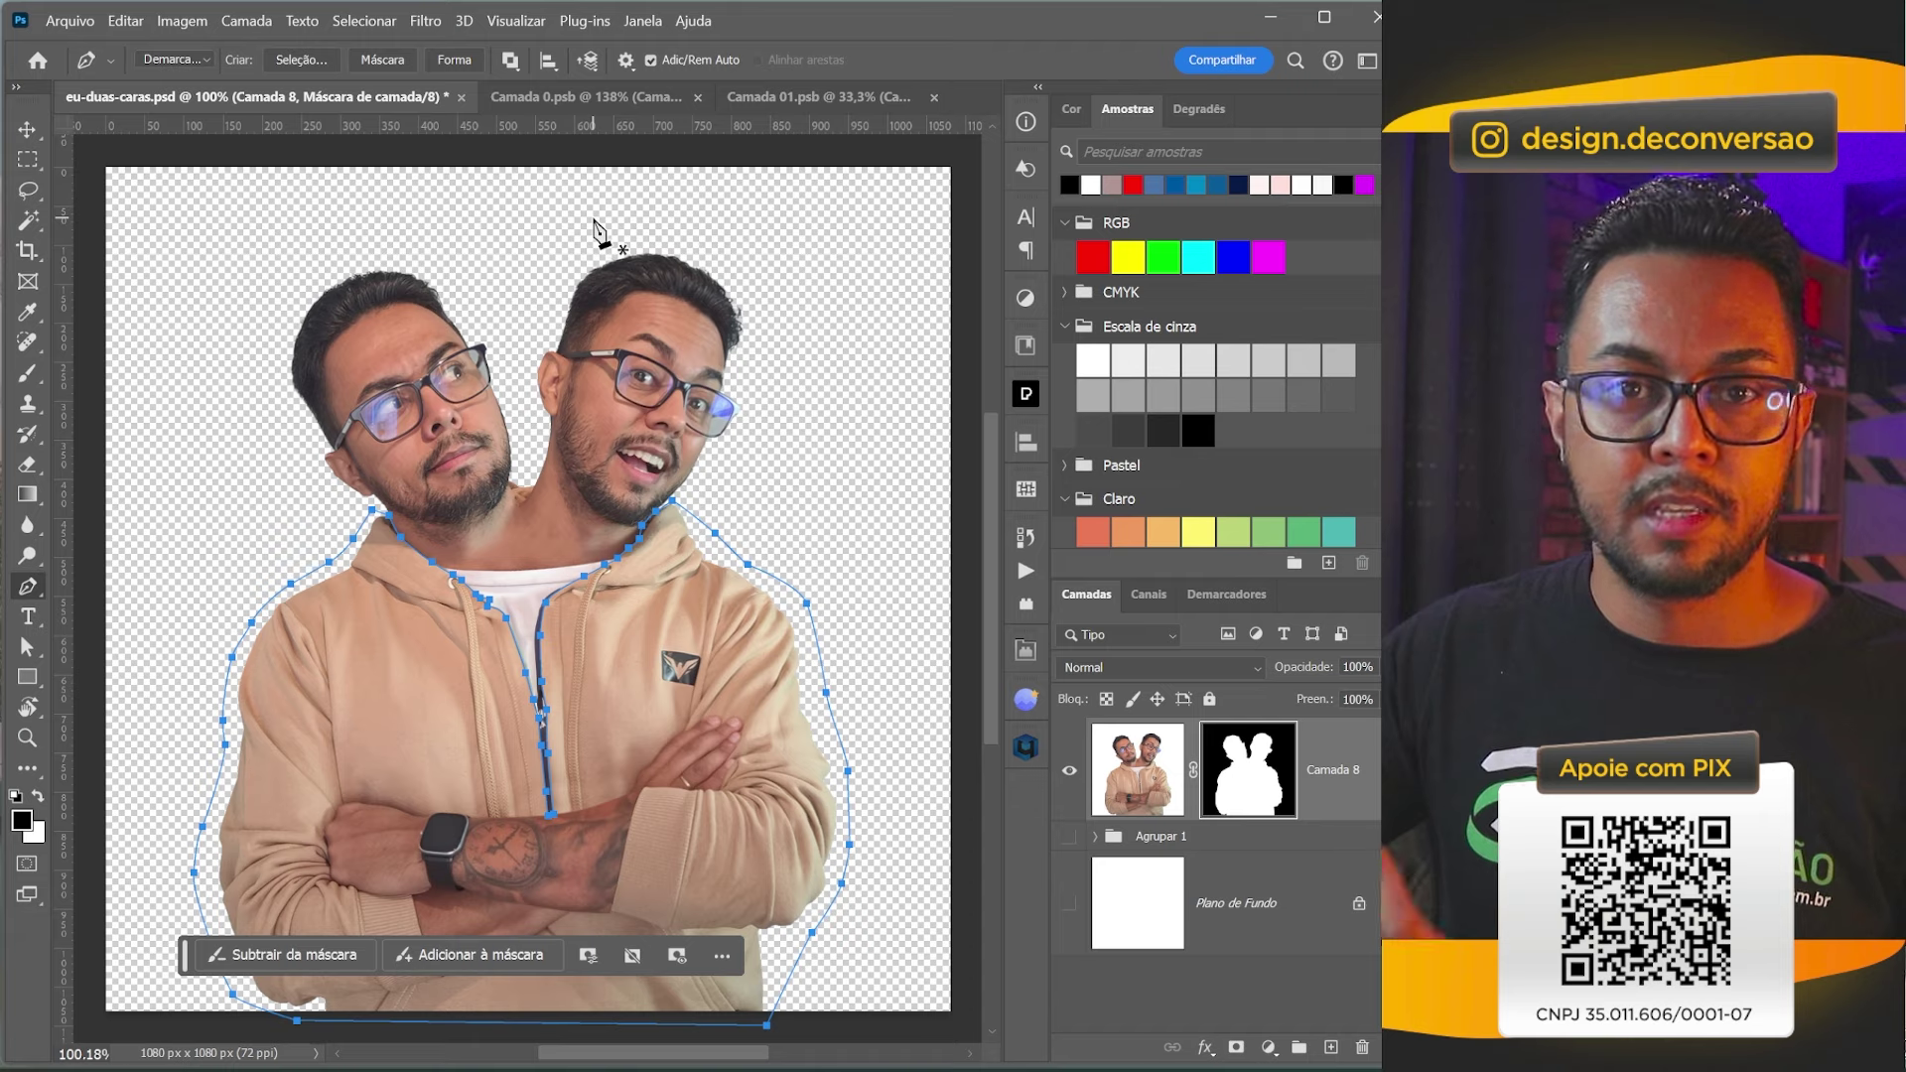
Zoom into the fist and wrist and start a pen path along the fist's upper edge toward the watch.
key("z")
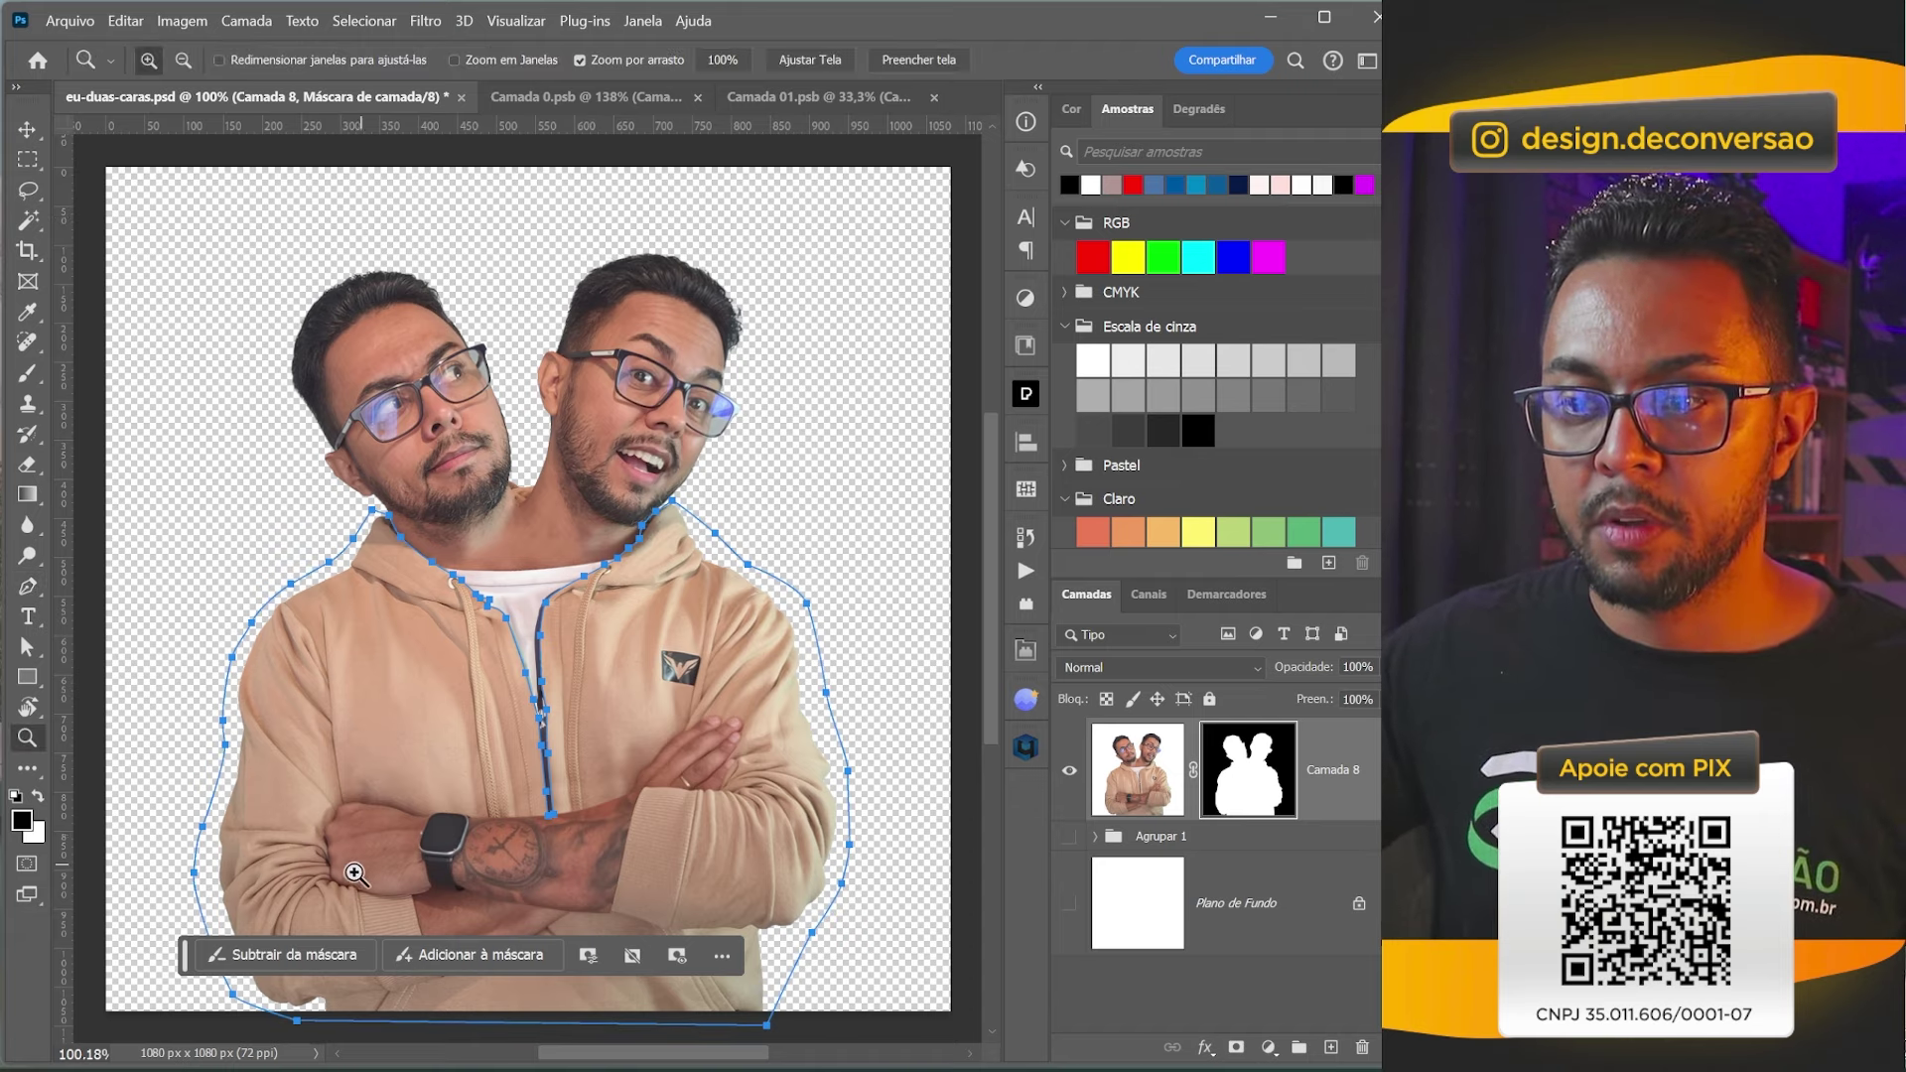
left_click_drag(347, 854, 318, 809)
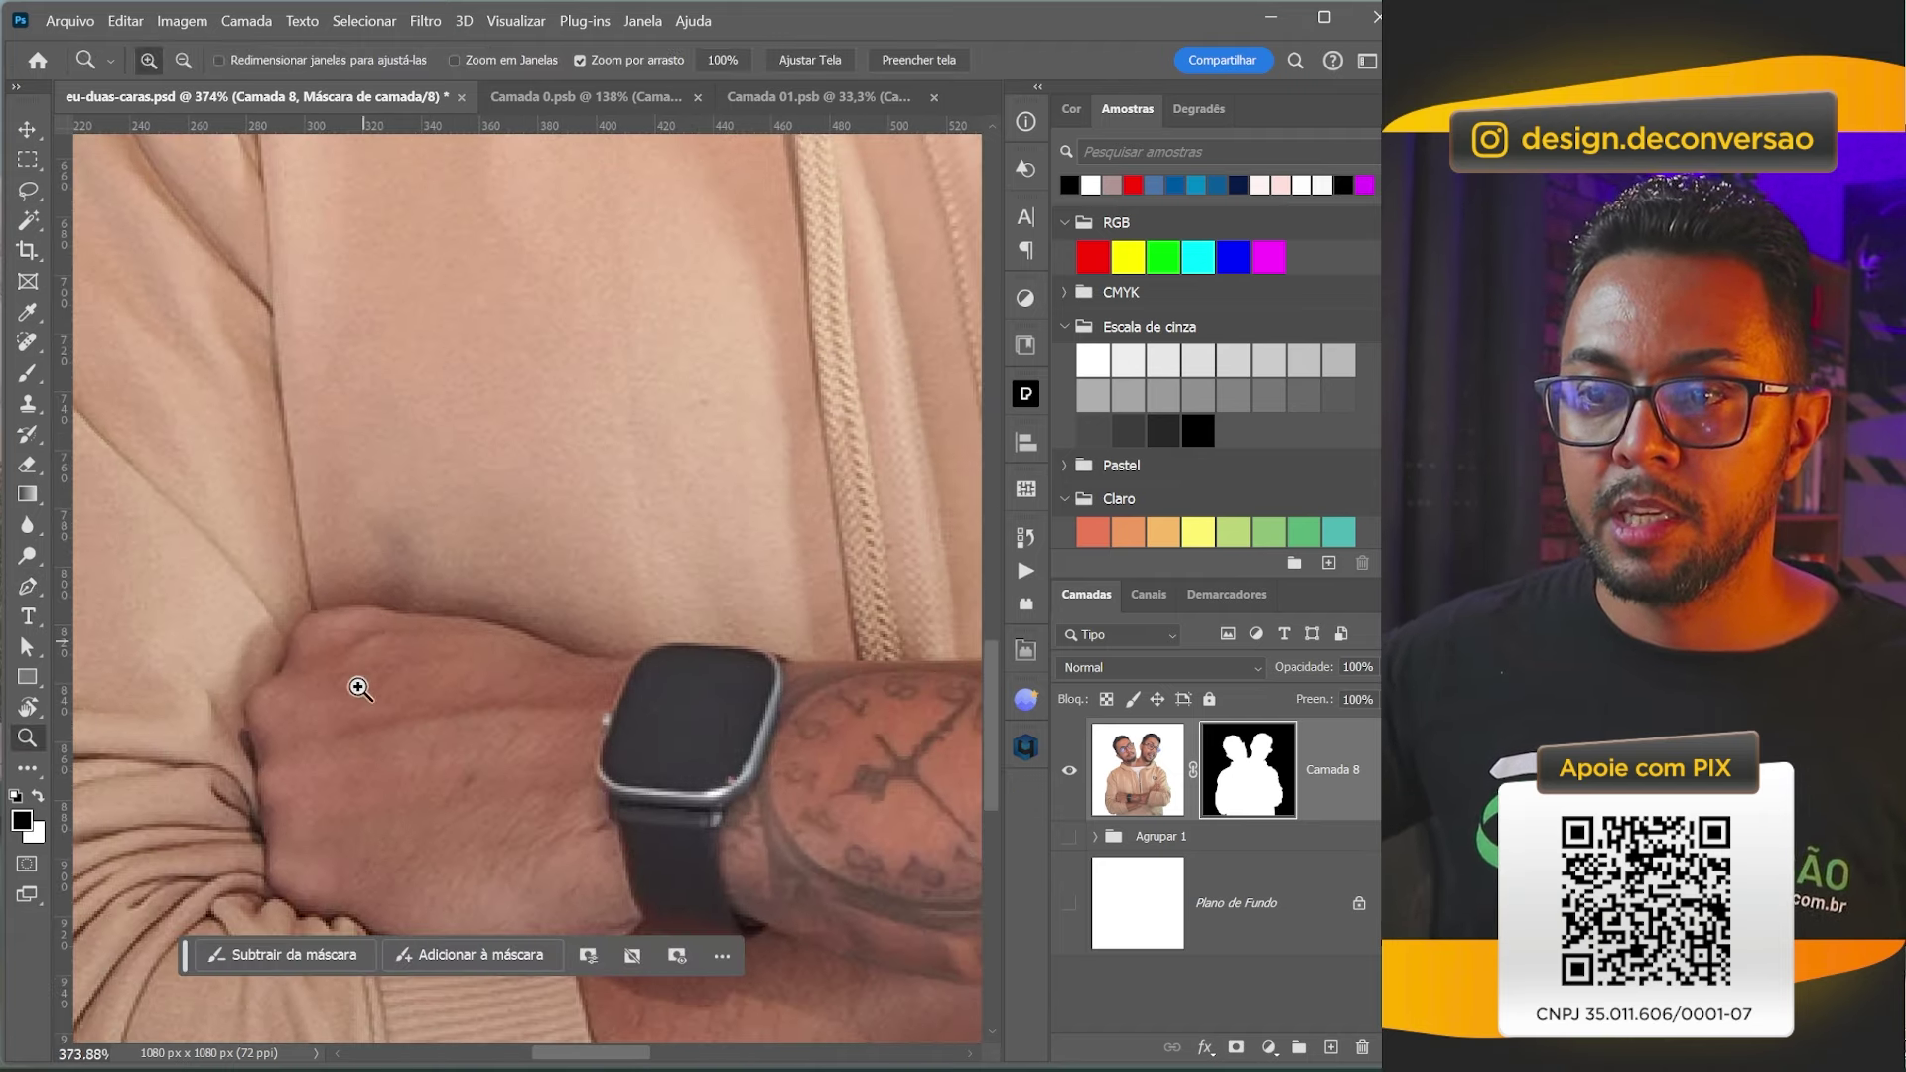
left_click_drag(358, 685, 327, 510)
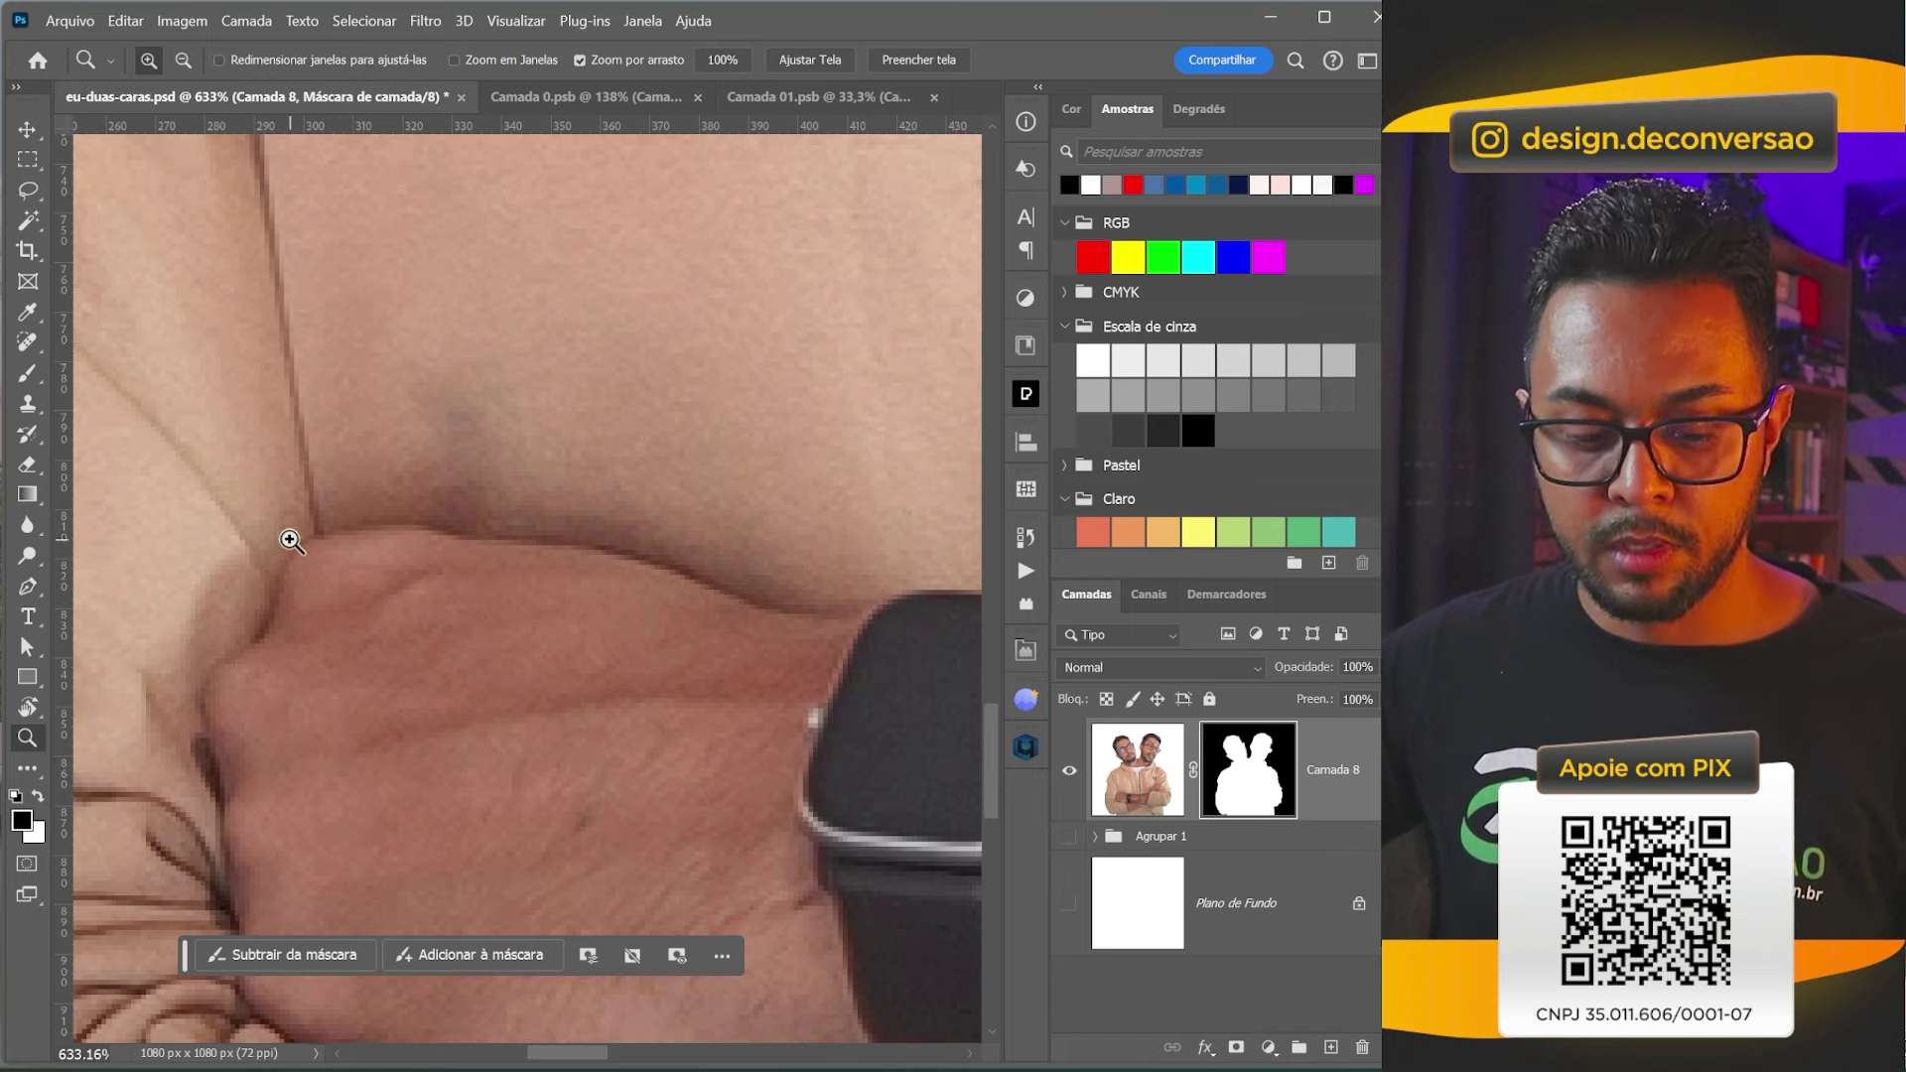
key("p")
left_click(299, 539)
left_click(382, 530)
left_click(492, 542)
left_click(655, 565)
left_click(845, 621)
left_click_drag(500, 629, 559, 633)
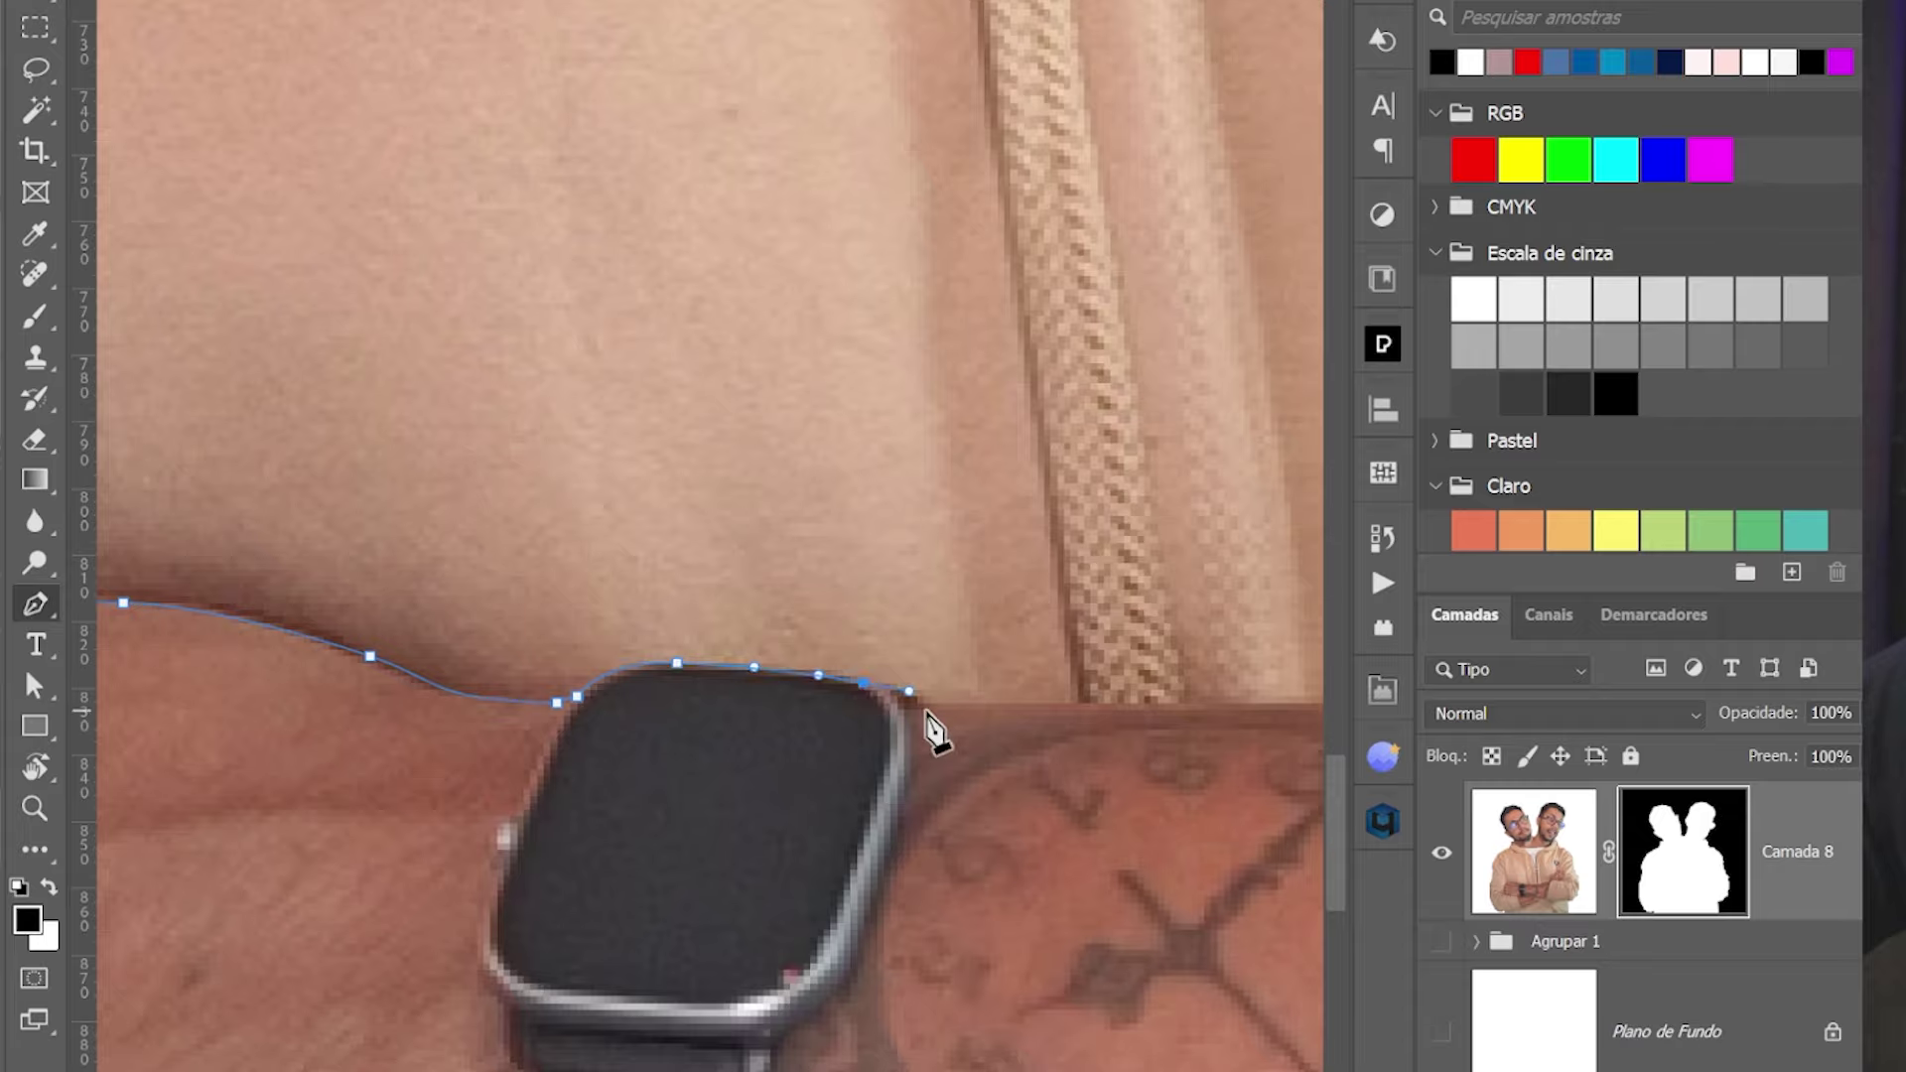
Trace the path along the forearm's top edge and over the fingers.
scroll(927, 723, "right", 5)
left_click(1174, 549)
left_click(1276, 536)
scroll(1306, 536, "right", 10)
left_click(796, 466)
left_click(951, 403)
scroll(951, 407, "up", 5)
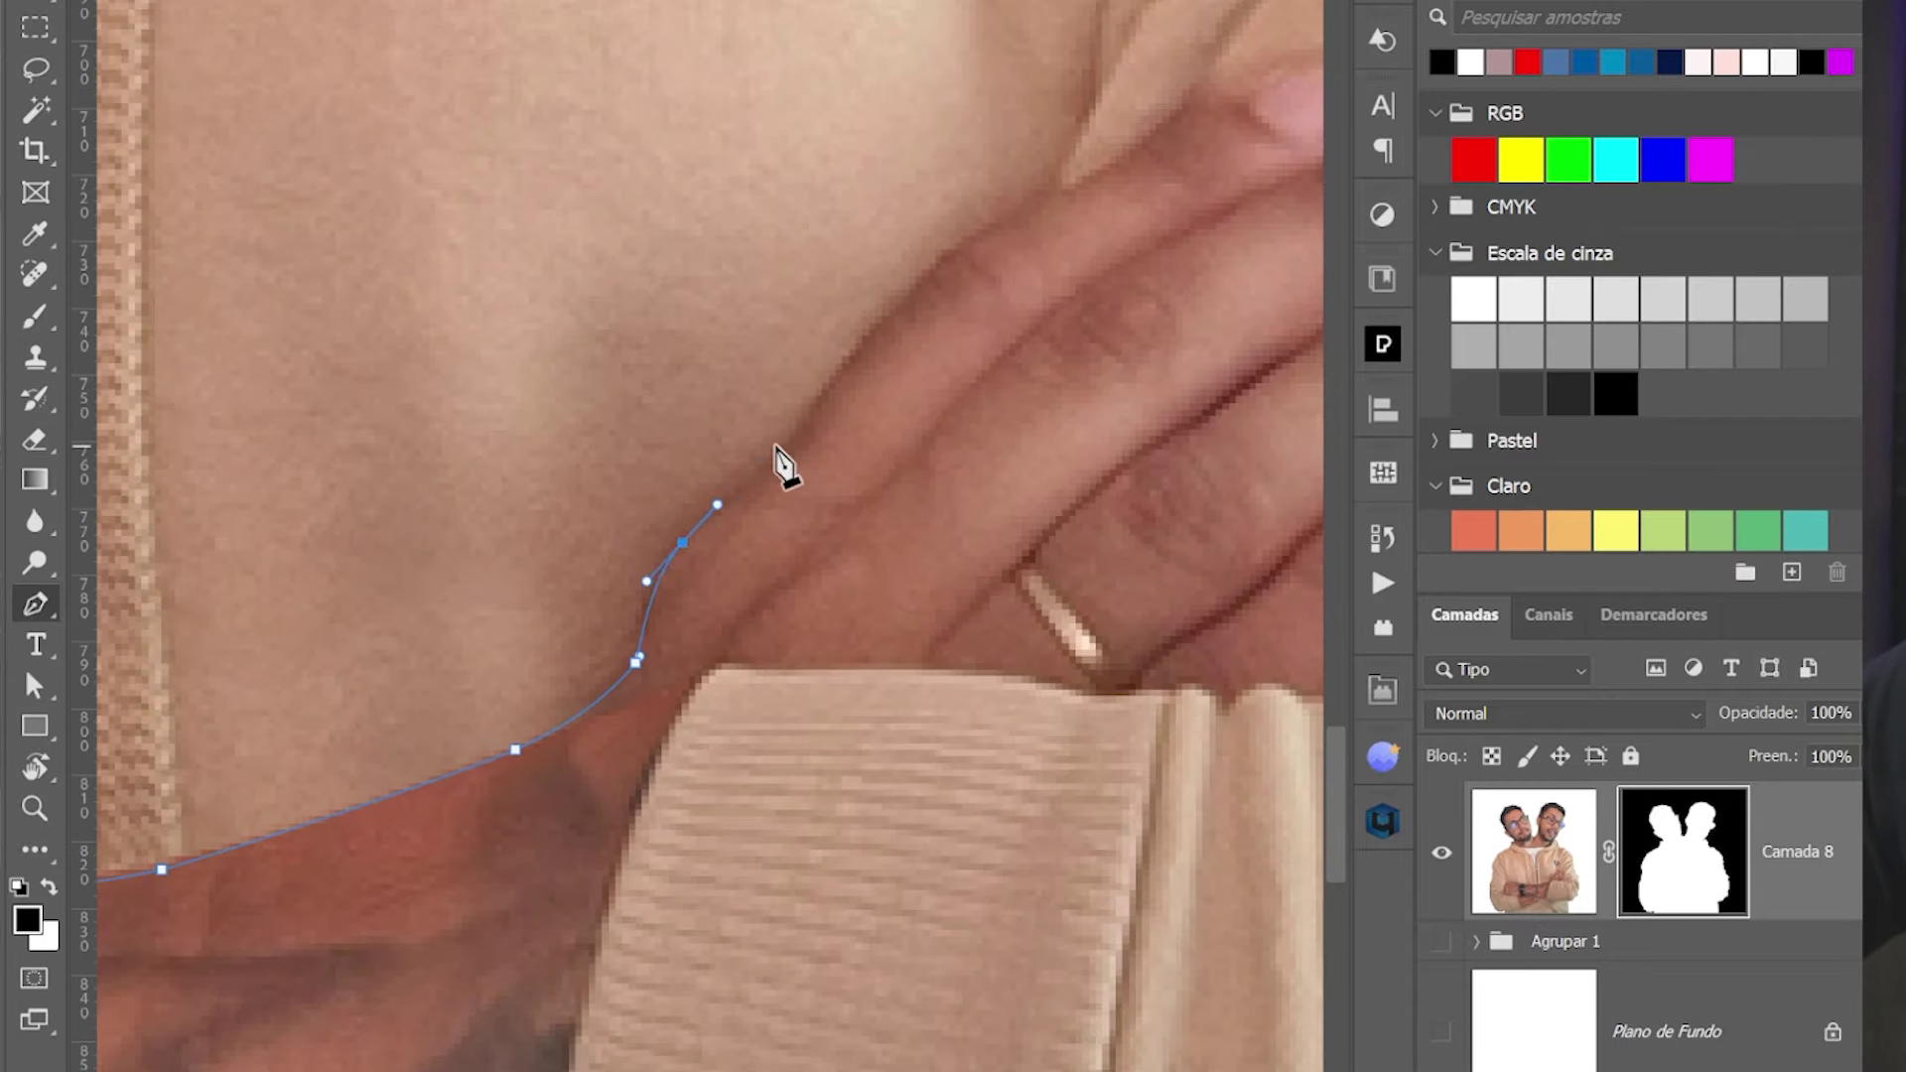
scroll(787, 459, "up", 5)
left_click(816, 388)
left_click(976, 308)
left_click_drag(1070, 315, 1090, 342)
left_click(1250, 377)
Carry the path around the fingertips, down the lower finger edge and along the top of the sleeve.
scroll(1224, 436, "down", 3)
left_click(1090, 393)
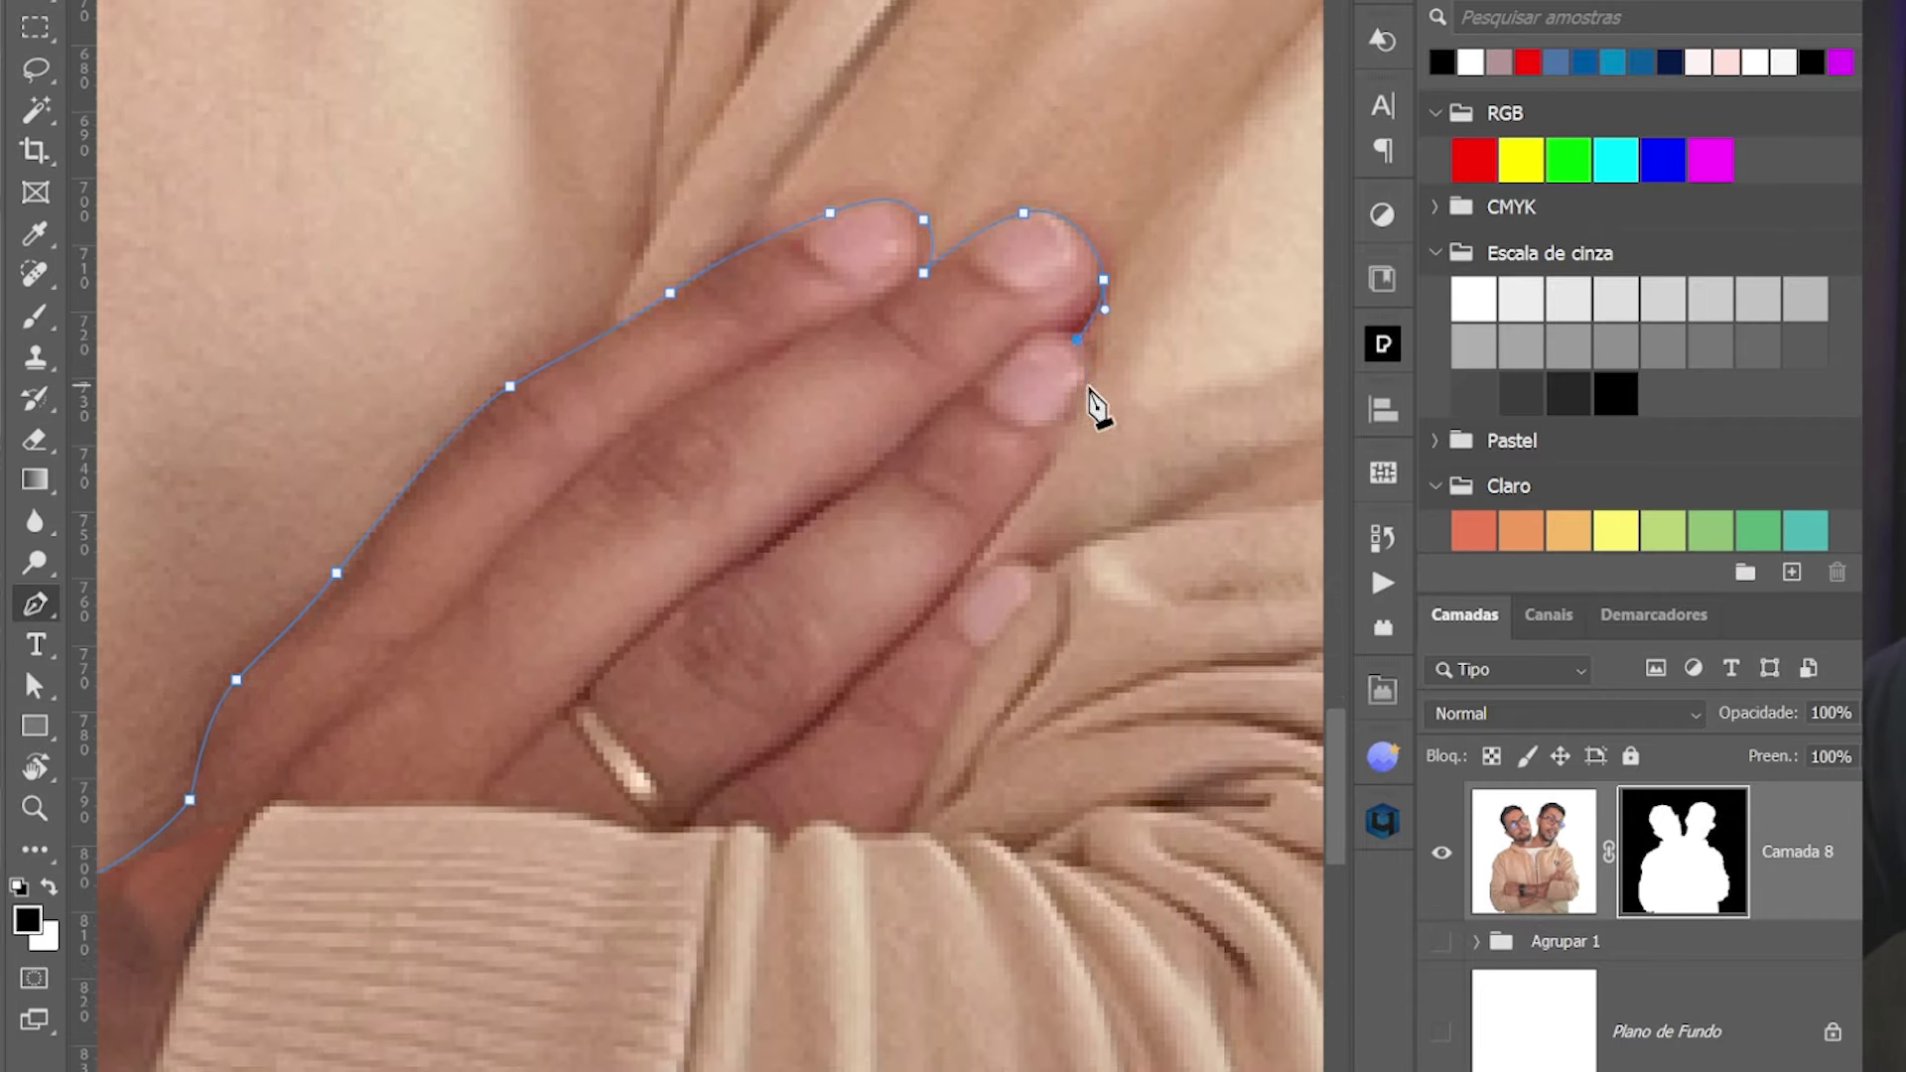
left_click(950, 587)
left_click(1043, 572)
left_click_drag(978, 666, 960, 693)
scroll(962, 745, "down", 3)
left_click(1050, 629)
left_click(963, 647)
scroll(928, 659, "left", 3)
left_click(924, 635)
left_click(655, 622)
scroll(695, 745, "down", 3)
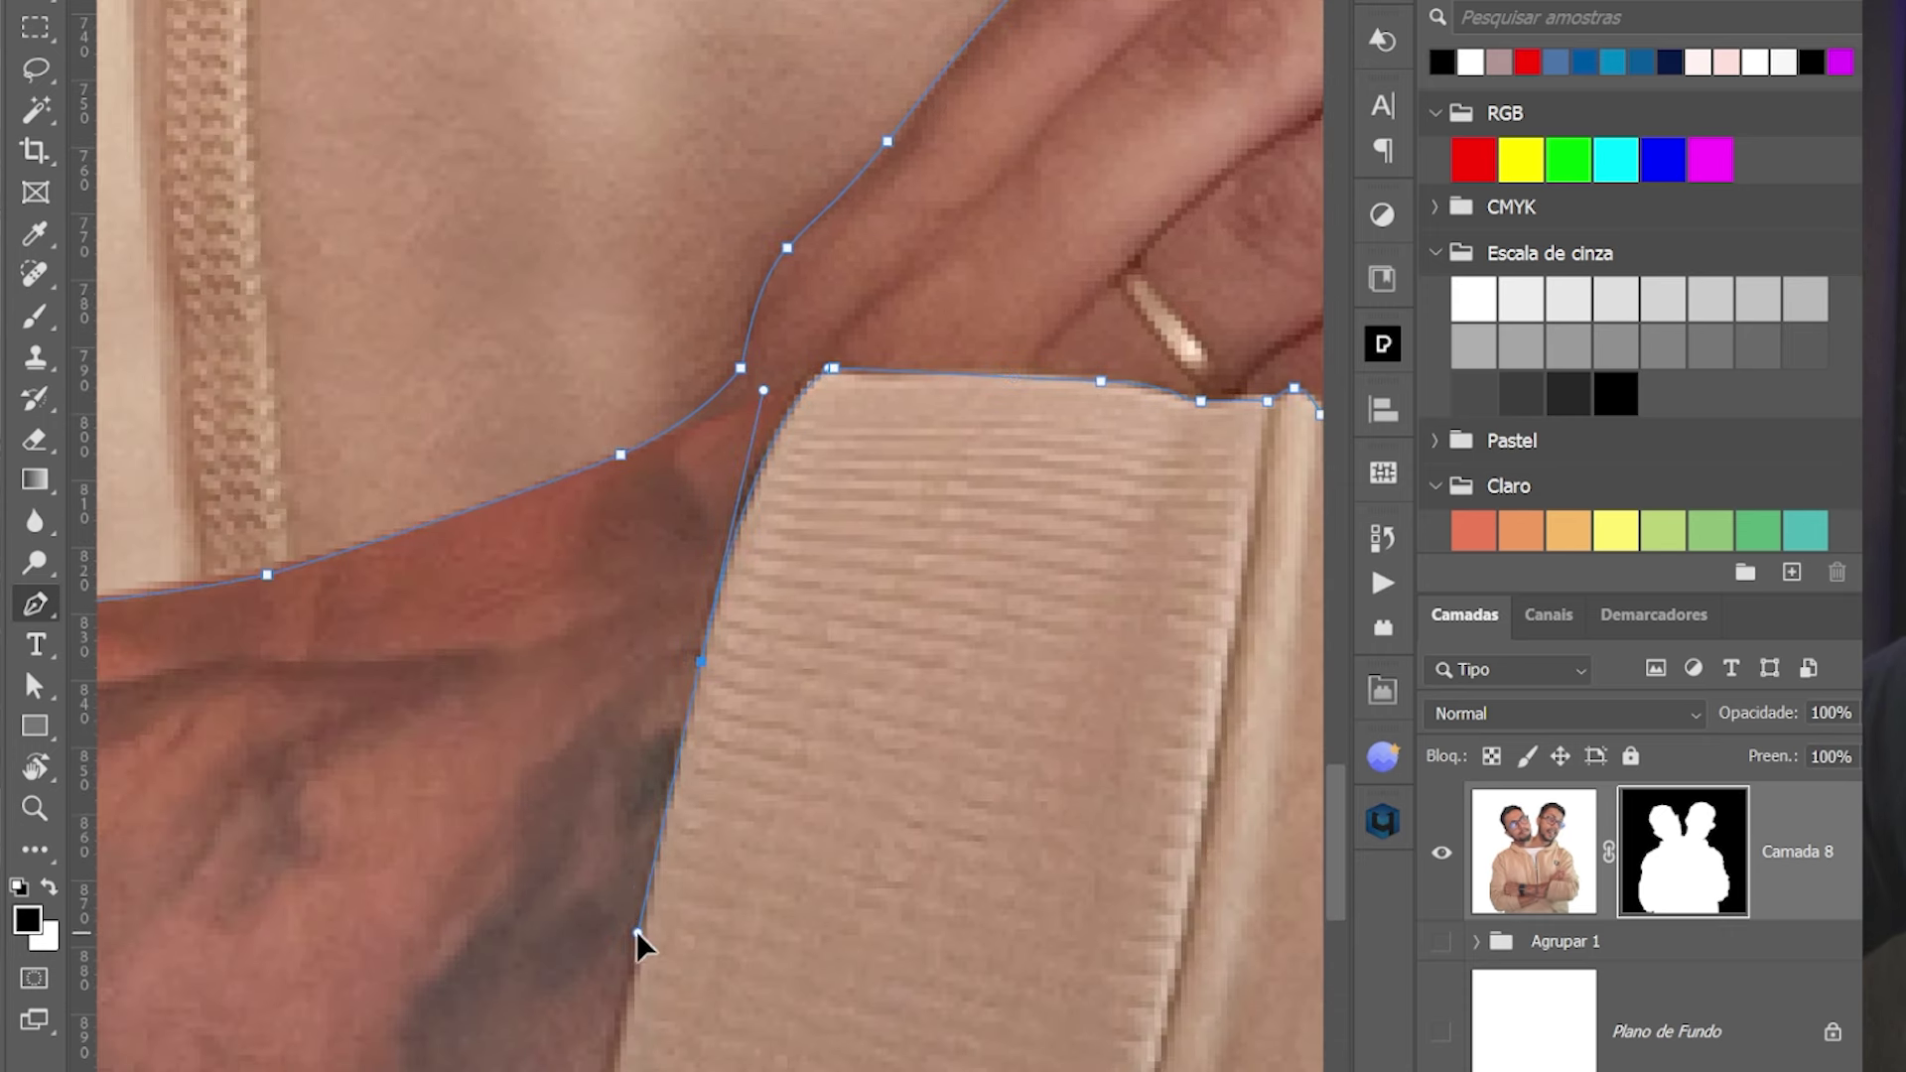
scroll(665, 963, "down", 3)
Trace down and back up the boundary between the hand and the sleeve.
left_click(756, 724)
left_click(713, 899)
scroll(714, 893, "down", 1)
scroll(911, 819, "left", 3)
mouse_move(838, 775)
left_mouse_down()
mouse_move(685, 765)
mouse_move(765, 503)
left_mouse_up()
left_click_drag(1036, 442, 941, 509)
left_click_drag(582, 682, 354, 767)
scroll(349, 603, "left", 3)
left_click(523, 923)
left_click(391, 689)
left_click(331, 520)
left_click(271, 264)
Follow the hand's lower edge and the fist's left edge to close the path around the crossed arms.
scroll(829, 794, "left", 4)
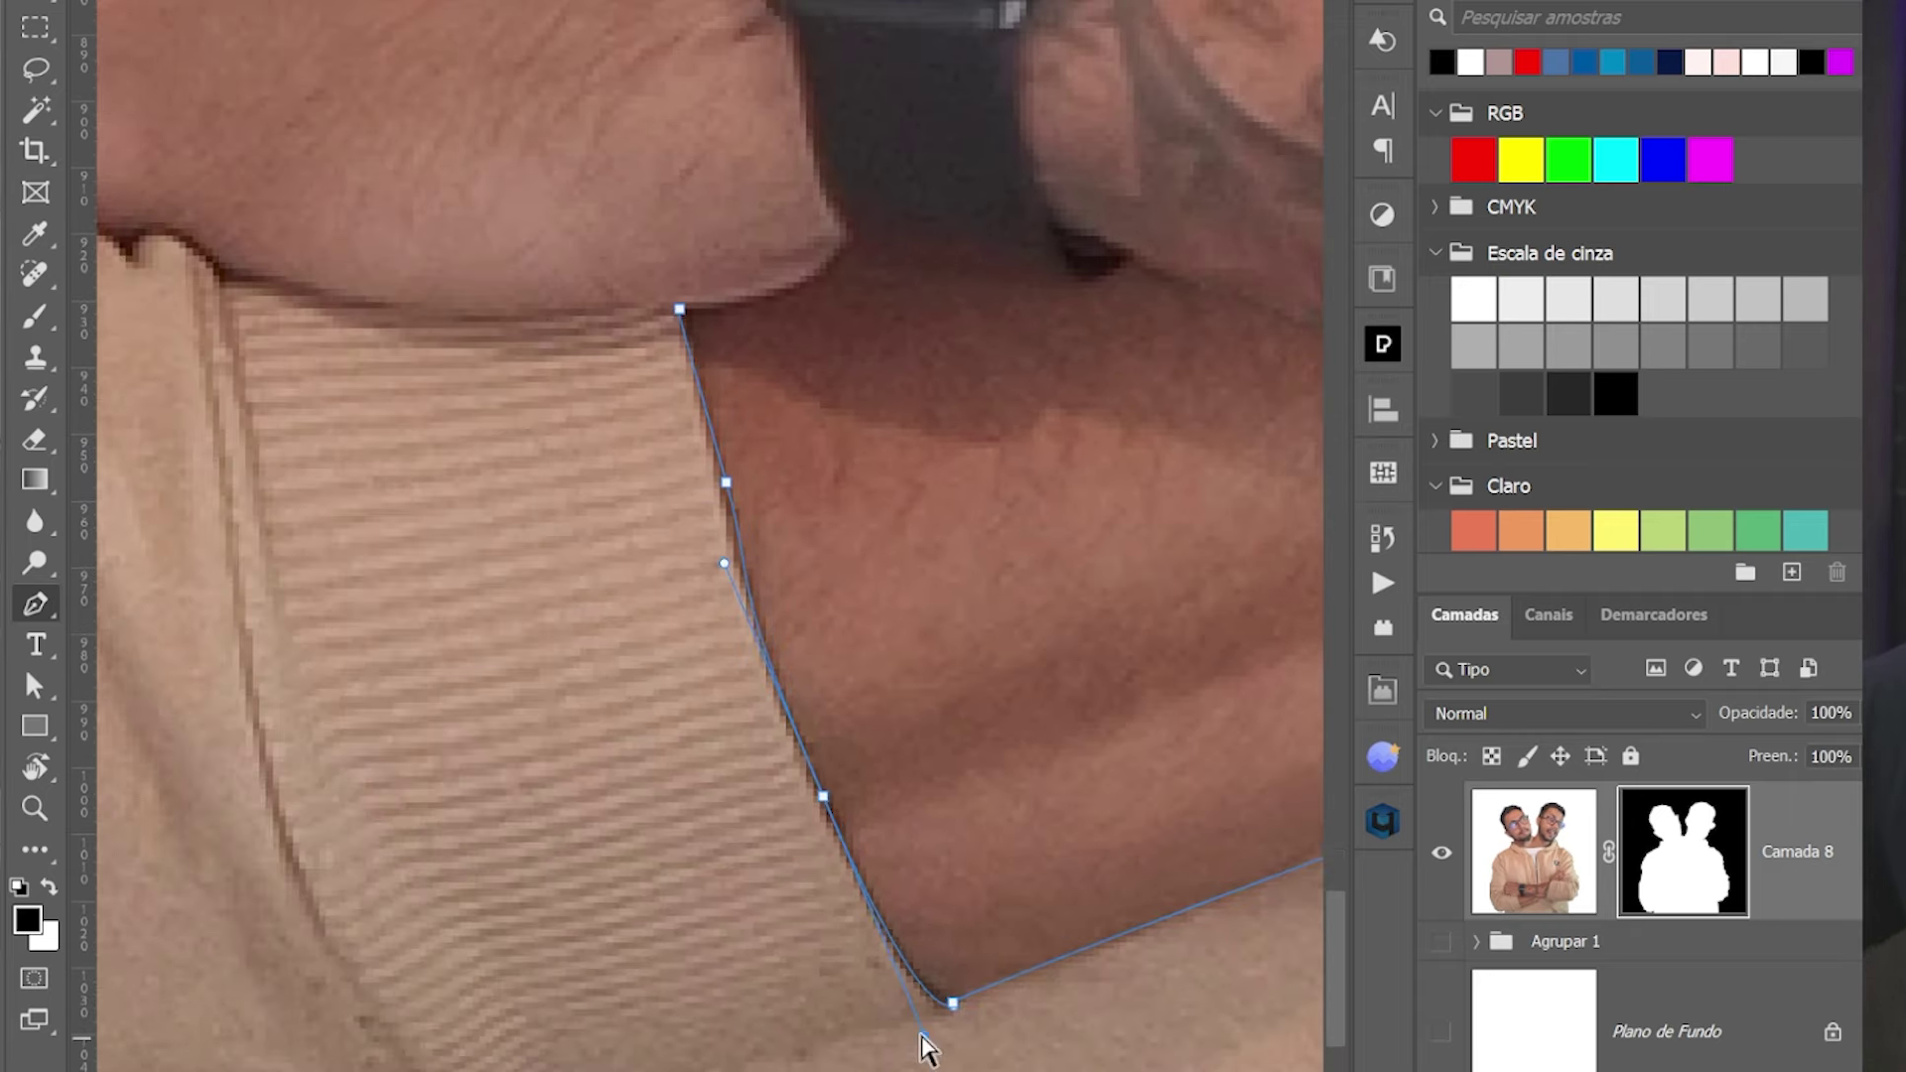
scroll(927, 1042, "left", 3)
scroll(681, 702, "left", 3)
left_click(824, 716)
left_click(791, 732)
left_click_drag(759, 711, 738, 711)
left_click(640, 496)
left_click(626, 349)
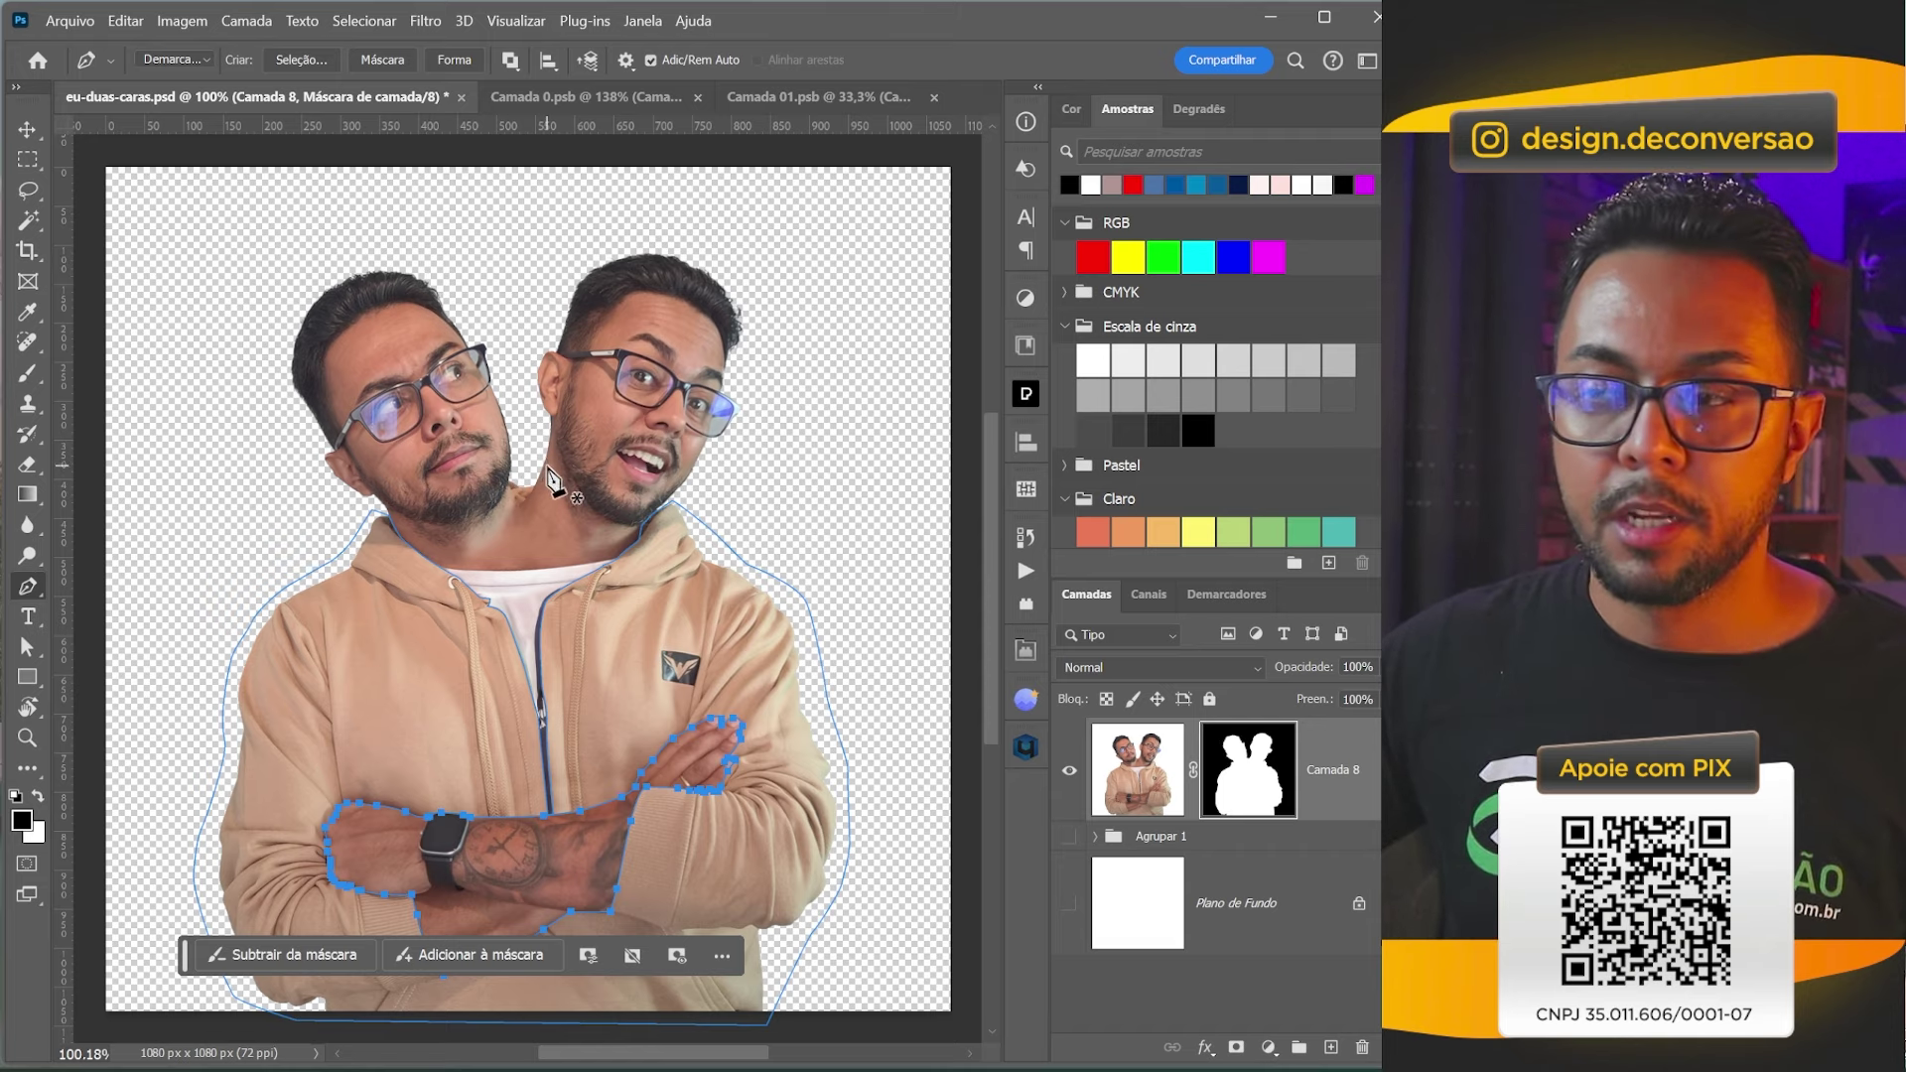
key("z")
left_click_drag(523, 450, 595, 454)
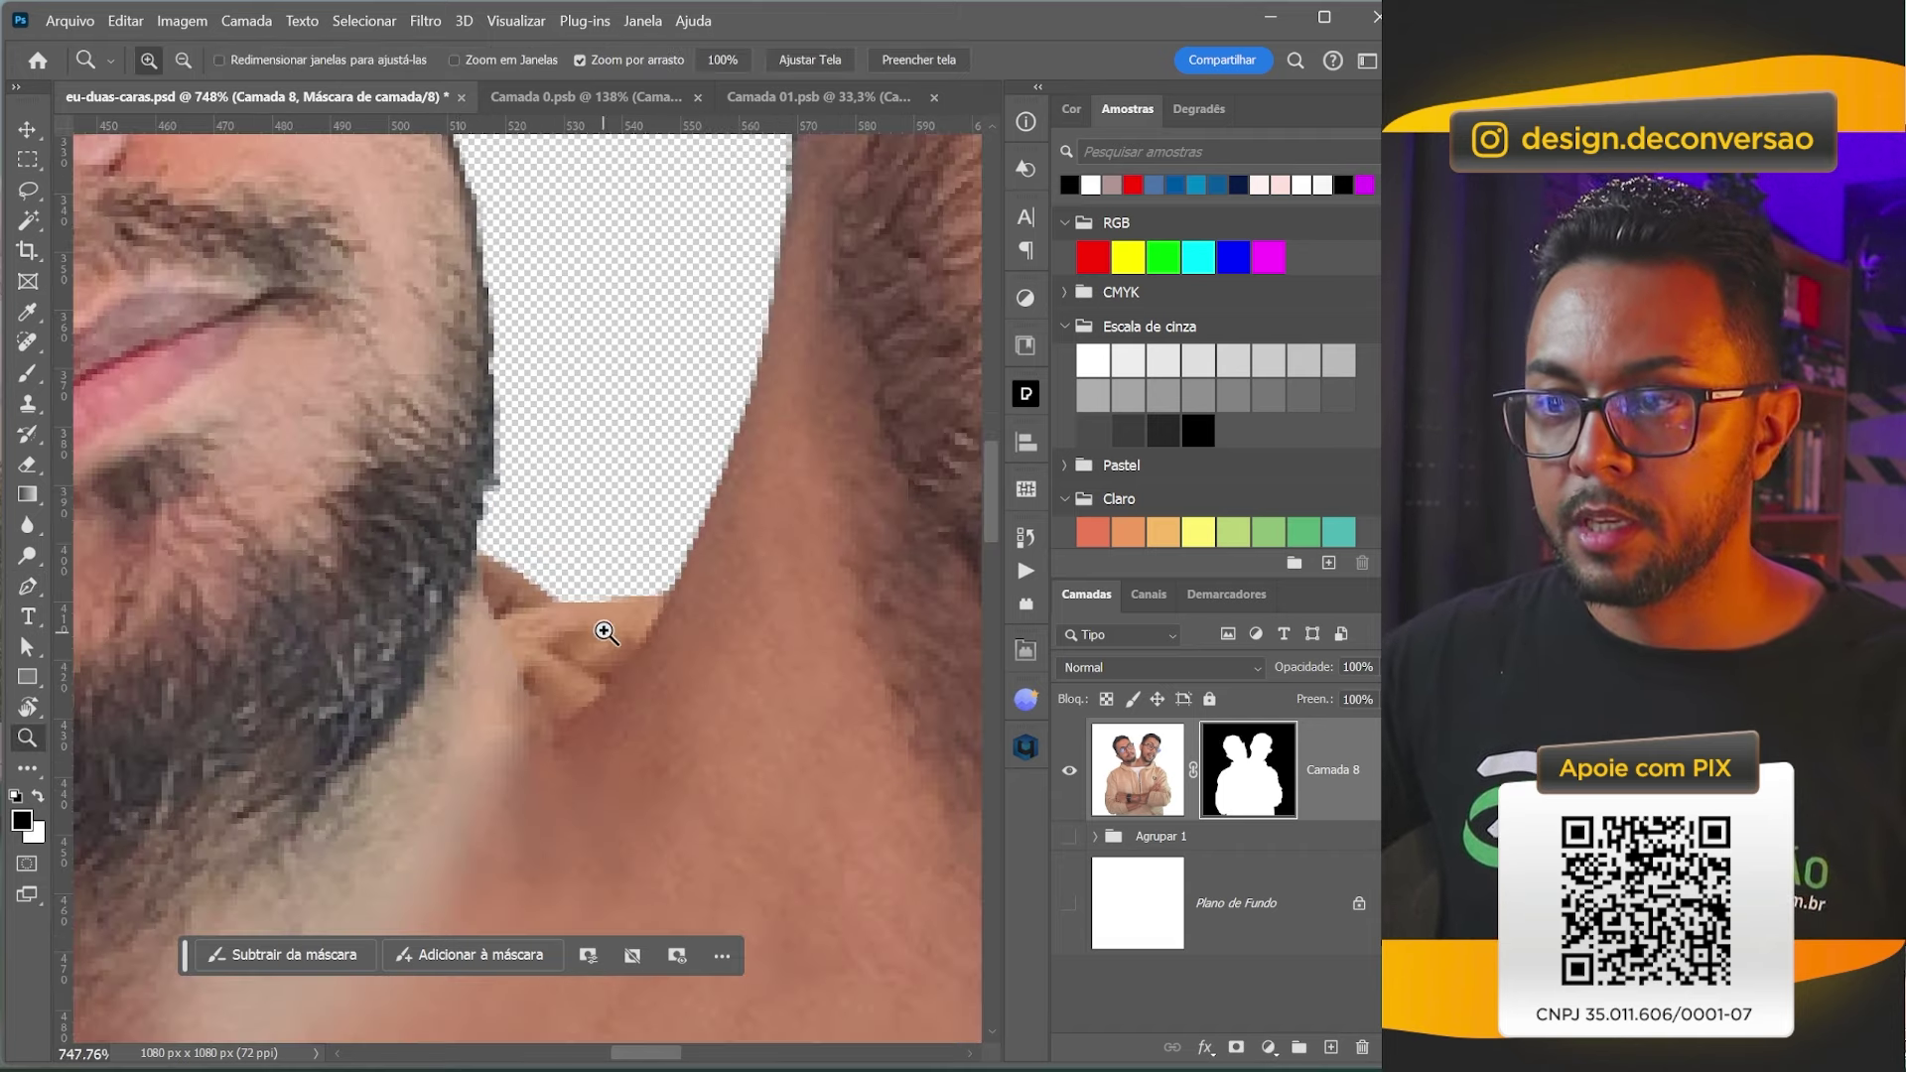
Draw a small closed pen path around the neck gap beneath the left head's beard.
key("p")
left_click(669, 561)
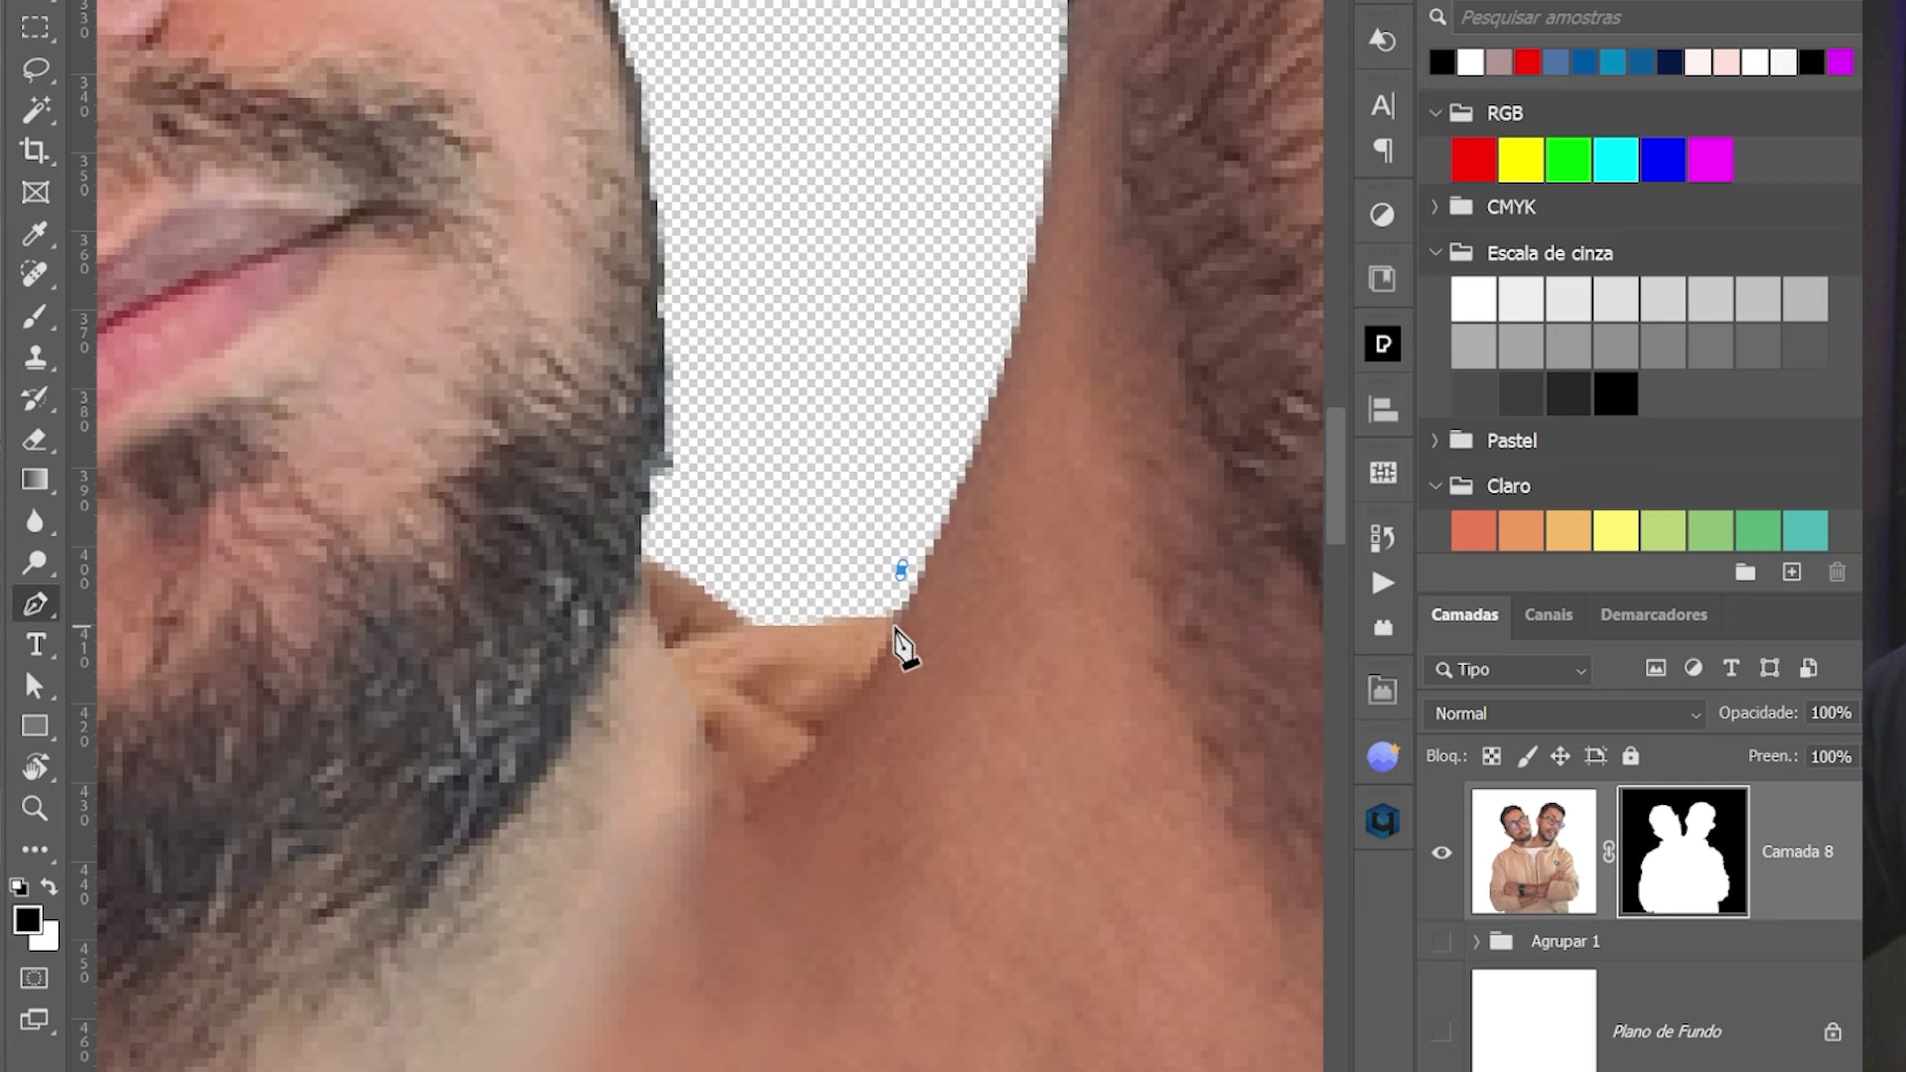
left_click(893, 633)
left_click_drag(761, 790, 632, 893)
left_click(760, 790, "alt")
left_click(664, 665)
left_click_drag(649, 538, 668, 527)
left_click(830, 522)
left_click(900, 570)
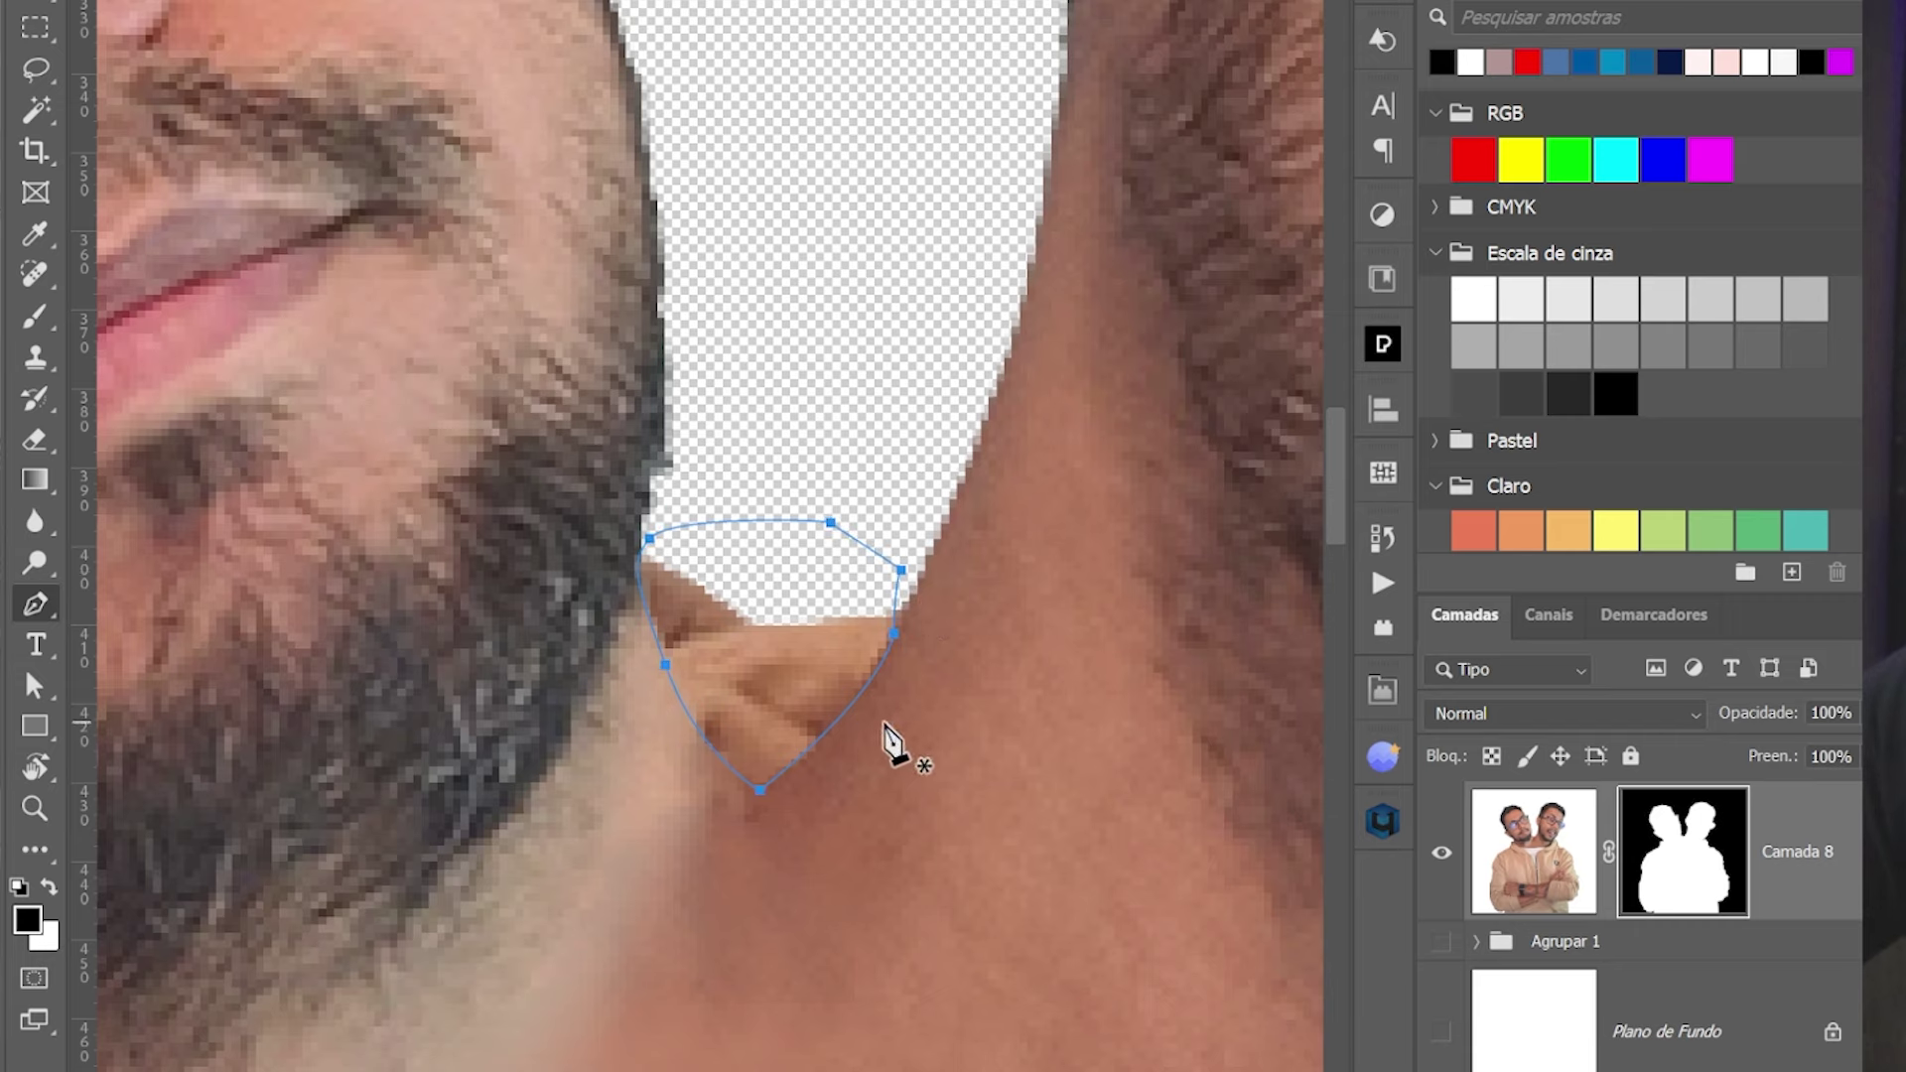
key("ctrl+0")
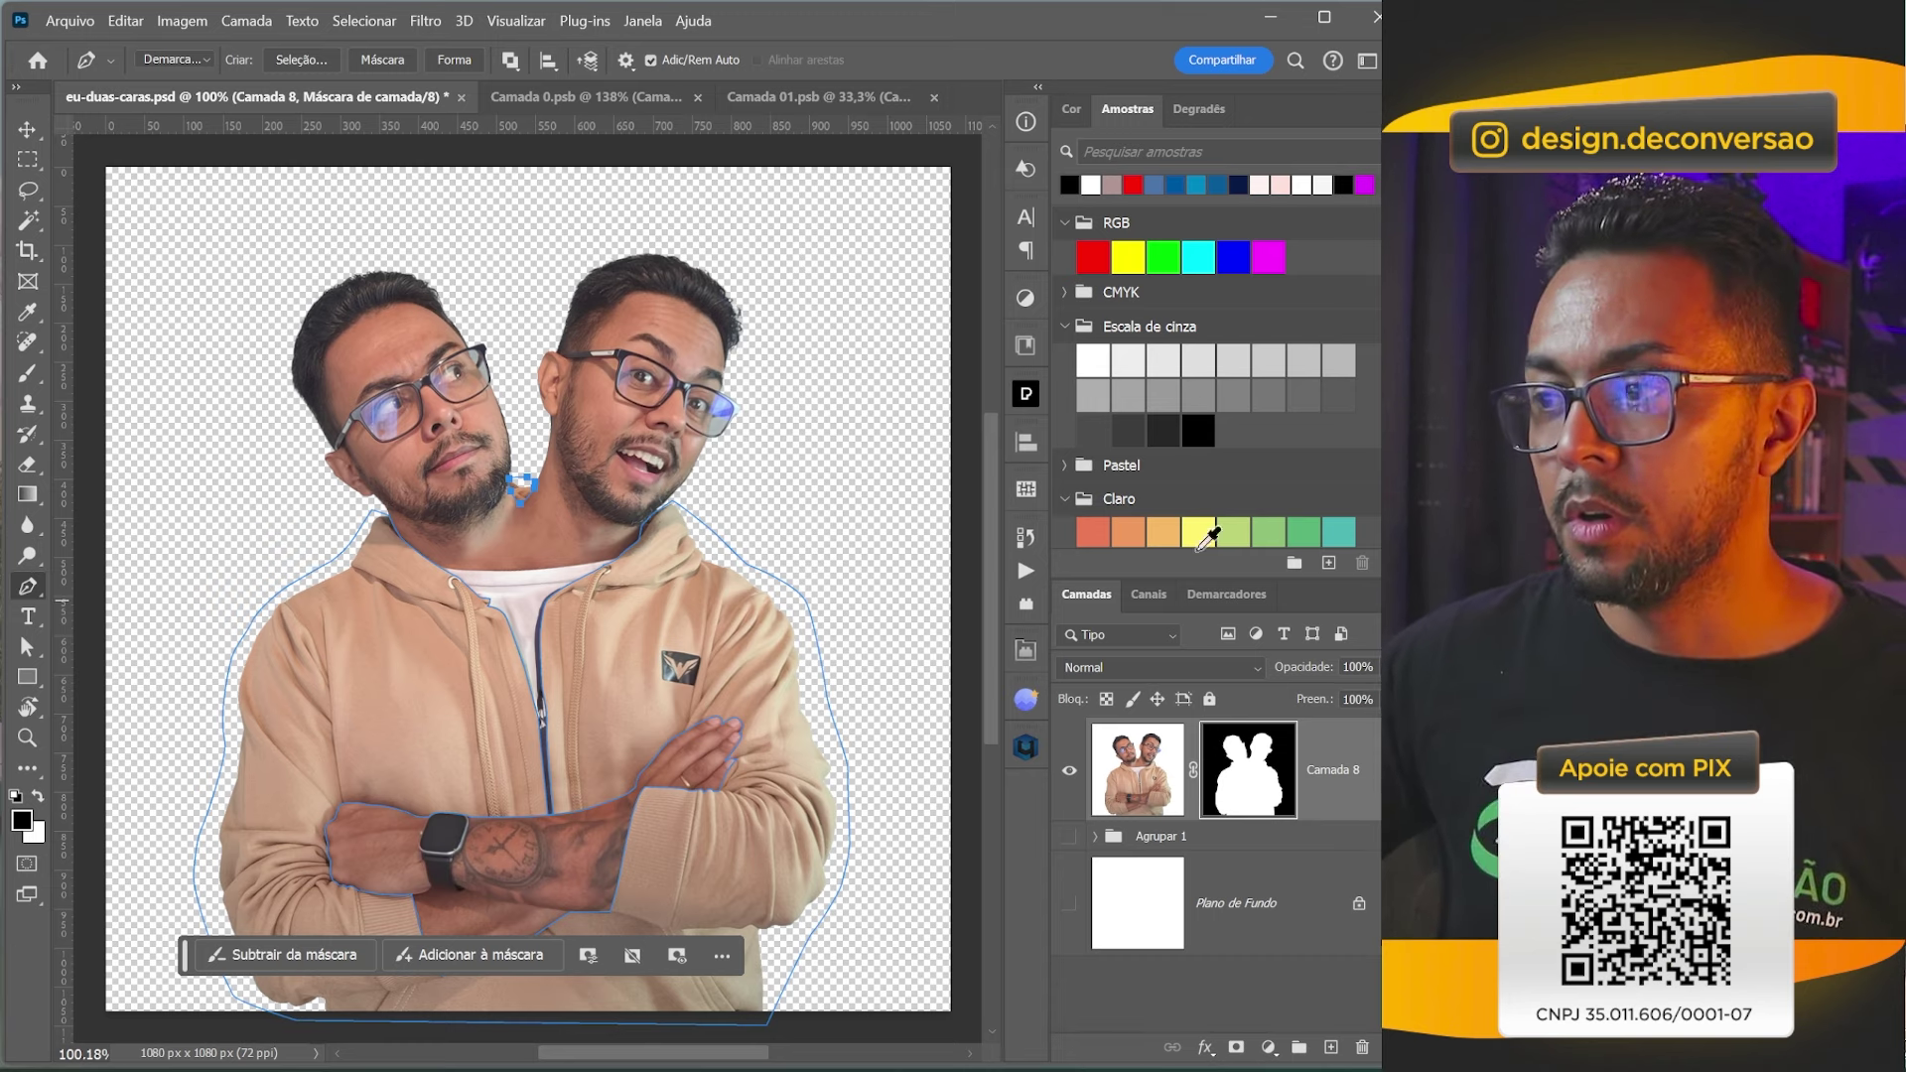
Load the work path Demarcador de Trabalho as a selection from the Paths panel.
left_click(1219, 594)
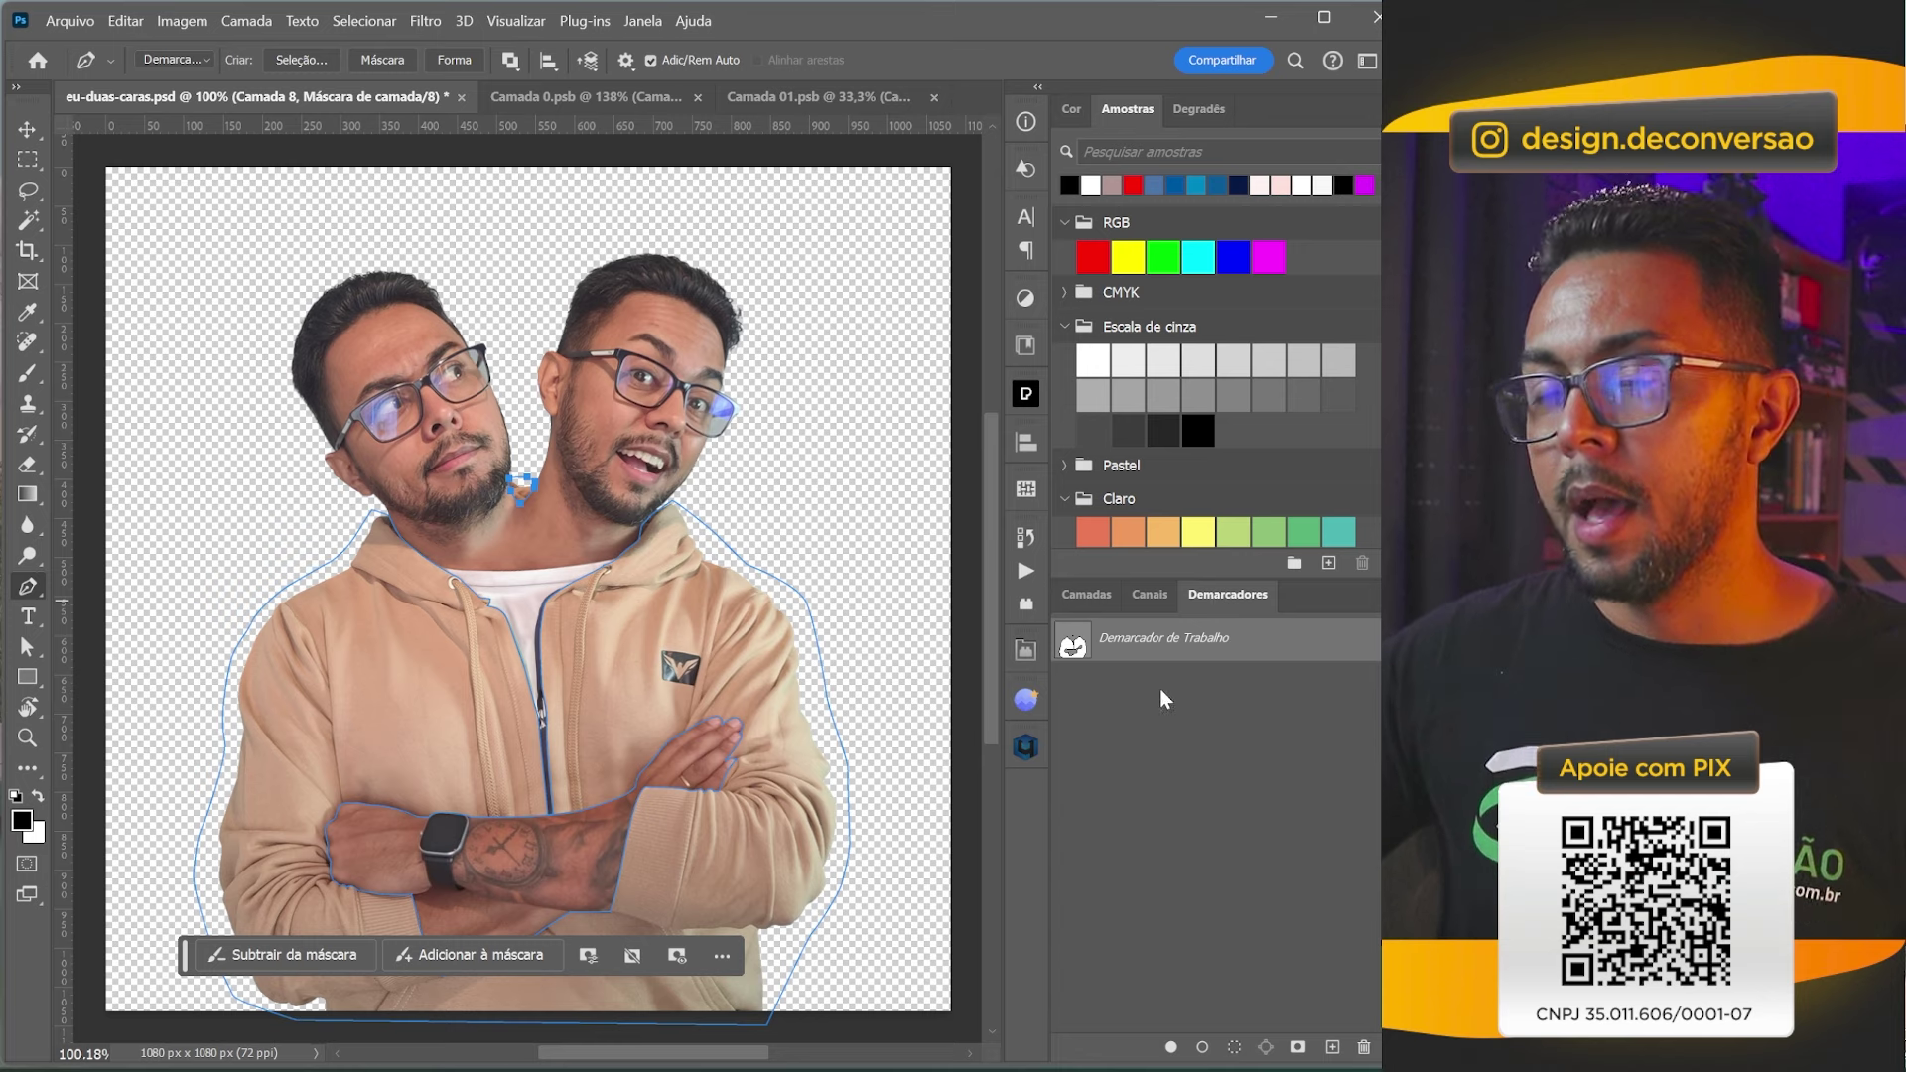
left_click(1072, 647, "ctrl")
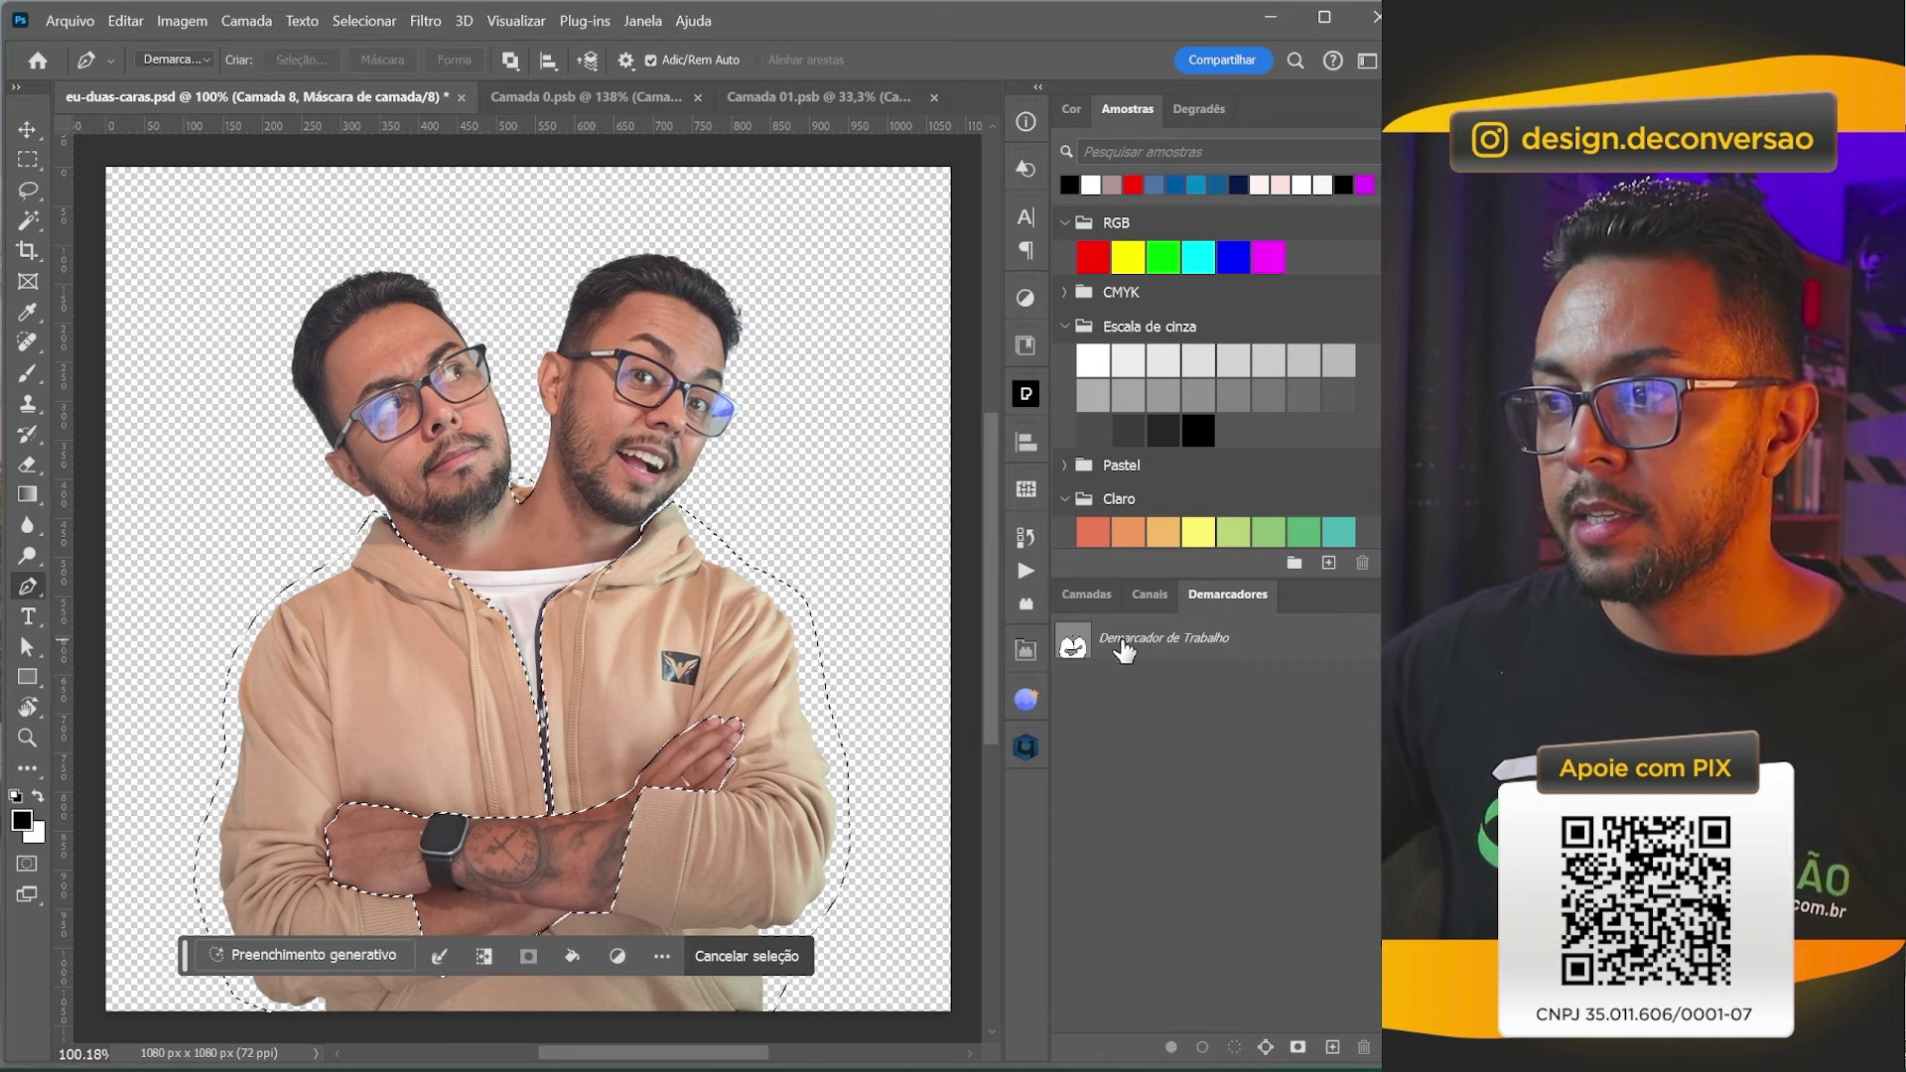
left_click(1088, 598)
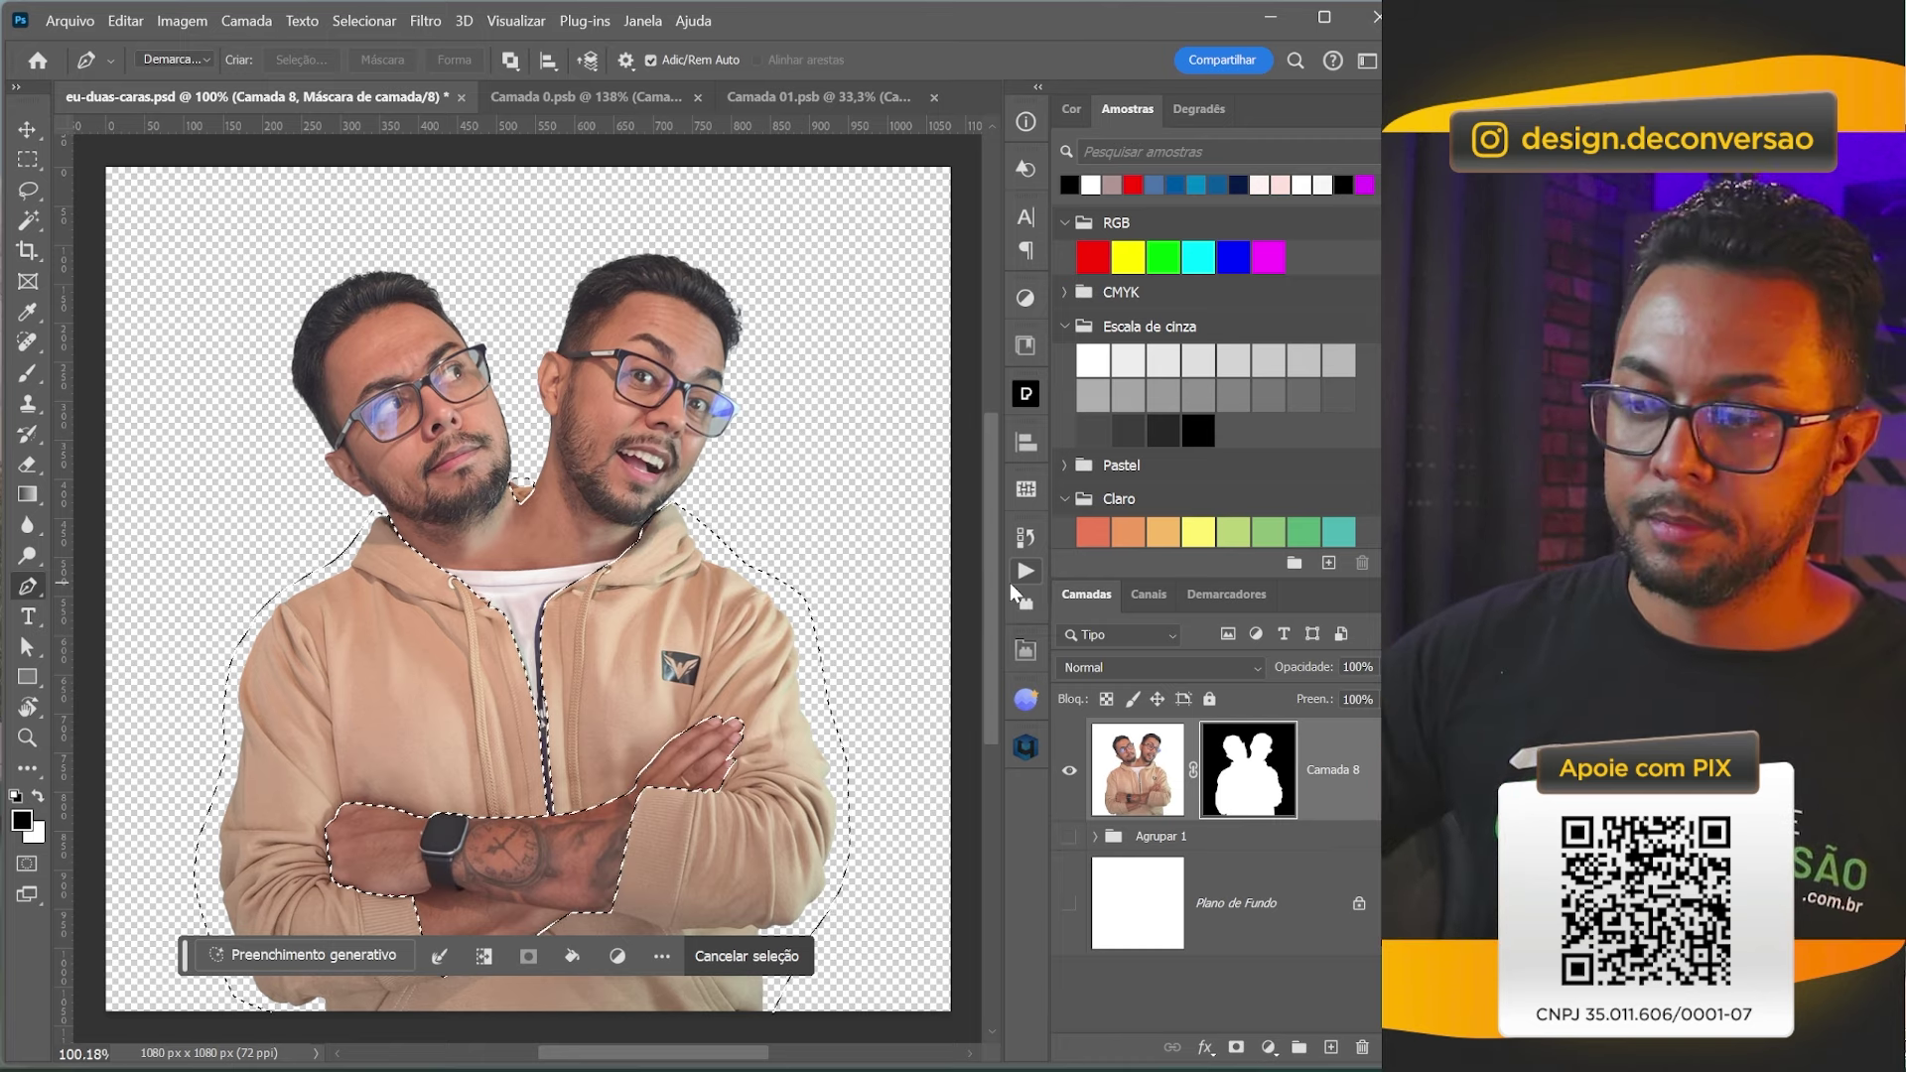
Put Camada 8 into a new group, Agrupar 2.
left_click(1297, 1050)
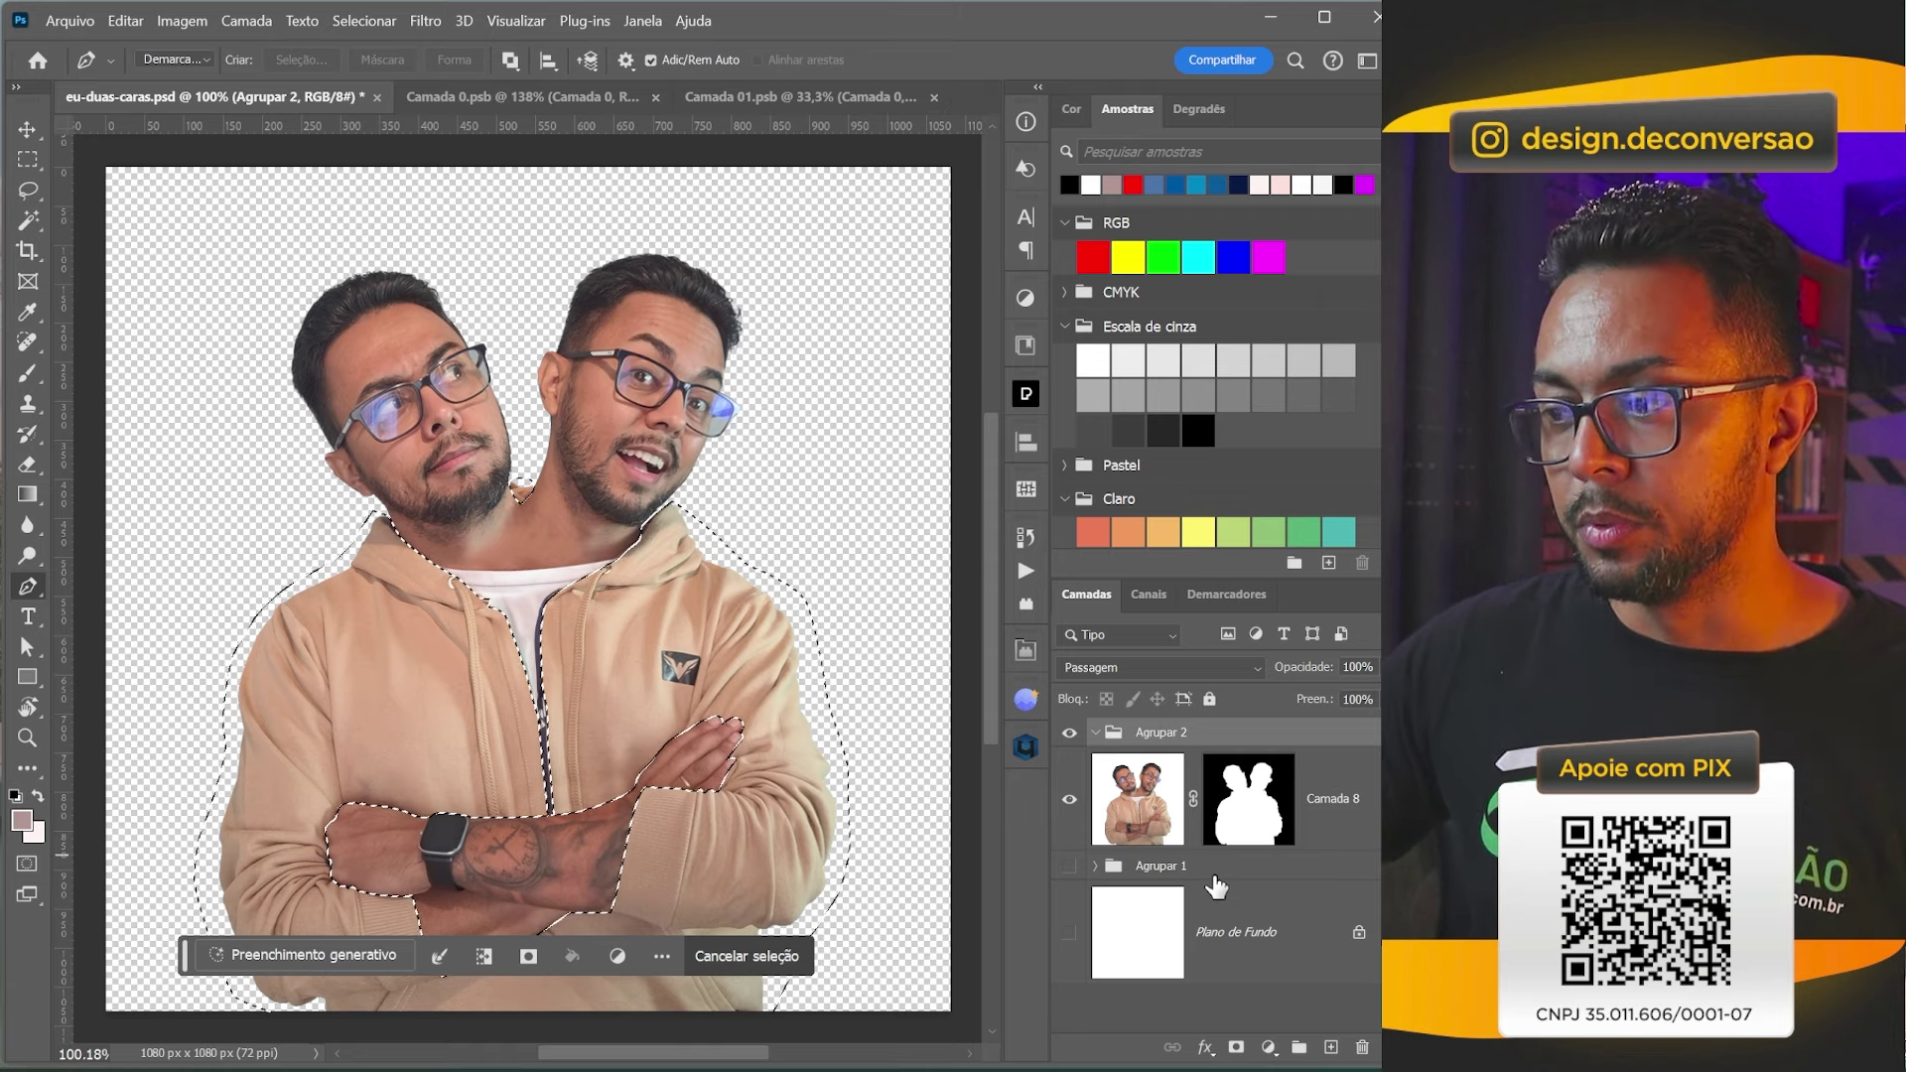
key("v")
key("ctrl+0")
left_click(365, 22)
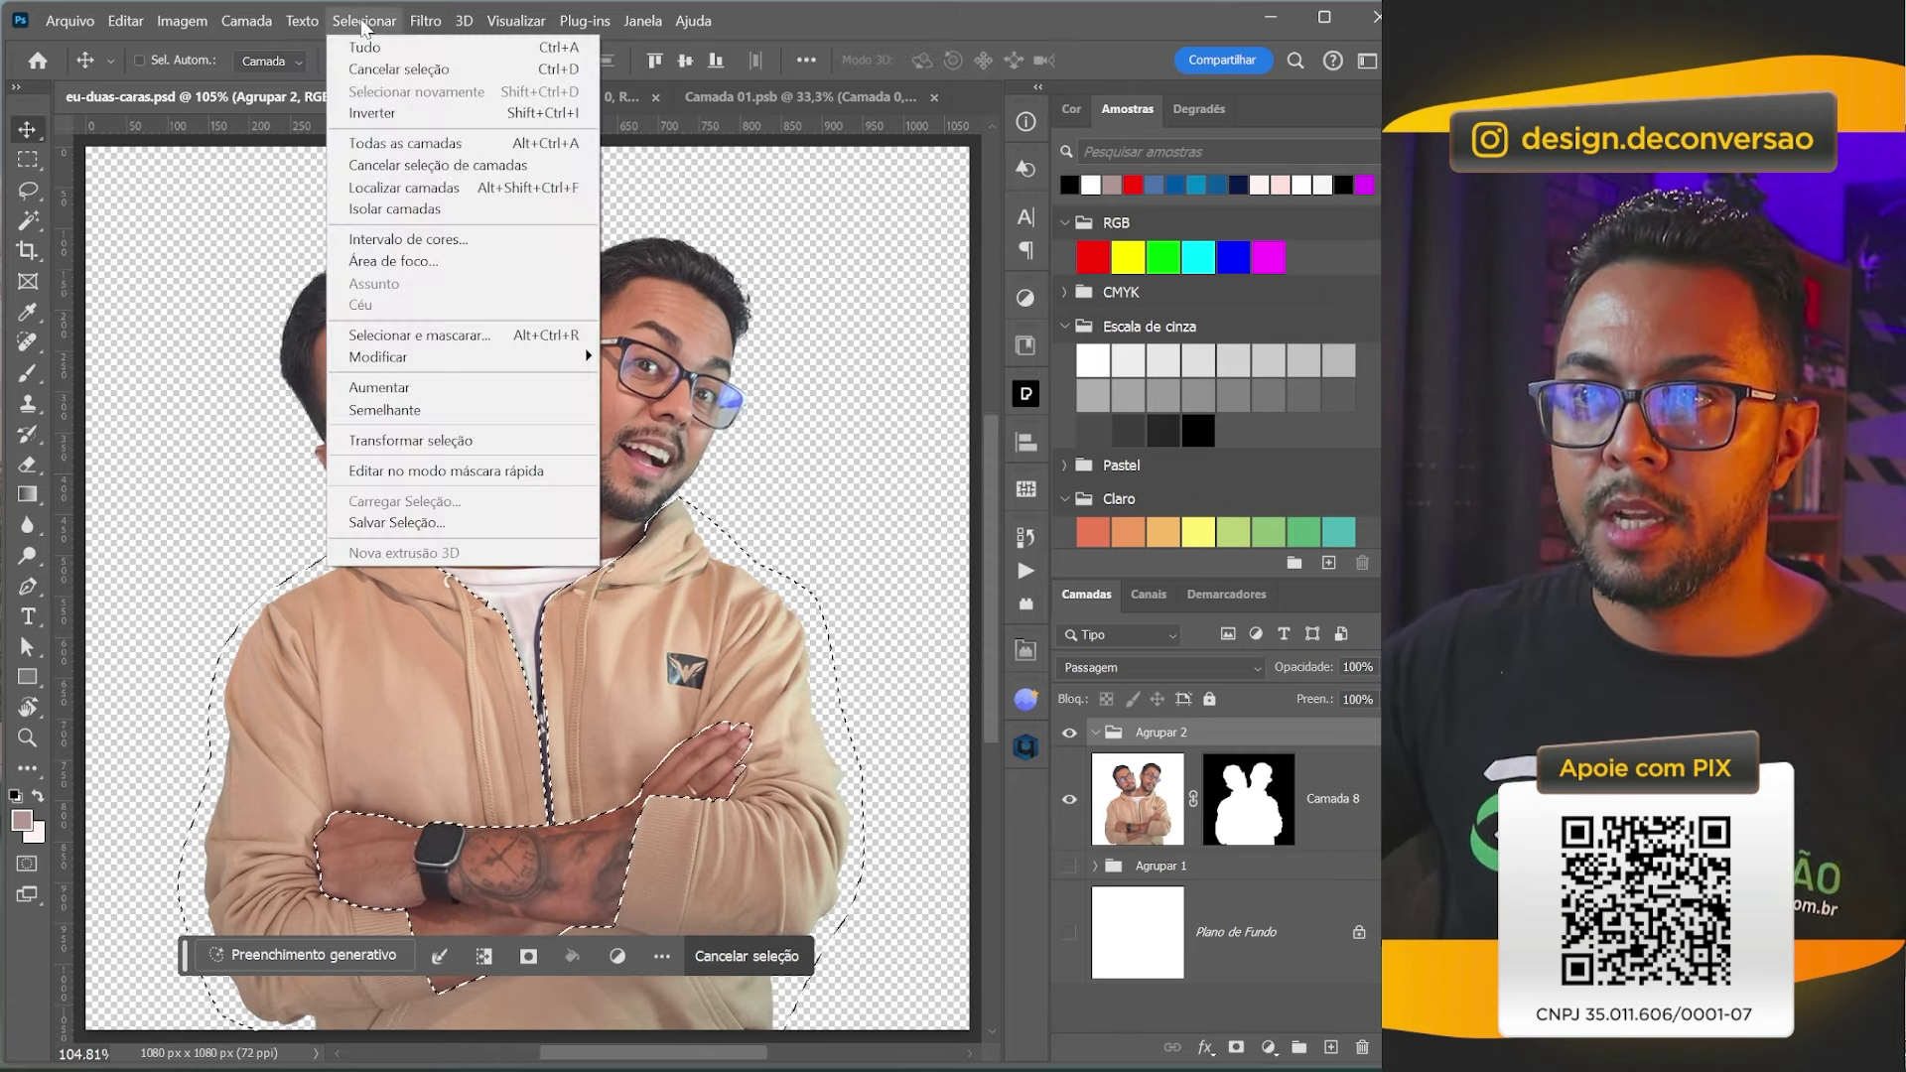
Feather the selection by 1 pixel with Difusão and turn it into Agrupar 2's group mask.
mouse_move(462, 358)
left_click(685, 445)
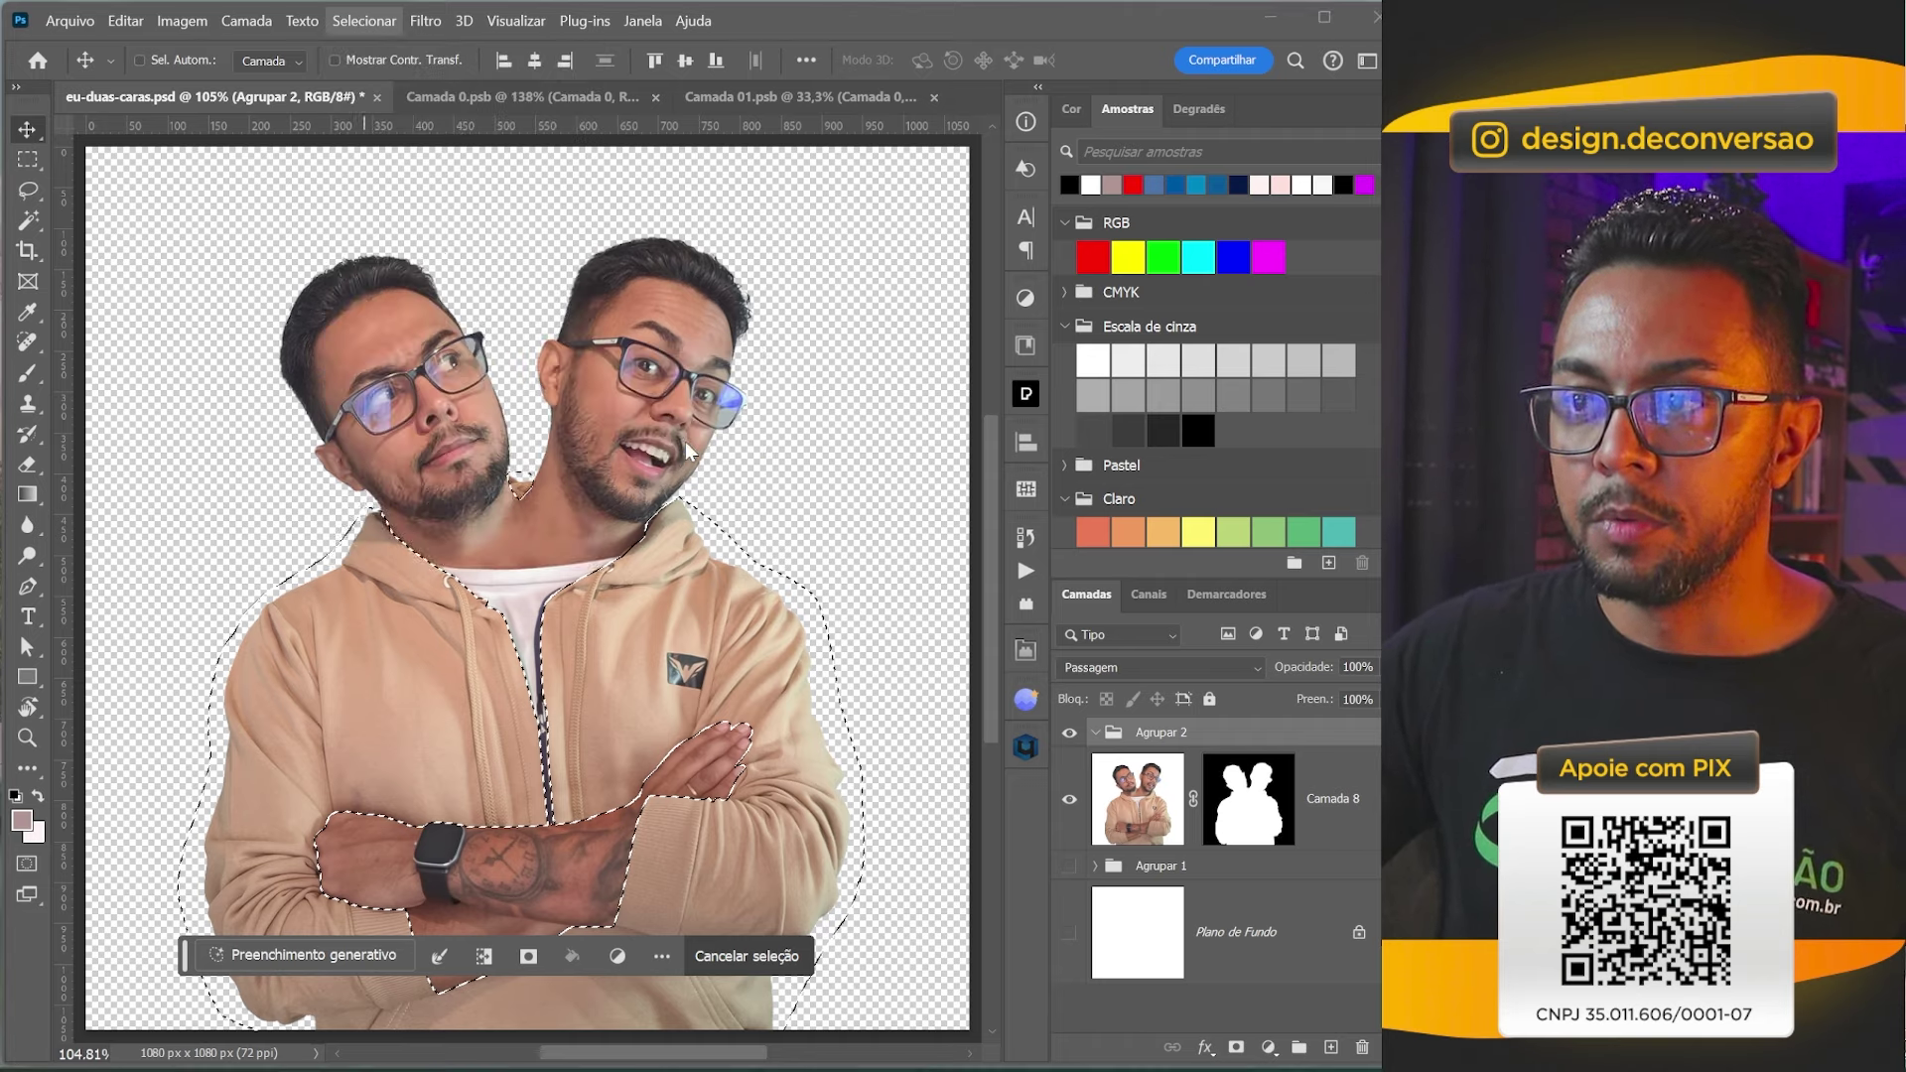
left_click_drag(1000, 336, 589, 213)
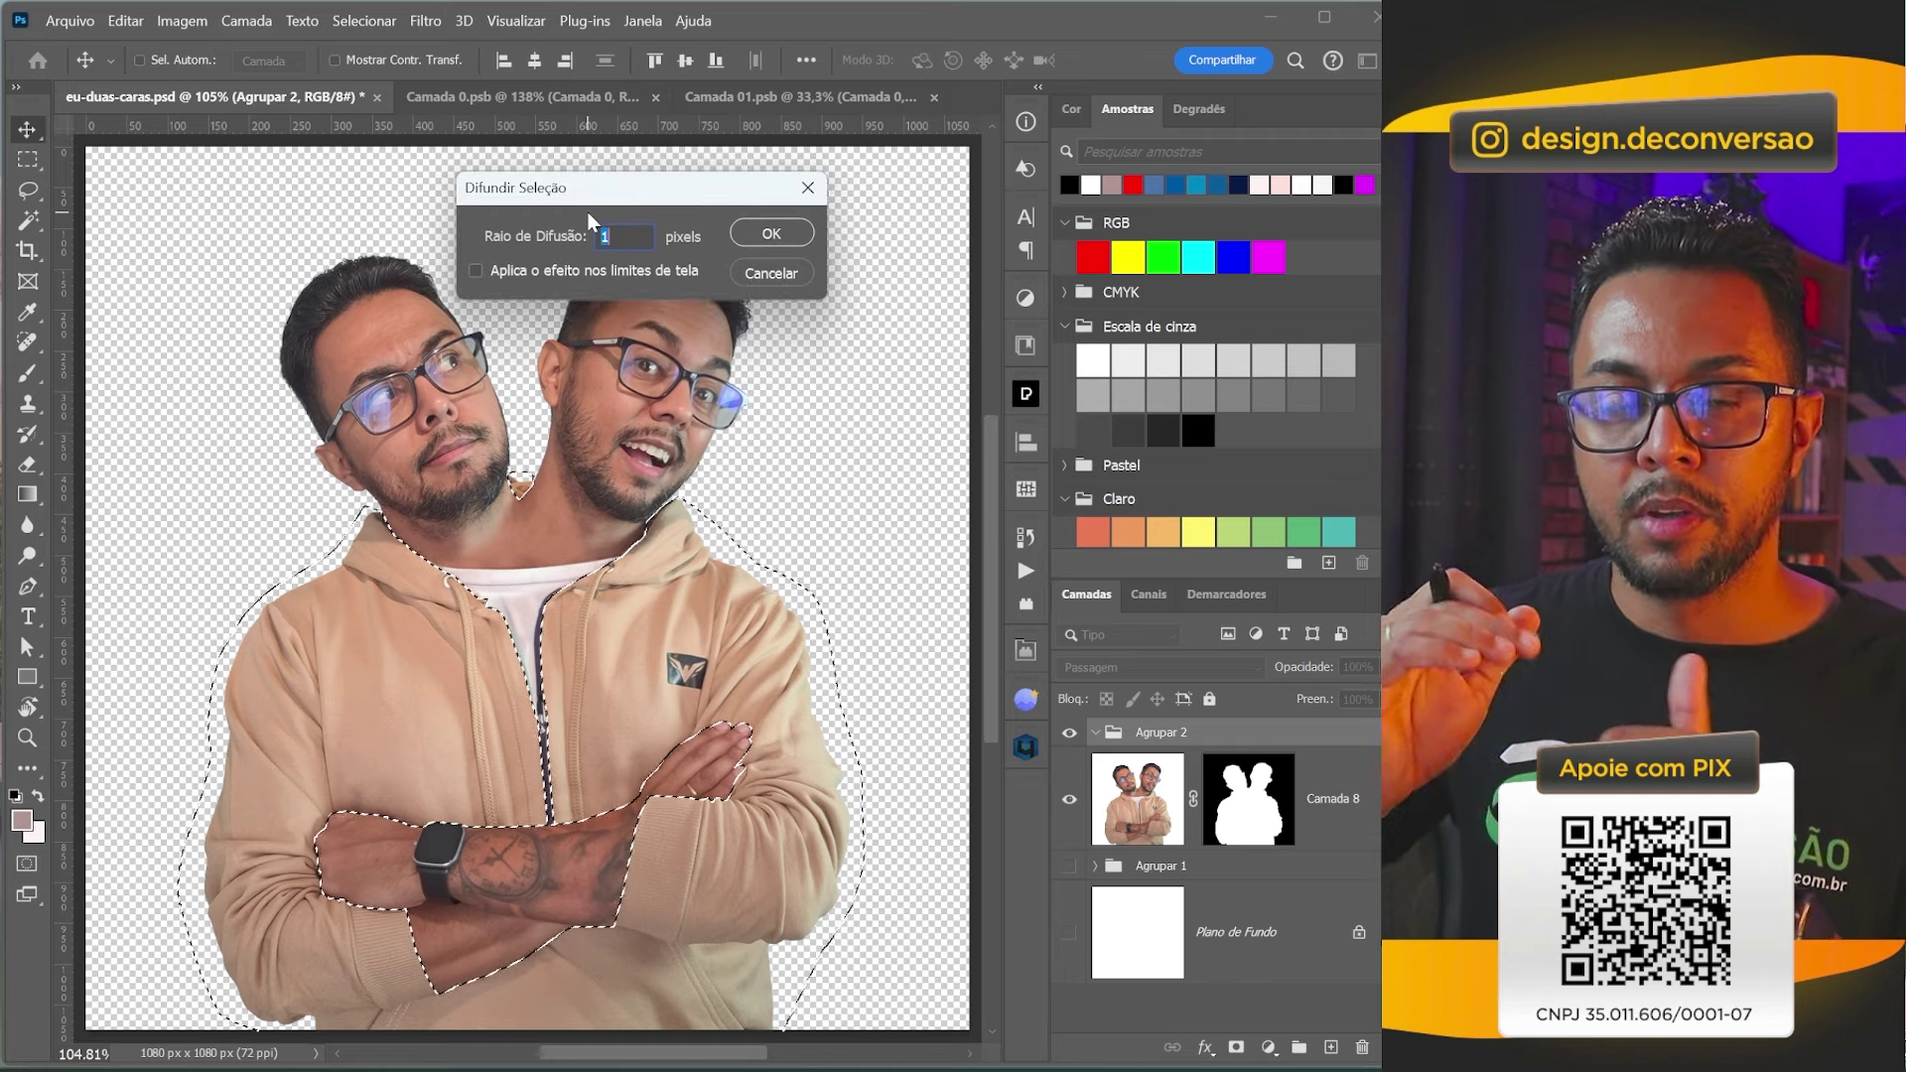
left_click(766, 239)
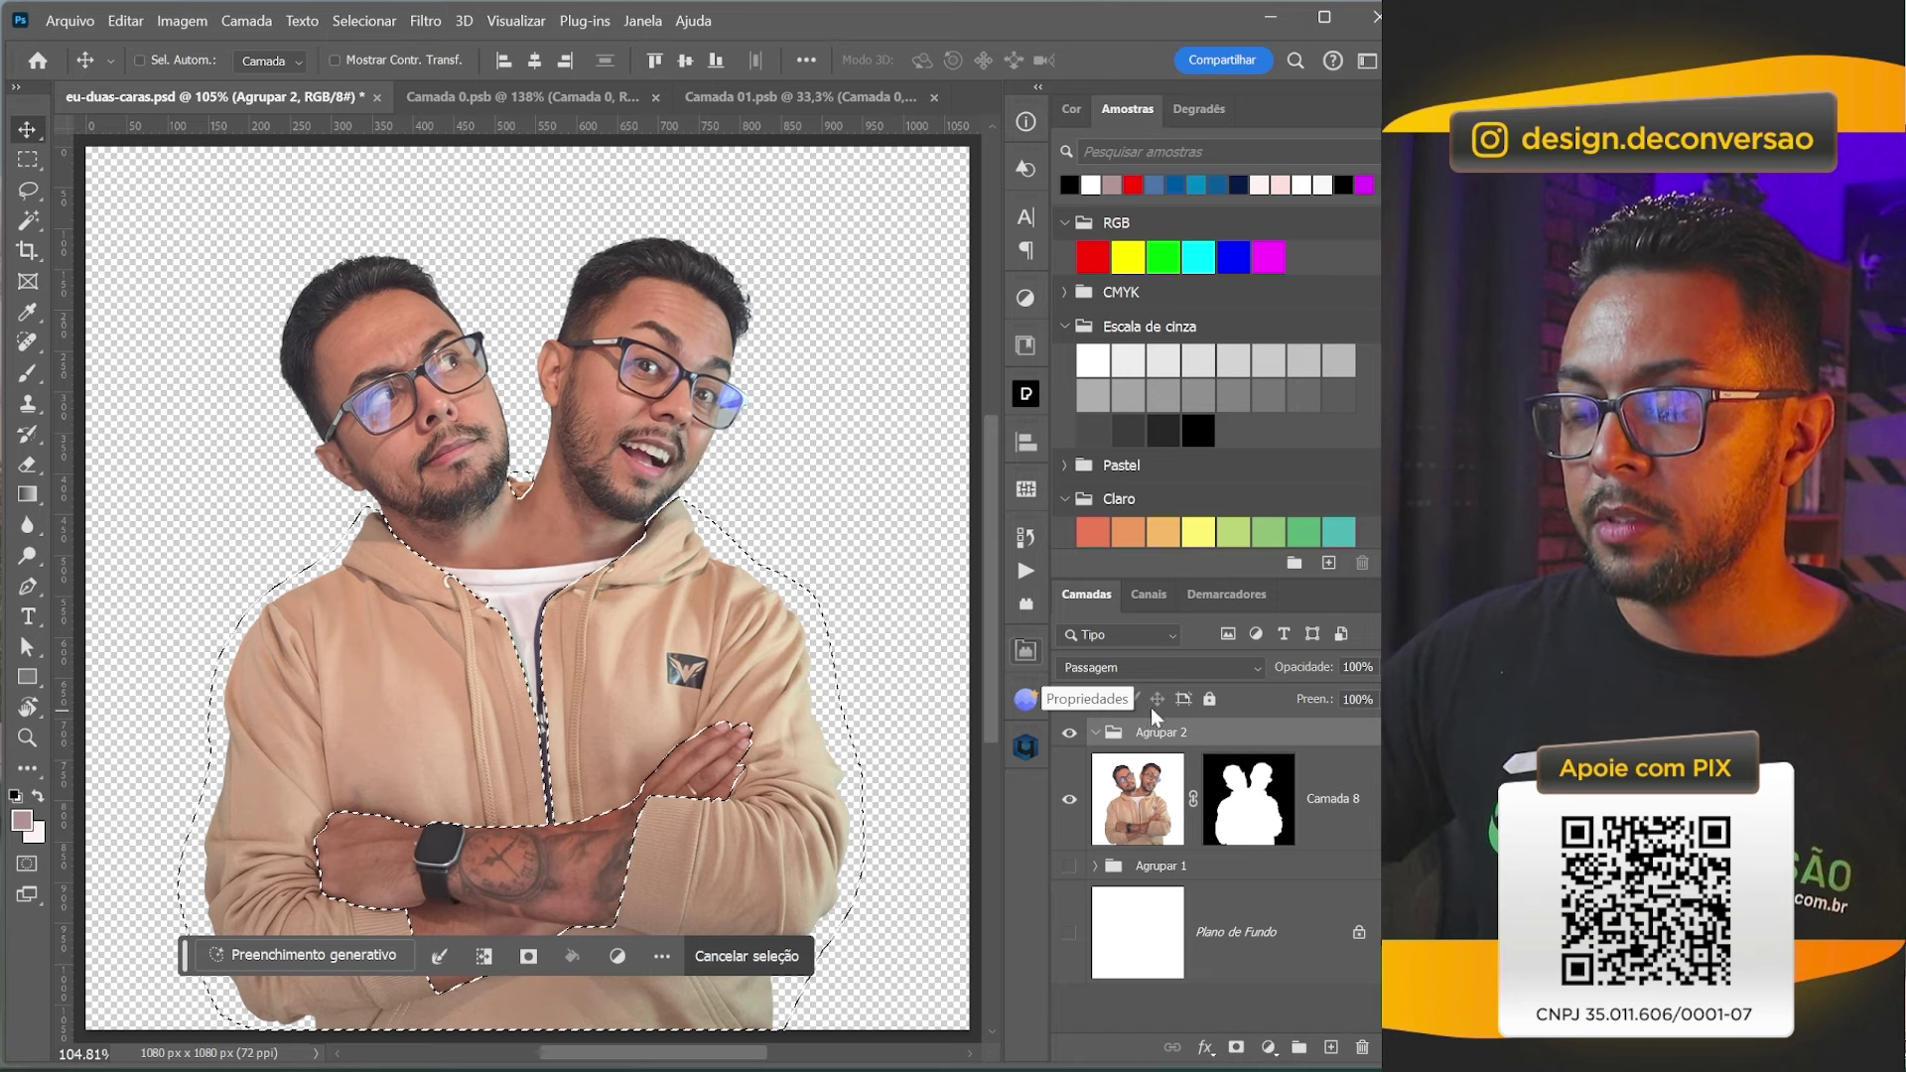
left_click(1235, 1050)
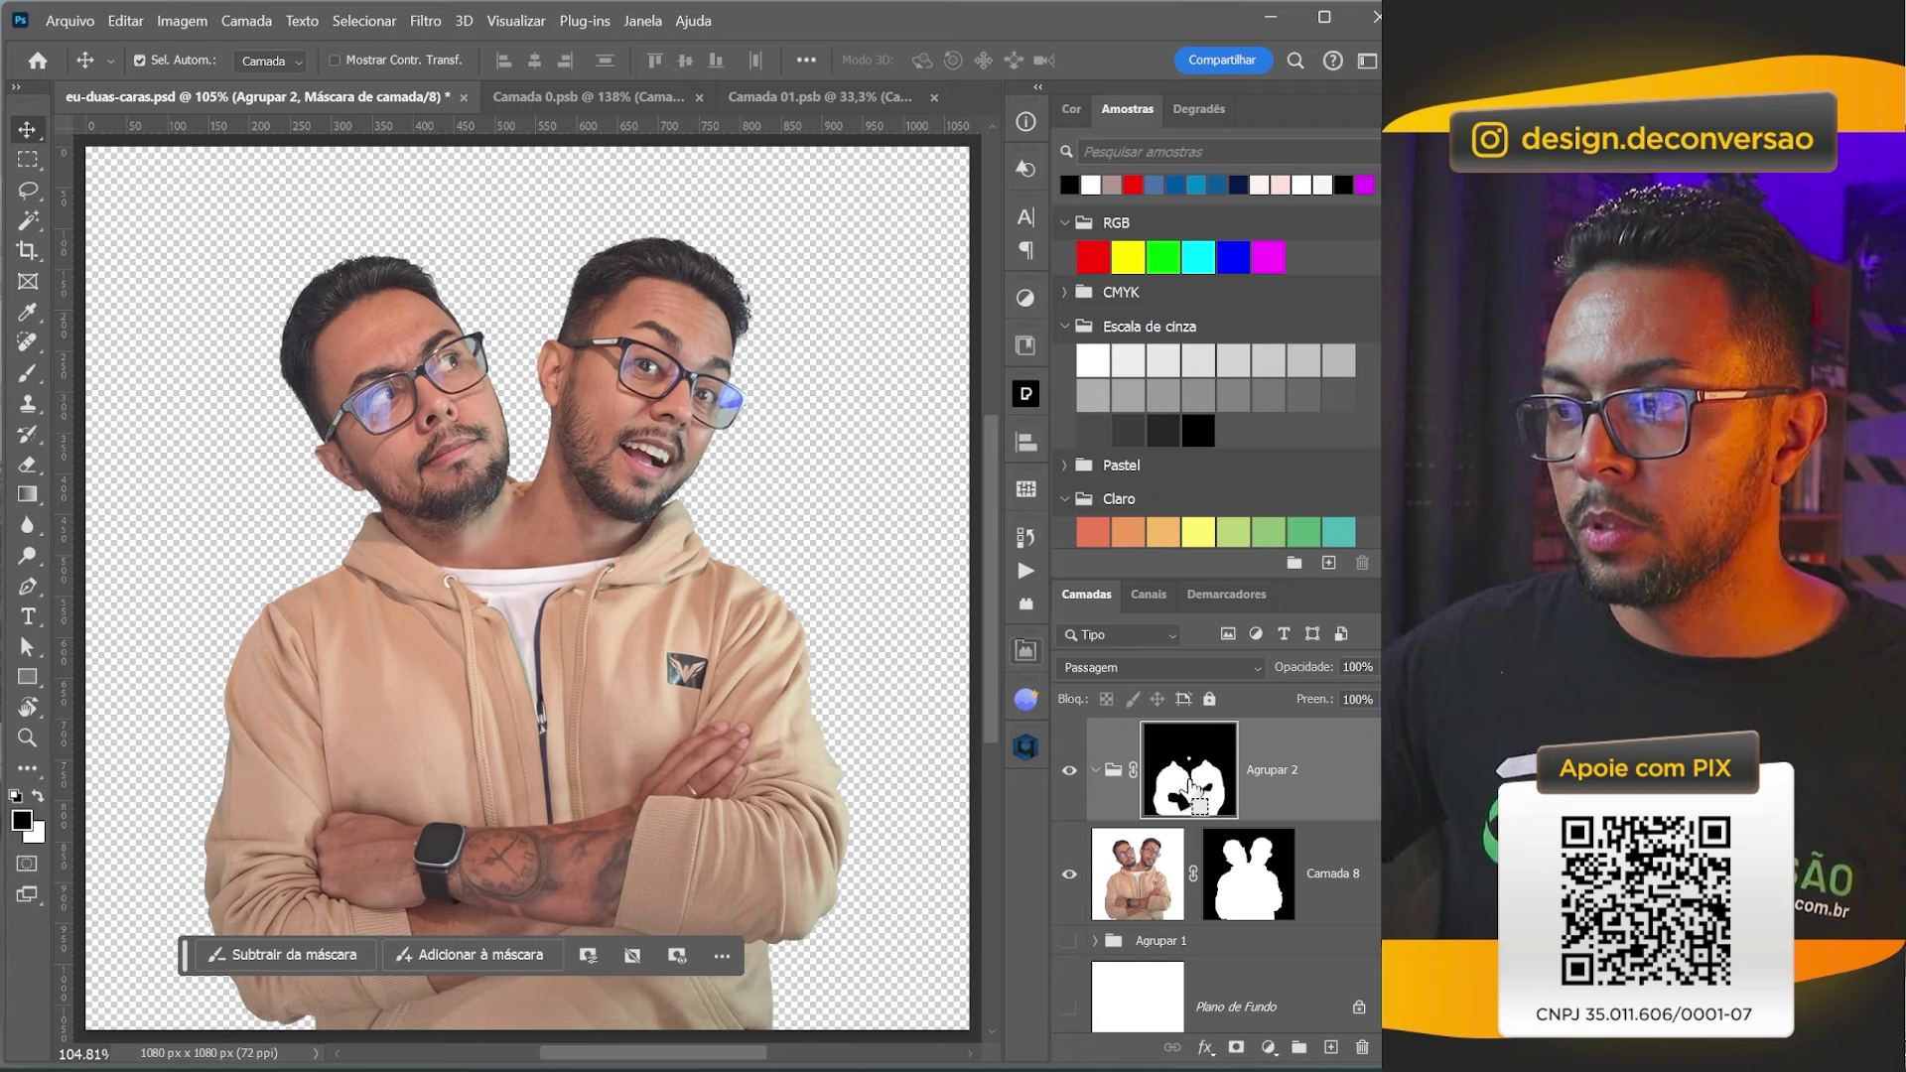
Load Agrupar 2's mask as a selection, deselect, then load Camada 8's mask as a selection.
left_click(1201, 791, "ctrl")
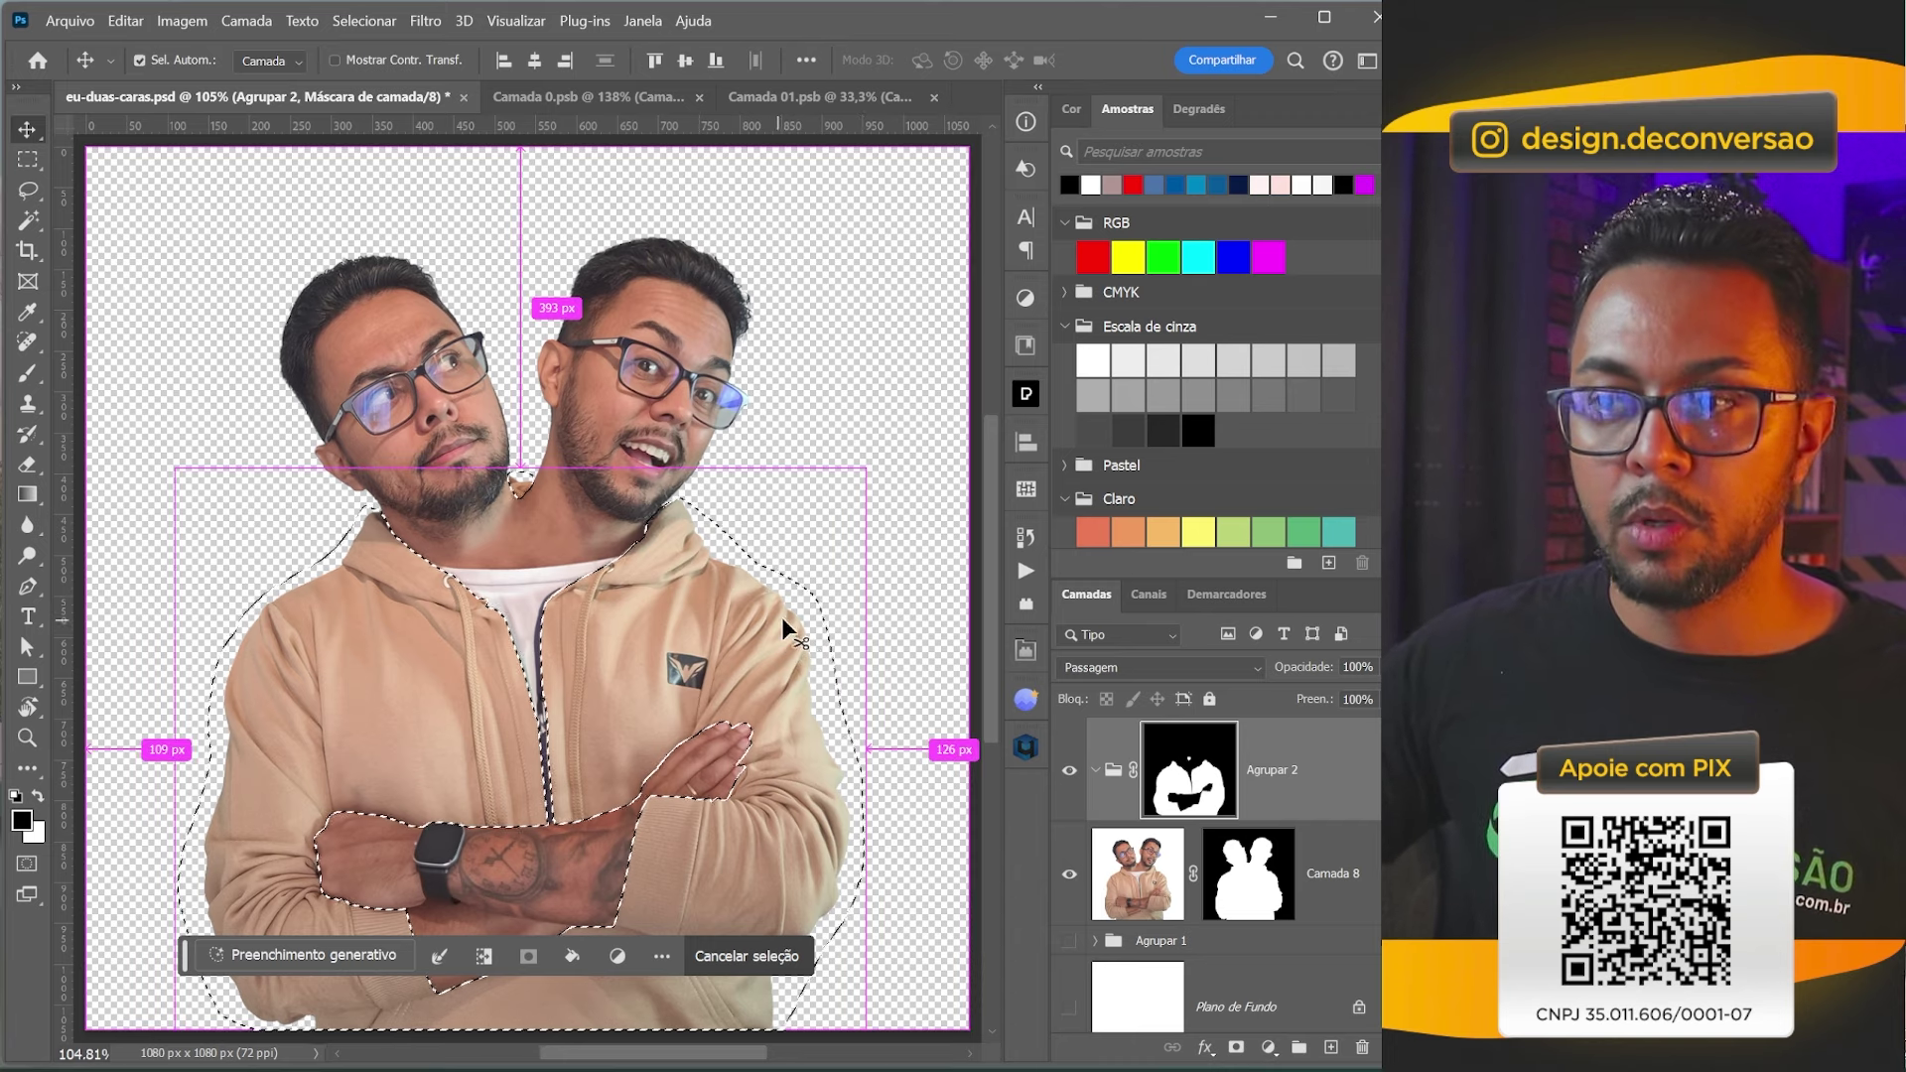
key("ctrl+d")
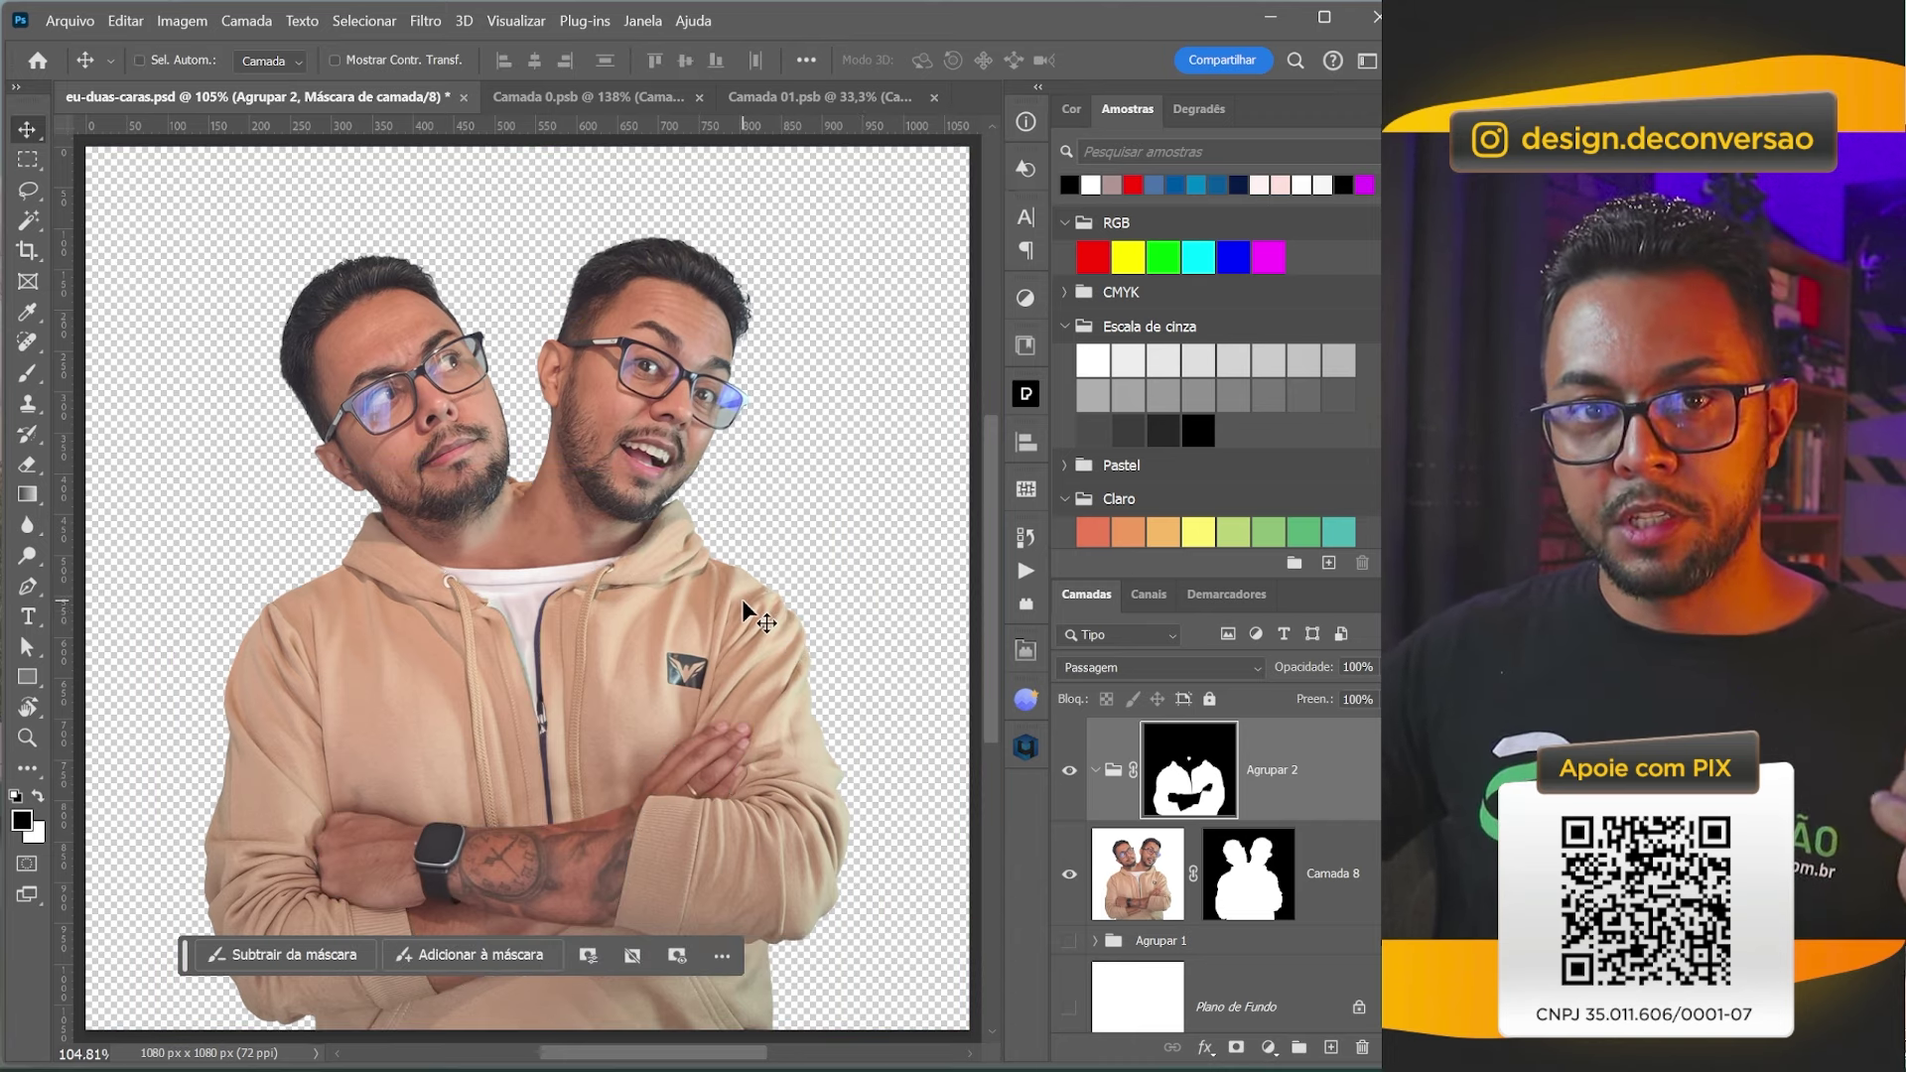
left_click(1253, 886, "ctrl")
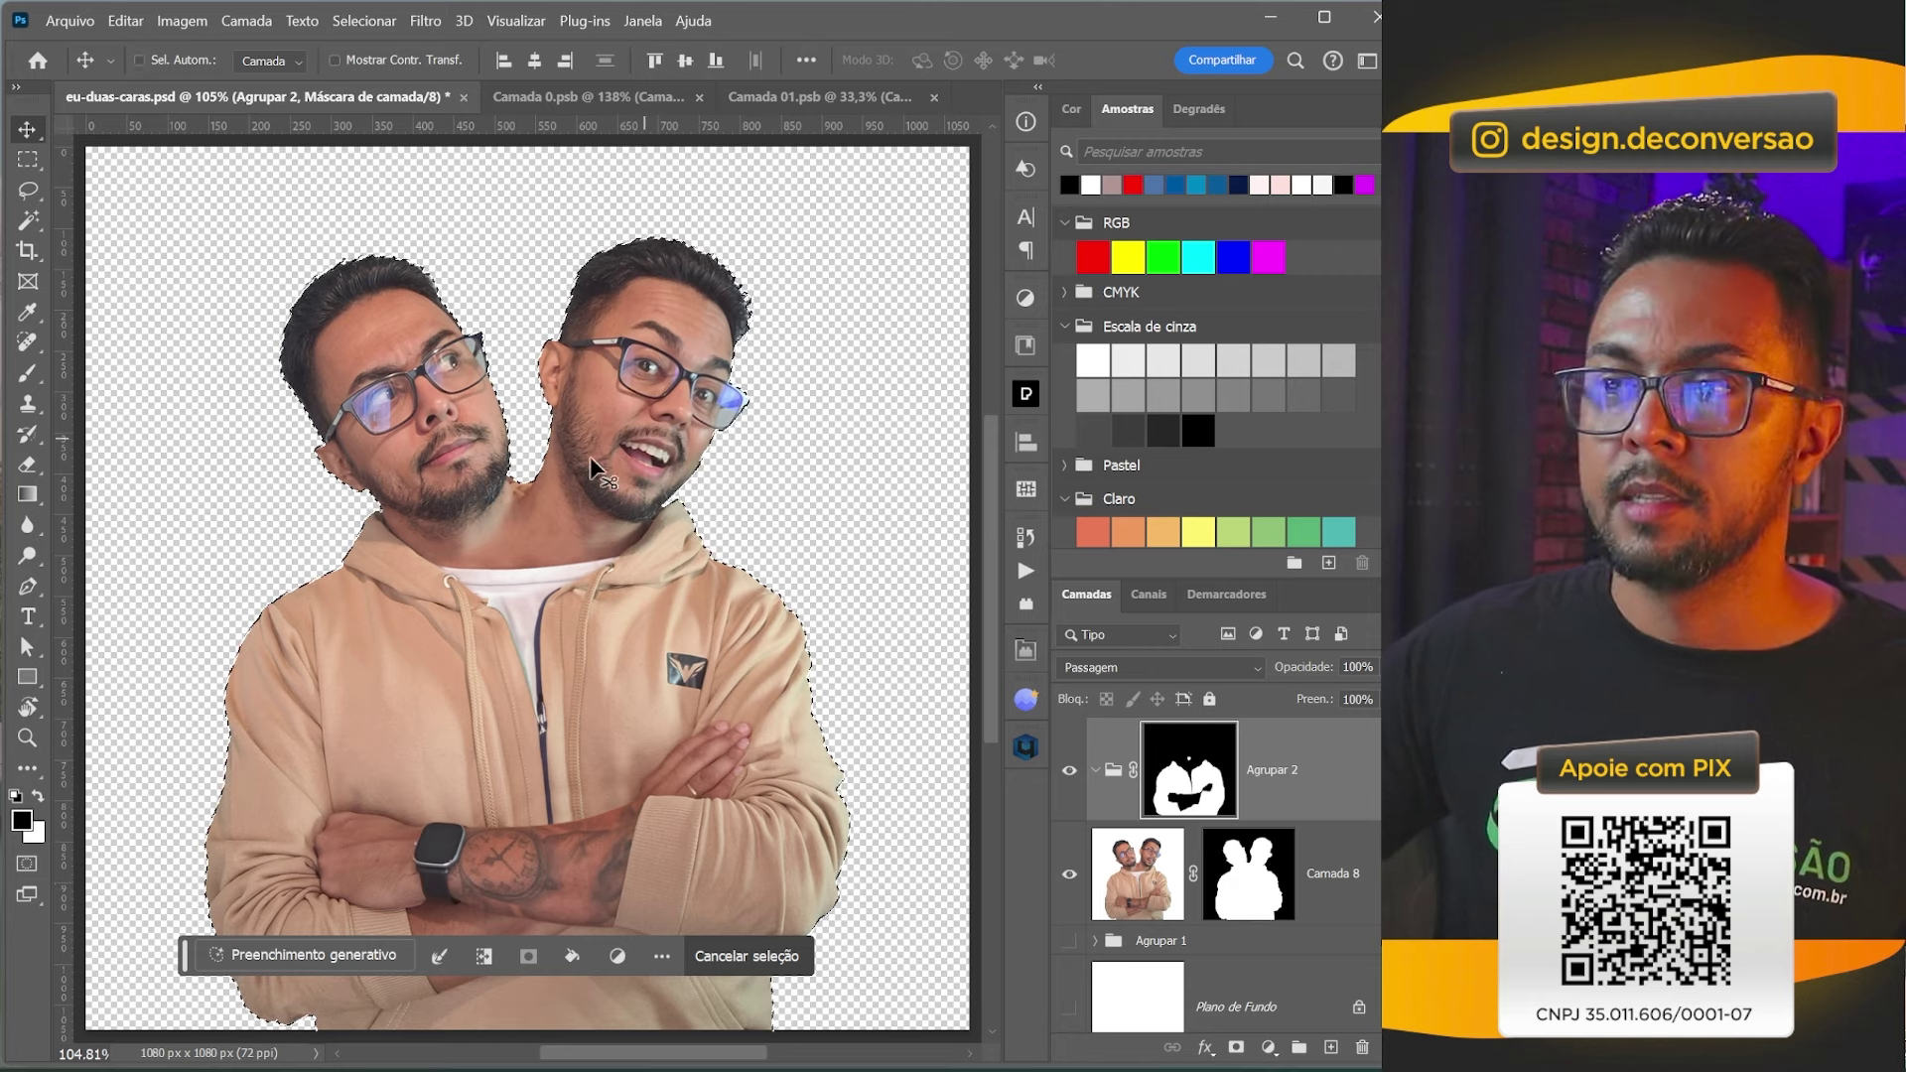
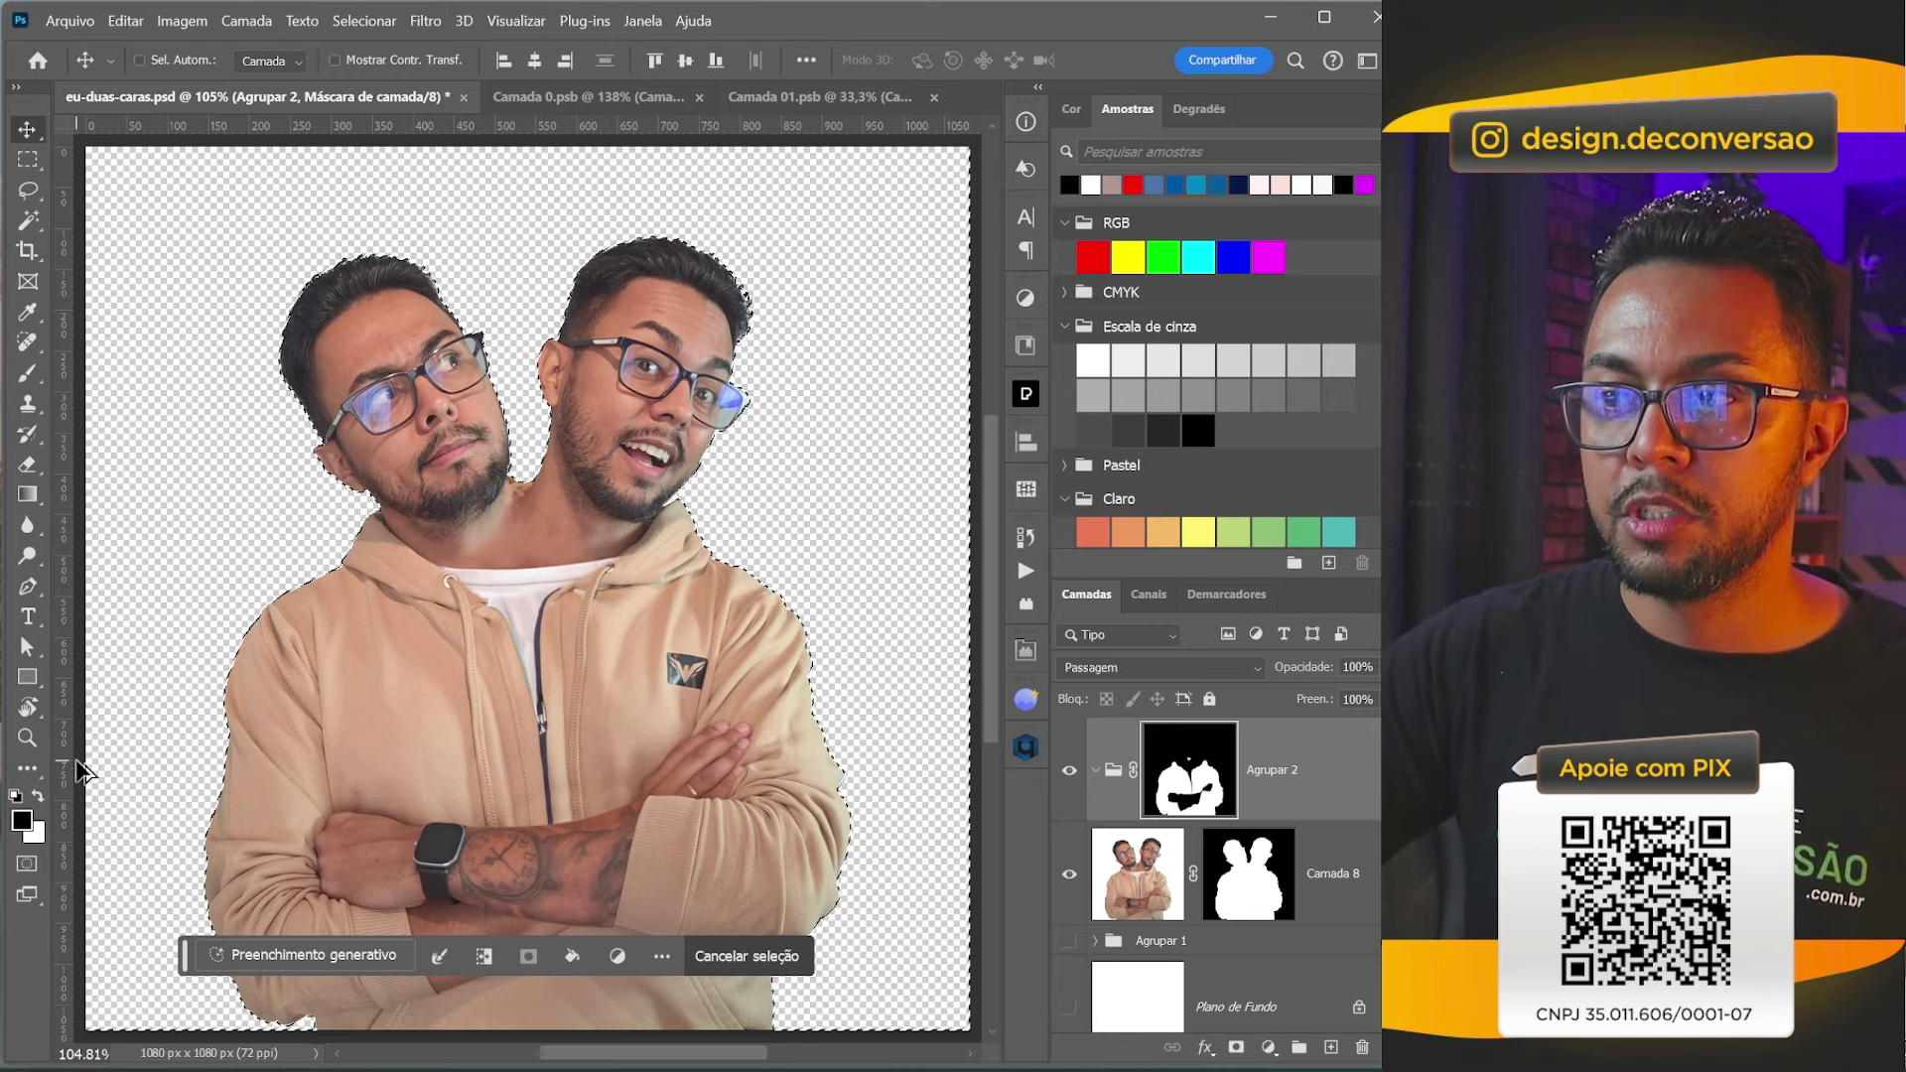
Load the Agrupar 2 mask as a selection, deselect it, and show the adjustment-layer list.
key("ctrl+d")
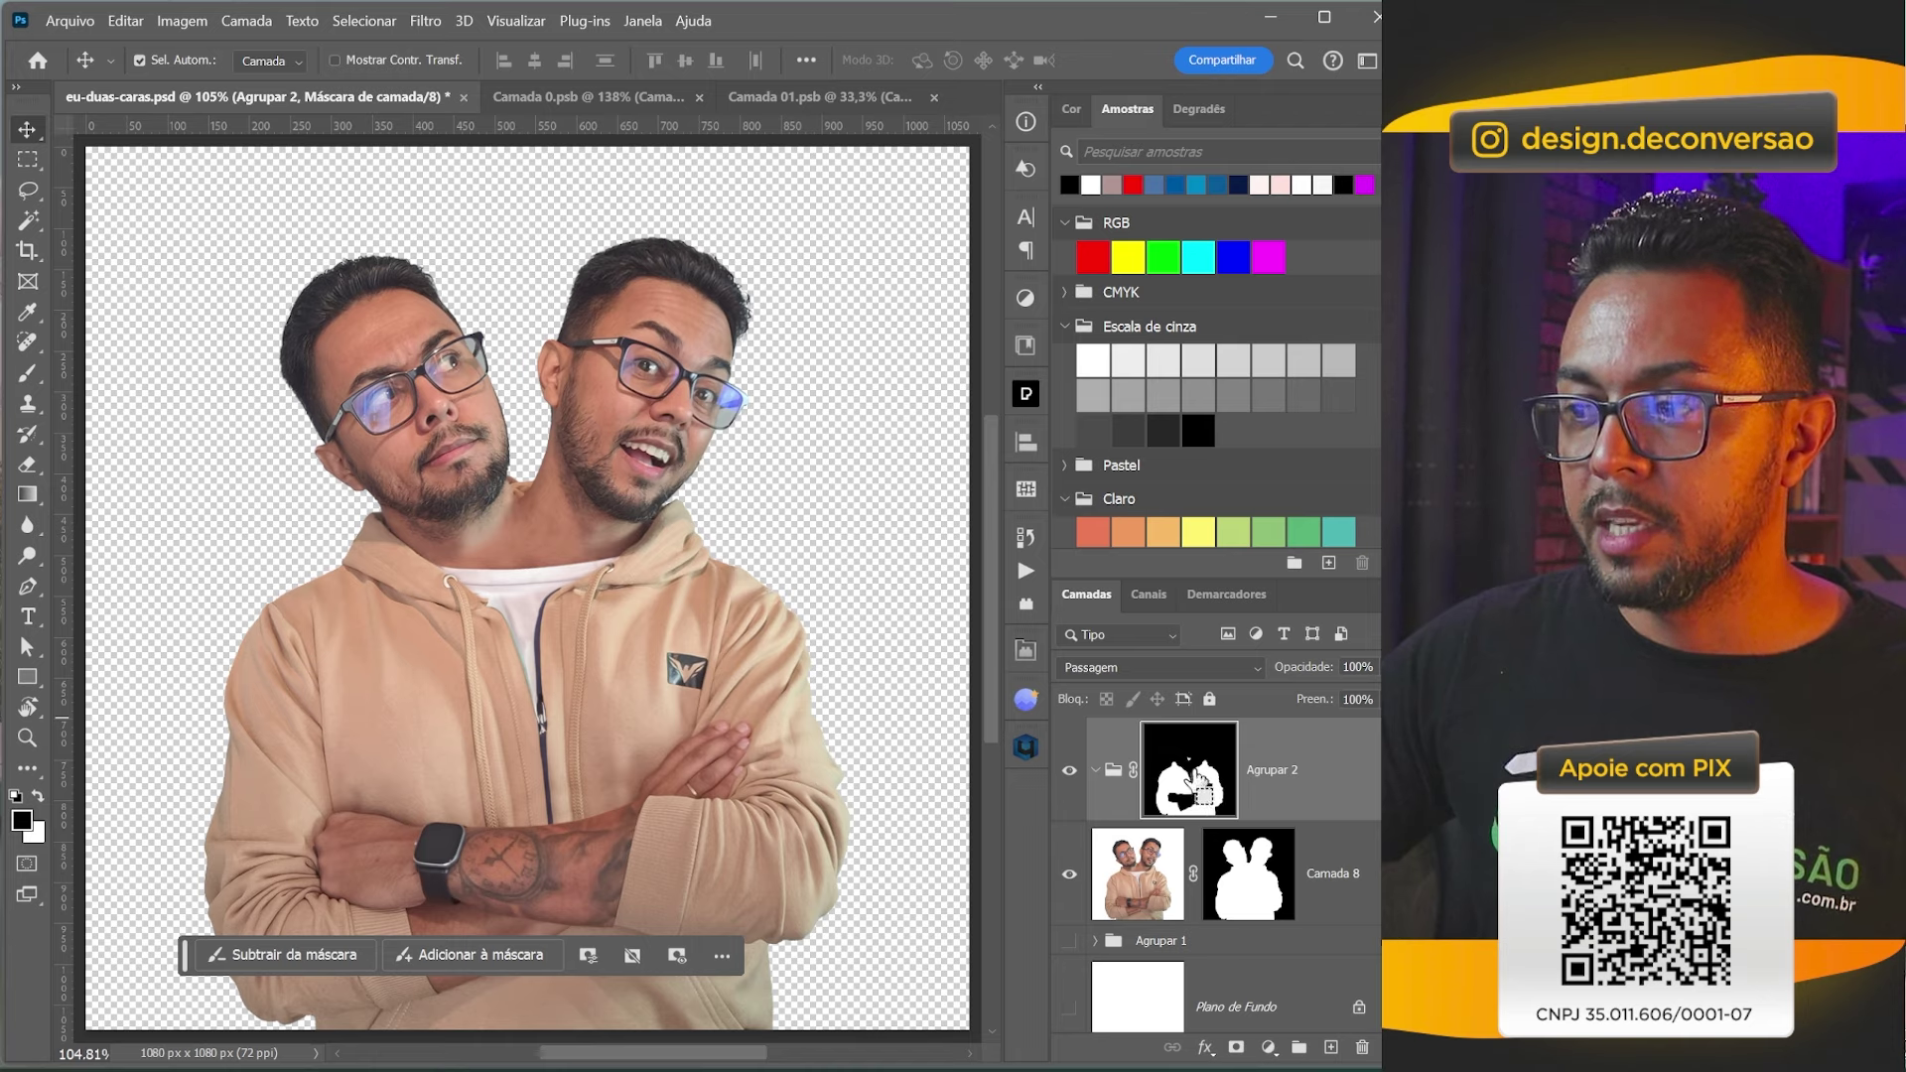
left_click(1194, 784, "ctrl")
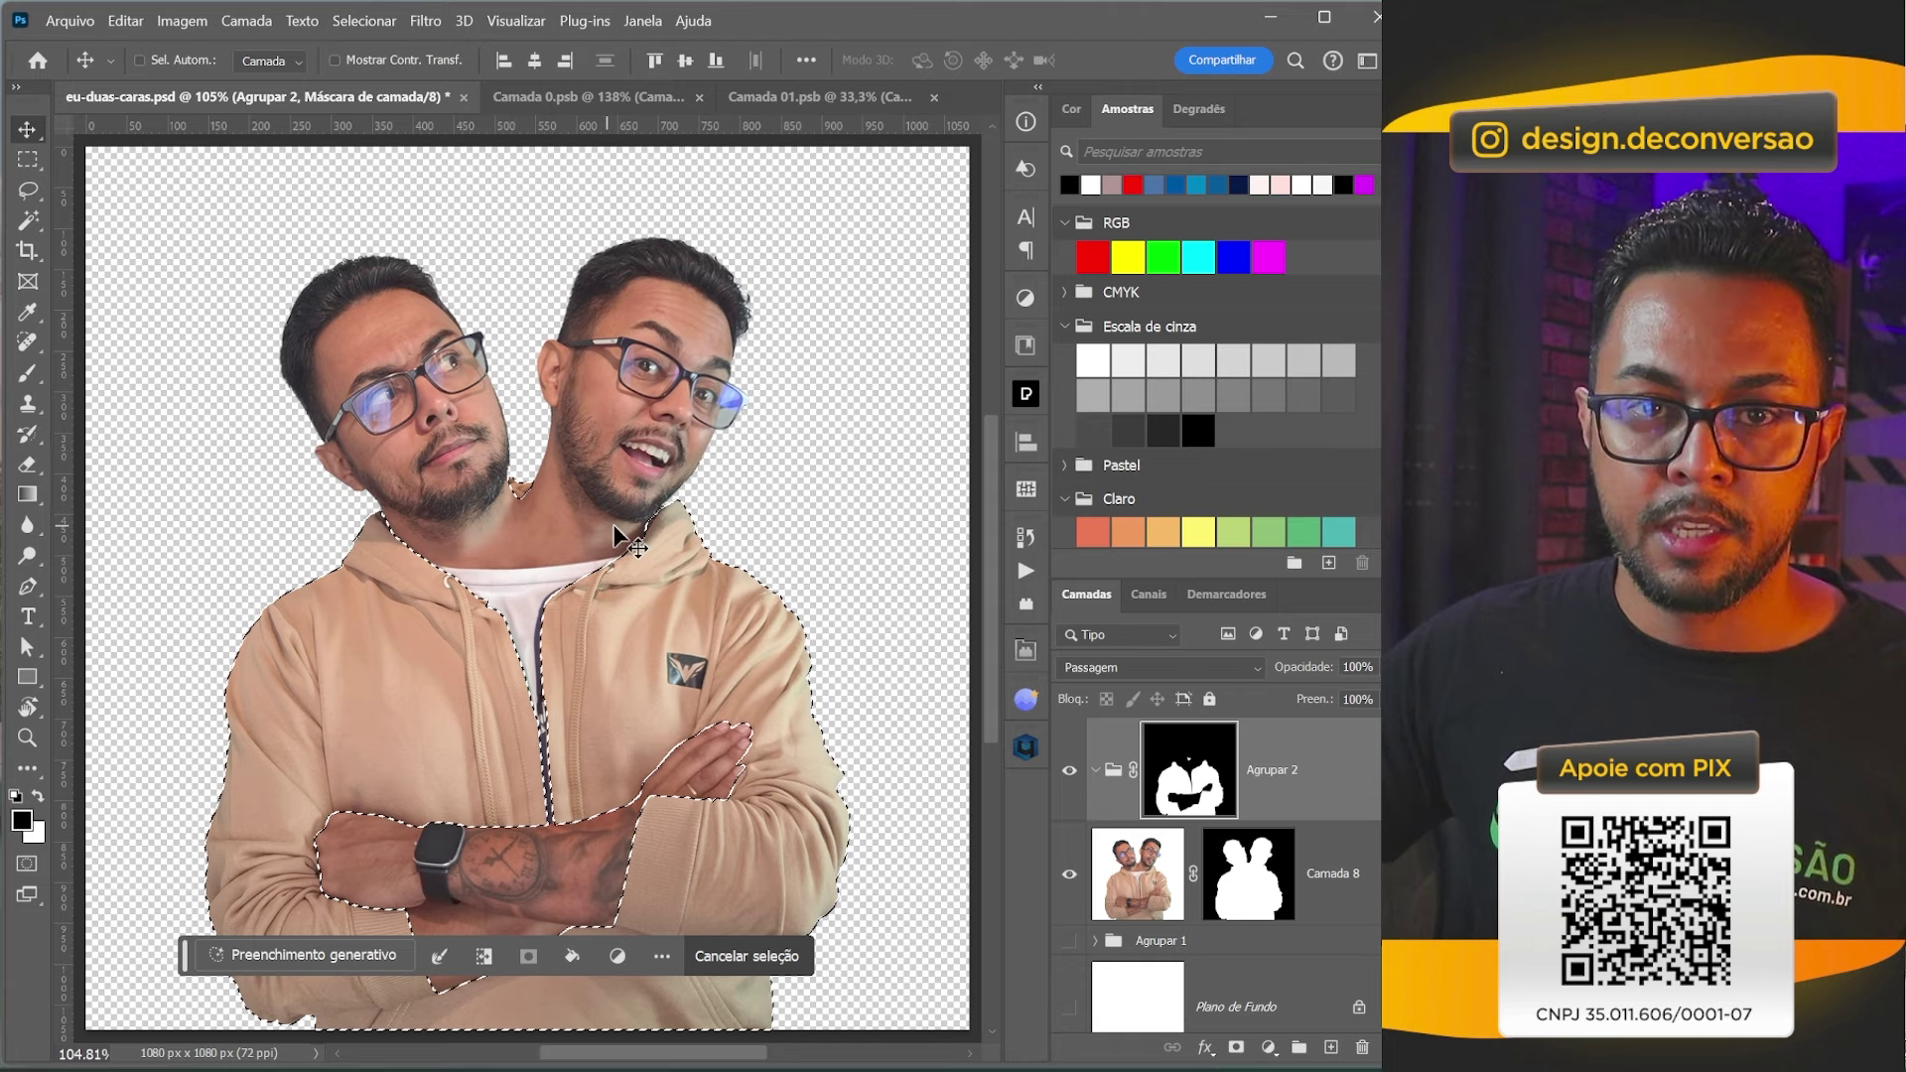
key("ctrl+d")
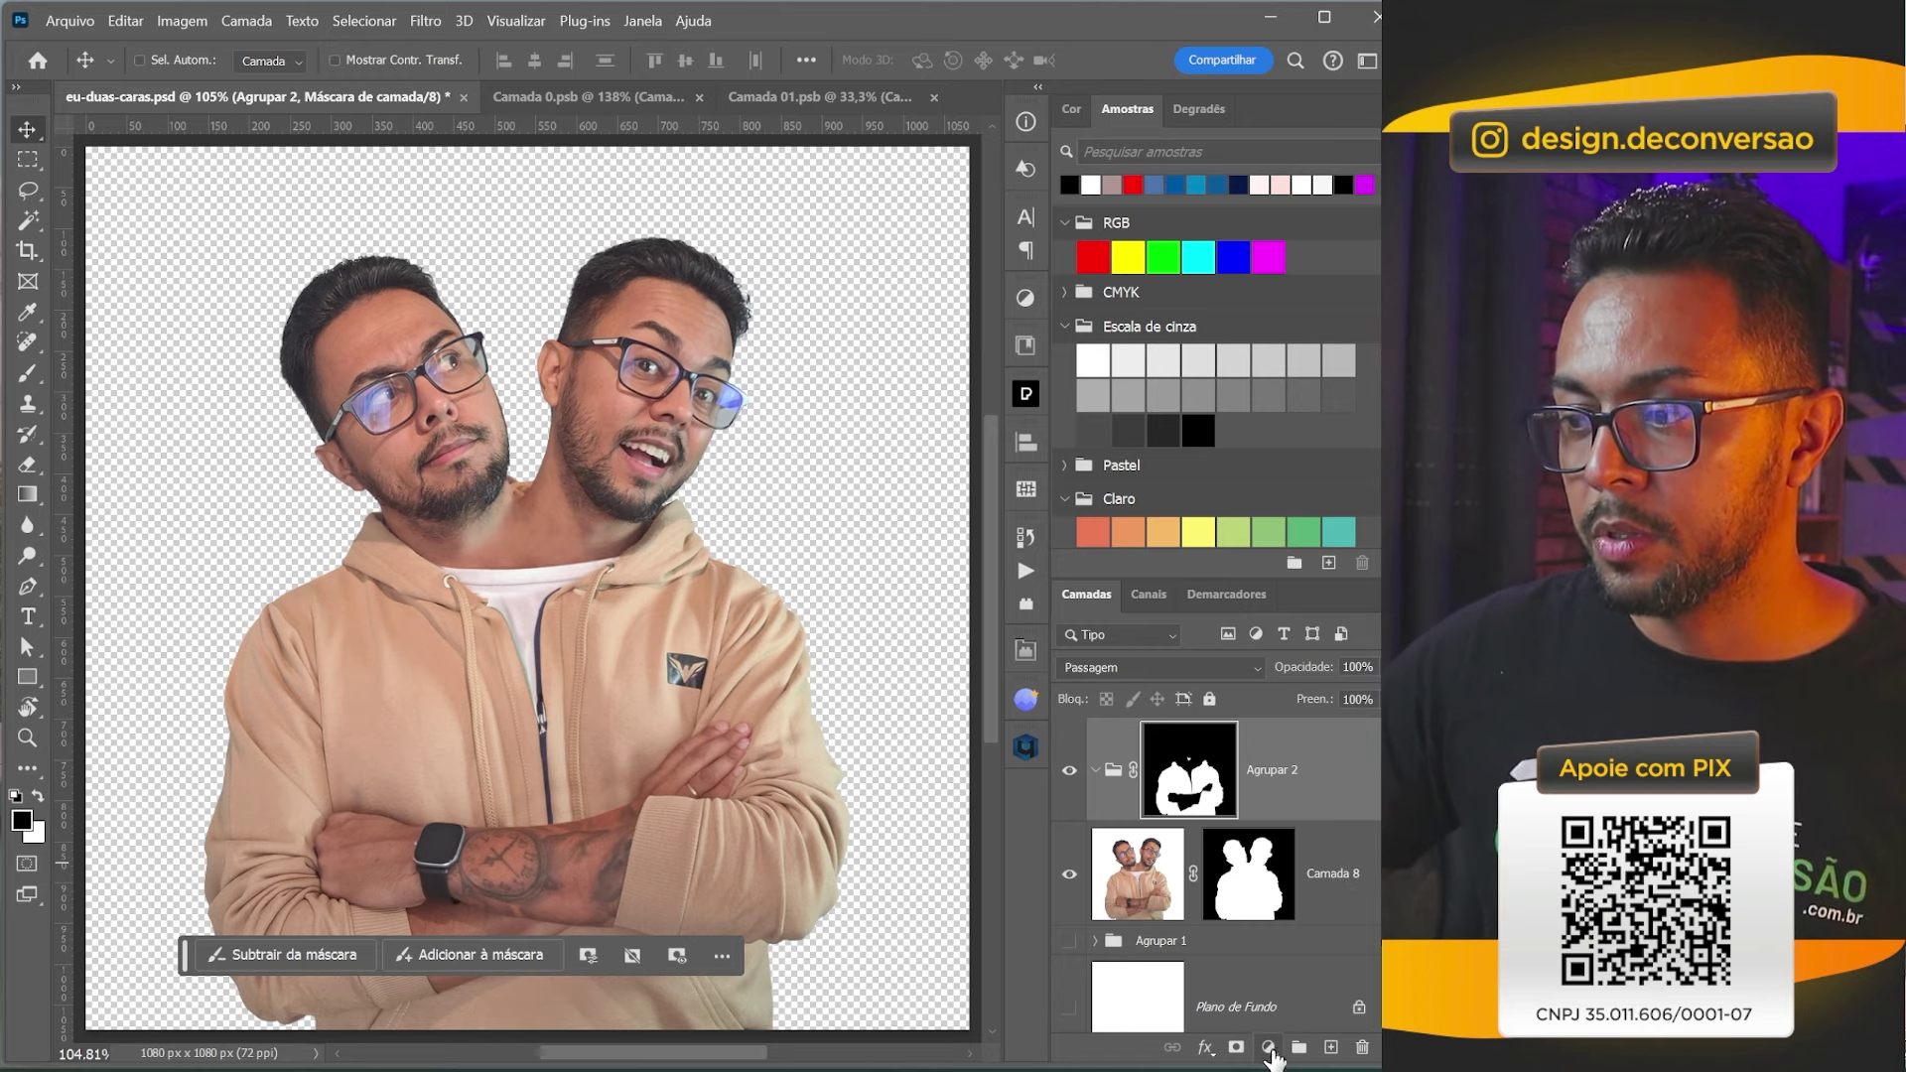
left_click(1267, 1047)
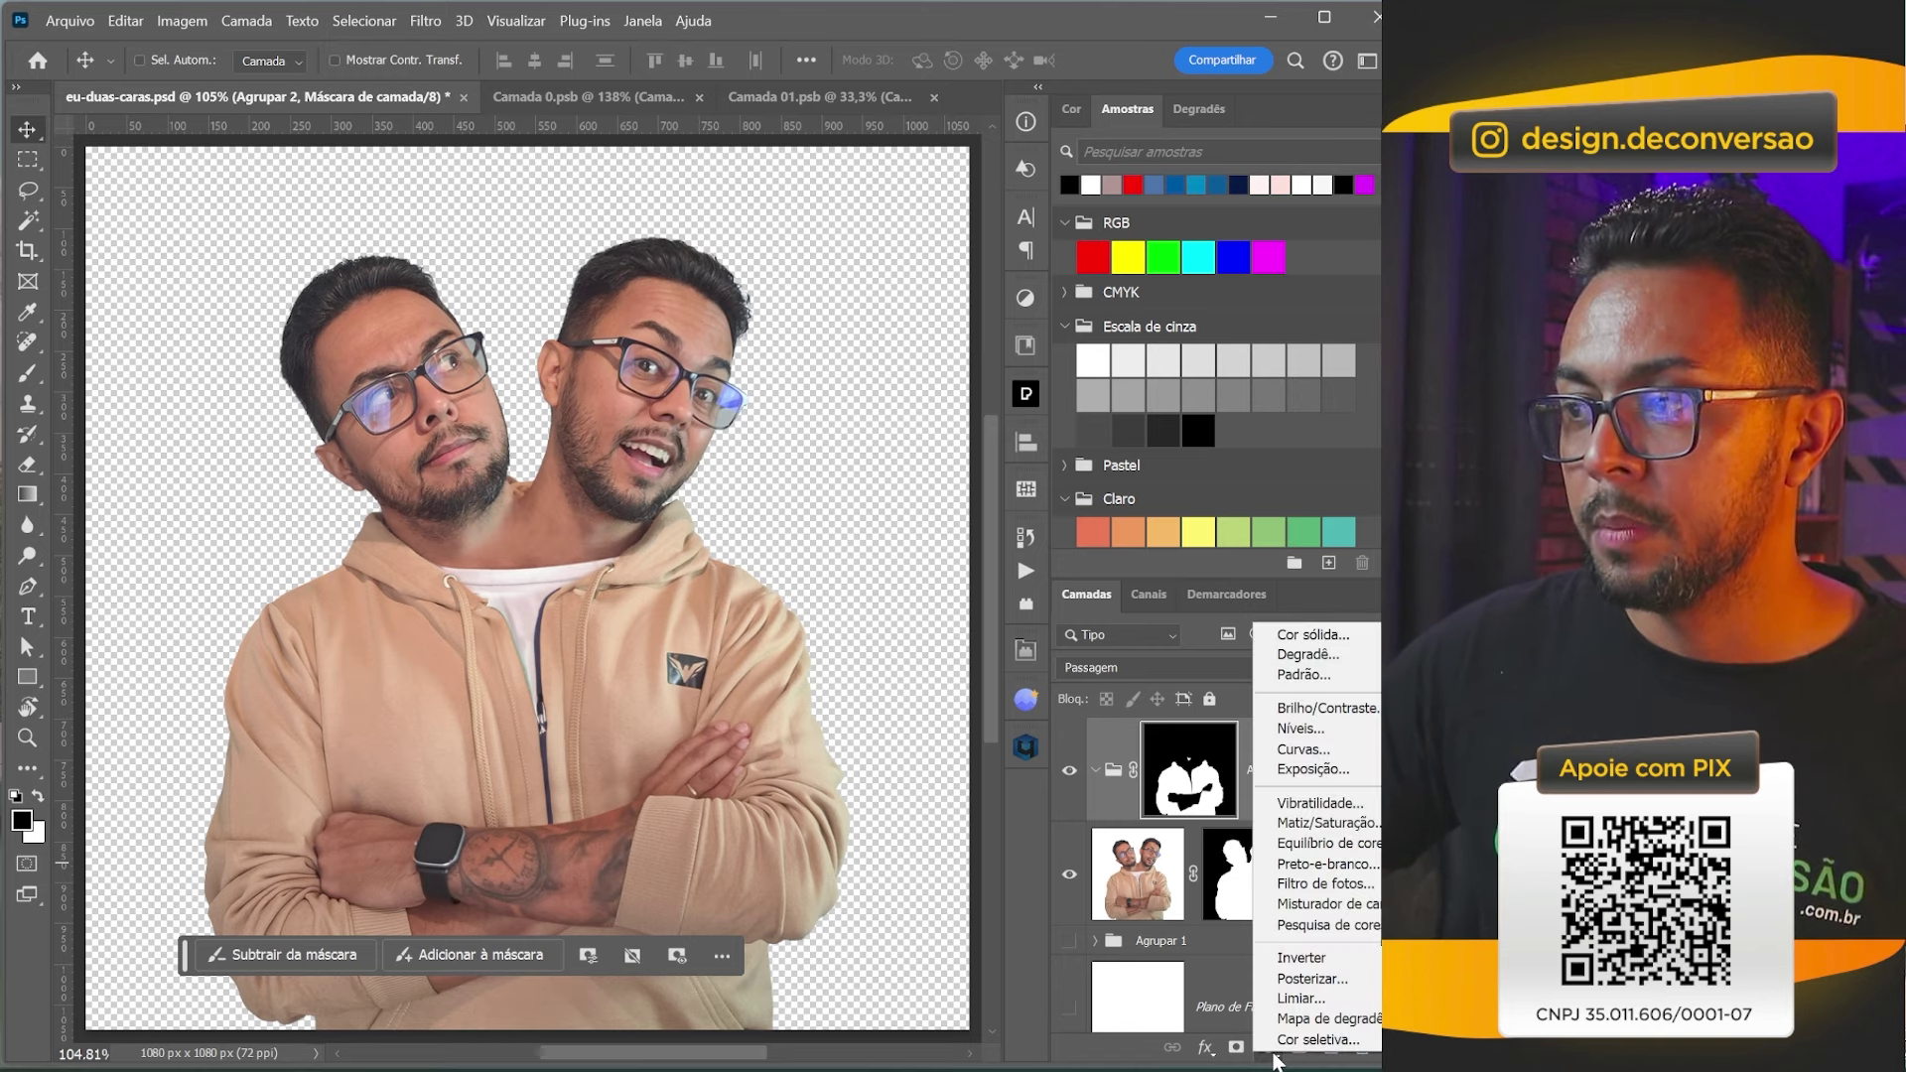
Add a colourised Hue/Saturation layer: Matiz 229, Saturação 40, Luminosidade -35 for deep blue.
left_click(1327, 823)
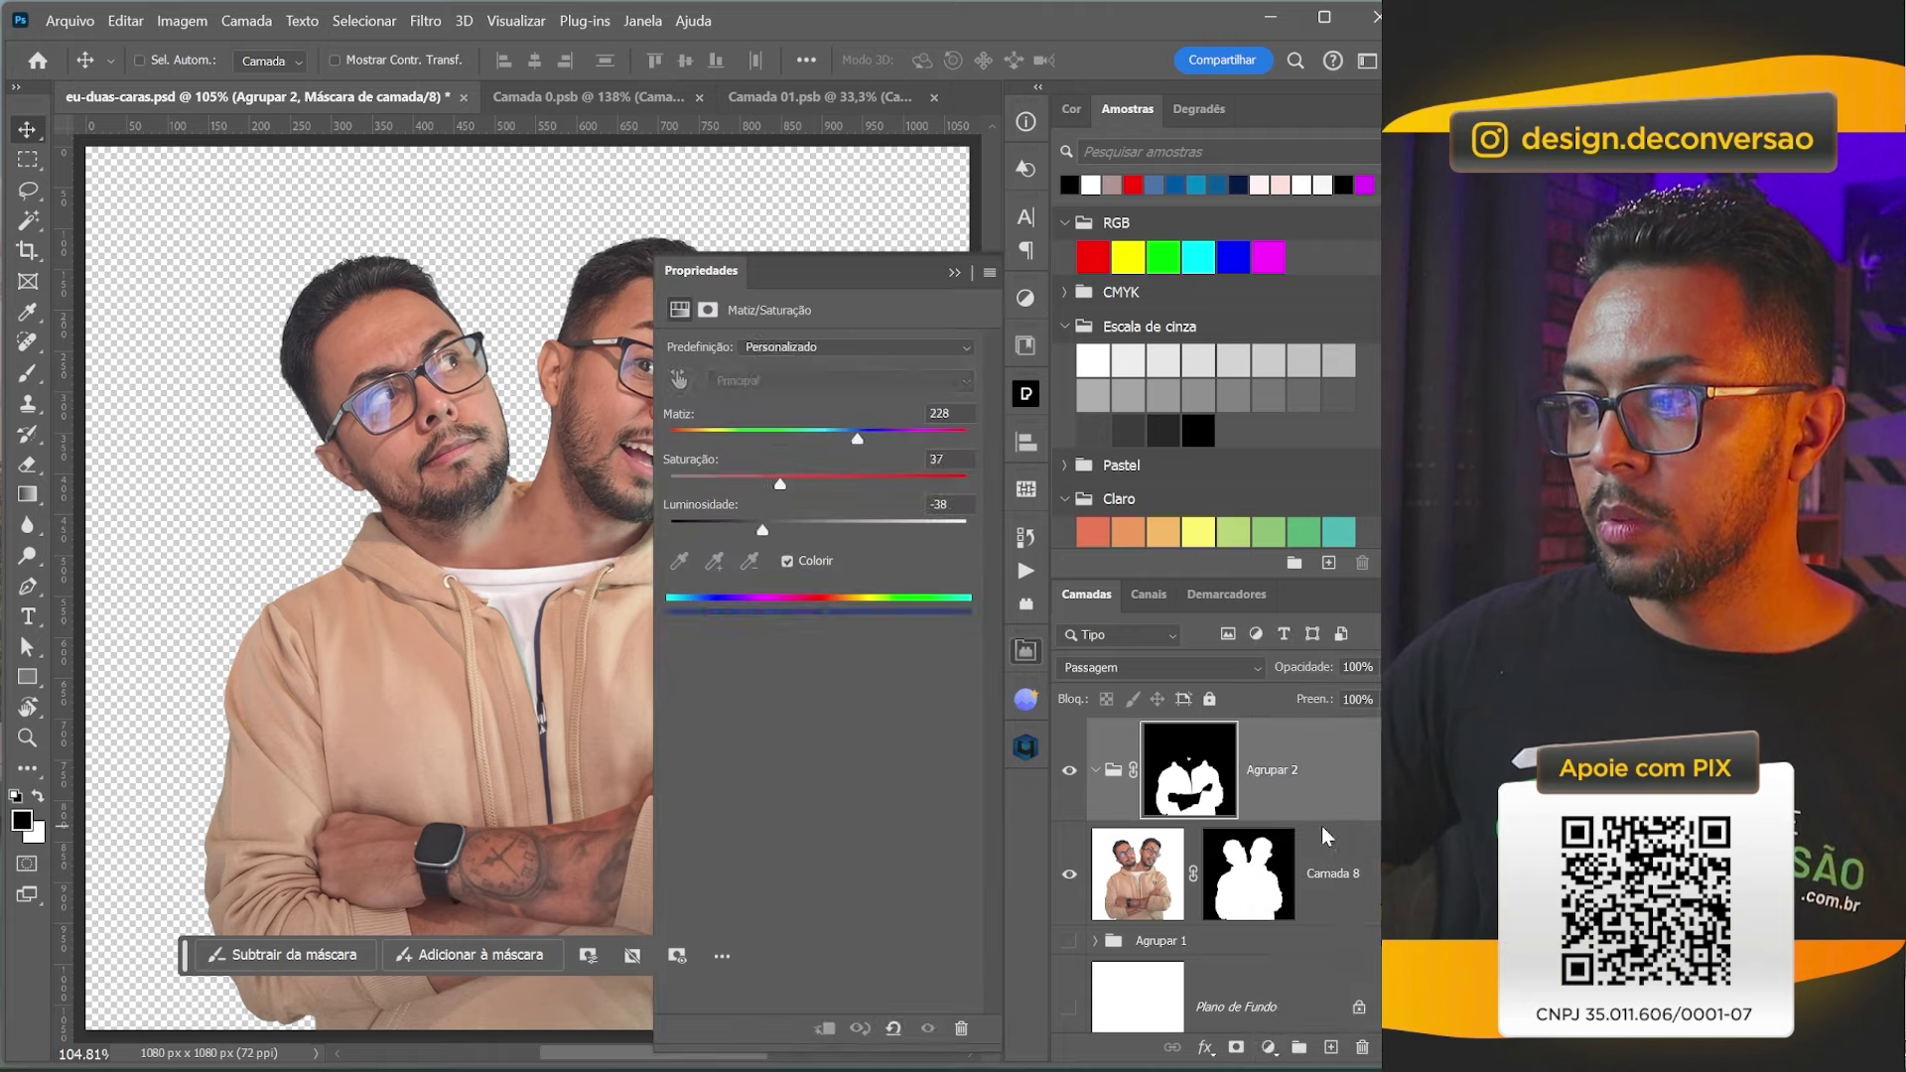
left_click(787, 561)
left_click_drag(512, 541, 377, 512)
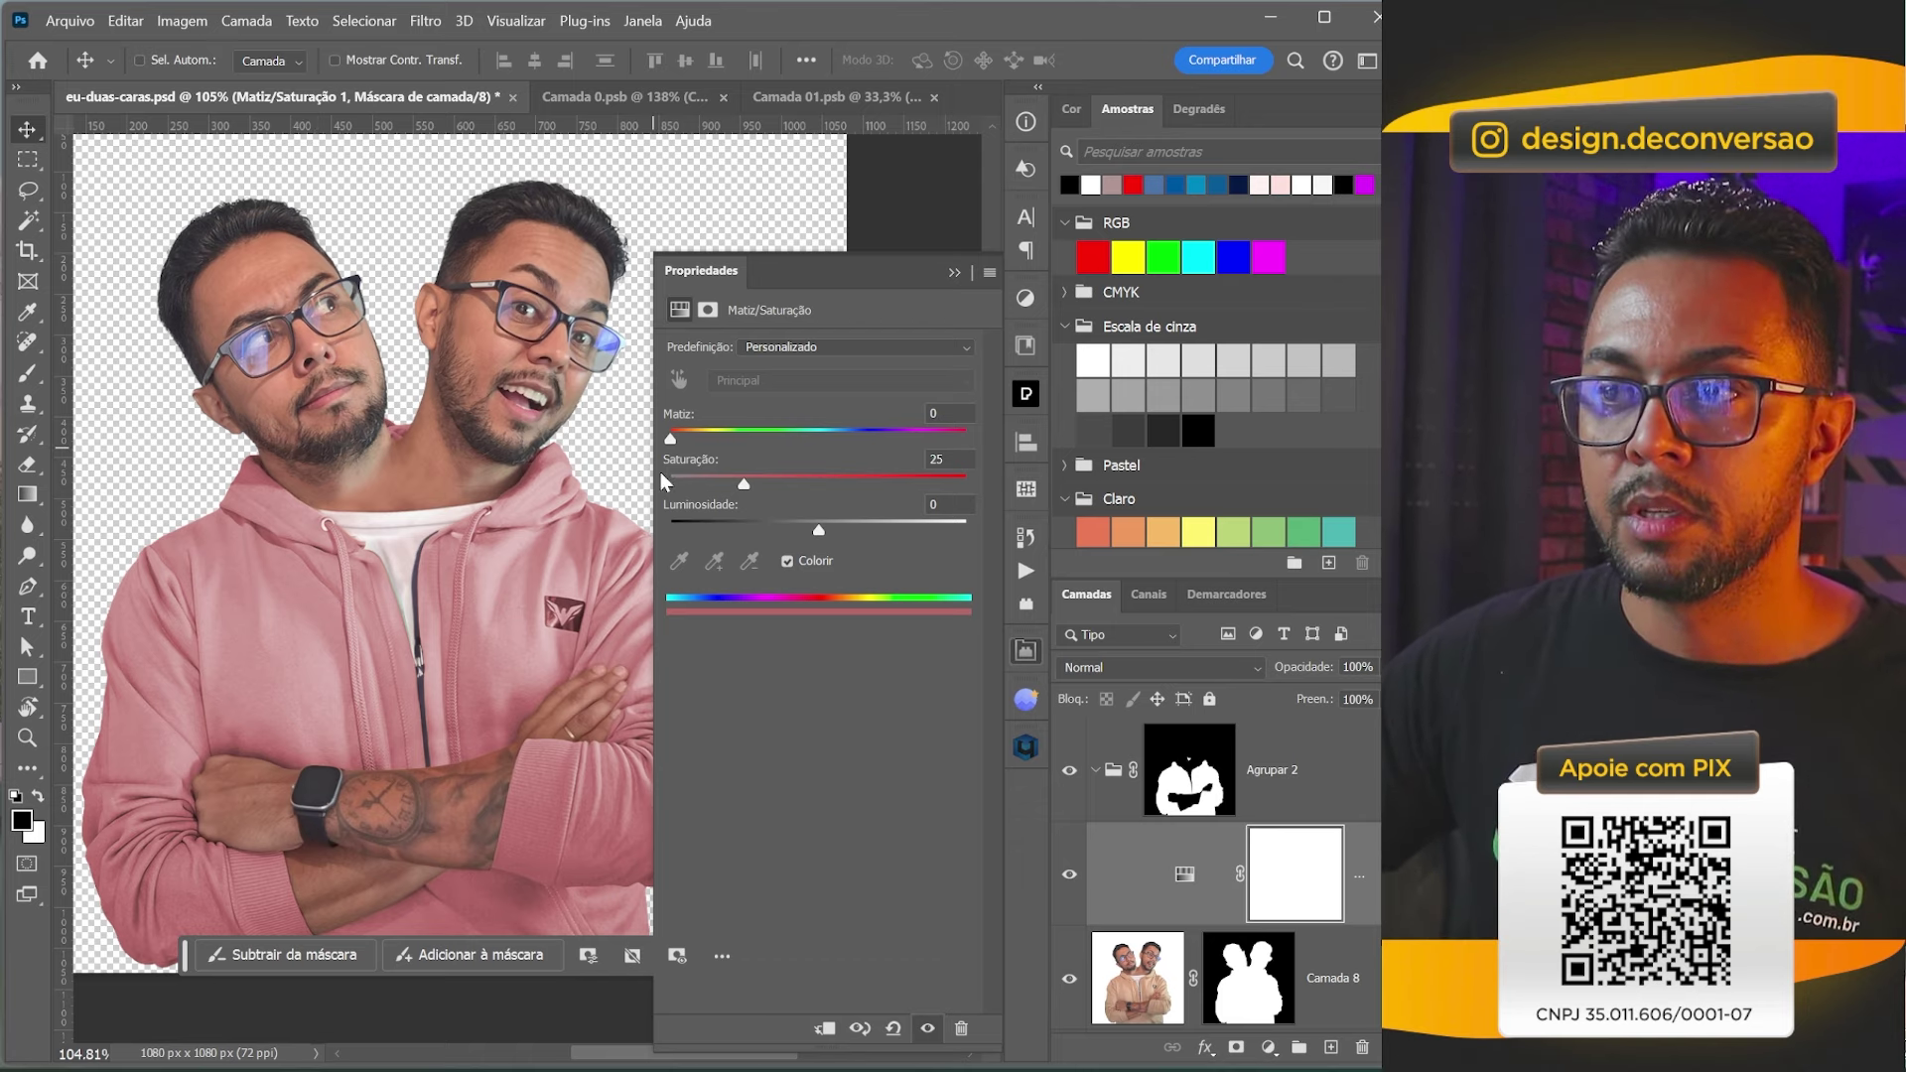
left_click_drag(670, 438, 859, 456)
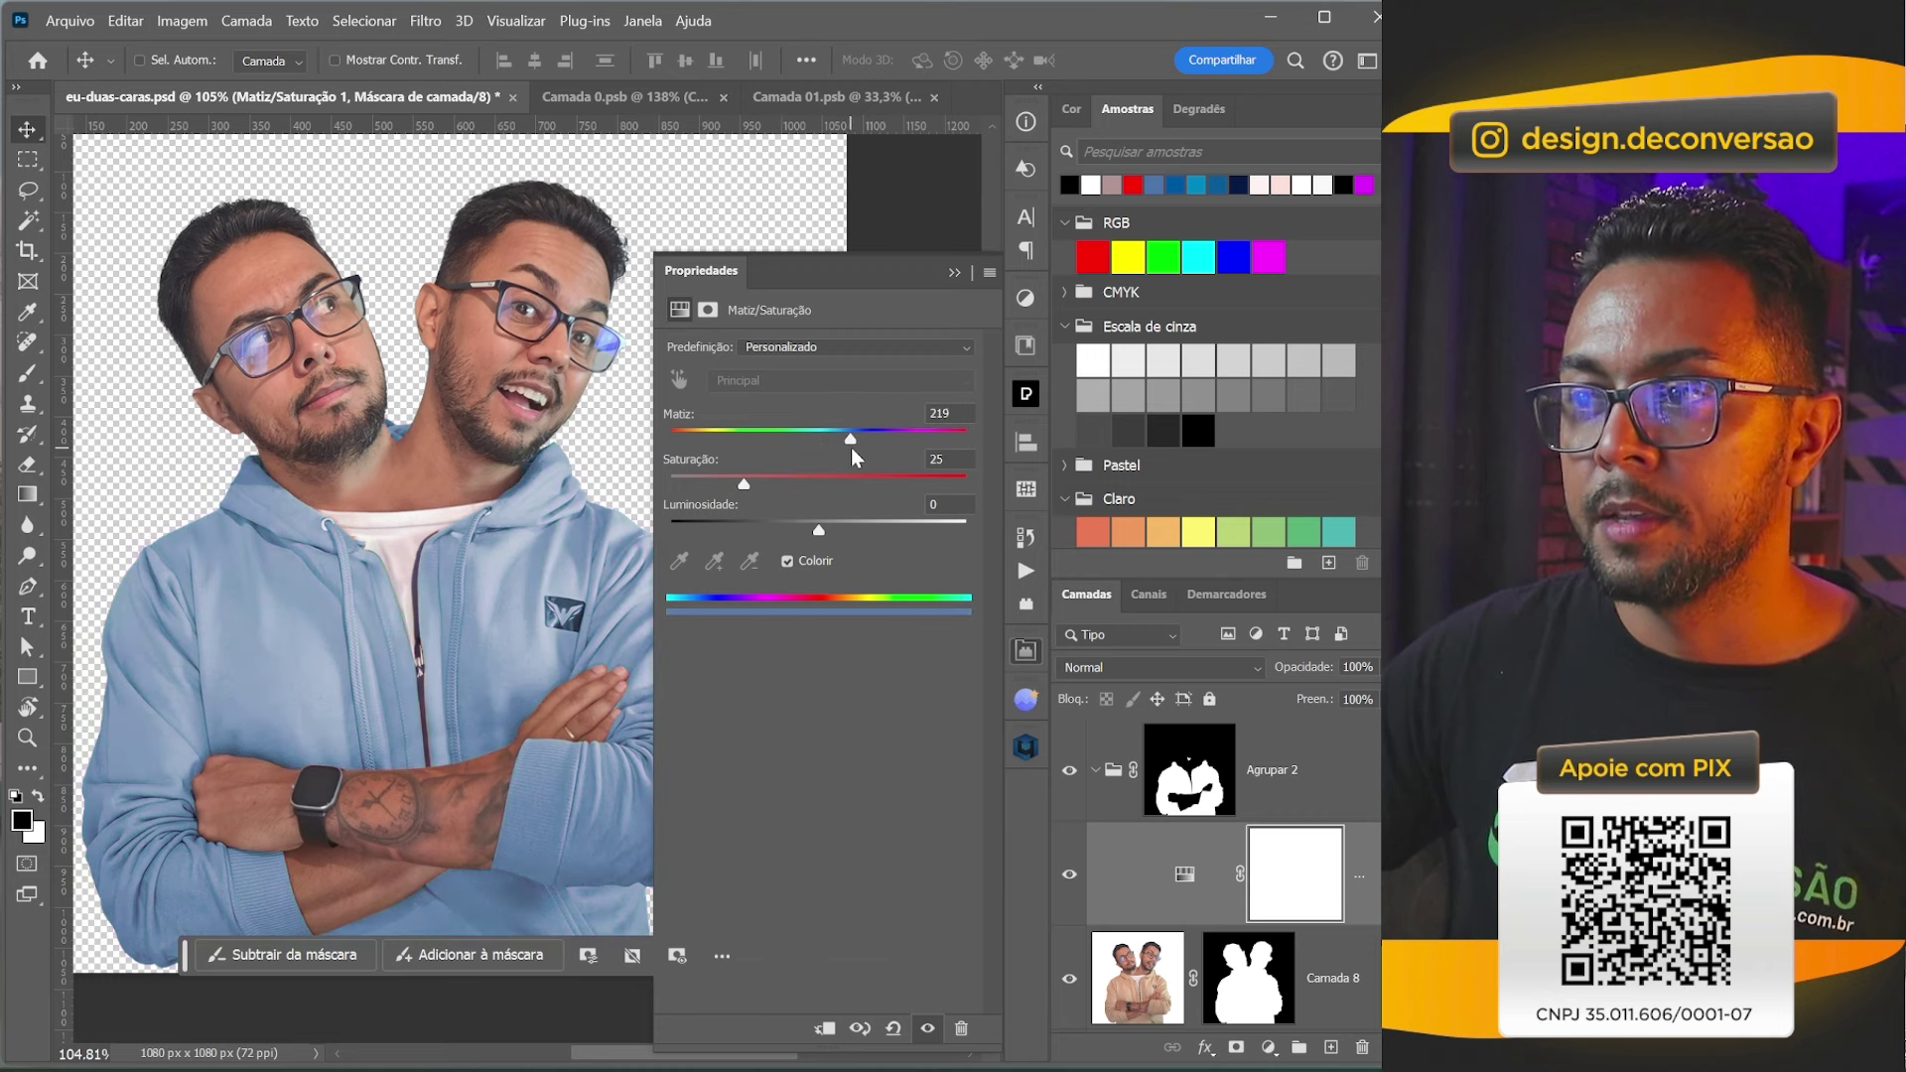
left_click(747, 484)
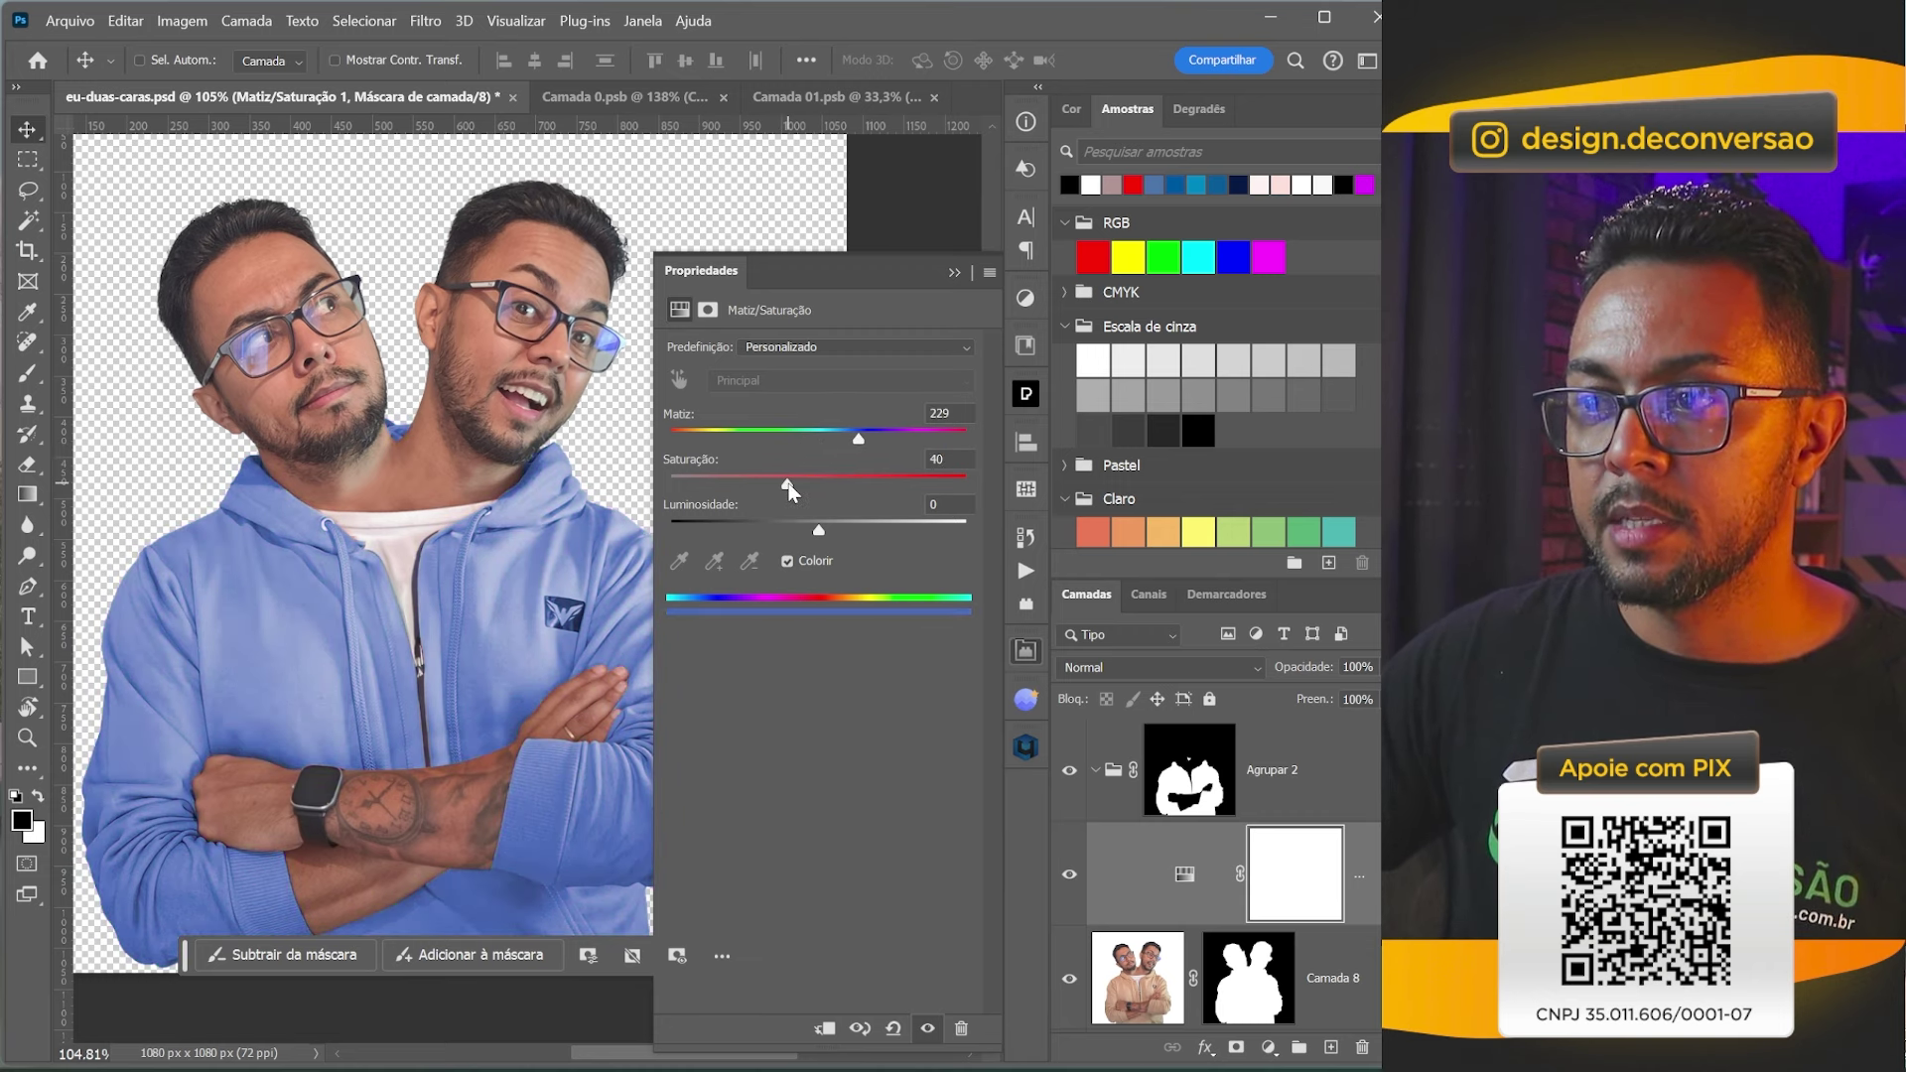
left_click_drag(817, 534, 769, 526)
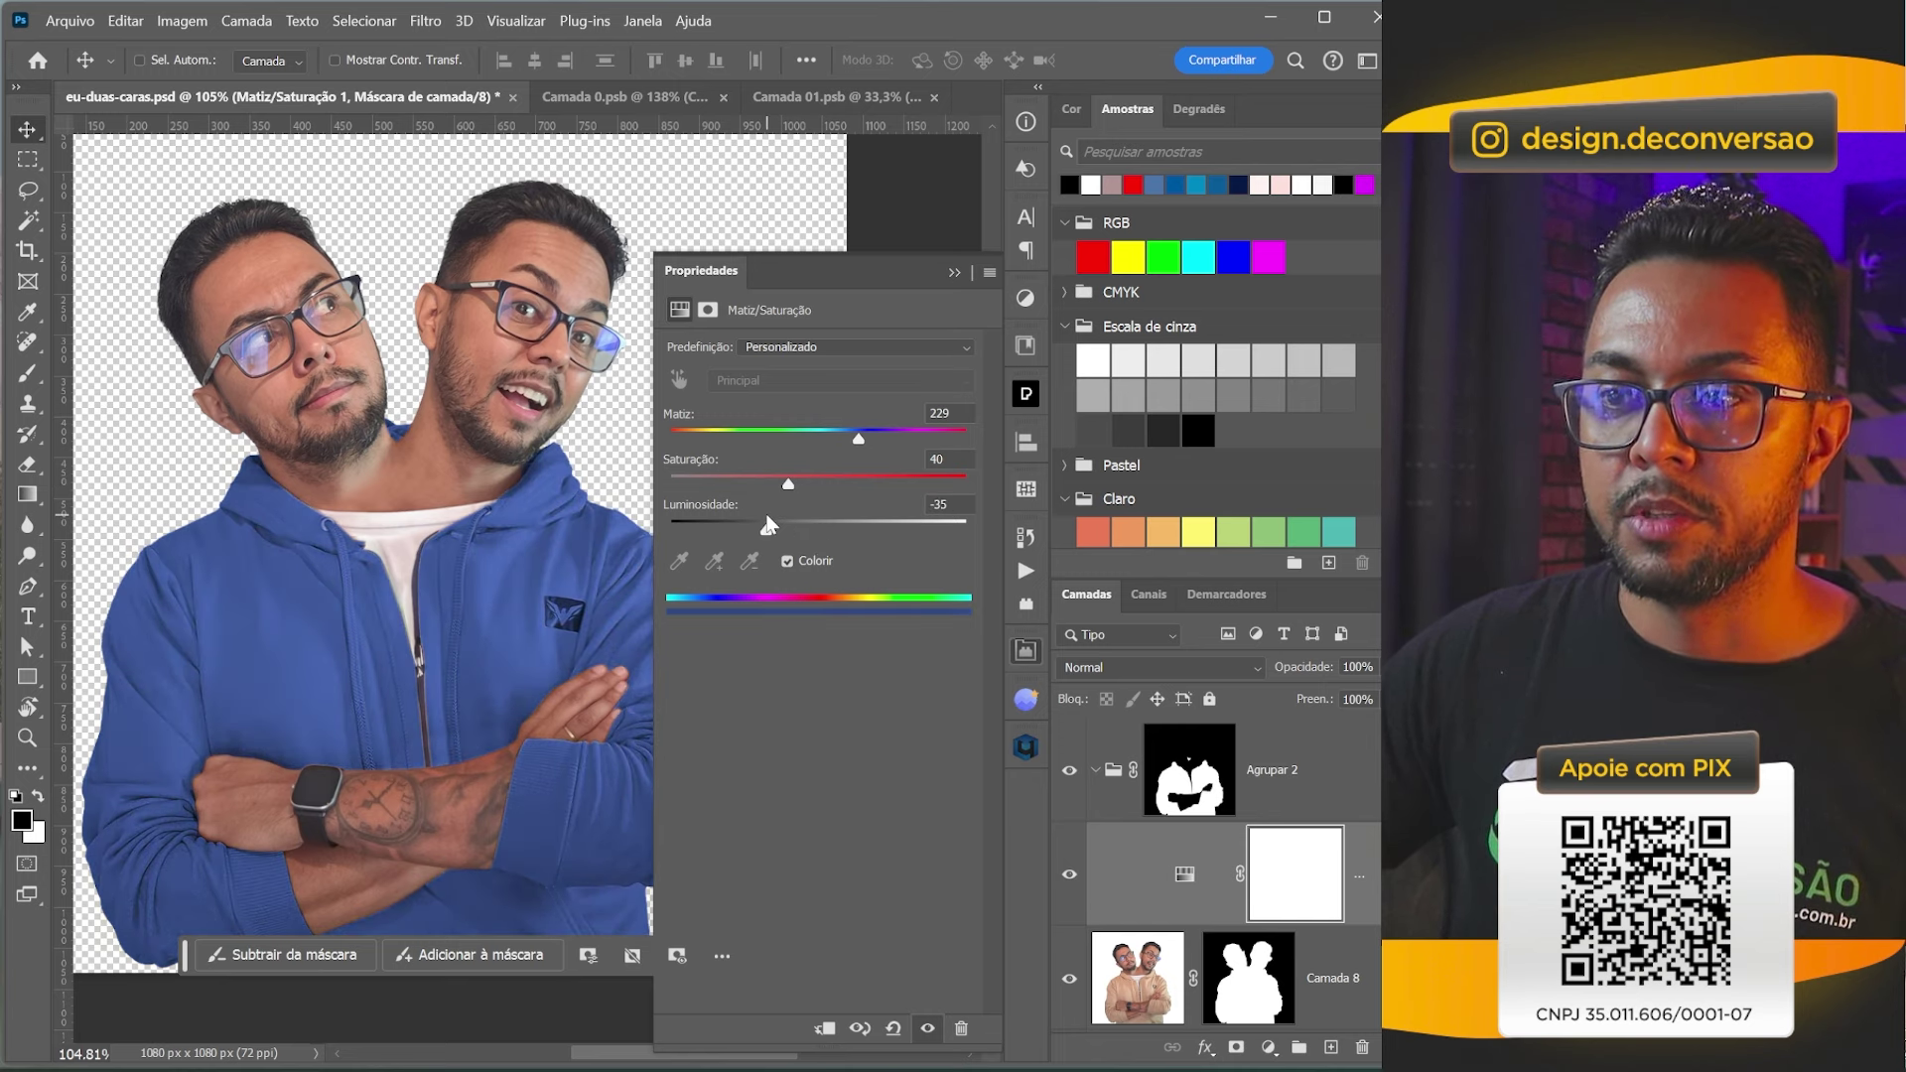
left_click(744, 319)
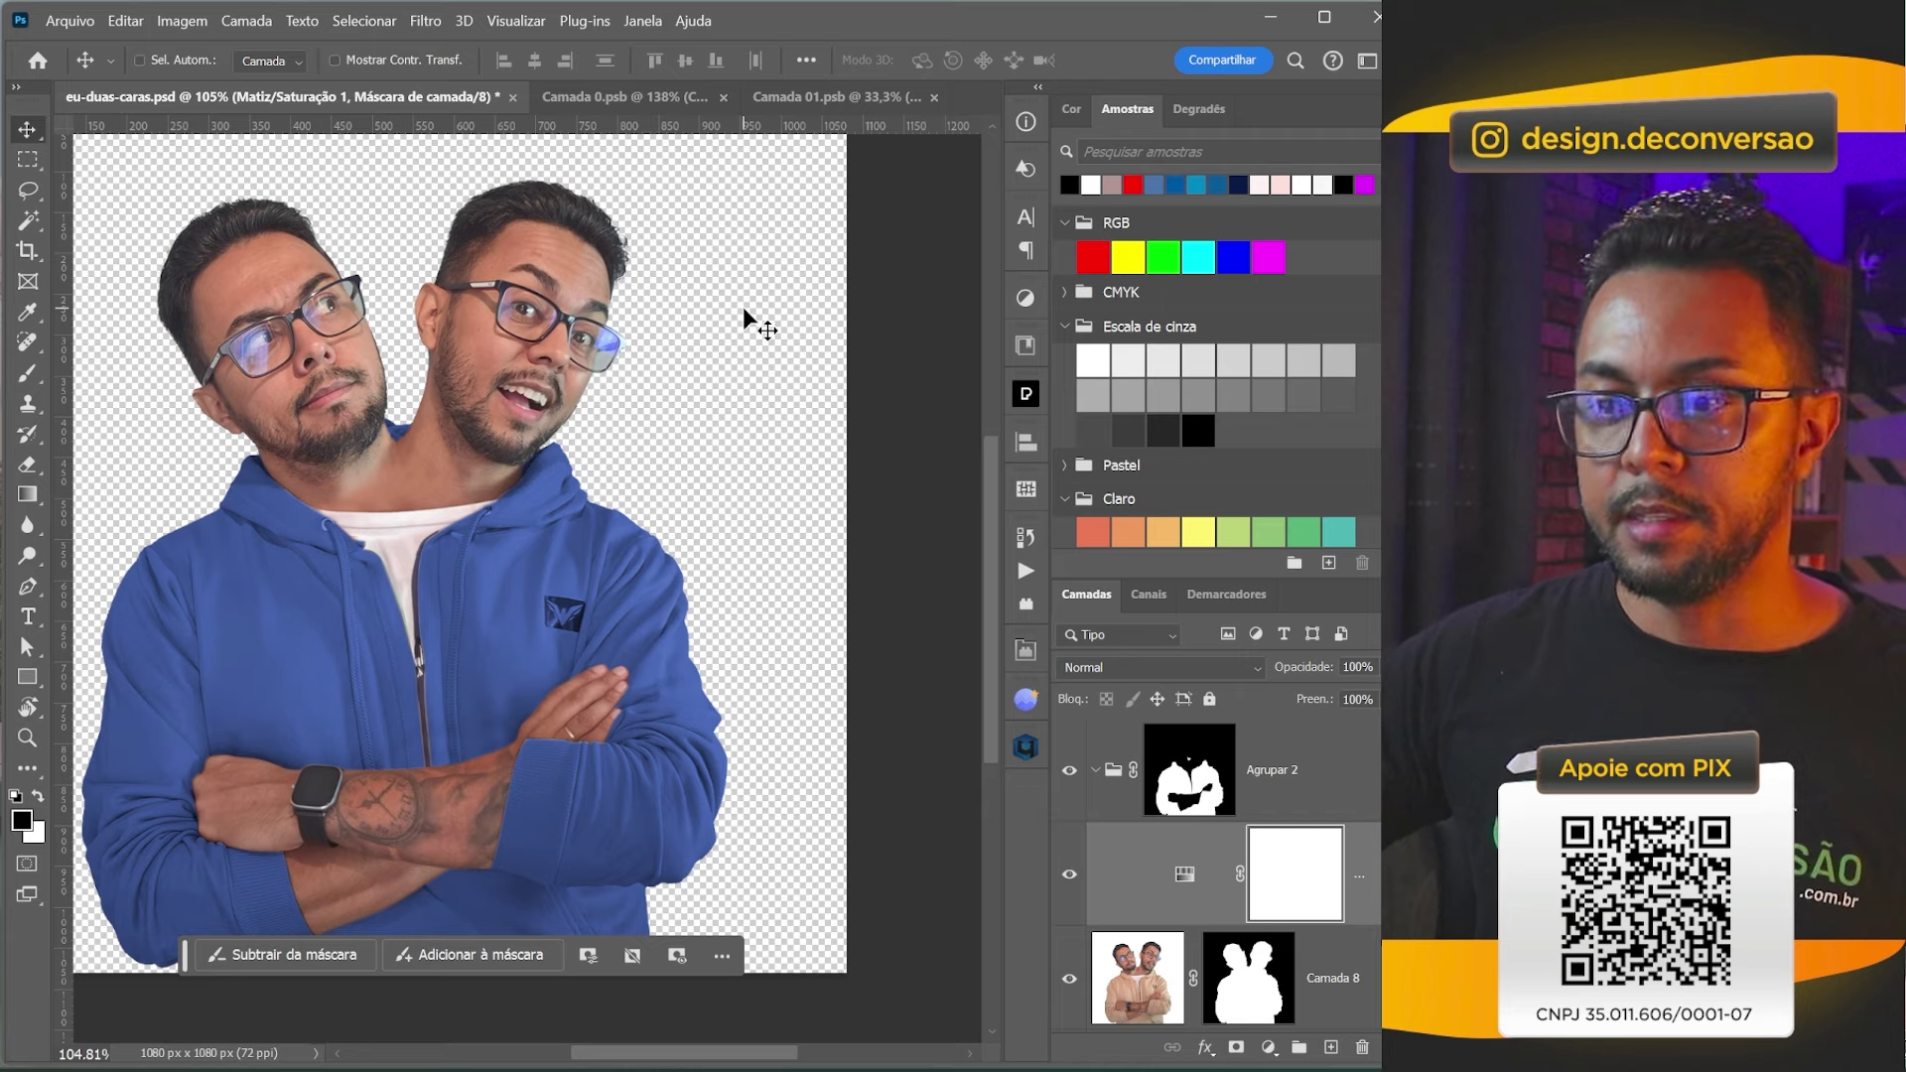
key("ctrl+0")
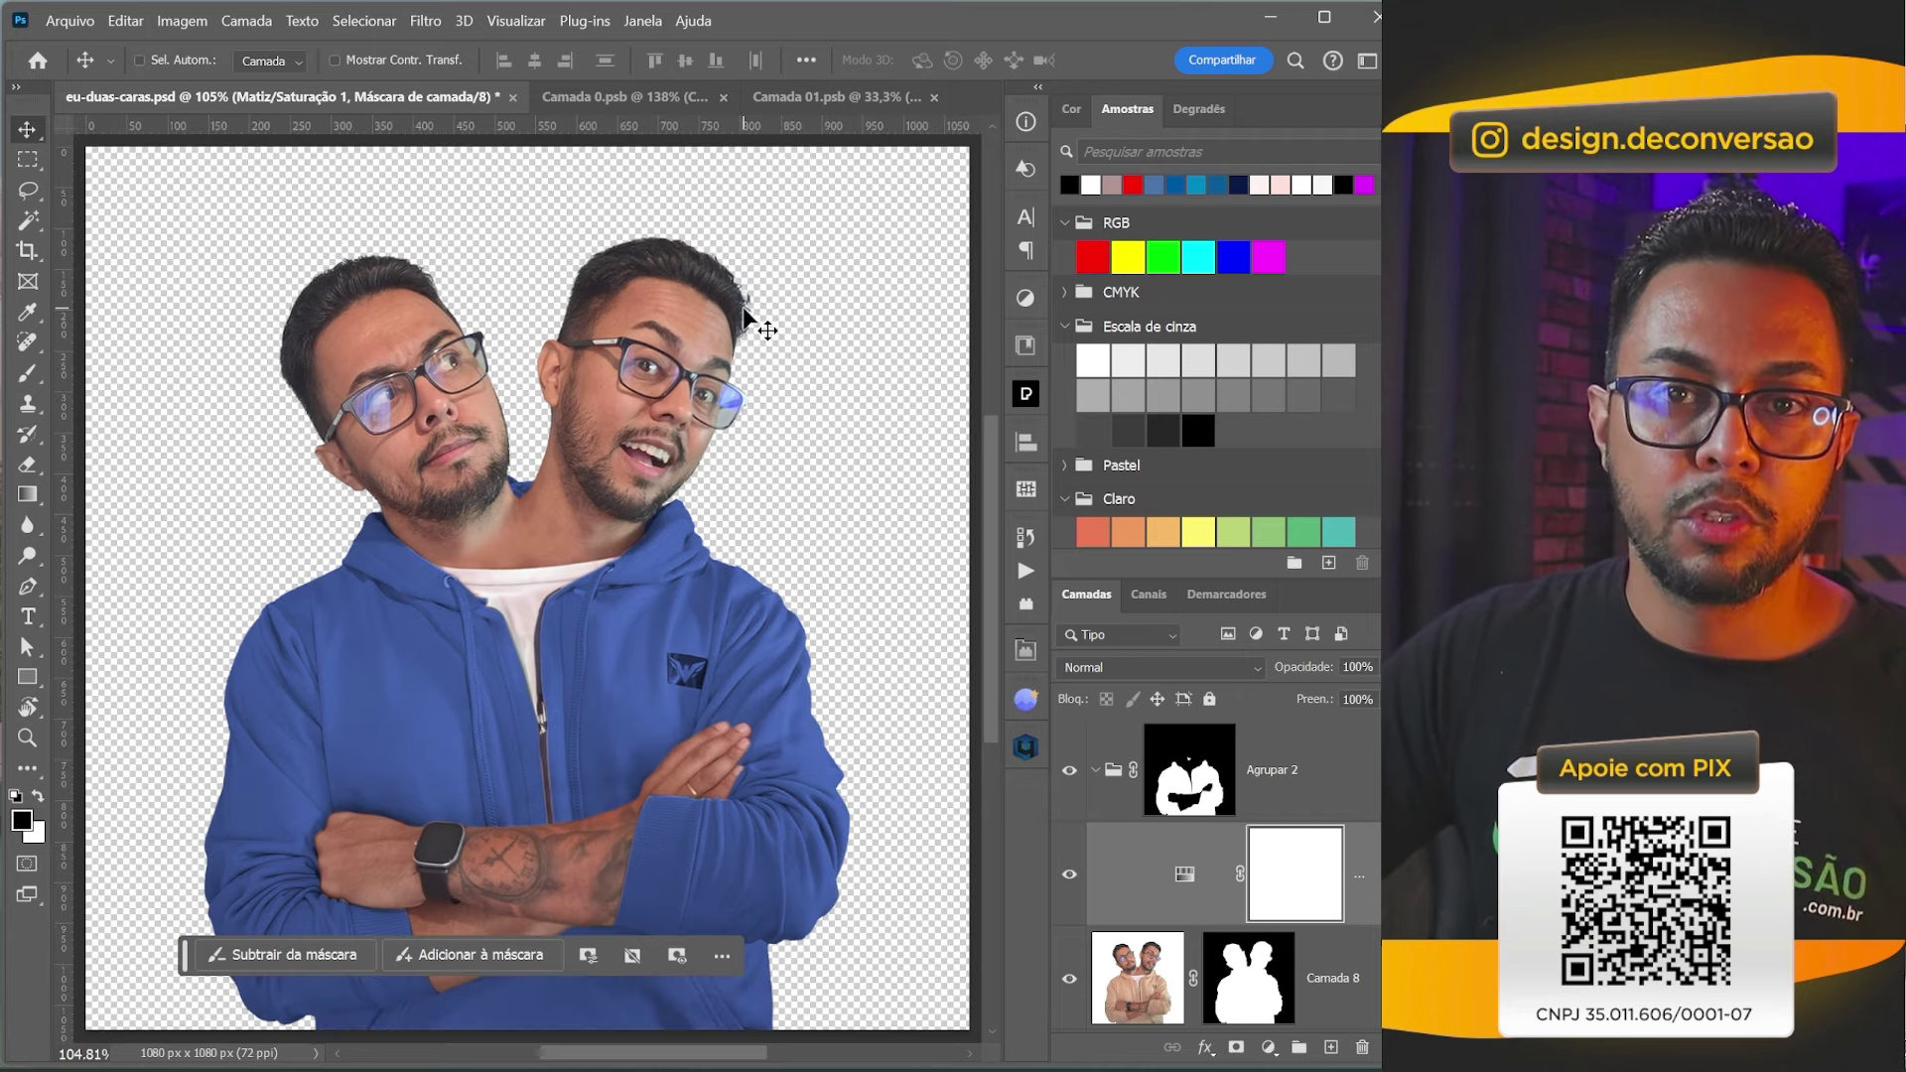
key("ctrl+1")
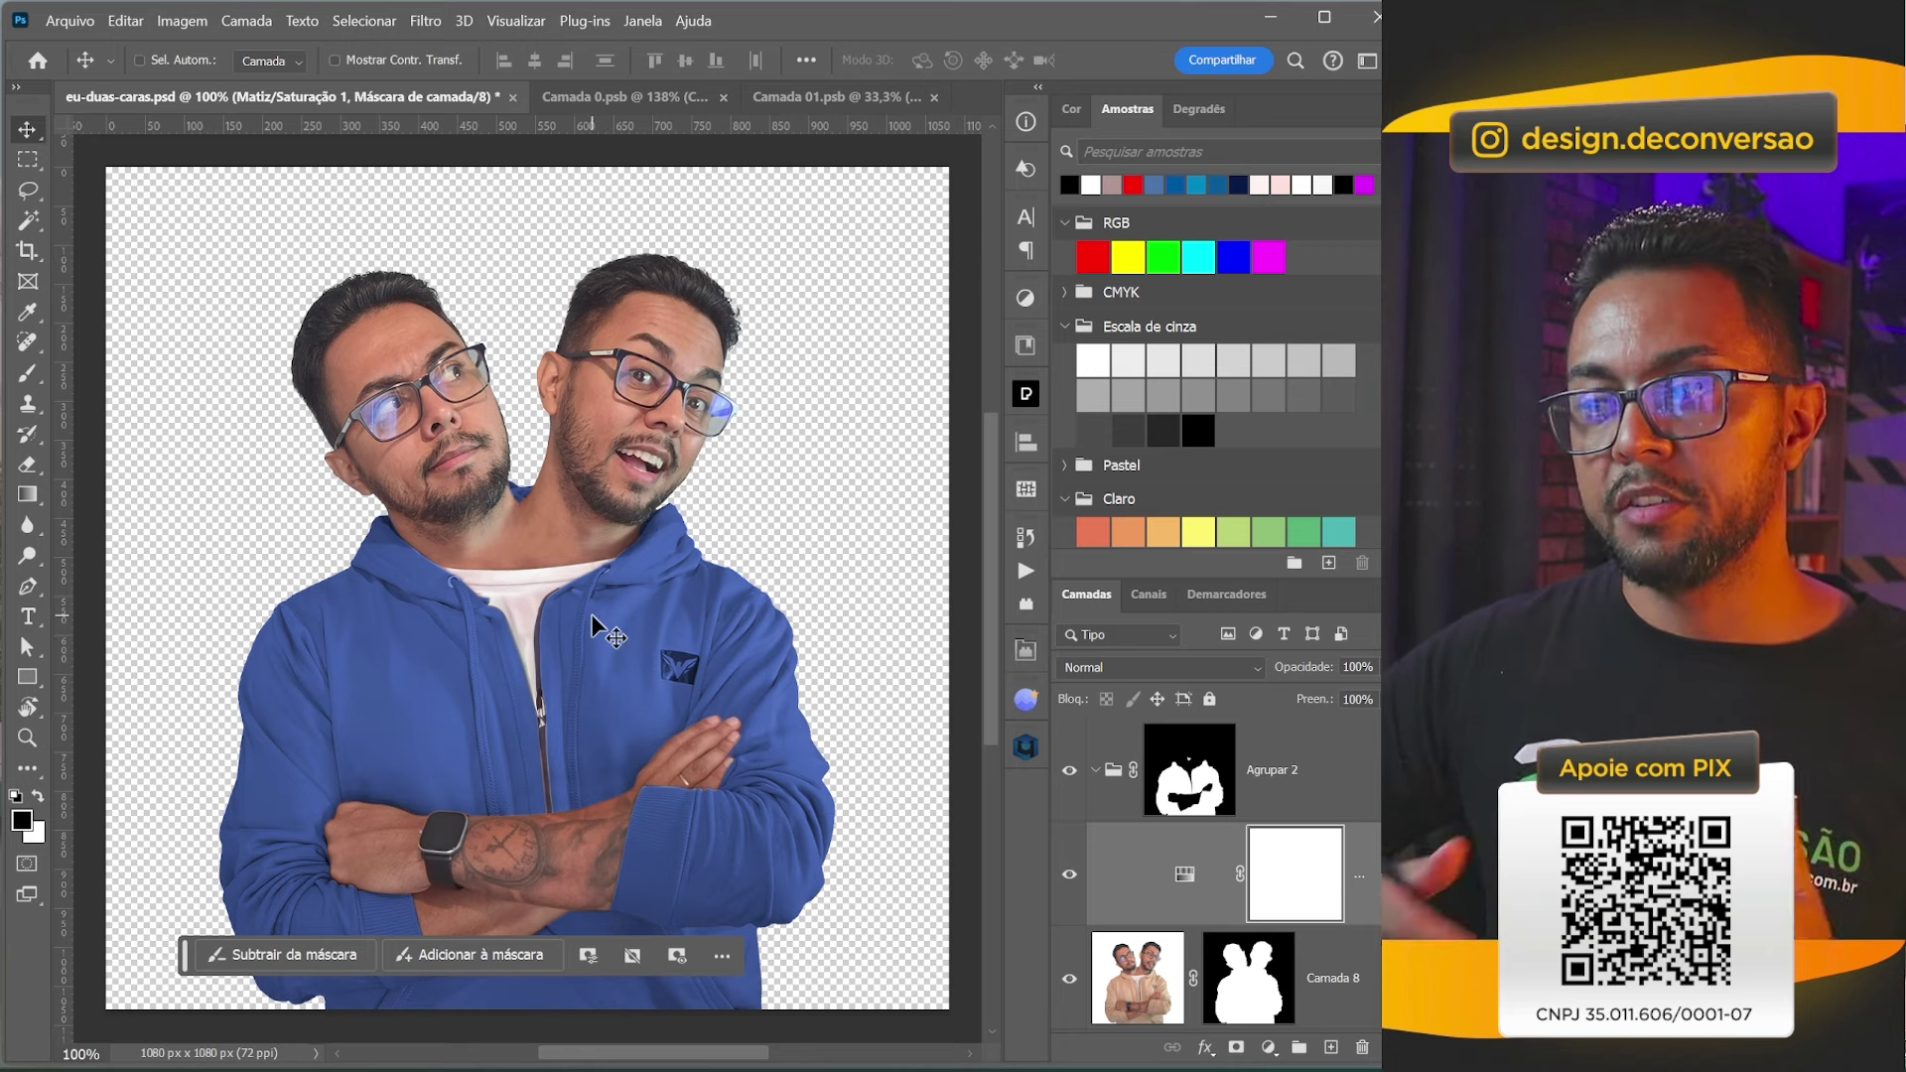
Lasso the right half of the body and fill the adjustment mask there with black.
left_click(30, 188)
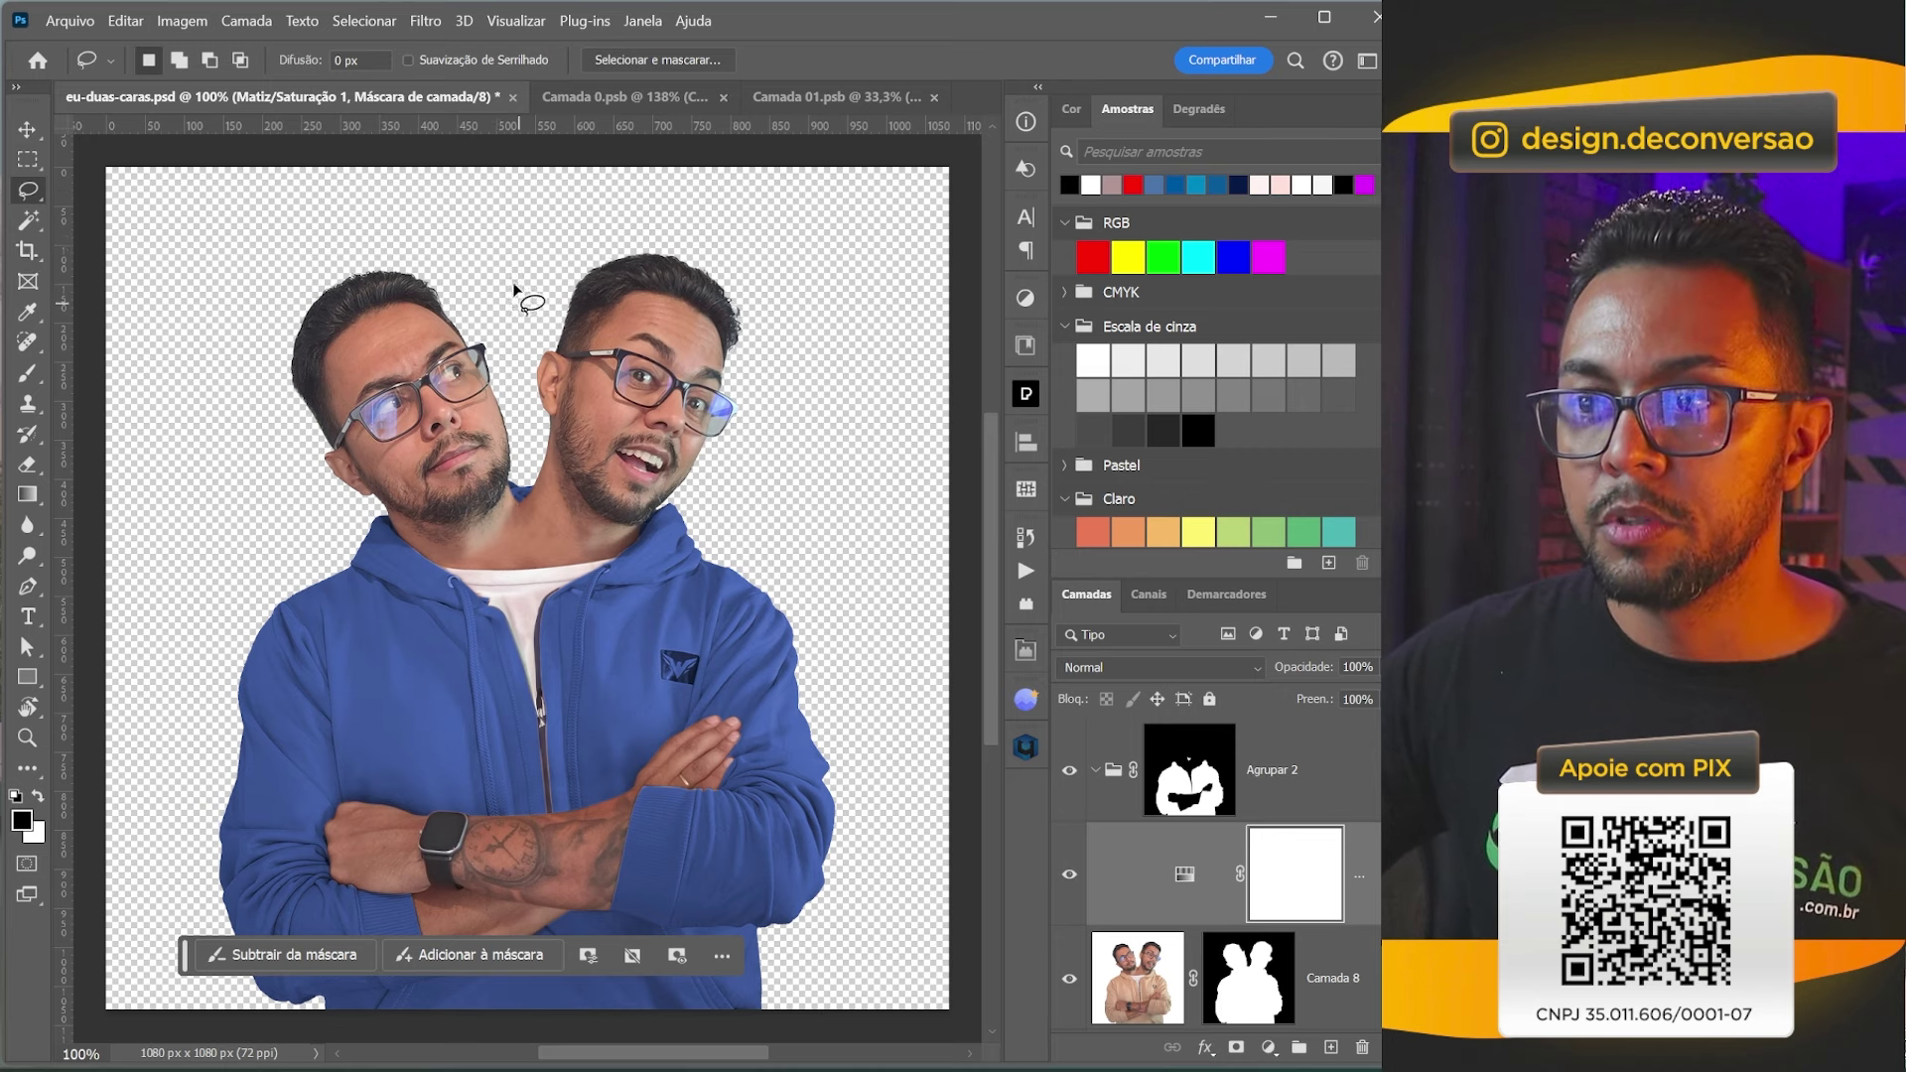
left_click_drag(518, 481, 572, 1024)
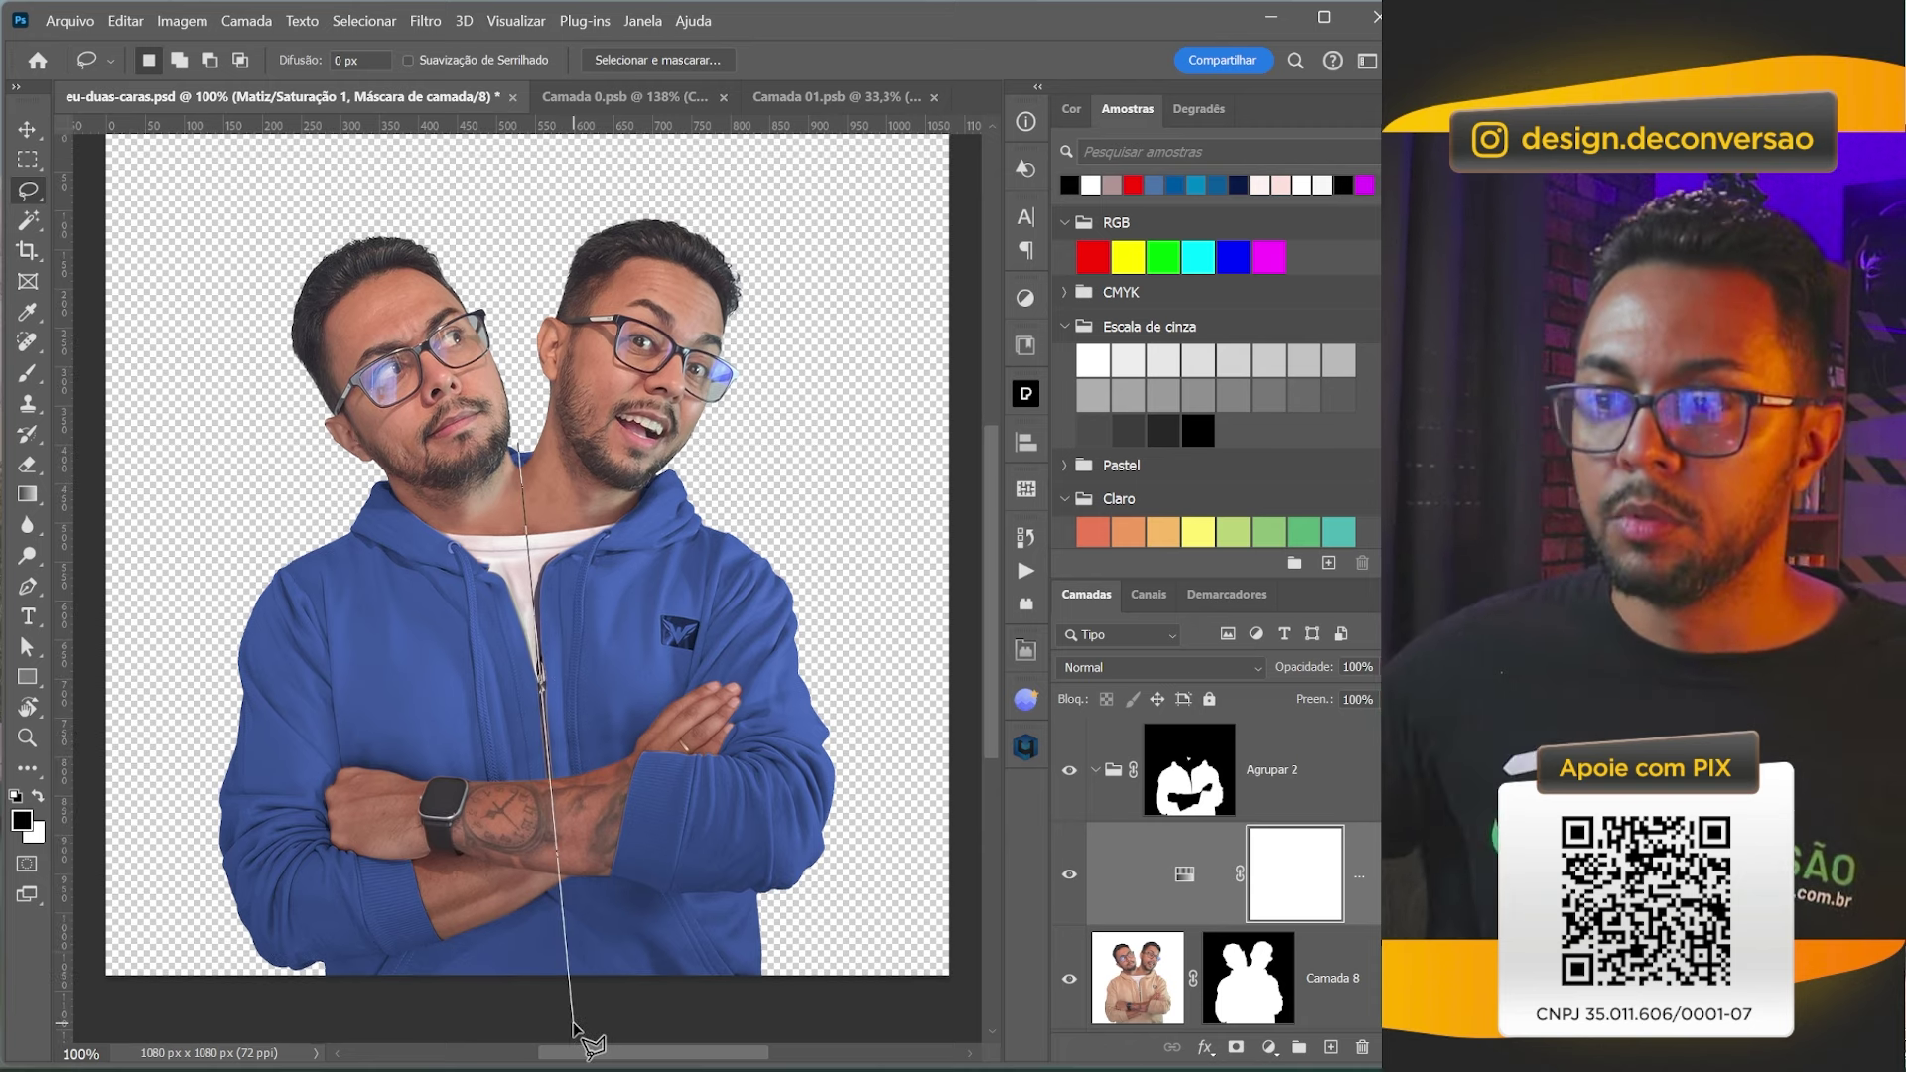
mouse_move(573, 1026)
left_mouse_down()
mouse_move(971, 154)
mouse_move(489, 169)
left_mouse_up()
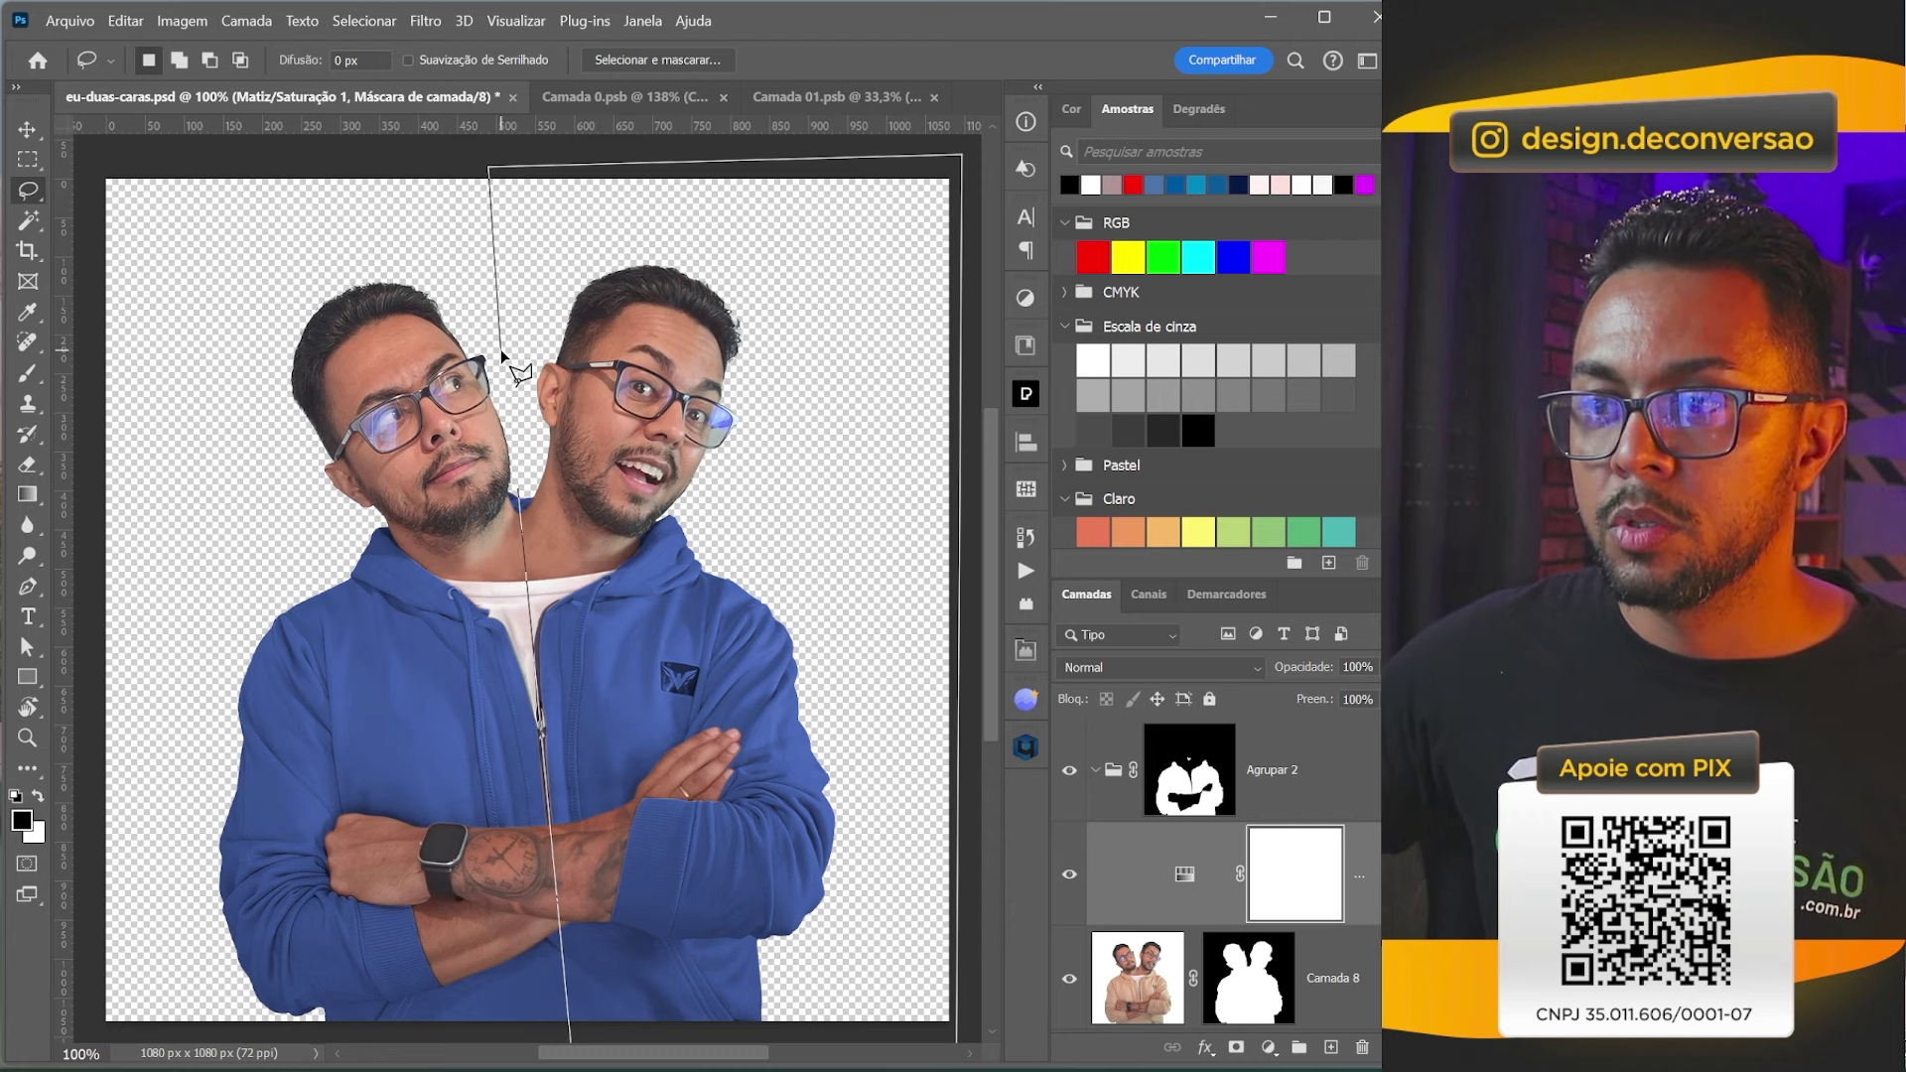
left_click_drag(503, 356, 518, 485)
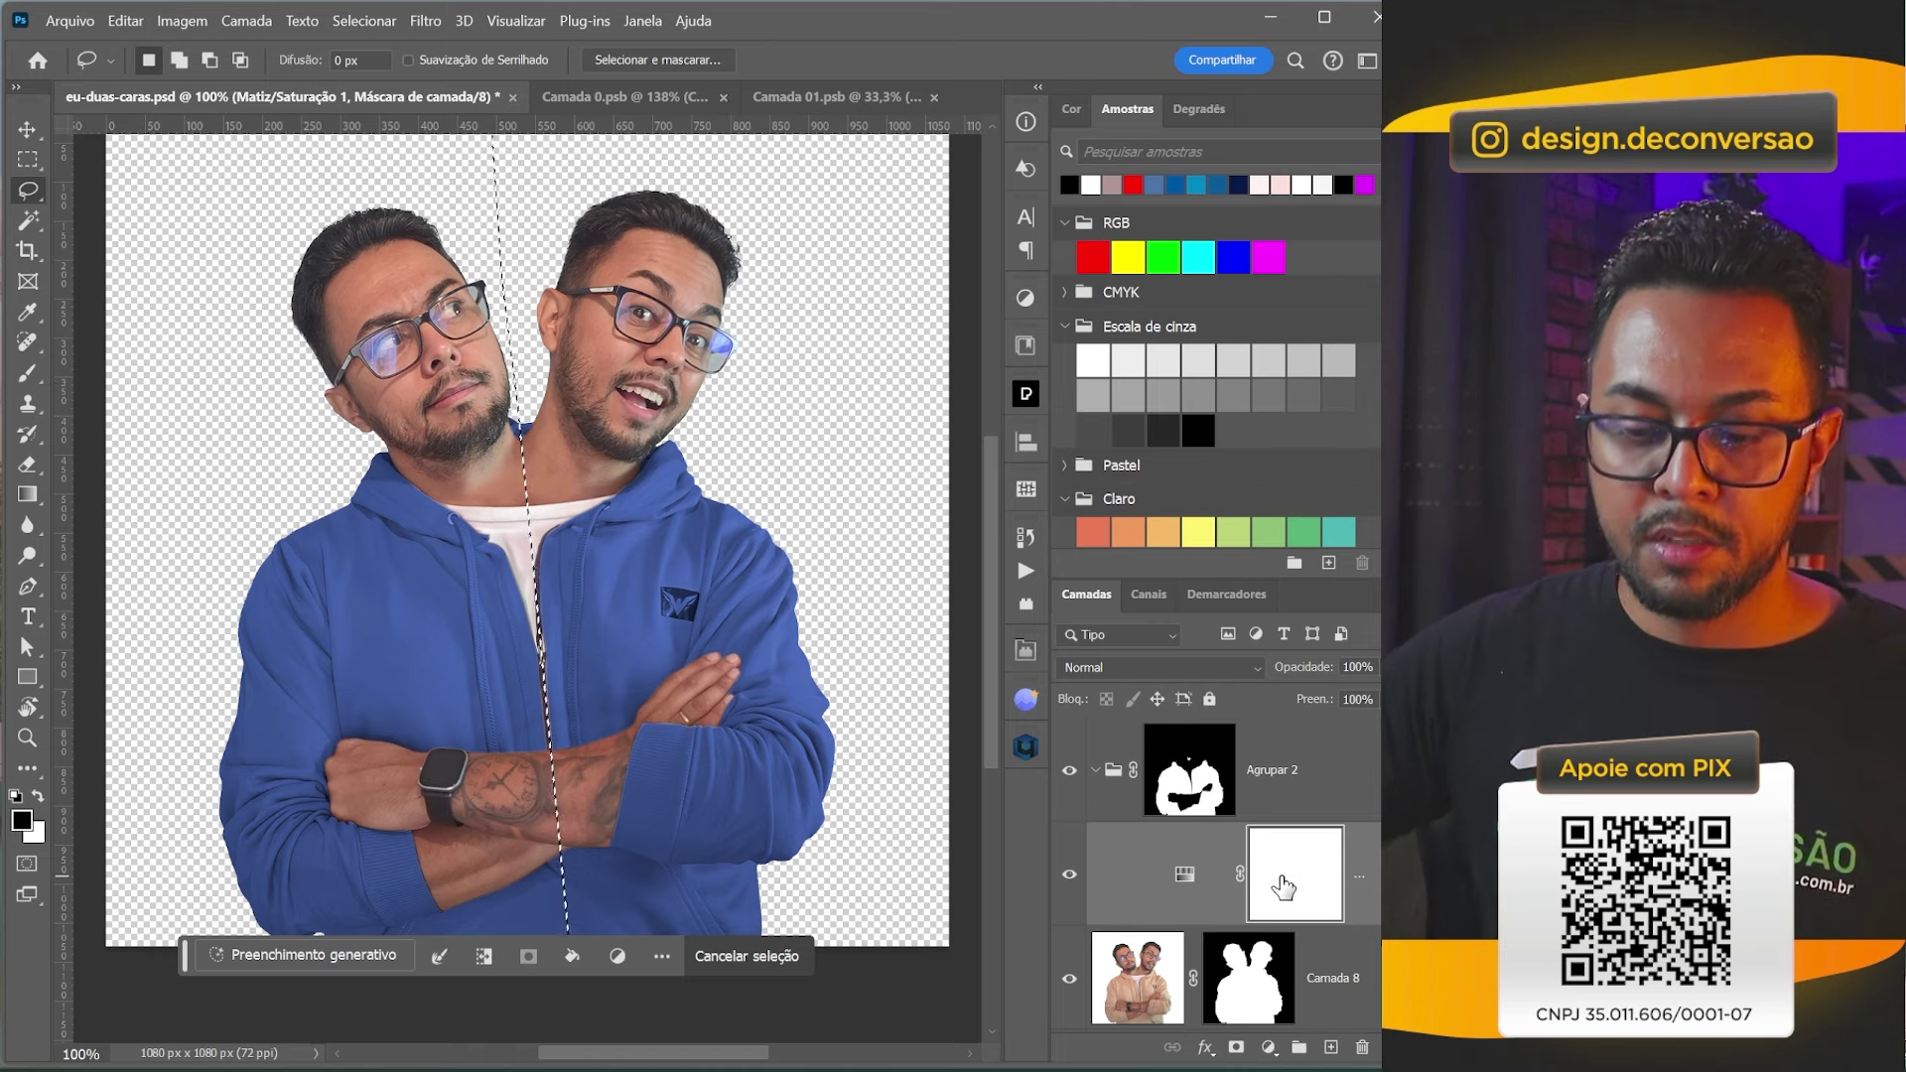
key("alt+BackSpace")
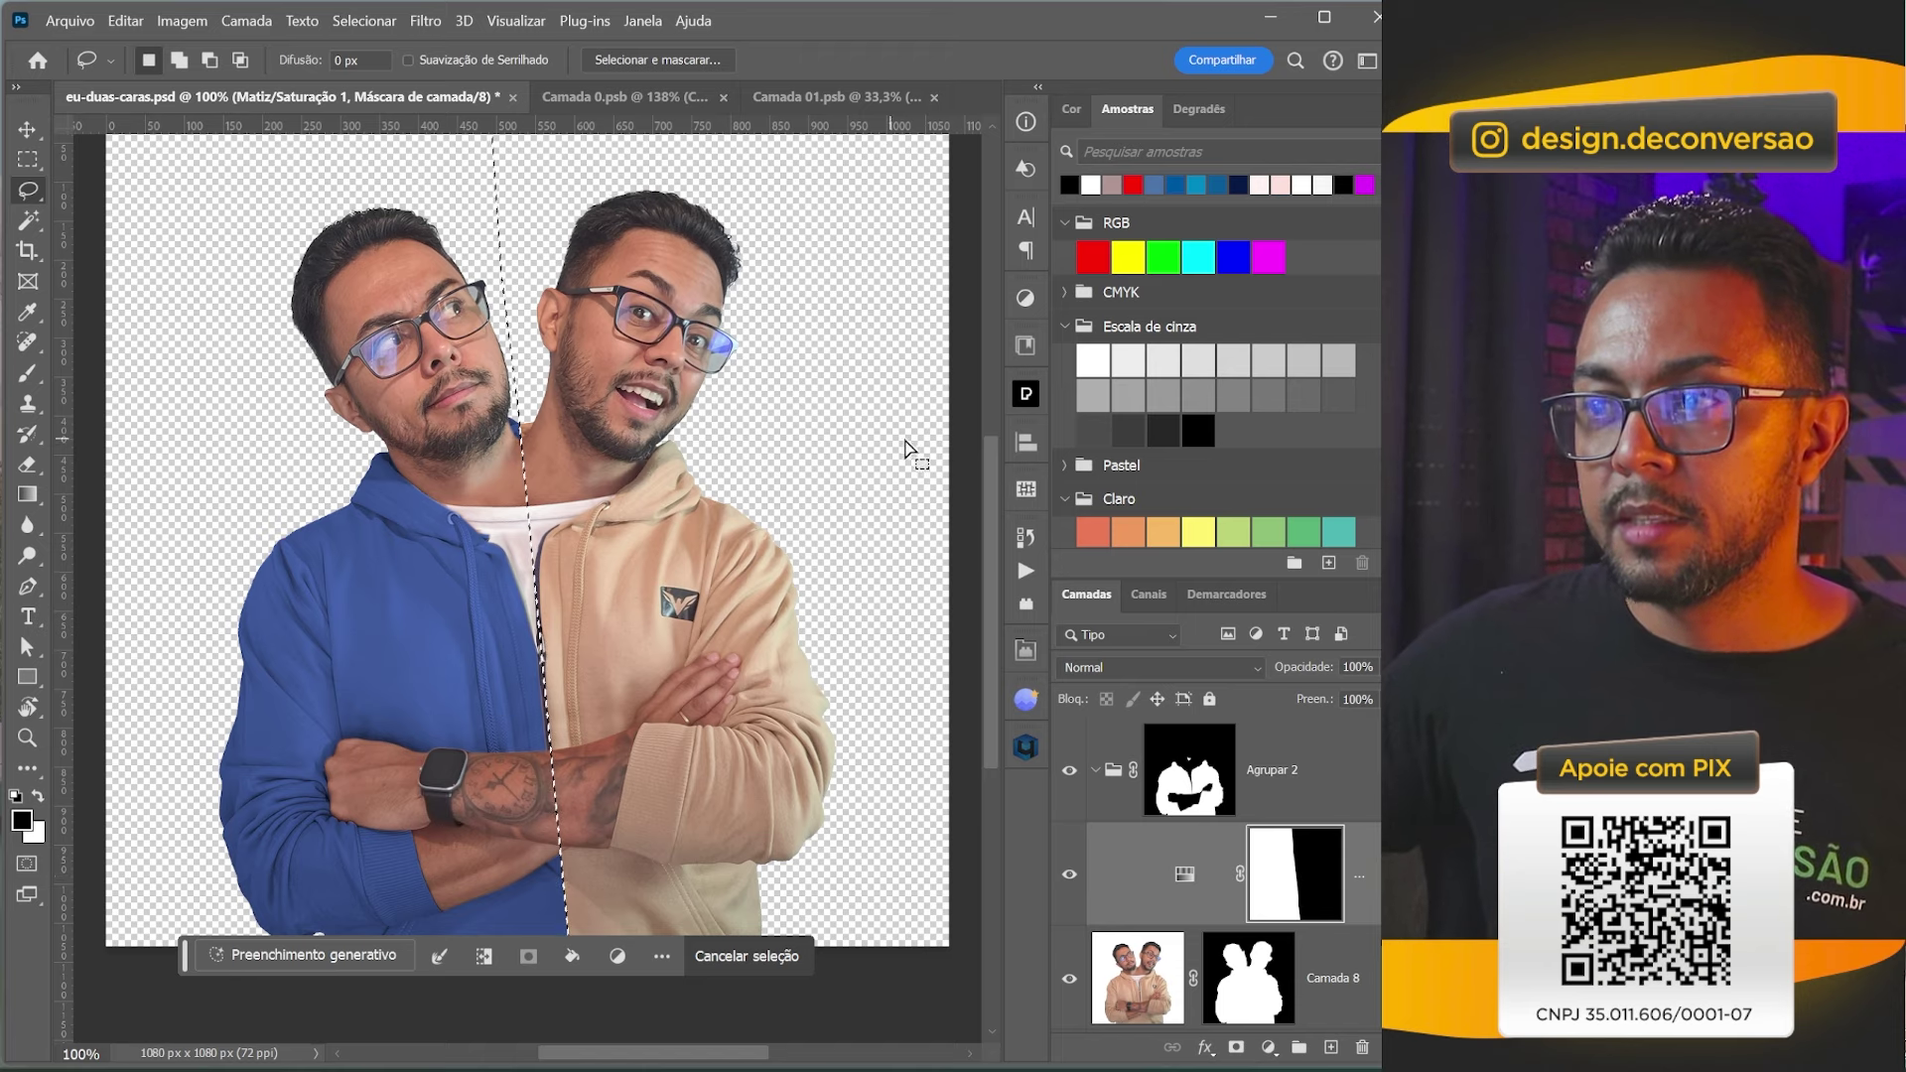
key("ctrl+d")
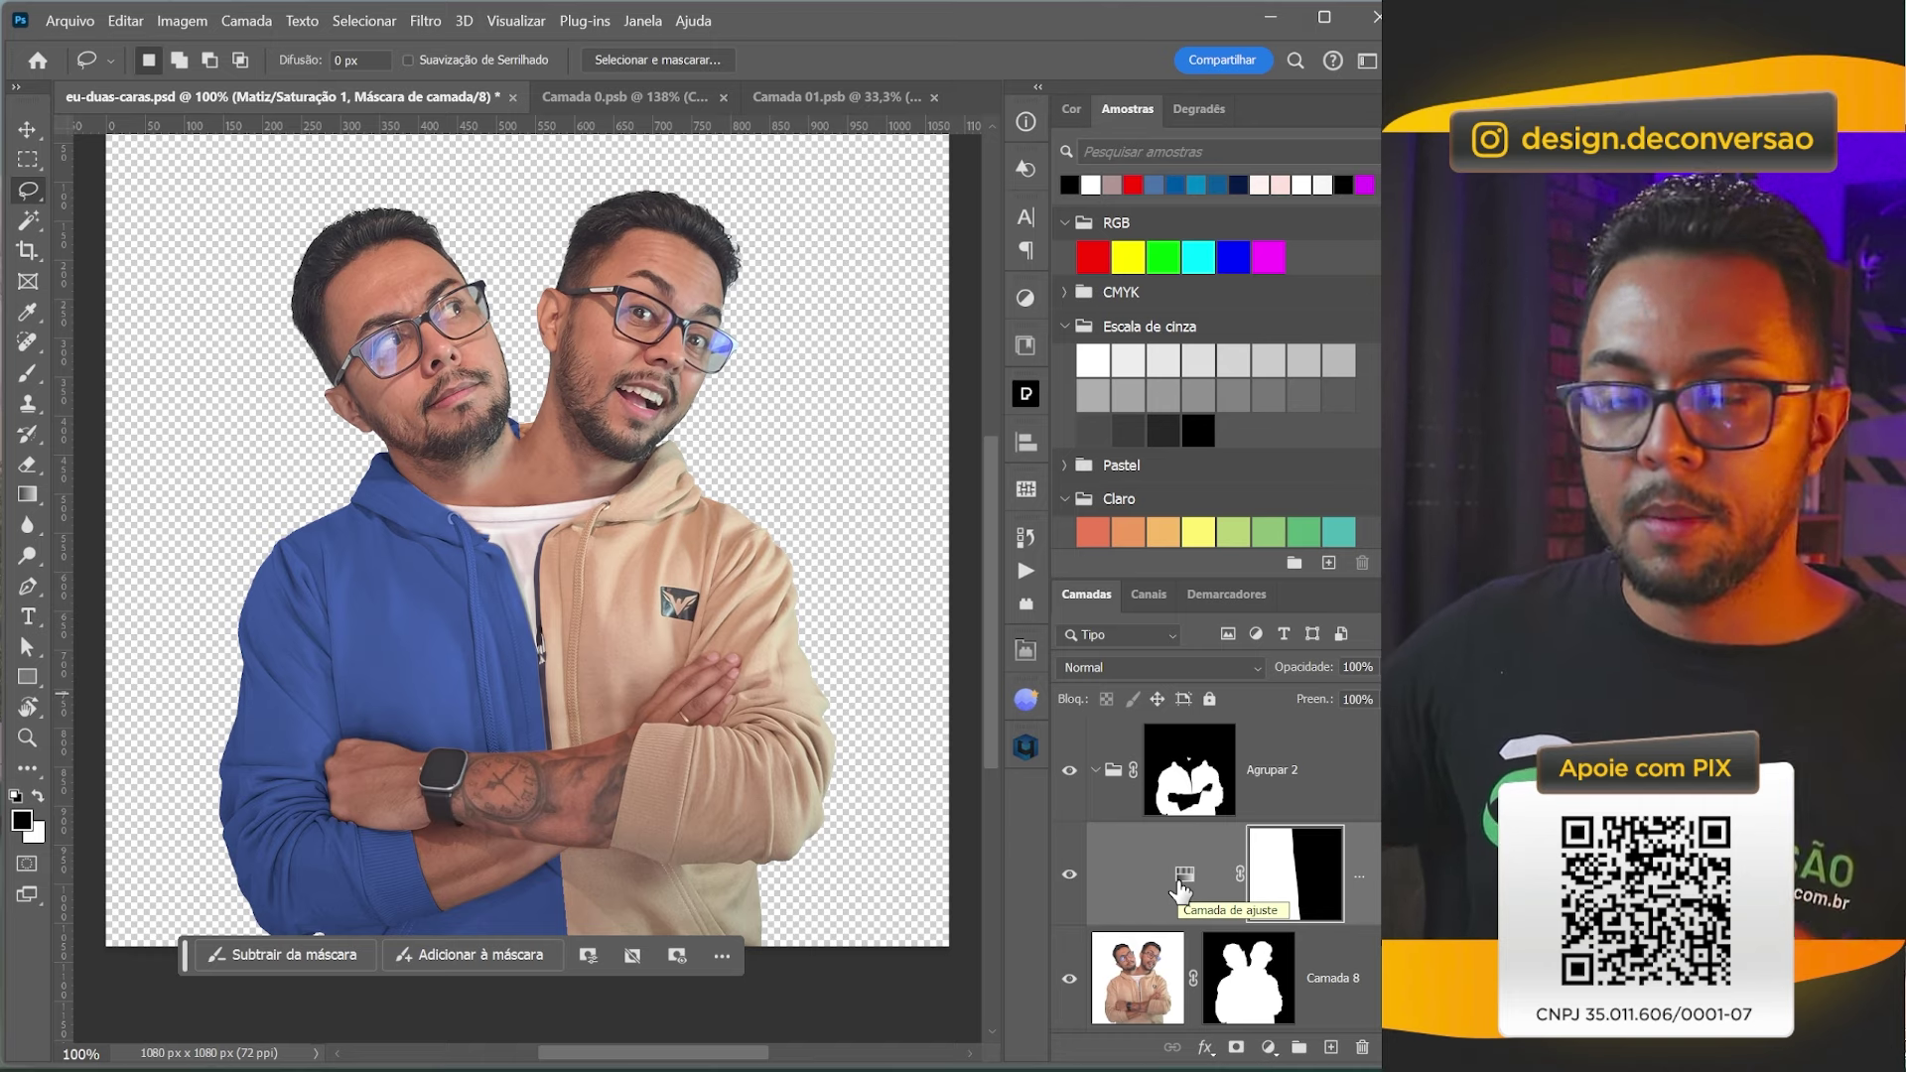
Duplicate the Hue/Saturation layer and invert the copy's mask to cover the right half.
left_click(1191, 881)
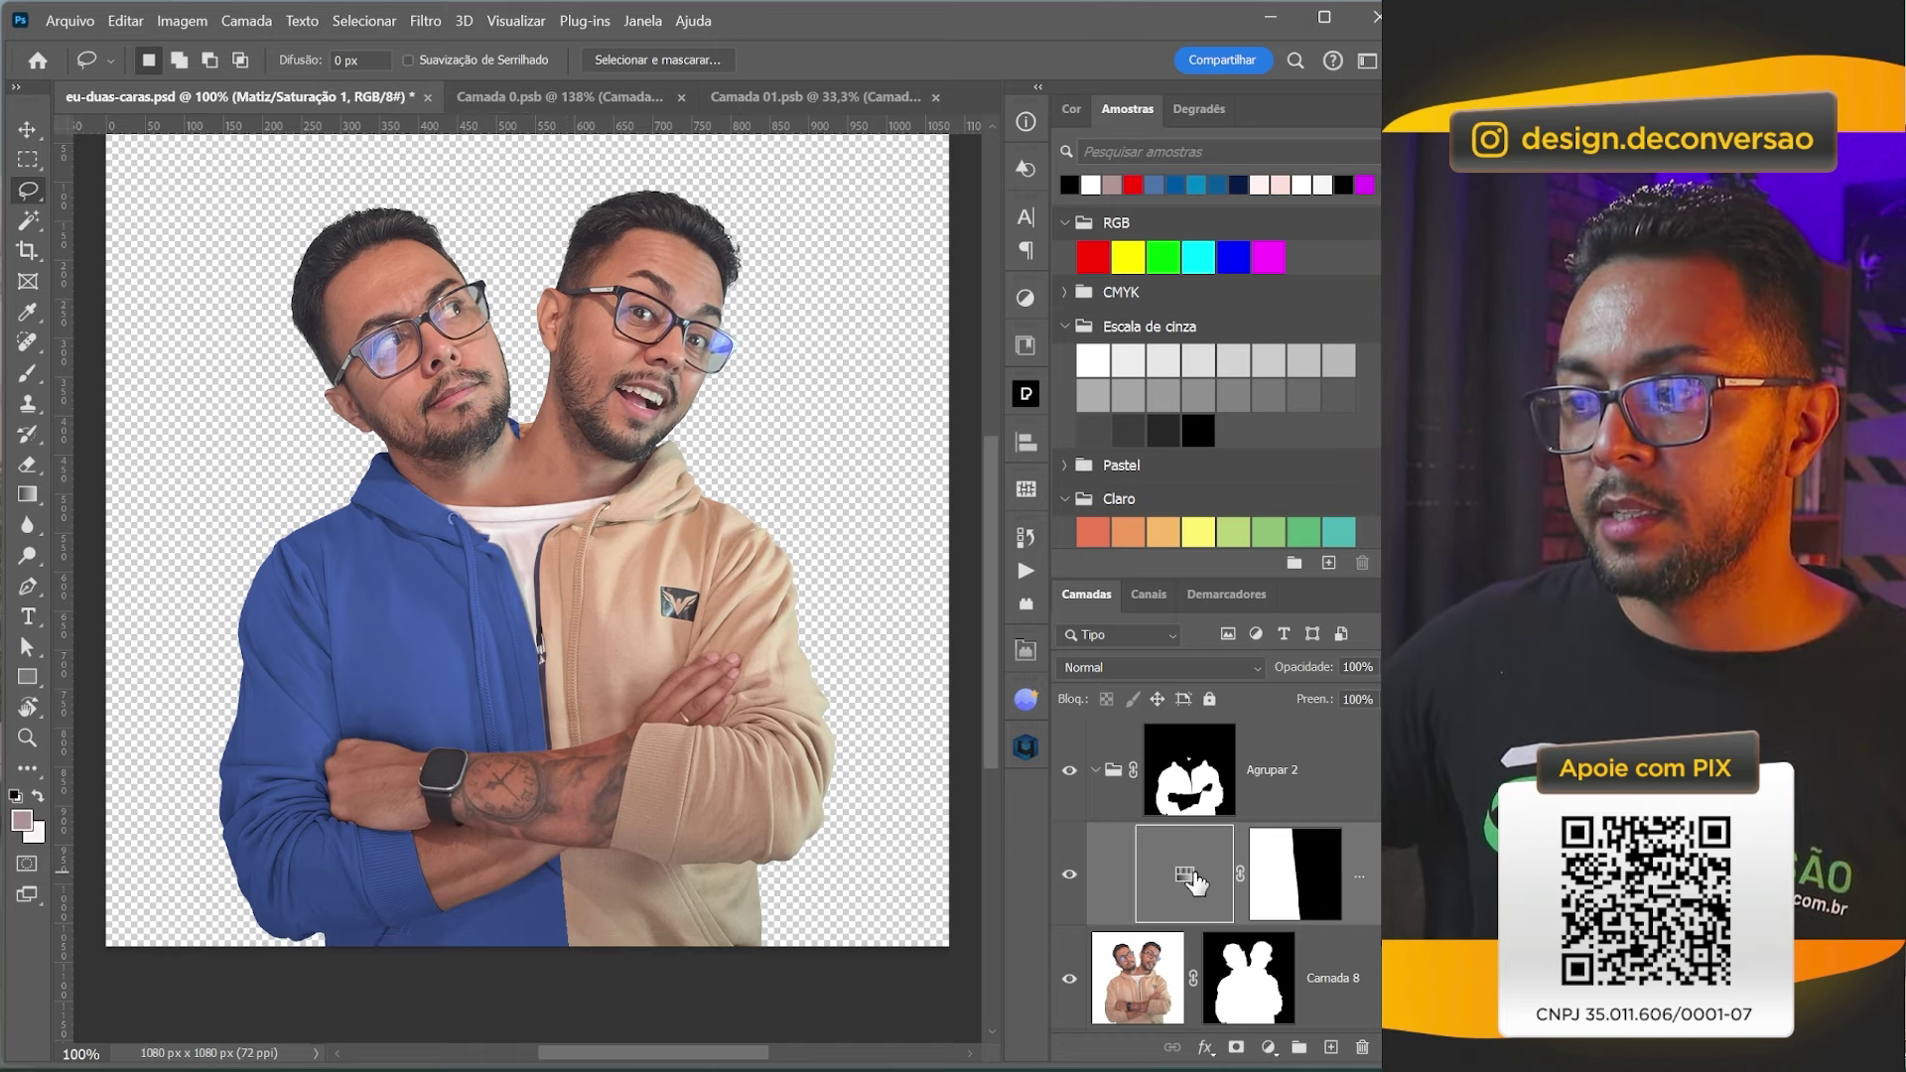
key("ctrl+j")
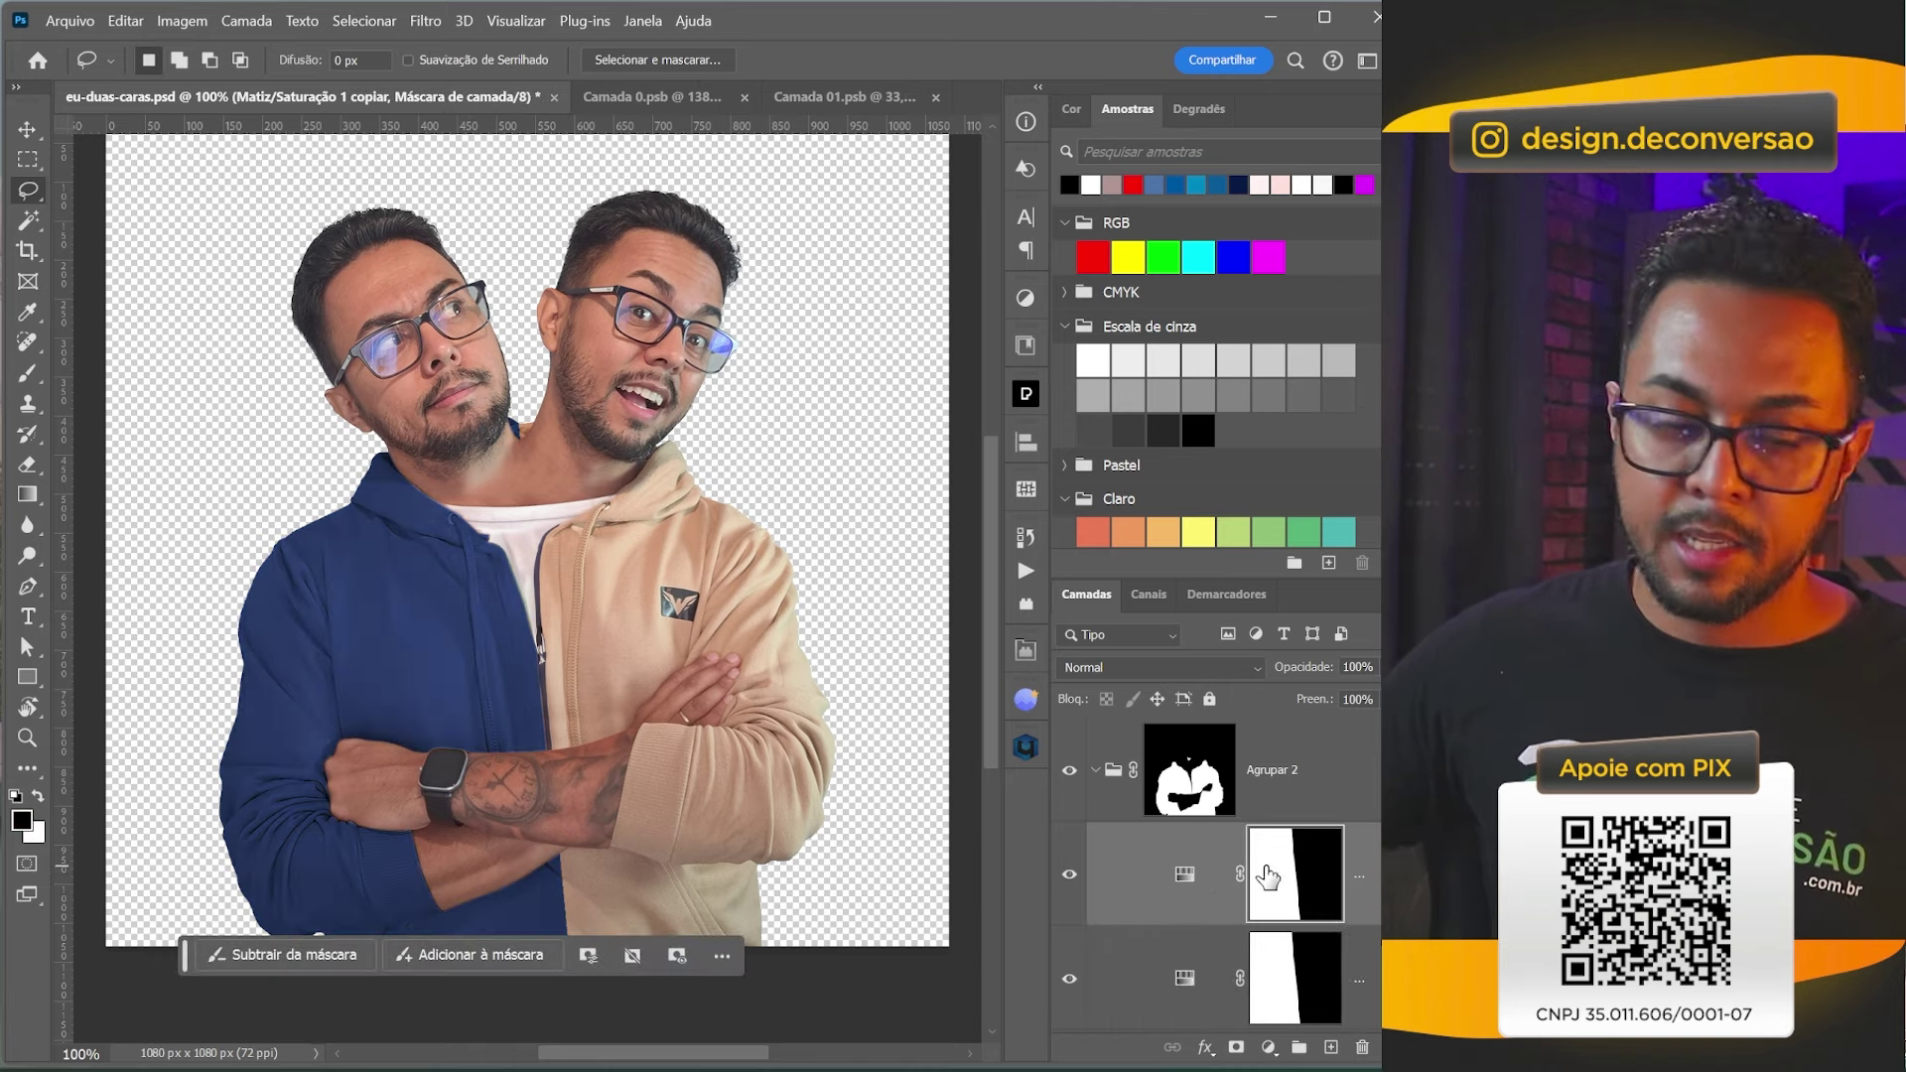
key("ctrl+i")
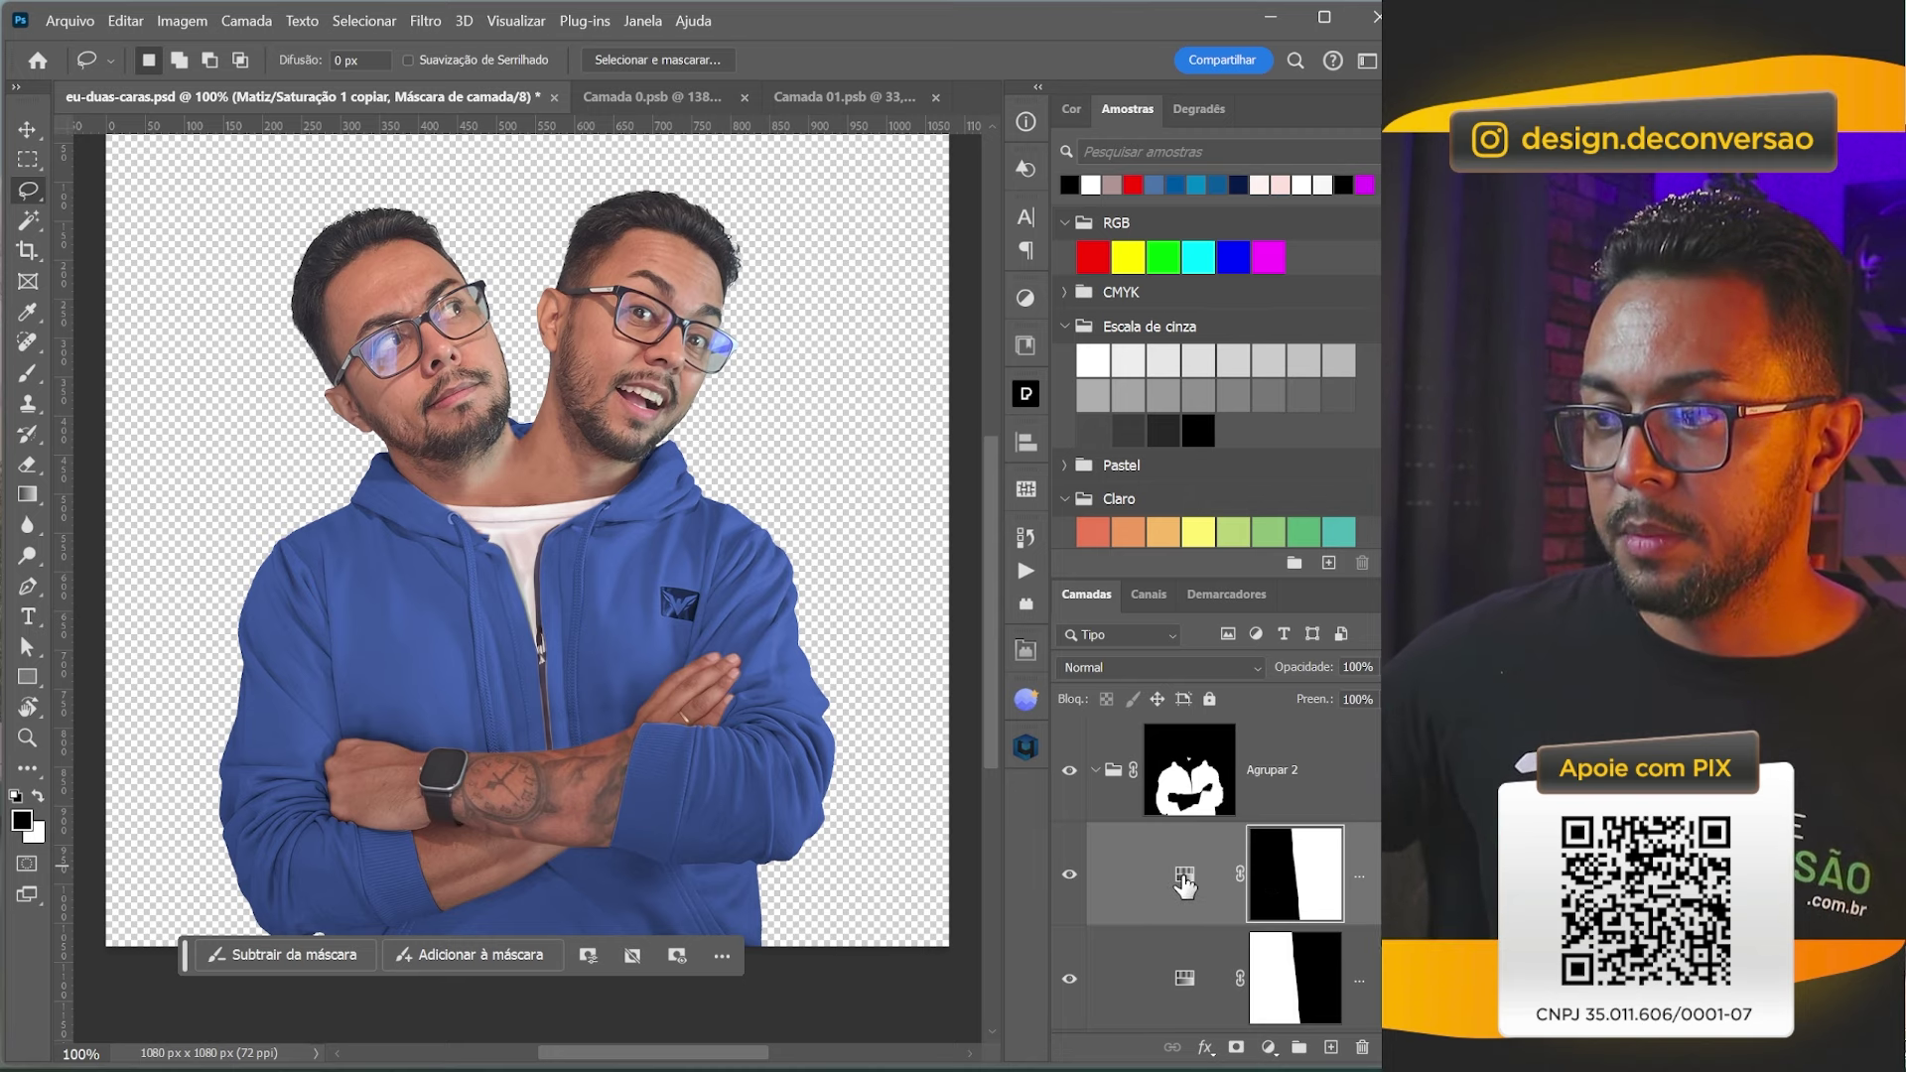
Set the copy to Matiz 30, Saturação 49, Luminosidade -32 for a mustard-orange tint.
double_click(1184, 879)
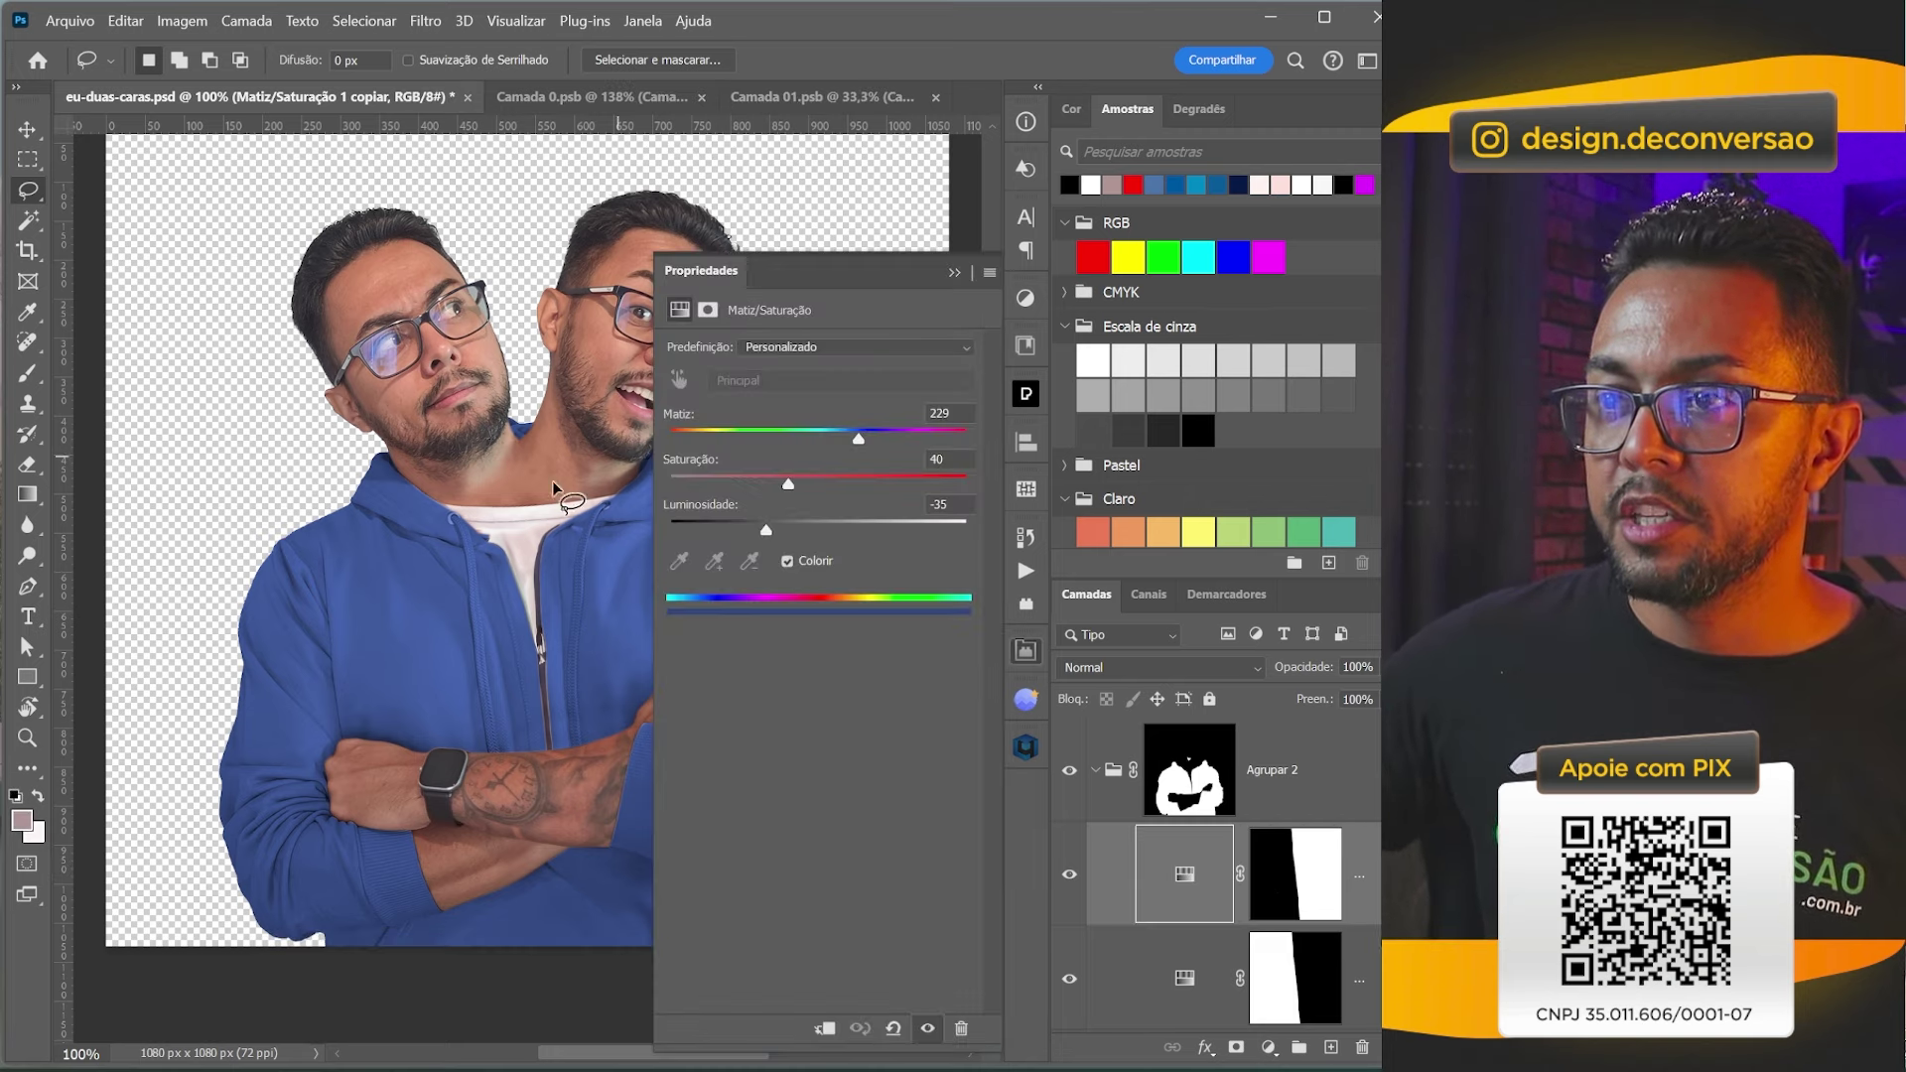
scroll(855, 452, "right", 3)
left_click_drag(857, 438, 698, 457)
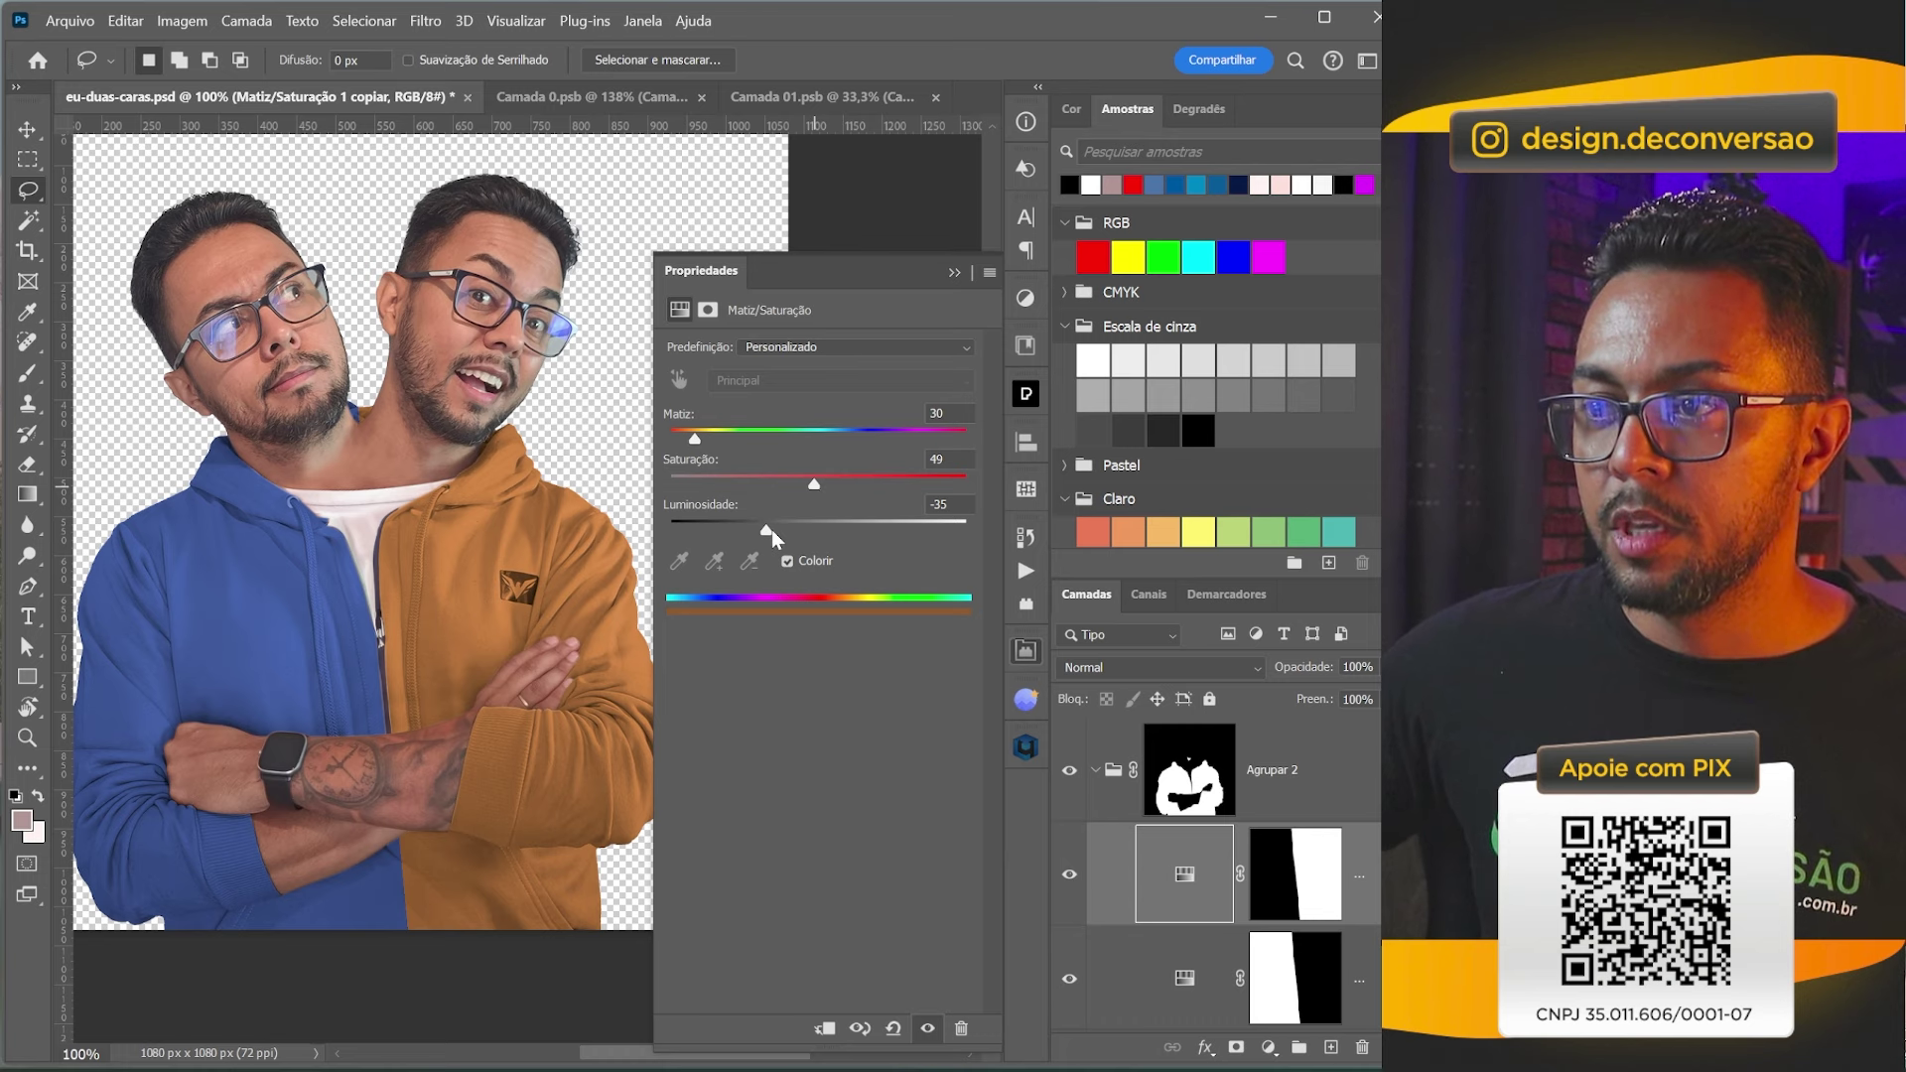
left_click(954, 272)
key("ctrl+0")
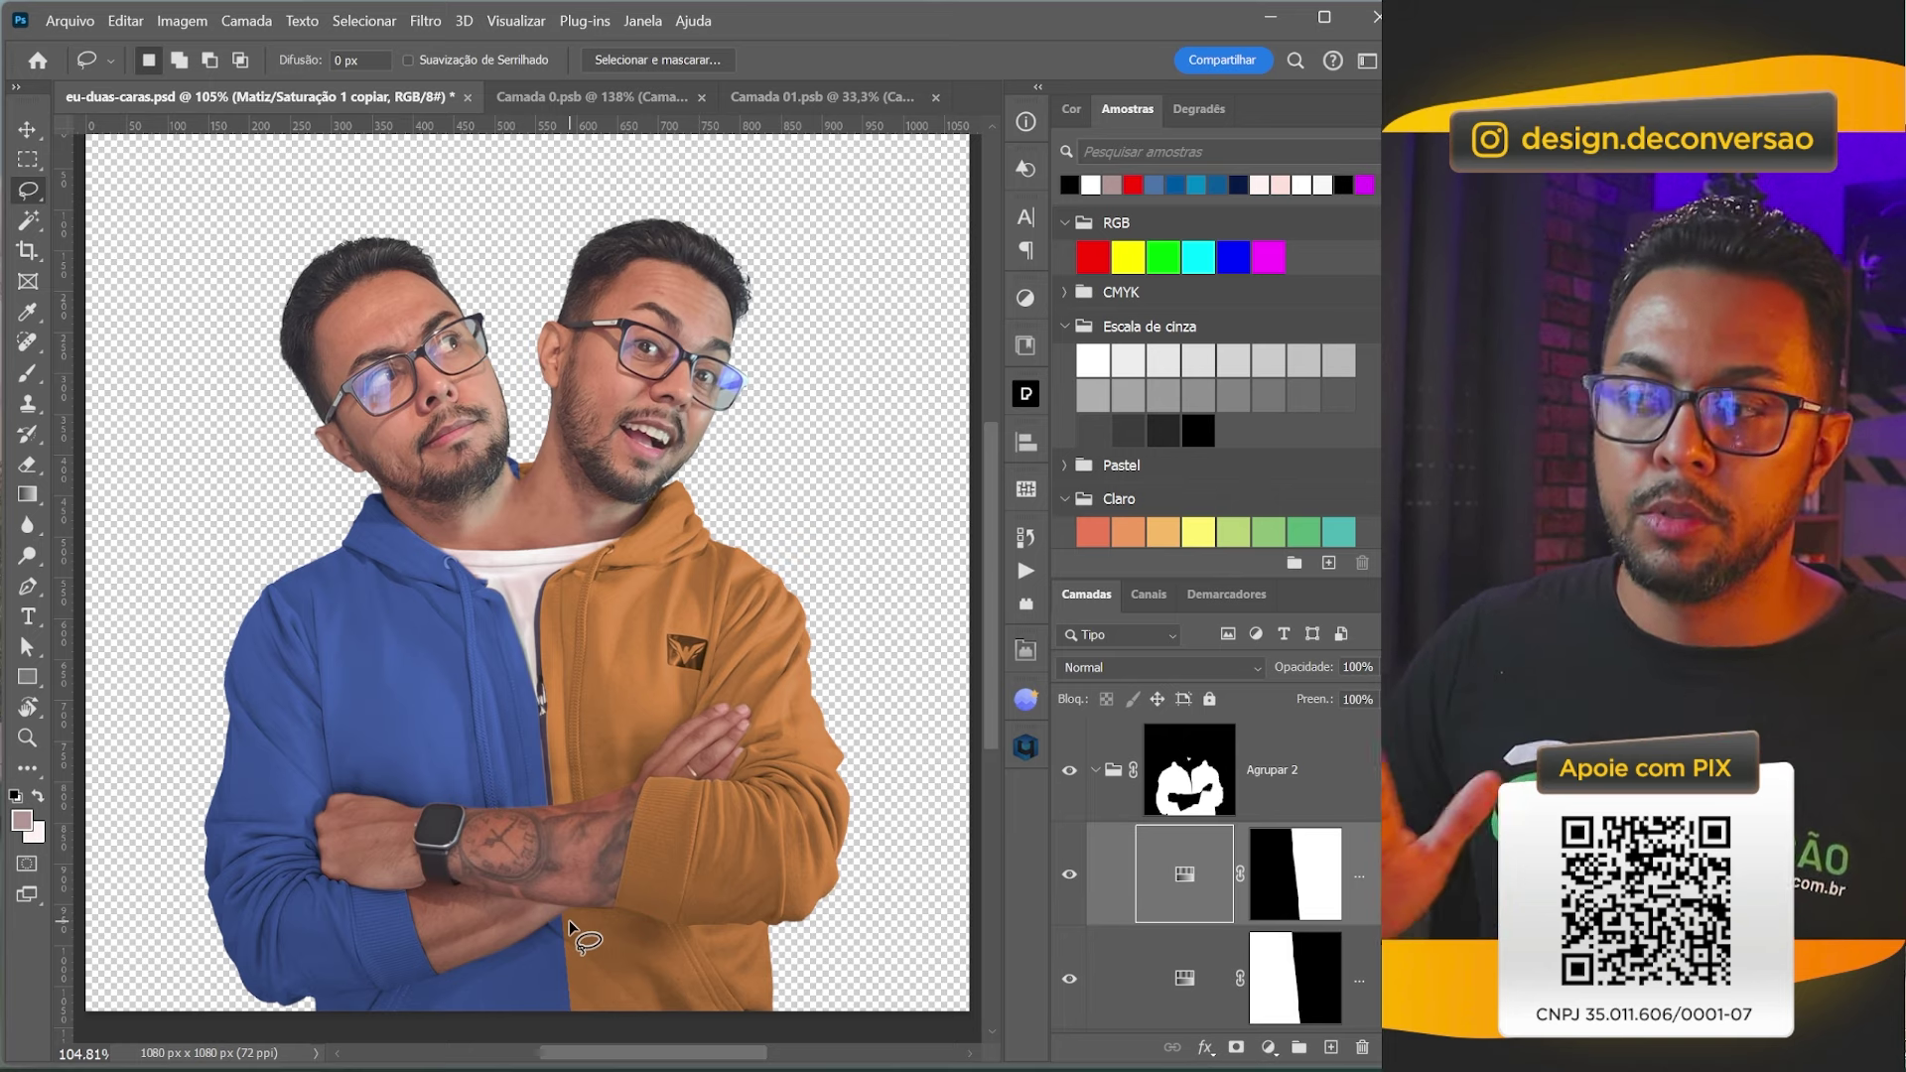
scroll(893, 814, "down", 1)
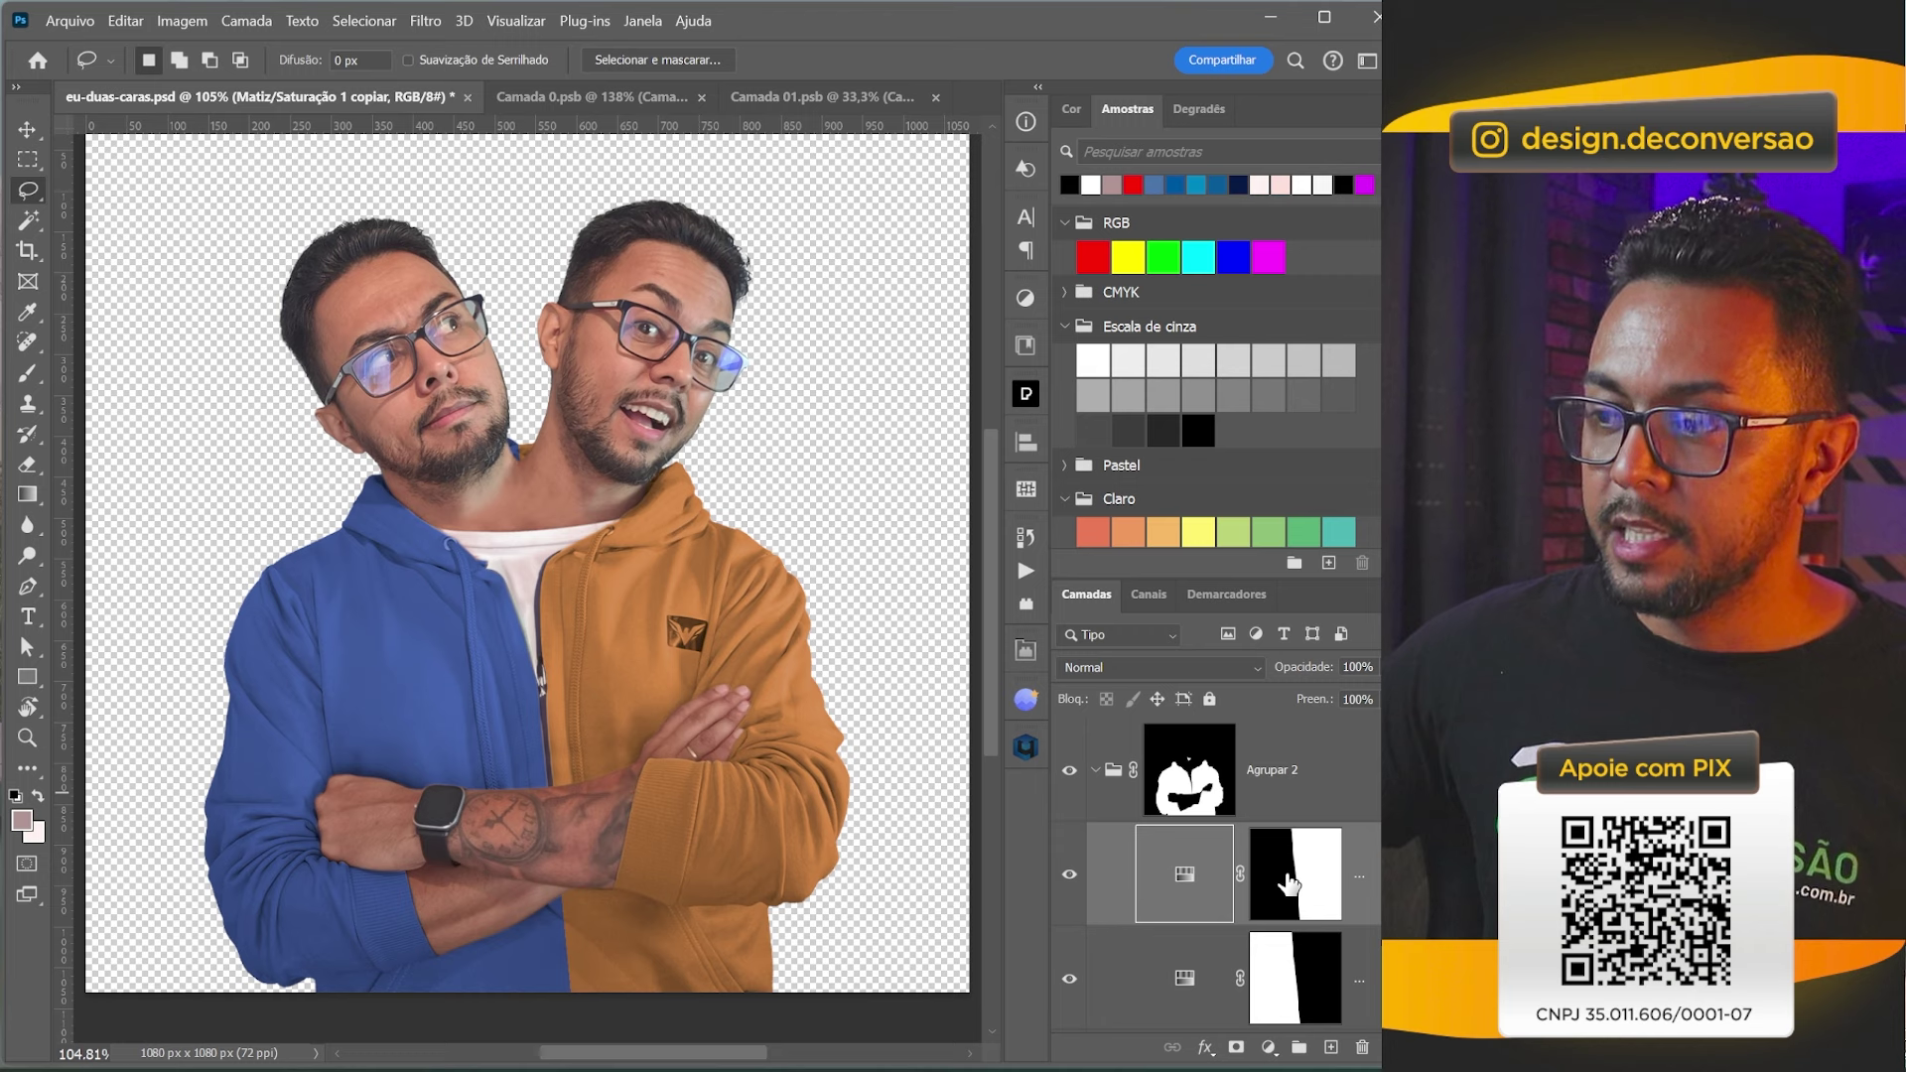
Raise the Difusão feather on both Hue/Saturation masks to blend the seam.
double_click(1288, 883)
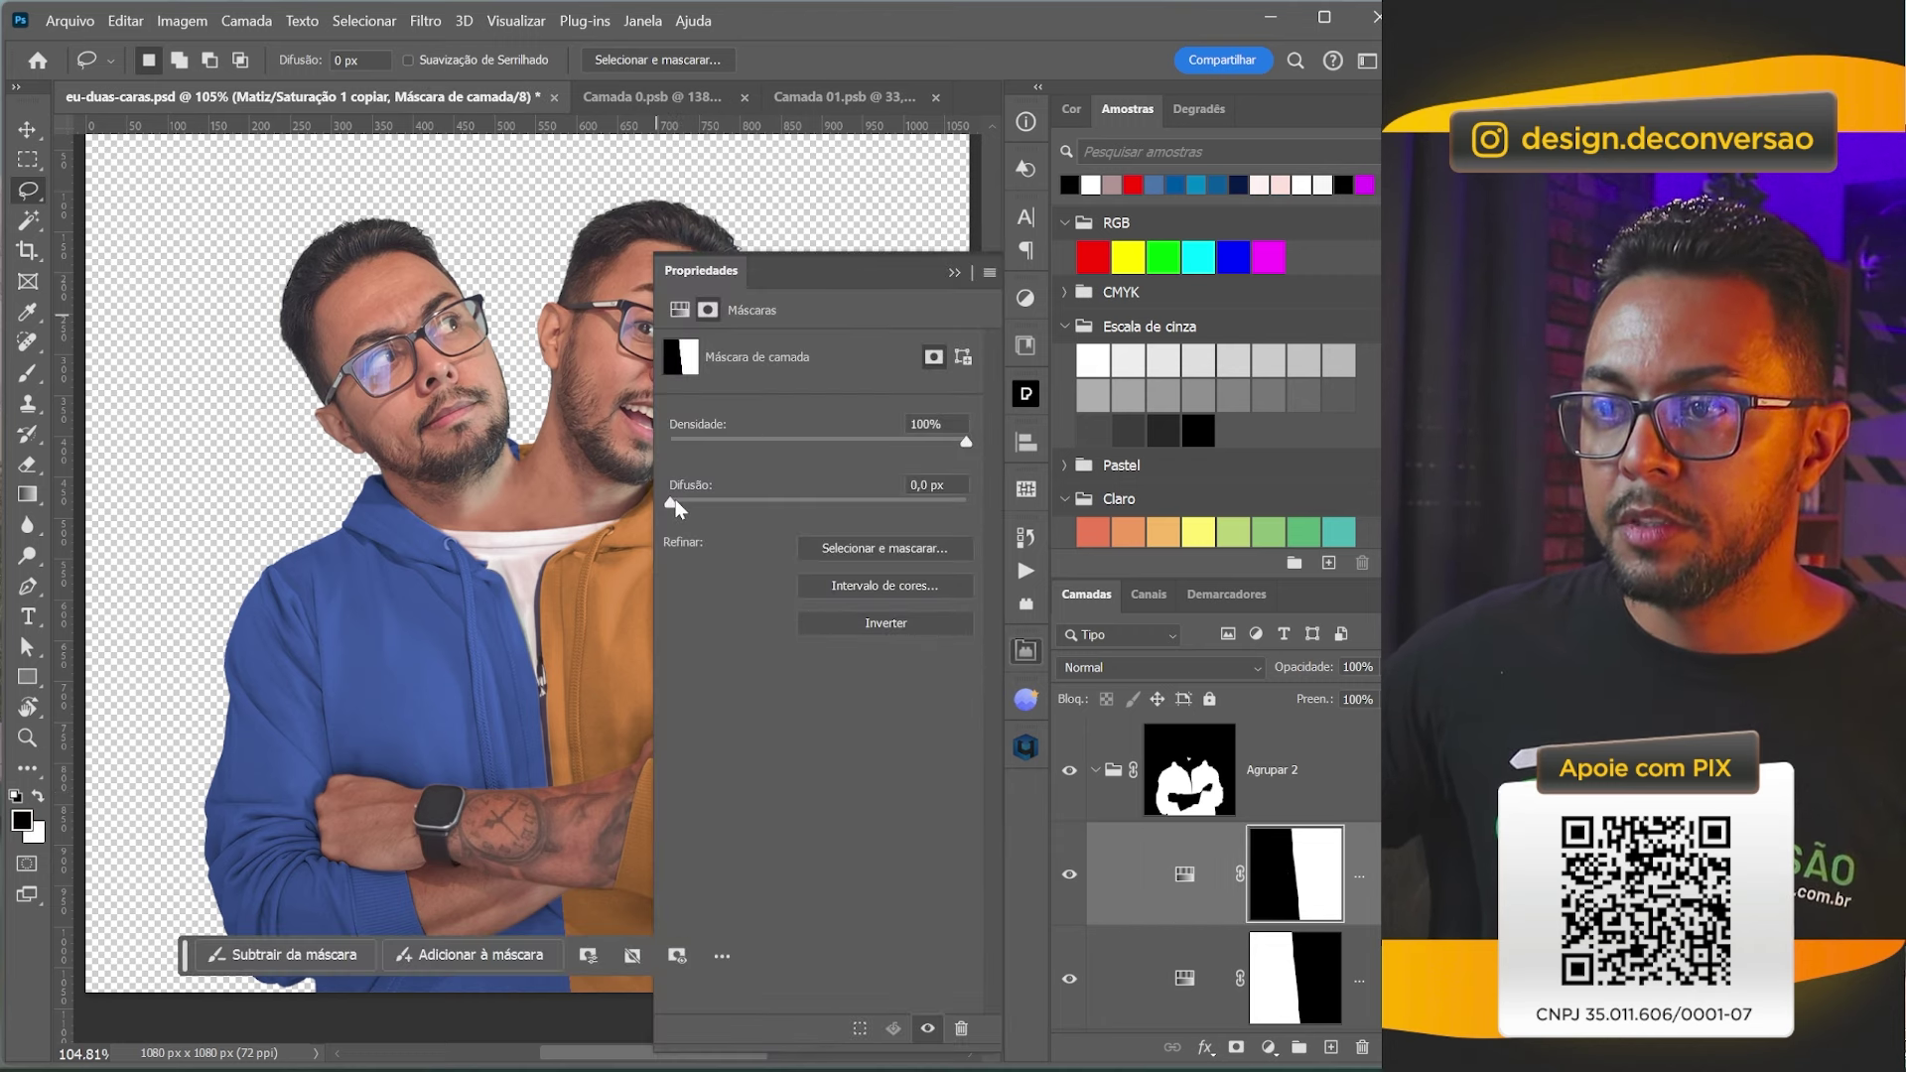
left_click_drag(674, 502, 726, 502)
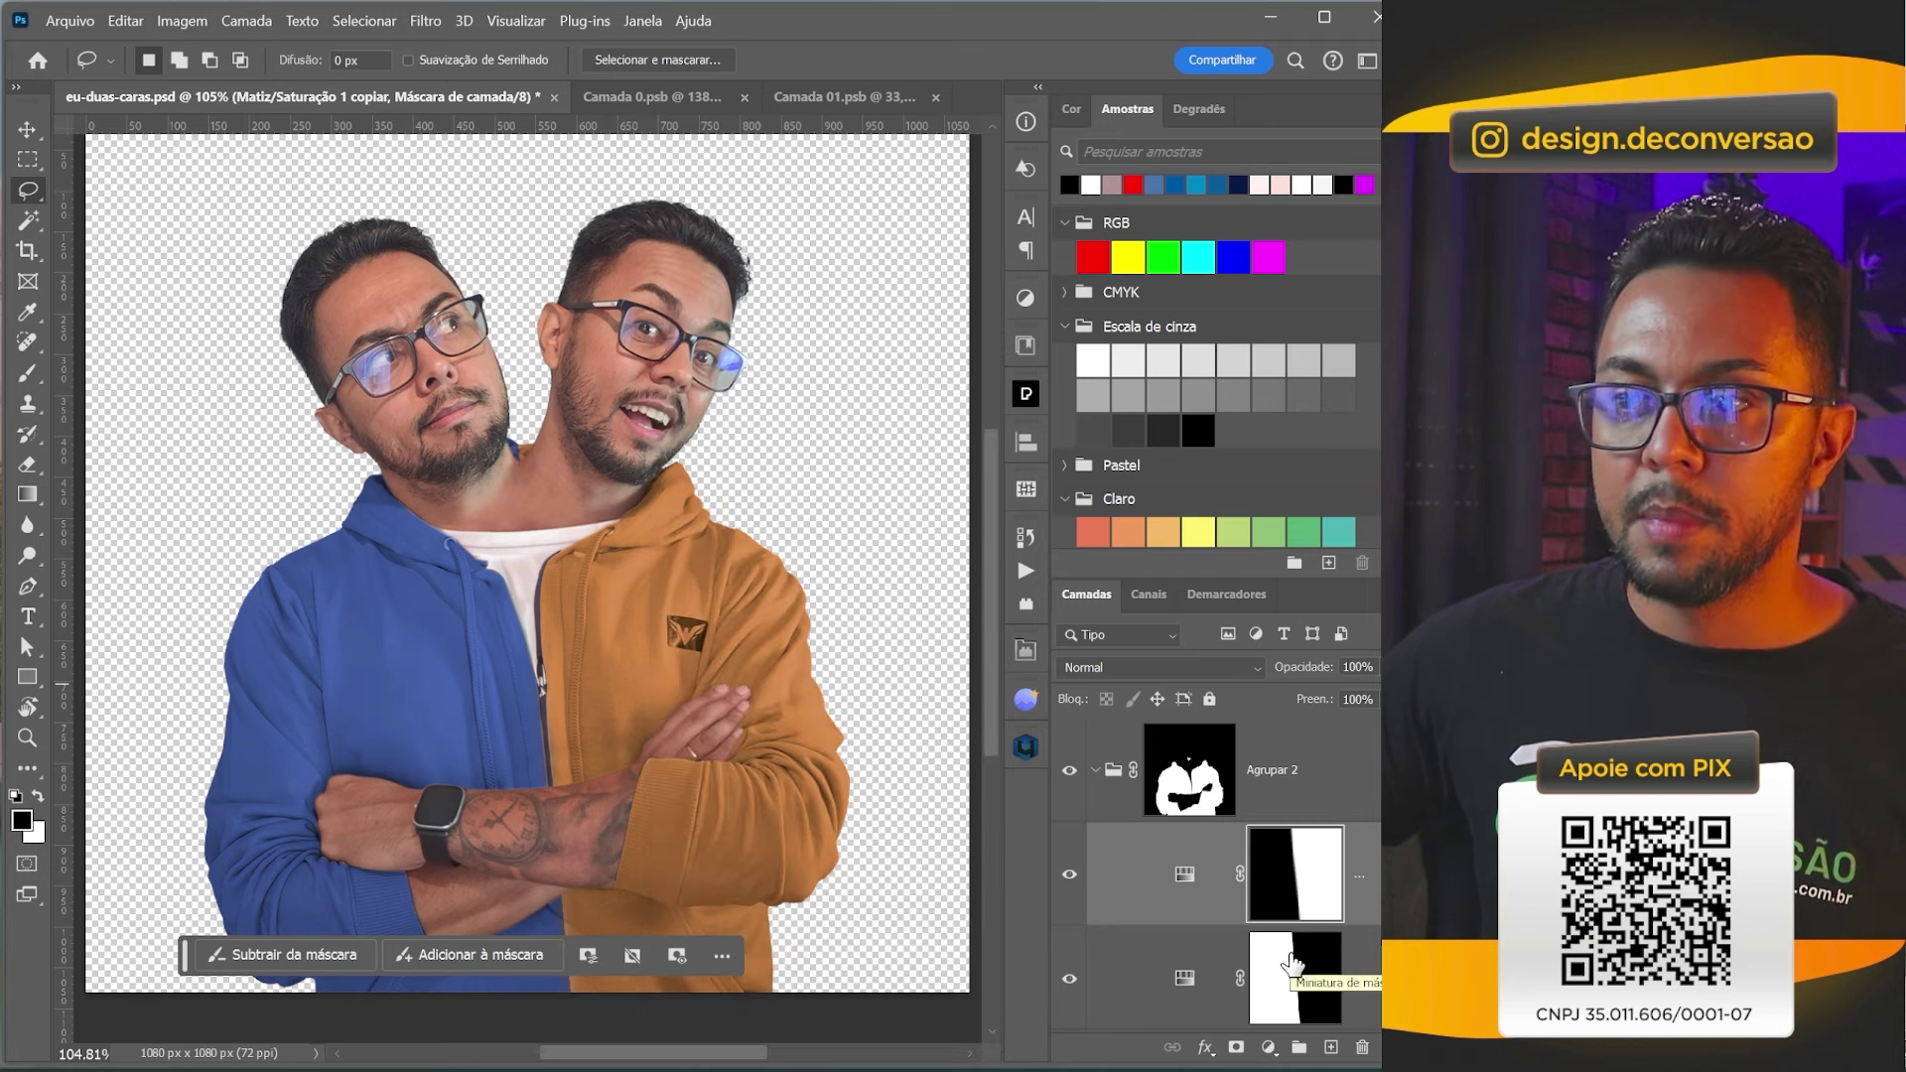
double_click(1291, 968)
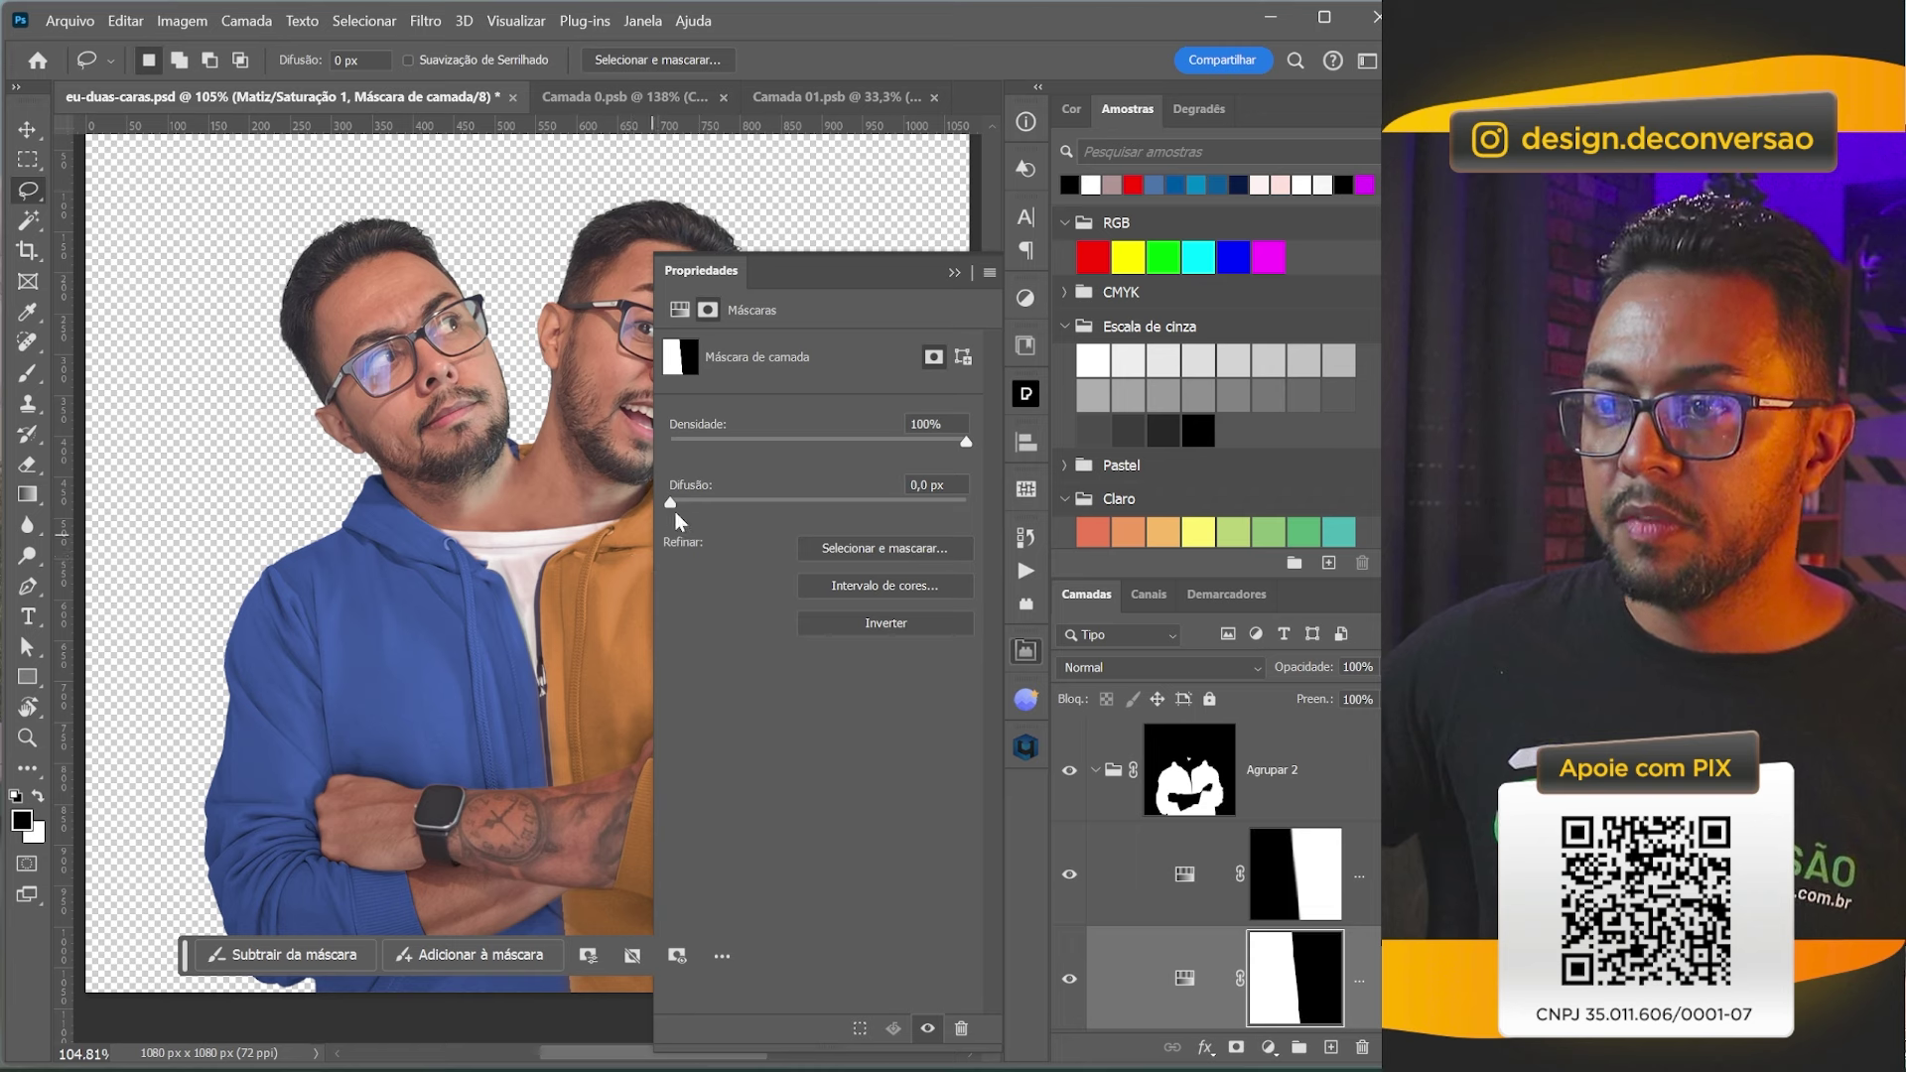
left_click_drag(717, 513, 792, 512)
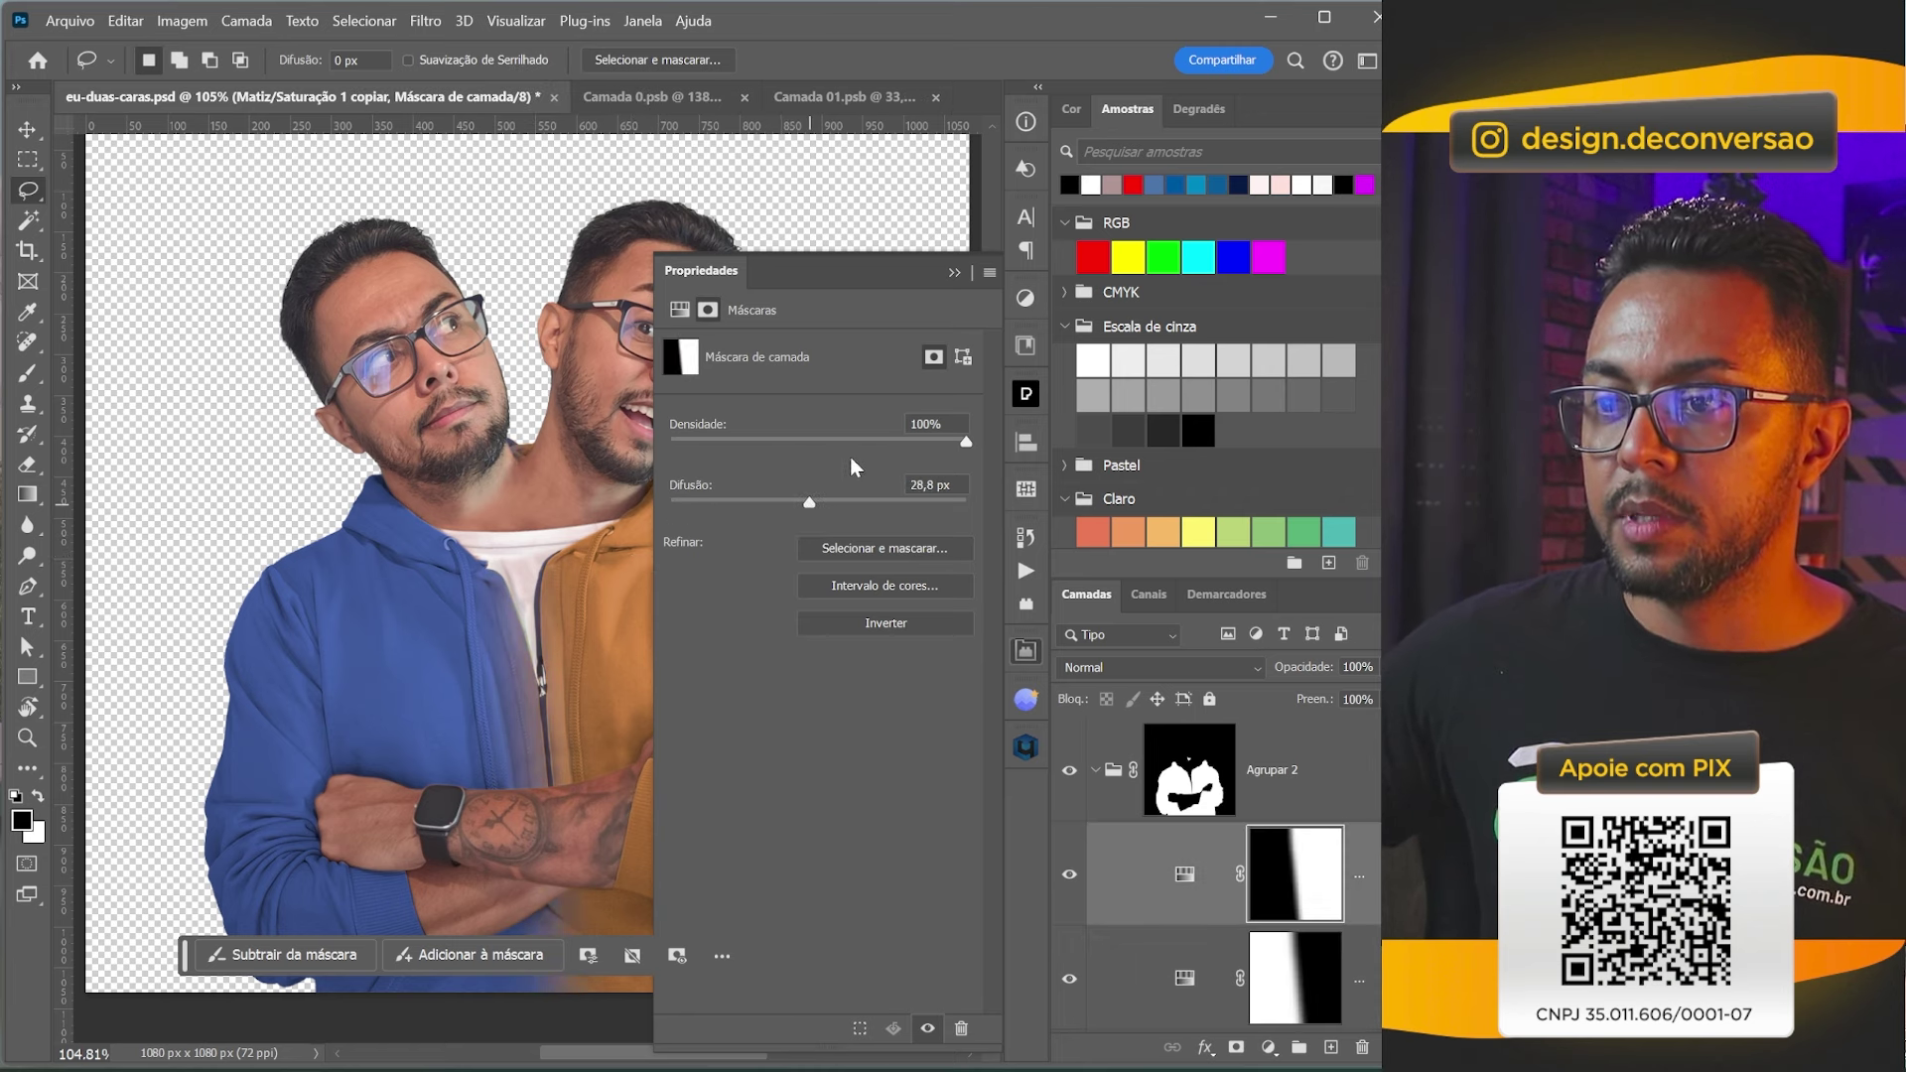
left_click(925, 311)
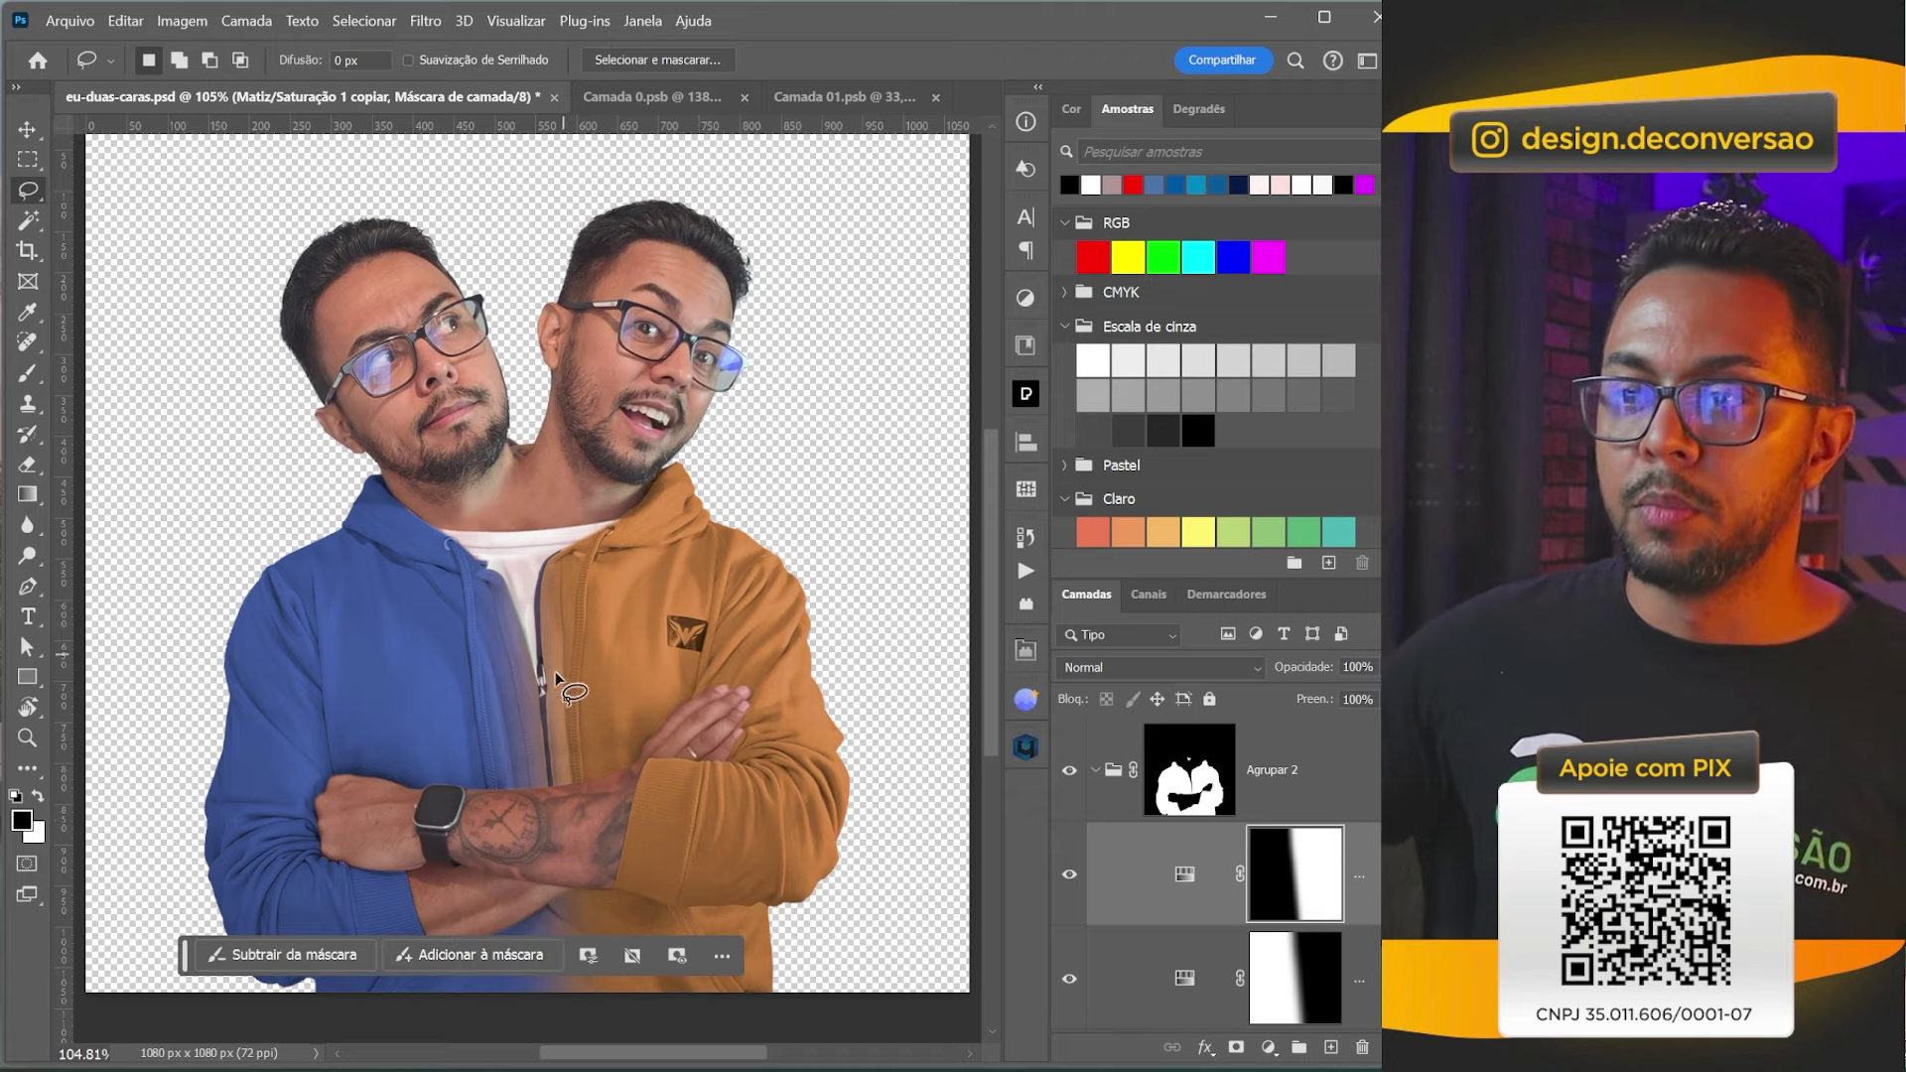
Zoom in on the arms to check the blend, then collapse and select Agrupar 2.
key("z")
left_click(552, 659)
key("ctrl+0")
left_click(1095, 769)
left_click(1358, 804)
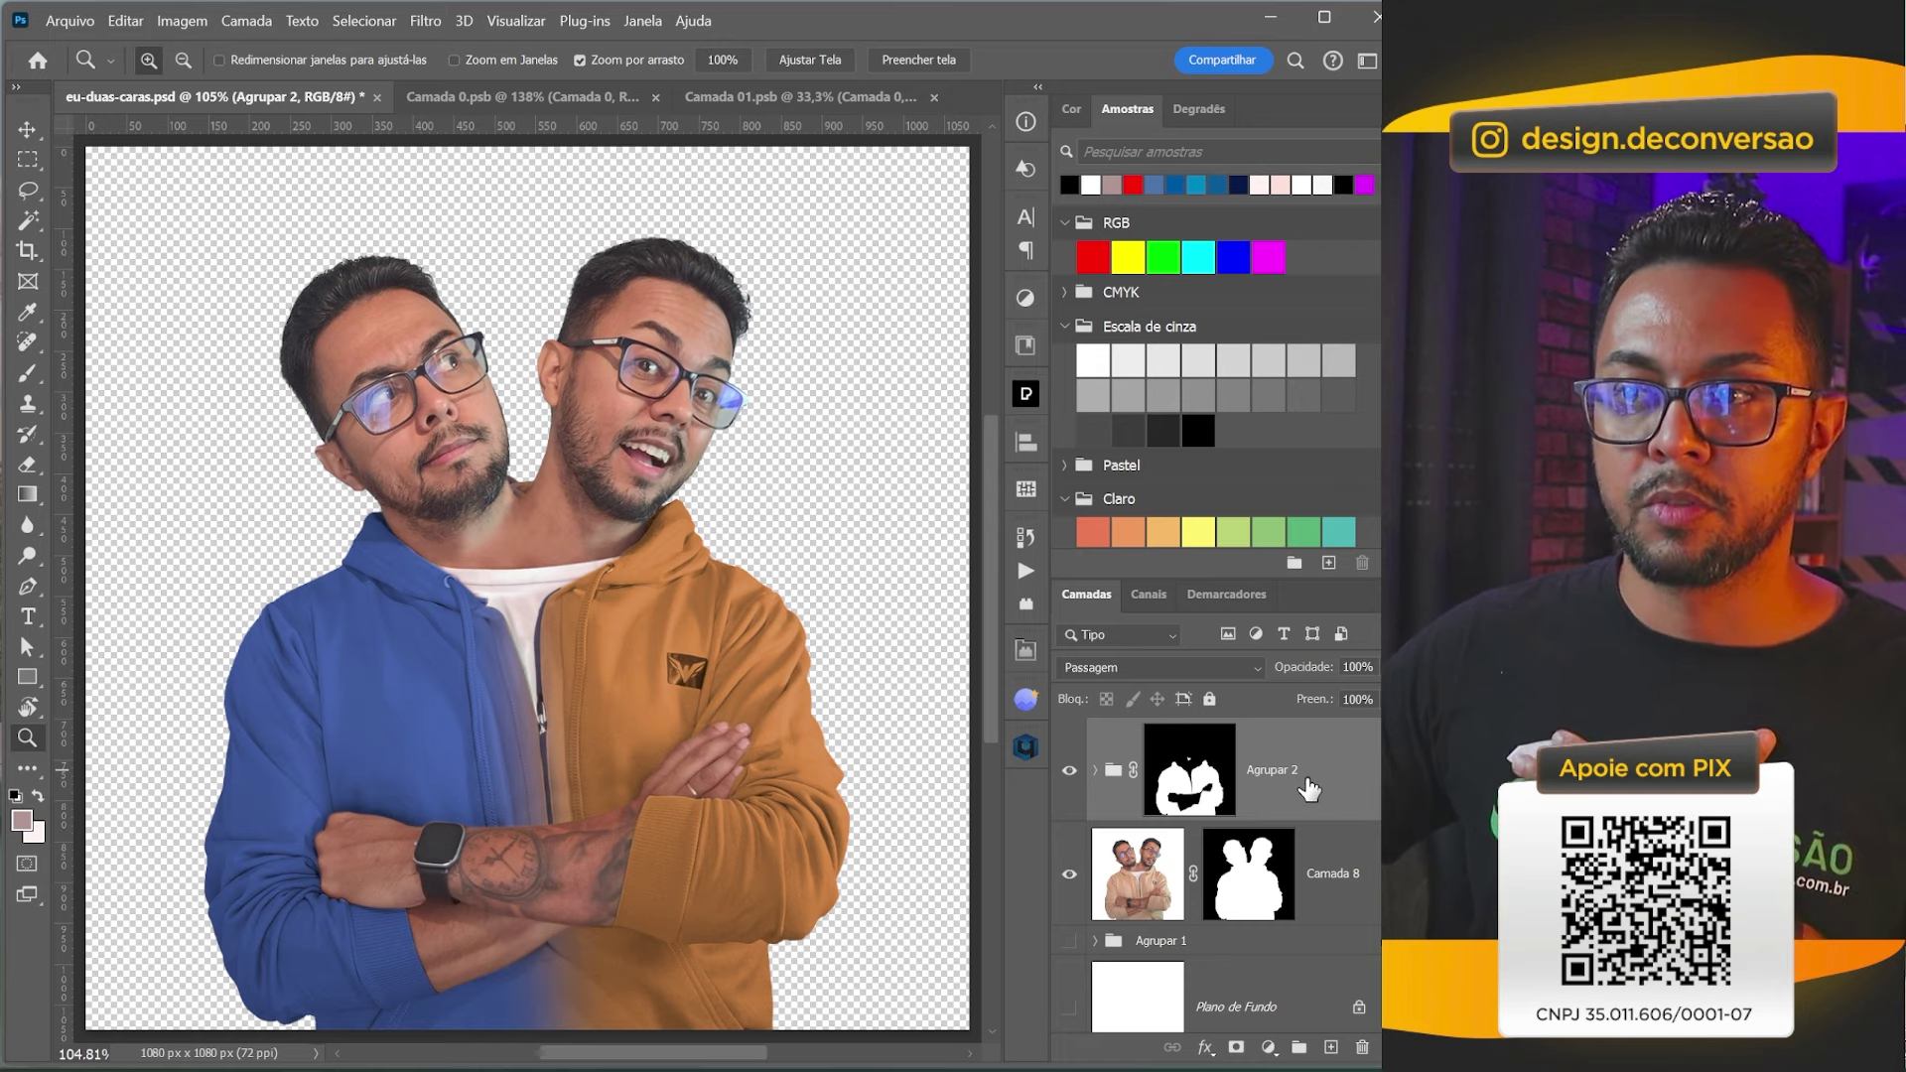
Group Agrupar 2 with Camada 8, convert Agrupar 3 to a smart object, show Plano de Fundo.
left_click(1340, 856, "shift")
key("ctrl+g")
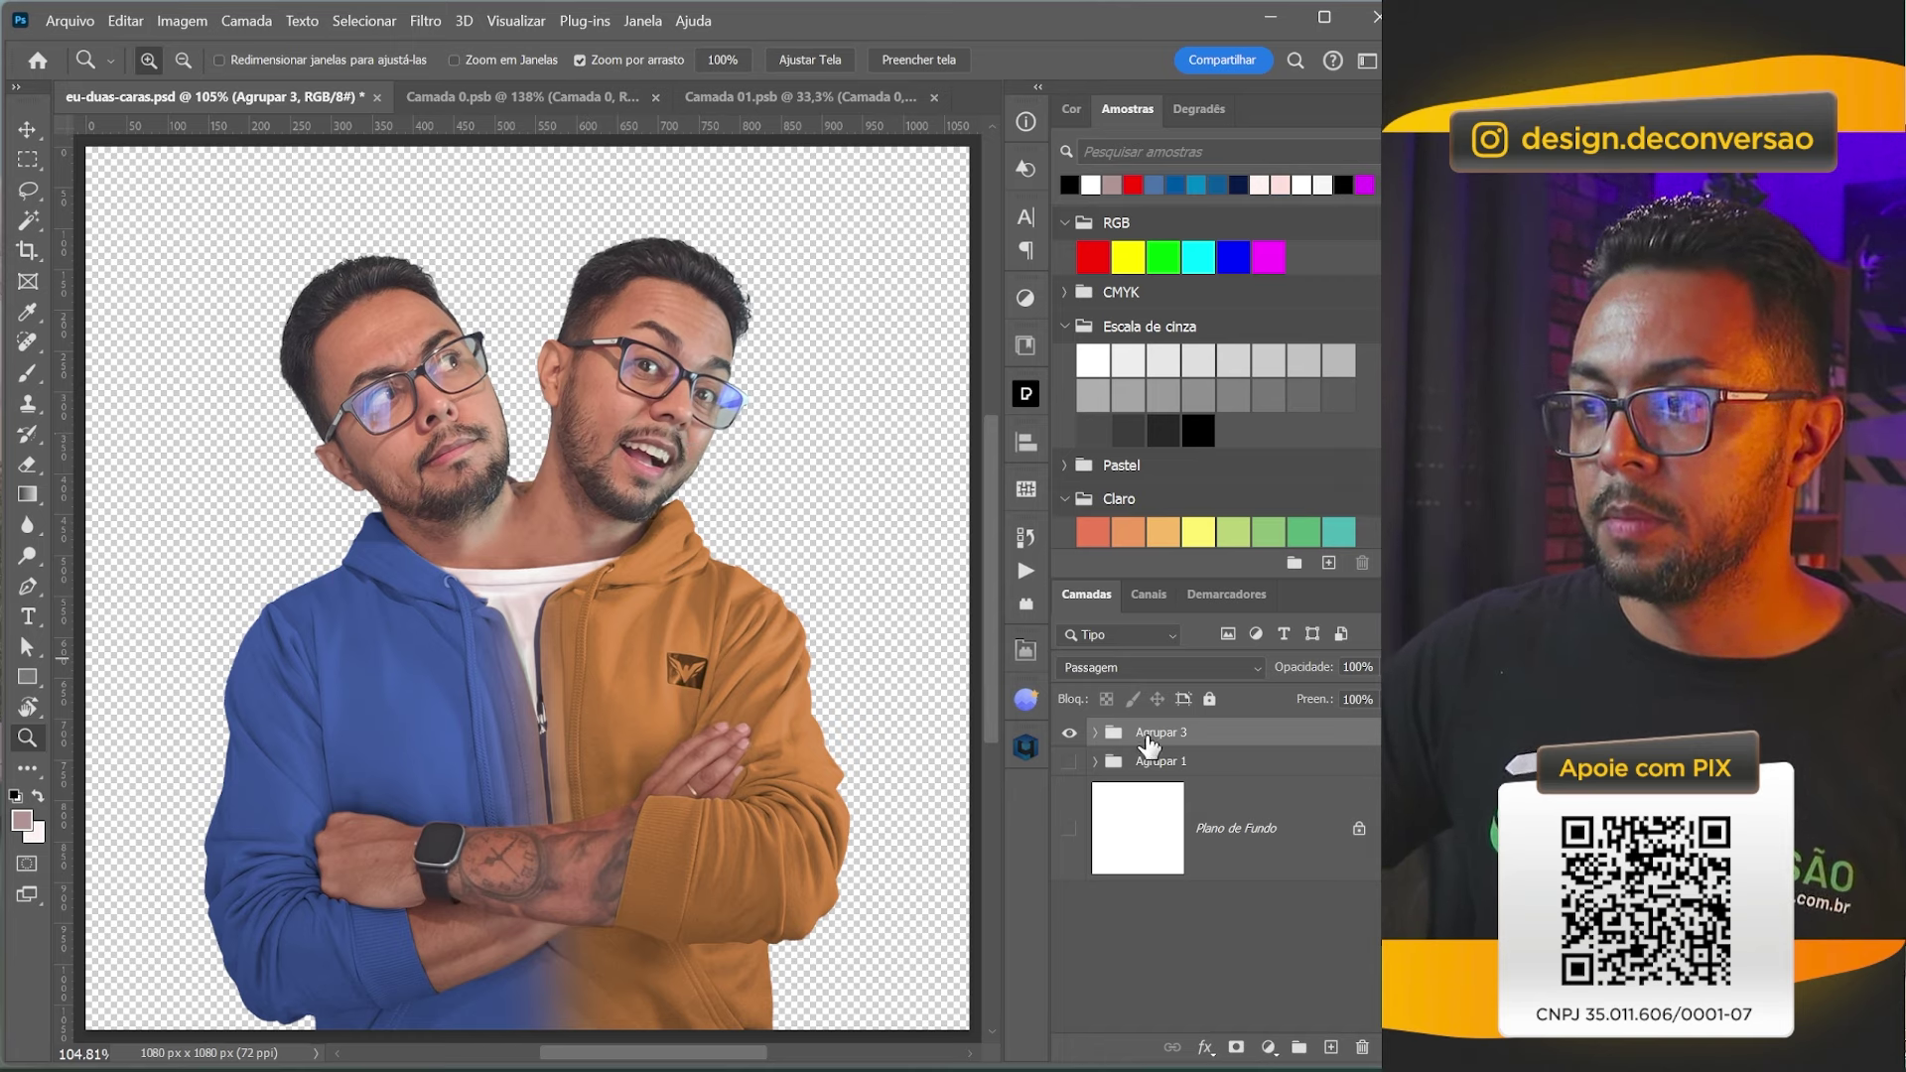
right_click(1148, 743)
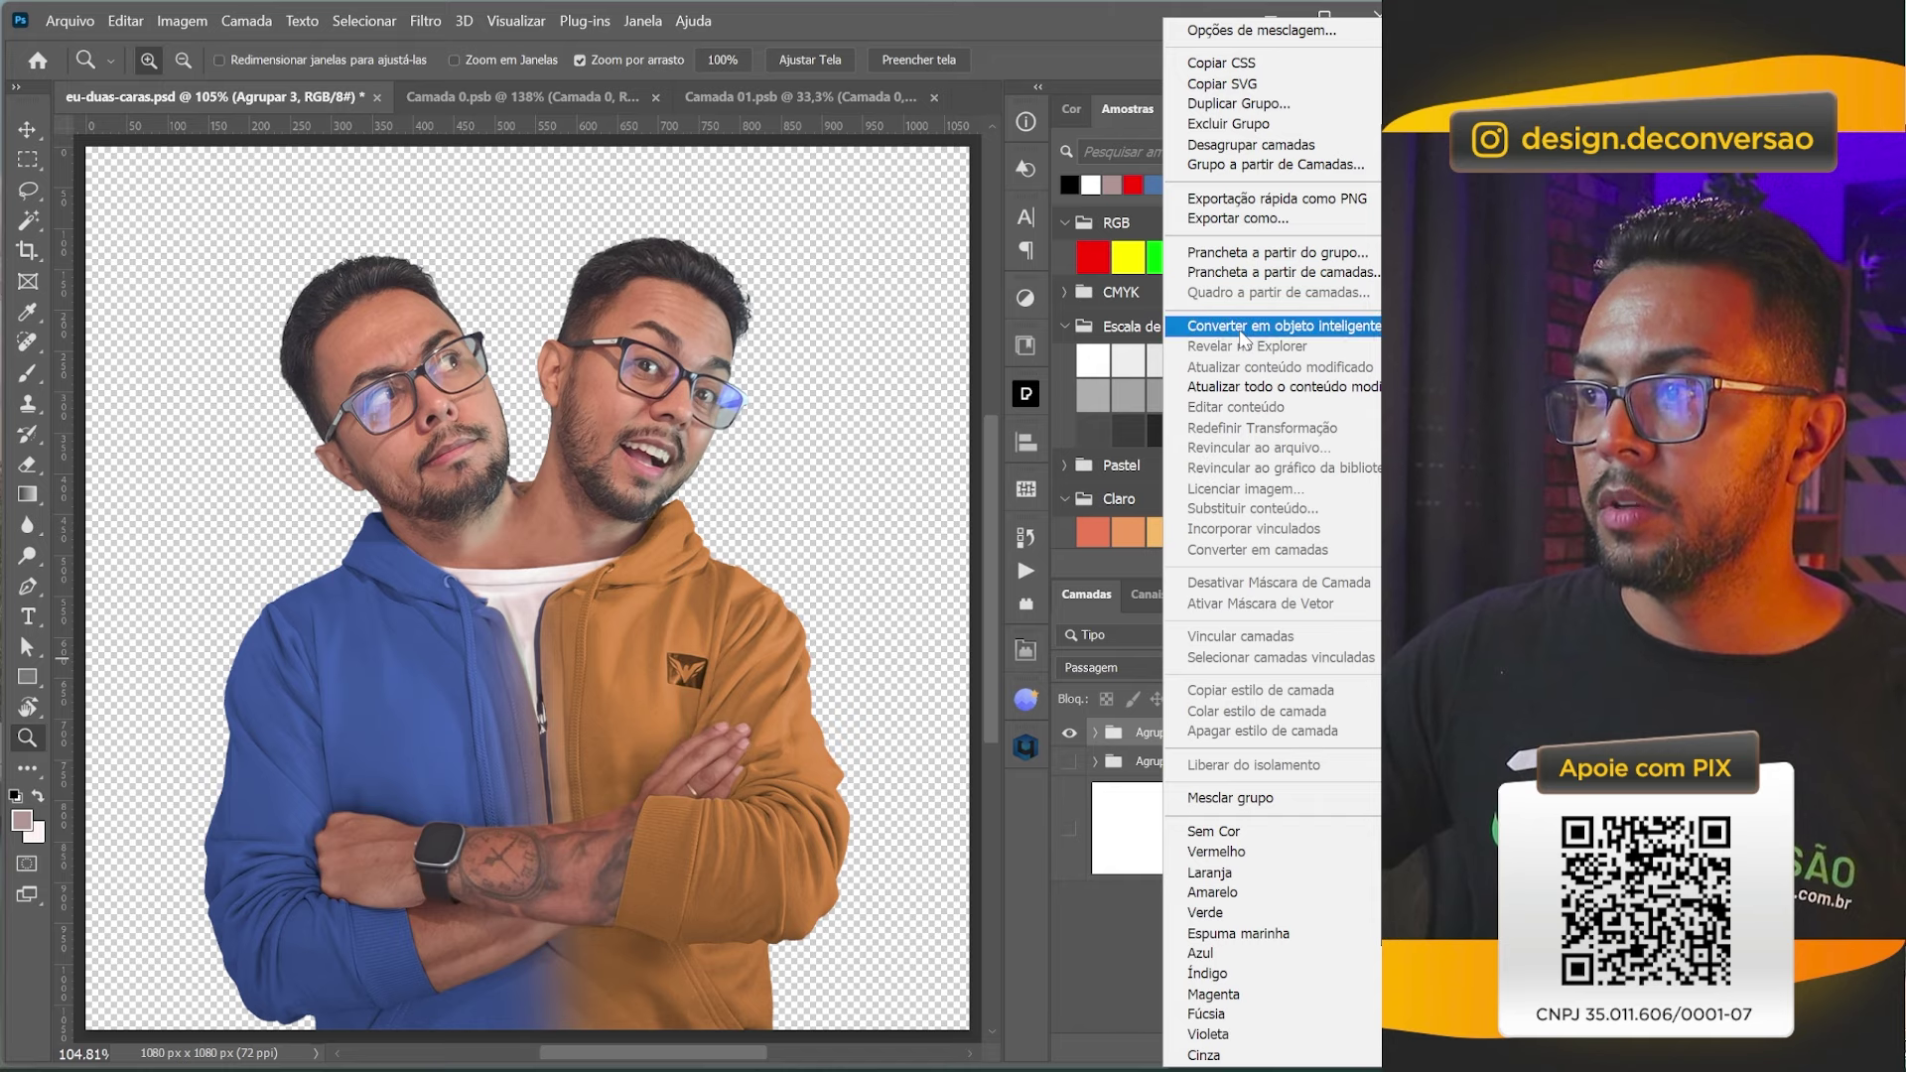
left_click(1240, 330)
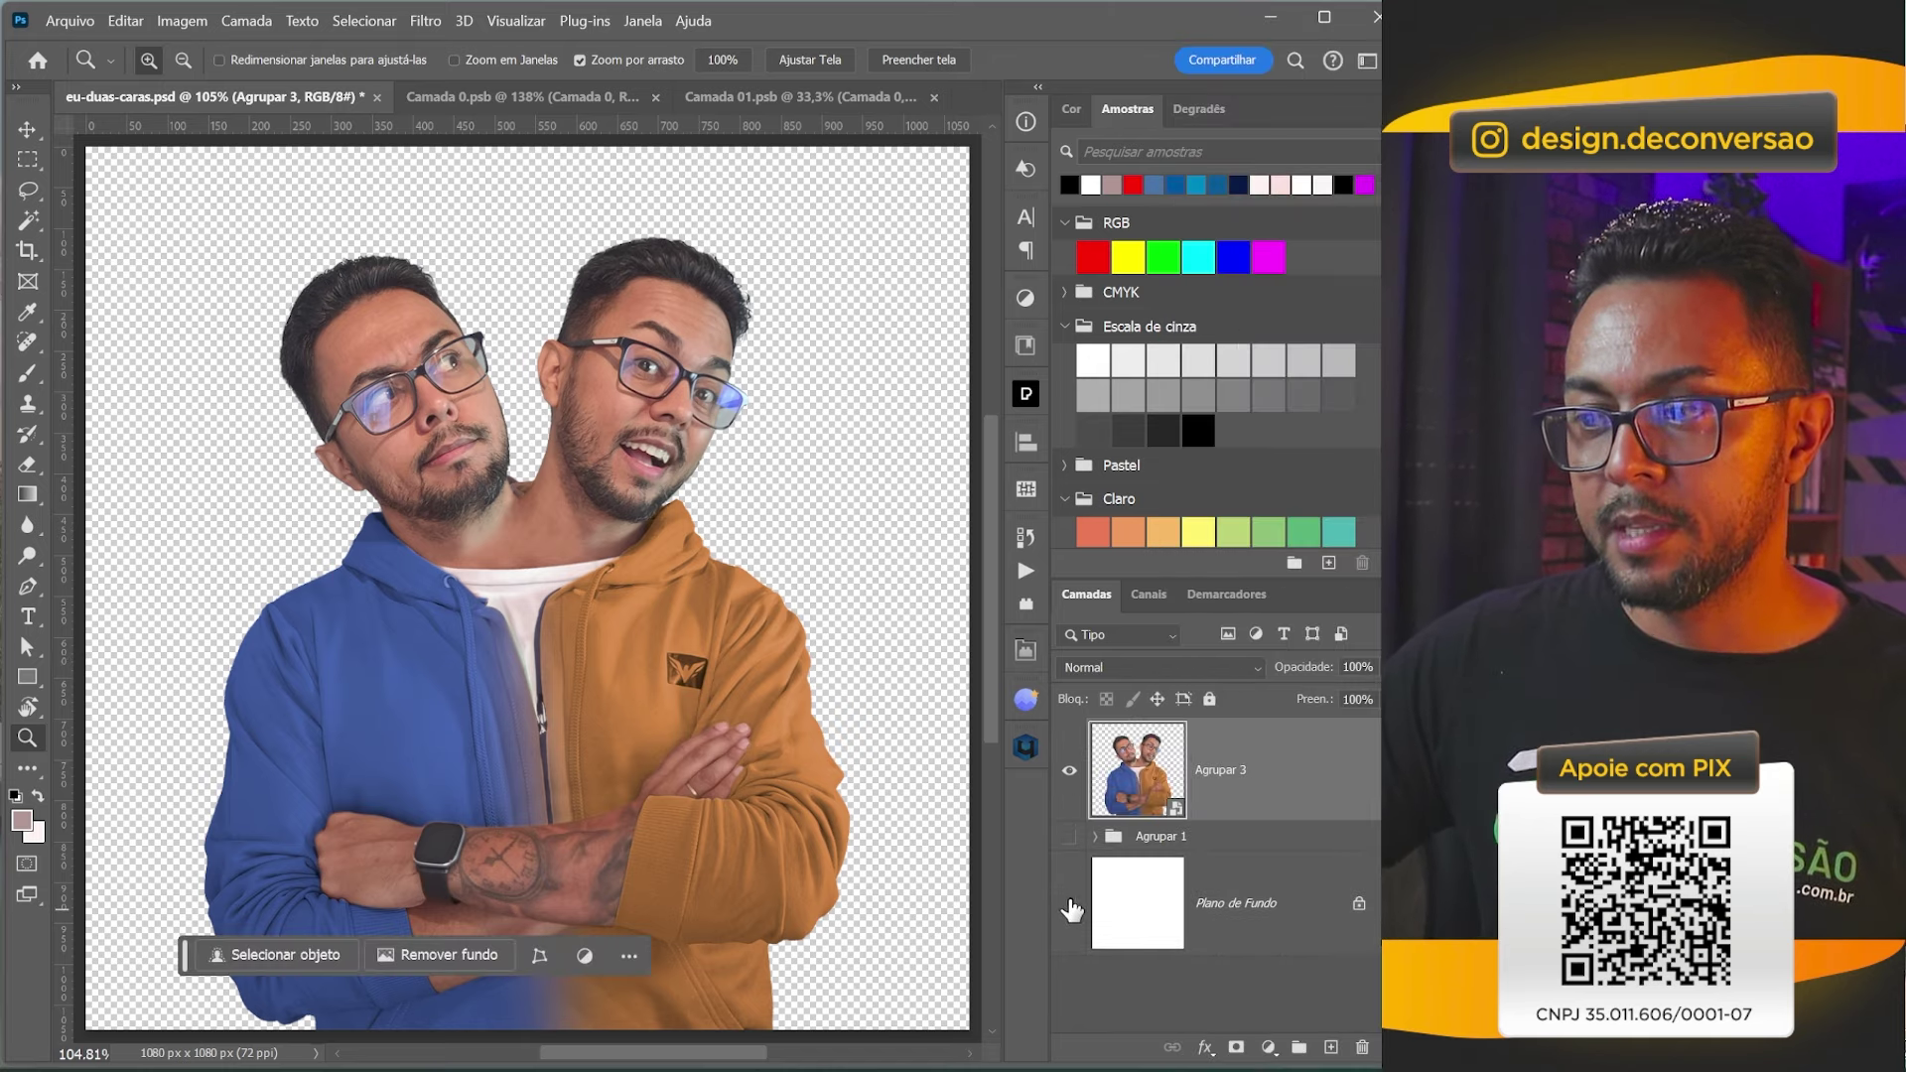
left_click(1069, 903)
scroll(754, 712, "down", 1)
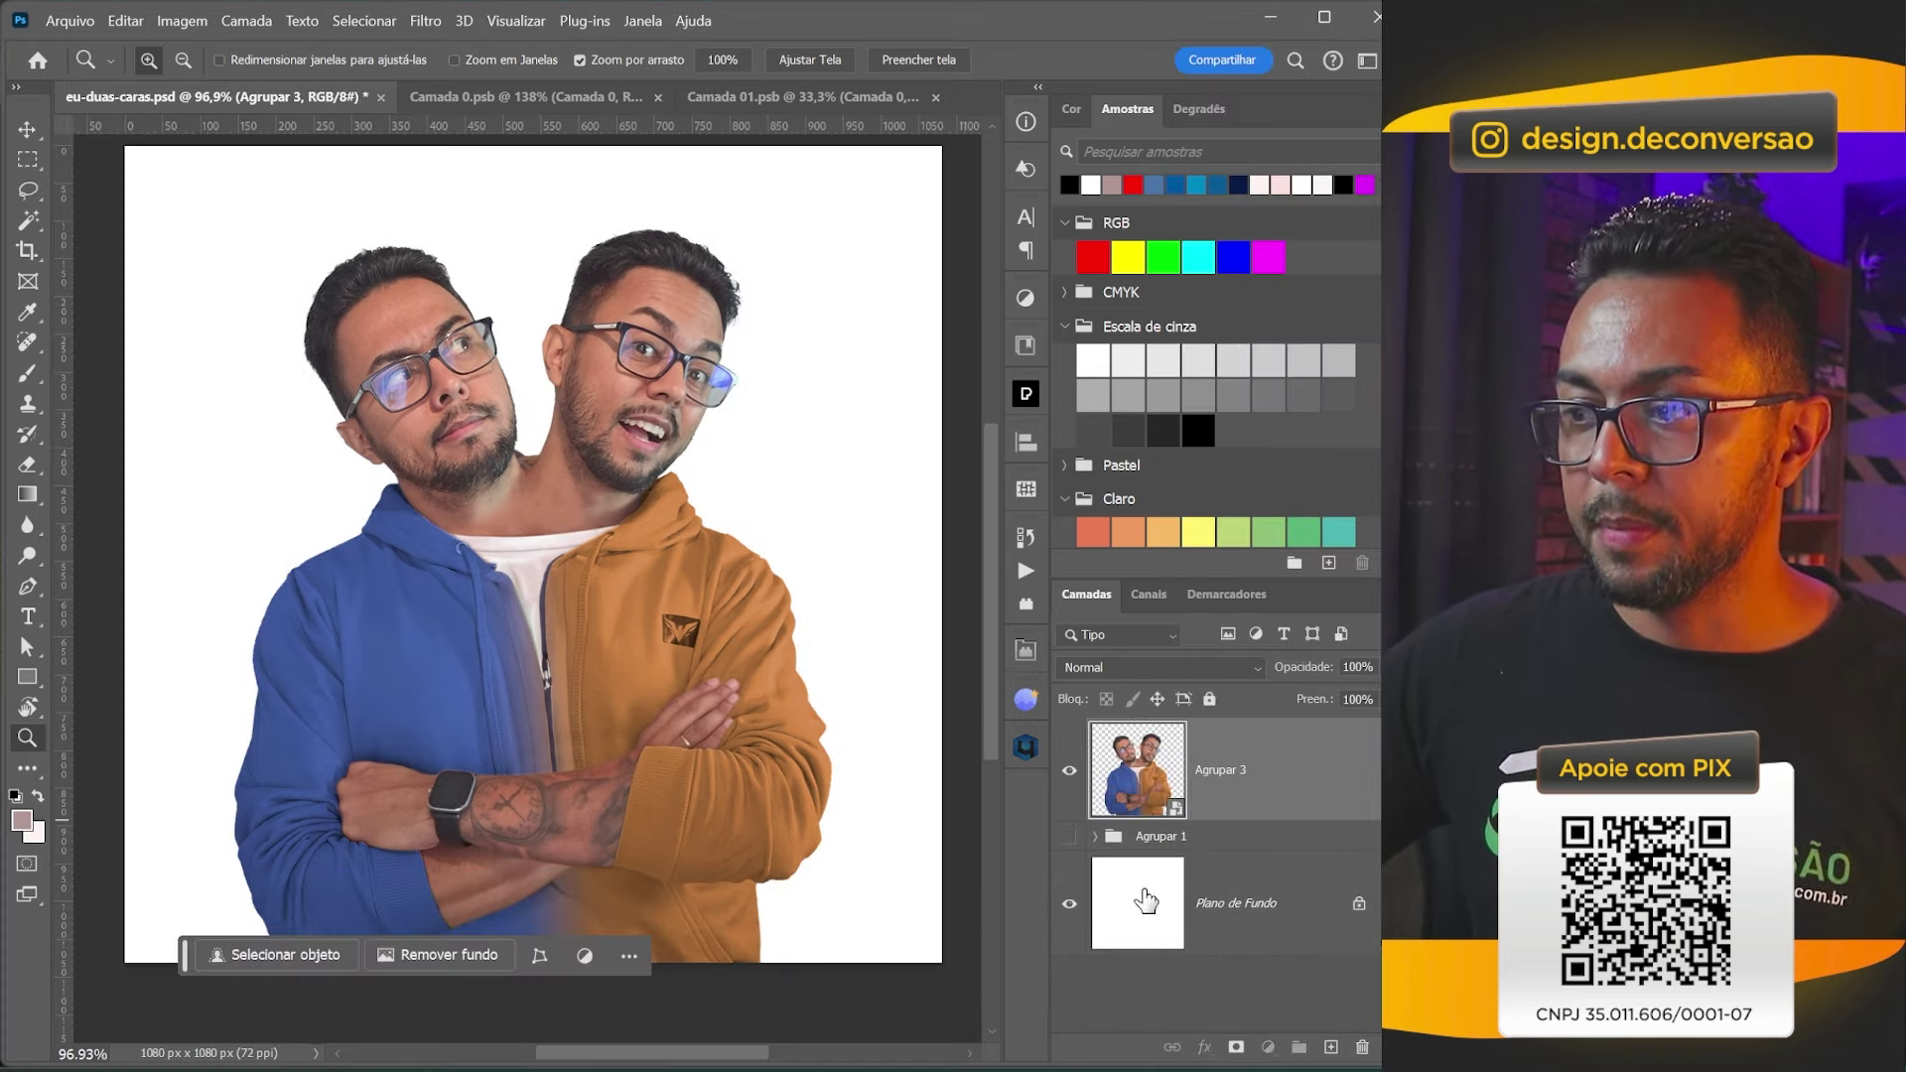
Fill the Plano de Fundo layer with blue sampled from the hoodie.
left_click(1146, 900)
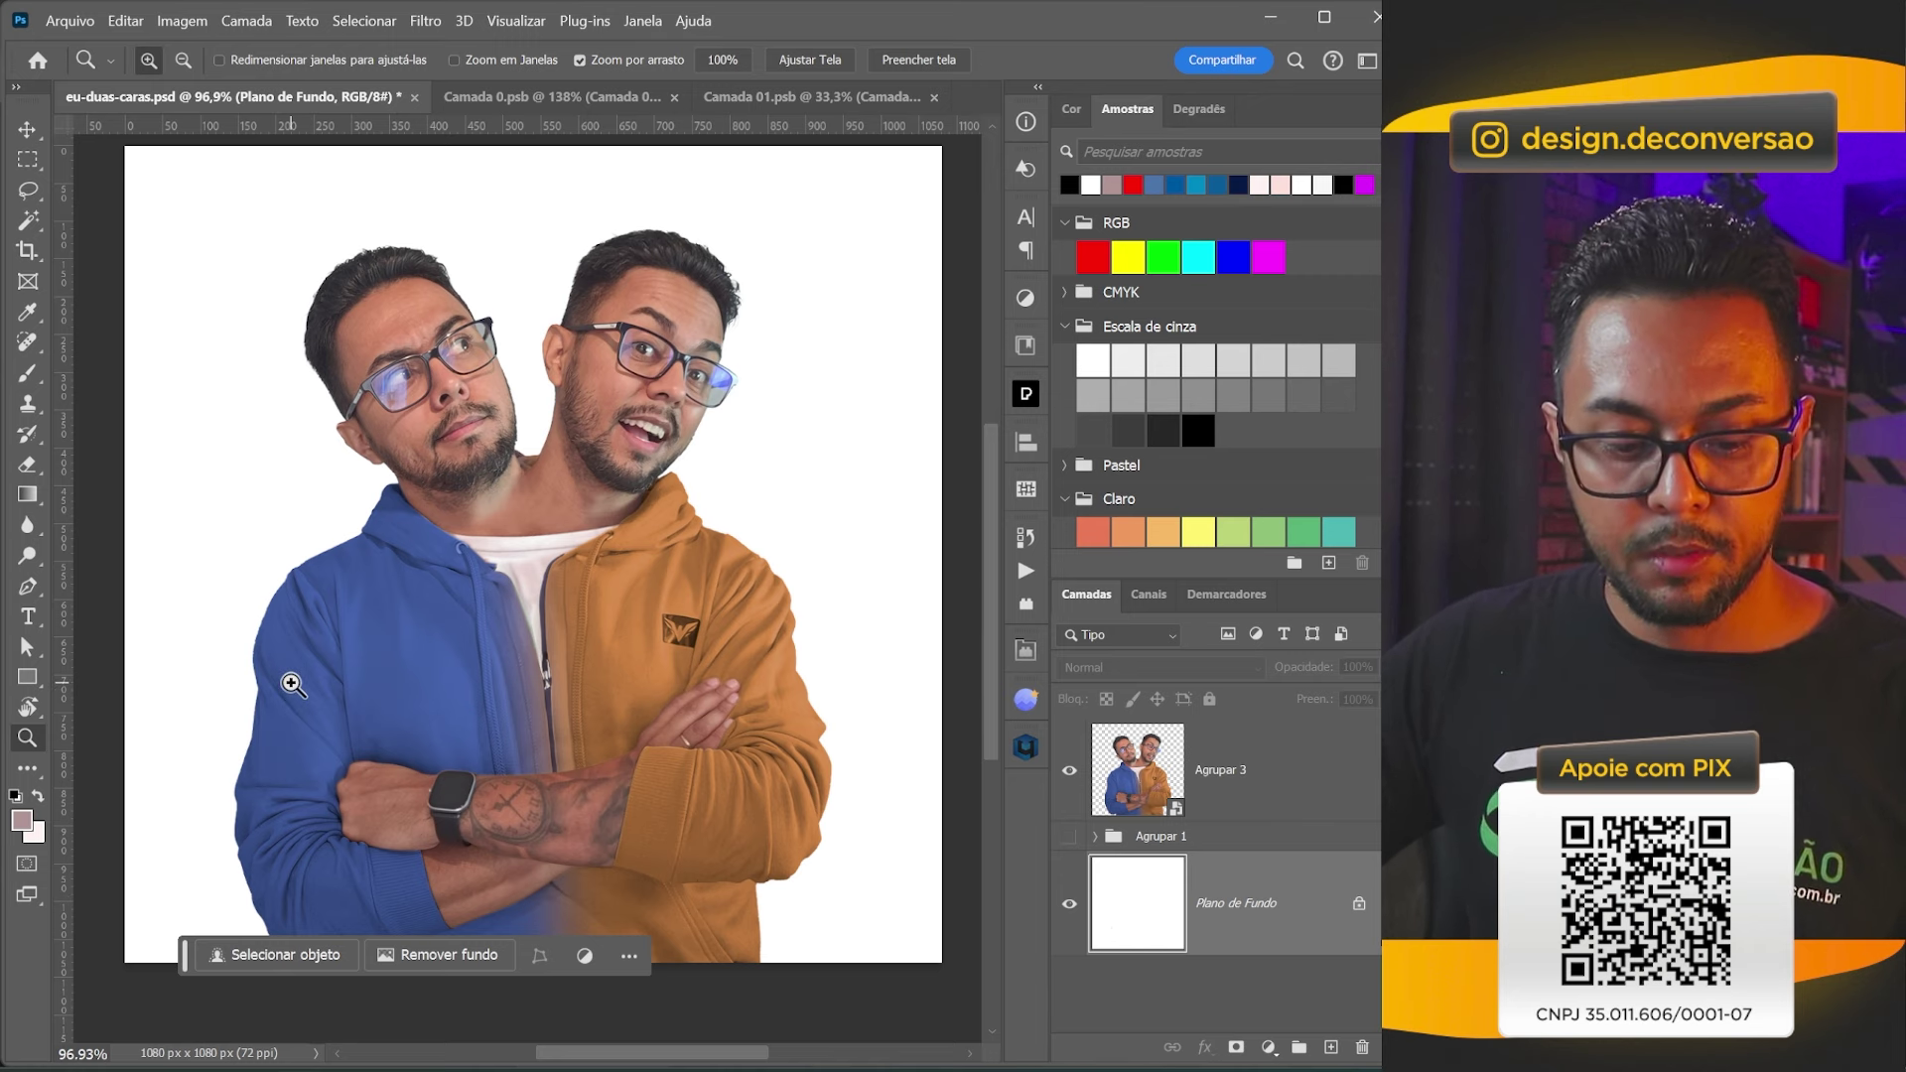
key("i")
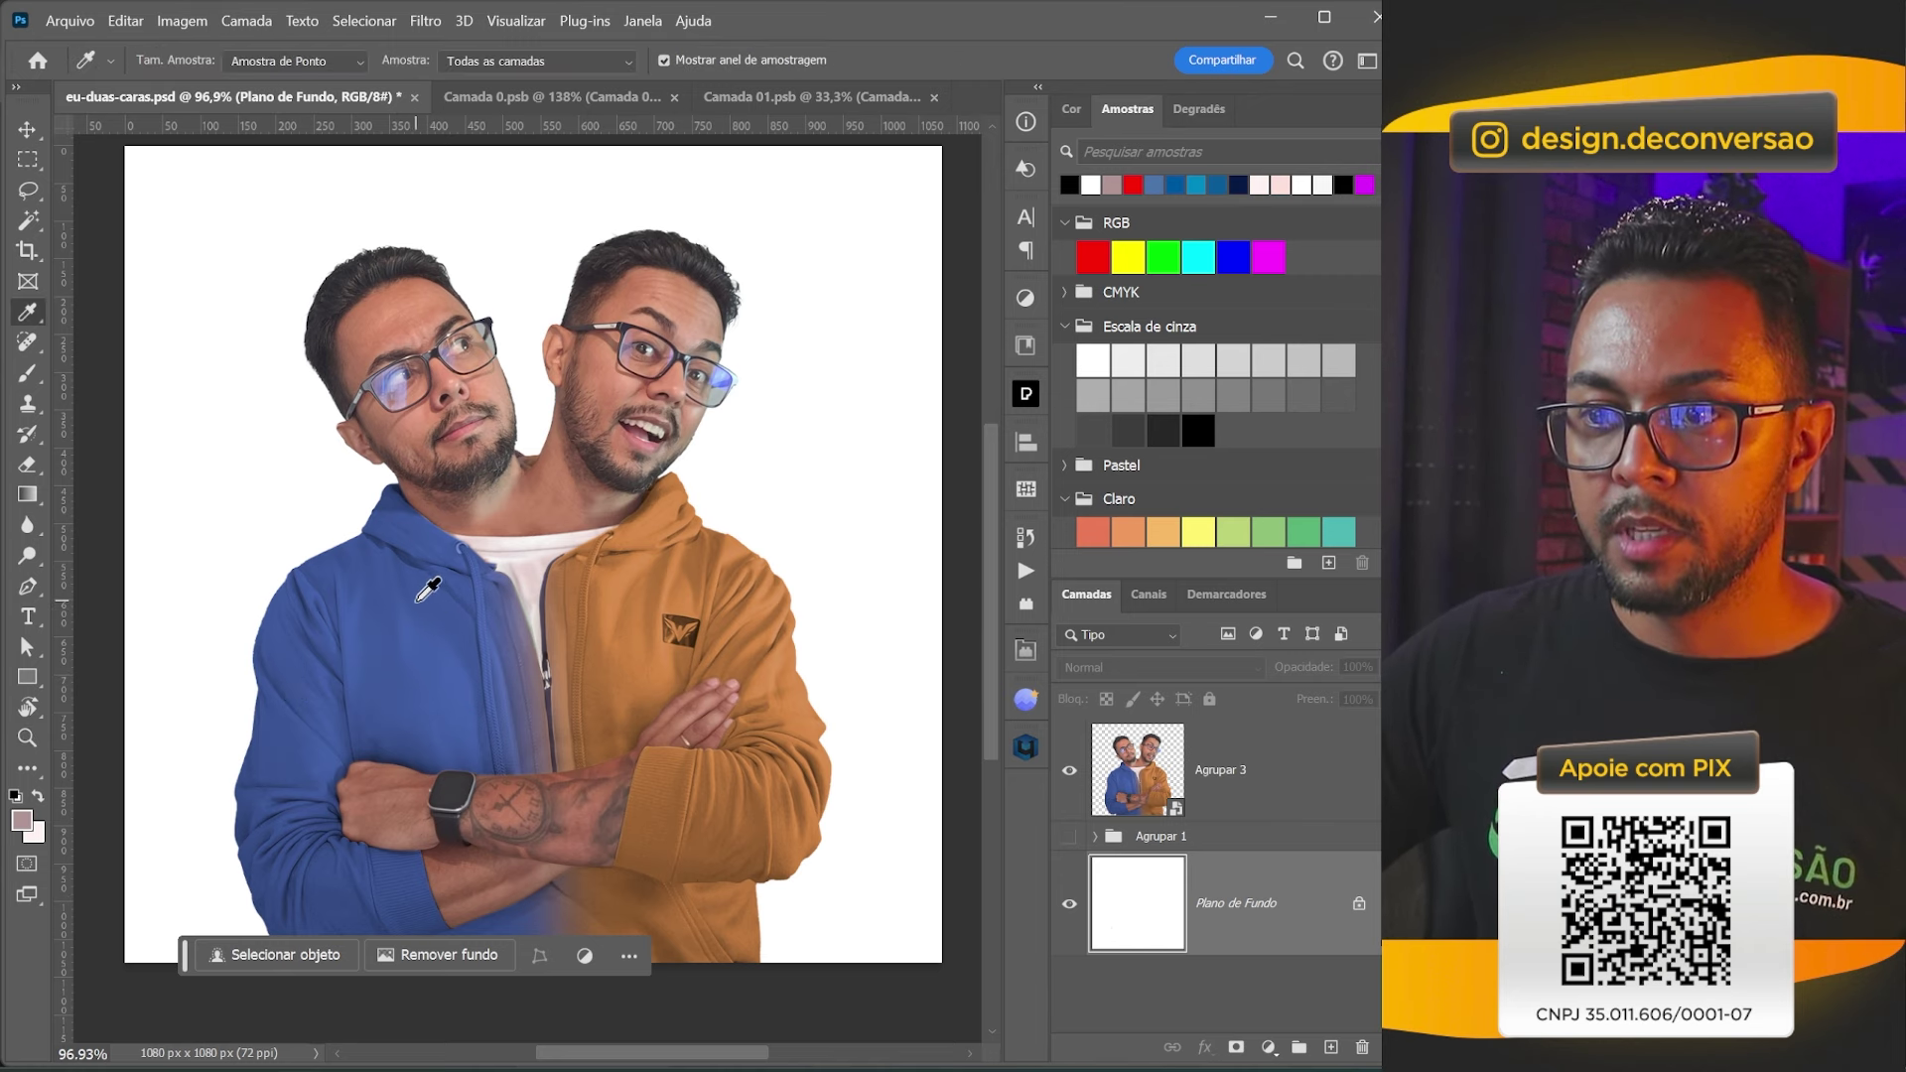
left_click(418, 601)
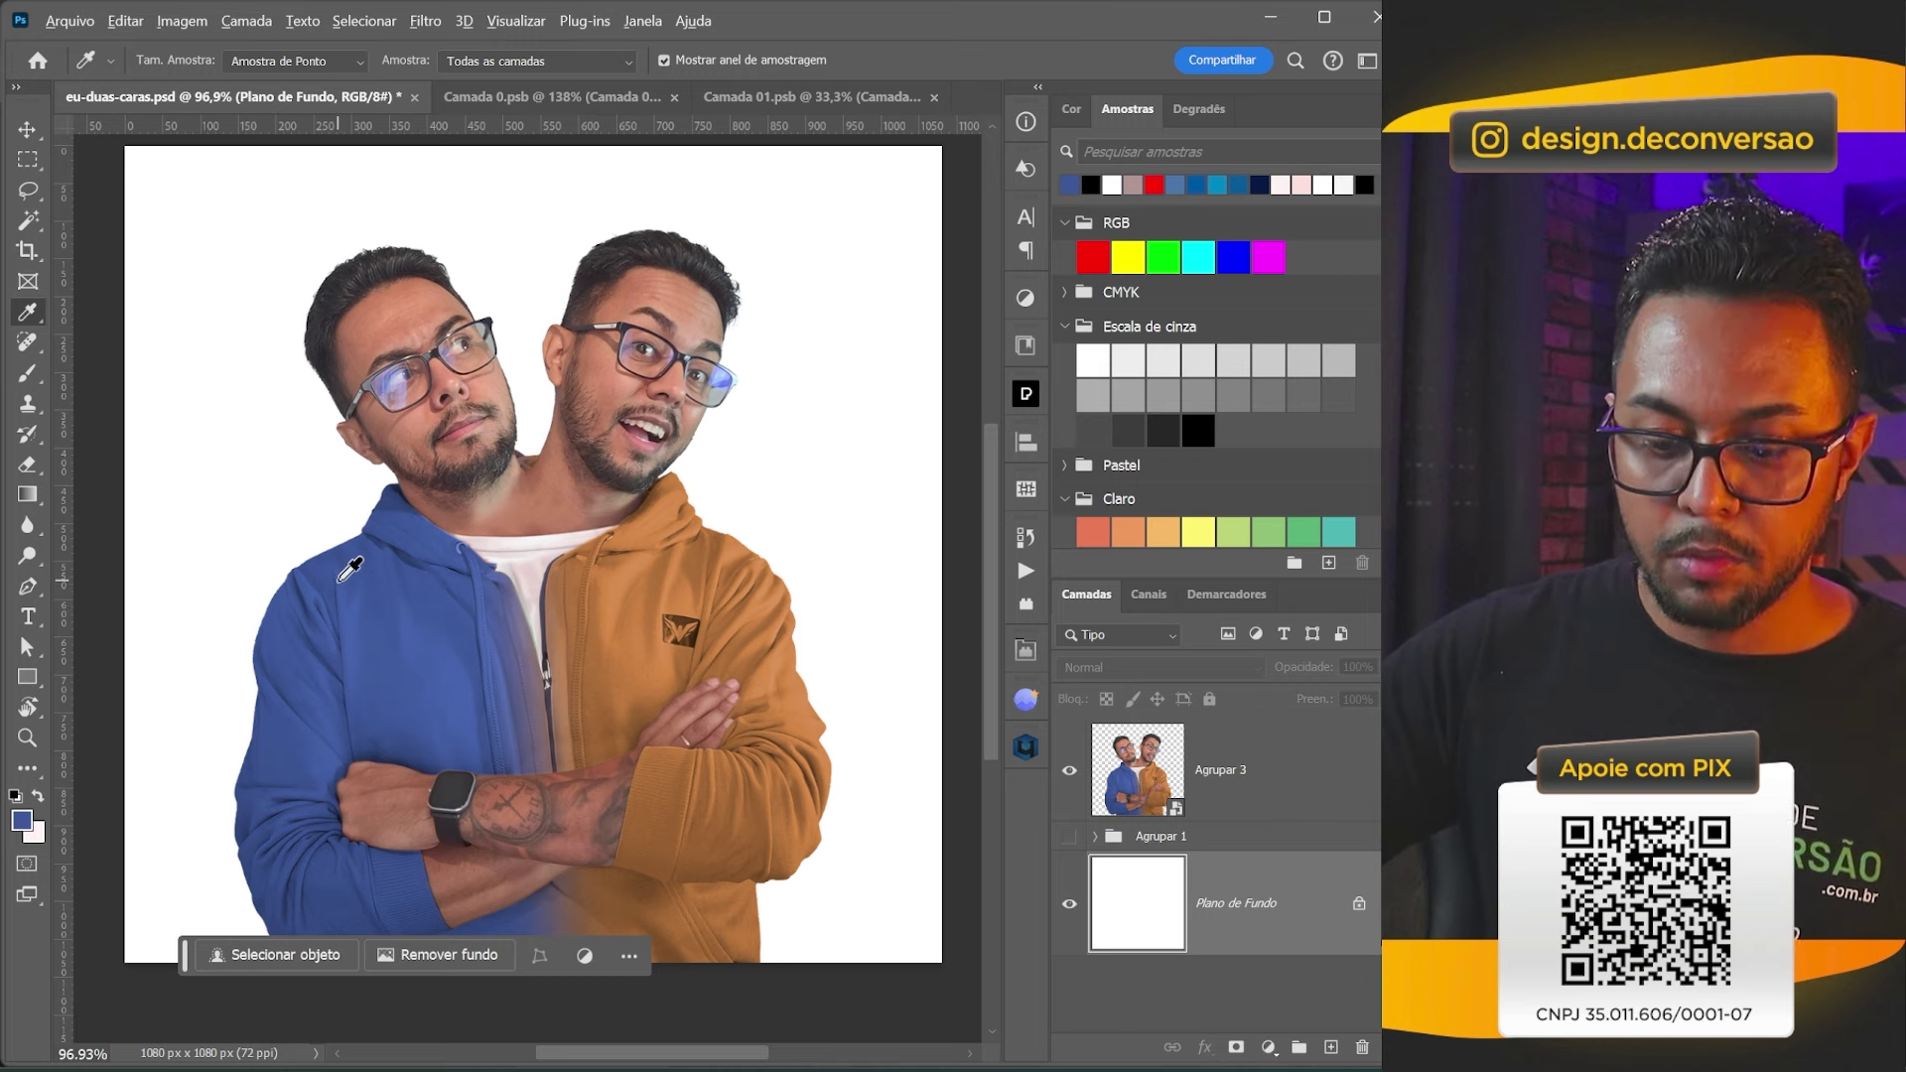
key("alt+BackSpace")
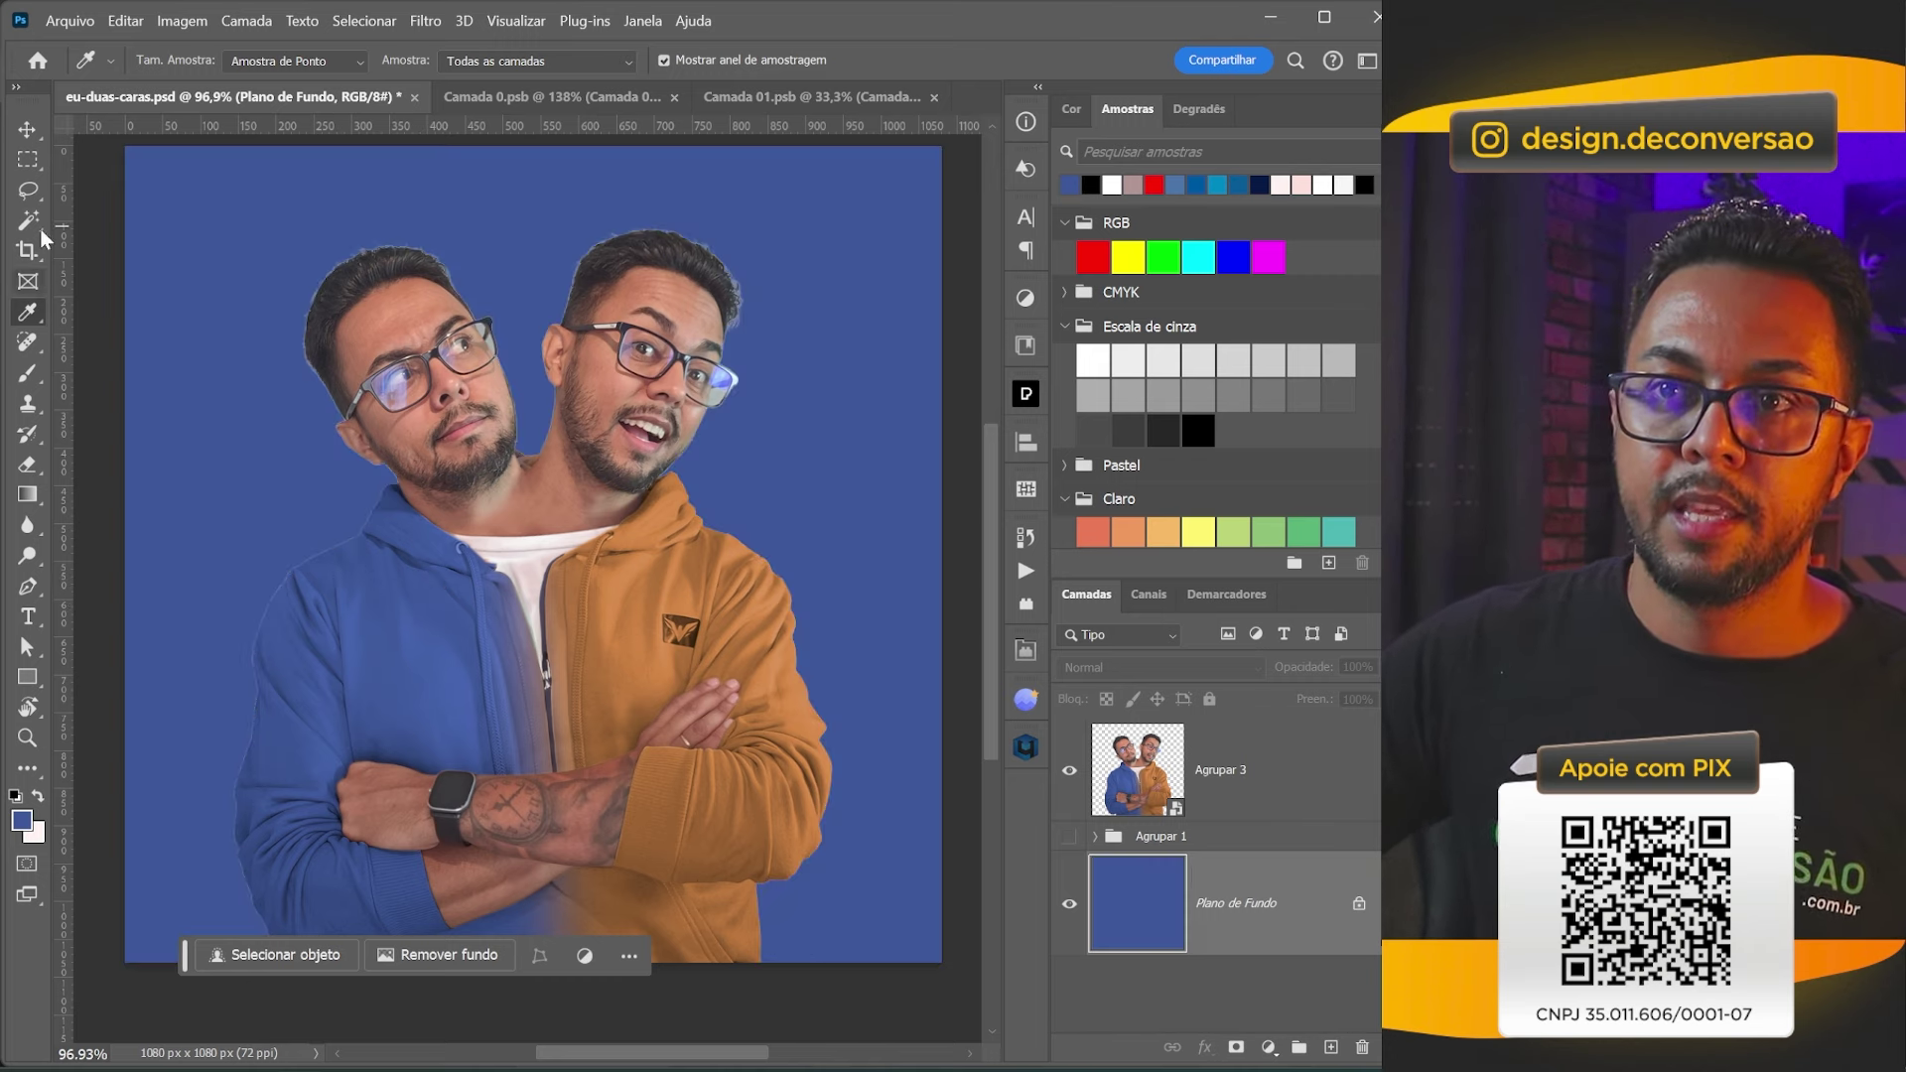
Draw an elliptical marquee selection around both figures.
left_click(40, 166)
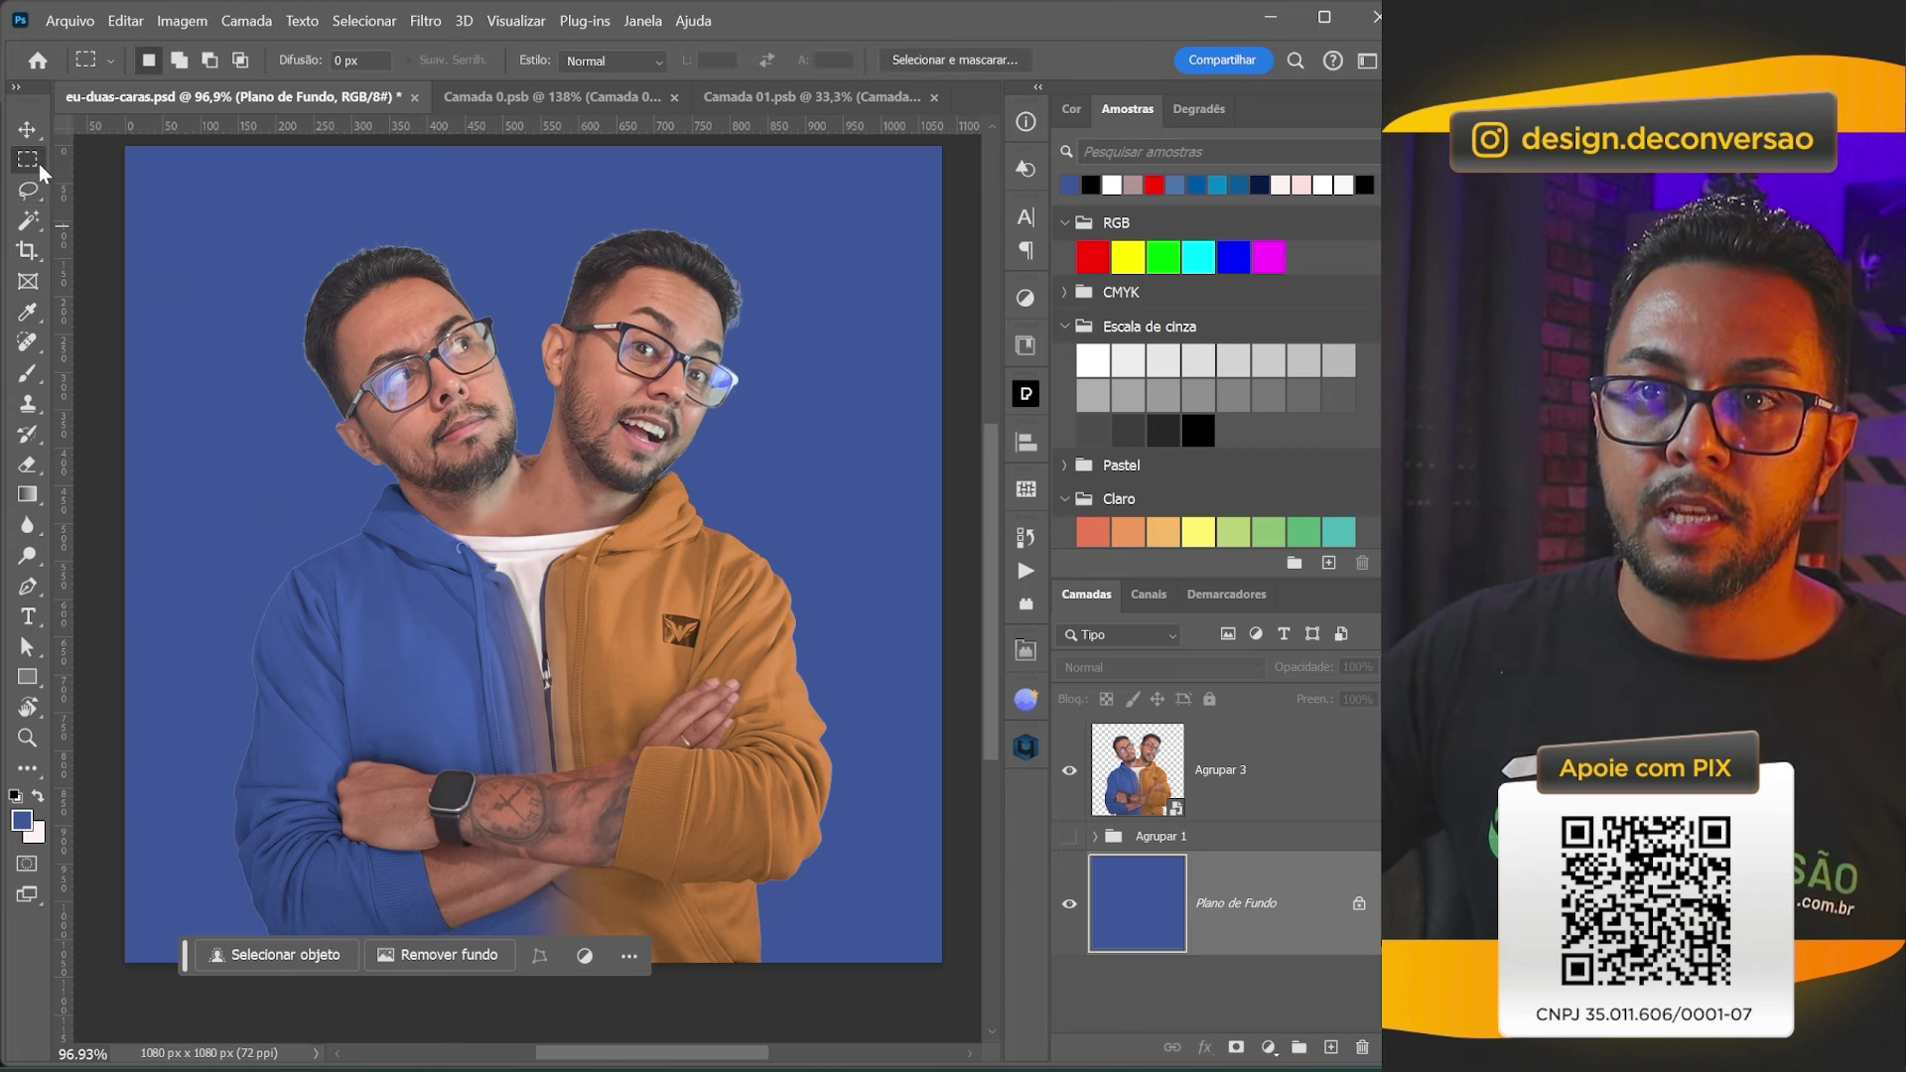
right_click(39, 165)
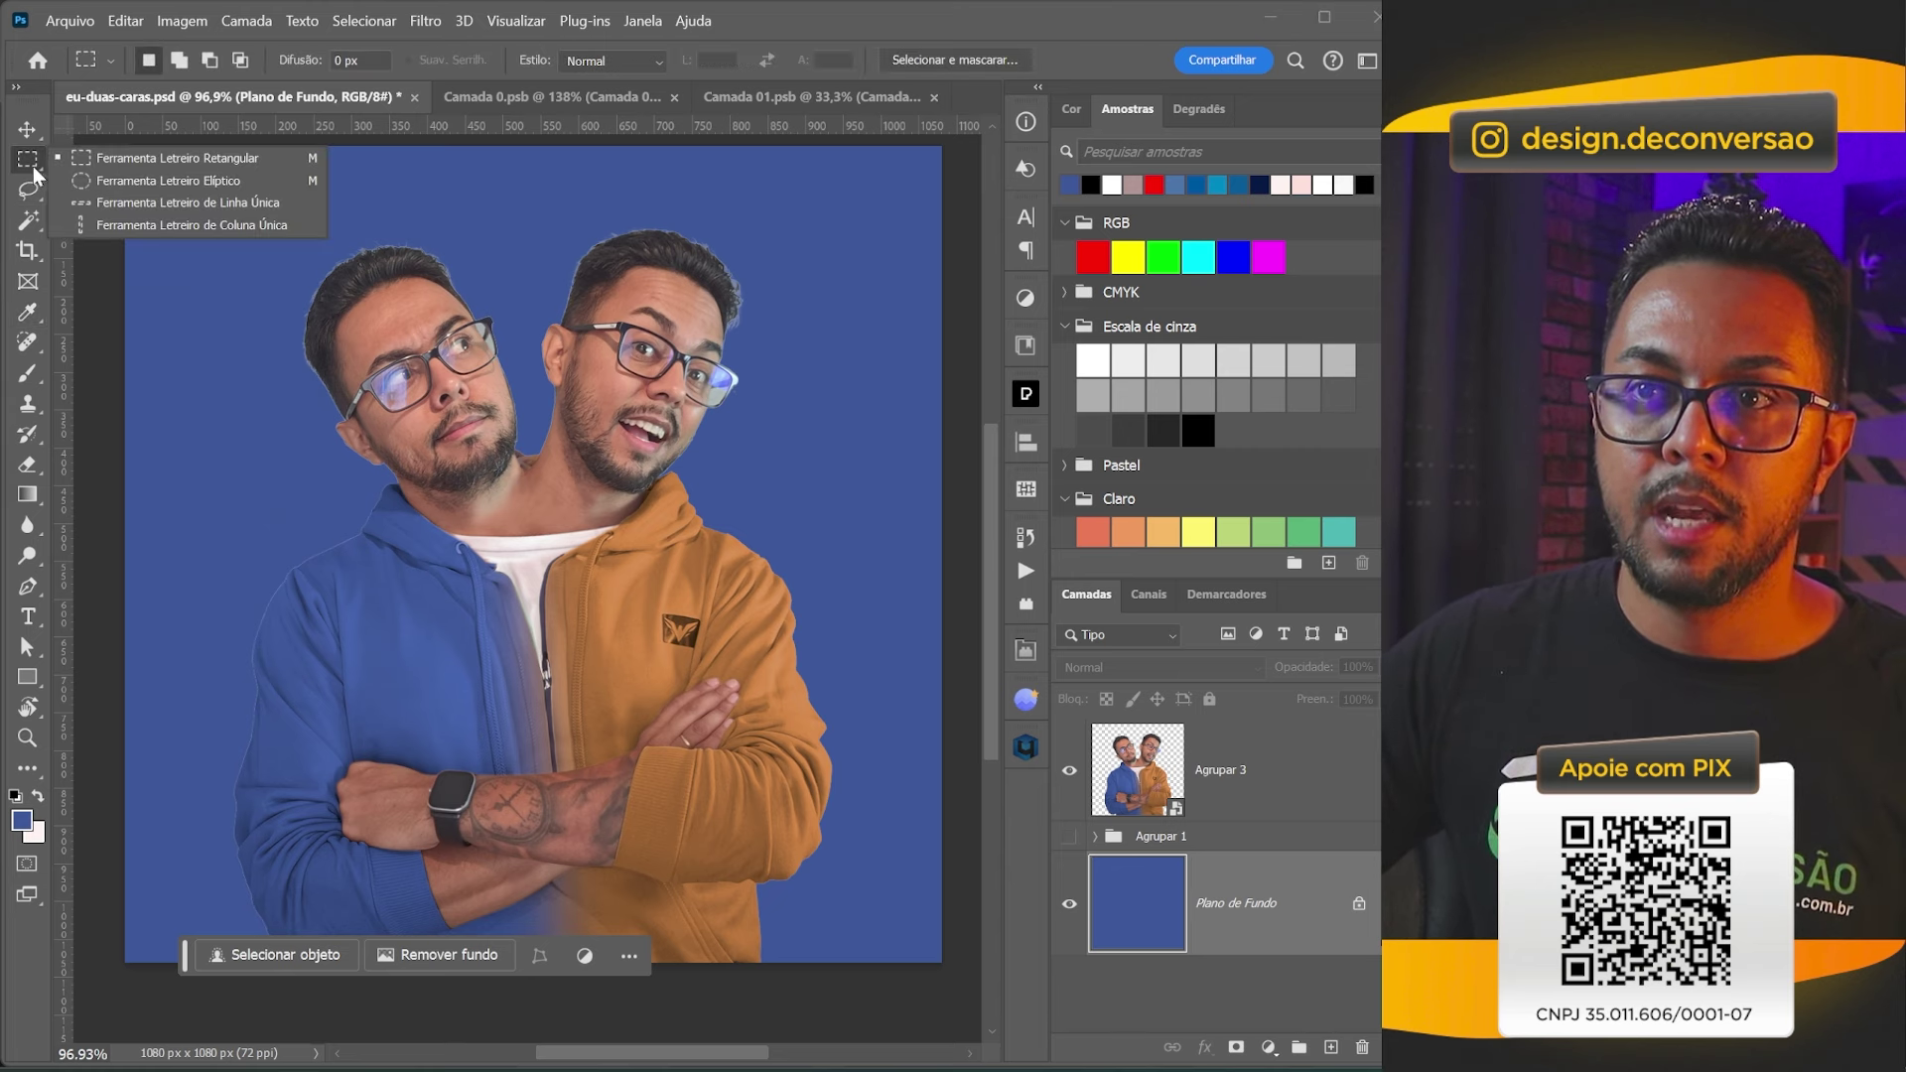
left_click(127, 183)
mouse_move(256, 243)
left_mouse_down()
mouse_move(794, 860)
mouse_move(829, 954)
mouse_move(800, 978)
mouse_move(836, 963)
left_mouse_up()
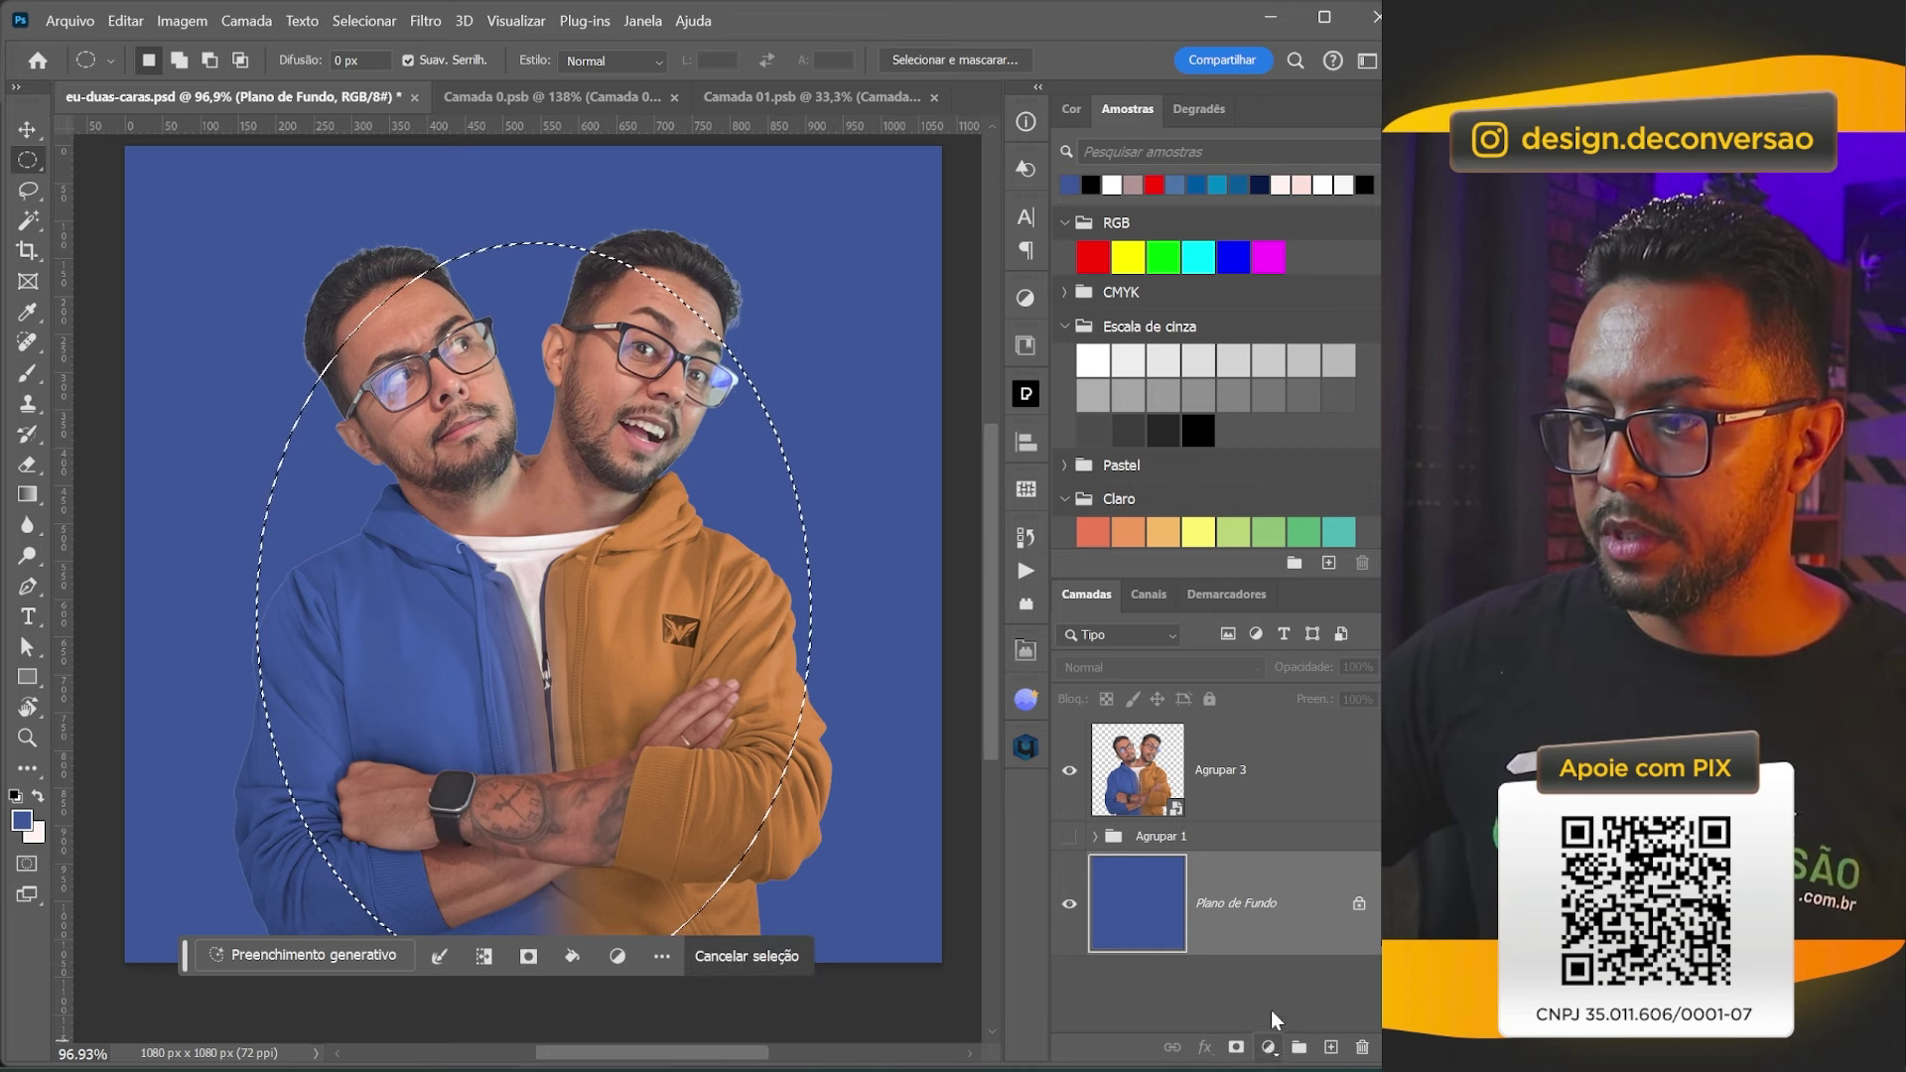
Add a Levels layer on the oval, lowering the white input and feathering its mask.
left_click(1269, 1048)
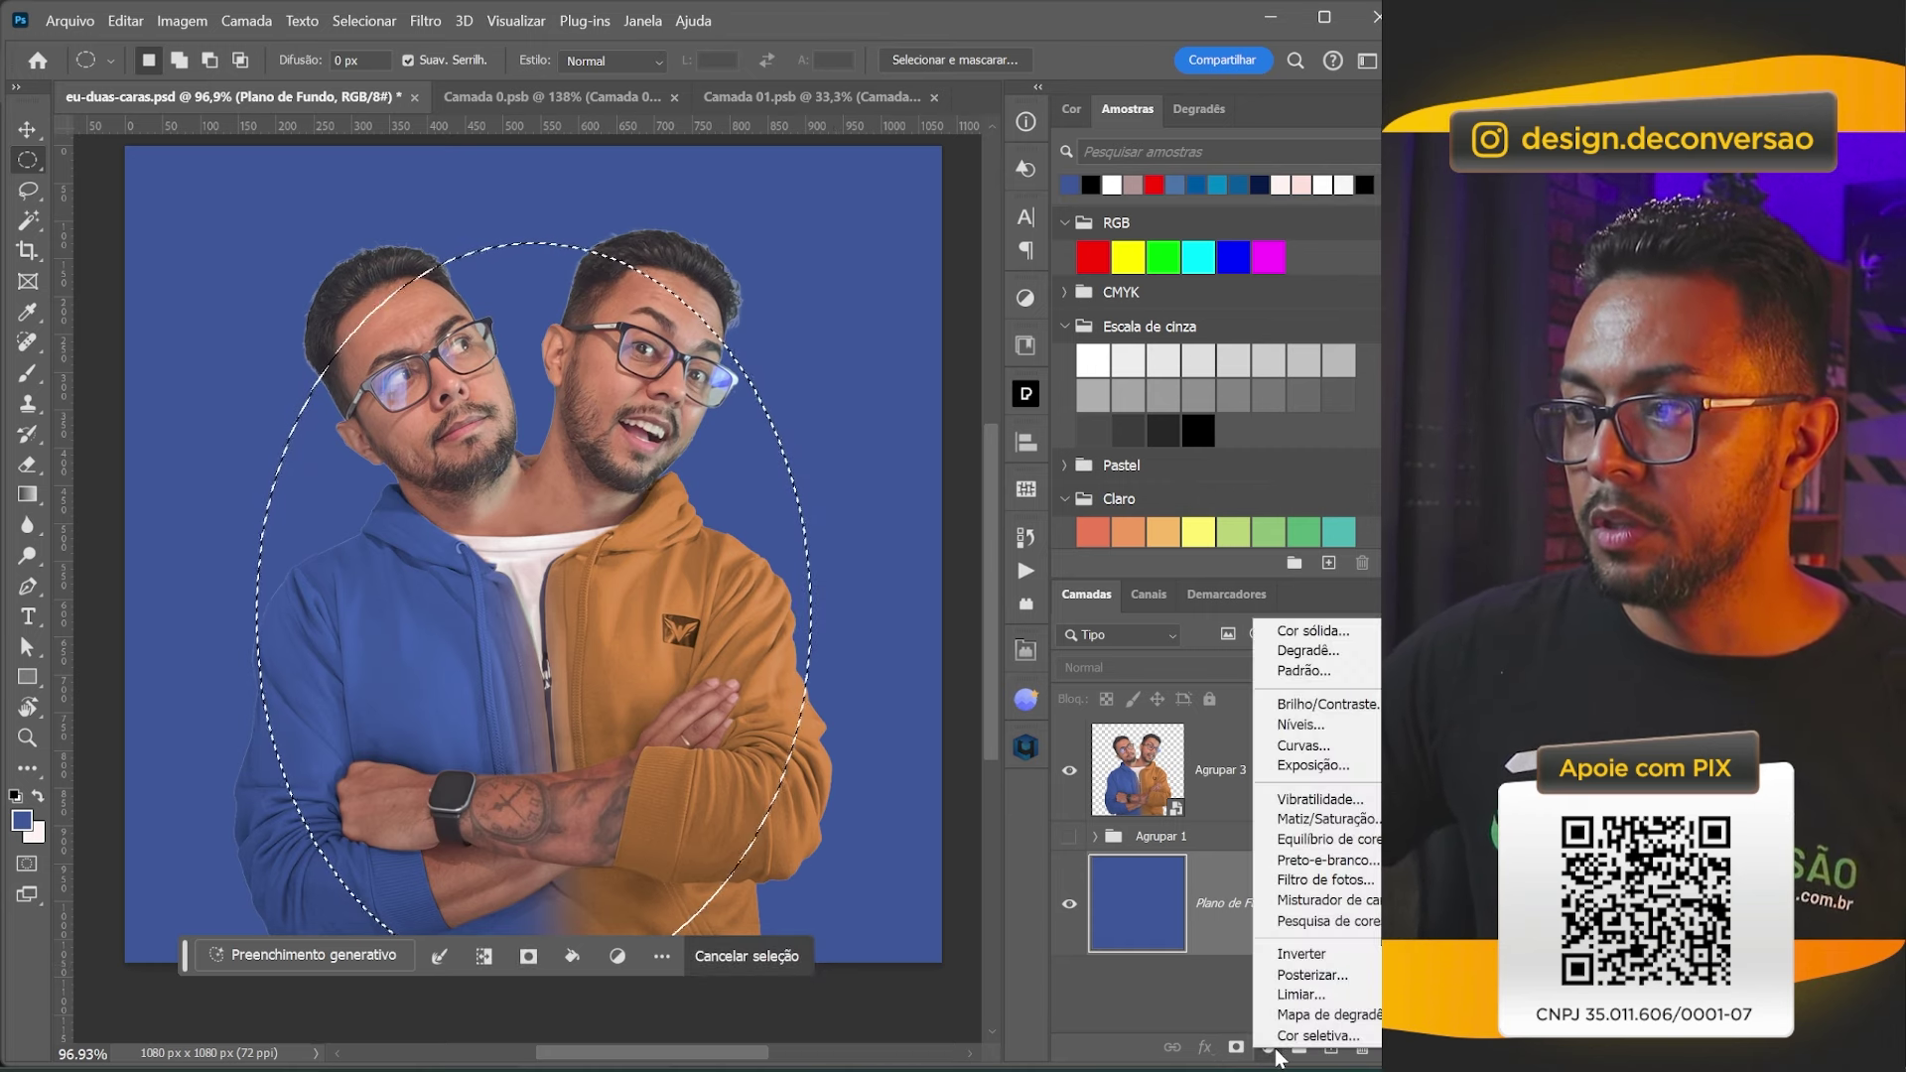
left_click(1300, 725)
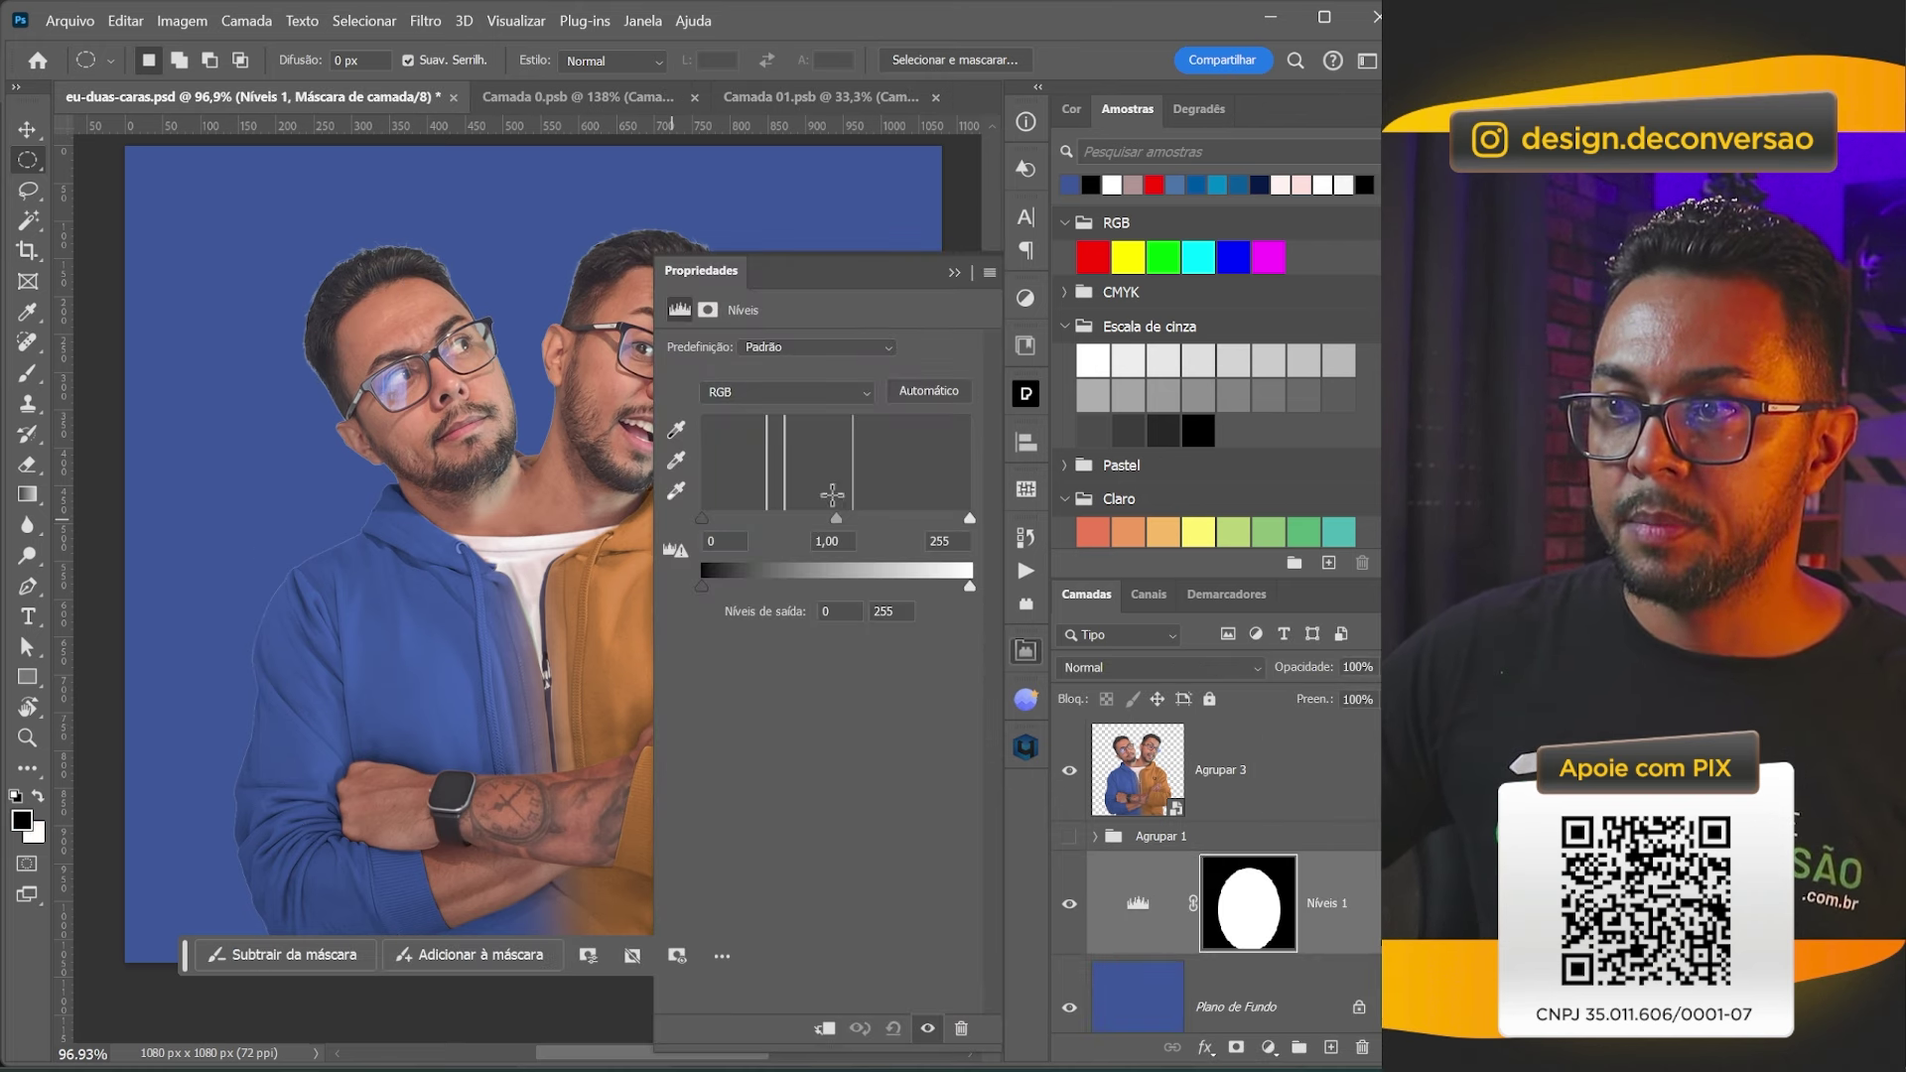
left_click_drag(968, 518, 869, 517)
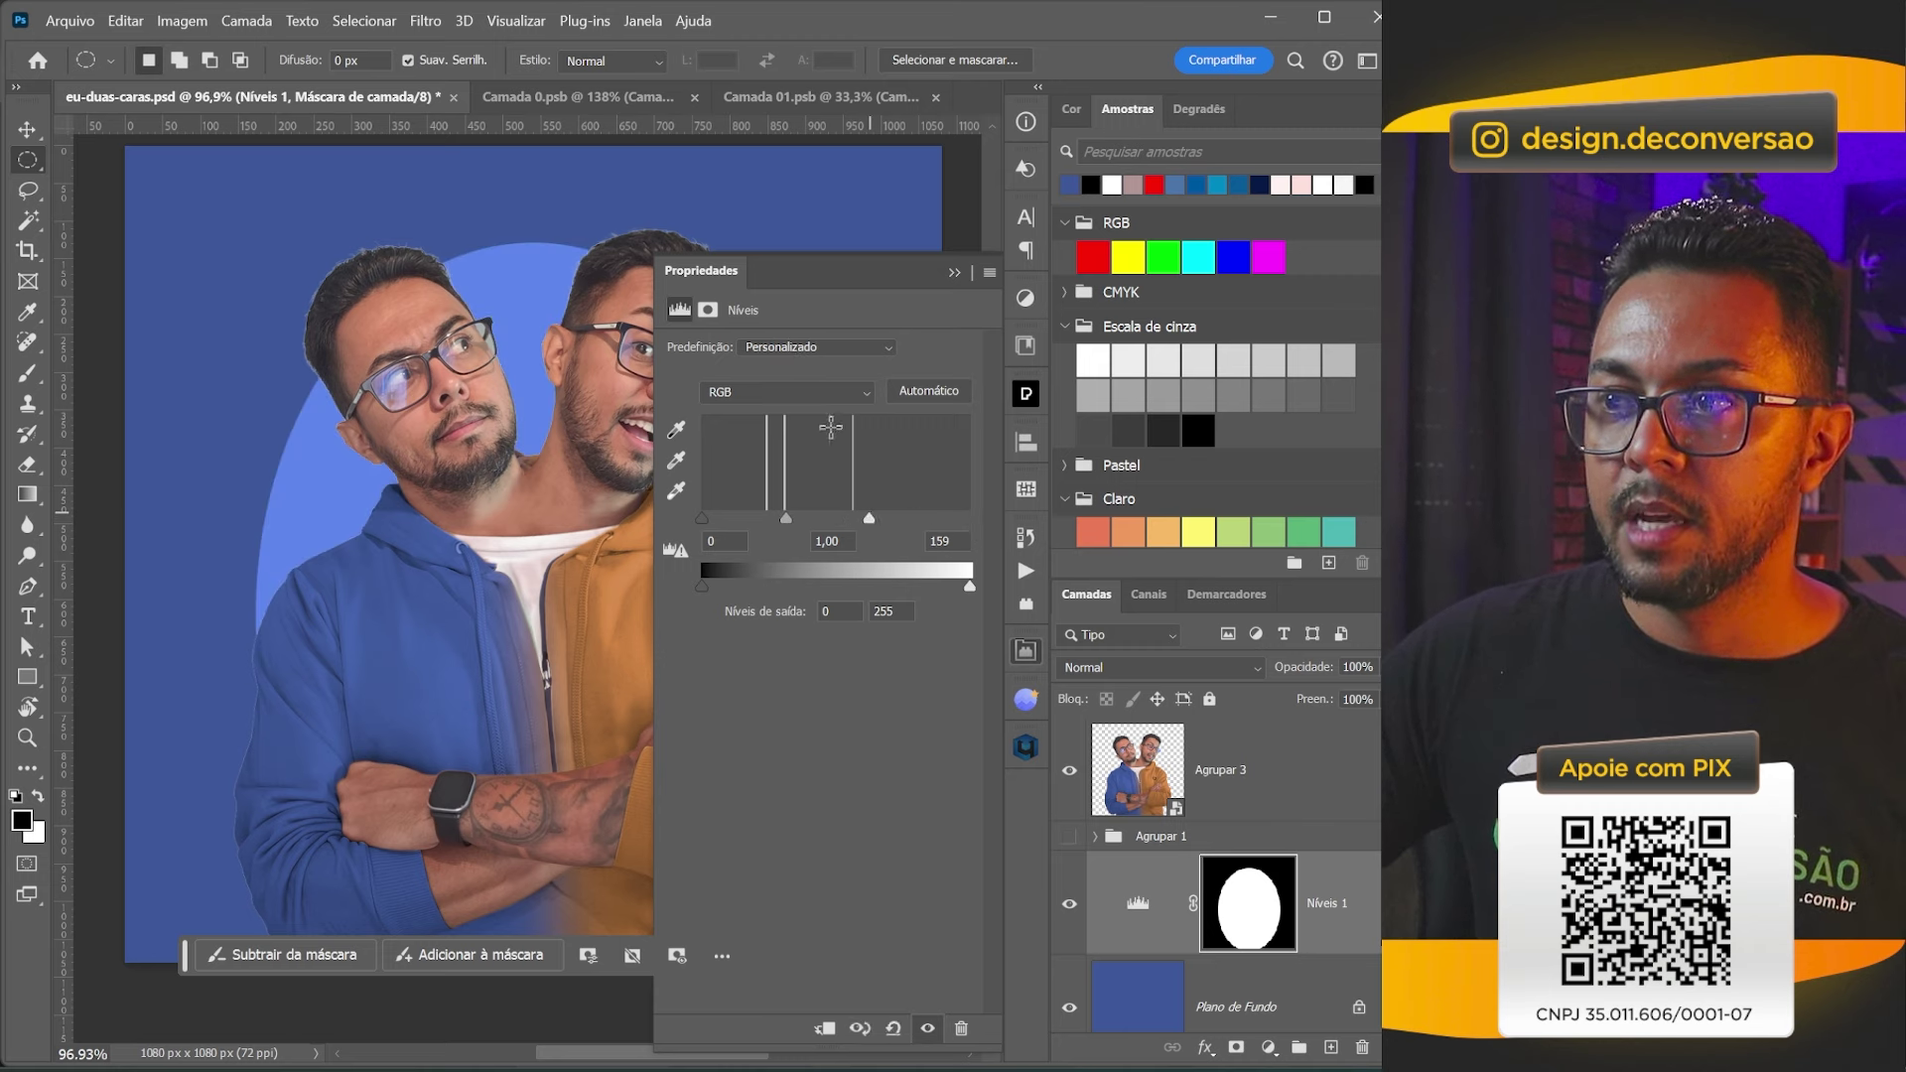
left_click(710, 309)
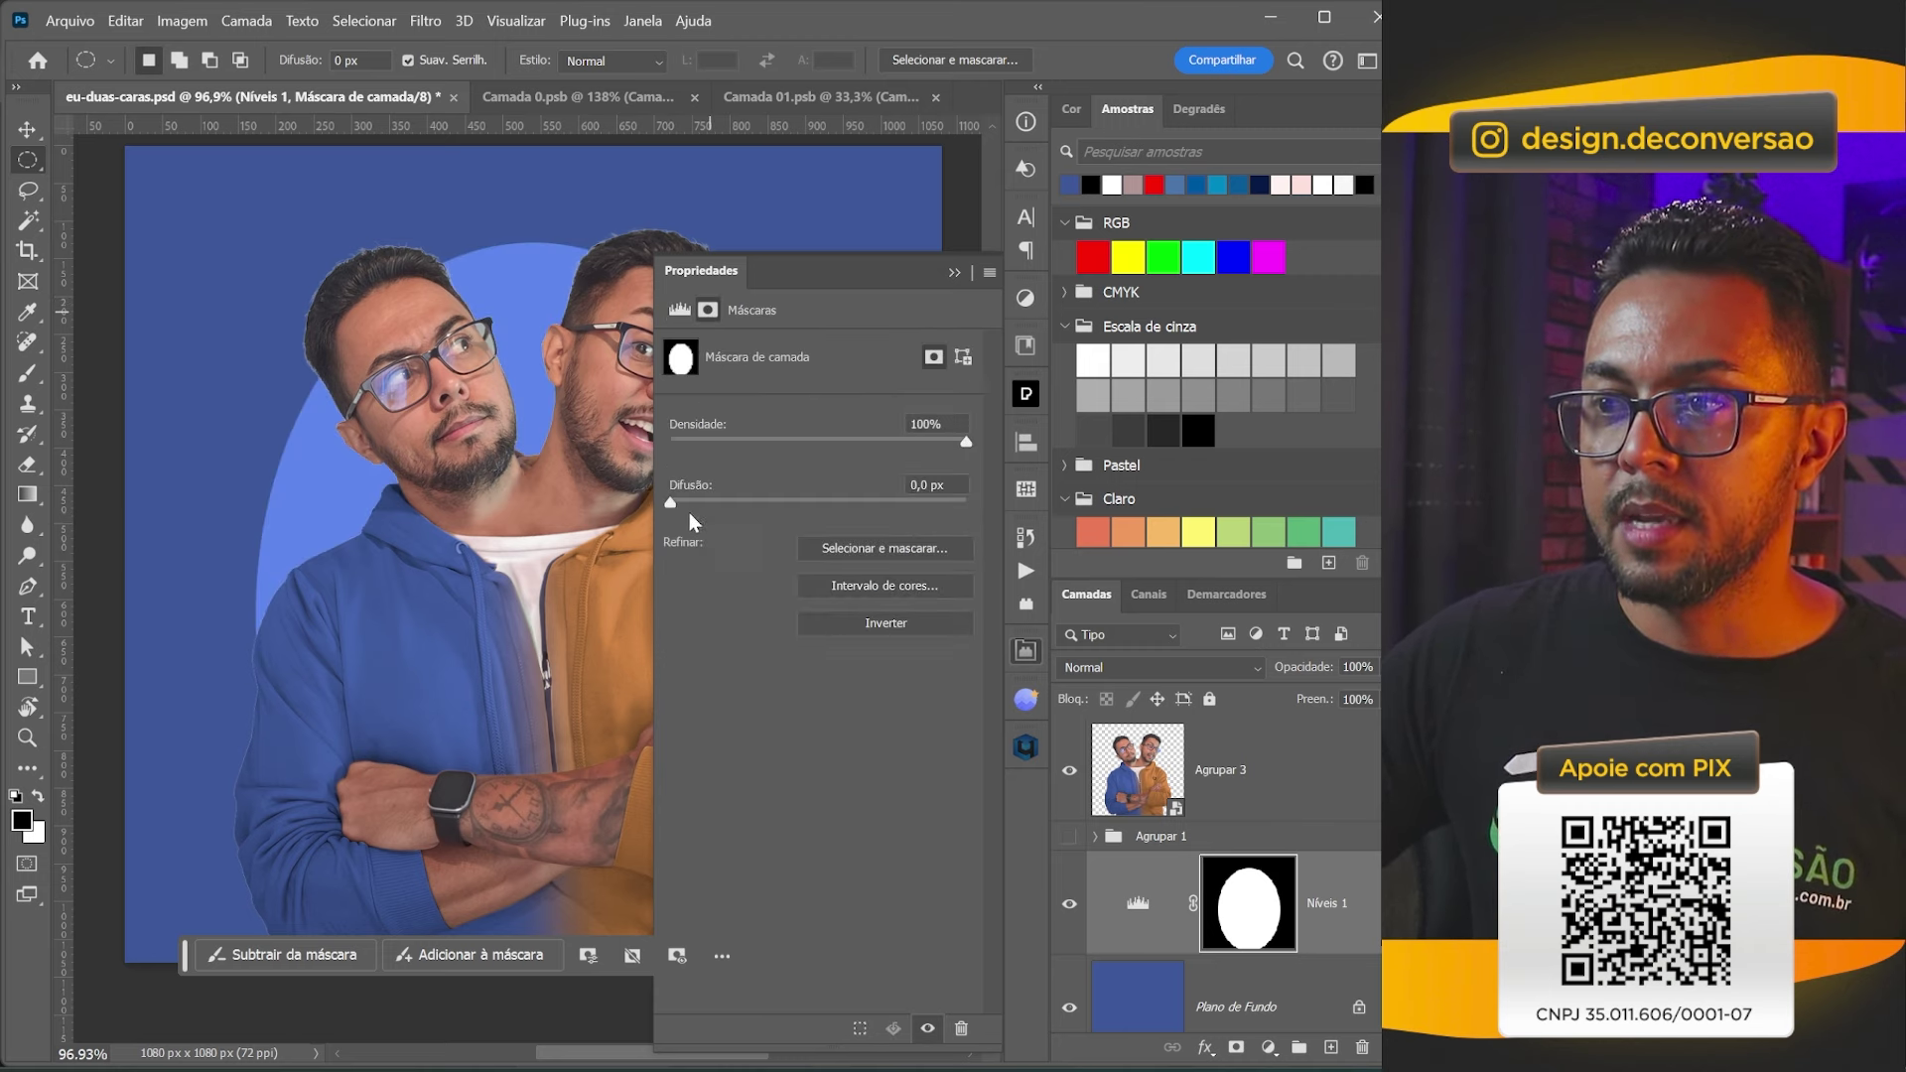
left_click_drag(767, 503, 843, 506)
left_click(950, 272)
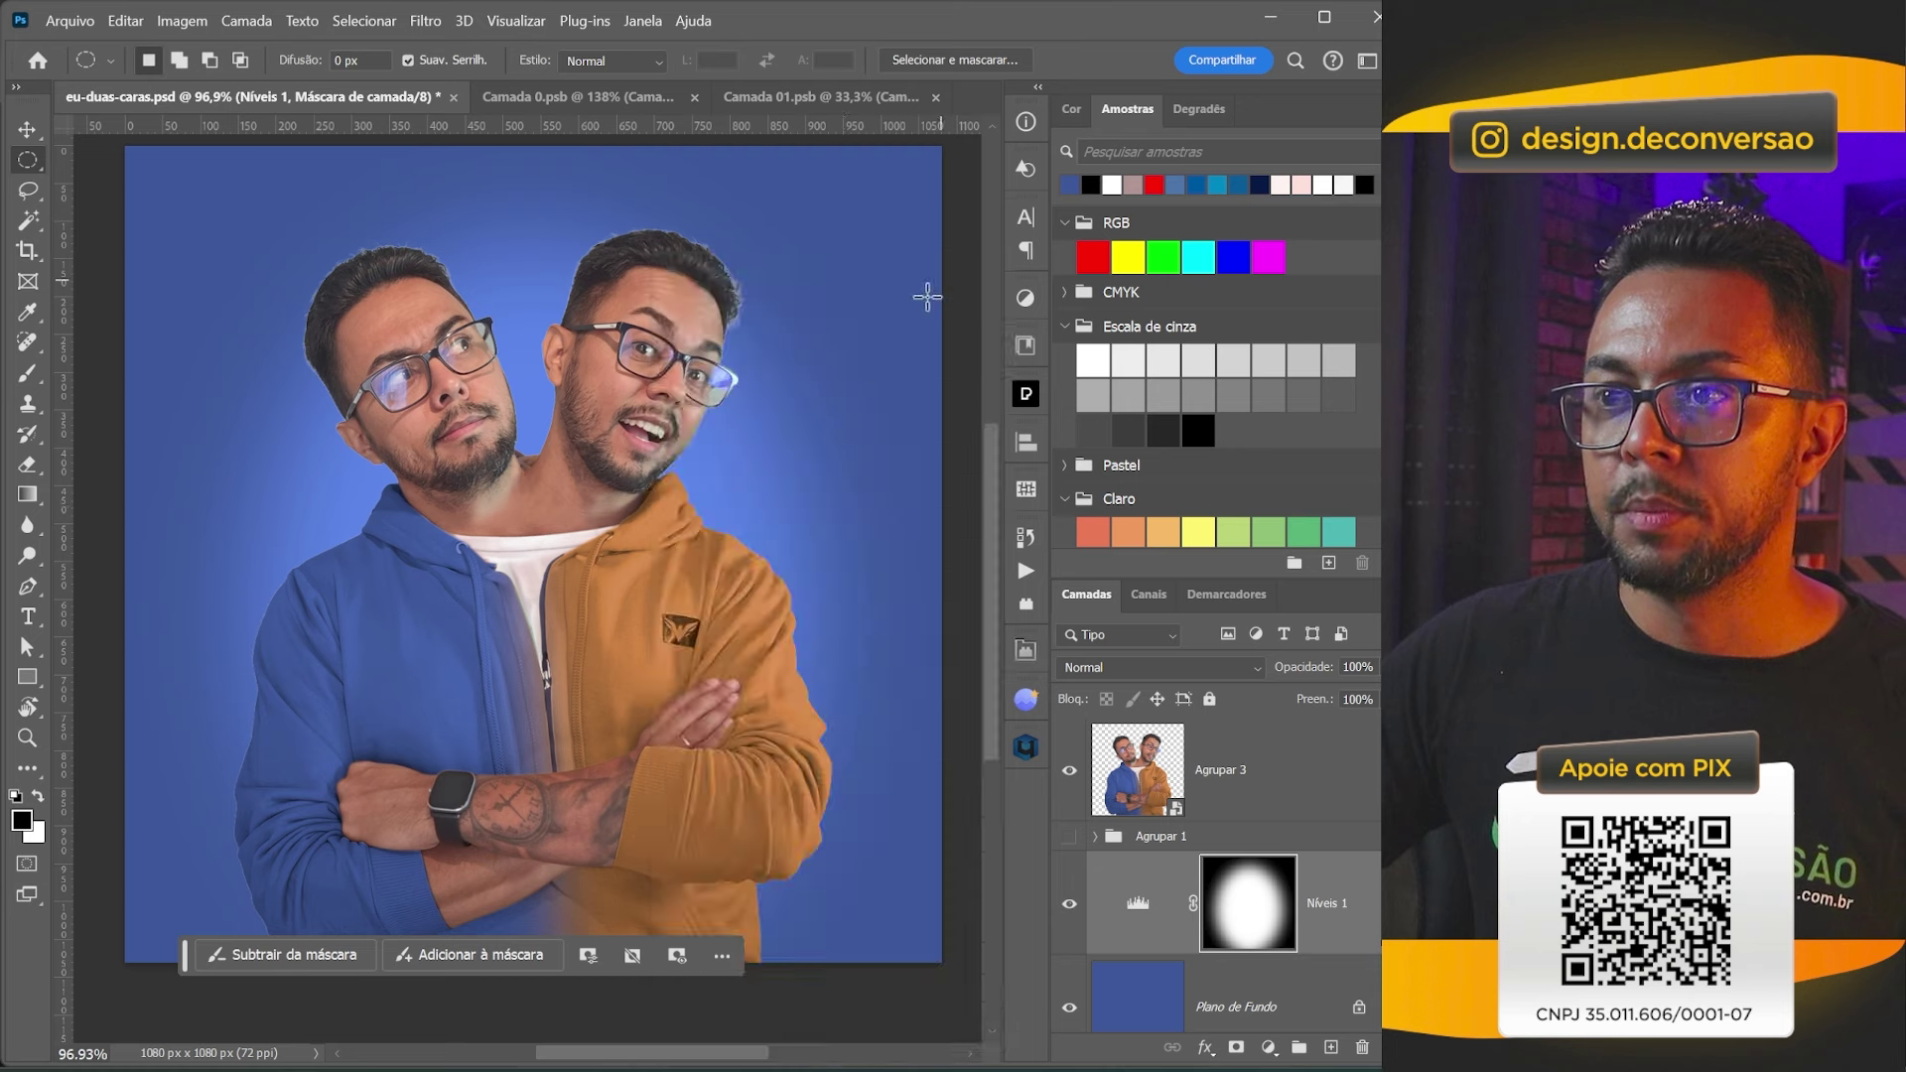
Brighten the Levels glow further by lowering white input and raising output black.
double_click(1138, 906)
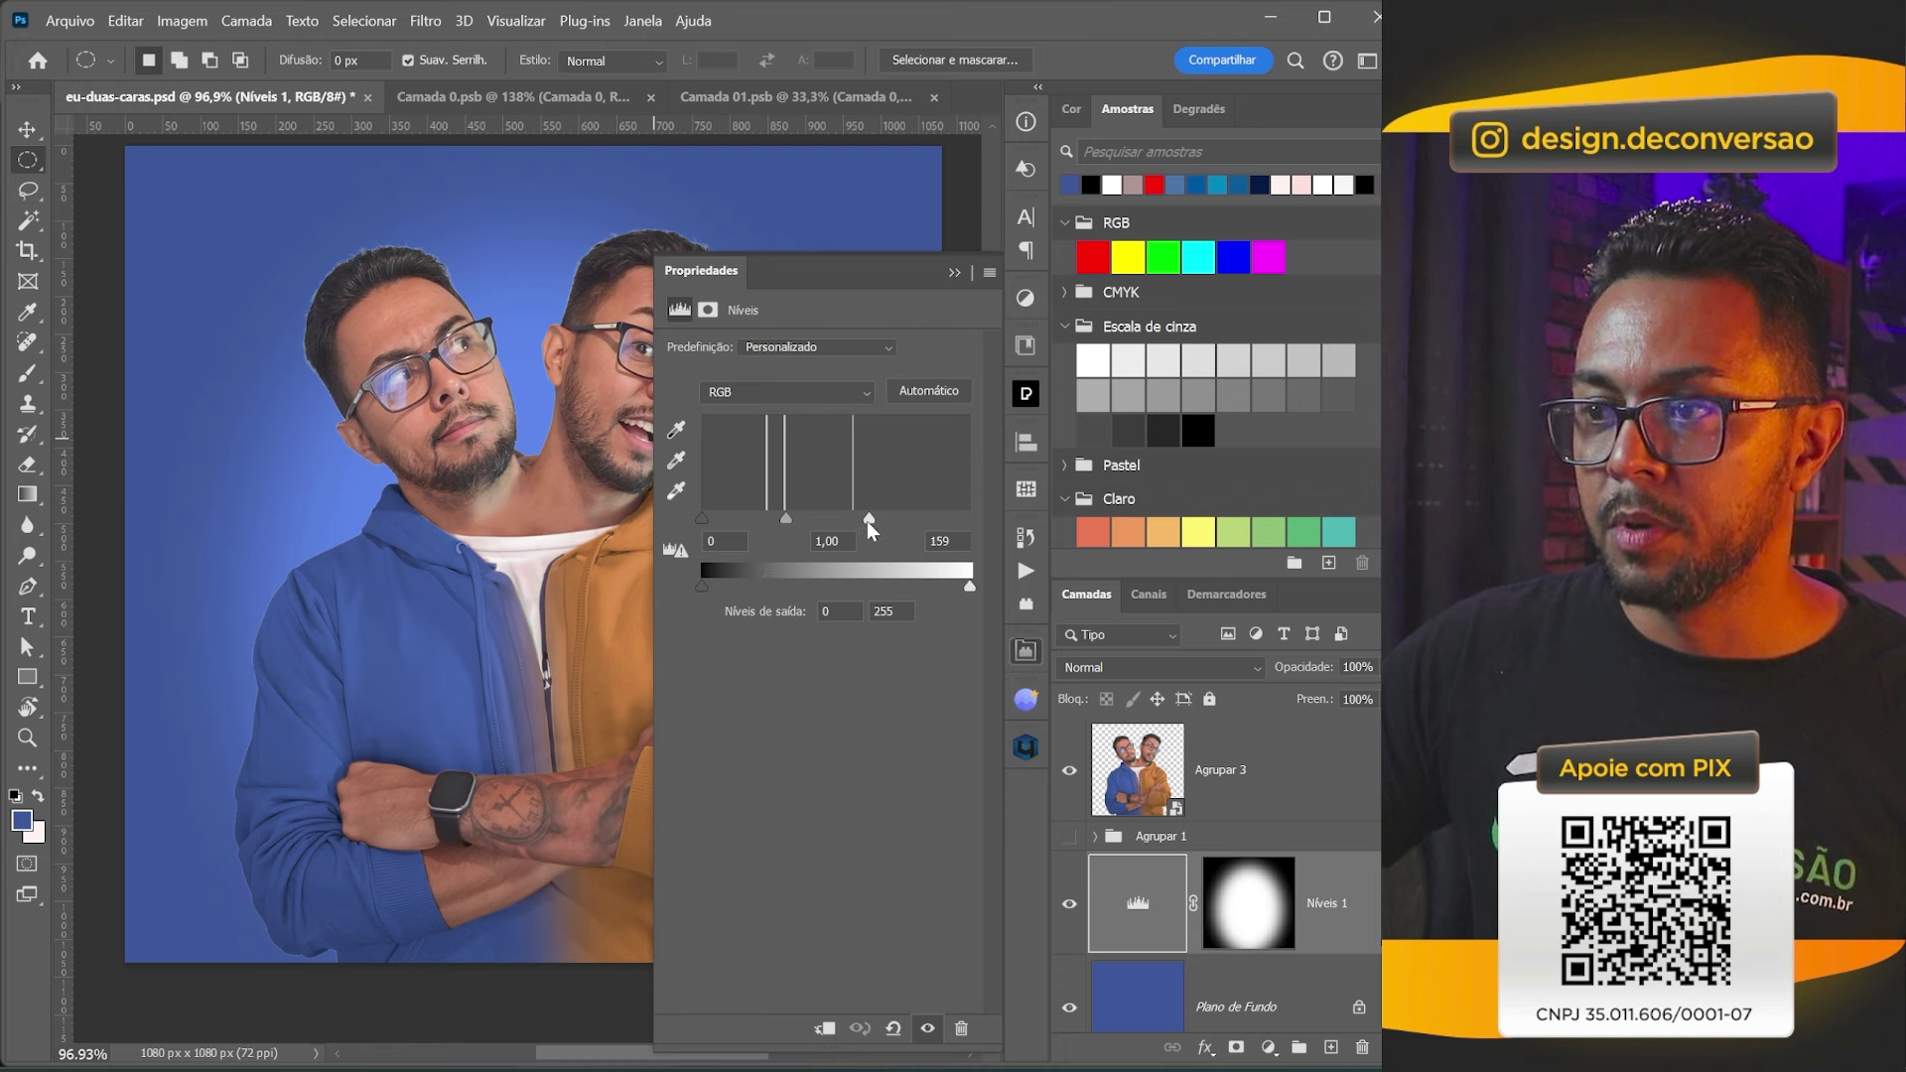
left_click_drag(870, 519, 823, 519)
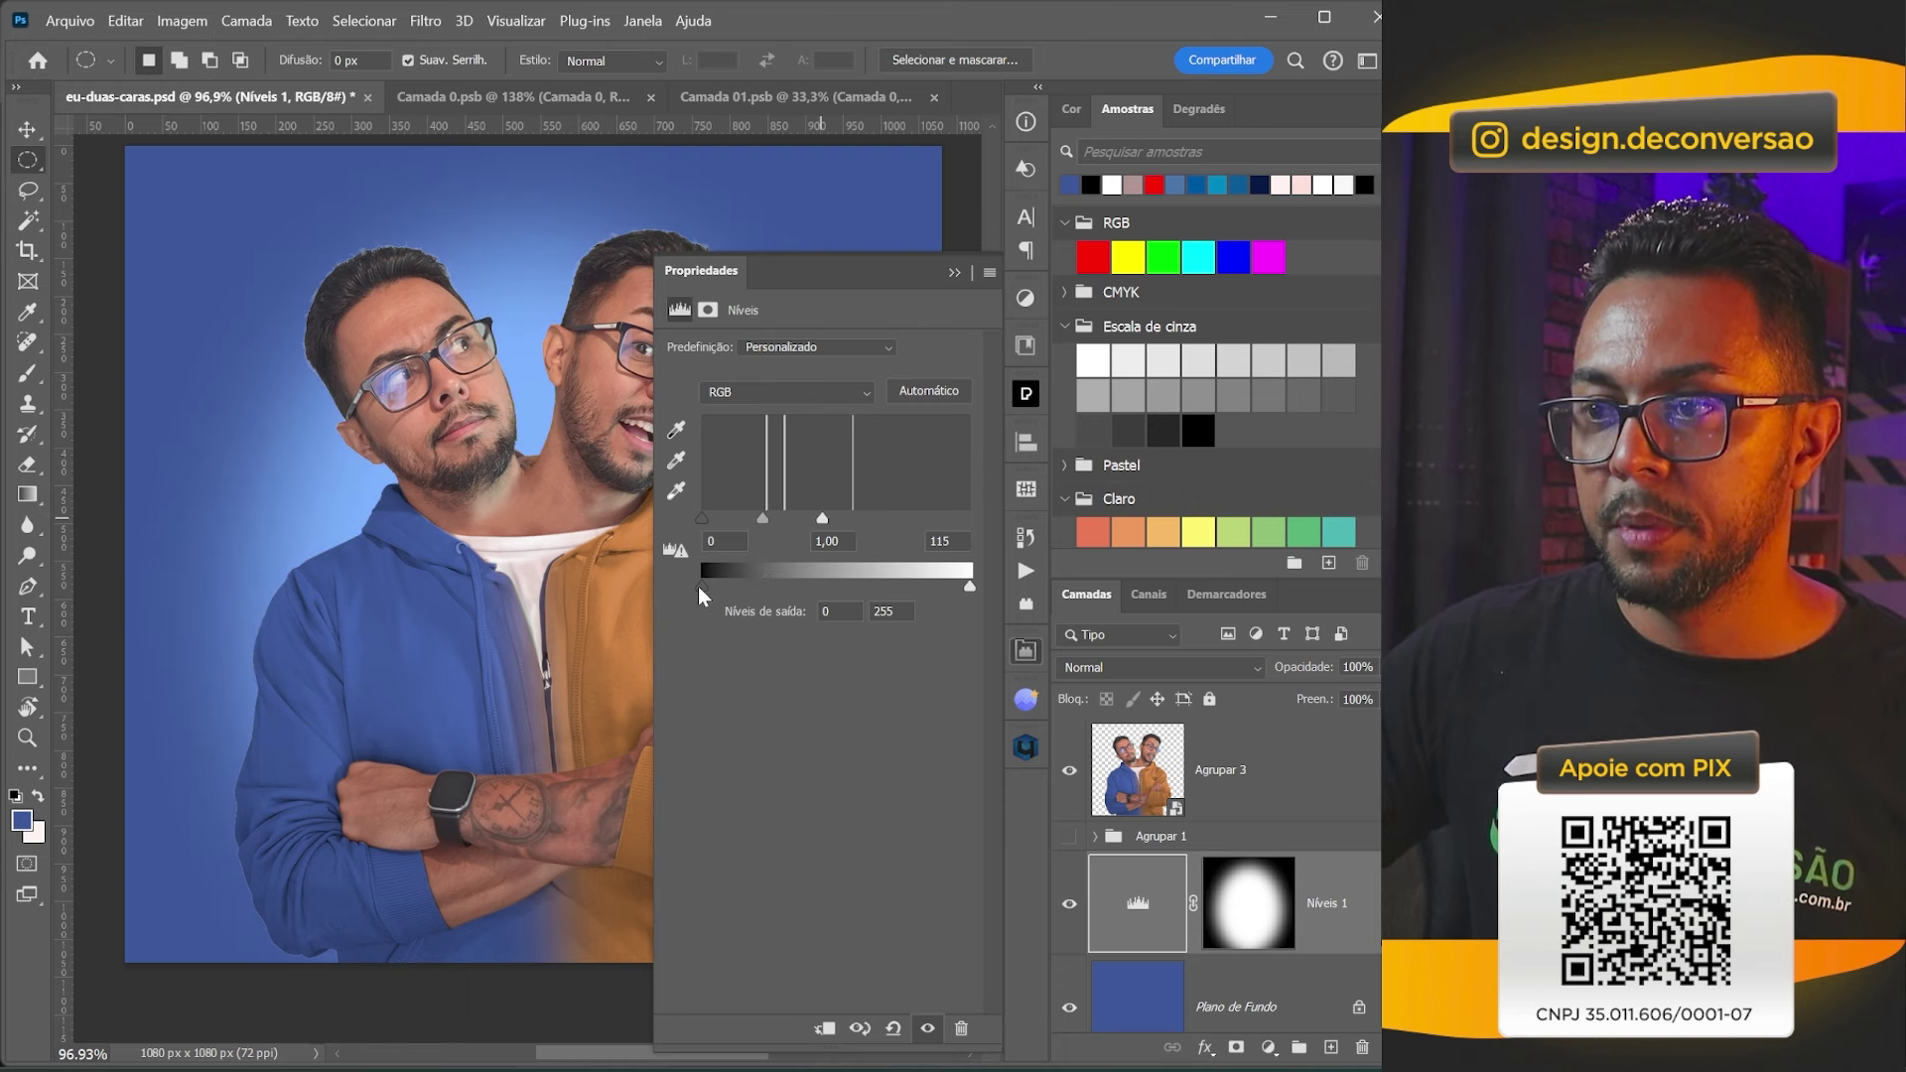
left_click_drag(702, 587, 778, 586)
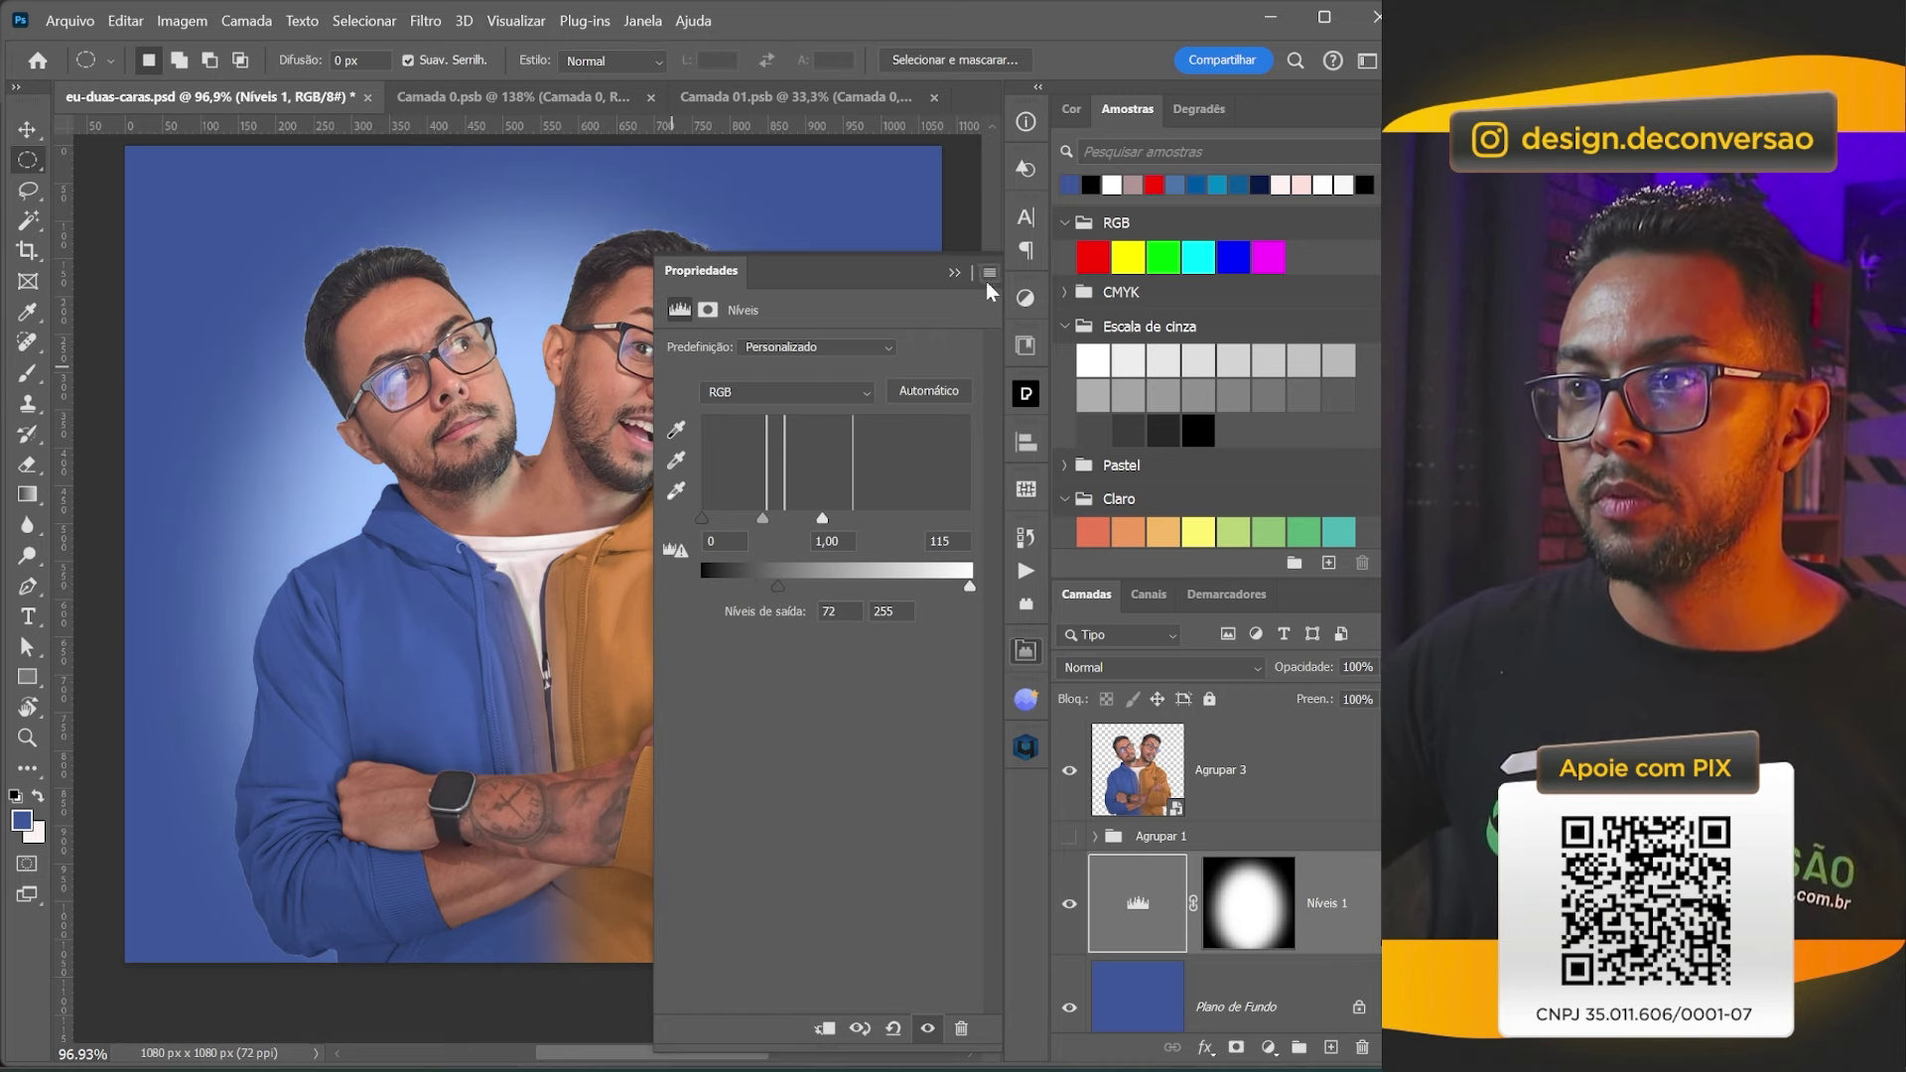
key("z")
left_click(526, 298)
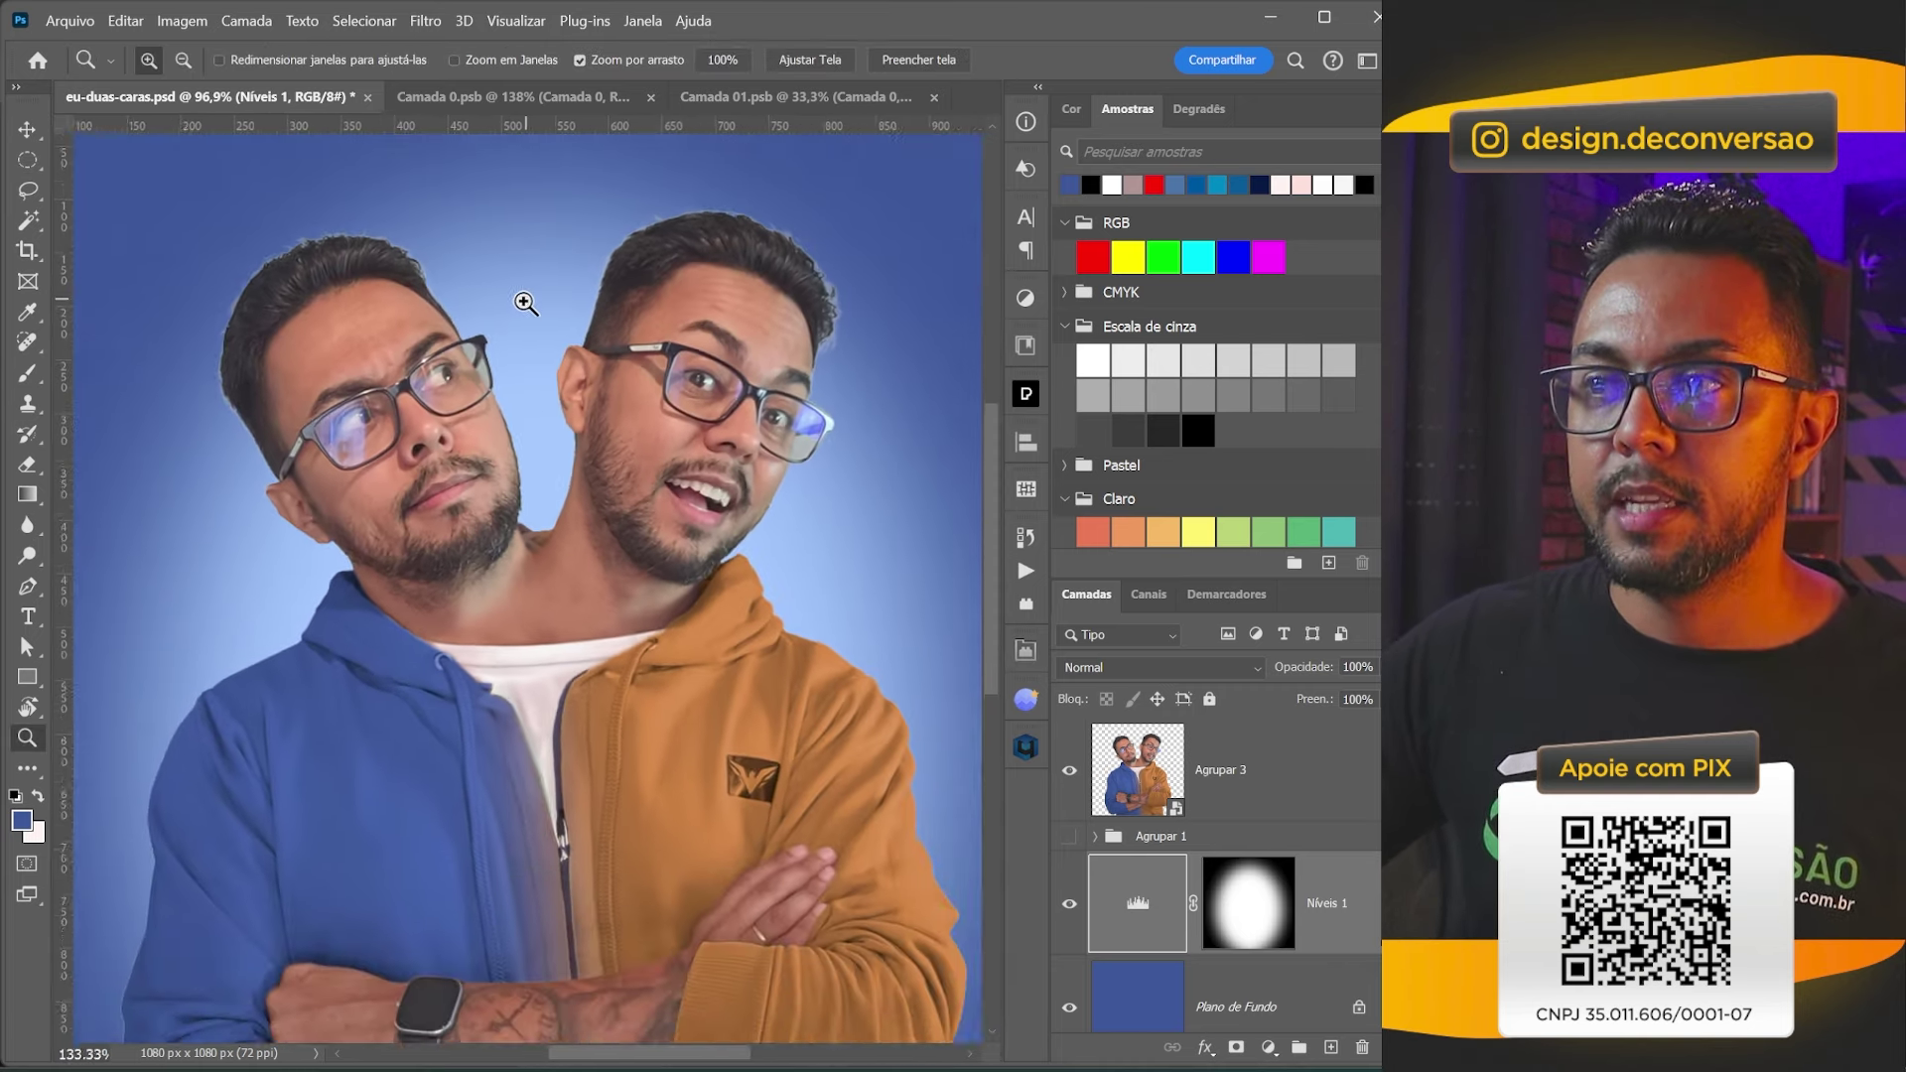
Load the Agrupar 3 layer's outline as a selection from its thumbnail.
left_click_drag(526, 302, 512, 289)
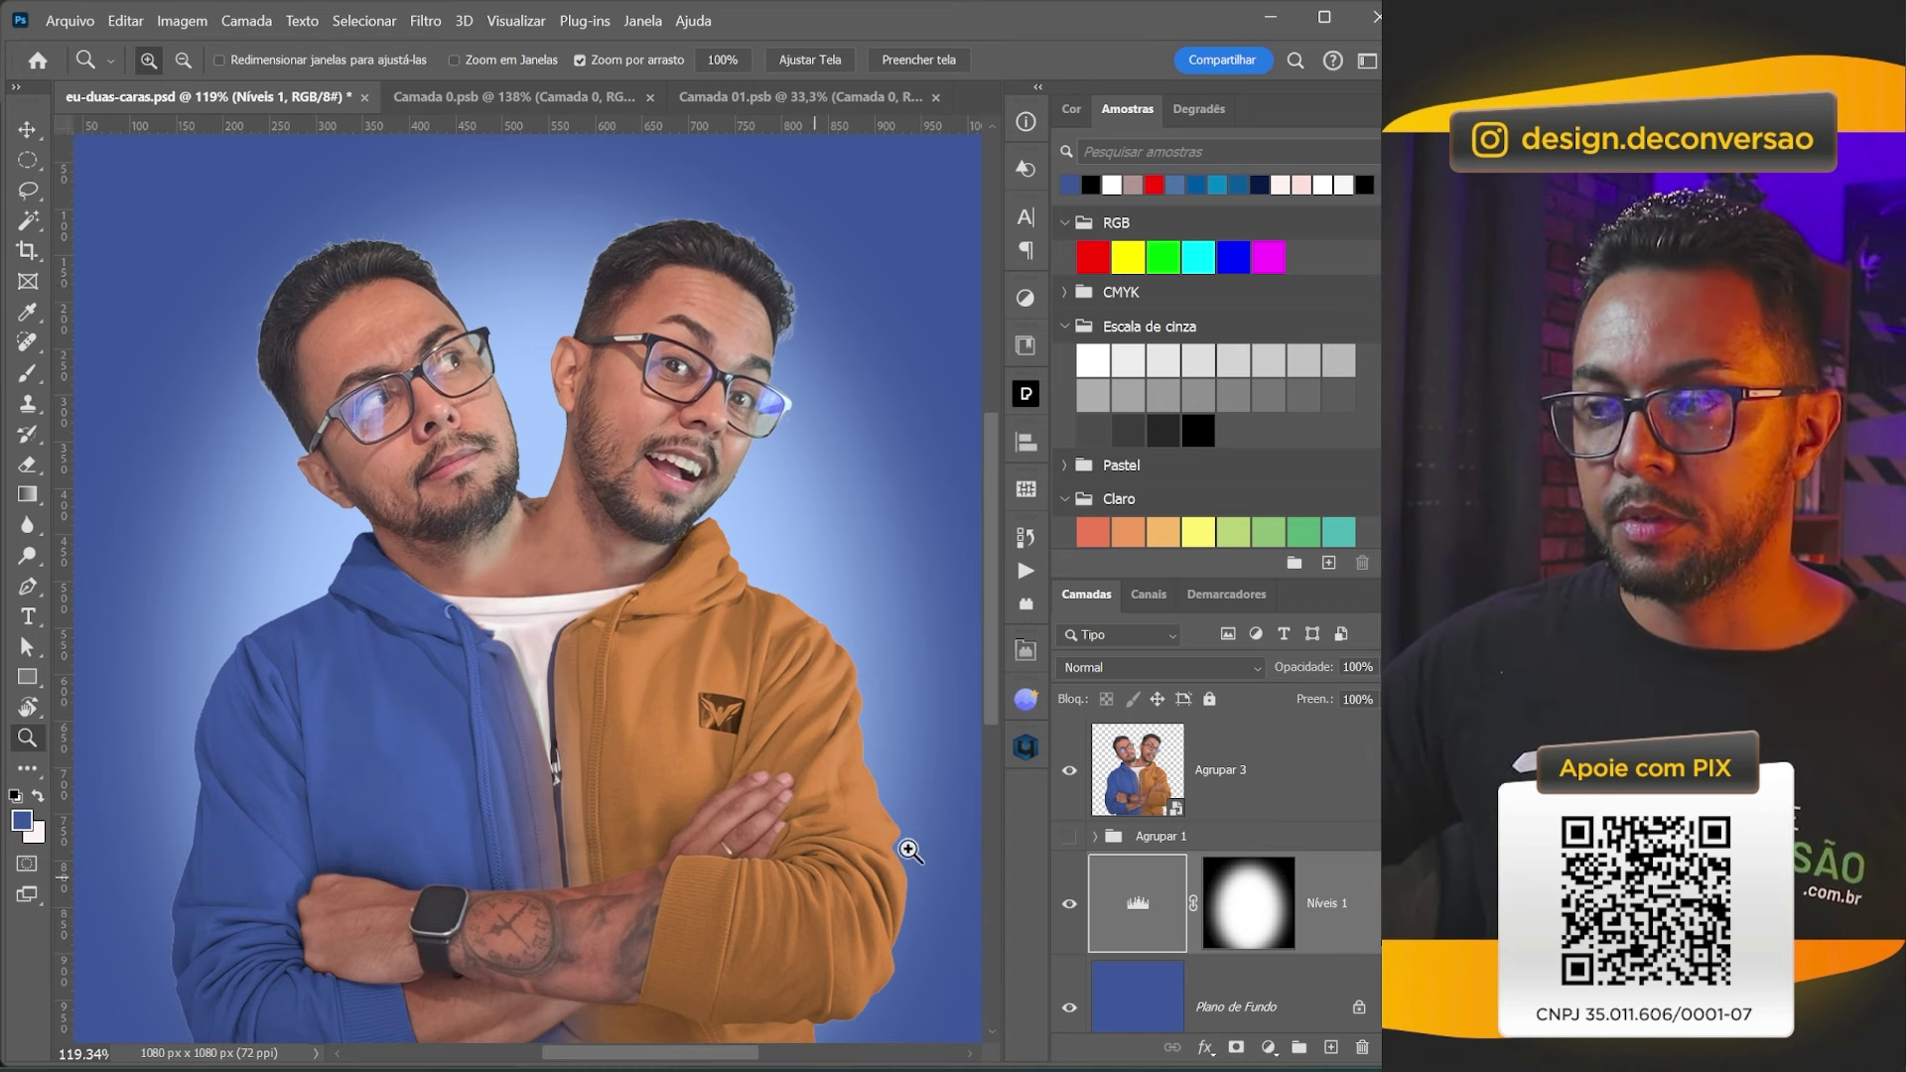
left_click(1137, 779, "ctrl")
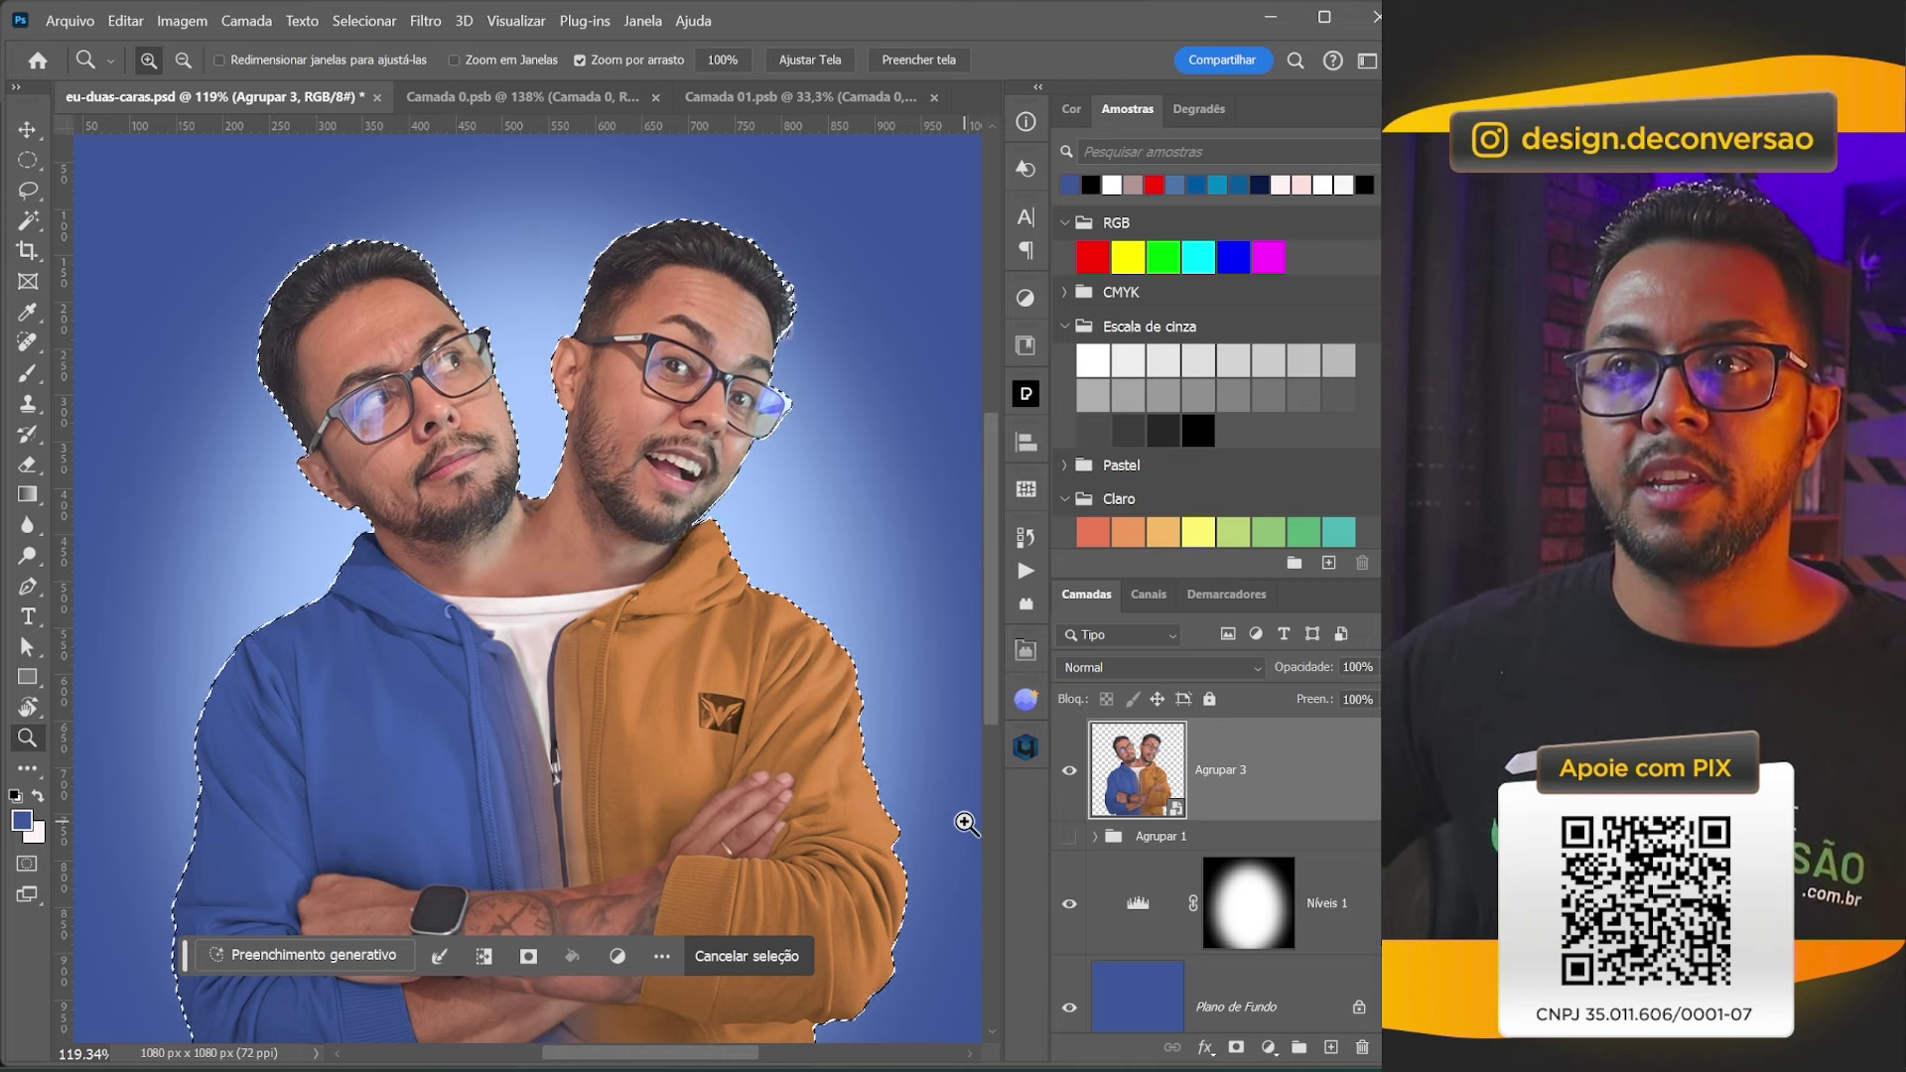
left_click(362, 20)
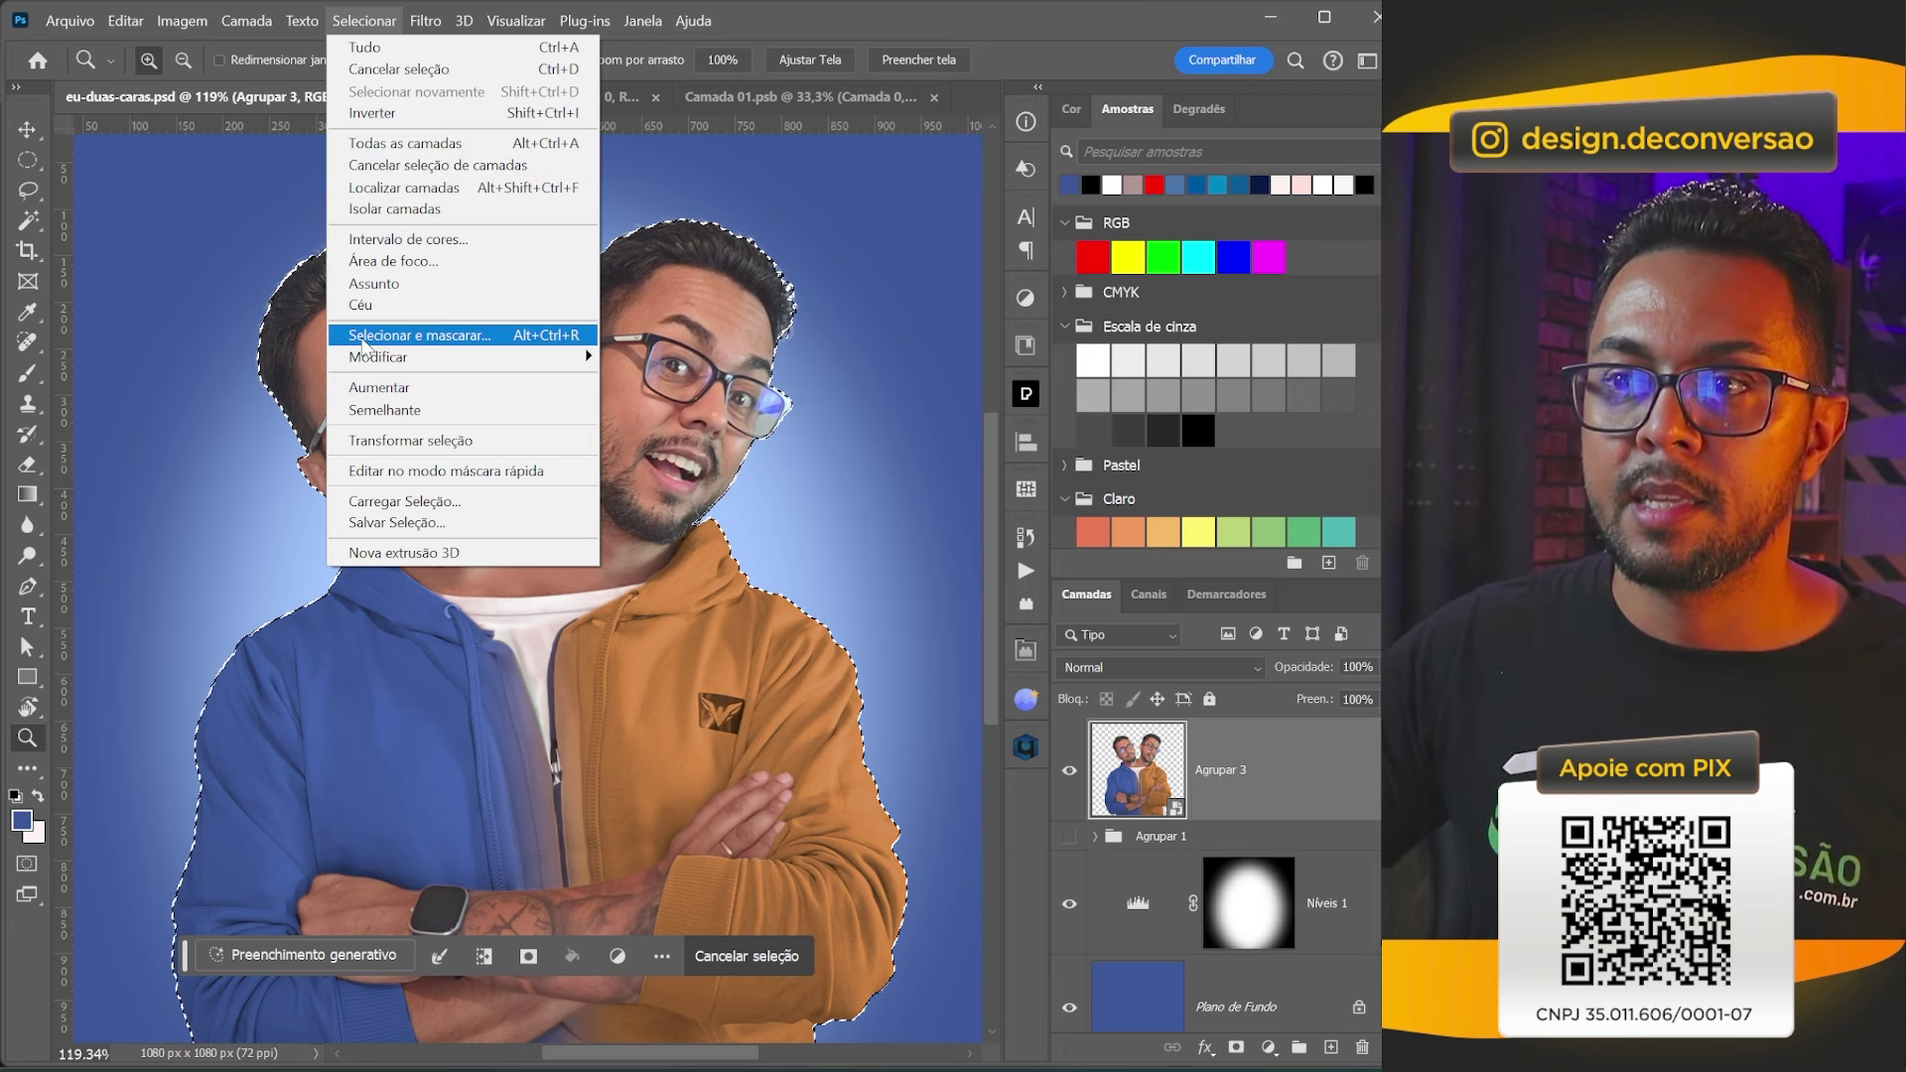
In Selecionar e mascarar, enable Descontaminar cores at 100% and output a new masked layer.
left_click(363, 337)
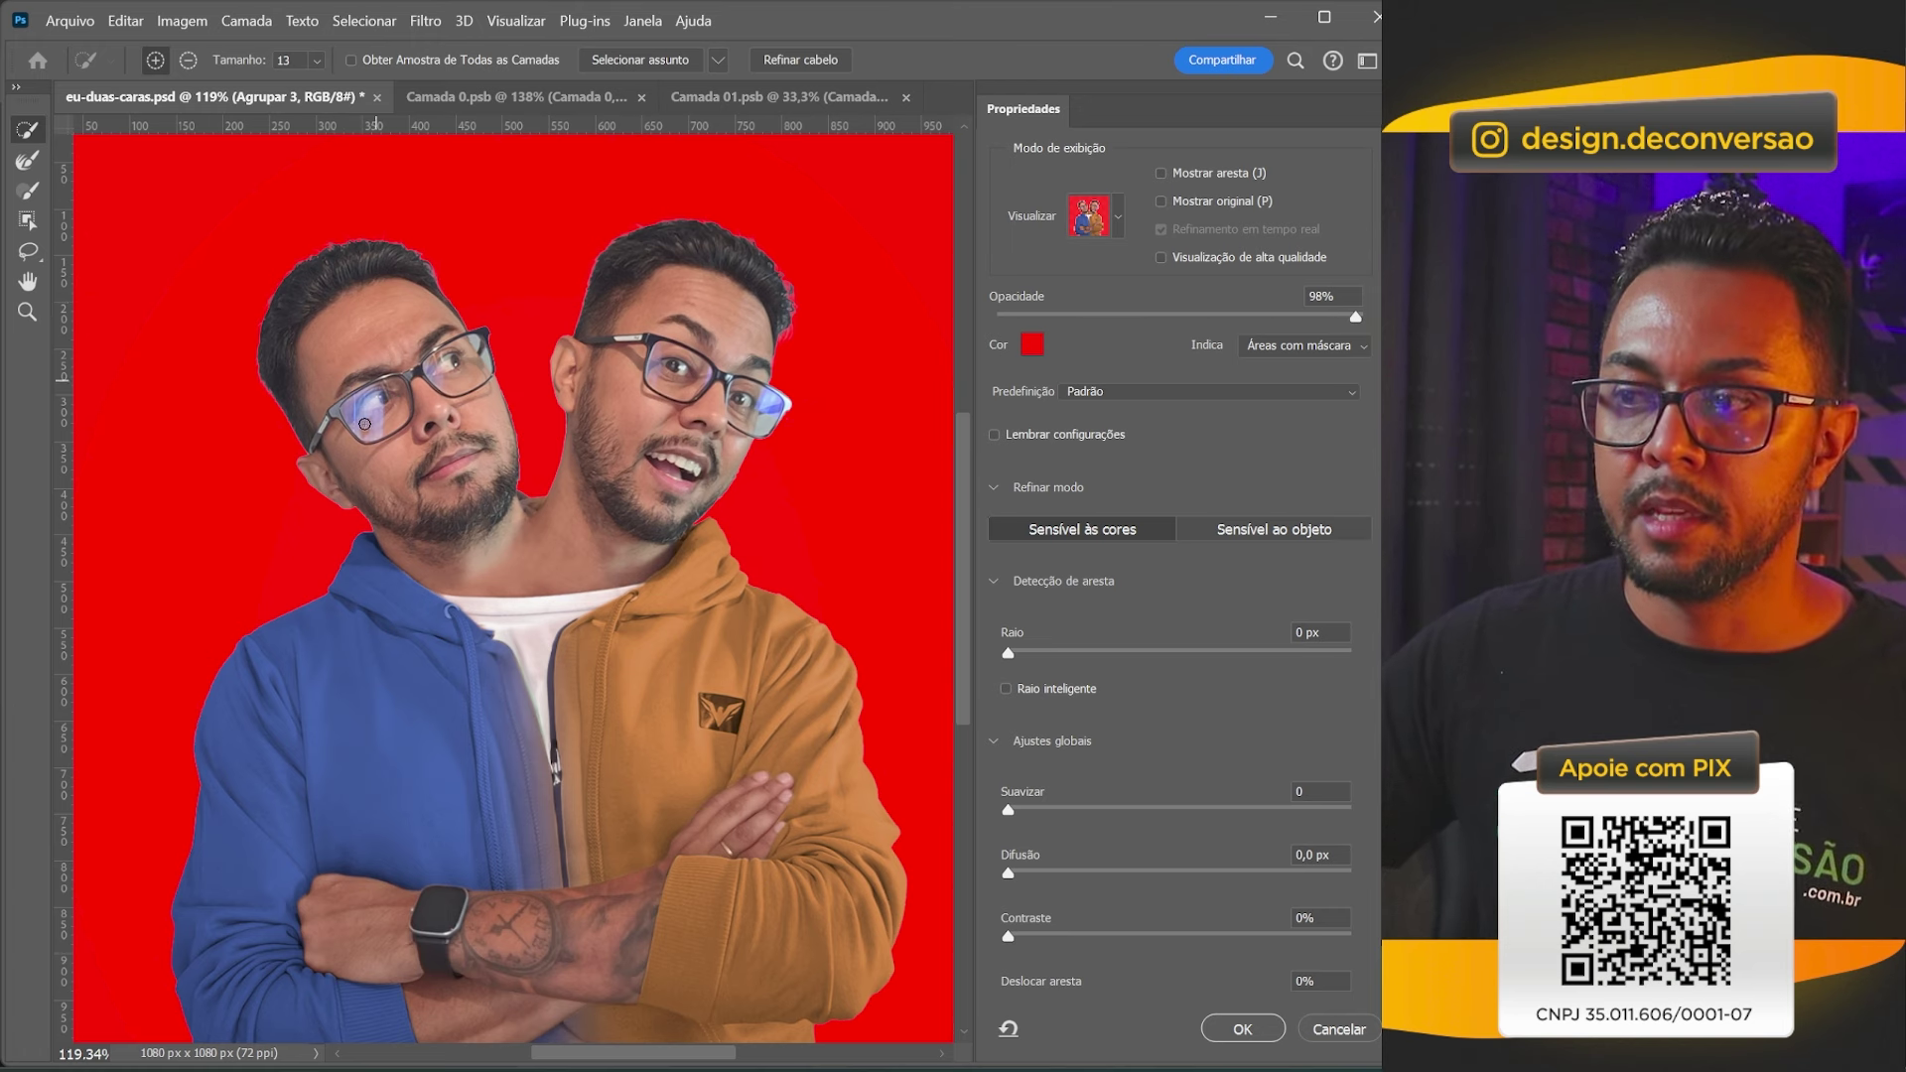
scroll(994, 864, "down", 2)
scroll(994, 864, "down", 3)
scroll(994, 864, "down", 1)
left_click(991, 850)
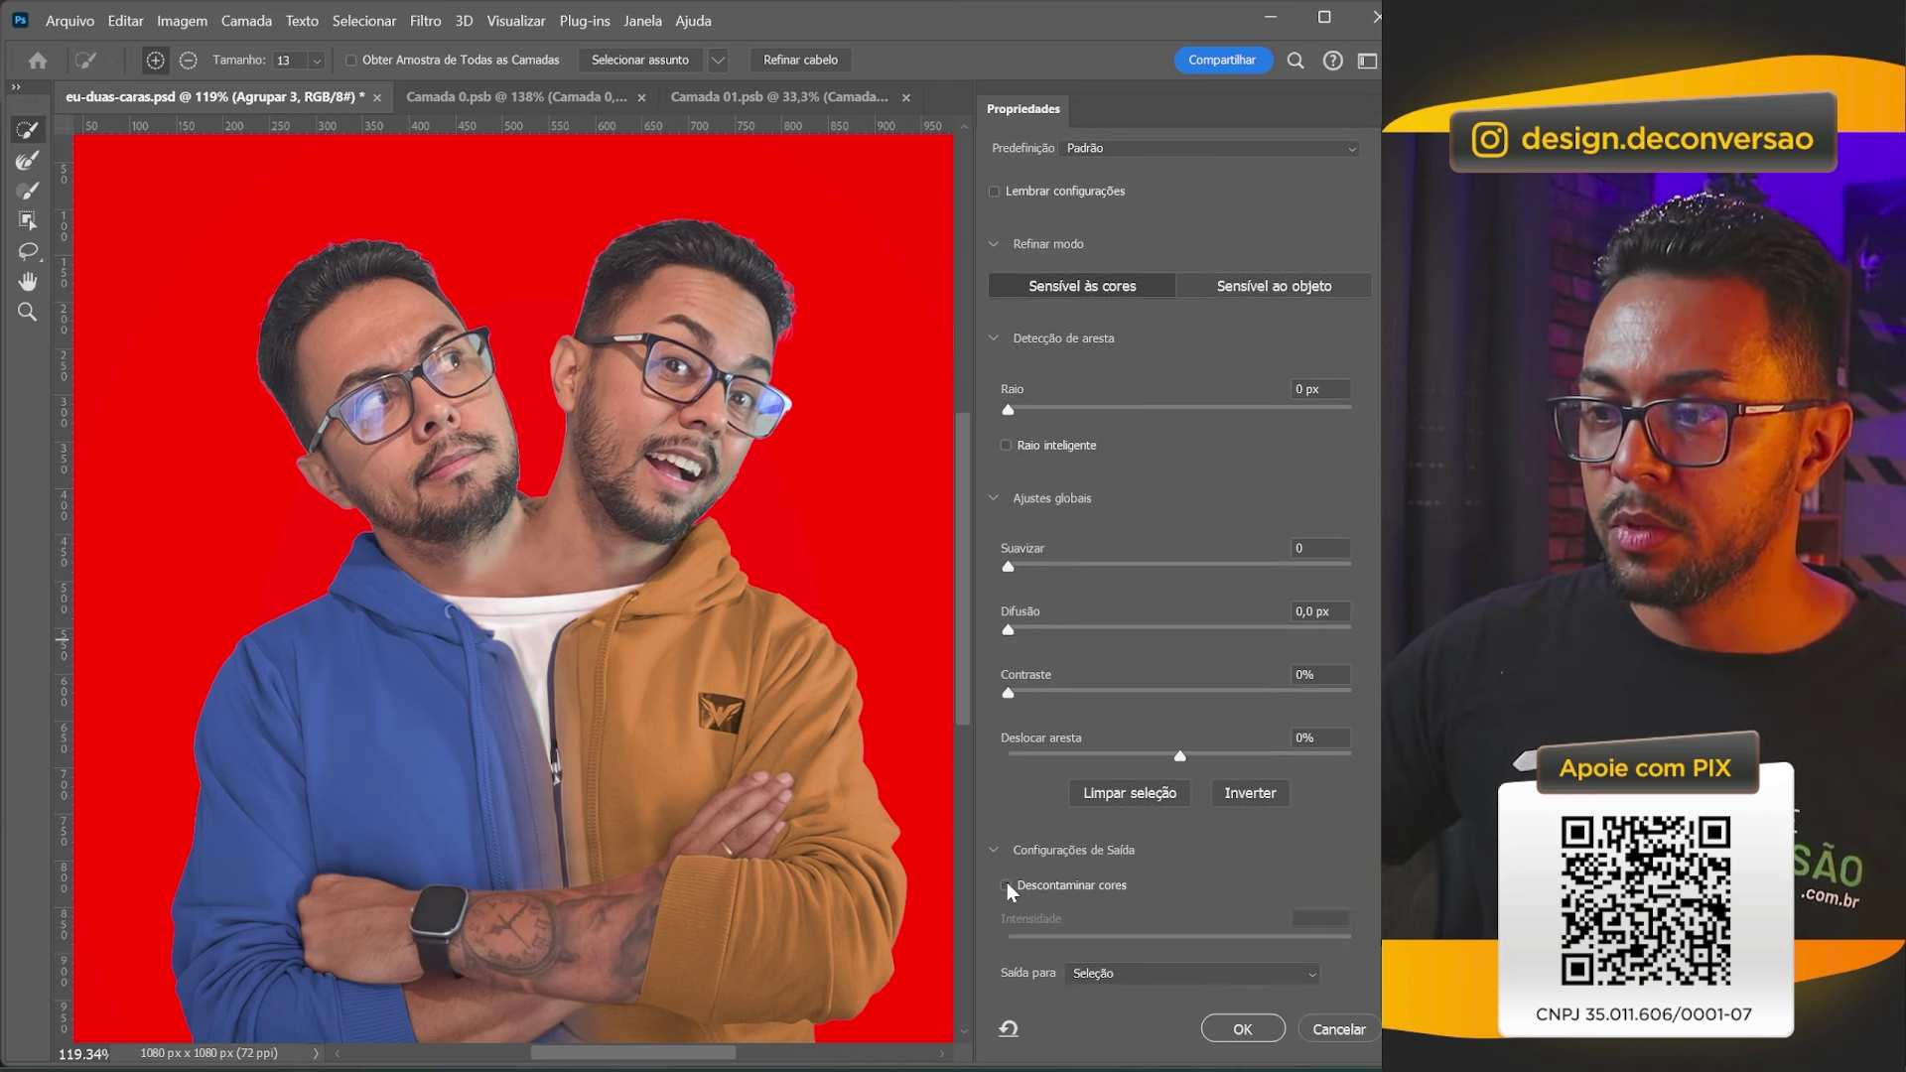
left_click(1006, 886)
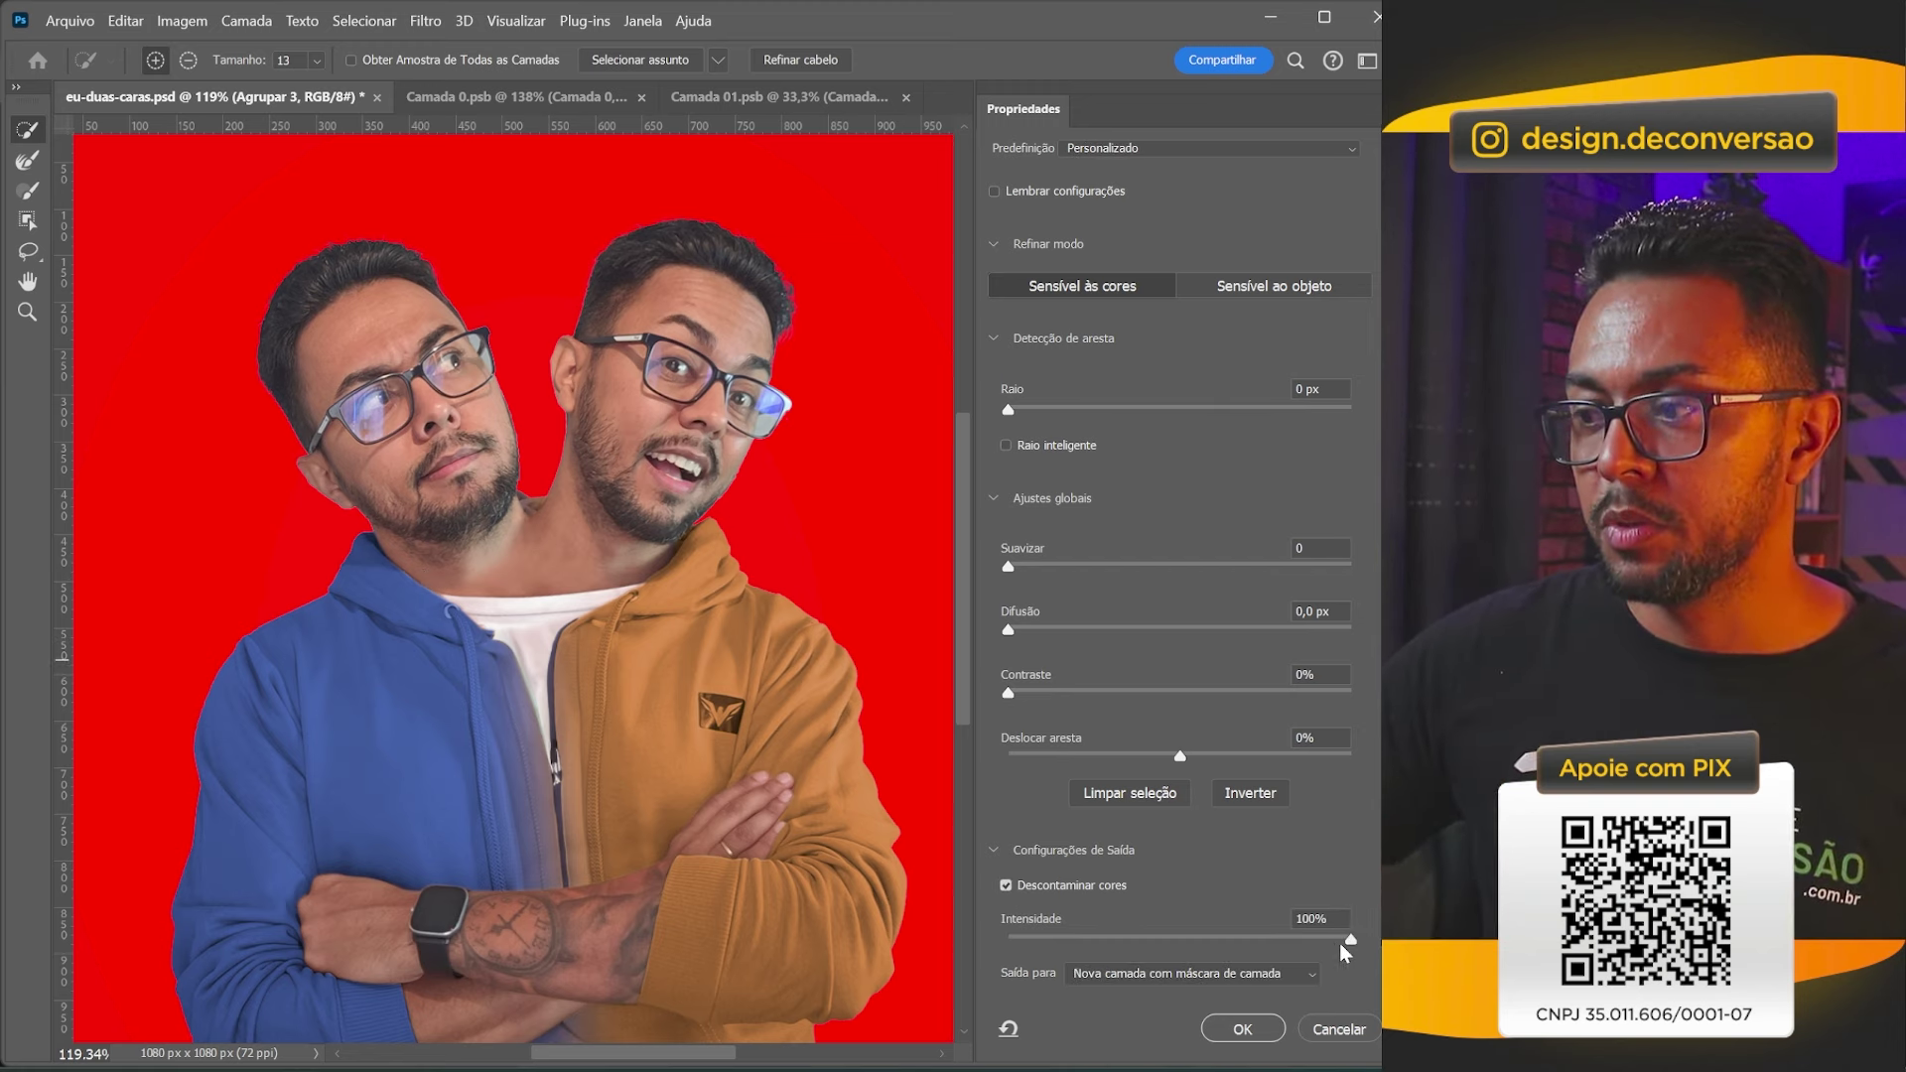
left_click_drag(1026, 939, 1025, 944)
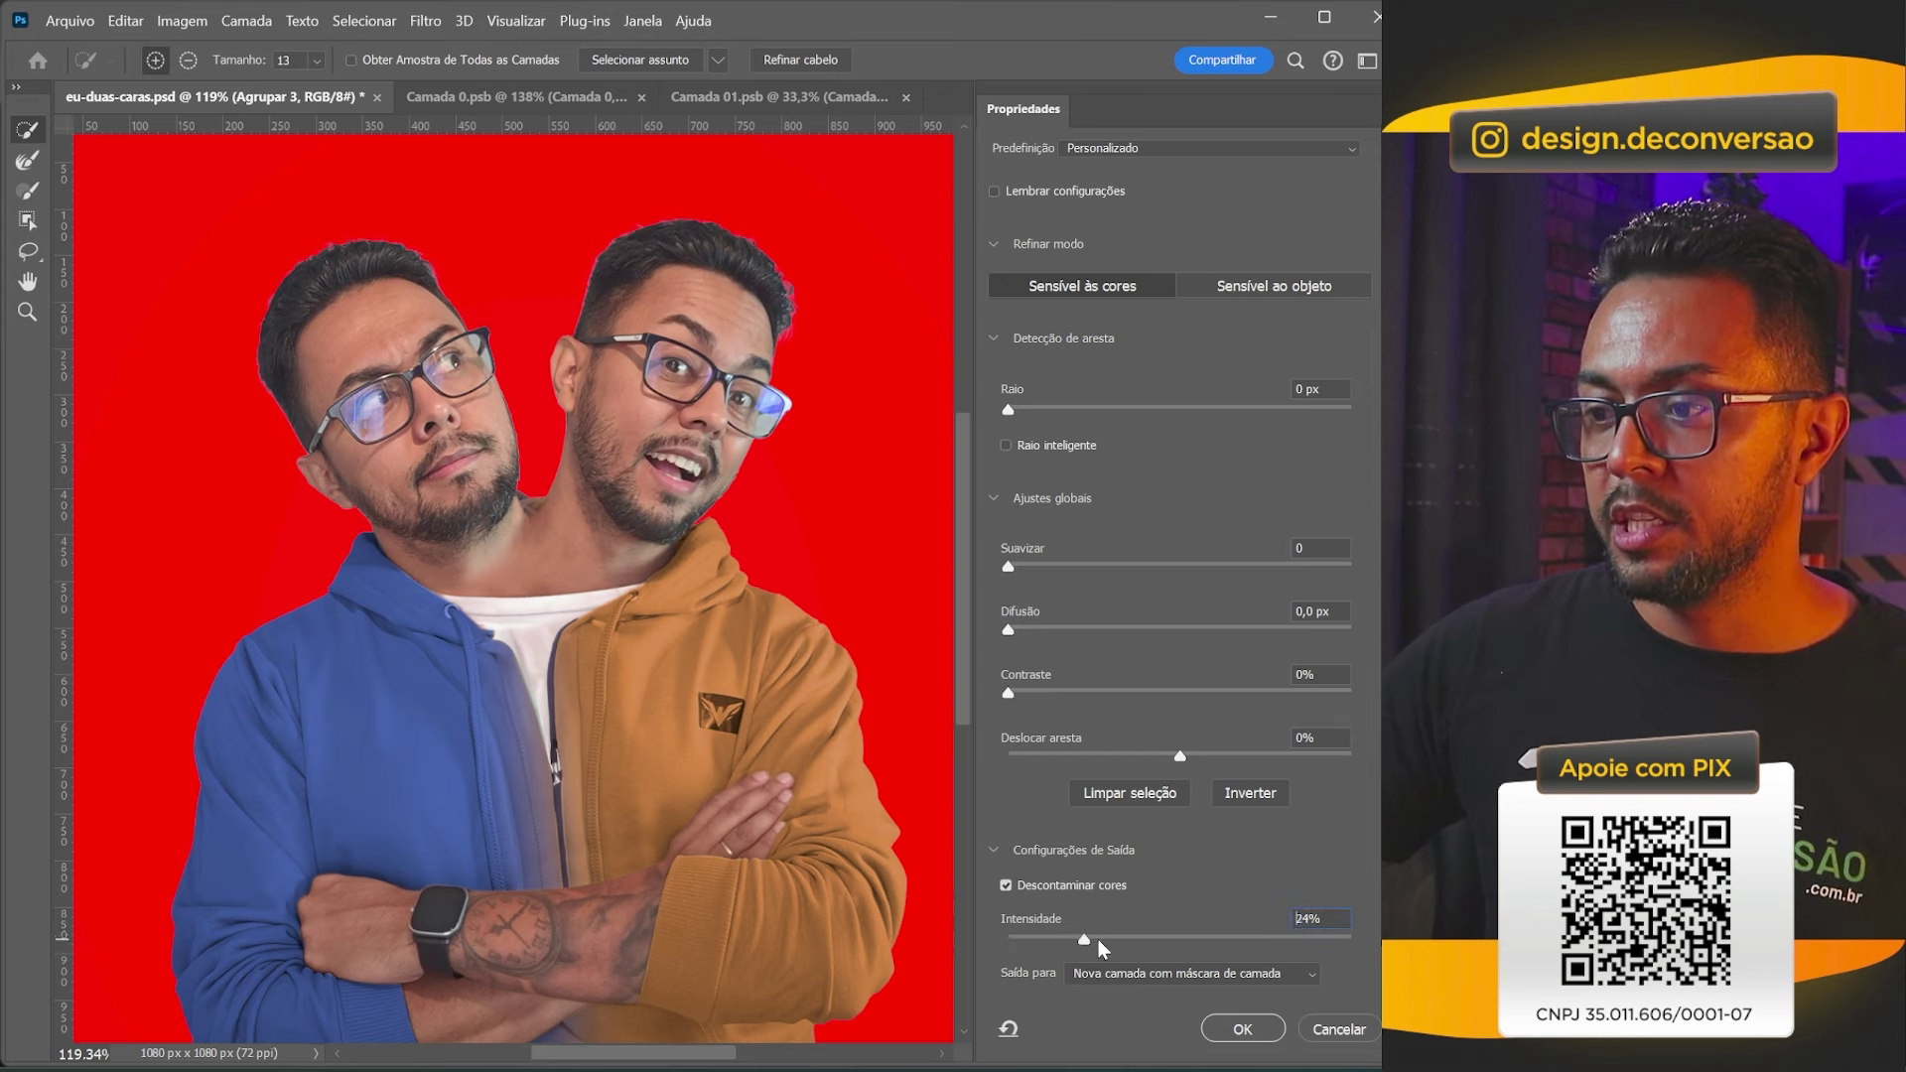
left_click_drag(1345, 941, 1356, 941)
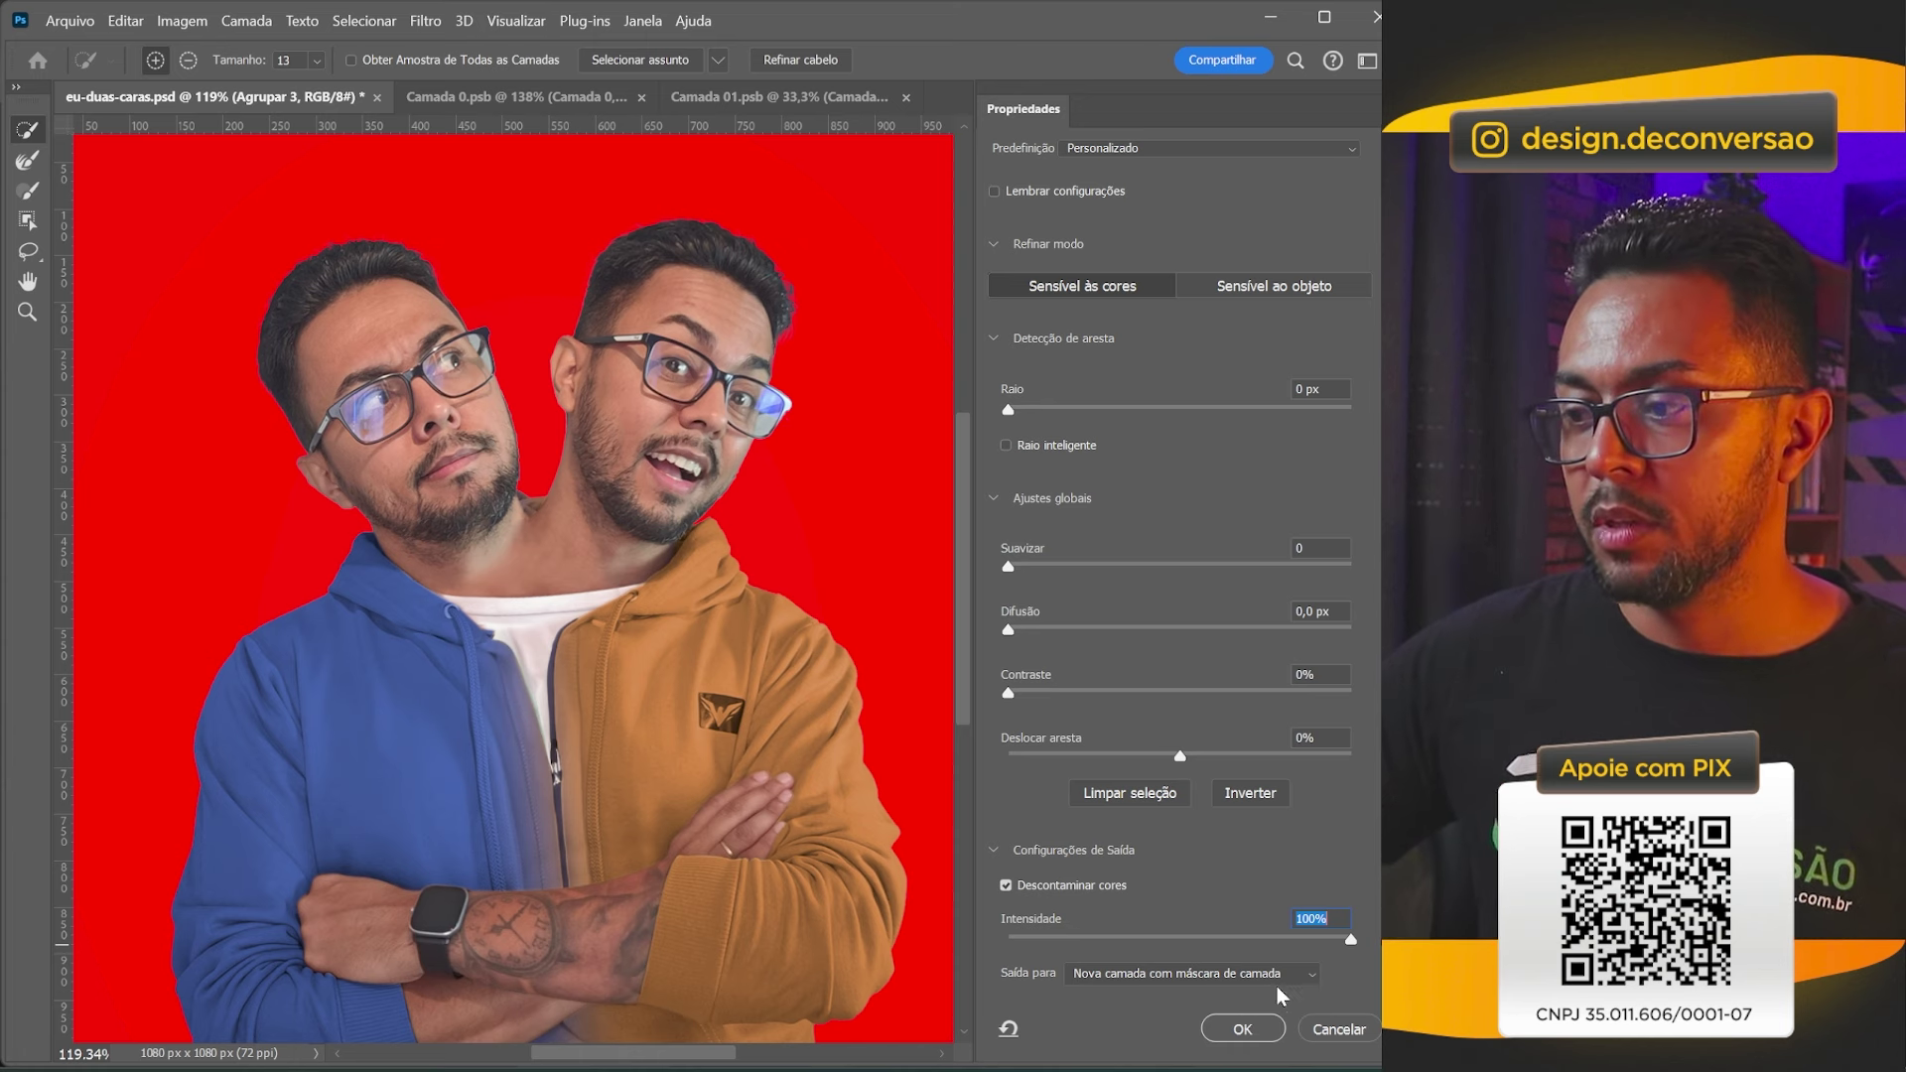
left_click(1242, 1026)
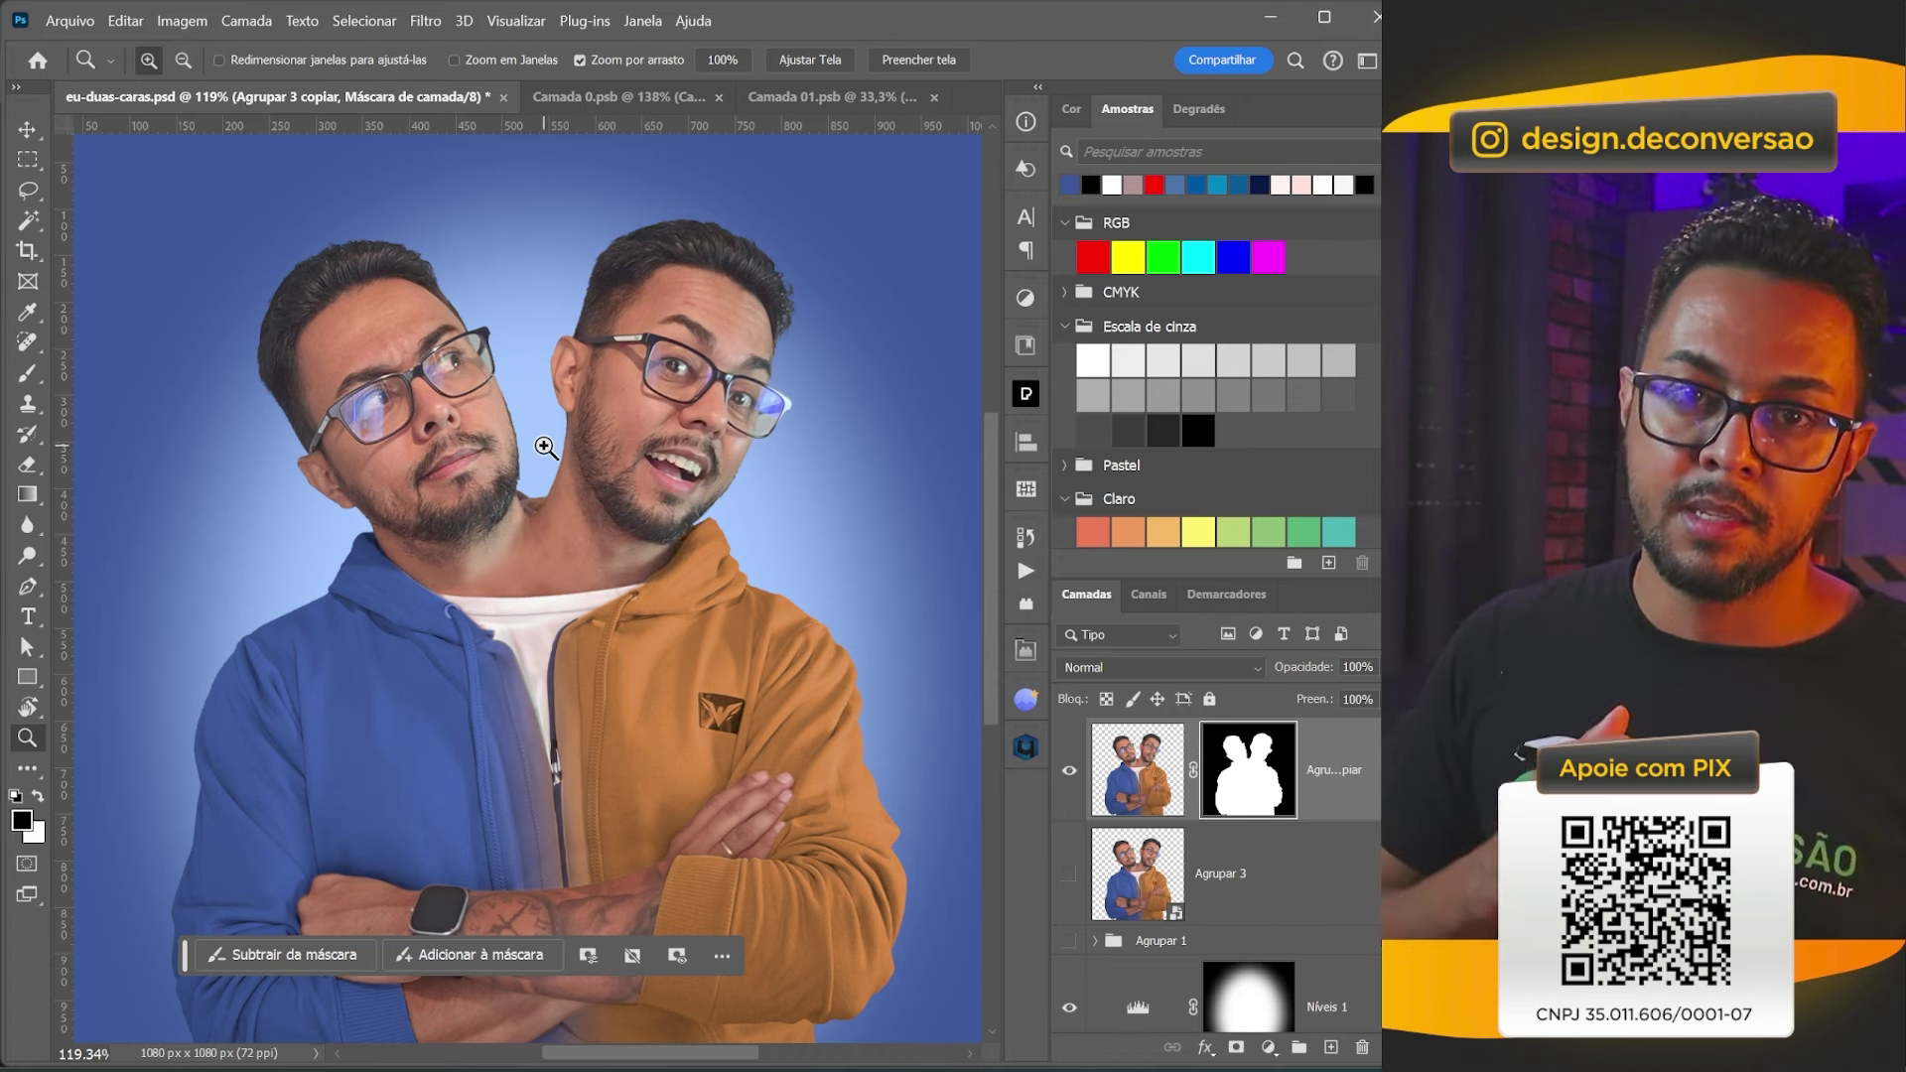
Add a new empty layer, Camada 8, above the Níveis 1 adjustment layer.
scroll(1299, 900, "down", 2)
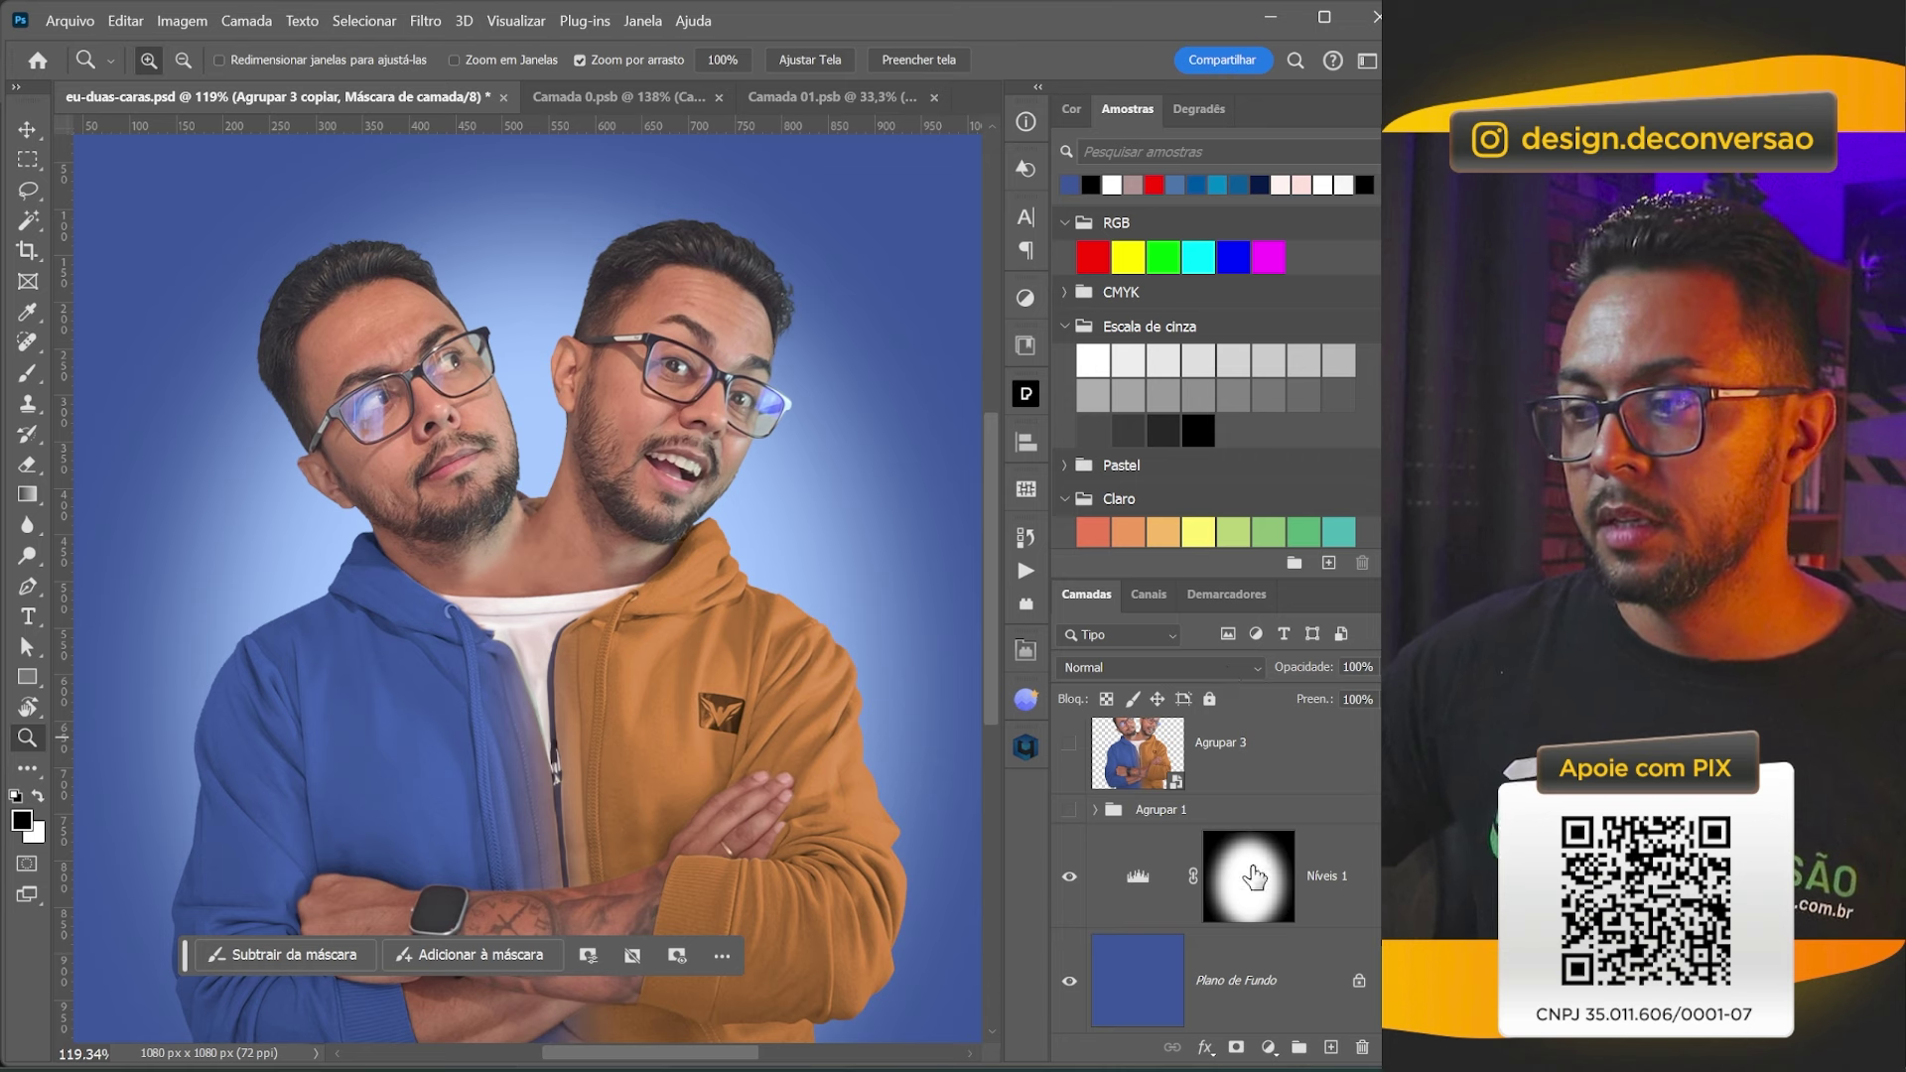
left_click(1321, 868)
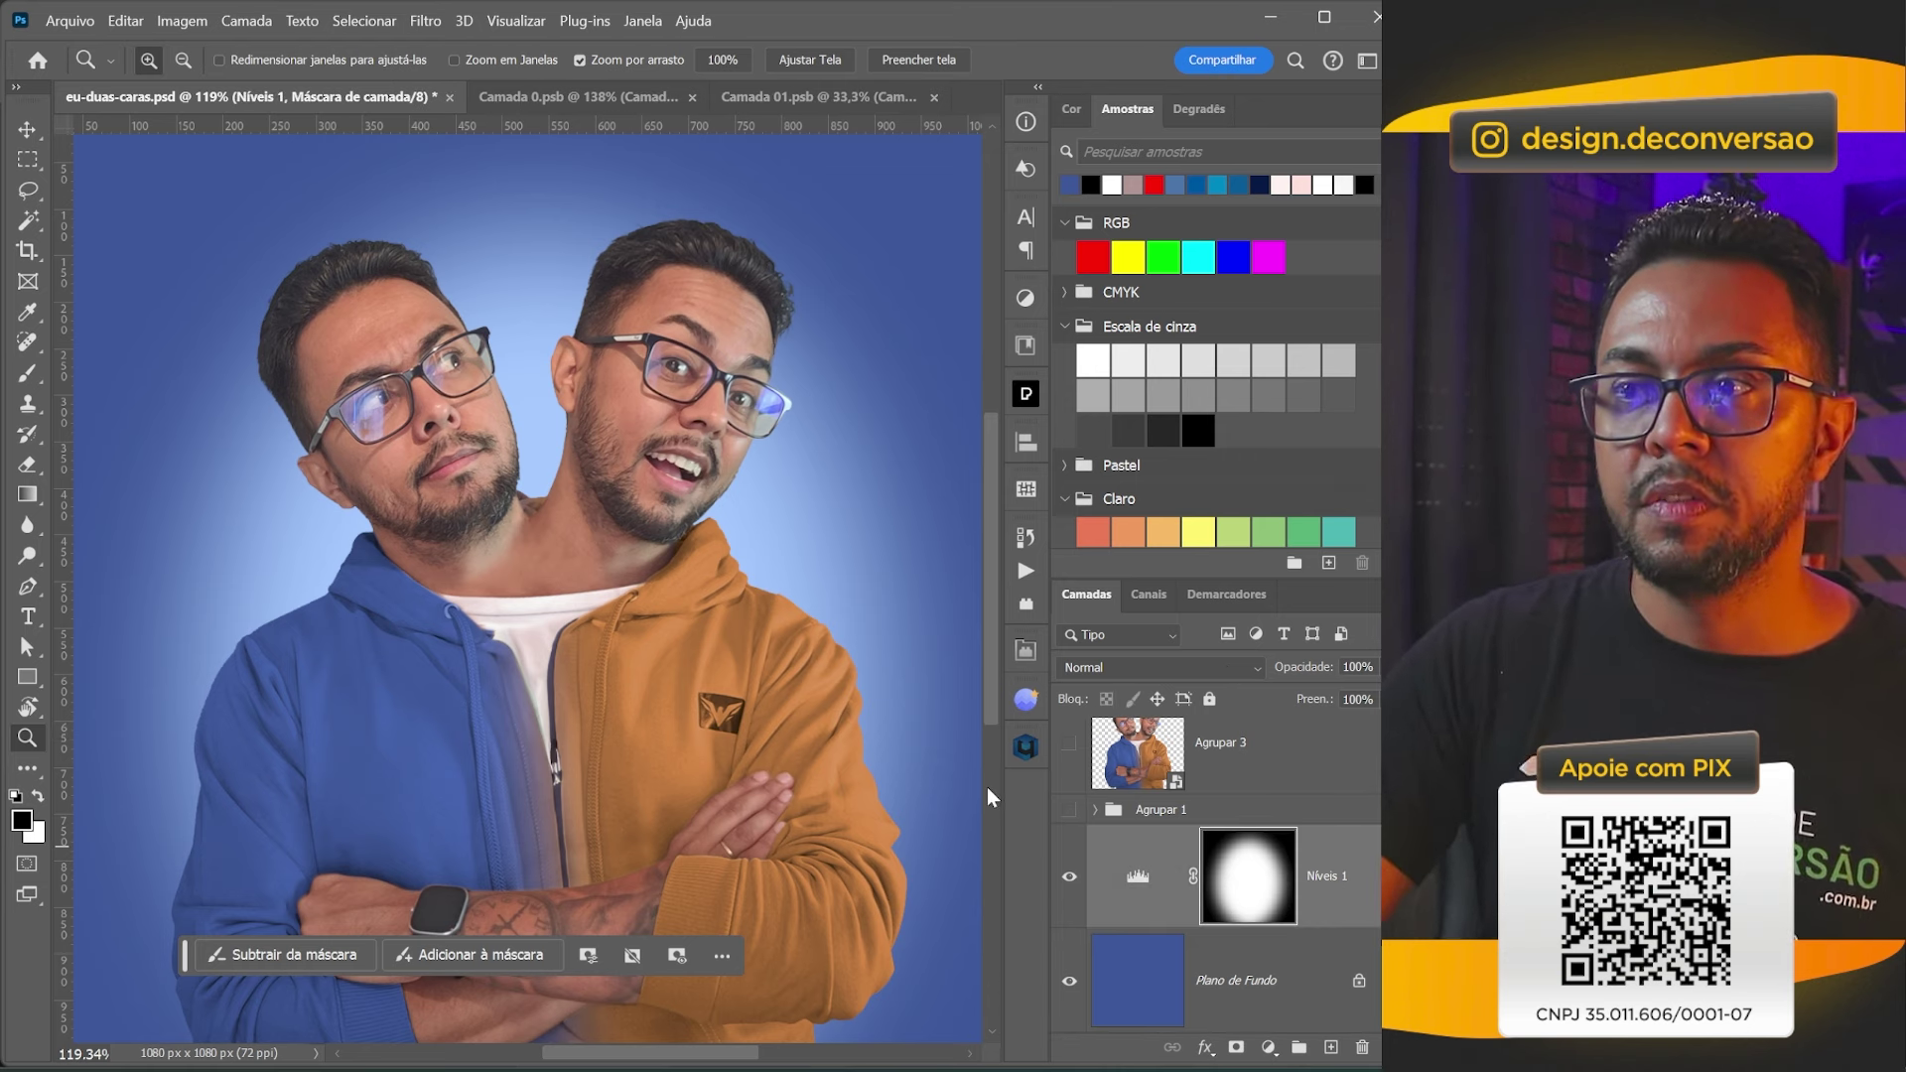
key("ctrl+shift+n")
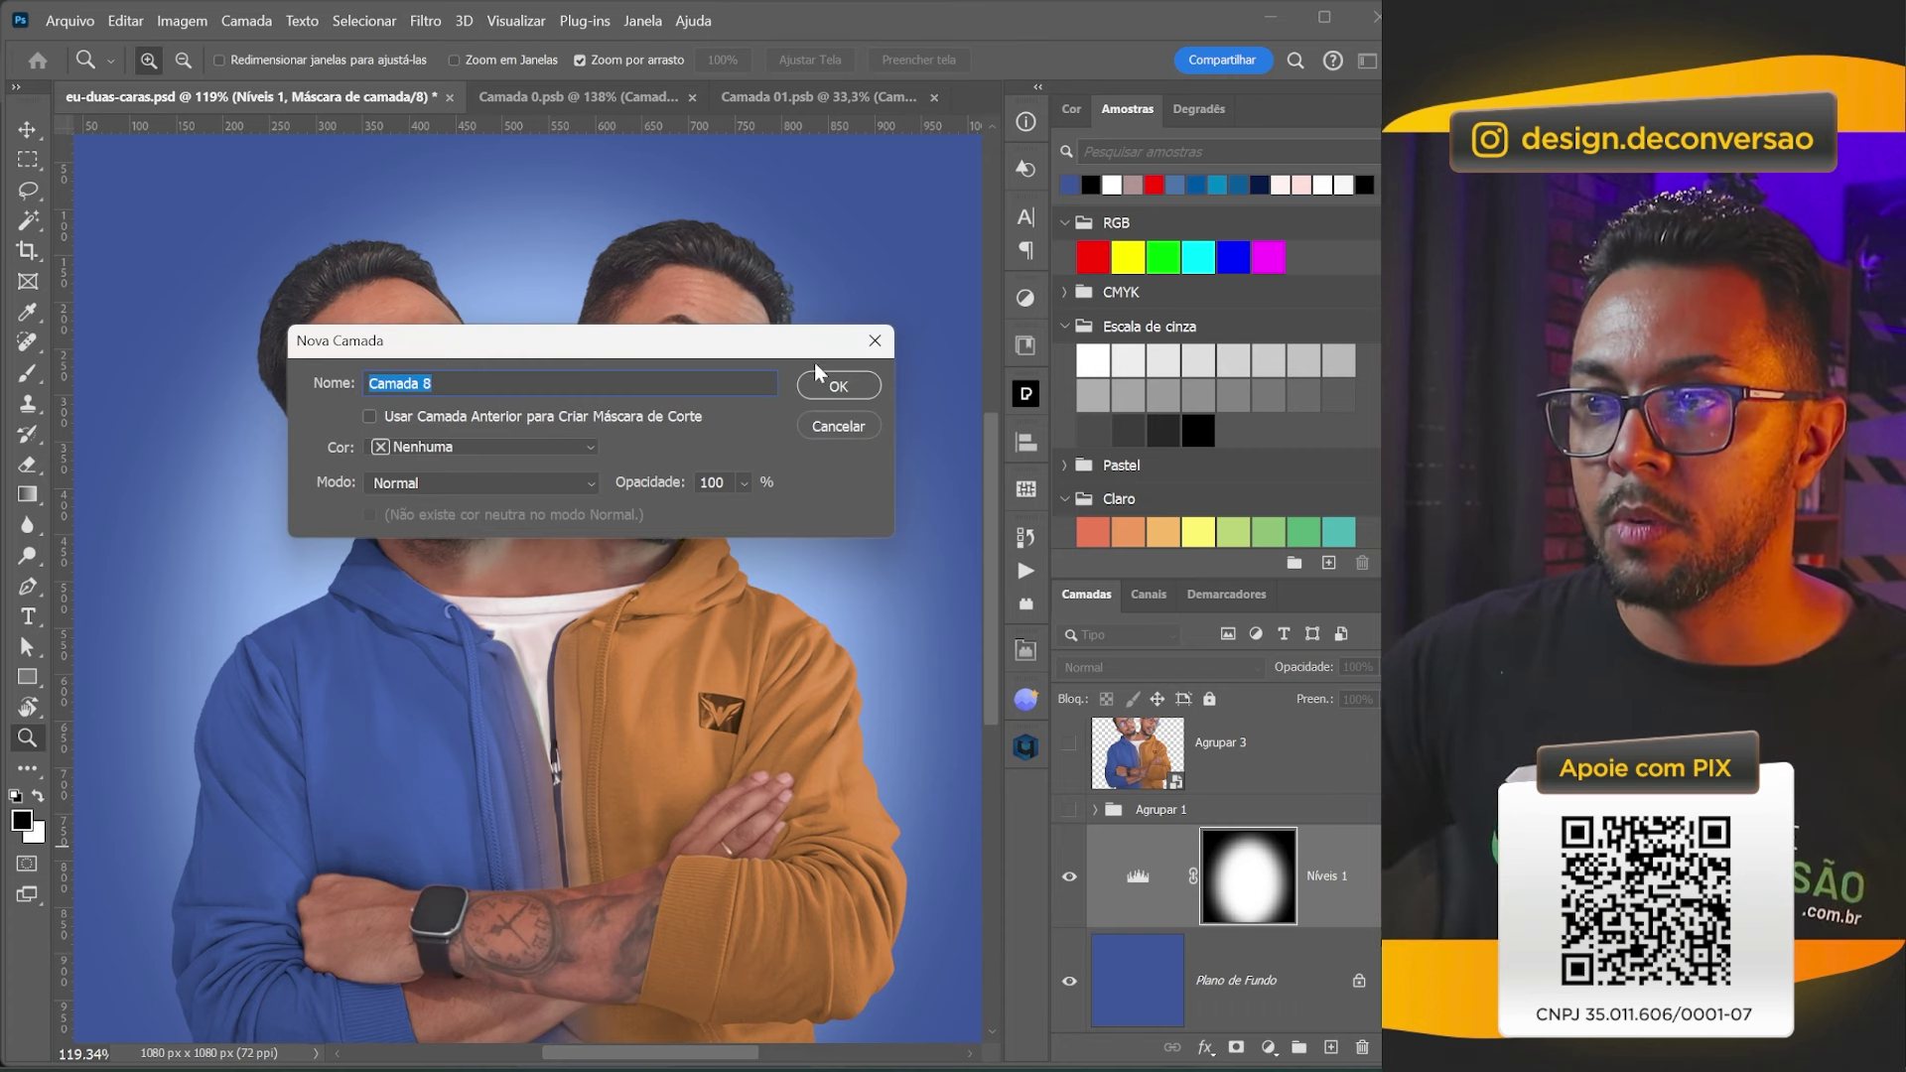
left_click(836, 385)
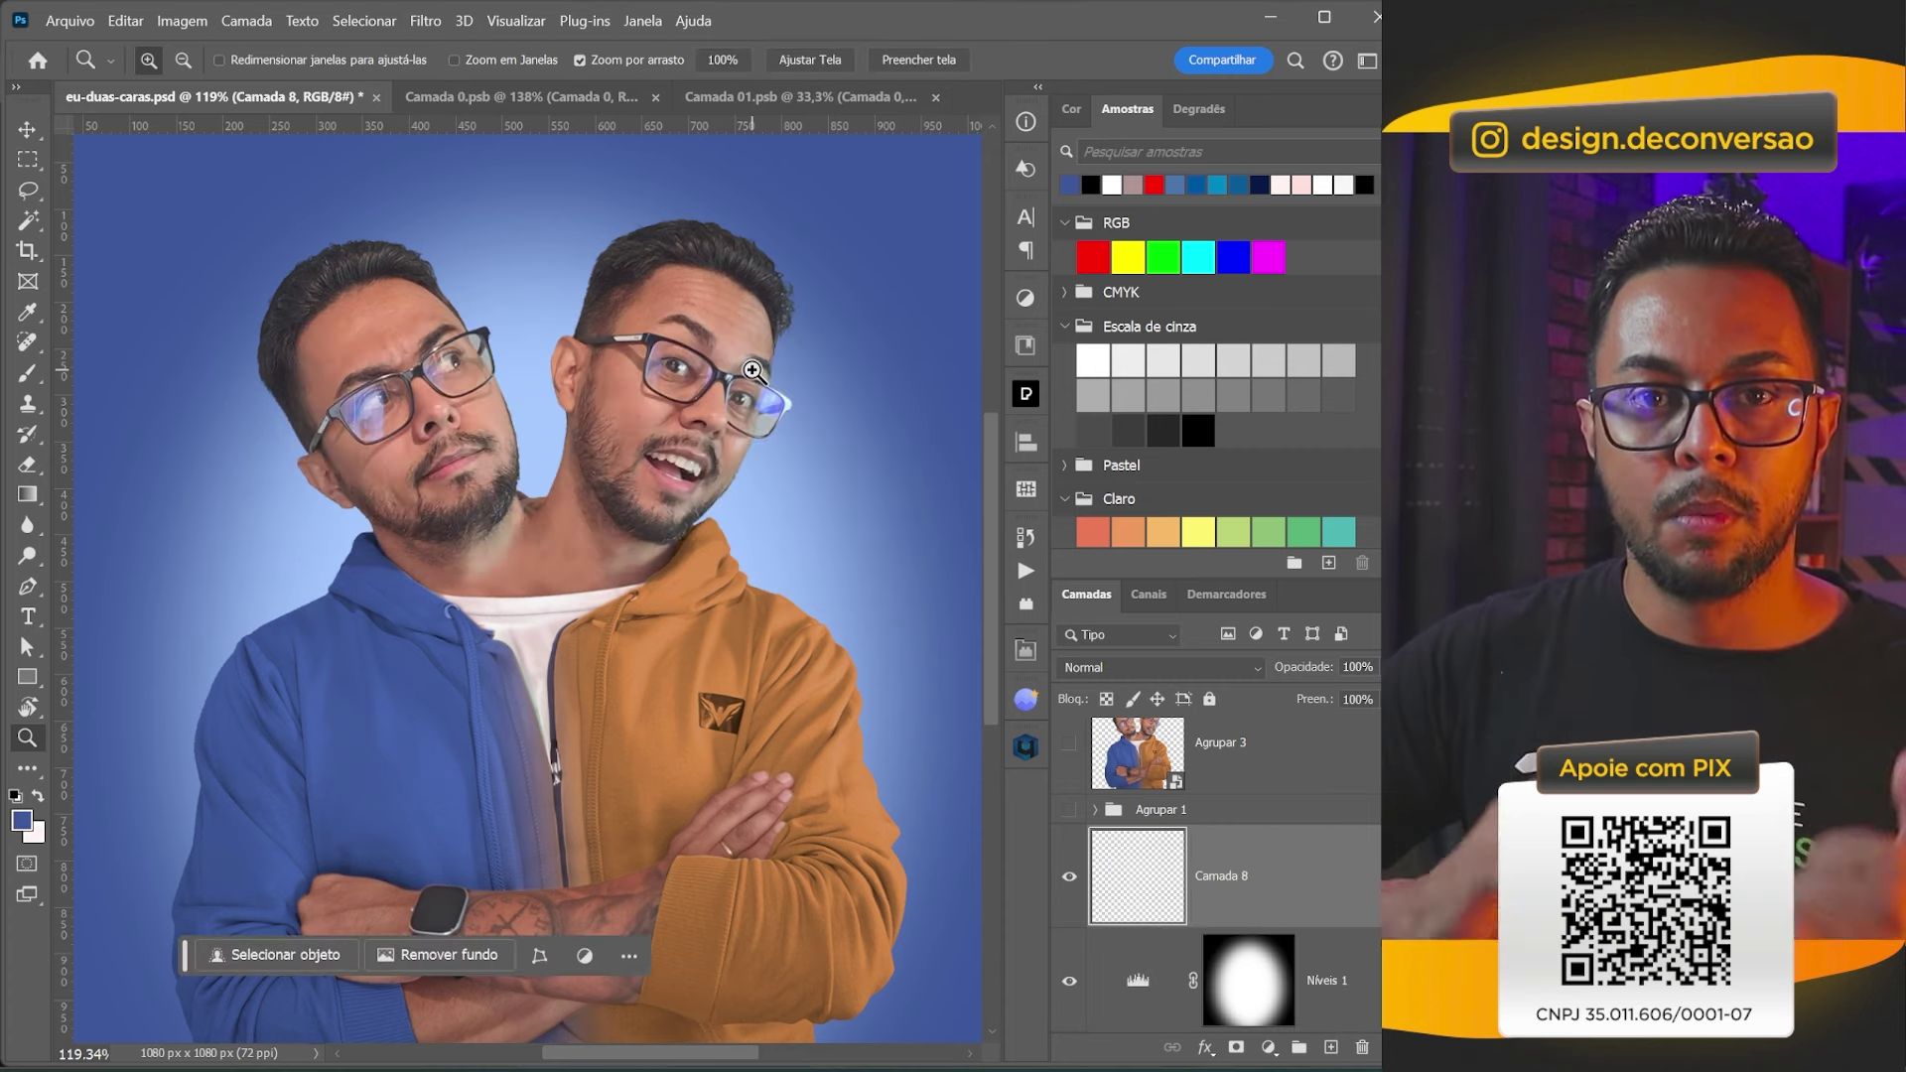
Fill Camada 8 with 50% Gray (50% Cinza).
key("shift+F5")
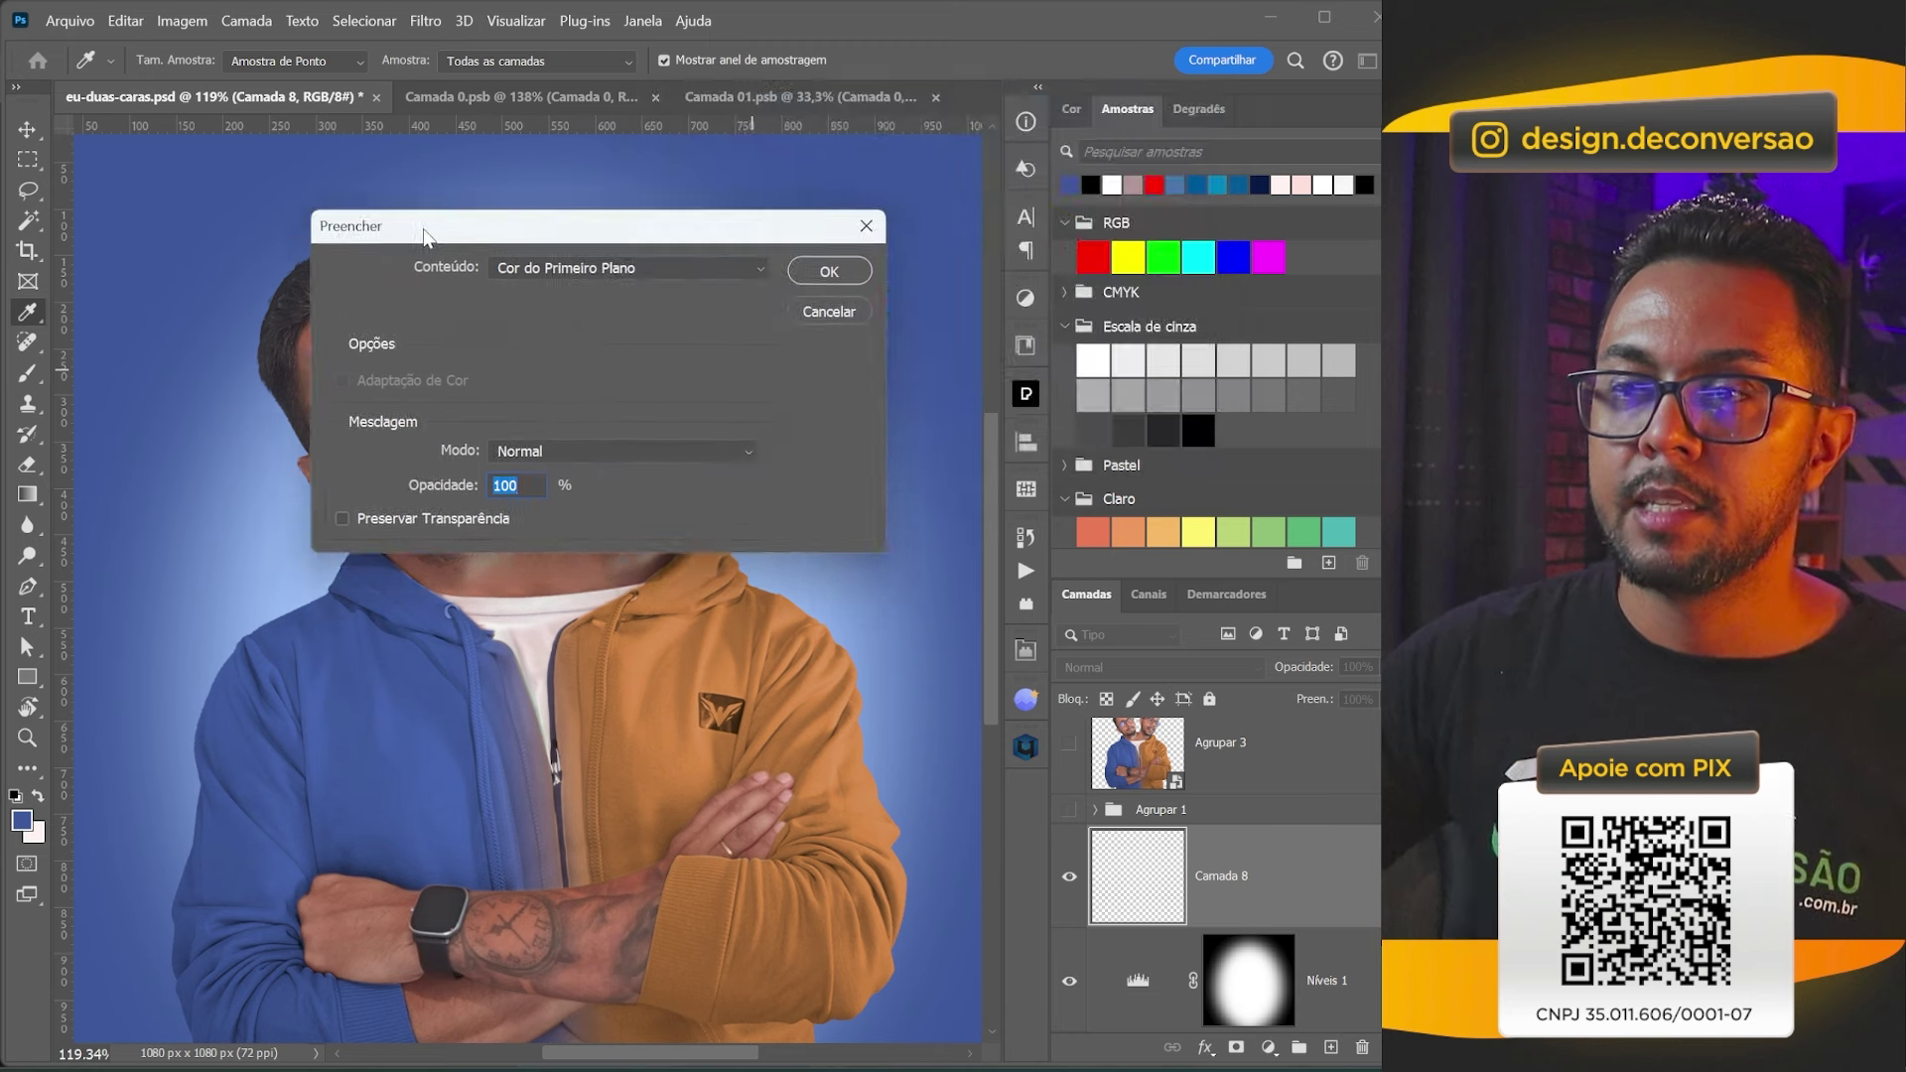
left_click_drag(425, 234, 329, 229)
left_click(488, 266)
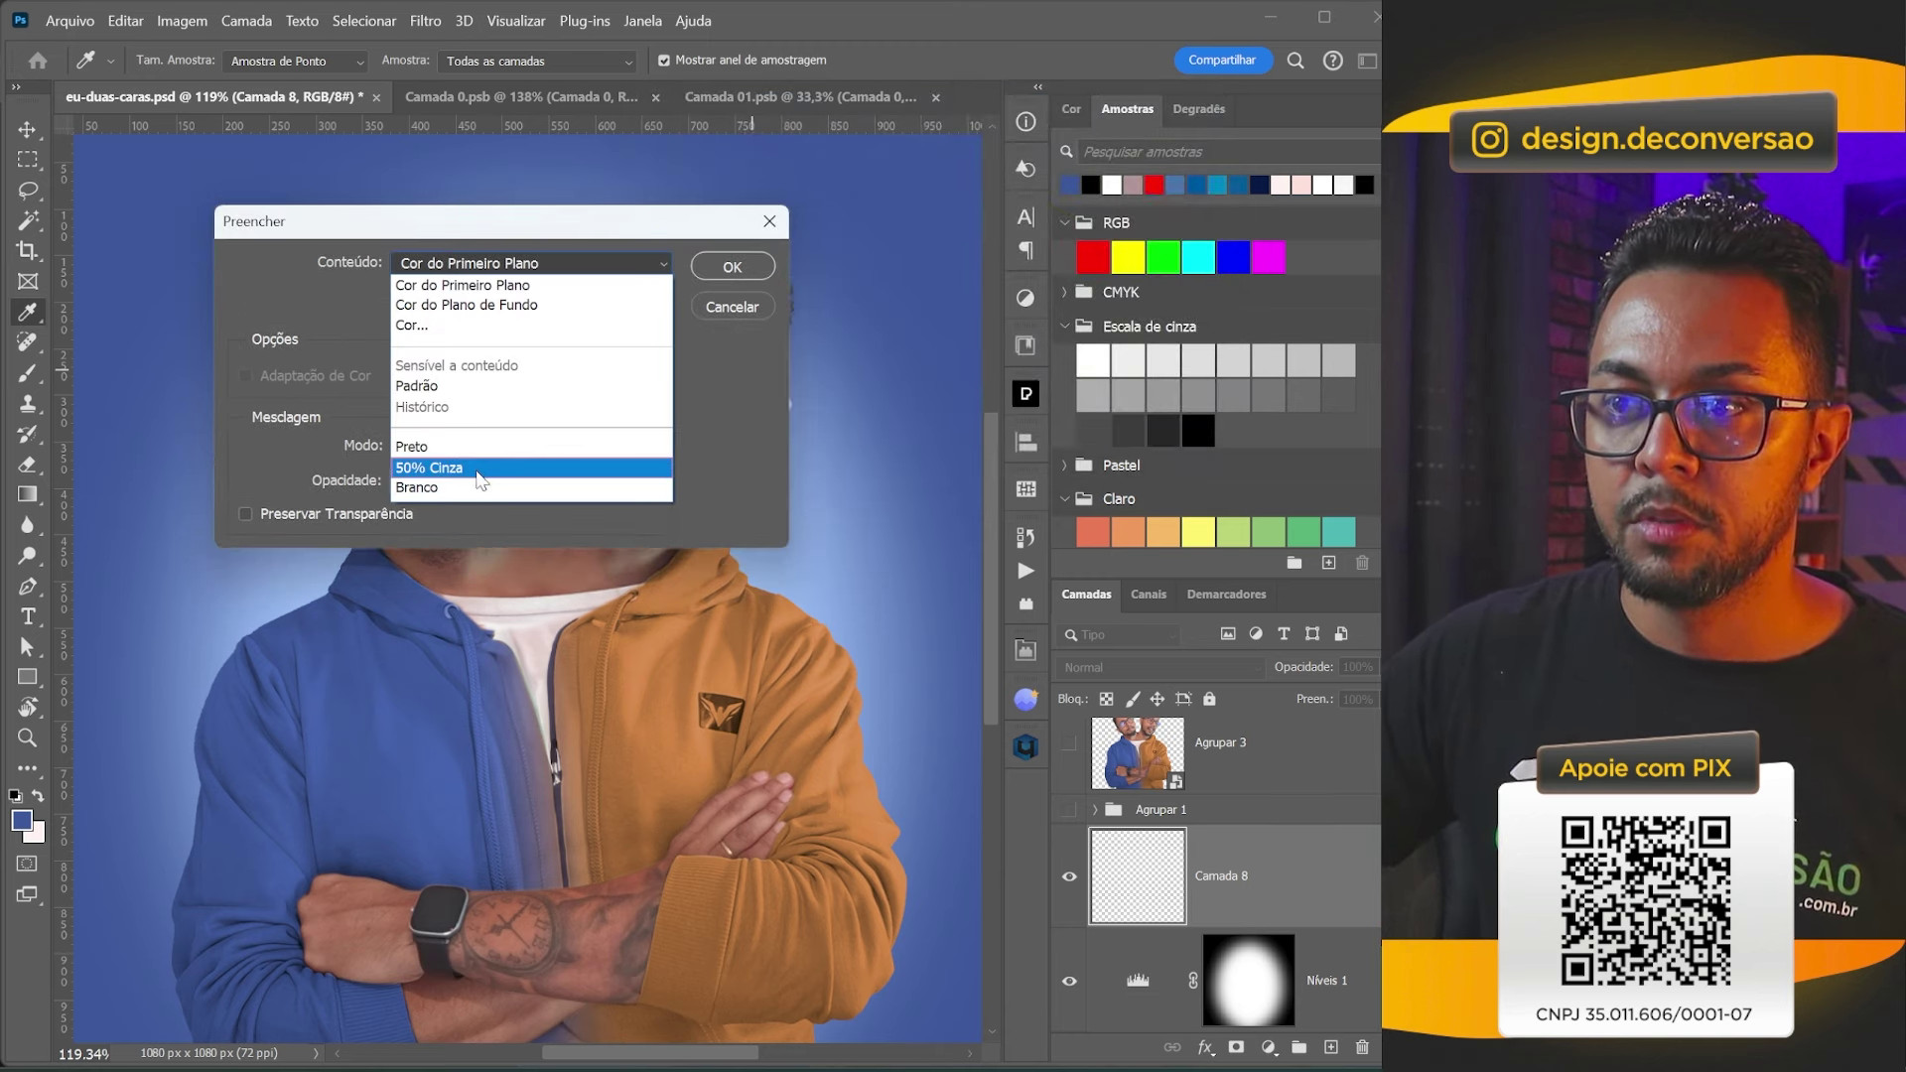
left_click(480, 481)
left_click(732, 266)
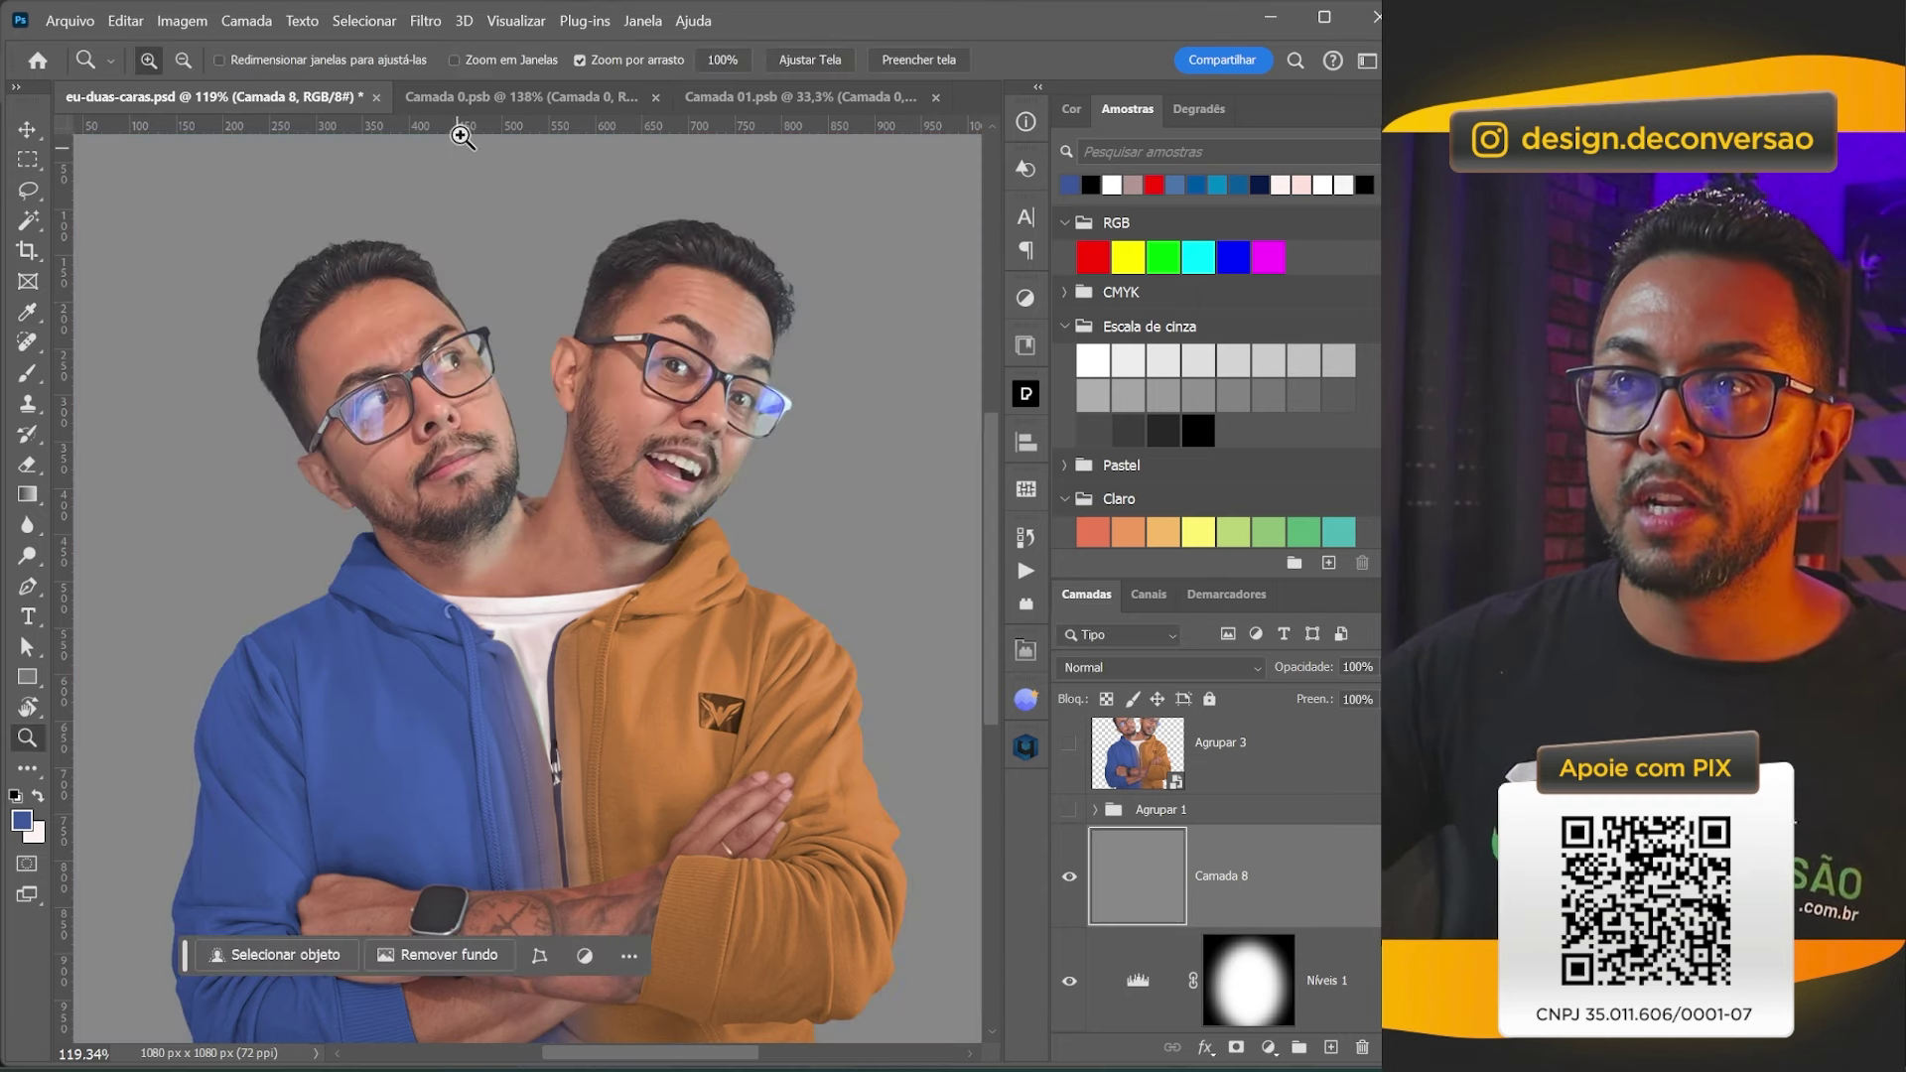
Add 5% uniform monochromatic noise to Camada 8 and set its blend mode to Sobrepor (Overlay).
left_click(429, 21)
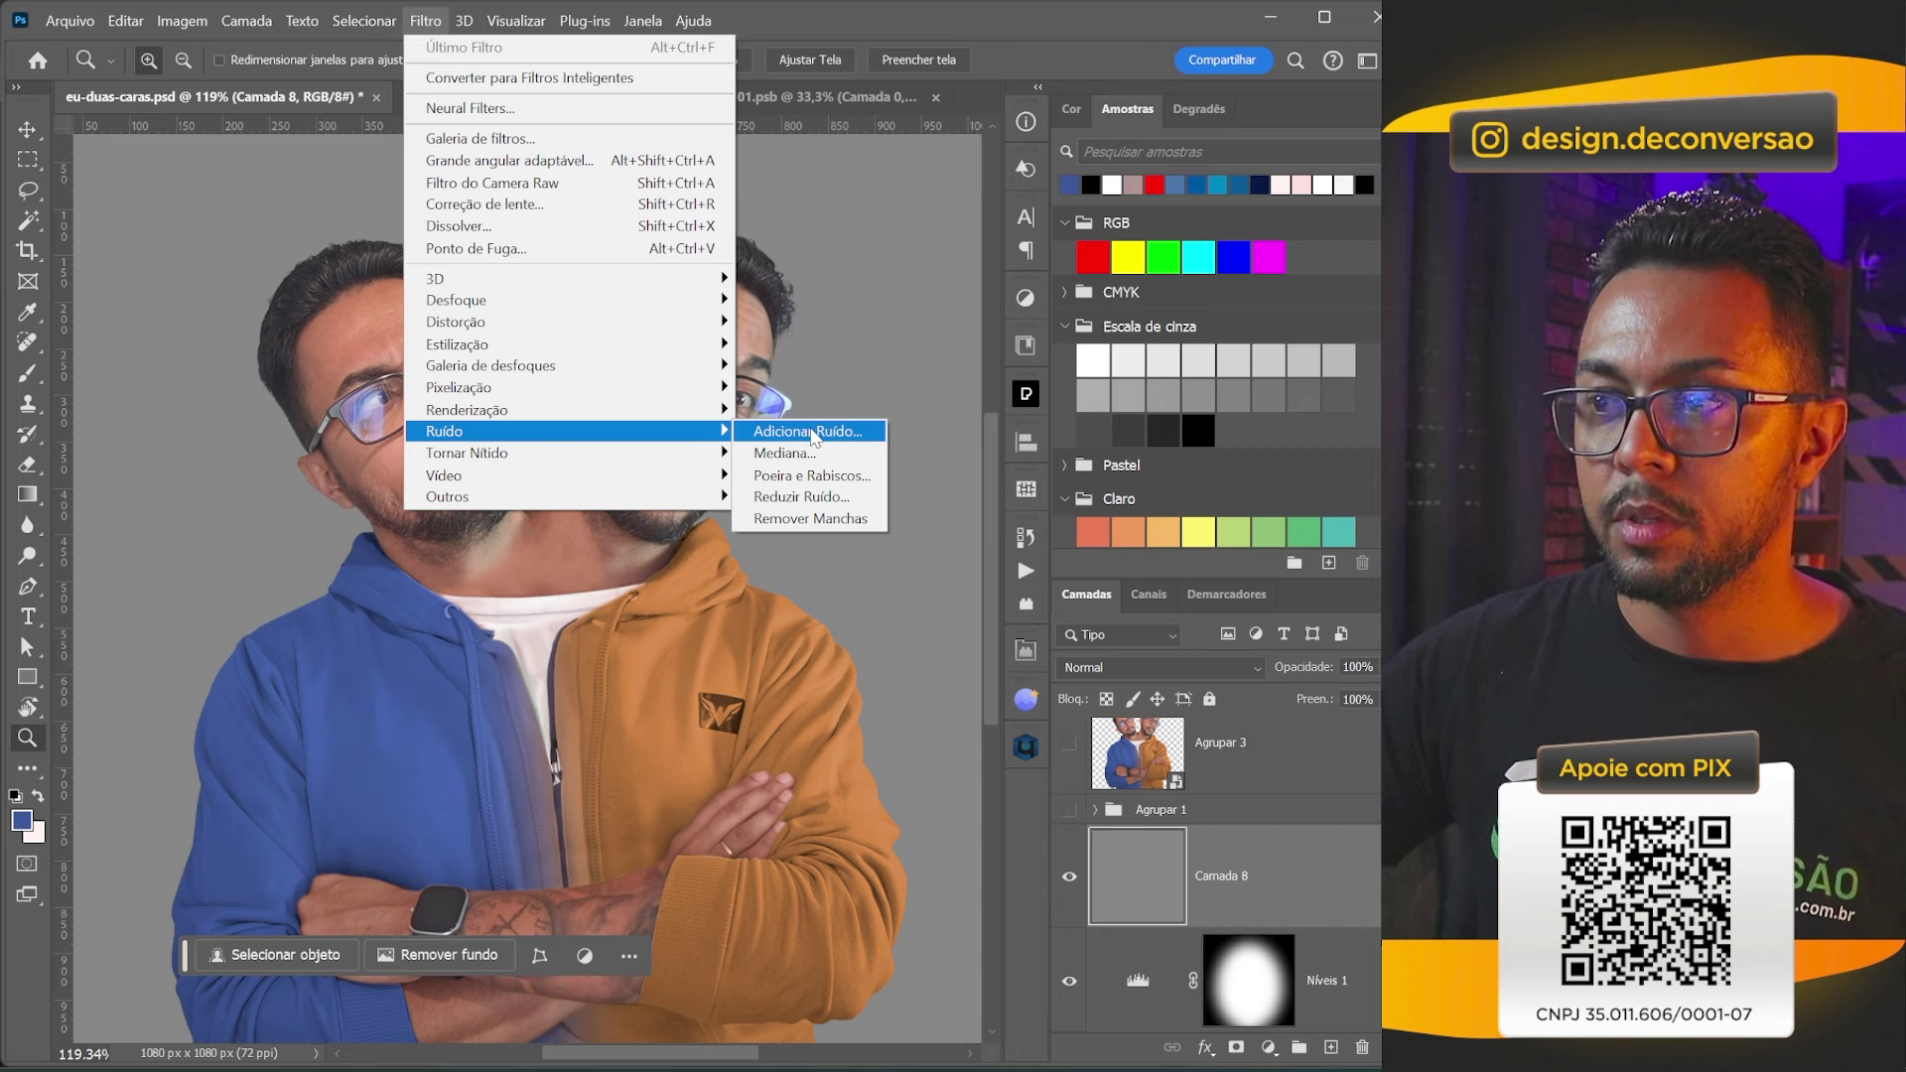
left_click(806, 431)
left_click_drag(717, 581, 729, 582)
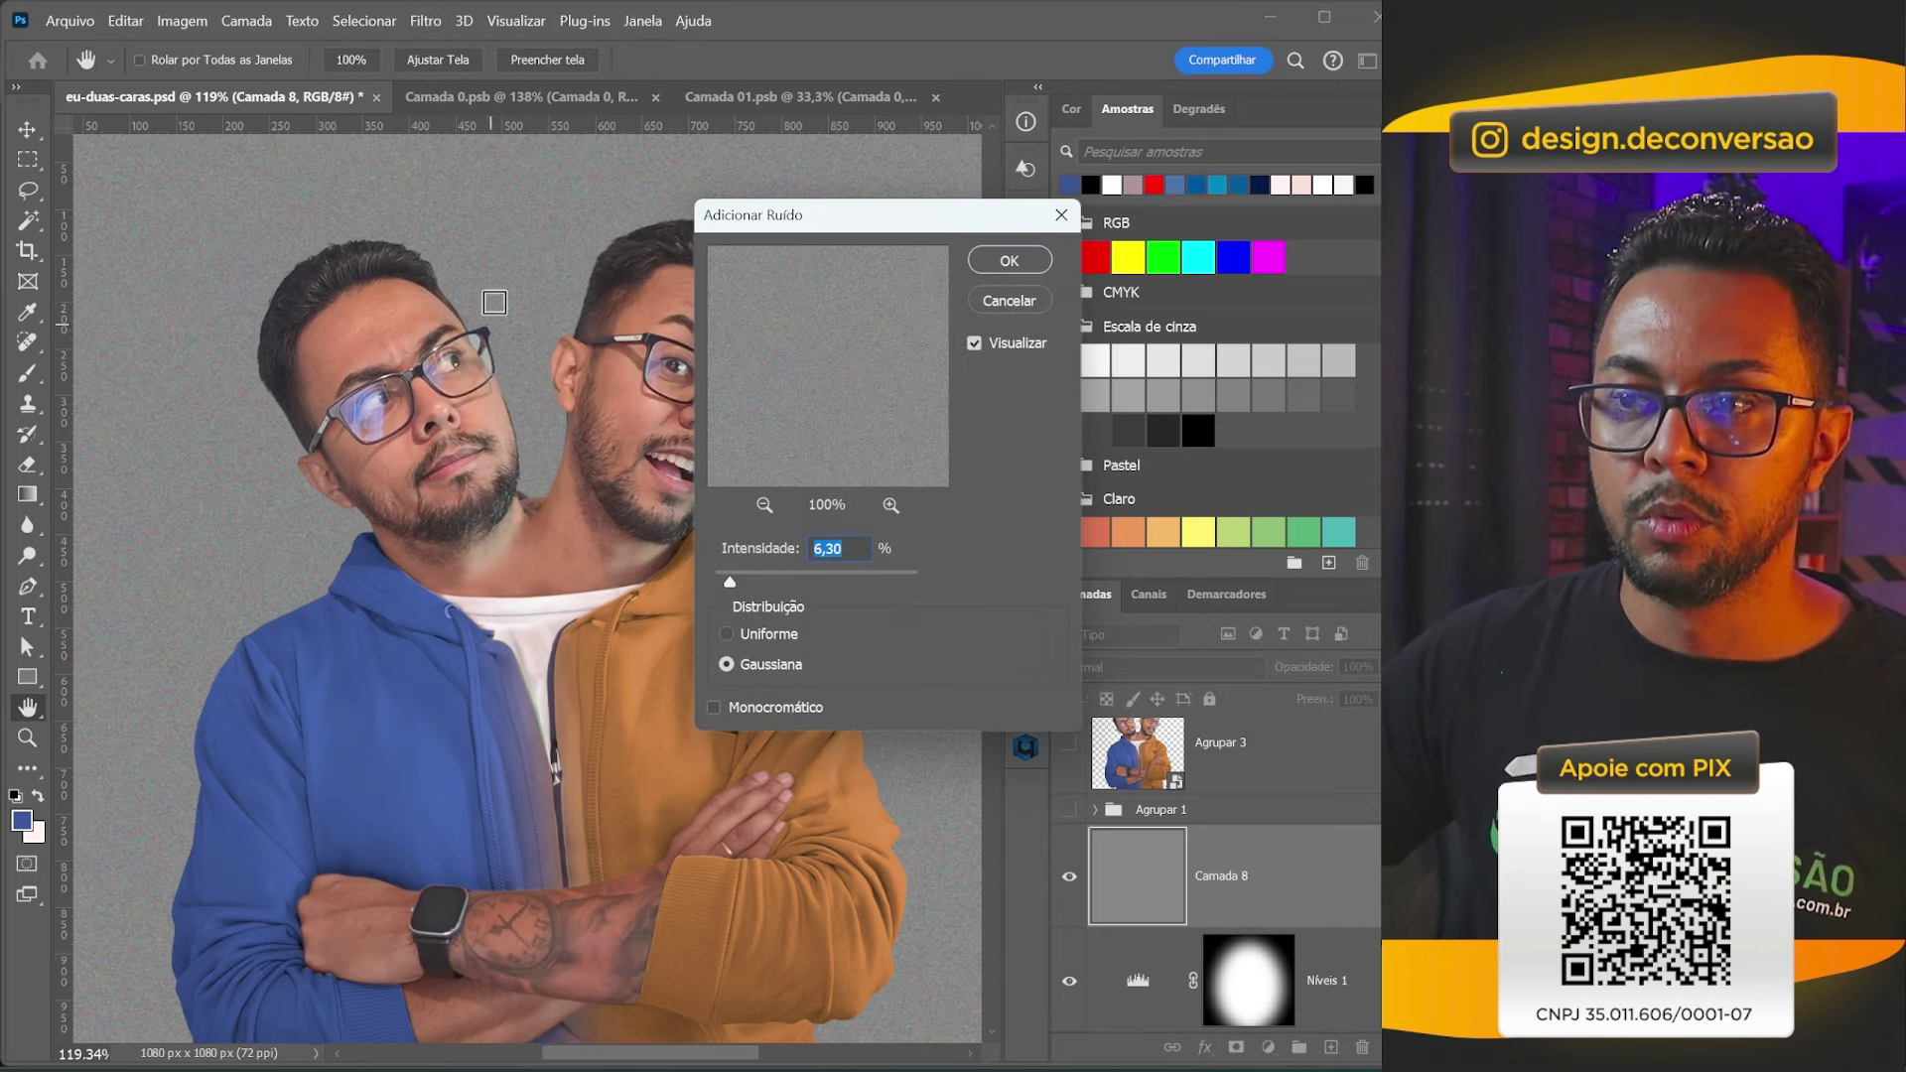
left_click(712, 707)
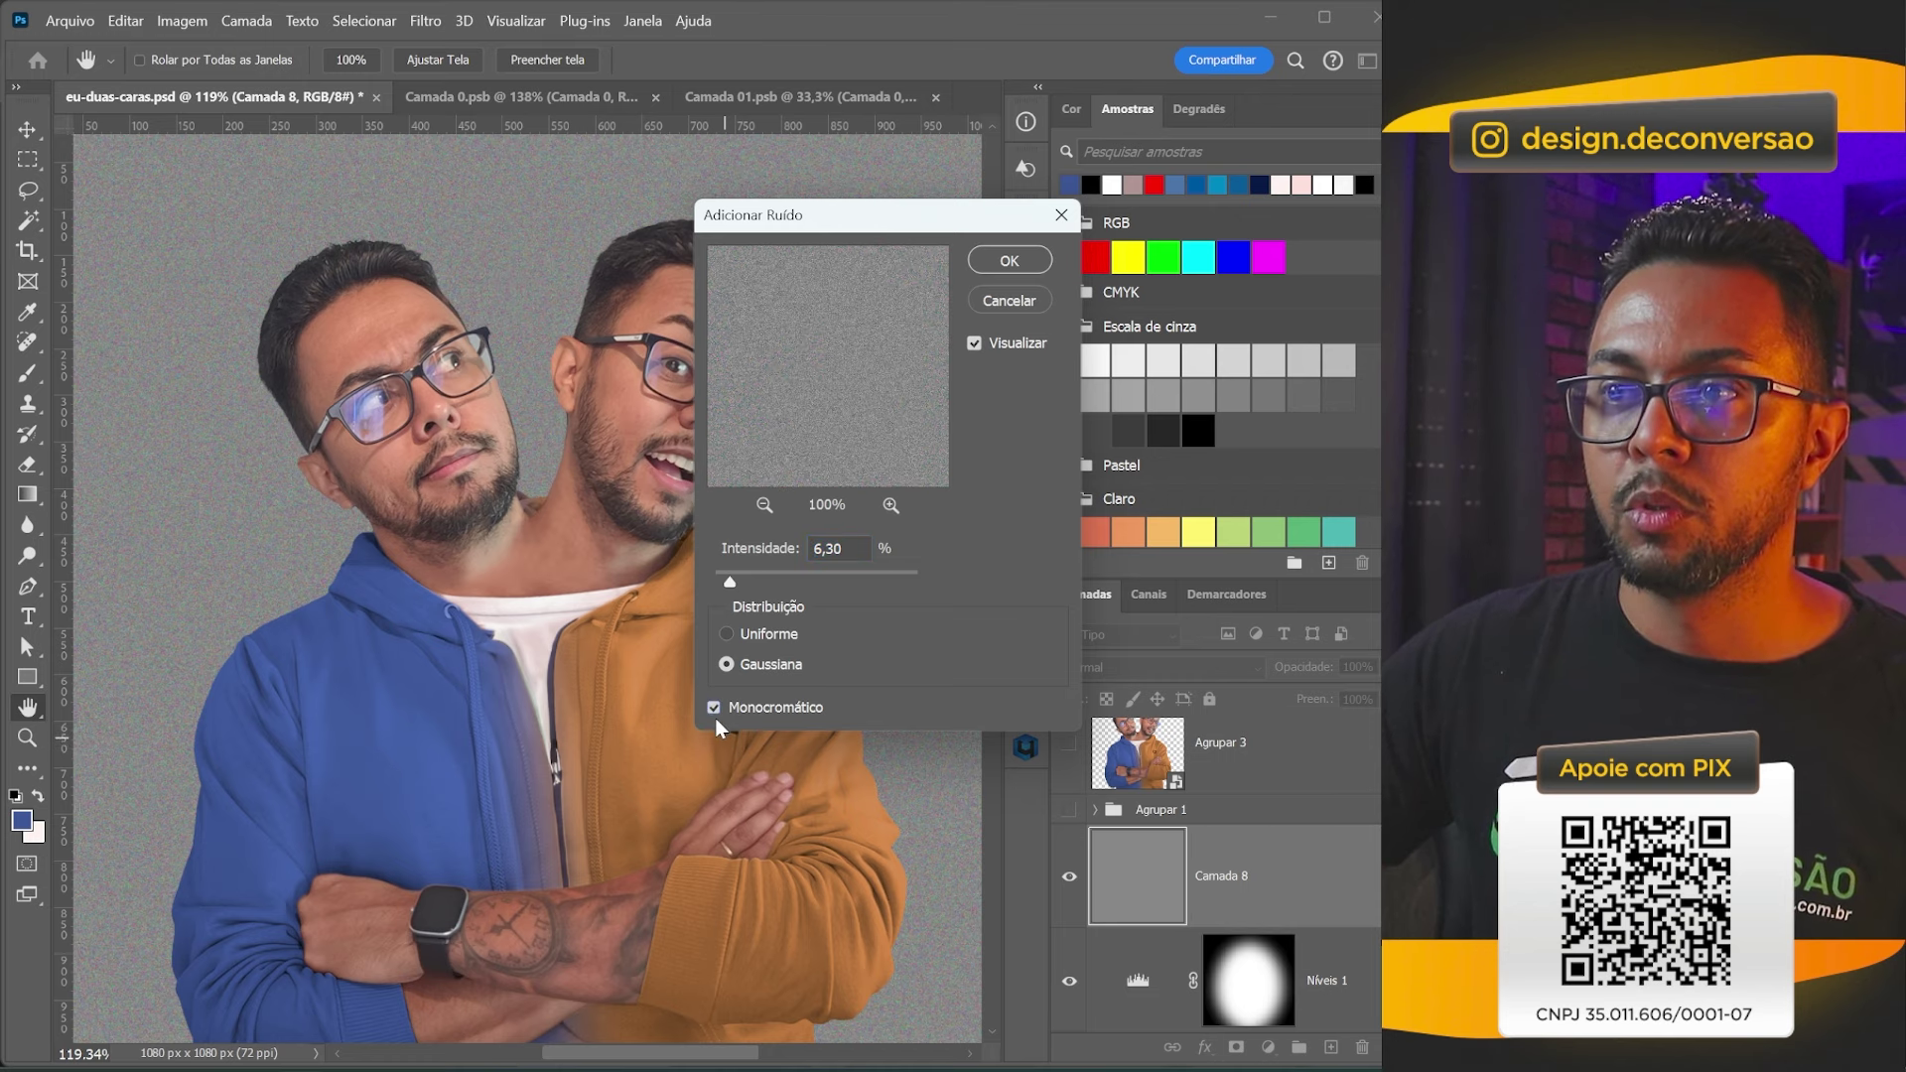
double_click(832, 549)
type("5")
left_click(890, 635)
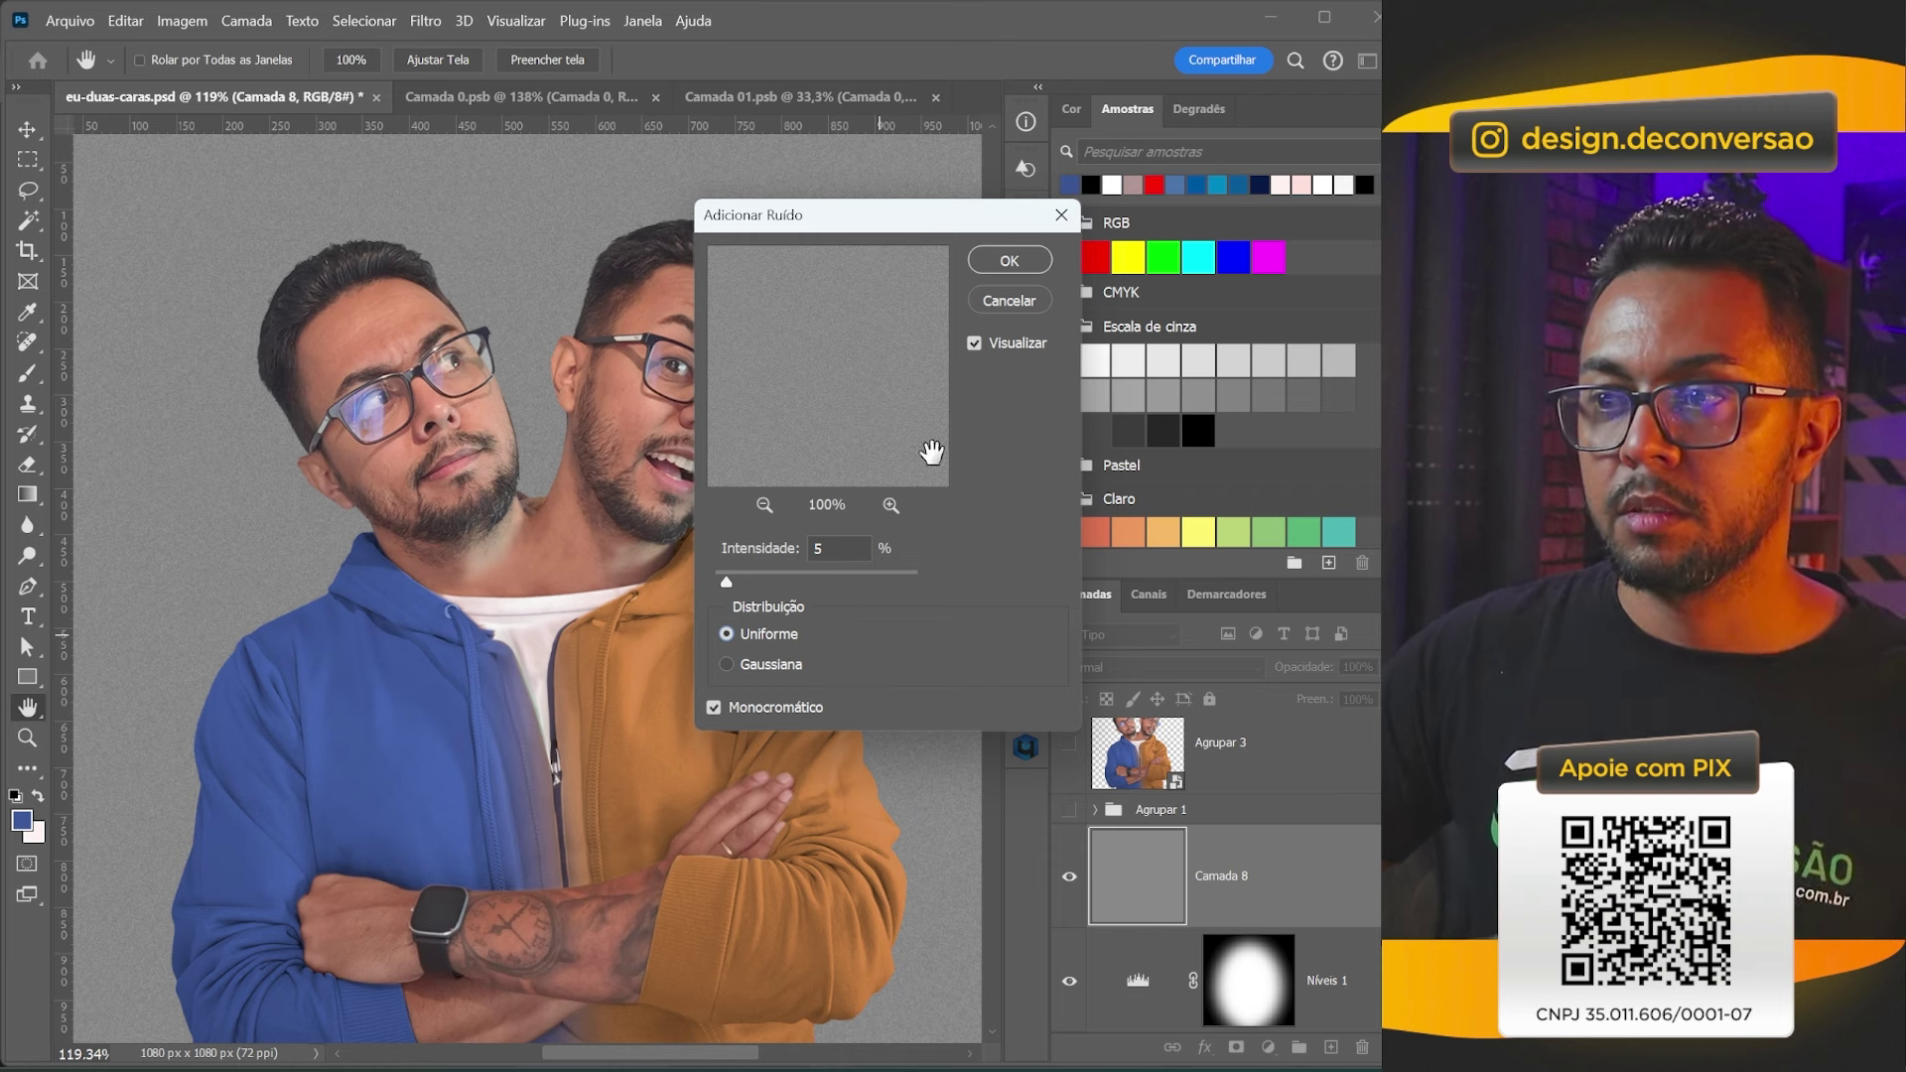
left_click(996, 259)
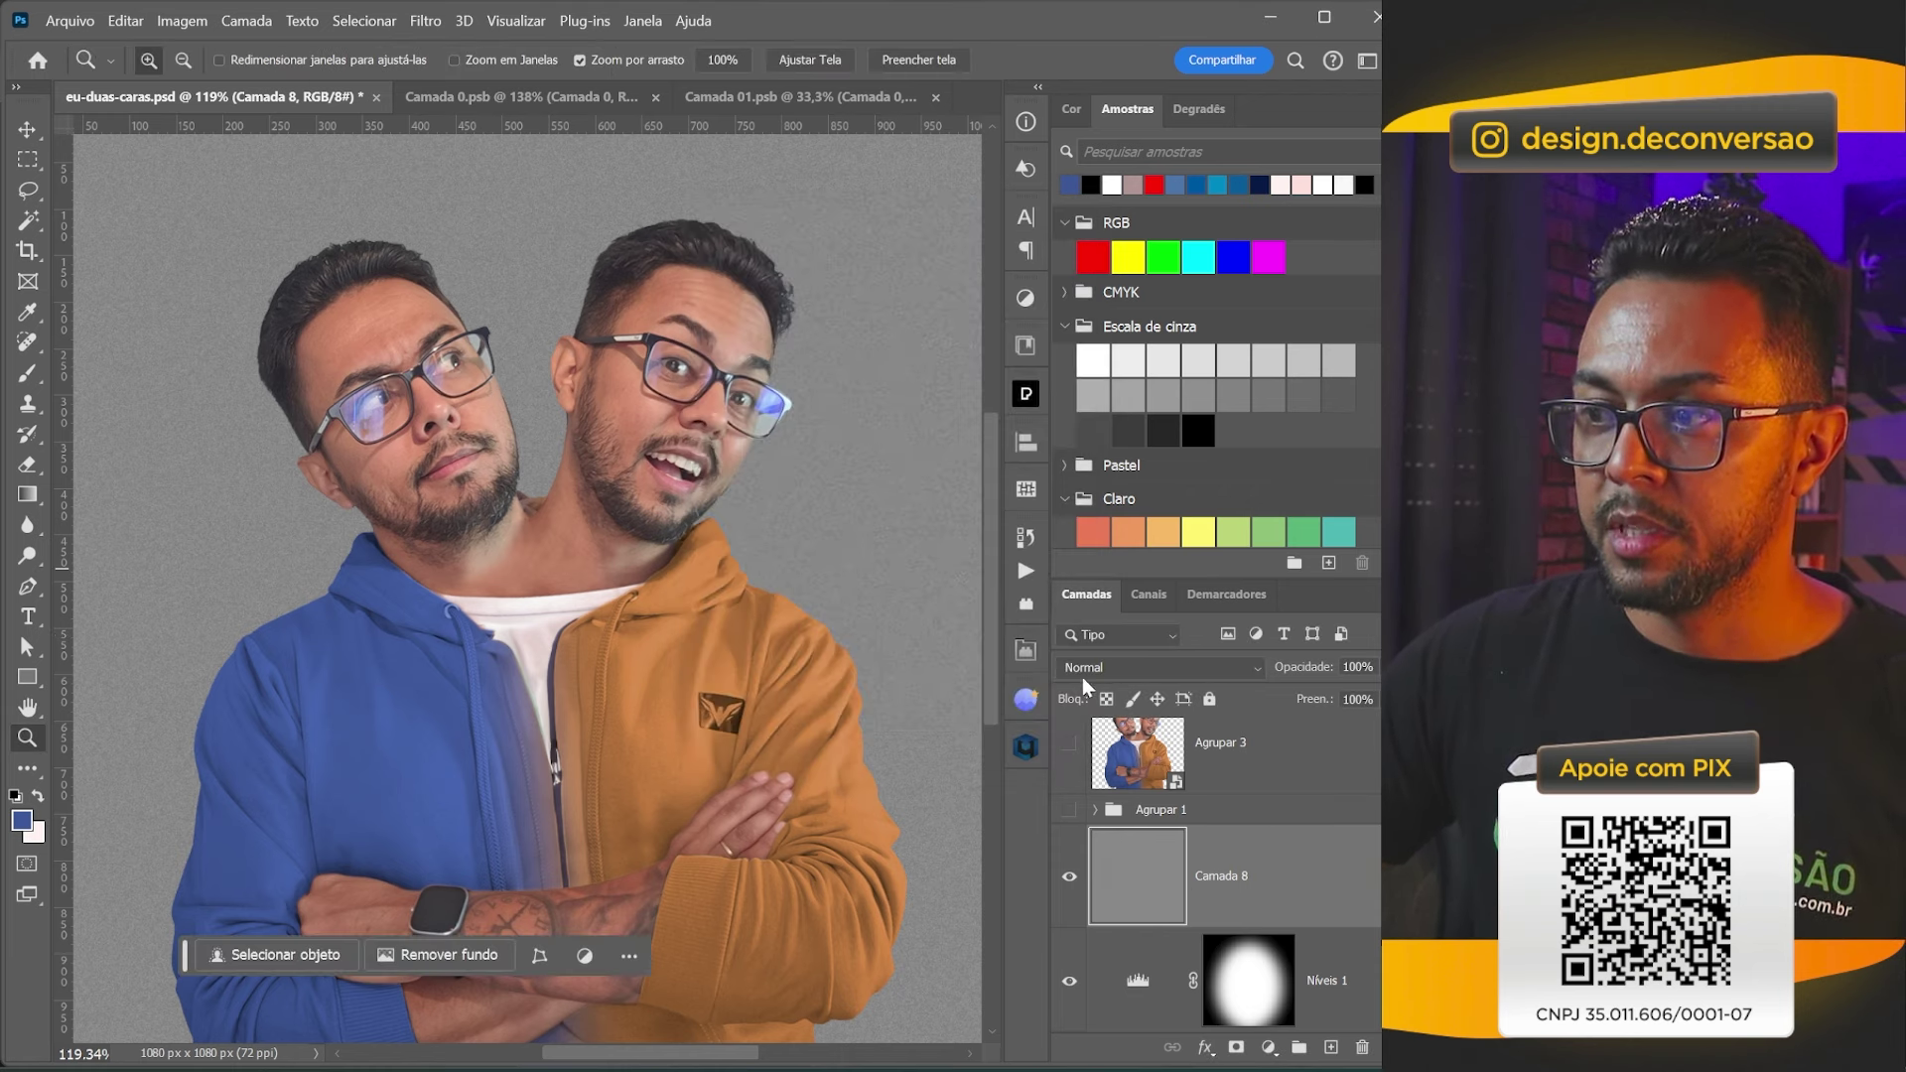
left_click(1132, 667)
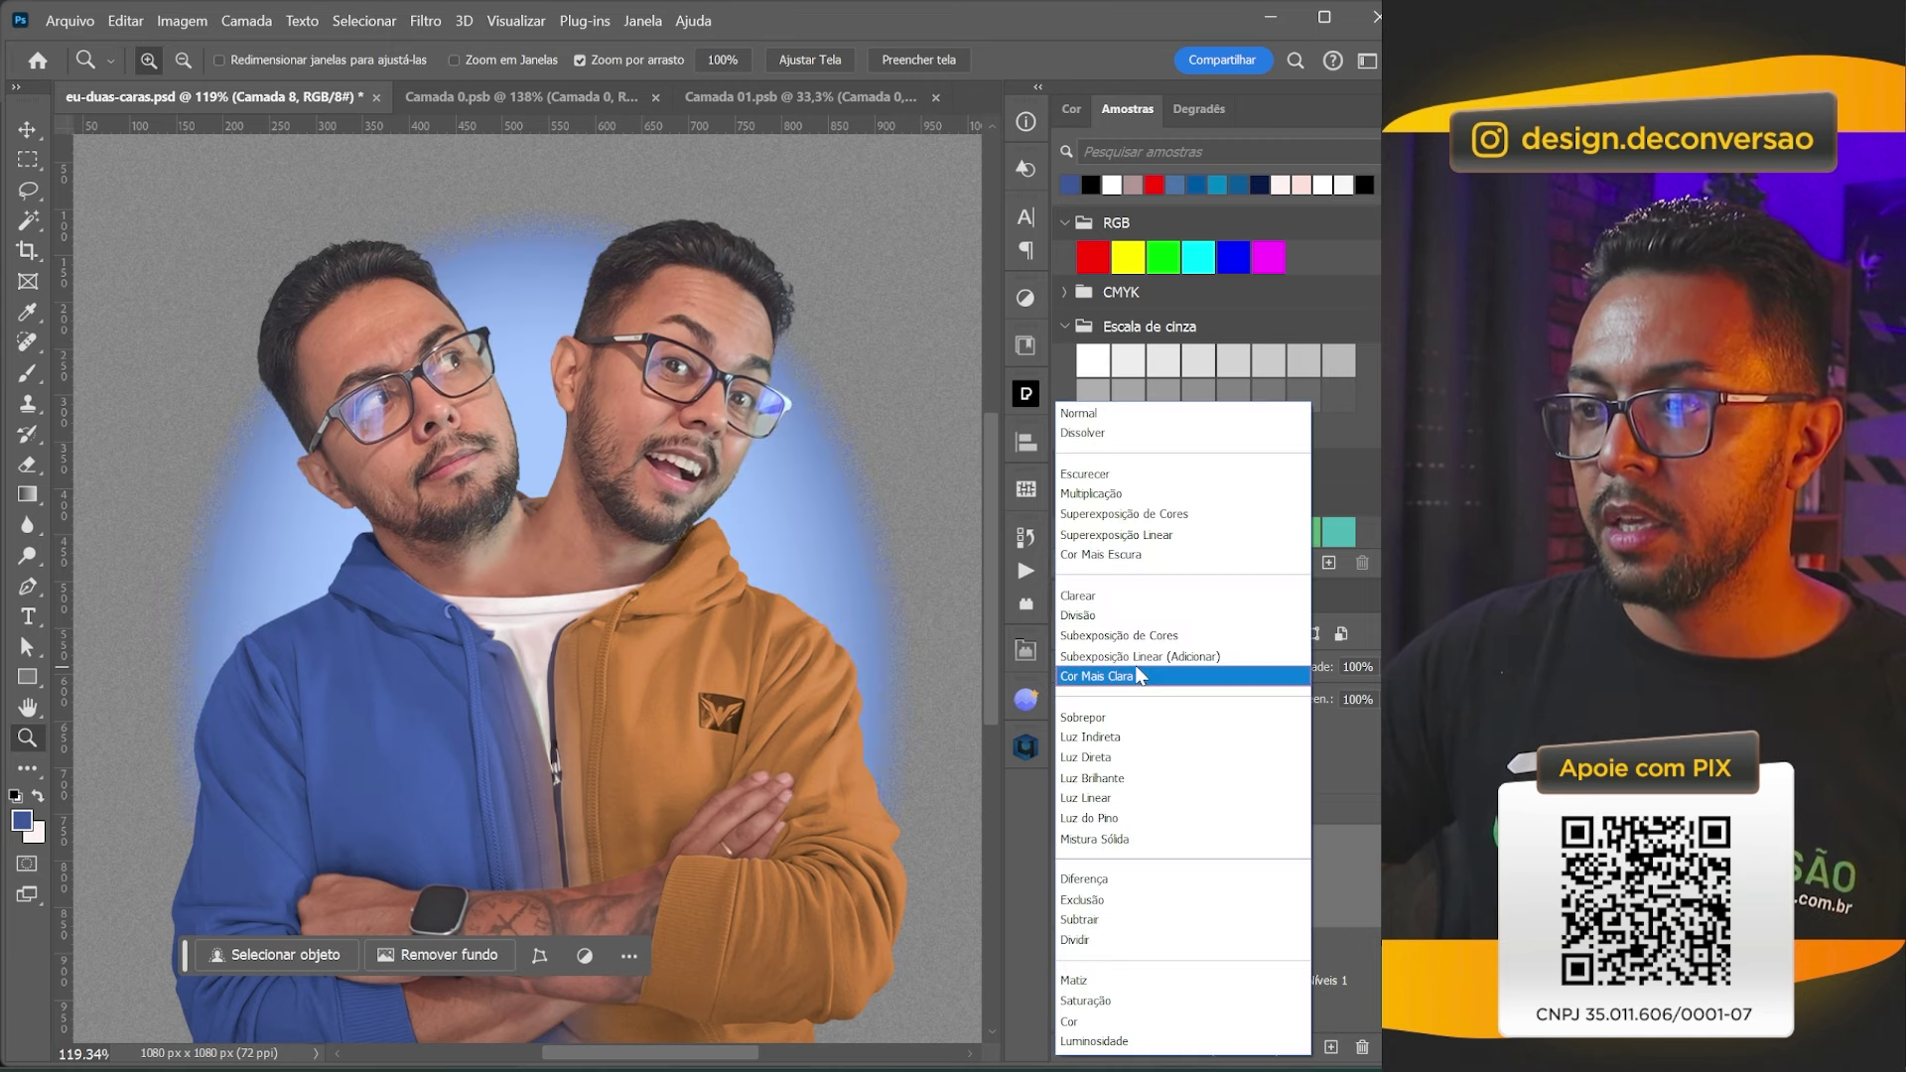
left_click(1105, 714)
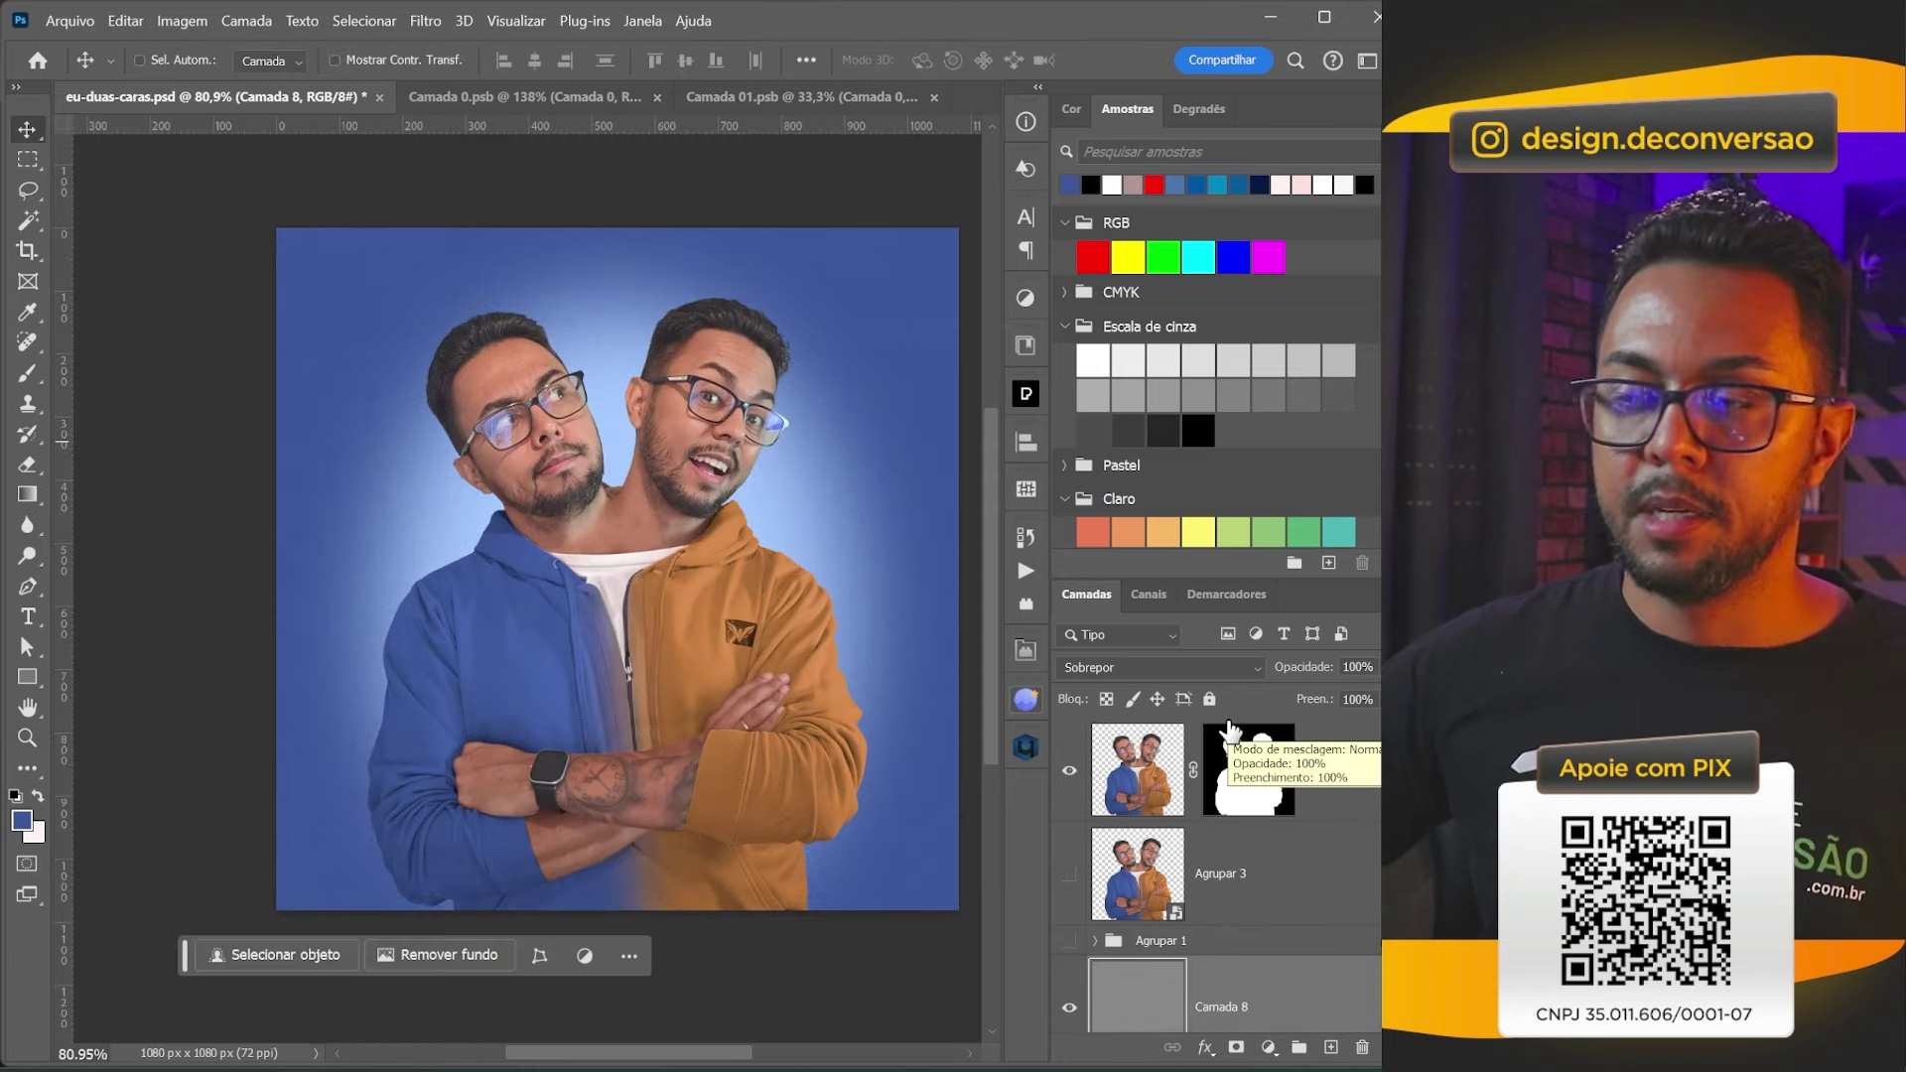
Move the Agrupar 3 copiar portrait and the Níveis 1 glow mask down on the canvas.
left_click(1332, 794)
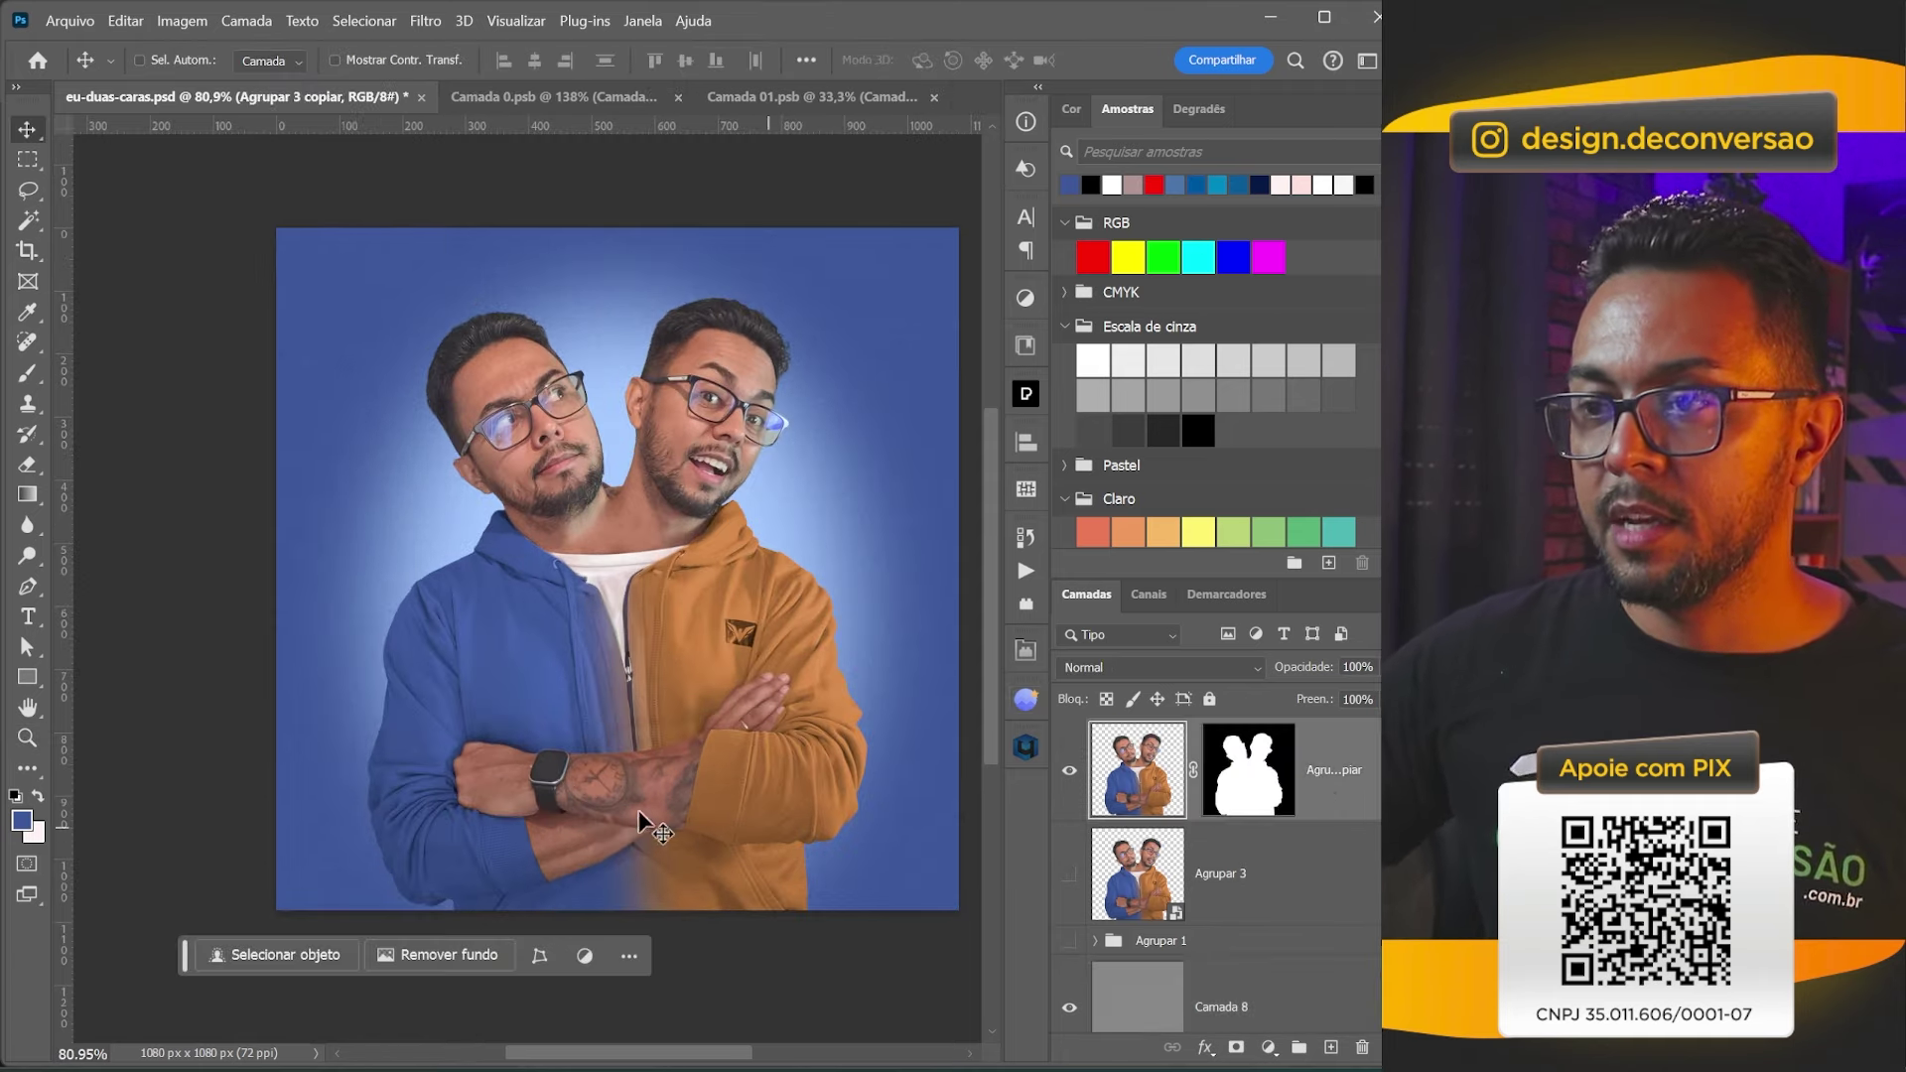
left_click_drag(706, 389, 701, 514)
scroll(1221, 874, "down", 3)
left_click(1247, 877)
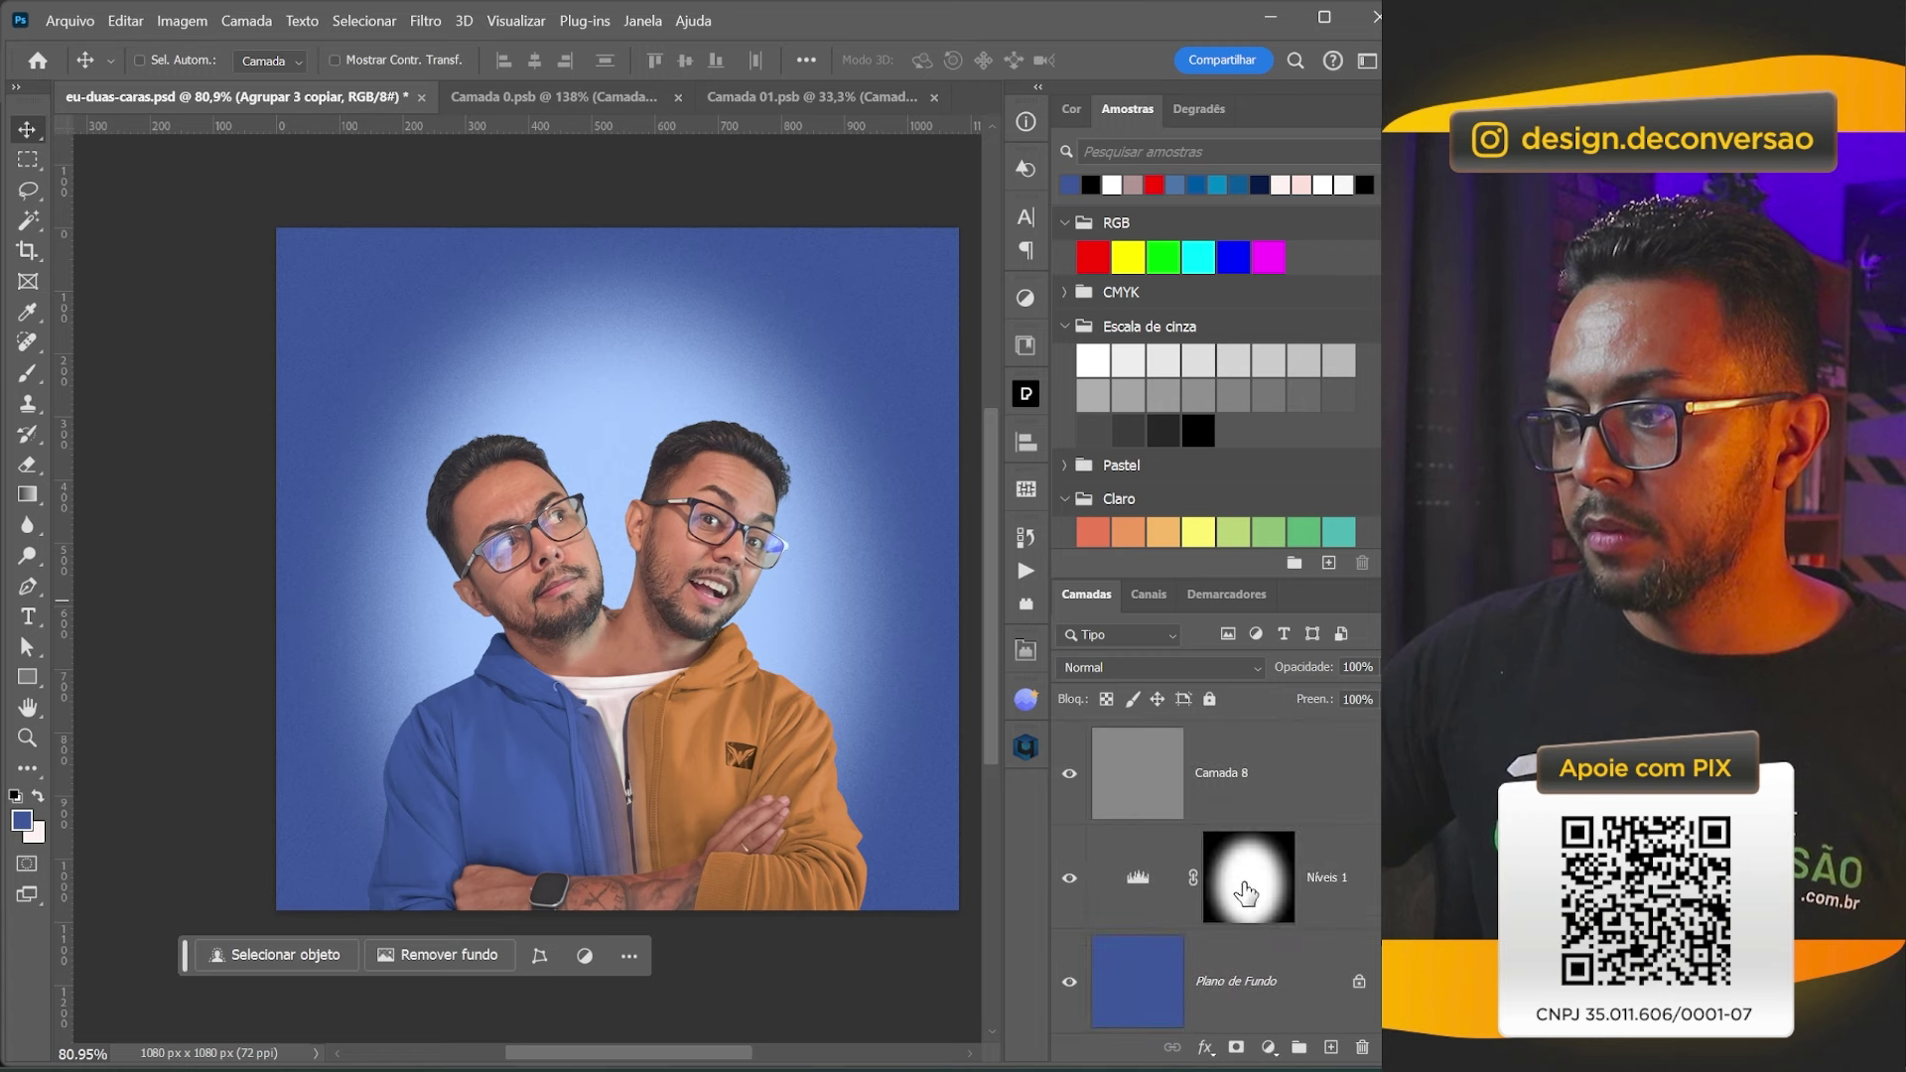
mouse_move(797, 338)
left_mouse_down()
mouse_move(809, 427)
mouse_move(753, 392)
left_mouse_up()
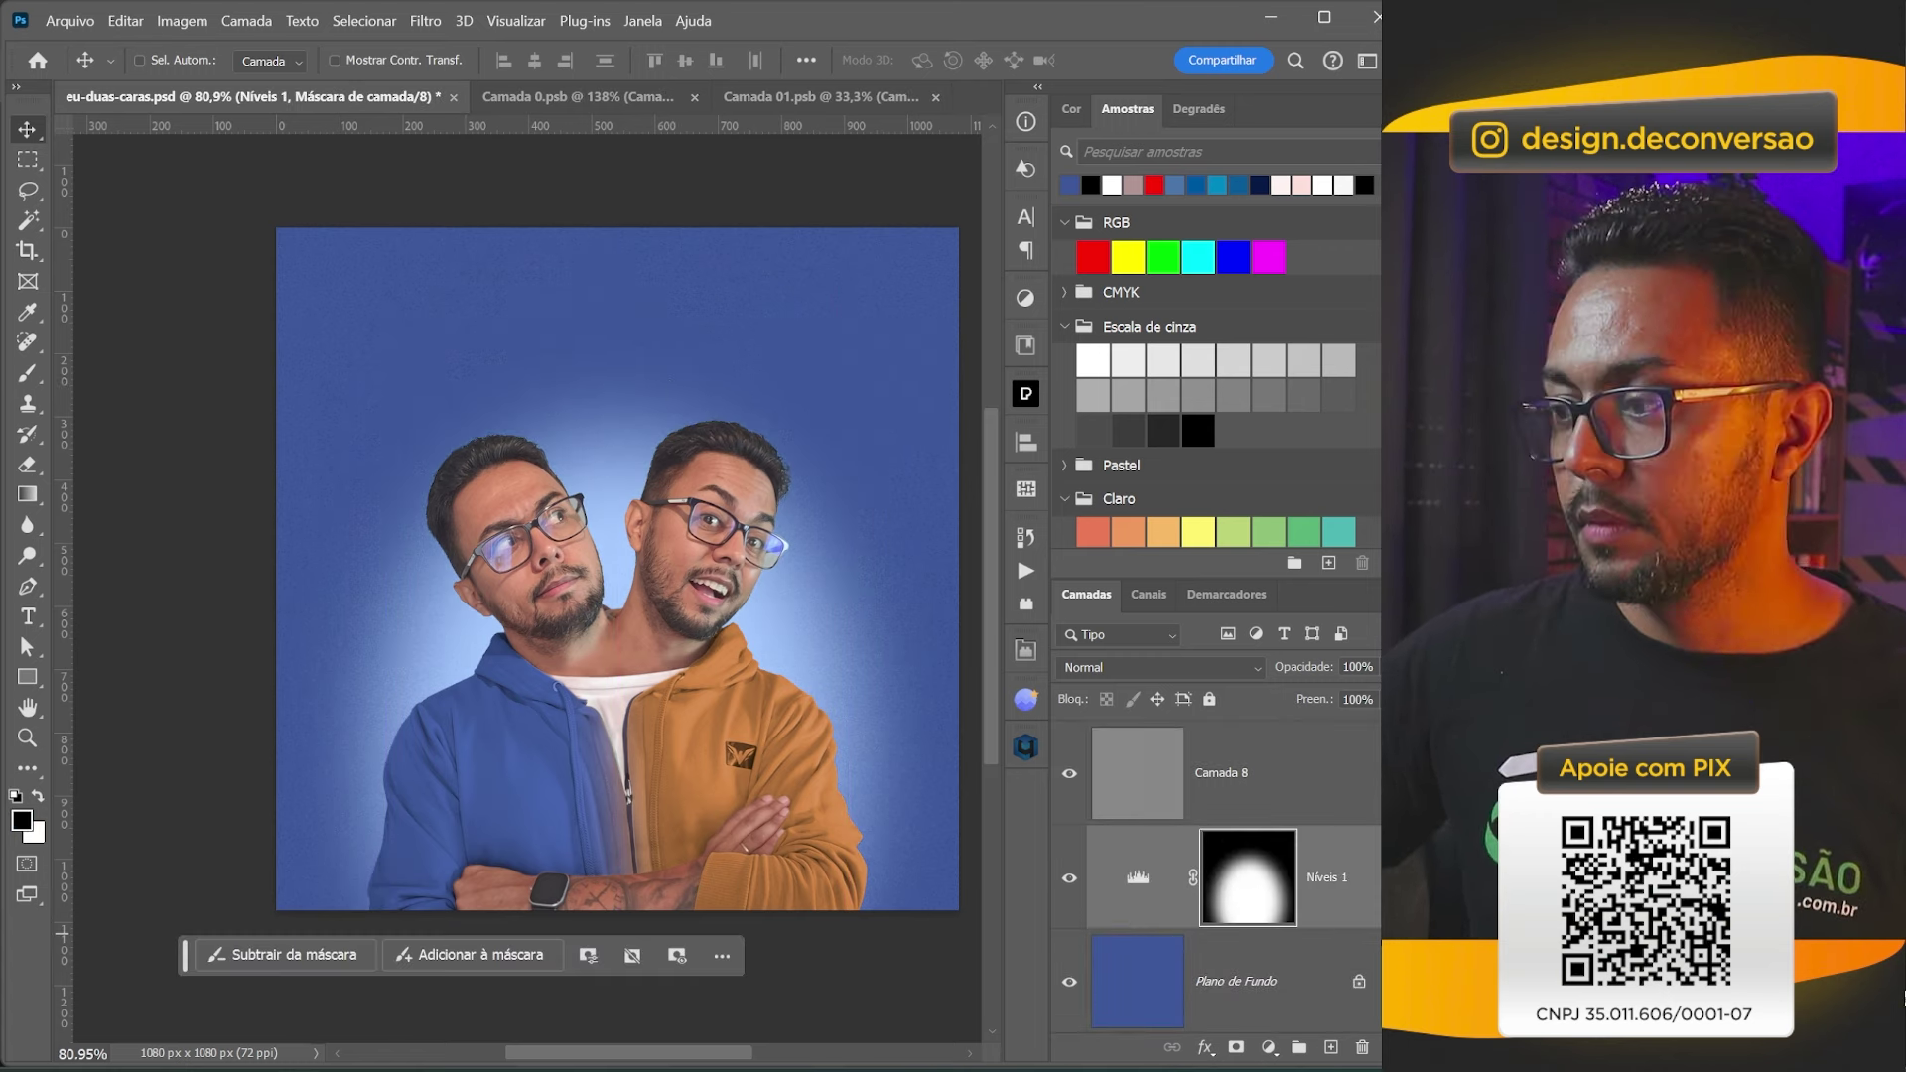
Add a new empty layer, Camada 9, above Agrupar 3 copiar.
scroll(1221, 873, "up", 3)
left_click(1336, 764)
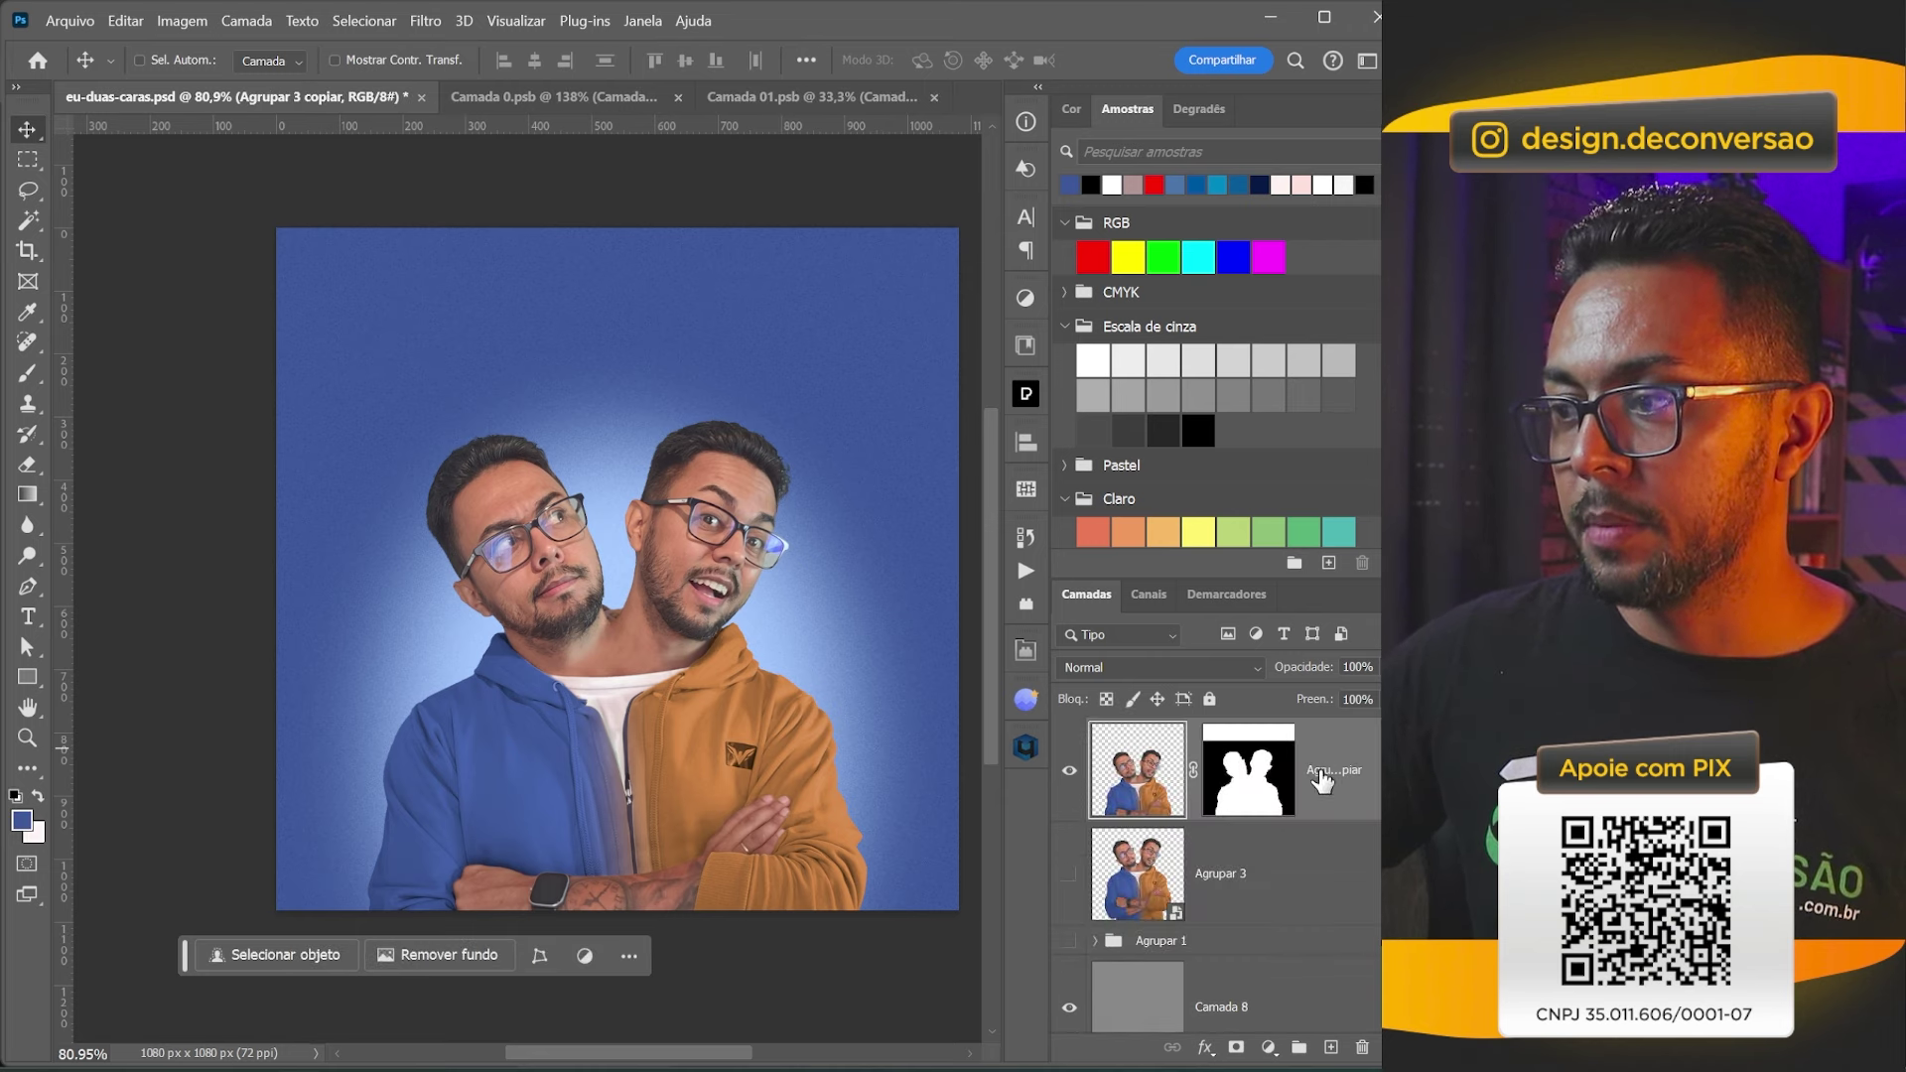
key("ctrl+shift+n")
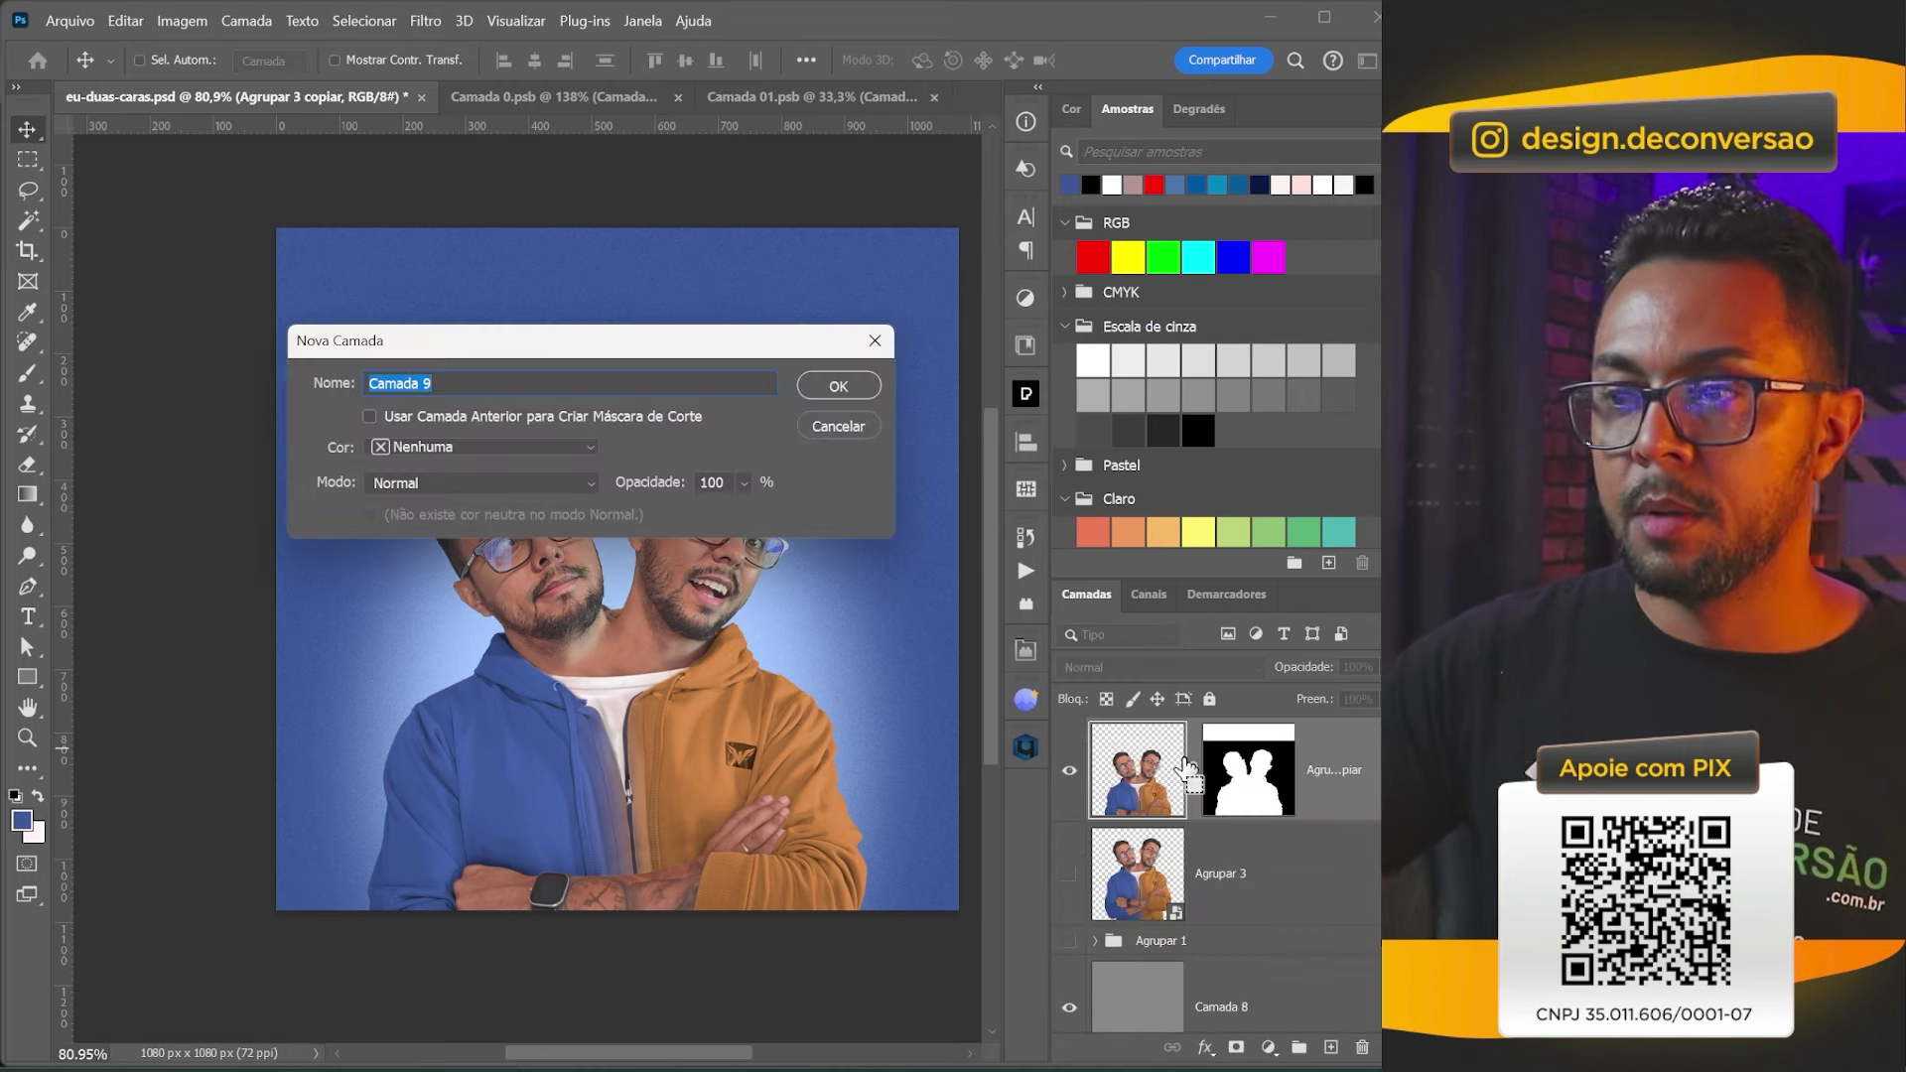
key("Return")
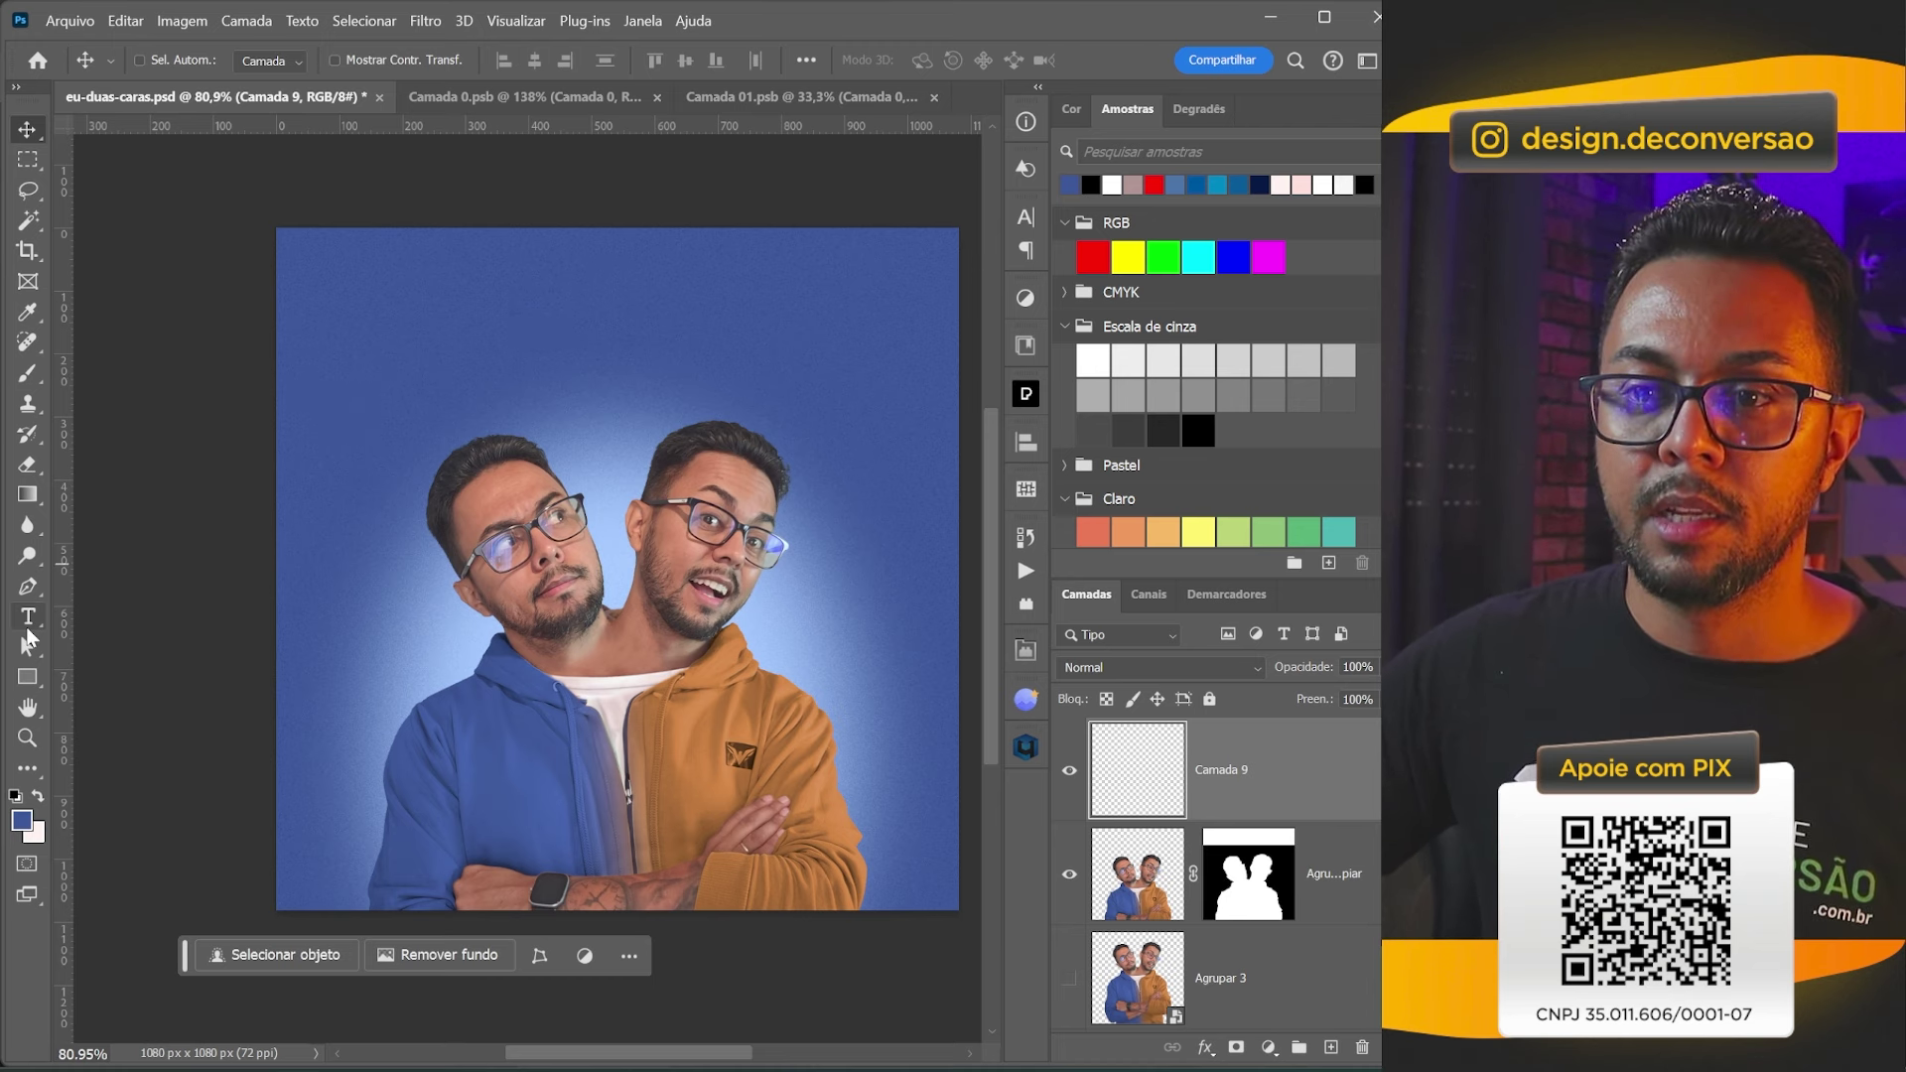
Place white DUAS text above the portrait and enlarge it to about 312%.
key("t")
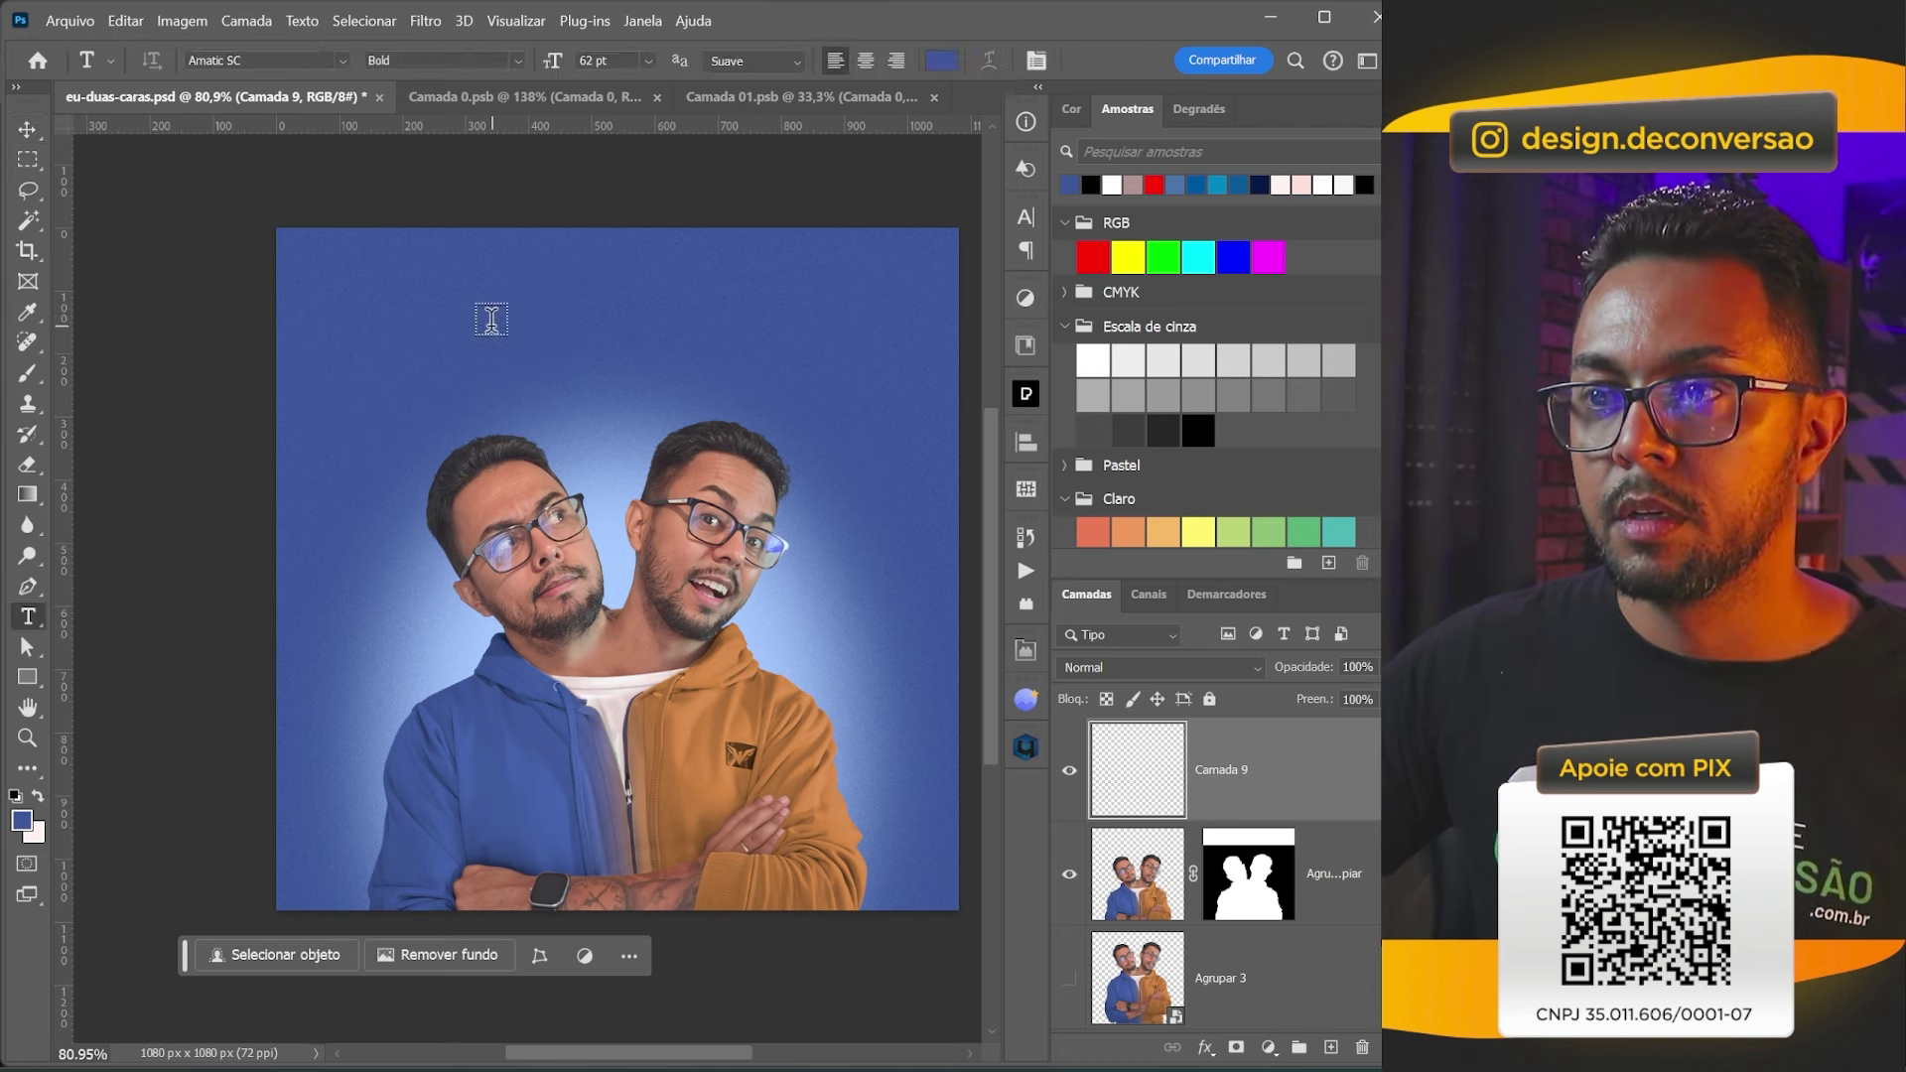
left_click(493, 325)
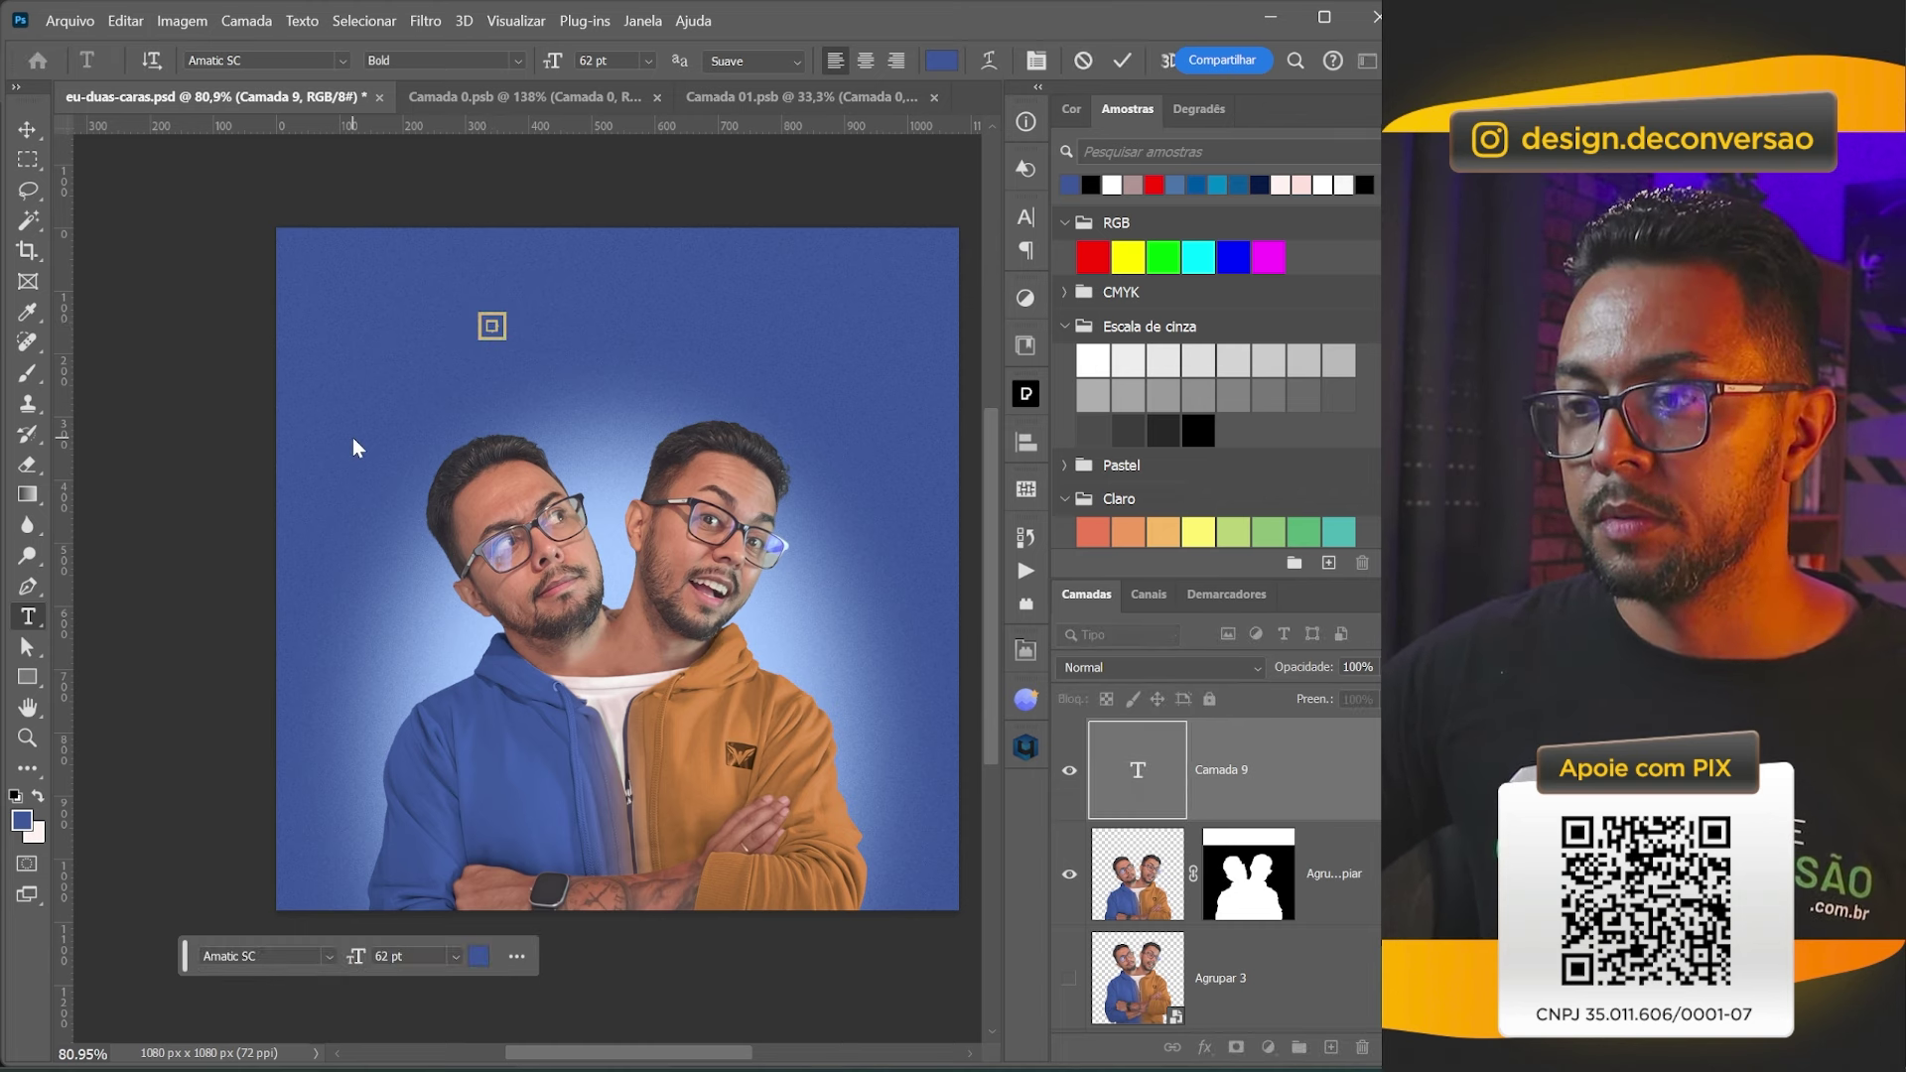
key("Escape")
key("v")
left_click(1089, 365)
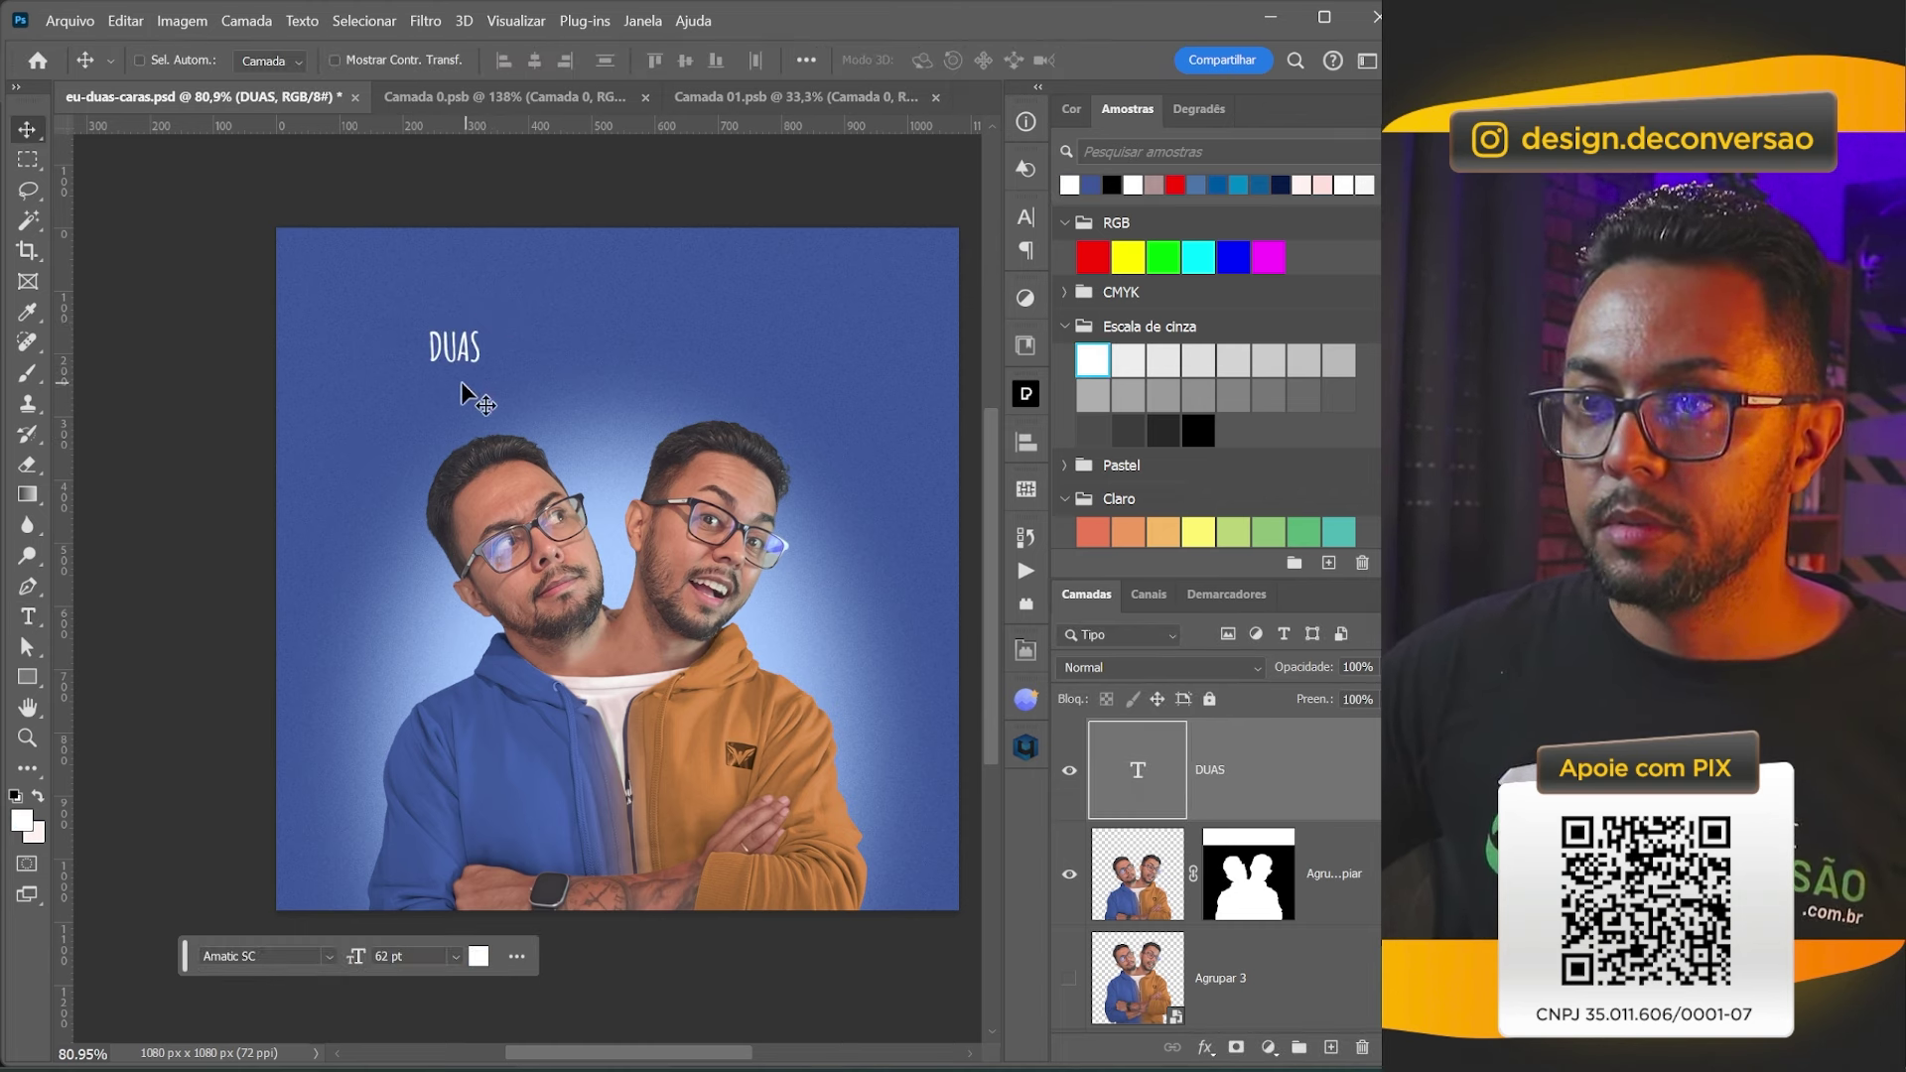
key("ctrl+t")
mouse_move(480, 372)
left_mouse_down()
mouse_move(596, 442)
mouse_move(625, 323)
left_mouse_up()
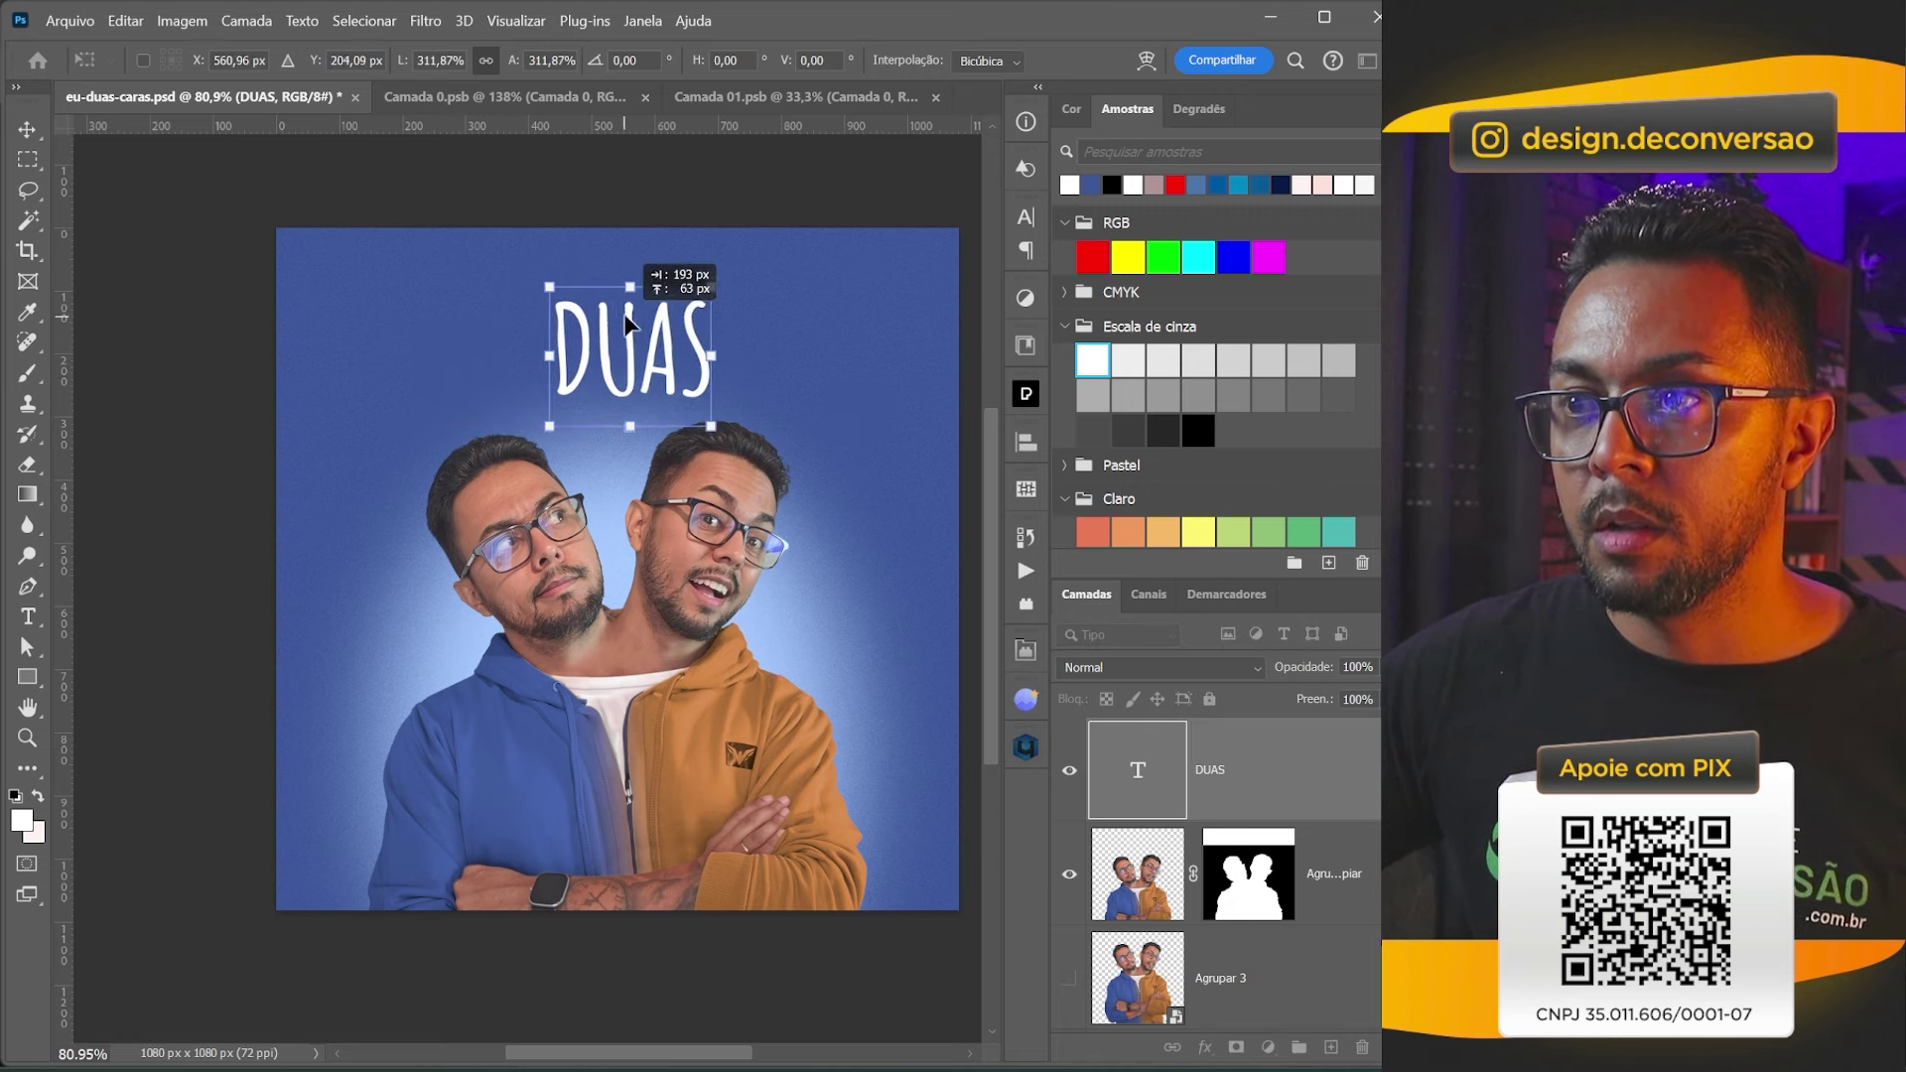
key("Return")
Change the word to DOIS and set its font to Nove.
key("t")
double_click(585, 318)
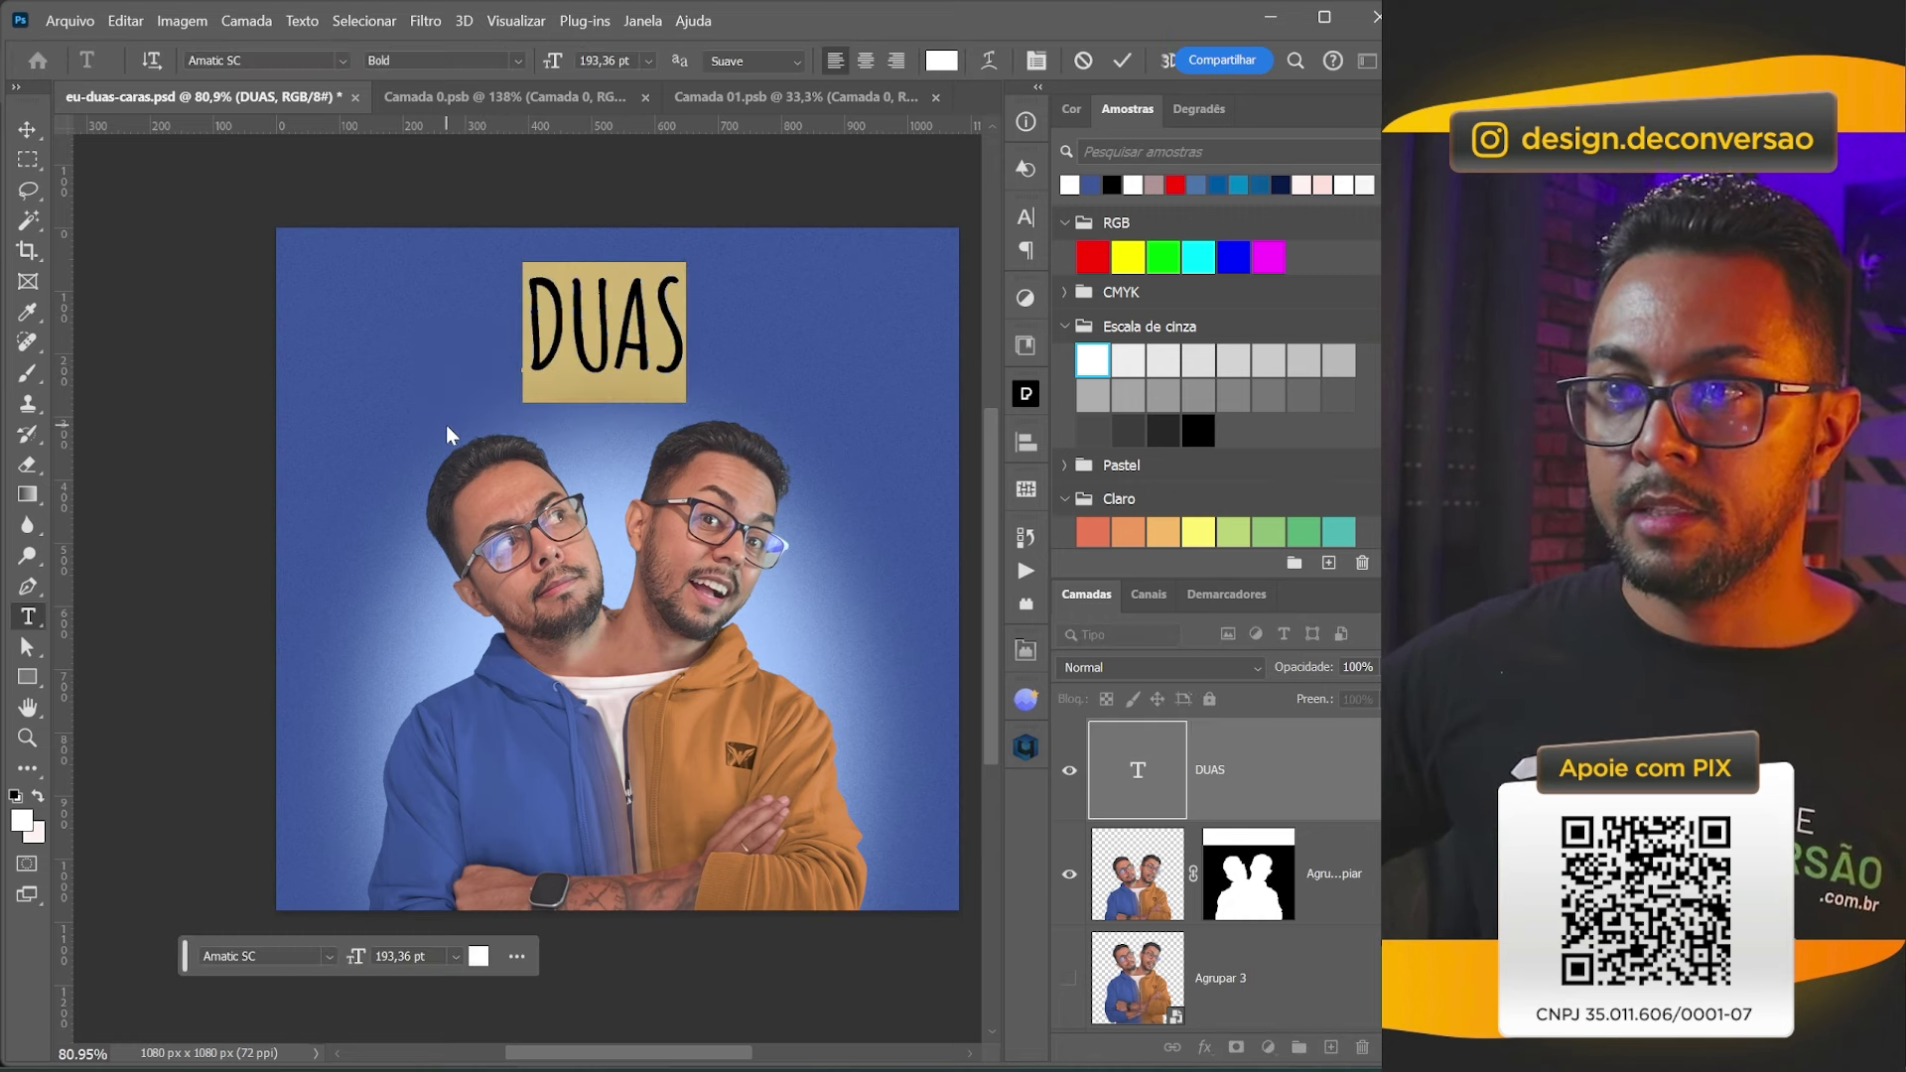
type("dois")
key("ctrl+Return")
key("v")
left_click(1015, 219)
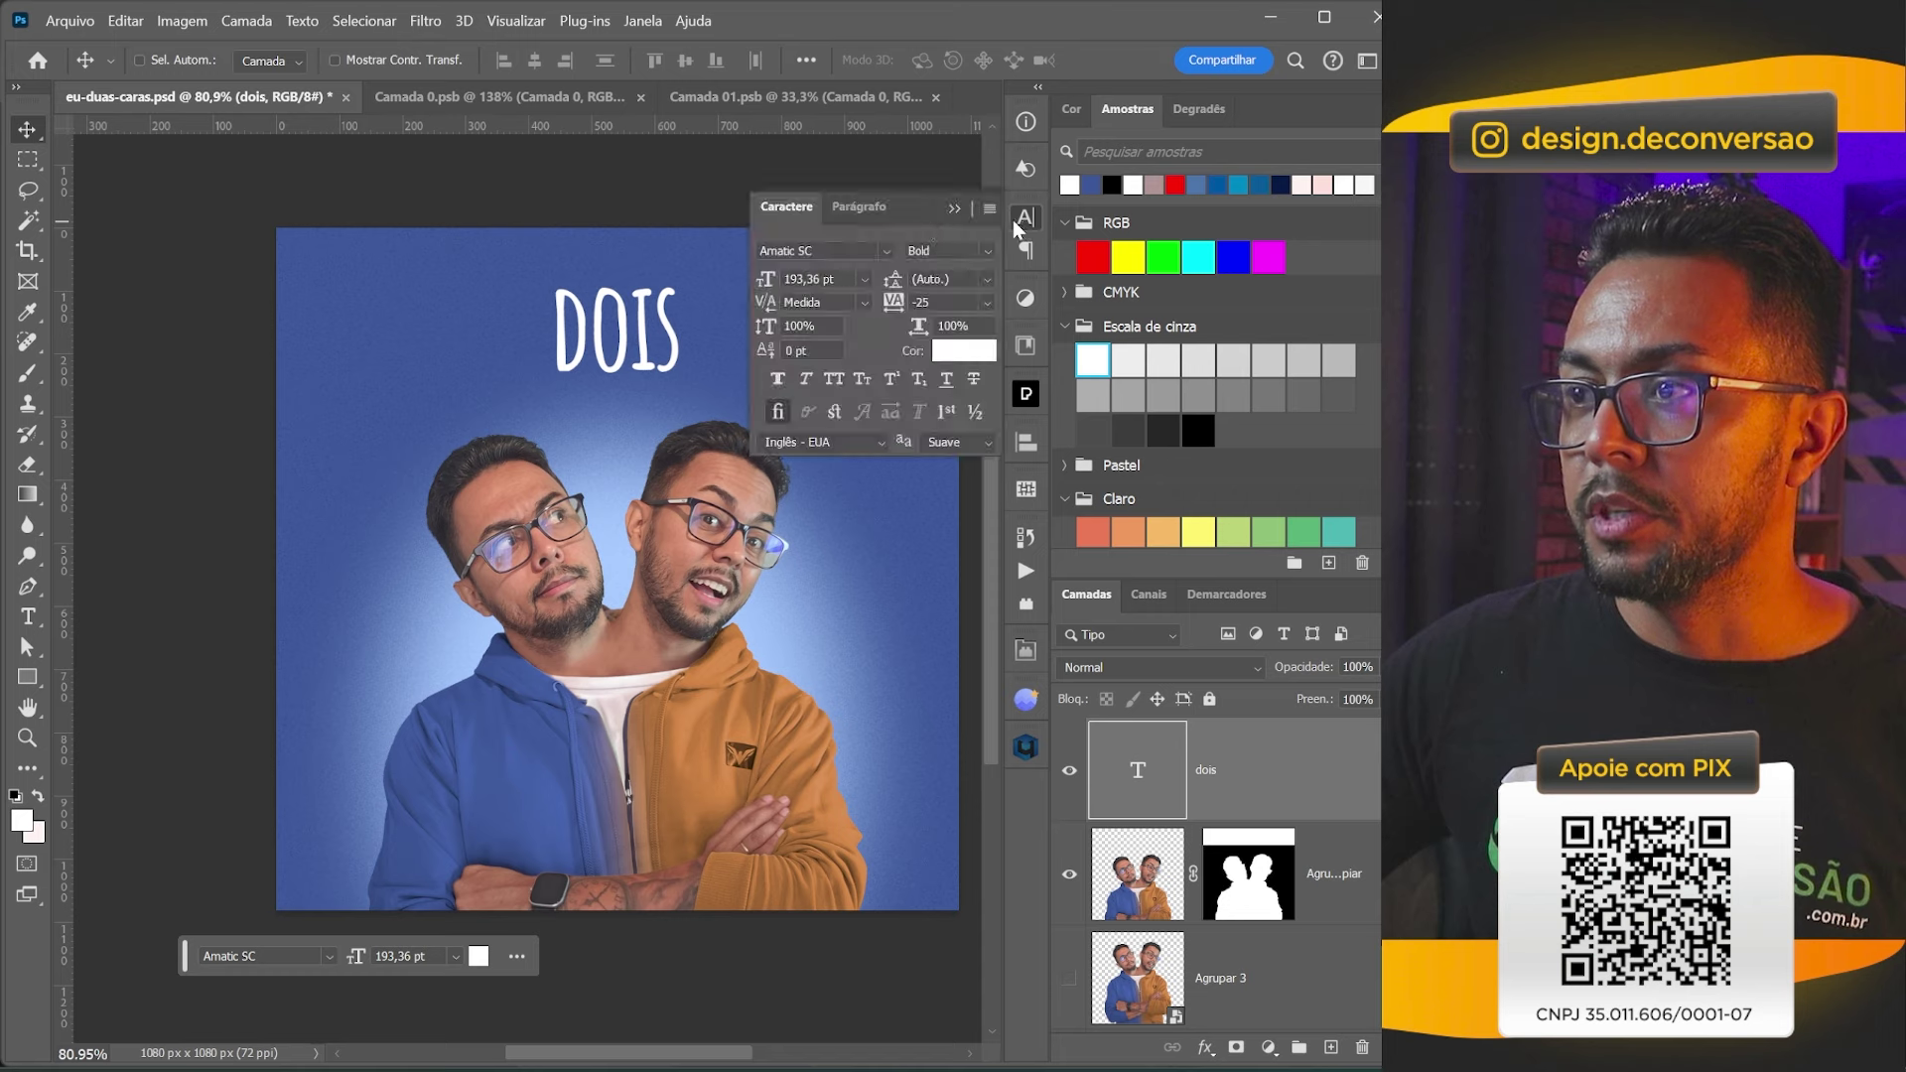
left_click(823, 251)
type("Nove")
left_click(853, 792)
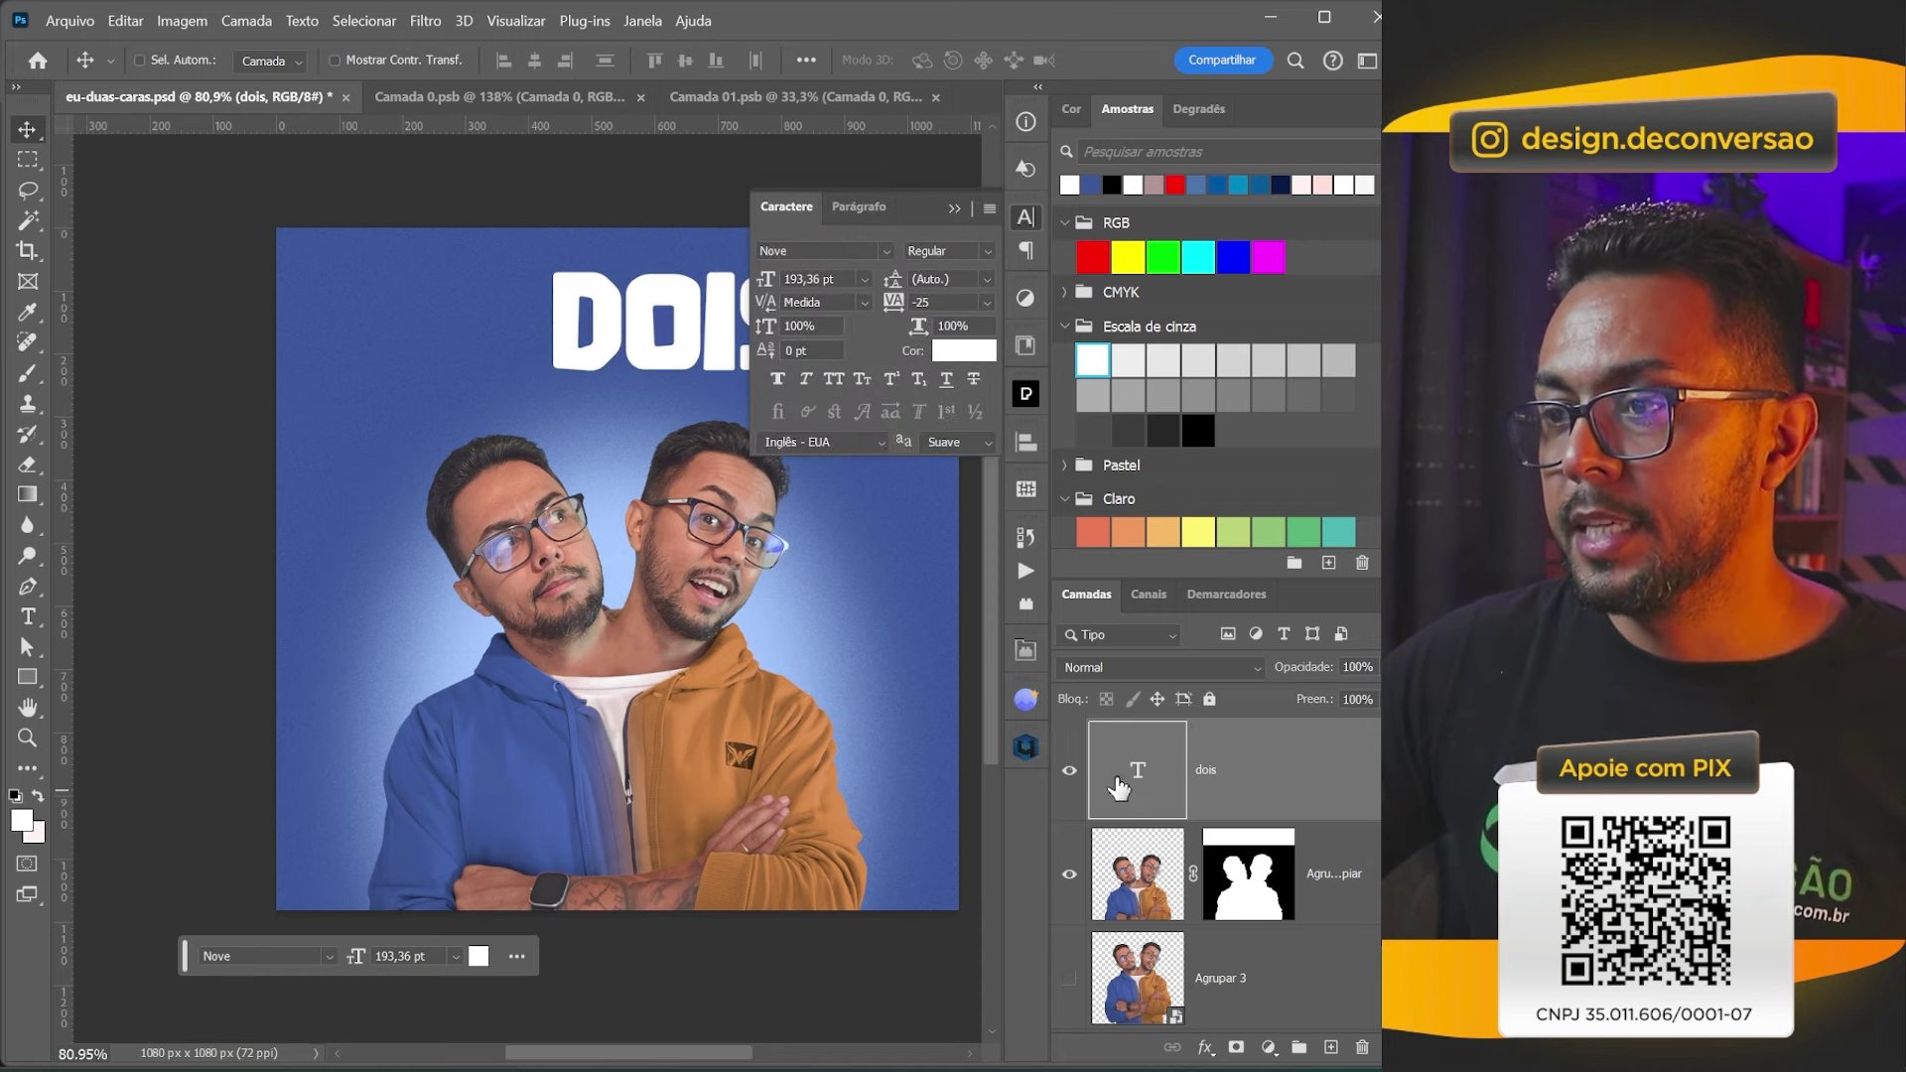
Centre DOIS above the two heads and shrink it slightly to about 165,58 pt.
left_click_drag(635, 338, 504, 347)
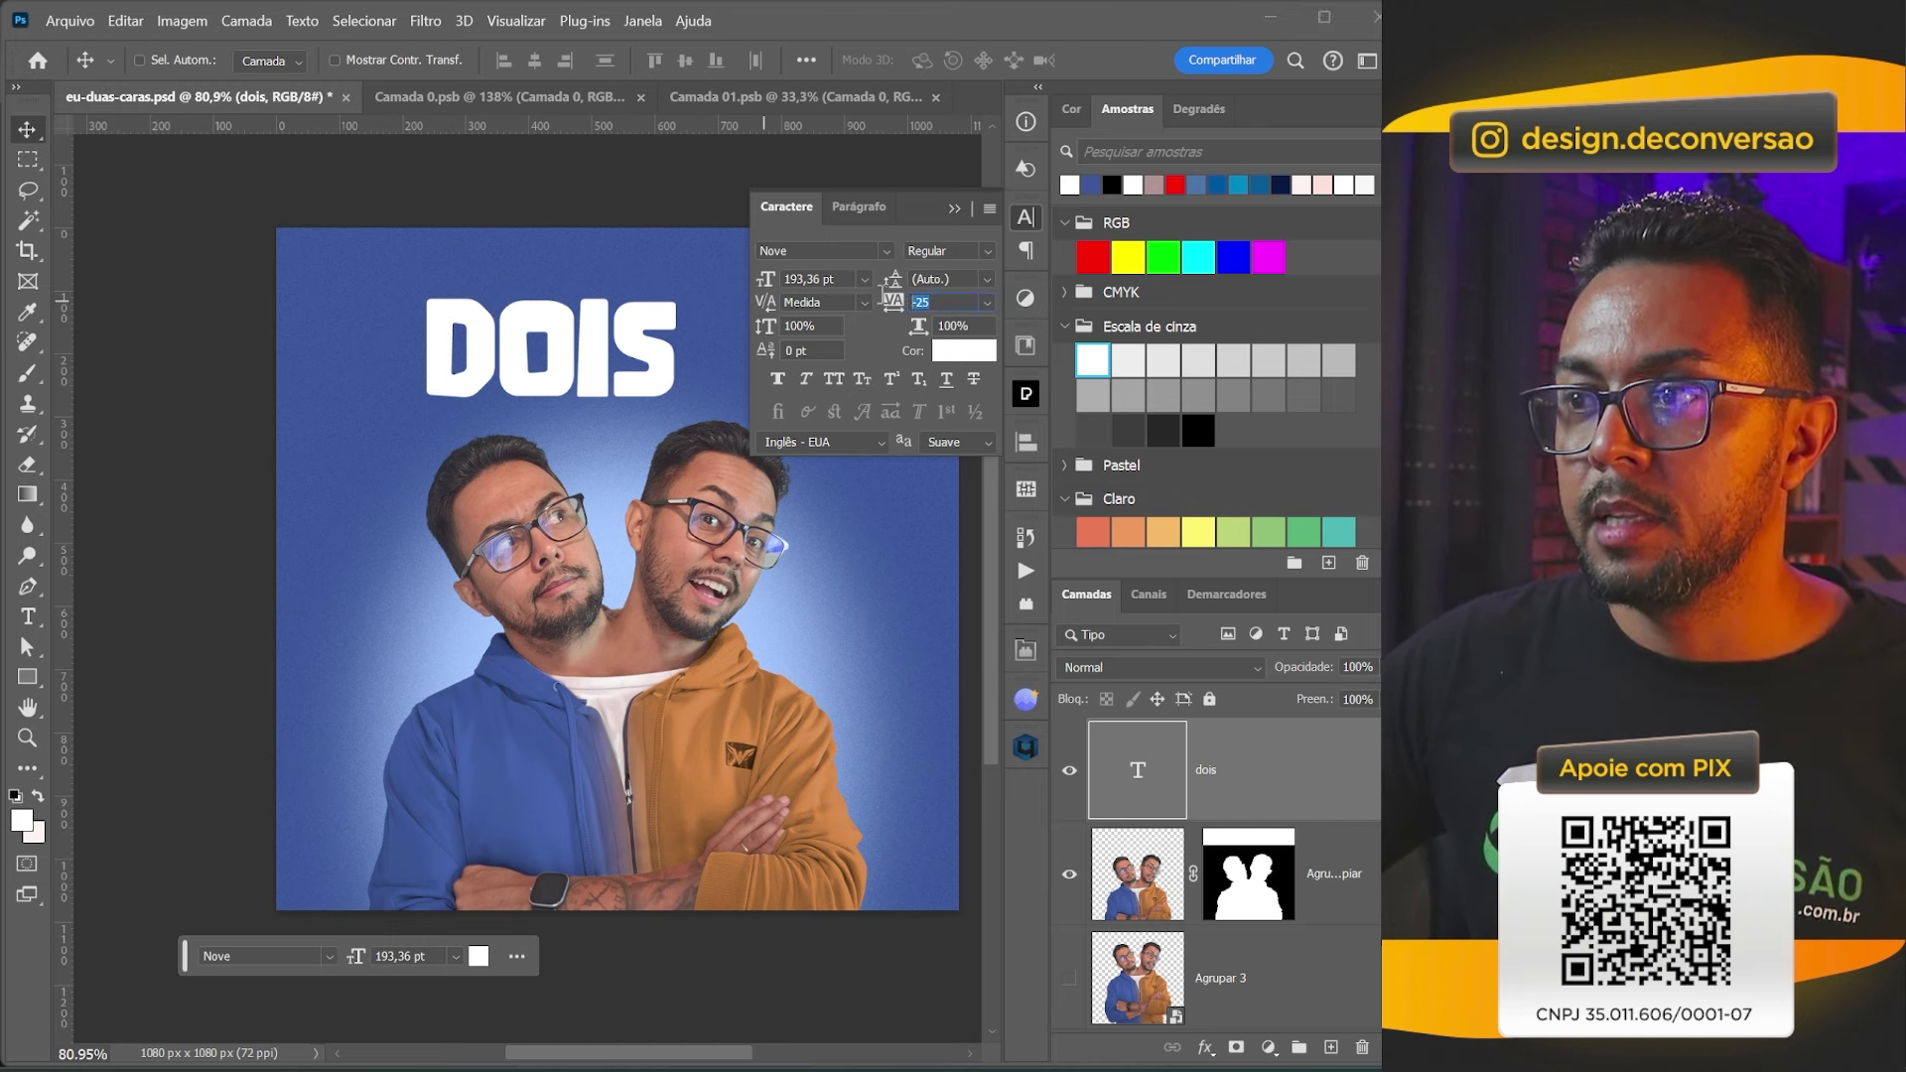
left_click_drag(675, 327, 740, 300)
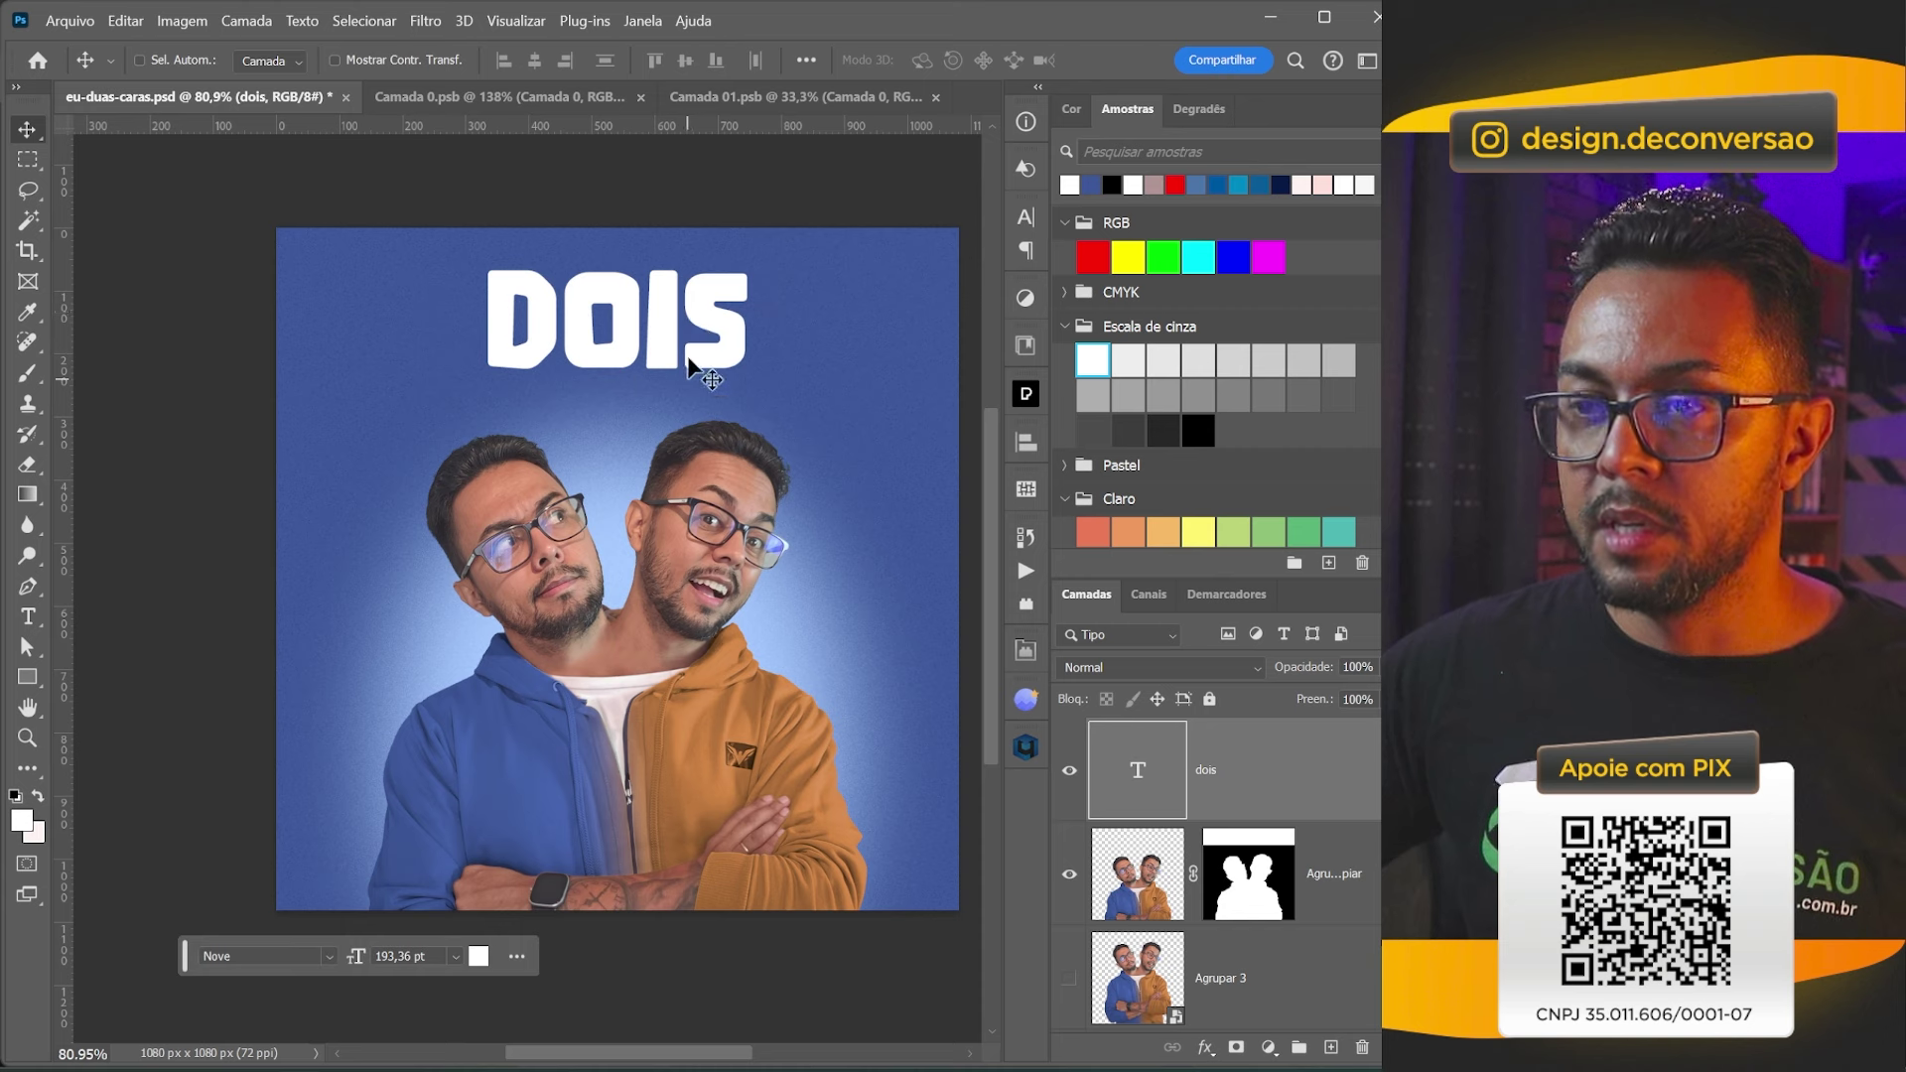
key("ctrl+t")
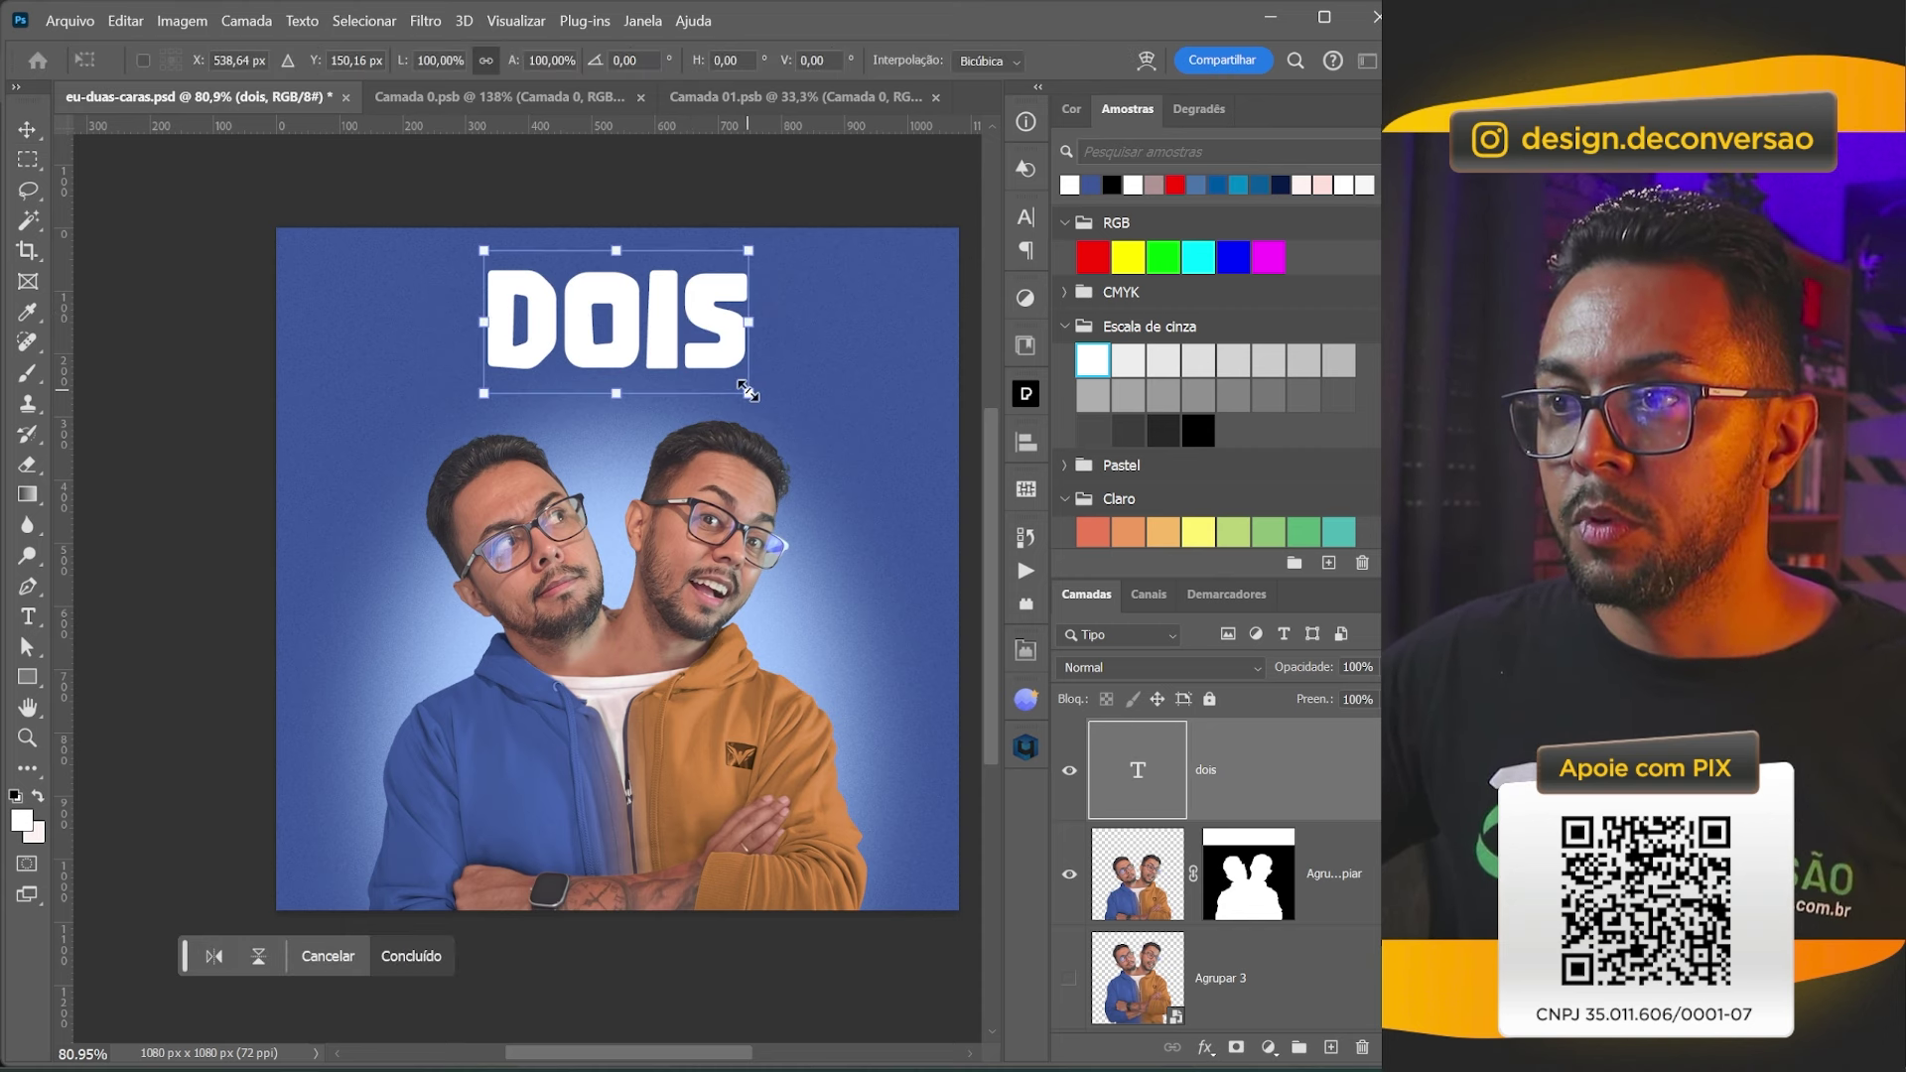
left_click_drag(751, 374, 735, 366)
key("Return")
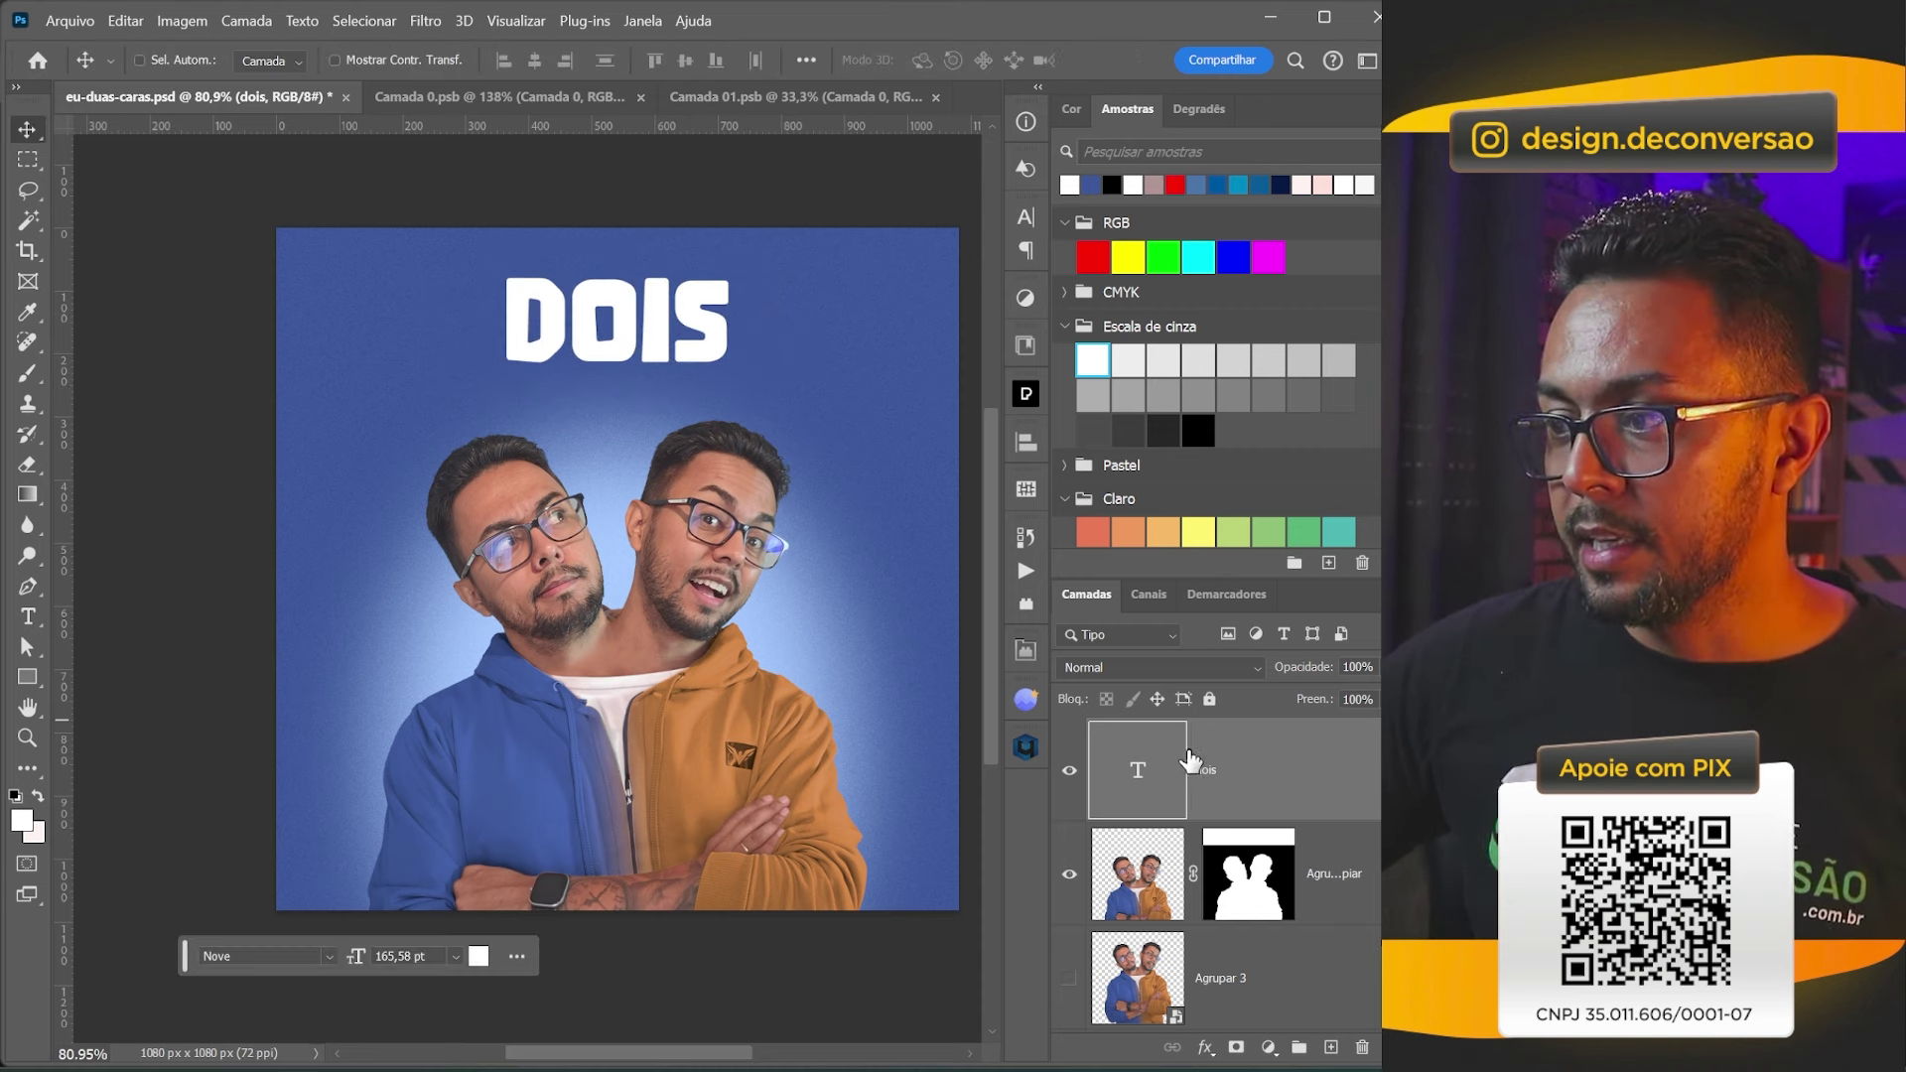
Give DOIS an Orange_10 gradient overlay at -90°, yellow at top to red at bottom.
double_click(1301, 787)
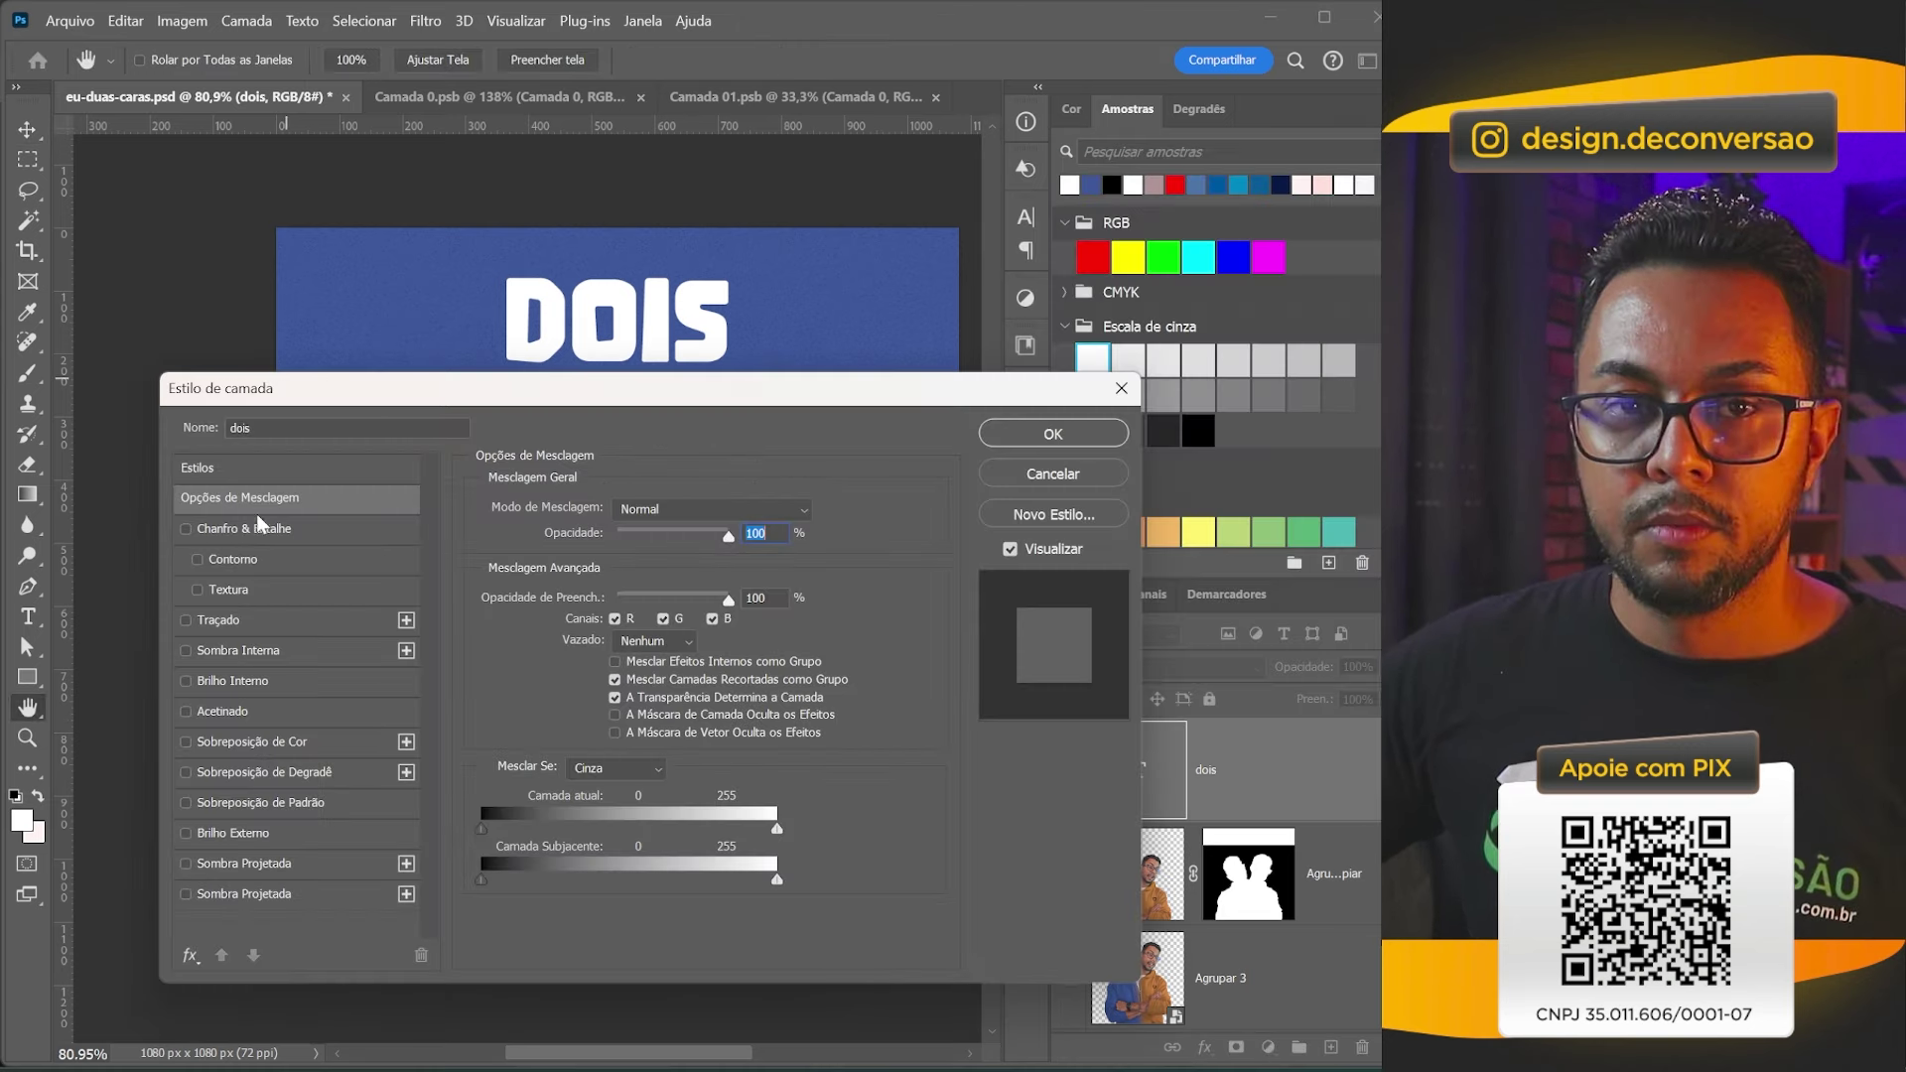
left_click(233, 772)
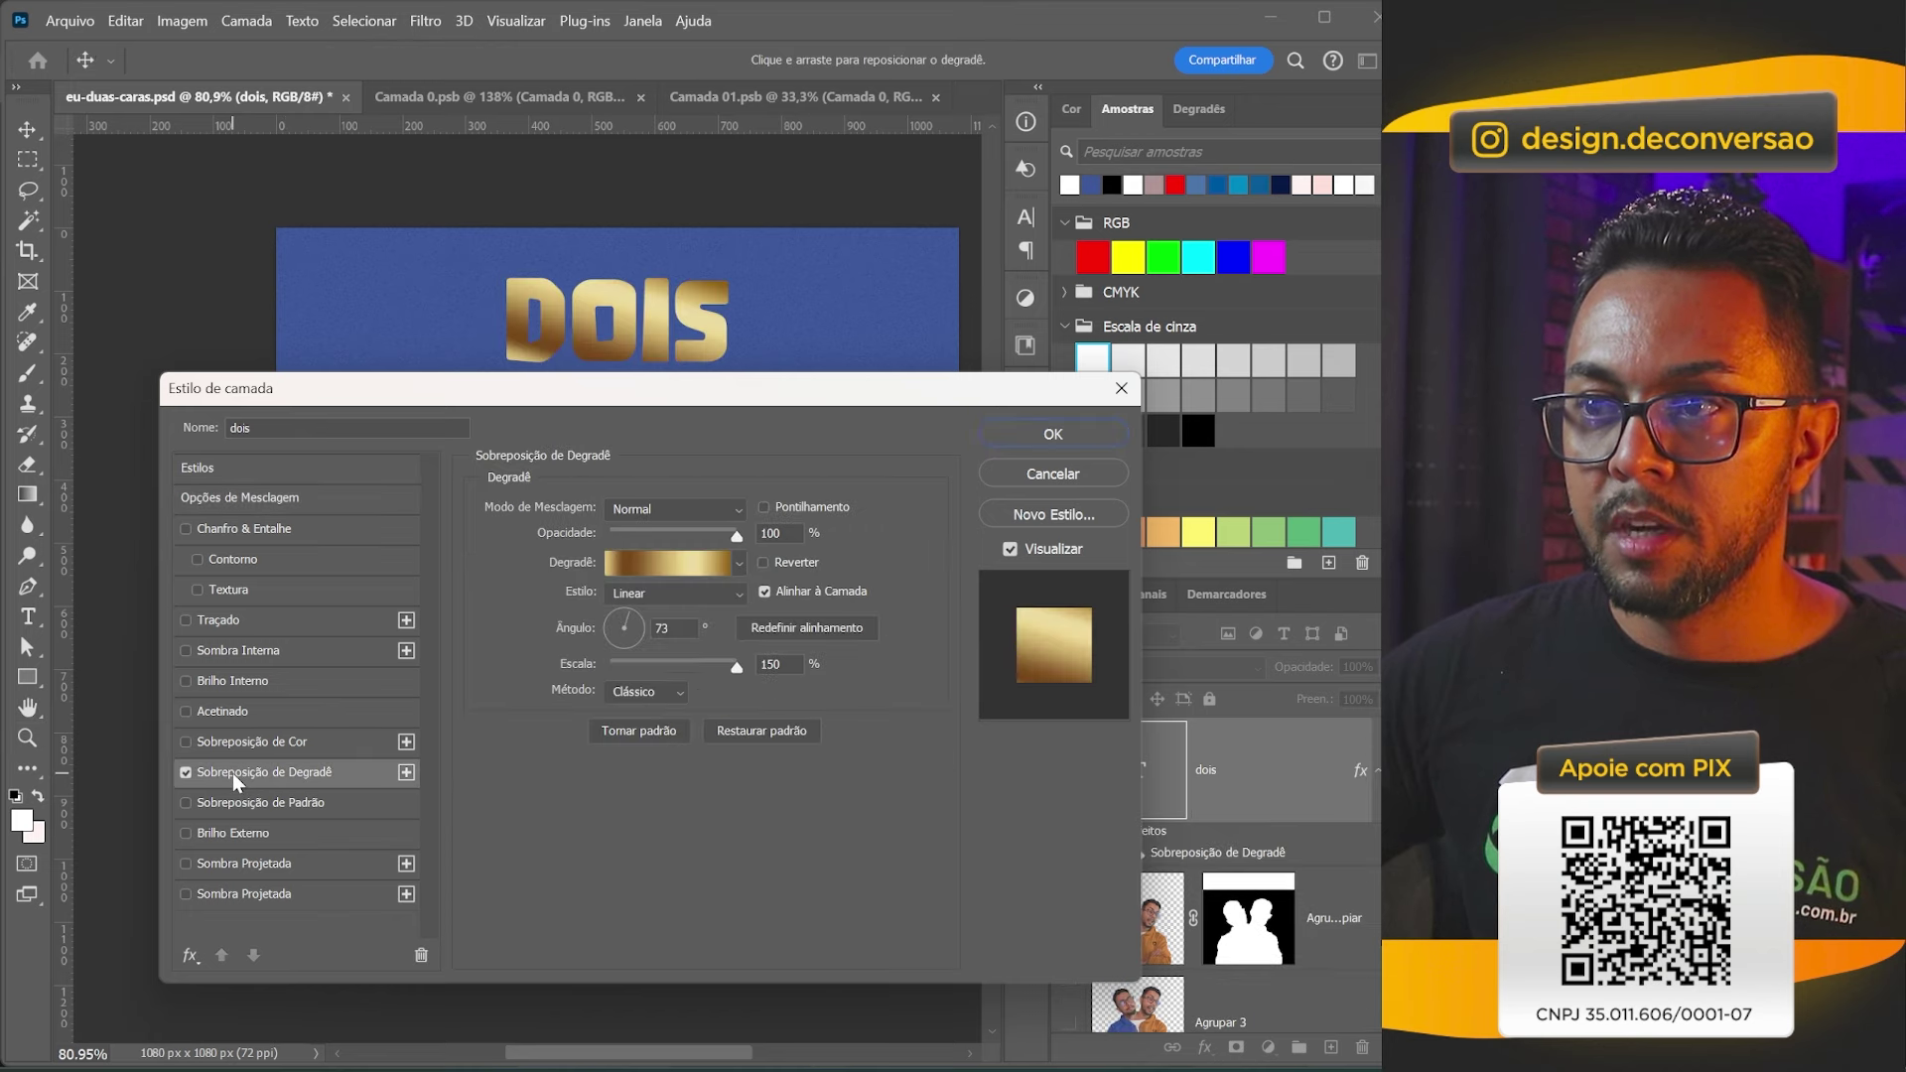
left_click(653, 571)
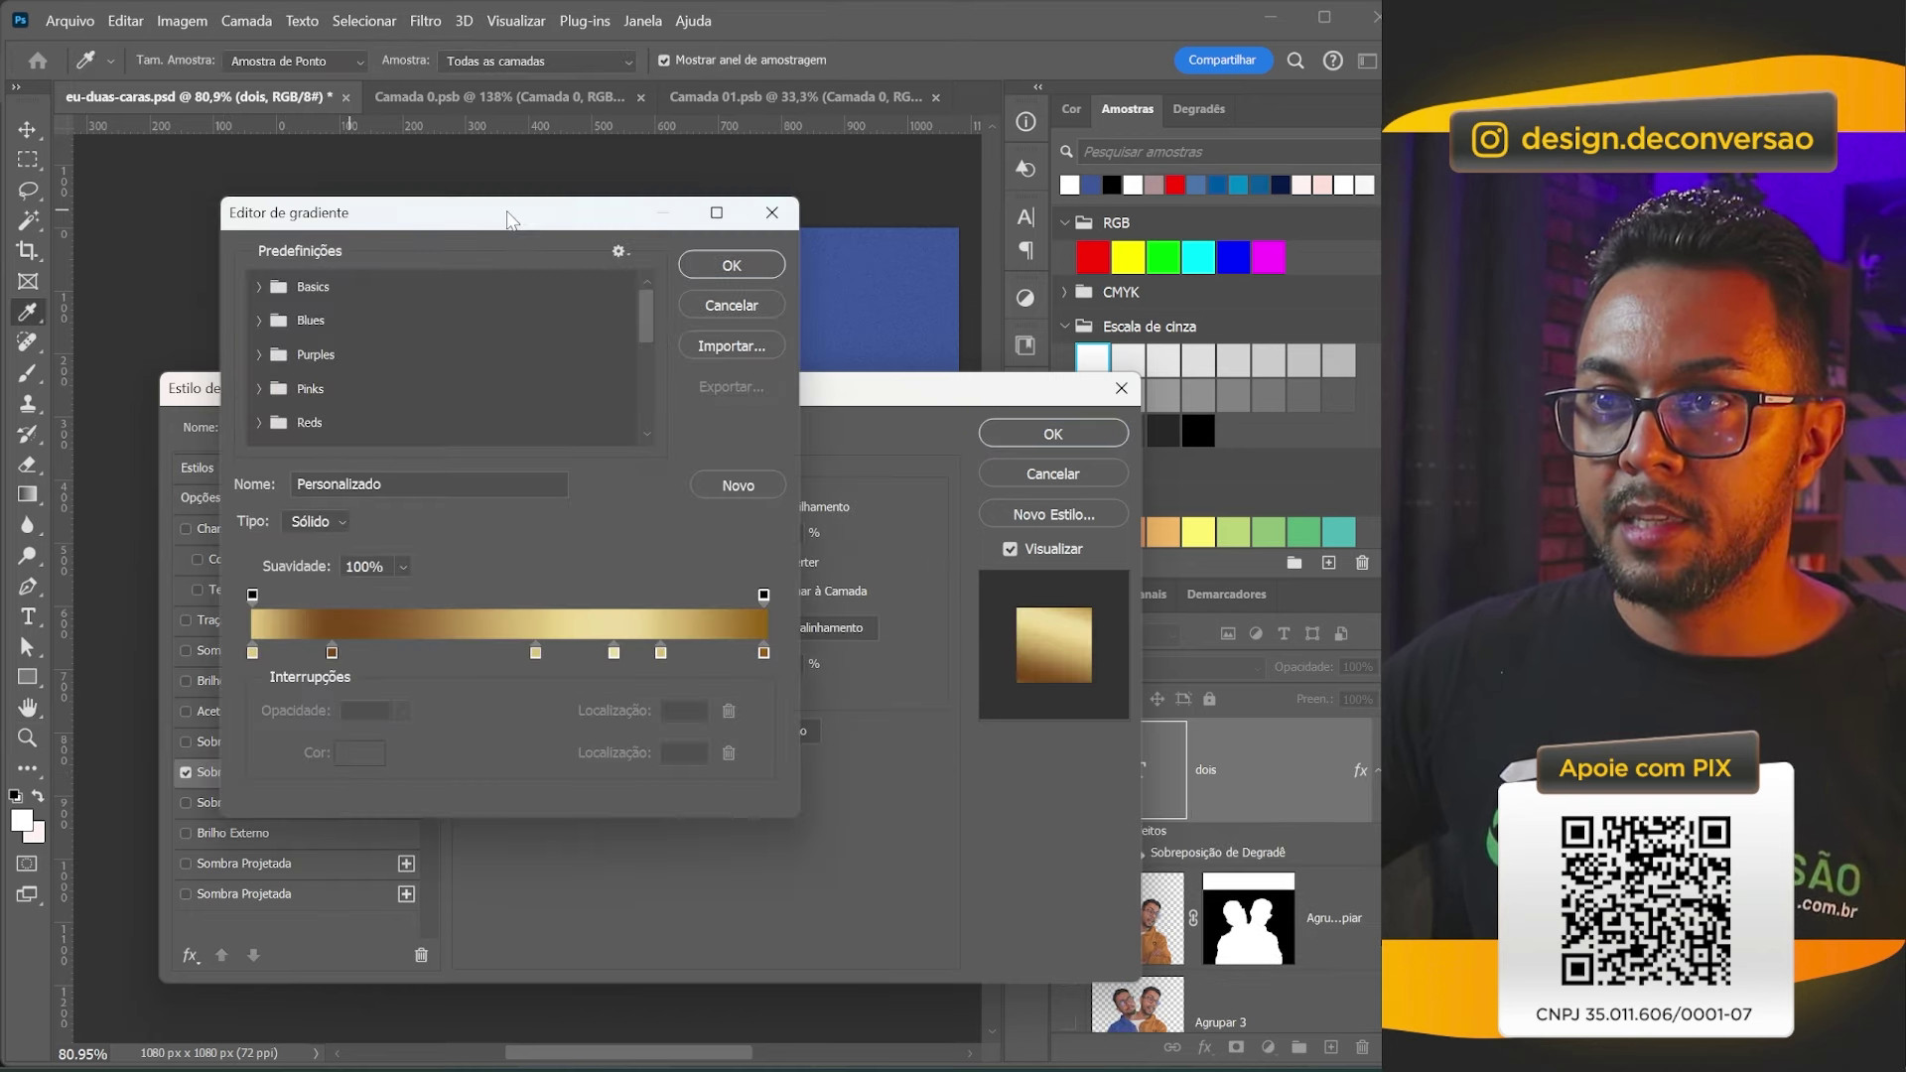
left_click_drag(640, 380, 653, 414)
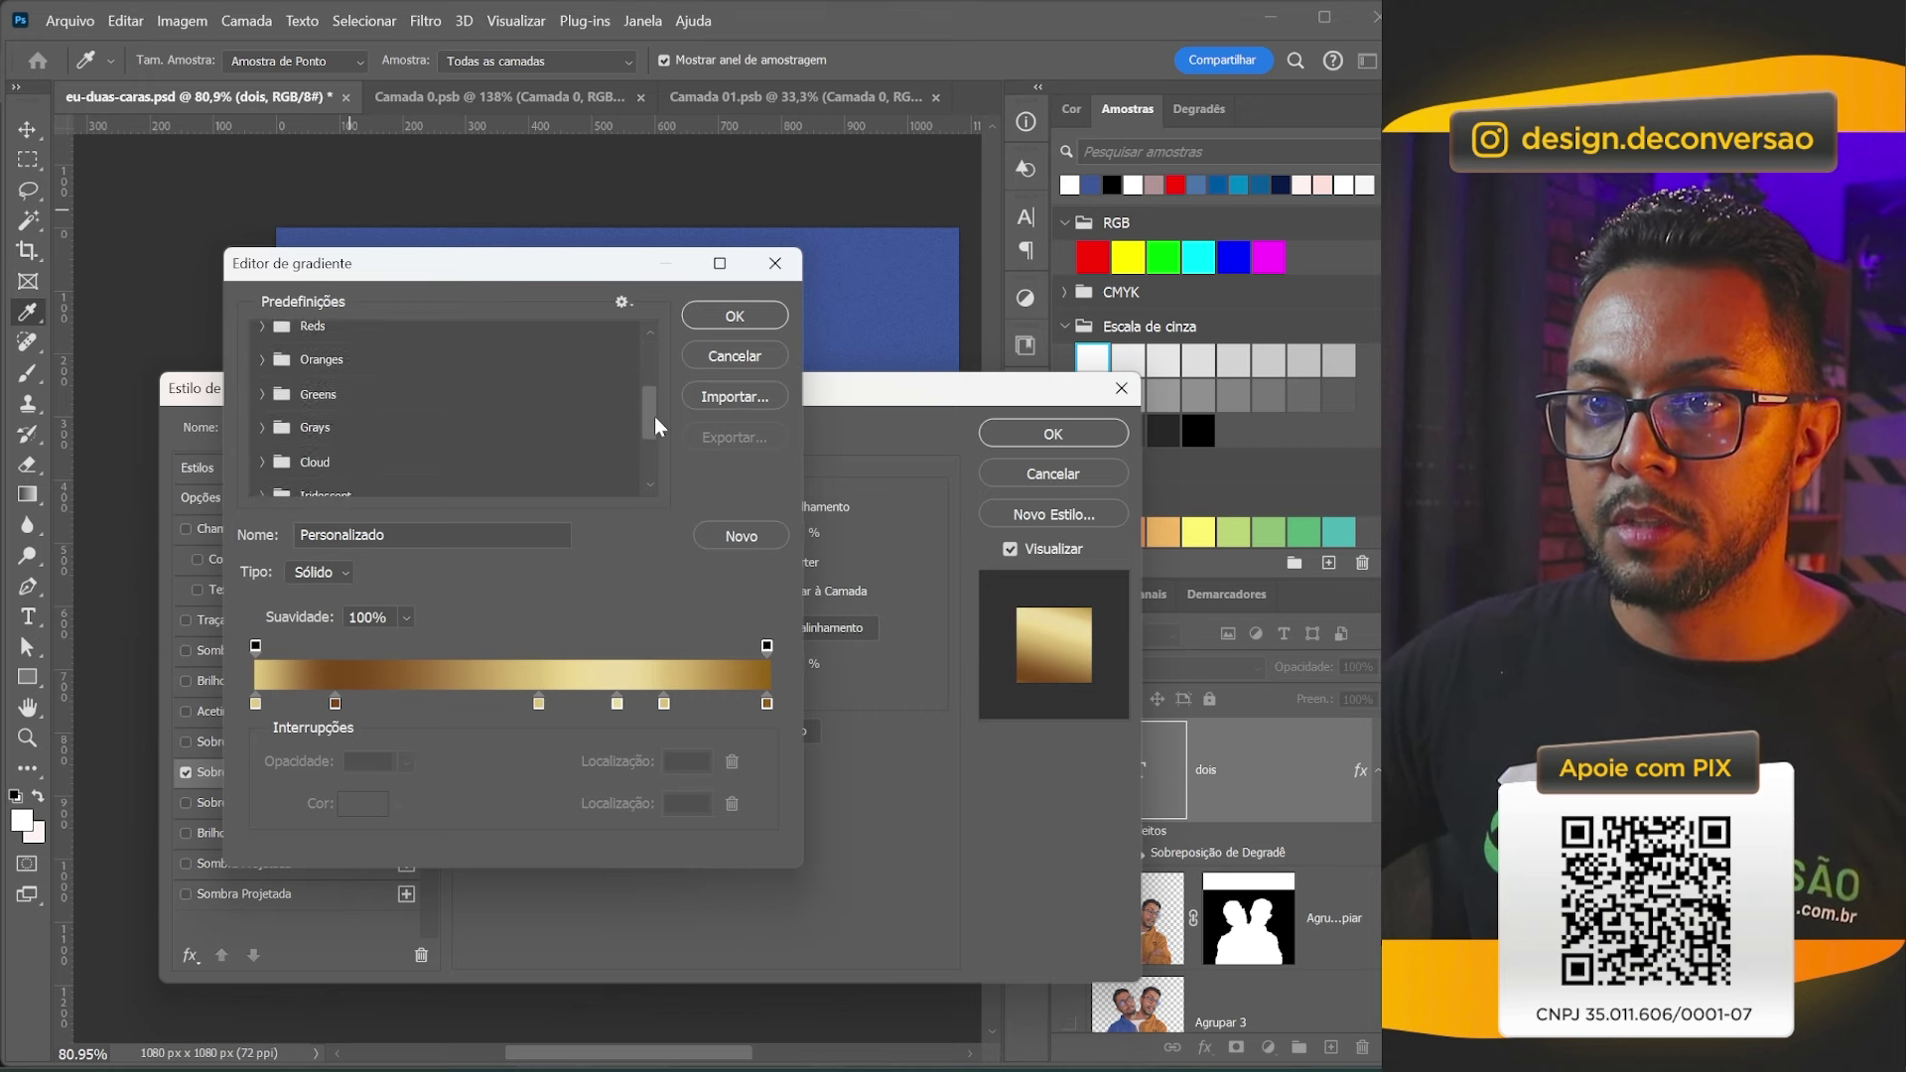
left_click(263, 358)
left_click(291, 430)
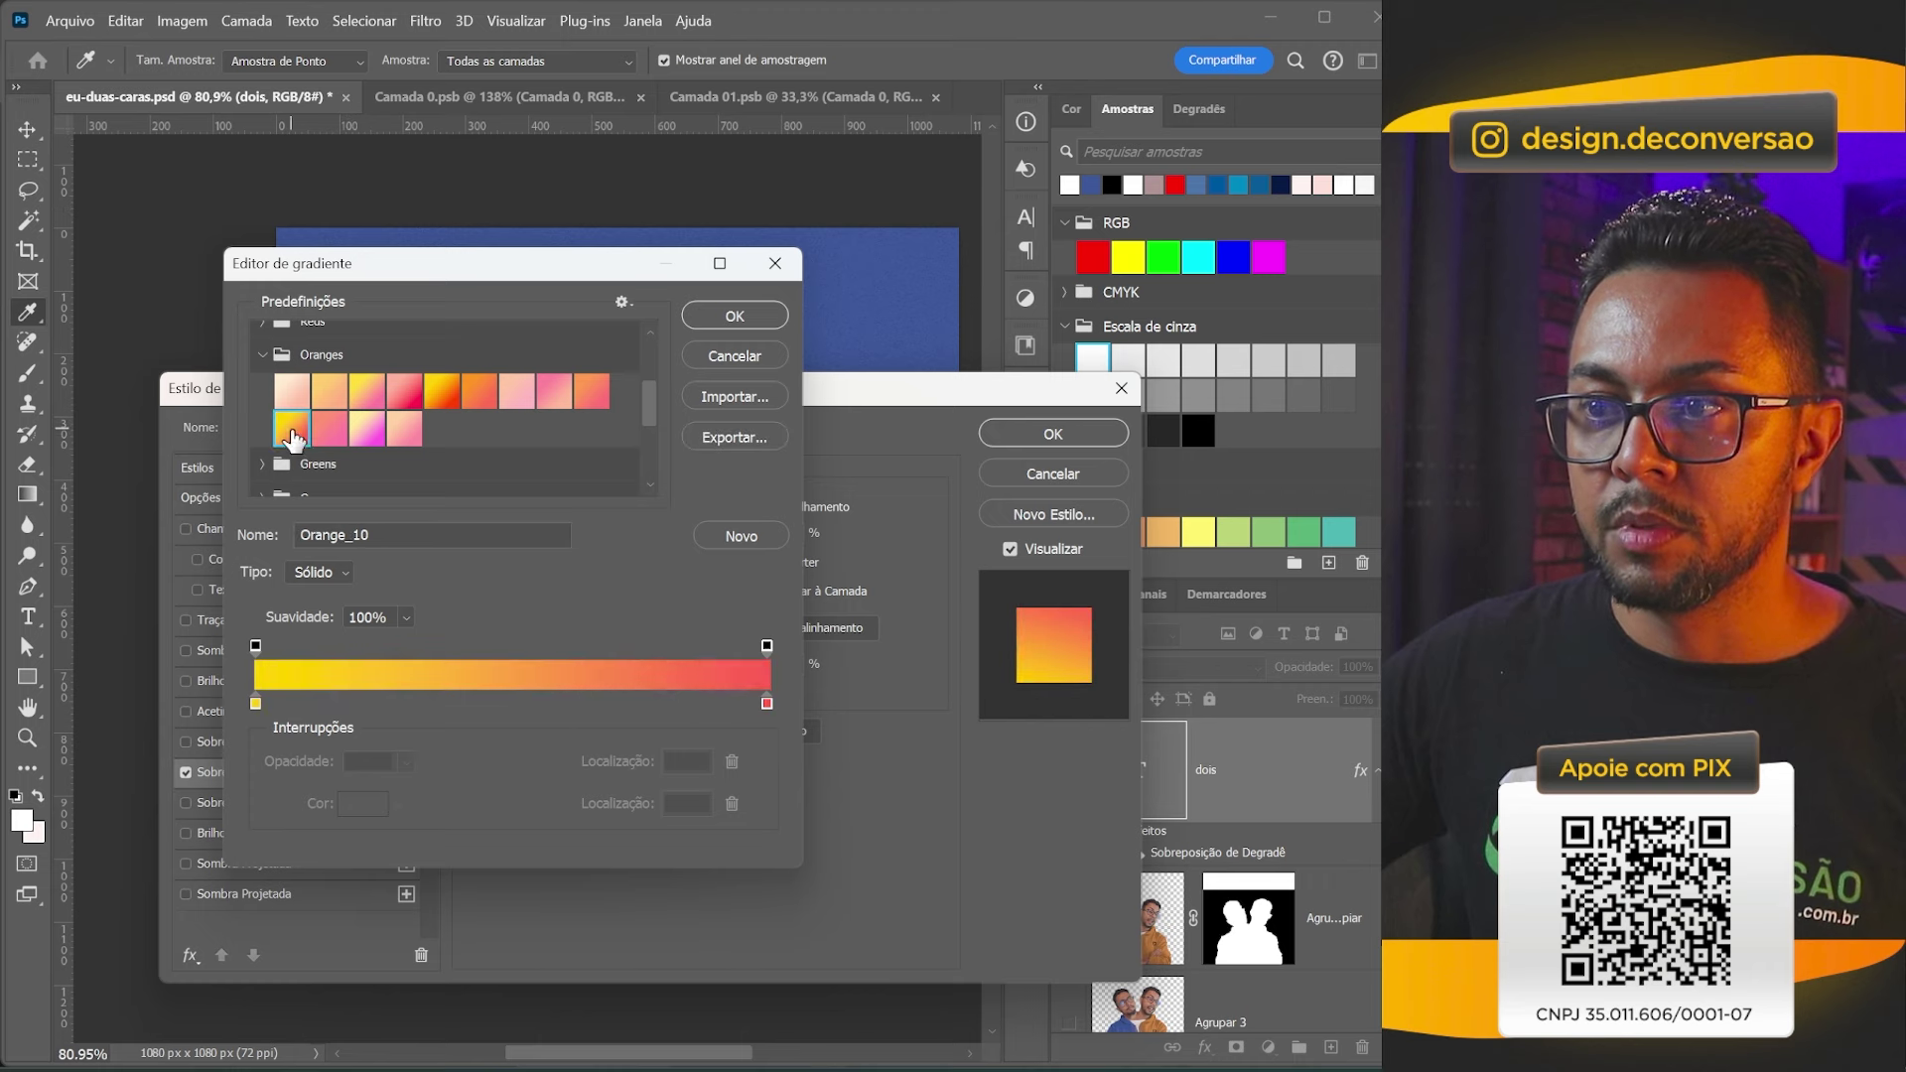
left_click(711, 315)
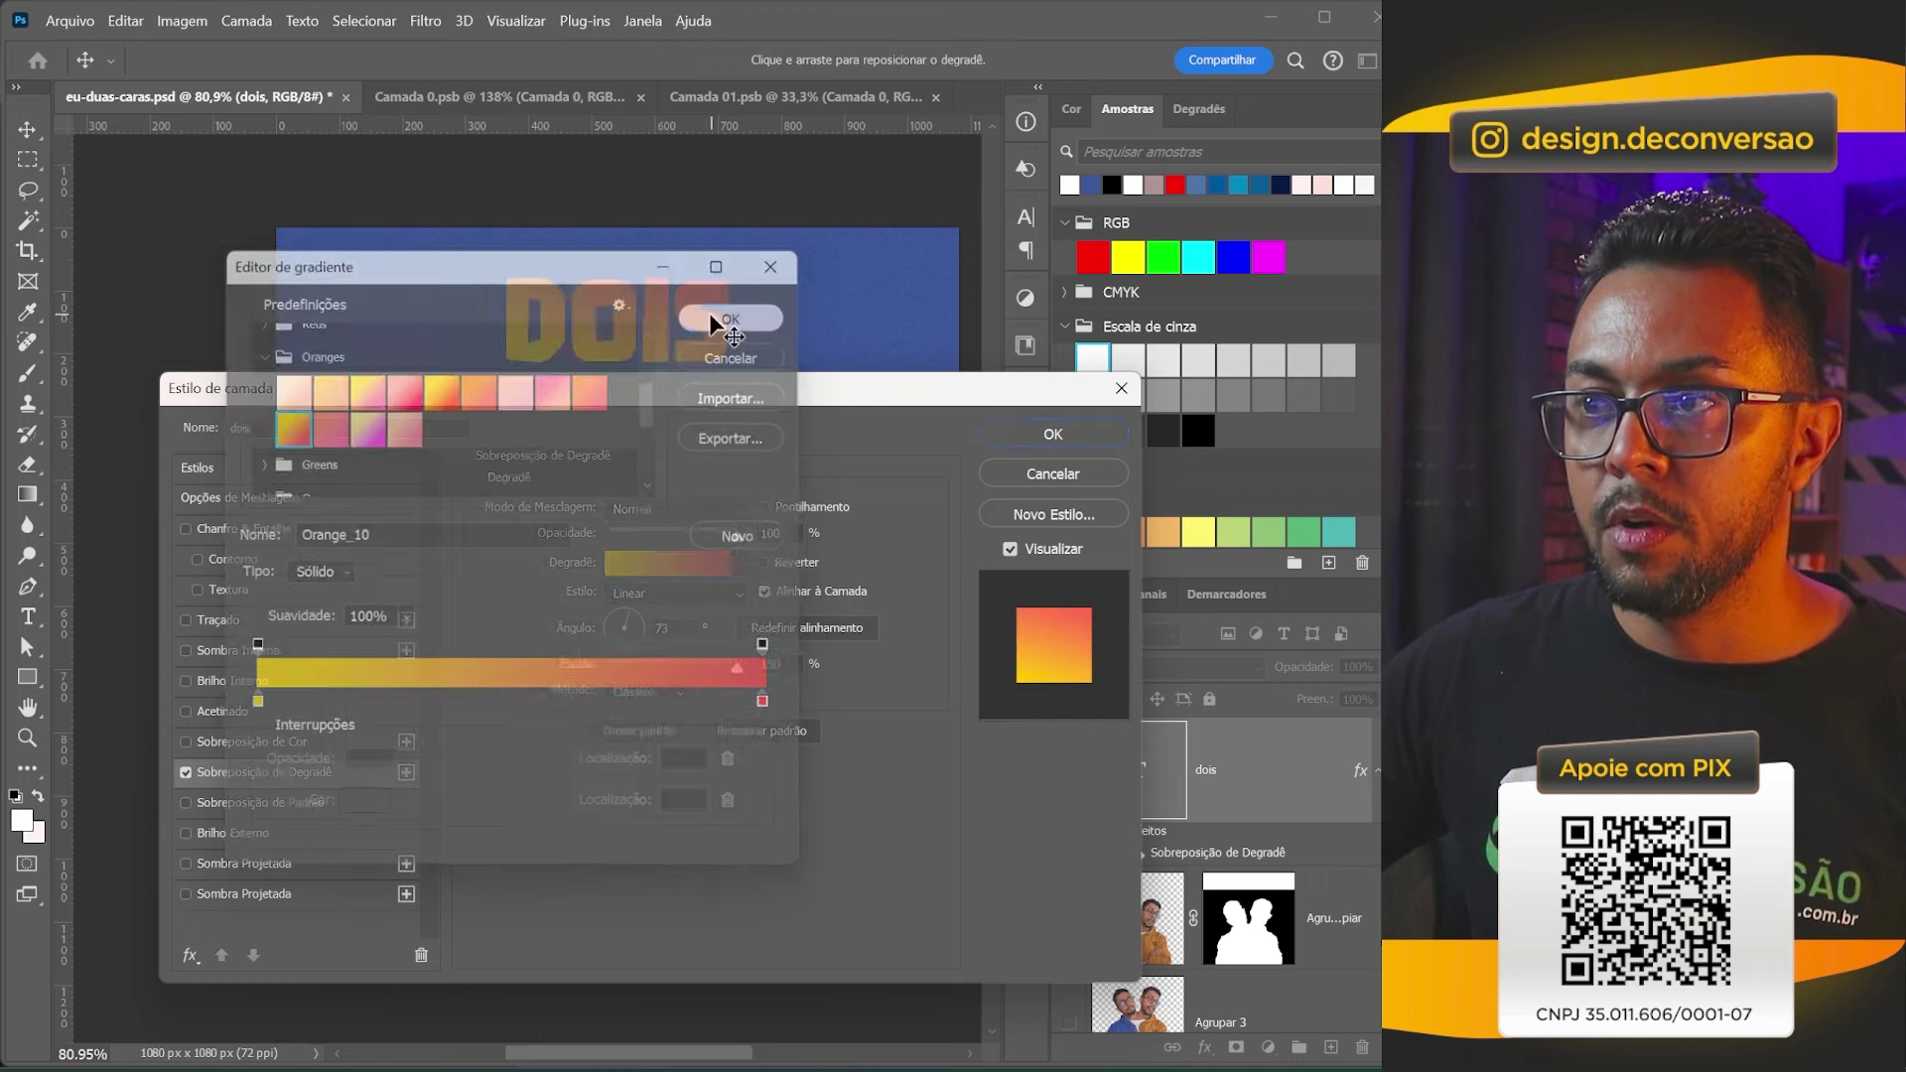
left_click(639, 639)
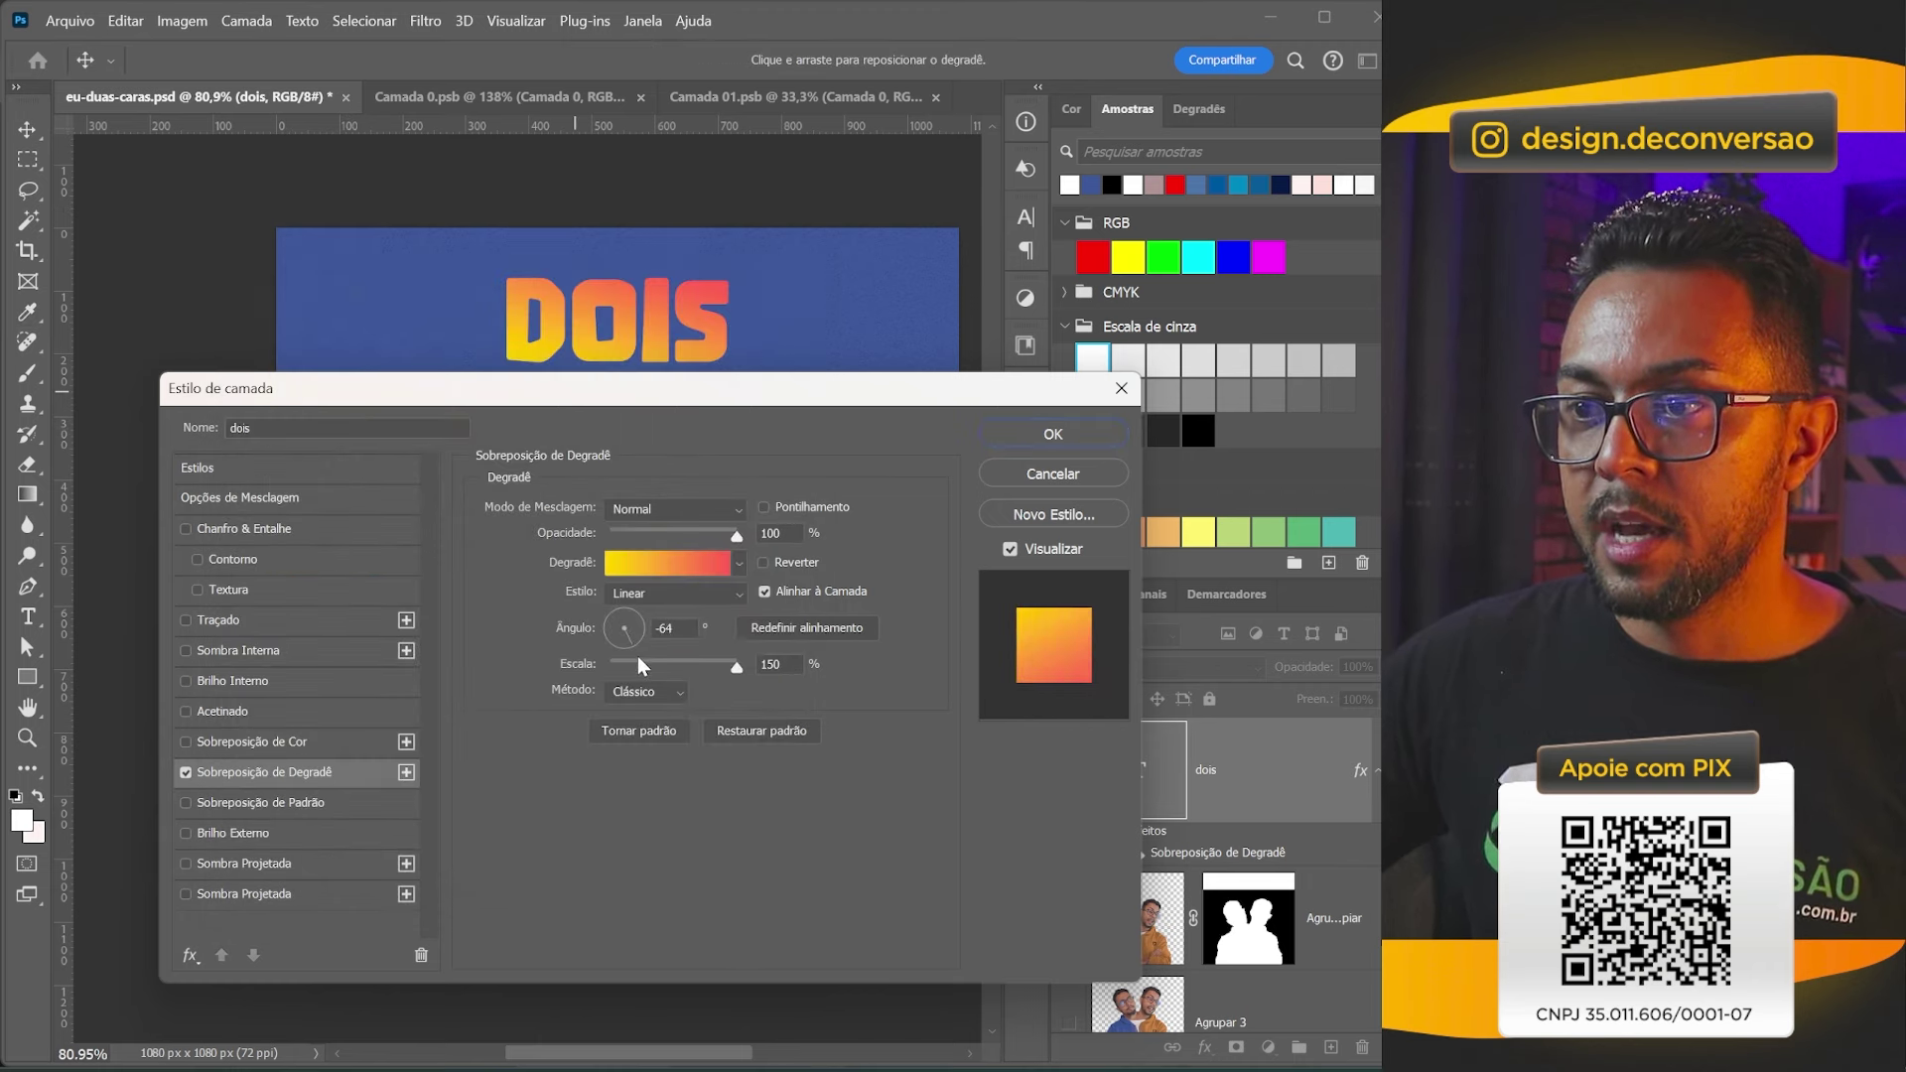
left_click(623, 664)
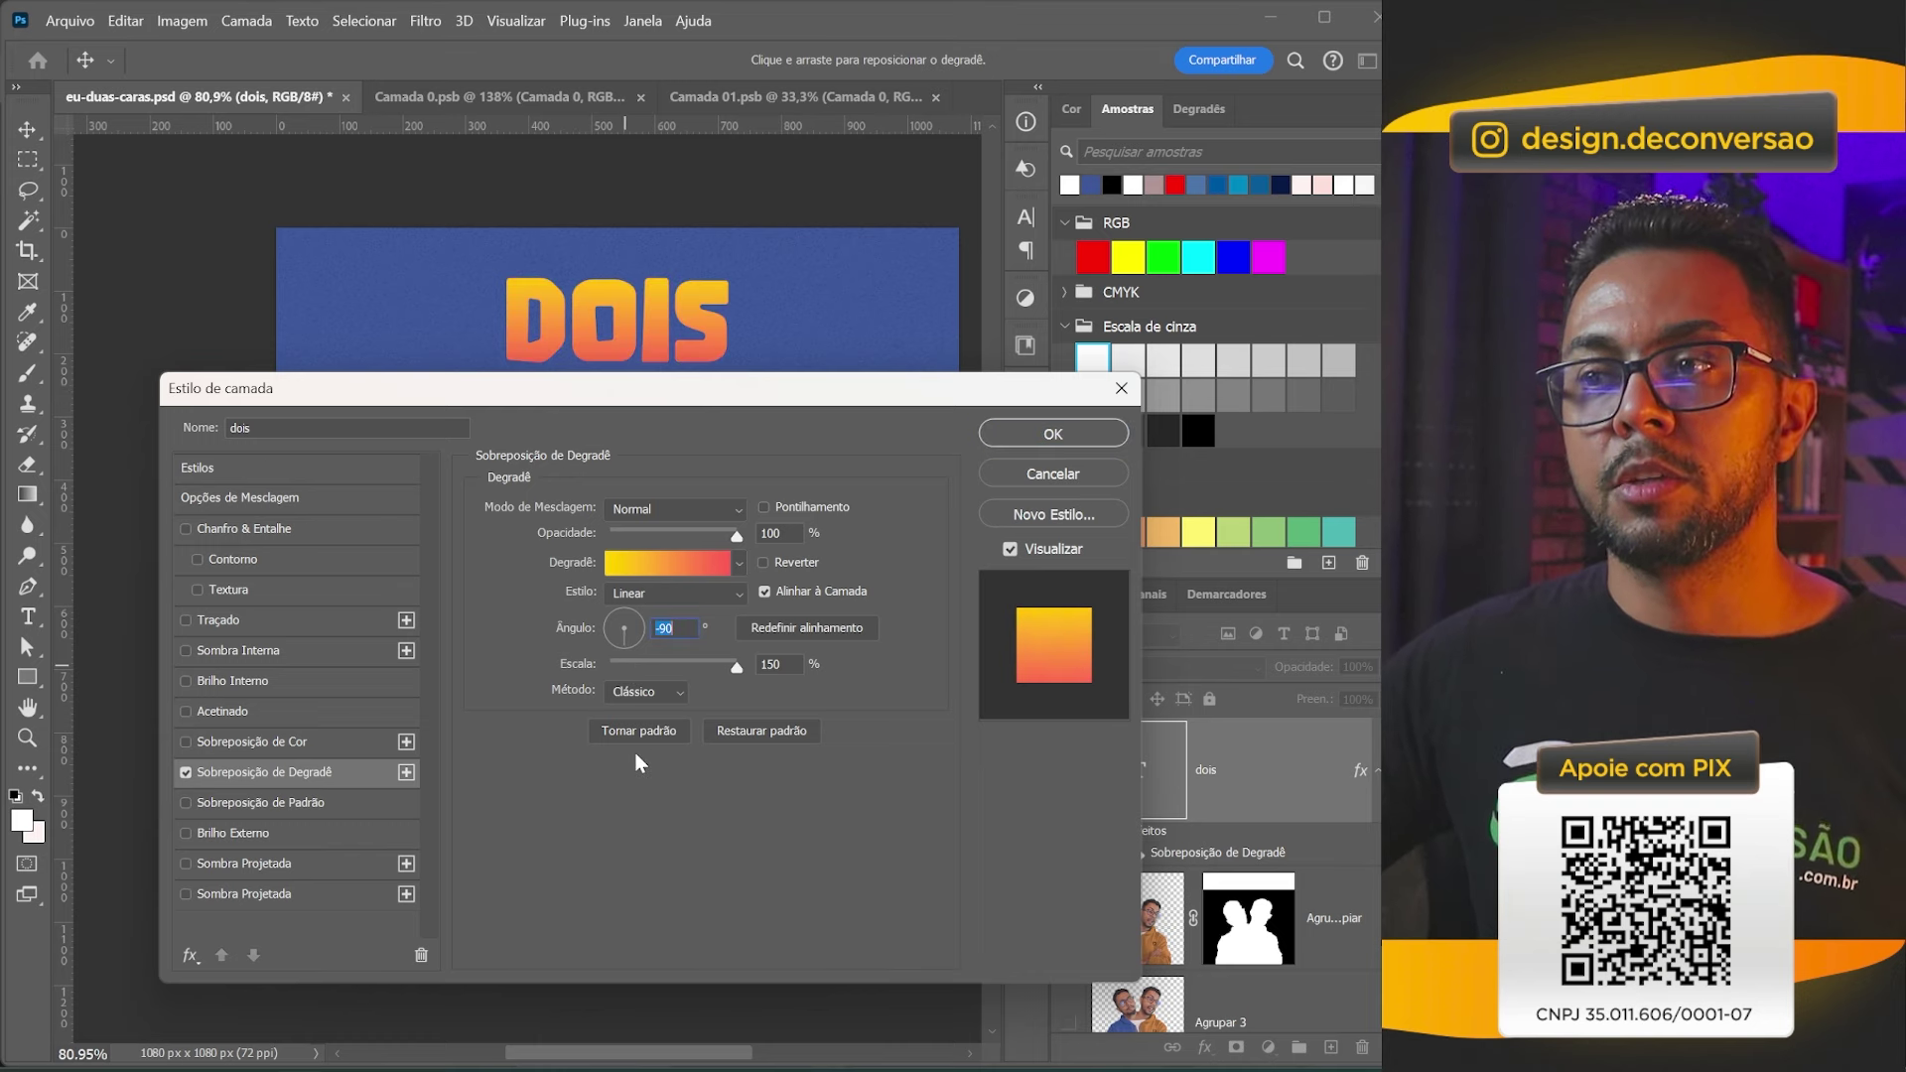
left_click(1004, 433)
key("ctrl+t")
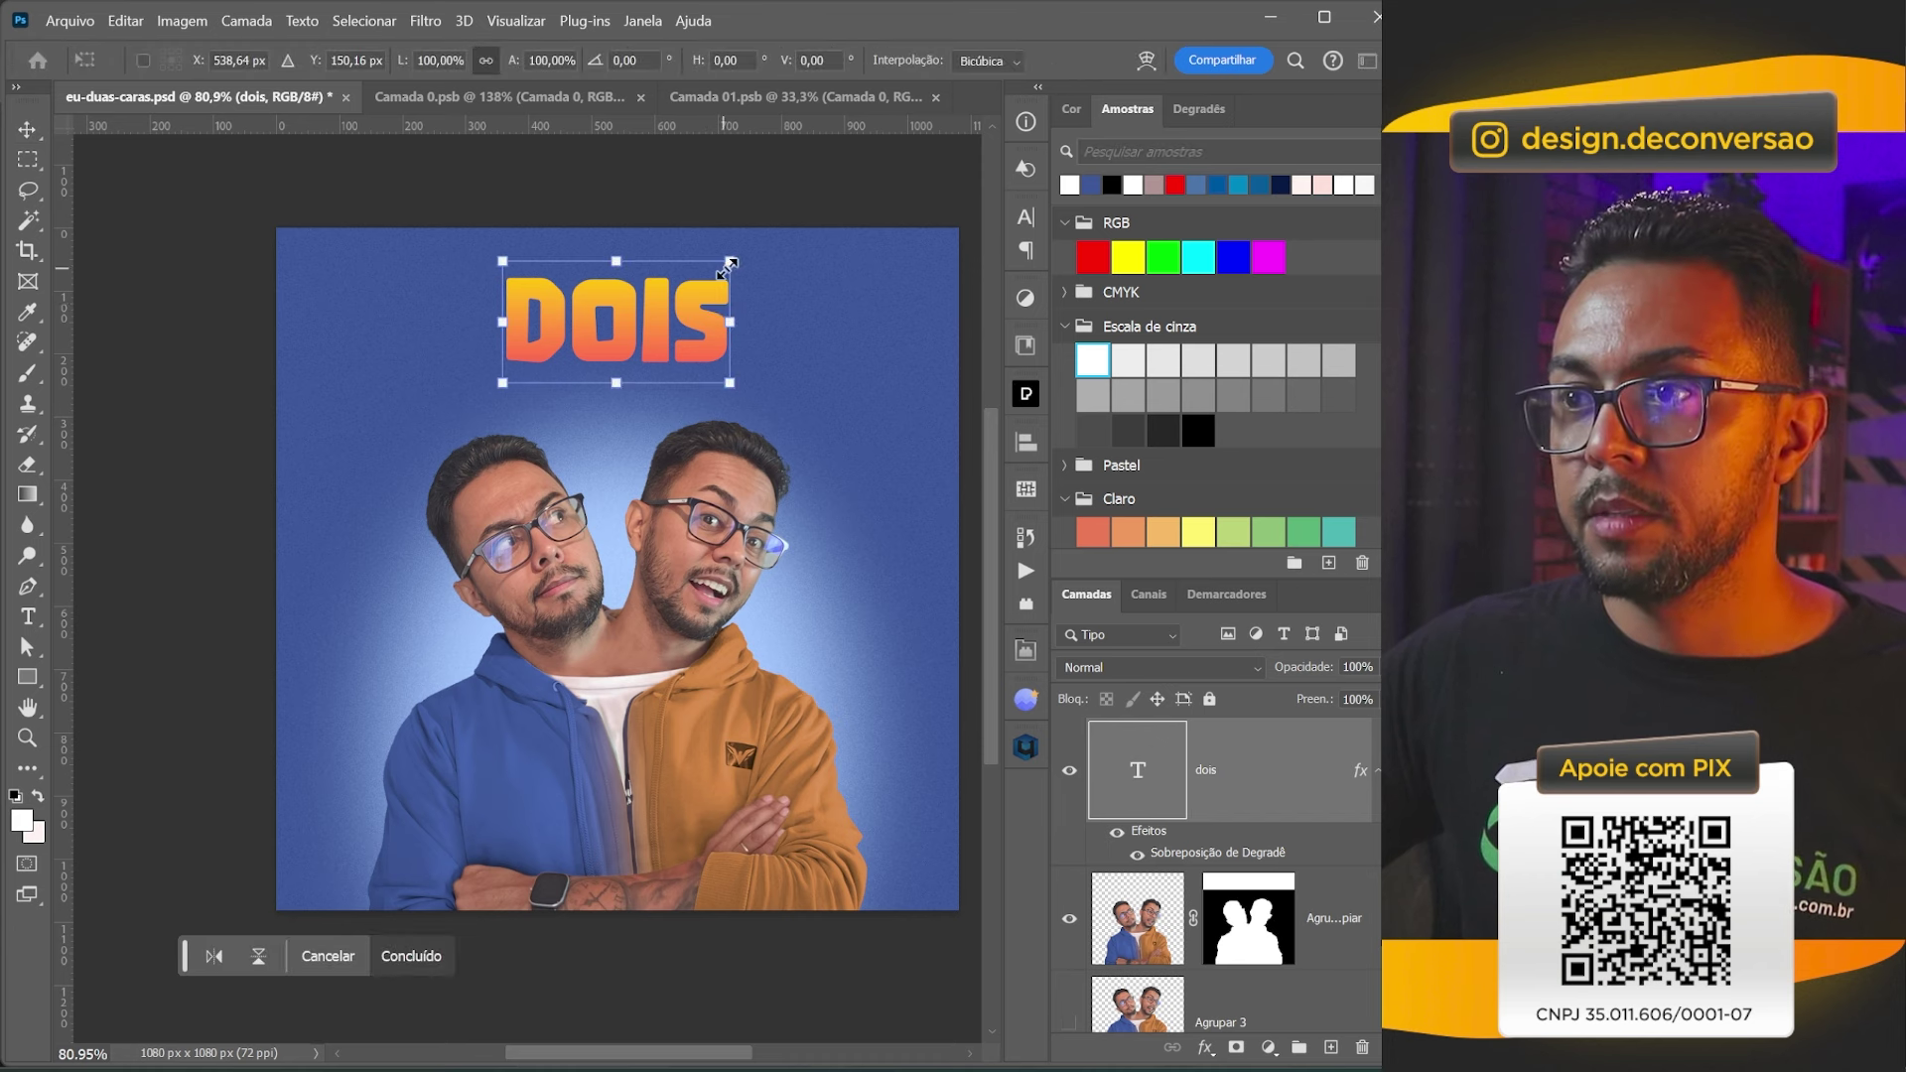
Shrink DOIS to about 124 pt and duplicate it as a centred RODRIGOS line below.
left_click_drag(732, 264, 701, 287)
key("Return")
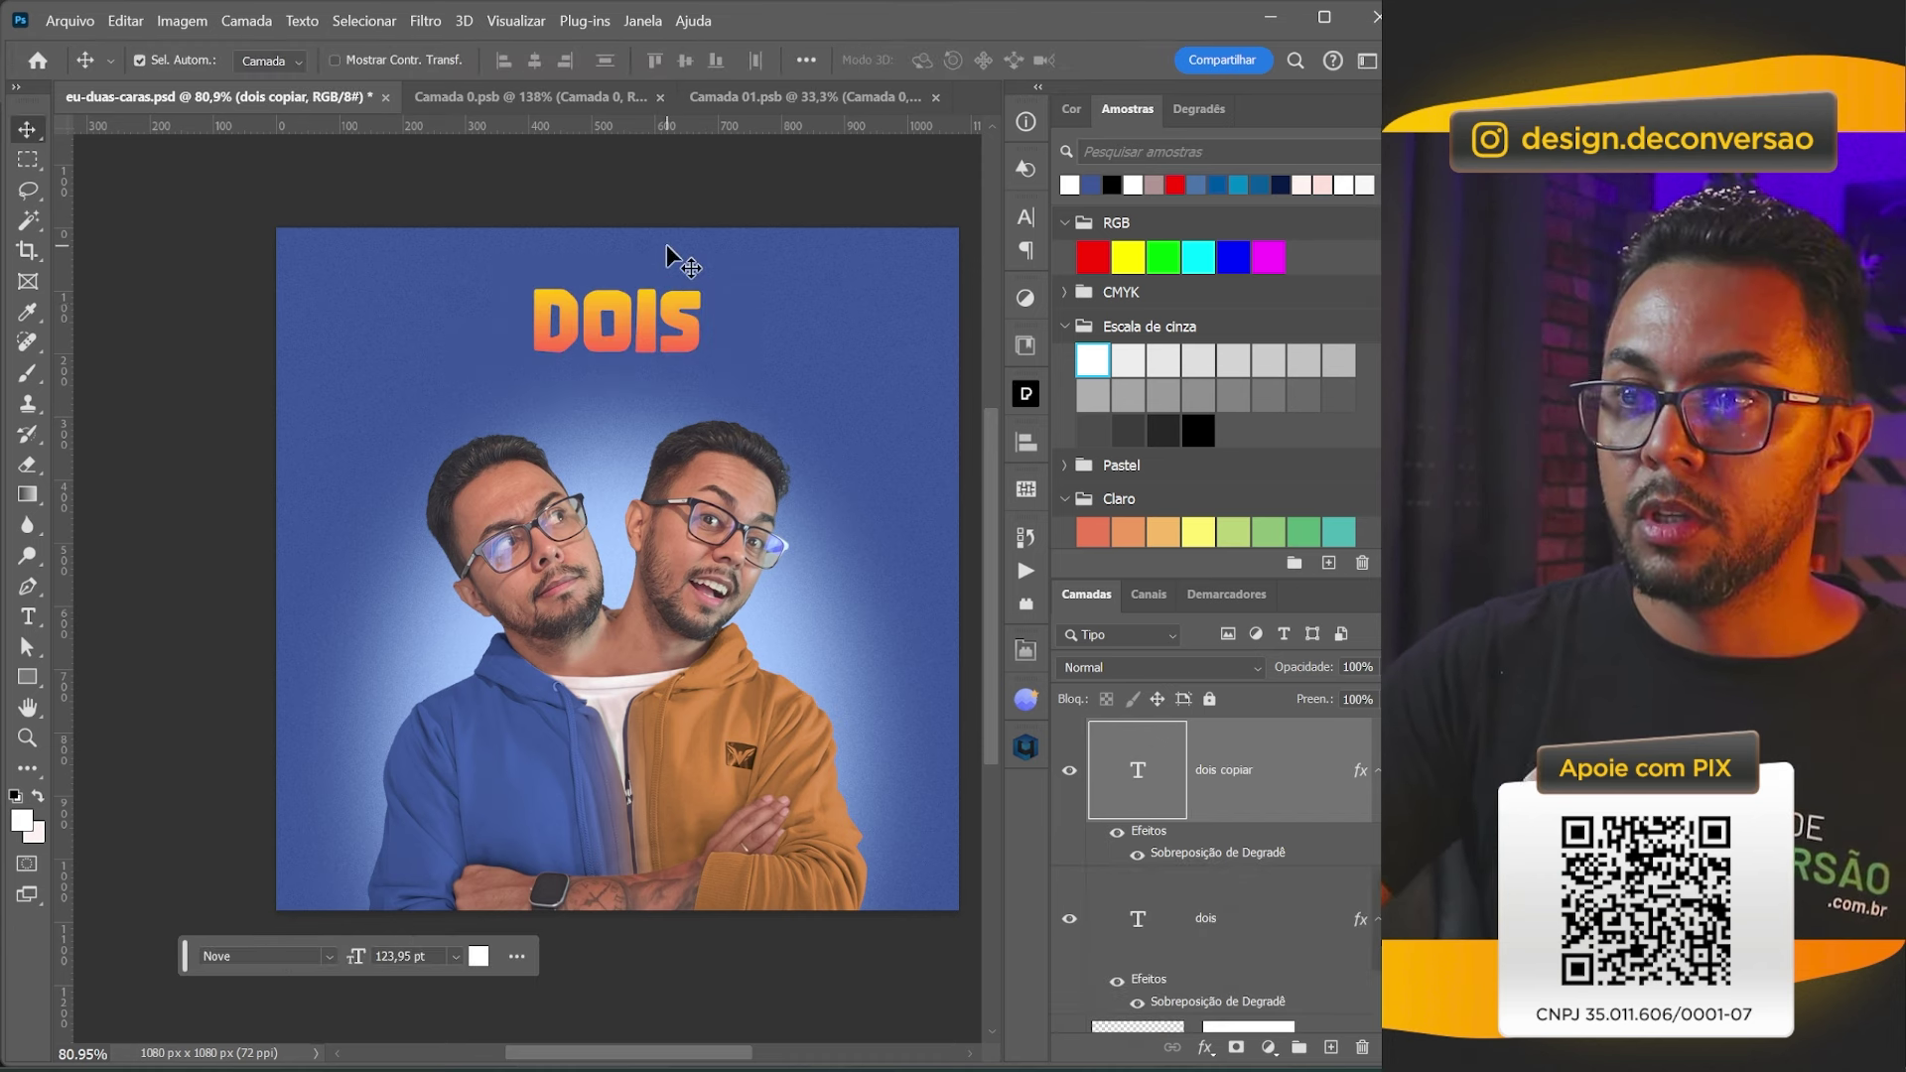
left_click_drag(665, 244, 593, 399)
double_click(615, 407)
type("rodrigos")
key("Escape")
left_click_drag(827, 342, 734, 343)
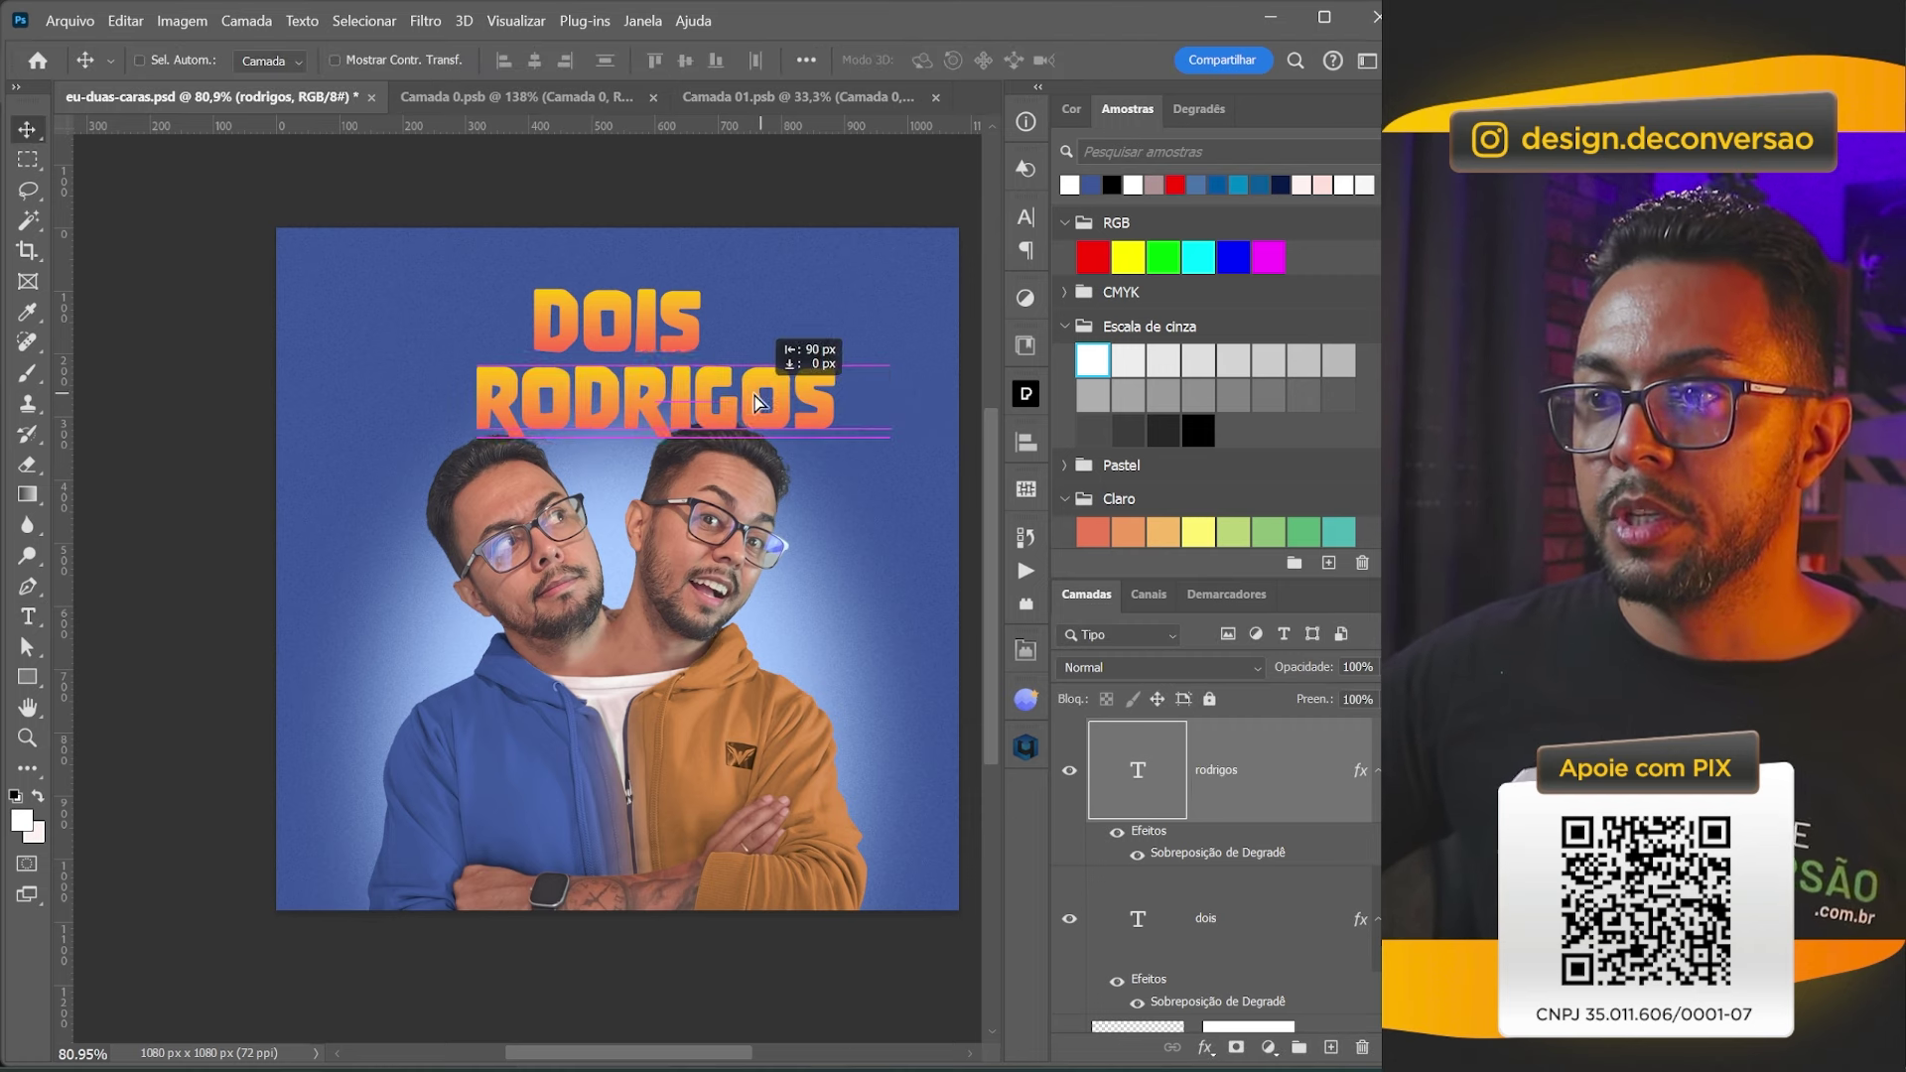
Tilt the DOIS and RODRIGOS lines slightly.
left_click(681, 298, "ctrl")
key("ctrl+t")
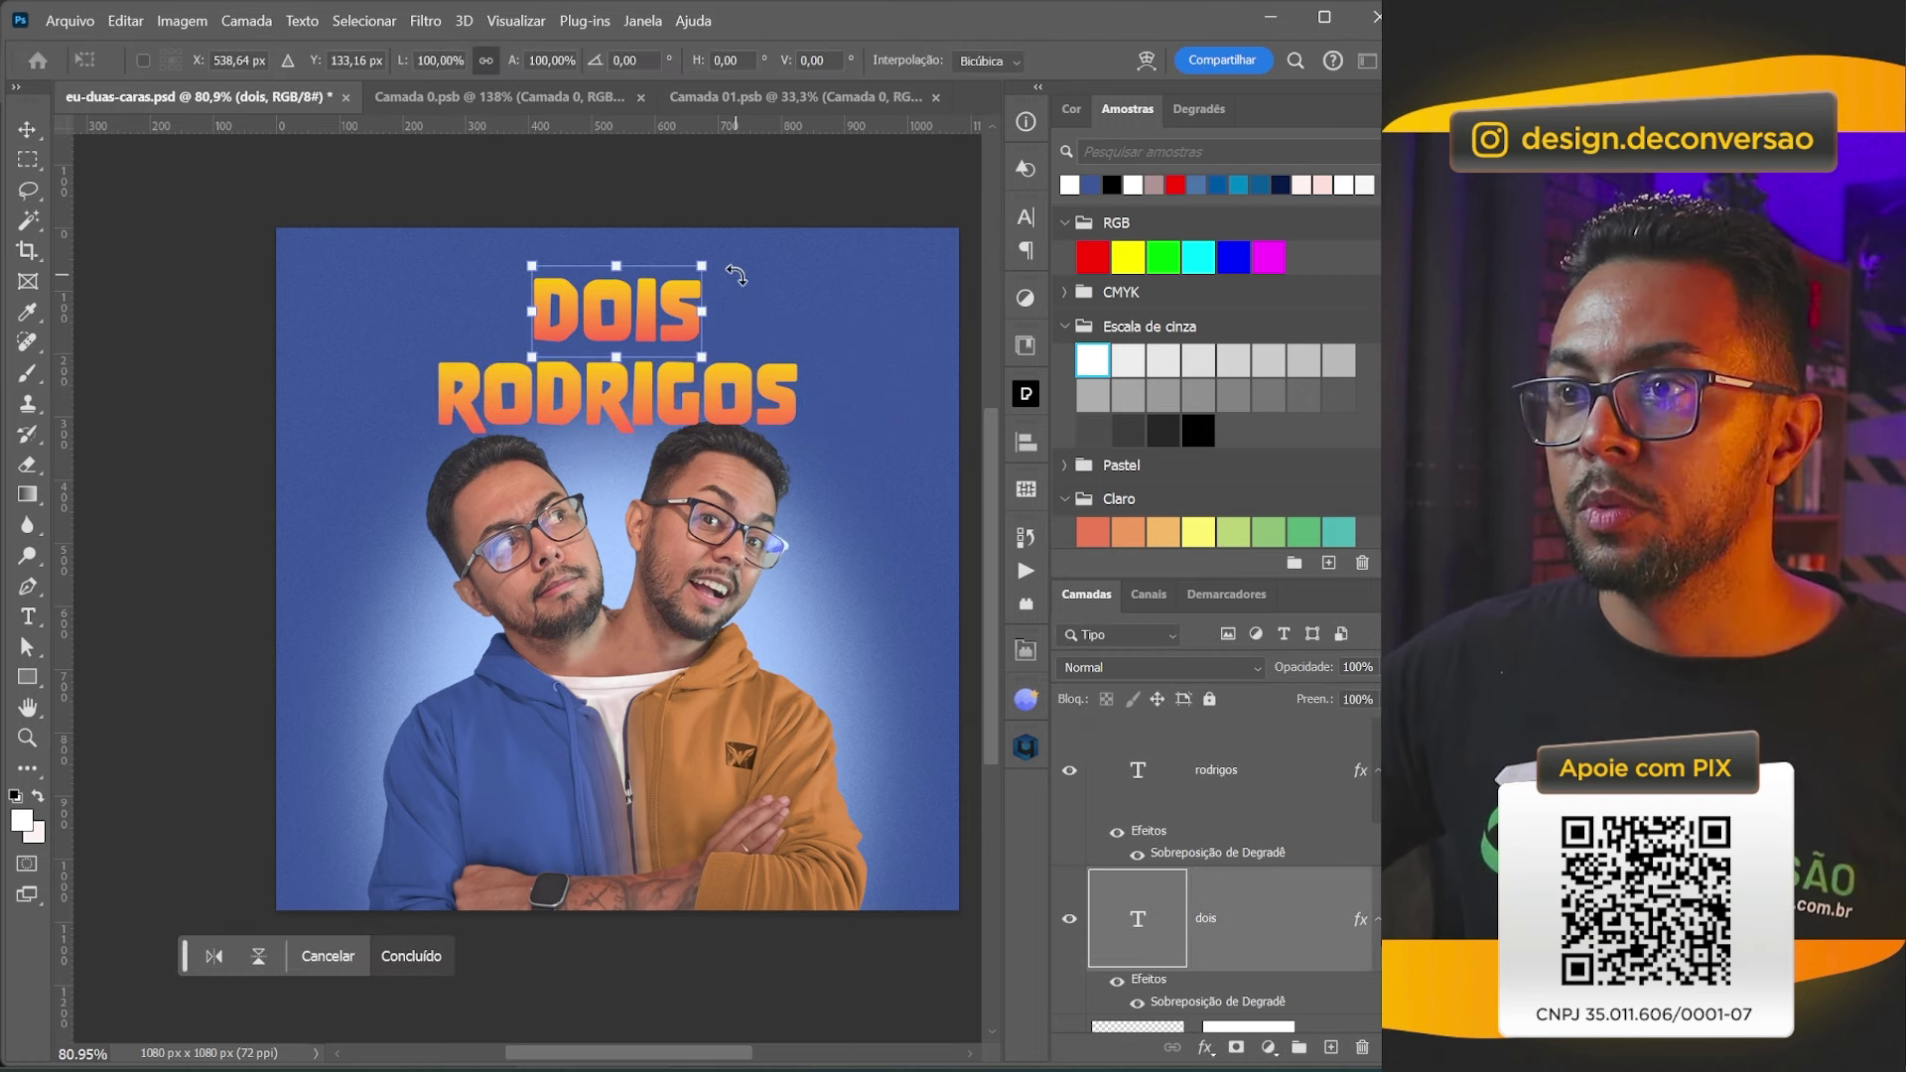
left_click_drag(750, 283, 739, 235)
key("Return")
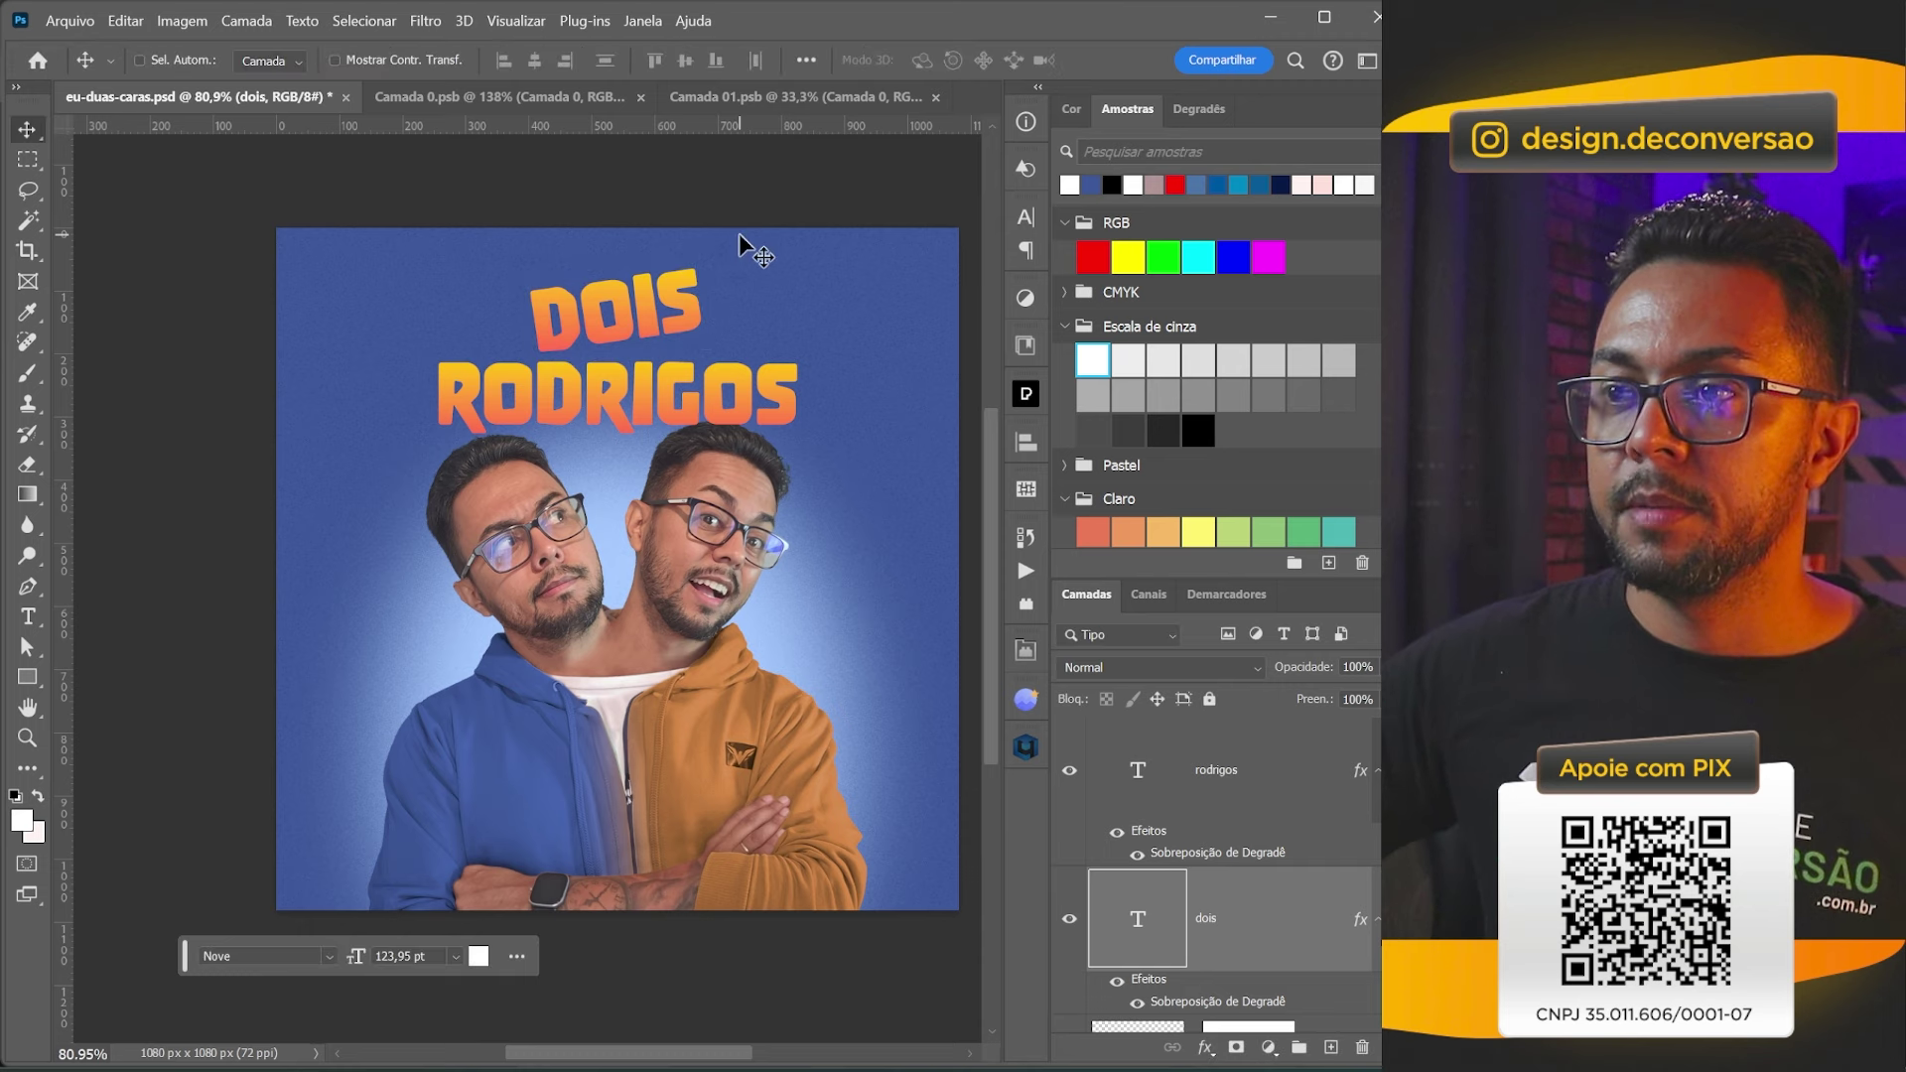
left_click(754, 402)
key("ctrl+t")
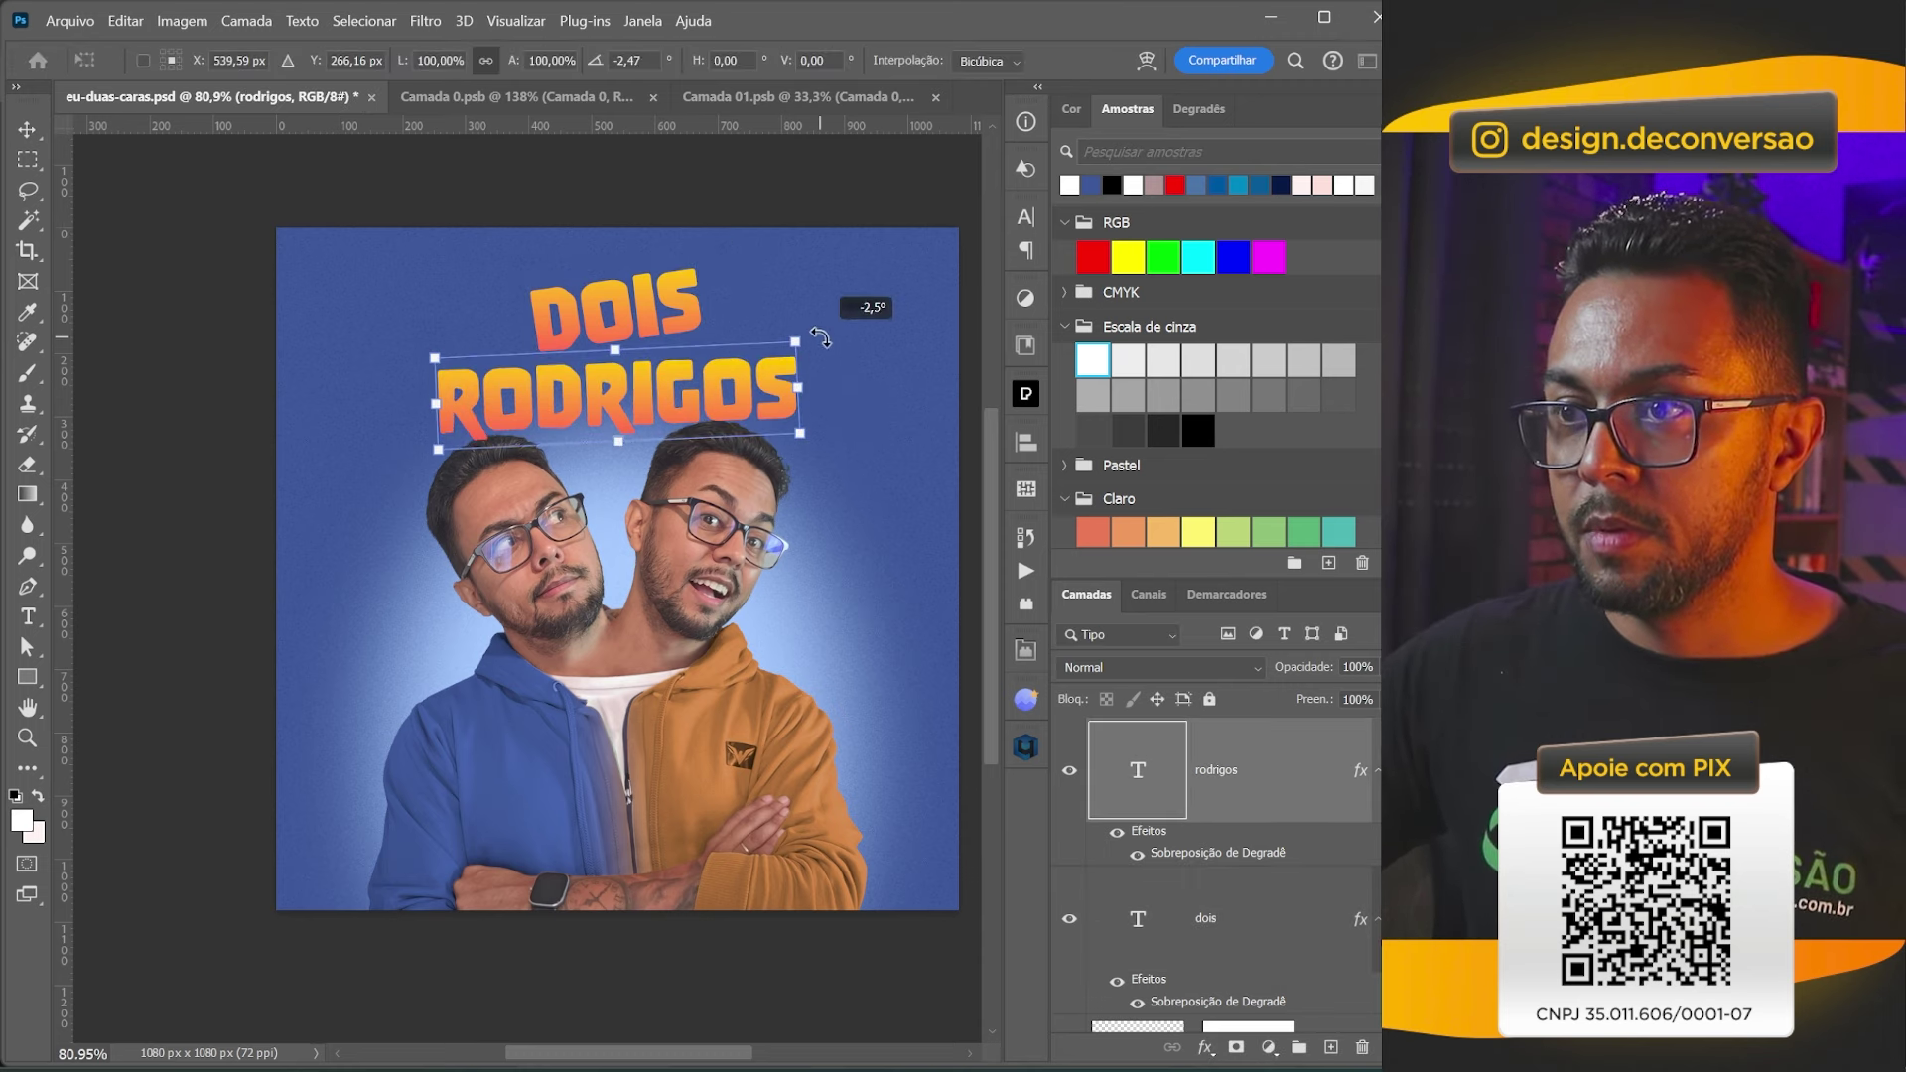
key("Escape")
key("ctrl+z")
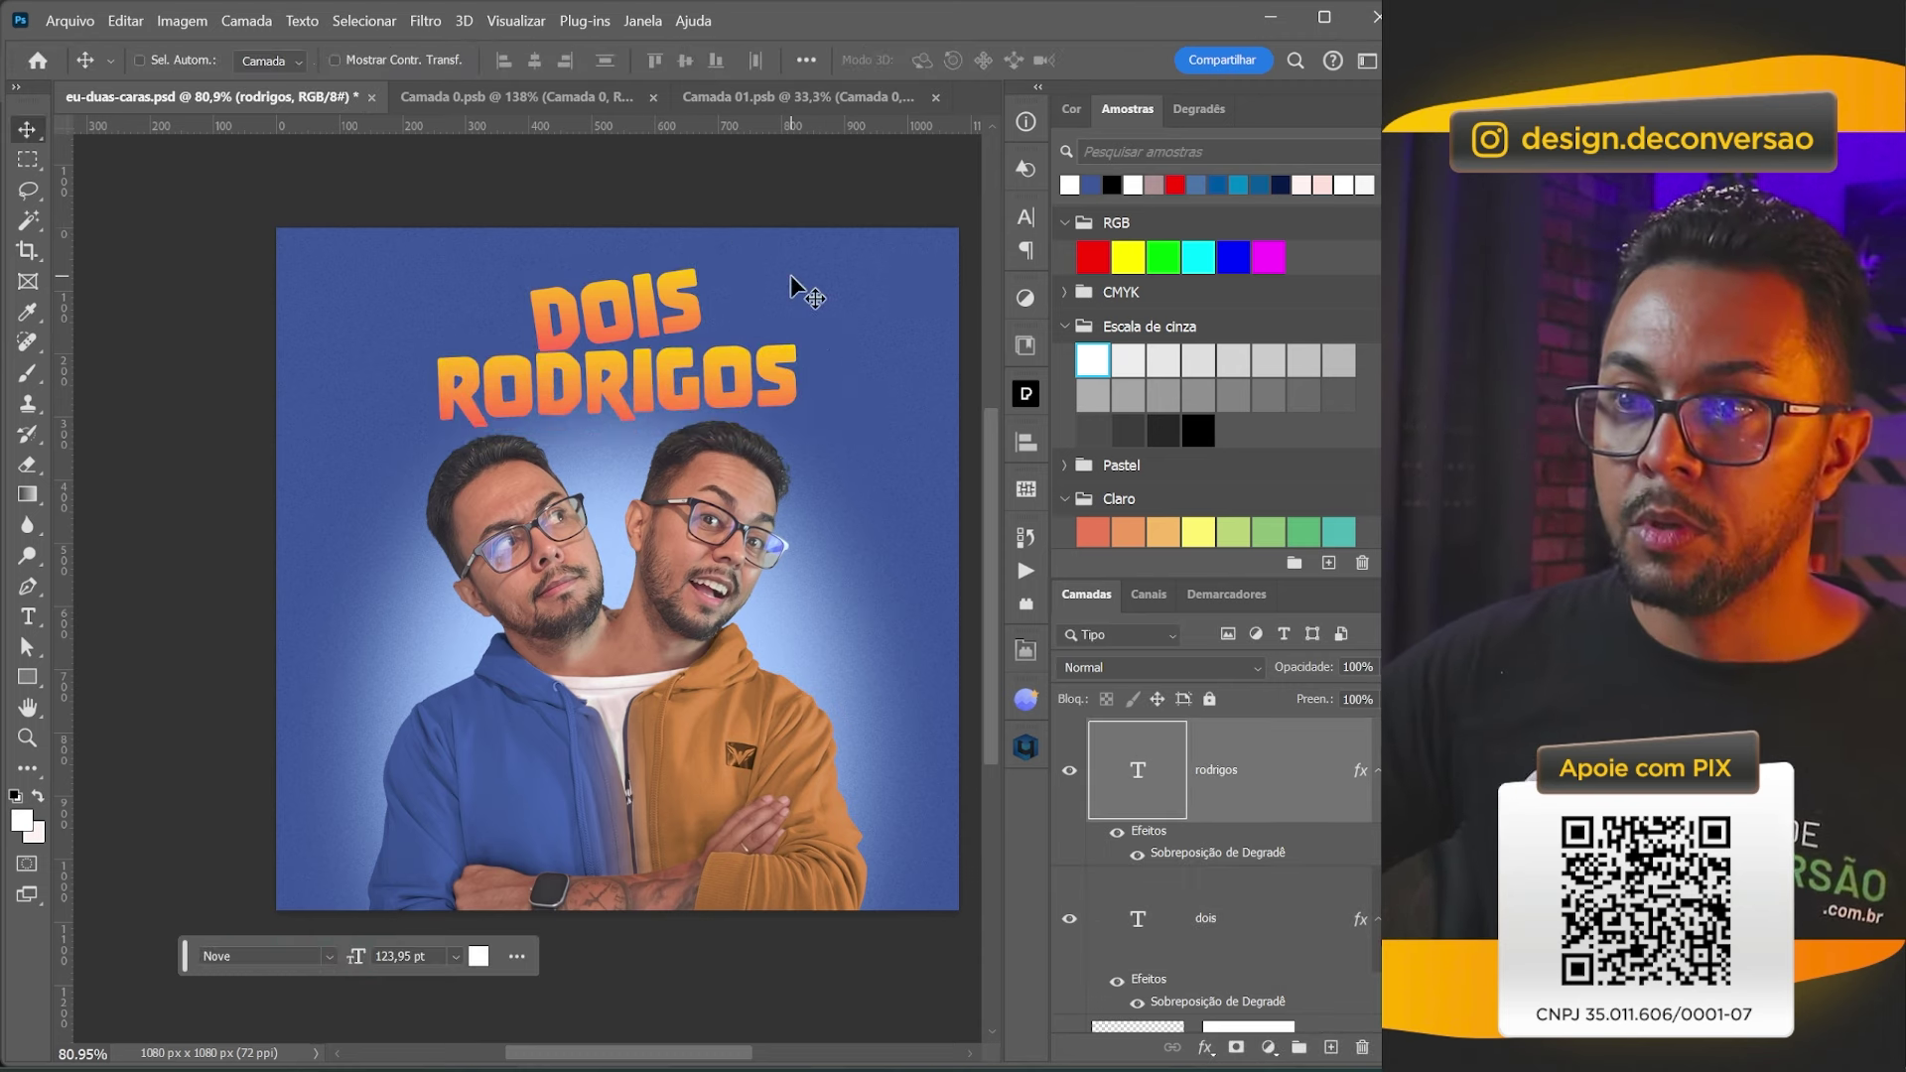
scroll(794, 288, "up", 2)
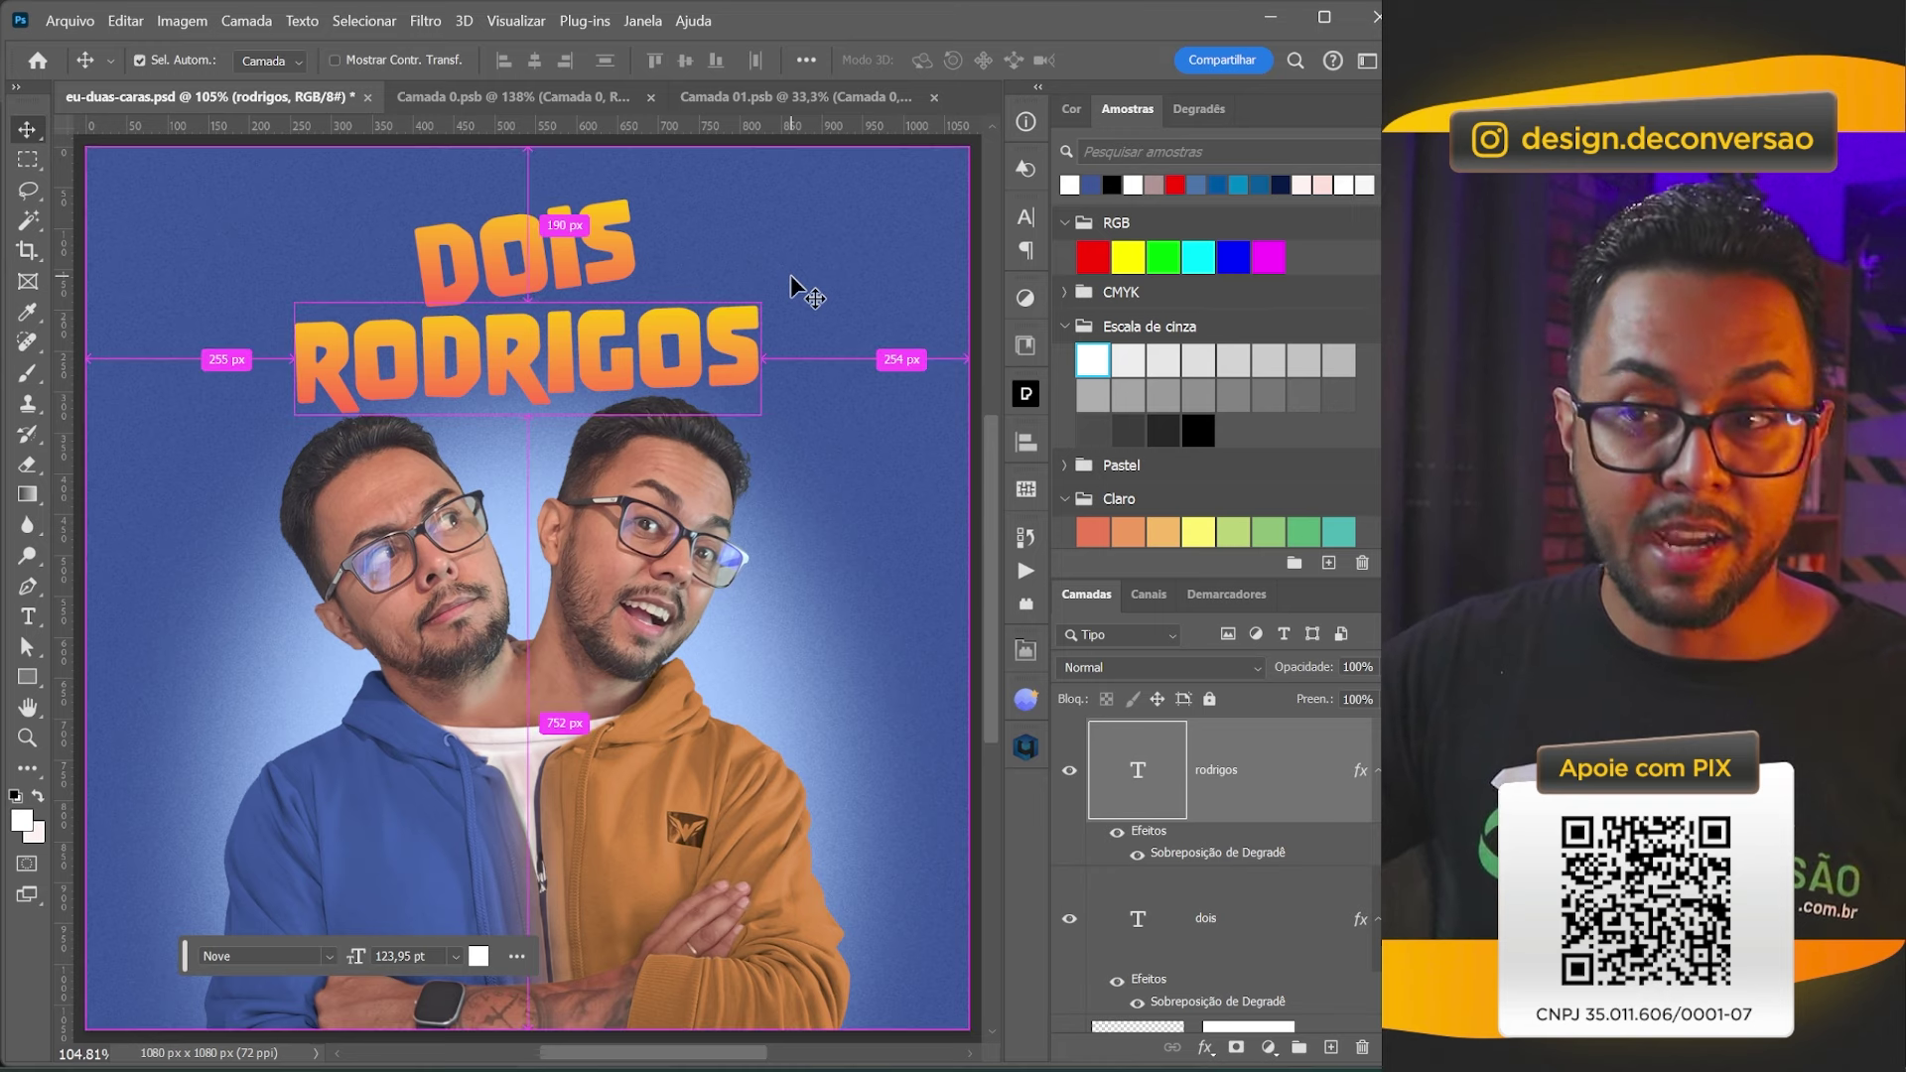
Save the poster, view the Instagram reference post in Chrome, and return to Photoshop.
key("ctrl+s")
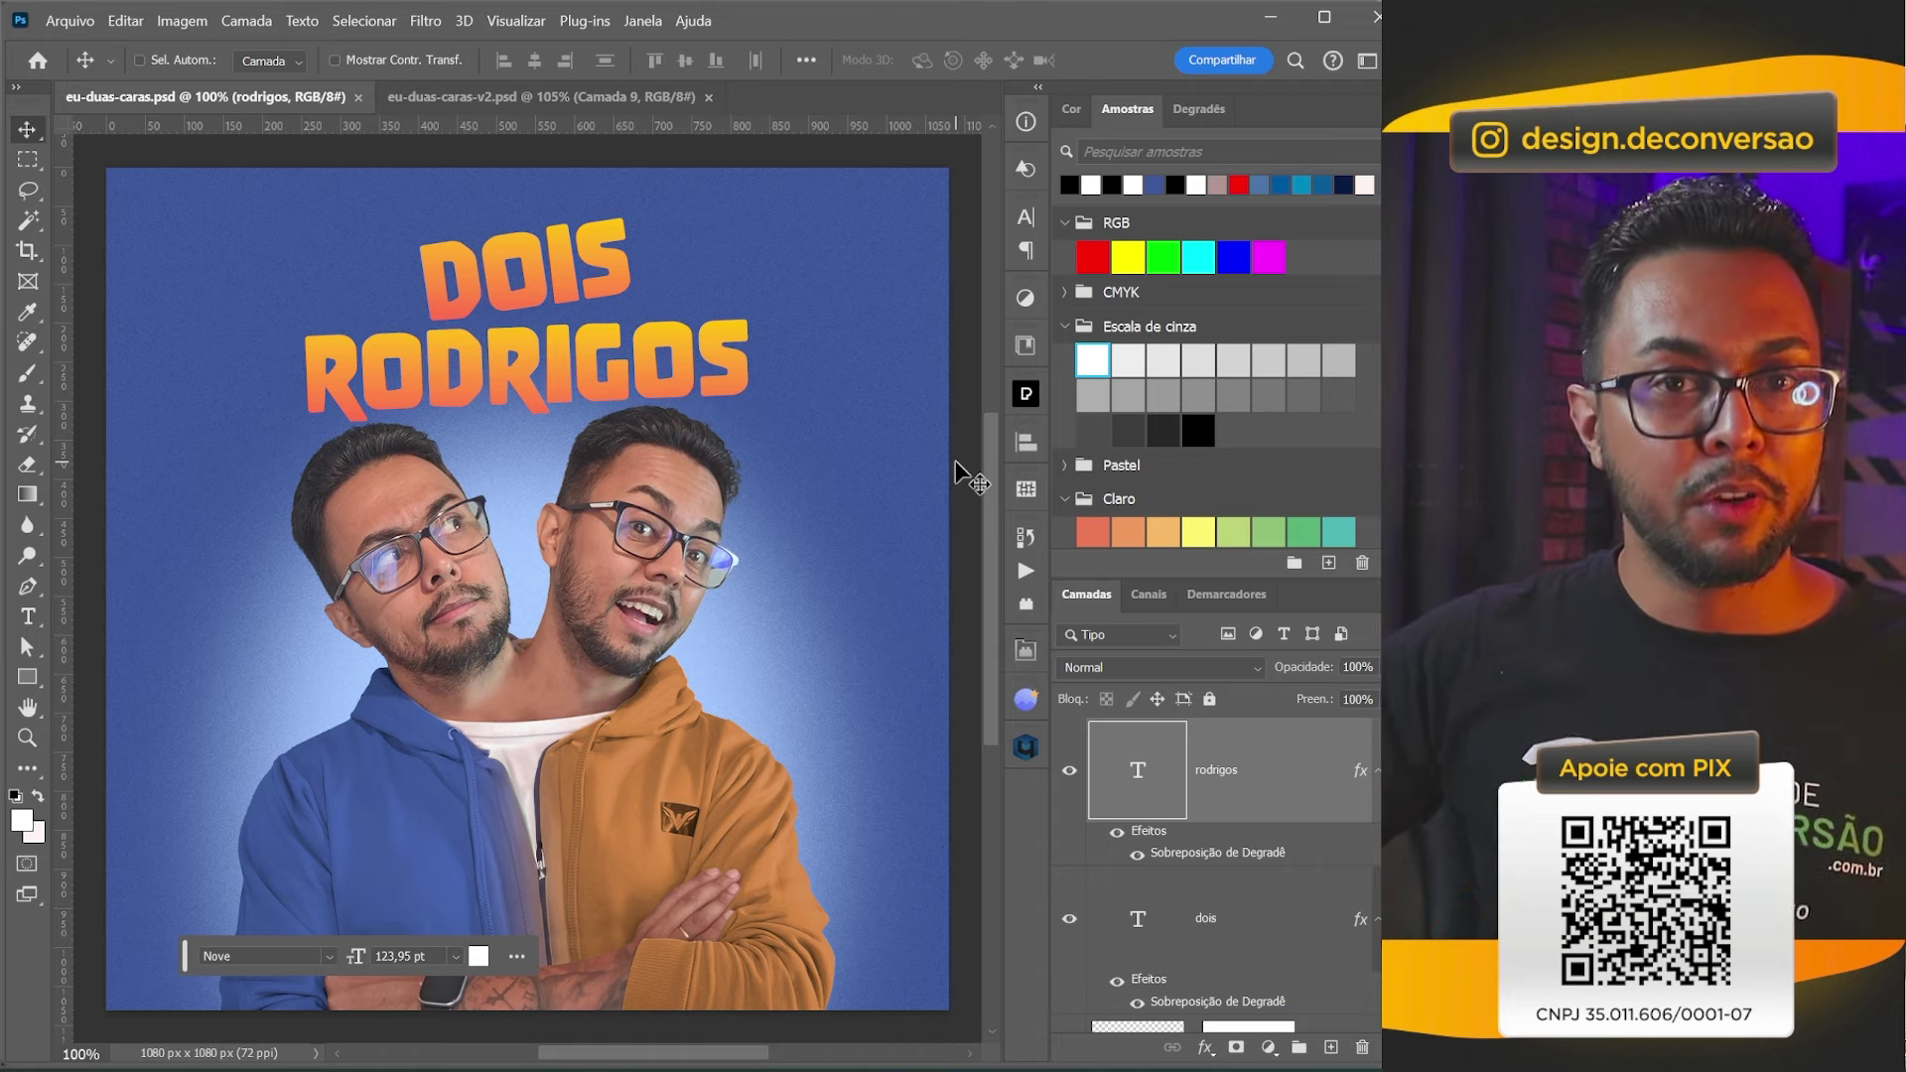
key("alt+Tab")
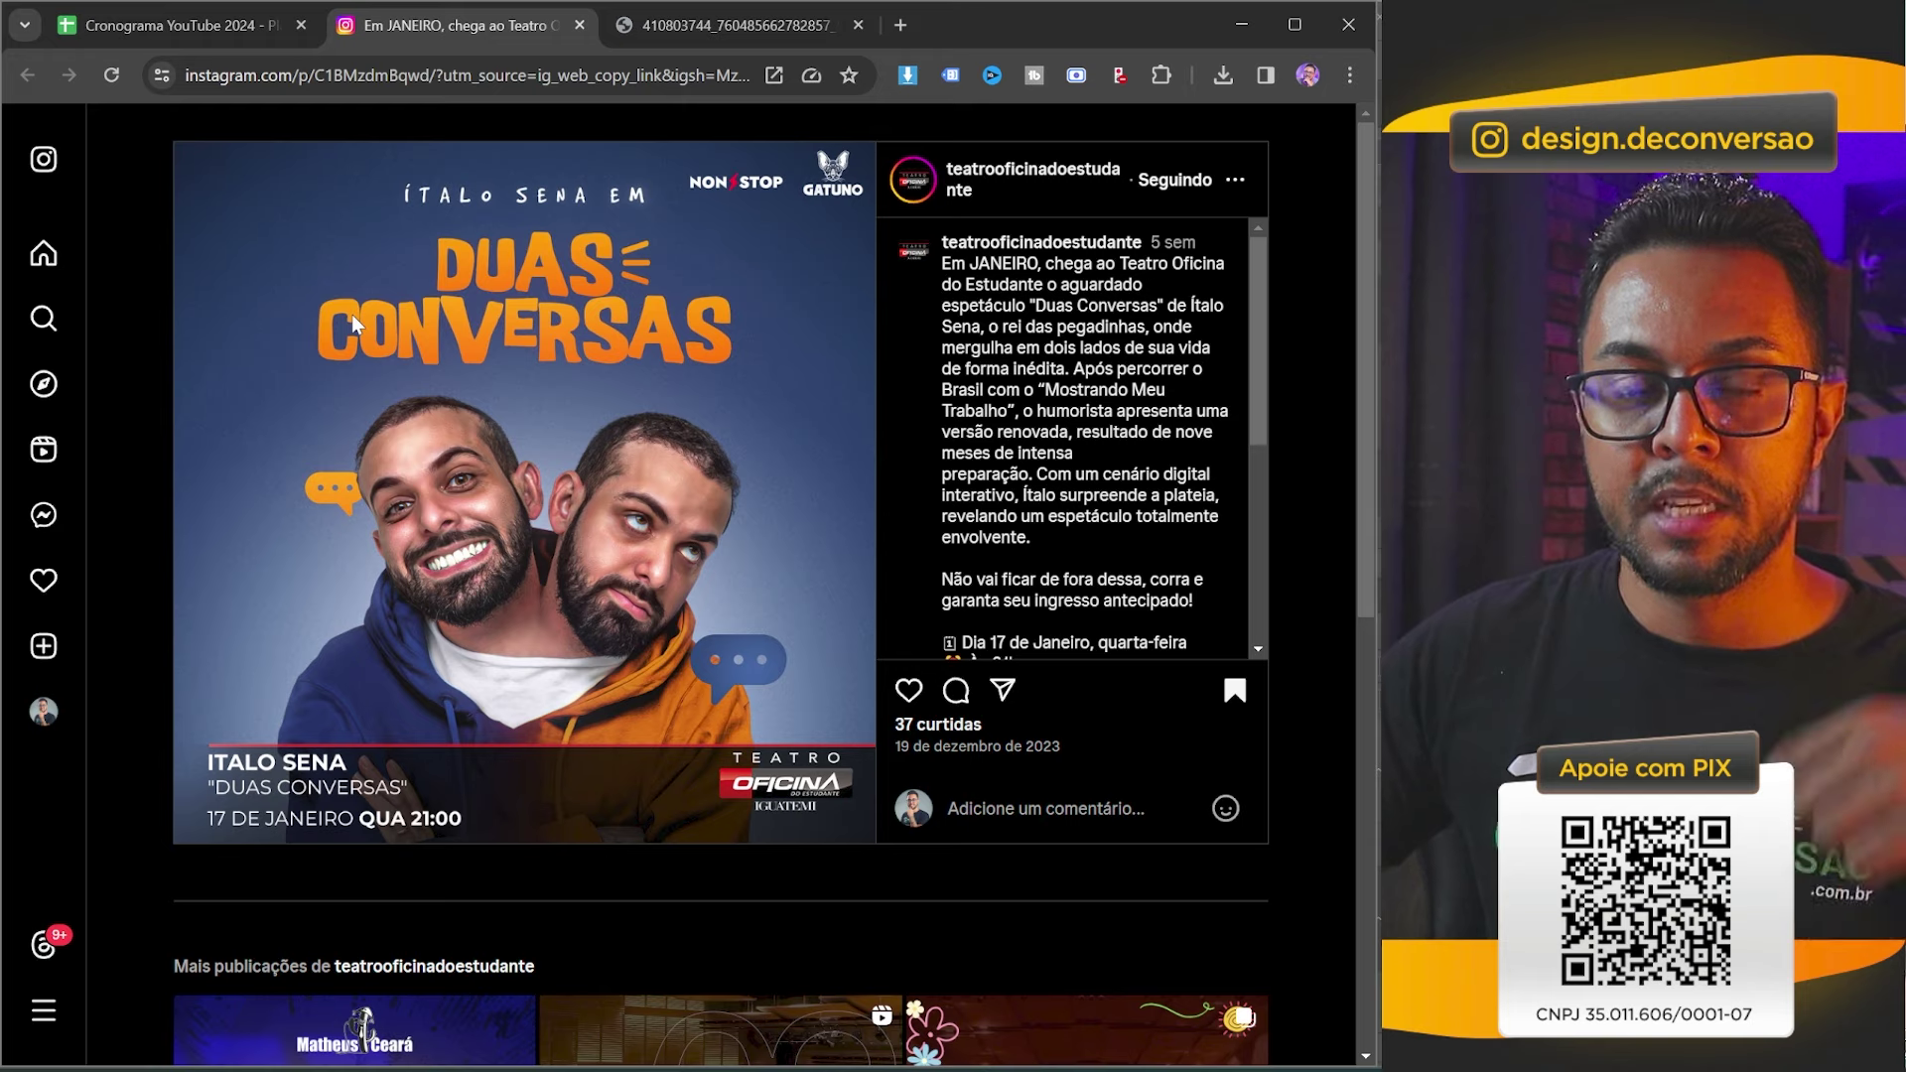
key("alt+Tab")
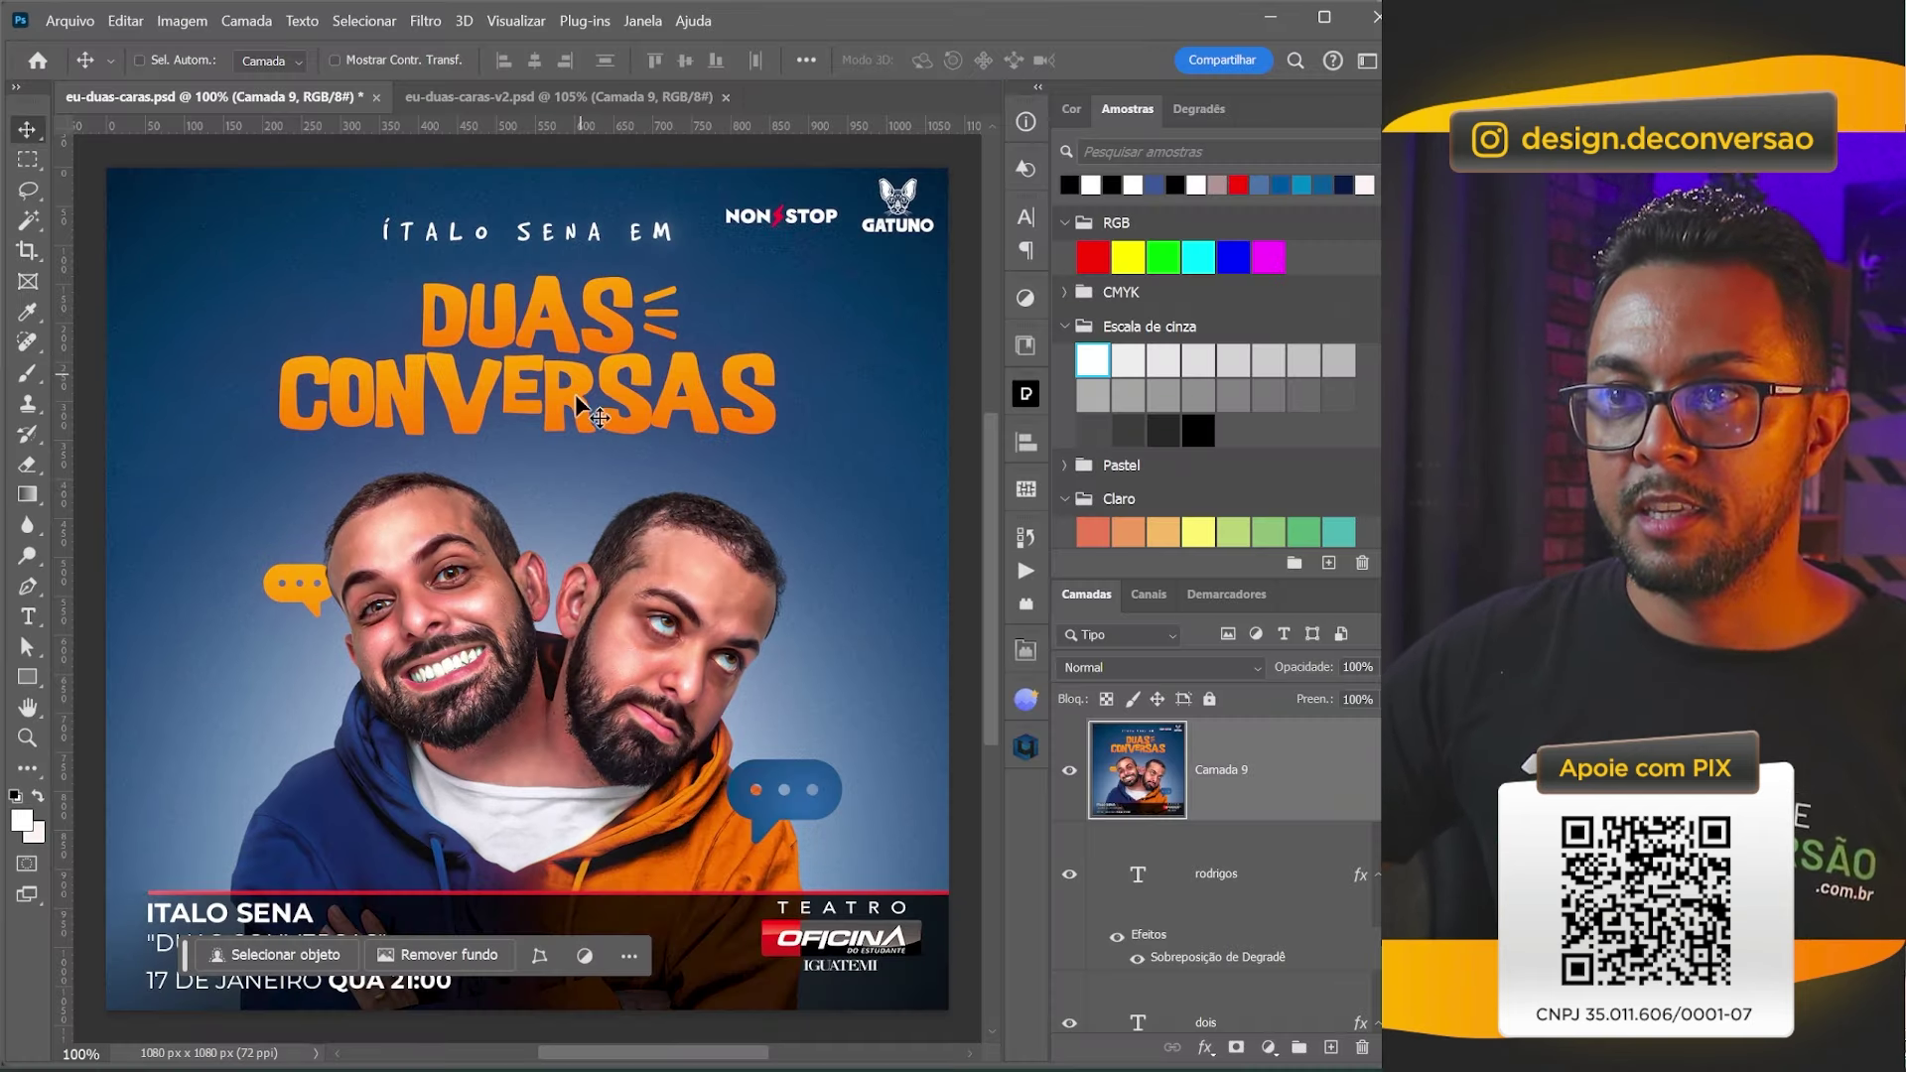
Toggle the Camada 9 reference layer on and off to compare, leaving it hidden.
left_click(1070, 772)
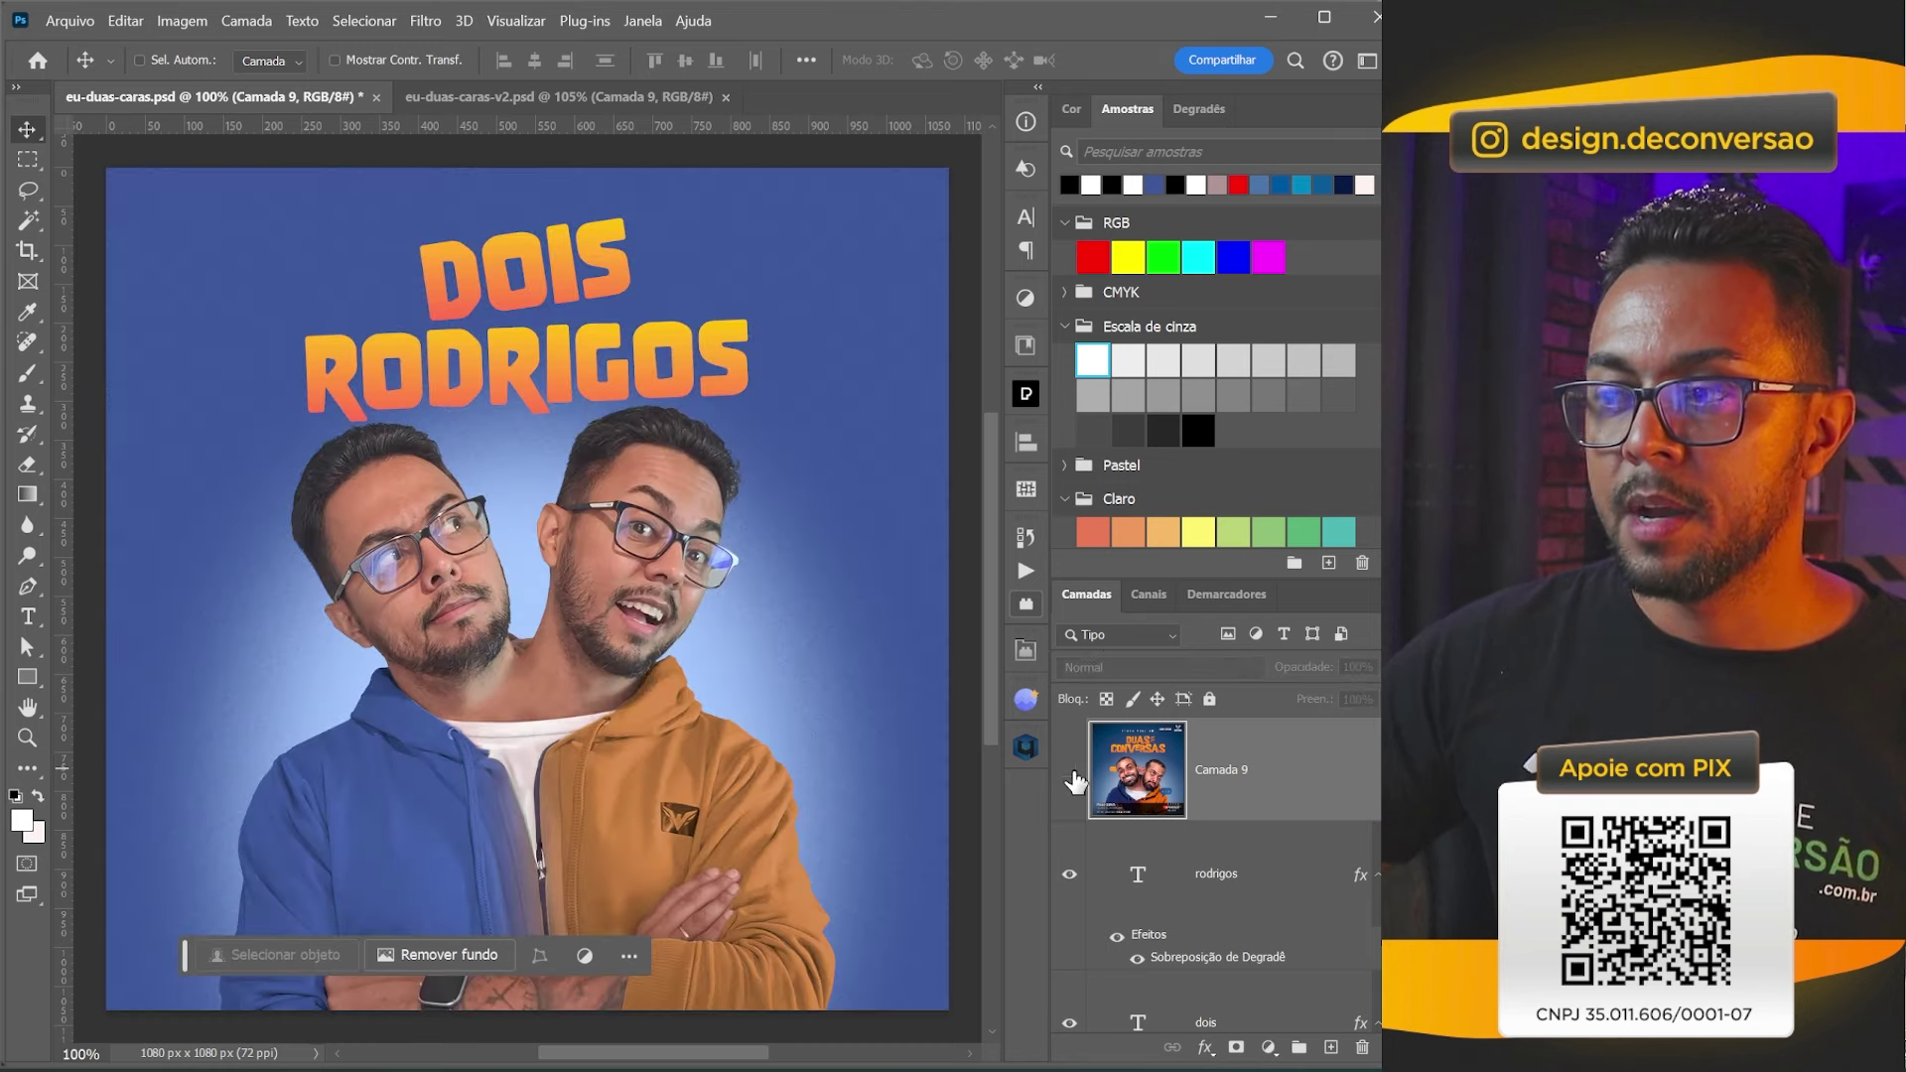
left_click(1069, 772)
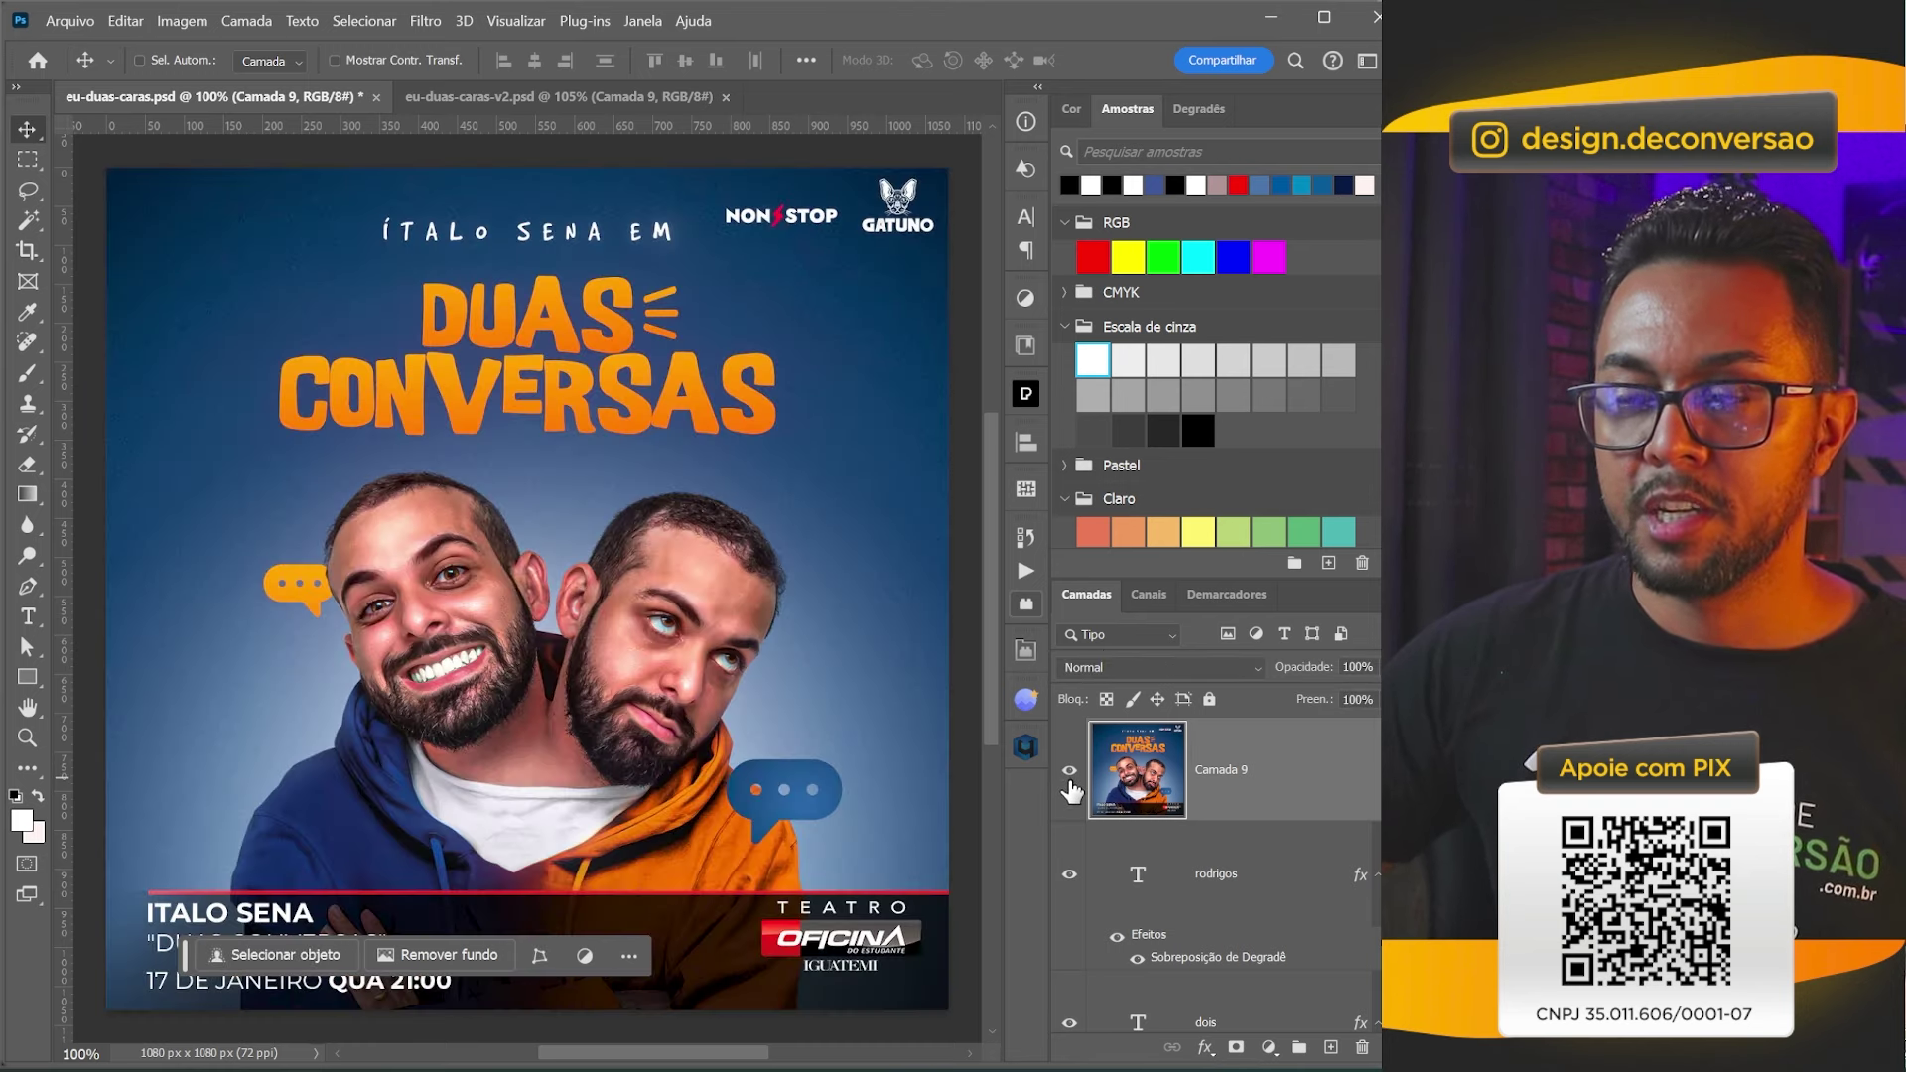
left_click(1069, 772)
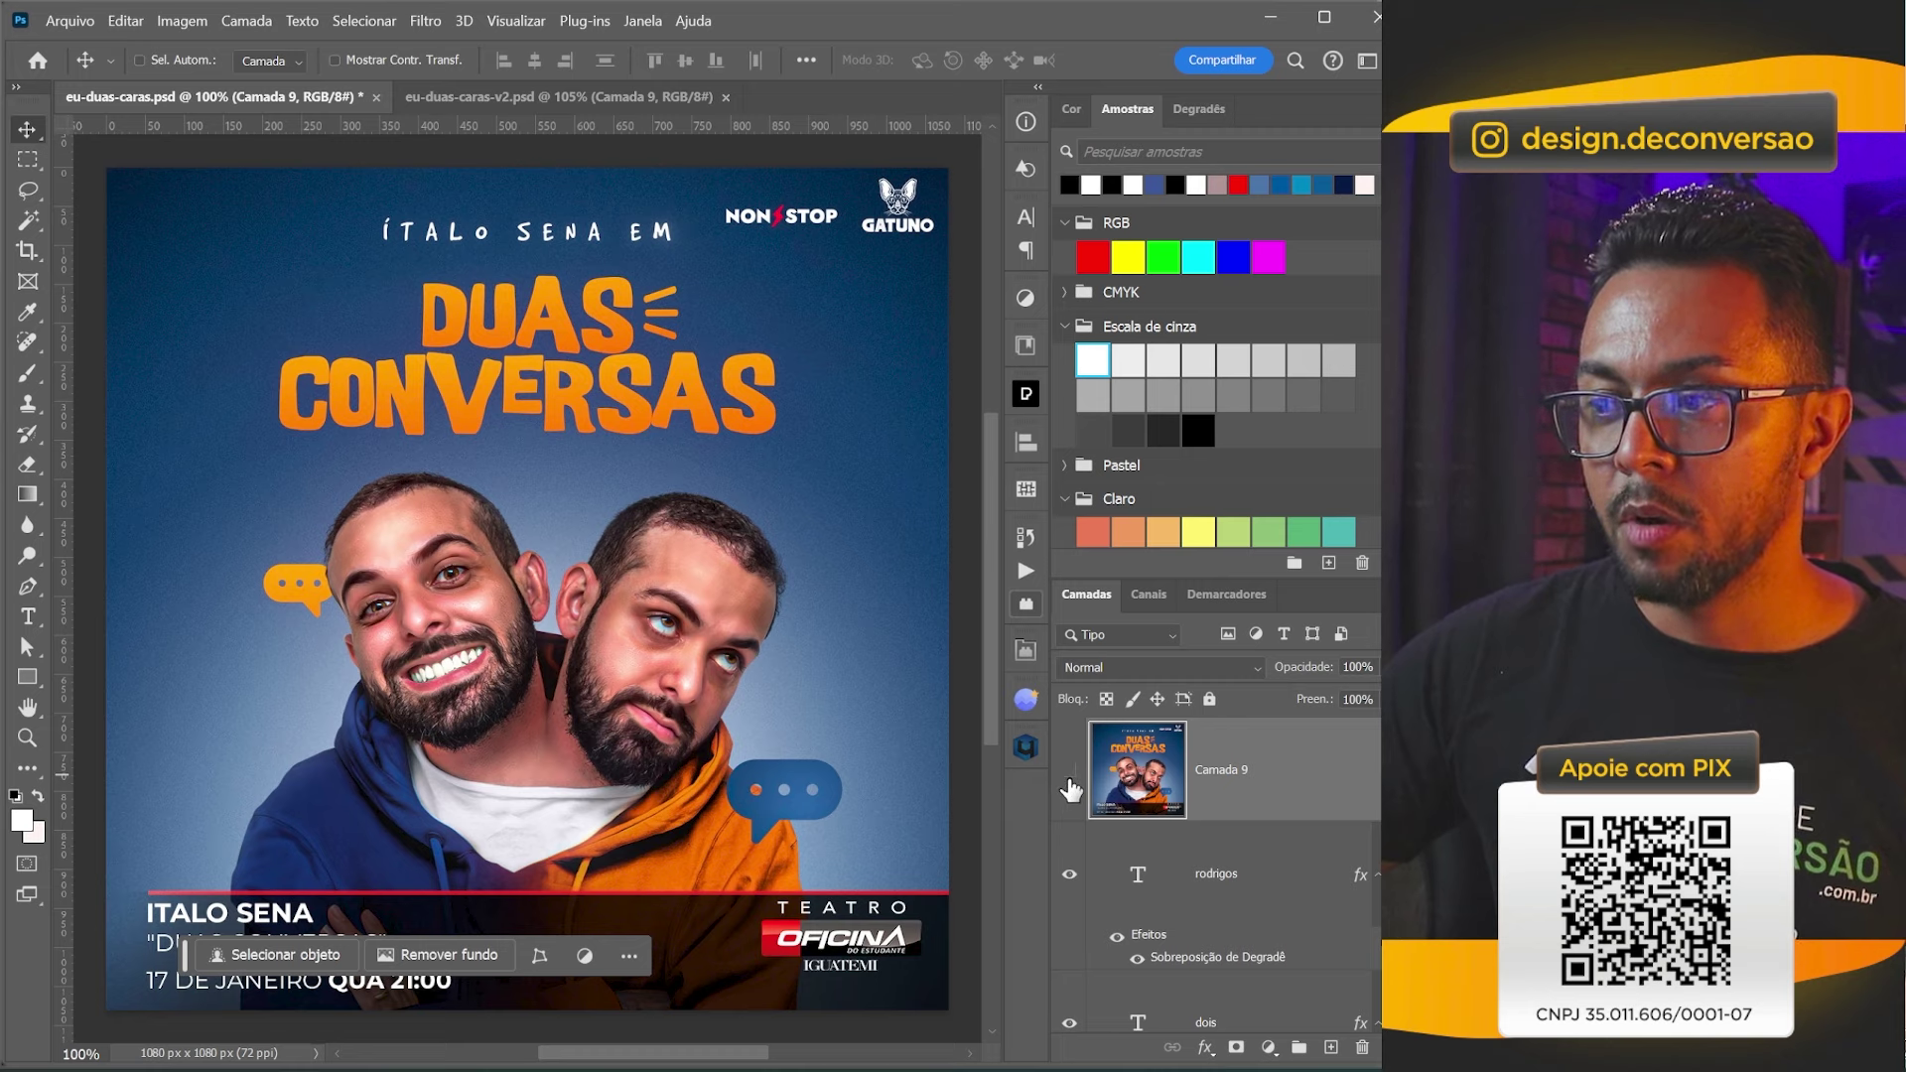
left_click(1069, 772)
left_click(1069, 784)
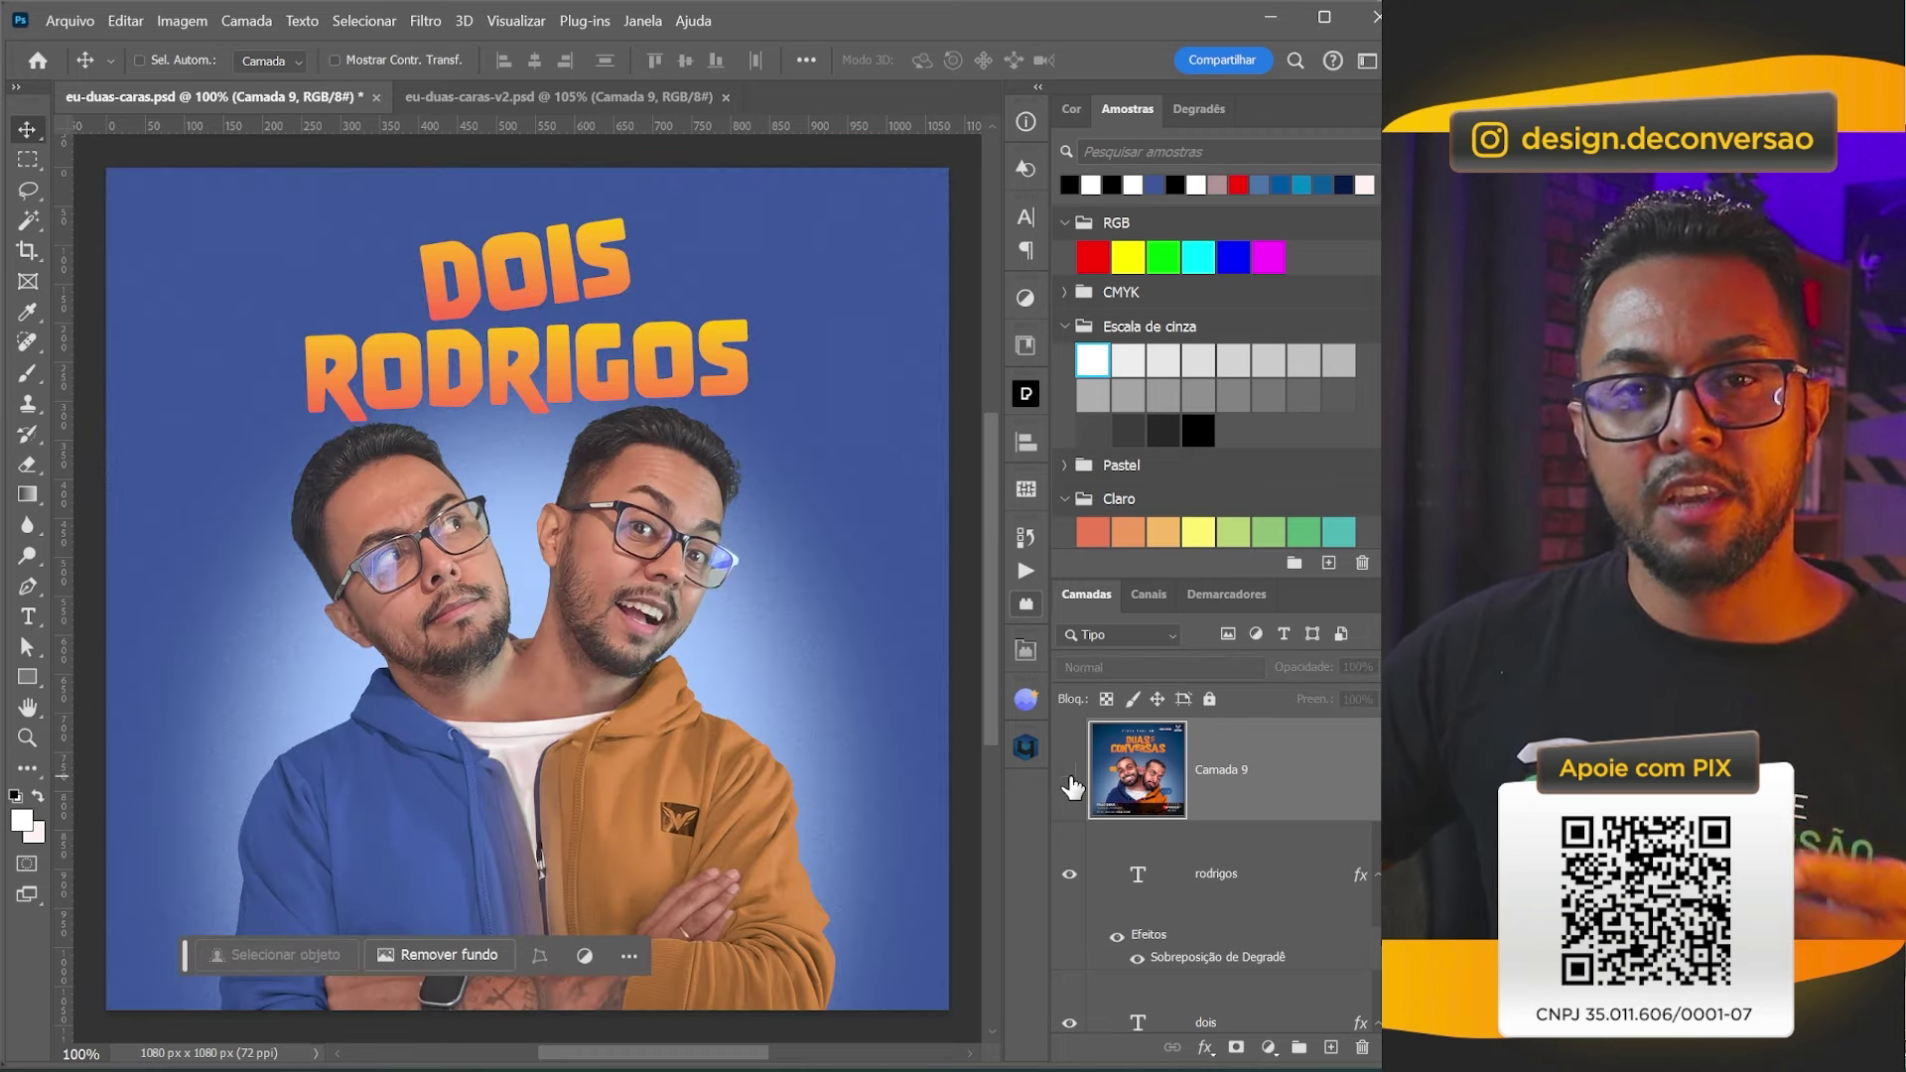
left_click(1070, 784)
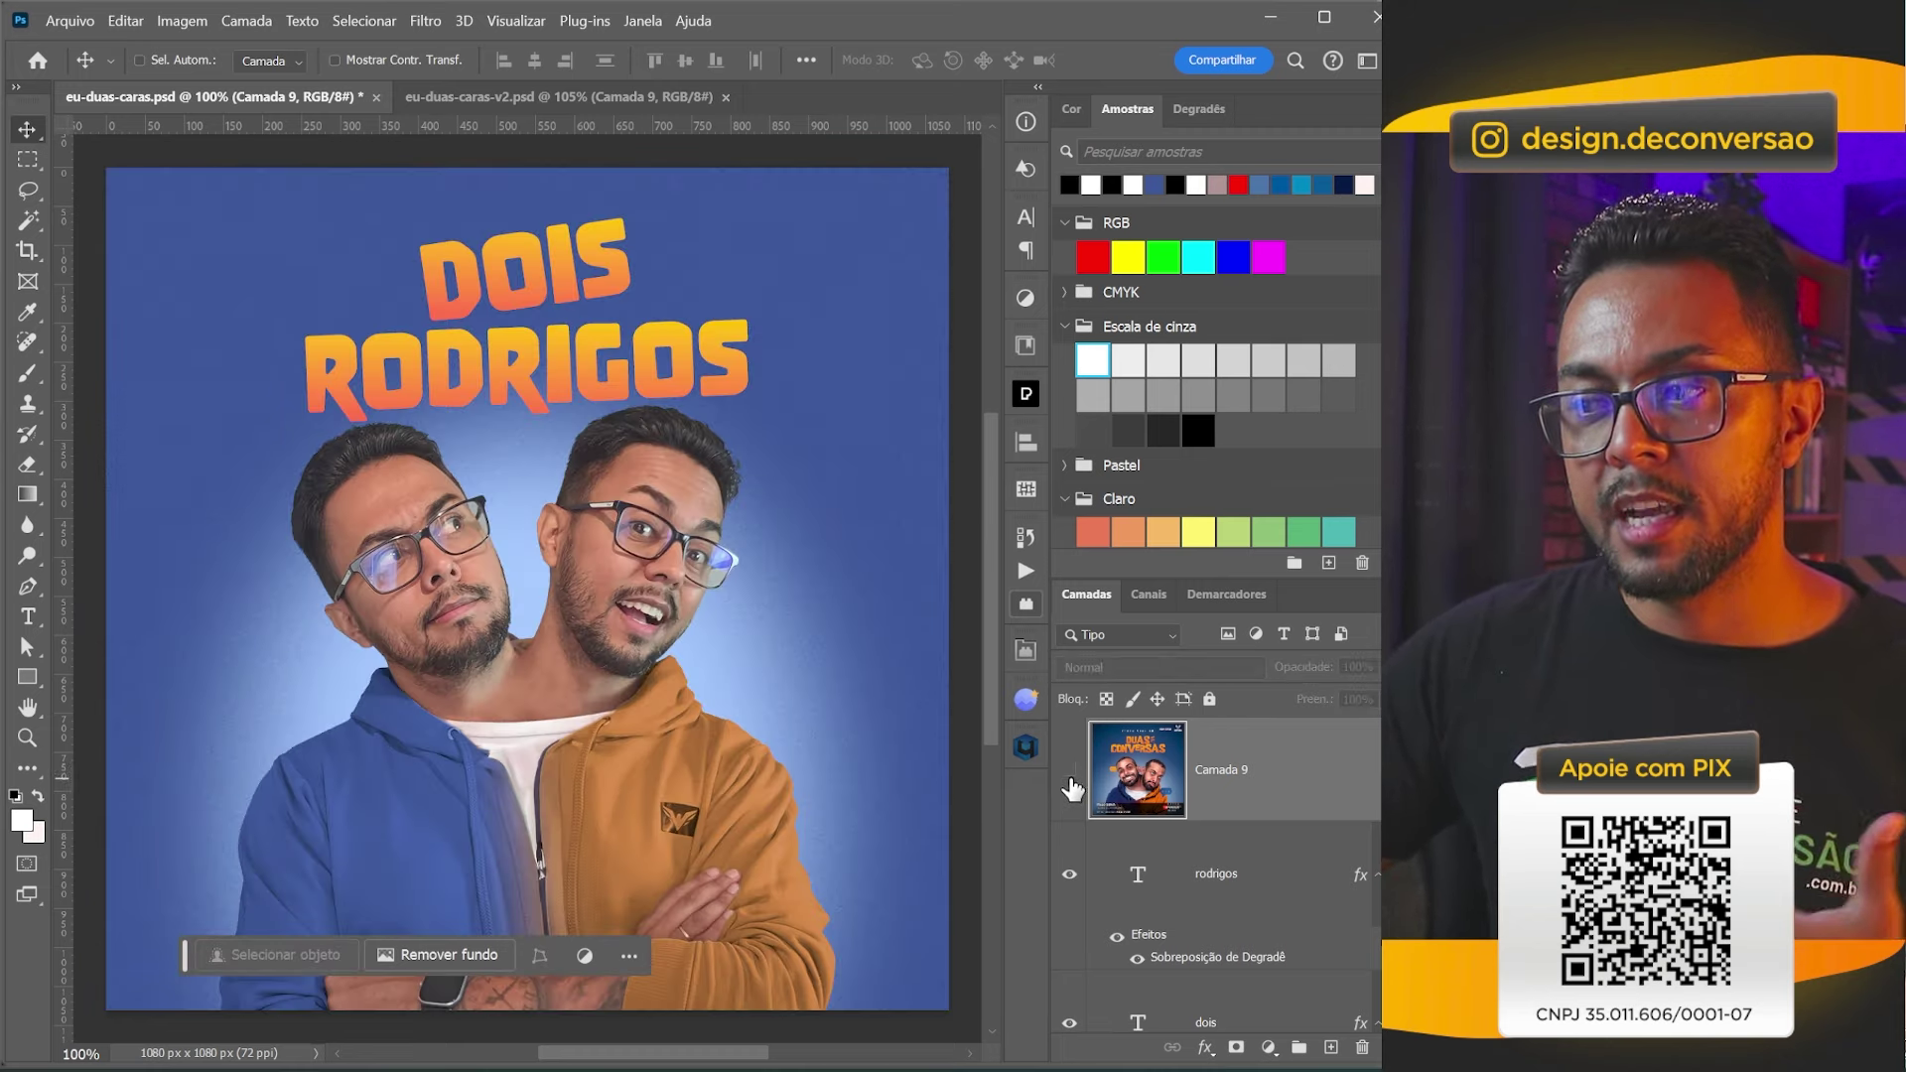
left_click(1070, 784)
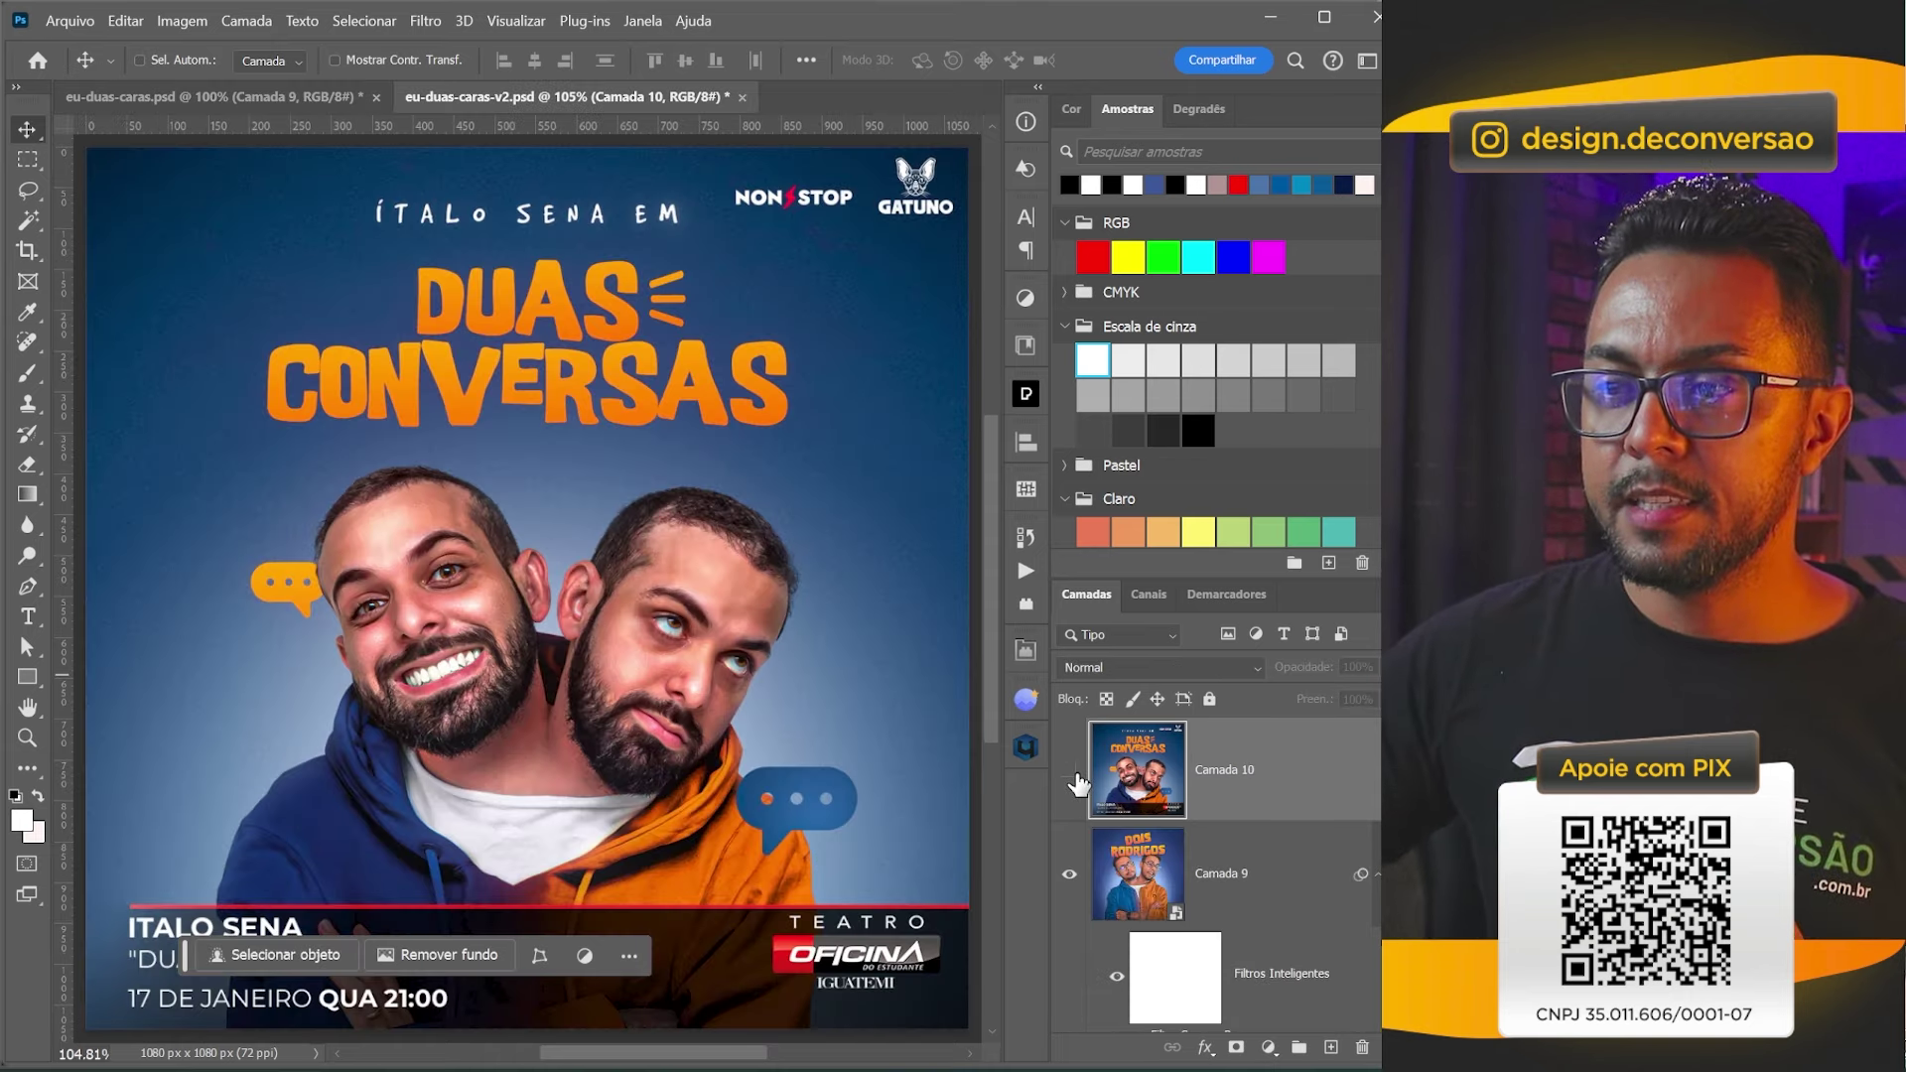
Toggle the Camada 10 reference layer in eu-duas-caras-v2.psd to compare, leaving it hidden.
left_click(1071, 771)
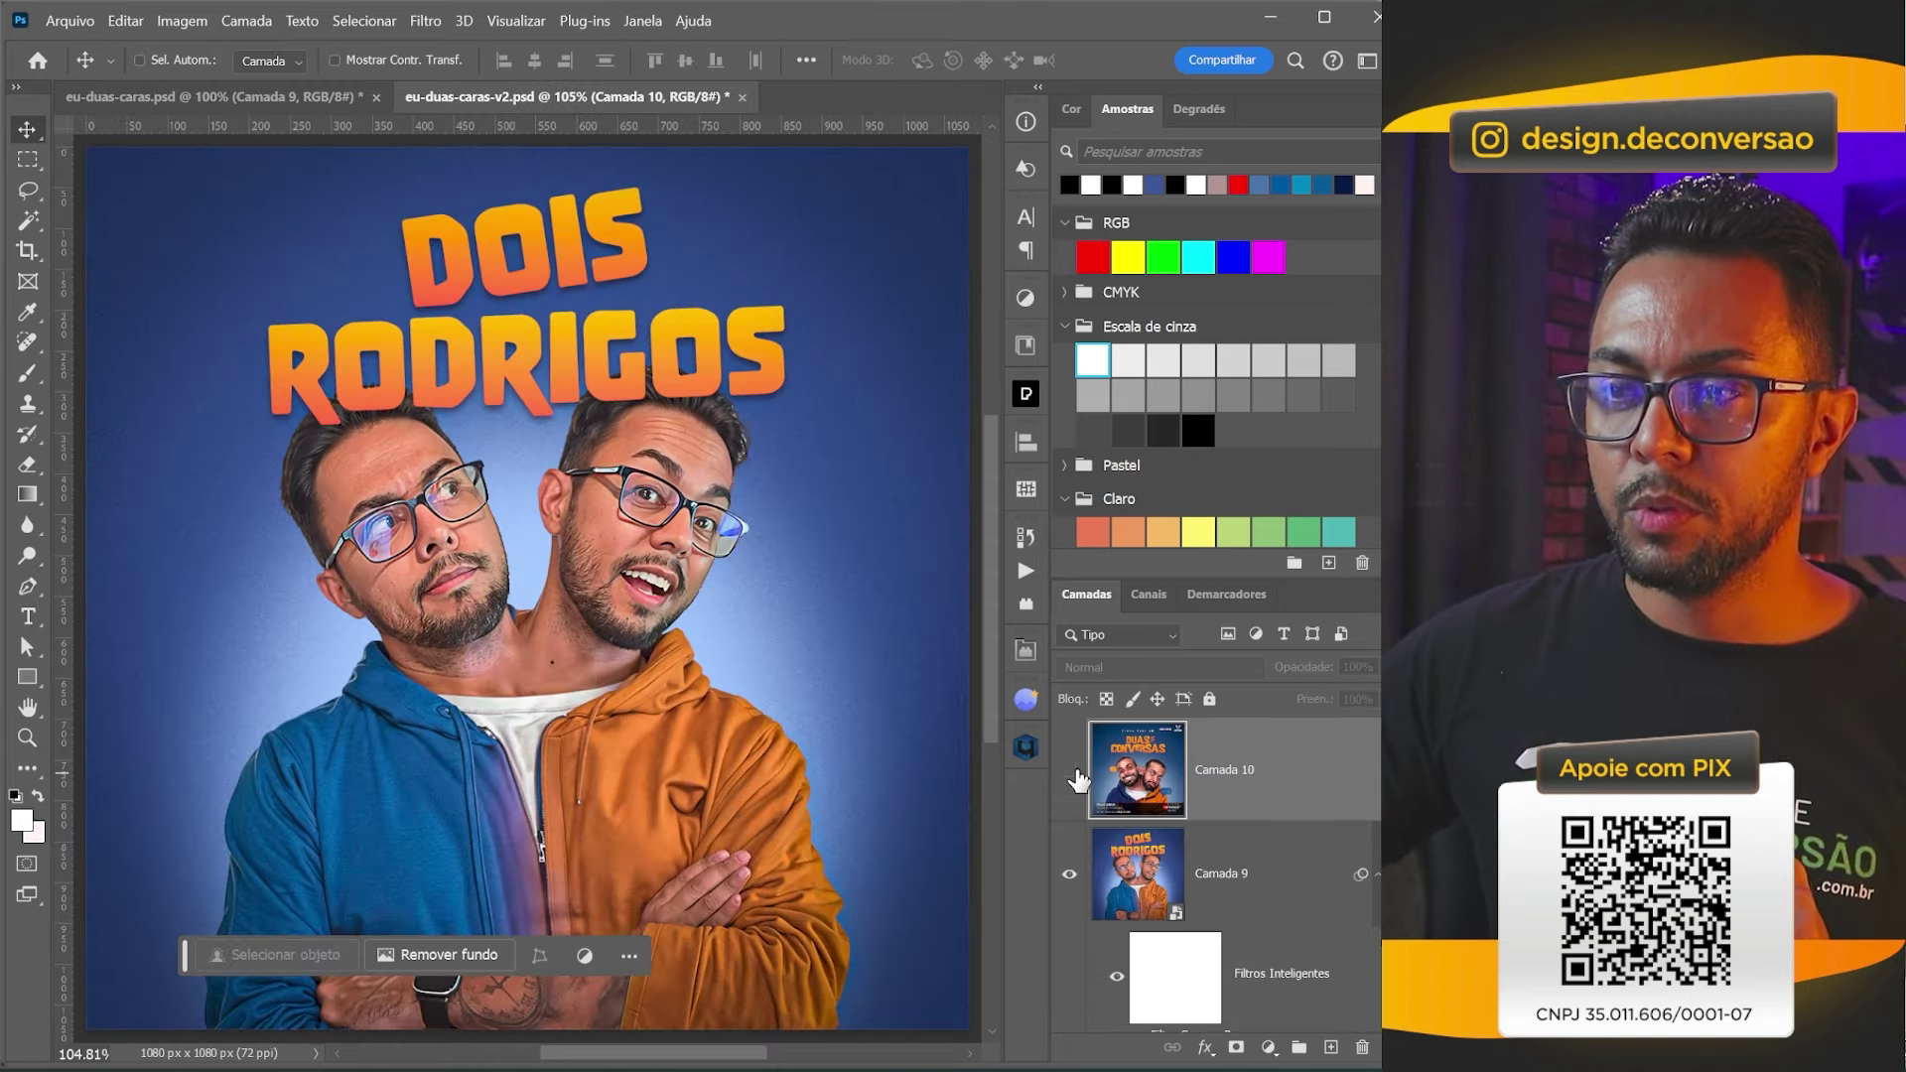
left_click(1072, 772)
left_click(1075, 776)
left_click(1076, 778)
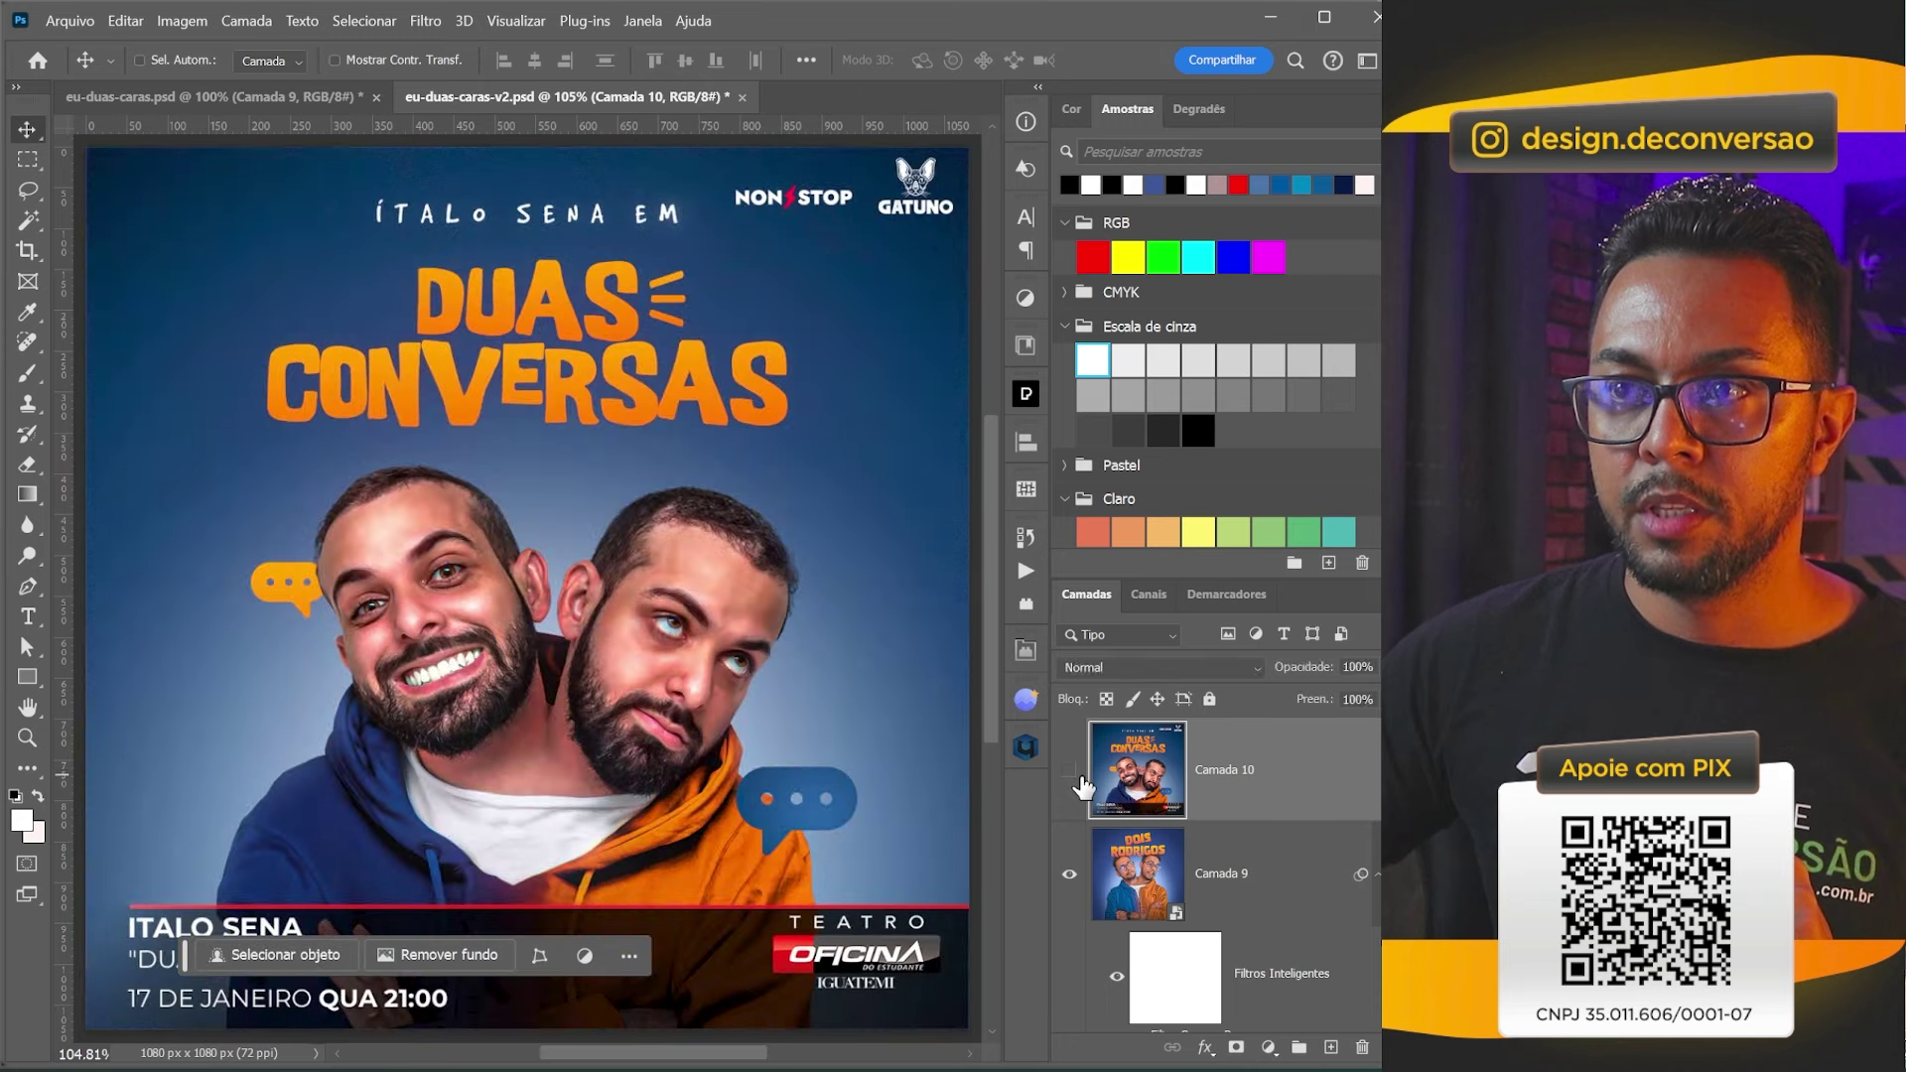
left_click(1070, 771)
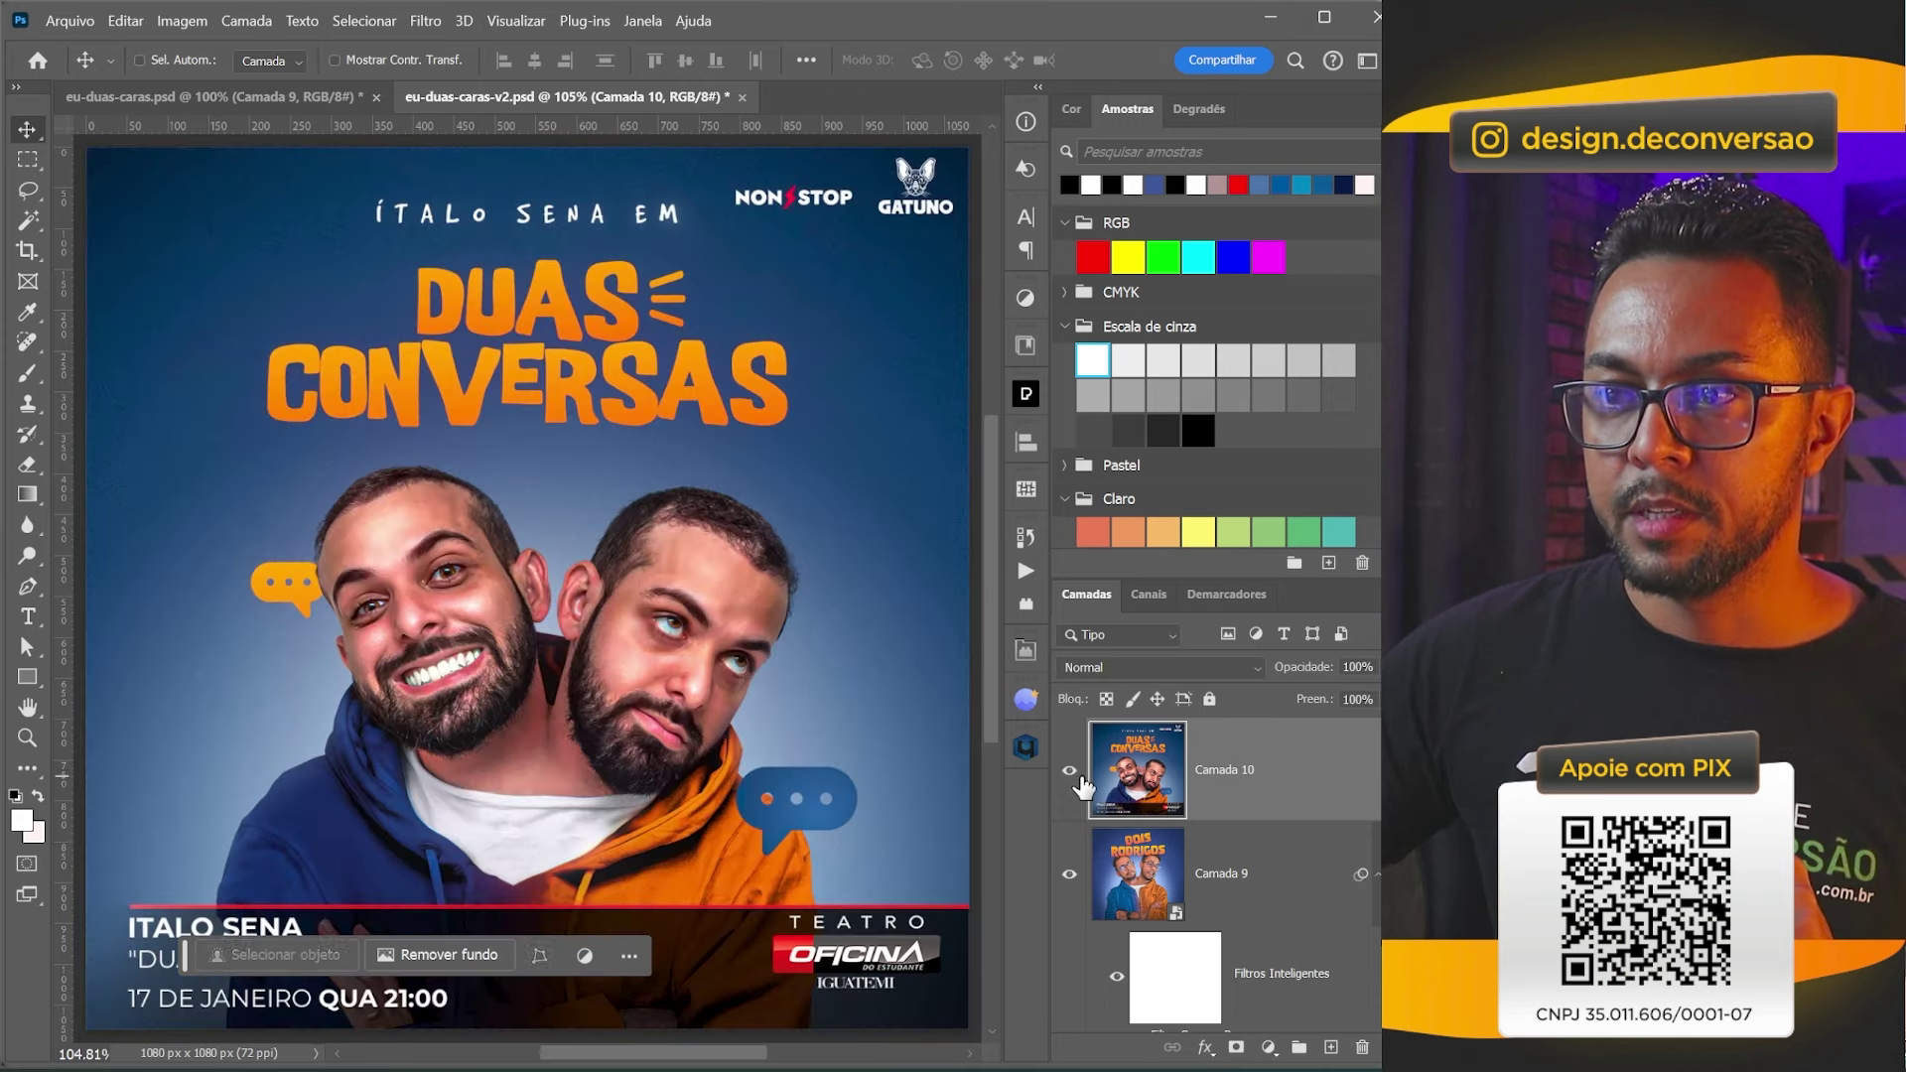
left_click(1070, 771)
Flip between eu-duas-caras.psd and eu-duas-caras-v2.psd, ending on the v2 poster.
left_click(286, 94)
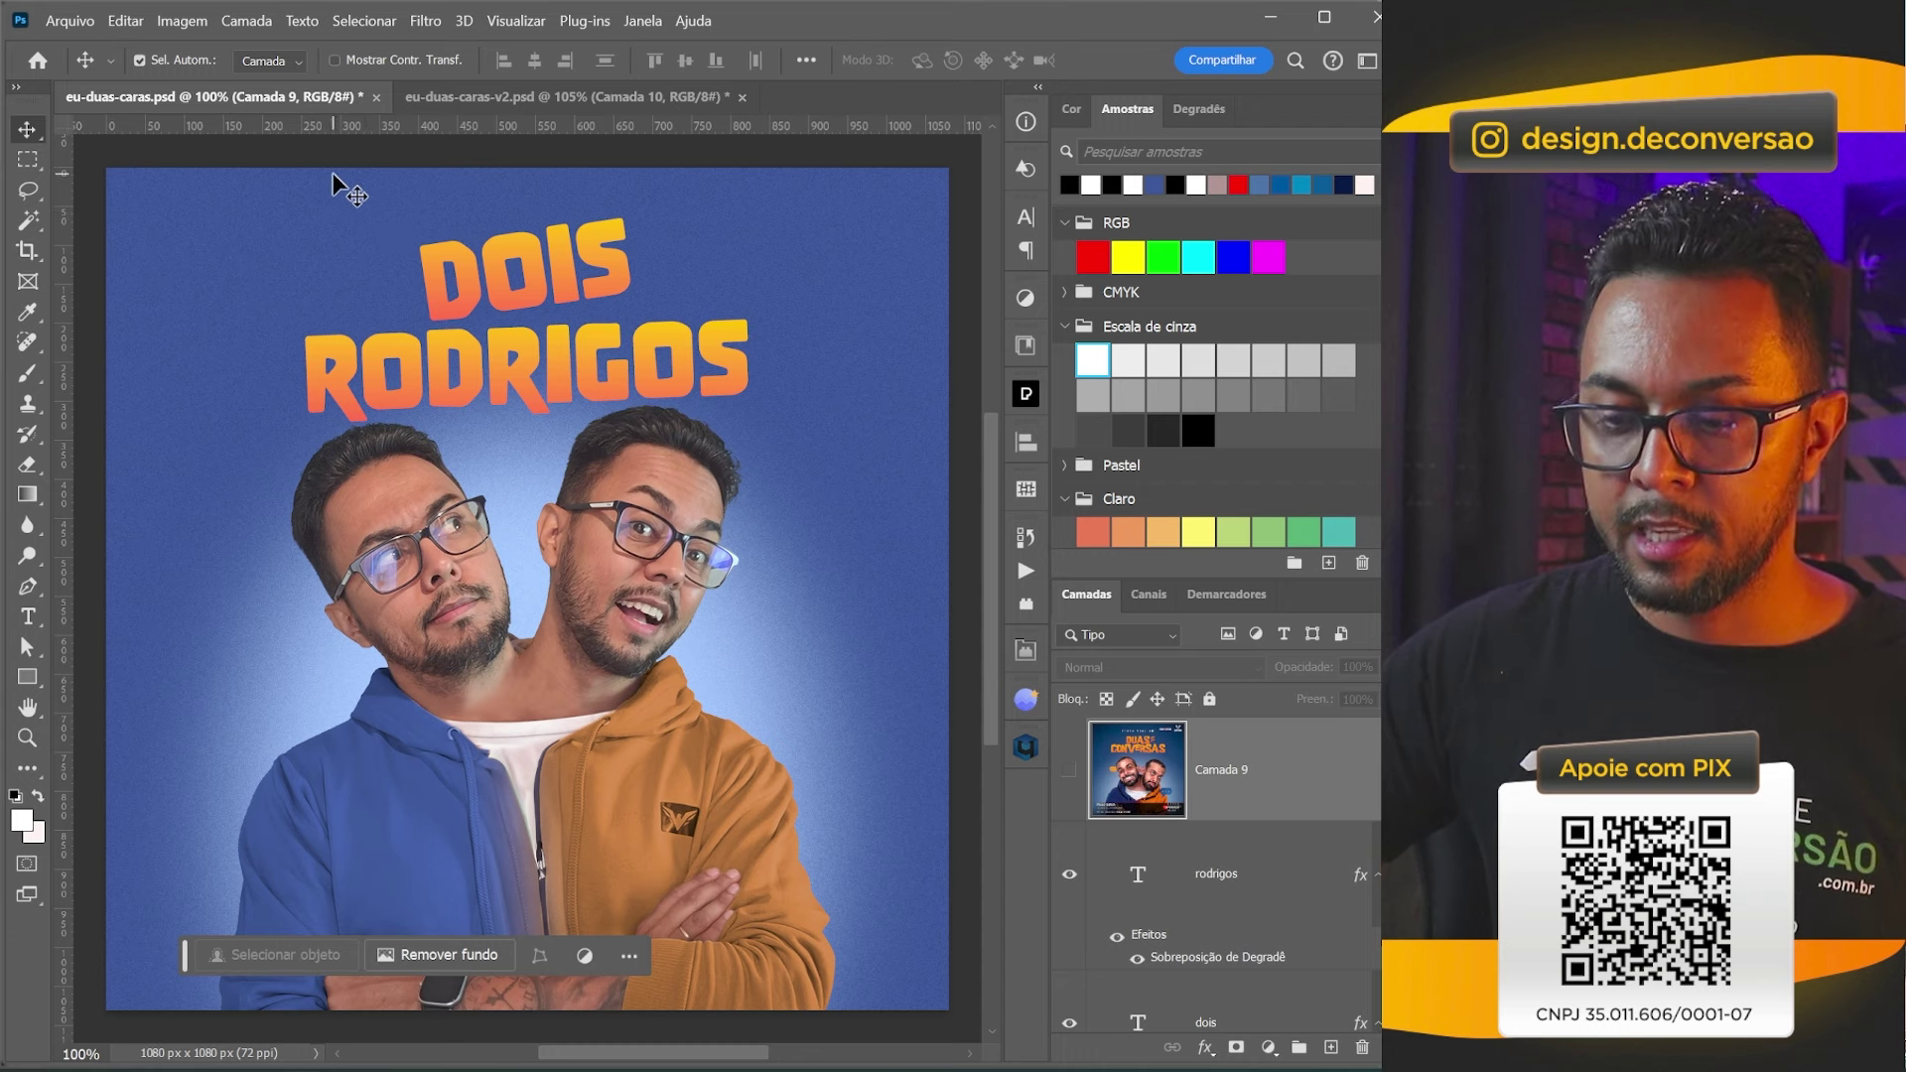
scroll(331, 173, "up", 1)
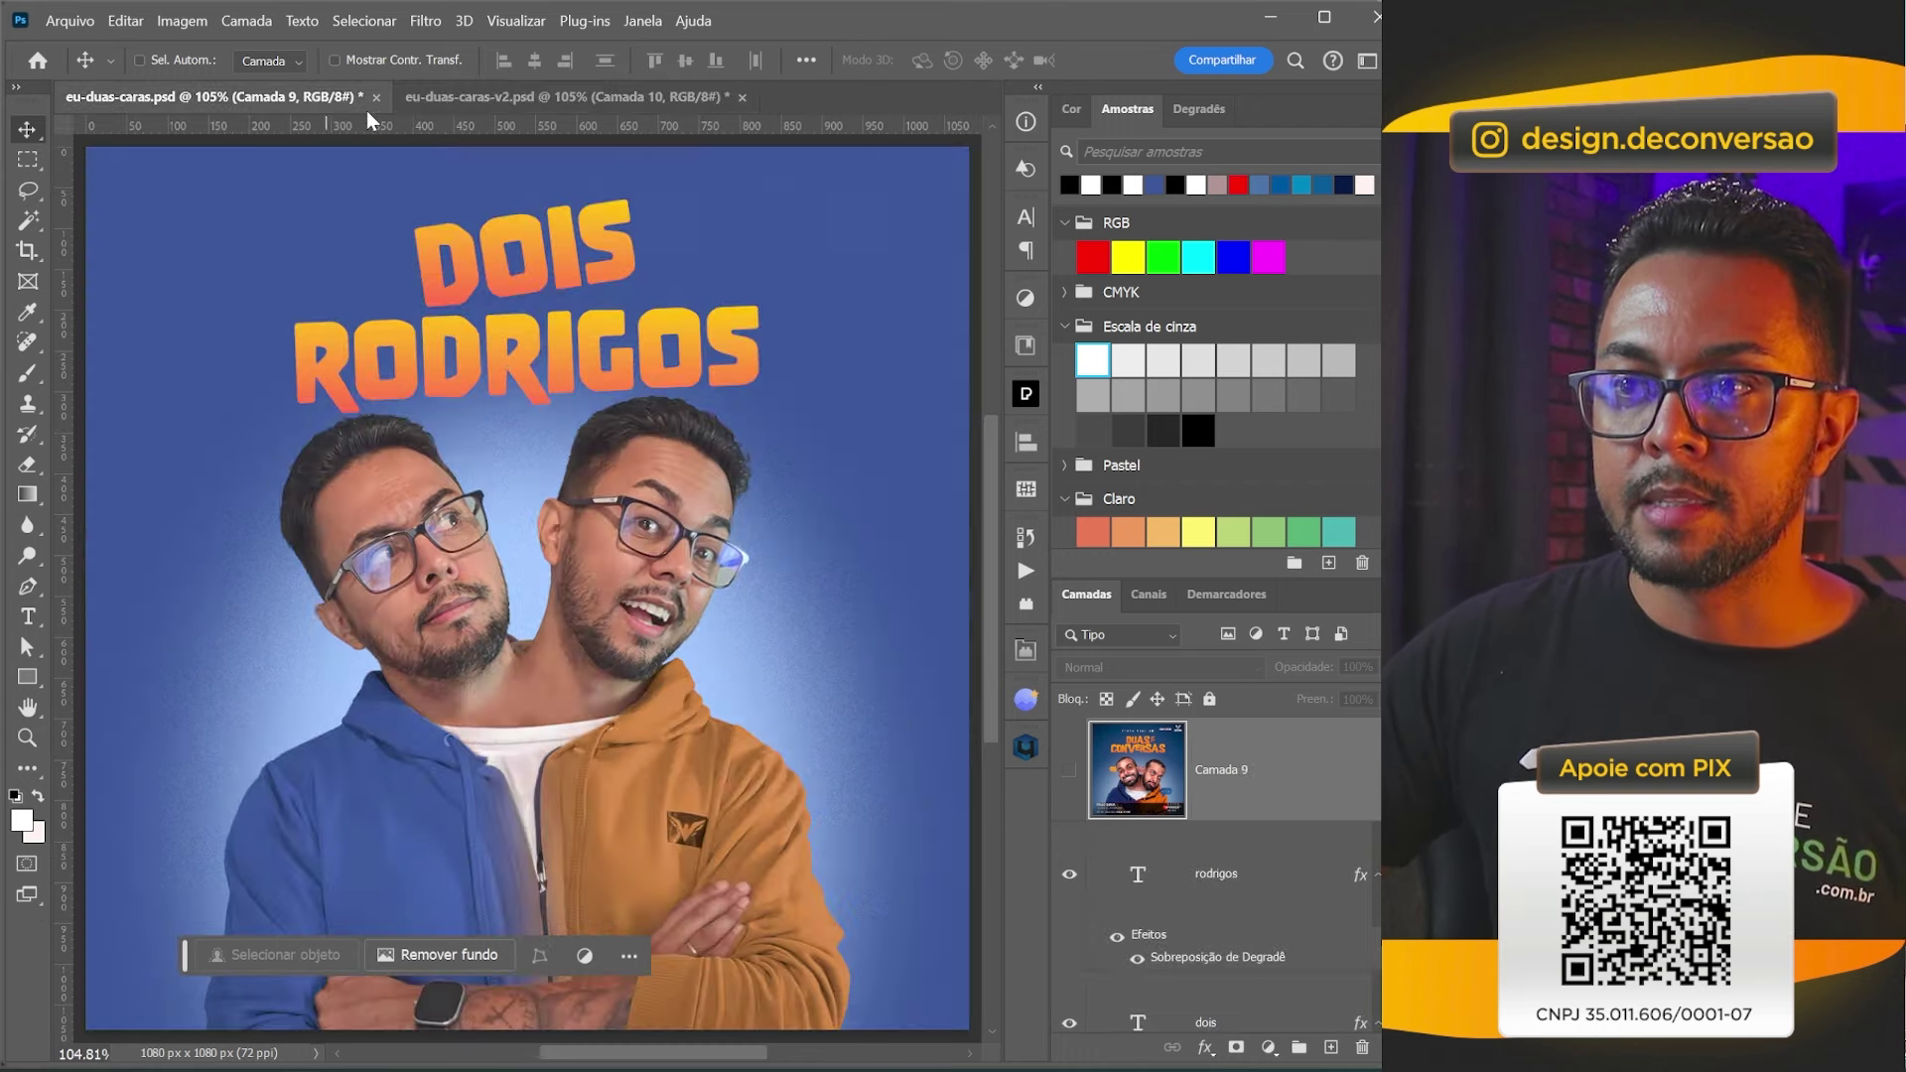
left_click(404, 100)
left_click(294, 97)
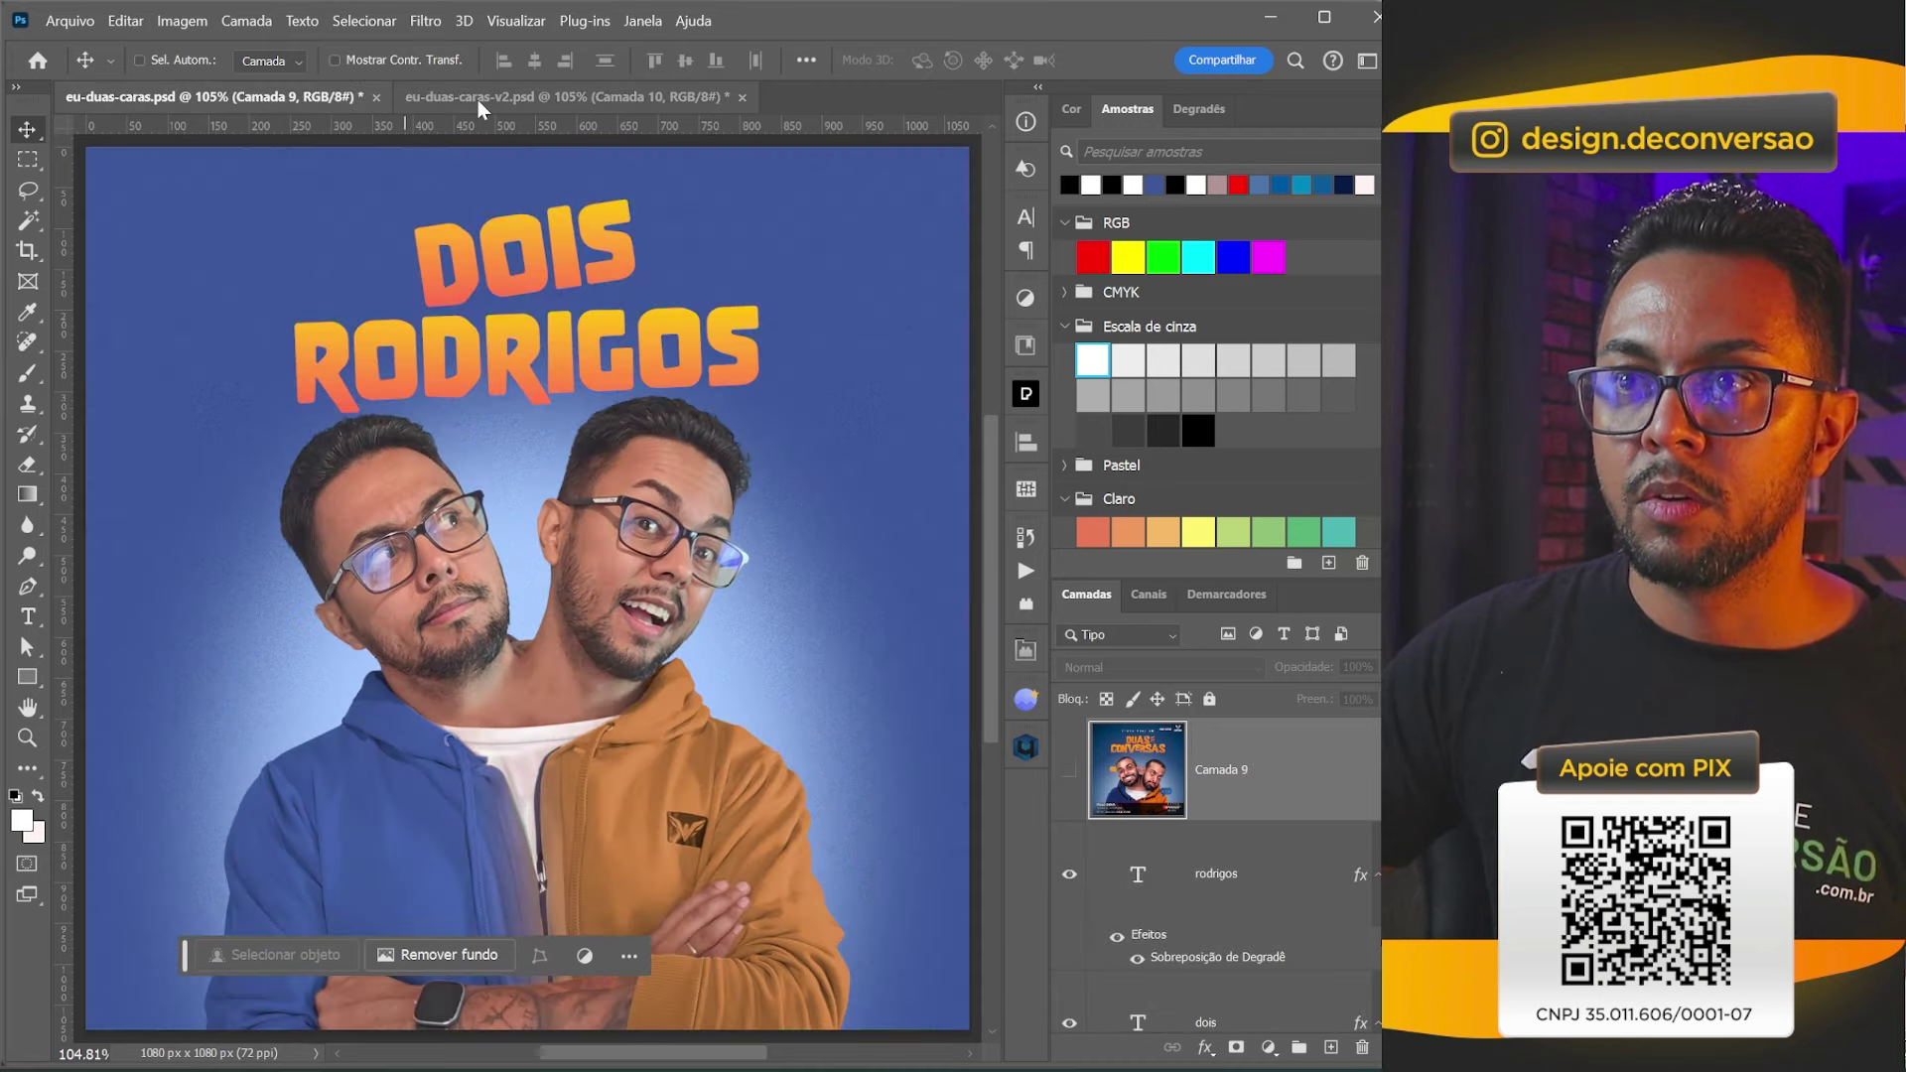
left_click(478, 100)
left_click(393, 87)
left_click(477, 94)
left_click(378, 95)
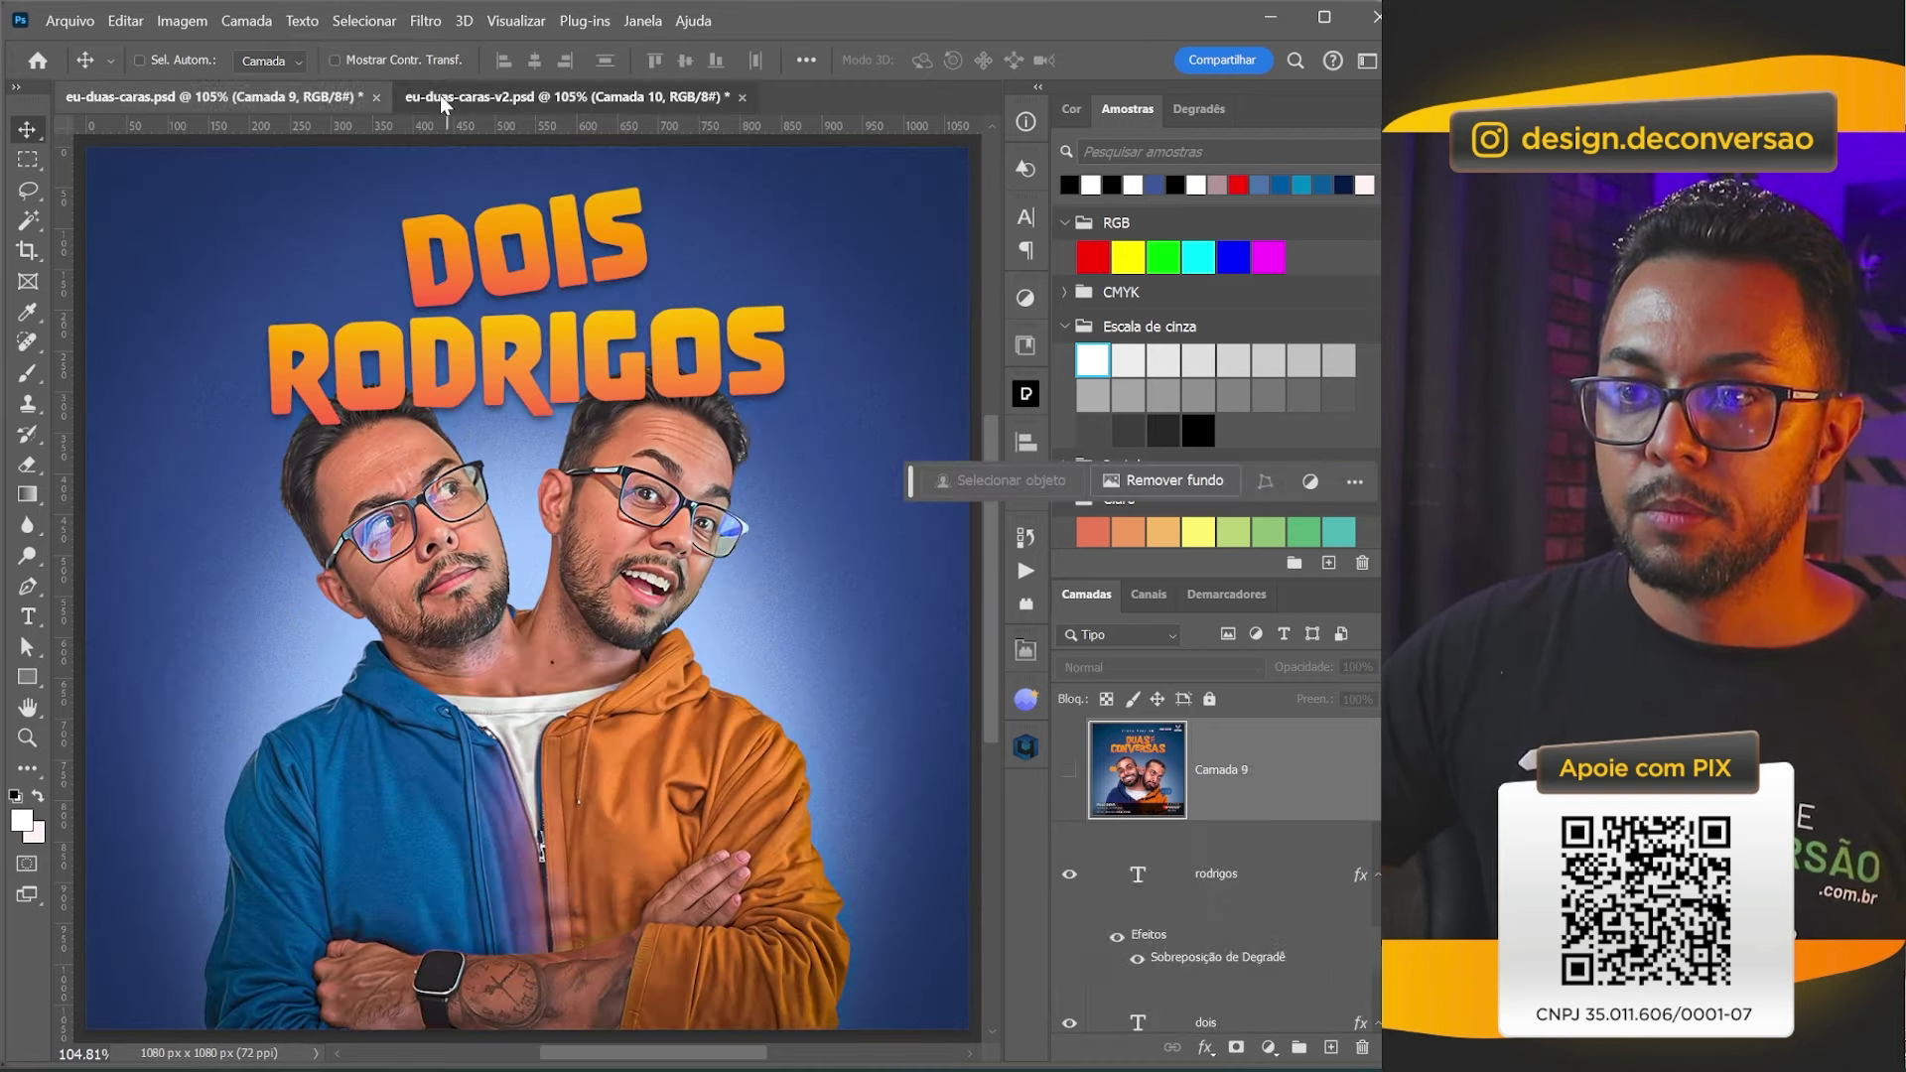
left_click(451, 100)
left_click(310, 89)
left_click(405, 99)
left_click(409, 100)
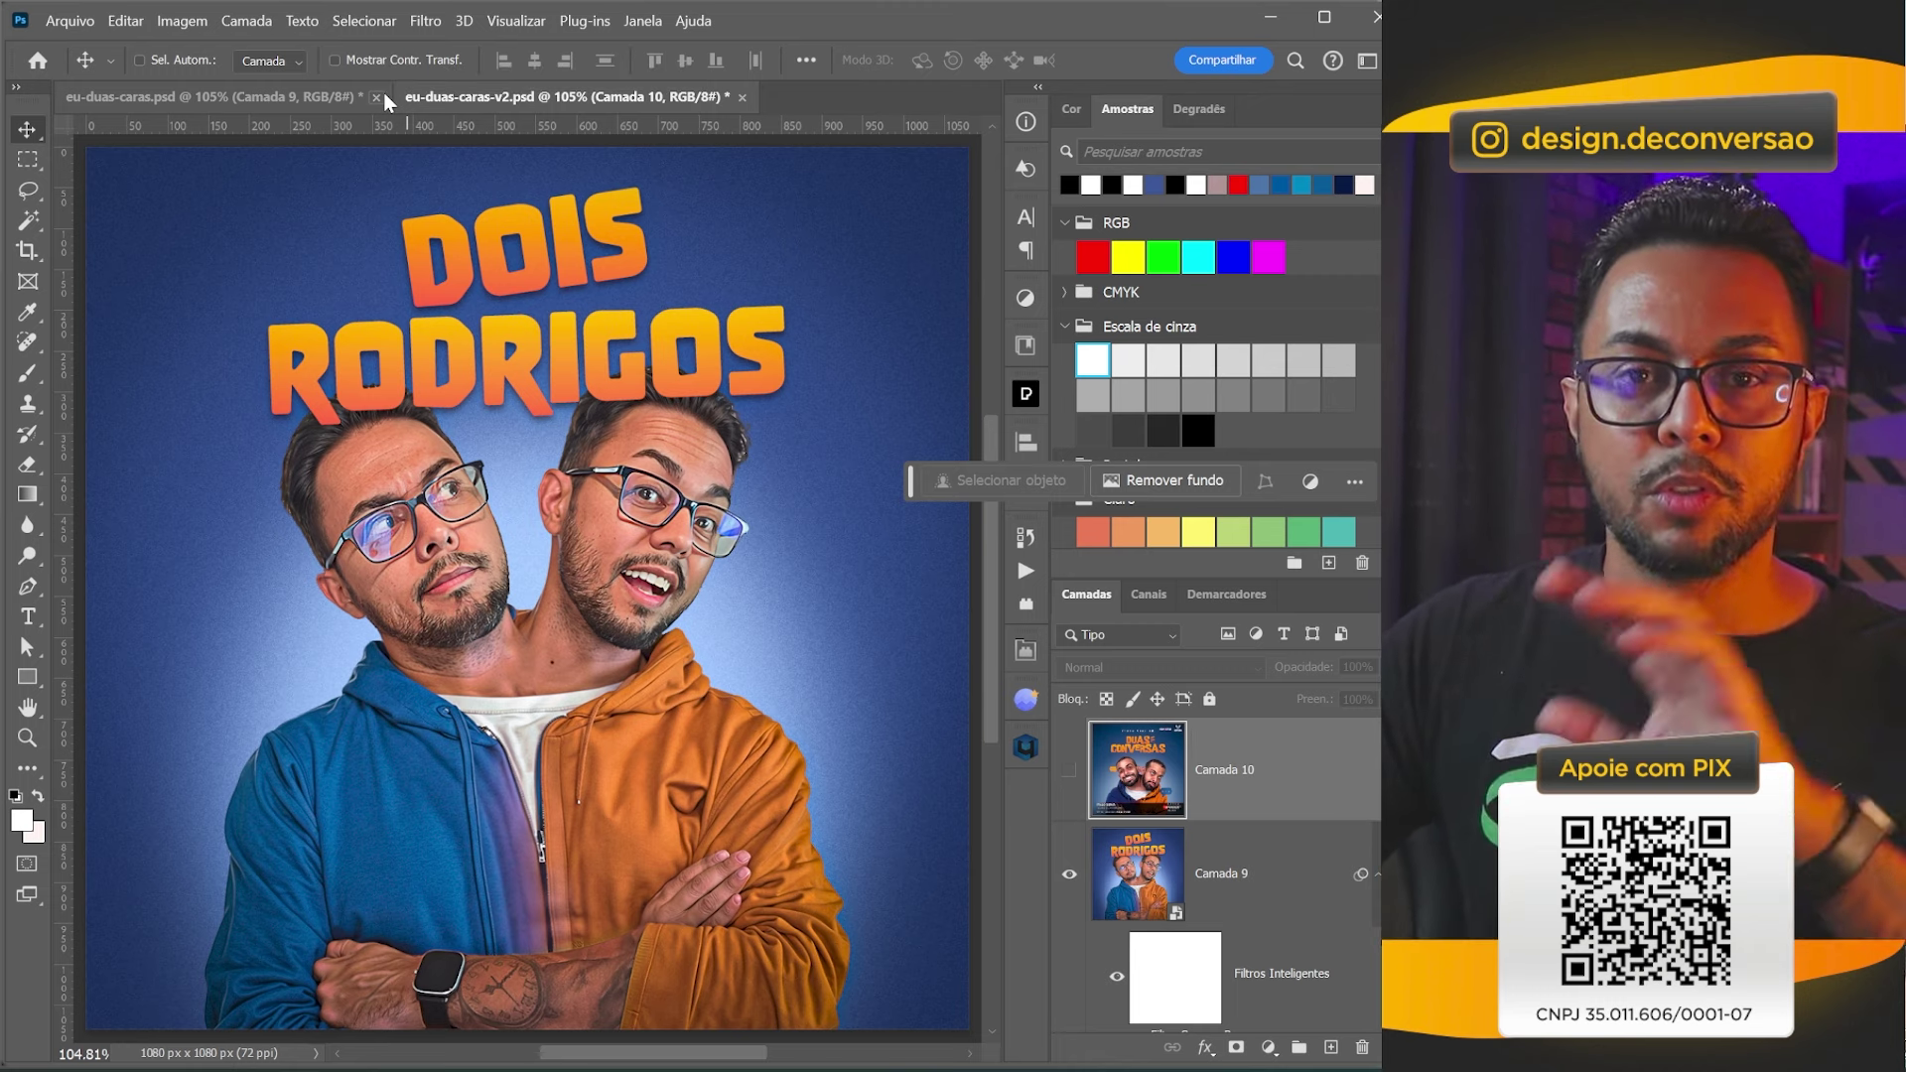
left_click(156, 95)
key("ctrl+Tab")
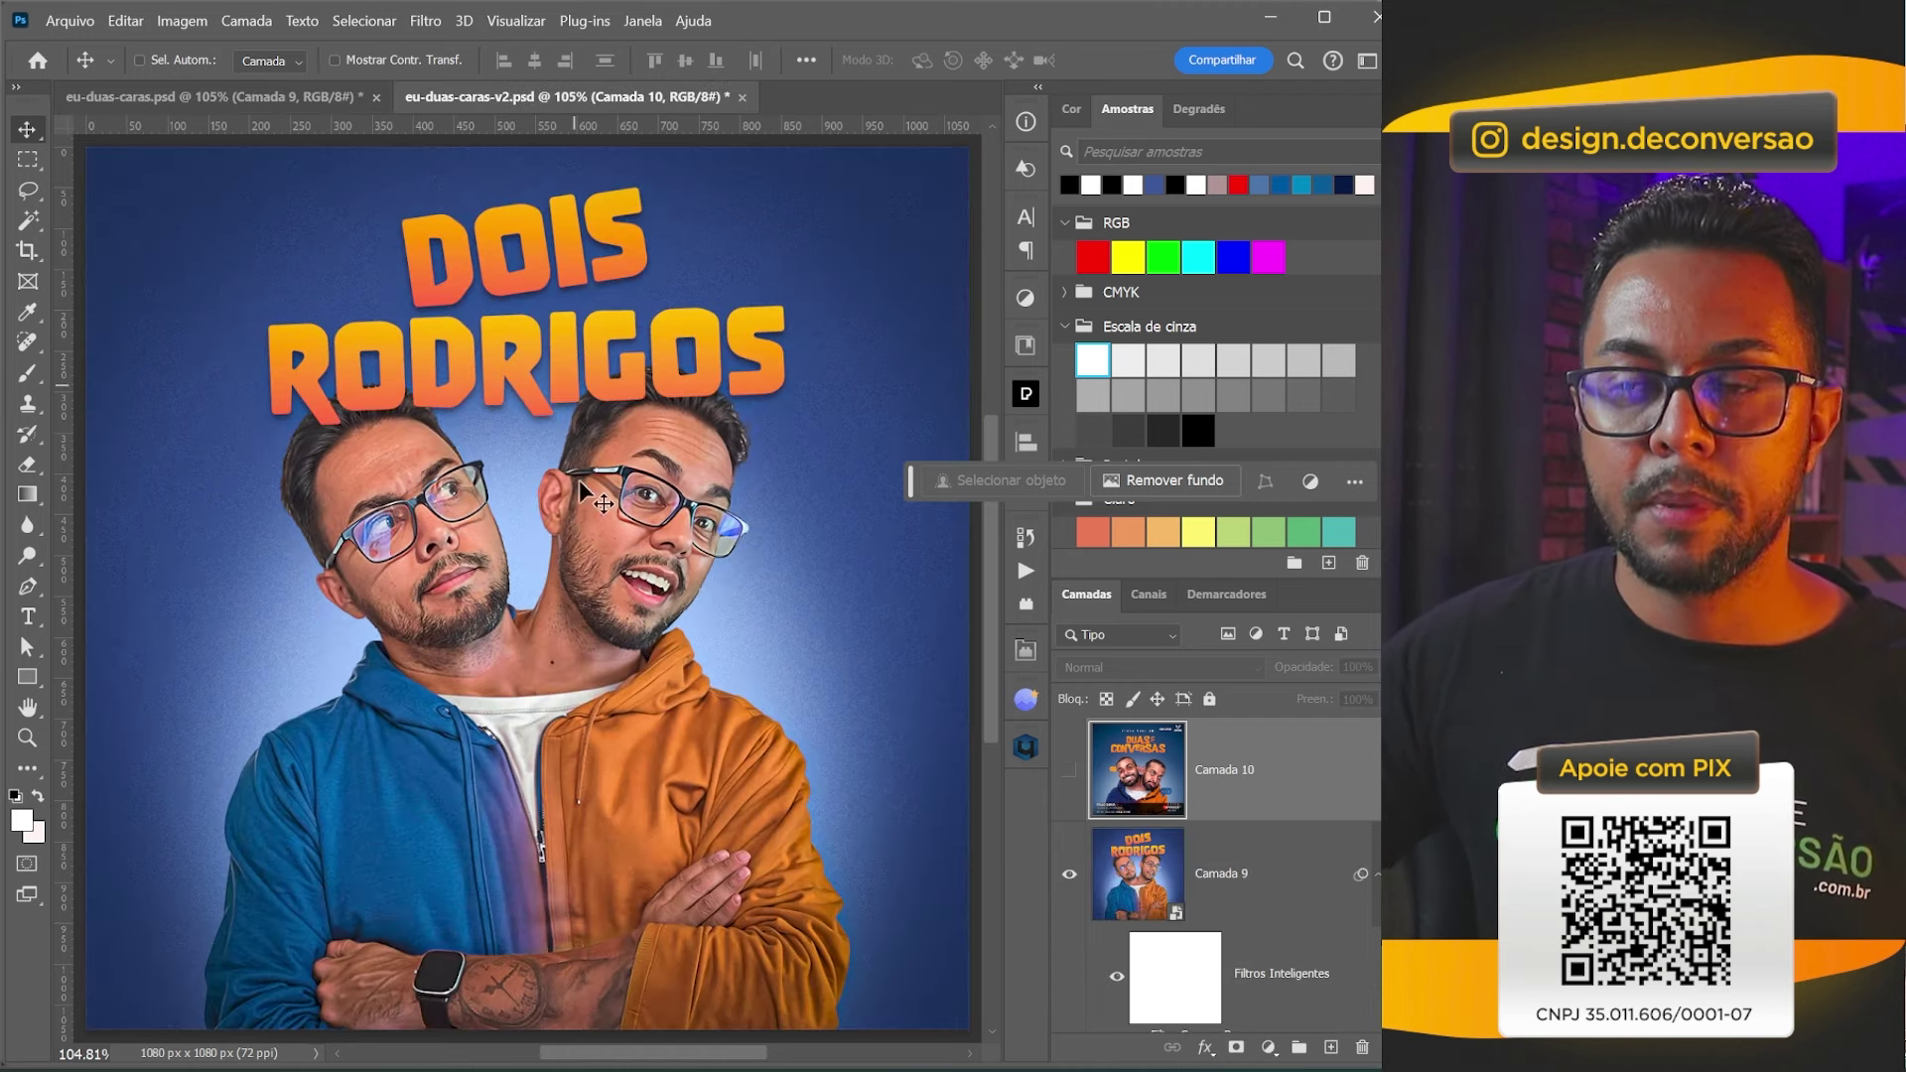